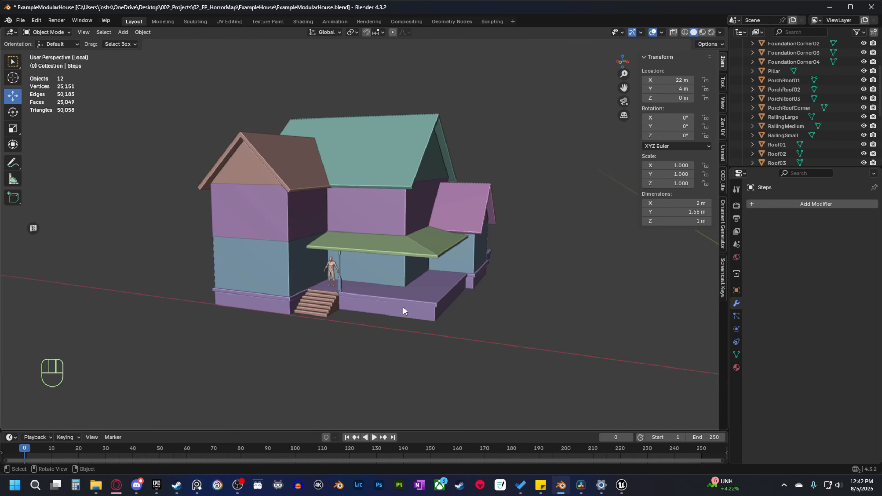
# Leave local view and examine the assembled example house beside its modular parts.
pyautogui.scroll(-1, 402, 306)
pyautogui.scroll(1, 382, 231)
pyautogui.press('b')
pyautogui.moveTo(415, 290); pyautogui.dragTo(428, 300, button='middle')
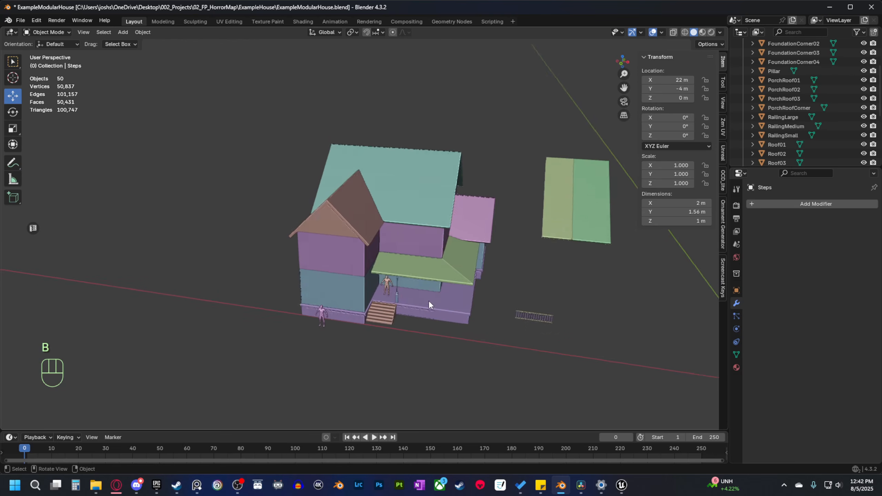
pyautogui.scroll(-1, 451, 297)
pyautogui.keyDown('shift'); pyautogui.moveTo(488, 292); pyautogui.dragTo(563, 301, button='middle'); pyautogui.keyUp('shift')
# Select all the modular house pieces and then two solid wall panels, examining how the wall, roof, railing and step parts are divided.
pyautogui.press('a')
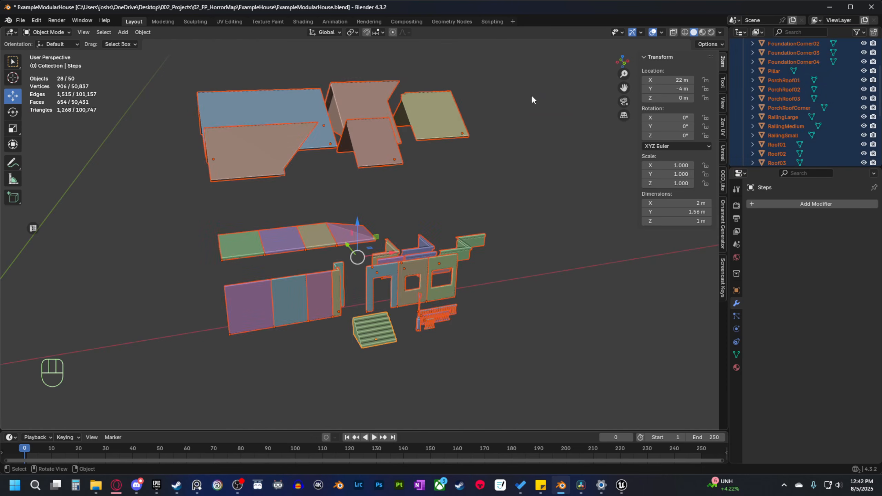
pyautogui.moveTo(532, 95); pyautogui.dragTo(518, 249, button='middle')
pyautogui.moveTo(488, 288); pyautogui.dragTo(495, 323, button='middle')
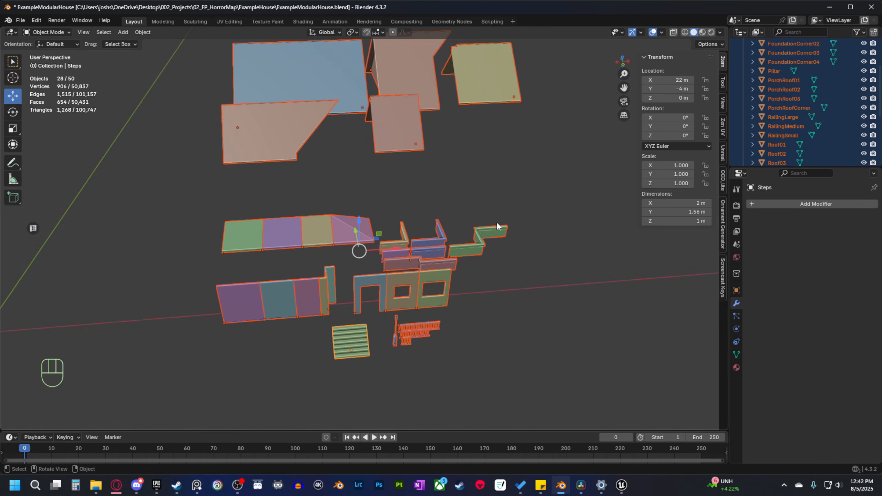
pyautogui.keyDown('shift'); pyautogui.moveTo(291, 353); pyautogui.dragTo(319, 350, button='middle'); pyautogui.keyUp('shift')
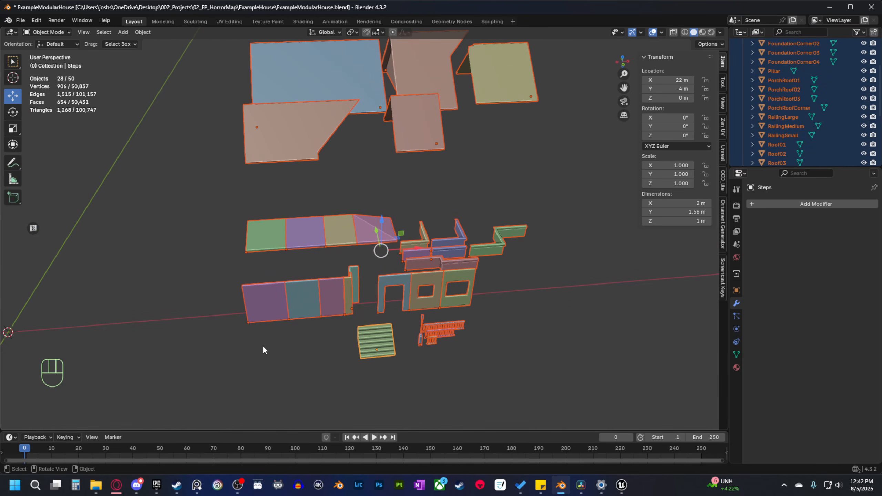
pyautogui.moveTo(247, 341); pyautogui.dragTo(309, 312)
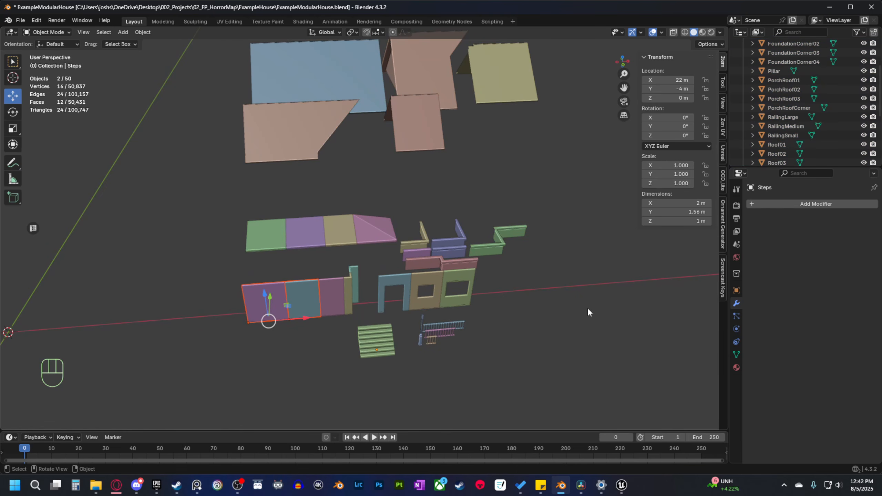
pyautogui.keyDown('shift'); pyautogui.moveTo(453, 324); pyautogui.dragTo(378, 352, button='middle'); pyautogui.keyUp('shift')
pyautogui.scroll(1, 378, 352)
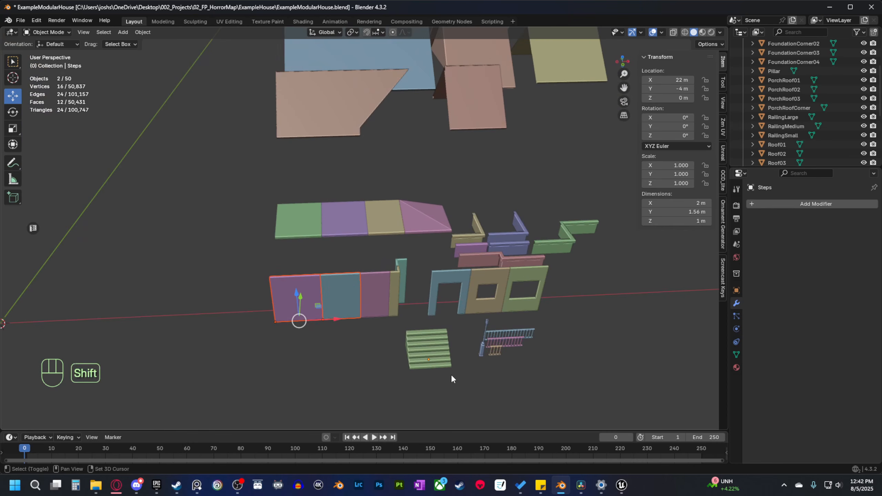
pyautogui.keyDown('shift'); pyautogui.moveTo(450, 376); pyautogui.dragTo(421, 359, button='middle'); pyautogui.keyUp('shift')
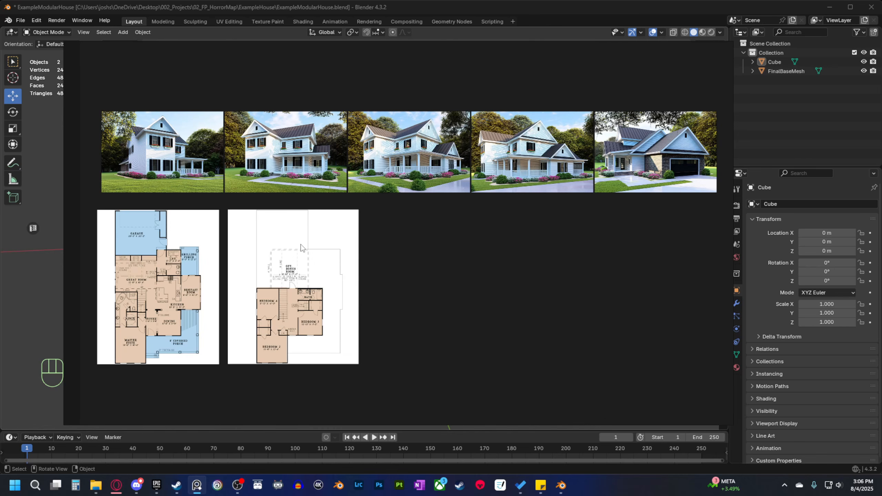
# Look over the house reference photos and floor plans on the reference board.
pyautogui.scroll(4, 403, 278)
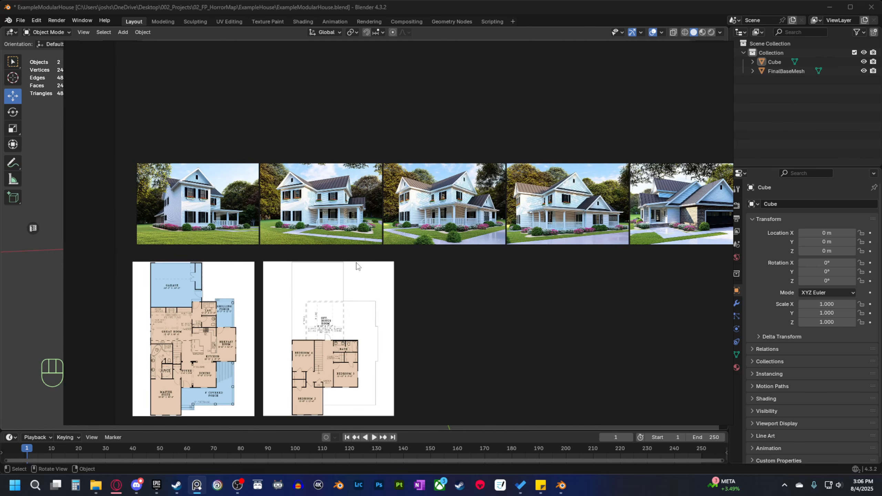
pyautogui.scroll(4, 232, 251)
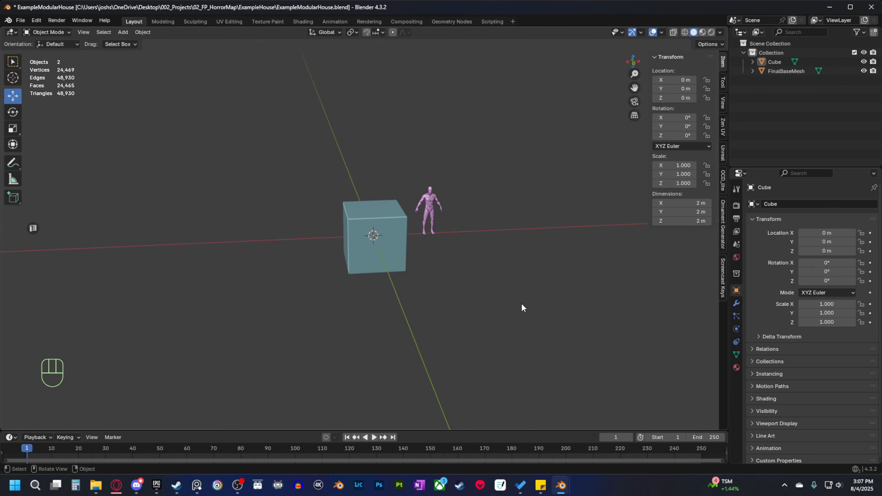
pyautogui.moveTo(380, 302); pyautogui.dragTo(384, 297, button='middle')
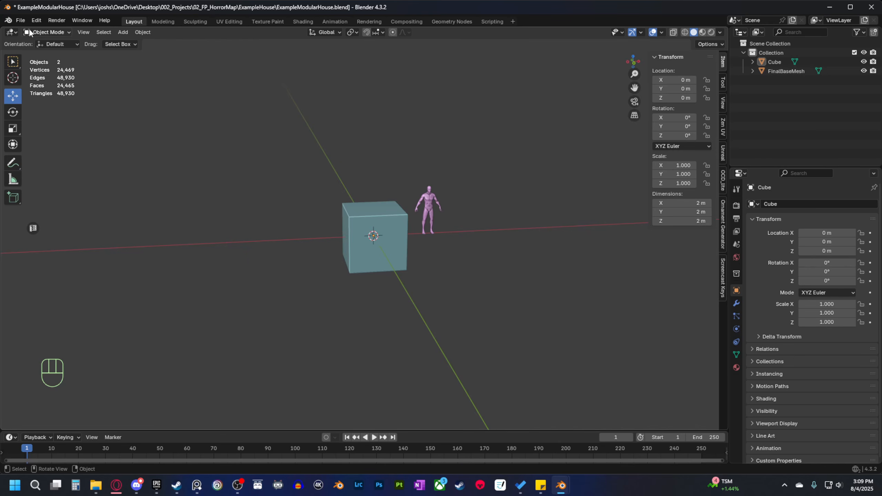
pyautogui.click(20, 20)
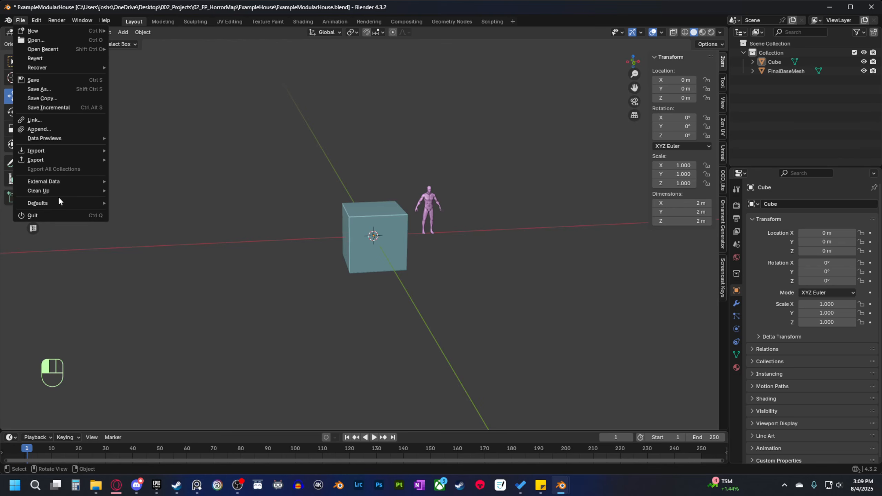
pyautogui.moveTo(66, 205)
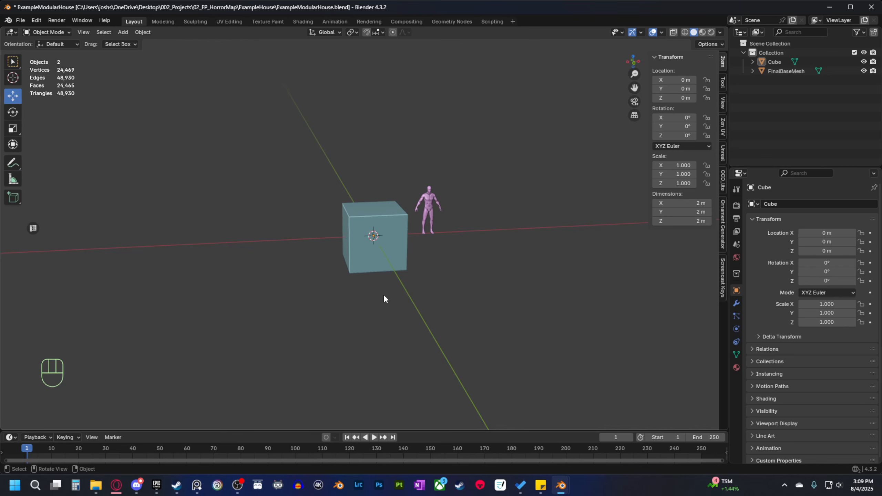
pyautogui.keyDown('shift'); pyautogui.moveTo(392, 301); pyautogui.dragTo(399, 311, button='middle'); pyautogui.keyUp('shift')
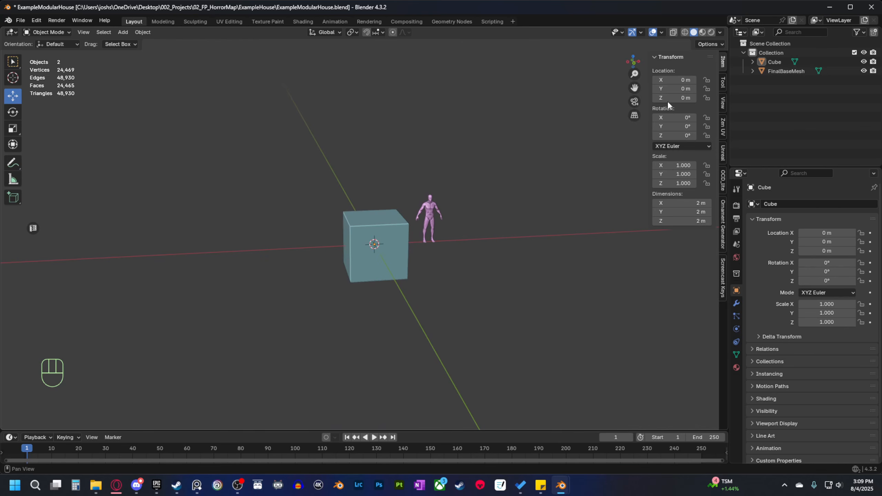
# Switch the viewport's Cavity shading off and back on.
pyautogui.click(720, 33)
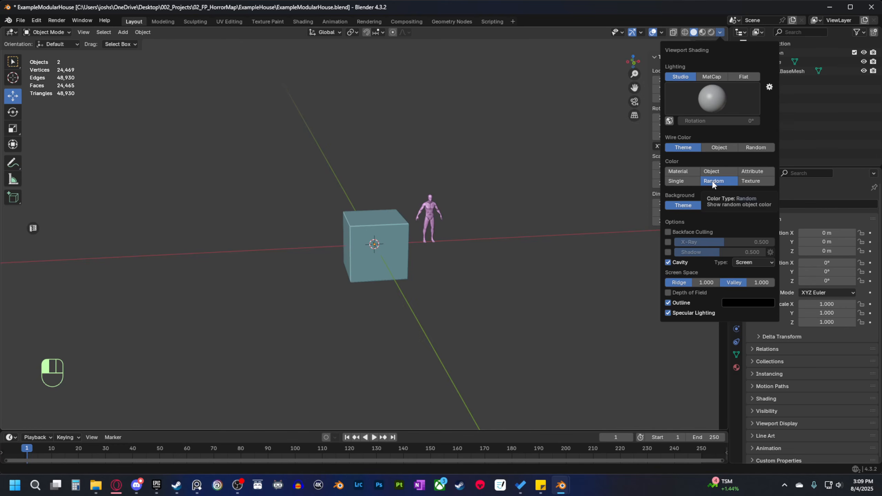
pyautogui.click(671, 262)
pyautogui.click(670, 263)
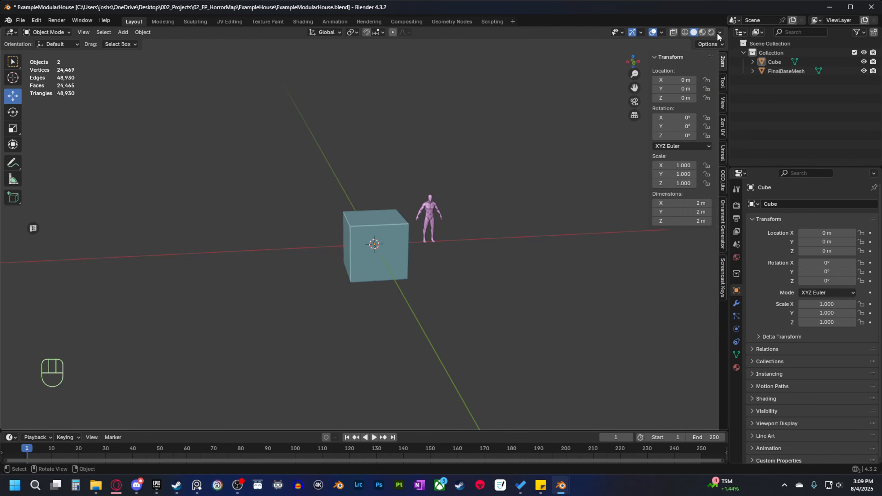
# Turn on the Text Info overlay in the 3D viewport.
pyautogui.click(661, 32)
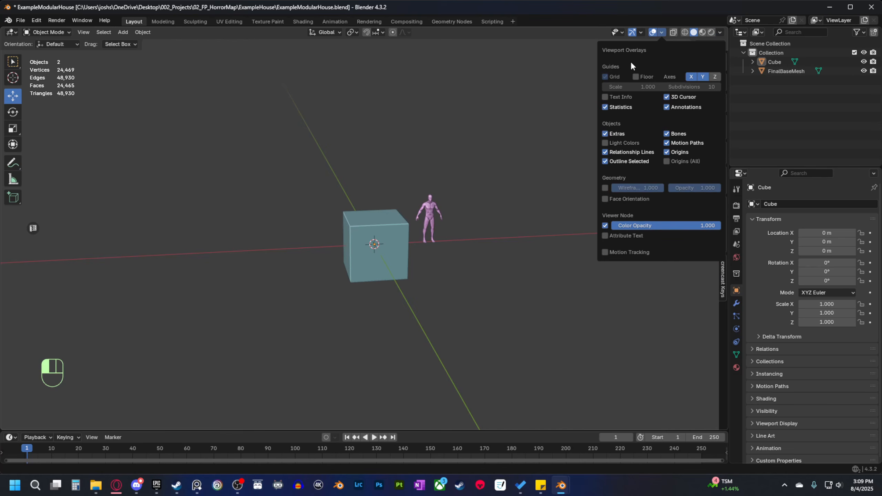
pyautogui.click(605, 97)
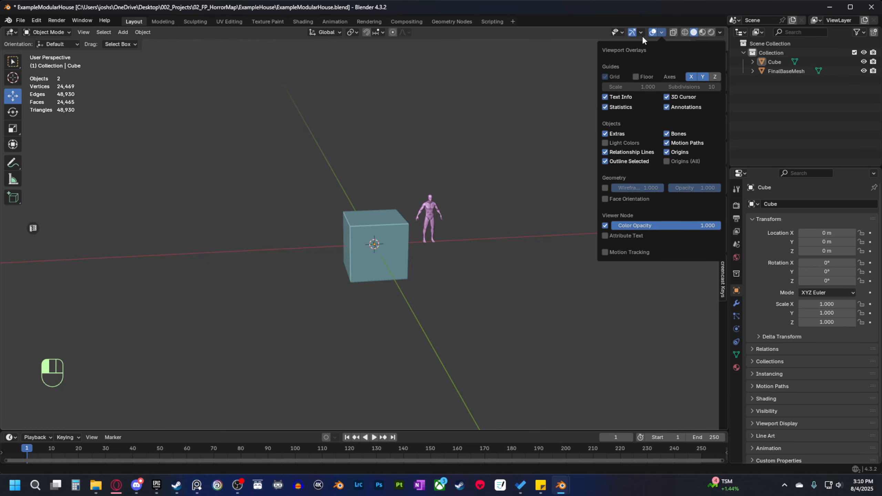
# Enter Edit Mode on the cube, display its Edge Length measurements and inspect them around the mesh.
pyautogui.press('Tab')
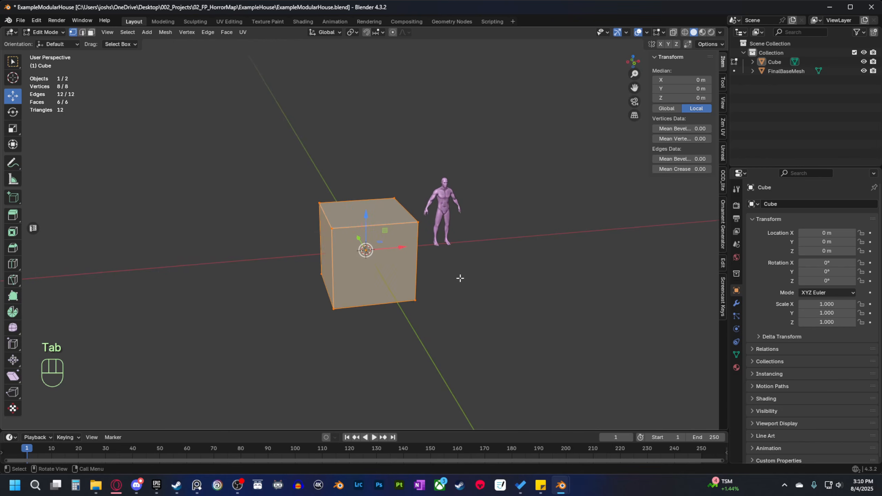
pyautogui.scroll(1, 460, 278)
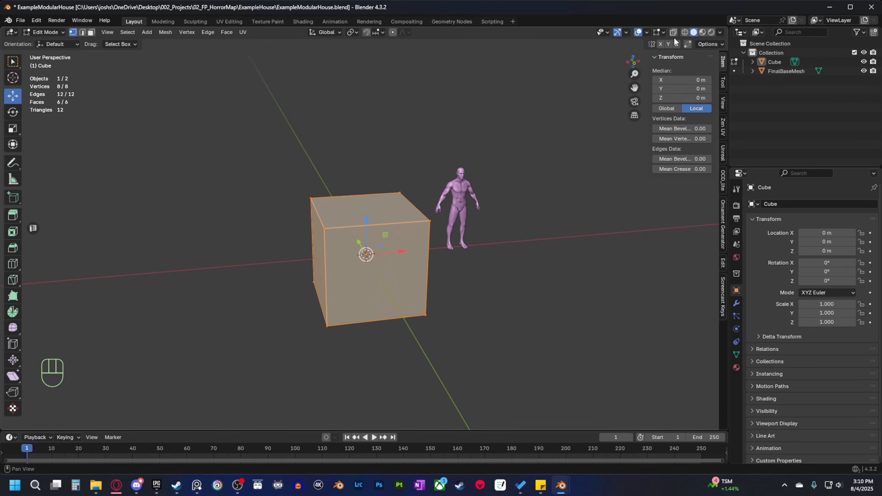
pyautogui.click(659, 31)
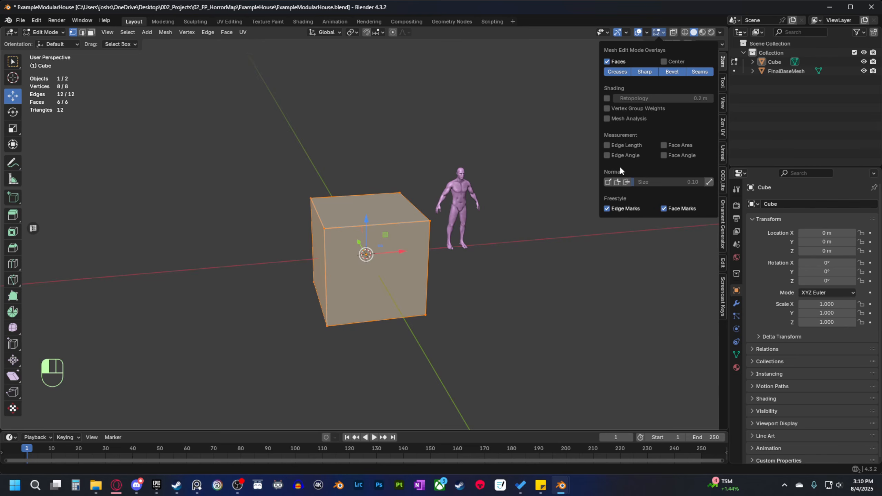
pyautogui.click(607, 145)
pyautogui.moveTo(468, 276); pyautogui.dragTo(399, 263, button='middle')
pyautogui.scroll(2, 372, 237)
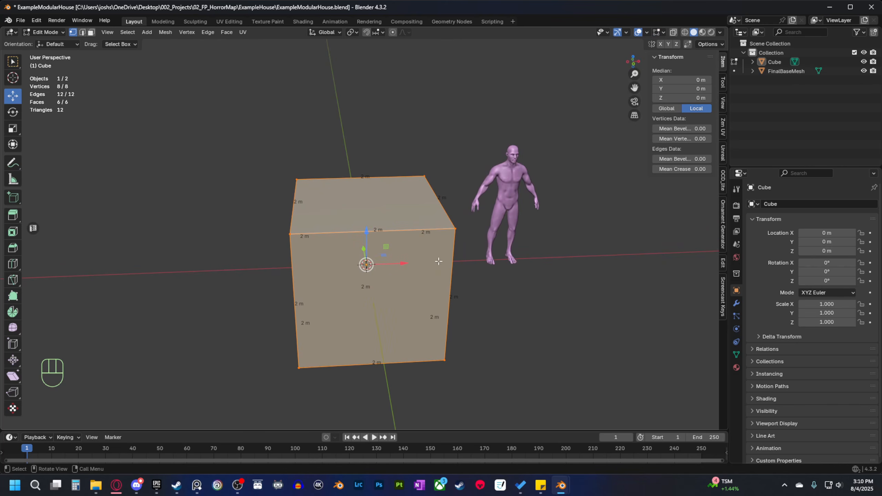
pyautogui.moveTo(302, 257); pyautogui.dragTo(334, 250, button='middle')
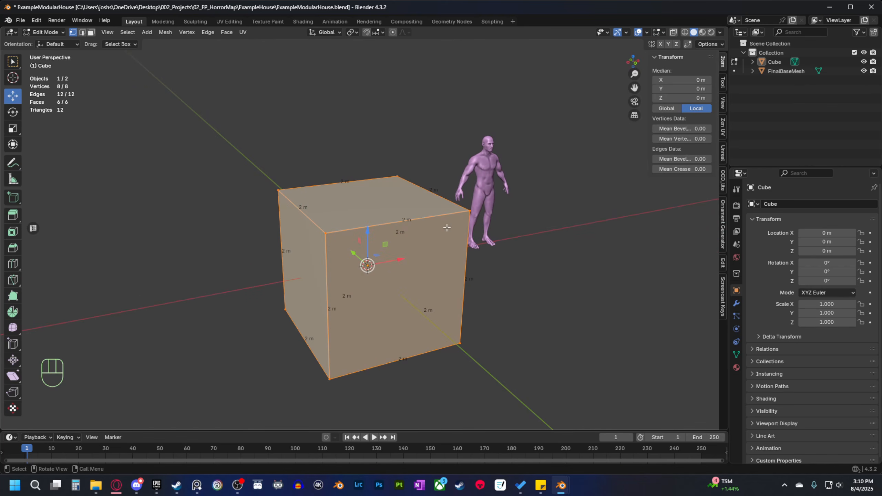
pyautogui.moveTo(448, 228); pyautogui.dragTo(427, 228, button='middle')
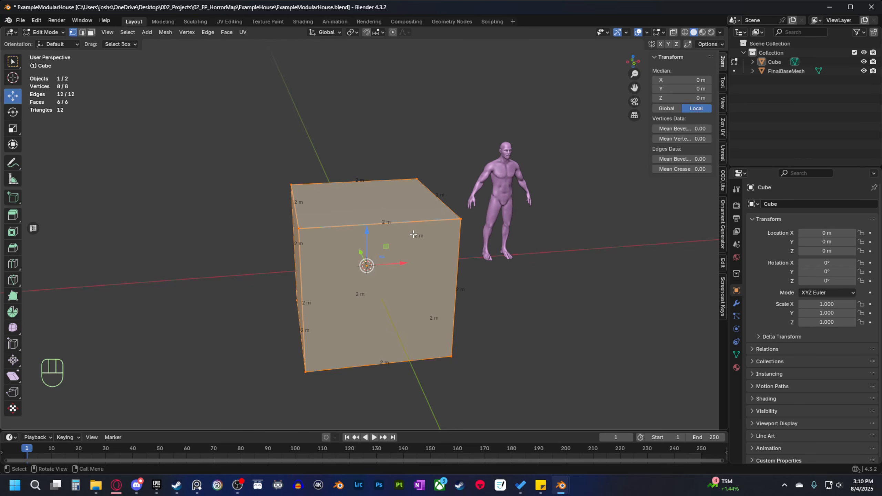
# Turn off the Edge Length measurement overlay and return the cube to Object Mode.
pyautogui.click(659, 31)
pyautogui.click(605, 144)
pyautogui.press('Tab')
pyautogui.moveTo(540, 293); pyautogui.dragTo(558, 308, button='middle')
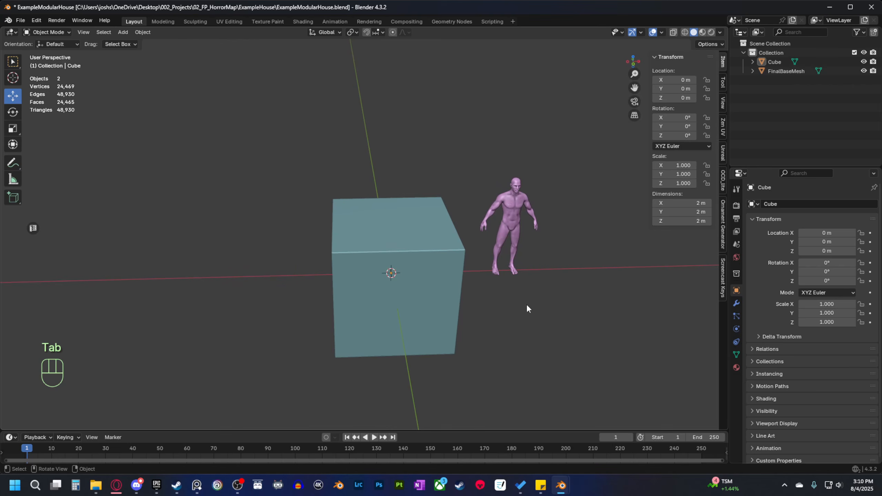
pyautogui.moveTo(401, 258); pyautogui.dragTo(451, 297, button='middle')
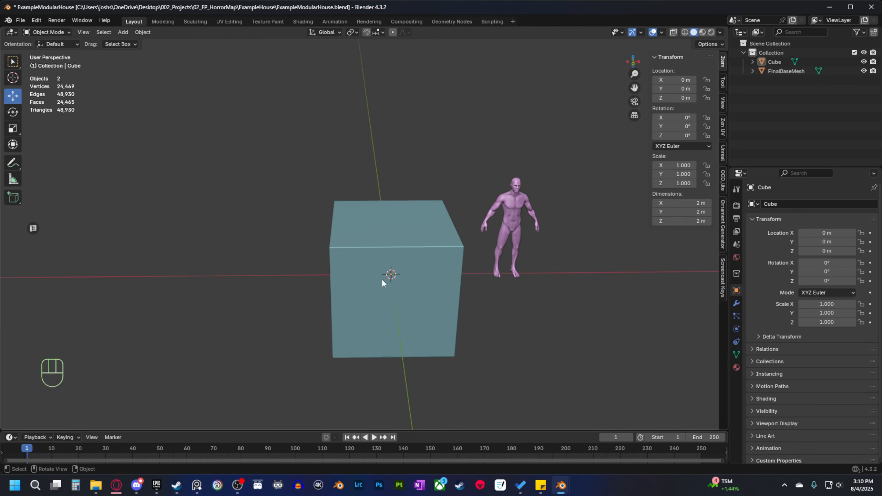
pyautogui.moveTo(368, 344); pyautogui.dragTo(391, 352, button='middle')
pyautogui.scroll(-1, 404, 318)
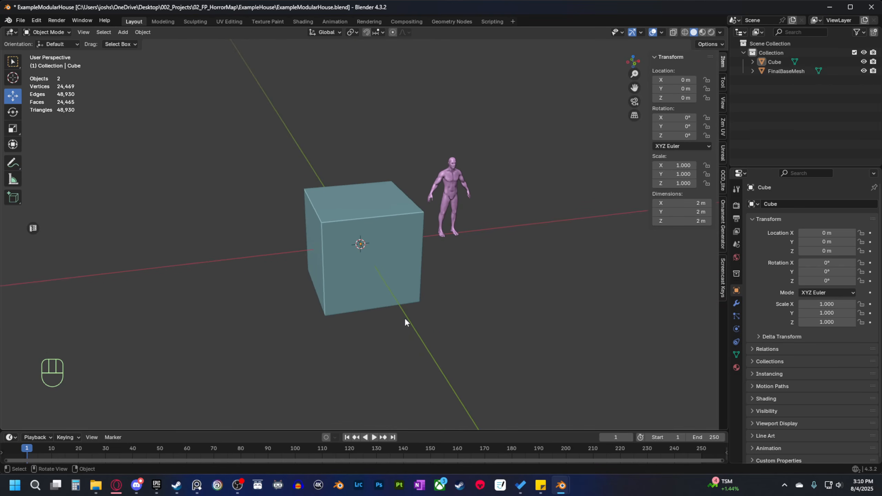
pyautogui.moveTo(405, 317)
pyautogui.mouseDown(button='middle')
pyautogui.moveTo(424, 320)
pyautogui.moveTo(385, 326)
pyautogui.moveTo(412, 330)
pyautogui.mouseUp(button='middle')
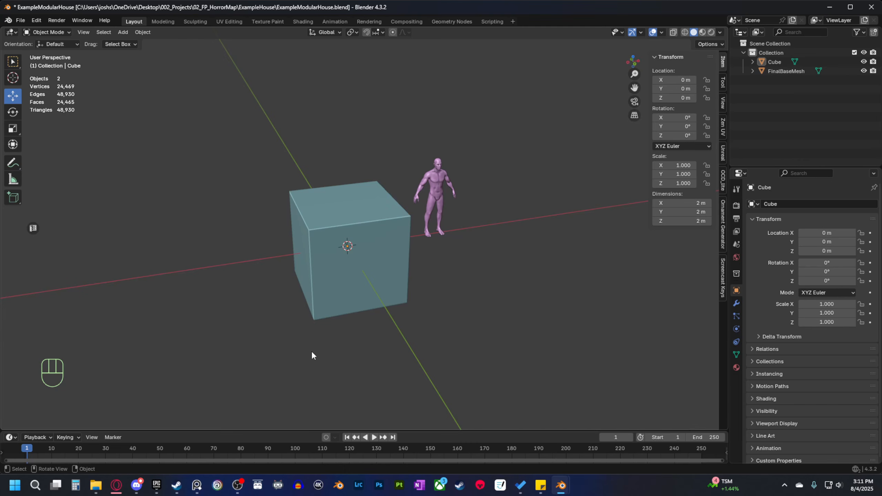
# Select the cube at the world origin.
pyautogui.keyDown('shift'); pyautogui.moveTo(312, 350); pyautogui.dragTo(414, 305, button='middle'); pyautogui.keyUp('shift')
pyautogui.click(360, 301)
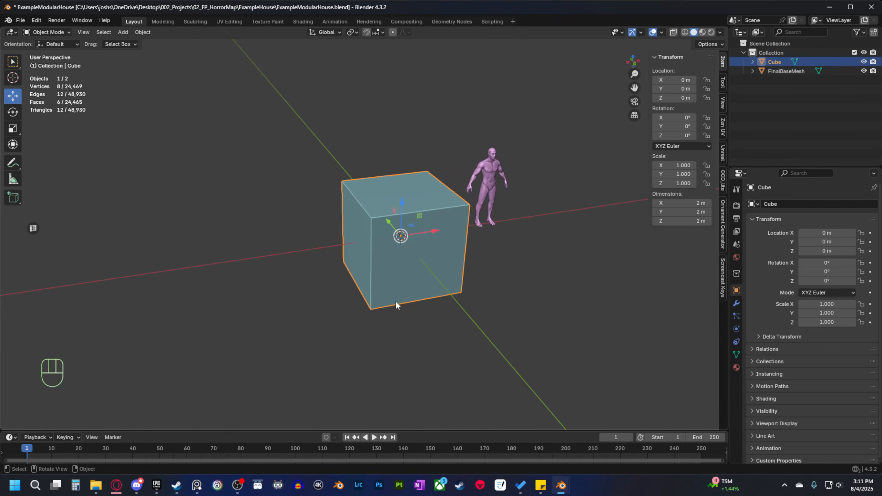
pyautogui.press('v')
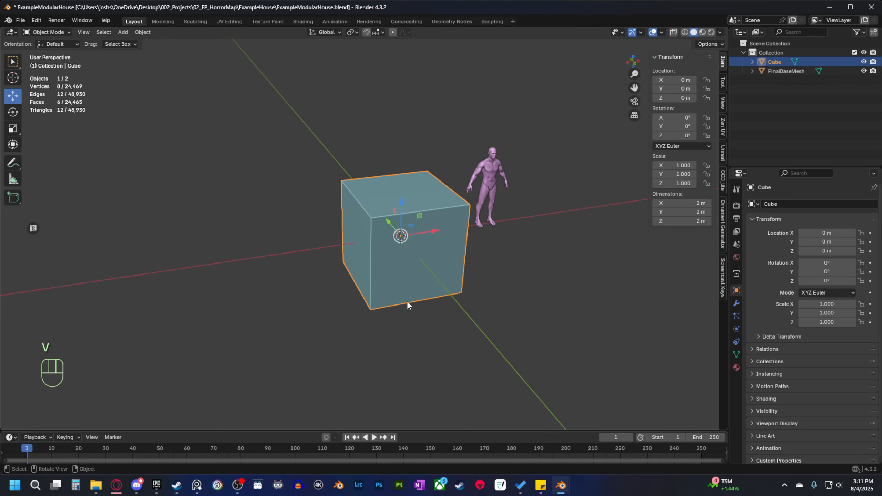
pyautogui.scroll(-5, 407, 302)
pyautogui.press('v')
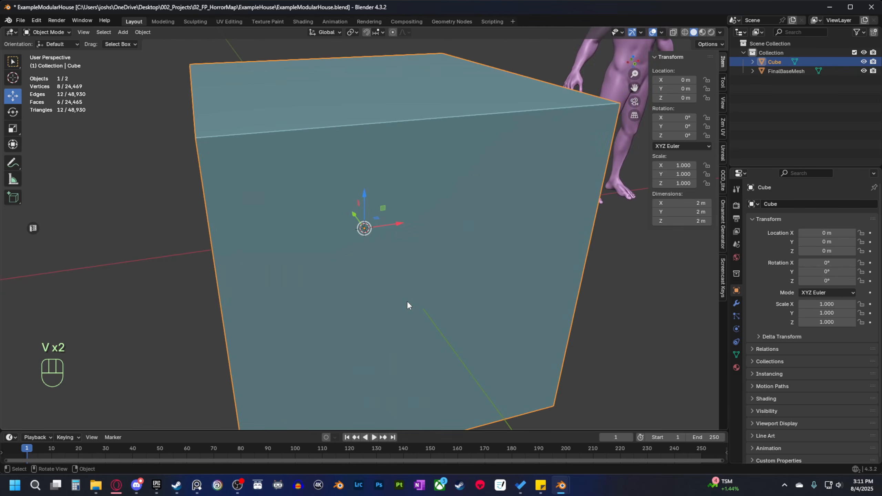
pyautogui.scroll(-5, 358, 299)
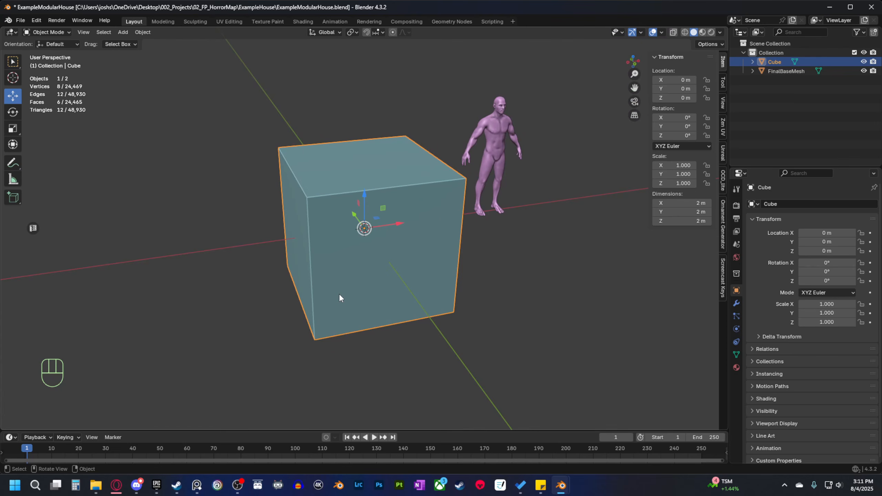
pyautogui.press('v')
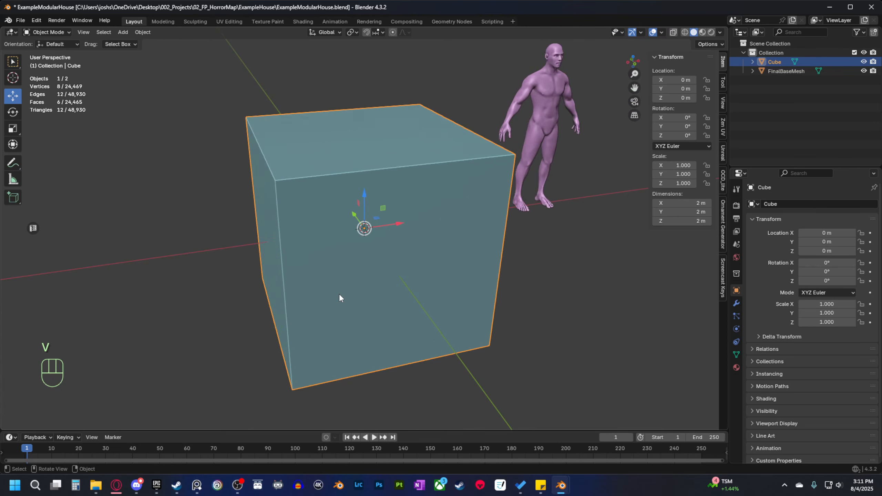
pyautogui.scroll(-4, 340, 296)
pyautogui.keyDown('shift'); pyautogui.moveTo(346, 295); pyautogui.dragTo(340, 281, button='middle'); pyautogui.keyUp('shift')
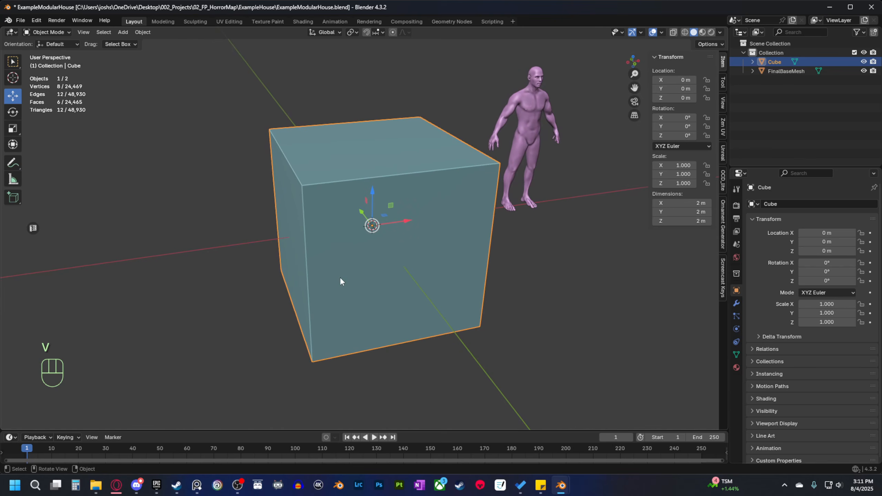
pyautogui.press('shift')
pyautogui.scroll(-1, 356, 303)
pyautogui.keyDown('shift'); pyautogui.moveTo(369, 302); pyautogui.dragTo(393, 306, button='middle'); pyautogui.keyUp('shift')
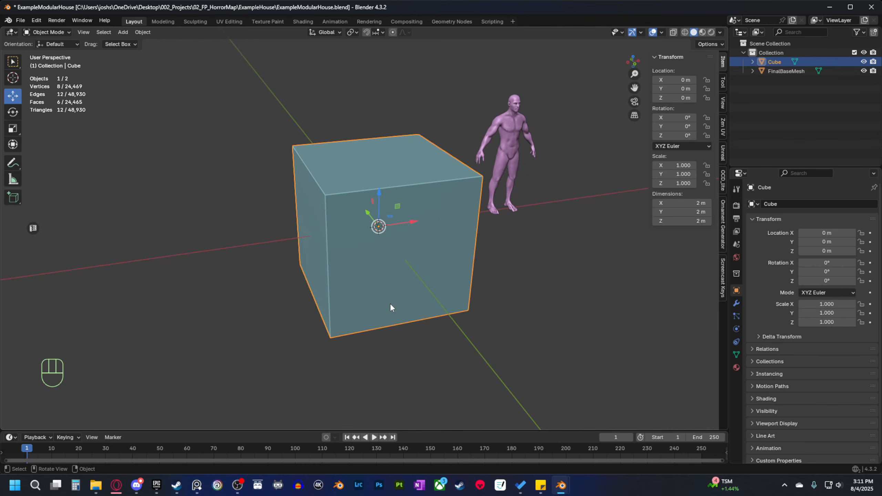
pyautogui.keyDown('shift'); pyautogui.moveTo(383, 308); pyautogui.dragTo(395, 306, button='middle'); pyautogui.keyUp('shift')
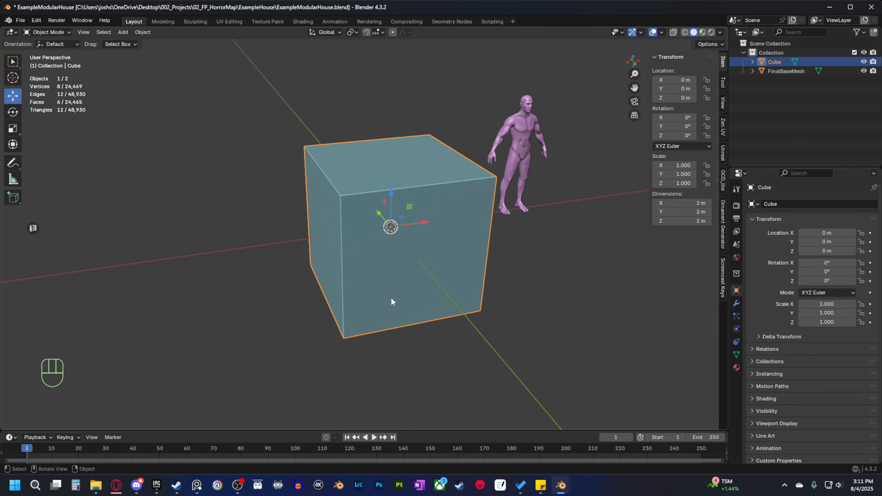
pyautogui.scroll(4, 327, 343)
pyautogui.keyDown('shift'); pyautogui.scroll(-1, 336, 339); pyautogui.keyUp('shift')
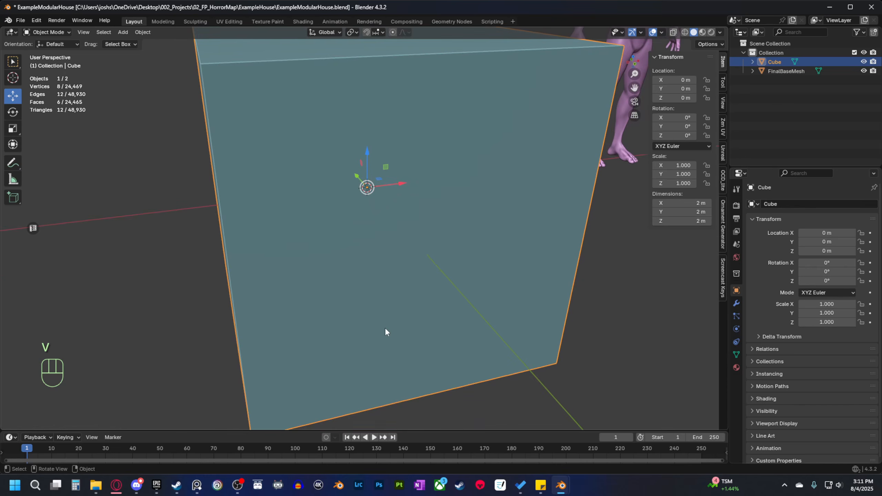
pyautogui.scroll(-3, 385, 332)
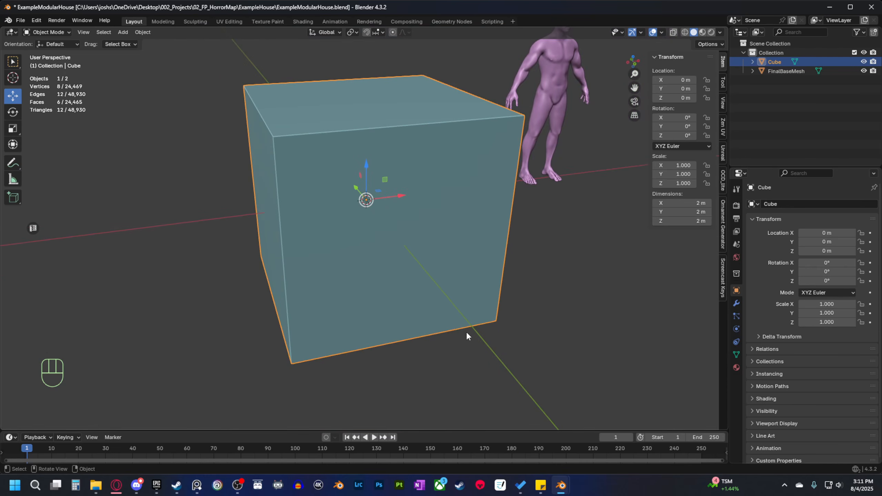
pyautogui.moveTo(383, 307); pyautogui.dragTo(406, 313, button='middle')
pyautogui.scroll(-2, 382, 305)
pyautogui.press('KP_Divide')
pyautogui.scroll(-2, 394, 307)
pyautogui.scroll(-2, 400, 308)
pyautogui.press('KP_Divide')
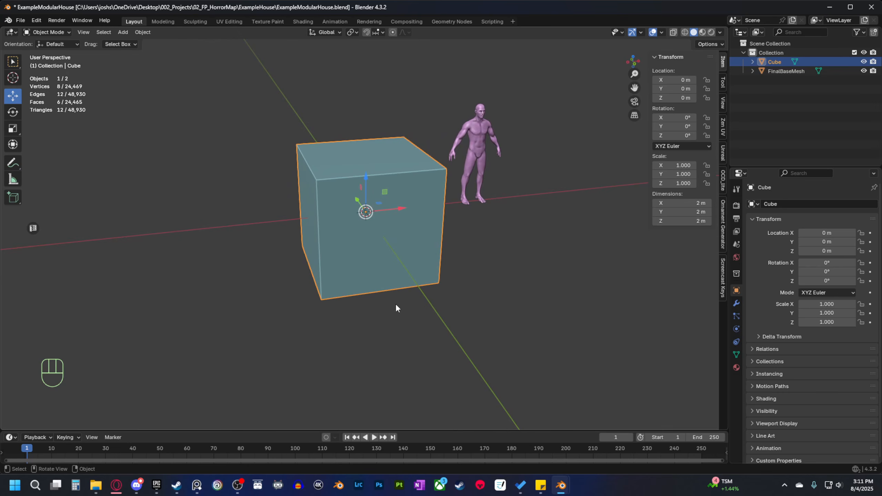
pyautogui.press('KP_Divide')
pyautogui.press('KP_Divide')
pyautogui.moveTo(392, 305)
pyautogui.keyDown('shift'); pyautogui.mouseDown(button='middle')
pyautogui.moveTo(356, 305)
pyautogui.moveTo(380, 306)
pyautogui.mouseUp(button='middle'); pyautogui.keyUp('shift')
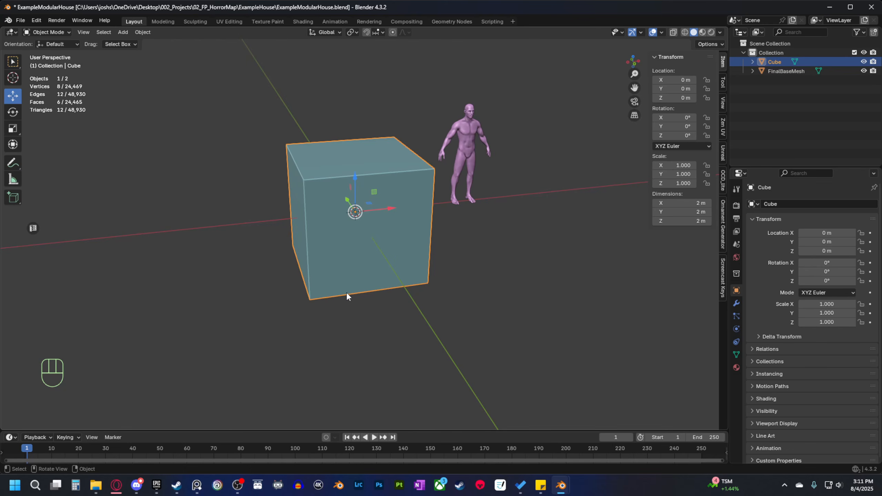
pyautogui.keyDown('shift'); pyautogui.moveTo(346, 295); pyautogui.dragTo(369, 297, button='middle'); pyautogui.keyUp('shift')
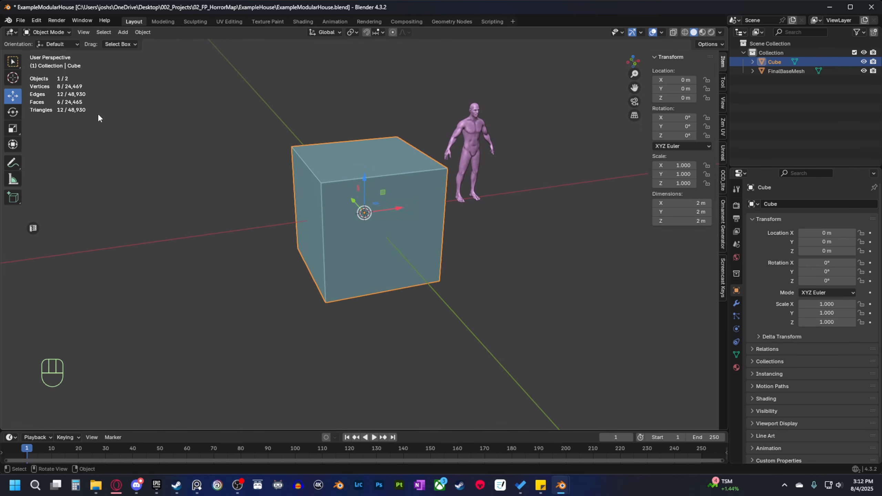
pyautogui.moveTo(372, 300); pyautogui.dragTo(361, 273, button='middle')
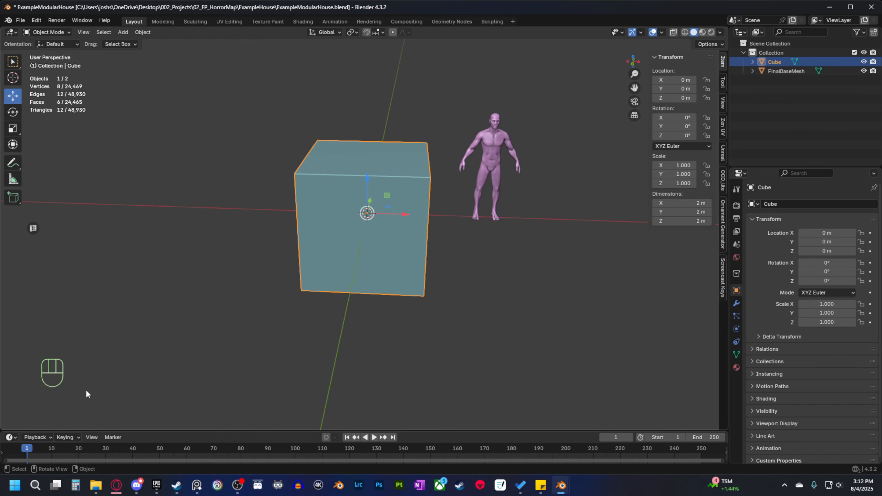
# Isolate the selected cube in Local View and frame it in the viewport.
pyautogui.press('b')
pyautogui.scroll(-2, 404, 261)
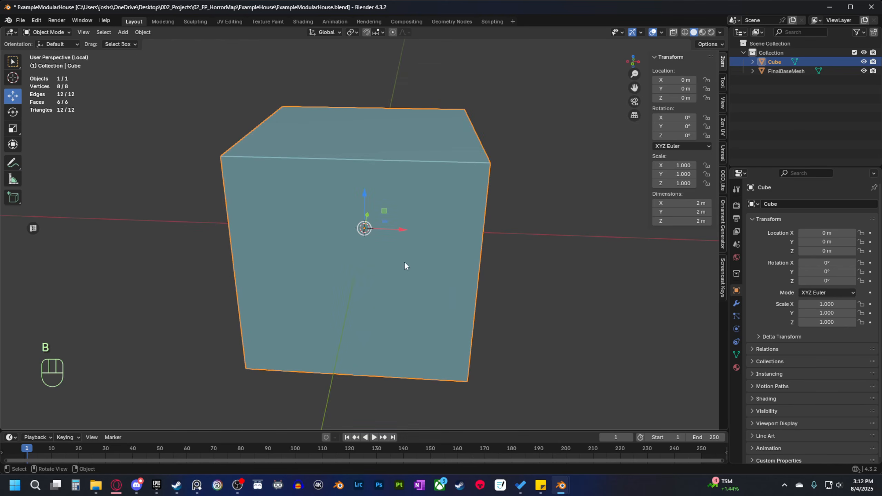
pyautogui.press('v')
pyautogui.scroll(-2, 400, 264)
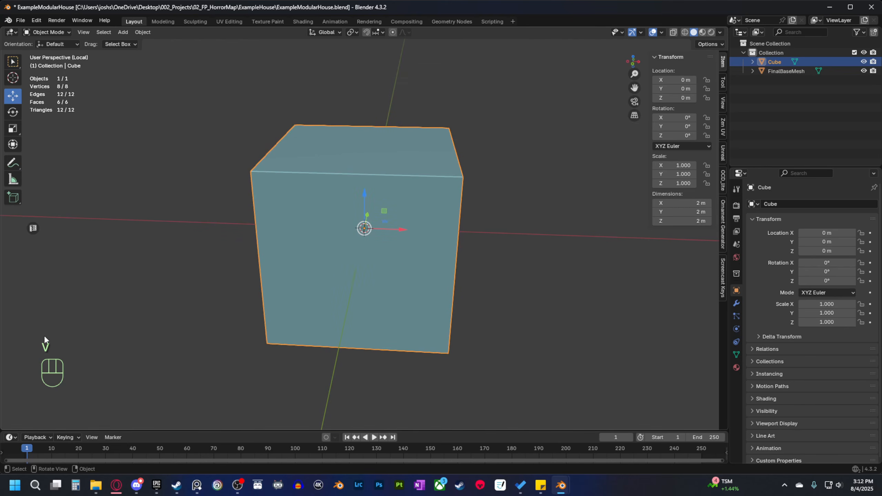
pyautogui.scroll(-2, 326, 311)
pyautogui.moveTo(336, 309); pyautogui.dragTo(354, 301, button='middle')
pyautogui.keyDown('shift'); pyautogui.moveTo(353, 301); pyautogui.dragTo(364, 301, button='middle'); pyautogui.keyUp('shift')
# Open the Keymap preferences and enlarge their window over the viewport.
pyautogui.click(36, 20)
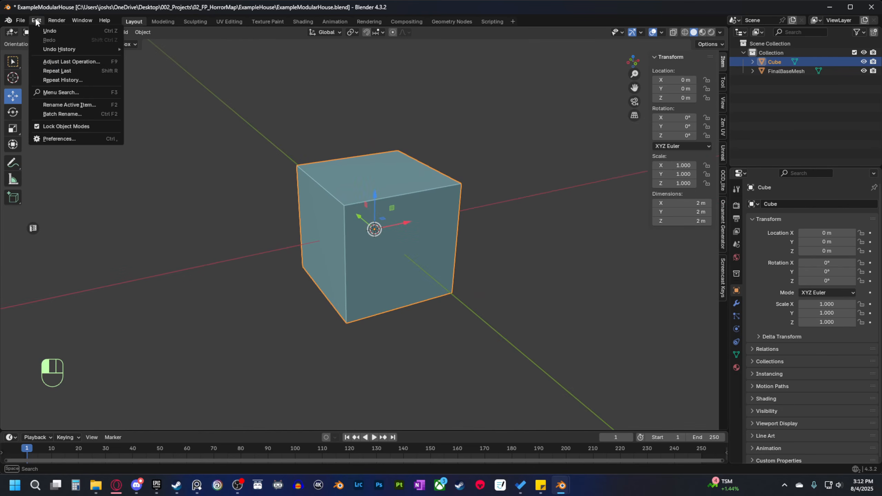
pyautogui.click(66, 139)
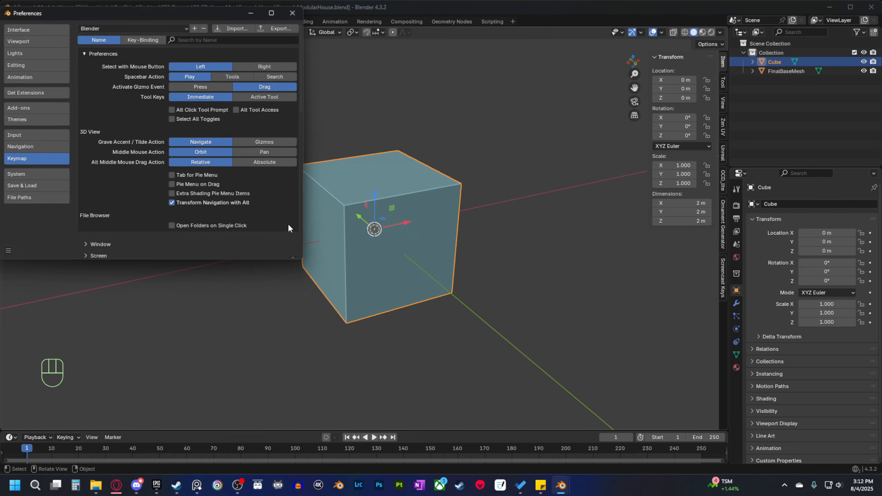
pyautogui.moveTo(167, 12); pyautogui.dragTo(184, 54)
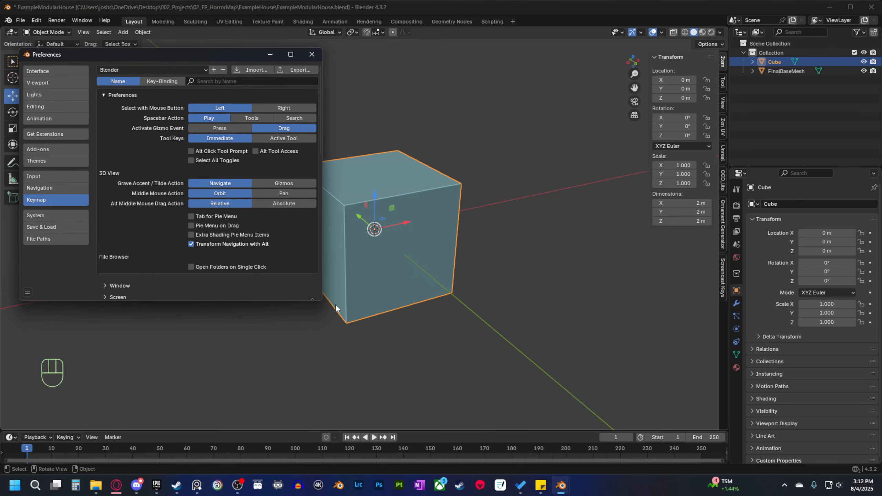
pyautogui.moveTo(323, 300); pyautogui.dragTo(370, 342)
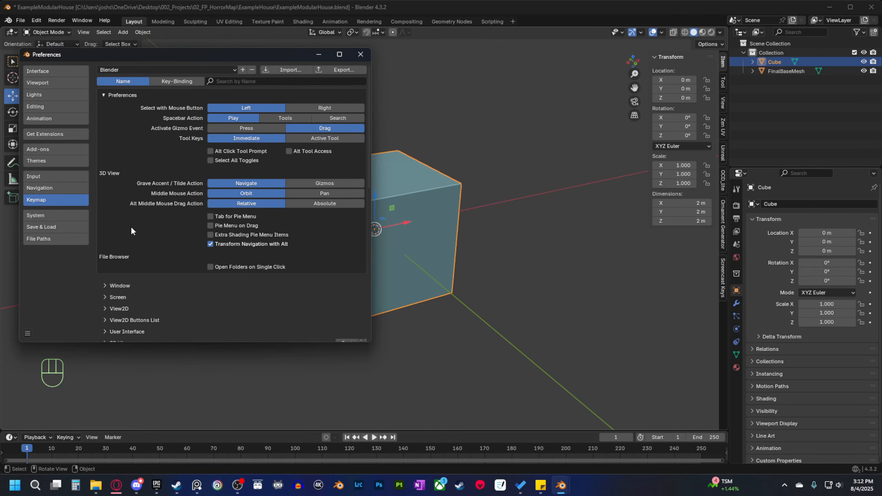
# Examine the Window shortcuts and the other keymap categories, and close the preferences.
pyautogui.click(104, 285)
pyautogui.scroll(-15, 233, 267)
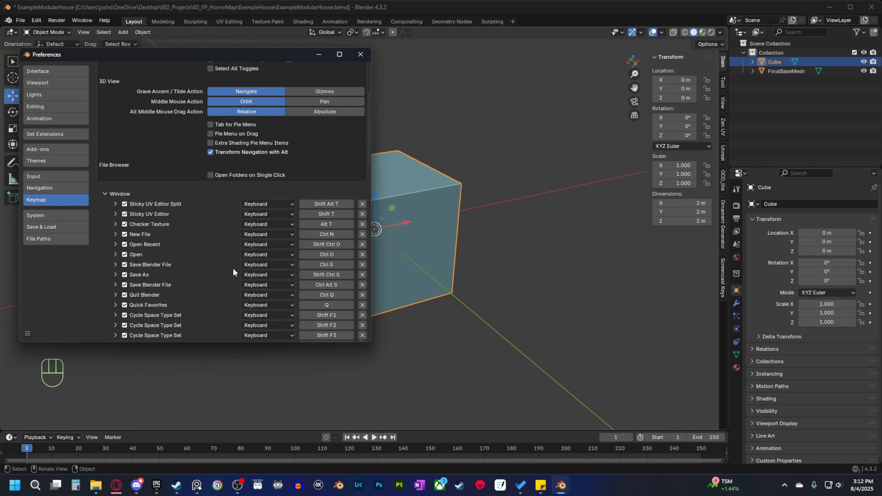
pyautogui.scroll(12, 203, 280)
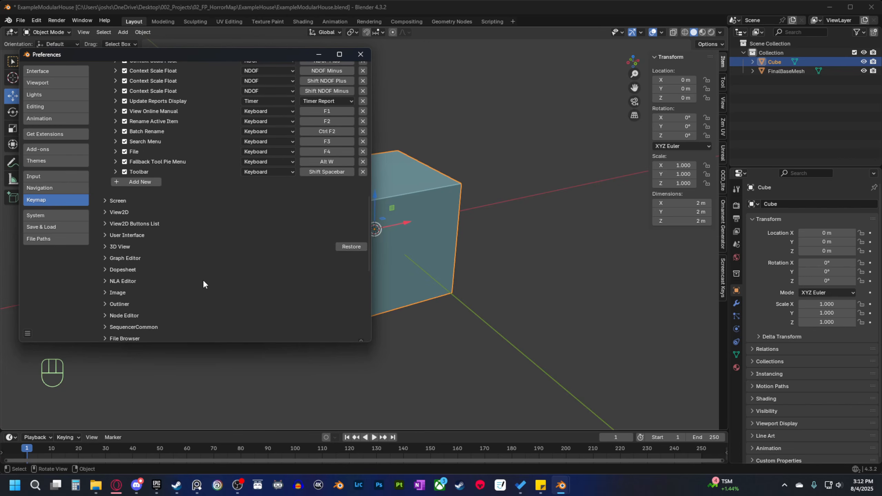
pyautogui.scroll(4, 165, 266)
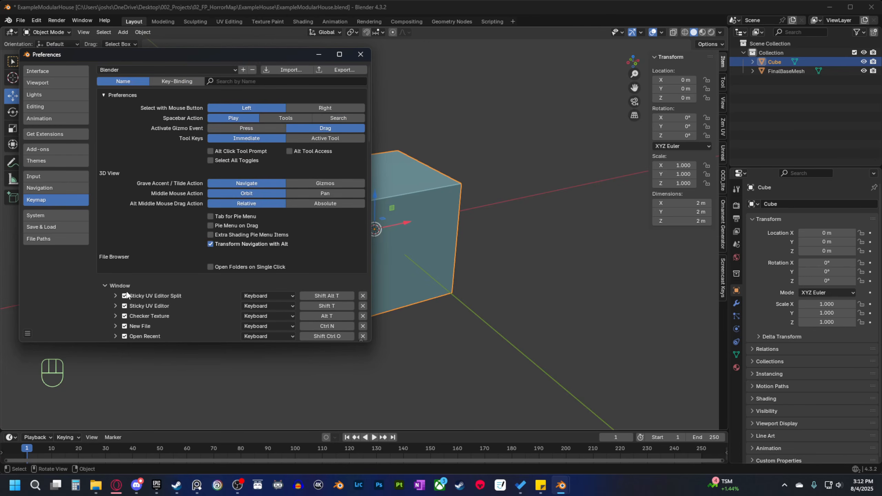
pyautogui.click(105, 286)
pyautogui.scroll(-3, 229, 283)
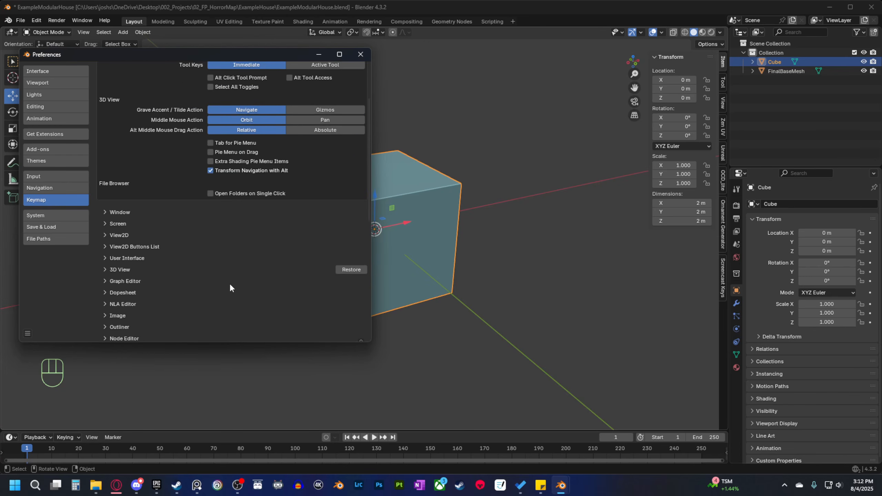
pyautogui.scroll(3, 230, 284)
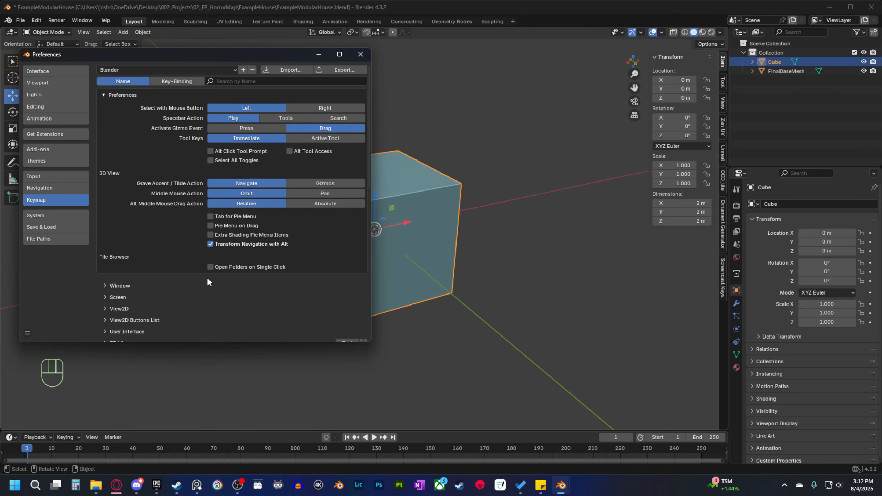
pyautogui.click(360, 54)
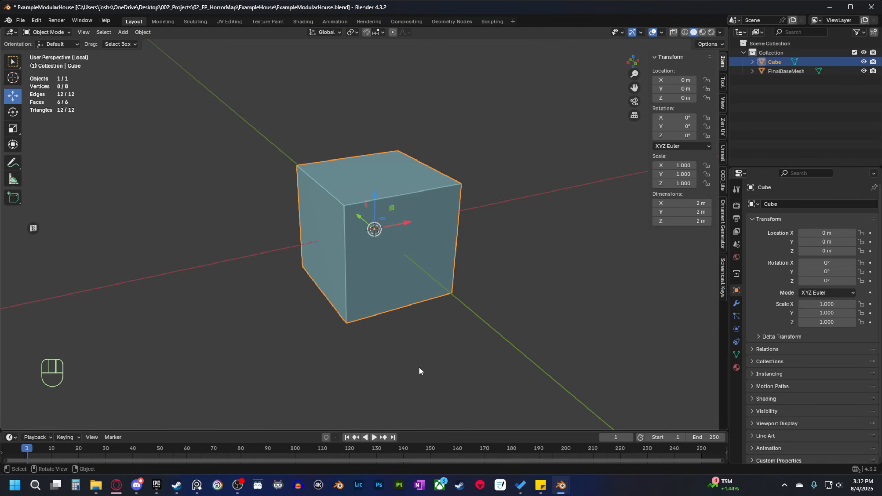
pyautogui.keyDown('shift'); pyautogui.moveTo(399, 364); pyautogui.dragTo(420, 359, button='middle'); pyautogui.keyUp('shift')
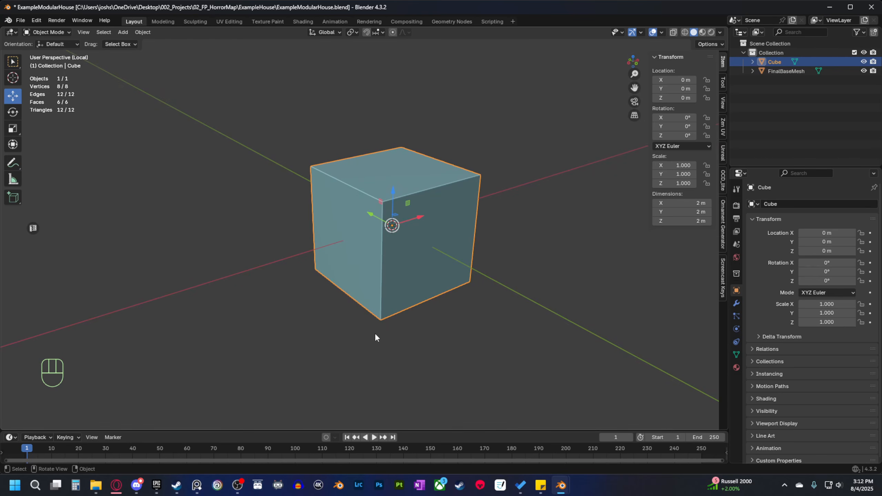
pyautogui.keyDown('shift'); pyautogui.moveTo(375, 332); pyautogui.dragTo(422, 317, button='middle'); pyautogui.keyUp('shift')
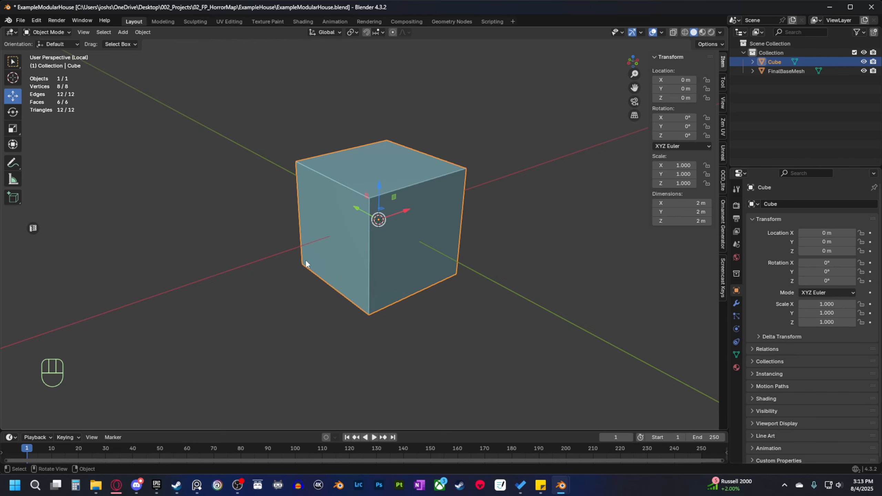
pyautogui.keyDown('shift'); pyautogui.moveTo(358, 346); pyautogui.dragTo(370, 344, button='middle'); pyautogui.keyUp('shift')
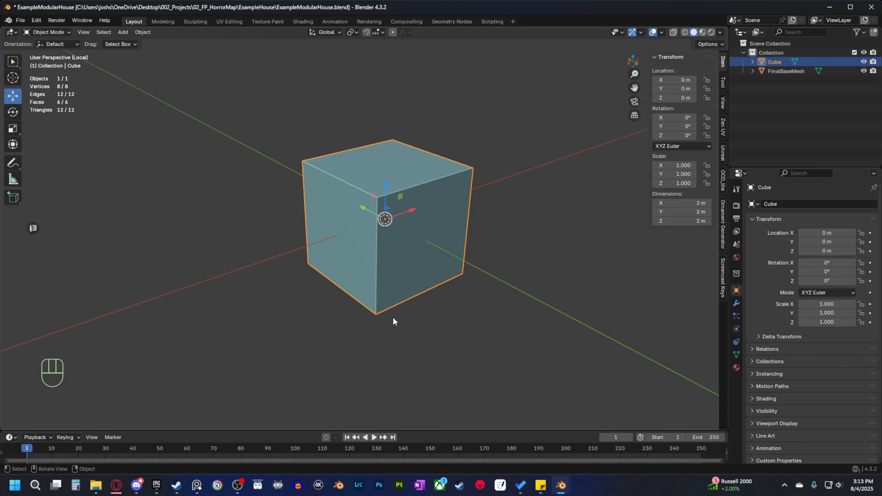
pyautogui.keyDown('shift'); pyautogui.moveTo(404, 346); pyautogui.dragTo(415, 346, button='middle'); pyautogui.keyUp('shift')
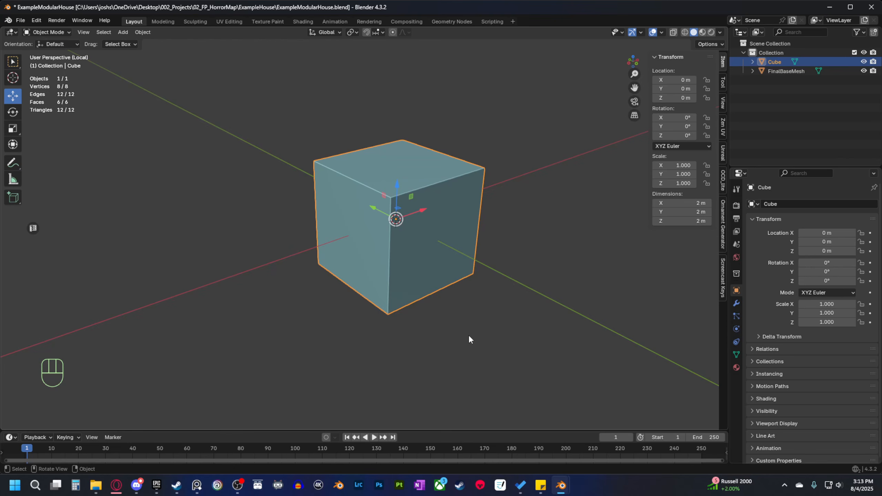
pyautogui.keyDown('shift'); pyautogui.moveTo(443, 355); pyautogui.dragTo(404, 349, button='middle'); pyautogui.keyUp('shift')
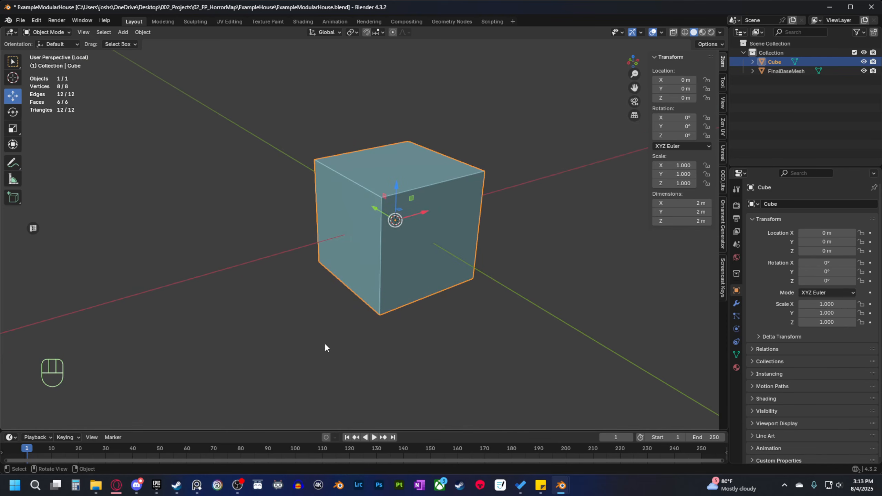
pyautogui.keyDown('shift'); pyautogui.moveTo(325, 347); pyautogui.dragTo(343, 350, button='middle'); pyautogui.keyUp('shift')
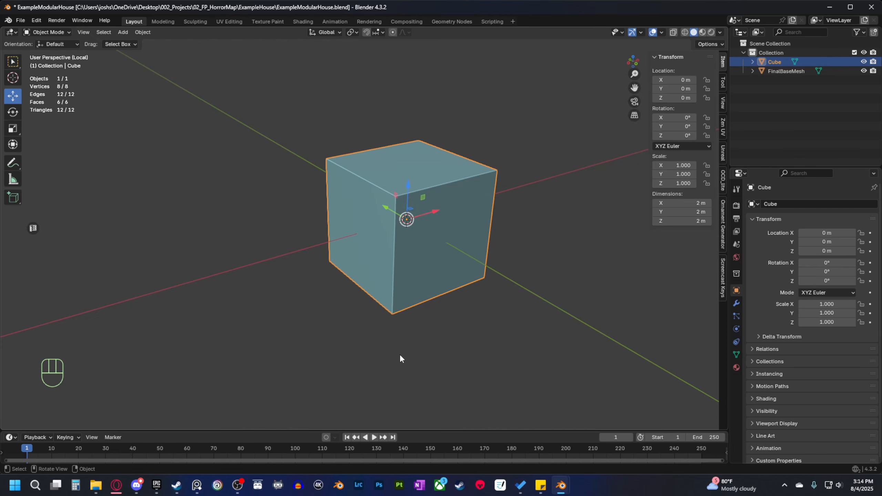
pyautogui.moveTo(406, 353)
pyautogui.mouseDown(button='middle')
pyautogui.moveTo(424, 345)
pyautogui.moveTo(417, 359)
pyautogui.mouseUp(button='middle')
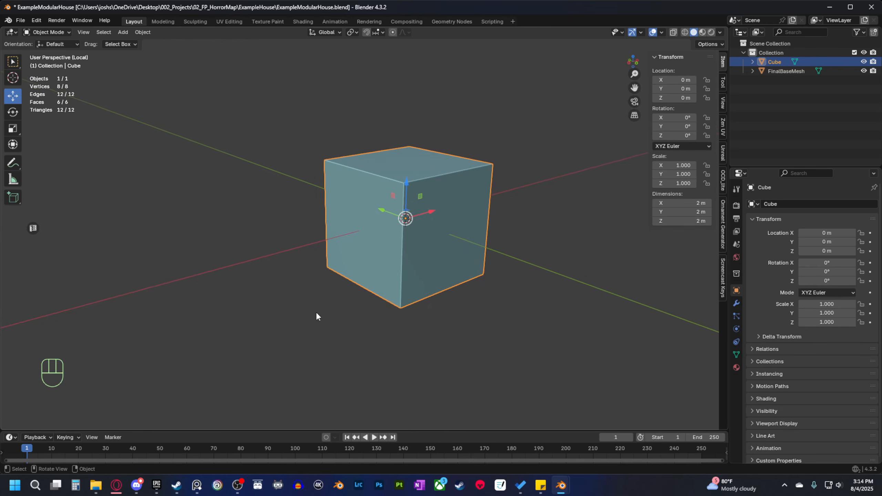
pyautogui.keyDown('shift'); pyautogui.moveTo(367, 352); pyautogui.dragTo(380, 355, button='middle'); pyautogui.keyUp('shift')
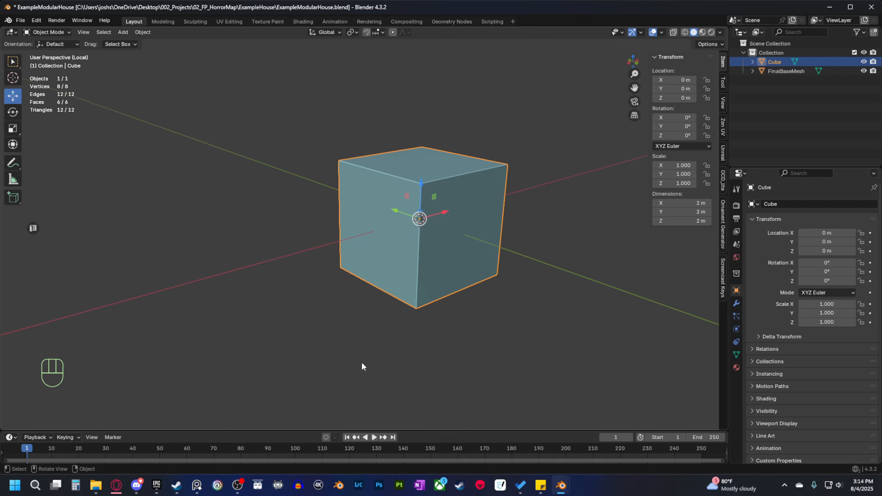
pyautogui.moveTo(362, 364)
pyautogui.mouseDown(button='middle')
pyautogui.moveTo(391, 362)
pyautogui.moveTo(367, 361)
pyautogui.mouseUp(button='middle')
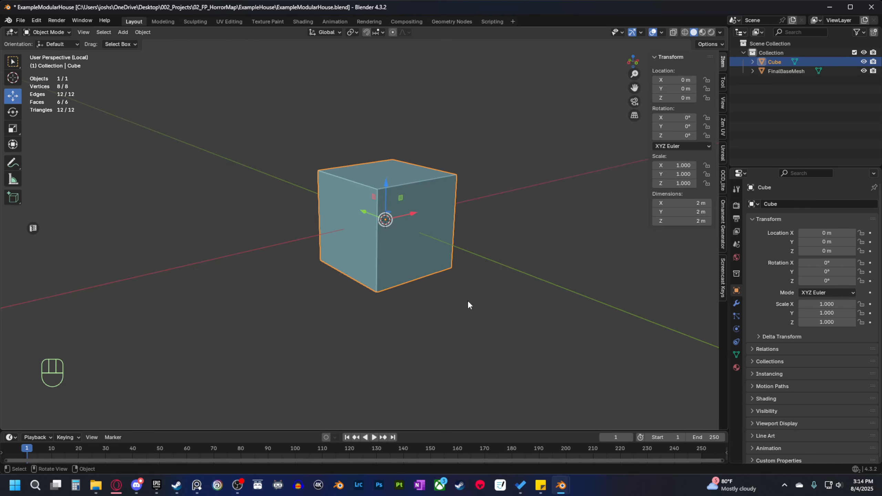
# Show the Unreal export settings in the viewport sidebar and adjust the sidebar's width.
pyautogui.click(722, 153)
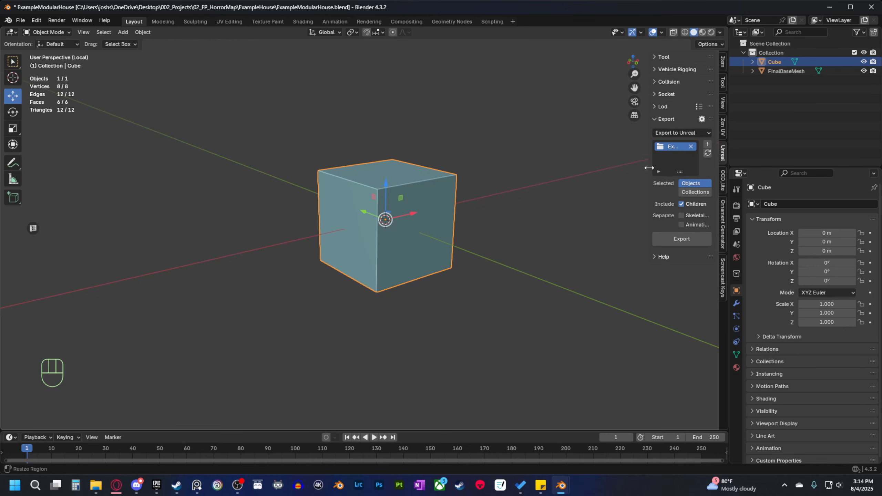
pyautogui.moveTo(648, 167); pyautogui.dragTo(638, 184)
pyautogui.keyDown('shift'); pyautogui.moveTo(479, 296); pyautogui.dragTo(475, 330, button='middle'); pyautogui.keyUp('shift')
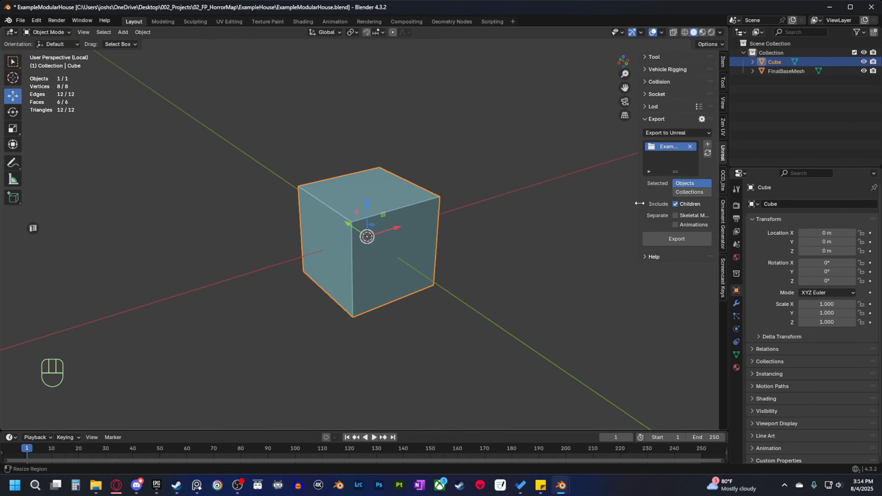
pyautogui.moveTo(641, 177); pyautogui.dragTo(646, 178)
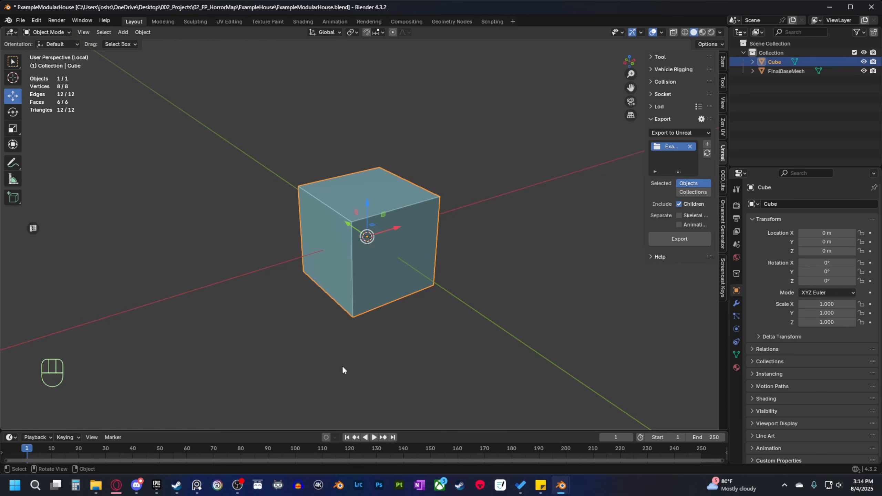
# Deselect the cube, widen the sidebar with the Unreal export settings slightly and select the cube again.
pyautogui.keyDown('shift'); pyautogui.moveTo(342, 370); pyautogui.dragTo(413, 373, button='middle'); pyautogui.keyUp('shift')
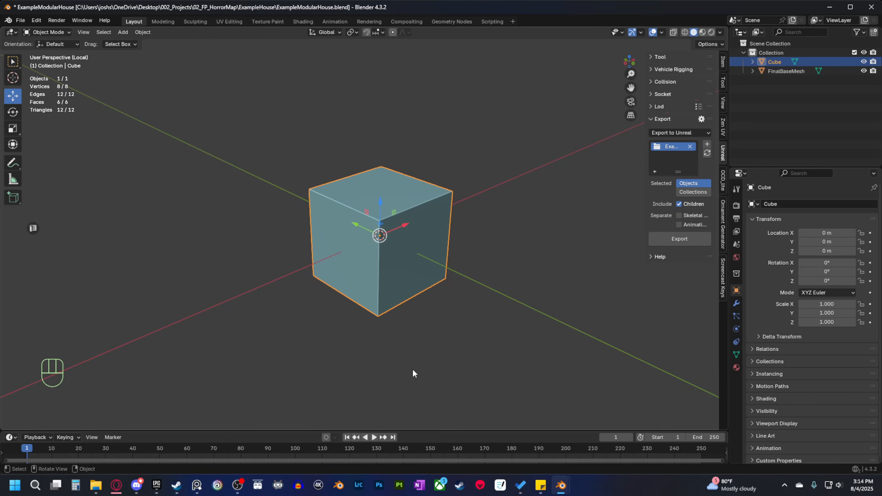
pyautogui.click(412, 369)
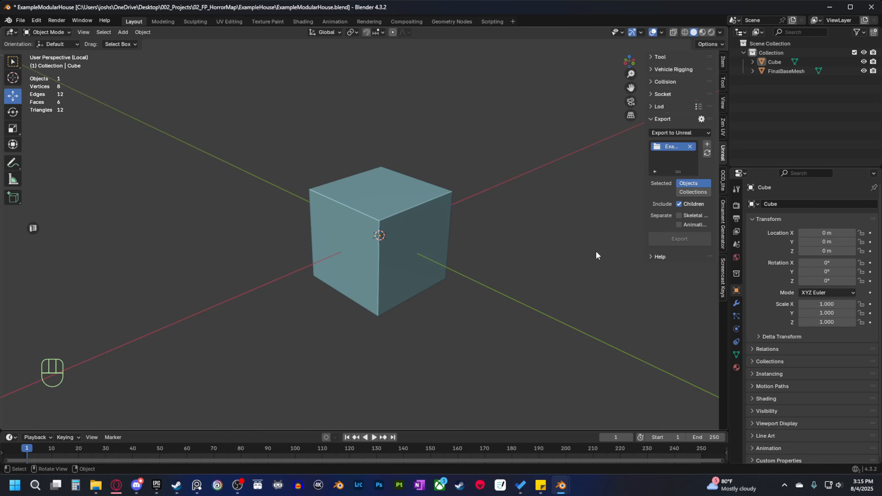
pyautogui.moveTo(460, 339); pyautogui.dragTo(475, 339, button='middle')
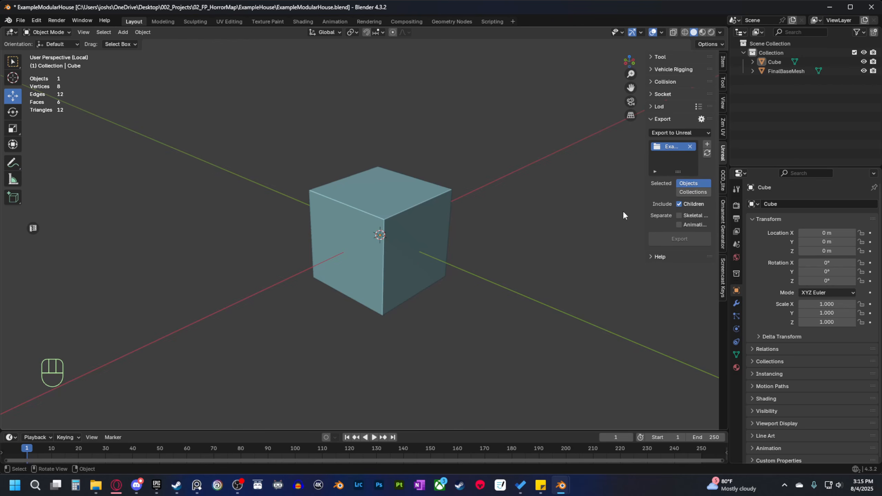
pyautogui.moveTo(647, 208); pyautogui.dragTo(635, 208)
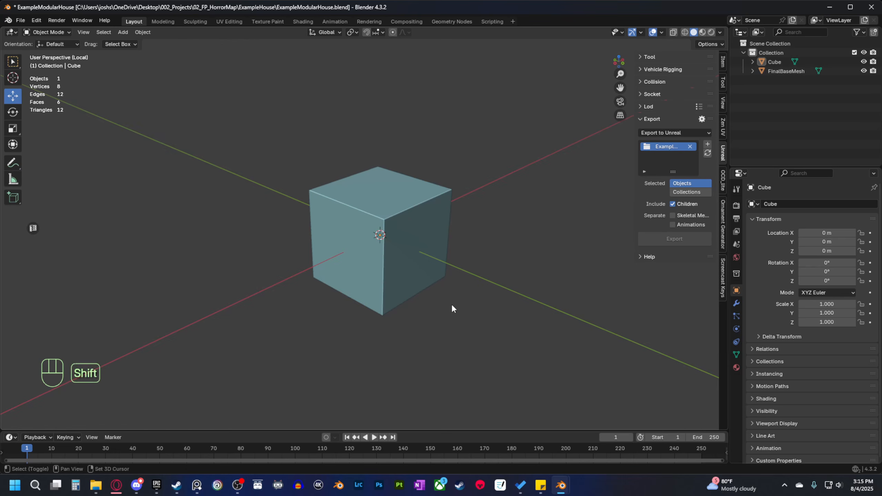
pyautogui.keyDown('shift'); pyautogui.moveTo(452, 305); pyautogui.dragTo(417, 320, button='middle'); pyautogui.keyUp('shift')
pyautogui.click(340, 300)
pyautogui.moveTo(340, 300); pyautogui.dragTo(363, 324, button='middle')
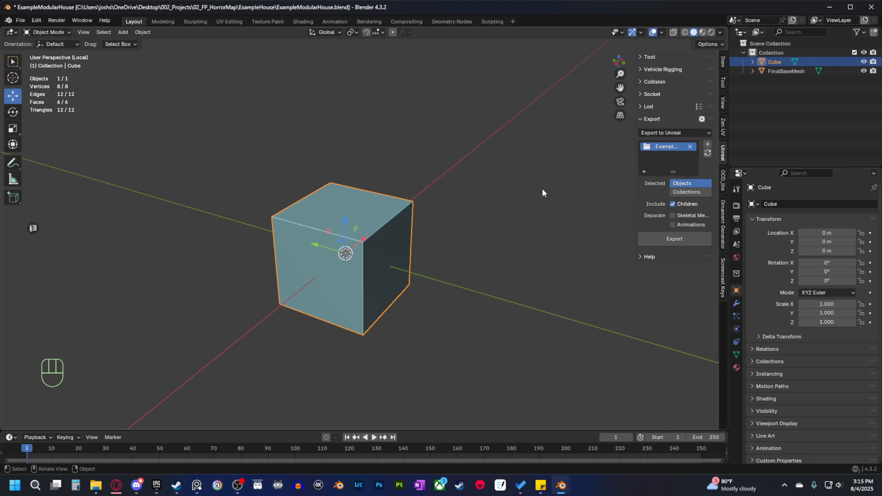
# Move the cube 10 m along the Y axis with snapping and undo the move.
pyautogui.scroll(-2, 347, 327)
pyautogui.moveTo(367, 327); pyautogui.dragTo(432, 324, button='middle')
pyautogui.scroll(-4, 413, 326)
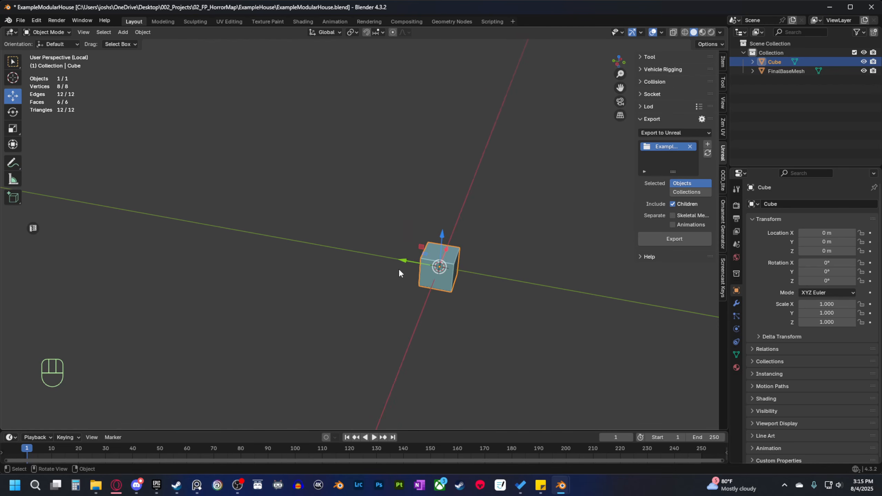
pyautogui.keyDown('ctrl'); pyautogui.moveTo(405, 262); pyautogui.dragTo(252, 251); pyautogui.keyUp('ctrl')
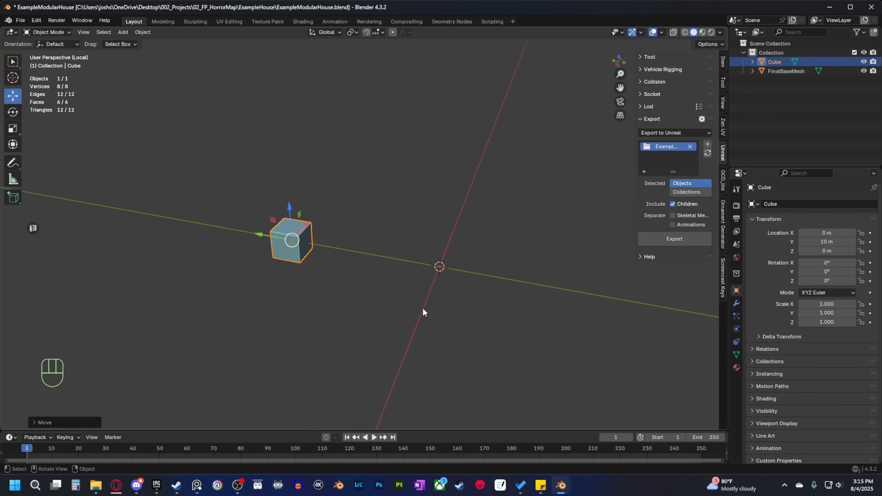
pyautogui.moveTo(422, 307); pyautogui.dragTo(412, 302, button='middle')
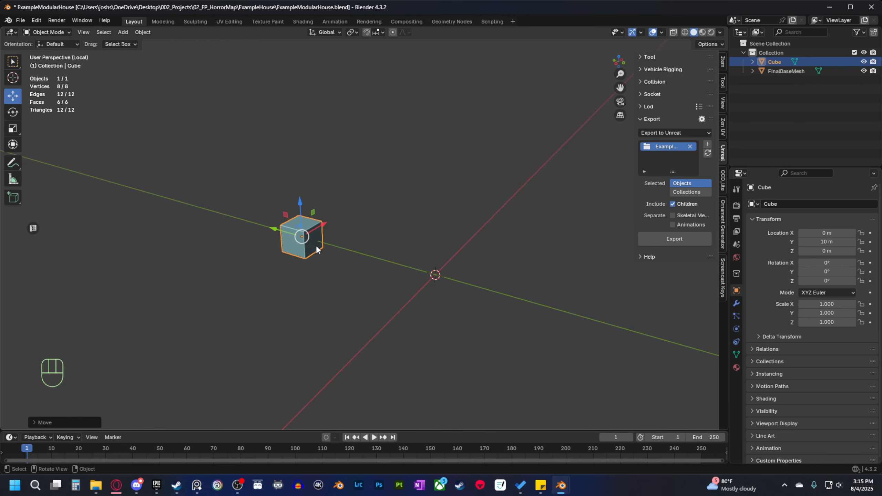
pyautogui.moveTo(306, 261); pyautogui.dragTo(488, 311, button='middle')
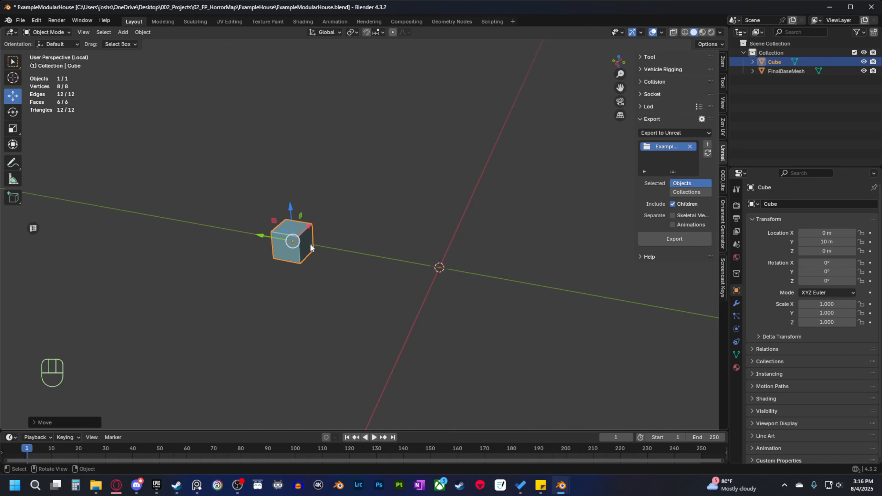
pyautogui.hotkey('ctrl', 'z')
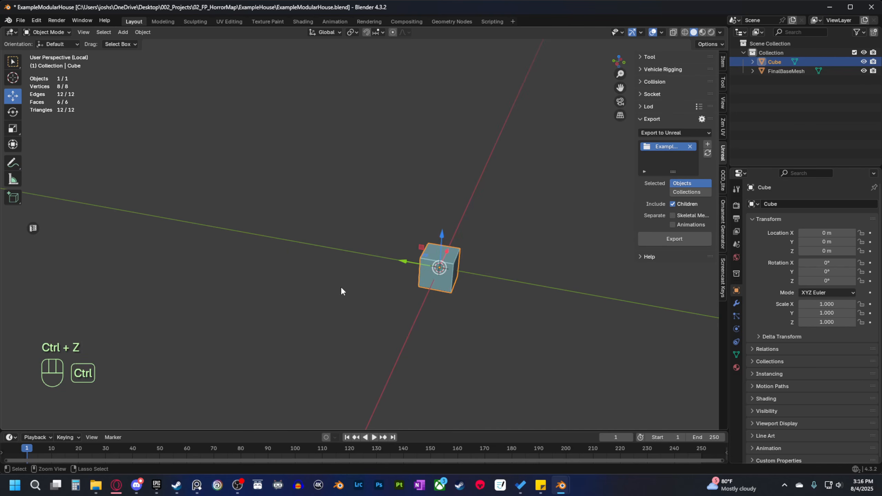
# Narrow the viewport sidebar slightly and switch it to the cube's transform properties.
pyautogui.moveTo(341, 287); pyautogui.dragTo(652, 229, button='middle')
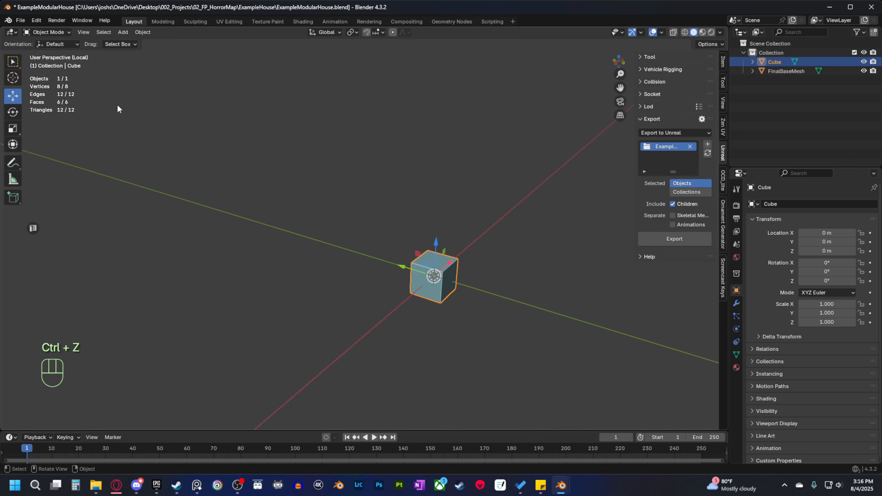
pyautogui.moveTo(426, 277); pyautogui.dragTo(460, 361, button='middle')
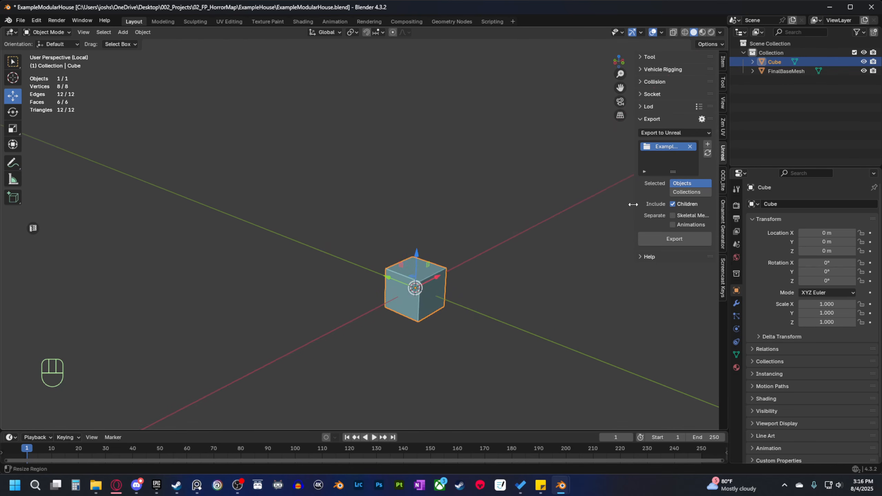
pyautogui.moveTo(636, 205); pyautogui.dragTo(643, 205)
pyautogui.keyDown('shift'); pyautogui.moveTo(466, 365); pyautogui.dragTo(439, 361, button='middle'); pyautogui.keyUp('shift')
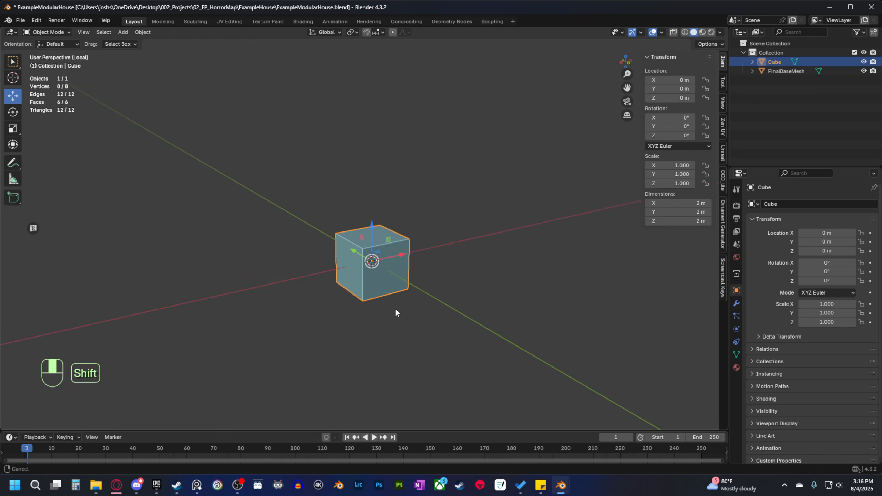
pyautogui.keyDown('shift'); pyautogui.moveTo(395, 308); pyautogui.dragTo(394, 315, button='middle'); pyautogui.keyUp('shift')
pyautogui.scroll(2, 339, 343)
pyautogui.keyDown('shift'); pyautogui.moveTo(339, 343); pyautogui.dragTo(325, 342, button='middle'); pyautogui.keyUp('shift')
# Deselect the cube and examine the Quick Favorites available in Object Mode.
pyautogui.press('q')
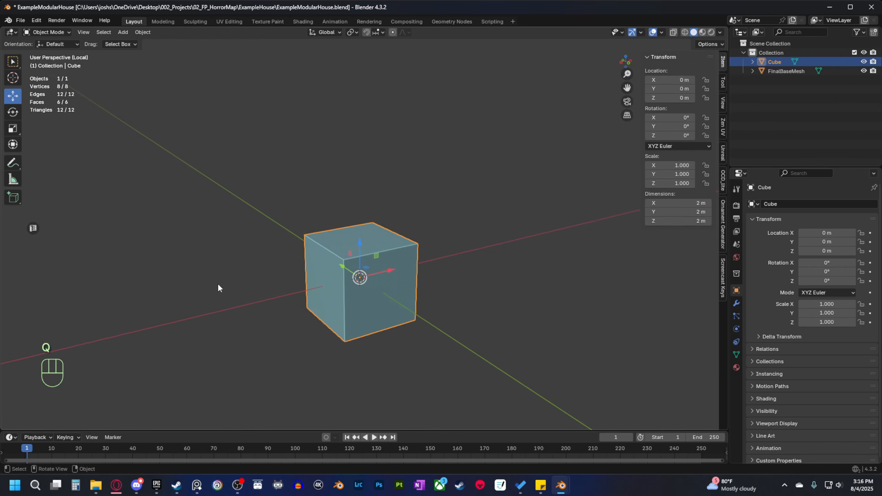
pyautogui.press('q')
pyautogui.click(255, 358)
pyautogui.keyDown('shift'); pyautogui.moveTo(256, 359); pyautogui.dragTo(282, 357, button='middle'); pyautogui.keyUp('shift')
pyautogui.press('q')
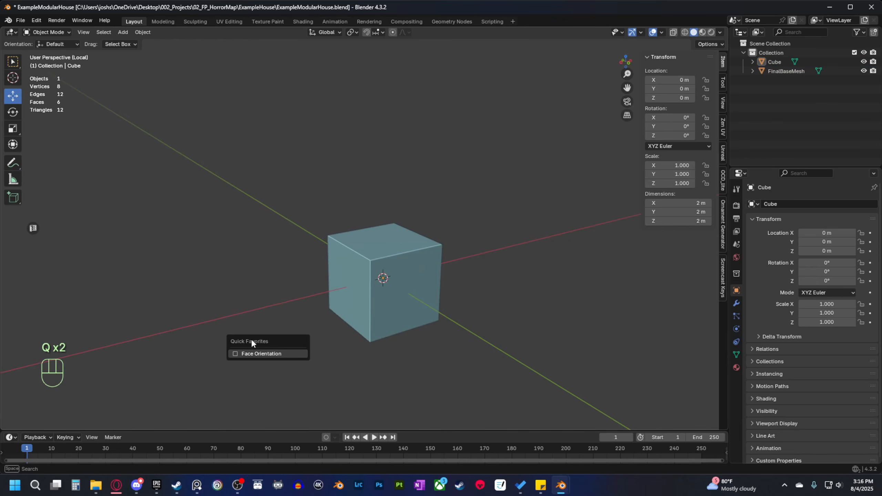
pyautogui.press('q')
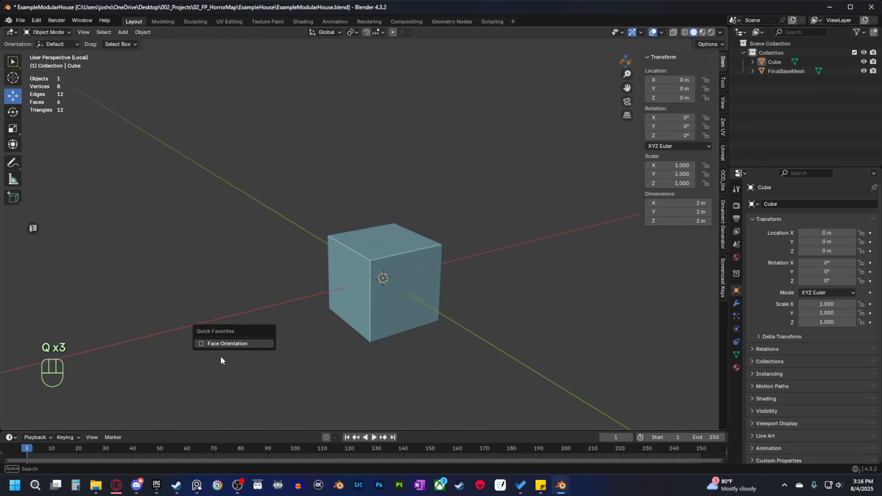
pyautogui.keyDown('shift'); pyautogui.moveTo(254, 279); pyautogui.dragTo(270, 301, button='middle'); pyautogui.keyUp('shift')
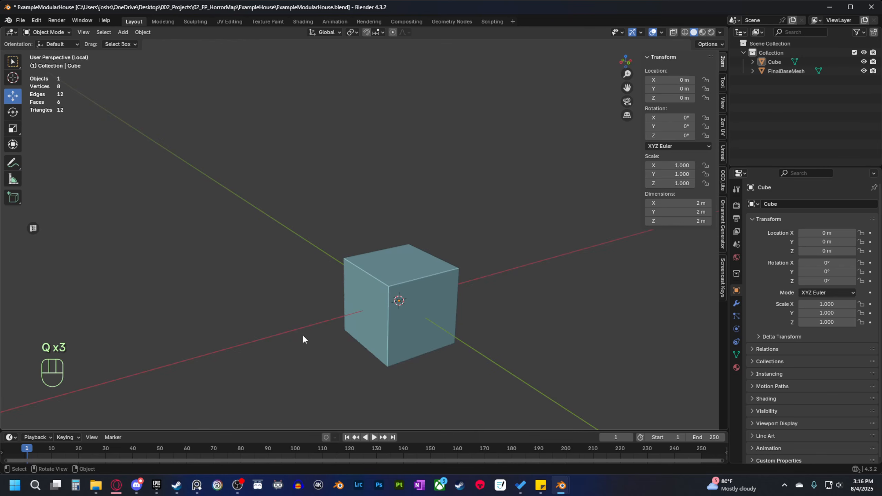
pyautogui.press('q')
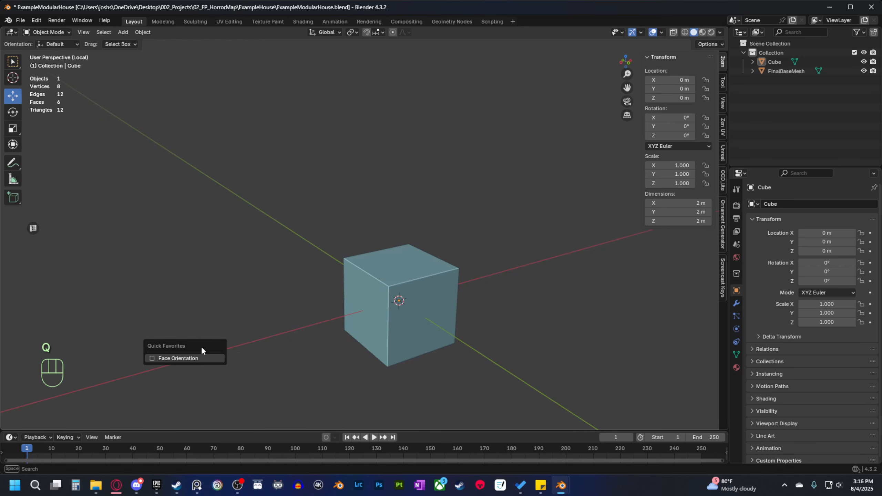
pyautogui.keyDown('shift'); pyautogui.moveTo(262, 264); pyautogui.dragTo(281, 272, button='middle'); pyautogui.keyUp('shift')
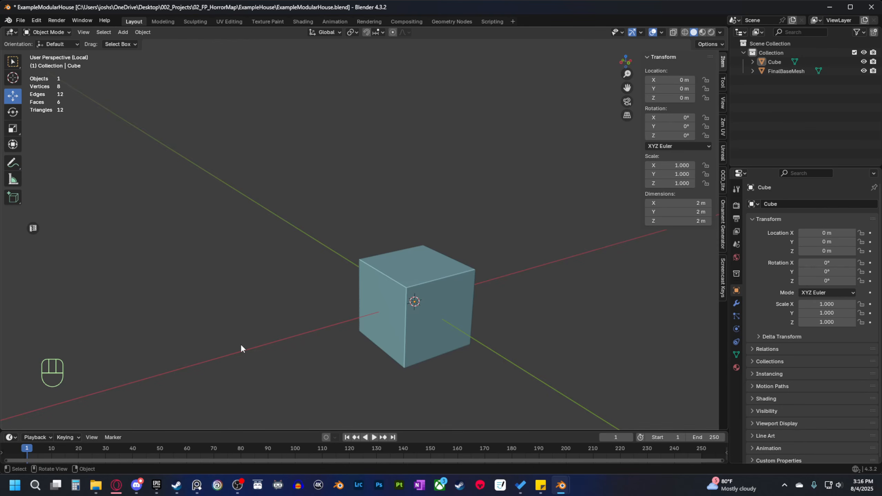
# Select the cube, turn on the Face Orientation overlay from Quick Favorites and turn it off again.
pyautogui.click(419, 333)
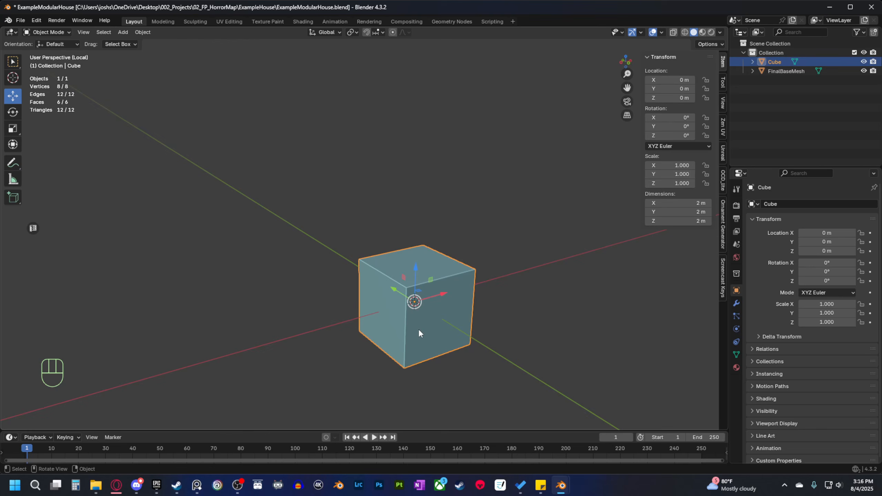
pyautogui.press('q')
pyautogui.click(293, 343)
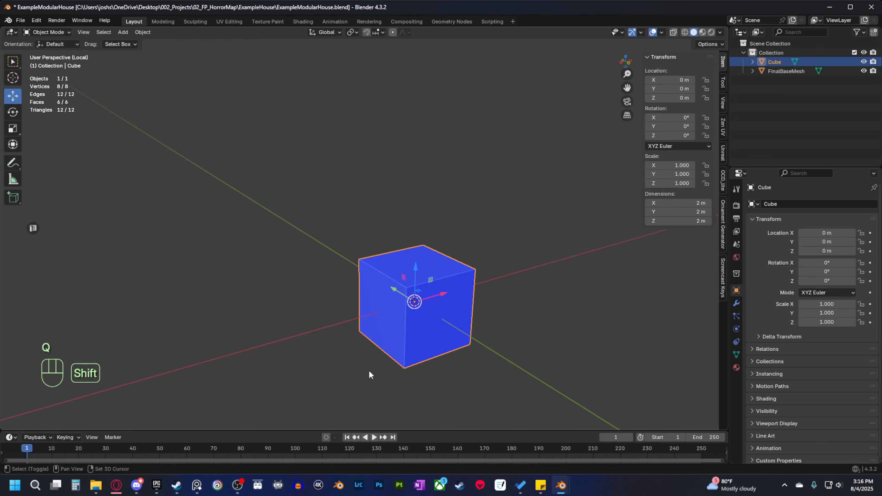
pyautogui.keyDown('shift'); pyautogui.moveTo(368, 370); pyautogui.dragTo(358, 353, button='middle'); pyautogui.keyUp('shift')
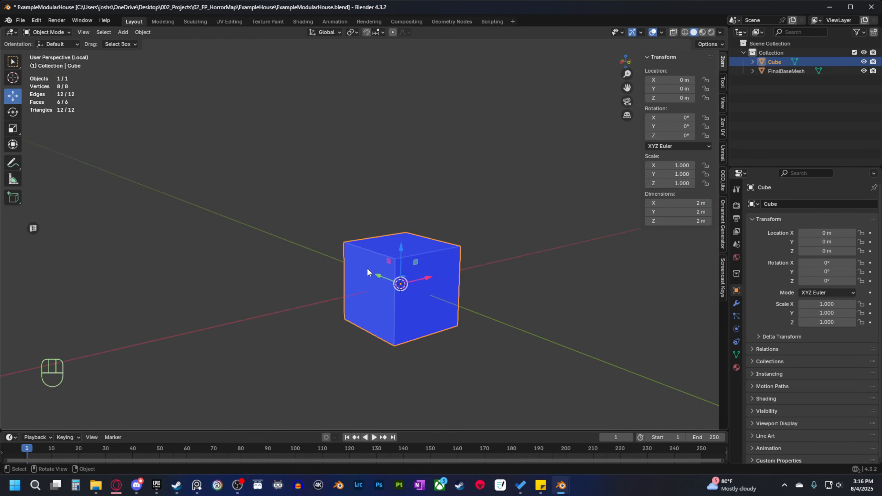
pyautogui.press('q')
pyautogui.click(284, 338)
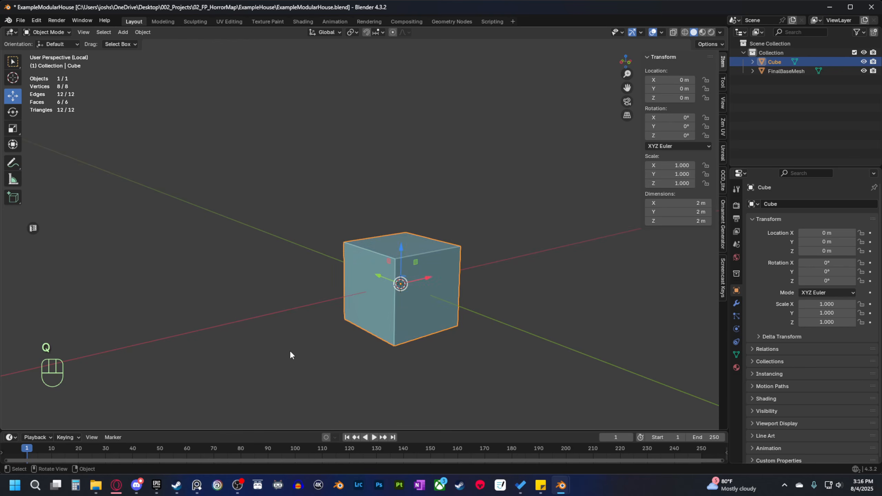
# Show the cube's face orientation again, inspect the faces from several angles and hide the overlay.
pyautogui.moveTo(289, 350); pyautogui.dragTo(378, 233, button='middle')
pyautogui.press('v')
pyautogui.press('q')
pyautogui.click(388, 284)
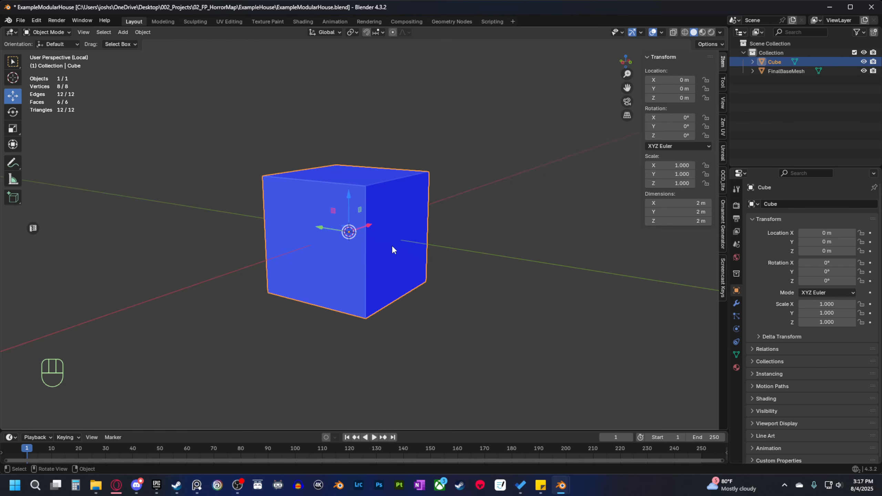
pyautogui.moveTo(394, 252); pyautogui.dragTo(345, 280, button='middle')
pyautogui.scroll(8, 388, 289)
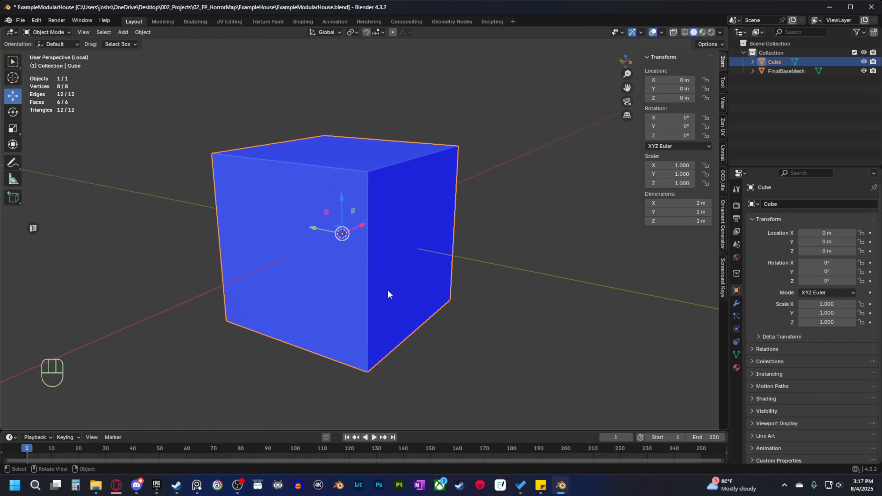
pyautogui.scroll(-6, 379, 257)
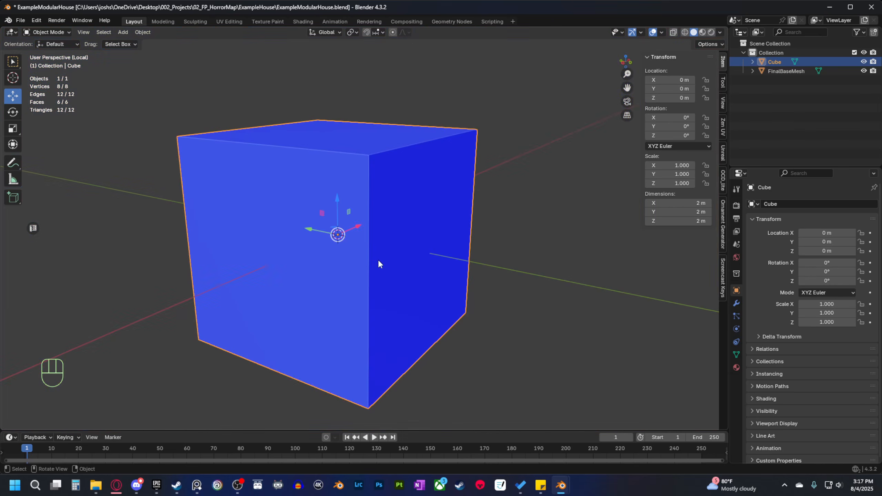
pyautogui.moveTo(378, 259); pyautogui.dragTo(444, 245, button='middle')
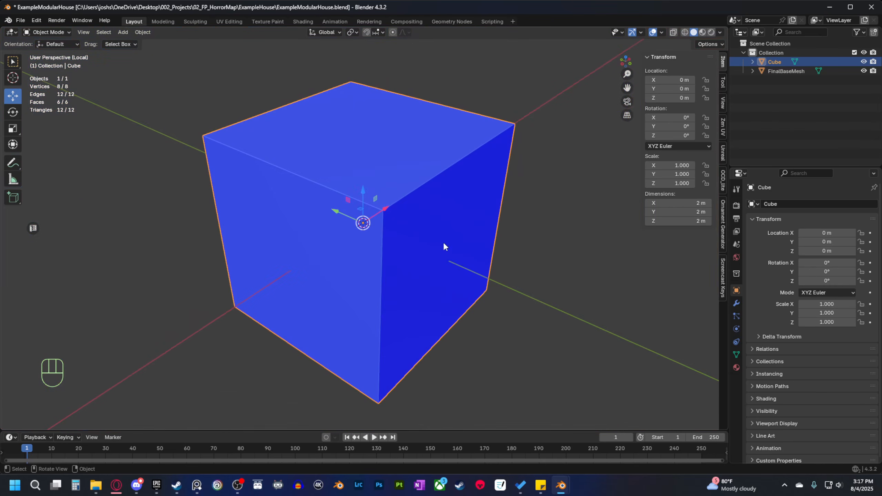
pyautogui.moveTo(393, 322); pyautogui.dragTo(388, 312, button='middle')
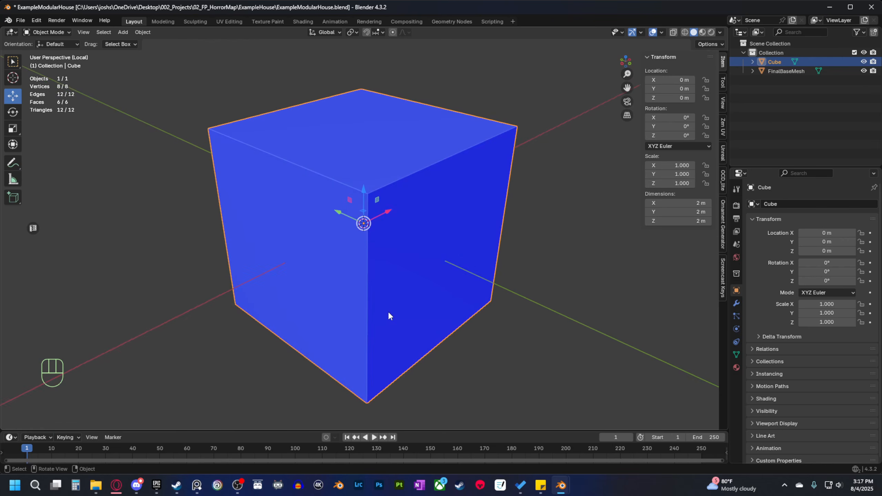
pyautogui.scroll(-1, 388, 312)
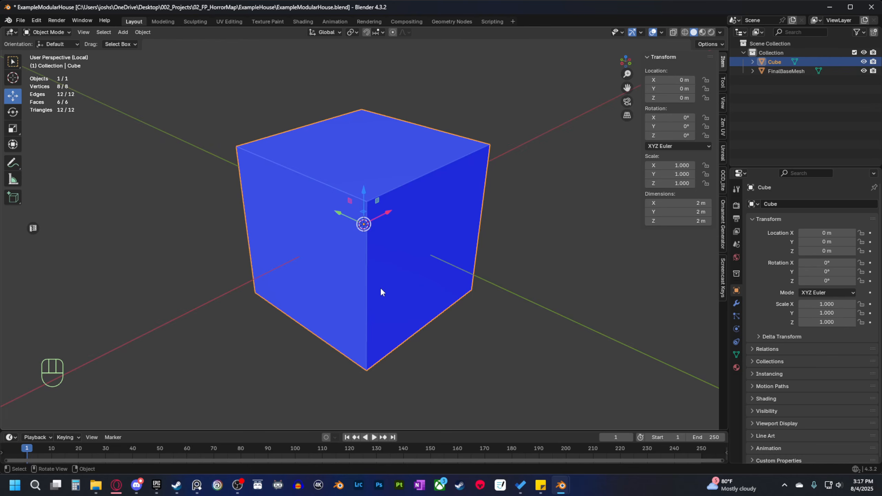
pyautogui.press('q')
pyautogui.click(341, 288)
pyautogui.moveTo(389, 321); pyautogui.dragTo(429, 295, button='middle')
pyautogui.keyDown('shift'); pyautogui.moveTo(372, 320); pyautogui.dragTo(397, 280, button='middle'); pyautogui.keyUp('shift')
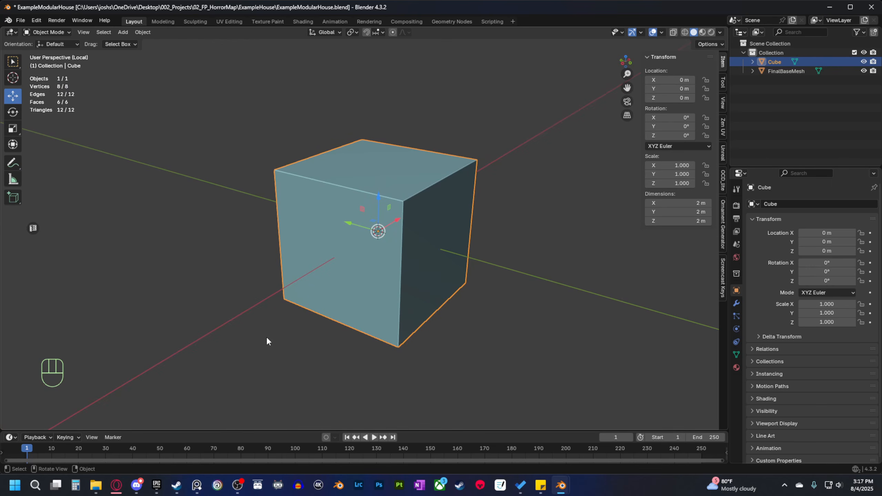
# Switch the cube to Edit Mode and open its Quick Favorites.
pyautogui.press('Tab')
pyautogui.press('q')
pyautogui.click(464, 354)
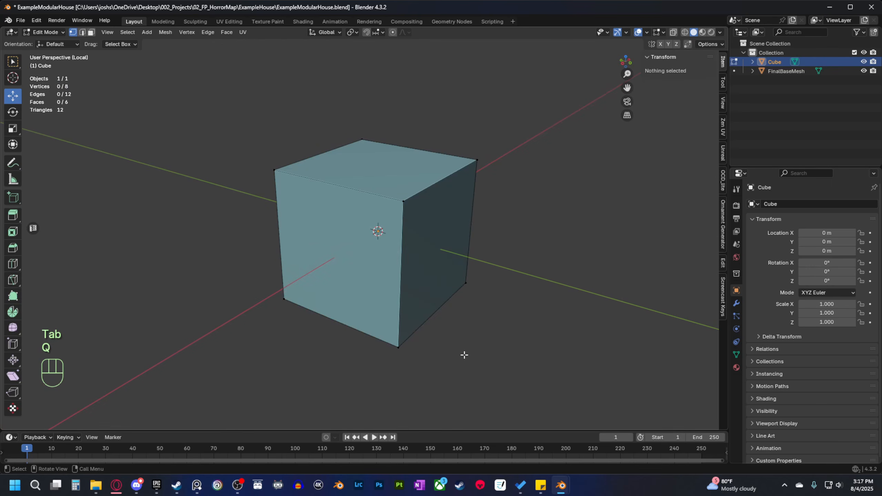
pyautogui.press('q')
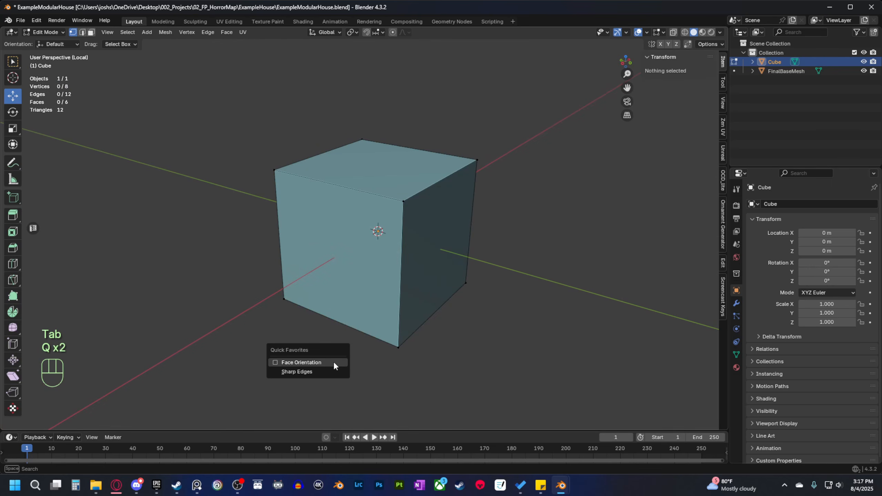
# Select the cube's sharp edges with the Sharp Edges favorite and clear the selection.
pyautogui.click(300, 372)
pyautogui.moveTo(354, 372); pyautogui.dragTo(357, 355, button='middle')
pyautogui.click(402, 383)
pyautogui.moveTo(442, 372); pyautogui.dragTo(426, 380, button='middle')
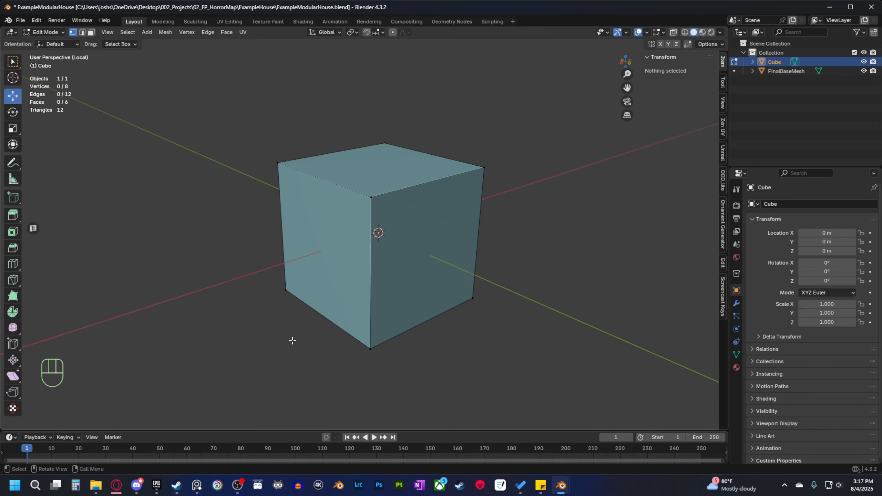
pyautogui.moveTo(291, 340); pyautogui.dragTo(326, 341, button='middle')
pyautogui.keyDown('shift'); pyautogui.moveTo(376, 365); pyautogui.dragTo(387, 365, button='middle'); pyautogui.keyUp('shift')
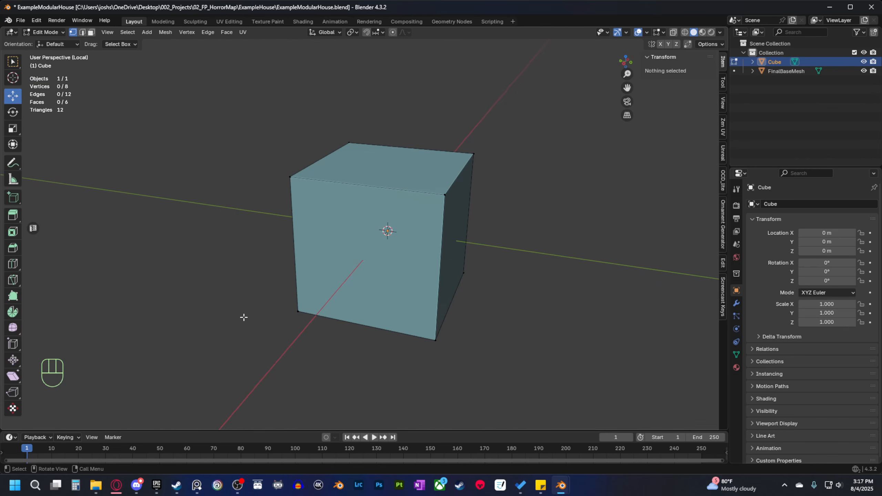
# Review the Edit Mode Quick Favorites and add the Subdivide and Clear Sharp edge commands to them.
pyautogui.press('q')
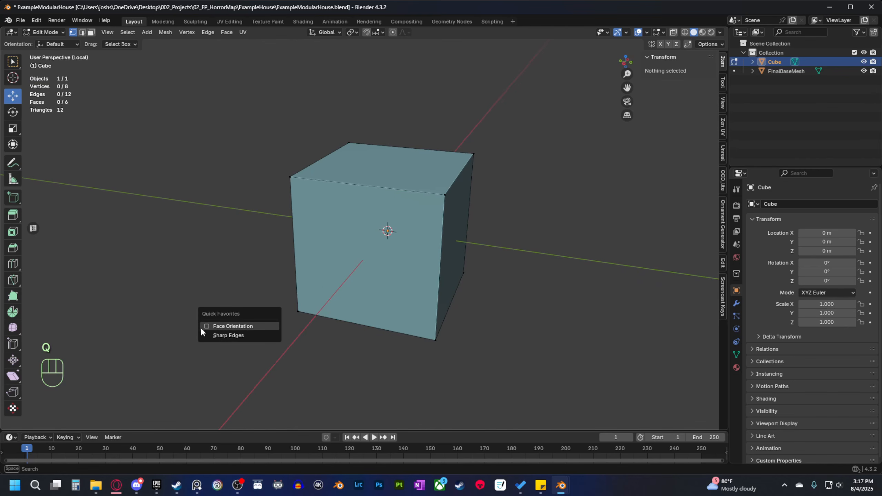
pyautogui.keyDown('shift'); pyautogui.moveTo(238, 319); pyautogui.dragTo(252, 319, button='middle'); pyautogui.keyUp('shift')
pyautogui.keyDown('shift'); pyautogui.moveTo(225, 171); pyautogui.dragTo(233, 172, button='middle'); pyautogui.keyUp('shift')
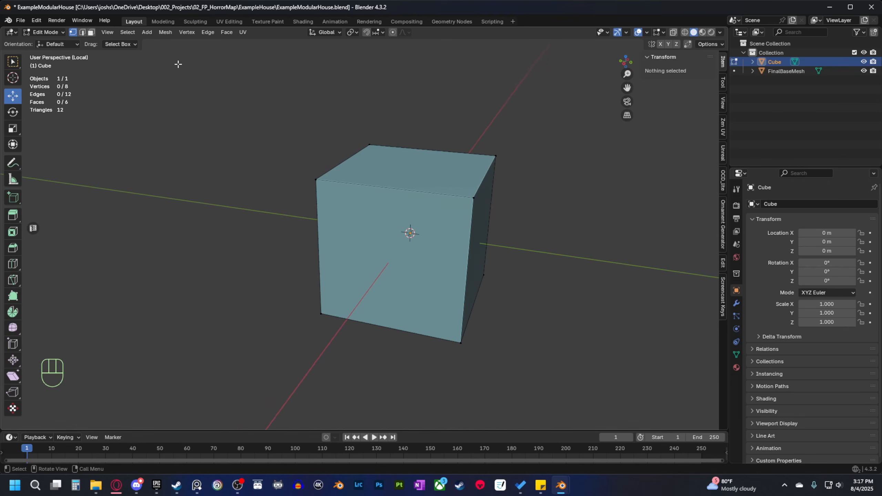
pyautogui.click(205, 32)
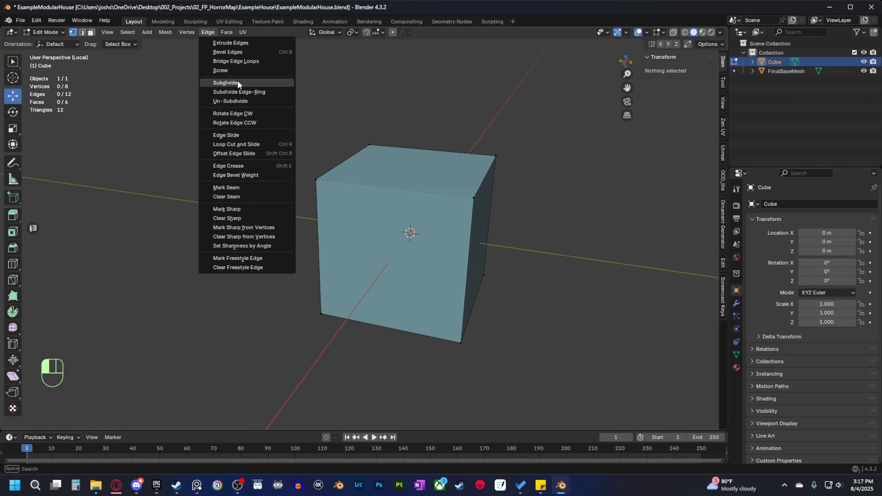
pyautogui.rightClick(228, 82)
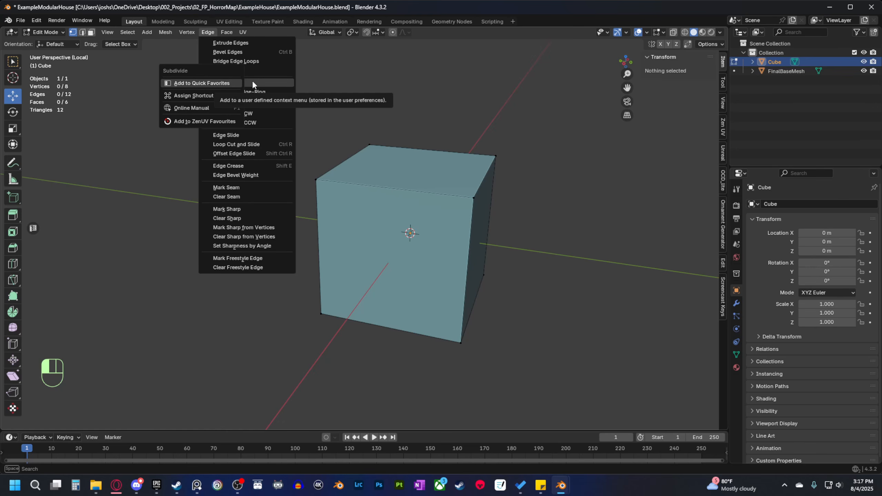
pyautogui.click(207, 82)
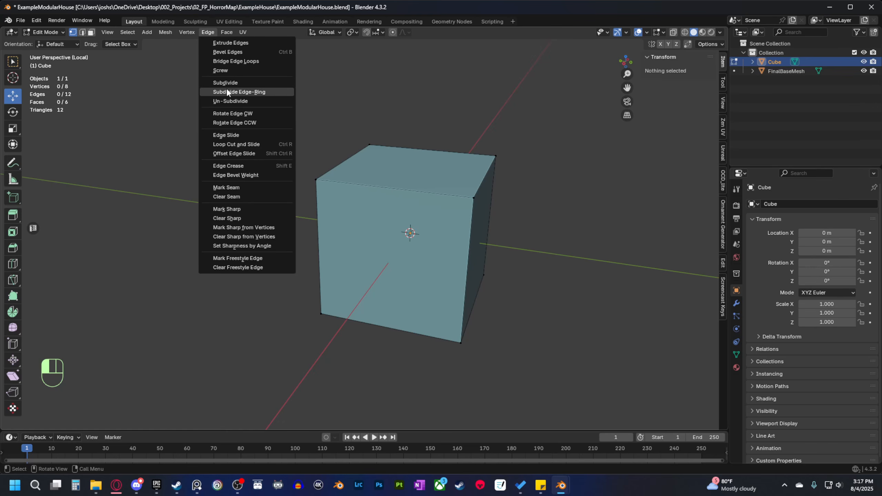
pyautogui.rightClick(221, 217)
pyautogui.click(201, 214)
pyautogui.moveTo(320, 336); pyautogui.dragTo(477, 314, button='middle')
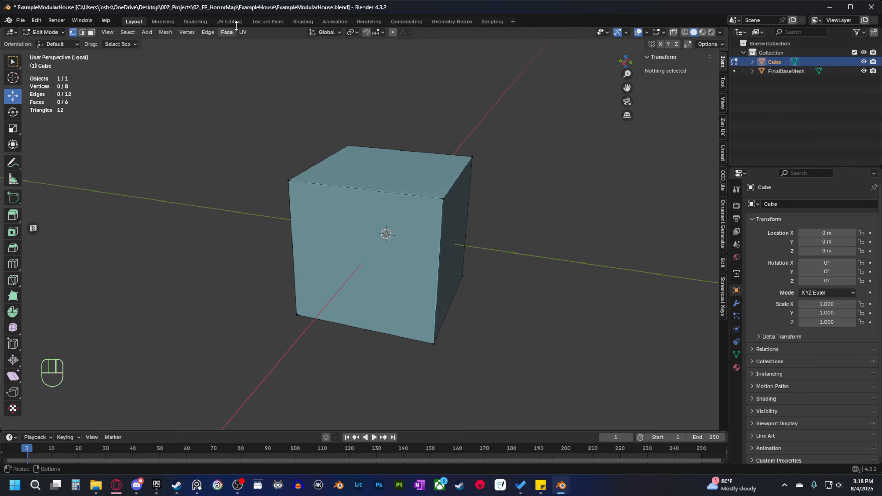
# Return to Object Mode with the whole scene shown, and view the cube and figure from the front and the top.
pyautogui.moveTo(357, 307); pyautogui.dragTo(428, 299, button='middle')
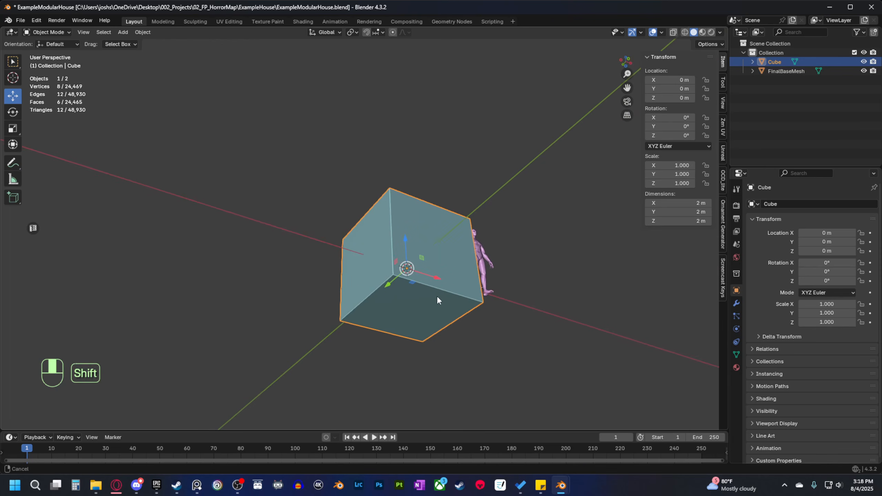
pyautogui.press('`')
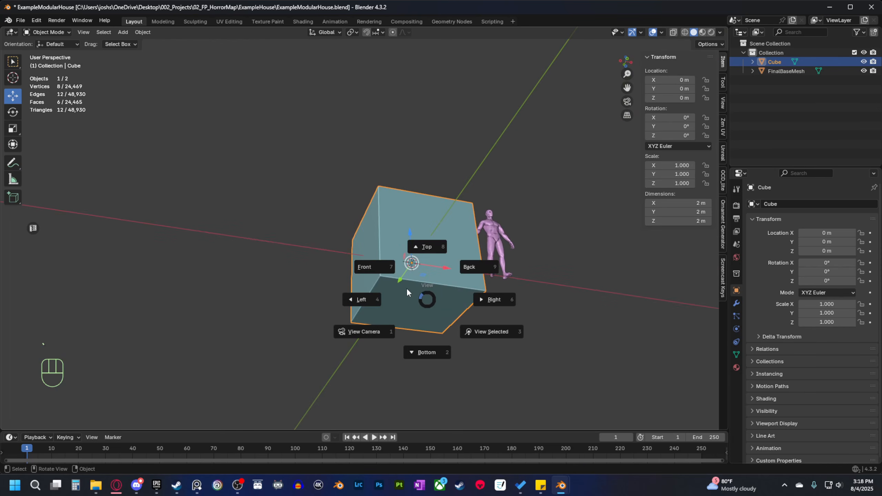
pyautogui.click(387, 275)
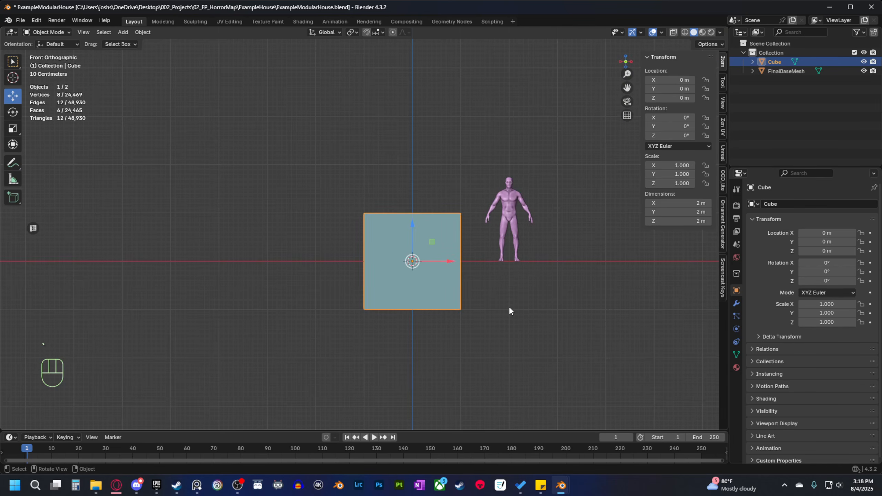
pyautogui.press('`')
pyautogui.click(509, 252)
pyautogui.keyDown('shift'); pyautogui.moveTo(510, 241); pyautogui.dragTo(449, 309, button='middle'); pyautogui.keyUp('shift')
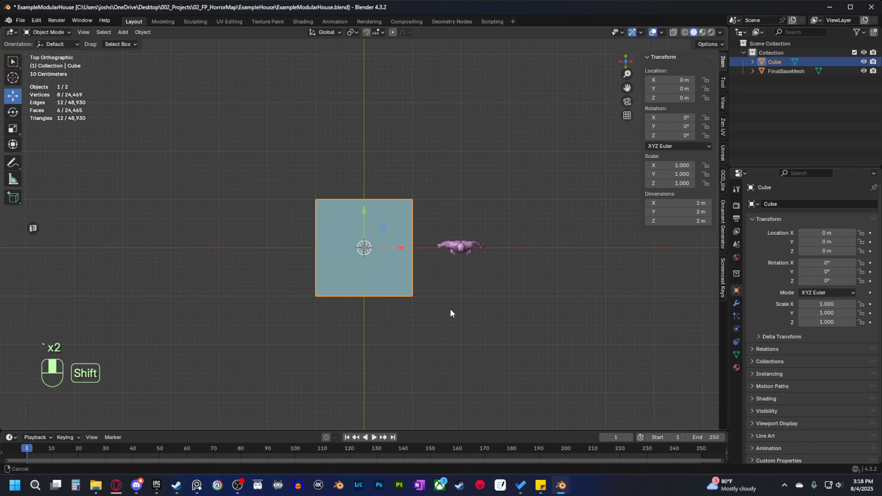
# Inspect the cube in perspective, return to the top view and examine the grid around it at wider scales.
pyautogui.moveTo(380, 400); pyautogui.dragTo(505, 350, button='middle')
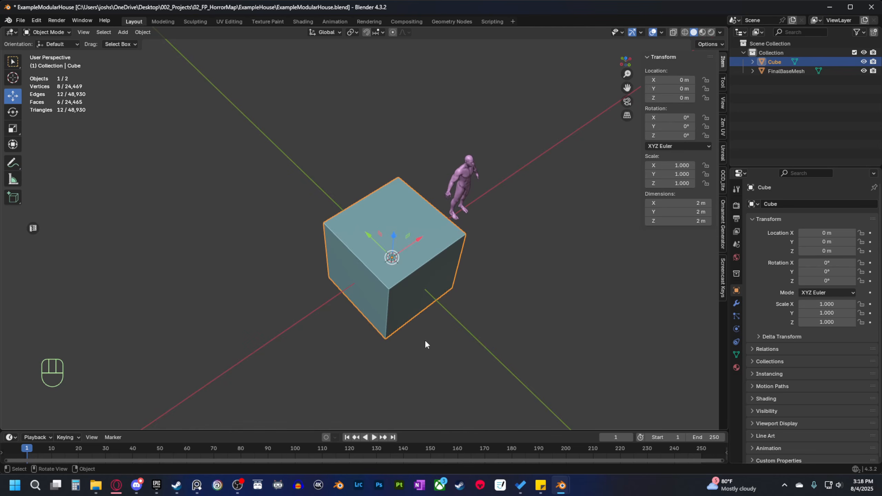
pyautogui.keyDown('shift'); pyautogui.moveTo(405, 302); pyautogui.dragTo(417, 301, button='middle'); pyautogui.keyUp('shift')
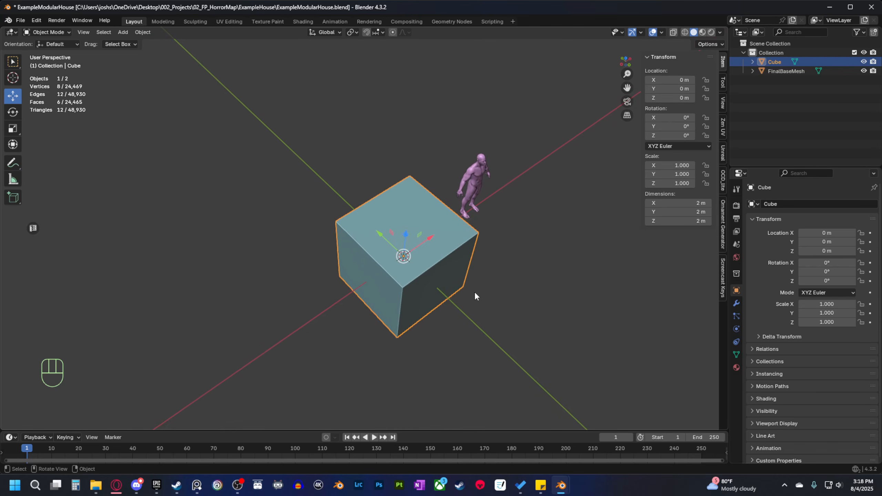
pyautogui.press('`')
pyautogui.click(472, 242)
pyautogui.keyDown('shift'); pyautogui.moveTo(469, 245); pyautogui.dragTo(448, 295, button='middle'); pyautogui.keyUp('shift')
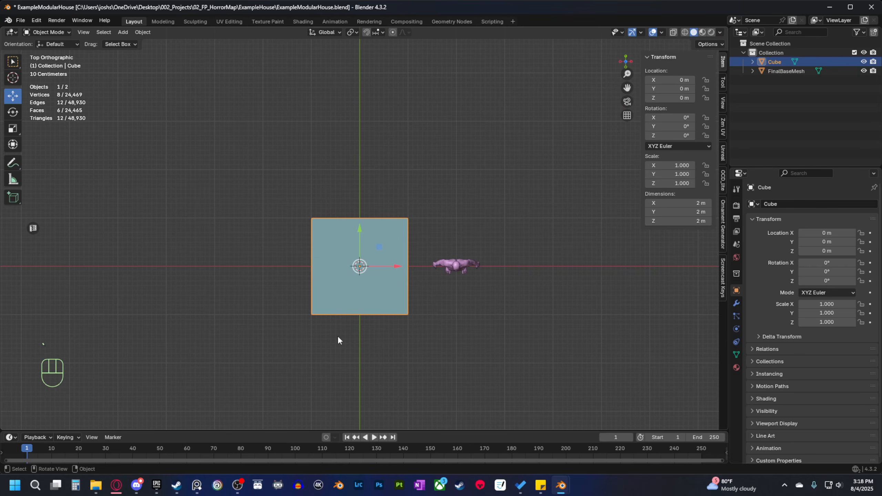
pyautogui.scroll(-2, 365, 337)
pyautogui.scroll(-2, 391, 335)
pyautogui.keyDown('shift'); pyautogui.moveTo(384, 308); pyautogui.dragTo(409, 338, button='middle'); pyautogui.keyUp('shift')
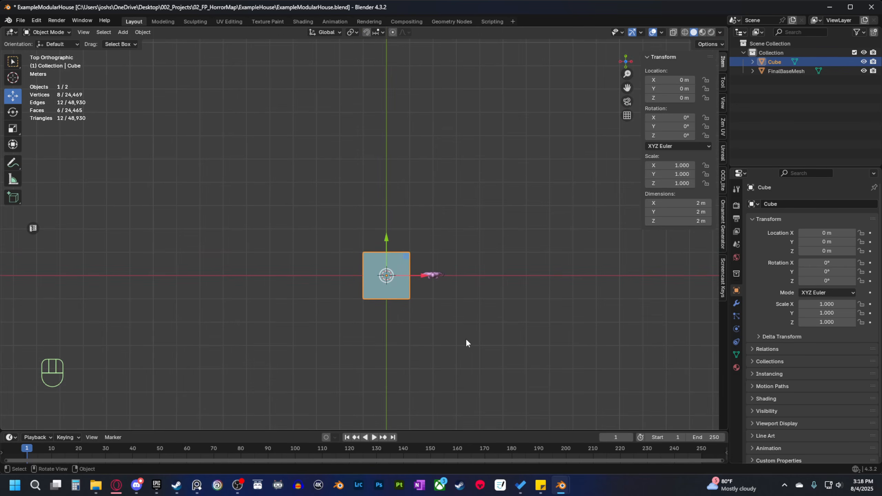
pyautogui.scroll(-1, 466, 340)
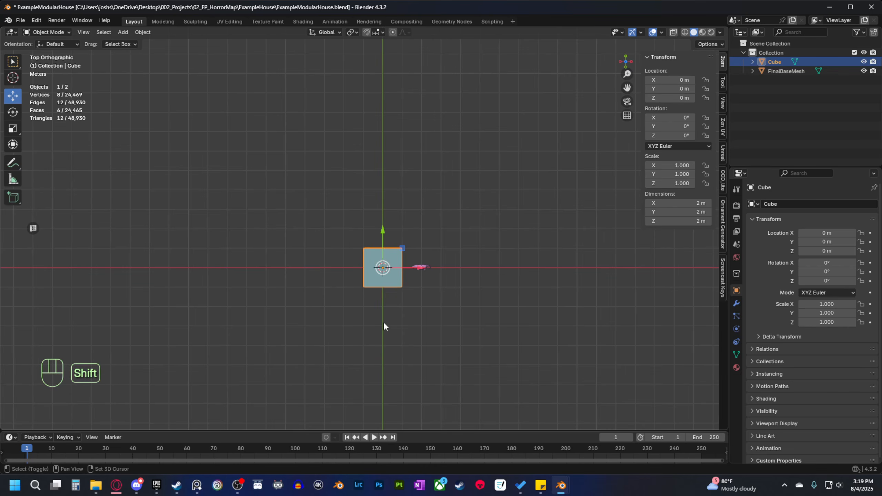
# Compare the metre and 10-centimetre grid subdivisions around the cube in the top view.
pyautogui.keyDown('shift'); pyautogui.moveTo(383, 323); pyautogui.dragTo(250, 332, button='middle'); pyautogui.keyUp('shift')
pyautogui.scroll(3, 341, 336)
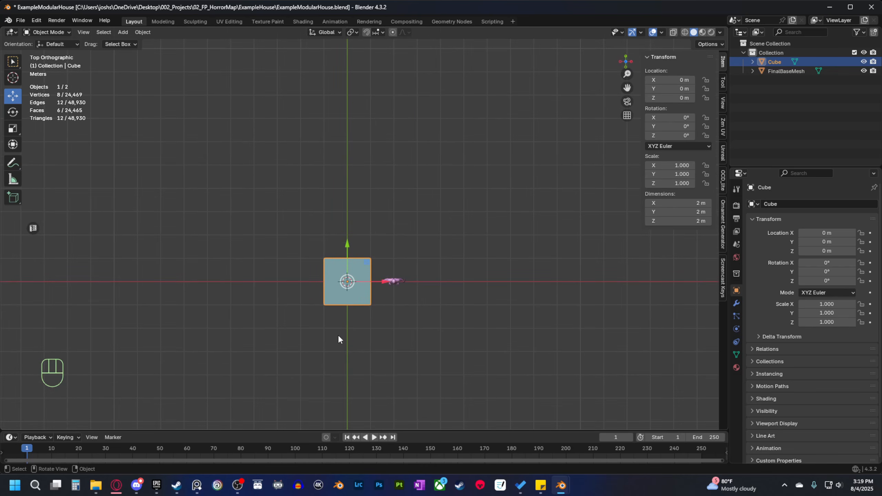
pyautogui.scroll(3, 354, 325)
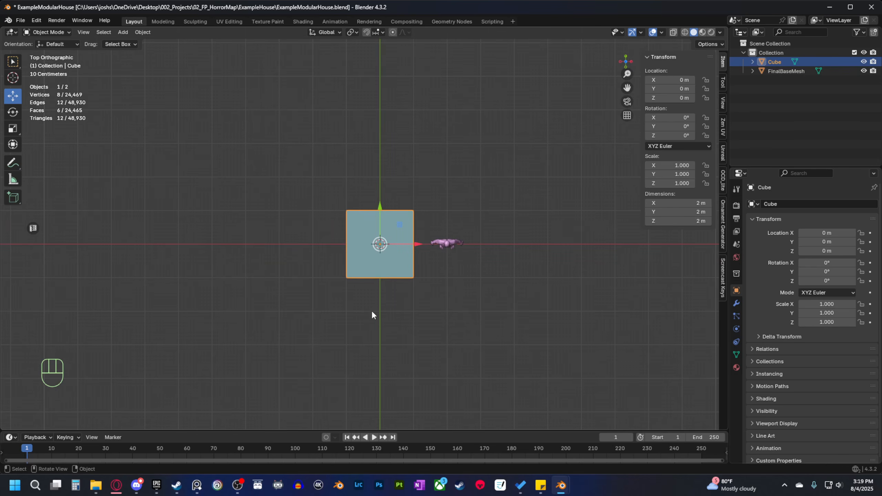
pyautogui.scroll(-2, 371, 312)
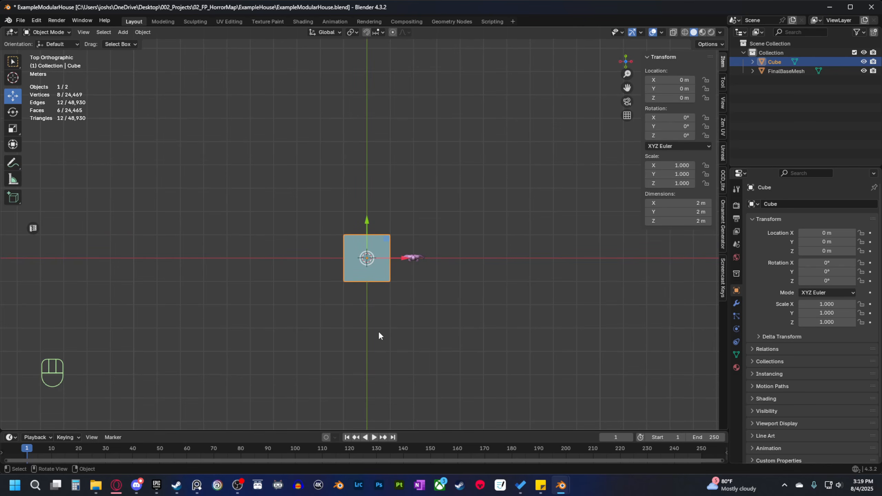
pyautogui.moveTo(378, 330)
pyautogui.keyDown('shift'); pyautogui.mouseDown(button='middle')
pyautogui.moveTo(369, 330)
pyautogui.moveTo(373, 315)
pyautogui.mouseUp(button='middle'); pyautogui.keyUp('shift')
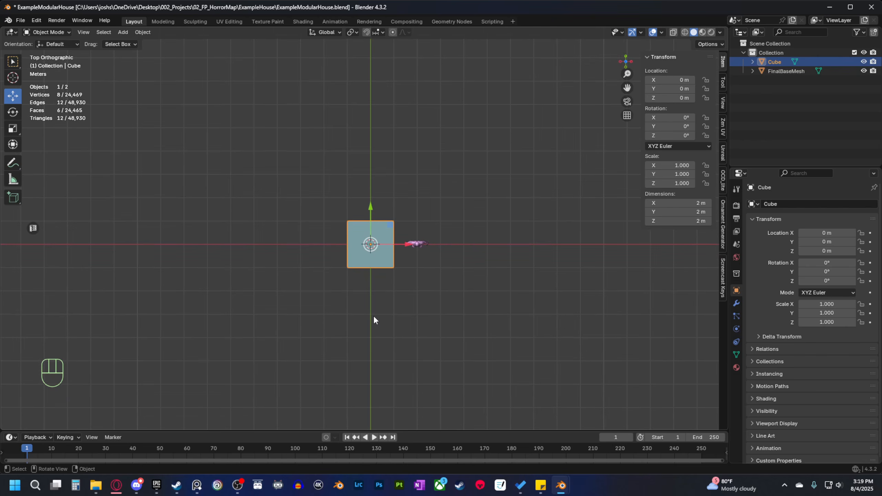
pyautogui.scroll(2, 366, 297)
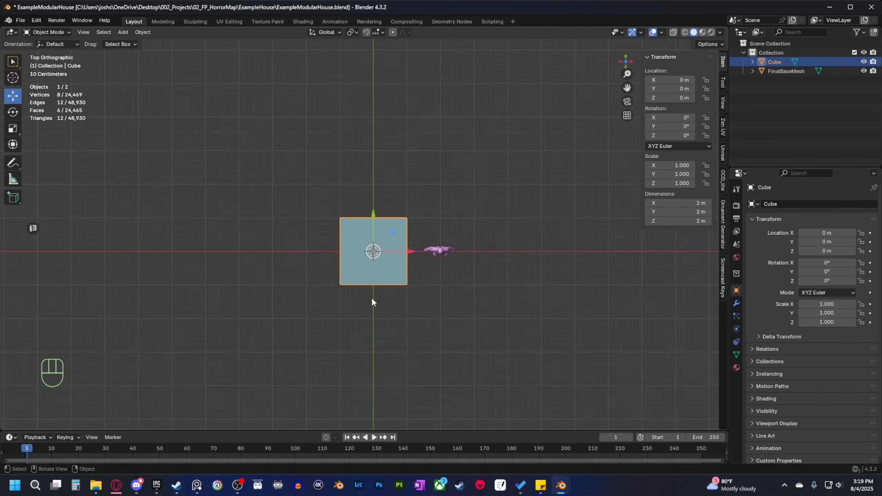
pyautogui.scroll(1, 373, 308)
# Switch from perspective back to the top view and examine how the grid spacing changes with distance.
pyautogui.moveTo(329, 361); pyautogui.dragTo(347, 327, button='middle')
pyautogui.keyDown('shift'); pyautogui.moveTo(351, 333); pyautogui.dragTo(384, 349, button='middle'); pyautogui.keyUp('shift')
pyautogui.press('`')
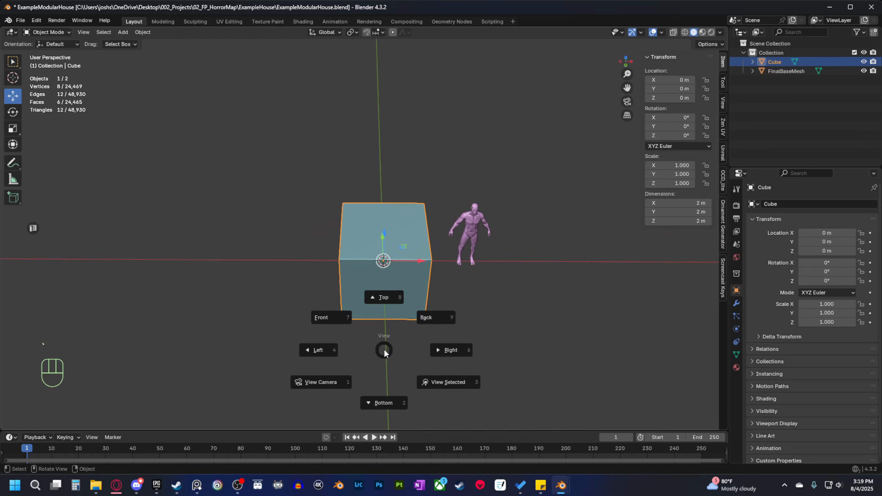
pyautogui.click(387, 297)
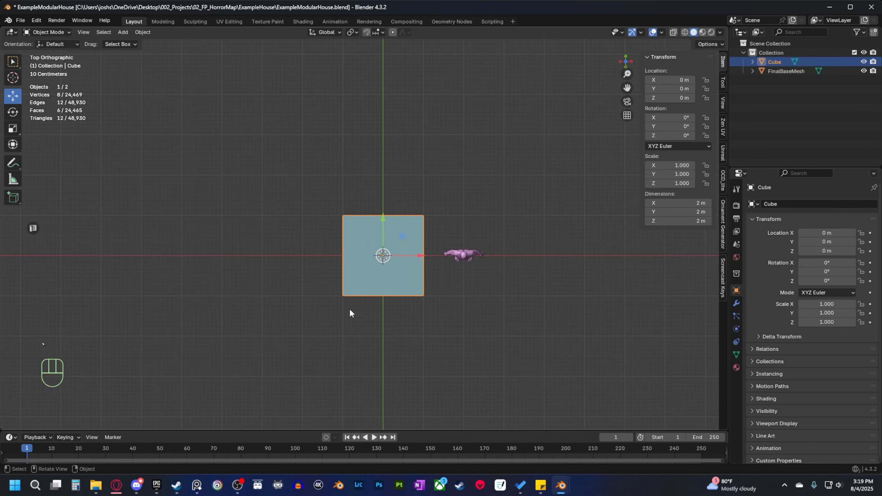
pyautogui.keyDown('shift'); pyautogui.moveTo(402, 333); pyautogui.dragTo(433, 330, button='middle'); pyautogui.keyUp('shift')
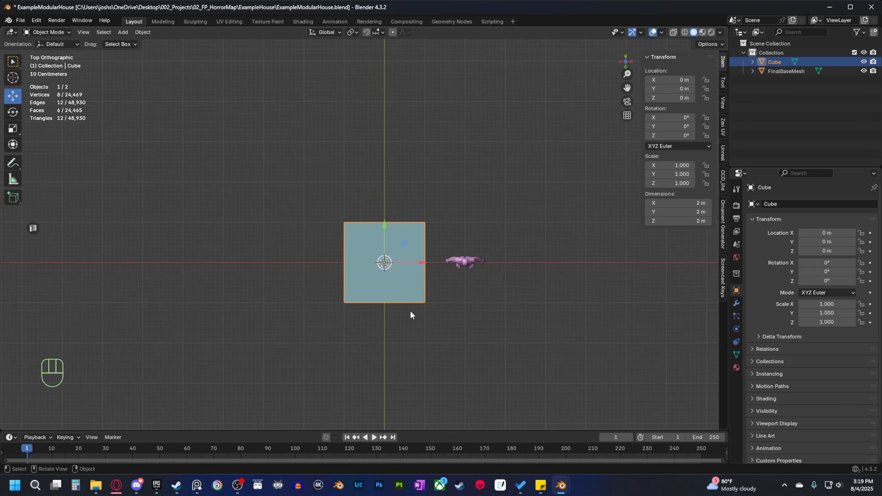
pyautogui.scroll(-4, 361, 348)
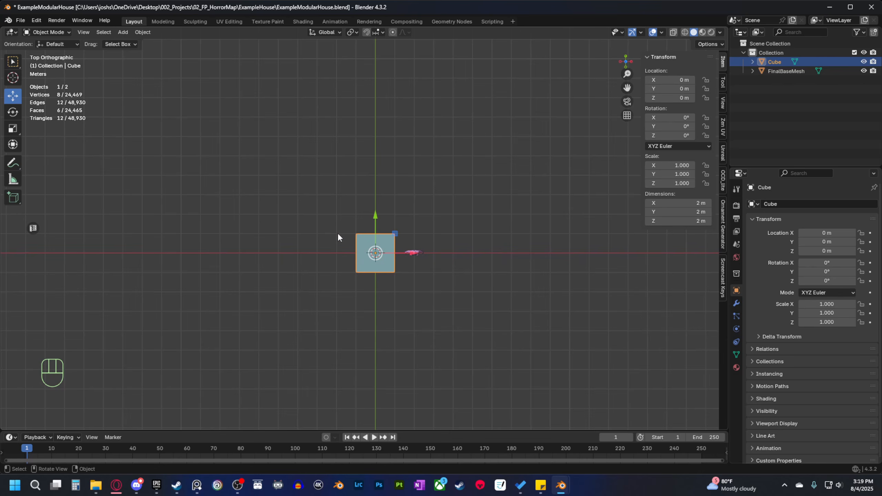
pyautogui.scroll(-5, 349, 260)
pyautogui.scroll(3, 343, 244)
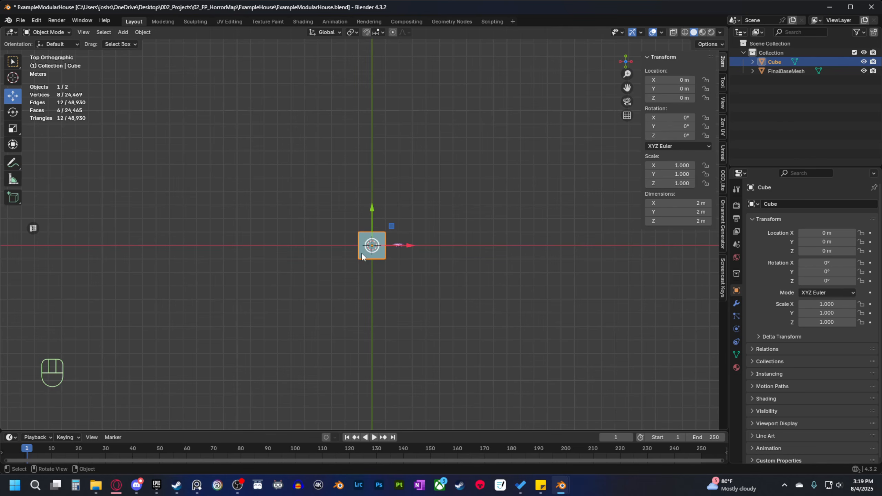
# Look at the scene in perspective again, restore the top view and examine the metre grid beside the cube.
pyautogui.moveTo(394, 316); pyautogui.dragTo(392, 290, button='middle')
pyautogui.press('`')
pyautogui.click(396, 248)
pyautogui.keyDown('shift'); pyautogui.moveTo(412, 259); pyautogui.dragTo(422, 297, button='middle'); pyautogui.keyUp('shift')
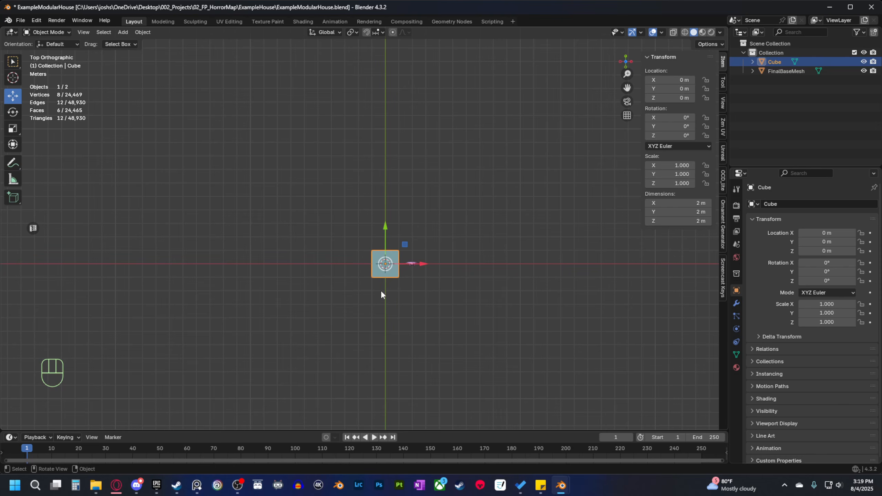
pyautogui.keyDown('shift'); pyautogui.moveTo(392, 313); pyautogui.dragTo(371, 319, button='middle'); pyautogui.keyUp('shift')
pyautogui.scroll(2, 372, 317)
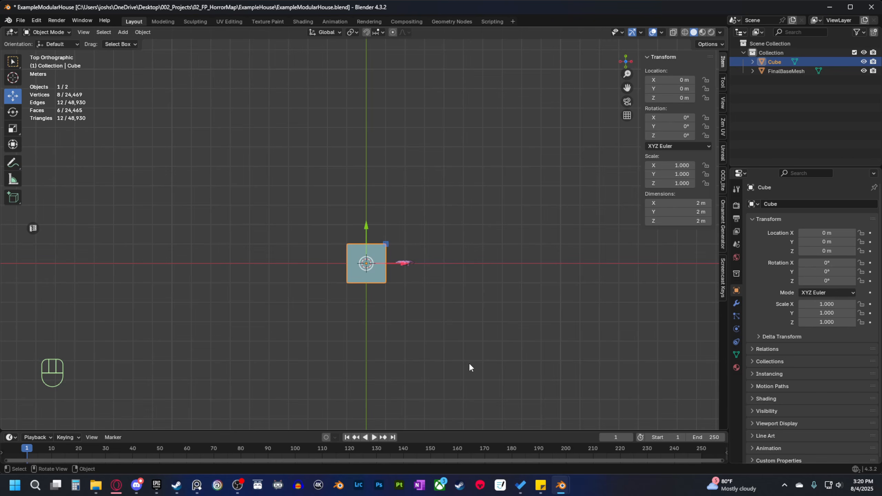
pyautogui.keyDown('shift'); pyautogui.moveTo(419, 364); pyautogui.dragTo(427, 358, button='middle'); pyautogui.keyUp('shift')
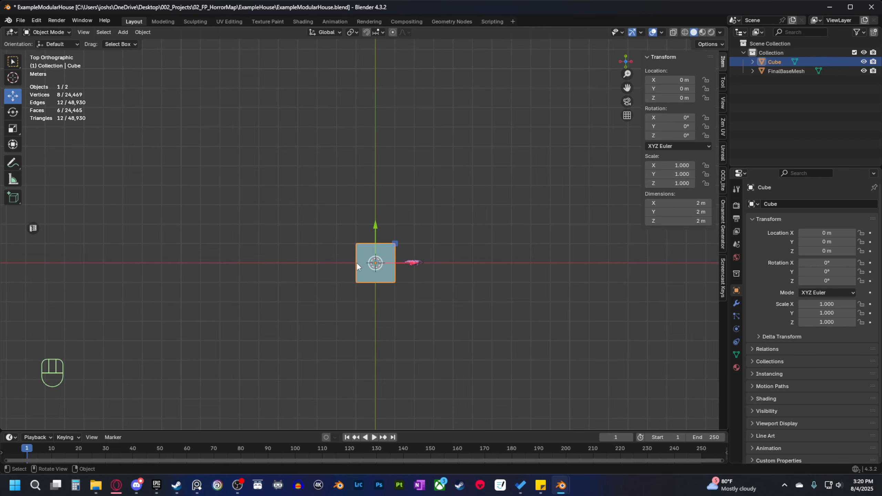
# Duplicate the cube in the top view and place the copy at 2 m along X with increment snapping.
pyautogui.keyDown('shift'); pyautogui.moveTo(363, 327); pyautogui.dragTo(352, 292, button='middle'); pyautogui.keyUp('shift')
pyautogui.press('`')
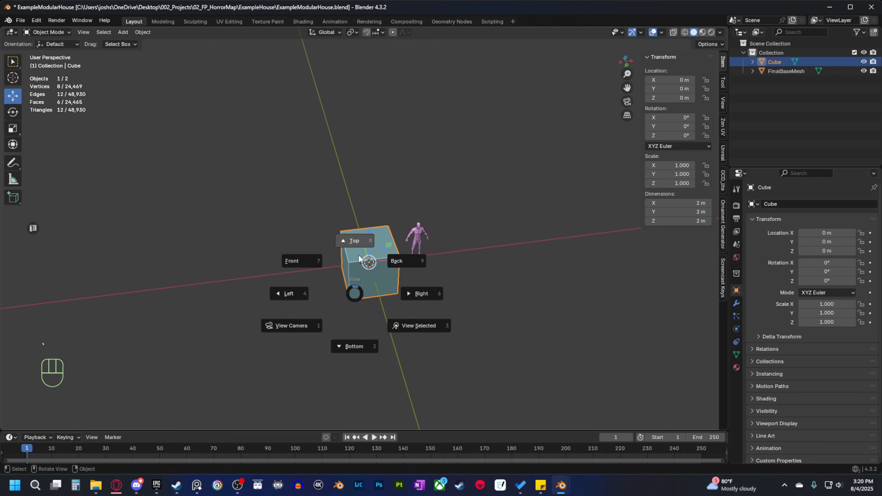
pyautogui.click(360, 259)
pyautogui.scroll(5, 387, 290)
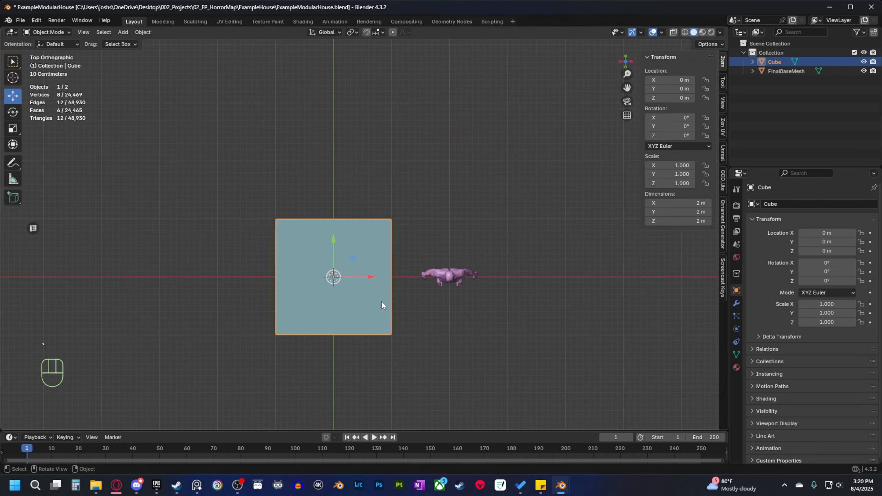
pyautogui.keyDown('shift'); pyautogui.moveTo(381, 305); pyautogui.dragTo(400, 306, button='middle'); pyautogui.keyUp('shift')
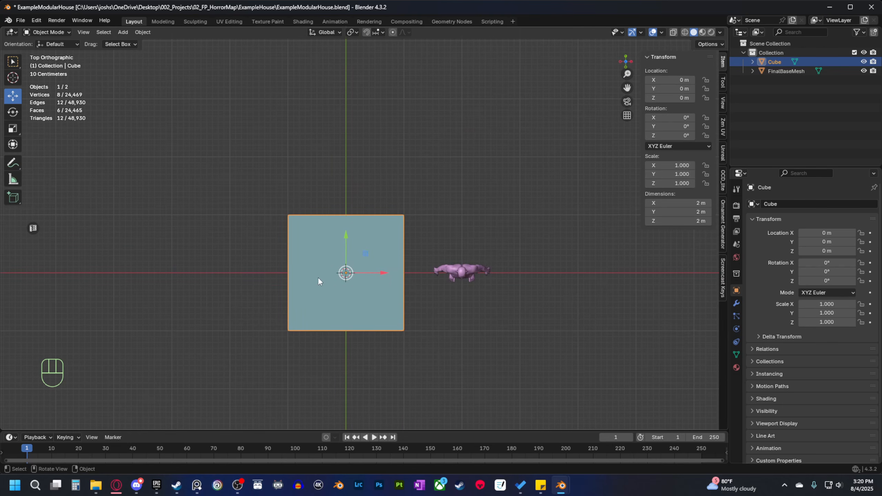
pyautogui.keyDown('shift'); pyautogui.moveTo(430, 302); pyautogui.dragTo(352, 293, button='middle'); pyautogui.keyUp('shift')
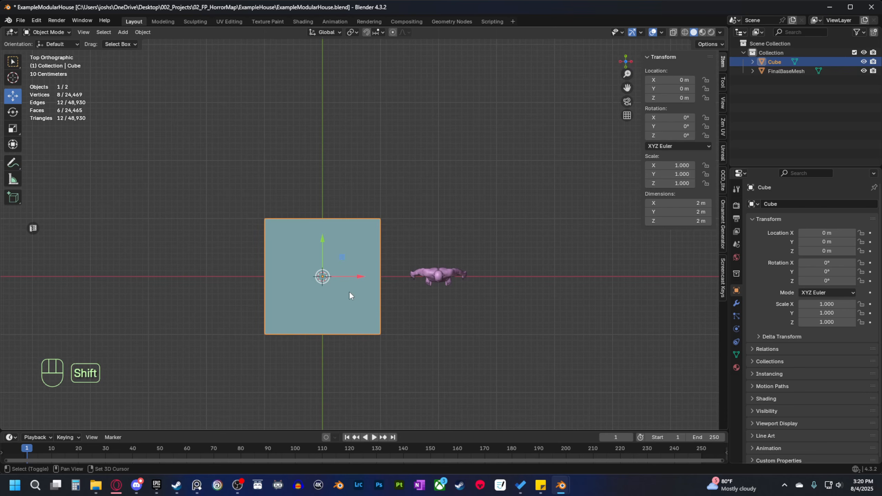
pyautogui.hotkey('shift', 'd')
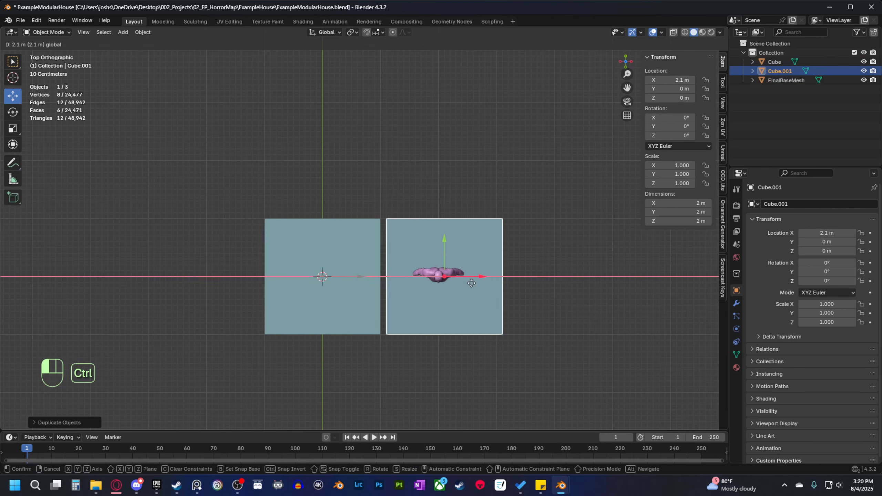
pyautogui.click(409, 325)
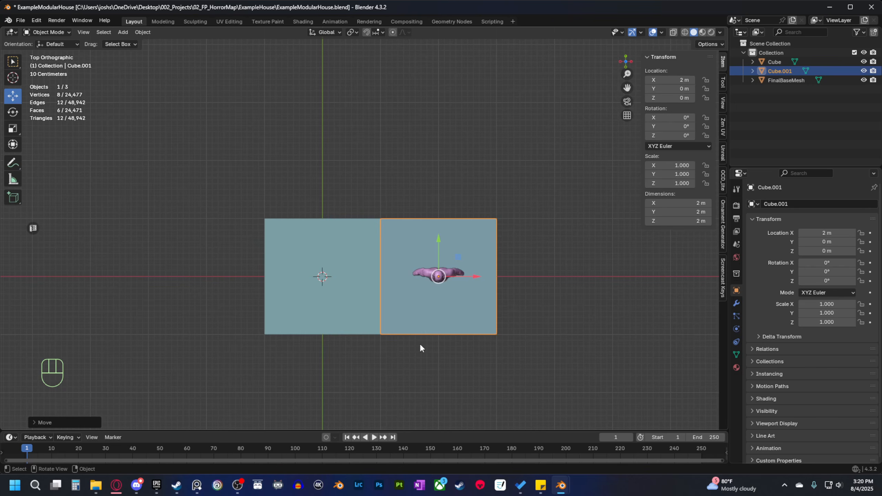
pyautogui.keyDown('ctrl'); pyautogui.scroll(1, 484, 318); pyautogui.keyUp('ctrl')
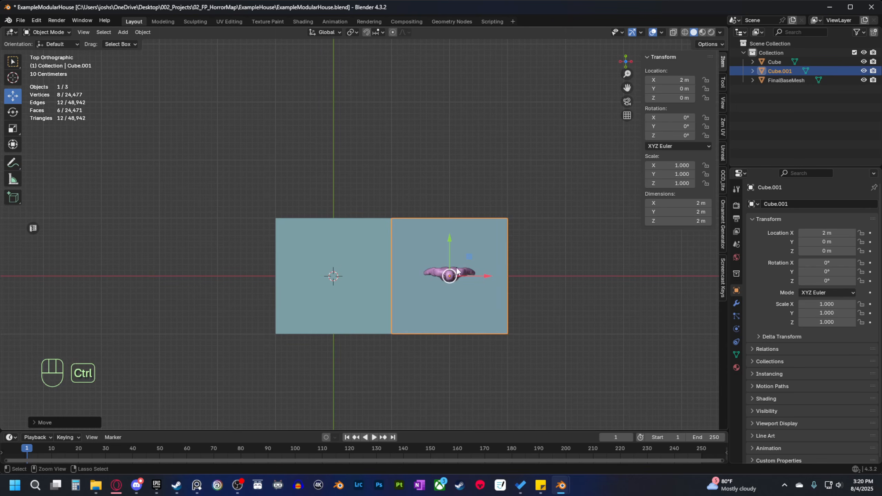
pyautogui.moveTo(485, 276)
pyautogui.keyDown('ctrl'); pyautogui.mouseDown()
pyautogui.moveTo(514, 280)
pyautogui.moveTo(489, 286)
pyautogui.mouseUp(); pyautogui.keyUp('ctrl')
pyautogui.moveTo(485, 283)
pyautogui.keyDown('ctrl'); pyautogui.mouseDown()
pyautogui.moveTo(539, 282)
pyautogui.moveTo(488, 281)
pyautogui.mouseUp(); pyautogui.keyUp('ctrl')
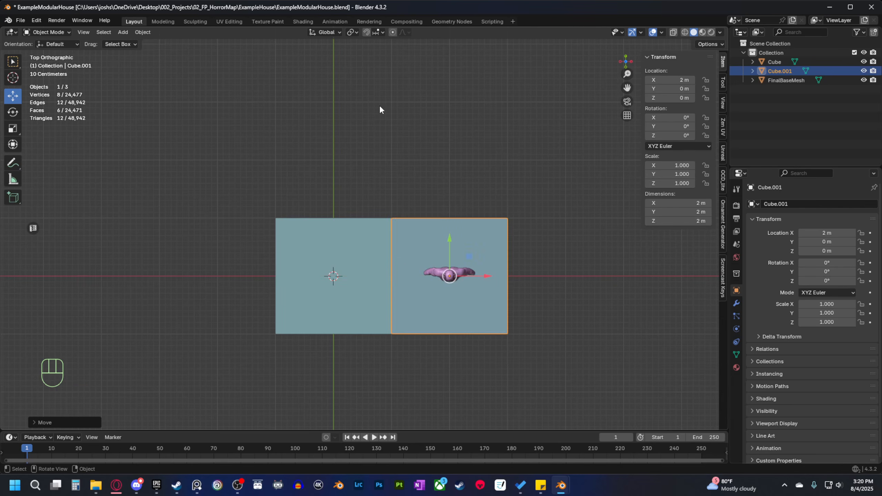
# Try moving the duplicated cube along Y with the snapping toggle.
pyautogui.click(366, 32)
pyautogui.moveTo(450, 239)
pyautogui.mouseDown()
pyautogui.moveTo(450, 174)
pyautogui.moveTo(448, 236)
pyautogui.mouseUp()
pyautogui.keyDown('shift'); pyautogui.moveTo(413, 188); pyautogui.dragTo(409, 207, button='middle'); pyautogui.keyUp('shift')
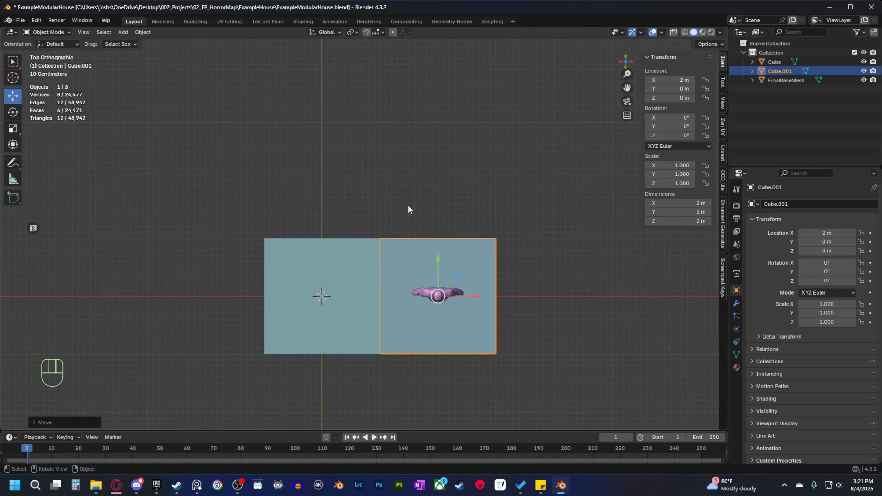
# Review the snapping target options, including Increment, for the two adjoining cubes in the top view.
pyautogui.keyDown('shift'); pyautogui.moveTo(391, 342); pyautogui.dragTo(414, 342, button='middle'); pyautogui.keyUp('shift')
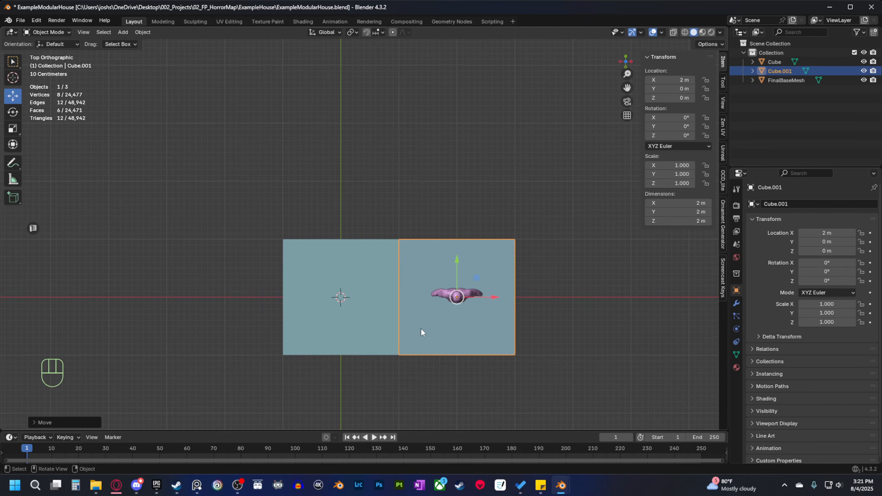
pyautogui.keyDown('shift'); pyautogui.moveTo(456, 331); pyautogui.dragTo(444, 332, button='middle'); pyautogui.keyUp('shift')
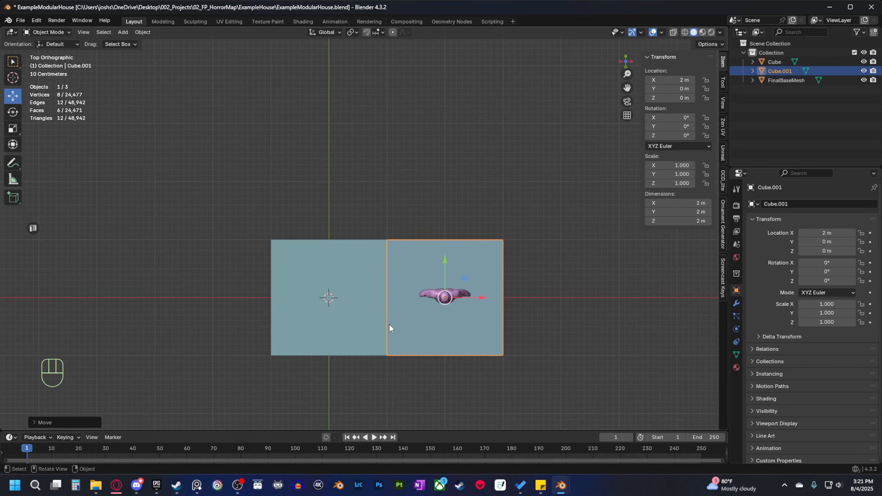
pyautogui.press('ctrl')
pyautogui.press('ctrl')
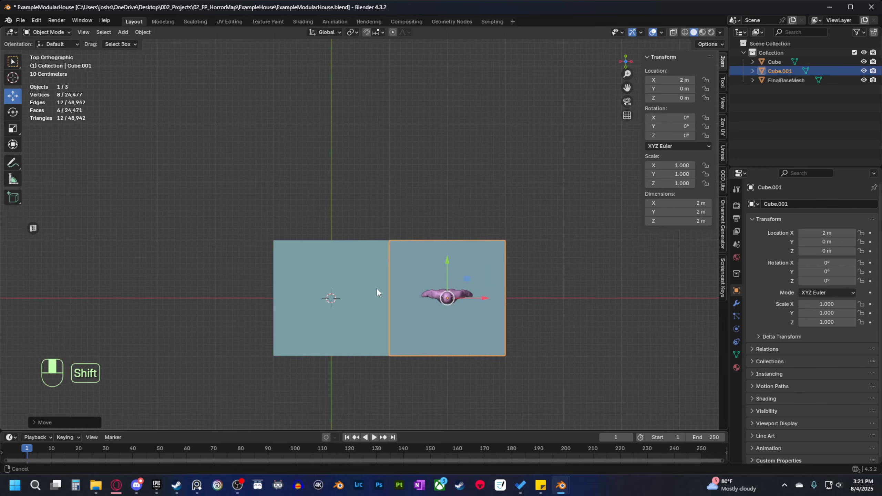
pyautogui.keyDown('shift'); pyautogui.moveTo(378, 291); pyautogui.dragTo(382, 252, button='middle'); pyautogui.keyUp('shift')
pyautogui.click(378, 33)
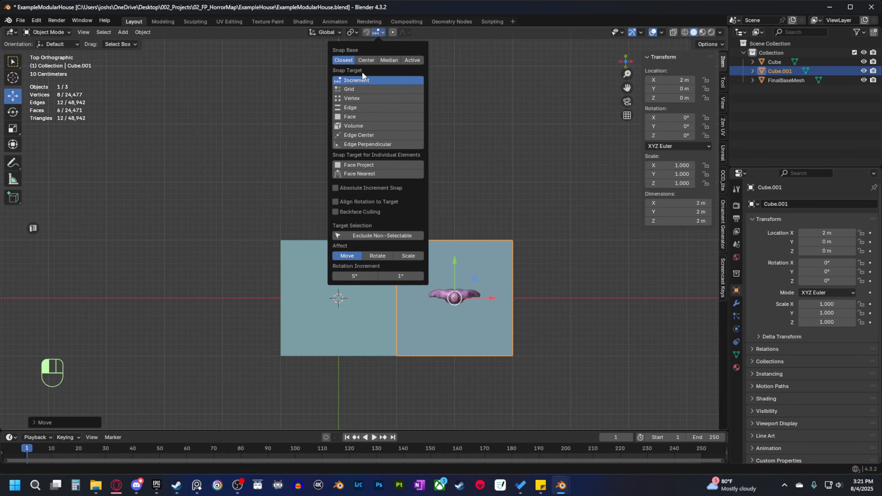
pyautogui.click(383, 32)
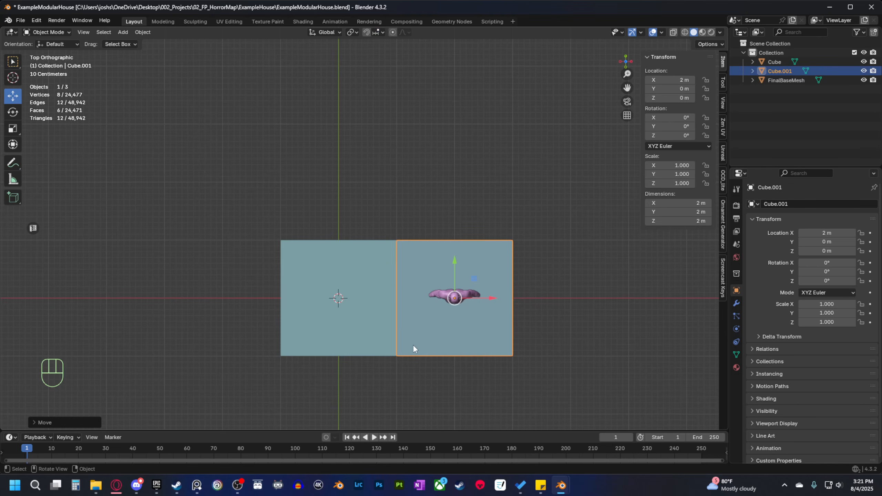
pyautogui.keyDown('shift'); pyautogui.moveTo(408, 334); pyautogui.dragTo(396, 276, button='middle'); pyautogui.keyUp('shift')
# Delete the duplicated cube from a perspective view and select the original cube.
pyautogui.press('`')
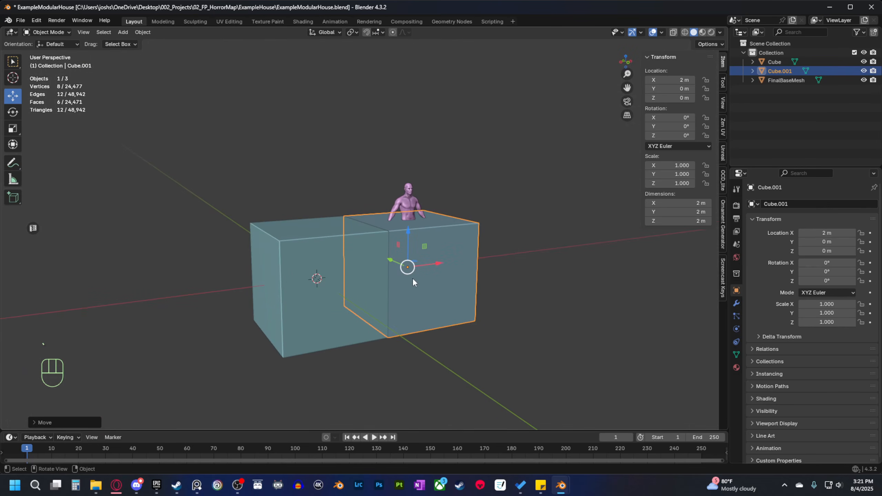
pyautogui.press('Delete')
pyautogui.click(308, 325)
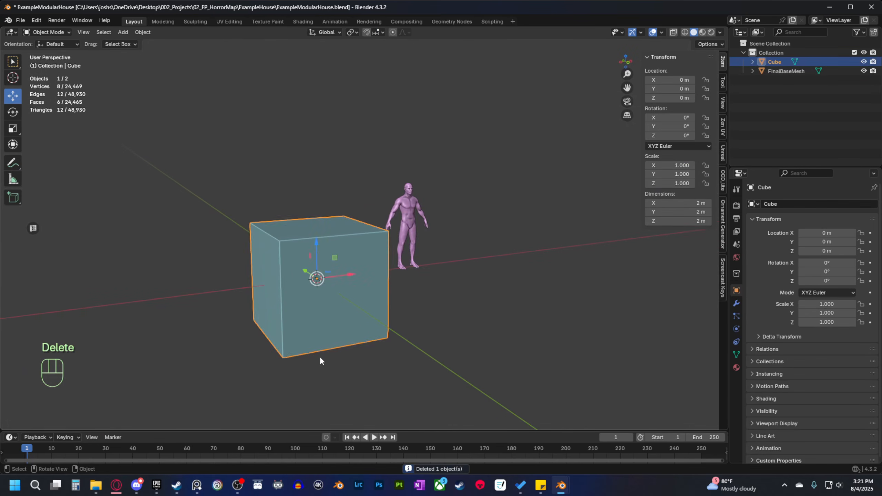
# Try rotating the cube freely around its central origin.
pyautogui.moveTo(320, 356); pyautogui.dragTo(342, 293, button='middle')
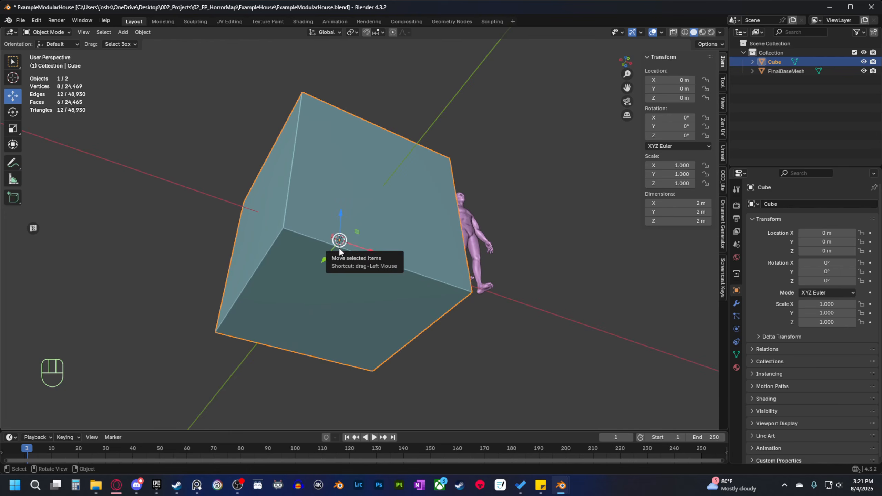
pyautogui.moveTo(341, 246); pyautogui.dragTo(357, 289, button='middle')
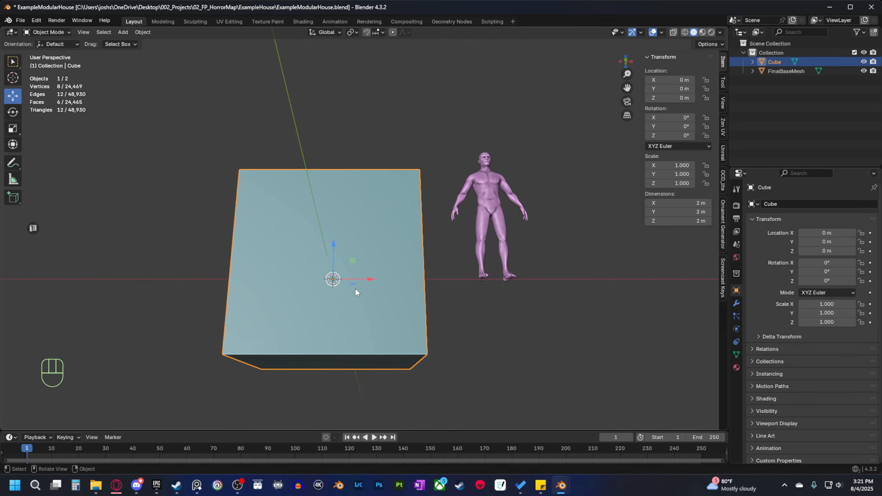
pyautogui.press('`')
pyautogui.moveTo(347, 322); pyautogui.dragTo(479, 309, button='middle')
pyautogui.press('r')
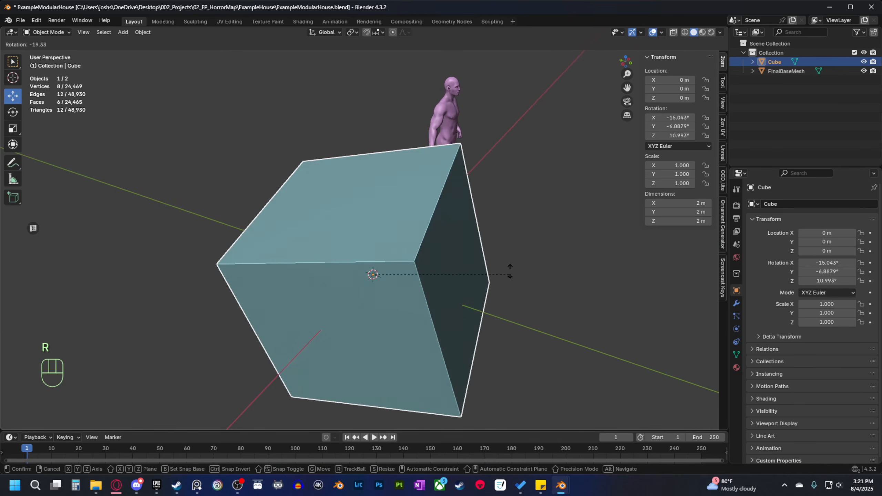
pyautogui.rightClick(344, 290)
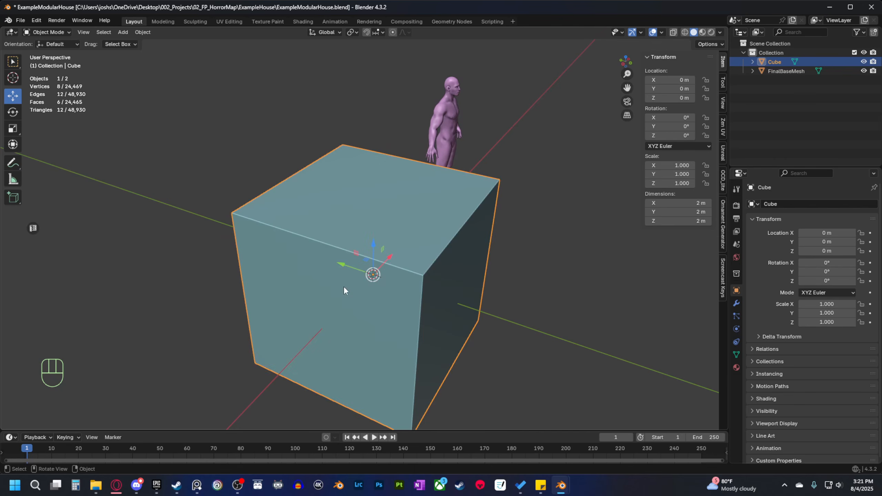
# Enter Edit Mode and select the cube's bottom corner vertex at -1 m on X, Y and Z.
pyautogui.moveTo(343, 290); pyautogui.dragTo(403, 279, button='middle')
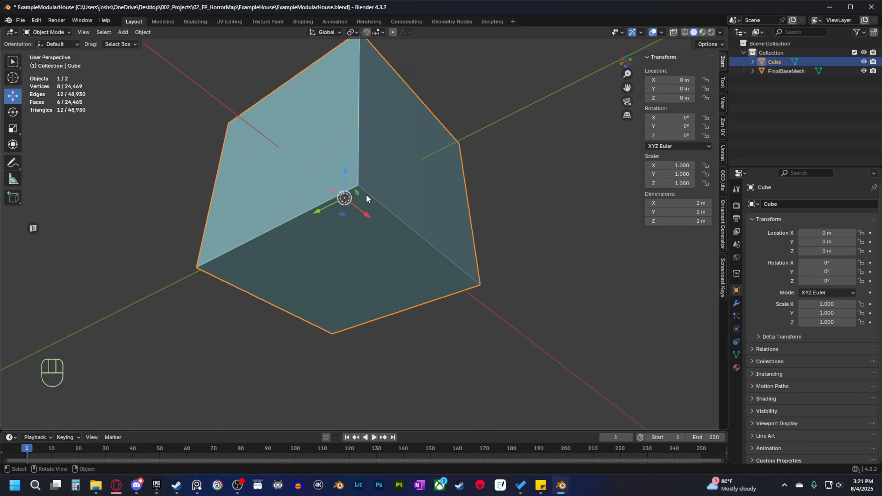
pyautogui.moveTo(352, 203); pyautogui.dragTo(339, 242, button='middle')
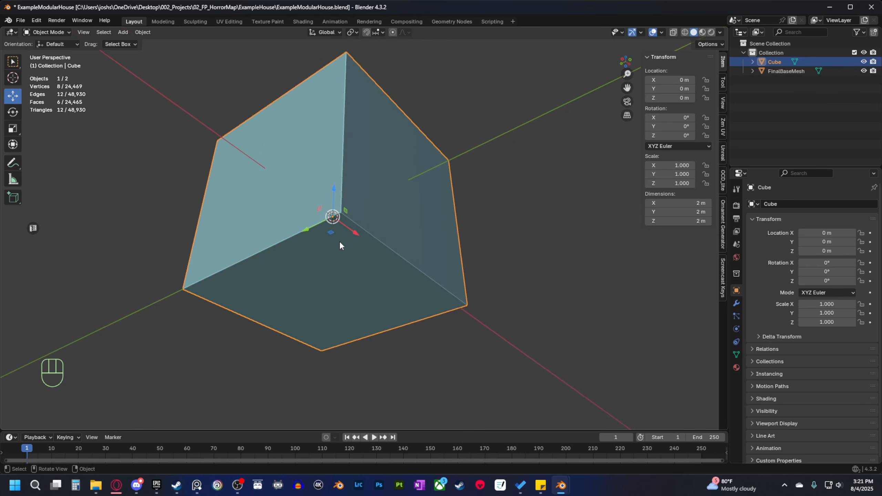
pyautogui.press('Tab')
pyautogui.press('1')
pyautogui.click(344, 223)
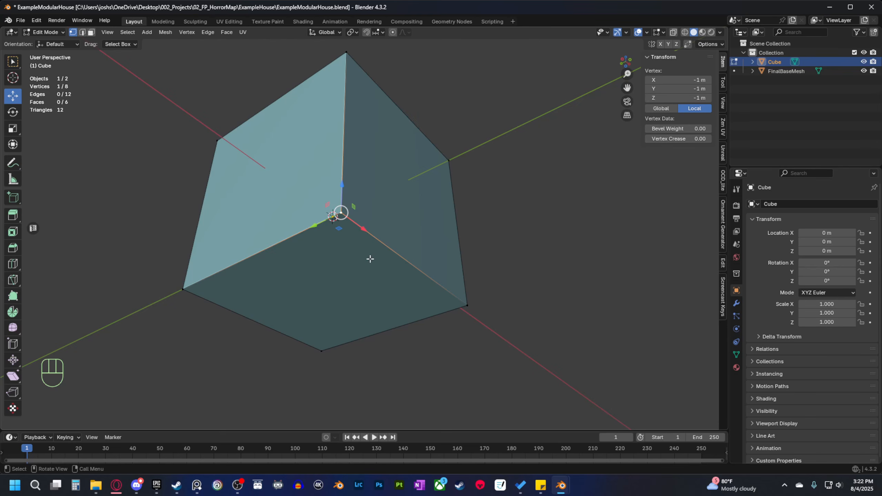
# Try edge and face selection in Edit Mode on a bottom edge of the cube and on its bottom face.
pyautogui.press('Tab')
pyautogui.moveTo(369, 264); pyautogui.dragTo(403, 272, button='middle')
pyautogui.scroll(2, 408, 272)
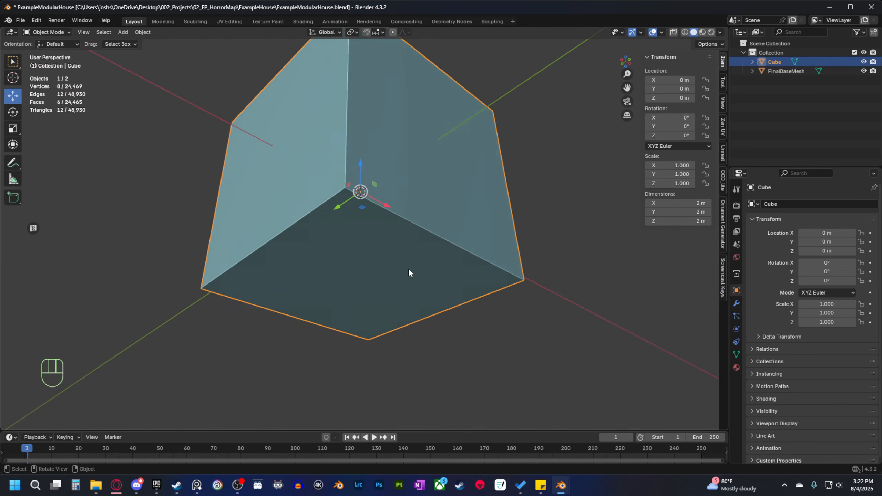
pyautogui.press('Tab')
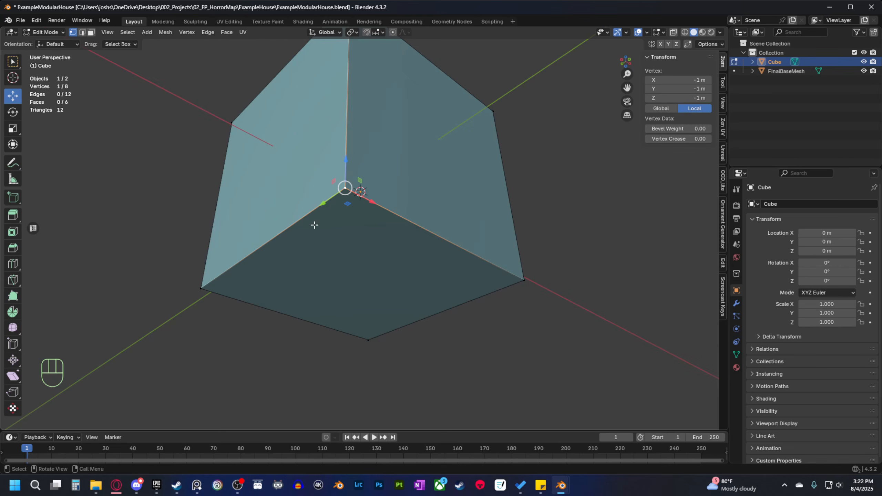
pyautogui.moveTo(315, 222); pyautogui.dragTo(351, 254, button='middle')
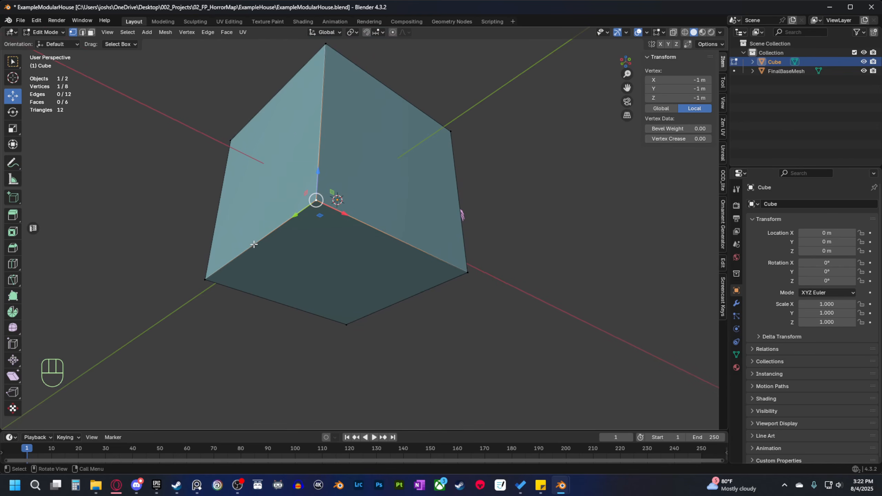
pyautogui.press('2')
pyautogui.click(425, 264)
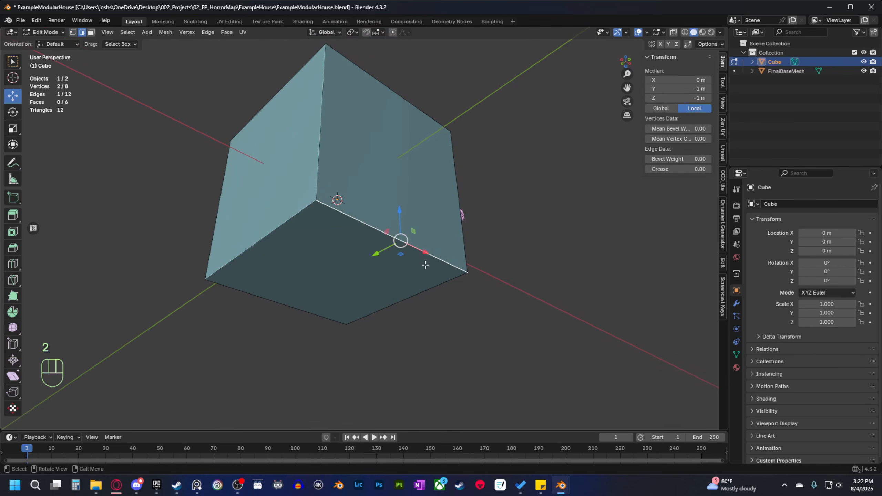
pyautogui.press('3')
pyautogui.click(325, 274)
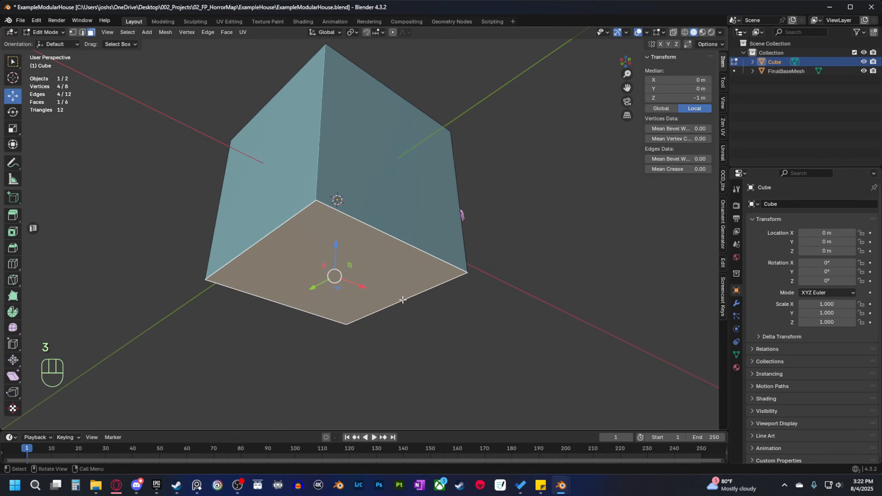
# Switch back to vertex selection and pick the bottom corner vertex at -1 m on all axes.
pyautogui.moveTo(373, 294); pyautogui.dragTo(347, 223, button='middle')
pyautogui.press('1')
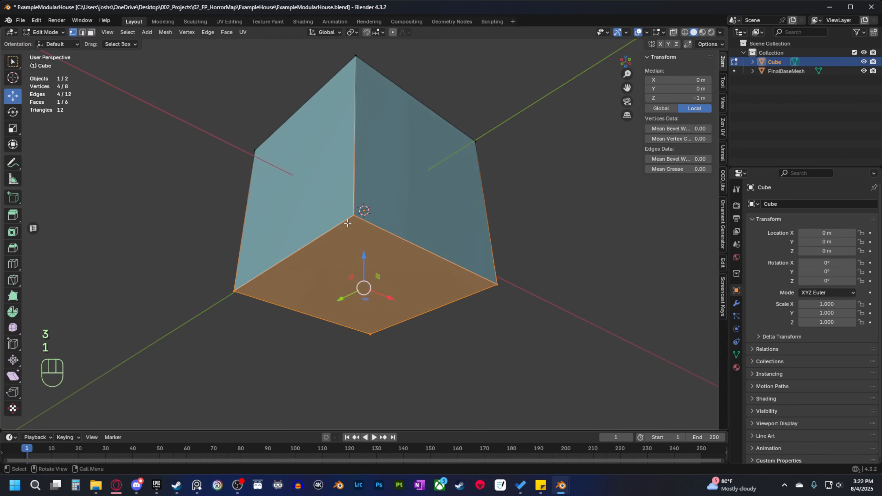
pyautogui.click(351, 216)
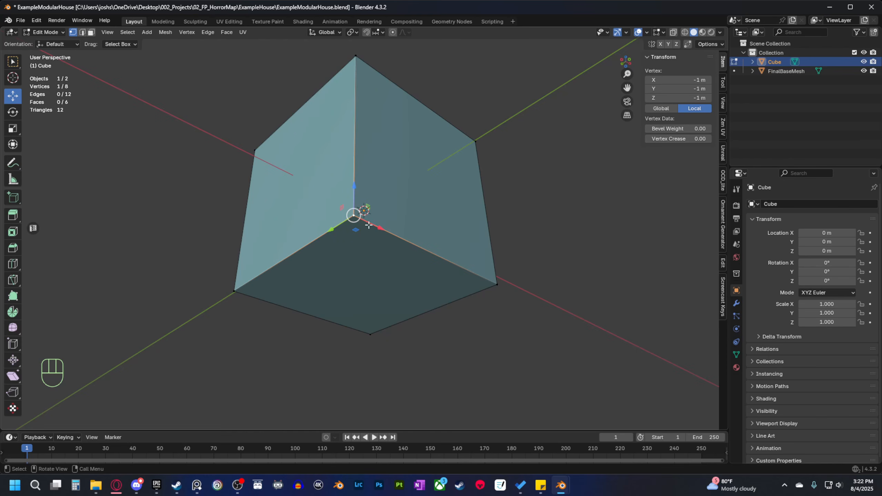
pyautogui.moveTo(528, 305); pyautogui.dragTo(502, 300, button='middle')
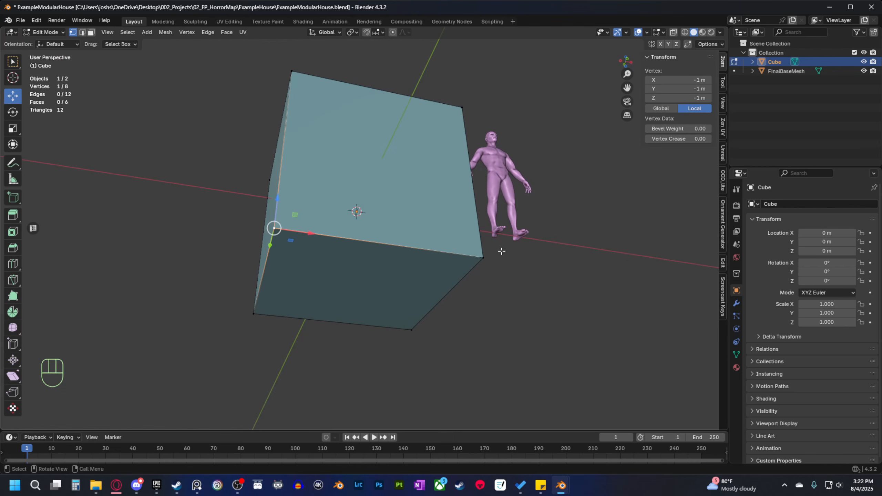
pyautogui.moveTo(450, 284); pyautogui.dragTo(402, 269, button='middle')
# Return to Object Mode, reselect the cube and look through its Set Origin options.
pyautogui.press('Tab')
pyautogui.click(567, 301)
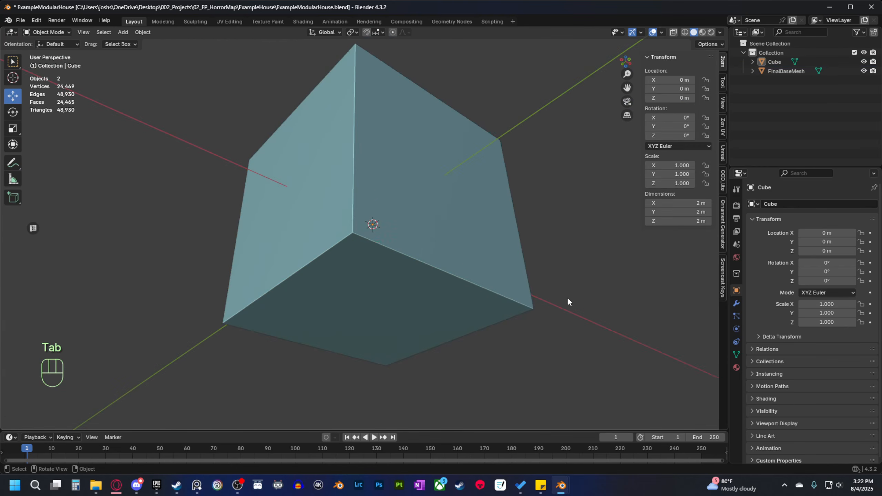
pyautogui.moveTo(567, 301); pyautogui.dragTo(449, 263, button='middle')
pyautogui.moveTo(403, 312); pyautogui.dragTo(408, 213, button='middle')
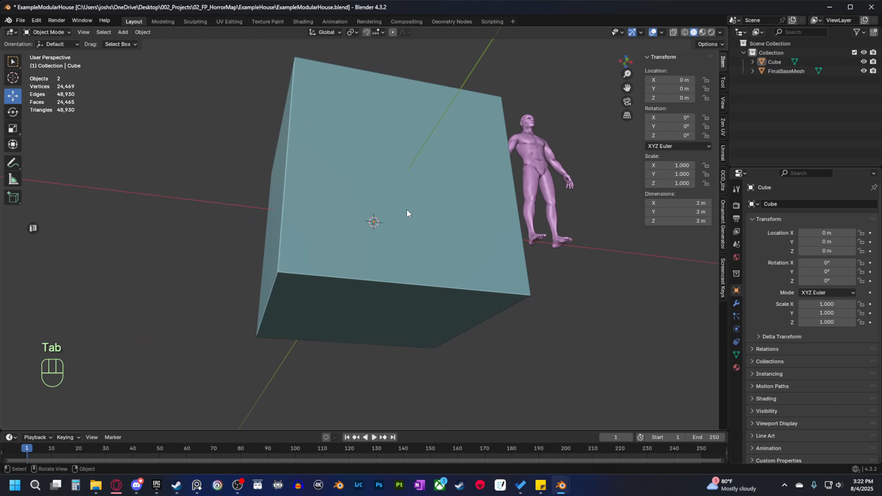
pyautogui.click(339, 266)
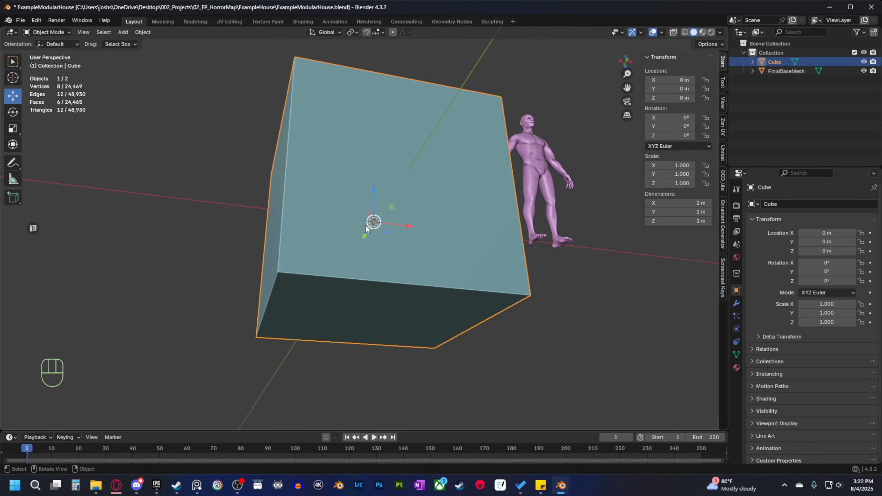
pyautogui.rightClick(336, 240)
pyautogui.rightClick(328, 210)
pyautogui.moveTo(291, 255)
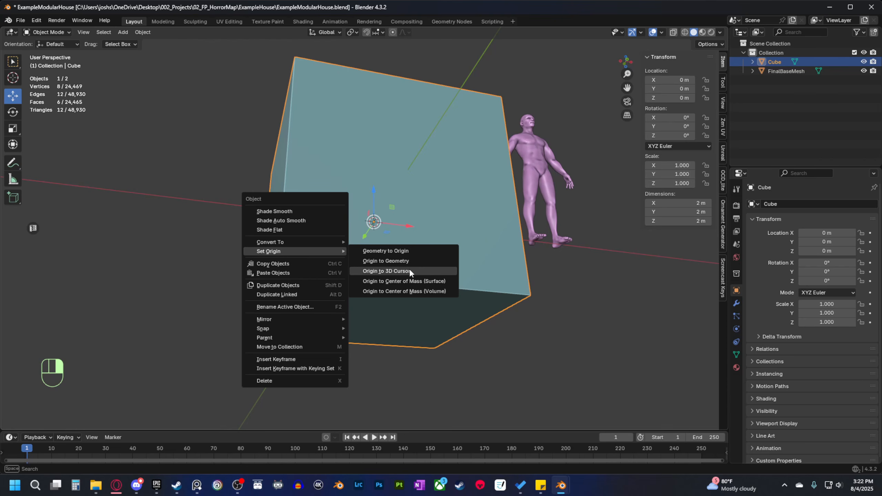
pyautogui.moveTo(486, 249); pyautogui.dragTo(363, 256, button='middle')
# Add the Origin to 3D Cursor command to Quick Favorites and check the favorites list.
pyautogui.rightClick(365, 260)
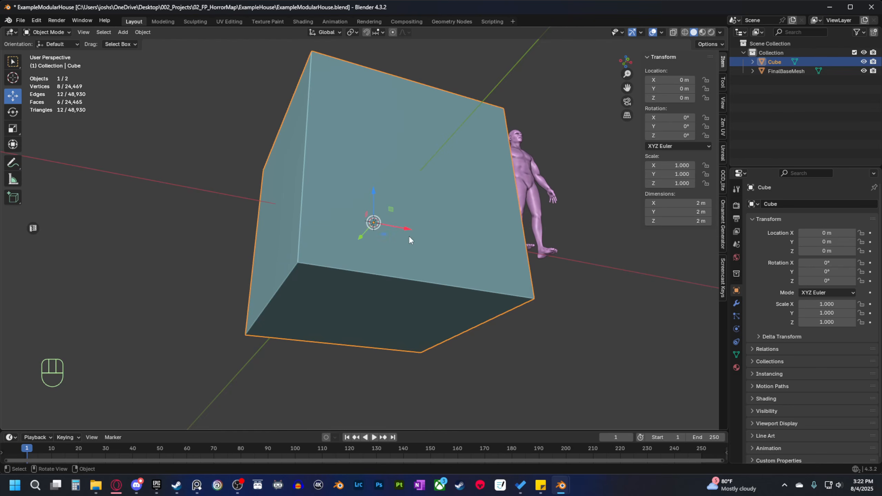
pyautogui.rightClick(358, 264)
pyautogui.moveTo(335, 304)
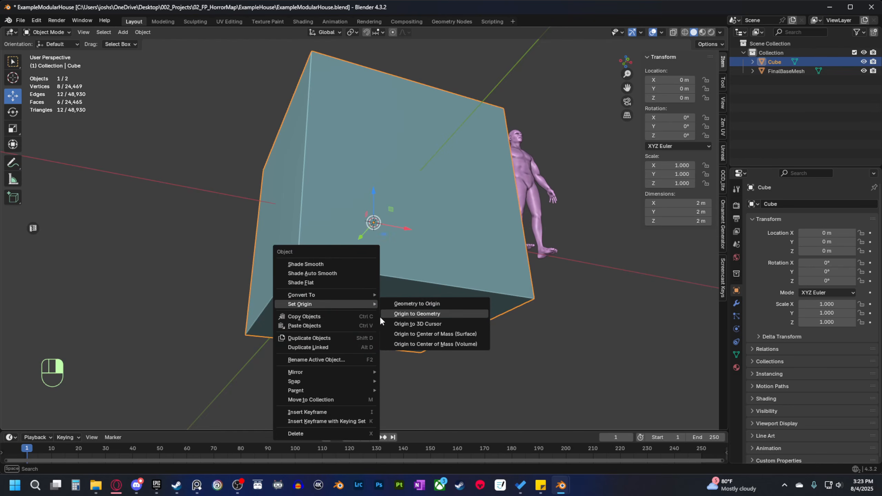
pyautogui.rightClick(369, 295)
pyautogui.moveTo(349, 332)
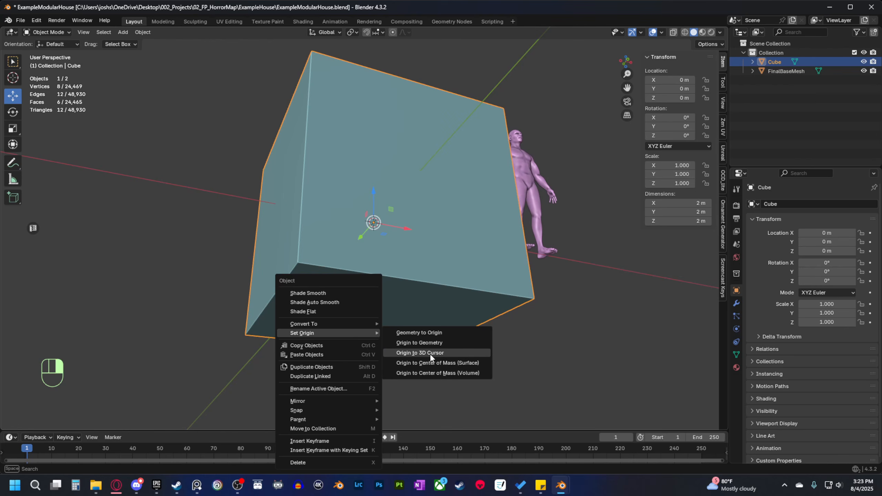
pyautogui.rightClick(432, 353)
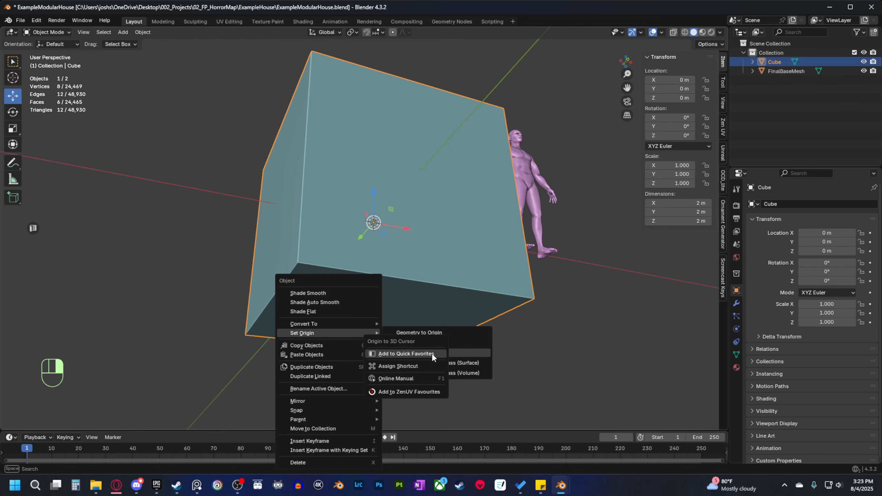
pyautogui.click(402, 354)
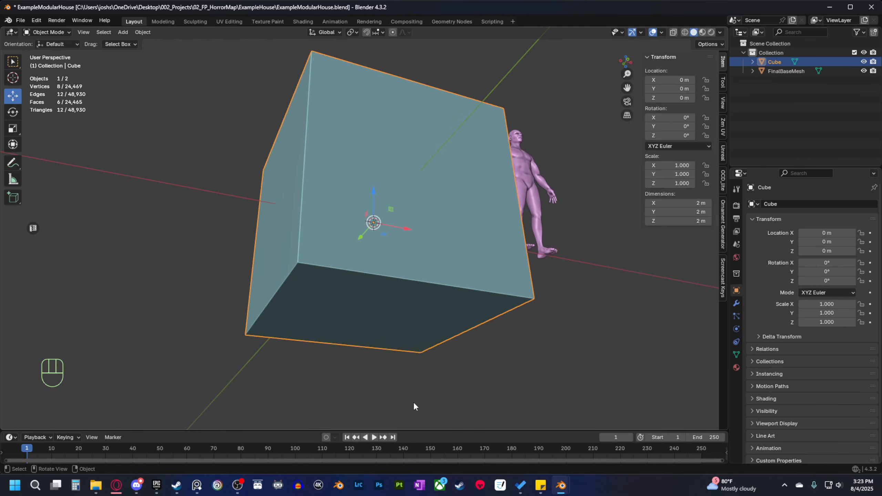
pyautogui.press('q')
pyautogui.click(125, 291)
# Move the cube along the X axis to -3 m in Object Mode with grid snapping.
pyautogui.moveTo(330, 293); pyautogui.dragTo(390, 261, button='middle')
pyautogui.press('Tab')
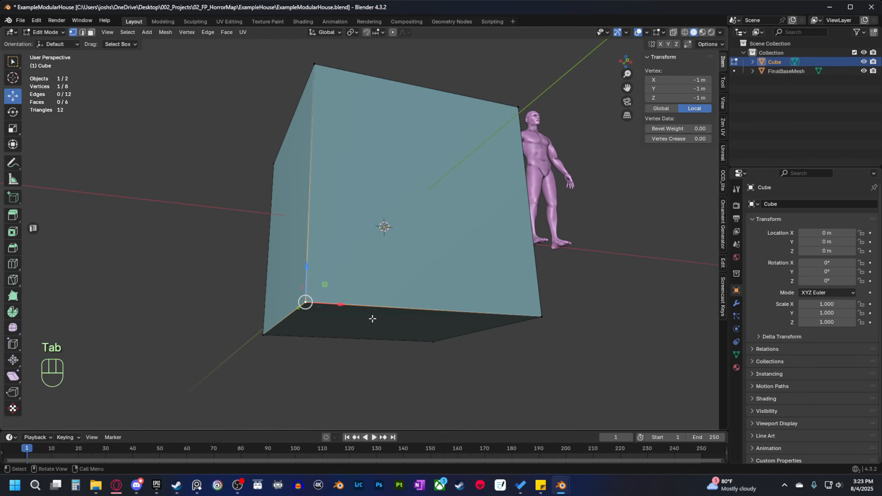
pyautogui.scroll(-1, 372, 318)
pyautogui.scroll(-1, 388, 243)
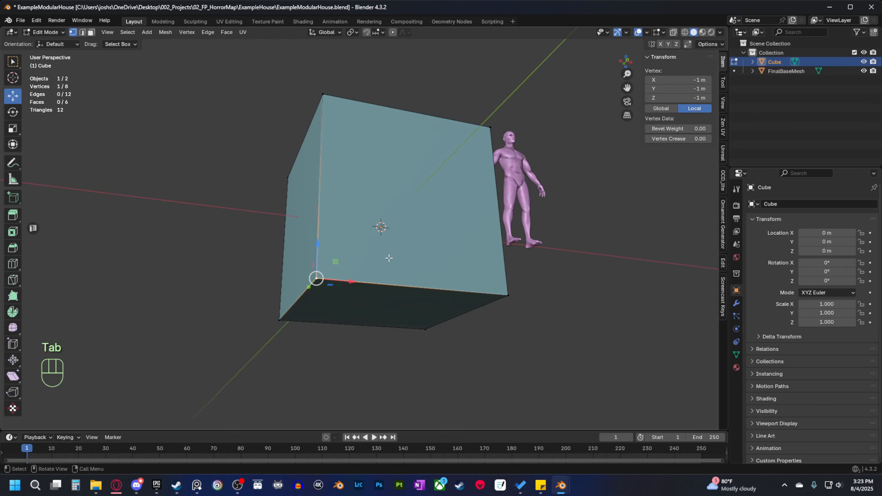
pyautogui.press('Tab')
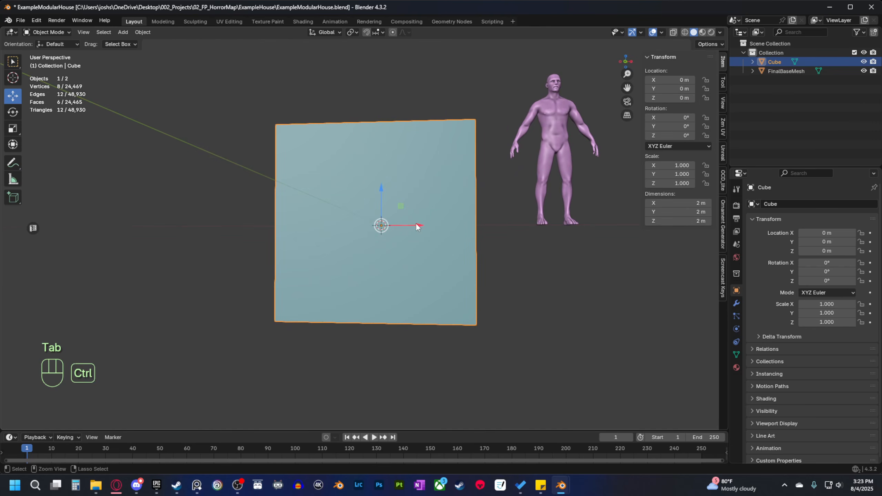
pyautogui.keyDown('ctrl'); pyautogui.moveTo(417, 226); pyautogui.dragTo(183, 227); pyautogui.keyUp('ctrl')
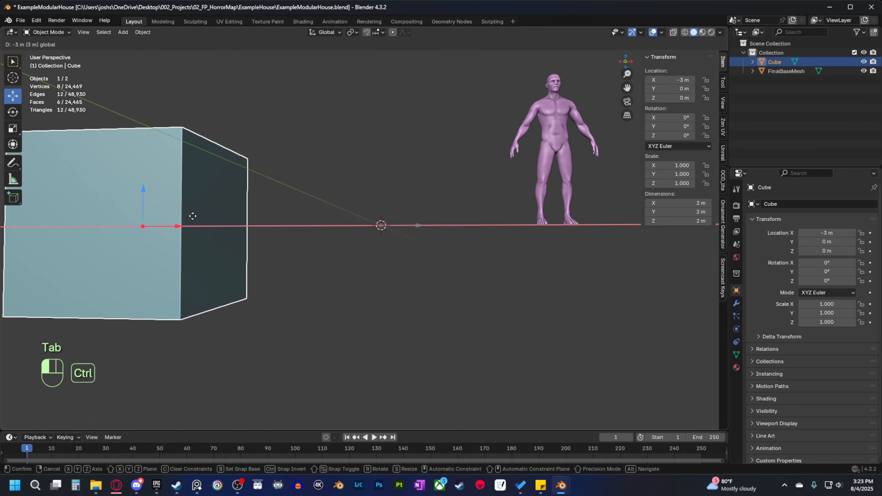
# Deselect everything and examine the 3D cursor at the world origin in the Top view.
pyautogui.moveTo(385, 251); pyautogui.dragTo(403, 210, button='middle')
pyautogui.click(344, 267)
pyautogui.moveTo(347, 262); pyautogui.dragTo(403, 212)
pyautogui.moveTo(399, 256); pyautogui.dragTo(370, 243, button='middle')
pyautogui.moveTo(359, 245); pyautogui.dragTo(394, 217)
pyautogui.moveTo(394, 243); pyautogui.dragTo(383, 276, button='middle')
pyautogui.press('`')
pyautogui.click(391, 209)
pyautogui.scroll(3, 377, 271)
pyautogui.scroll(5, 366, 305)
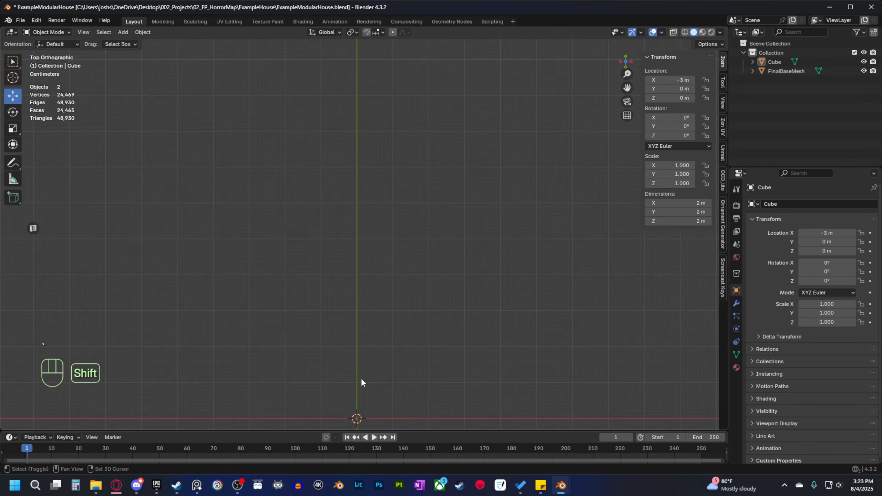
pyautogui.keyDown('shift'); pyautogui.moveTo(361, 380); pyautogui.dragTo(355, 256, button='middle'); pyautogui.keyUp('shift')
pyautogui.scroll(2, 362, 308)
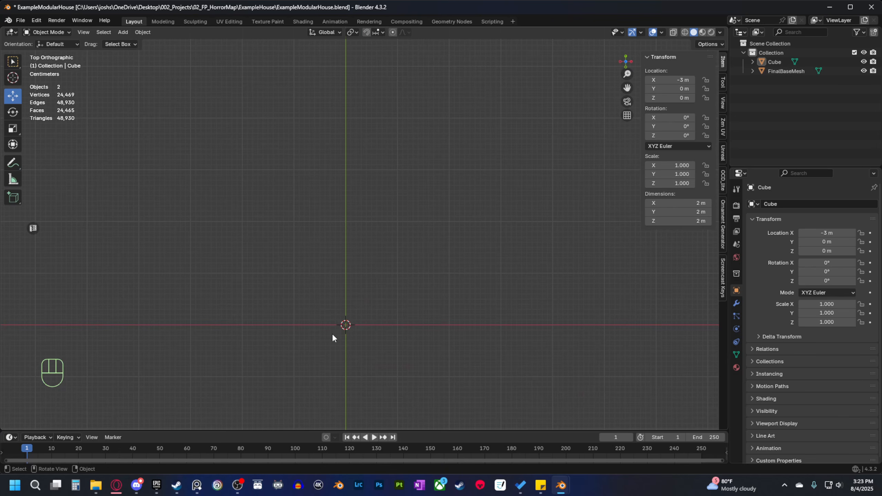
pyautogui.scroll(-4, 347, 339)
# Try Selection to Active with nothing selected, and place the 3D cursor freehand at several spots away from the world origin.
pyautogui.hotkey('shift', 's')
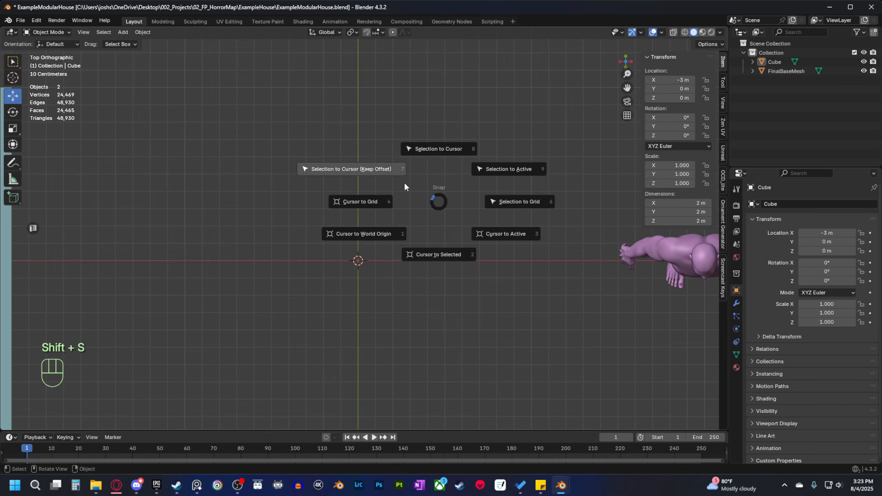
pyautogui.click(523, 170)
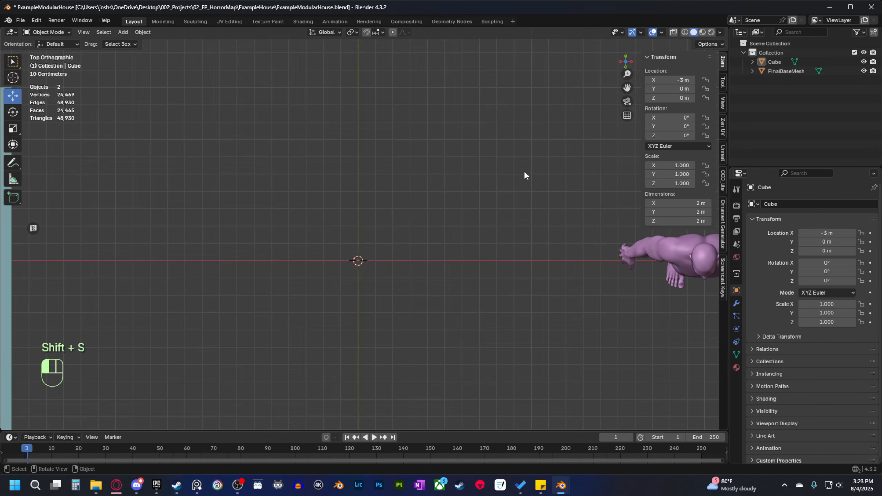
pyautogui.keyDown('shift'); pyautogui.rightClick(488, 174); pyautogui.keyUp('shift')
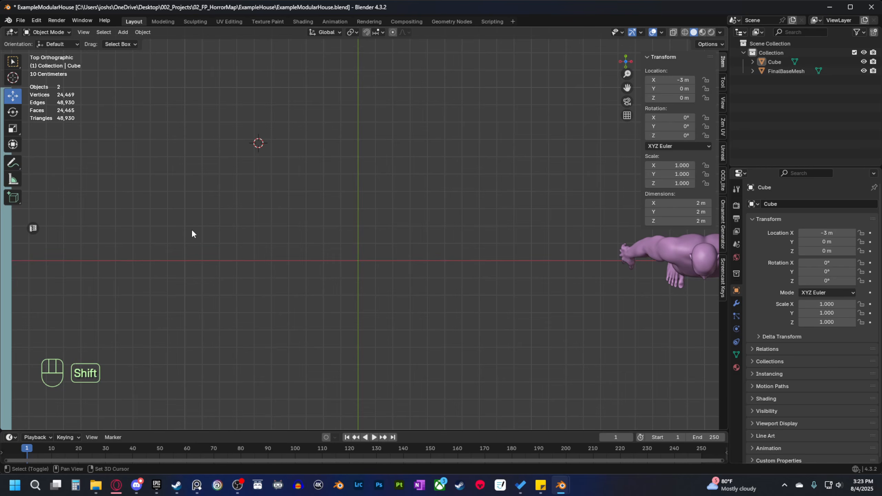
pyautogui.keyDown('shift'); pyautogui.rightClick(200, 222); pyautogui.keyUp('shift')
pyautogui.keyDown('shift'); pyautogui.rightClick(513, 155); pyautogui.keyUp('shift')
pyautogui.moveTo(496, 187); pyautogui.dragTo(412, 212, button='middle')
pyautogui.moveTo(341, 207); pyautogui.dragTo(465, 217, button='middle')
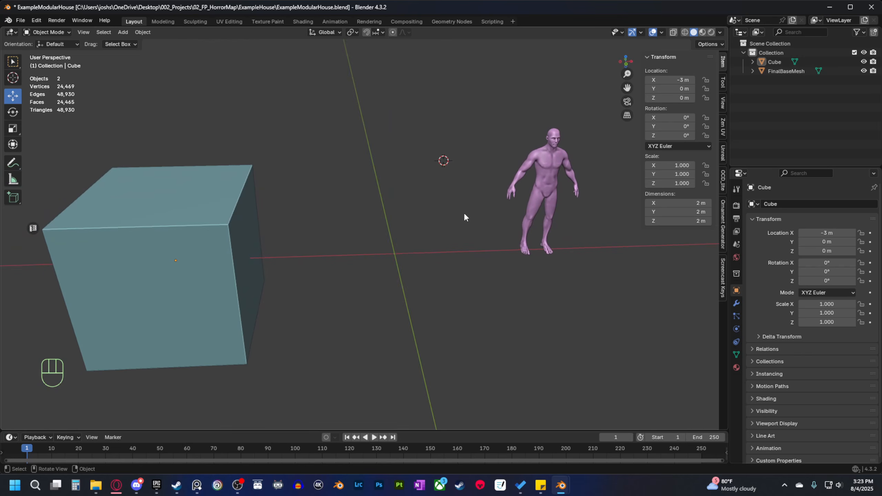
# Snap the 3D cursor back to the world origin.
pyautogui.press('shift')
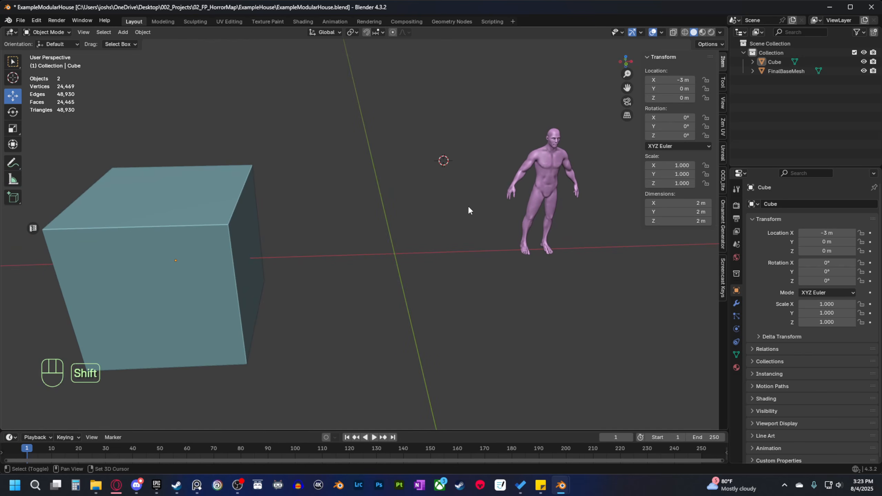
pyautogui.hotkey('shift', 's')
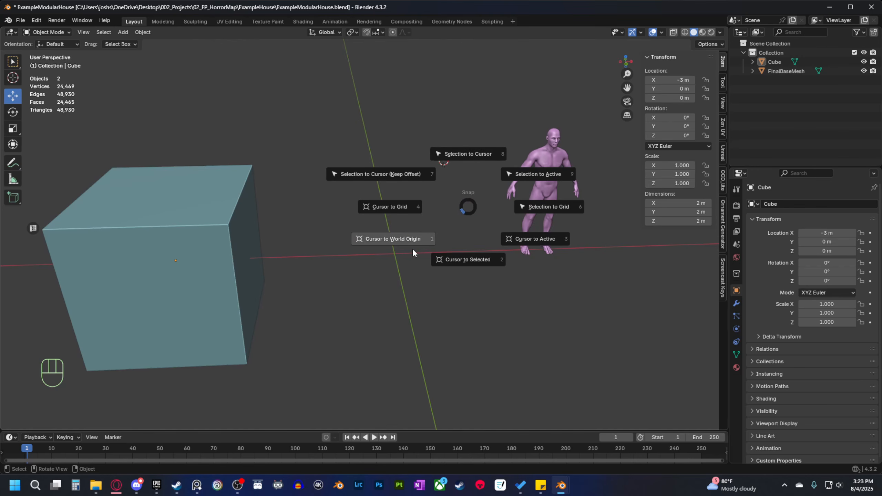
pyautogui.click(393, 241)
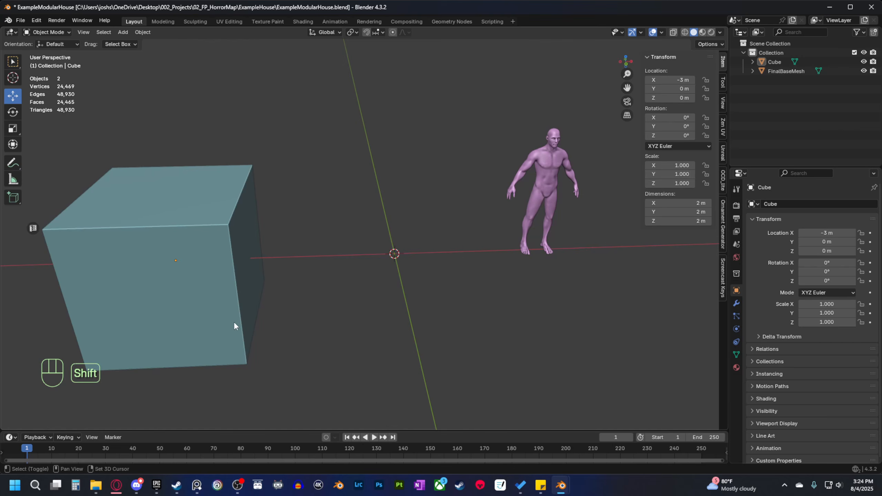
# Select the cube and snap it to the 3D cursor with Selection to Cursor.
pyautogui.keyDown('shift'); pyautogui.moveTo(234, 325); pyautogui.dragTo(322, 287, button='middle'); pyautogui.keyUp('shift')
pyautogui.keyDown('shift'); pyautogui.click(323, 287); pyautogui.keyUp('shift')
pyautogui.scroll(1, 339, 290)
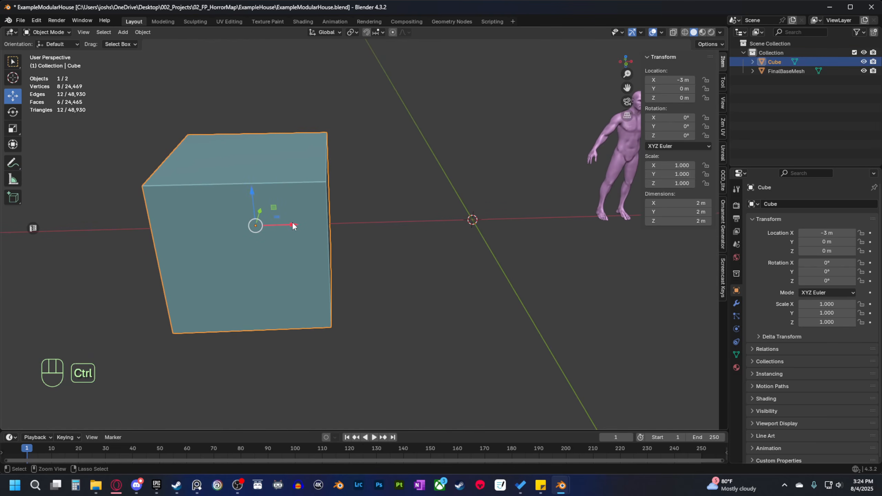
pyautogui.moveTo(292, 222); pyautogui.dragTo(367, 278, button='middle')
pyautogui.moveTo(322, 240); pyautogui.dragTo(293, 242, button='middle')
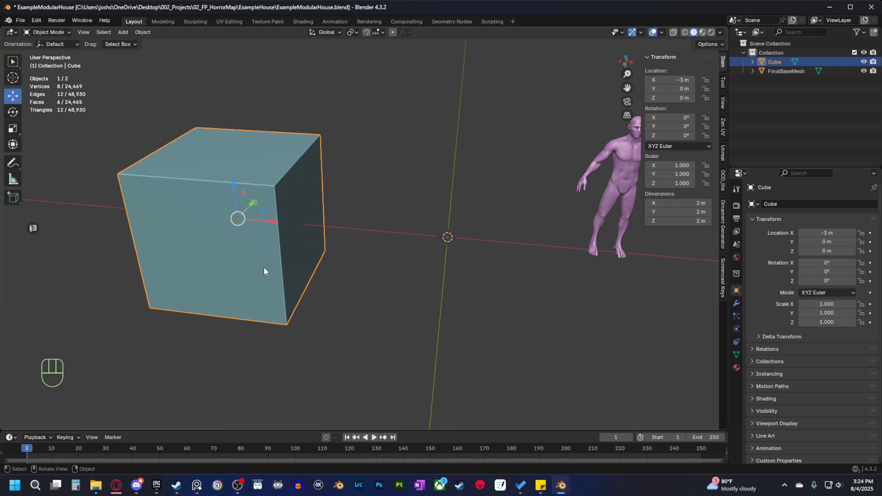
pyautogui.click(270, 260)
pyautogui.hotkey('shift', 's')
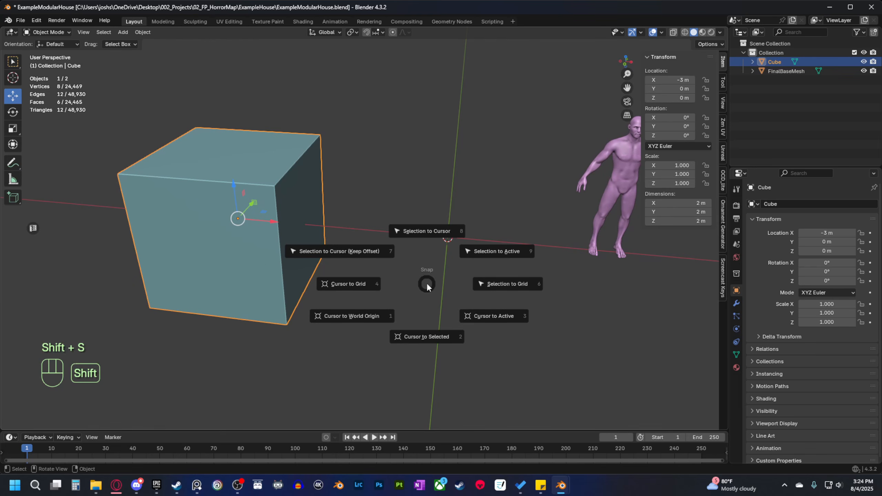
pyautogui.click(426, 232)
pyautogui.moveTo(430, 232); pyautogui.dragTo(382, 312, button='middle')
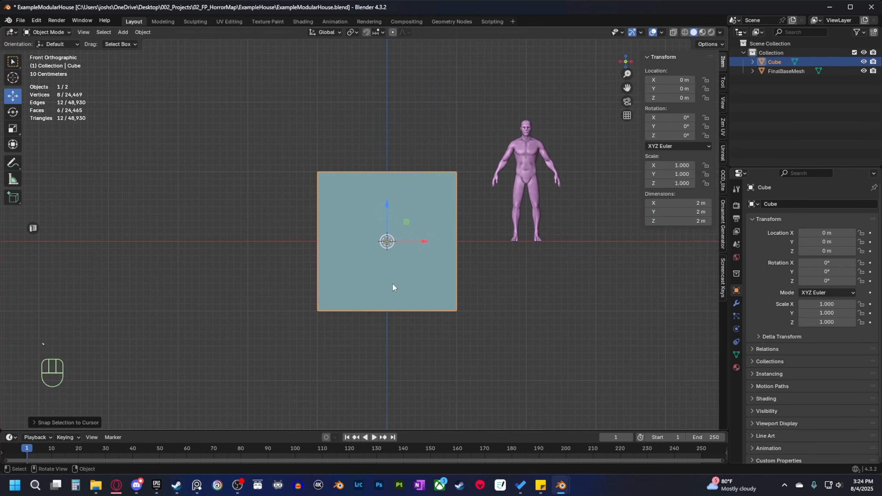
# Snap the 3D cursor to the cube's selected bottom corner vertex in Edit Mode.
pyautogui.moveTo(380, 251); pyautogui.dragTo(350, 293, button='middle')
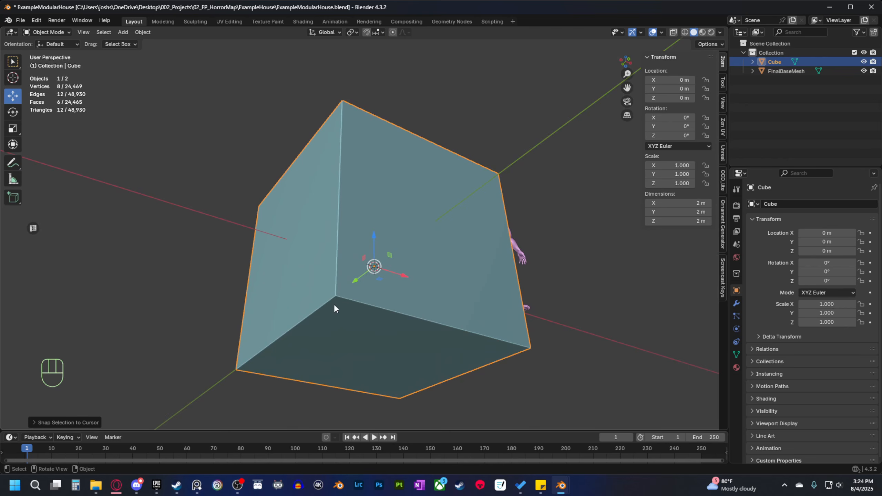
pyautogui.press('Tab')
pyautogui.press('1')
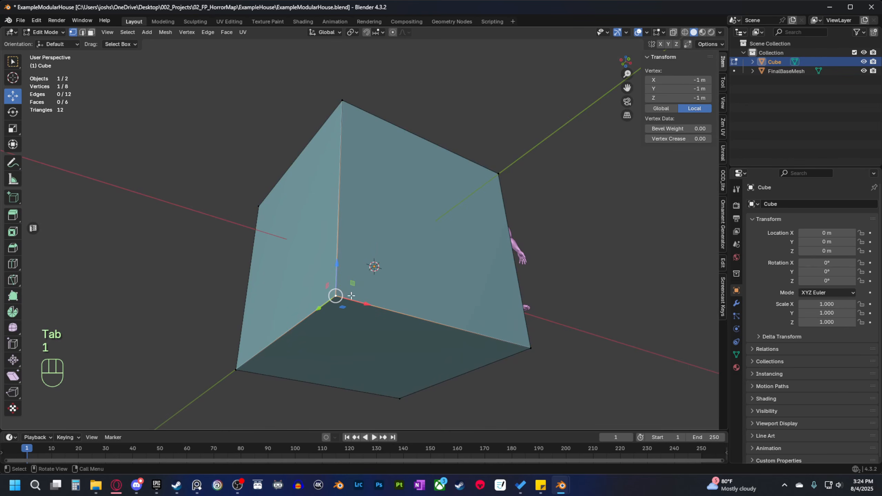
pyautogui.keyDown('shift'); pyautogui.moveTo(339, 296); pyautogui.dragTo(346, 277, button='middle'); pyautogui.keyUp('shift')
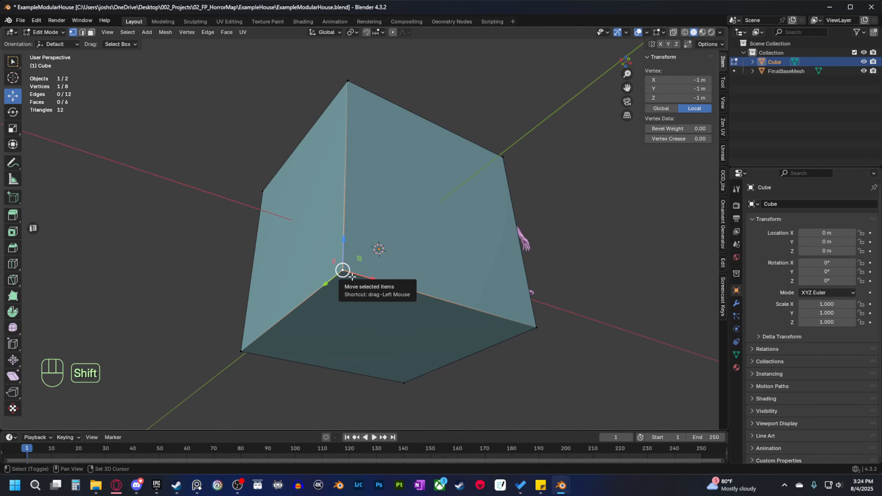
pyautogui.hotkey('shift', 's')
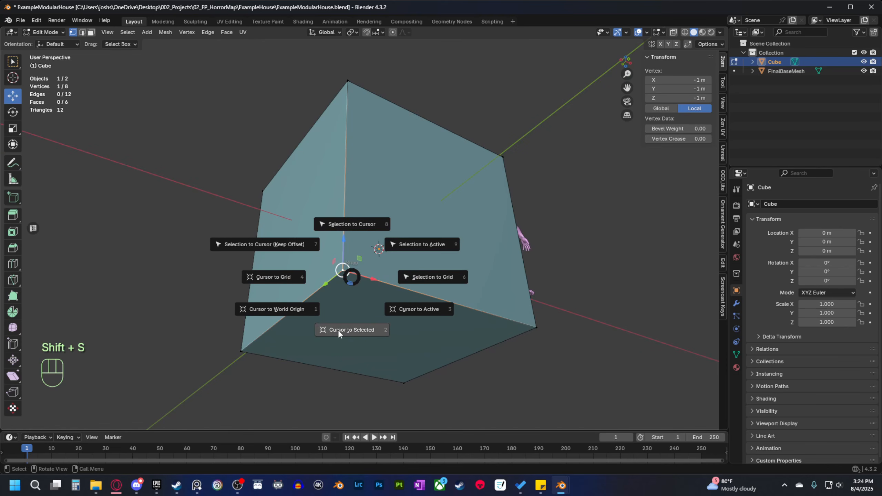
pyautogui.click(348, 332)
pyautogui.moveTo(348, 332); pyautogui.dragTo(334, 330, button='middle')
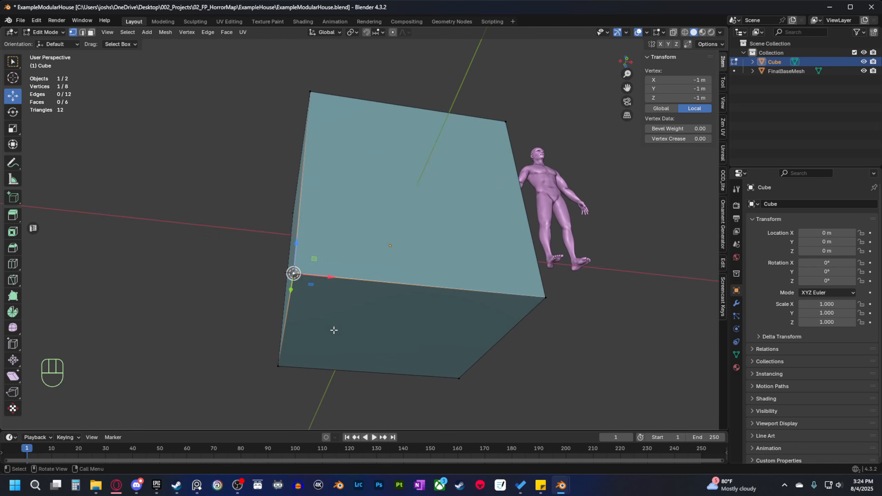
# Return to Object Mode, reselect the cube and set its origin to the 3D cursor at the bottom corner.
pyautogui.press('Tab')
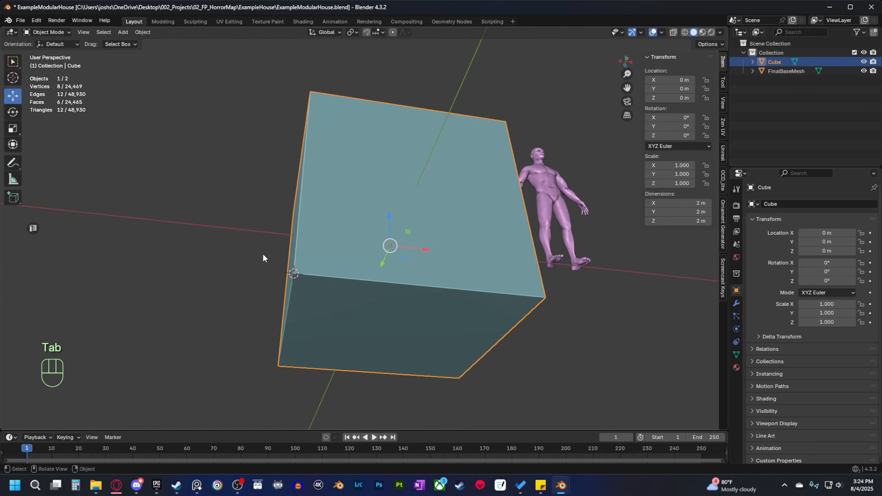
pyautogui.click(219, 270)
pyautogui.click(350, 291)
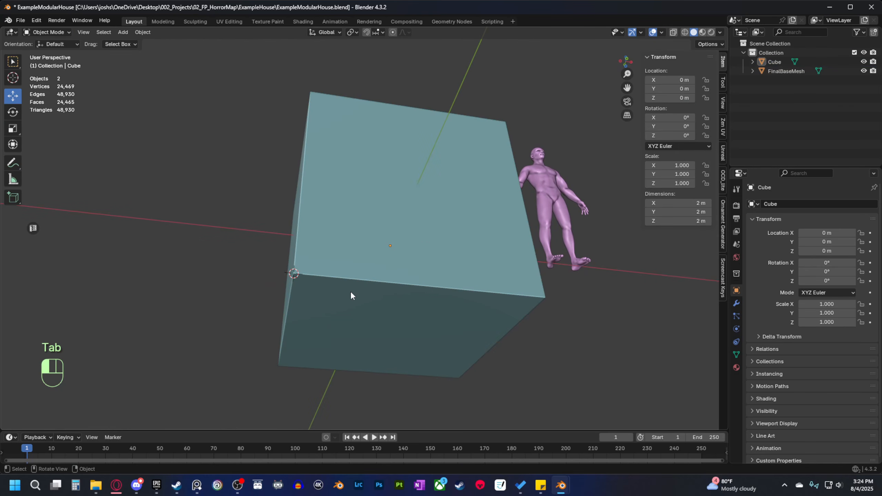
pyautogui.rightClick(362, 292)
pyautogui.moveTo(312, 331)
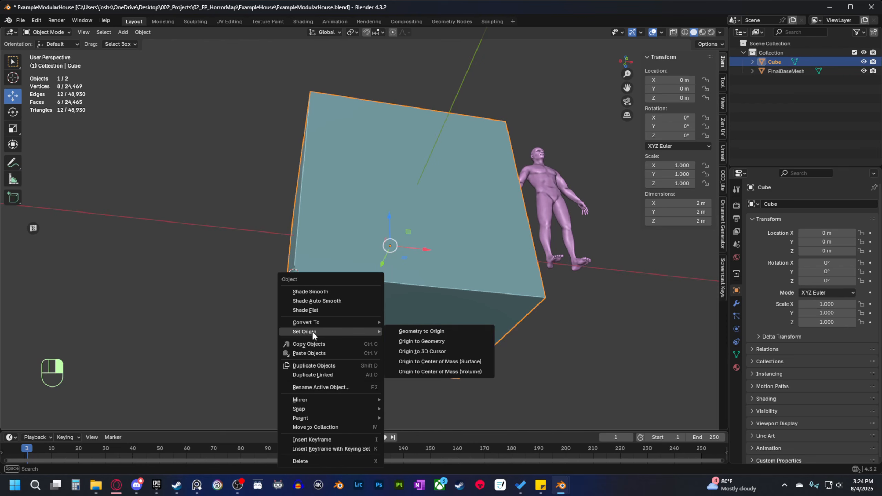
pyautogui.click(423, 351)
pyautogui.moveTo(422, 352); pyautogui.dragTo(378, 335, button='middle')
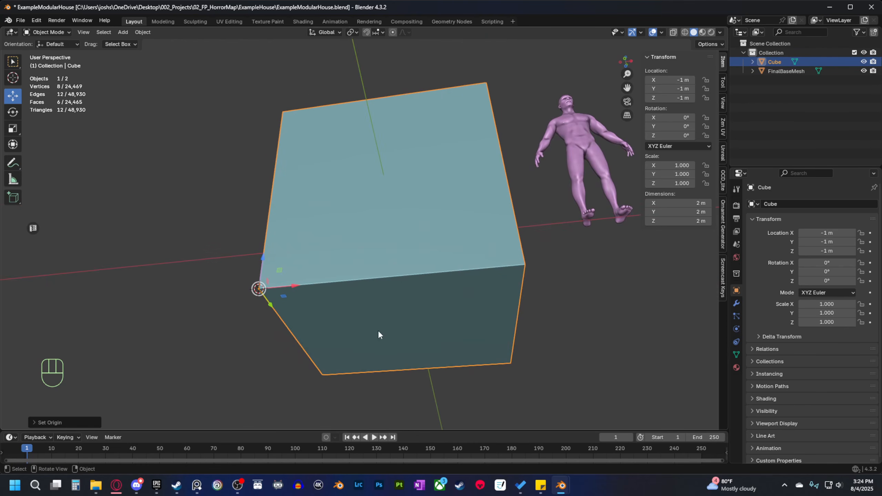
pyautogui.press('Tab')
pyautogui.press('Tab')
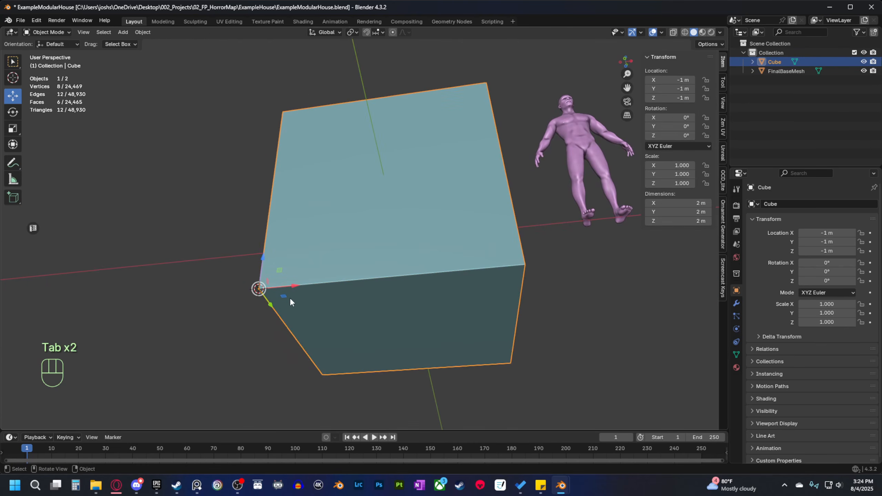
# Duplicate the cube in the Front view and move the copy 2 m along X so it sits flush beside the original.
pyautogui.moveTo(290, 298); pyautogui.dragTo(337, 324, button='middle')
pyautogui.press('`')
pyautogui.click(271, 265)
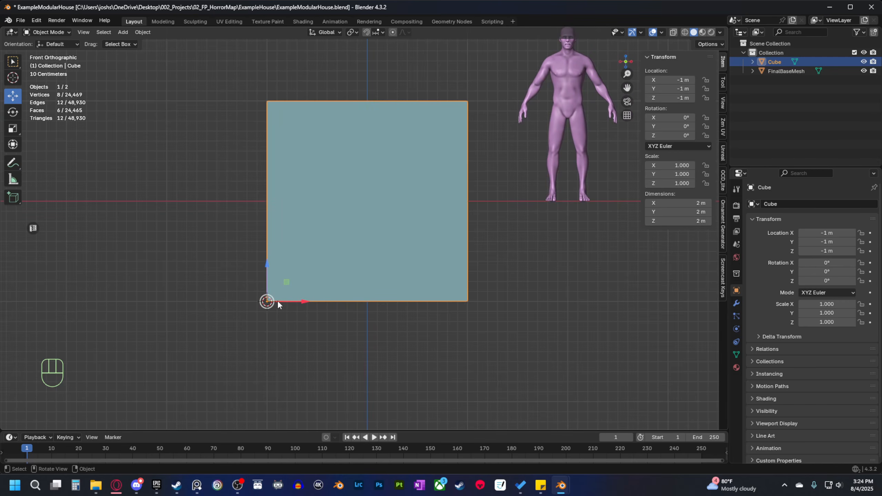
pyautogui.scroll(-3, 344, 317)
pyautogui.moveTo(347, 315); pyautogui.dragTo(346, 246, button='middle')
pyautogui.press('`')
pyautogui.click(310, 283)
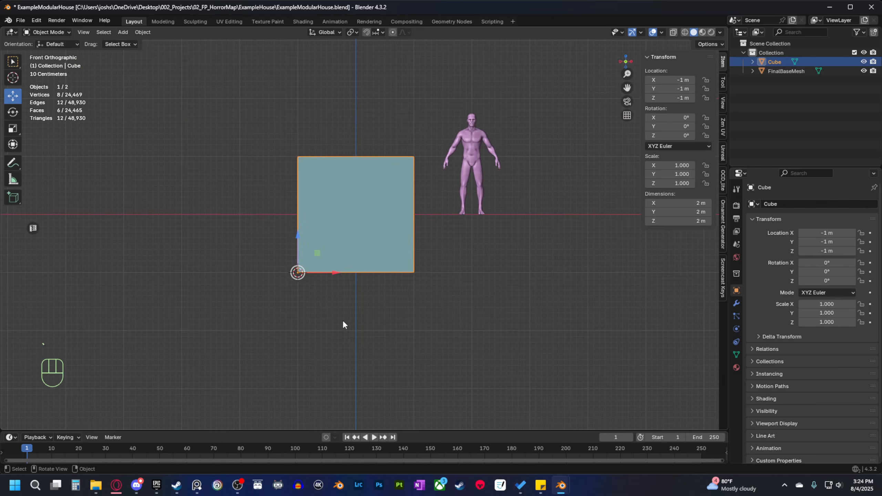
pyautogui.hotkey('shift', 'd')
pyautogui.rightClick(359, 277)
pyautogui.keyDown('ctrl'); pyautogui.moveTo(333, 273); pyautogui.dragTo(442, 285); pyautogui.keyUp('ctrl')
pyautogui.keyDown('shift'); pyautogui.moveTo(450, 323); pyautogui.dragTo(411, 329, button='middle'); pyautogui.keyUp('shift')
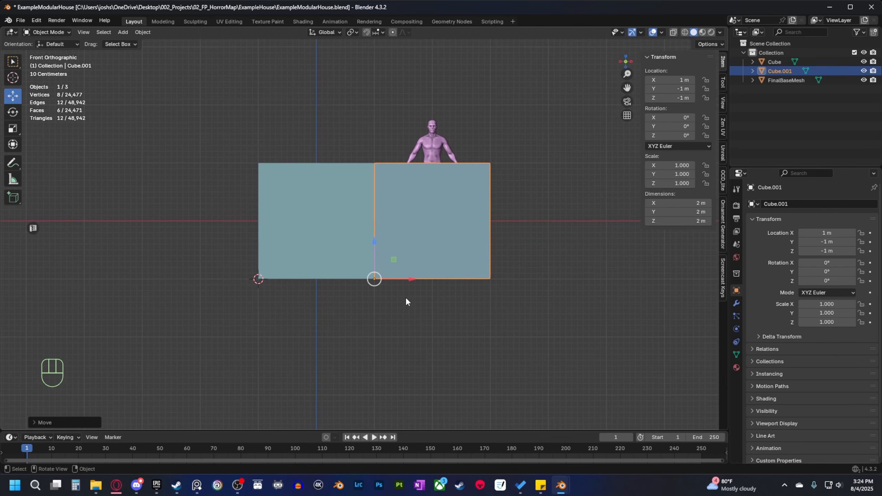
# Delete the duplicated cube and reselect the original.
pyautogui.moveTo(371, 290); pyautogui.dragTo(417, 336, button='middle')
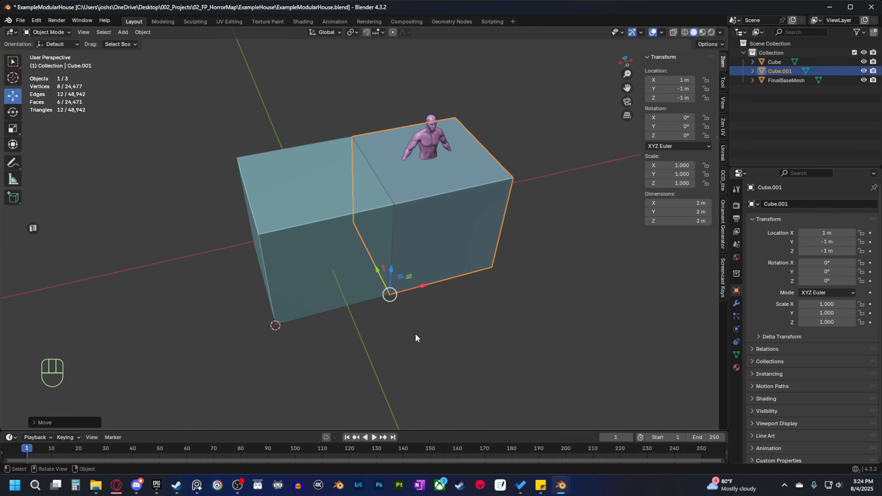
pyautogui.press('Delete')
pyautogui.click(314, 277)
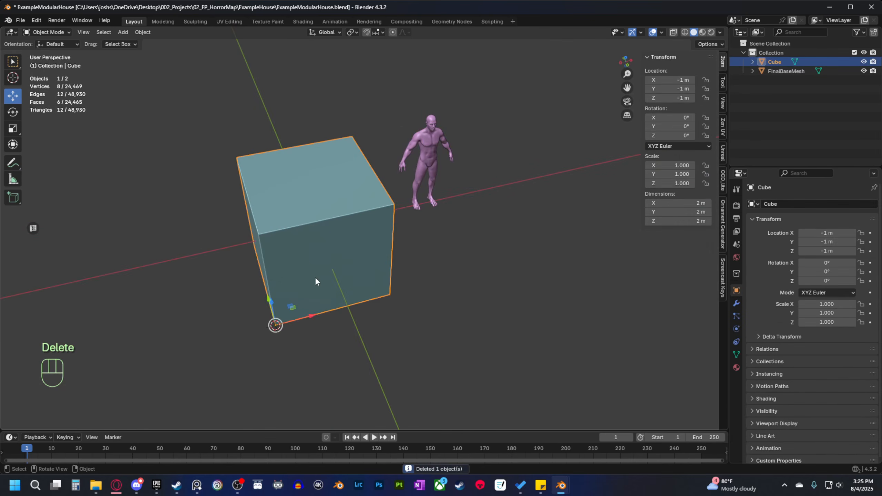
# Undo the duplication, deletion and origin changes until the cube's origin is back at its center, working in the Front view.
pyautogui.moveTo(315, 277); pyautogui.dragTo(361, 242, button='middle')
pyautogui.press('`')
pyautogui.click(315, 226)
pyautogui.scroll(1, 351, 241)
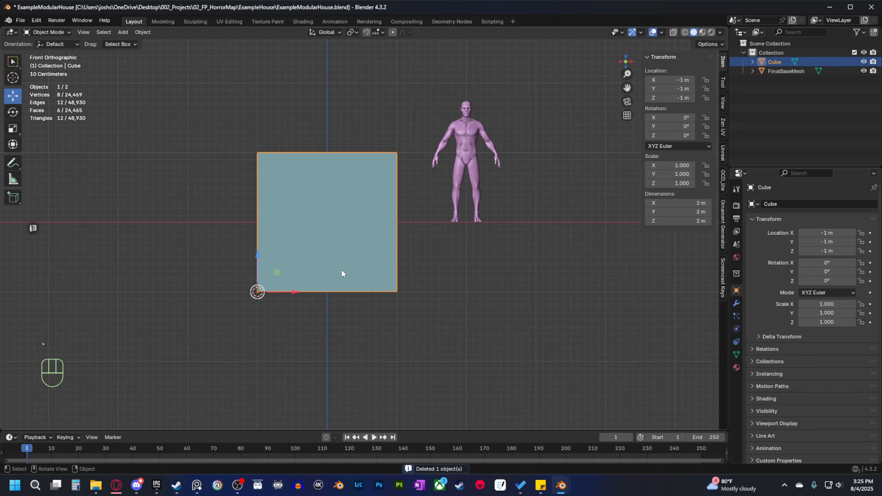
pyautogui.hotkey('ctrl', 'z')
pyautogui.hotkey('ctrl', 'z')
pyautogui.hotkey('ctrl', 'z')
pyautogui.hotkey('ctrl', 'z')
pyautogui.hotkey('ctrl', 'z')
pyautogui.hotkey('ctrl', 'z')
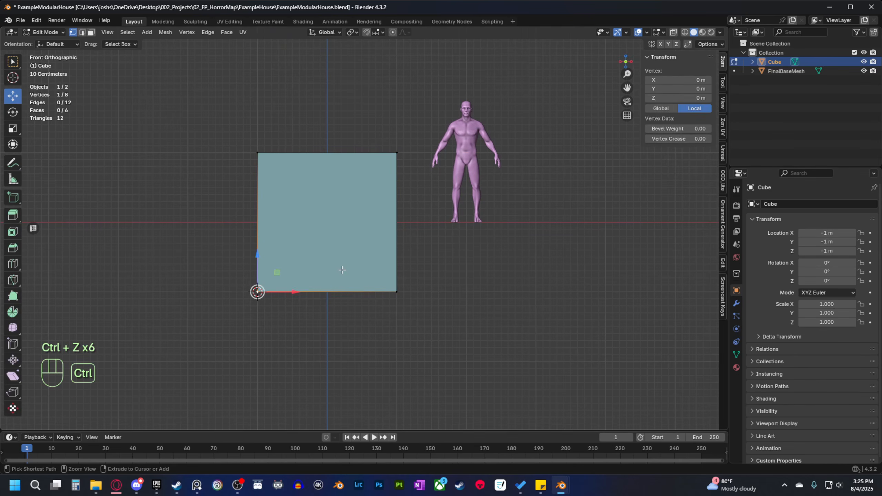
pyautogui.hotkey('ctrl', 'z')
pyautogui.hotkey('ctrl', 'z')
pyautogui.hotkey('ctrl', 'z')
pyautogui.hotkey('ctrl', 'z')
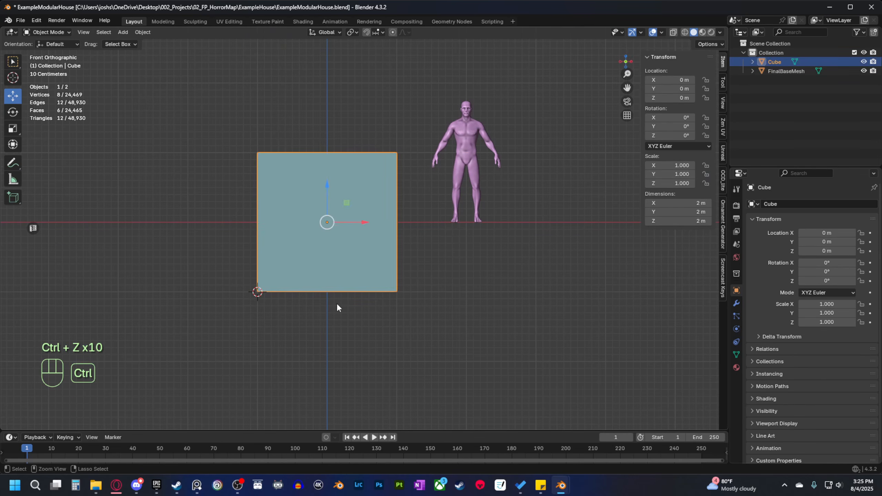
# Reset the 3D cursor to the world origin and reselect the cube in Object Mode.
pyautogui.hotkey('ctrl', 'z')
pyautogui.press('Tab')
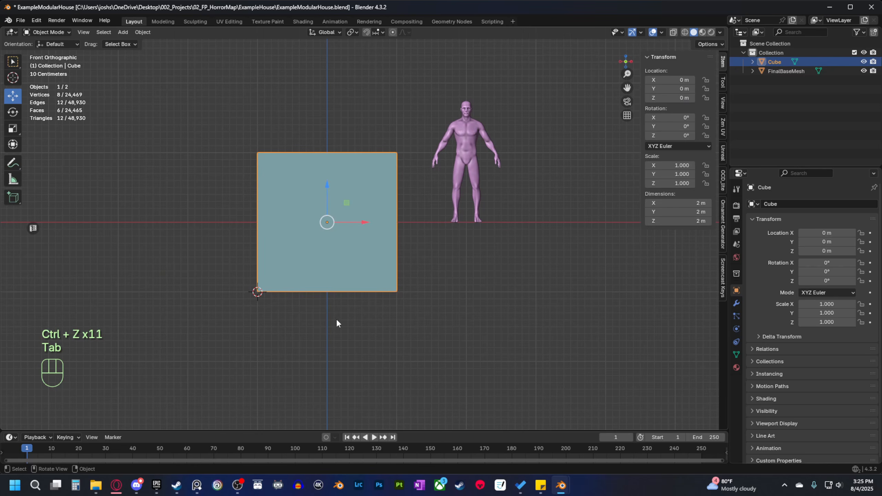
pyautogui.click(387, 364)
pyautogui.hotkey('shift', 's')
pyautogui.click(305, 389)
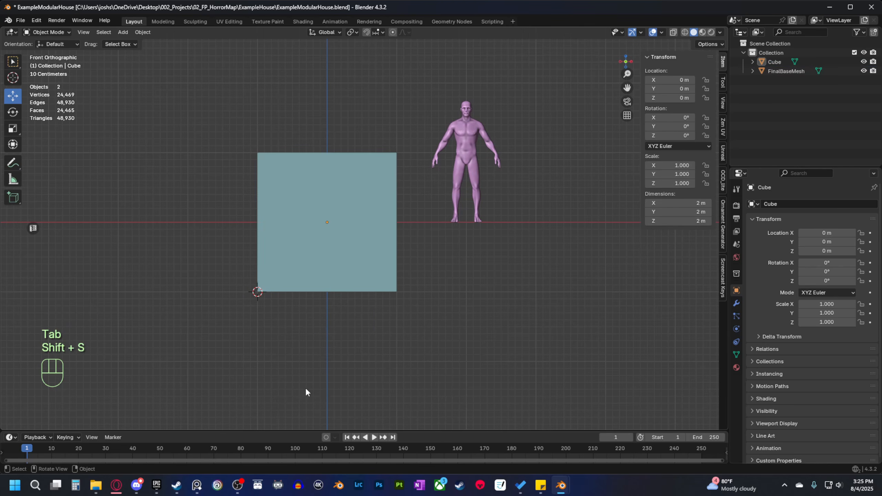
pyautogui.hotkey('shift', 's')
pyautogui.click(265, 389)
pyautogui.keyDown('shift'); pyautogui.moveTo(352, 326); pyautogui.dragTo(405, 328, button='middle'); pyautogui.keyUp('shift')
pyautogui.click(357, 245)
# In the Front view, raise all of the cube's geometry in Edit Mode with snapping until its base sits on the origin, and return to Object Mode.
pyautogui.moveTo(367, 300); pyautogui.dragTo(401, 283, button='middle')
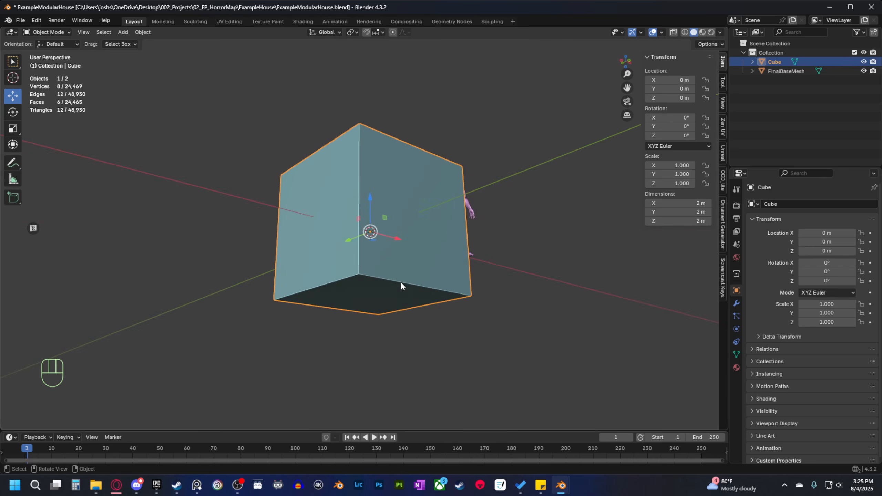
pyautogui.press('`')
pyautogui.click(395, 273)
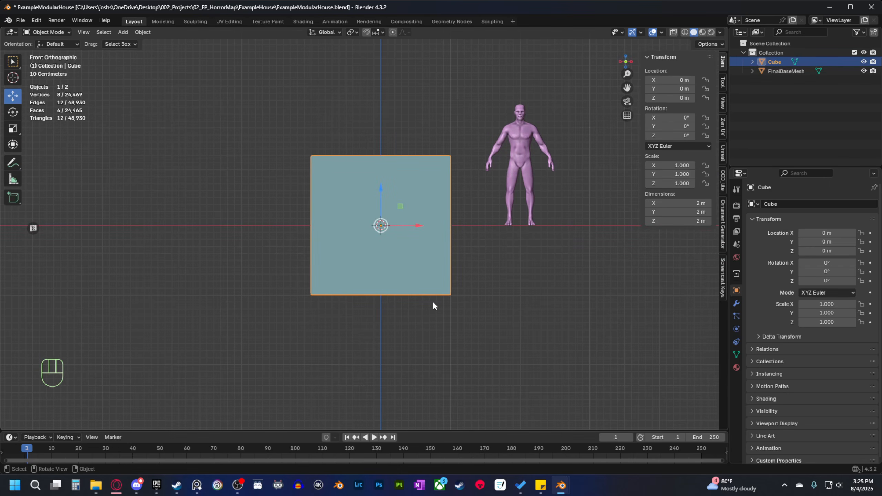
pyautogui.keyDown('shift'); pyautogui.moveTo(437, 295); pyautogui.dragTo(397, 331, button='middle'); pyautogui.keyUp('shift')
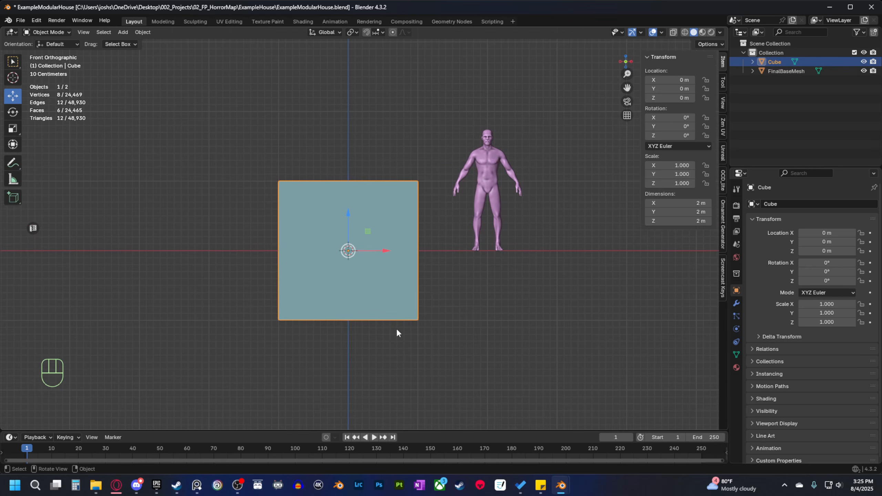
pyautogui.press('Tab')
pyautogui.press('a')
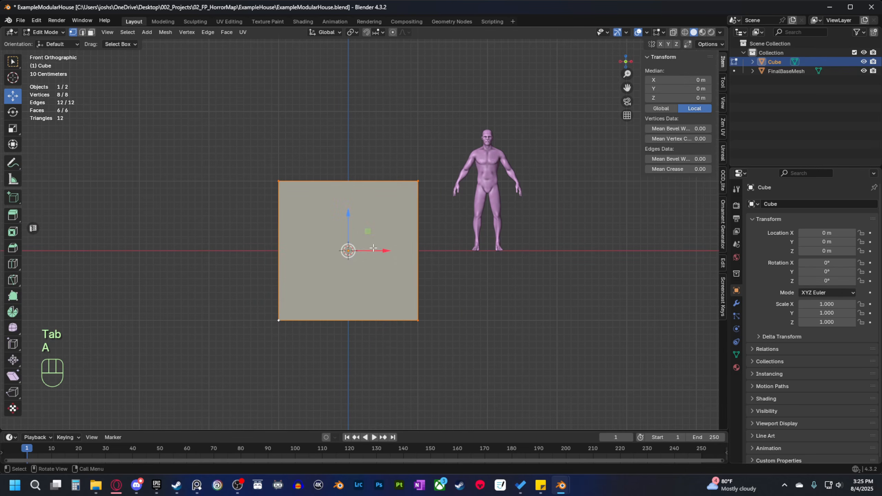
pyautogui.keyDown('ctrl'); pyautogui.moveTo(348, 250); pyautogui.dragTo(355, 155); pyautogui.keyUp('ctrl')
pyautogui.moveTo(330, 265); pyautogui.dragTo(346, 232, button='middle')
pyautogui.press('Tab')
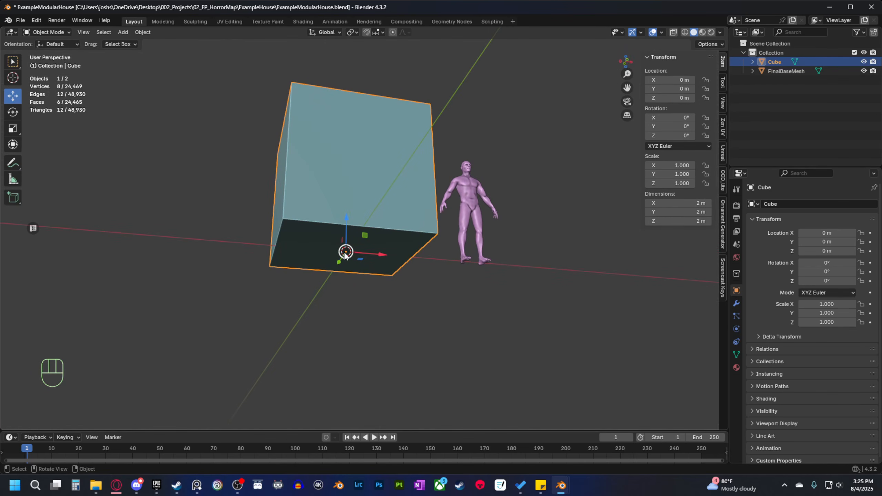
# Try scaling the cube about its base origin in the Front view, and cancel the scaling.
pyautogui.moveTo(346, 255); pyautogui.dragTo(431, 288, button='middle')
pyautogui.press('KP_1')
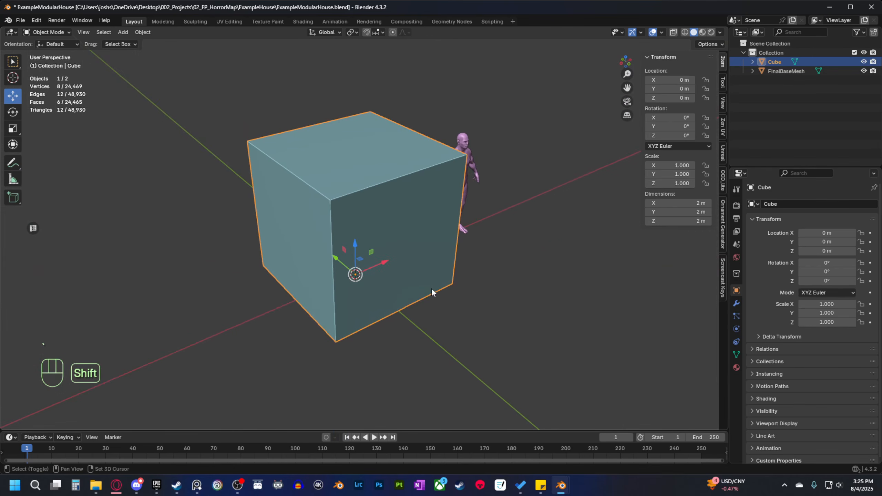
pyautogui.moveTo(478, 310); pyautogui.dragTo(404, 292, button='middle')
pyautogui.press('`')
pyautogui.click(415, 292)
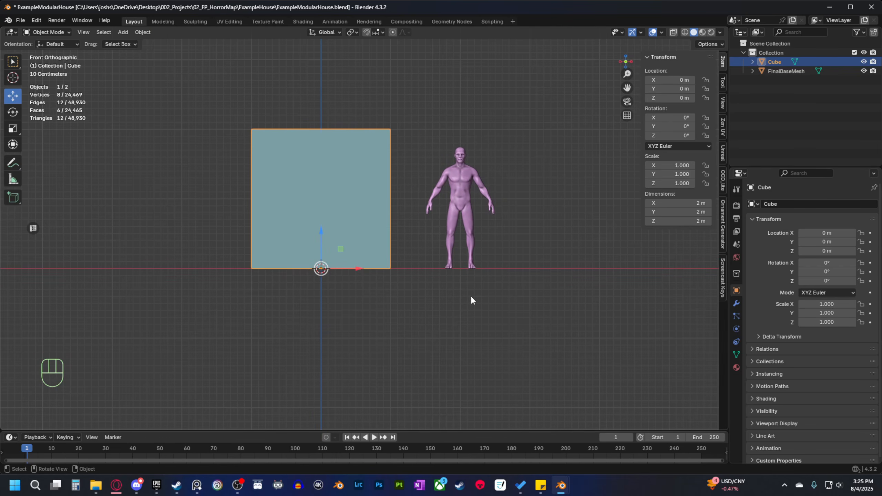
pyautogui.press('s')
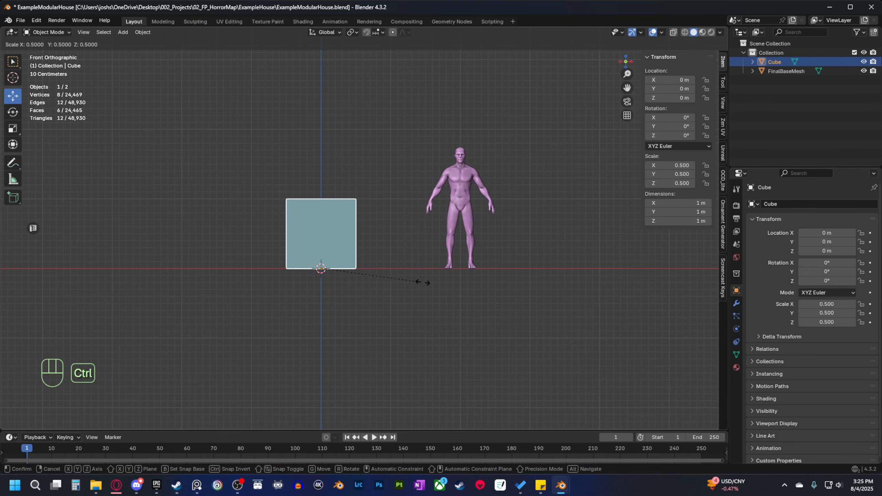
pyautogui.rightClick(481, 298)
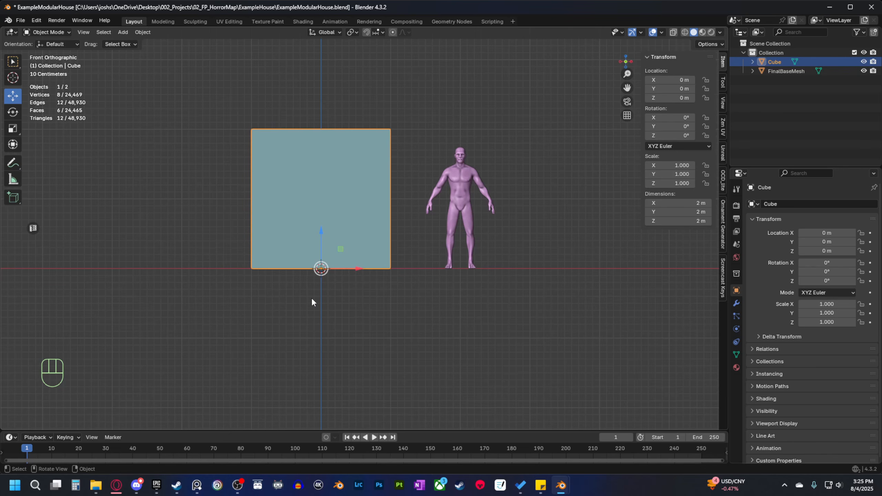
# Try rotating the cube around the X axis about its base origin in snapped increments, and cancel the rotation.
pyautogui.moveTo(312, 299); pyautogui.dragTo(387, 327, button='middle')
pyautogui.press('r')
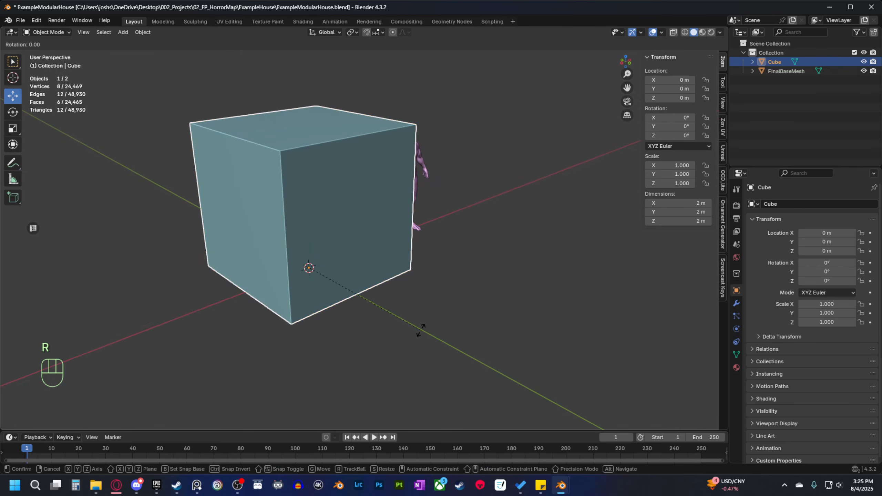
pyautogui.press('x')
pyautogui.press('ctrl')
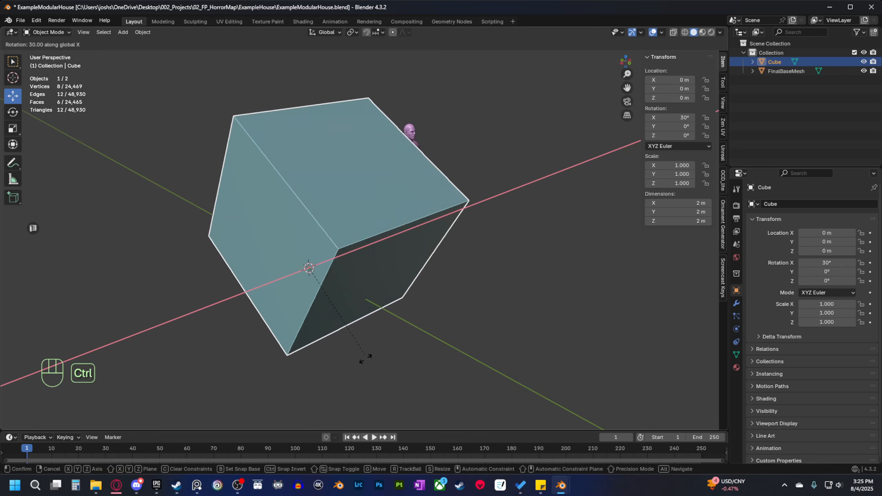
pyautogui.rightClick(405, 347)
pyautogui.moveTo(403, 328); pyautogui.dragTo(369, 324, button='middle')
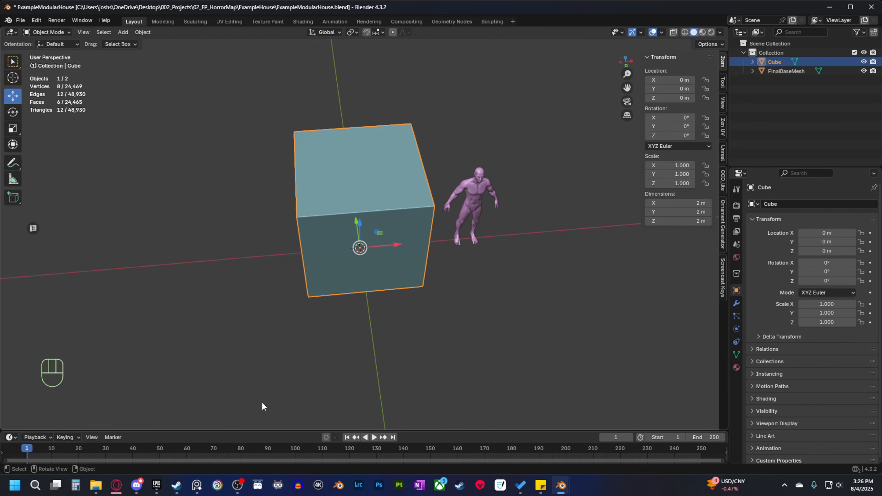
# Switch to the PureRef house reference board, narrow its window and set it to stay always on top.
pyautogui.click(196, 485)
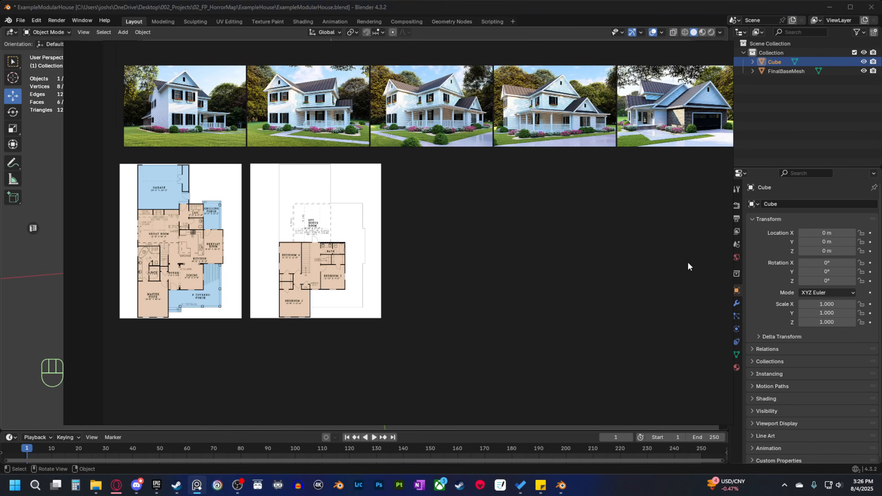
pyautogui.moveTo(731, 262); pyautogui.dragTo(440, 262)
pyautogui.rightClick(353, 350)
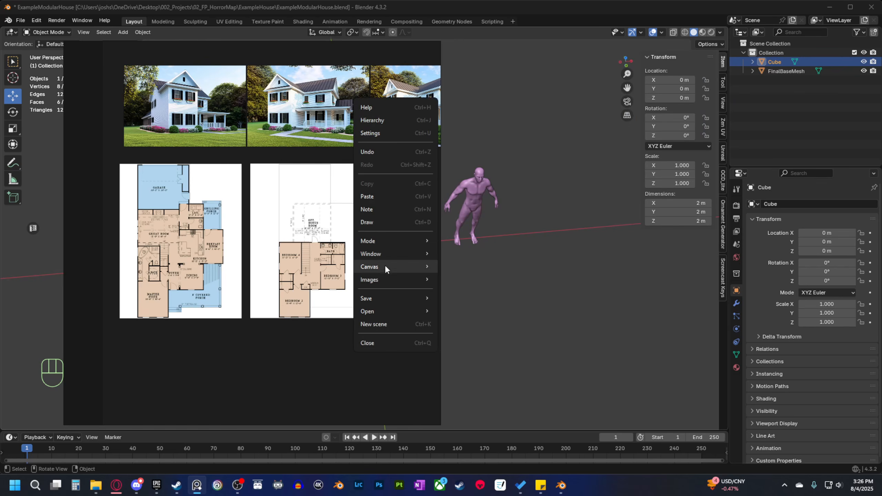
pyautogui.moveTo(388, 243)
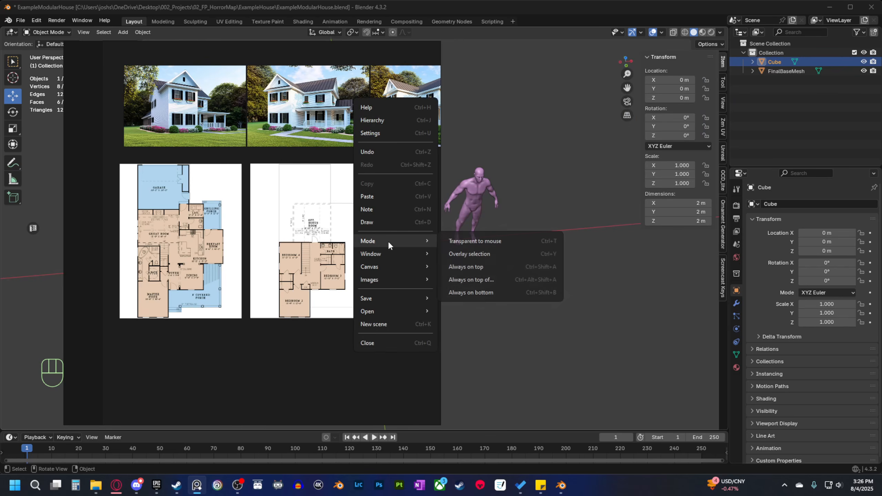
pyautogui.click(455, 266)
# Shrink the reference window so it frames only the ground-floor plan beside the cube.
pyautogui.moveTo(438, 426); pyautogui.dragTo(388, 327)
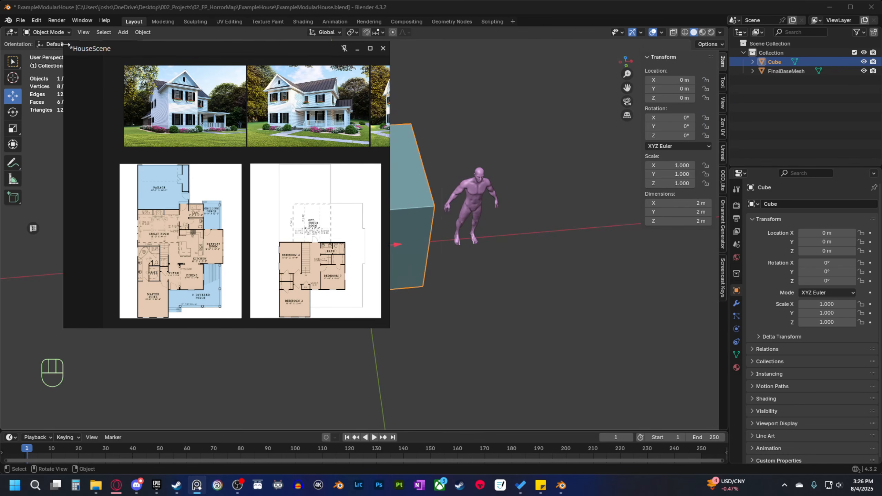
pyautogui.moveTo(65, 43); pyautogui.dragTo(113, 145)
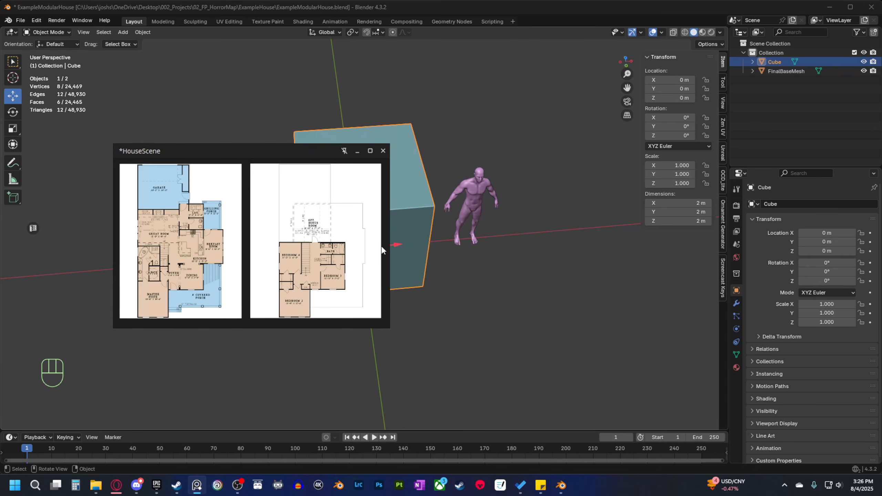
pyautogui.moveTo(390, 244); pyautogui.dragTo(247, 252)
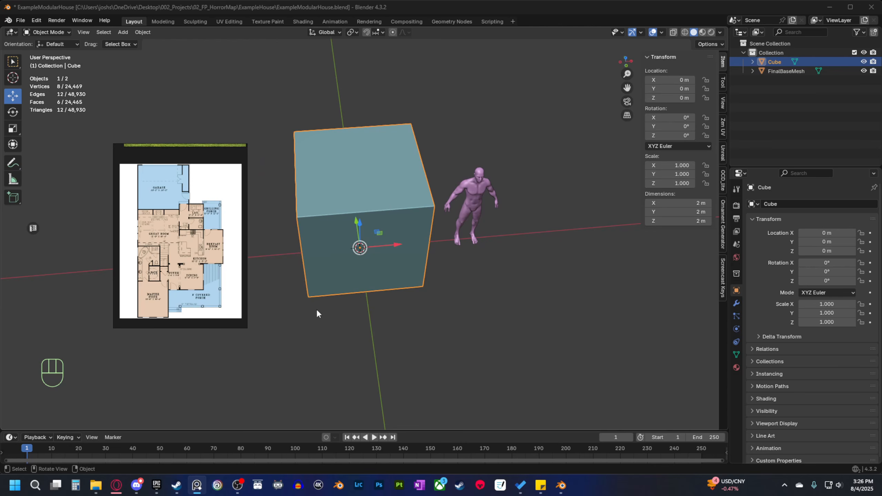
pyautogui.moveTo(317, 308); pyautogui.dragTo(264, 307, button='middle')
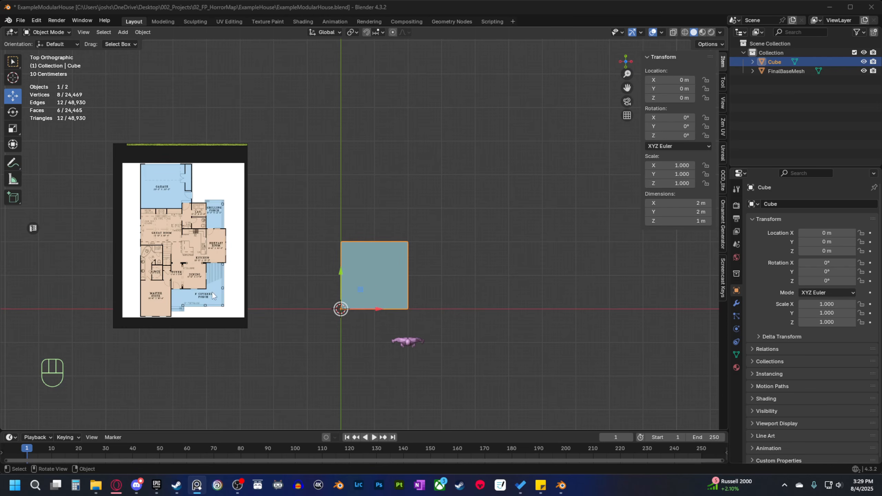
# Turn on X-ray and, in Edit Mode's vertex selection, box-select the block's four vertices on its far Y side in the Top view.
pyautogui.keyDown('shift'); pyautogui.moveTo(386, 287); pyautogui.dragTo(361, 303, button='middle'); pyautogui.keyUp('shift')
pyautogui.scroll(1, 361, 302)
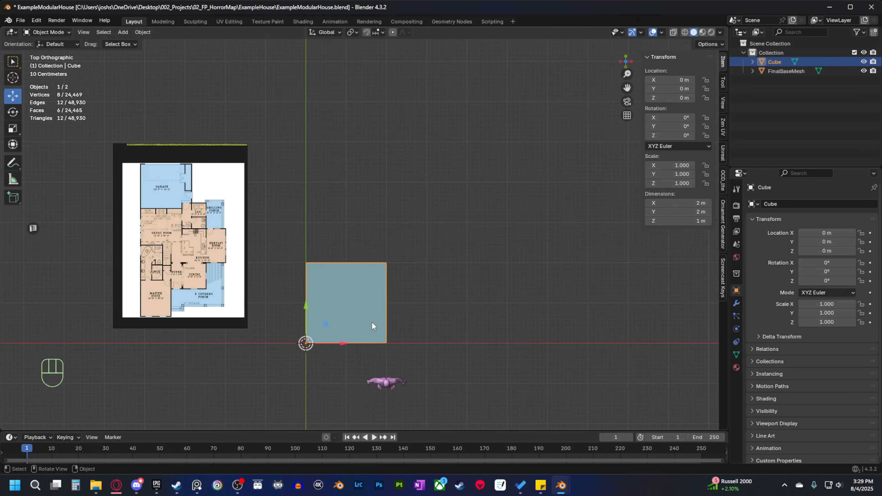
pyautogui.click(673, 33)
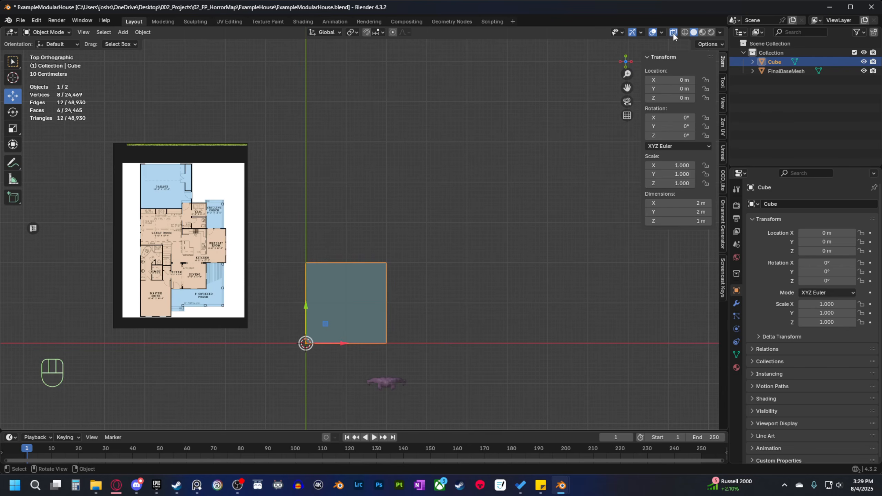
pyautogui.press('Tab')
pyautogui.keyDown('shift'); pyautogui.moveTo(429, 316); pyautogui.dragTo(446, 329, button='middle'); pyautogui.keyUp('shift')
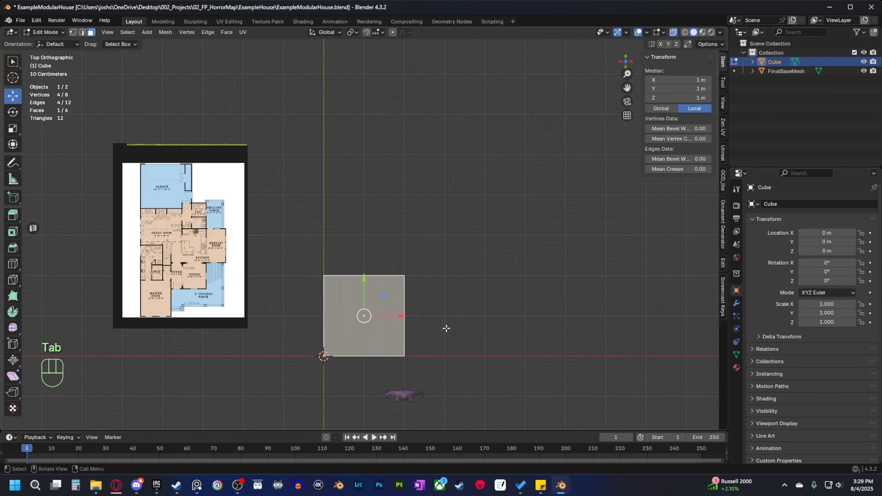
pyautogui.press('1')
pyautogui.moveTo(298, 290); pyautogui.dragTo(403, 265)
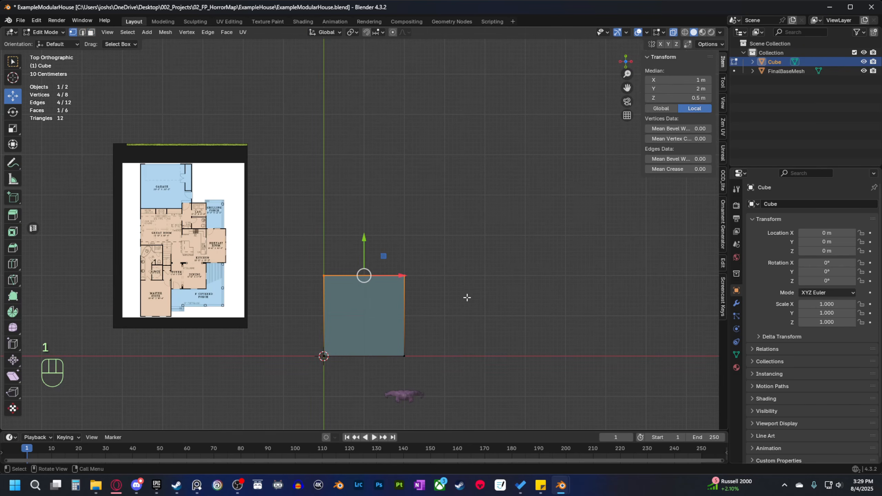
# Check the ground-floor plan and move the selected vertices along Y with snapping to 30 m.
pyautogui.scroll(-3, 455, 303)
pyautogui.keyDown('shift'); pyautogui.moveTo(455, 303); pyautogui.dragTo(450, 380, button='middle'); pyautogui.keyUp('shift')
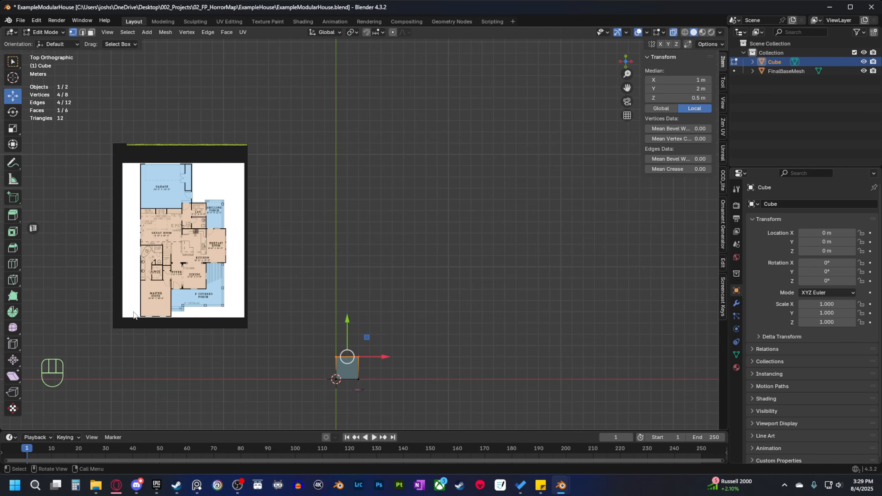
pyautogui.moveTo(146, 152)
pyautogui.scroll(3, 148, 289)
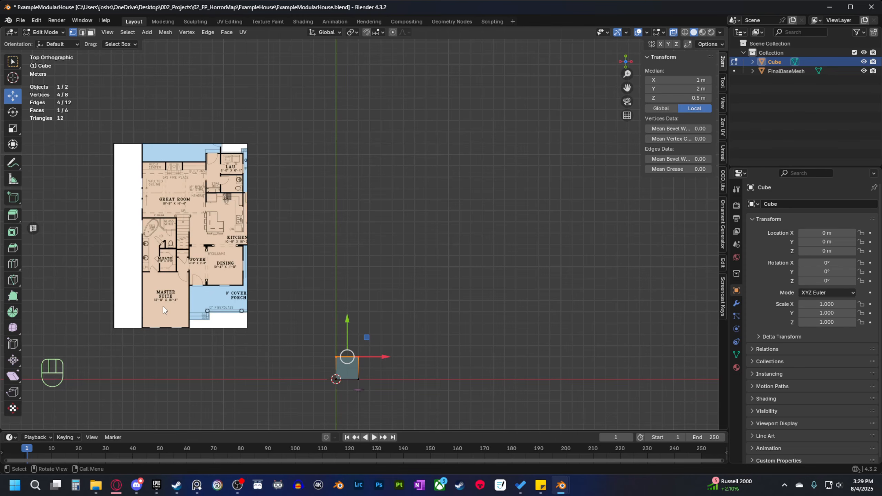
pyautogui.scroll(-5, 161, 299)
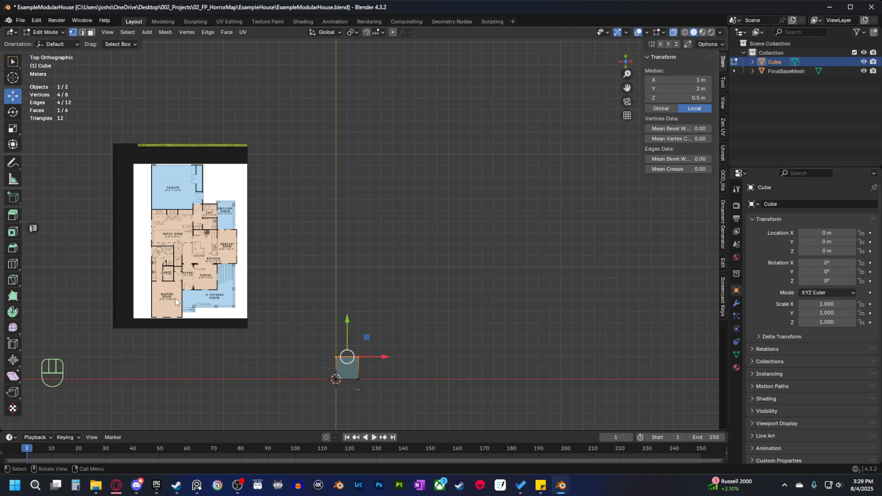
pyautogui.moveTo(166, 298); pyautogui.dragTo(163, 299, button='middle')
pyautogui.scroll(-2, 431, 342)
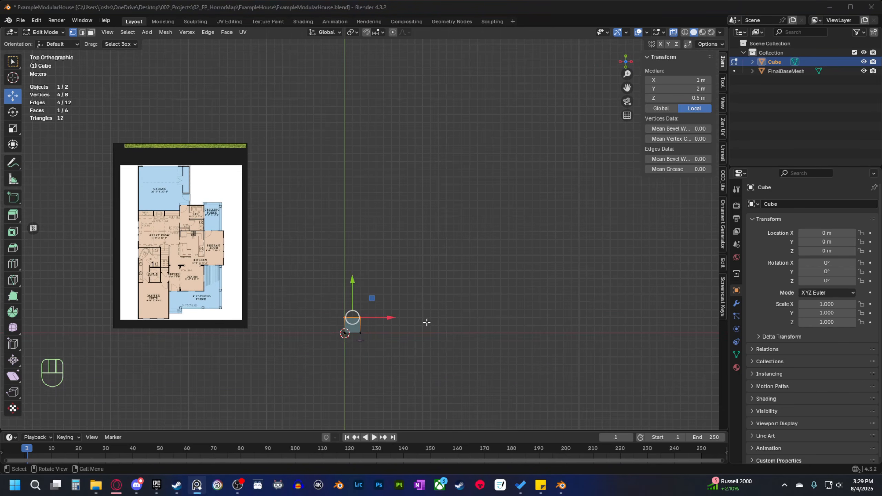
pyautogui.keyDown('shift'); pyautogui.moveTo(427, 323); pyautogui.dragTo(422, 365, button='middle'); pyautogui.keyUp('shift')
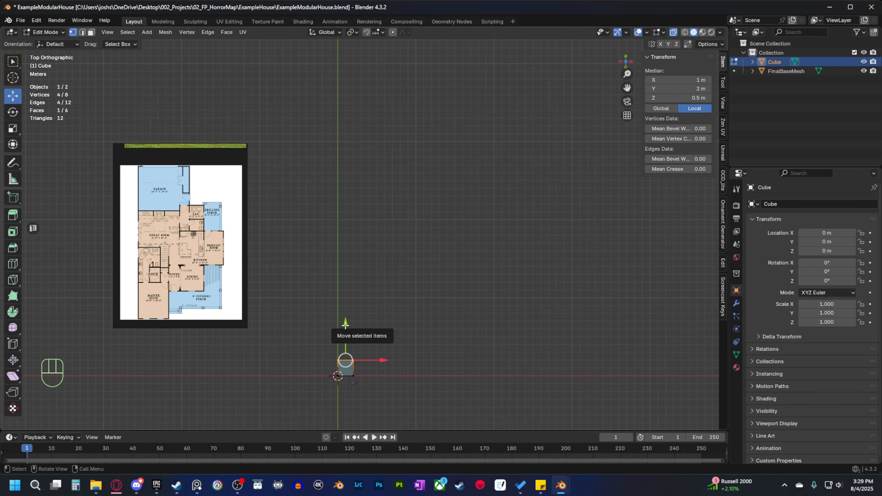
pyautogui.keyDown('shift'); pyautogui.moveTo(380, 320); pyautogui.dragTo(370, 321, button='middle'); pyautogui.keyUp('shift')
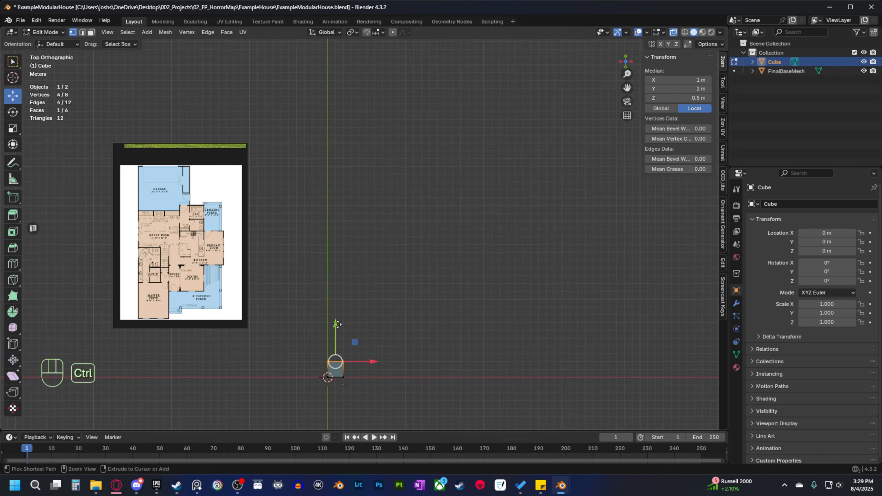
pyautogui.moveTo(336, 325); pyautogui.dragTo(361, 106)
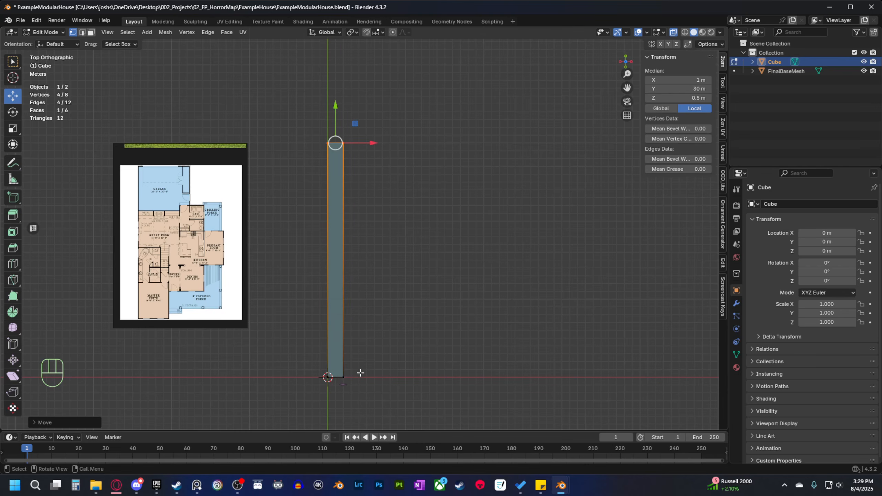
# Examine the elongated block from perspective angles and return to the Top view.
pyautogui.moveTo(361, 374); pyautogui.dragTo(384, 342, button='middle')
pyautogui.press('`')
pyautogui.click(407, 326)
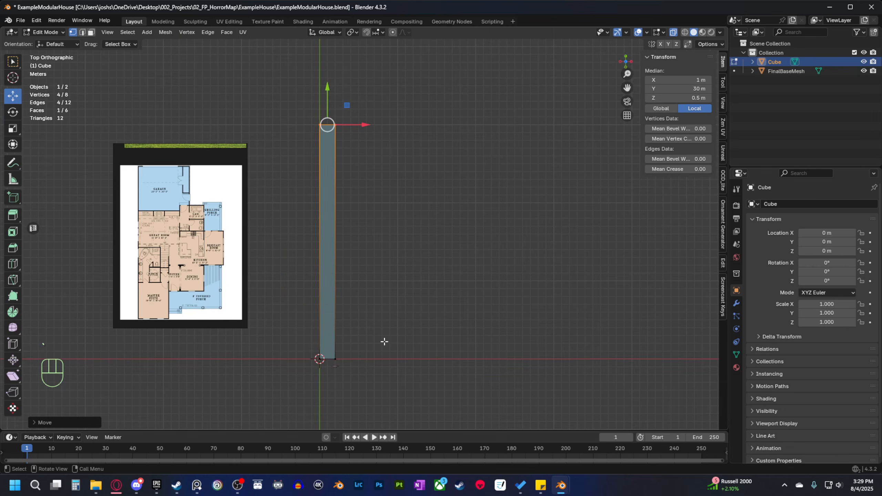
pyautogui.moveTo(375, 236); pyautogui.dragTo(341, 228, button='middle')
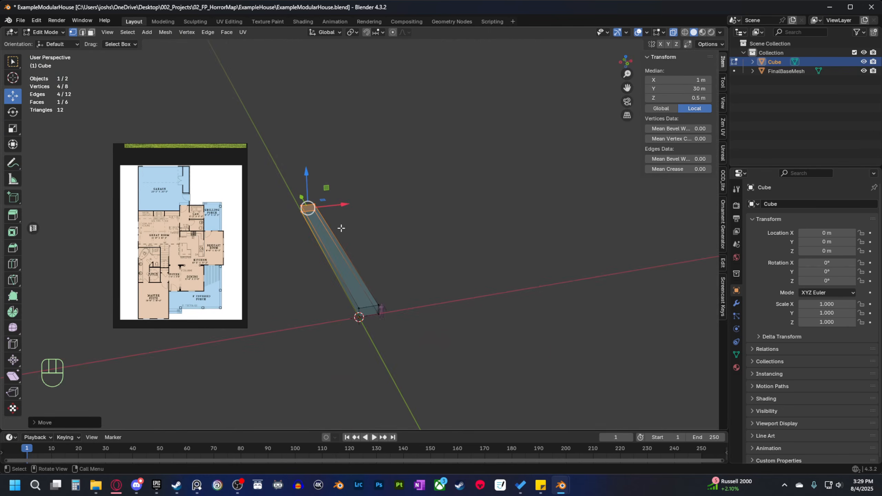
pyautogui.moveTo(396, 270); pyautogui.dragTo(401, 292, button='middle')
pyautogui.press('`')
pyautogui.click(402, 236)
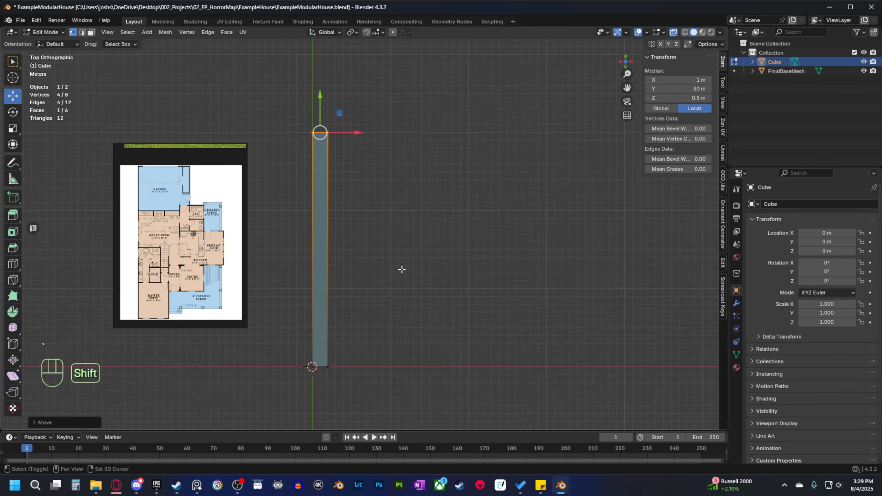
# Enlarge the plan reference around the master suite and move the block's four far-X vertices along X with snapping to 7 m.
pyautogui.click(371, 315)
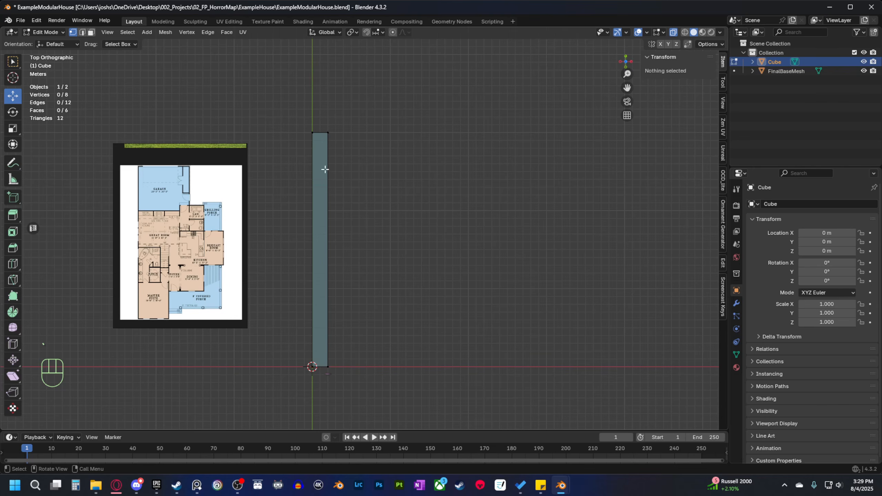
pyautogui.scroll(8, 163, 305)
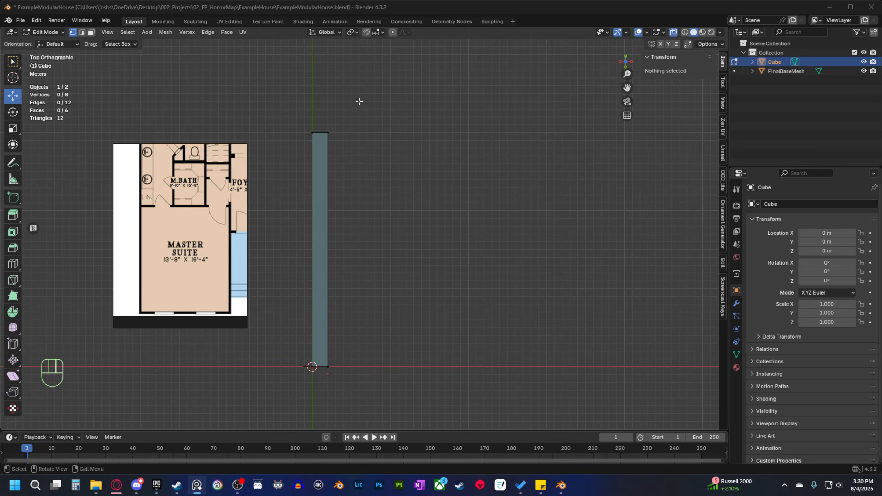
pyautogui.moveTo(359, 101); pyautogui.dragTo(323, 388)
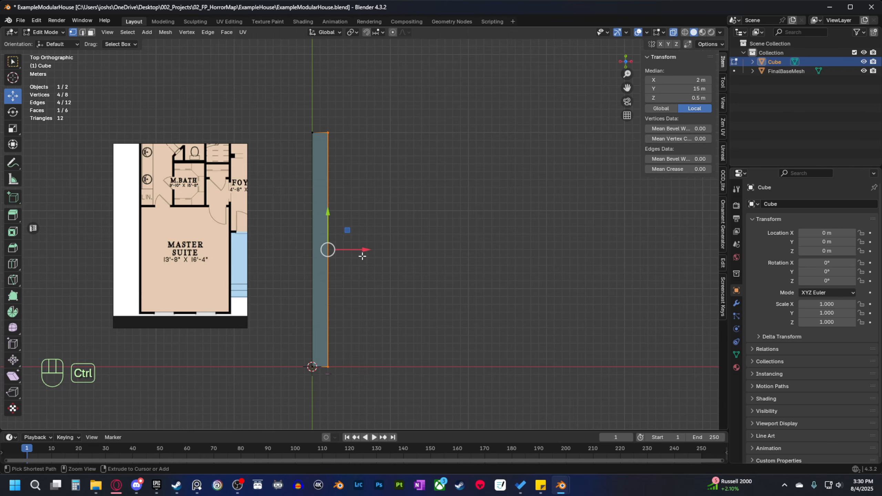
pyautogui.keyDown('ctrl'); pyautogui.moveTo(364, 254); pyautogui.dragTo(403, 252); pyautogui.keyUp('ctrl')
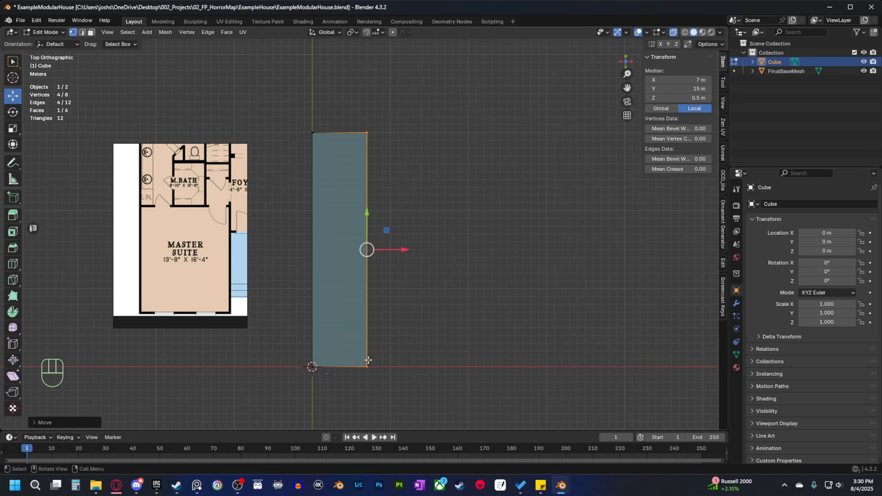
# Examine the widened block's near end against the grid and the master suite plan.
pyautogui.keyDown('shift'); pyautogui.moveTo(376, 365); pyautogui.dragTo(389, 303, button='middle'); pyautogui.keyUp('shift')
pyautogui.scroll(4, 390, 305)
pyautogui.keyDown('shift'); pyautogui.moveTo(364, 368); pyautogui.dragTo(389, 278, button='middle'); pyautogui.keyUp('shift')
pyautogui.scroll(3, 395, 295)
pyautogui.keyDown('shift'); pyautogui.moveTo(420, 357); pyautogui.dragTo(432, 347, button='middle'); pyautogui.keyUp('shift')
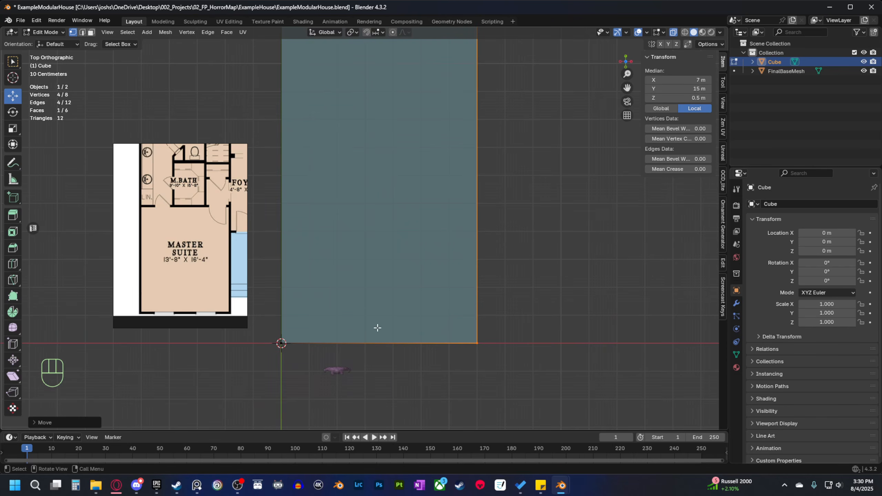
pyautogui.scroll(-5, 374, 325)
pyautogui.keyDown('shift'); pyautogui.moveTo(398, 285); pyautogui.dragTo(423, 274, button='middle'); pyautogui.keyUp('shift')
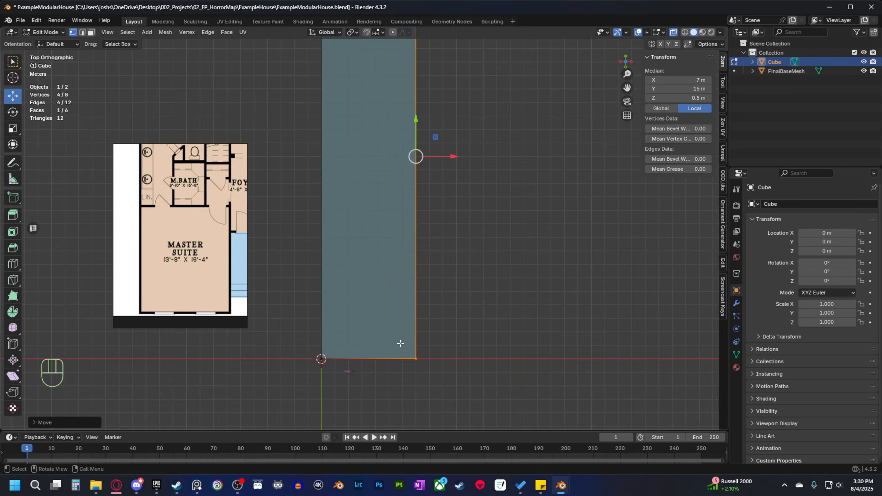
pyautogui.keyDown('shift'); pyautogui.moveTo(383, 322); pyautogui.dragTo(372, 367, button='middle'); pyautogui.keyUp('shift')
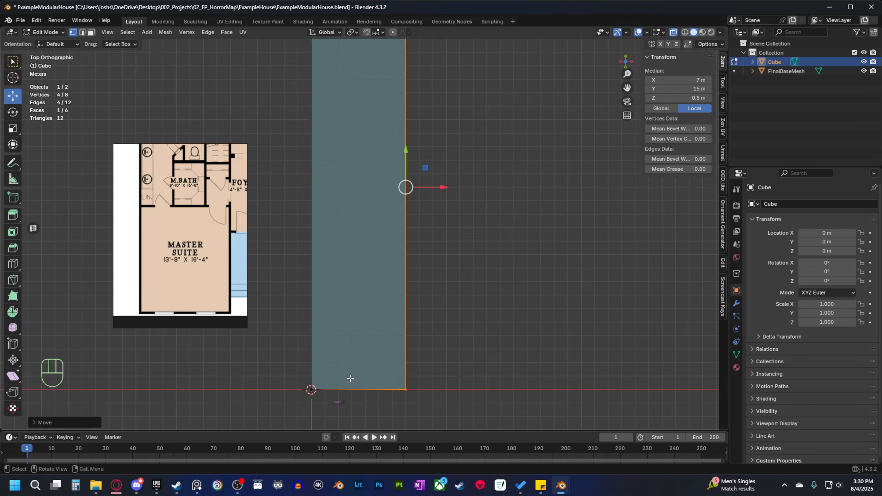
pyautogui.scroll(-1, 349, 376)
# Add a single centred loop cut running lengthwise along the block.
pyautogui.hotkey('ctrl', 'r')
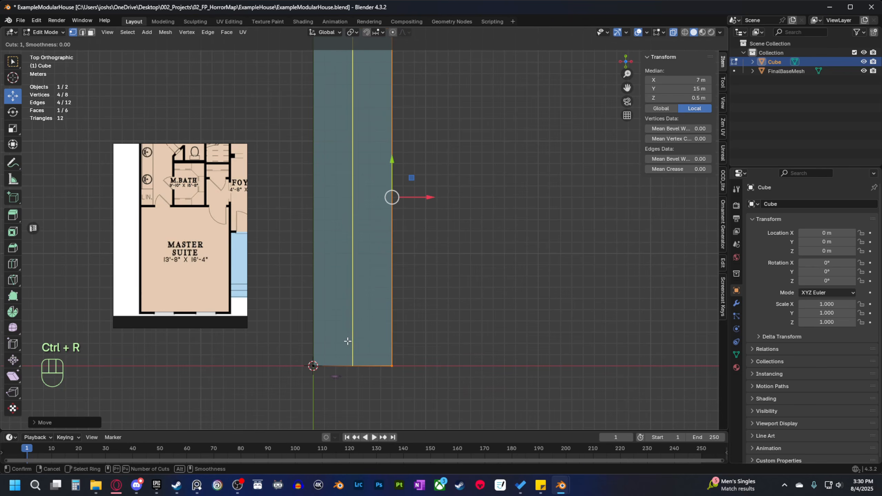
pyautogui.click(347, 341)
pyautogui.rightClick(348, 341)
pyautogui.keyDown('shift'); pyautogui.moveTo(407, 313); pyautogui.dragTo(419, 297, button='middle'); pyautogui.keyUp('shift')
pyautogui.keyDown('shift'); pyautogui.moveTo(398, 334); pyautogui.dragTo(409, 271, button='middle'); pyautogui.keyUp('shift')
pyautogui.scroll(3, 402, 286)
pyautogui.scroll(3, 452, 292)
pyautogui.keyDown('shift'); pyautogui.moveTo(455, 319); pyautogui.dragTo(425, 310, button='middle'); pyautogui.keyUp('shift')
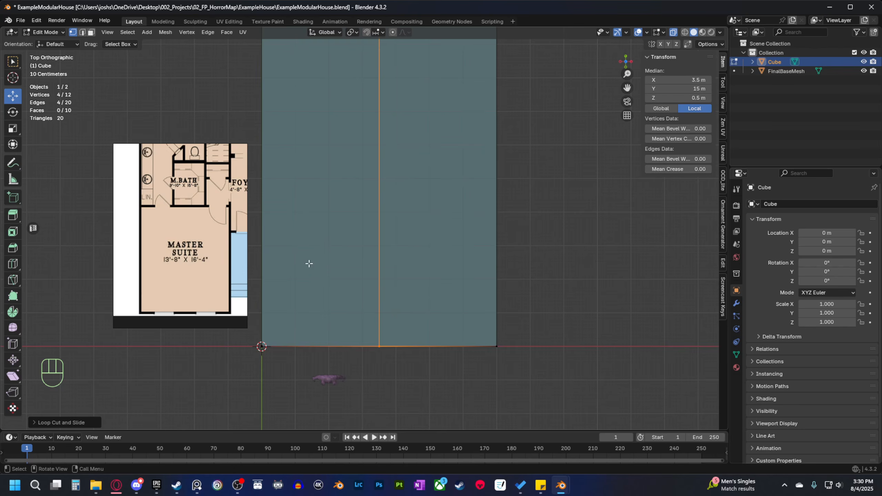
pyautogui.moveTo(415, 298)
pyautogui.keyDown('shift'); pyautogui.mouseDown(button='middle')
pyautogui.moveTo(433, 323)
pyautogui.moveTo(419, 309)
pyautogui.mouseUp(button='middle'); pyautogui.keyUp('shift')
pyautogui.scroll(-1, 429, 325)
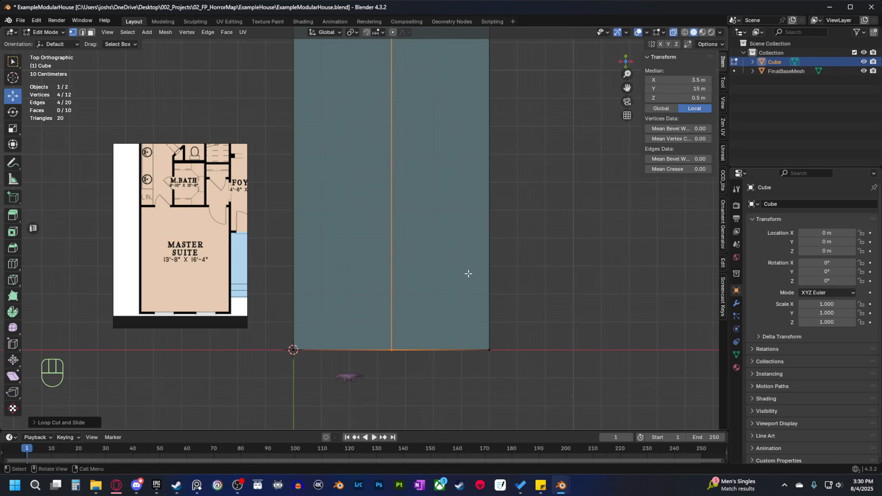
# Add a loop cut across the block and move it along Y with snapping to 3.5 m.
pyautogui.hotkey('ctrl', 'r')
pyautogui.rightClick(482, 91)
pyautogui.scroll(-3, 548, 167)
pyautogui.keyDown('shift'); pyautogui.moveTo(575, 192); pyautogui.dragTo(559, 235, button='middle'); pyautogui.keyUp('shift')
pyautogui.hotkey('ctrl', 'r')
pyautogui.click(409, 104)
pyautogui.click(410, 103)
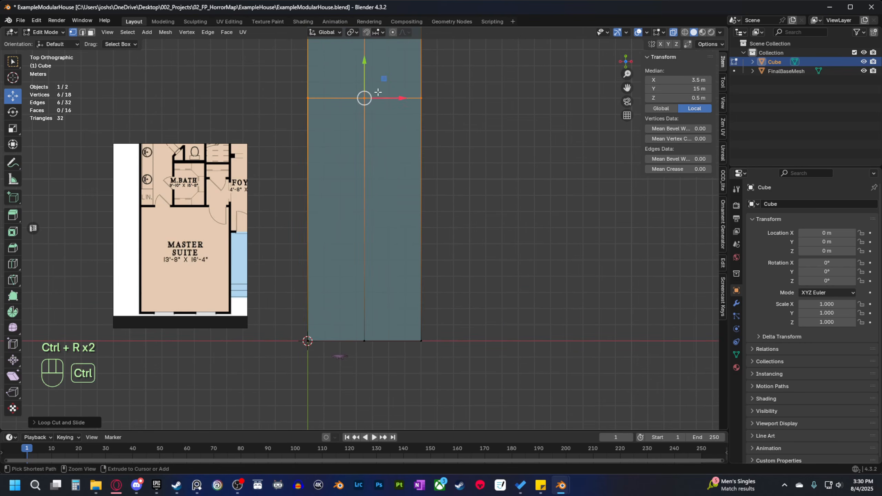
pyautogui.keyDown('ctrl'); pyautogui.moveTo(365, 63); pyautogui.dragTo(366, 256); pyautogui.keyUp('ctrl')
pyautogui.keyDown('shift'); pyautogui.moveTo(386, 286); pyautogui.dragTo(405, 254, button='middle'); pyautogui.keyUp('shift')
pyautogui.scroll(4, 413, 244)
pyautogui.keyDown('ctrl'); pyautogui.moveTo(394, 219); pyautogui.dragTo(402, 202); pyautogui.keyUp('ctrl')
pyautogui.scroll(-2, 413, 259)
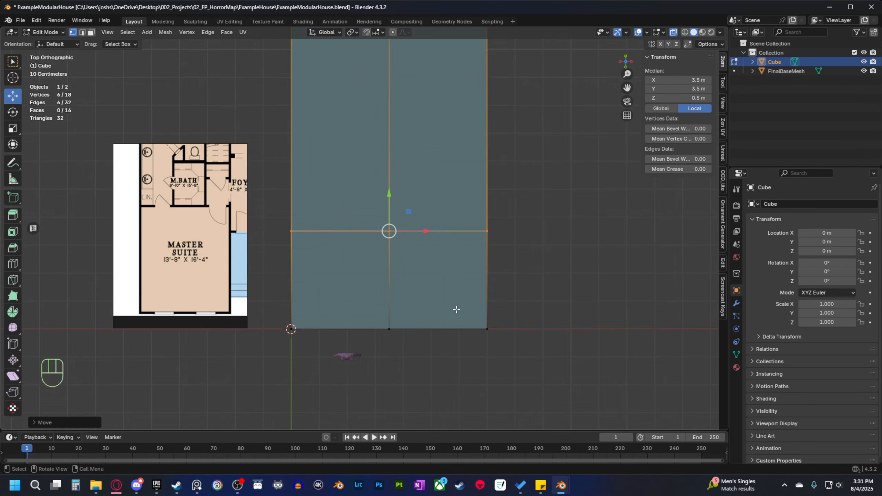
# Select the middle vertex of the block's near edge and check its position against the grid.
pyautogui.scroll(-2, 425, 295)
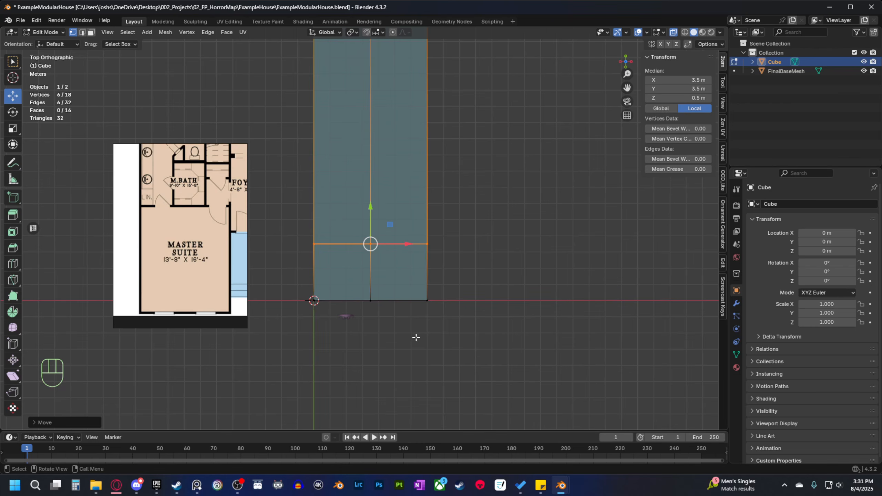
pyautogui.scroll(1, 415, 337)
pyautogui.moveTo(395, 338)
pyautogui.keyDown('shift'); pyautogui.mouseDown(button='middle')
pyautogui.moveTo(382, 335)
pyautogui.moveTo(402, 334)
pyautogui.mouseUp(button='middle'); pyautogui.keyUp('shift')
pyautogui.scroll(1, 382, 335)
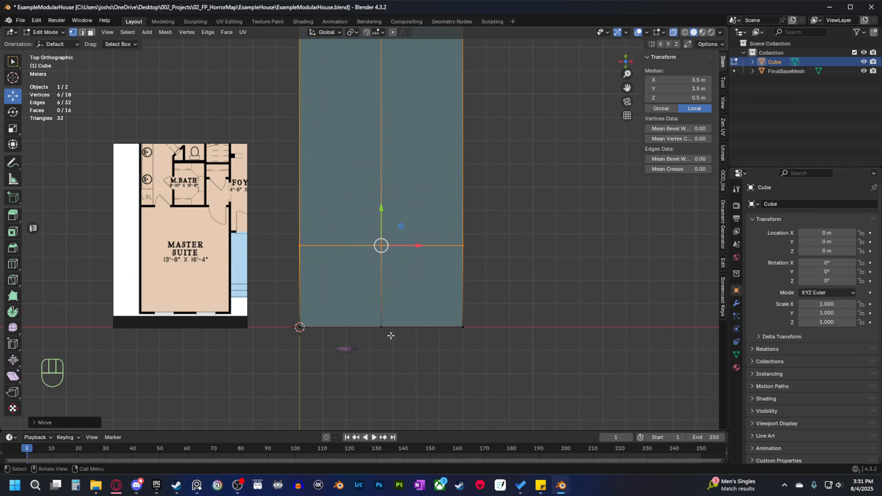
pyautogui.click(381, 297)
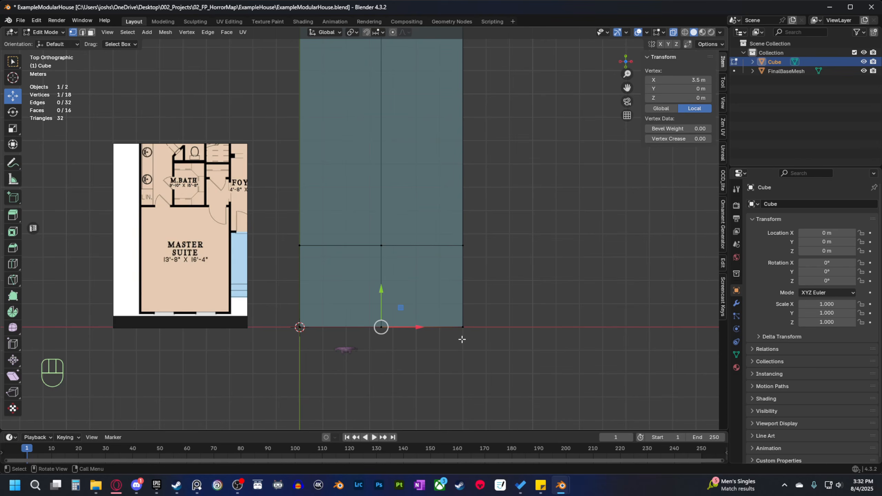
pyautogui.keyDown('shift'); pyautogui.moveTo(420, 354); pyautogui.dragTo(378, 359, button='middle'); pyautogui.keyUp('shift')
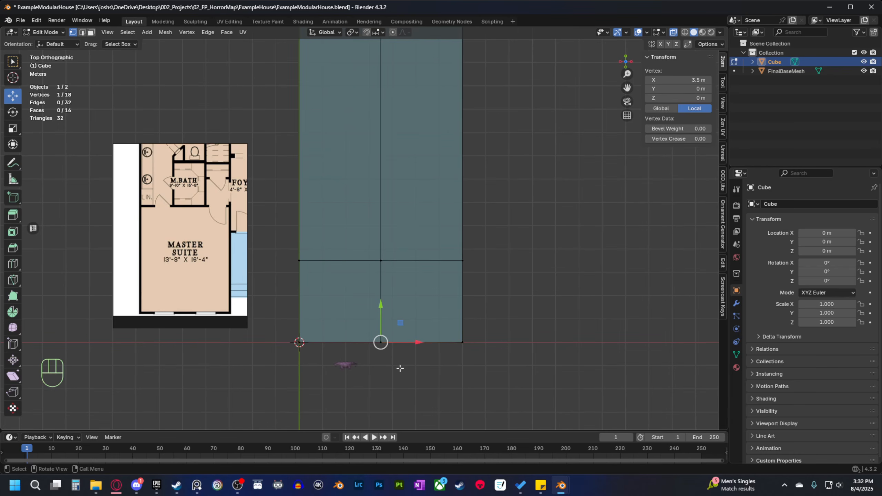
pyautogui.keyDown('shift'); pyautogui.moveTo(398, 365); pyautogui.dragTo(409, 362, button='middle'); pyautogui.keyUp('shift')
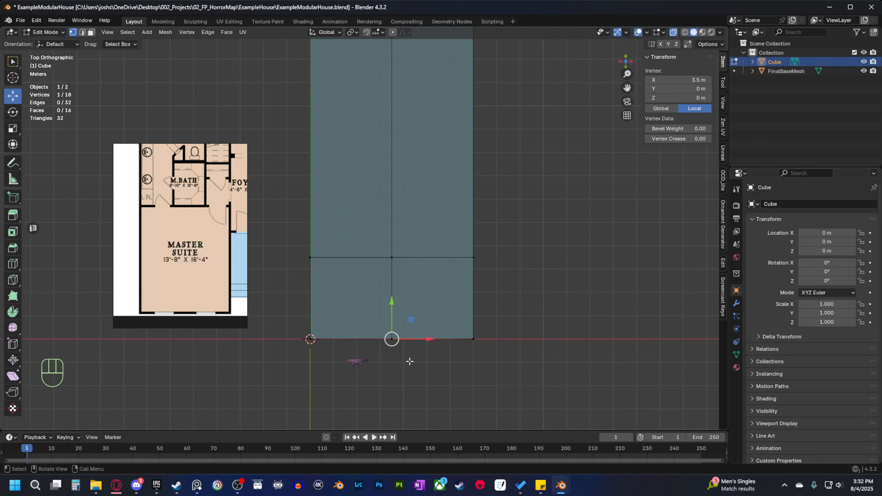
# In edge selection, select both the lengthwise and crosswise edge loops and dissolve their edges.
pyautogui.press('2')
pyautogui.click(392, 293)
pyautogui.keyDown('alt'); pyautogui.keyDown('shift'); pyautogui.click(389, 293); pyautogui.keyUp('shift'); pyautogui.keyUp('alt')
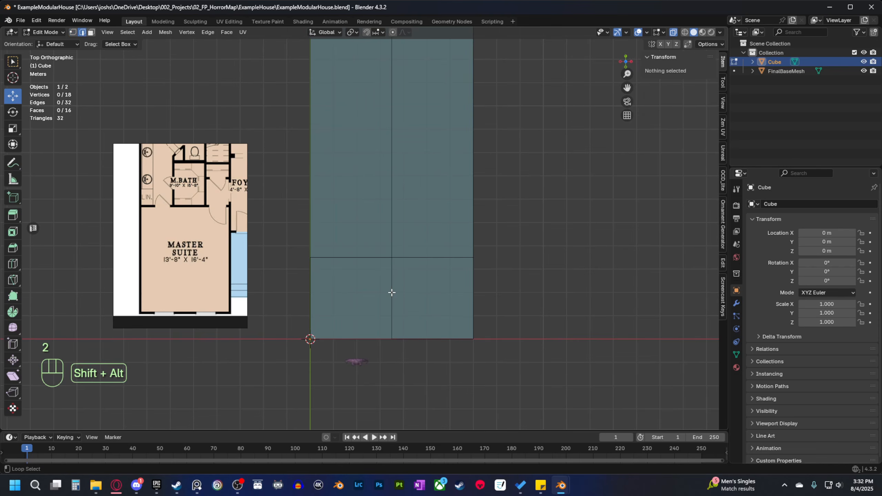
pyautogui.keyDown('alt'); pyautogui.keyDown('shift'); pyautogui.click(387, 292); pyautogui.keyUp('shift'); pyautogui.keyUp('alt')
pyautogui.keyDown('alt'); pyautogui.keyDown('shift'); pyautogui.click(425, 258); pyautogui.keyUp('shift'); pyautogui.keyUp('alt')
pyautogui.scroll(-3, 443, 305)
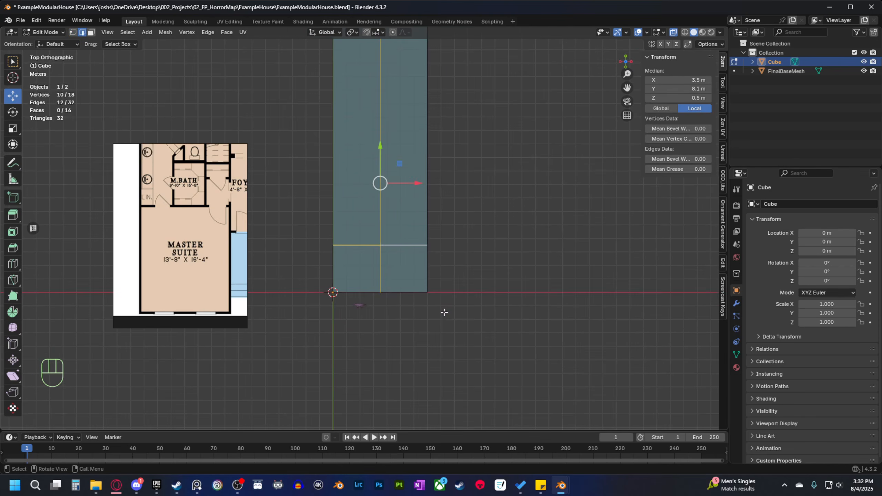
pyautogui.scroll(2, 441, 303)
pyautogui.moveTo(438, 304)
pyautogui.keyDown('shift'); pyautogui.mouseDown(button='middle')
pyautogui.moveTo(419, 307)
pyautogui.moveTo(441, 325)
pyautogui.moveTo(426, 305)
pyautogui.mouseUp(button='middle'); pyautogui.keyUp('shift')
pyautogui.scroll(1, 440, 325)
pyautogui.press('x')
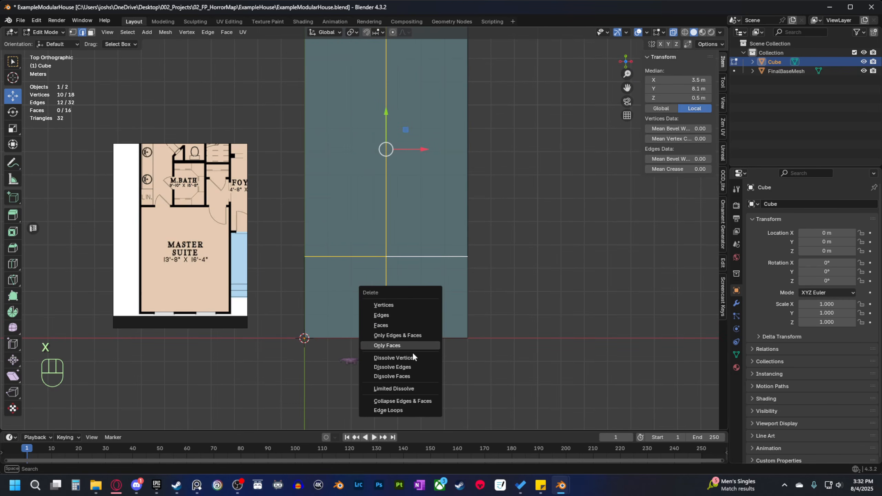
pyautogui.click(413, 365)
# Box-select the block's far-X side edges and move them along X with snapping to 6 m.
pyautogui.keyDown('shift'); pyautogui.moveTo(427, 363); pyautogui.dragTo(407, 369, button='middle'); pyautogui.keyUp('shift')
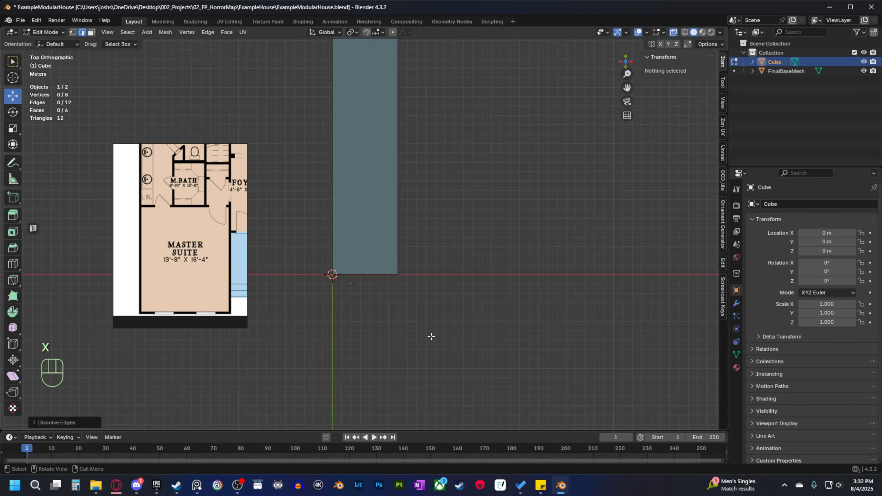
pyautogui.scroll(-2, 454, 271)
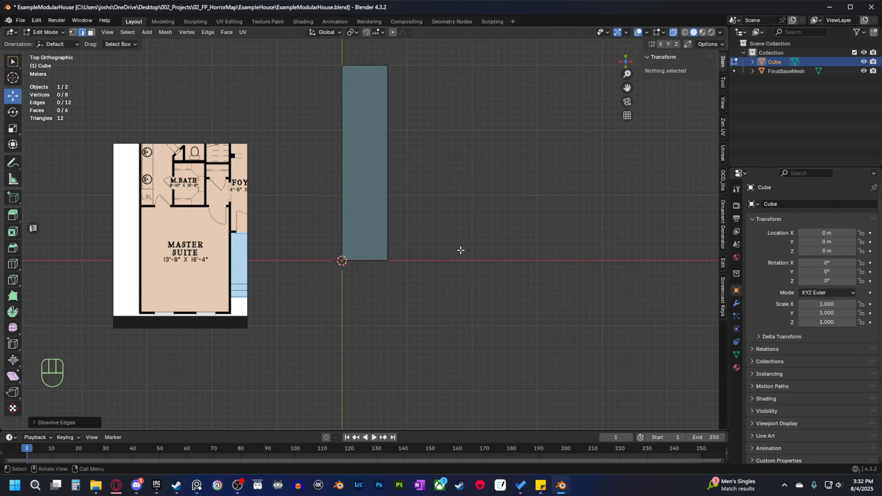
pyautogui.keyDown('shift'); pyautogui.scroll(3, 460, 250); pyautogui.keyUp('shift')
pyautogui.moveTo(422, 114); pyautogui.dragTo(378, 339)
pyautogui.scroll(4, 420, 240)
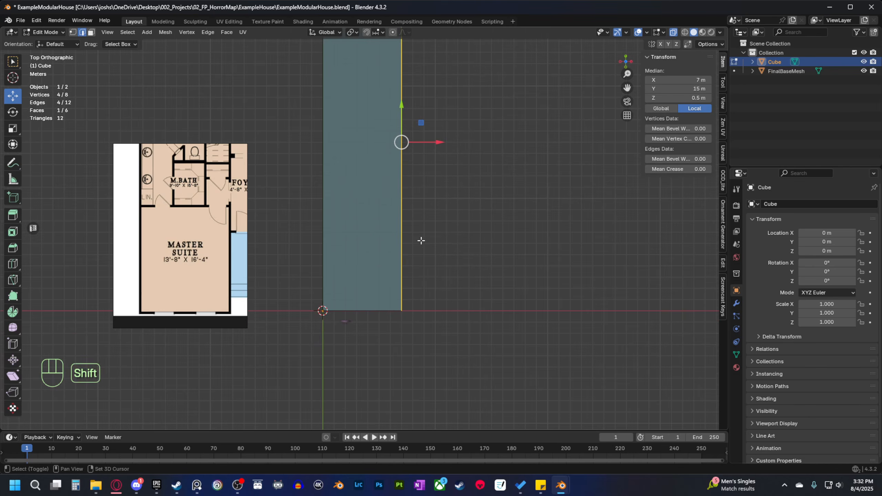
pyautogui.keyDown('ctrl'); pyautogui.moveTo(445, 126); pyautogui.dragTo(431, 127); pyautogui.keyUp('ctrl')
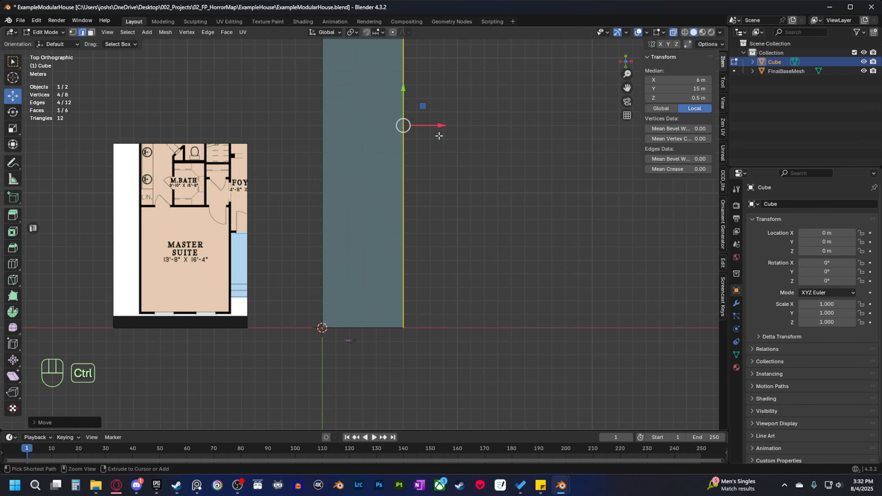
# Add one centred lengthwise loop cut to the block at X 3 m.
pyautogui.scroll(2, 429, 265)
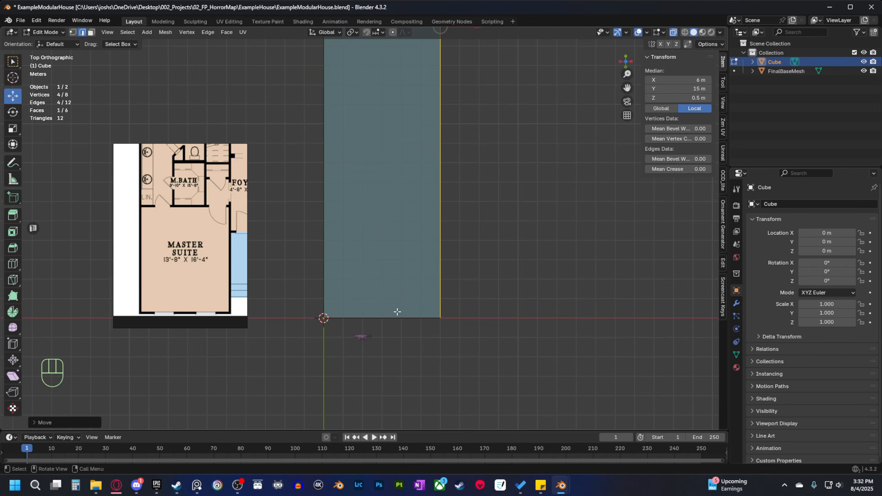
pyautogui.keyDown('shift'); pyautogui.moveTo(378, 308); pyautogui.dragTo(433, 321, button='middle'); pyautogui.keyUp('shift')
pyautogui.hotkey('ctrl', 'r')
pyautogui.click(377, 330)
pyautogui.rightClick(376, 330)
pyautogui.scroll(1, 413, 319)
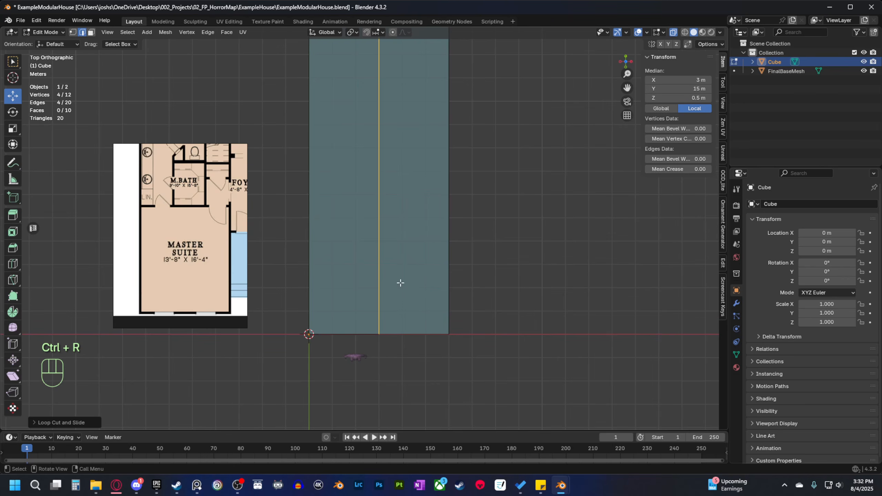
# Add 10 evenly spaced loop cuts across the block's length without sliding them.
pyautogui.scroll(-3, 427, 298)
pyautogui.hotkey('ctrl', 'r')
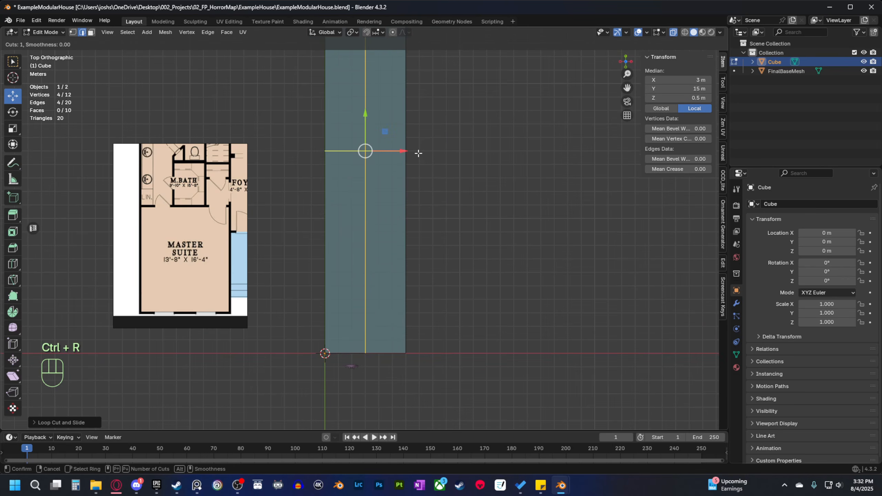
pyautogui.scroll(9, 417, 153)
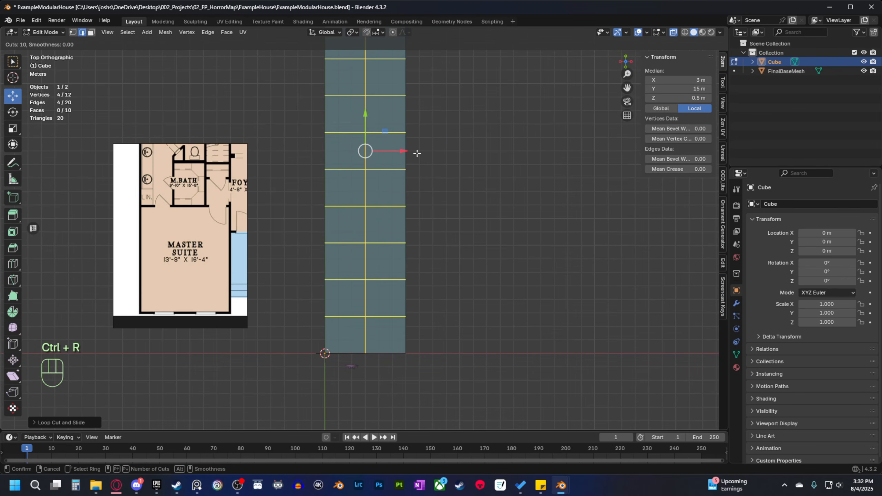
pyautogui.click(416, 154)
pyautogui.rightClick(415, 152)
pyautogui.scroll(-2, 426, 243)
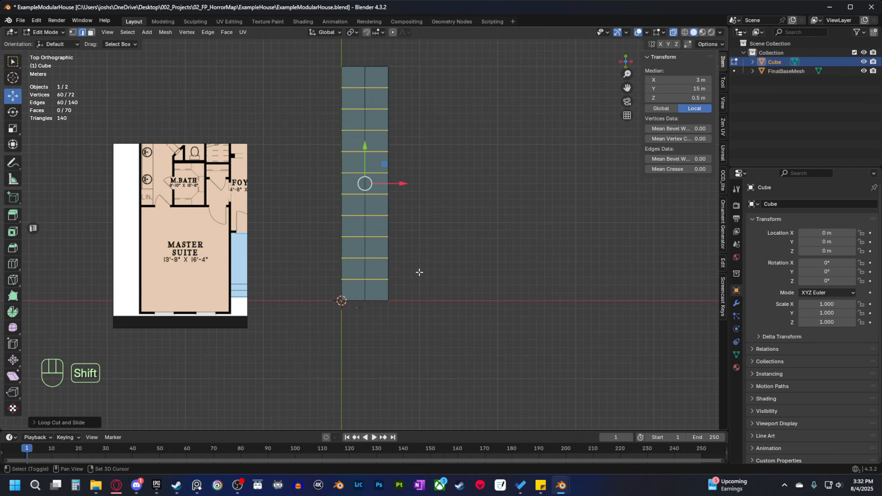
# Expand the loop cut settings and examine the crosswise segments in perspective and Top views.
pyautogui.keyDown('shift'); pyautogui.scroll(-2, 417, 278); pyautogui.keyUp('shift')
pyautogui.click(35, 422)
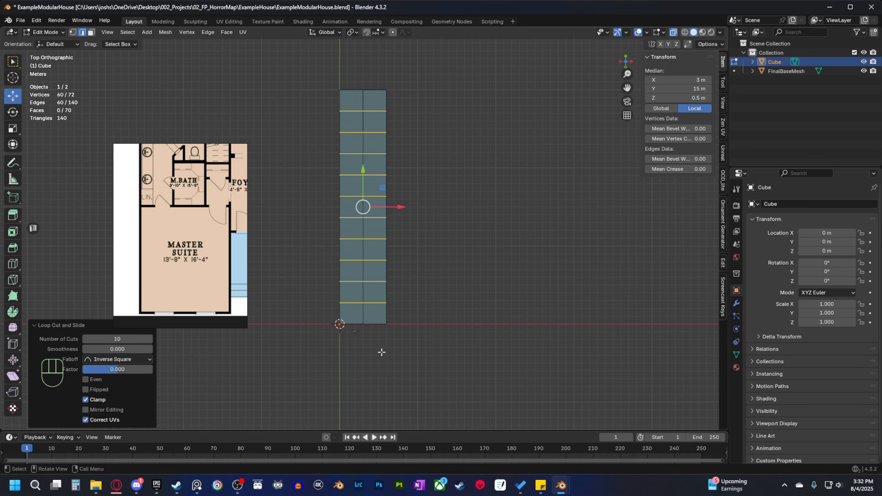
pyautogui.scroll(6, 381, 352)
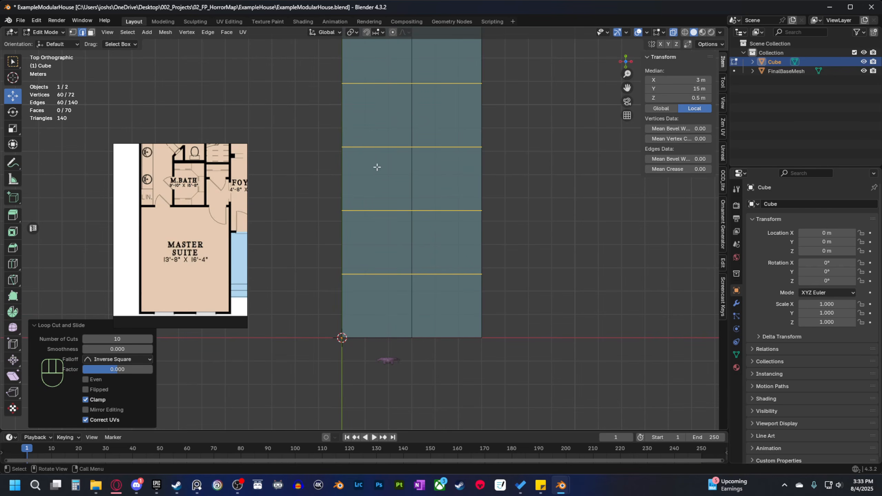
pyautogui.scroll(-3, 382, 209)
pyautogui.keyDown('shift'); pyautogui.scroll(2, 426, 305); pyautogui.keyUp('shift')
pyautogui.moveTo(385, 332); pyautogui.dragTo(428, 238, button='middle')
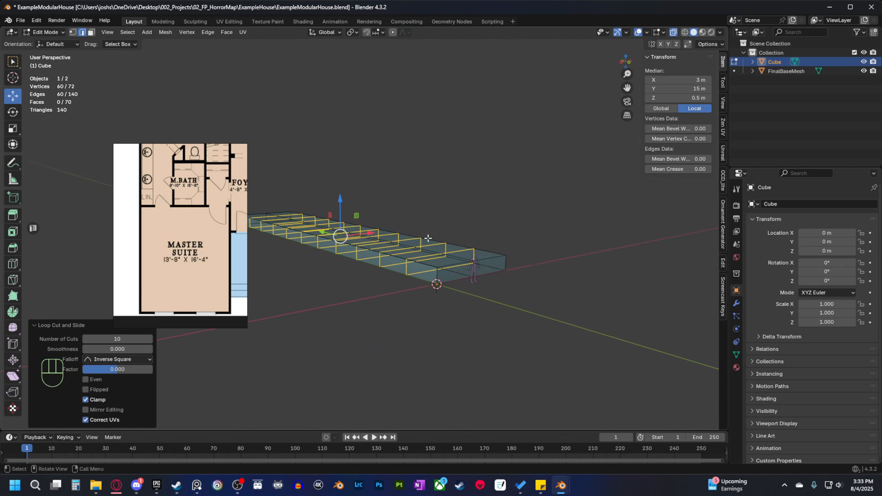
pyautogui.moveTo(449, 271); pyautogui.dragTo(479, 290, button='middle')
pyautogui.press('`')
pyautogui.click(478, 236)
pyautogui.scroll(-1, 502, 265)
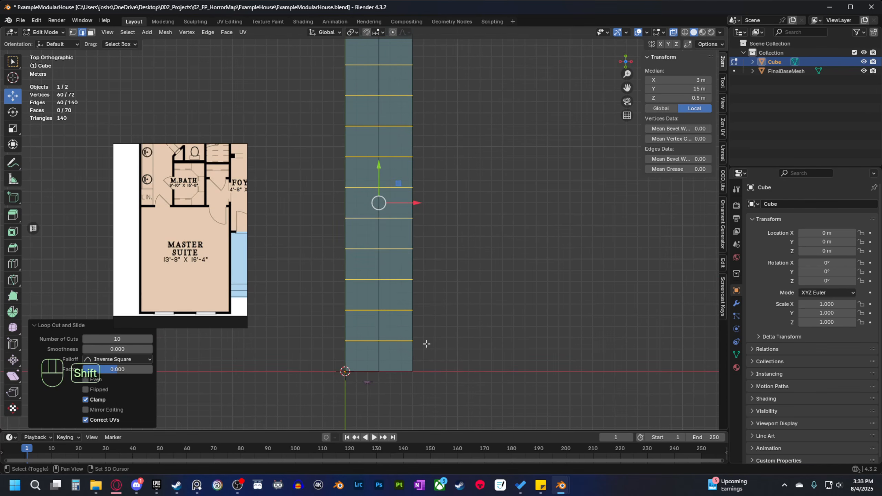
# Dissolve the ten crosswise edge loops, keeping the lengthwise centre cut.
pyautogui.keyDown('shift'); pyautogui.moveTo(422, 344); pyautogui.dragTo(402, 342, button='middle'); pyautogui.keyUp('shift')
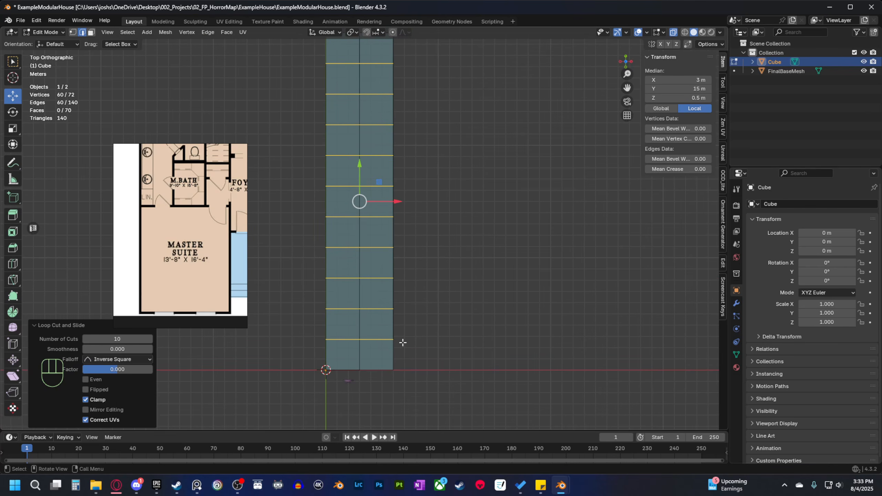
pyautogui.press('x')
pyautogui.click(489, 354)
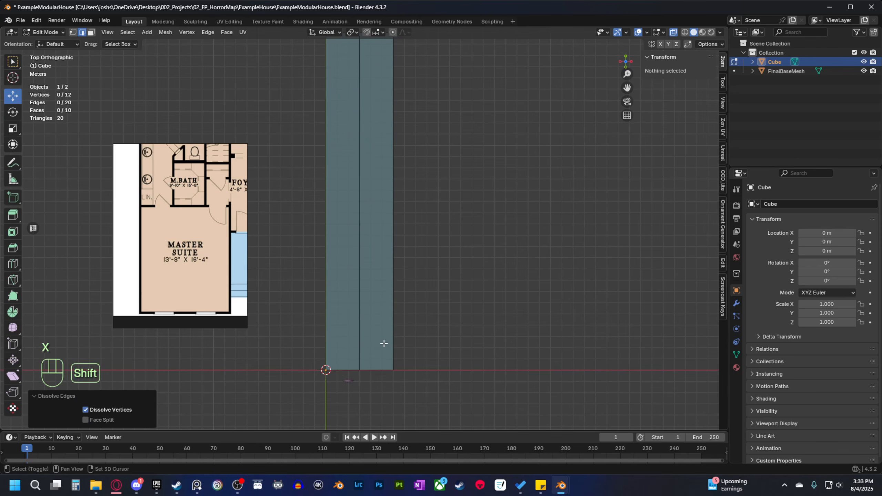
# Examine the floor plan reference around the master suite's front wall and the covered porch.
pyautogui.keyDown('shift'); pyautogui.moveTo(384, 343); pyautogui.dragTo(371, 342, button='middle'); pyautogui.keyUp('shift')
pyautogui.scroll(-1, 220, 276)
pyautogui.moveTo(243, 272); pyautogui.dragTo(192, 271, button='middle')
pyautogui.scroll(-1, 193, 270)
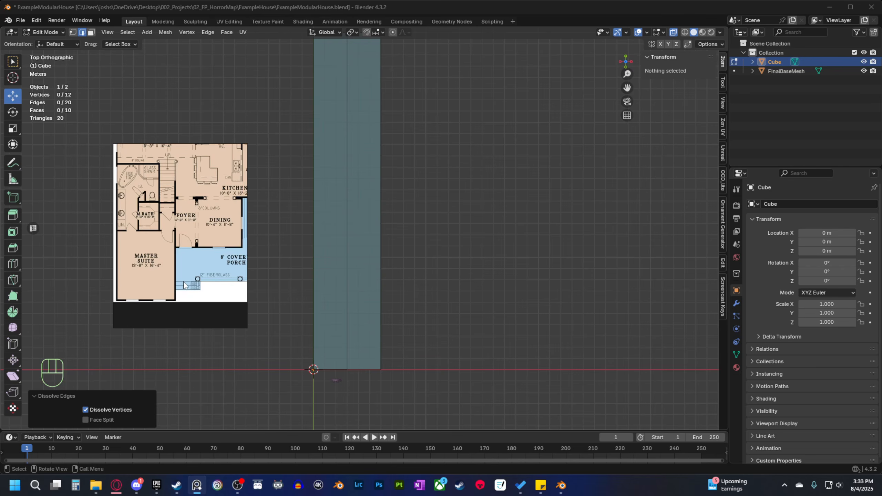
pyautogui.scroll(2, 176, 283)
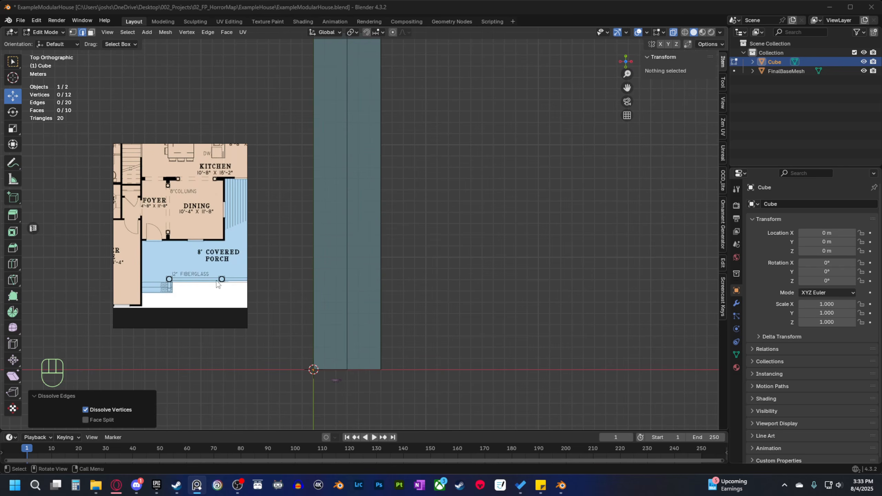
pyautogui.moveTo(137, 281); pyautogui.dragTo(189, 263, button='middle')
pyautogui.scroll(2, 184, 285)
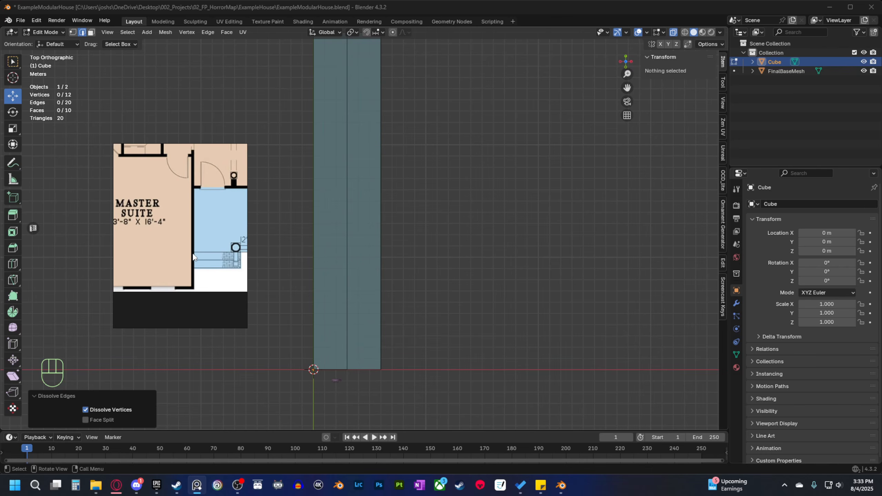
pyautogui.keyDown('shift'); pyautogui.moveTo(288, 307); pyautogui.dragTo(271, 307, button='middle'); pyautogui.keyUp('shift')
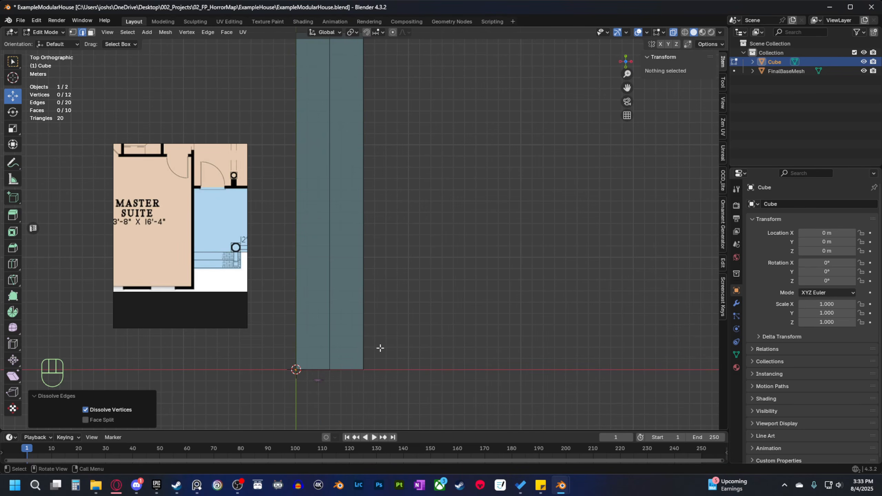
# Add one crosswise loop cut to the block and move it along Y to 2 m.
pyautogui.scroll(-1, 369, 349)
pyautogui.hotkey('ctrl', 'r')
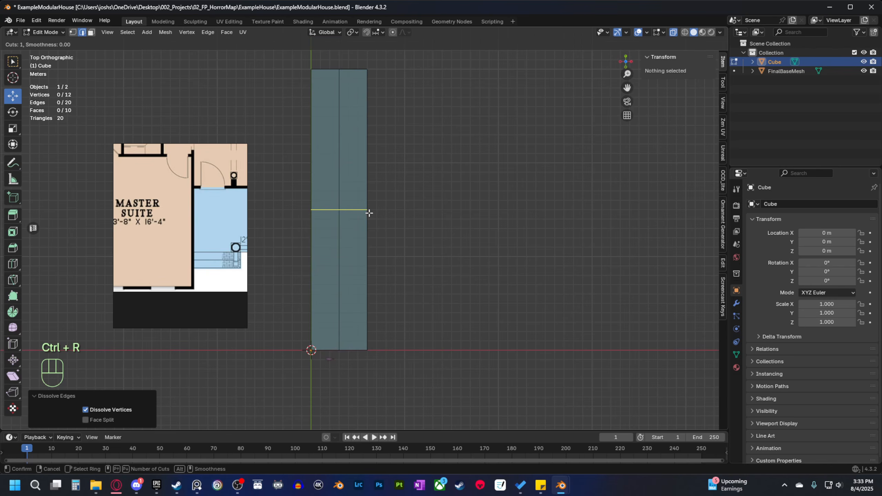
pyautogui.click(367, 212)
pyautogui.rightClick(369, 212)
pyautogui.keyDown('shift'); pyautogui.moveTo(417, 262); pyautogui.dragTo(411, 232, button='middle'); pyautogui.keyUp('shift')
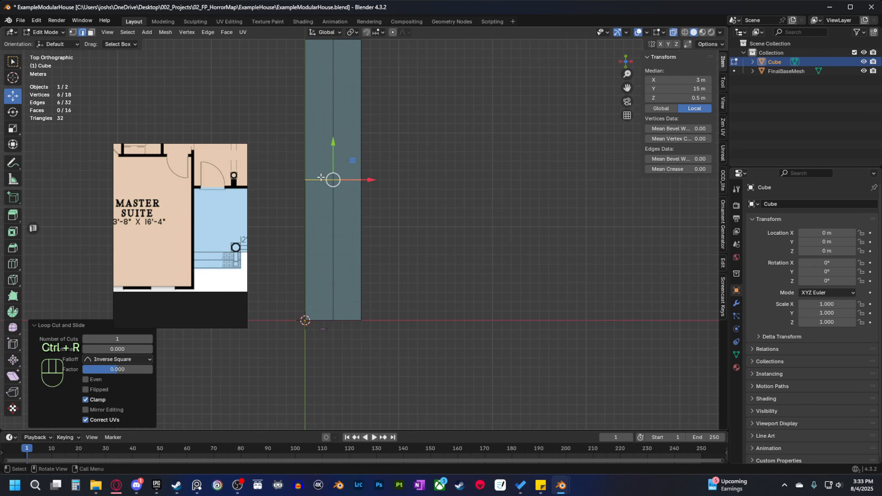
pyautogui.keyDown('ctrl'); pyautogui.moveTo(331, 147); pyautogui.dragTo(333, 268); pyautogui.keyUp('ctrl')
pyautogui.scroll(8, 420, 256)
pyautogui.keyDown('shift'); pyautogui.moveTo(453, 301); pyautogui.dragTo(394, 301, button='middle'); pyautogui.keyUp('shift')
pyautogui.press('`')
pyautogui.click(391, 257)
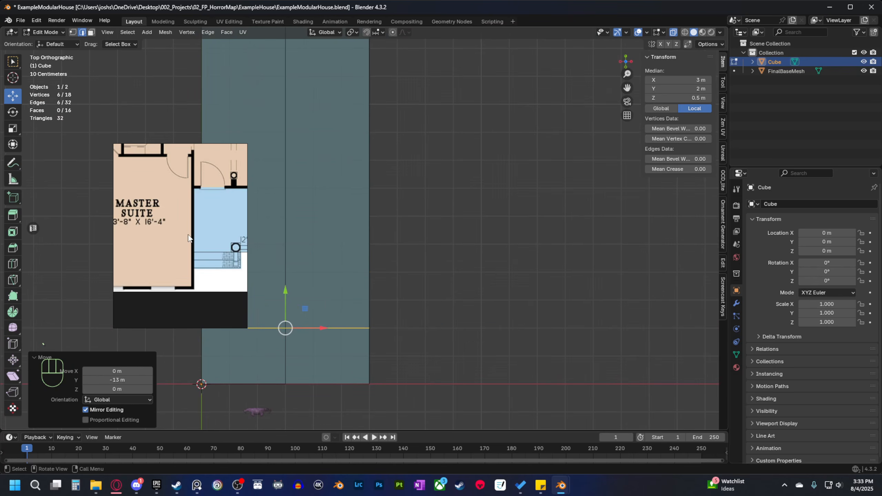
# Add a second crosswise loop cut beyond the 2 m cut, sliding it to a factor of 0.8.
pyautogui.scroll(-2, 188, 238)
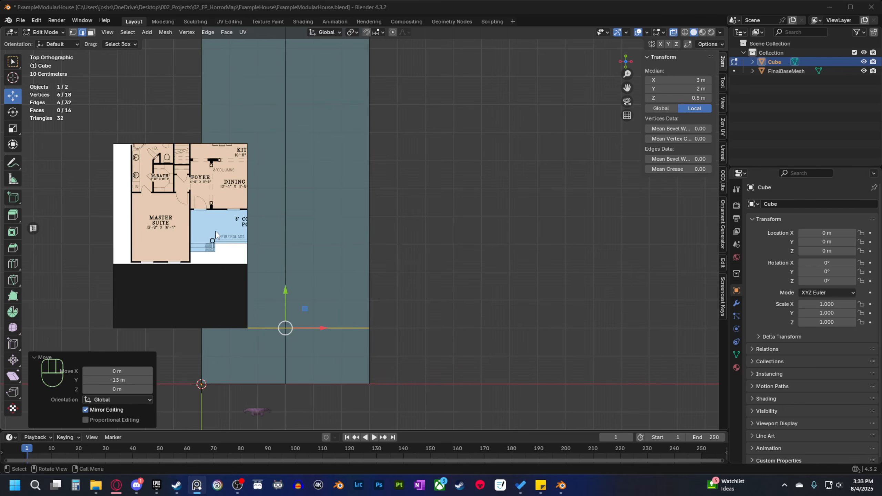
pyautogui.keyDown('shift'); pyautogui.moveTo(422, 290); pyautogui.dragTo(456, 309, button='middle'); pyautogui.keyUp('shift')
pyautogui.scroll(-2, 453, 308)
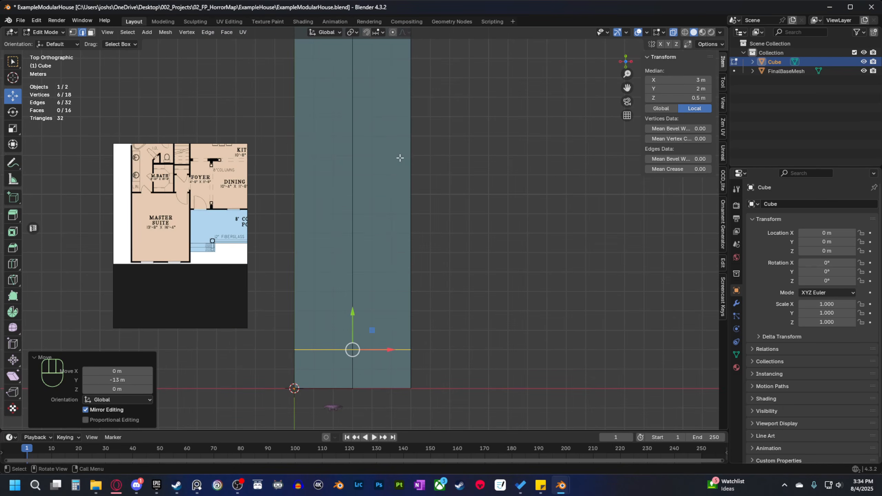
pyautogui.hotkey('ctrl', 'r')
pyautogui.click(404, 146)
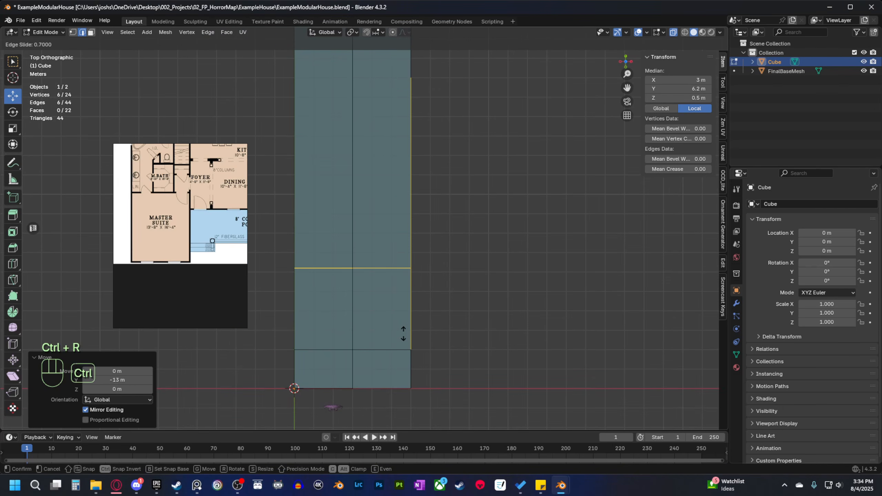
pyautogui.click(399, 347)
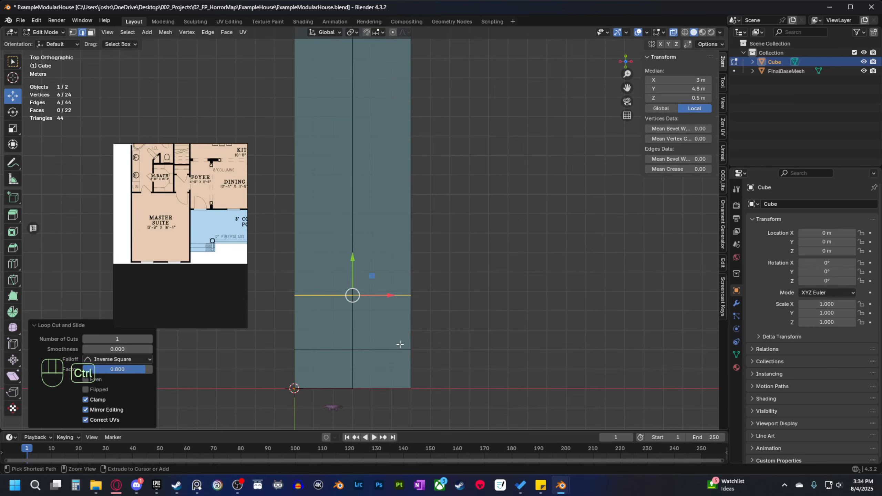
# Move the second crosswise loop 0.2 m along Y so it sits at Y 5 m.
pyautogui.press('KP_Decimal')
pyautogui.keyDown('shift'); pyautogui.moveTo(479, 293); pyautogui.dragTo(388, 305, button='middle'); pyautogui.keyUp('shift')
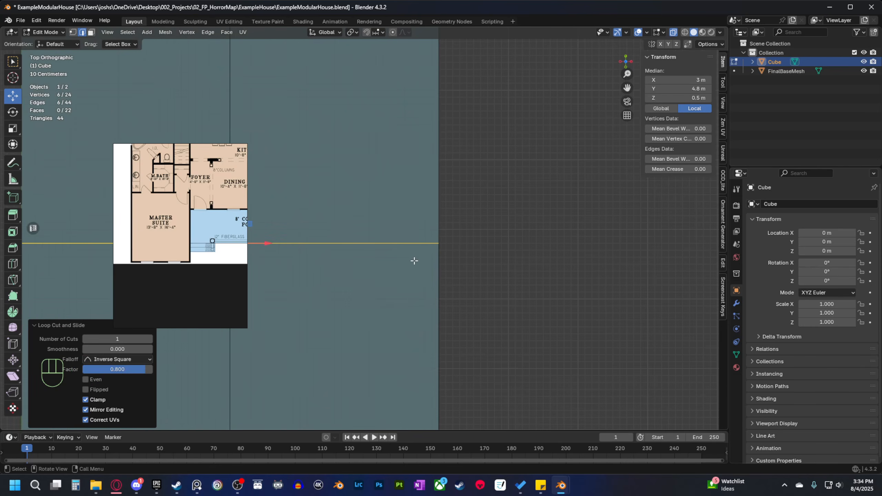
pyautogui.press('g')
pyautogui.press('y')
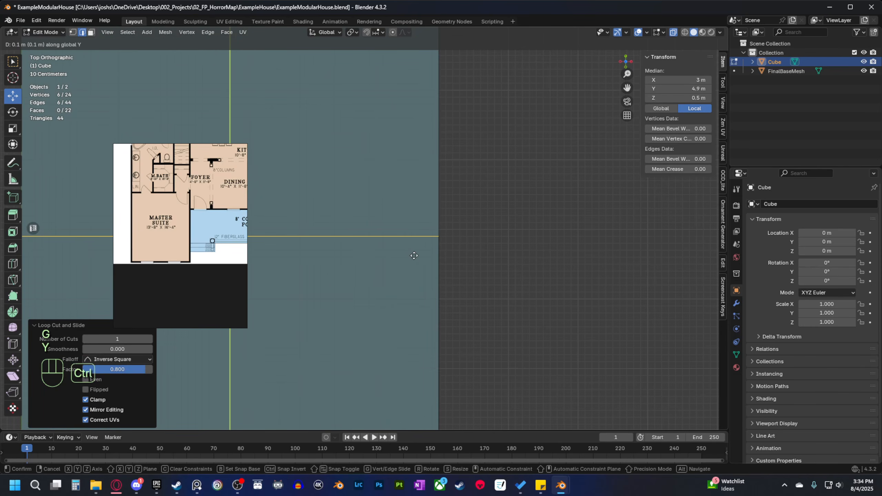
pyautogui.click(416, 248)
pyautogui.keyDown('shift'); pyautogui.moveTo(437, 290); pyautogui.dragTo(451, 297, button='middle'); pyautogui.keyUp('shift')
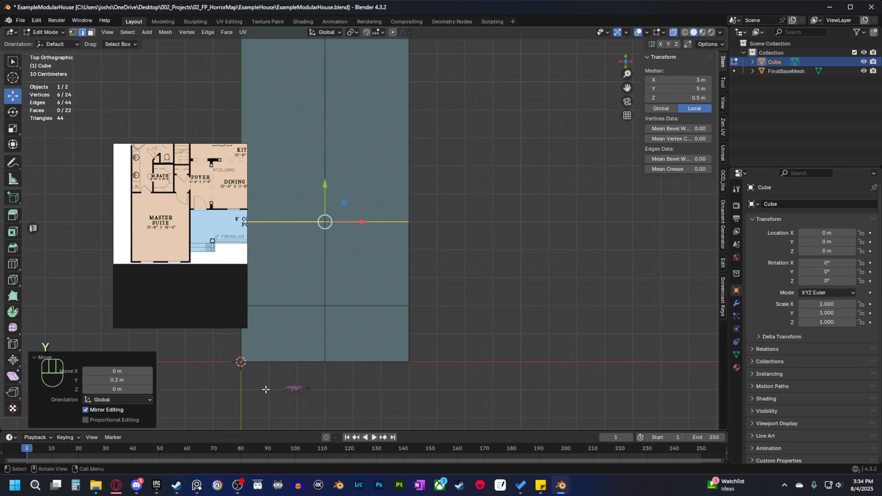
pyautogui.keyDown('shift'); pyautogui.moveTo(406, 326); pyautogui.dragTo(432, 319, button='middle'); pyautogui.keyUp('shift')
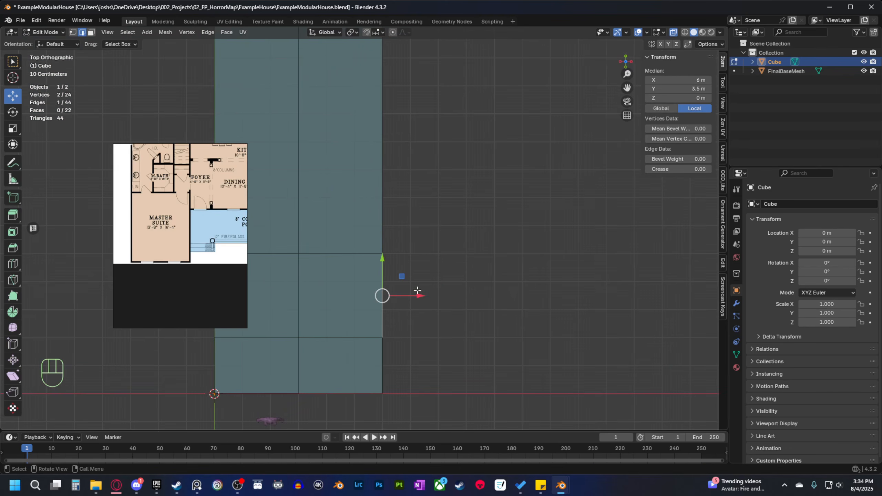
pyautogui.keyDown('shift'); pyautogui.moveTo(434, 305); pyautogui.dragTo(409, 309, button='middle'); pyautogui.keyUp('shift')
pyautogui.press('e')
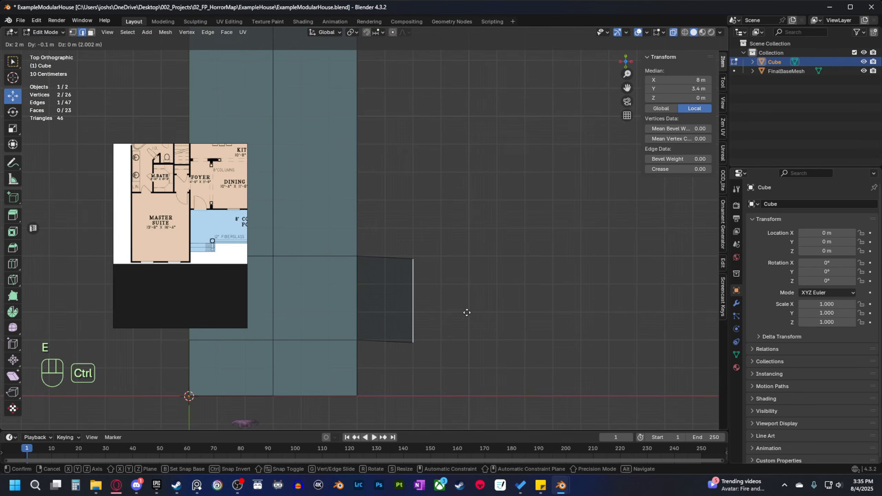
pyautogui.rightClick(467, 311)
pyautogui.moveTo(467, 312); pyautogui.dragTo(439, 283, button='middle')
pyautogui.hotkey('ctrl', 'z')
pyautogui.hotkey('ctrl', 'z')
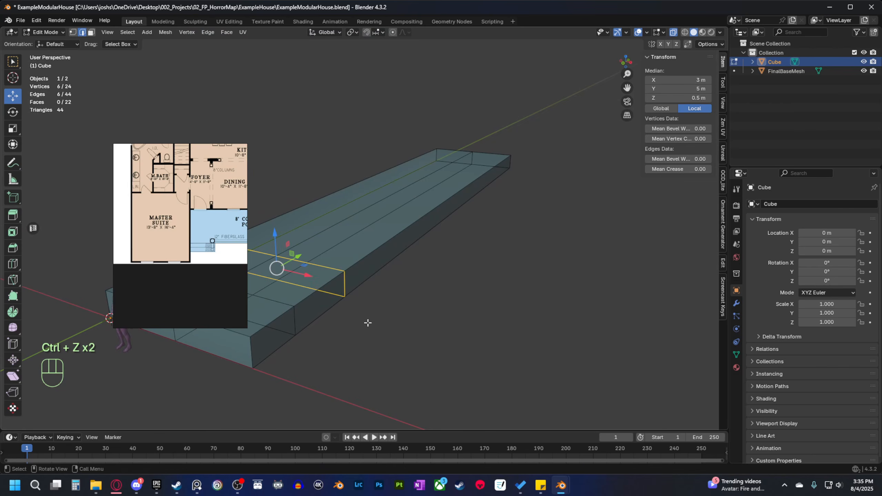
# Extrude the block's side face between the two crosswise cuts 3 m outward along X for the porch.
pyautogui.press('3')
pyautogui.click(323, 303)
pyautogui.press('`')
pyautogui.click(345, 268)
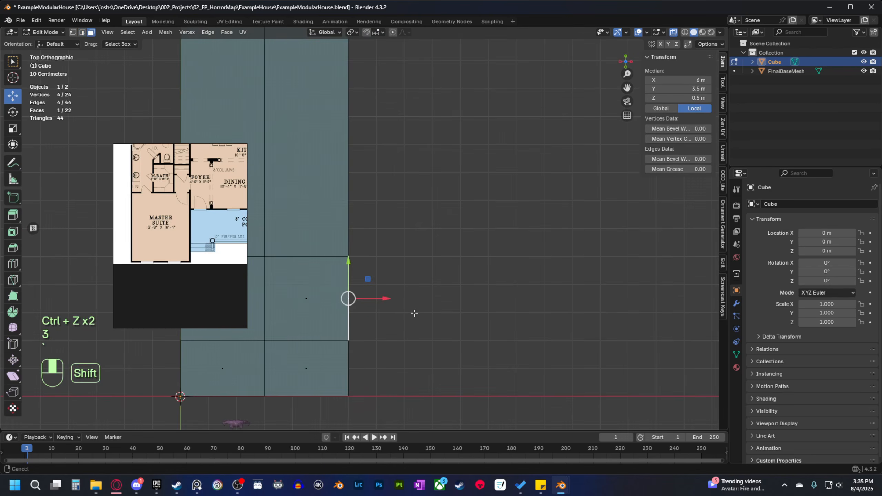
pyautogui.press('e')
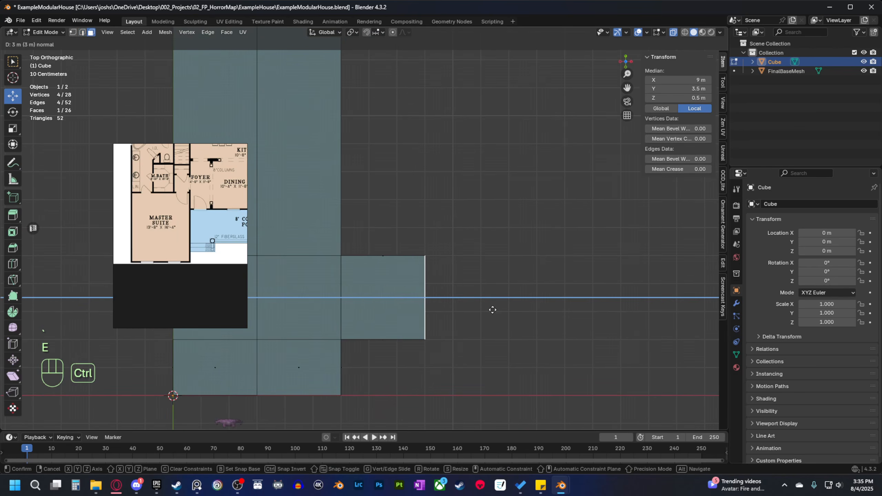
pyautogui.keyDown('ctrl'); pyautogui.click(492, 309); pyautogui.keyUp('ctrl')
# Extend the porch strip with two more 3 m extrusions along X, ending at X 15 m.
pyautogui.scroll(-2, 491, 309)
pyautogui.keyDown('shift'); pyautogui.moveTo(477, 314); pyautogui.dragTo(461, 315, button='middle'); pyautogui.keyUp('shift')
pyautogui.scroll(-2, 229, 240)
pyautogui.moveTo(236, 238); pyautogui.dragTo(197, 240, button='middle')
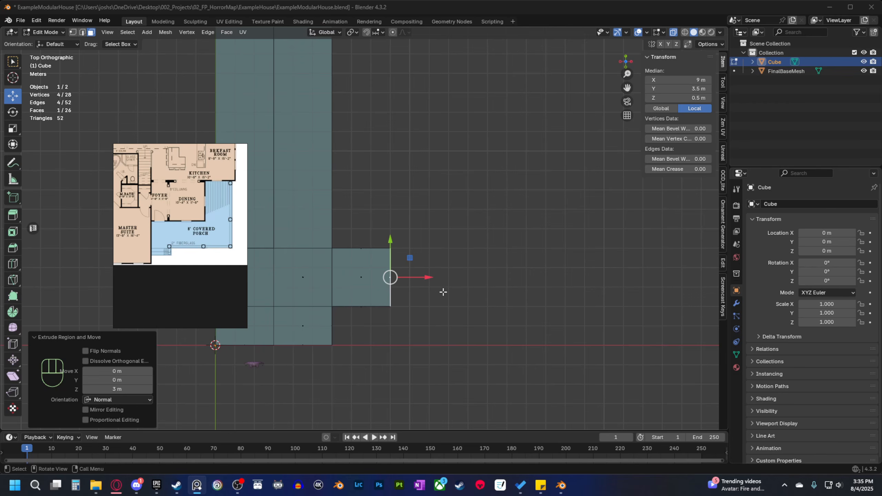
pyautogui.press('e')
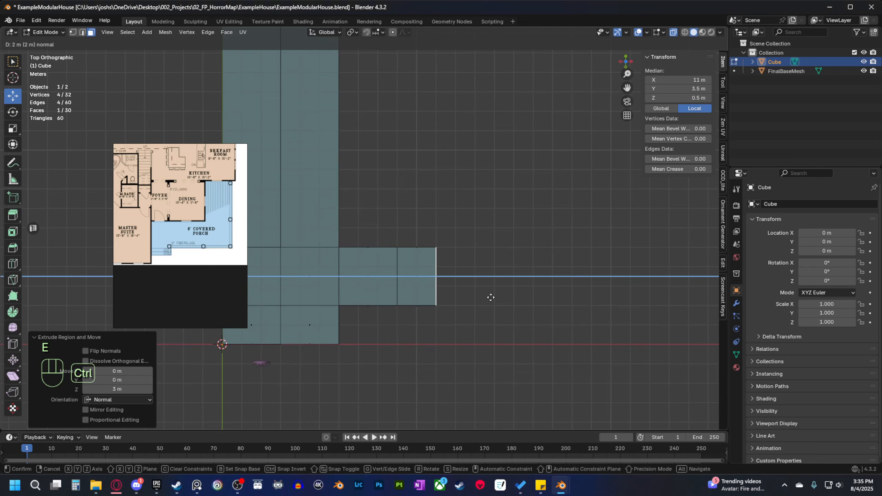
pyautogui.click(503, 297)
pyautogui.press('e')
pyautogui.click(552, 291)
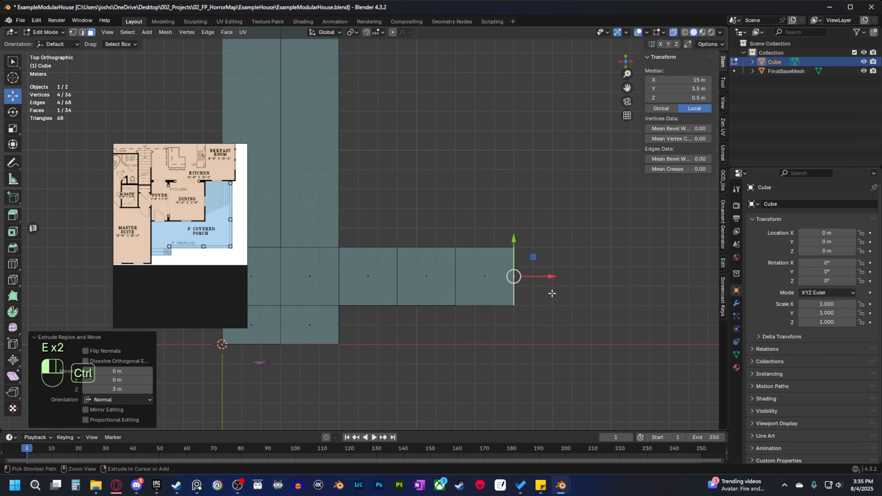
# Extrude the rear face of the porch's end segment twice by 3 m along Y, ending at Y 11 m.
pyautogui.keyDown('shift'); pyautogui.moveTo(551, 291); pyautogui.dragTo(527, 330, button='middle'); pyautogui.keyUp('shift')
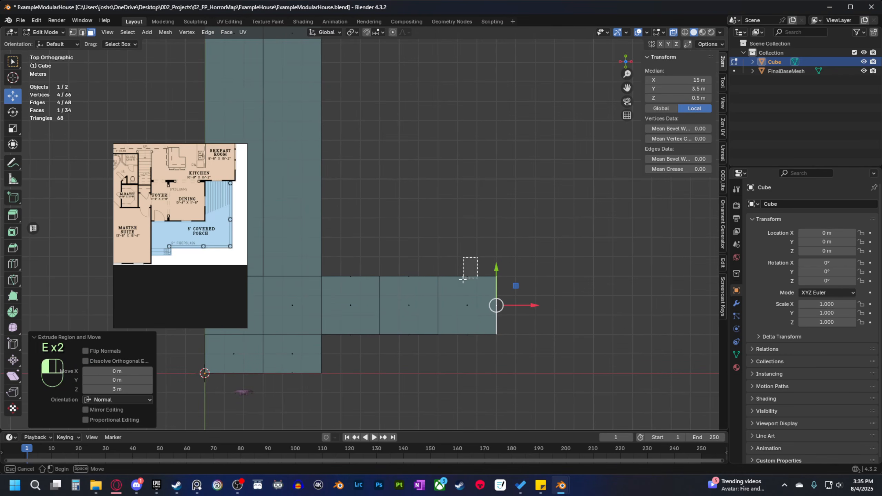
pyautogui.click(467, 277)
pyautogui.press('e')
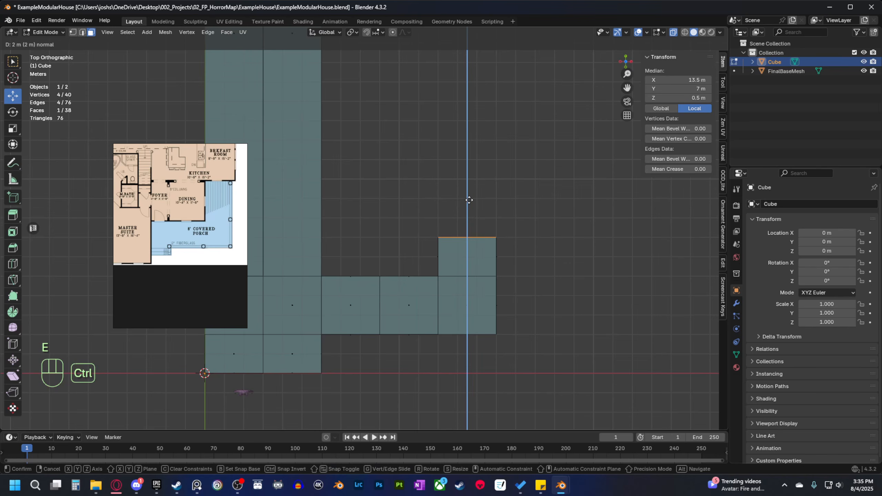
pyautogui.click(471, 191)
pyautogui.keyDown('shift'); pyautogui.moveTo(506, 229); pyautogui.dragTo(499, 257, button='middle'); pyautogui.keyUp('shift')
pyautogui.press('e')
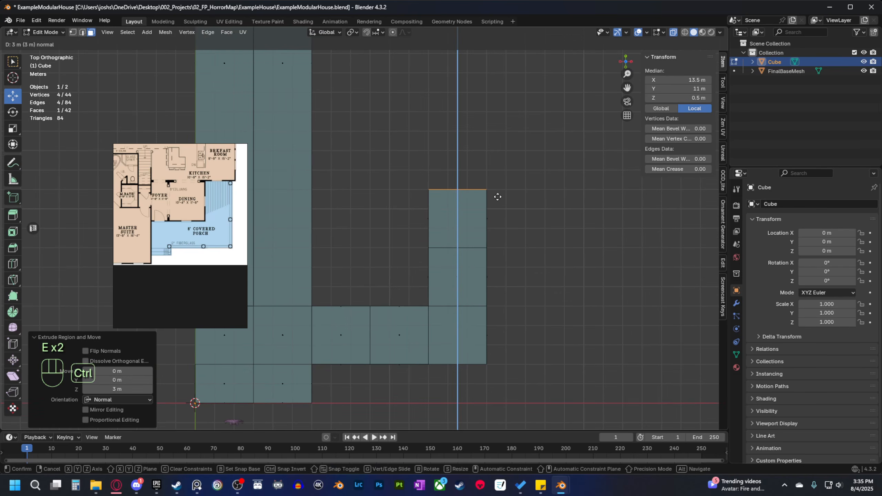
pyautogui.keyDown('ctrl'); pyautogui.click(498, 197); pyautogui.keyUp('ctrl')
# Return the footprint block to Object Mode and turn off the X-ray display.
pyautogui.scroll(-2, 497, 227)
pyautogui.keyDown('shift'); pyautogui.moveTo(451, 281); pyautogui.dragTo(484, 279, button='middle'); pyautogui.keyUp('shift')
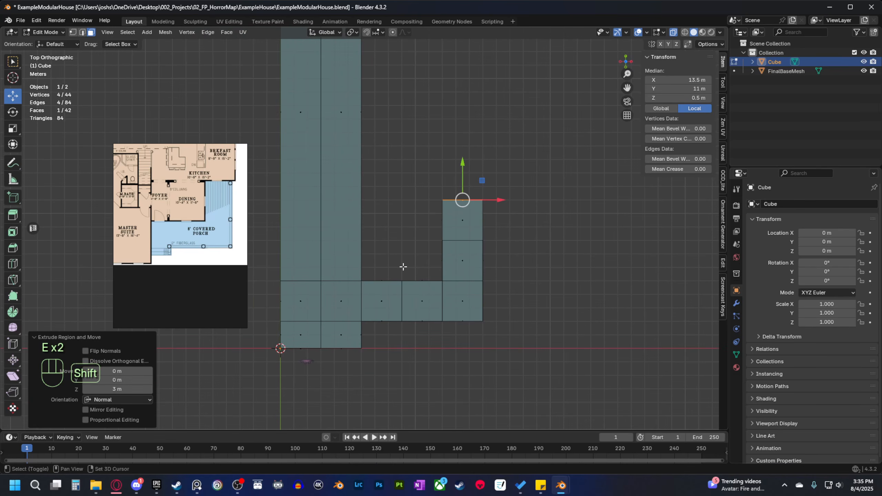
pyautogui.keyDown('shift'); pyautogui.moveTo(367, 245); pyautogui.dragTo(395, 246, button='middle'); pyautogui.keyUp('shift')
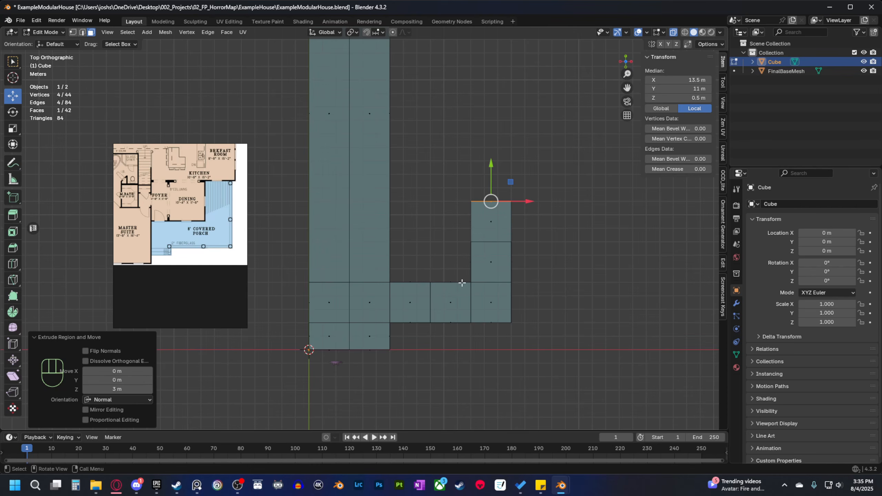
pyautogui.keyDown('shift'); pyautogui.moveTo(368, 300); pyautogui.dragTo(353, 301, button='middle'); pyautogui.keyUp('shift')
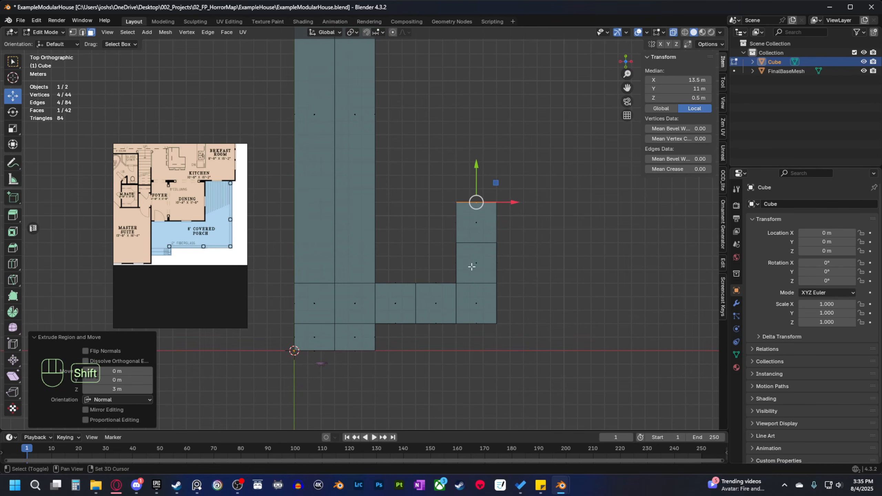
pyautogui.keyDown('shift'); pyautogui.moveTo(400, 240); pyautogui.dragTo(413, 274, button='middle'); pyautogui.keyUp('shift')
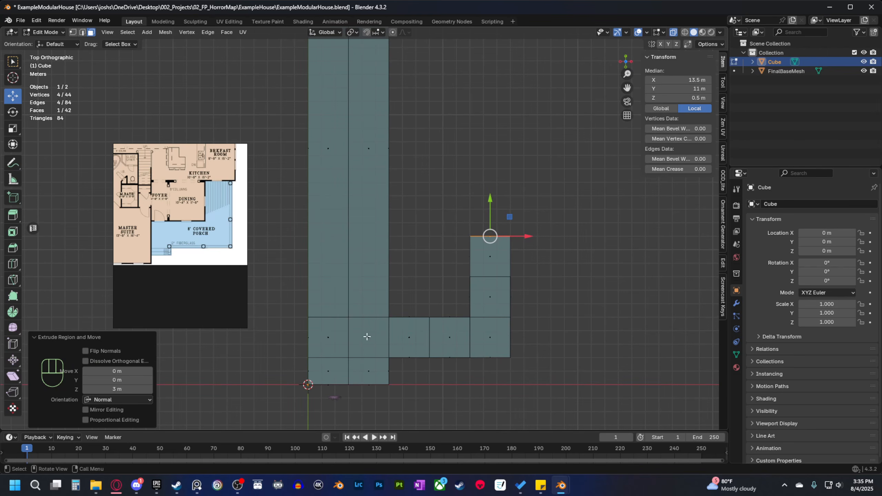
pyautogui.keyDown('shift'); pyautogui.moveTo(474, 334); pyautogui.dragTo(363, 328, button='middle'); pyautogui.keyUp('shift')
pyautogui.press('Tab')
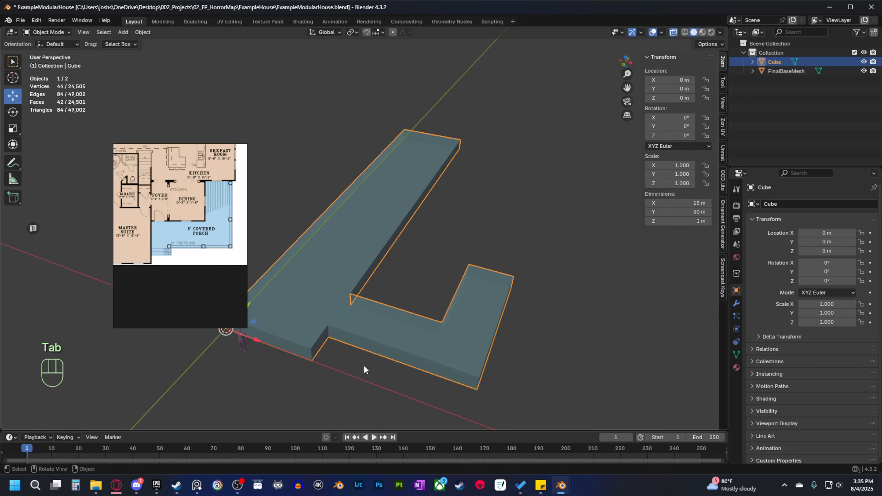
pyautogui.keyDown('shift'); pyautogui.moveTo(364, 370); pyautogui.dragTo(408, 335, button='middle'); pyautogui.keyUp('shift')
pyautogui.click(673, 36)
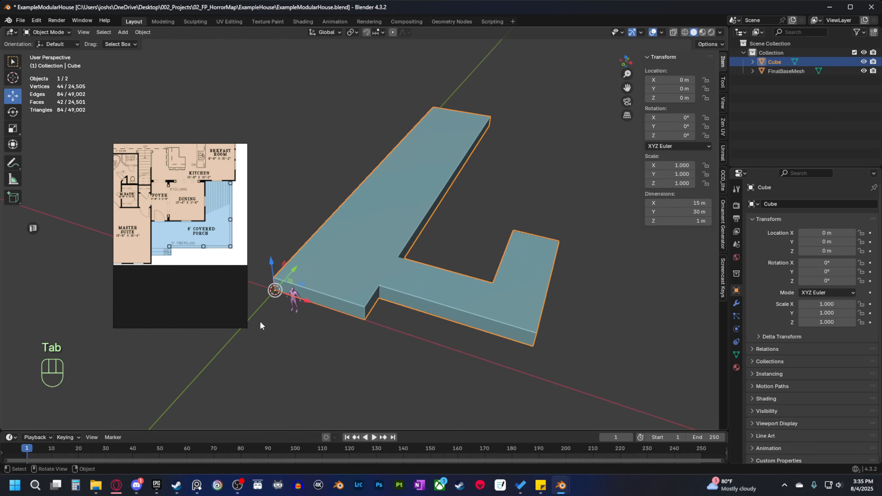
# Duplicate the human reference figure and move the copy onto the porch area at X 8 m, Y 3.3182 m.
pyautogui.click(291, 299)
pyautogui.hotkey('shift', 'd')
pyautogui.rightClick(348, 349)
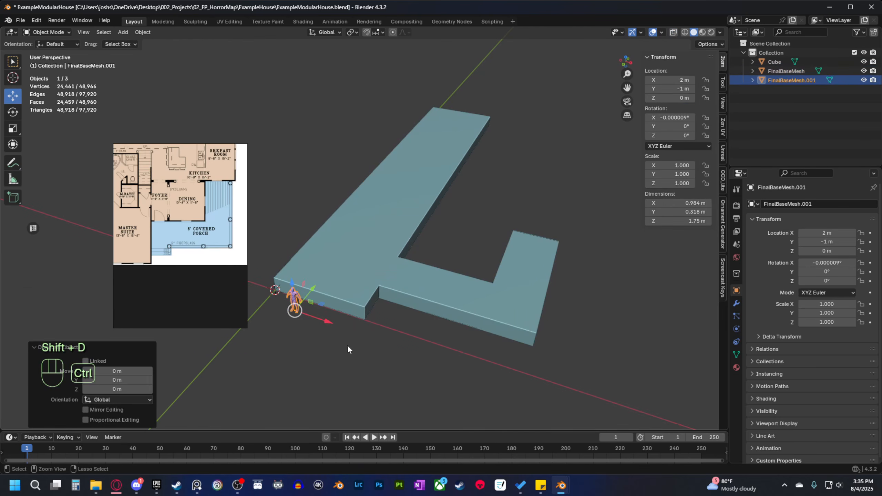
pyautogui.keyDown('ctrl'); pyautogui.moveTo(322, 324); pyautogui.dragTo(429, 349); pyautogui.keyUp('ctrl')
pyautogui.keyDown('ctrl'); pyautogui.moveTo(421, 298); pyautogui.dragTo(438, 279); pyautogui.keyUp('ctrl')
# Raise the copied figure to Z 1 m so it stands on the porch surface, and deselect it.
pyautogui.scroll(4, 429, 316)
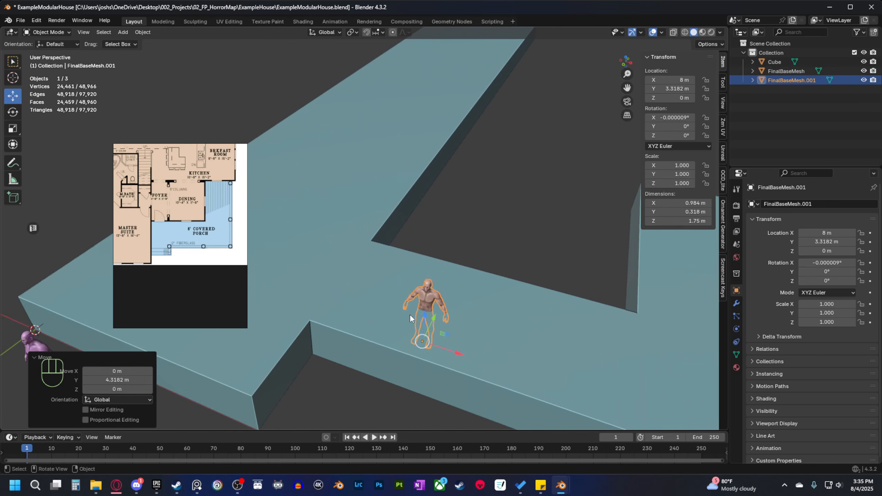
pyautogui.keyDown('ctrl'); pyautogui.moveTo(428, 316); pyautogui.dragTo(429, 279); pyautogui.keyUp('ctrl')
pyautogui.scroll(-5, 447, 331)
pyautogui.moveTo(447, 332); pyautogui.dragTo(408, 346, button='middle')
pyautogui.click(330, 360)
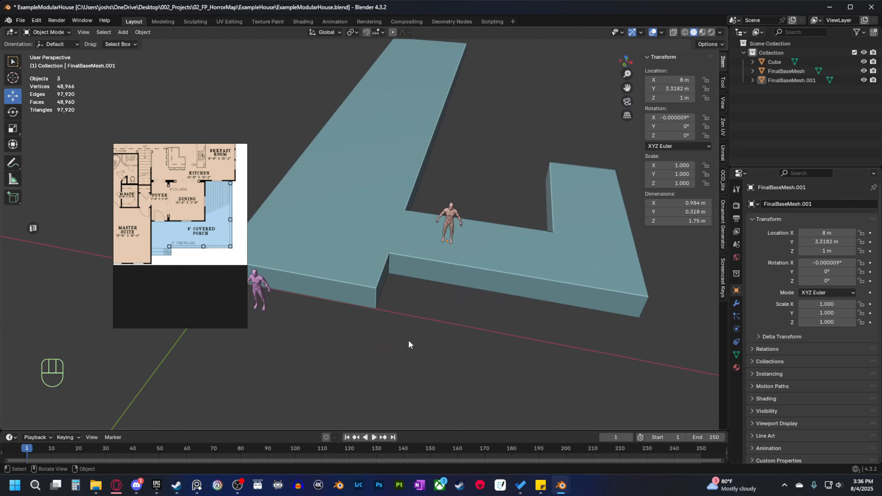
# From the top view, open the footprint block in Edit Mode and turn on the X-ray display.
pyautogui.press('`')
pyautogui.click(408, 305)
pyautogui.keyDown('shift'); pyautogui.moveTo(424, 308); pyautogui.dragTo(408, 311, button='middle'); pyautogui.keyUp('shift')
pyautogui.scroll(2, 452, 314)
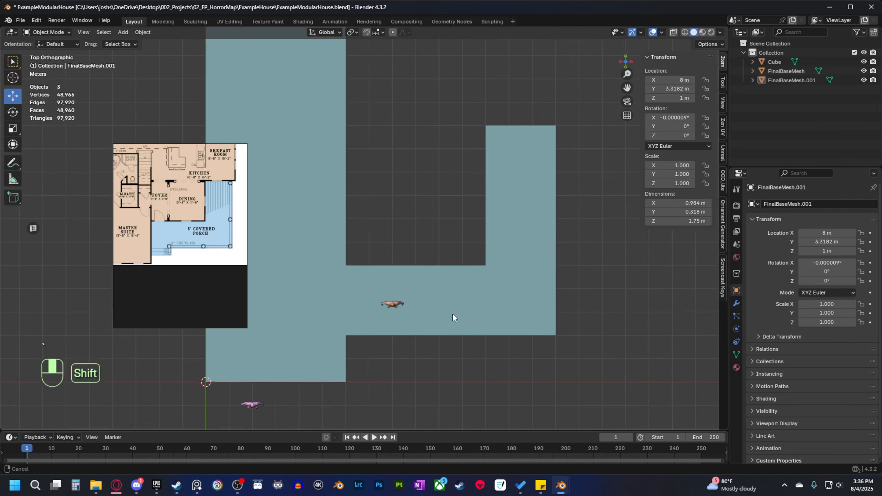
pyautogui.click(453, 285)
pyautogui.press('Tab')
pyautogui.keyDown('shift'); pyautogui.moveTo(486, 298); pyautogui.dragTo(522, 299, button='middle'); pyautogui.keyUp('shift')
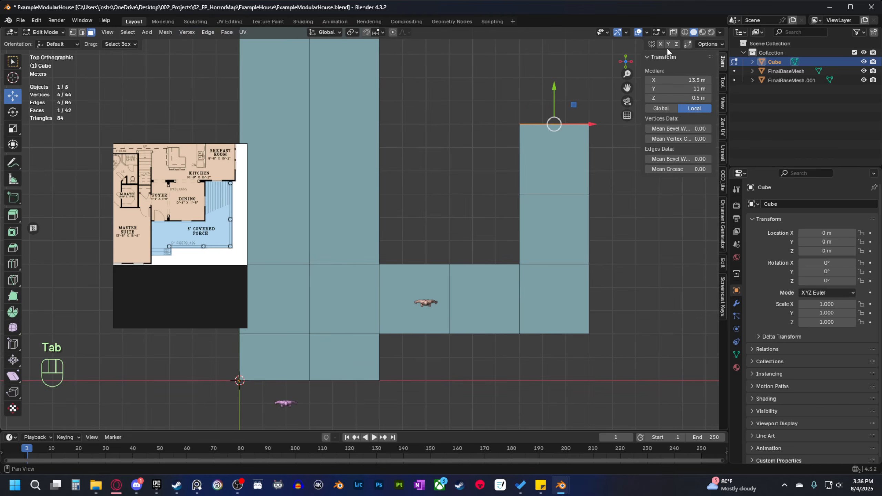
pyautogui.click(673, 32)
# Select the vertex row along the porch's rear edge at Y 5 m and move it -0.9 m along Y.
pyautogui.keyDown('shift'); pyautogui.moveTo(597, 248); pyautogui.dragTo(611, 247, button='middle'); pyautogui.keyUp('shift')
pyautogui.press('1')
pyautogui.moveTo(618, 251); pyautogui.dragTo(247, 267)
pyautogui.scroll(2, 461, 276)
pyautogui.keyDown('shift'); pyautogui.moveTo(441, 266); pyautogui.dragTo(416, 234, button='middle'); pyautogui.keyUp('shift')
pyautogui.keyDown('ctrl'); pyautogui.moveTo(432, 213); pyautogui.dragTo(440, 244); pyautogui.keyUp('ctrl')
pyautogui.moveTo(449, 261); pyautogui.dragTo(393, 330, button='middle')
pyautogui.press('`')
pyautogui.click(391, 281)
pyautogui.keyDown('shift'); pyautogui.moveTo(398, 278); pyautogui.dragTo(427, 267, button='middle'); pyautogui.keyUp('shift')
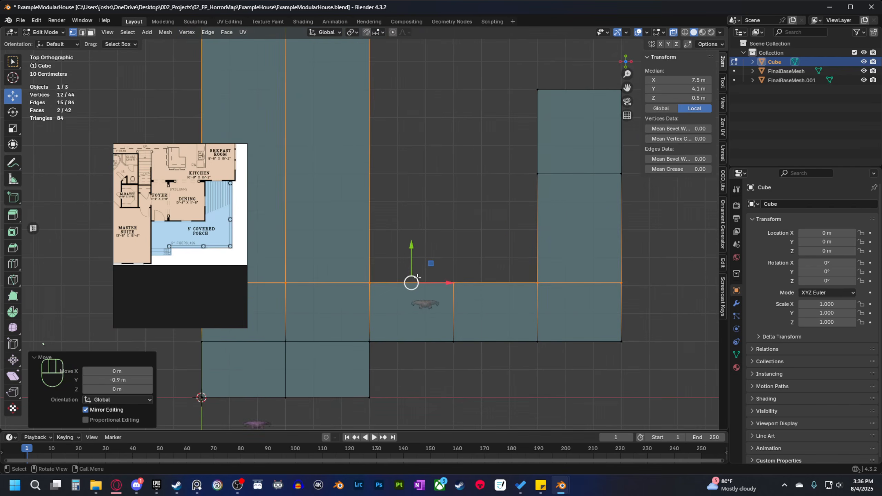
# Move the selected rear porch vertices 0.5 m along Y, to Y 4.6 m.
pyautogui.scroll(2, 432, 271)
pyautogui.moveTo(438, 277); pyautogui.dragTo(447, 253)
pyautogui.keyDown('shift'); pyautogui.moveTo(496, 335); pyautogui.dragTo(320, 267, button='middle'); pyautogui.keyUp('shift')
pyautogui.scroll(3, 462, 305)
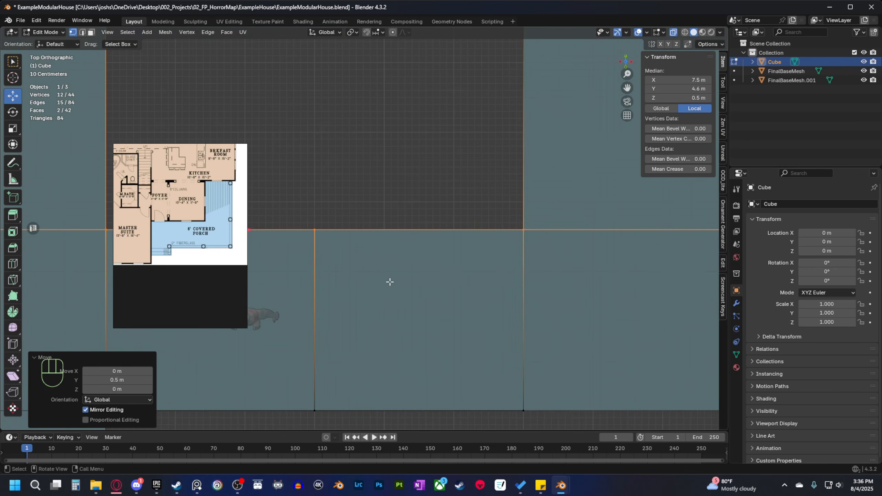
pyautogui.keyDown('shift'); pyautogui.moveTo(390, 282); pyautogui.dragTo(554, 258, button='middle'); pyautogui.keyUp('shift')
pyautogui.keyDown('shift'); pyautogui.moveTo(468, 274); pyautogui.dragTo(558, 276, button='middle'); pyautogui.keyUp('shift')
pyautogui.scroll(-2, 469, 245)
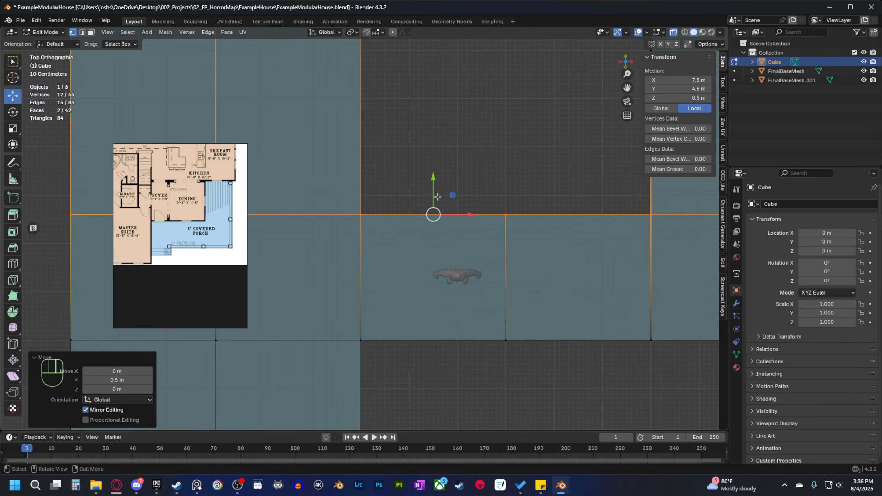
# Shift the selected rear porch vertices another 0.4 m along Y, to Y 5 m.
pyautogui.keyDown('shift'); pyautogui.moveTo(475, 211); pyautogui.dragTo(461, 239, button='middle'); pyautogui.keyUp('shift')
pyautogui.scroll(2, 461, 239)
pyautogui.moveTo(443, 213); pyautogui.dragTo(453, 185)
pyautogui.scroll(-2, 500, 249)
pyautogui.keyDown('shift'); pyautogui.moveTo(504, 252); pyautogui.dragTo(481, 250, button='middle'); pyautogui.keyUp('shift')
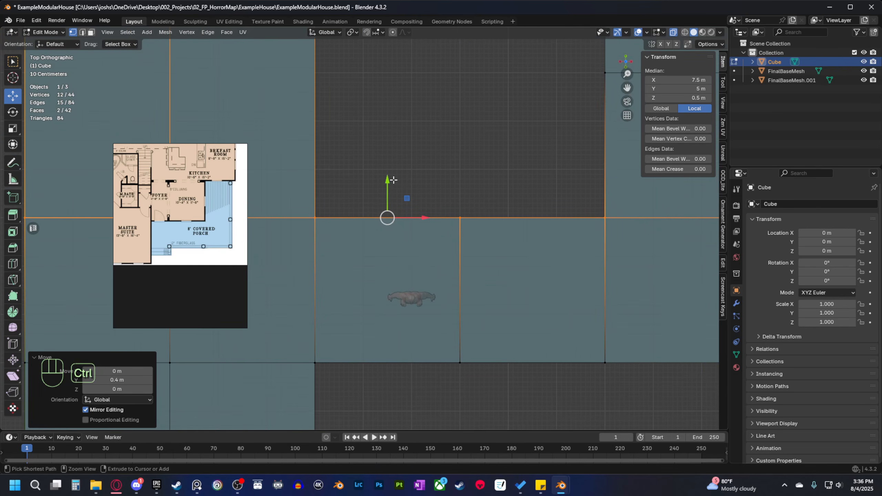
# Move the porch's rear vertex row -0.5 m along Y, to Y 4.5 m.
pyautogui.keyDown('ctrl'); pyautogui.moveTo(388, 182); pyautogui.dragTo(387, 207); pyautogui.keyUp('ctrl')
pyautogui.scroll(-2, 412, 315)
pyautogui.keyDown('shift'); pyautogui.moveTo(411, 338); pyautogui.dragTo(395, 323, button='middle'); pyautogui.keyUp('shift')
pyautogui.scroll(-1, 410, 317)
pyautogui.scroll(-1, 395, 322)
pyautogui.keyDown('shift'); pyautogui.moveTo(368, 315); pyautogui.dragTo(424, 319, button='middle'); pyautogui.keyUp('shift')
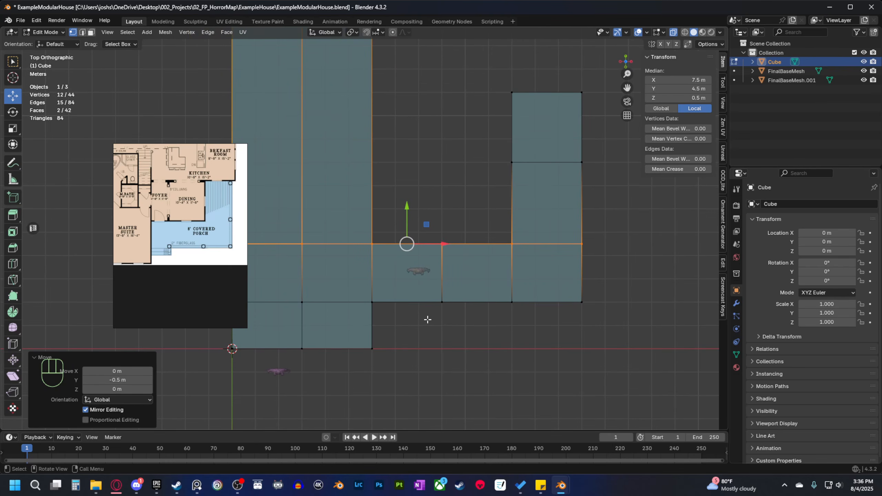
# Select the vertices of the porch arm's rear segment and move them forward along Y to shorten the arm's segments.
pyautogui.keyDown('shift'); pyautogui.moveTo(488, 299); pyautogui.dragTo(441, 337, button='middle'); pyautogui.keyUp('shift')
pyautogui.moveTo(491, 153); pyautogui.dragTo(315, 278)
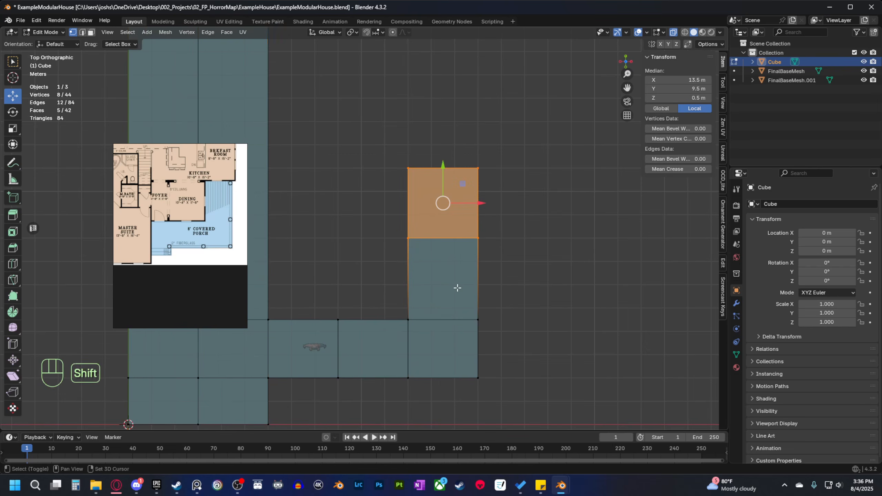
pyautogui.keyDown('shift'); pyautogui.moveTo(445, 169); pyautogui.dragTo(423, 147, button='middle'); pyautogui.keyUp('shift')
pyautogui.keyDown('ctrl'); pyautogui.moveTo(423, 147); pyautogui.dragTo(422, 153); pyautogui.keyUp('ctrl')
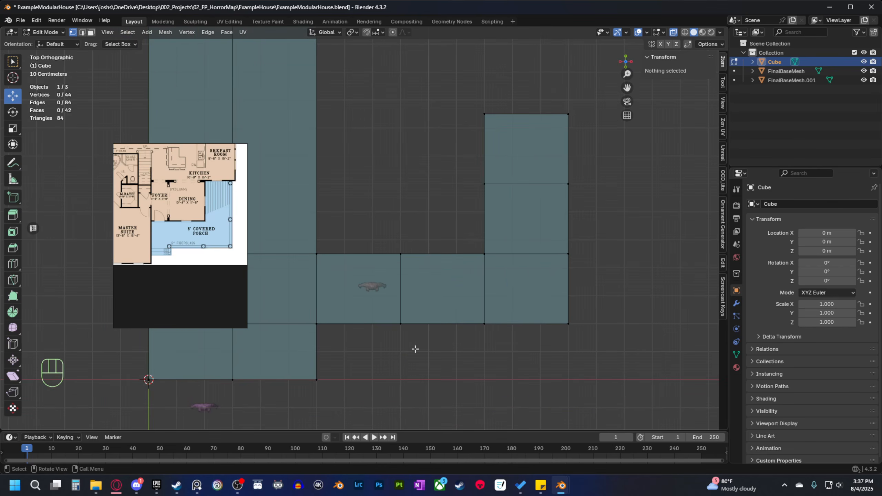
pyautogui.moveTo(401, 350)
pyautogui.keyDown('shift'); pyautogui.mouseDown(button='middle')
pyautogui.moveTo(431, 350)
pyautogui.moveTo(412, 349)
pyautogui.mouseUp(button='middle'); pyautogui.keyUp('shift')
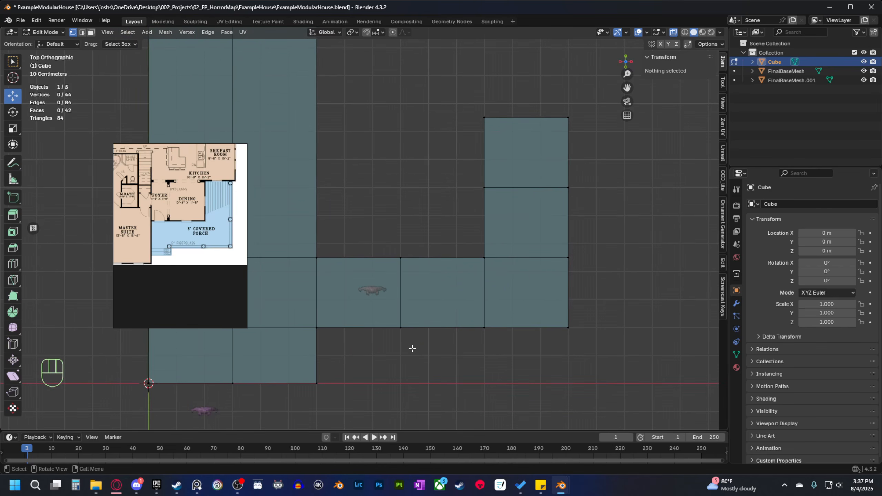
# Undo the porch arm and rear edge moves until the rear vertex row is back at Y 5 m.
pyautogui.hotkey('ctrl', 'z')
pyautogui.hotkey('ctrl', 'z')
pyautogui.hotkey('ctrl', 'z')
pyautogui.hotkey('ctrl', 'z')
pyautogui.hotkey('ctrl', 'z')
pyautogui.hotkey('ctrl', 'z')
pyautogui.hotkey('ctrl', 'z')
pyautogui.hotkey('ctrl', 'z')
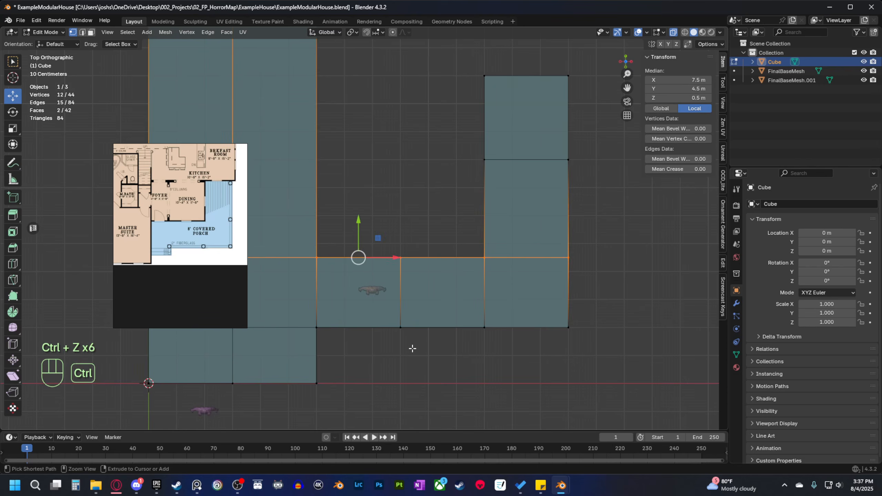
pyautogui.hotkey('ctrl', 'z')
pyautogui.hotkey('ctrl', 'z')
pyautogui.scroll(-3, 411, 348)
pyautogui.keyDown('shift'); pyautogui.moveTo(411, 349); pyautogui.dragTo(455, 368, button='middle'); pyautogui.keyUp('shift')
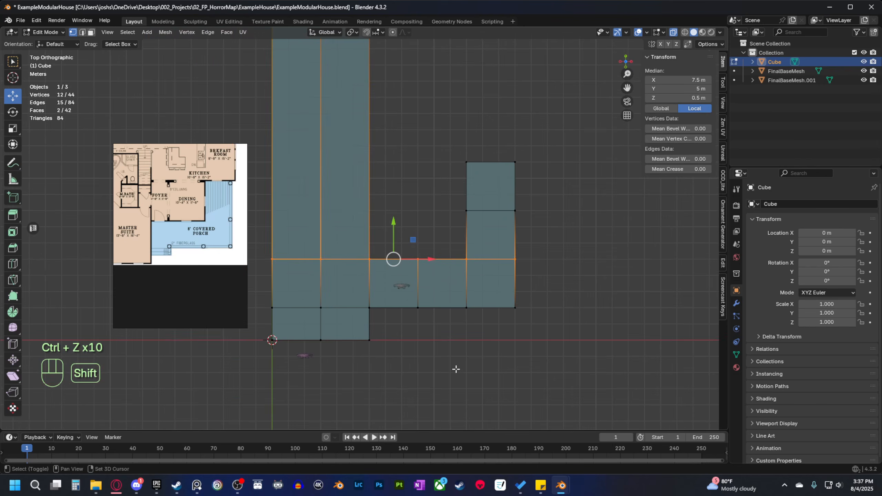
# Undo the second human figure and all porch extrusions, back to the plain subdivided footprint block in Edit Mode.
pyautogui.hotkey('ctrl', 'z')
pyautogui.hotkey('ctrl', 'z')
pyautogui.hotkey('ctrl', 'z')
pyautogui.hotkey('ctrl', 'z')
pyautogui.hotkey('ctrl', 'z')
pyautogui.hotkey('ctrl', 'z')
pyautogui.hotkey('ctrl', 'z')
pyautogui.hotkey('ctrl', 'z')
pyautogui.hotkey('ctrl', 'z')
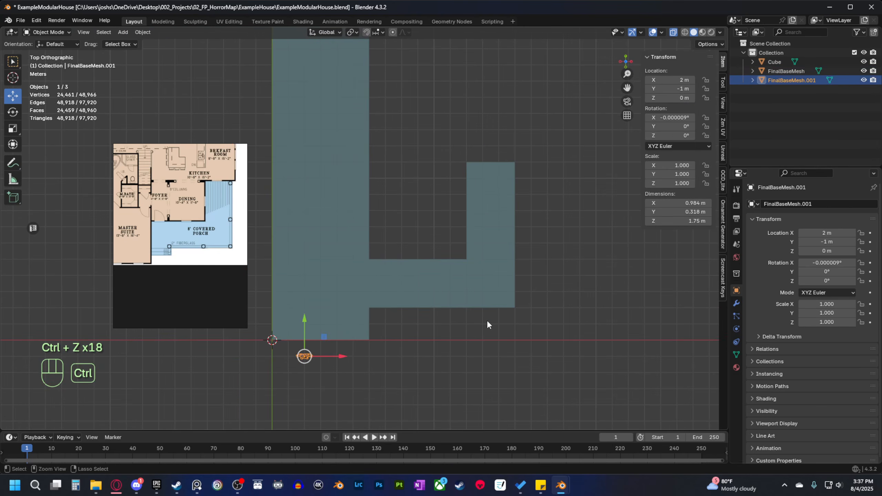
pyautogui.hotkey('ctrl', 'z')
pyautogui.hotkey('ctrl', 'z')
pyautogui.hotkey('ctrl', 'z')
pyautogui.hotkey('ctrl', 'z')
pyautogui.hotkey('ctrl', 'z')
pyautogui.hotkey('ctrl', 'z')
pyautogui.hotkey('ctrl', 'z')
pyautogui.hotkey('ctrl', 'z')
pyautogui.hotkey('ctrl', 'z')
pyautogui.hotkey('ctrl', 'z')
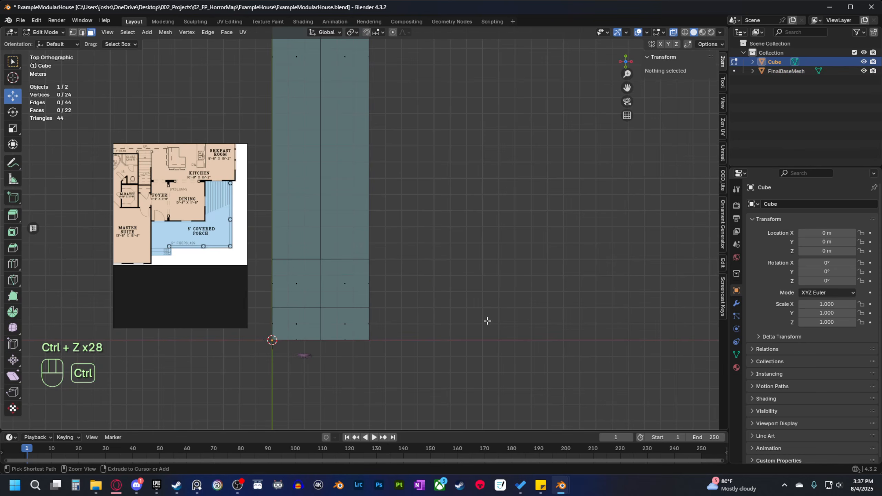
# Select the lengthwise and both crosswise edge loops of the footprint block and dissolve them.
pyautogui.moveTo(475, 326); pyautogui.dragTo(456, 304, button='middle')
pyautogui.scroll(1, 452, 306)
pyautogui.scroll(-1, 446, 326)
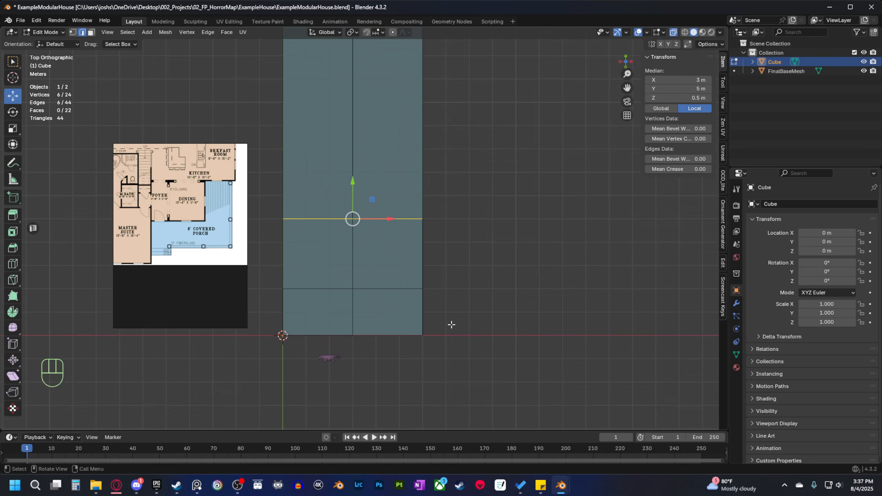
pyautogui.keyDown('alt'); pyautogui.keyDown('shift'); pyautogui.click(352, 262); pyautogui.keyUp('shift'); pyautogui.keyUp('alt')
pyautogui.keyDown('alt'); pyautogui.keyDown('shift'); pyautogui.click(369, 289); pyautogui.keyUp('shift'); pyautogui.keyUp('alt')
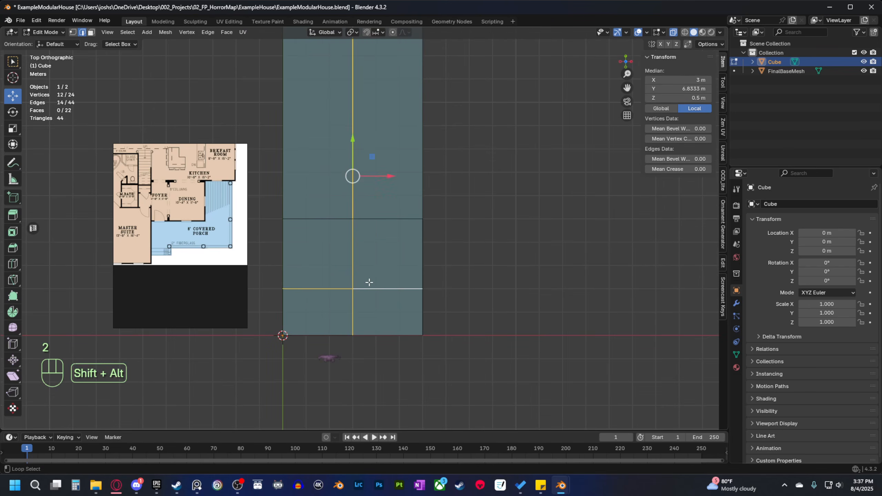
pyautogui.keyDown('alt'); pyautogui.keyDown('shift'); pyautogui.click(369, 220); pyautogui.keyUp('shift'); pyautogui.keyUp('alt')
pyautogui.press('x')
pyautogui.click(447, 284)
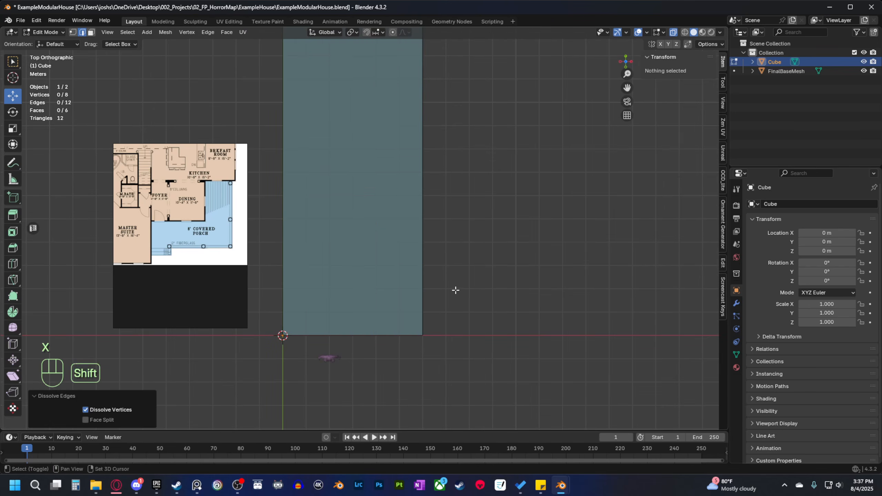
# Select the block's long side face at X 6 m and move it -1 m along X, to X 5 m.
pyautogui.scroll(-8, 451, 291)
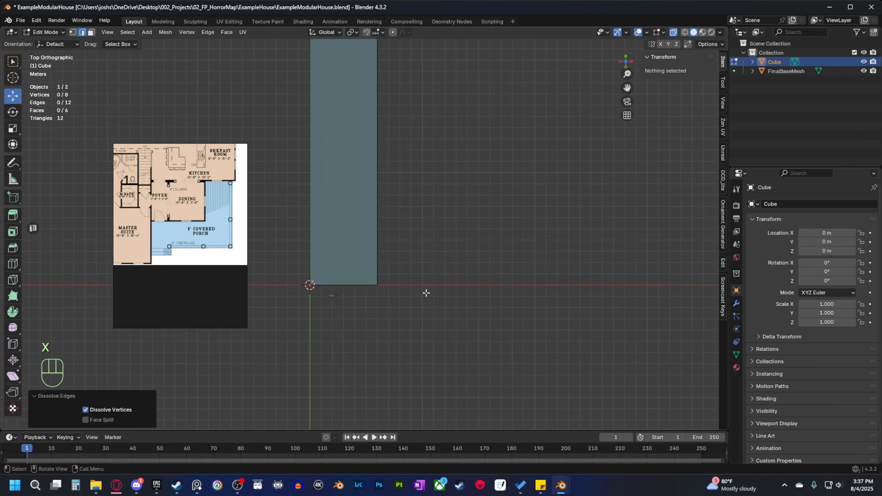
pyautogui.keyDown('shift'); pyautogui.scroll(2, 414, 208); pyautogui.keyUp('shift')
pyautogui.moveTo(412, 122); pyautogui.dragTo(363, 314)
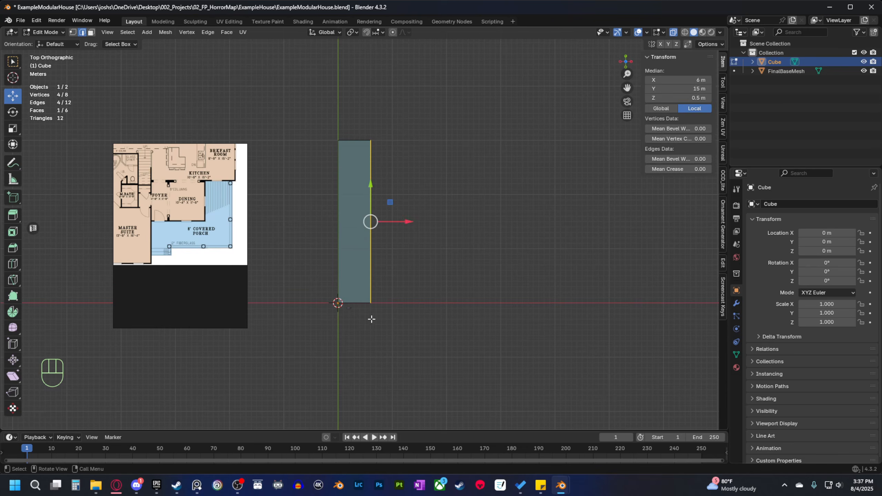
pyautogui.scroll(5, 367, 315)
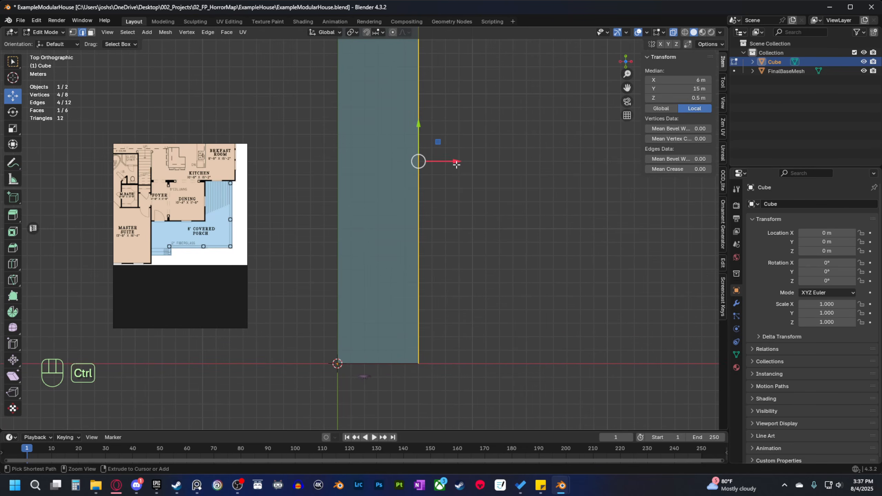
pyautogui.keyDown('ctrl'); pyautogui.moveTo(455, 161); pyautogui.dragTo(445, 161); pyautogui.keyUp('ctrl')
# Examine the narrowed block against the human figure and zoom the floor plan reference in on the Master Suite.
pyautogui.scroll(4, 403, 271)
pyautogui.keyDown('shift'); pyautogui.moveTo(364, 337); pyautogui.dragTo(383, 294, button='middle'); pyautogui.keyUp('shift')
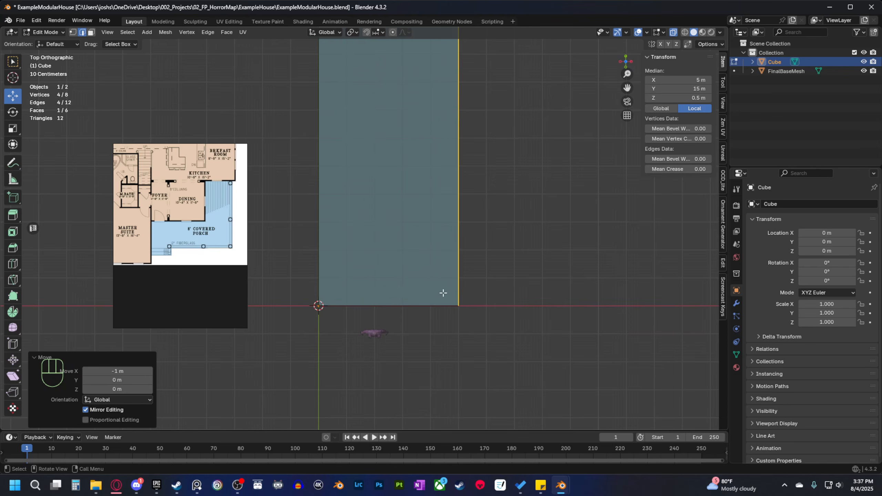
pyautogui.scroll(-2, 443, 292)
pyautogui.keyDown('shift'); pyautogui.moveTo(478, 281); pyautogui.dragTo(461, 298, button='middle'); pyautogui.keyUp('shift')
pyautogui.moveTo(383, 336); pyautogui.dragTo(412, 290, button='middle')
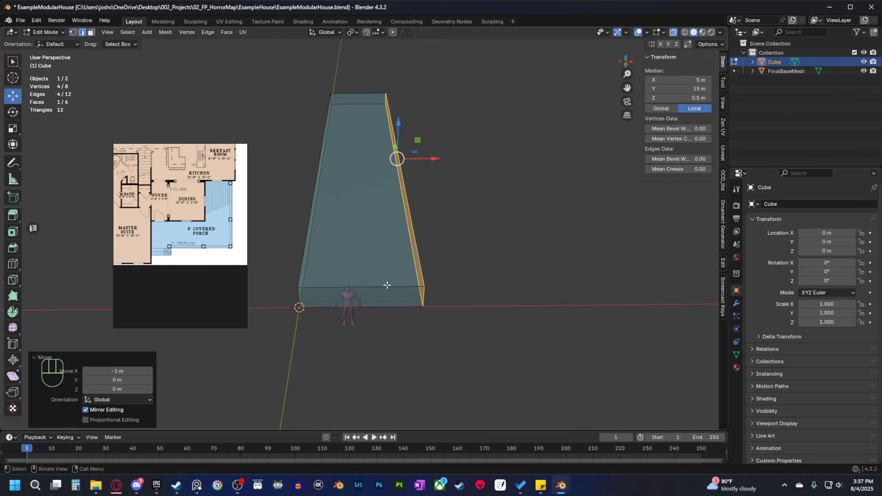
pyautogui.click(153, 239)
pyautogui.scroll(4, 166, 256)
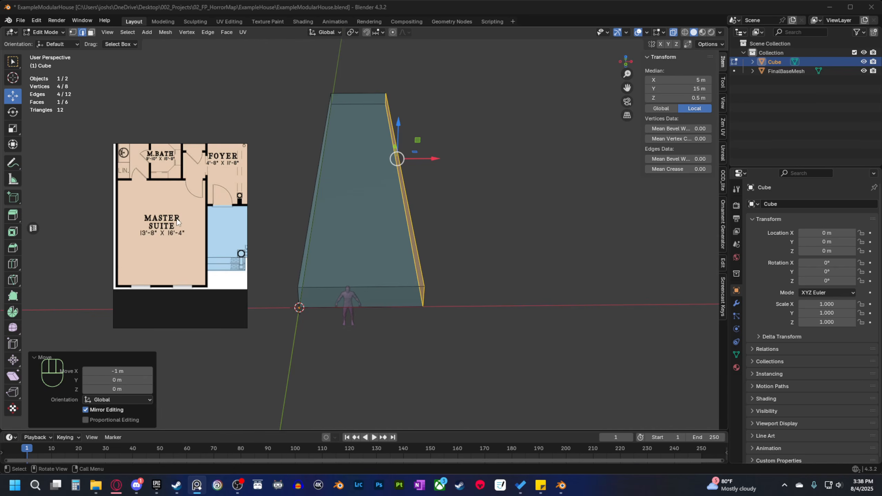
# From the top view, add one centered lengthwise loop cut to the block at X 2.5 m.
pyautogui.moveTo(426, 218); pyautogui.dragTo(447, 276, button='middle')
pyautogui.press('`')
pyautogui.press('`')
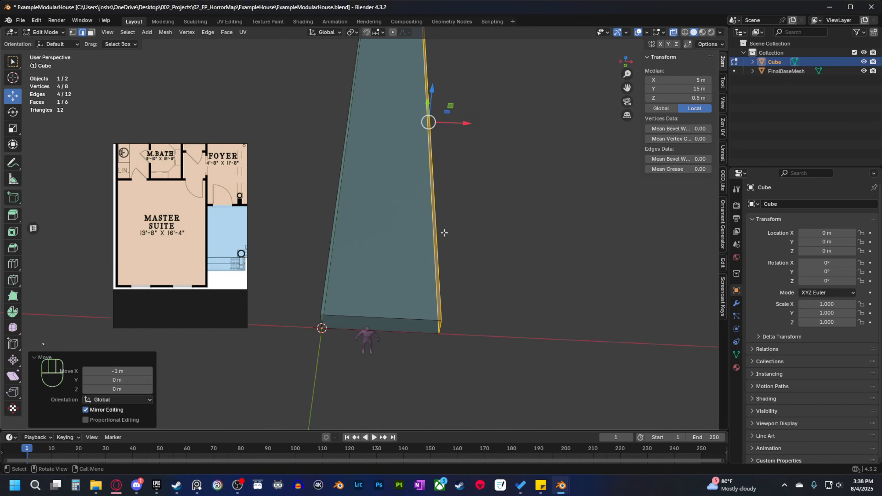
pyautogui.click(446, 169)
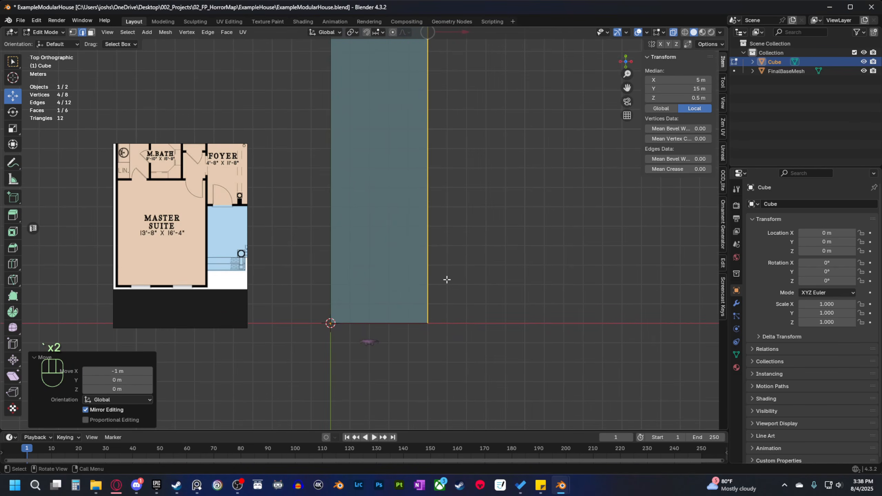
pyautogui.keyDown('shift'); pyautogui.moveTo(373, 298); pyautogui.dragTo(394, 318, button='middle'); pyautogui.keyUp('shift')
pyautogui.hotkey('ctrl', 'r')
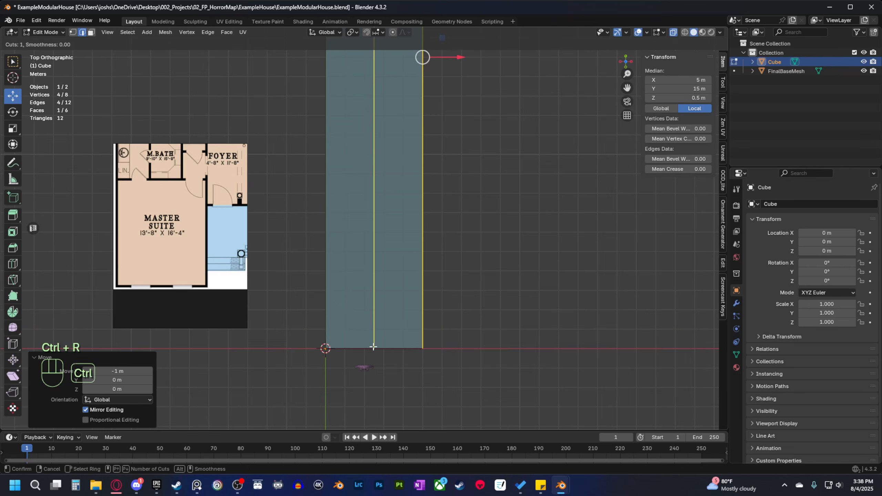
pyautogui.click(373, 346)
pyautogui.rightClick(373, 346)
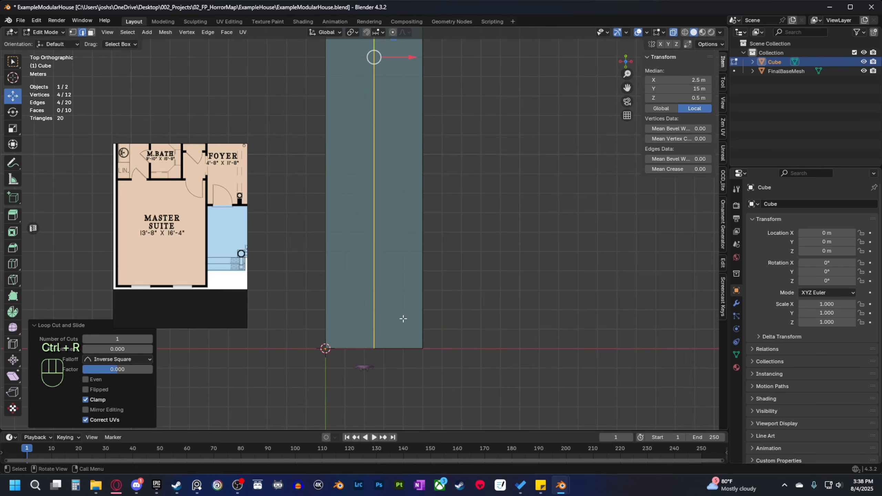
# Add one loop cut across the block and slide it toward the front end, to Y 1.5 m.
pyautogui.keyDown('shift'); pyautogui.moveTo(354, 320); pyautogui.dragTo(365, 280, button='middle'); pyautogui.keyUp('shift')
pyautogui.scroll(2, 382, 278)
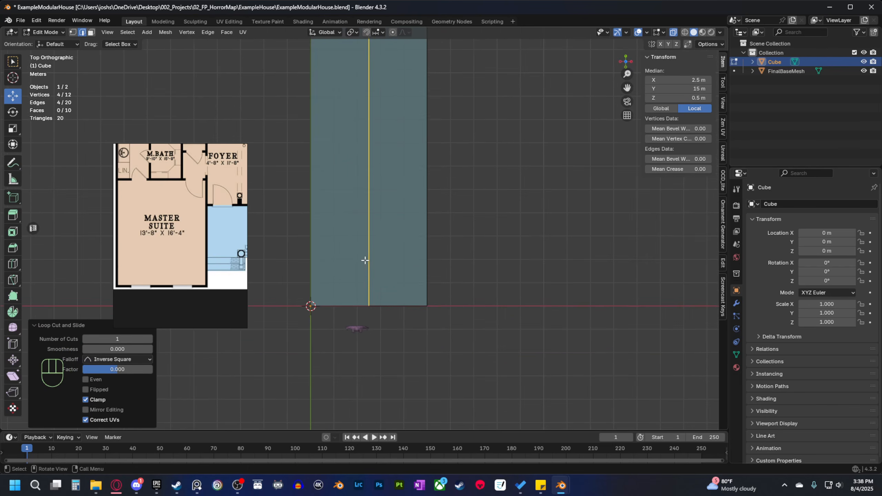
pyautogui.scroll(1, 399, 289)
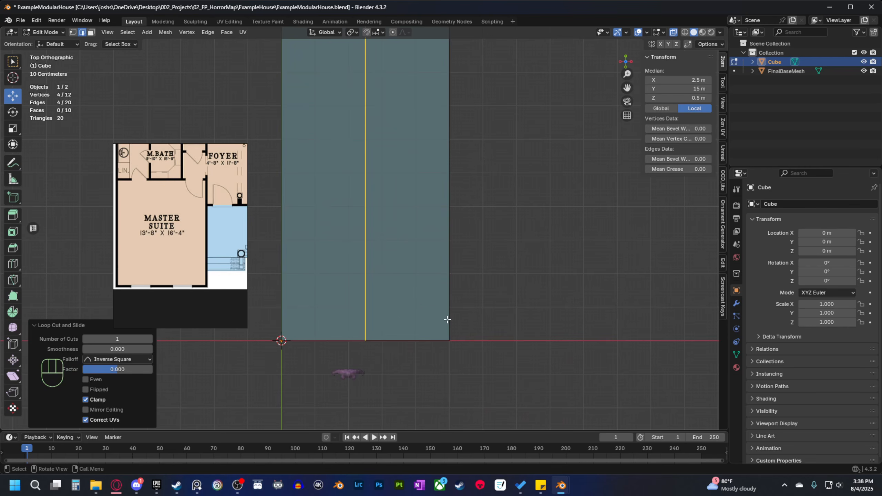
pyautogui.keyDown('shift'); pyautogui.moveTo(446, 319); pyautogui.dragTo(432, 301, button='middle'); pyautogui.keyUp('shift')
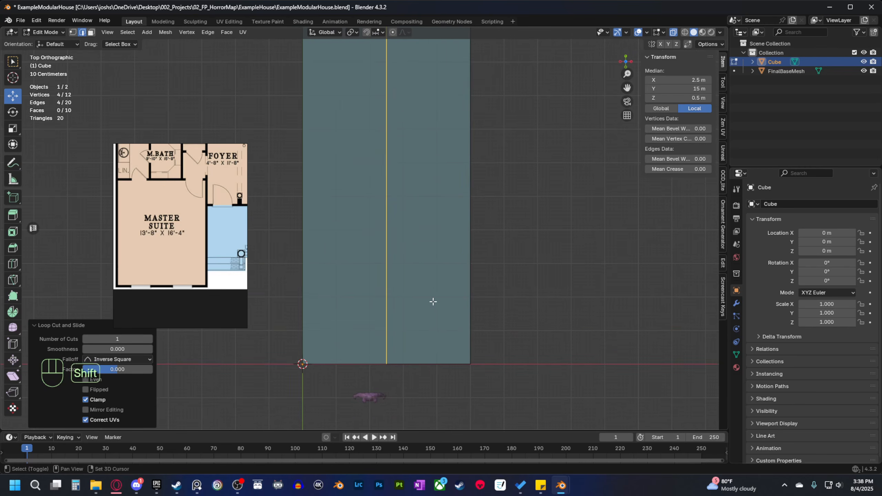
pyautogui.scroll(-4, 433, 301)
pyautogui.keyDown('shift'); pyautogui.moveTo(438, 234); pyautogui.dragTo(431, 279, button='middle'); pyautogui.keyUp('shift')
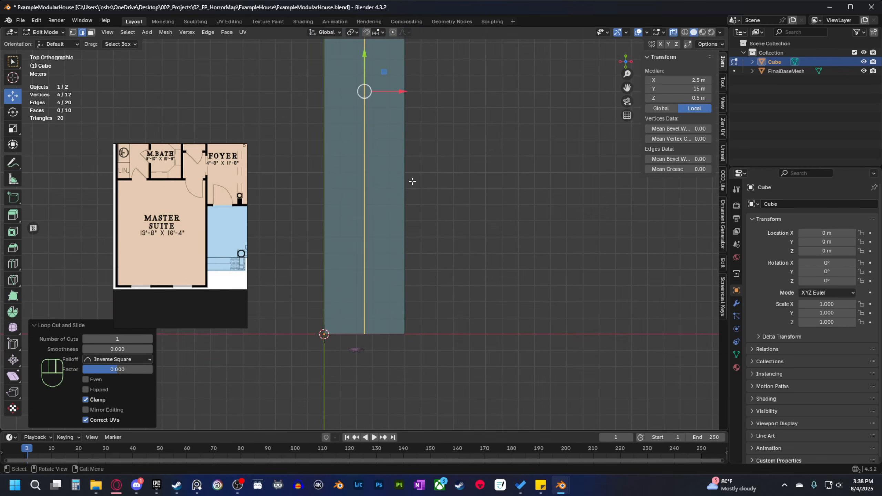
pyautogui.keyDown('shift'); pyautogui.moveTo(417, 227); pyautogui.dragTo(404, 165, button='middle'); pyautogui.keyUp('shift')
pyautogui.hotkey('ctrl', 'r')
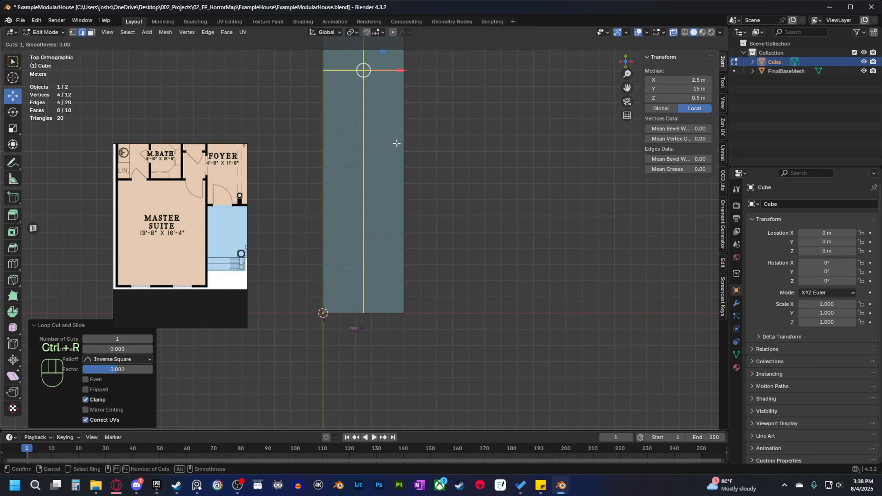
pyautogui.click(397, 142)
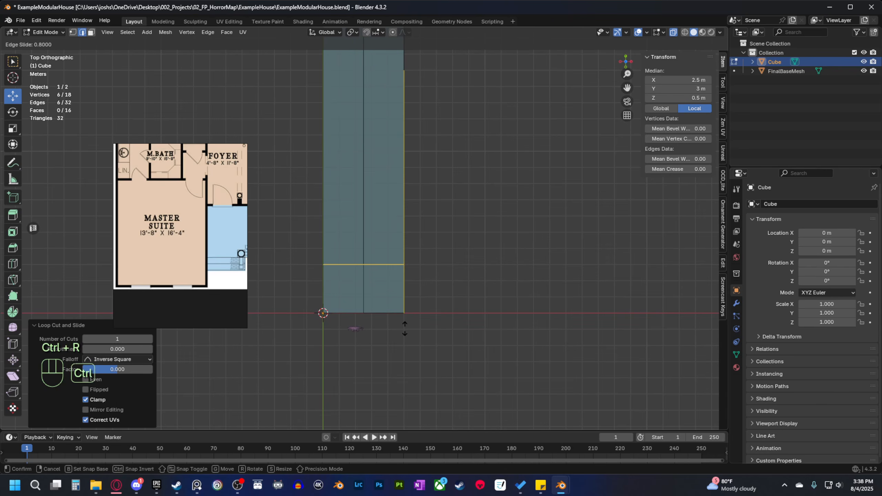
pyautogui.click(398, 353)
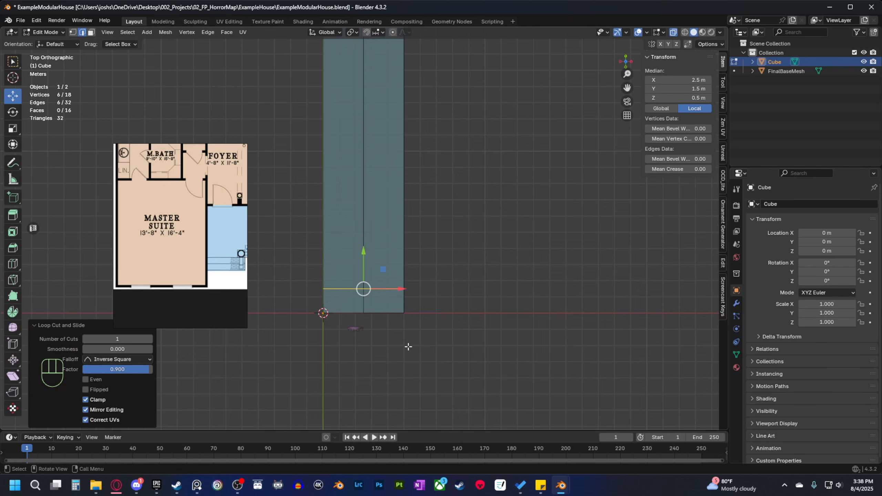
pyautogui.scroll(3, 396, 348)
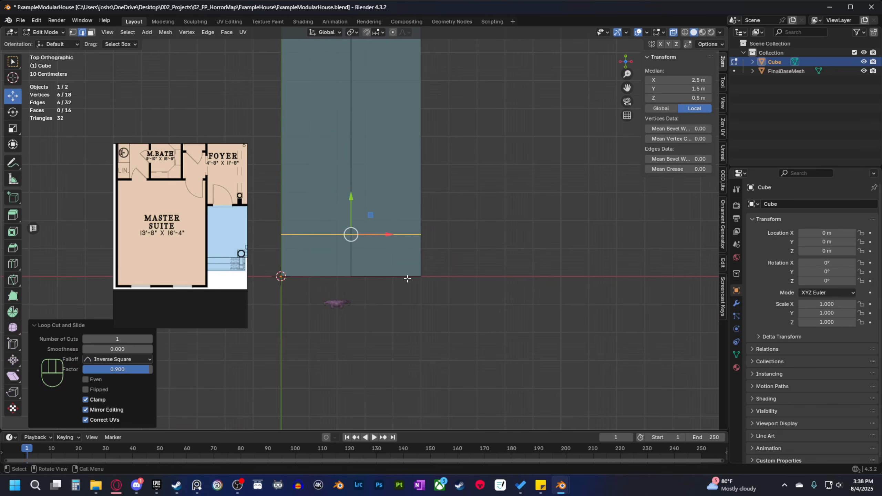
# Move the selected loop across the front of the block 0.5 m along Y, to Y 2 m.
pyautogui.press('shift')
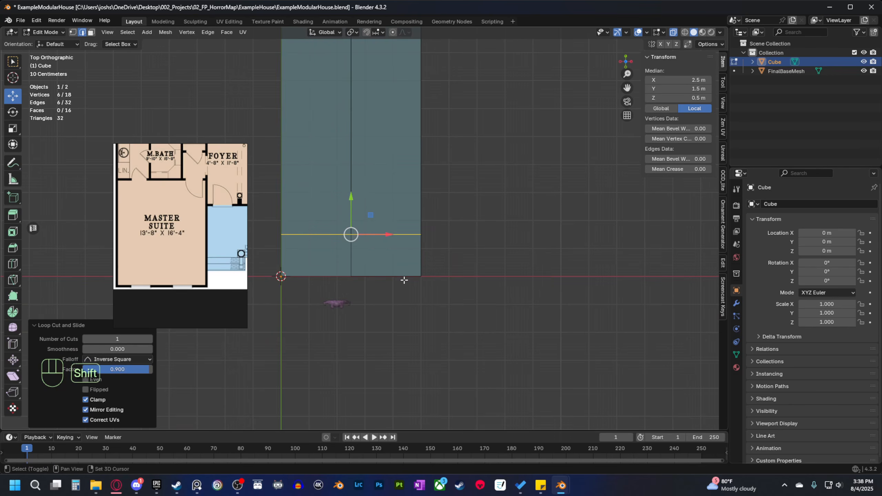
pyautogui.keyDown('shift'); pyautogui.moveTo(404, 280); pyautogui.dragTo(421, 289, button='middle'); pyautogui.keyUp('shift')
pyautogui.scroll(1, 403, 301)
pyautogui.scroll(1, 421, 289)
pyautogui.press('ctrl')
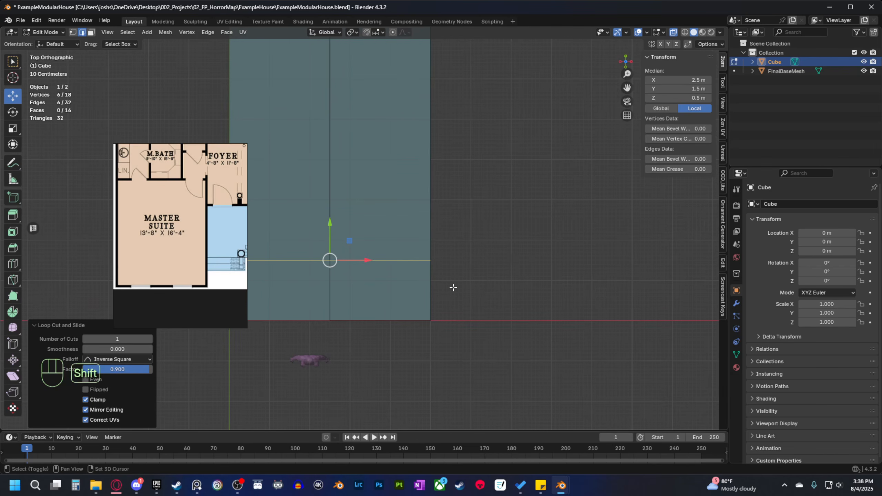
pyautogui.keyDown('shift'); pyautogui.moveTo(453, 287); pyautogui.dragTo(491, 302, button='middle'); pyautogui.keyUp('shift')
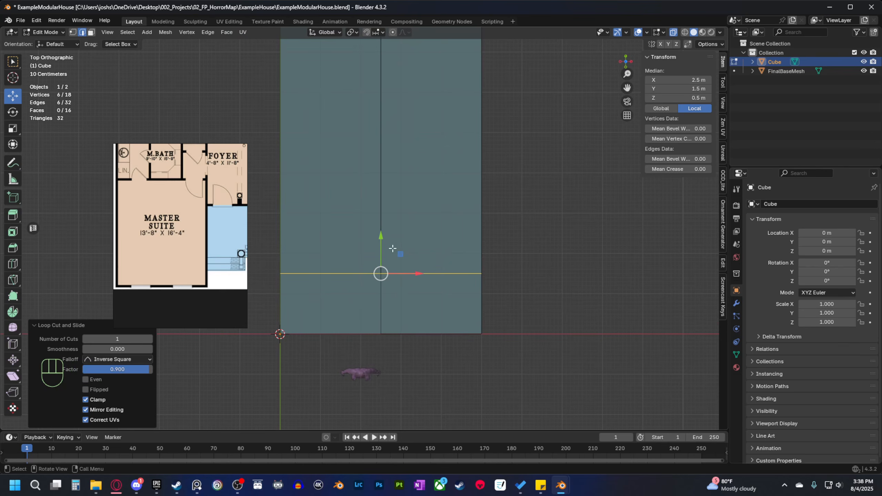
pyautogui.keyDown('ctrl'); pyautogui.moveTo(381, 239); pyautogui.dragTo(382, 218); pyautogui.keyUp('ctrl')
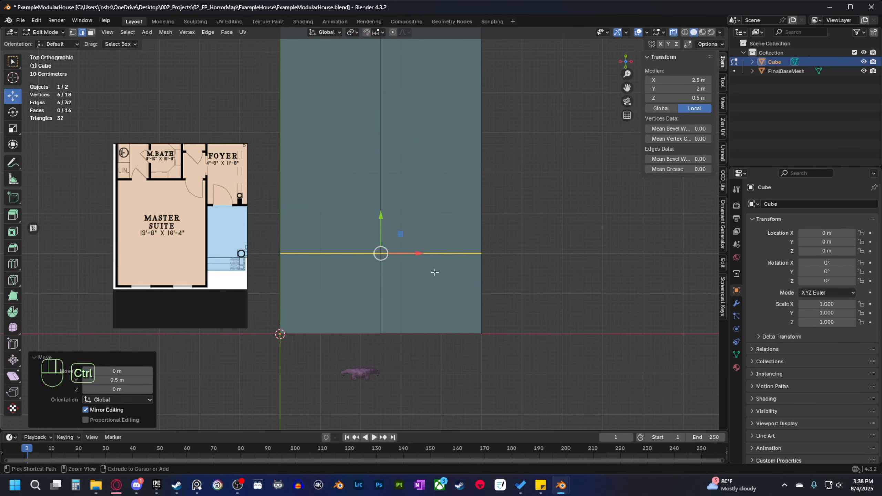
# Try the front cross loop 0.5 m farther along Y, at 2.5 m, and return it to Y 2 m.
pyautogui.keyDown('shift'); pyautogui.moveTo(477, 296); pyautogui.dragTo(437, 299, button='middle'); pyautogui.keyUp('shift')
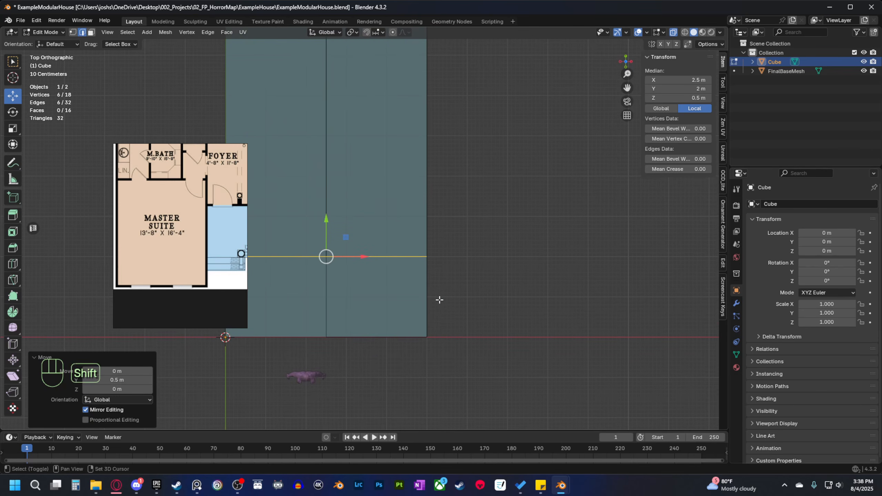
pyautogui.keyDown('shift'); pyautogui.moveTo(484, 285); pyautogui.dragTo(399, 321, button='middle'); pyautogui.keyUp('shift')
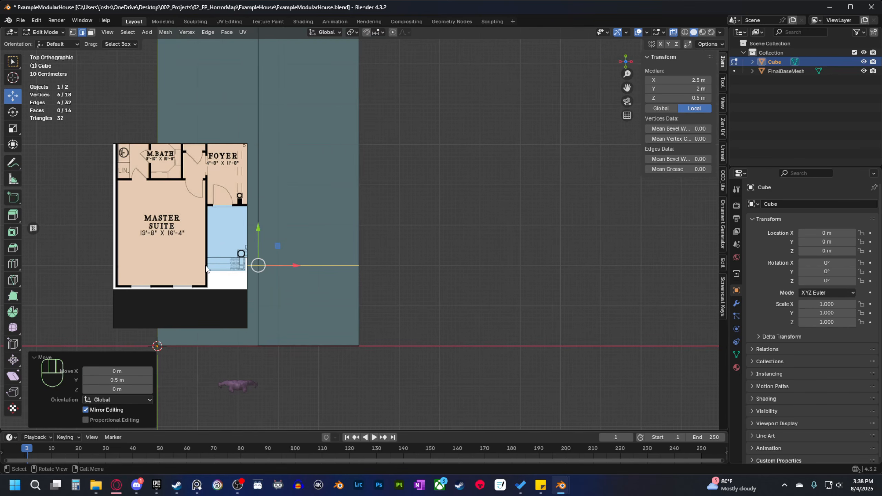
pyautogui.keyDown('shift'); pyautogui.moveTo(267, 233); pyautogui.dragTo(328, 247, button='middle'); pyautogui.keyUp('shift')
pyautogui.keyDown('ctrl'); pyautogui.moveTo(320, 245); pyautogui.dragTo(327, 226); pyautogui.keyUp('ctrl')
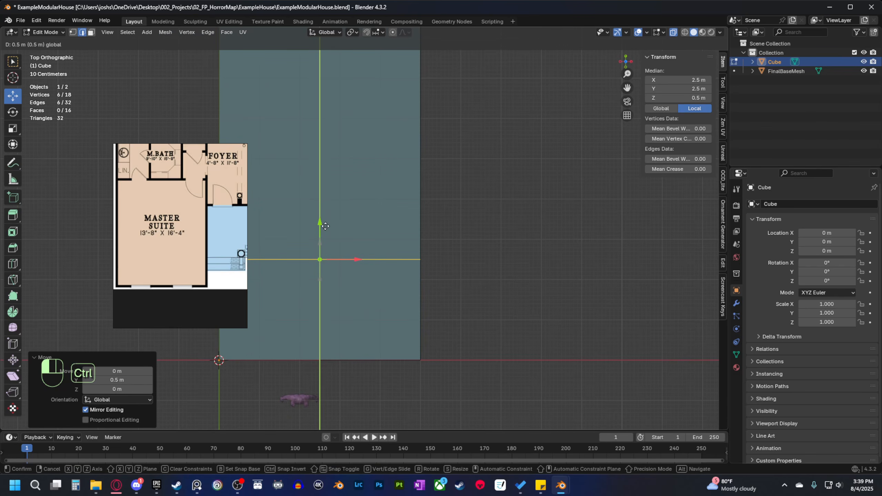
pyautogui.keyDown('ctrl'); pyautogui.moveTo(325, 226); pyautogui.dragTo(326, 228); pyautogui.keyUp('ctrl')
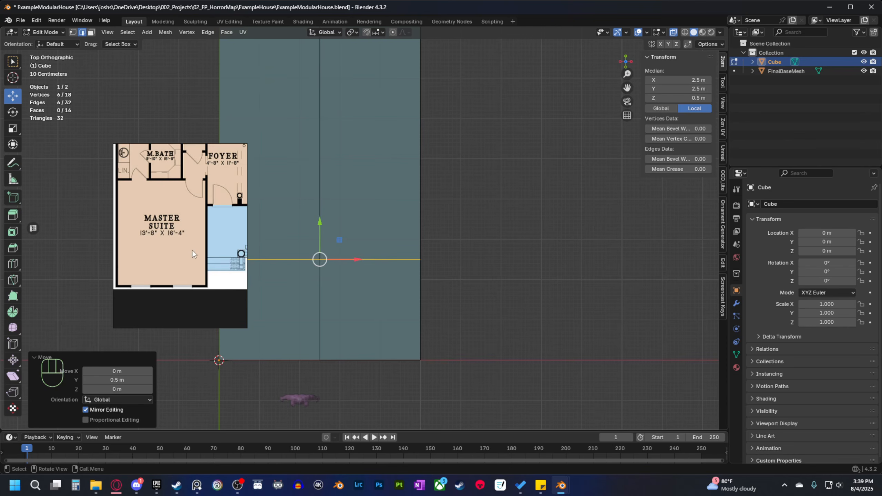
pyautogui.keyDown('ctrl'); pyautogui.moveTo(319, 226); pyautogui.dragTo(320, 246); pyautogui.keyUp('ctrl')
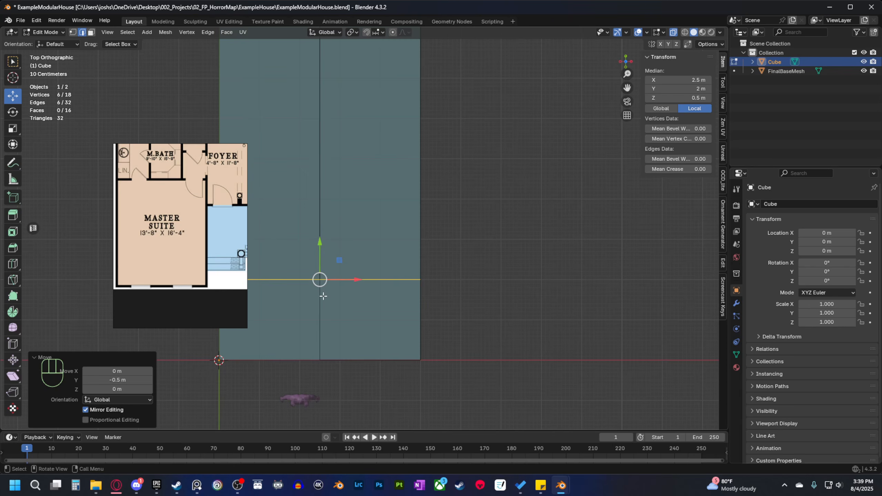
# Try duplicating the front cross loop and moving the copy 2.5 m along Y, and undo both the move and the duplicate.
pyautogui.keyDown('shift'); pyautogui.moveTo(348, 325); pyautogui.dragTo(383, 308, button='middle'); pyautogui.keyUp('shift')
pyautogui.scroll(1, 371, 314)
pyautogui.scroll(1, 392, 320)
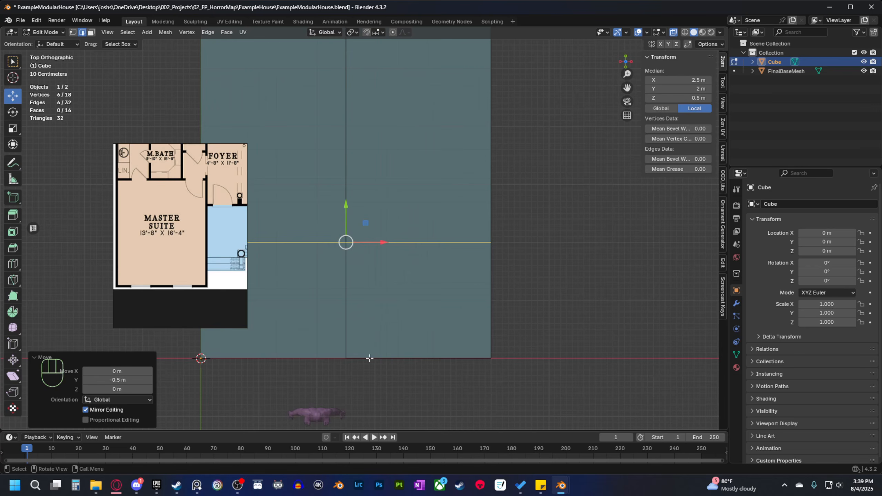
pyautogui.keyDown('shift'); pyautogui.moveTo(465, 270); pyautogui.dragTo(414, 311, button='middle'); pyautogui.keyUp('shift')
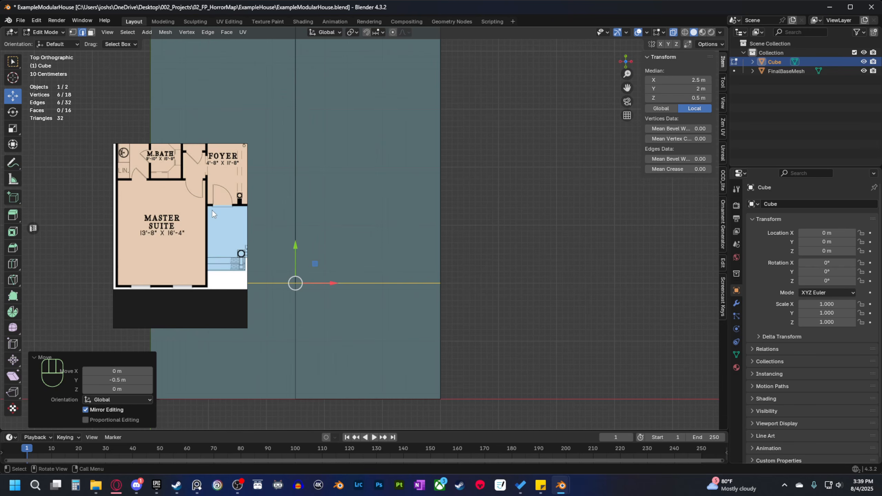
pyautogui.scroll(-2, 467, 314)
pyautogui.keyDown('shift'); pyautogui.moveTo(419, 261); pyautogui.dragTo(461, 313, button='middle'); pyautogui.keyUp('shift')
pyautogui.keyDown('shift'); pyautogui.moveTo(454, 278); pyautogui.dragTo(444, 311, button='middle'); pyautogui.keyUp('shift')
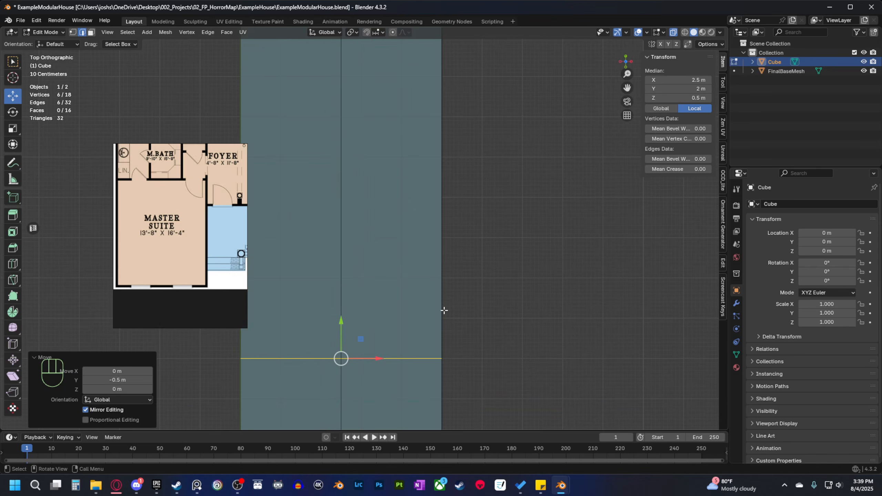
pyautogui.press('shift')
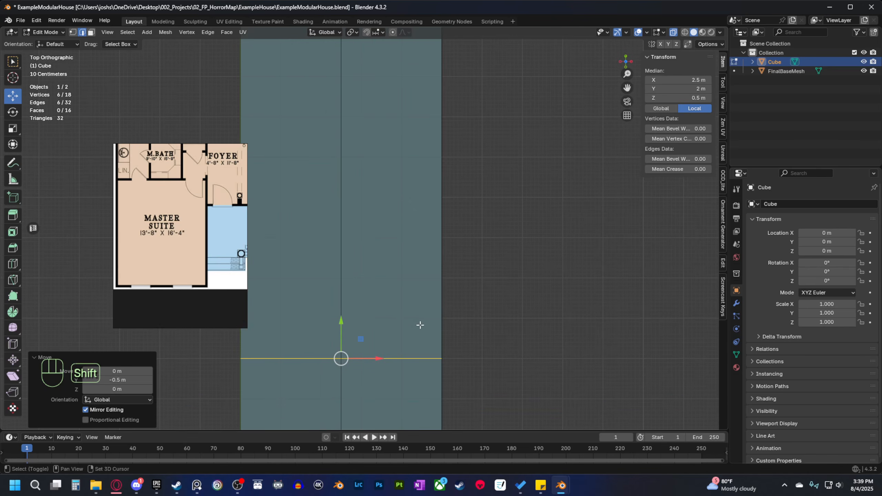
pyautogui.hotkey('shift', 'd')
pyautogui.rightClick(439, 305)
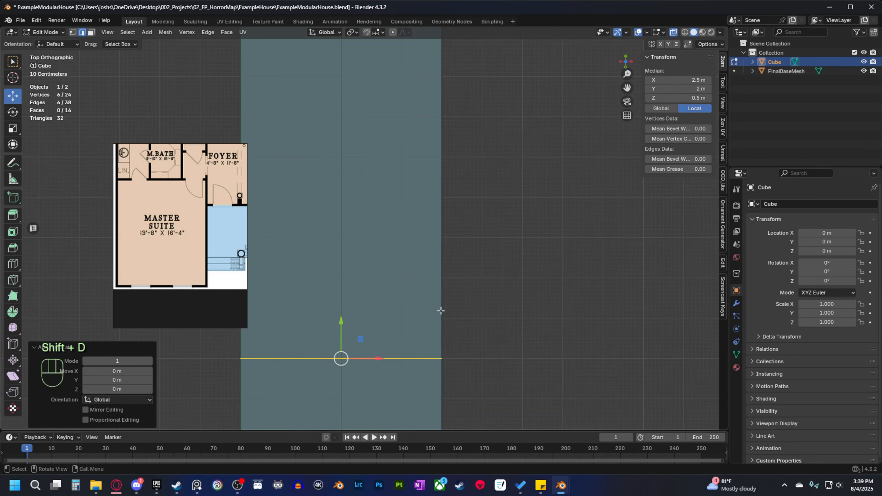
pyautogui.press('ctrl')
pyautogui.keyDown('ctrl'); pyautogui.moveTo(340, 323); pyautogui.dragTo(356, 222); pyautogui.keyUp('ctrl')
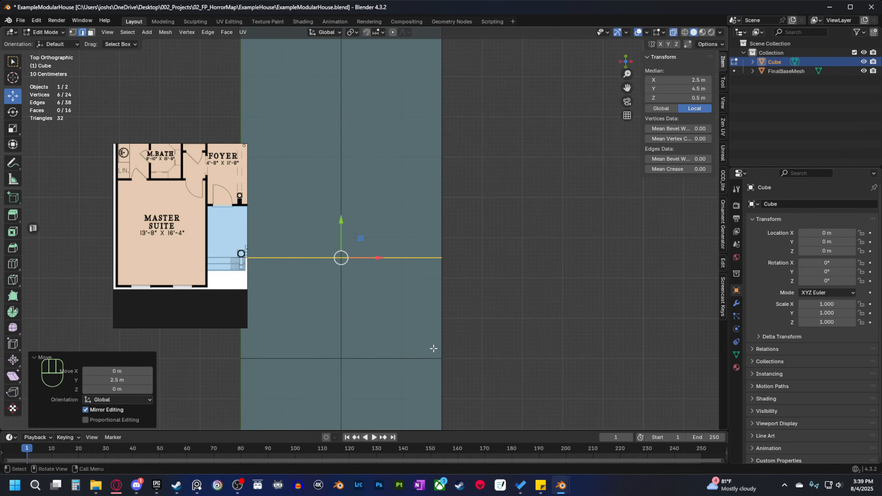
pyautogui.hotkey('ctrl', 'z')
pyautogui.hotkey('ctrl', 'z')
# Add one centered loop cut across the block's long section behind the front cross loop, at Y 16 m.
pyautogui.scroll(-3, 425, 350)
pyautogui.keyDown('shift'); pyautogui.scroll(3, 422, 337); pyautogui.keyUp('shift')
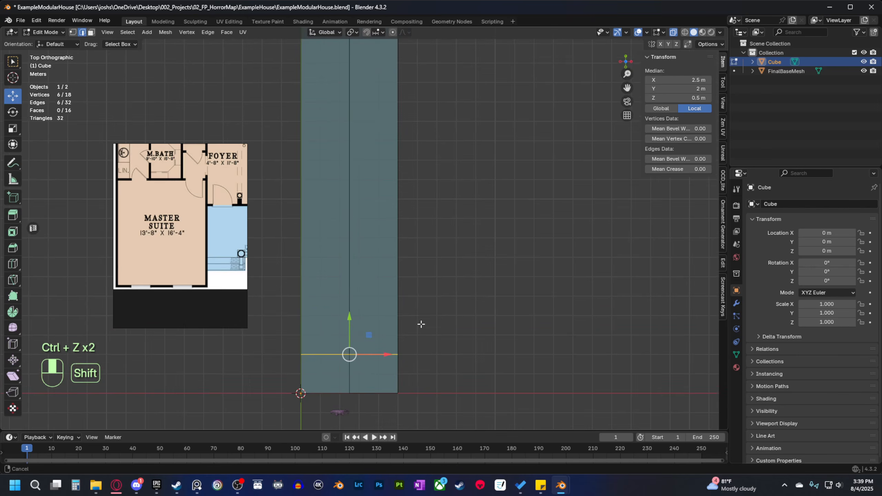
pyautogui.scroll(-1, 422, 328)
pyautogui.hotkey('ctrl', 'r')
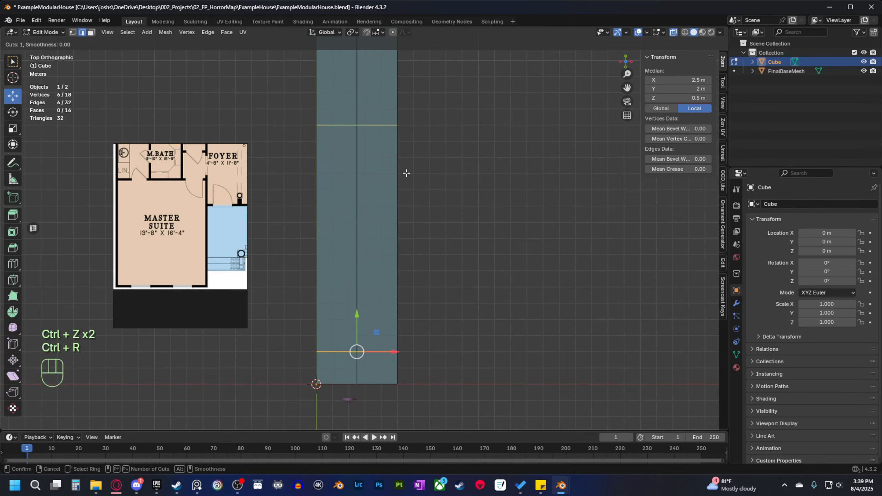
pyautogui.click(407, 173)
pyautogui.rightClick(407, 173)
pyautogui.keyDown('shift'); pyautogui.moveTo(407, 173); pyautogui.dragTo(404, 147, button='middle'); pyautogui.keyUp('shift')
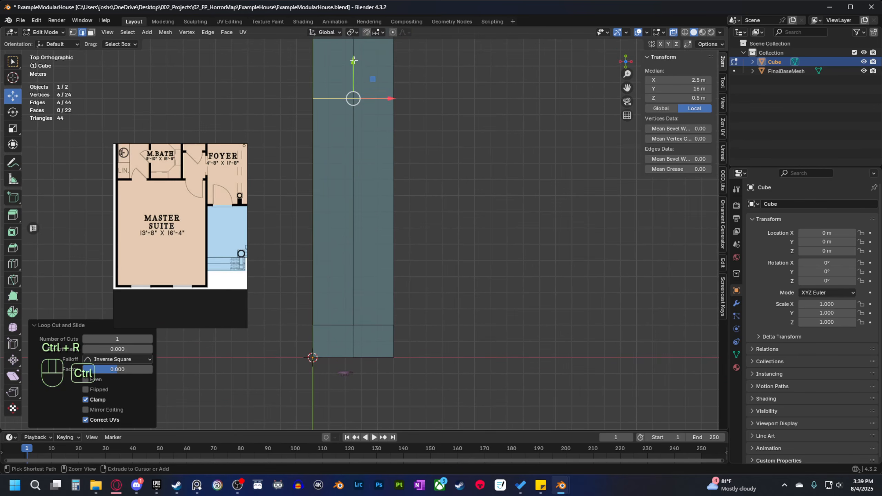
# Move the new cross loop along Y toward the front end, to Y 4.5 m.
pyautogui.moveTo(353, 60); pyautogui.dragTo(354, 255)
pyautogui.keyDown('shift'); pyautogui.moveTo(447, 339); pyautogui.dragTo(446, 286, button='middle'); pyautogui.keyUp('shift')
pyautogui.scroll(3, 446, 286)
pyautogui.scroll(2, 441, 284)
pyautogui.keyDown('shift'); pyautogui.moveTo(432, 315); pyautogui.dragTo(465, 302, button='middle'); pyautogui.keyUp('shift')
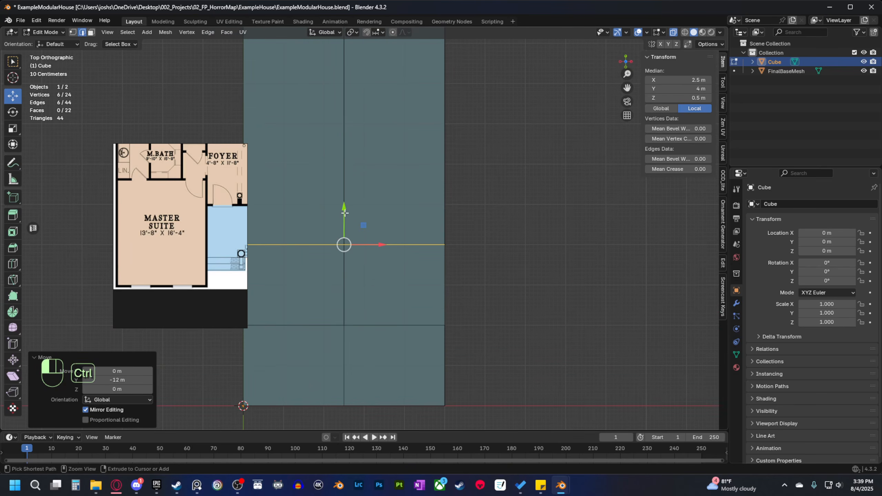
pyautogui.keyDown('ctrl'); pyautogui.moveTo(350, 213); pyautogui.dragTo(352, 191); pyautogui.keyUp('ctrl')
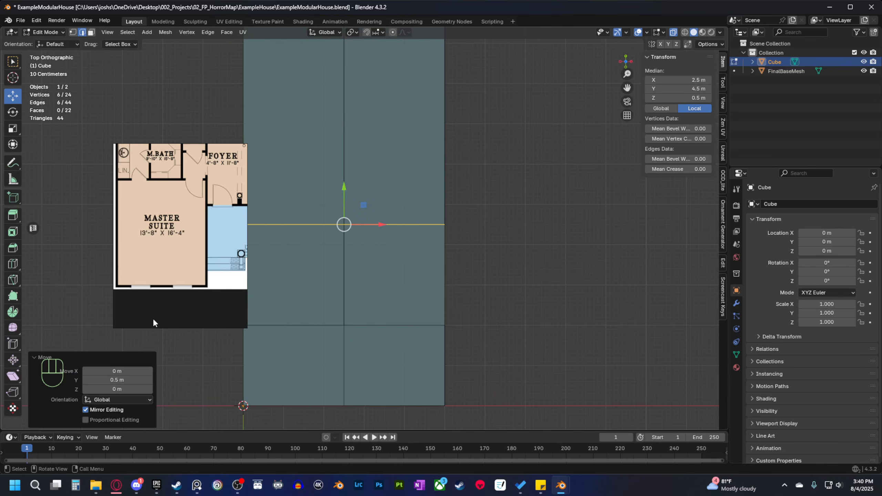
# In face selection mode, select the long-side face at X 5 m between the two cross cuts.
pyautogui.moveTo(467, 315)
pyautogui.keyDown('shift'); pyautogui.mouseDown(button='middle')
pyautogui.moveTo(443, 313)
pyautogui.moveTo(452, 311)
pyautogui.mouseUp(button='middle'); pyautogui.keyUp('shift')
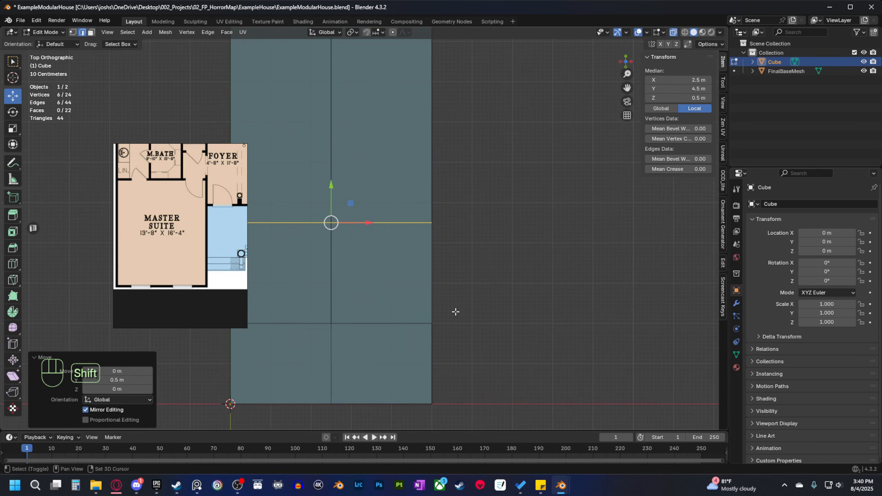
pyautogui.scroll(-1, 421, 317)
pyautogui.press('3')
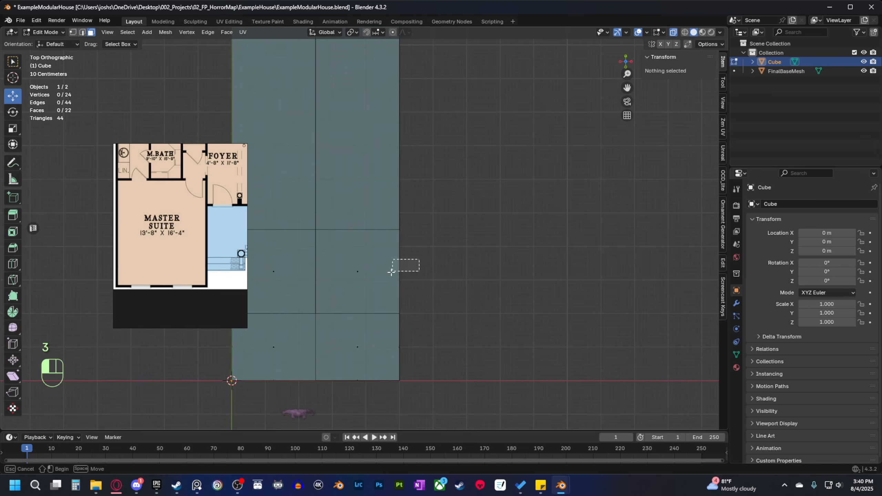
pyautogui.click(401, 272)
pyautogui.scroll(-1, 451, 291)
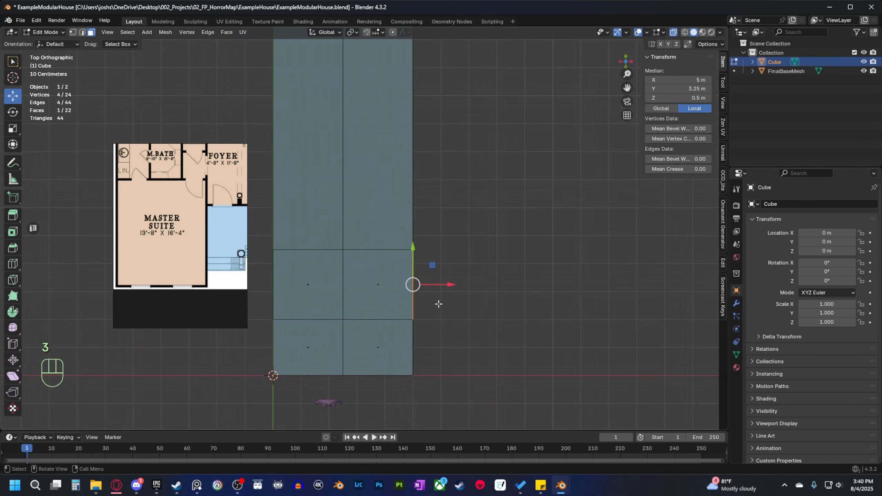
# Pan the floor plan reference to the foyer and covered porch and examine it against the block's front section.
pyautogui.moveTo(224, 247); pyautogui.dragTo(169, 245, button='middle')
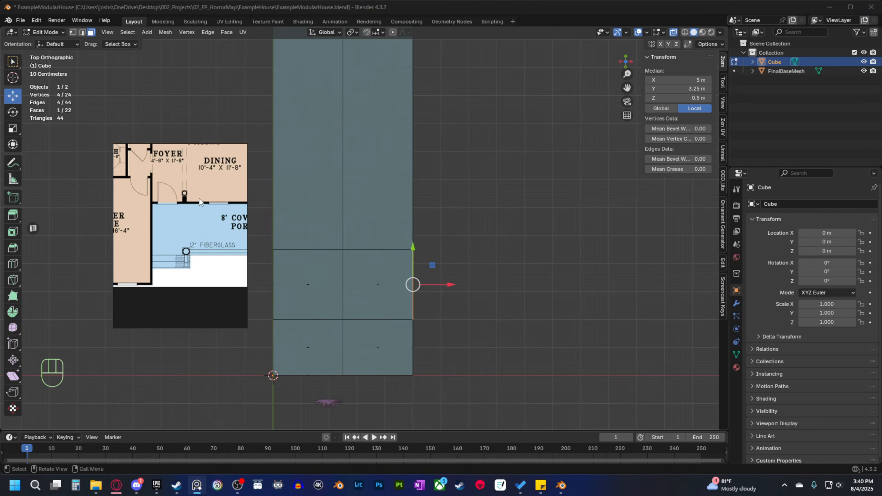
pyautogui.keyDown('shift'); pyautogui.moveTo(462, 312); pyautogui.dragTo(467, 271, button='middle'); pyautogui.keyUp('shift')
pyautogui.scroll(1, 450, 314)
pyautogui.keyDown('shift'); pyautogui.moveTo(358, 290); pyautogui.dragTo(412, 287, button='middle'); pyautogui.keyUp('shift')
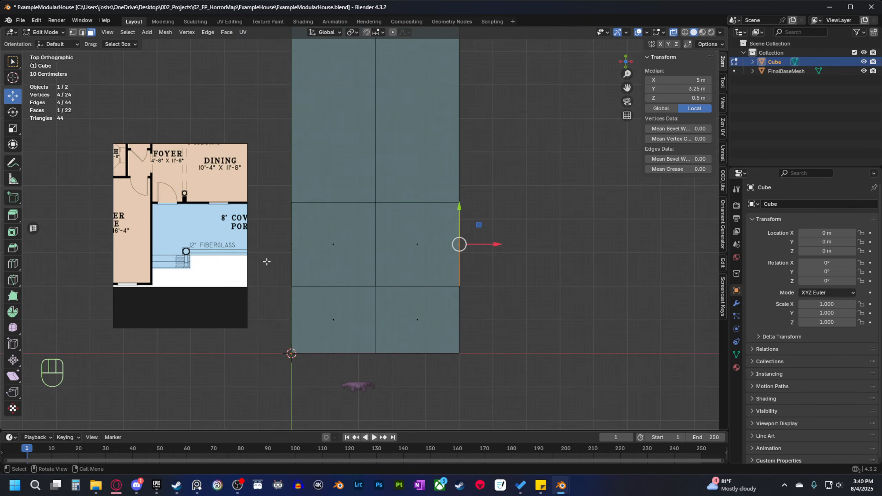
# Extrude the selected side face of the base mesh and move the new face out 2.5 m along X.
pyautogui.keyDown('shift'); pyautogui.moveTo(347, 281); pyautogui.dragTo(305, 292, button='middle'); pyautogui.keyUp('shift')
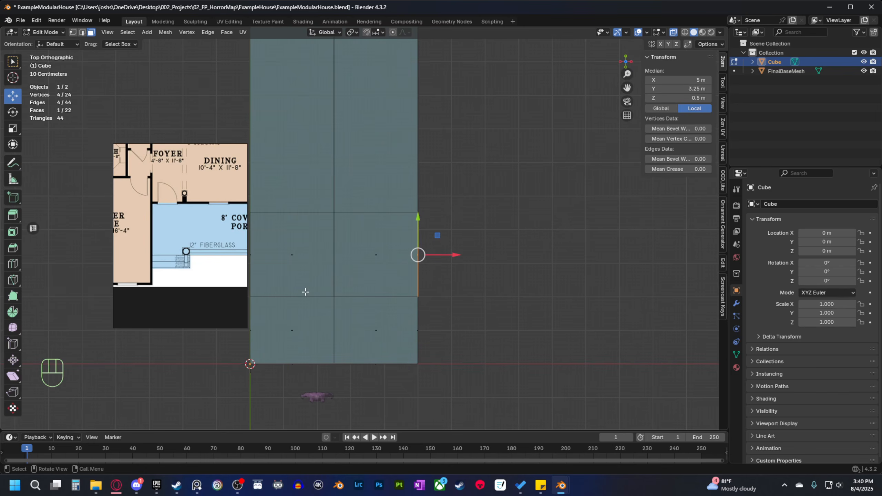
pyautogui.press('e')
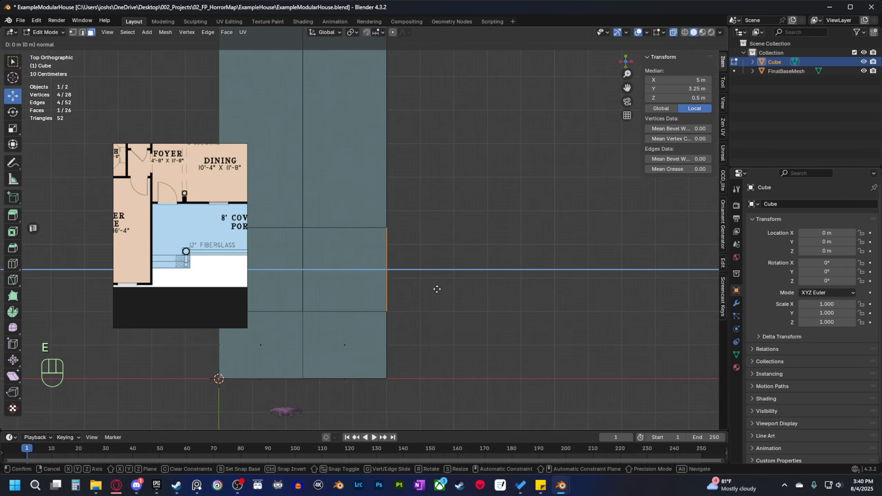
pyautogui.press('ctrl')
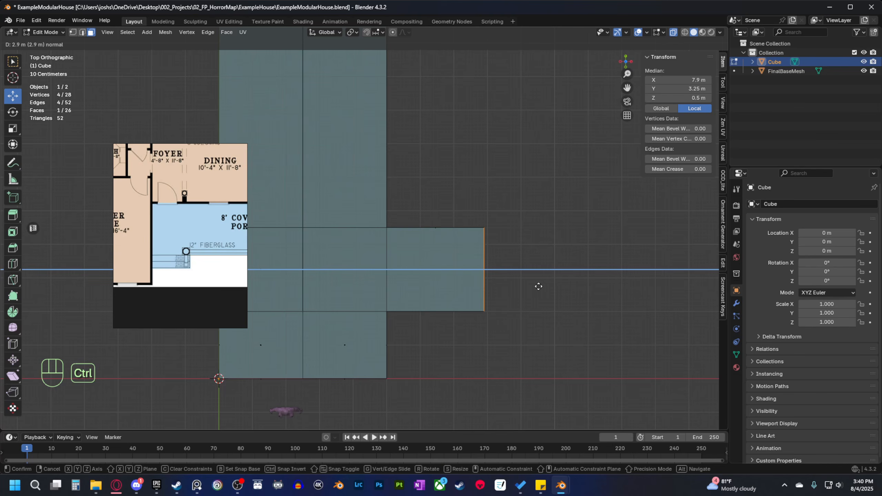
pyautogui.rightClick(521, 292)
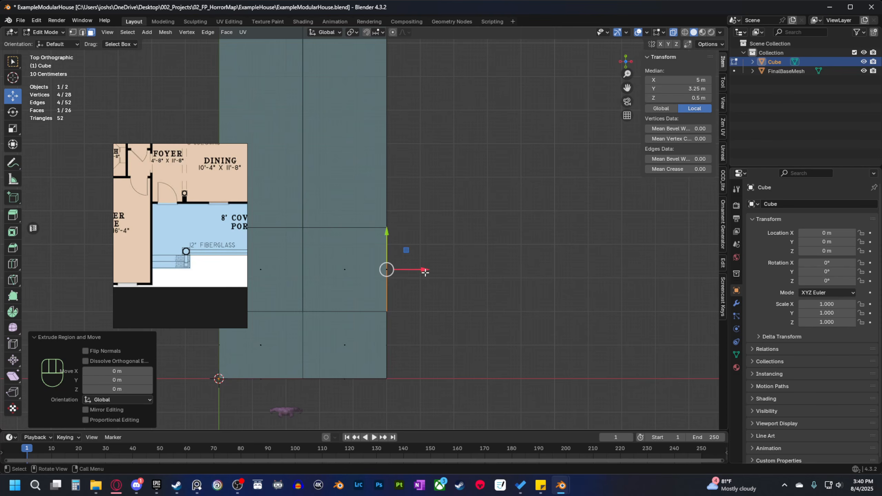
pyautogui.moveTo(423, 270); pyautogui.dragTo(481, 273)
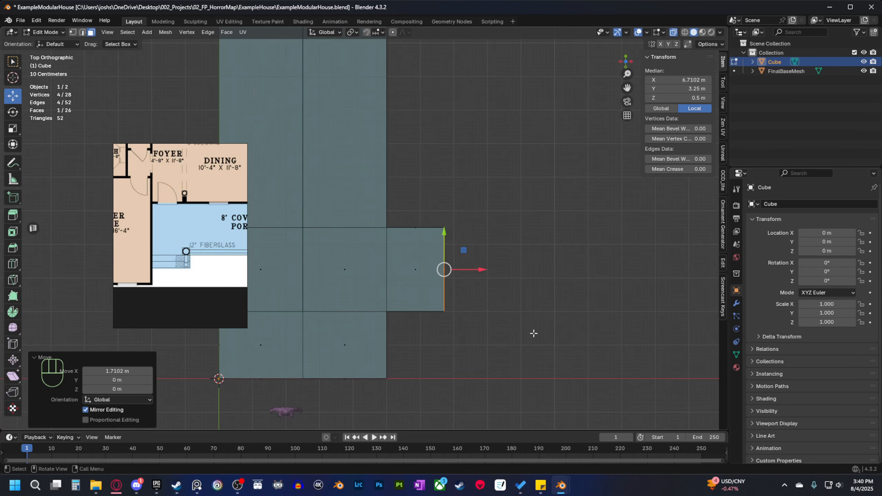
pyautogui.click(145, 371)
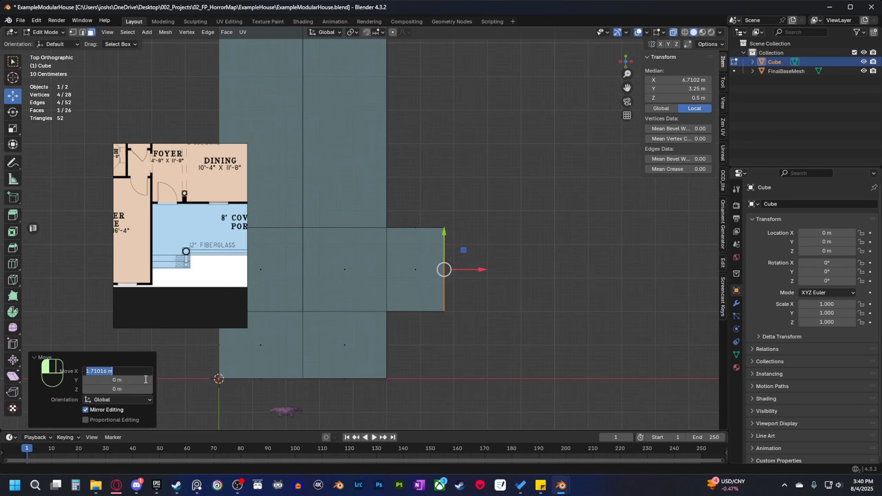
pyautogui.write('2.5')
pyautogui.press('Return')
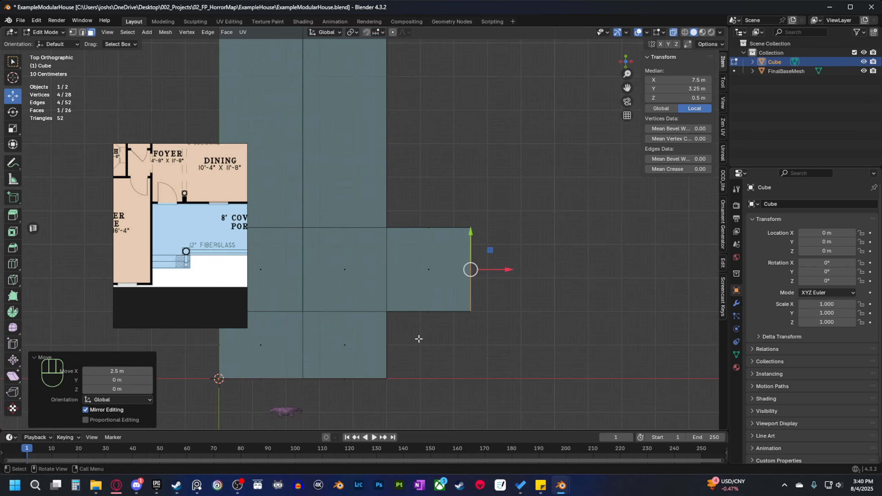
# Slide the extruded face back flush at X 5 m and pull it out again by 2.5 m in snapped increments.
pyautogui.keyDown('ctrl'); pyautogui.moveTo(509, 269); pyautogui.dragTo(488, 277); pyautogui.keyUp('ctrl')
pyautogui.scroll(2, 408, 305)
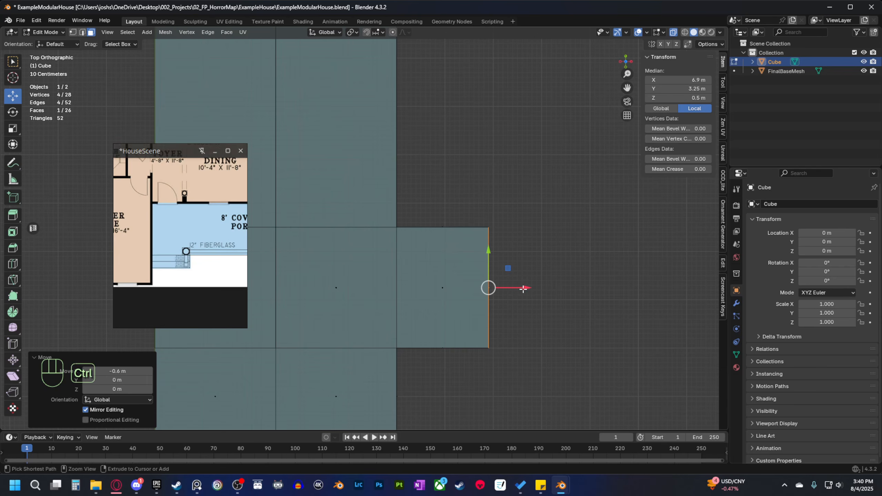
pyautogui.keyDown('ctrl'); pyautogui.moveTo(524, 287); pyautogui.dragTo(434, 274); pyautogui.keyUp('ctrl')
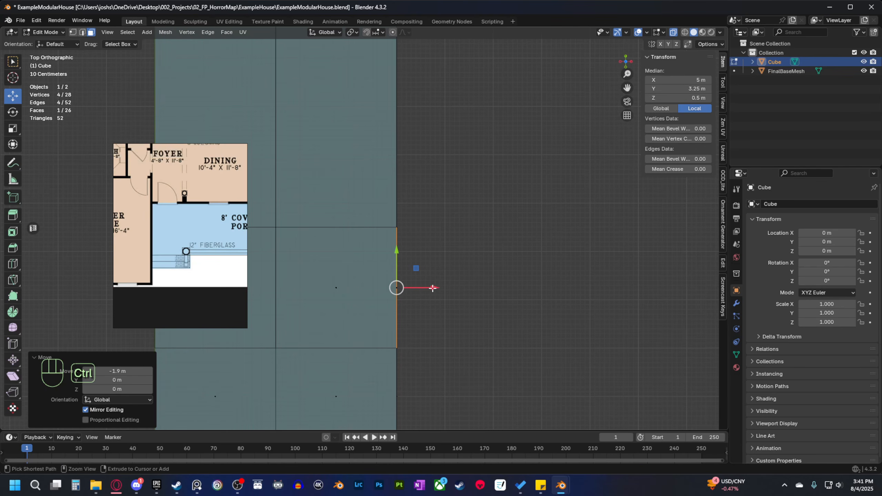
pyautogui.keyDown('ctrl'); pyautogui.moveTo(433, 287); pyautogui.dragTo(554, 296); pyautogui.keyUp('ctrl')
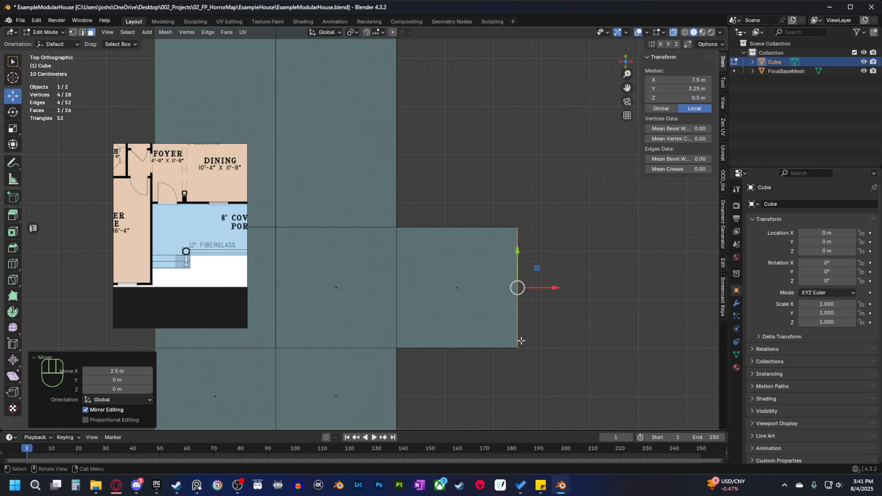
# Extrude the end face of the new wing another 2.5 m along X.
pyautogui.keyDown('shift'); pyautogui.moveTo(572, 377); pyautogui.dragTo(431, 355, button='middle'); pyautogui.keyUp('shift')
pyautogui.scroll(-1, 431, 356)
pyautogui.keyDown('shift'); pyautogui.moveTo(426, 320); pyautogui.dragTo(452, 360, button='middle'); pyautogui.keyUp('shift')
pyautogui.press('e')
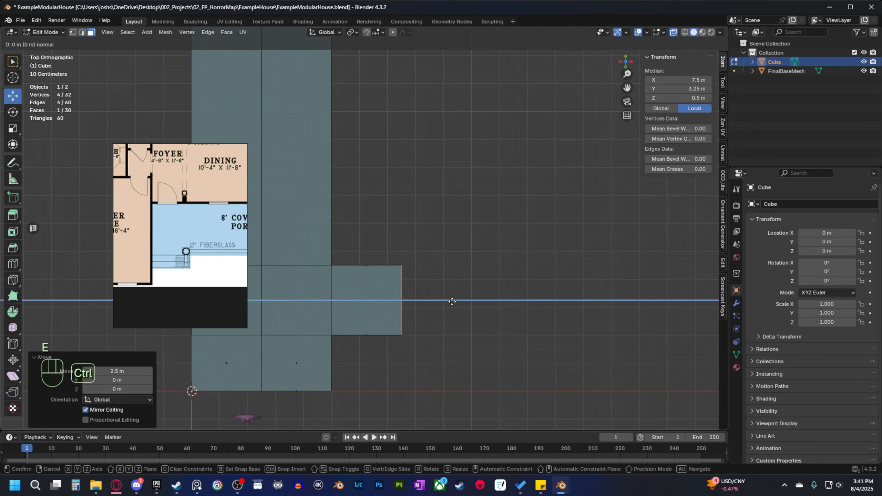
pyautogui.click(518, 302)
# Extrude the wing's end face by a further 3 m and pull it back 0.5 m along X.
pyautogui.keyDown('shift'); pyautogui.moveTo(512, 318); pyautogui.dragTo(446, 334, button='middle'); pyautogui.keyUp('shift')
pyautogui.press('e')
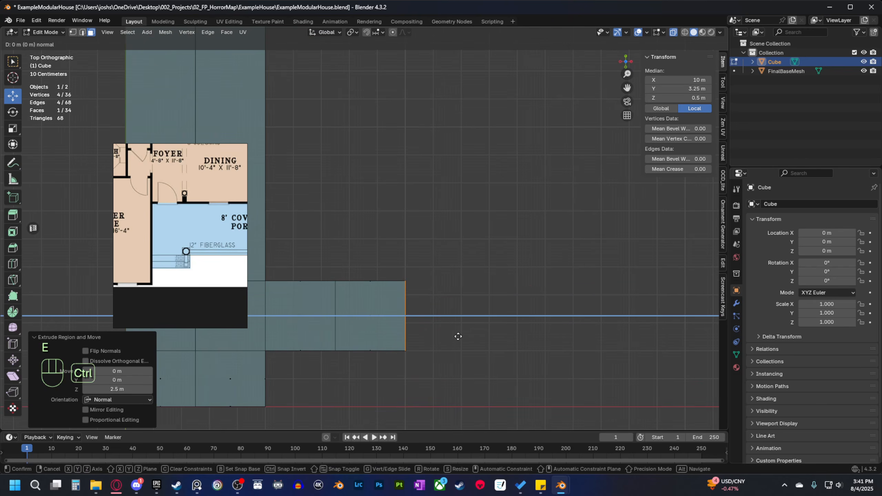
pyautogui.click(524, 336)
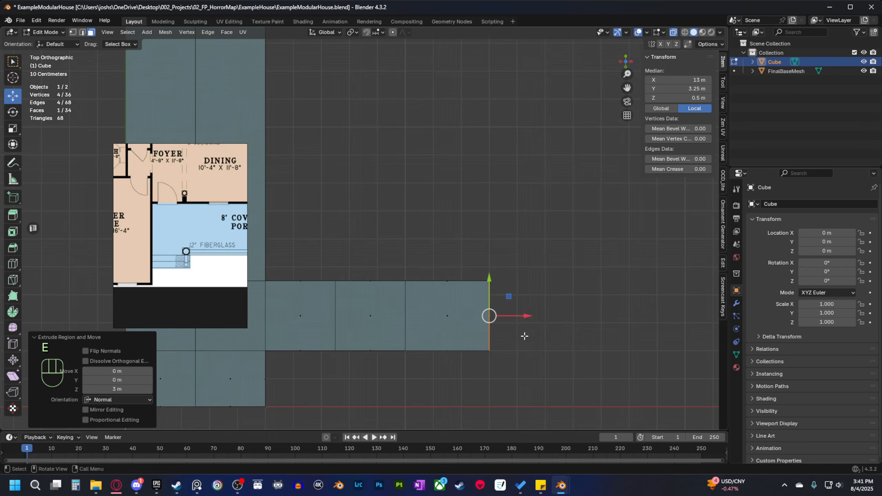
pyautogui.scroll(1, 509, 337)
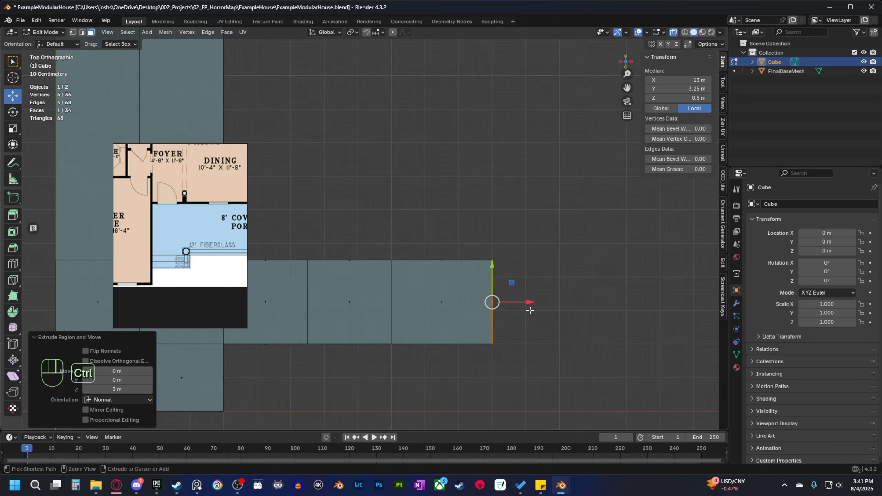
pyautogui.moveTo(533, 304); pyautogui.dragTo(511, 302)
pyautogui.scroll(-2, 612, 340)
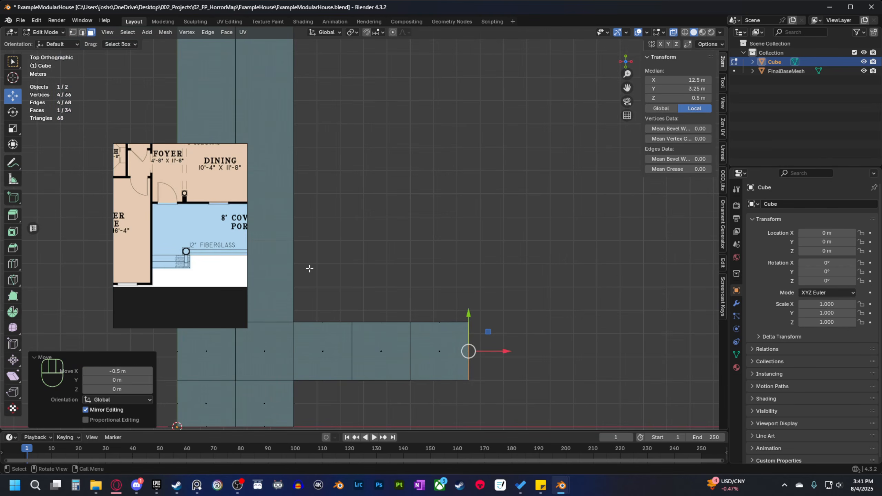
# Switch to the floor plan reference window, turn on drawing mode and enlarge the window around the covered porch.
pyautogui.moveTo(209, 242); pyautogui.dragTo(170, 249, button='middle')
pyautogui.moveTo(239, 229); pyautogui.dragTo(184, 254, button='middle')
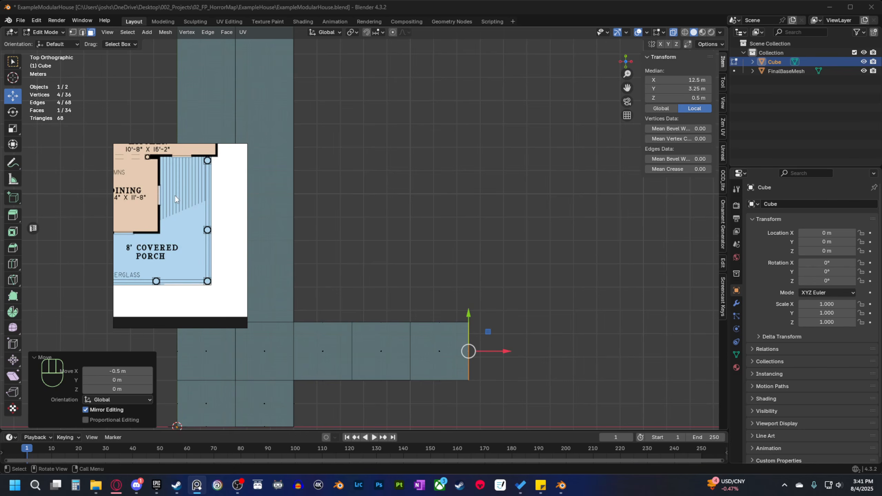
pyautogui.scroll(-3, 199, 250)
pyautogui.moveTo(187, 278); pyautogui.dragTo(206, 277, button='middle')
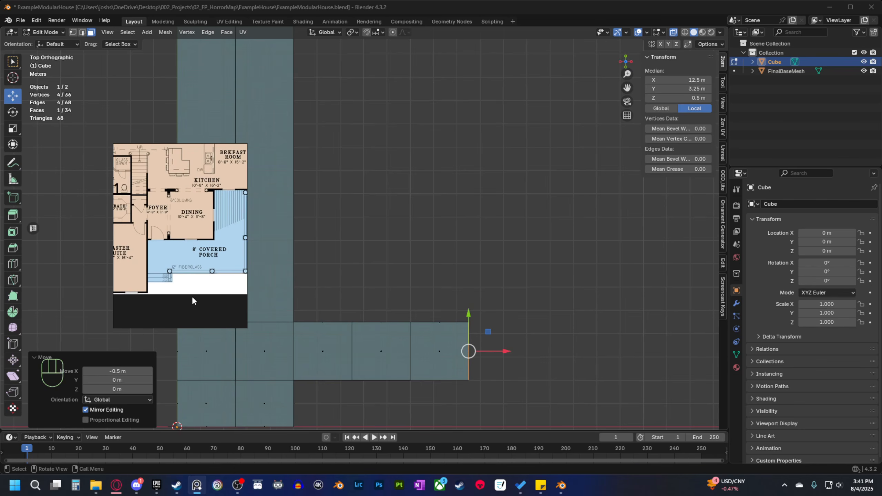
pyautogui.rightClick(170, 311)
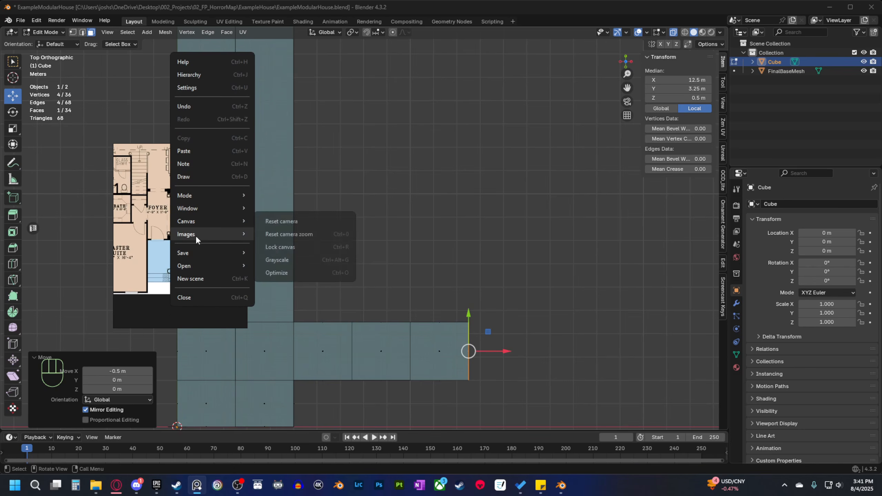
pyautogui.click(222, 176)
pyautogui.scroll(3, 191, 274)
pyautogui.scroll(-1, 168, 264)
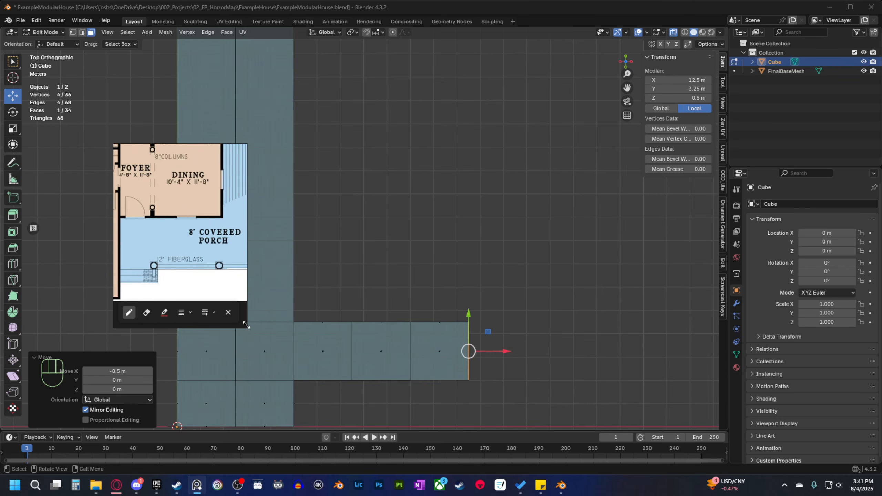
pyautogui.moveTo(246, 325); pyautogui.dragTo(463, 400)
pyautogui.scroll(4, 208, 290)
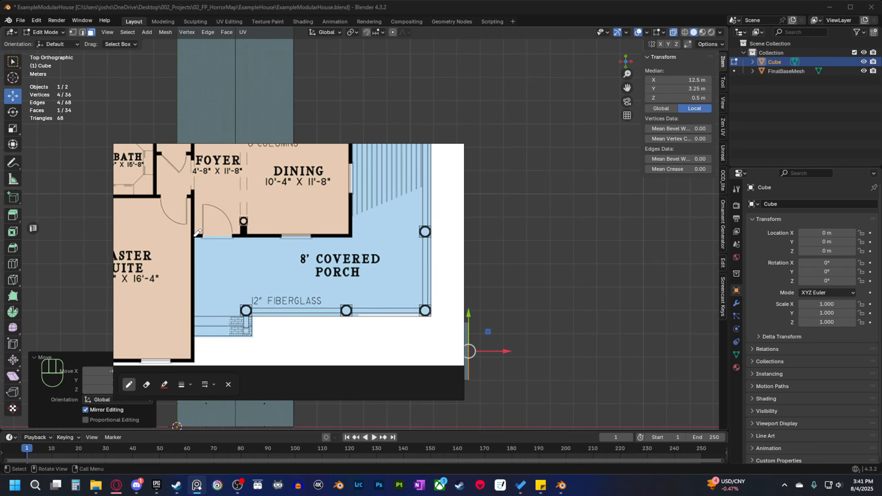
# Draw a red rectangle around the front strip of the covered porch and split it into three sections with two vertical lines.
pyautogui.moveTo(195, 236)
pyautogui.mouseDown()
pyautogui.moveTo(197, 310)
pyautogui.moveTo(424, 312)
pyautogui.mouseUp()
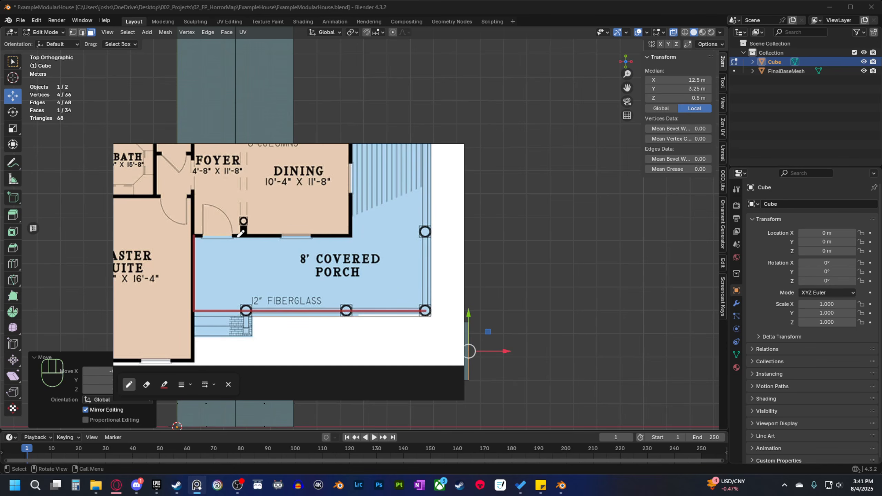
pyautogui.moveTo(194, 237)
pyautogui.mouseDown()
pyautogui.moveTo(425, 238)
pyautogui.moveTo(427, 311)
pyautogui.mouseUp()
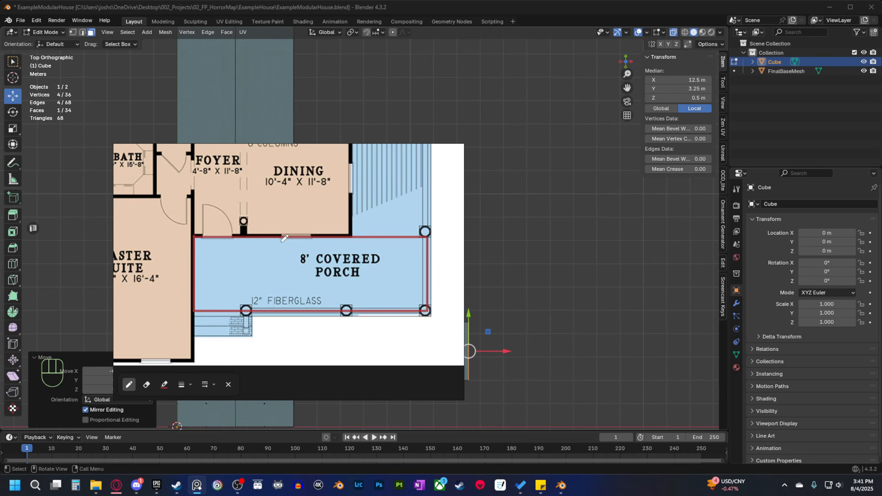
pyautogui.moveTo(278, 236); pyautogui.dragTo(274, 307)
pyautogui.moveTo(352, 238); pyautogui.dragTo(350, 310)
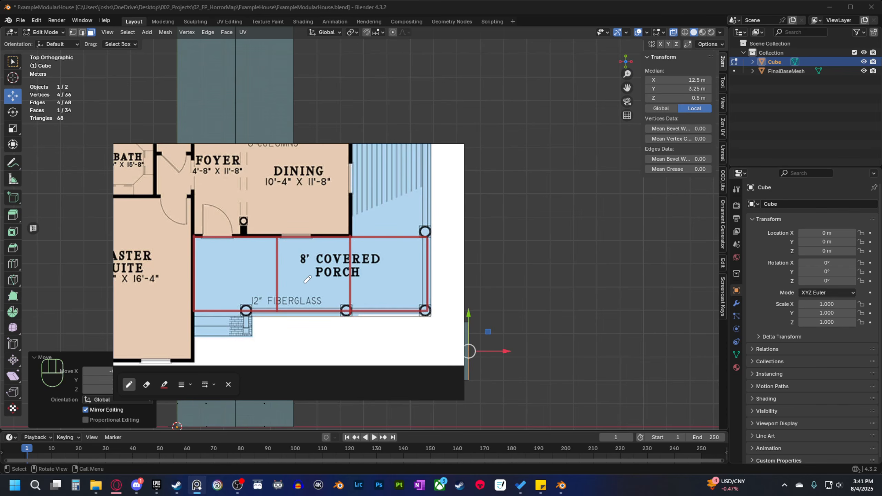
# Handwrite the label "2.5 M" inside the porch section next to the master suite.
pyautogui.scroll(1, 224, 266)
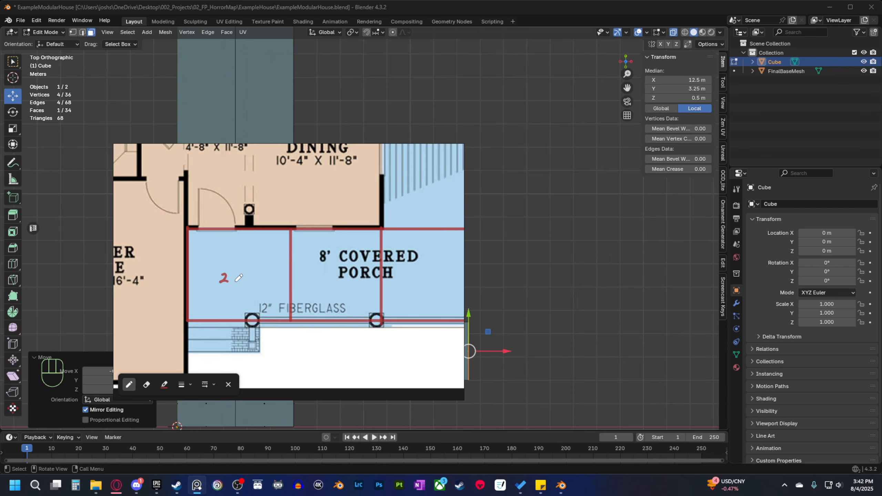
pyautogui.click(235, 280)
pyautogui.moveTo(250, 273)
pyautogui.mouseDown()
pyautogui.moveTo(244, 281)
pyautogui.moveTo(274, 265)
pyautogui.moveTo(280, 283)
pyautogui.mouseUp()
# Extend the two horizontal porch lines across the master suite and draw a vertical line through its middle up into the master bath.
pyautogui.scroll(-3, 319, 294)
pyautogui.scroll(-2, 327, 324)
pyautogui.moveTo(320, 341); pyautogui.dragTo(286, 330, button='middle')
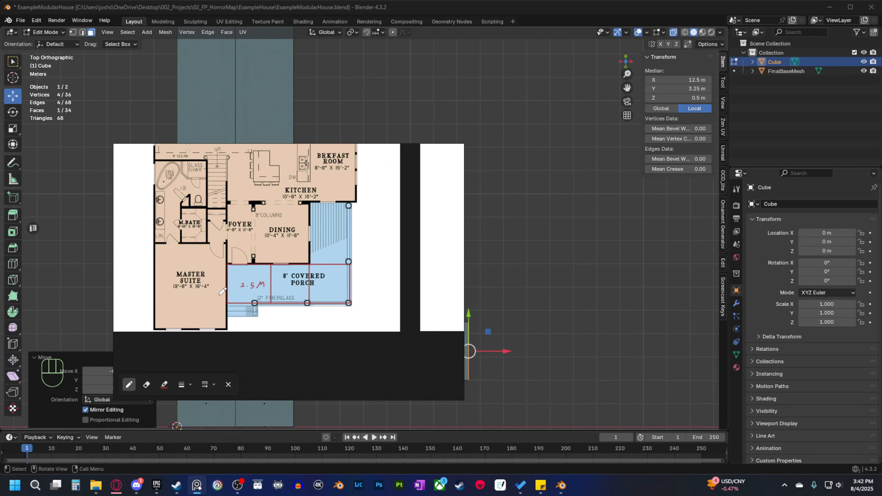
pyautogui.scroll(-1, 202, 295)
pyautogui.scroll(1, 208, 293)
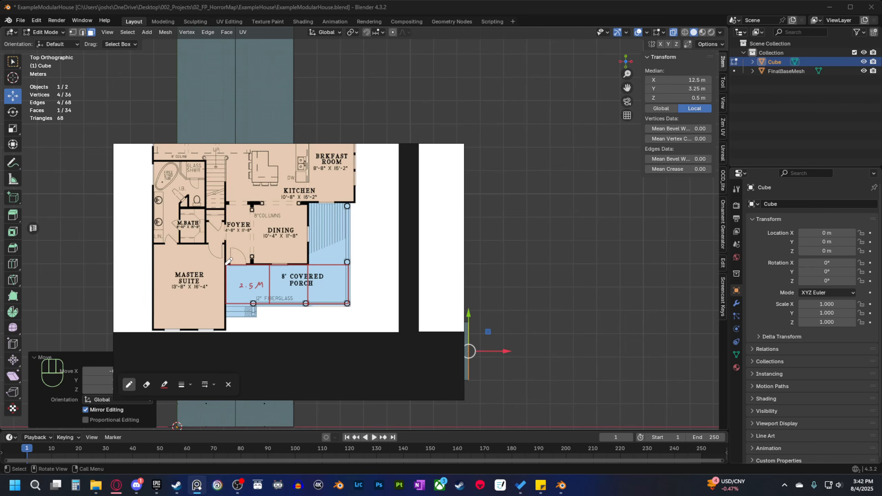
pyautogui.moveTo(226, 264); pyautogui.dragTo(153, 264)
pyautogui.moveTo(227, 302); pyautogui.dragTo(156, 302)
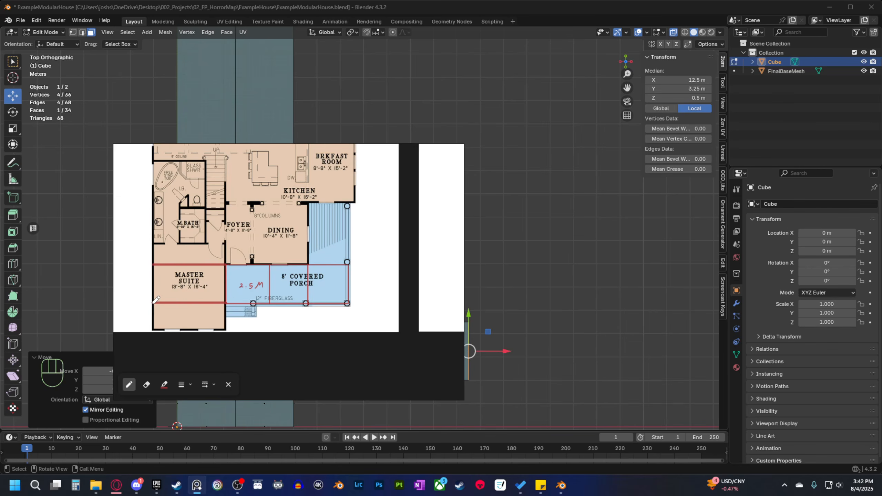
pyautogui.moveTo(189, 329); pyautogui.dragTo(189, 207)
# Review the section lines on the floor plan and shrink the reference window back to a compact size.
pyautogui.scroll(1, 200, 299)
pyautogui.scroll(2, 217, 291)
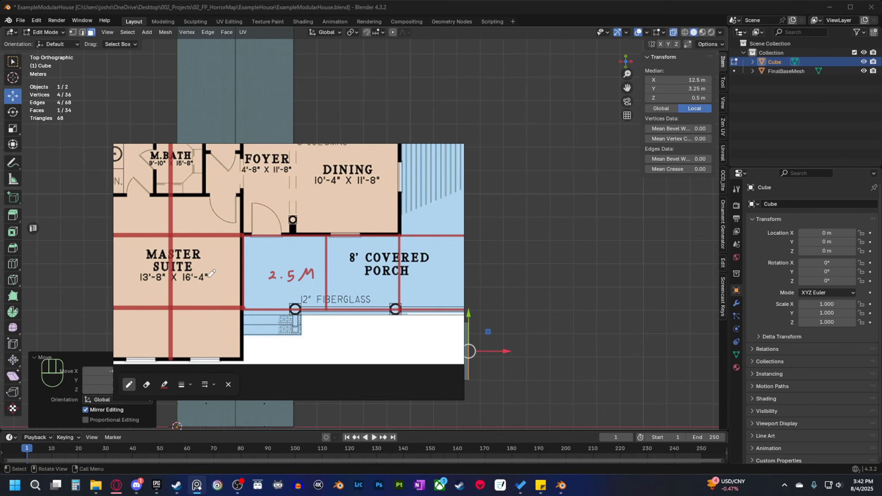
pyautogui.scroll(-1, 214, 309)
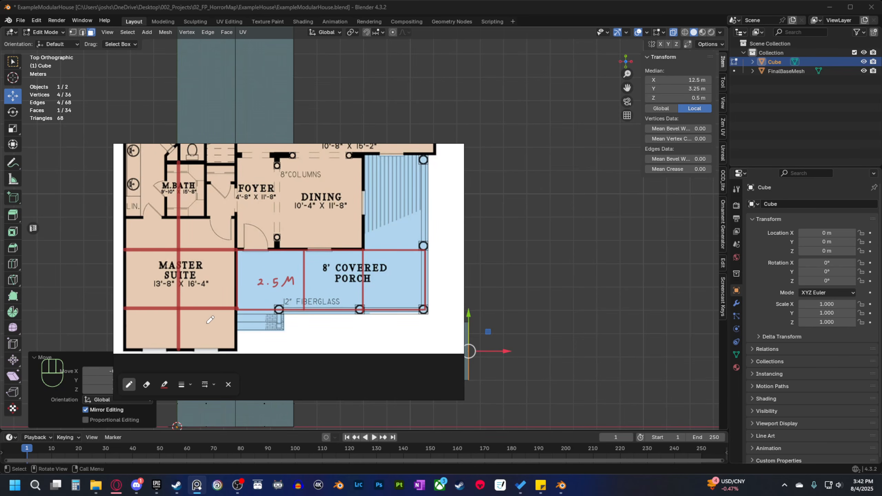
pyautogui.scroll(-1, 220, 324)
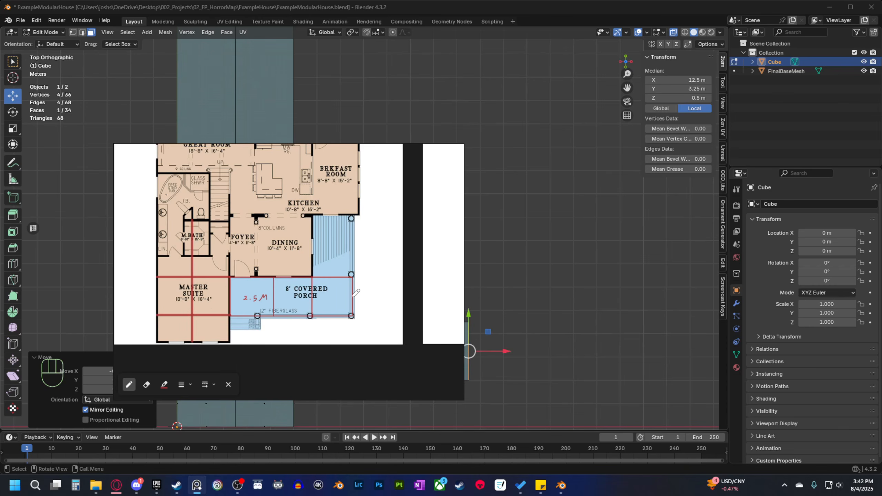
pyautogui.scroll(-1, 345, 249)
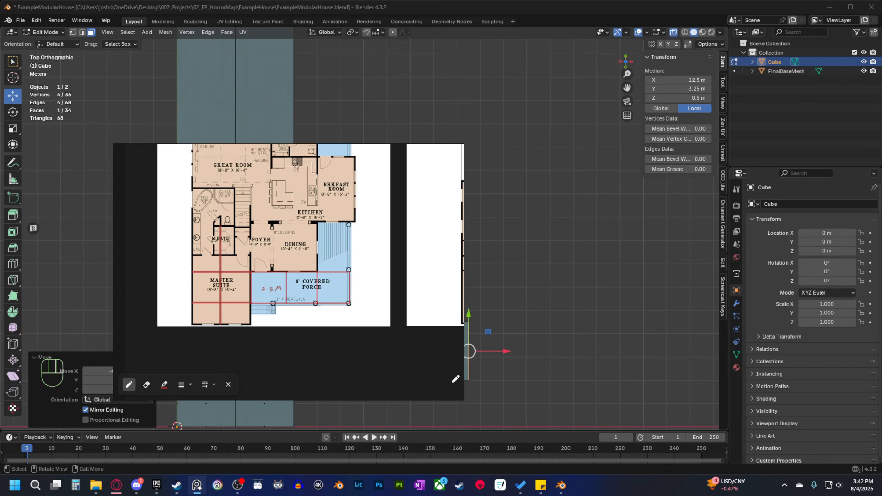
pyautogui.moveTo(466, 404)
pyautogui.mouseDown()
pyautogui.moveTo(454, 396)
pyautogui.moveTo(457, 344)
pyautogui.moveTo(244, 341)
pyautogui.mouseUp()
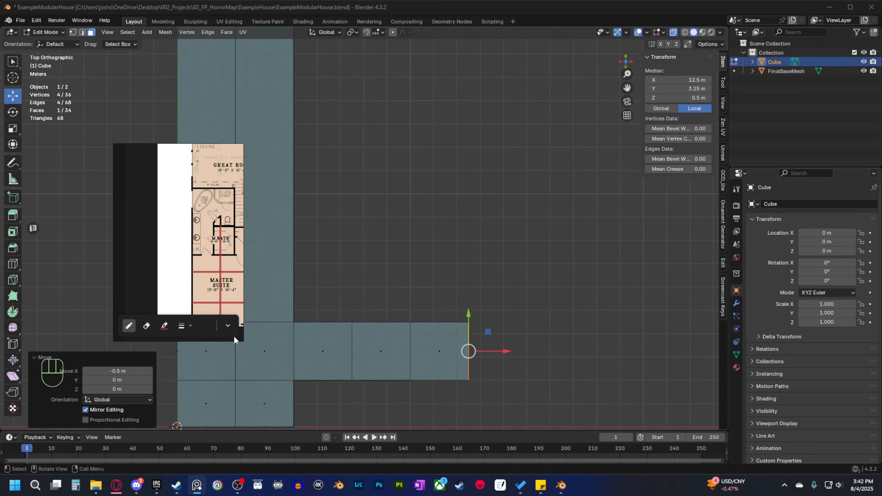
# Leave drawing mode and reposition the reference window and floor plan so more of the mesh stays uncovered.
pyautogui.rightClick(145, 279)
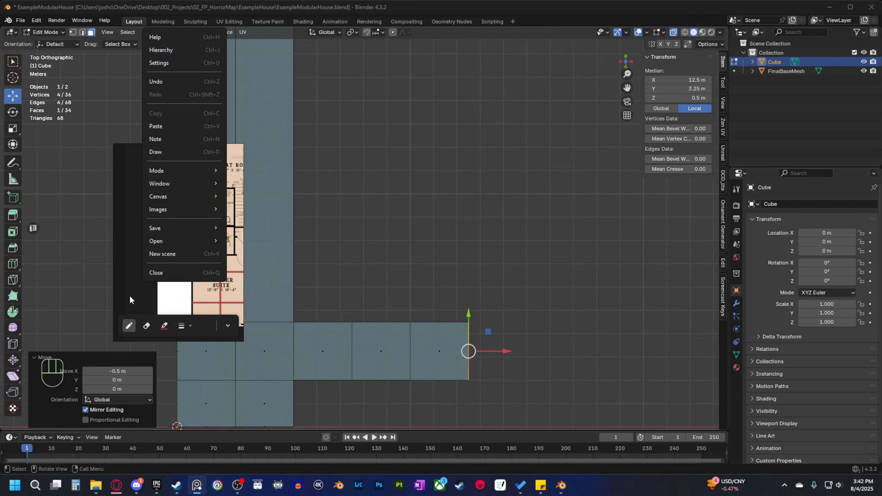
pyautogui.click(227, 325)
pyautogui.click(228, 298)
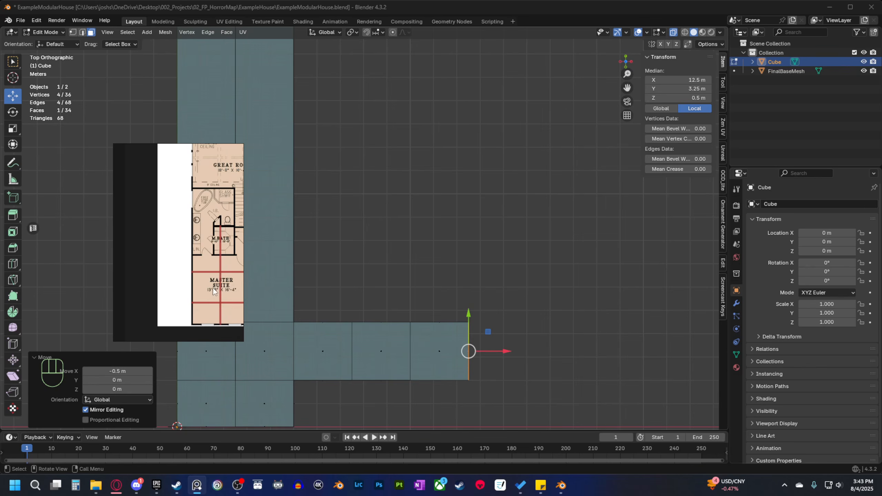
pyautogui.moveTo(212, 266)
pyautogui.mouseDown(button='right')
pyautogui.moveTo(163, 272)
pyautogui.moveTo(179, 267)
pyautogui.mouseUp(button='right')
pyautogui.moveTo(175, 264); pyautogui.dragTo(131, 273)
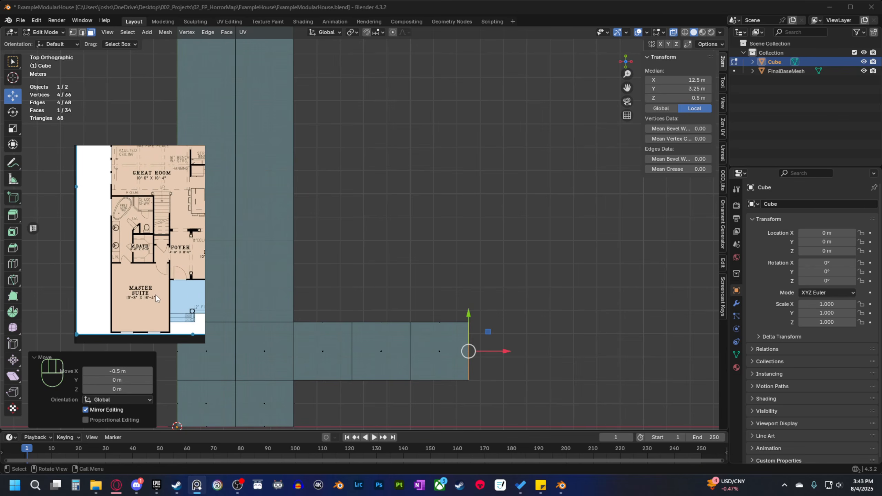
# Extrude the back side of the porch row's outermost section by 2.5 m twice to start the side wing along the covered porch.
pyautogui.scroll(-2, 170, 291)
pyautogui.scroll(-4, 170, 294)
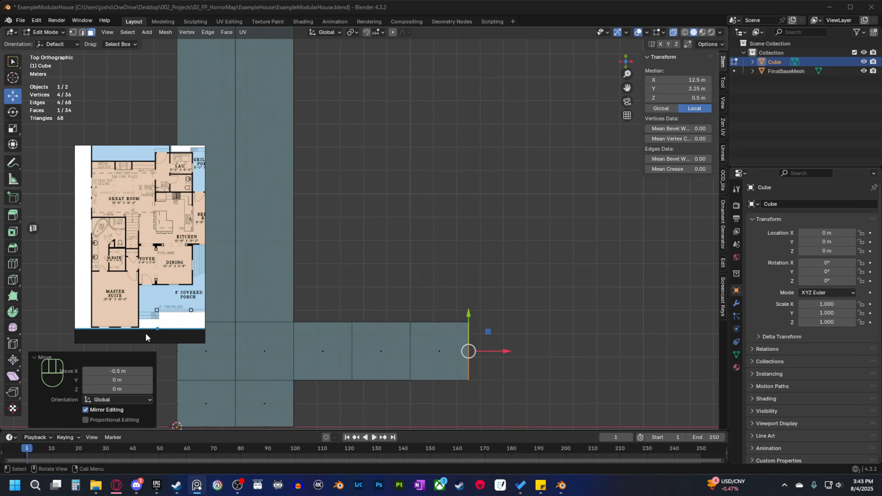
pyautogui.scroll(-2, 151, 298)
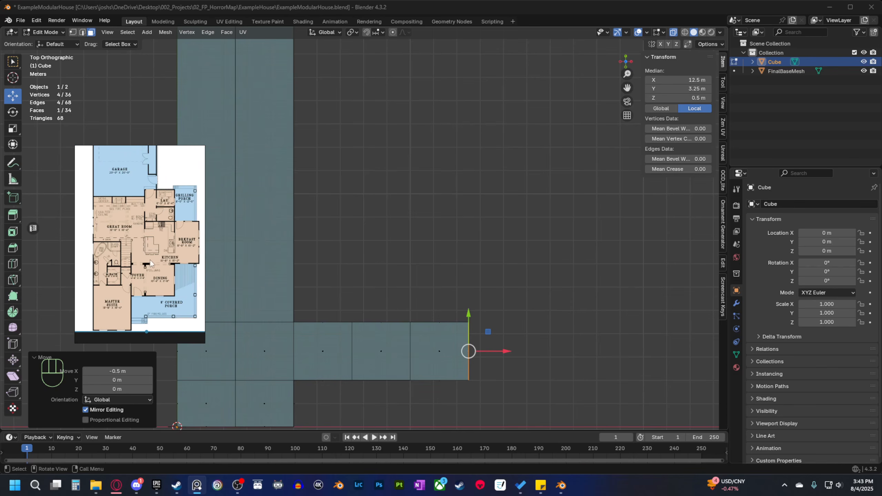
pyautogui.keyDown('shift'); pyautogui.moveTo(469, 264); pyautogui.dragTo(514, 282, button='middle'); pyautogui.keyUp('shift')
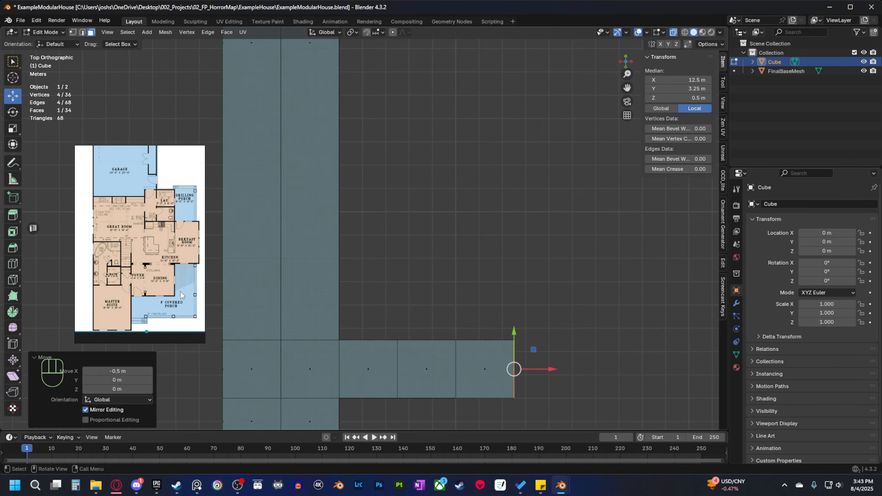
pyautogui.click(485, 340)
pyautogui.press('e')
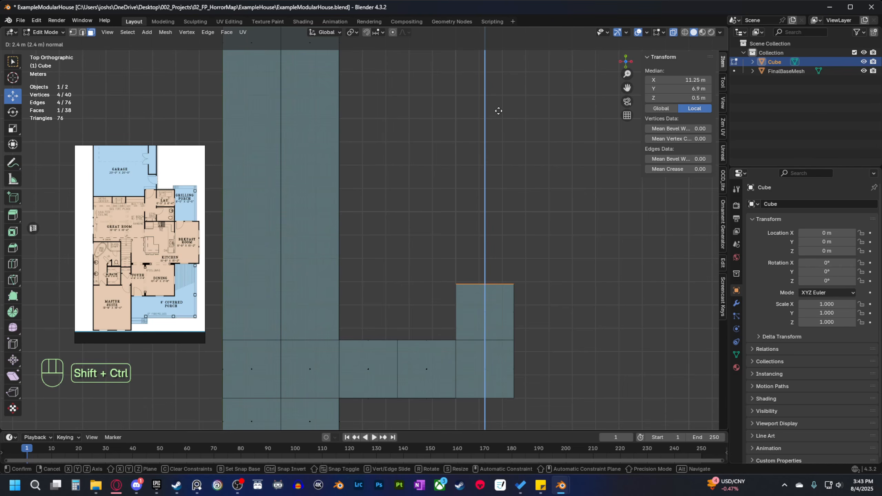
pyautogui.click(499, 88)
pyautogui.press('e')
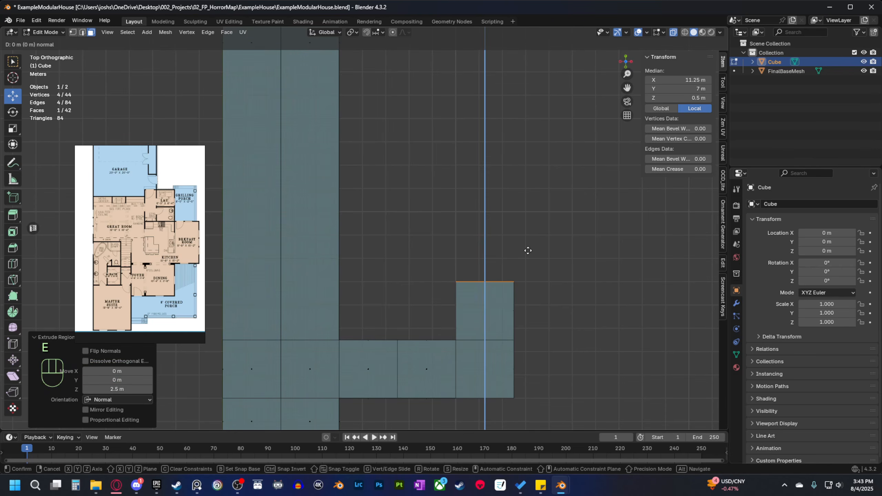
pyautogui.click(529, 59)
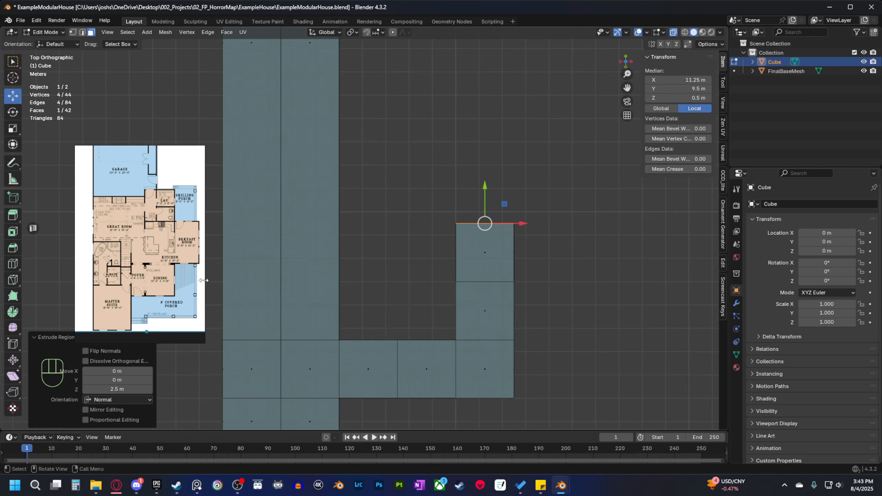
# Following the breakfast room on the floor plan, extrude the side wing's end face by 2.5 m and again by 2.6 m.
pyautogui.scroll(3, 151, 270)
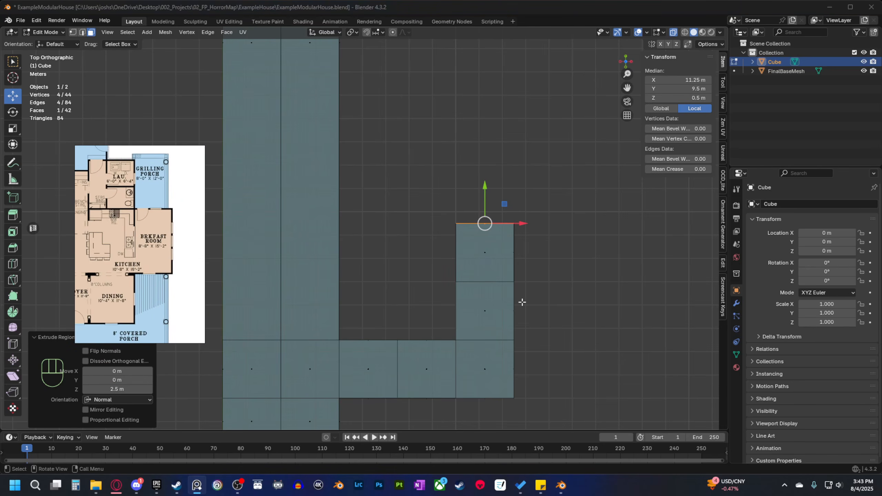
pyautogui.keyDown('shift'); pyautogui.moveTo(536, 276); pyautogui.dragTo(519, 339, button='middle'); pyautogui.keyUp('shift')
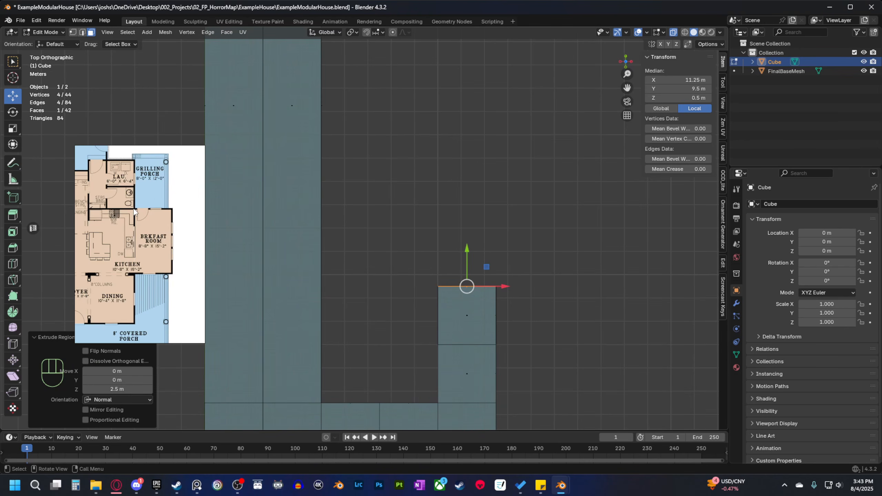
pyautogui.scroll(-1, 482, 304)
pyautogui.keyDown('shift'); pyautogui.moveTo(486, 299); pyautogui.dragTo(452, 335, button='middle'); pyautogui.keyUp('shift')
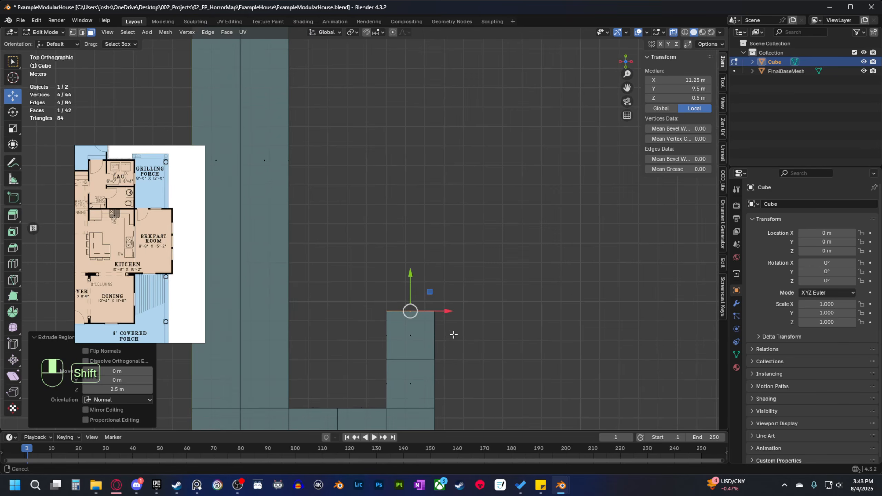
pyautogui.scroll(1, 163, 273)
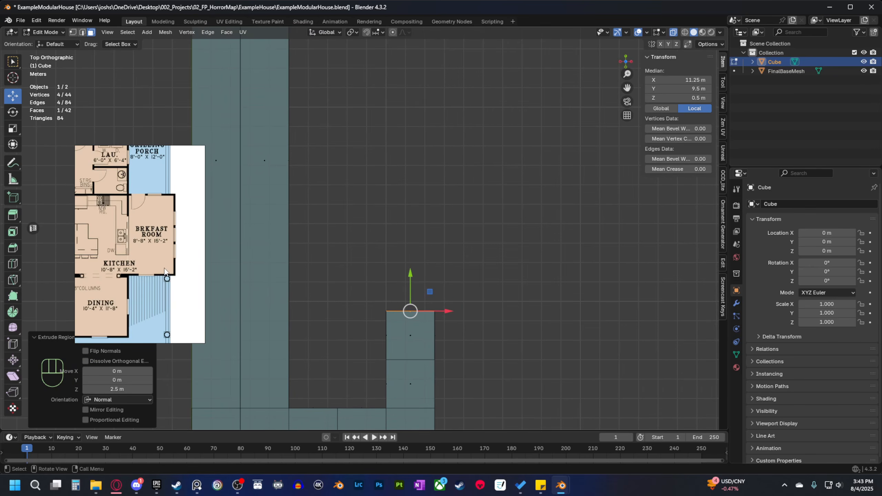
pyautogui.keyDown('shift'); pyautogui.moveTo(451, 298); pyautogui.dragTo(462, 298, button='middle'); pyautogui.keyUp('shift')
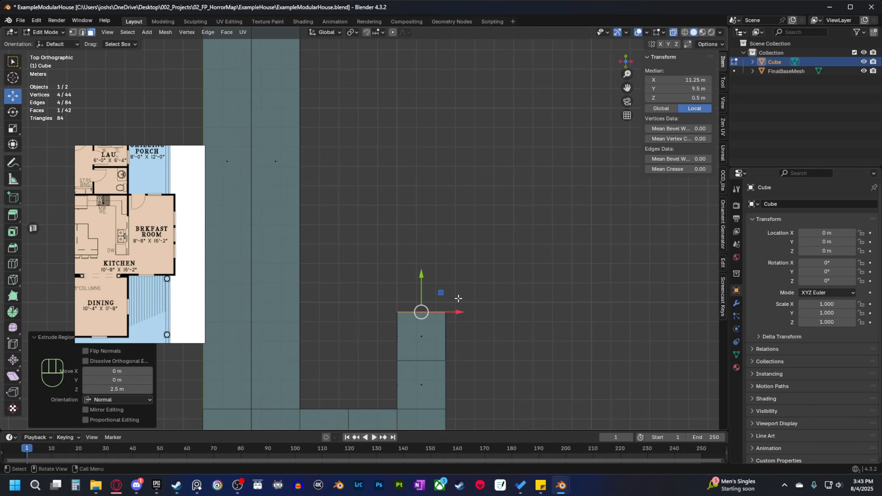
pyautogui.press('e')
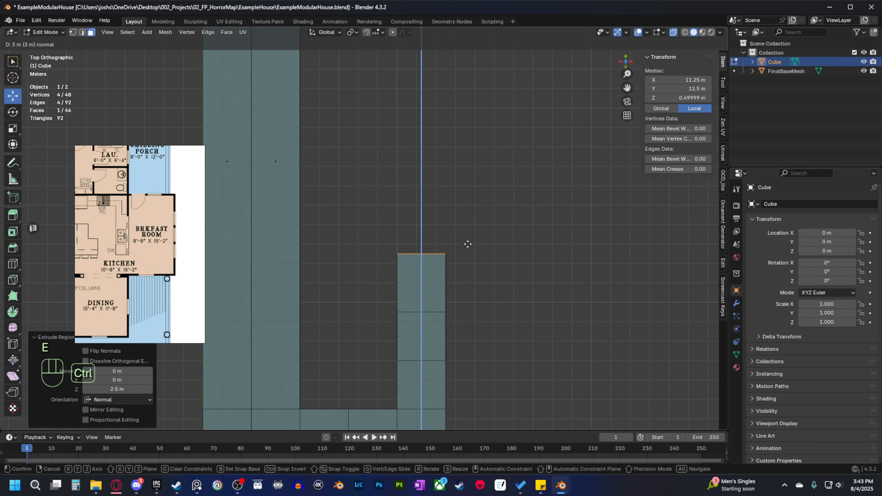
pyautogui.click(460, 305)
pyautogui.press('e')
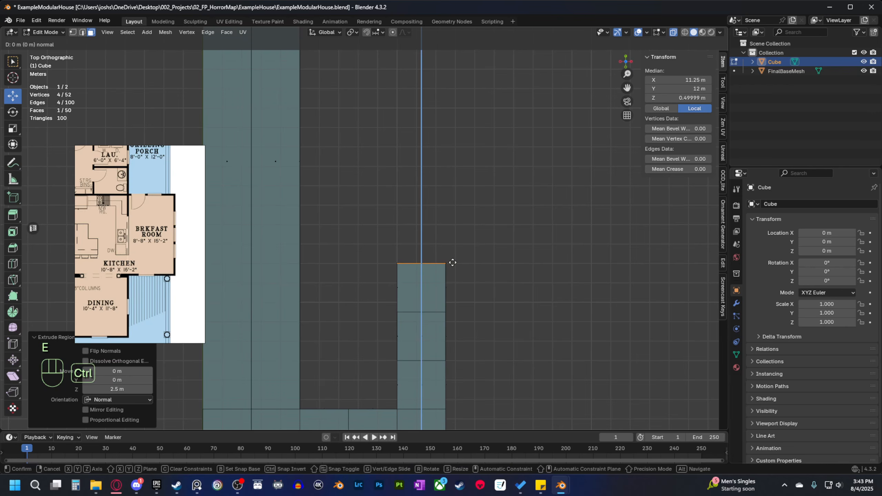
pyautogui.click(472, 137)
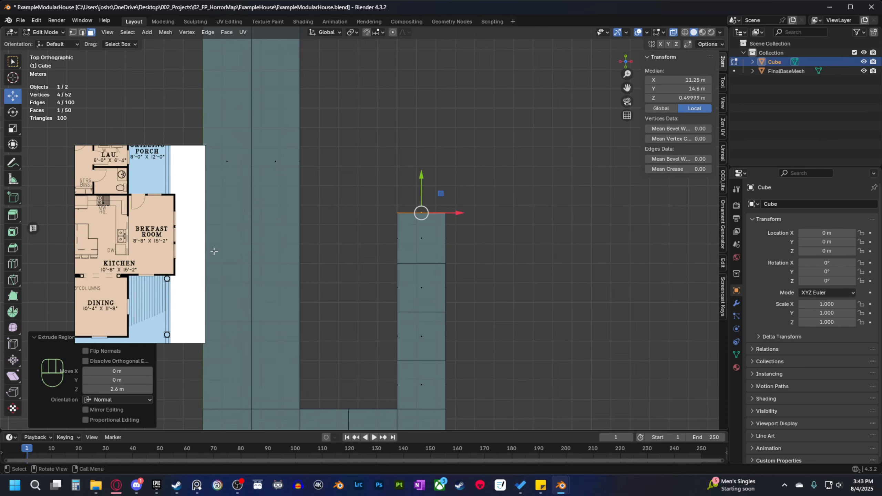
# Extrude the side wing's end face another 5 m to cover the rest of the breakfast room and the grilling porch.
pyautogui.scroll(2, 482, 254)
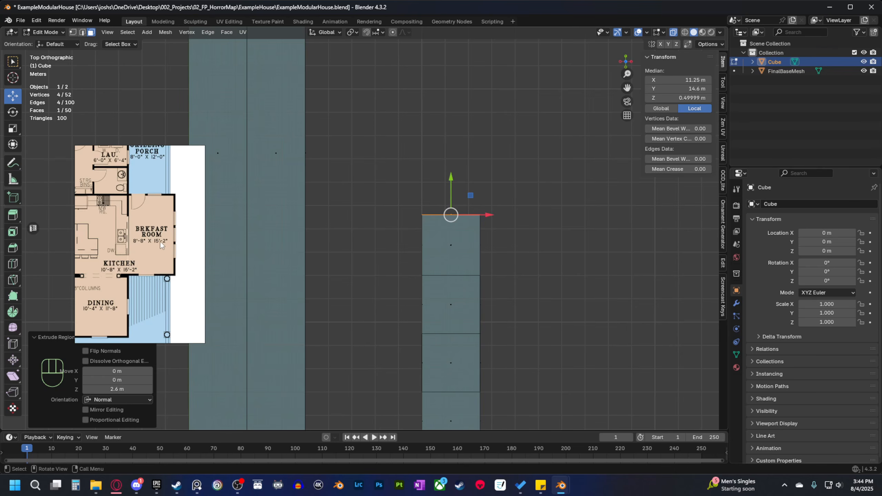
pyautogui.keyDown('shift'); pyautogui.moveTo(438, 295); pyautogui.dragTo(418, 327, button='middle'); pyautogui.keyUp('shift')
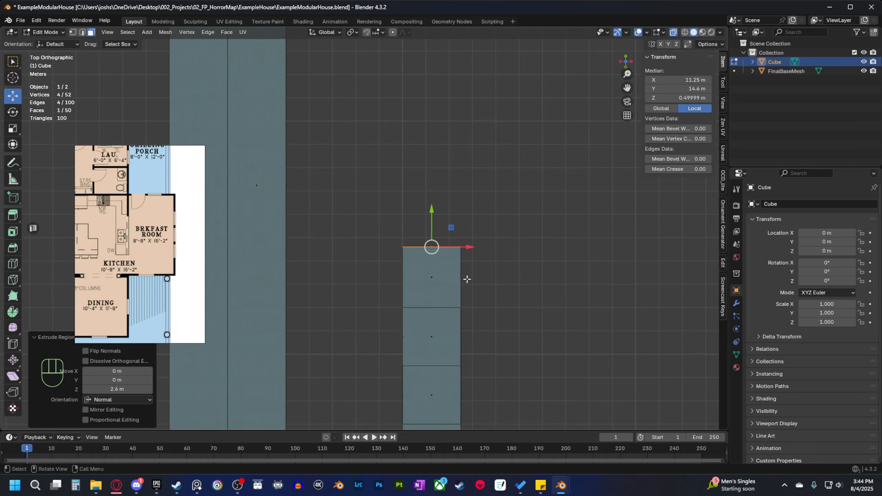
pyautogui.keyDown('shift'); pyautogui.moveTo(466, 279); pyautogui.dragTo(458, 286, button='middle'); pyautogui.keyUp('shift')
pyautogui.scroll(-1, 174, 208)
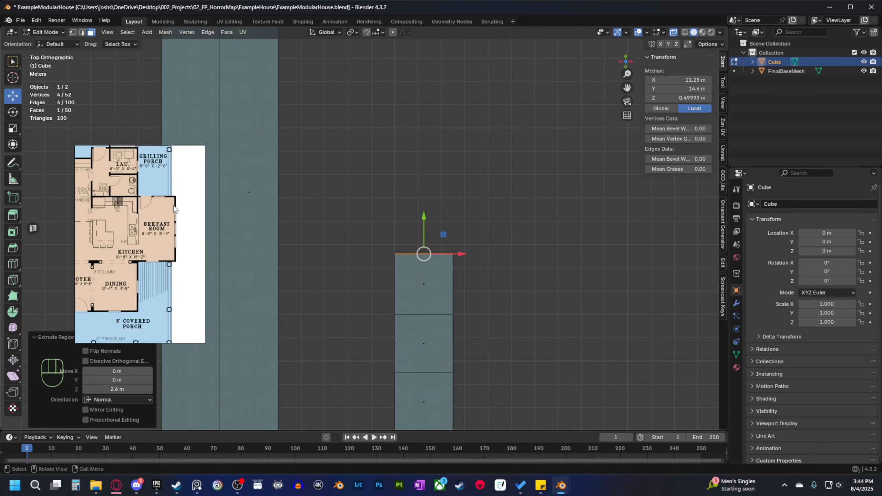
pyautogui.moveTo(174, 209); pyautogui.dragTo(161, 258, button='middle')
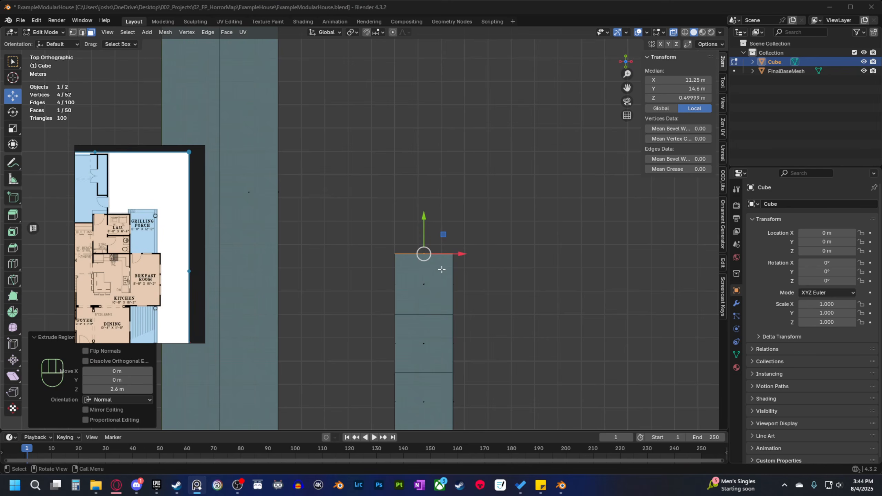
pyautogui.moveTo(395, 310)
pyautogui.keyDown('shift'); pyautogui.mouseDown(button='middle')
pyautogui.moveTo(381, 313)
pyautogui.moveTo(382, 304)
pyautogui.mouseUp(button='middle'); pyautogui.keyUp('shift')
pyautogui.press('`')
pyautogui.click(381, 272)
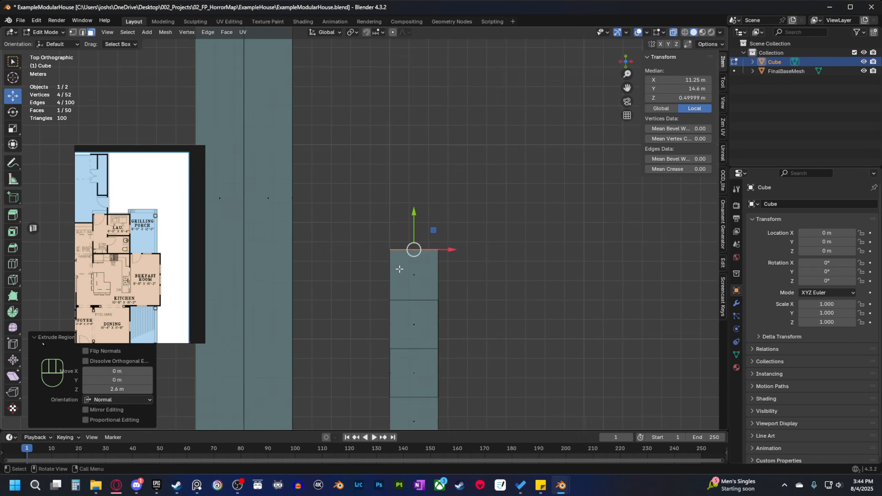
pyautogui.keyDown('shift'); pyautogui.moveTo(431, 283); pyautogui.dragTo(431, 307, button='middle'); pyautogui.keyUp('shift')
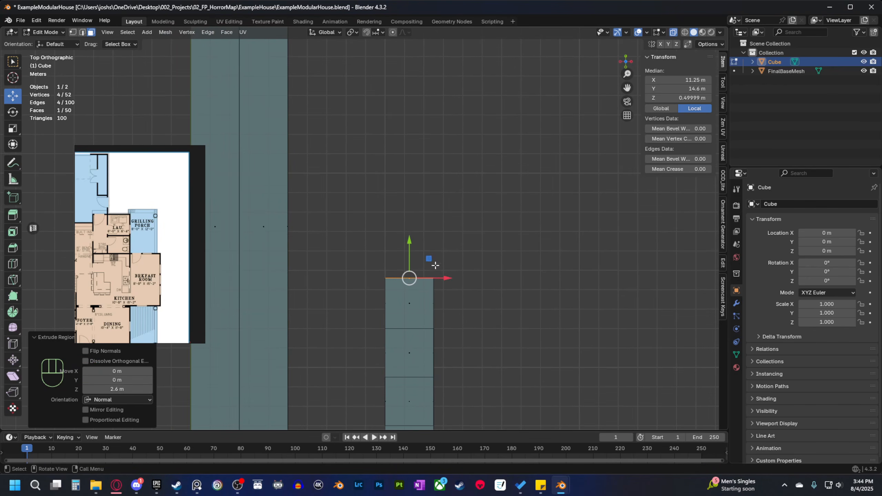
pyautogui.keyDown('shift'); pyautogui.moveTo(432, 261); pyautogui.dragTo(412, 264, button='middle'); pyautogui.keyUp('shift')
pyautogui.press('e')
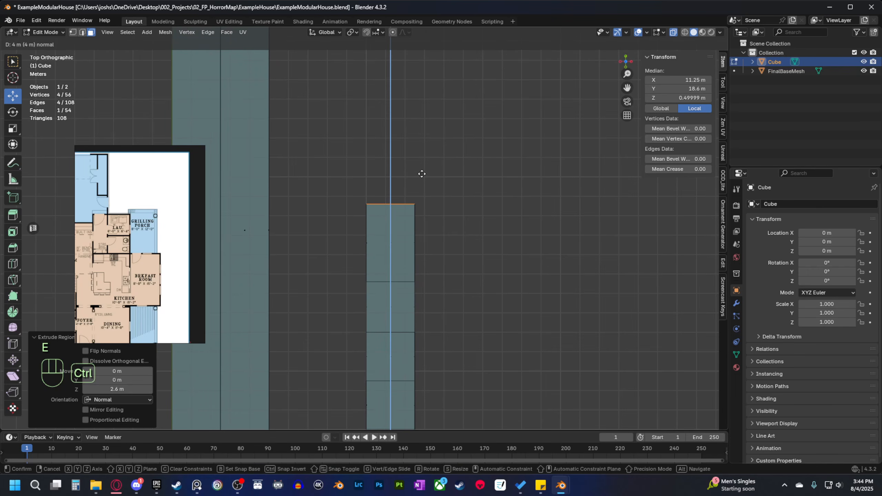
pyautogui.click(423, 156)
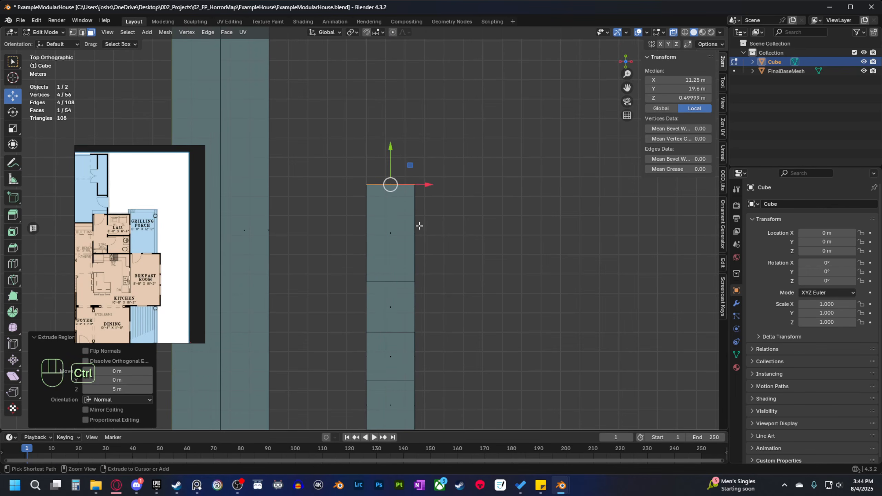
# Split the new 5 m section of the side wing in half with a centred loop cut.
pyautogui.hotkey('ctrl', 'r')
pyautogui.click(419, 238)
pyautogui.rightClick(422, 238)
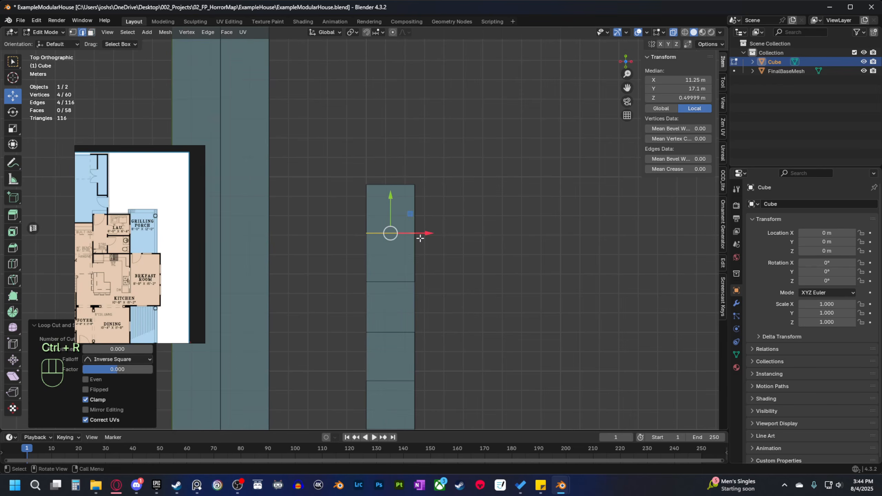
# Turn on the edge length measurement overlay for the mesh.
pyautogui.scroll(-1, 464, 273)
pyautogui.keyDown('shift'); pyautogui.scroll(-3, 492, 268); pyautogui.keyUp('shift')
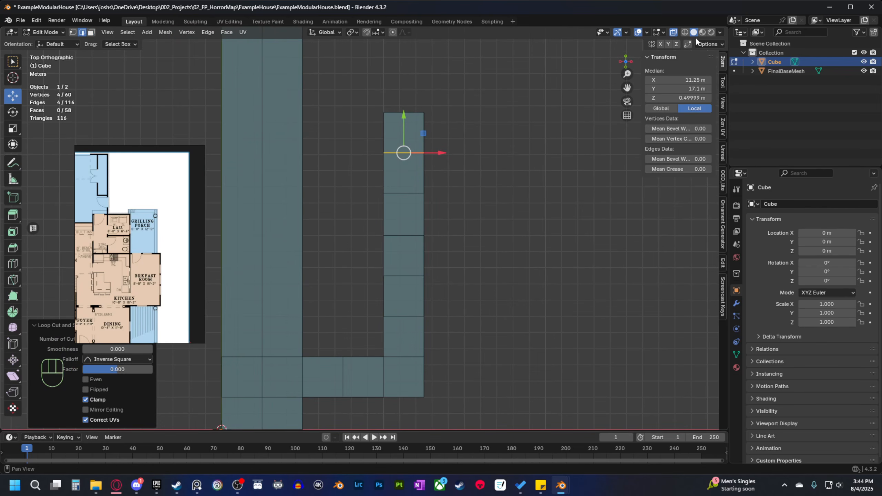
pyautogui.click(719, 33)
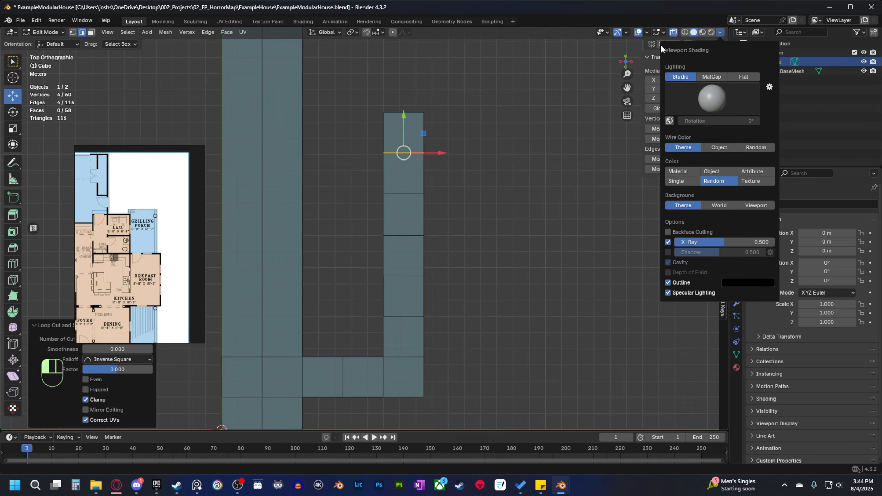
pyautogui.click(662, 32)
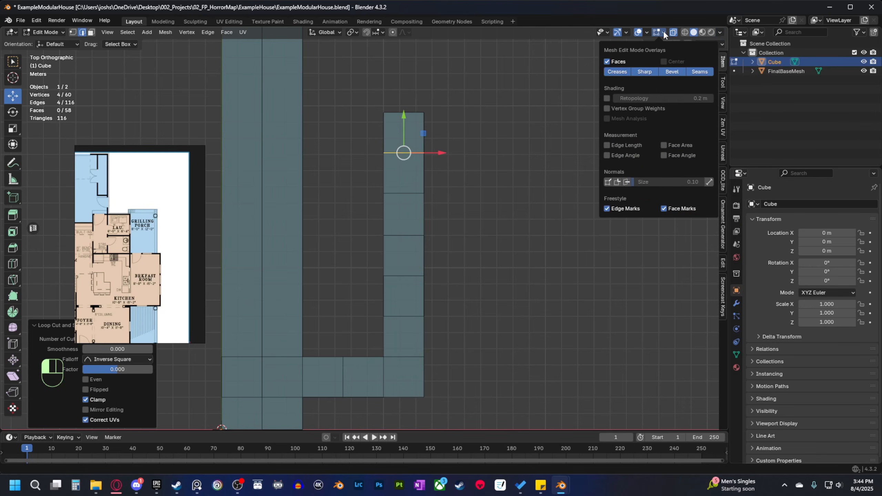
pyautogui.click(606, 146)
# Select the path of faces from the side wing's far end through the porch row to the opposite corner and check the edge lengths.
pyautogui.scroll(1, 462, 250)
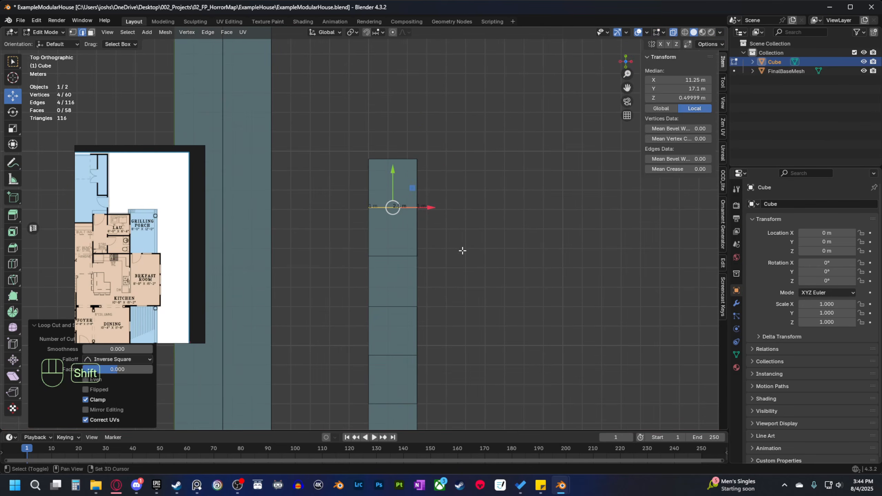
pyautogui.press('3')
pyautogui.click(406, 202)
pyautogui.keyDown('shift'); pyautogui.moveTo(449, 274); pyautogui.dragTo(455, 174, button='middle'); pyautogui.keyUp('shift')
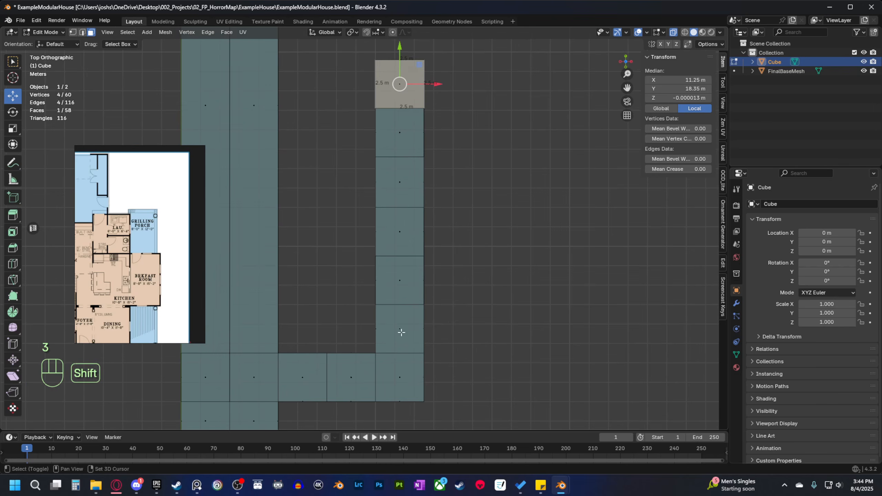
pyautogui.keyDown('ctrl'); pyautogui.click(403, 380); pyautogui.keyUp('ctrl')
pyautogui.keyDown('ctrl'); pyautogui.click(212, 380); pyautogui.keyUp('ctrl')
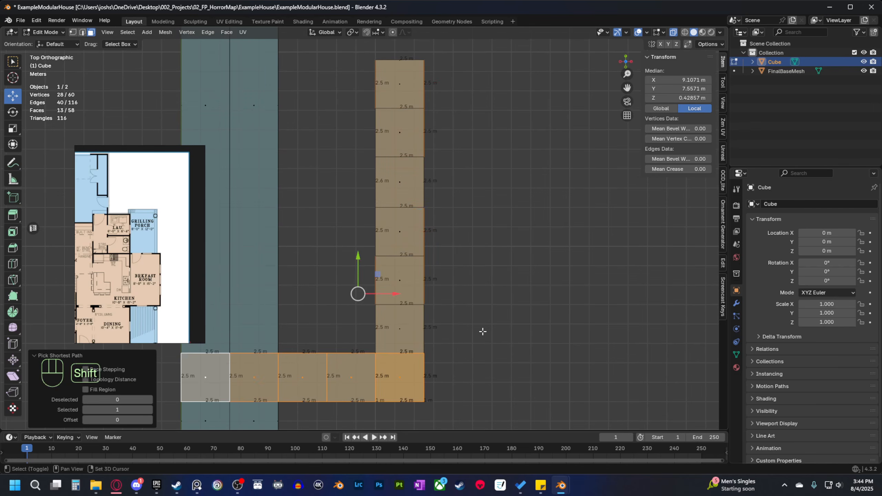
pyautogui.keyDown('shift'); pyautogui.moveTo(481, 331); pyautogui.dragTo(478, 271, button='middle'); pyautogui.keyUp('shift')
pyautogui.scroll(1, 479, 270)
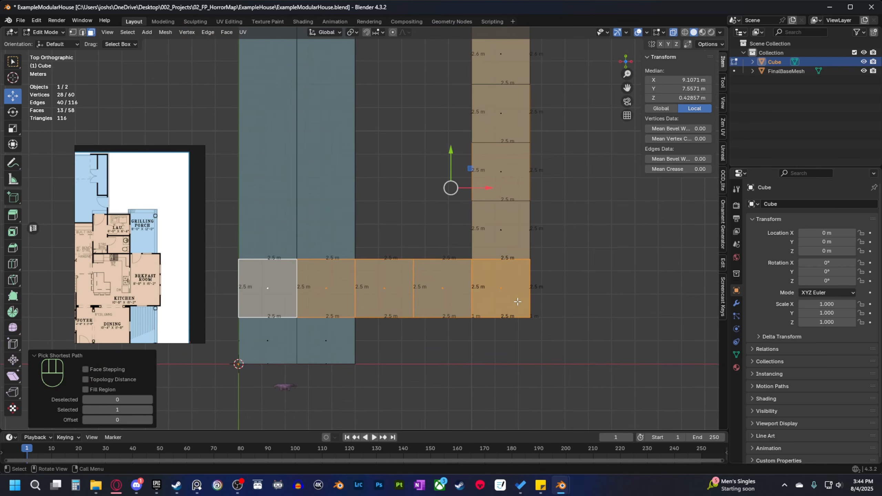
# Select the two front faces below the porch row and check their edge lengths.
pyautogui.click(332, 343)
pyautogui.keyDown('shift'); pyautogui.click(271, 341); pyautogui.keyUp('shift')
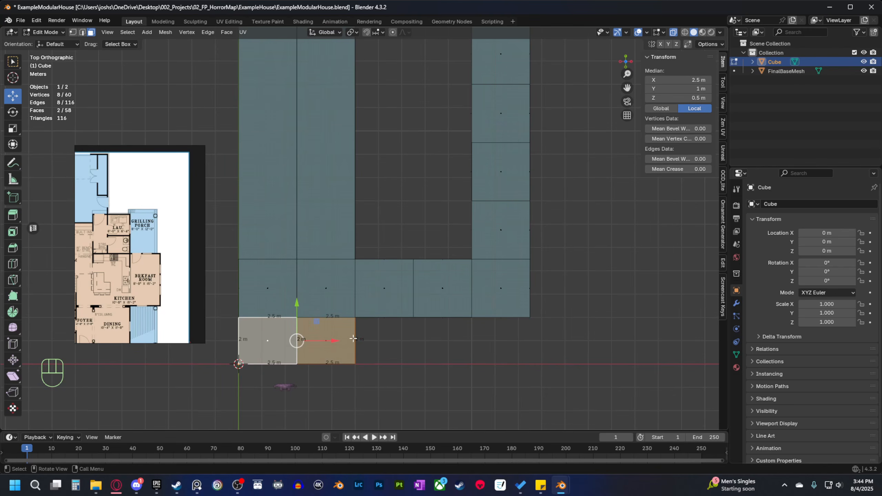
pyautogui.scroll(-1, 353, 338)
pyautogui.keyDown('shift'); pyautogui.scroll(1, 466, 309); pyautogui.keyUp('shift')
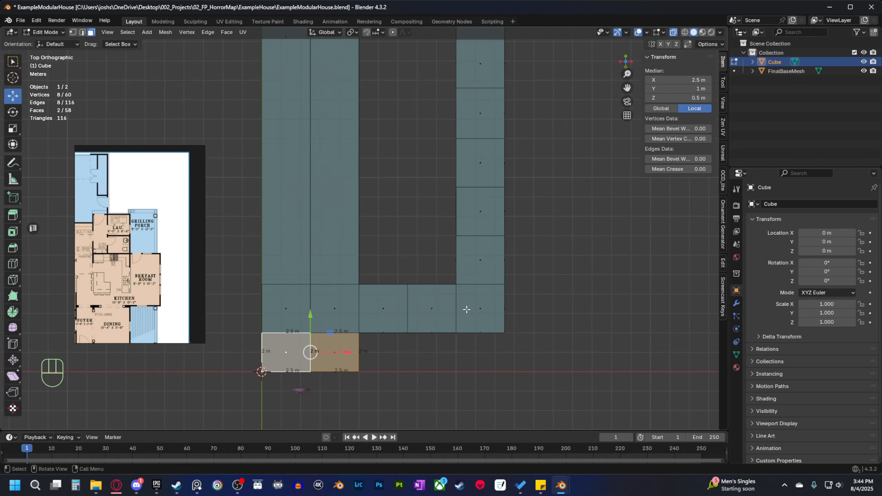
# Select the two end faces of the long main wing and move them -5 m along Y to shorten it.
pyautogui.scroll(-1, 461, 317)
pyautogui.keyDown('shift'); pyautogui.moveTo(461, 317); pyautogui.dragTo(448, 339, button='middle'); pyautogui.keyUp('shift')
pyautogui.scroll(-1, 481, 338)
pyautogui.scroll(-2, 142, 282)
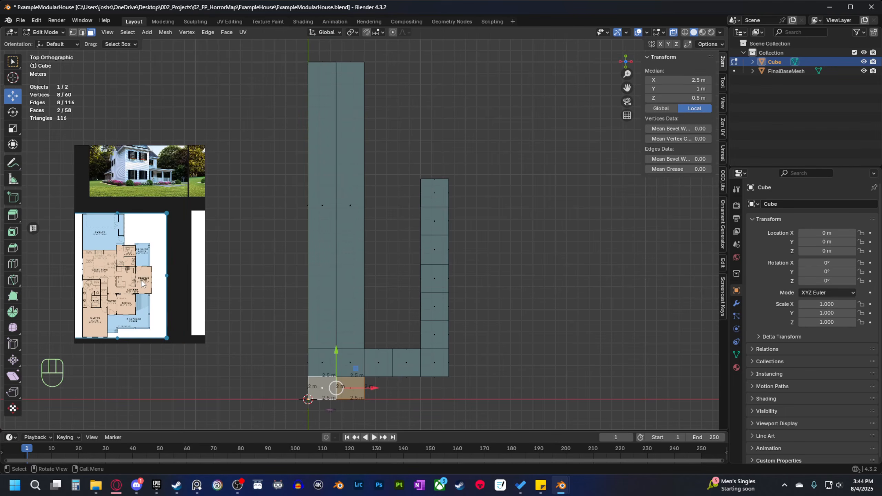
pyautogui.keyDown('shift'); pyautogui.moveTo(387, 218); pyautogui.dragTo(407, 244, button='middle'); pyautogui.keyUp('shift')
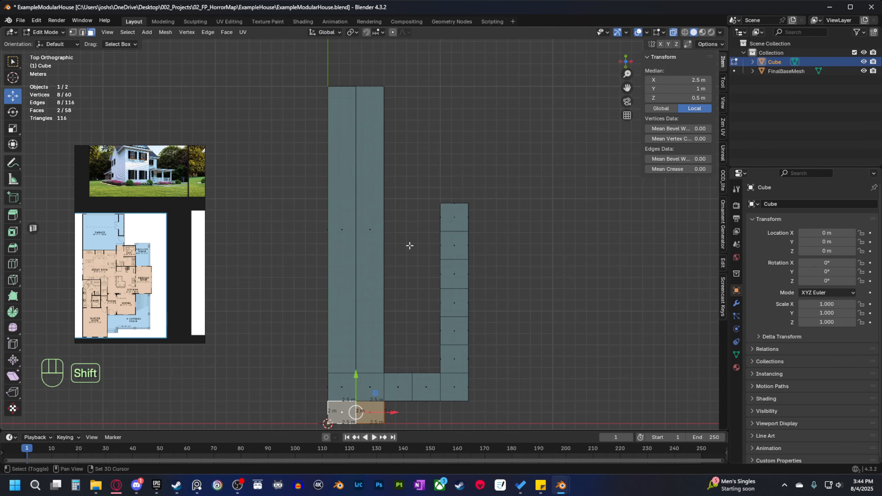
pyautogui.moveTo(408, 77); pyautogui.dragTo(271, 109)
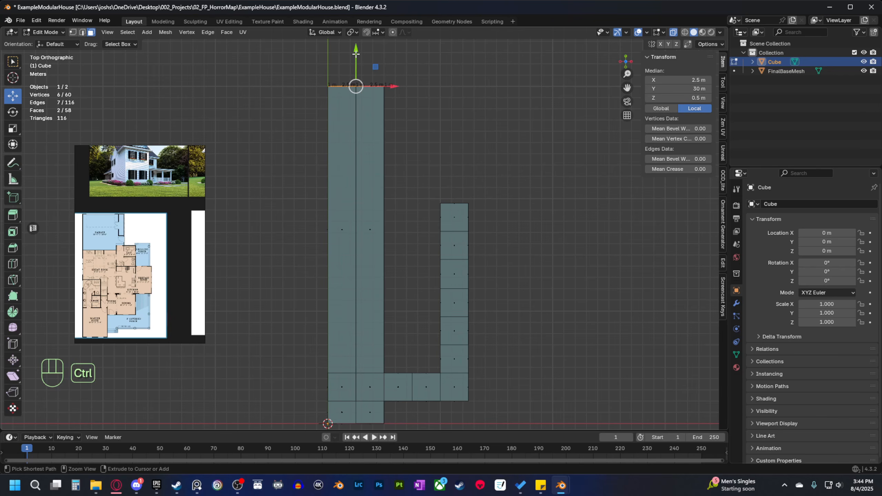
pyautogui.moveTo(392, 229)
pyautogui.keyDown('shift'); pyautogui.mouseDown(button='middle')
pyautogui.moveTo(403, 203)
pyautogui.moveTo(397, 228)
pyautogui.mouseUp(button='middle'); pyautogui.keyUp('shift')
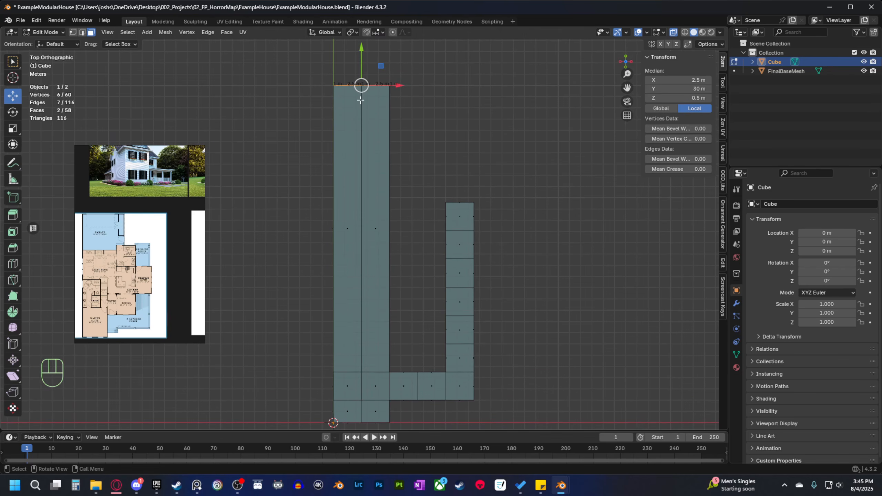
pyautogui.keyDown('ctrl'); pyautogui.moveTo(360, 85); pyautogui.dragTo(361, 105); pyautogui.keyUp('ctrl')
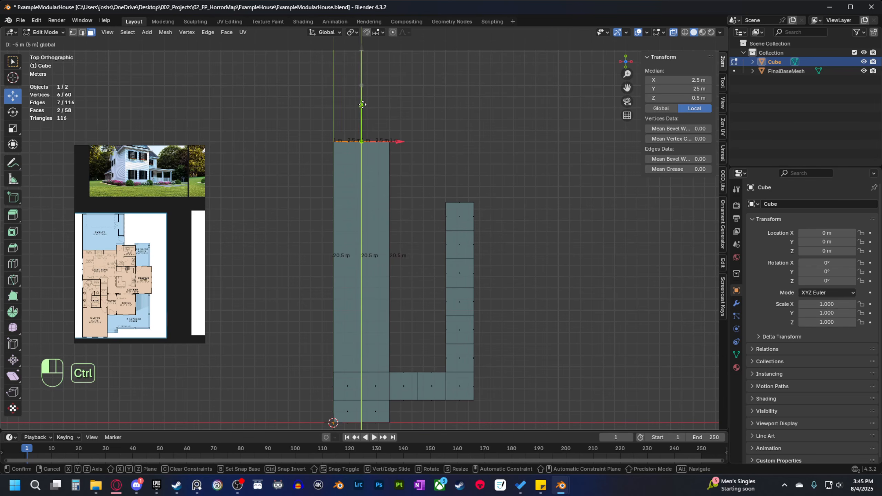
pyautogui.keyDown('ctrl'); pyautogui.moveTo(362, 105); pyautogui.dragTo(362, 105); pyautogui.keyUp('ctrl')
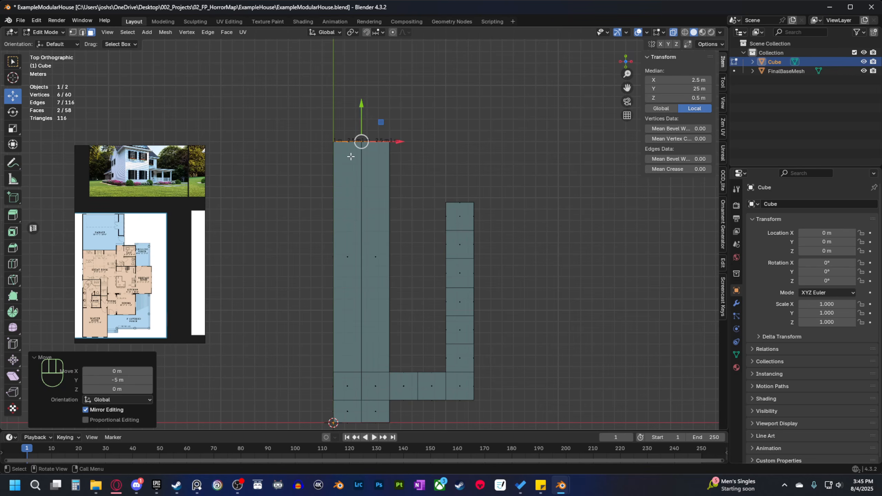
# Check the mesh's overall dimensions in Object Mode and compare both wings with the floor plan reference.
pyautogui.press('Tab')
pyautogui.keyDown('shift'); pyautogui.moveTo(379, 247); pyautogui.dragTo(380, 240, button='middle'); pyautogui.keyUp('shift')
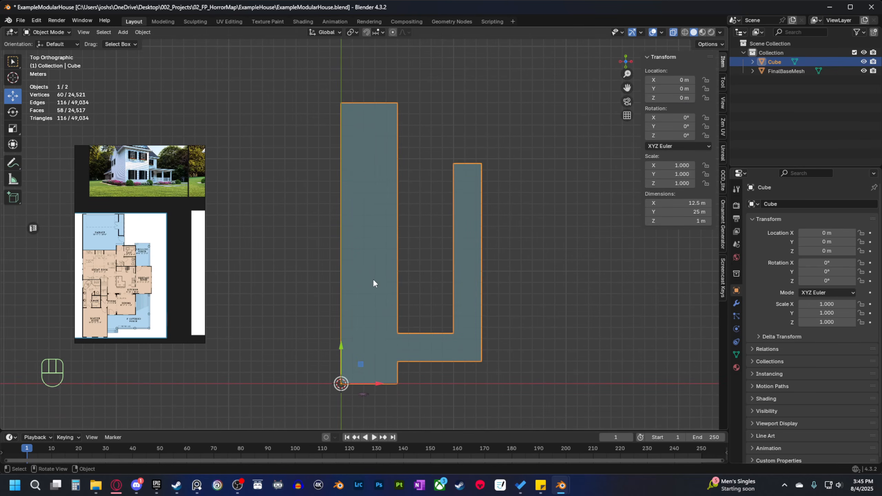
pyautogui.press('Tab')
pyautogui.keyDown('shift'); pyautogui.moveTo(382, 198); pyautogui.dragTo(370, 258, button='middle'); pyautogui.keyUp('shift')
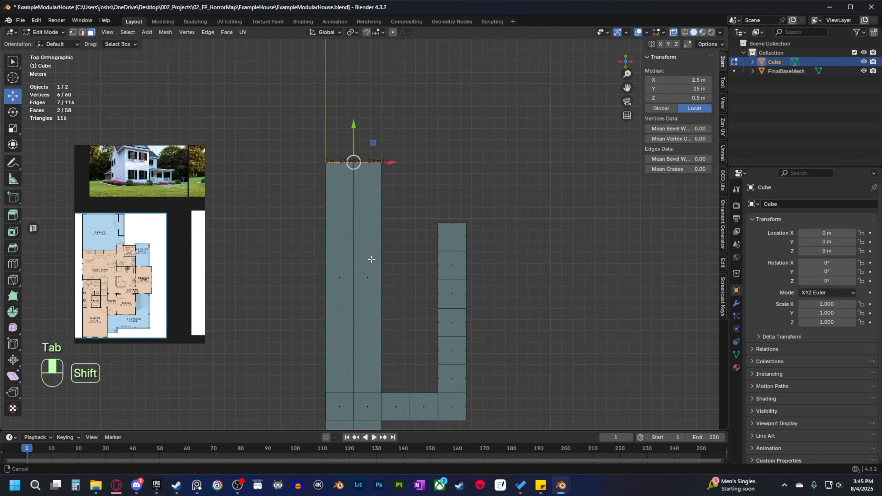
pyautogui.scroll(1, 371, 258)
pyautogui.keyDown('shift'); pyautogui.moveTo(431, 238); pyautogui.dragTo(416, 244, button='middle'); pyautogui.keyUp('shift')
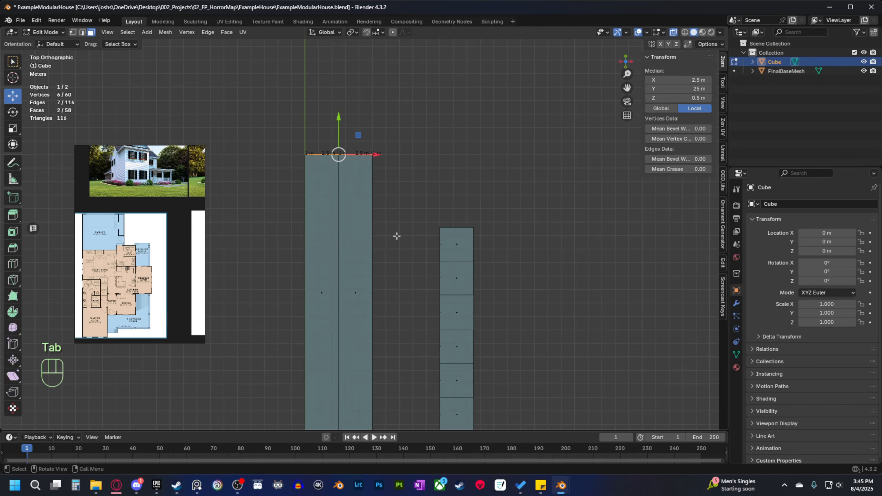
pyautogui.scroll(-2, 396, 236)
pyautogui.keyDown('shift'); pyautogui.moveTo(405, 293); pyautogui.dragTo(408, 225, button='middle'); pyautogui.keyUp('shift')
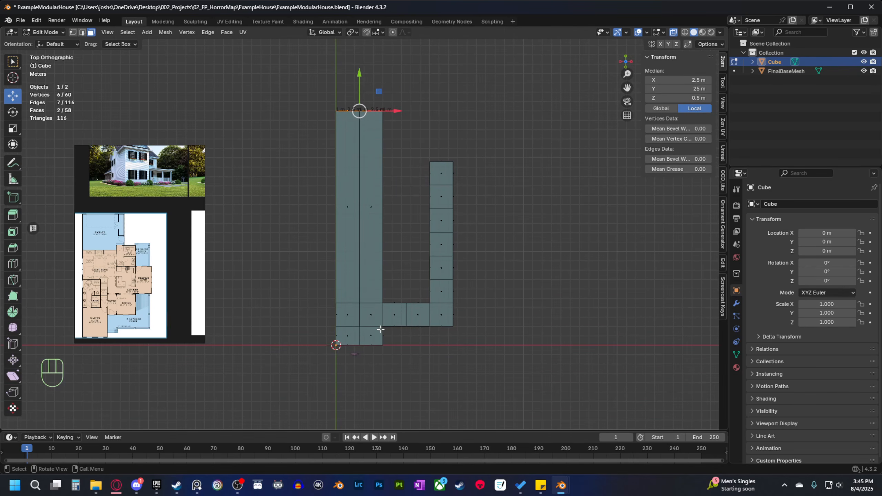
pyautogui.scroll(3, 378, 348)
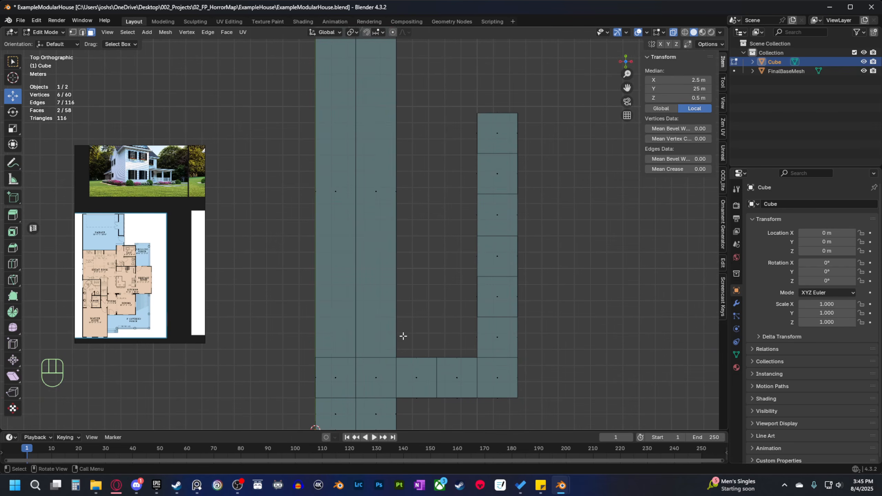
# Add a single loop cut across the long main wing and move it 4 m along Y.
pyautogui.scroll(-1, 376, 142)
pyautogui.keyDown('shift'); pyautogui.moveTo(376, 142); pyautogui.dragTo(356, 254, button='middle'); pyautogui.keyUp('shift')
pyautogui.hotkey('ctrl', 'r')
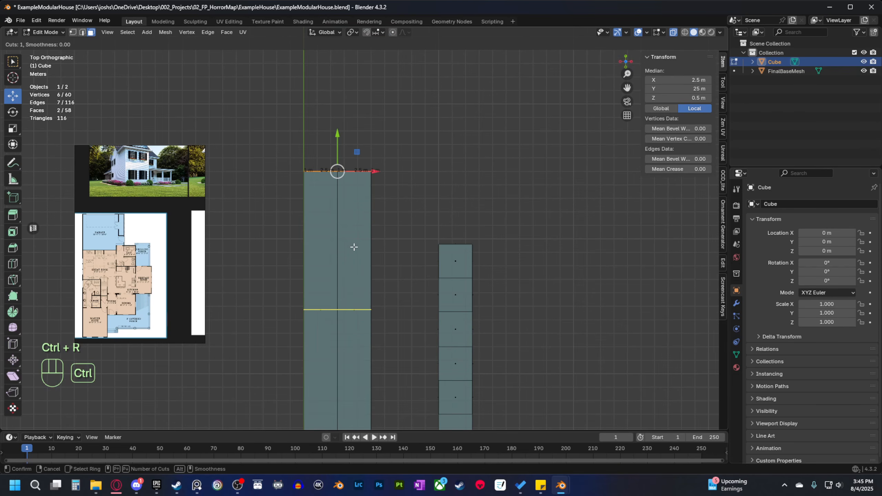
pyautogui.click(344, 275)
pyautogui.click(340, 275)
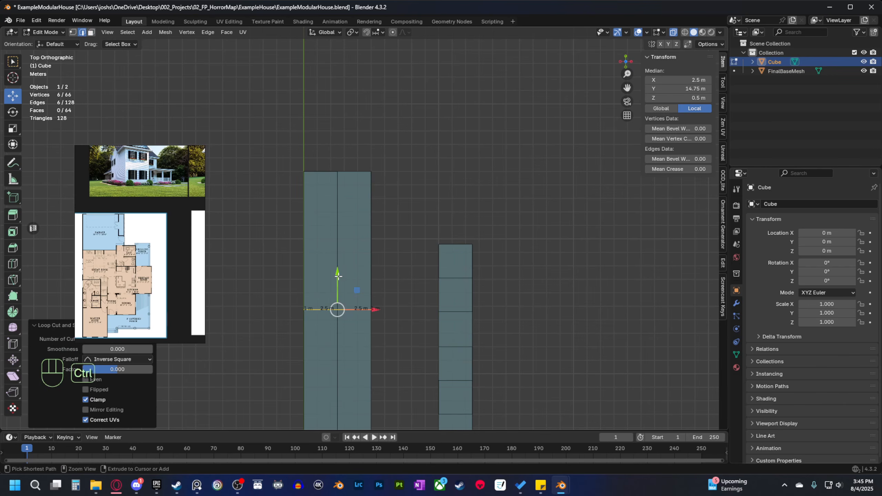
pyautogui.keyDown('ctrl'); pyautogui.moveTo(338, 275); pyautogui.dragTo(344, 215); pyautogui.keyUp('ctrl')
# Move the new edge loop another 0.8 m along Y towards the level of the side wing's end.
pyautogui.scroll(5, 382, 294)
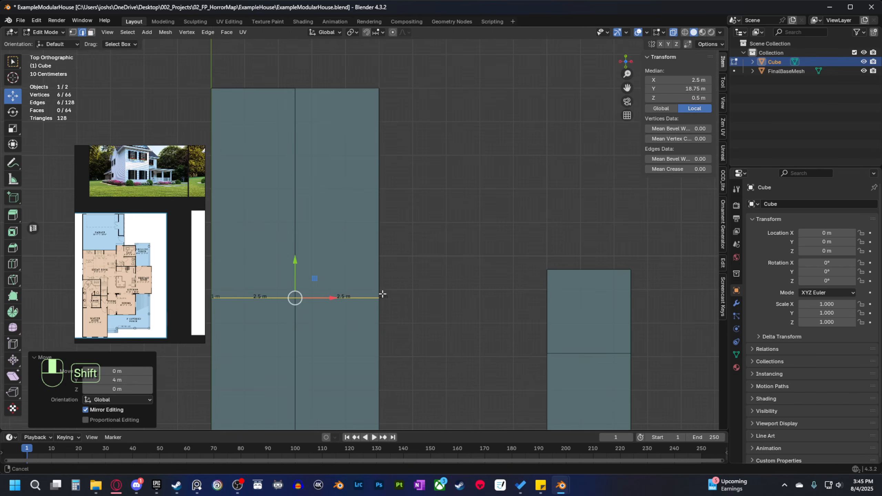
pyautogui.keyDown('shift'); pyautogui.moveTo(382, 294); pyautogui.dragTo(400, 290, button='middle'); pyautogui.keyUp('shift')
pyautogui.keyDown('ctrl'); pyautogui.moveTo(315, 259); pyautogui.dragTo(326, 234); pyautogui.keyUp('ctrl')
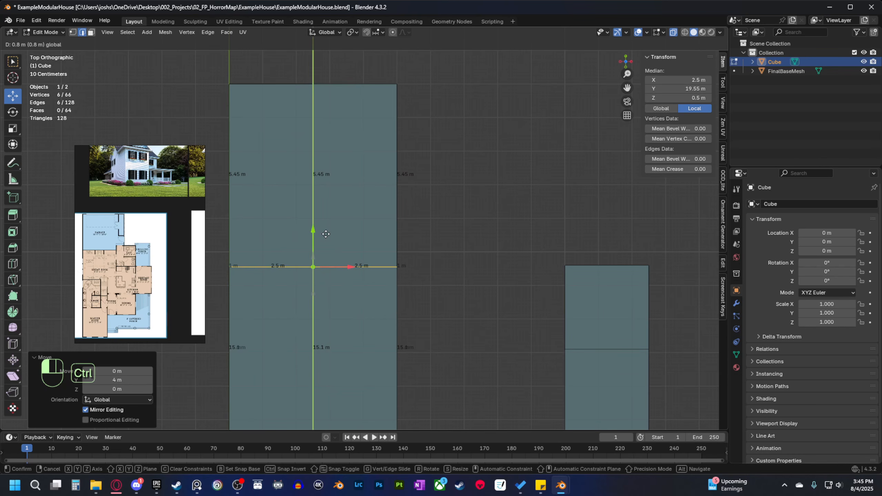
pyautogui.keyDown('ctrl'); pyautogui.moveTo(325, 234); pyautogui.dragTo(326, 234); pyautogui.keyUp('ctrl')
pyautogui.scroll(3, 452, 307)
pyautogui.scroll(-2, 452, 321)
pyautogui.moveTo(425, 315)
pyautogui.keyDown('shift'); pyautogui.mouseDown(button='middle')
pyautogui.moveTo(420, 305)
pyautogui.moveTo(438, 305)
pyautogui.mouseUp(button='middle'); pyautogui.keyUp('shift')
pyautogui.scroll(-1, 419, 304)
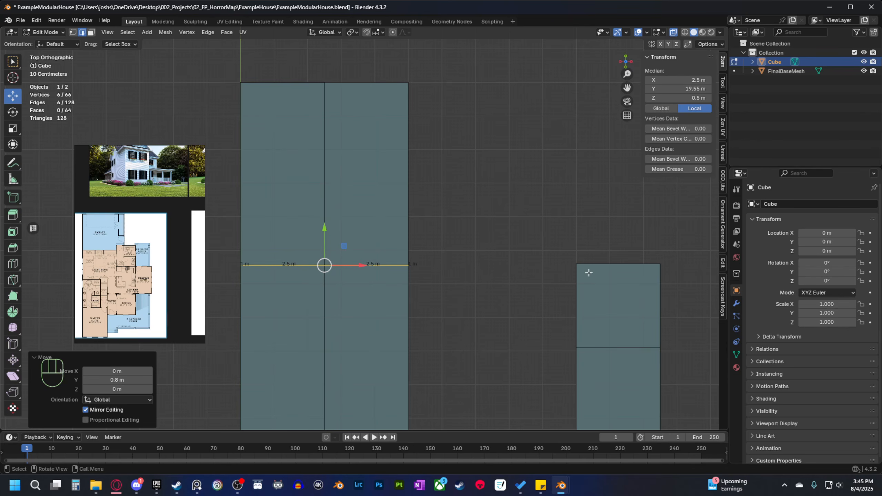
# Select the end edge of the side wing and snap the 3D cursor to it.
pyautogui.moveTo(552, 273); pyautogui.dragTo(716, 255)
pyautogui.keyDown('shift'); pyautogui.moveTo(555, 288); pyautogui.dragTo(533, 289, button='middle'); pyautogui.keyUp('shift')
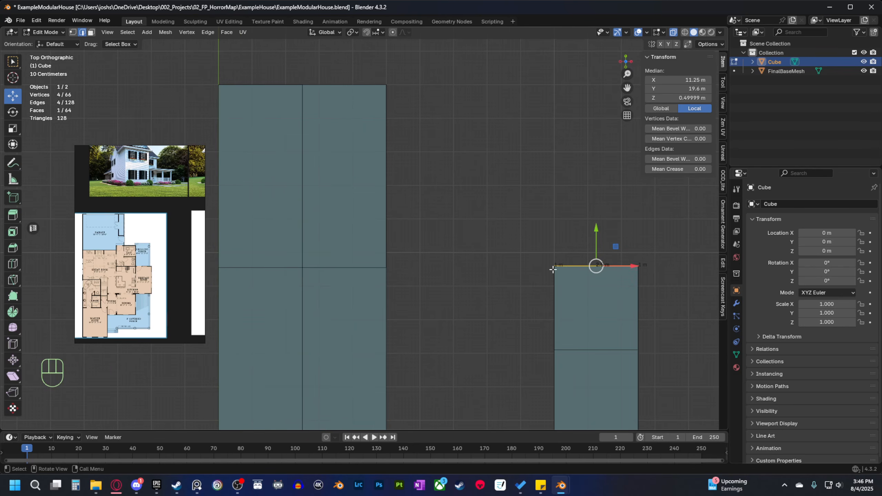
pyautogui.hotkey('shift', 's')
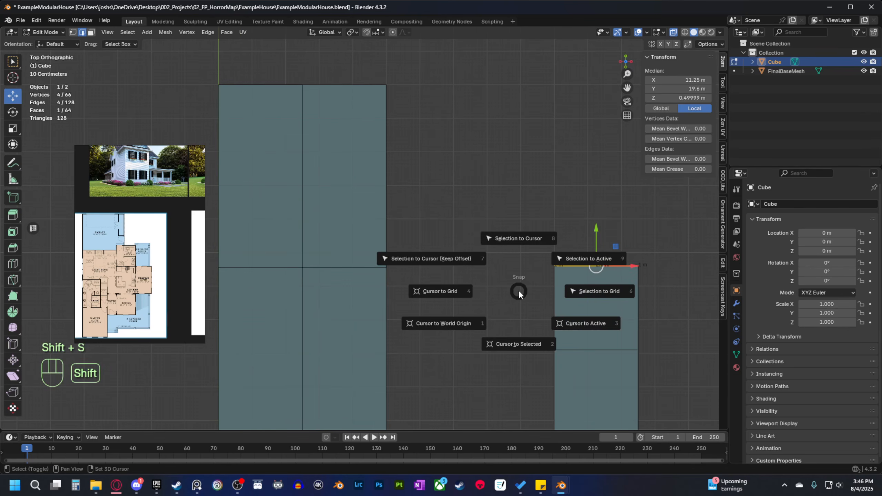
pyautogui.click(508, 343)
pyautogui.keyDown('shift'); pyautogui.moveTo(440, 248); pyautogui.dragTo(467, 250, button='middle'); pyautogui.keyUp('shift')
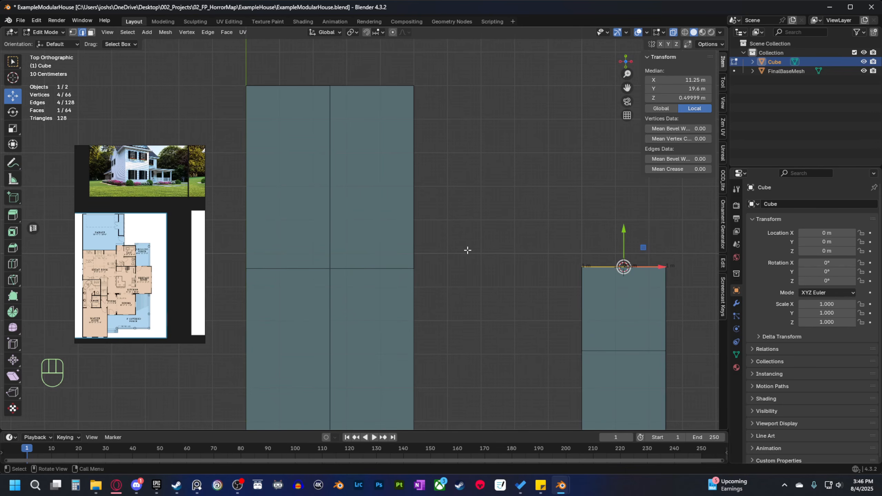
# Reselect the edge loop across the main wing and set the transform pivot point to 3D Cursor.
pyautogui.moveTo(466, 246); pyautogui.dragTo(212, 287)
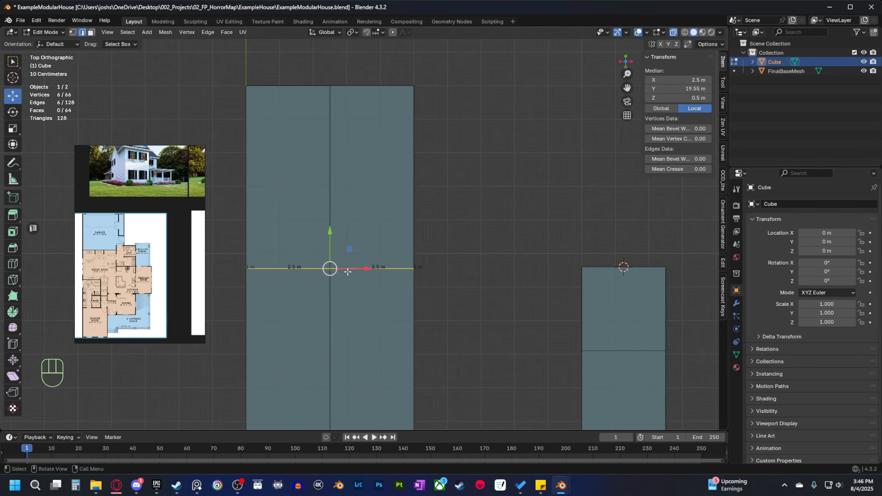
pyautogui.click(353, 32)
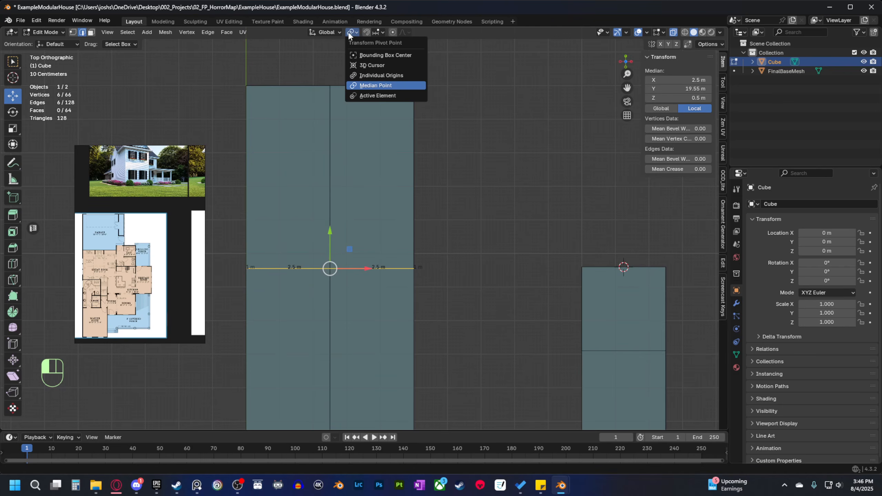
pyautogui.click(372, 65)
pyautogui.keyDown('shift'); pyautogui.moveTo(440, 294); pyautogui.dragTo(430, 296, button='middle'); pyautogui.keyUp('shift')
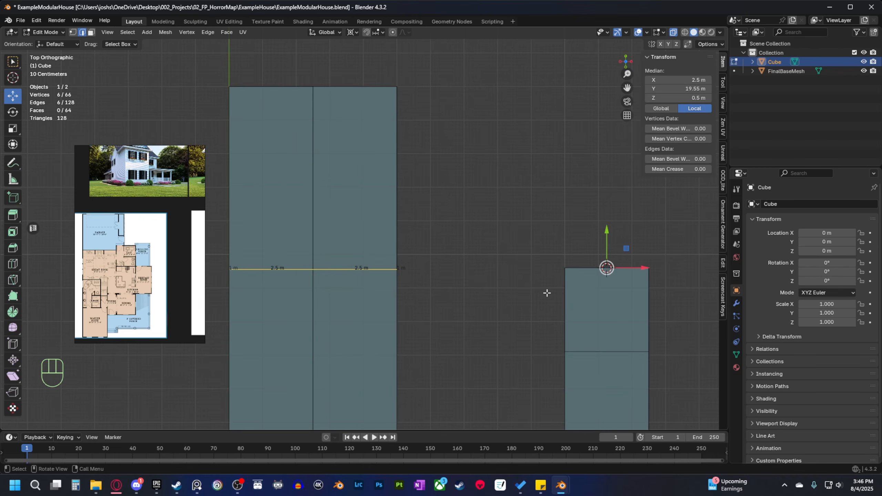
pyautogui.press('s')
pyautogui.rightClick(559, 303)
pyautogui.press('s')
pyautogui.press('y')
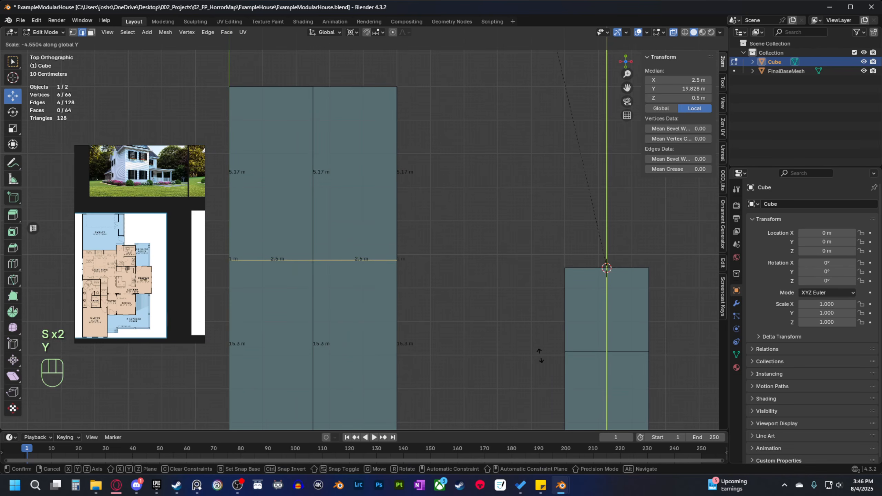
pyautogui.click(565, 298)
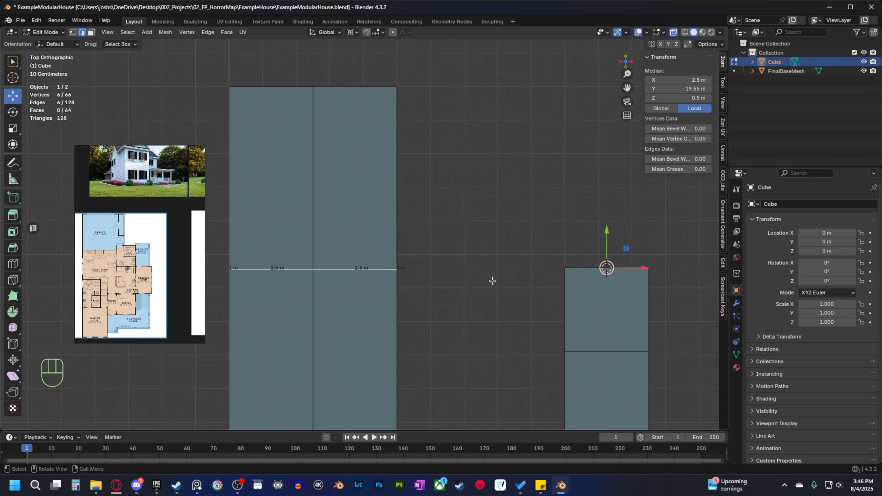
# Scale the edge loop to 0 along Y about the 3D cursor to align it with the side wing's end.
pyautogui.scroll(-1, 492, 281)
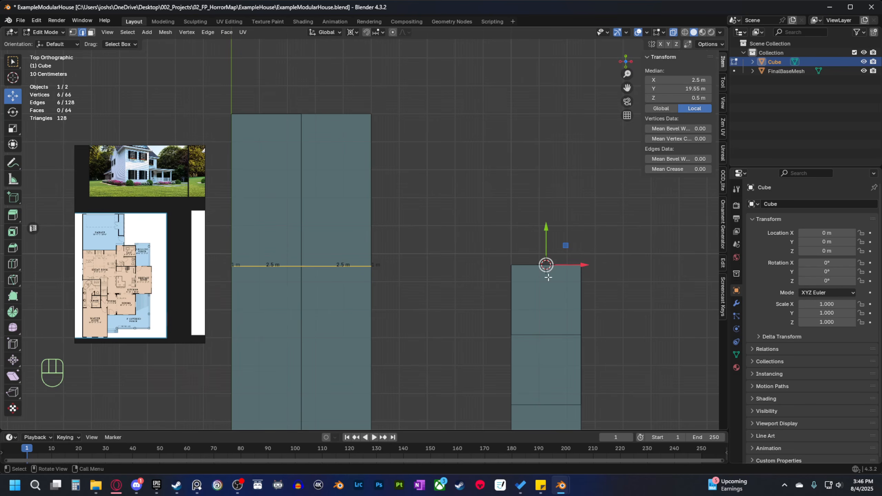
pyautogui.keyDown('shift'); pyautogui.moveTo(419, 291); pyautogui.dragTo(455, 304, button='middle'); pyautogui.keyUp('shift')
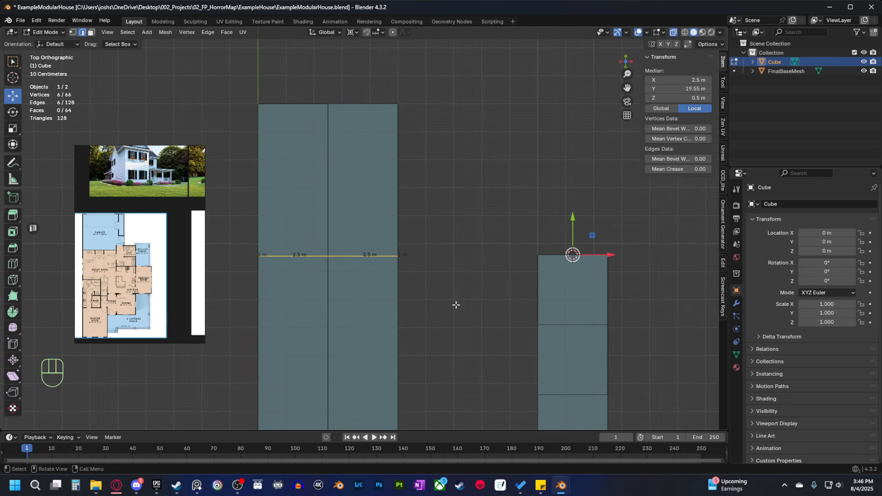
pyautogui.press('s')
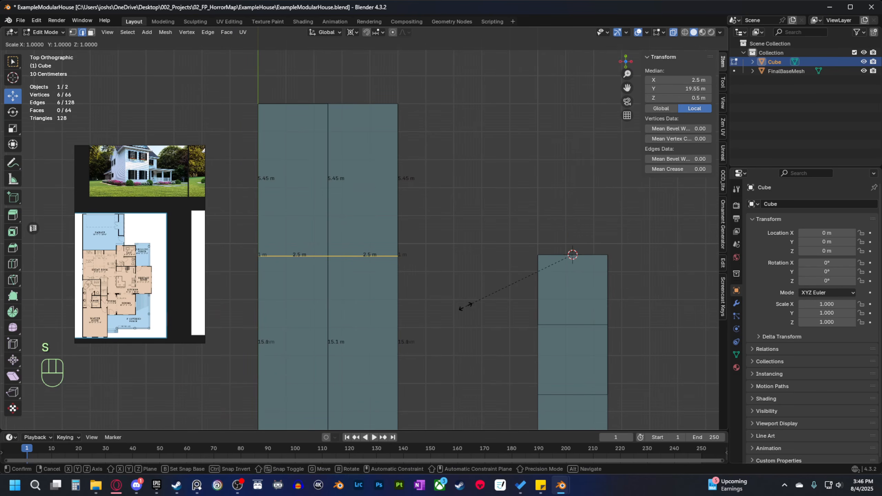
pyautogui.press('y')
pyautogui.press('0')
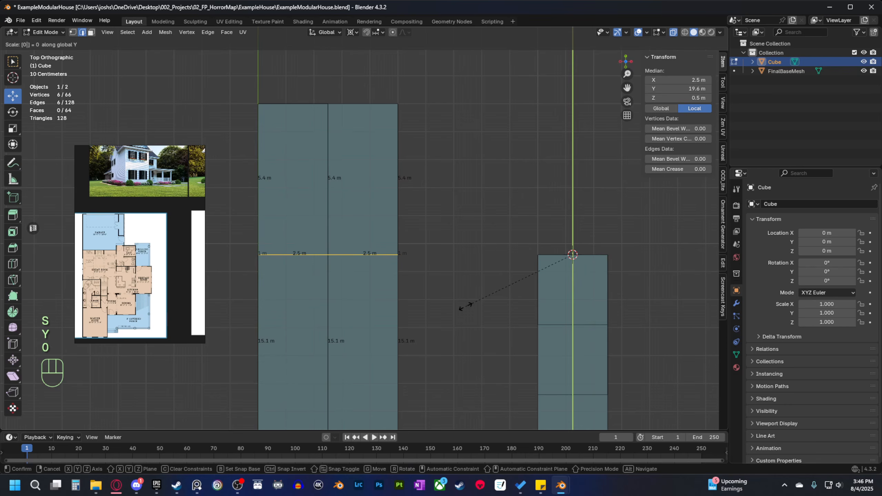
pyautogui.press('Return')
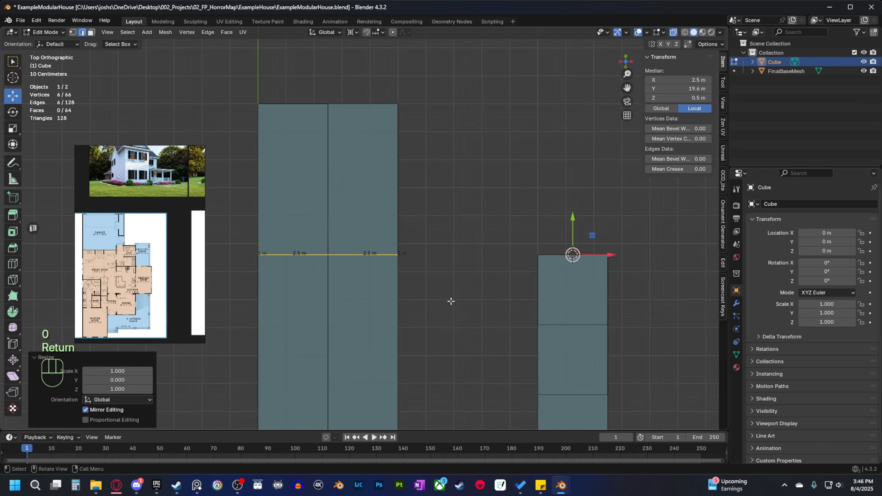
# Examine the side wing's end up close to check its alignment with the main wing's edge loop.
pyautogui.scroll(2, 451, 301)
pyautogui.keyDown('shift'); pyautogui.moveTo(496, 305); pyautogui.dragTo(425, 286, button='middle'); pyautogui.keyUp('shift')
pyautogui.scroll(1, 418, 284)
pyautogui.keyDown('shift'); pyautogui.moveTo(482, 288); pyautogui.dragTo(446, 283, button='middle'); pyautogui.keyUp('shift')
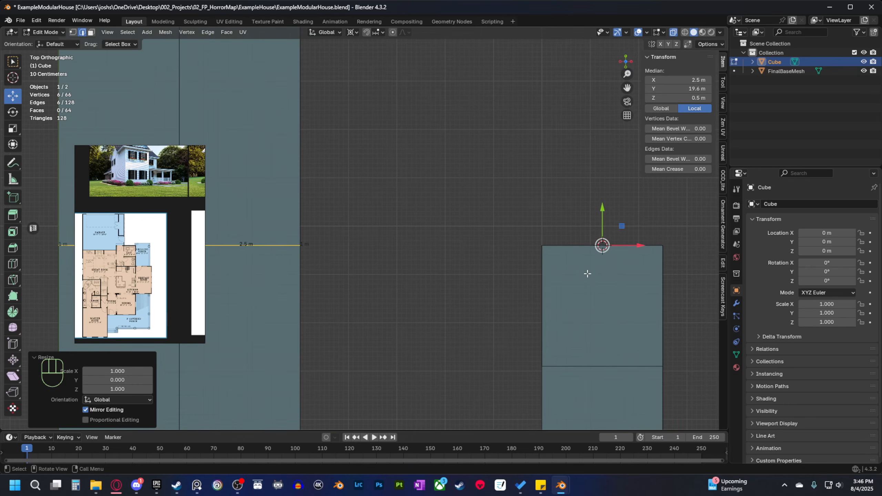
pyautogui.keyDown('shift'); pyautogui.moveTo(590, 273); pyautogui.dragTo(425, 257, button='middle'); pyautogui.keyUp('shift')
pyautogui.scroll(5, 431, 252)
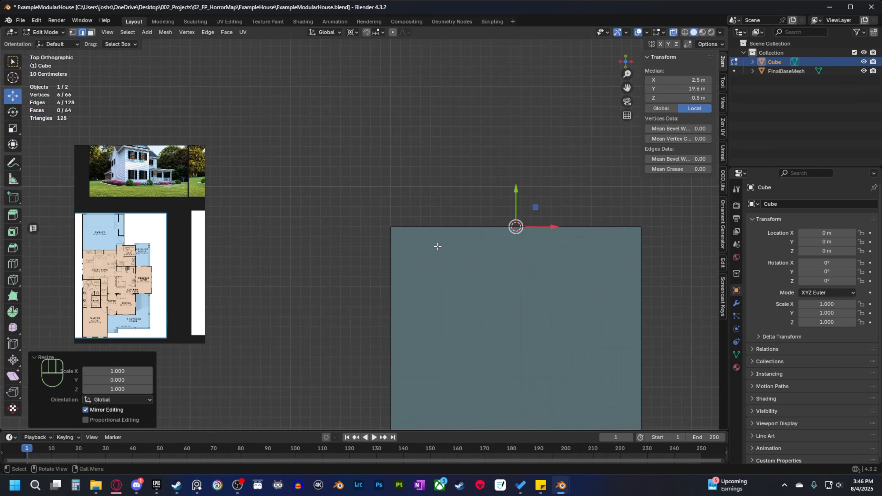
pyautogui.scroll(1, 444, 249)
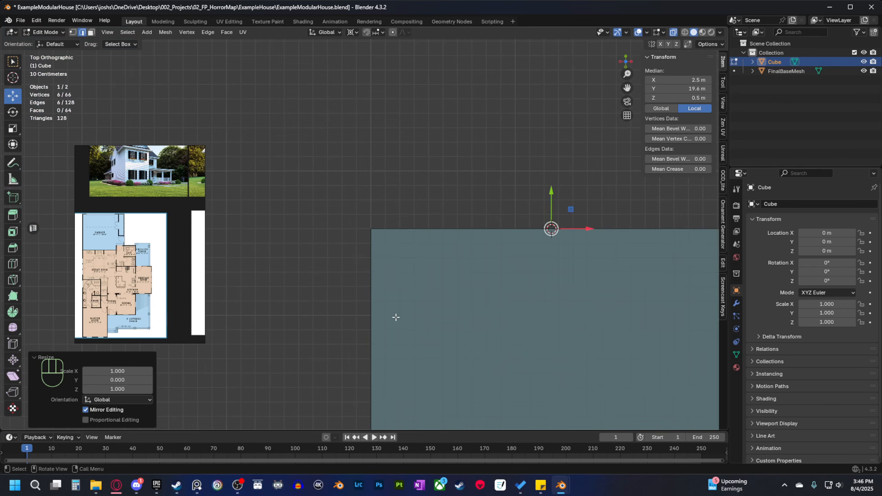
# Examine the side wing's sections along its full length to compare their sizes.
pyautogui.press('3')
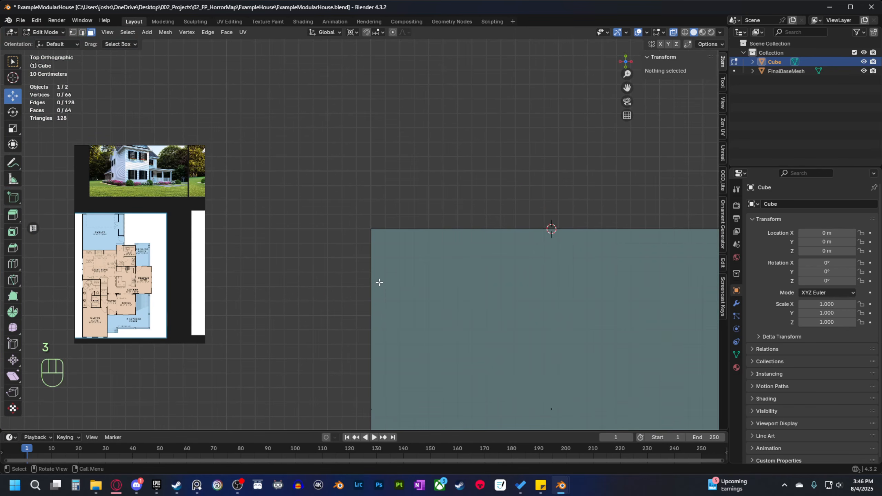
pyautogui.scroll(-10, 388, 236)
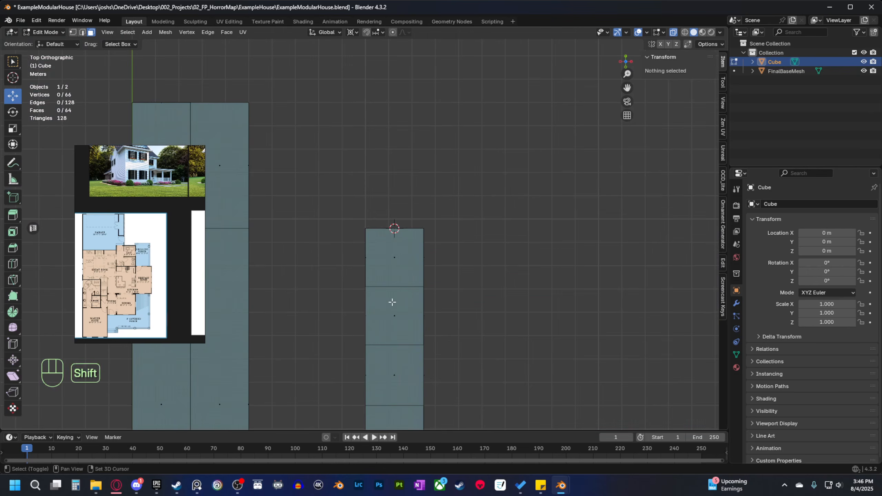
pyautogui.keyDown('shift'); pyautogui.moveTo(401, 292); pyautogui.dragTo(436, 161, button='middle'); pyautogui.keyUp('shift')
pyautogui.keyDown('shift'); pyautogui.moveTo(435, 292); pyautogui.dragTo(448, 147, button='middle'); pyautogui.keyUp('shift')
pyautogui.keyDown('shift'); pyautogui.moveTo(445, 206); pyautogui.dragTo(435, 252, button='middle'); pyautogui.keyUp('shift')
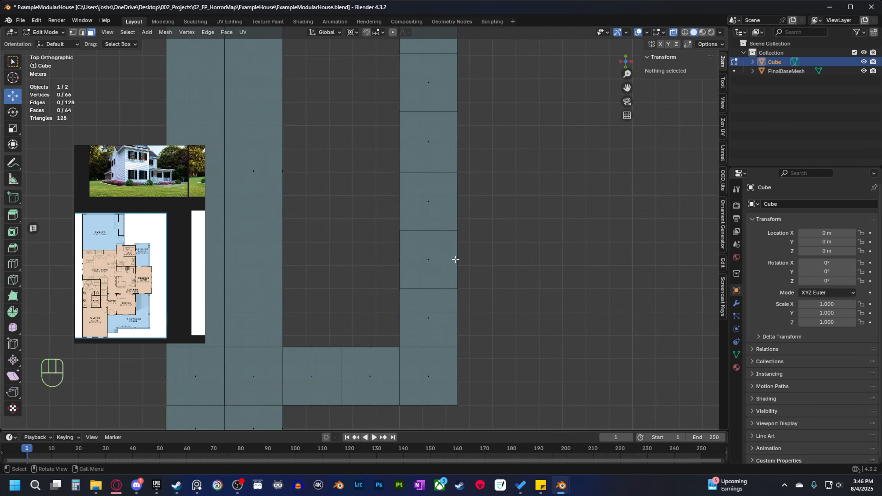
pyautogui.keyDown('shift'); pyautogui.moveTo(451, 191); pyautogui.dragTo(401, 264, button='middle'); pyautogui.keyUp('shift')
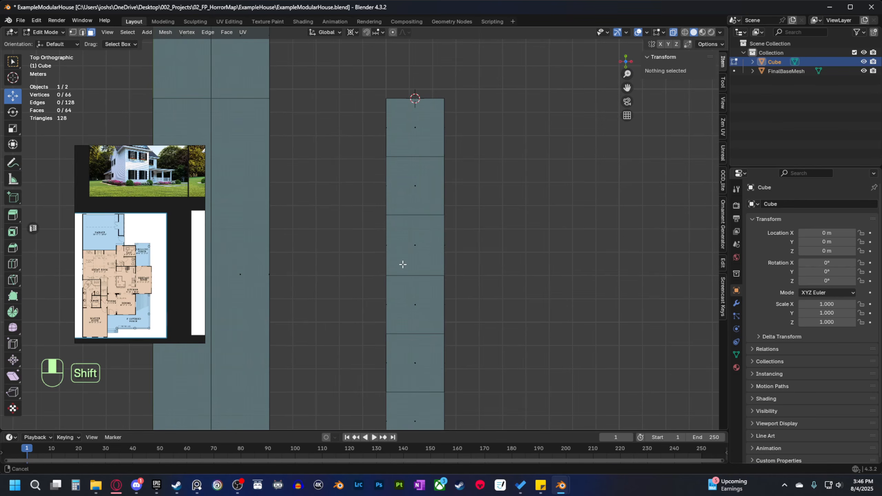
pyautogui.scroll(2, 401, 210)
pyautogui.keyDown('shift'); pyautogui.moveTo(424, 217); pyautogui.dragTo(388, 233, button='middle'); pyautogui.keyUp('shift')
pyautogui.scroll(1, 375, 250)
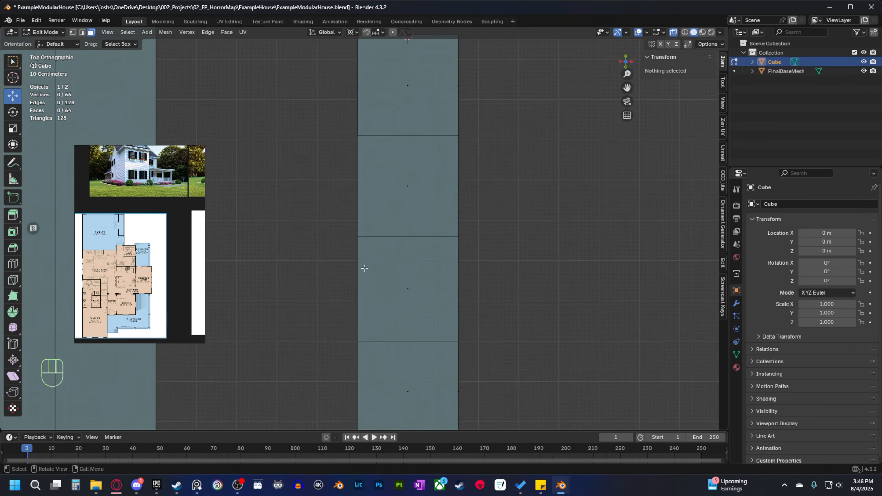
# Check the edge lengths of the side wing's outer sections one by one against the 2.5 m module.
pyautogui.press('Tab')
pyautogui.press('Tab')
pyautogui.press('1')
pyautogui.keyDown('alt'); pyautogui.click(360, 239); pyautogui.keyUp('alt')
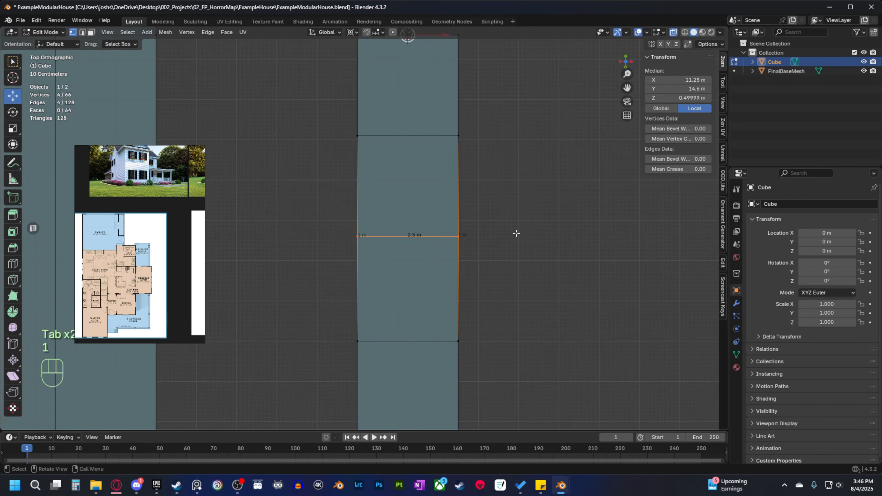
pyautogui.scroll(4, 392, 247)
pyautogui.scroll(-4, 384, 265)
pyautogui.press('3')
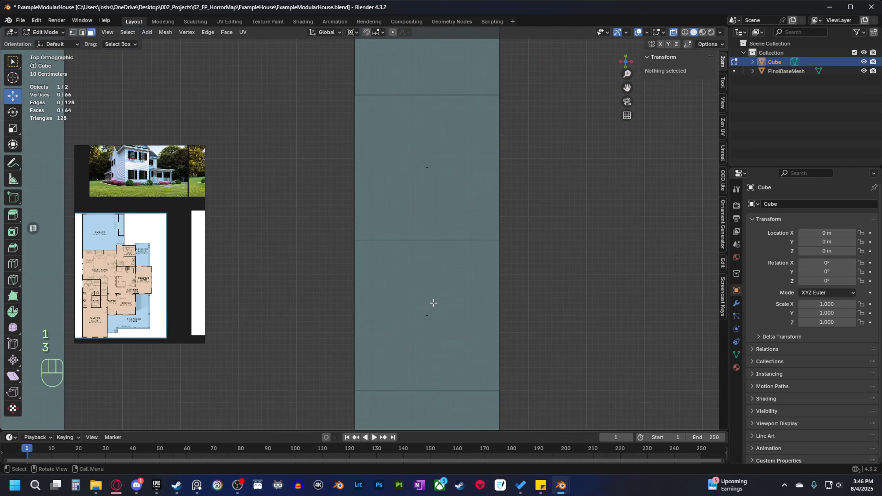
pyautogui.click(431, 360)
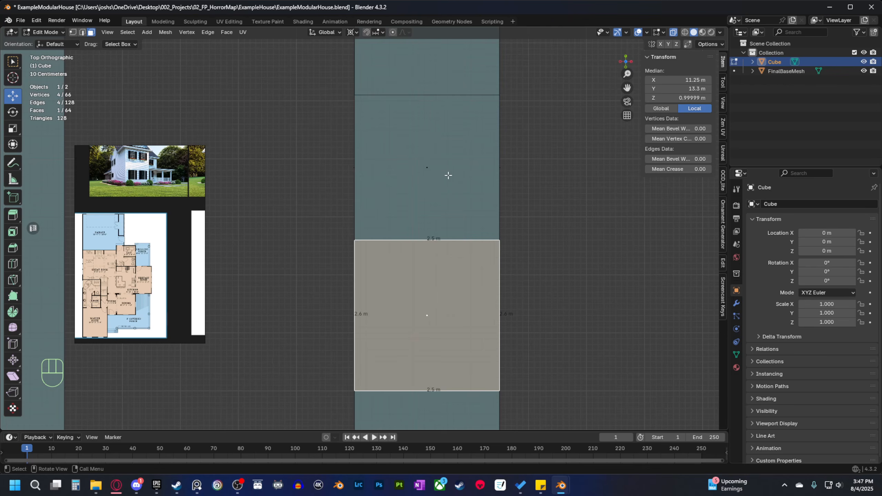
pyautogui.click(448, 175)
pyautogui.keyDown('shift'); pyautogui.moveTo(428, 204); pyautogui.dragTo(441, 356, button='middle'); pyautogui.keyUp('shift')
pyautogui.click(444, 160)
pyautogui.keyDown('shift'); pyautogui.moveTo(443, 295); pyautogui.dragTo(429, 183, button='middle'); pyautogui.keyUp('shift')
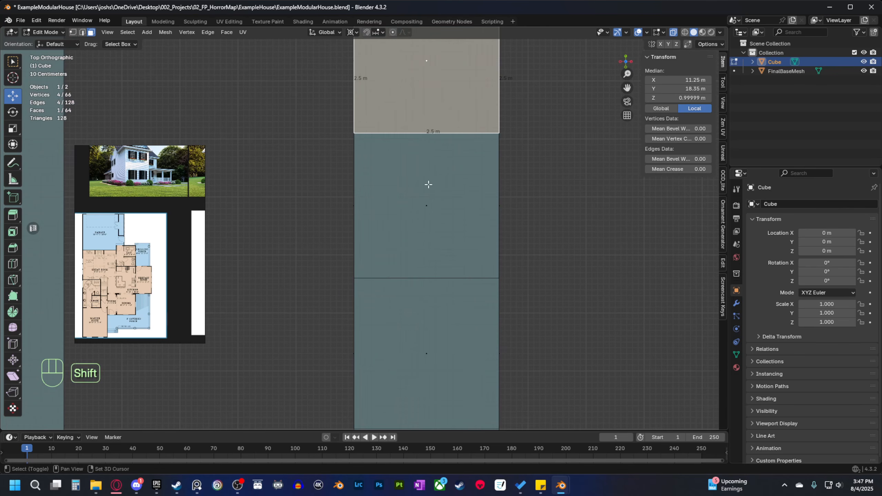
# Move the side wing's two outermost sections -0.1 m along Y and check the lengths of the outer three sections.
pyautogui.scroll(-2, 390, 301)
pyautogui.keyDown('shift'); pyautogui.moveTo(390, 301); pyautogui.dragTo(405, 306, button='middle'); pyautogui.keyUp('shift')
pyautogui.moveTo(343, 291); pyautogui.dragTo(531, 48)
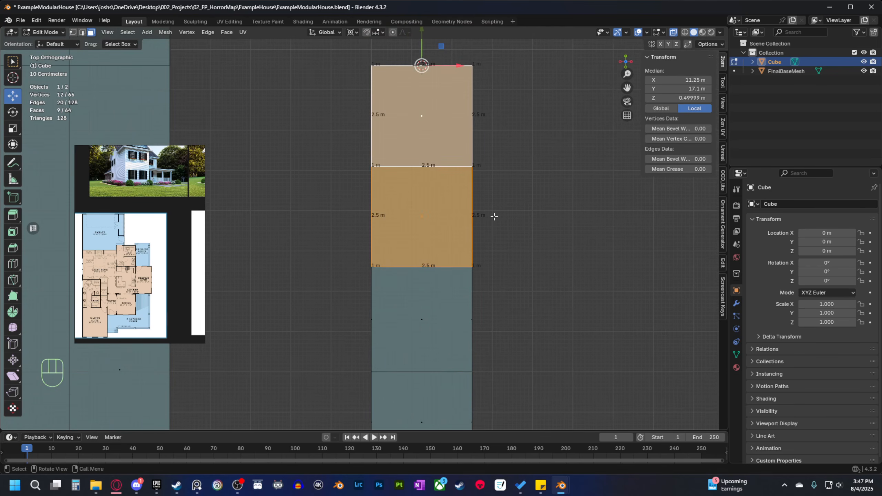
pyautogui.keyDown('shift'); pyautogui.moveTo(493, 216); pyautogui.dragTo(474, 241, button='middle'); pyautogui.keyUp('shift')
pyautogui.keyDown('ctrl'); pyautogui.moveTo(403, 61); pyautogui.dragTo(396, 357); pyautogui.keyUp('ctrl')
pyautogui.keyDown('shift'); pyautogui.moveTo(396, 356); pyautogui.dragTo(430, 326, button='middle'); pyautogui.keyUp('shift')
pyautogui.click(429, 326)
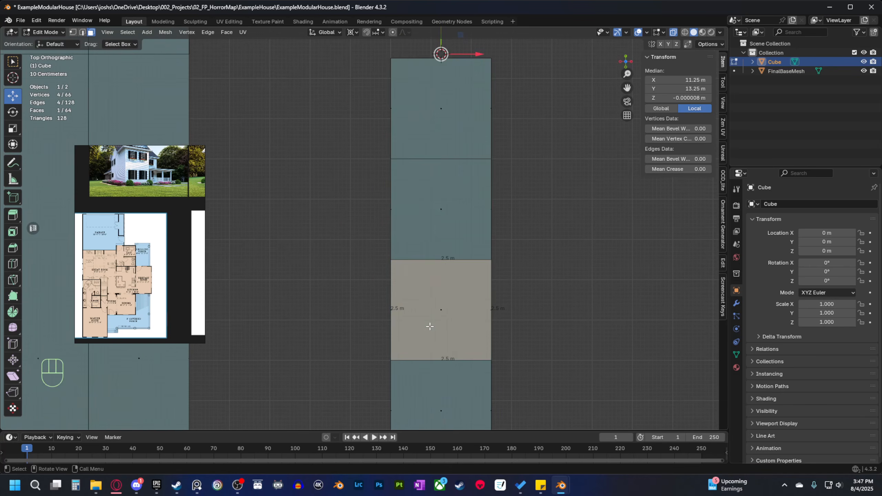
pyautogui.click(429, 197)
pyautogui.click(429, 121)
# Select the side wing's end face and snap the 3D cursor to it.
pyautogui.keyDown('shift'); pyautogui.moveTo(396, 144); pyautogui.dragTo(635, 298, button='middle'); pyautogui.keyUp('shift')
pyautogui.keyDown('shift'); pyautogui.moveTo(513, 234); pyautogui.dragTo(420, 223, button='middle'); pyautogui.keyUp('shift')
pyautogui.keyDown('shift'); pyautogui.moveTo(559, 260); pyautogui.dragTo(277, 211, button='middle'); pyautogui.keyUp('shift')
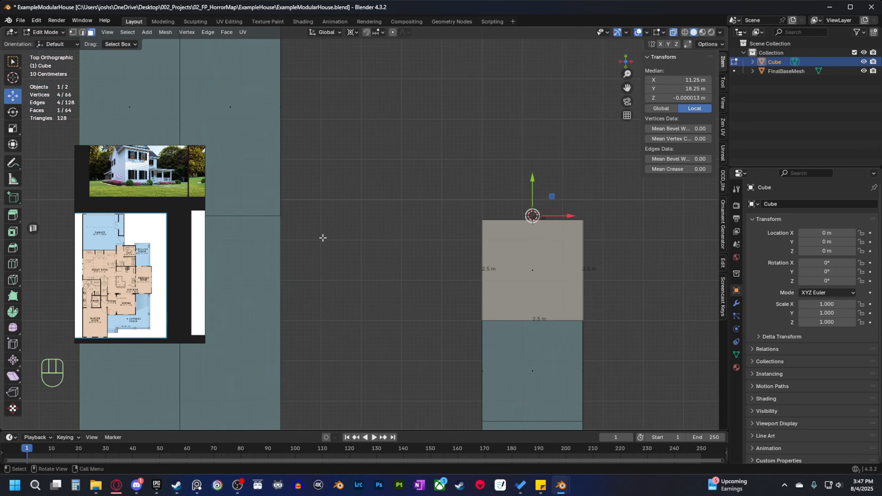
pyautogui.keyDown('shift'); pyautogui.moveTo(323, 238); pyautogui.dragTo(360, 243, button='middle'); pyautogui.keyUp('shift')
pyautogui.moveTo(516, 232); pyautogui.dragTo(709, 208)
pyautogui.hotkey('shift', 's')
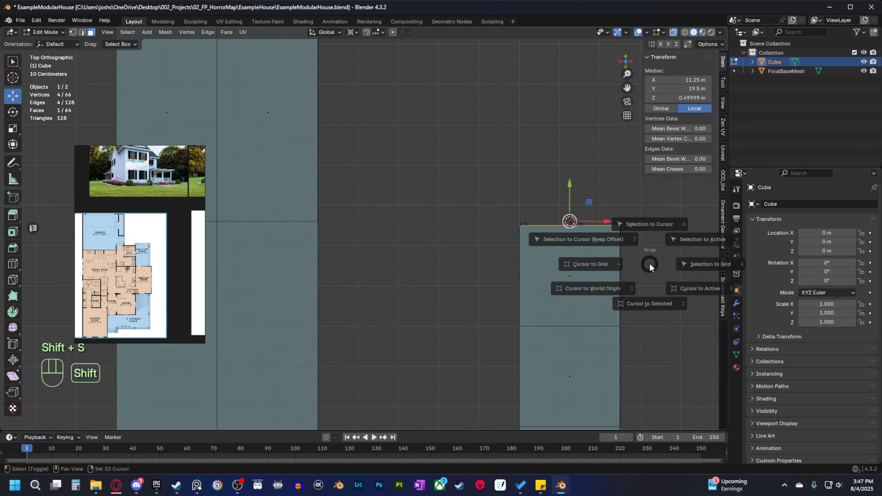
pyautogui.click(651, 312)
# Select the edge loop across the main wing that lies level with the side wing's end.
pyautogui.keyDown('shift'); pyautogui.moveTo(395, 237); pyautogui.dragTo(509, 253, button='middle'); pyautogui.keyUp('shift')
pyautogui.click(380, 238)
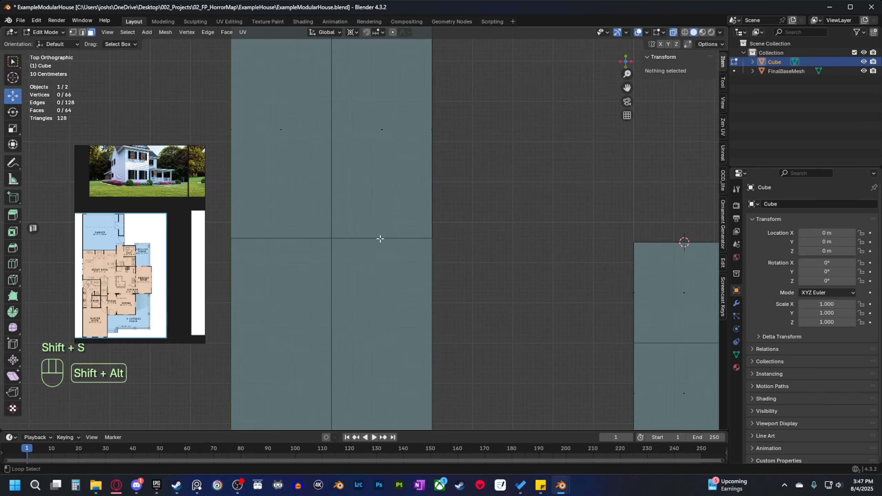
pyautogui.moveTo(504, 236); pyautogui.dragTo(215, 249)
pyautogui.press('Tab')
pyautogui.press('Tab')
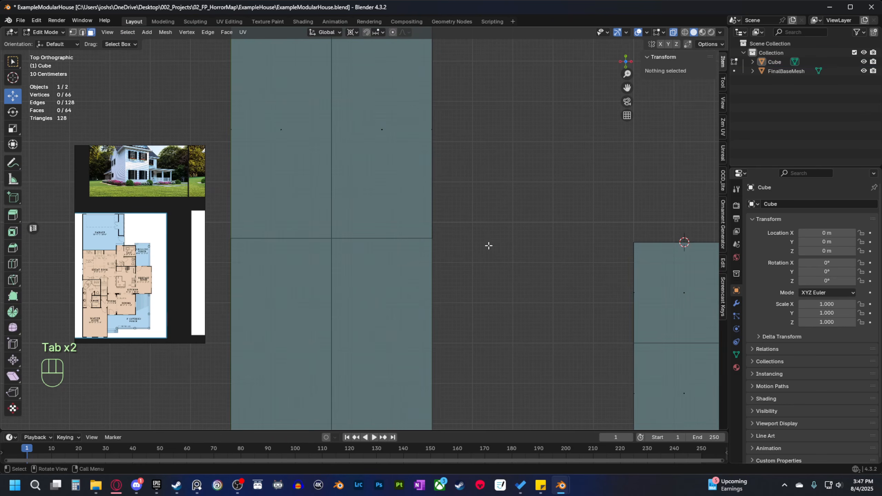
pyautogui.moveTo(491, 216); pyautogui.dragTo(211, 263)
pyautogui.scroll(-2, 485, 262)
pyautogui.press('2')
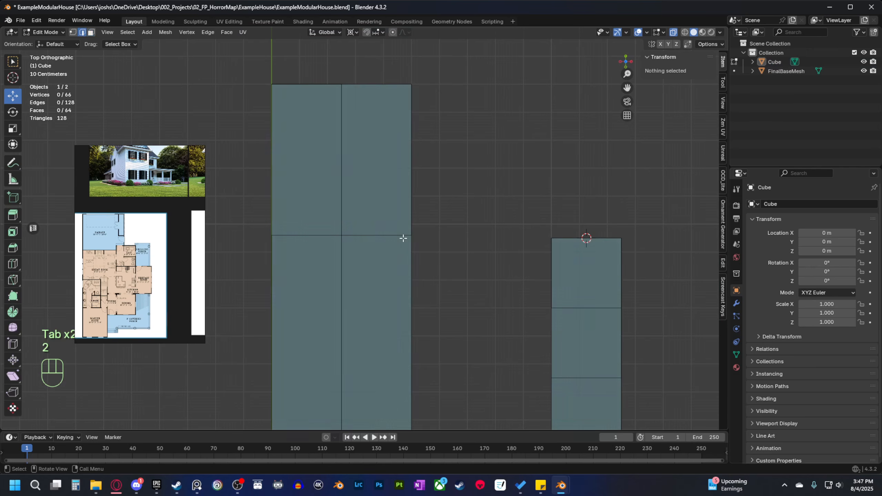
pyautogui.click(384, 235)
pyautogui.moveTo(469, 218); pyautogui.dragTo(232, 249)
pyautogui.keyDown('shift'); pyautogui.moveTo(469, 275); pyautogui.dragTo(433, 282, button='middle'); pyautogui.keyUp('shift')
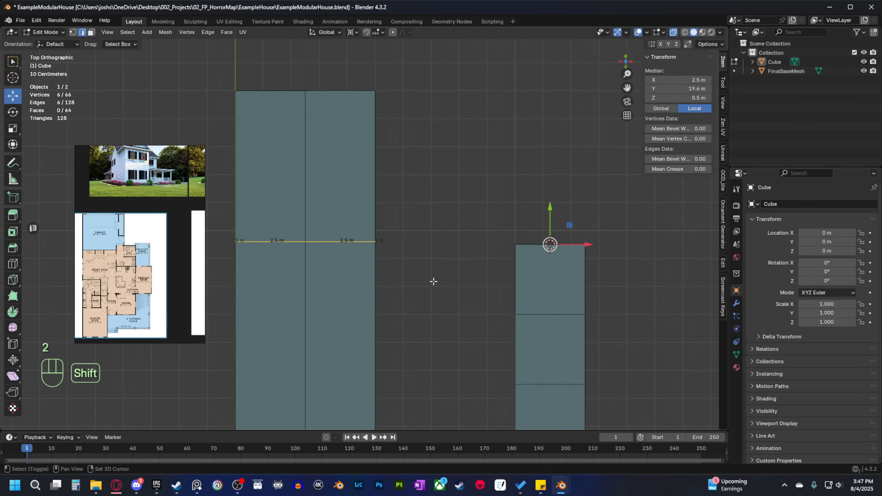
# Scale the main wing's selected edge loop to 0 along Y about the 3D cursor.
pyautogui.press('s')
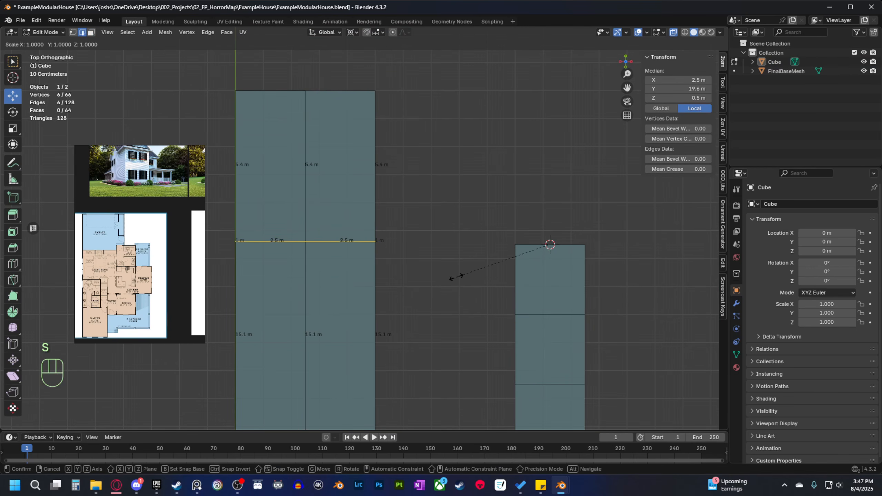
pyautogui.write('y')
pyautogui.write('0')
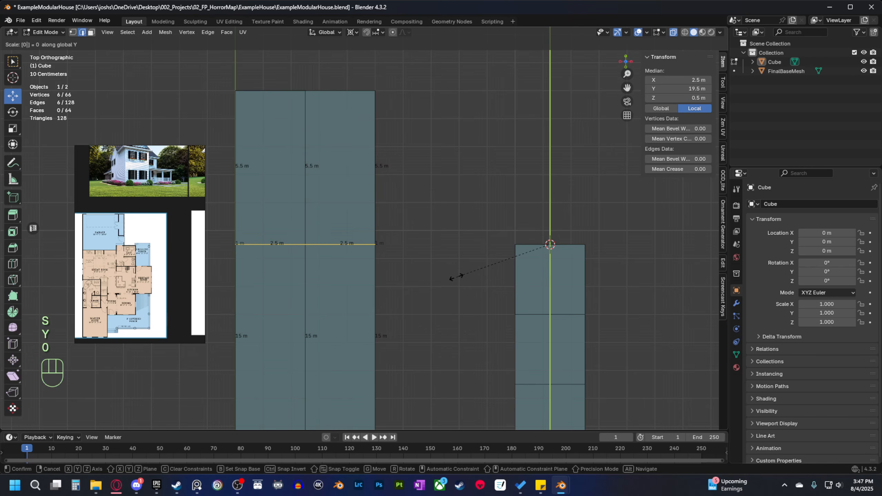
pyautogui.press('Return')
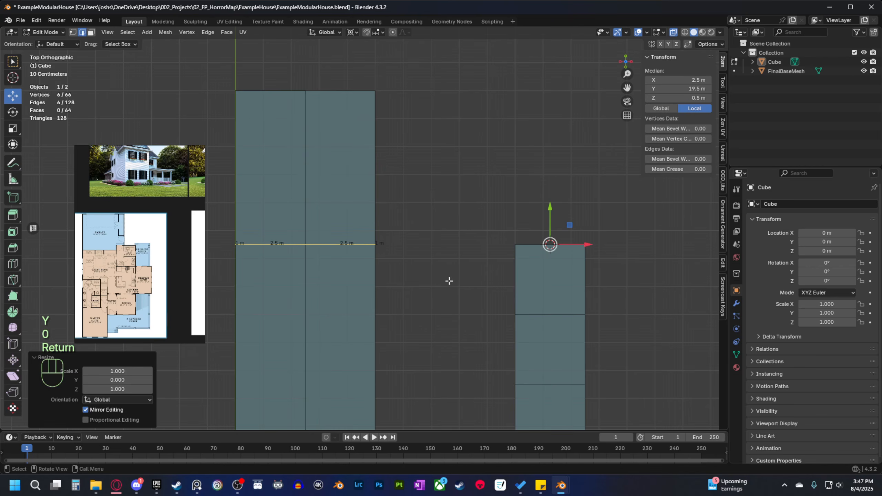
# Check the length of the main wing's end section beyond the aligned edge loop.
pyautogui.press('Tab')
pyautogui.press('Tab')
pyautogui.press('3')
pyautogui.click(375, 218)
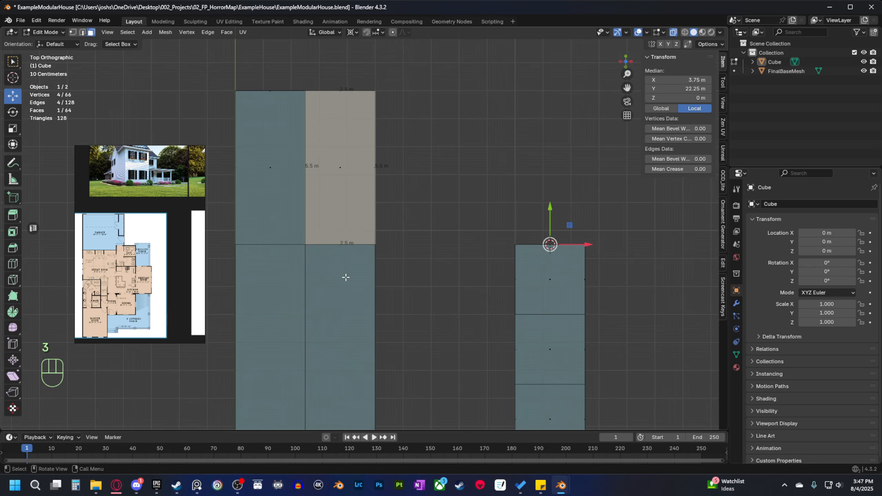
pyautogui.keyDown('shift'); pyautogui.moveTo(370, 268); pyautogui.dragTo(422, 297, button='middle'); pyautogui.keyUp('shift')
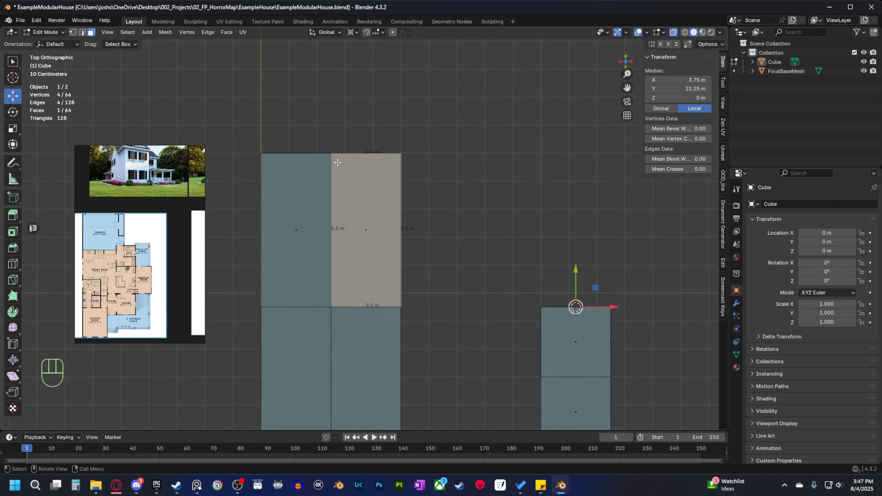
pyautogui.scroll(1, 346, 162)
pyautogui.keyDown('shift'); pyautogui.moveTo(327, 128); pyautogui.dragTo(352, 132, button='middle'); pyautogui.keyUp('shift')
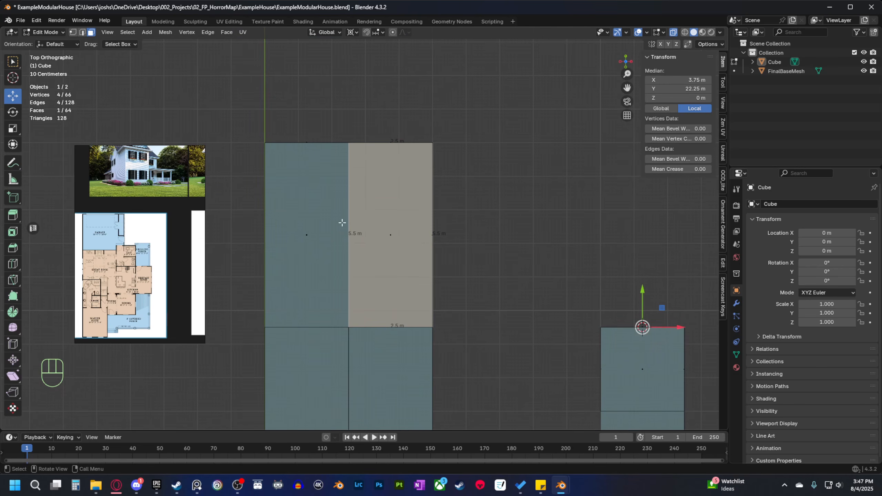
pyautogui.keyDown('shift'); pyautogui.moveTo(456, 119); pyautogui.dragTo(473, 159, button='middle'); pyautogui.keyUp('shift')
# Set the transform pivot point to Median Point and move the main wing's end faces -0.5 m along Y.
pyautogui.moveTo(499, 153); pyautogui.dragTo(247, 208)
pyautogui.scroll(1, 347, 187)
pyautogui.keyDown('shift'); pyautogui.moveTo(347, 187); pyautogui.dragTo(329, 201, button='middle'); pyautogui.keyUp('shift')
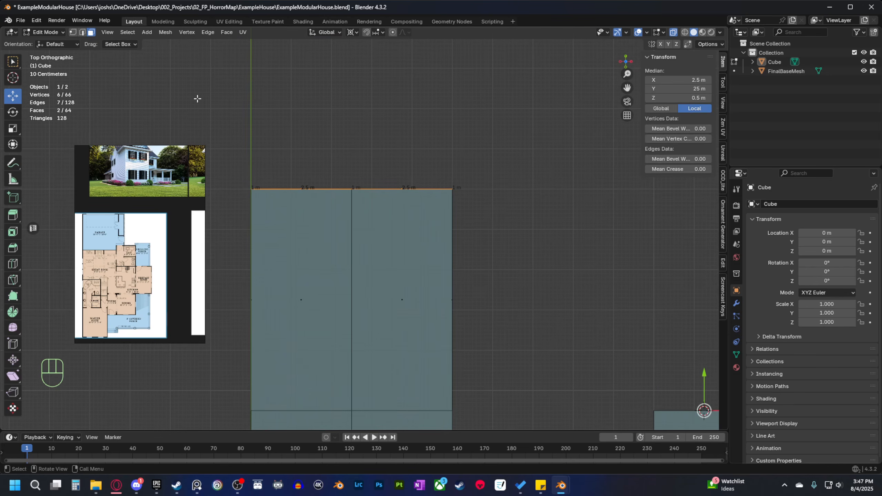
pyautogui.click(352, 33)
pyautogui.click(379, 86)
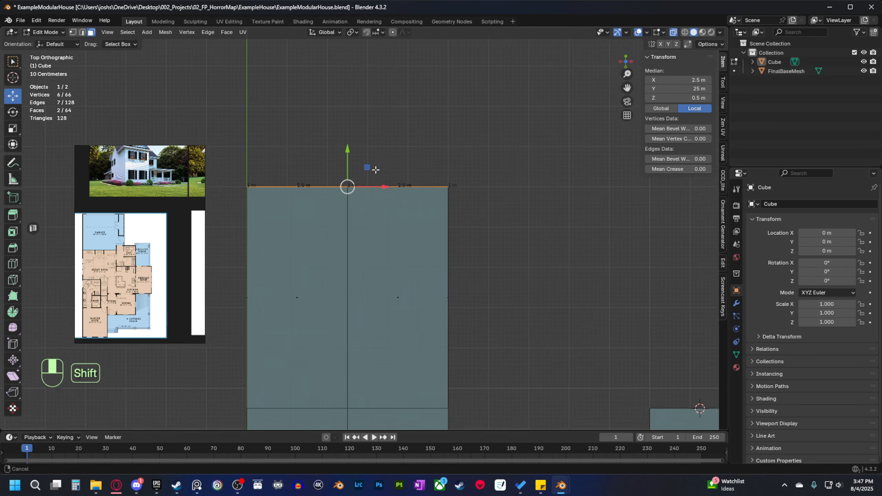
pyautogui.keyDown('shift'); pyautogui.moveTo(361, 162); pyautogui.dragTo(352, 141, button='middle'); pyautogui.keyUp('shift')
pyautogui.keyDown('ctrl'); pyautogui.moveTo(343, 136); pyautogui.dragTo(345, 155); pyautogui.keyUp('ctrl')
pyautogui.scroll(-2, 441, 270)
pyautogui.keyDown('shift'); pyautogui.moveTo(441, 270); pyautogui.dragTo(462, 246, button='middle'); pyautogui.keyUp('shift')
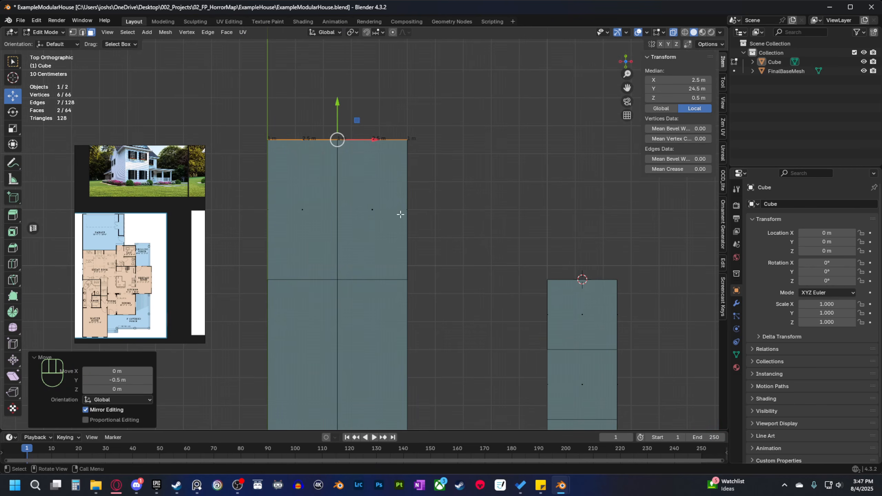
# Add one centred loop cut across the main wing's end section to divide it into 2.5 m modules.
pyautogui.hotkey('ctrl', 'r')
pyautogui.click(414, 205)
pyautogui.rightClick(414, 204)
pyautogui.scroll(-1, 413, 205)
pyautogui.keyDown('shift'); pyautogui.moveTo(415, 314); pyautogui.dragTo(404, 226, button='middle'); pyautogui.keyUp('shift')
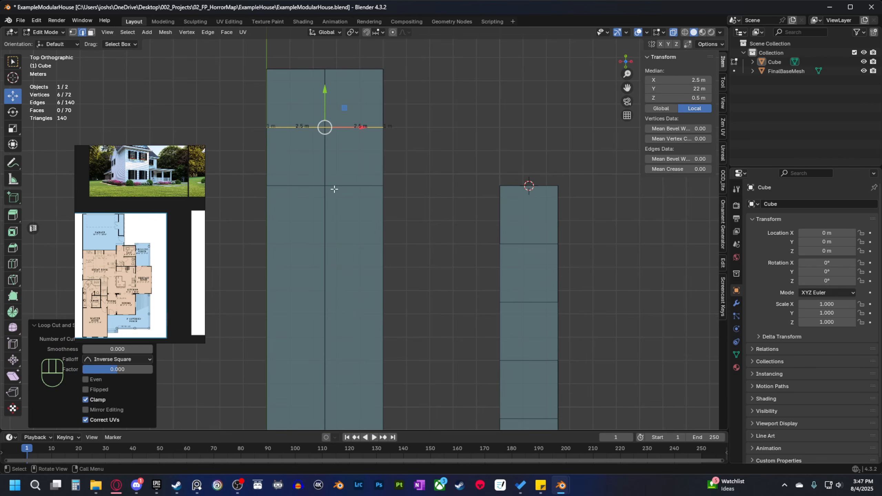
# Add five evenly spaced loop cuts across the main wing's 15 m section to divide it into 2.5 m modules.
pyautogui.keyDown('shift'); pyautogui.moveTo(393, 305); pyautogui.dragTo(433, 199, button='middle'); pyautogui.keyUp('shift')
pyautogui.scroll(-2, 466, 292)
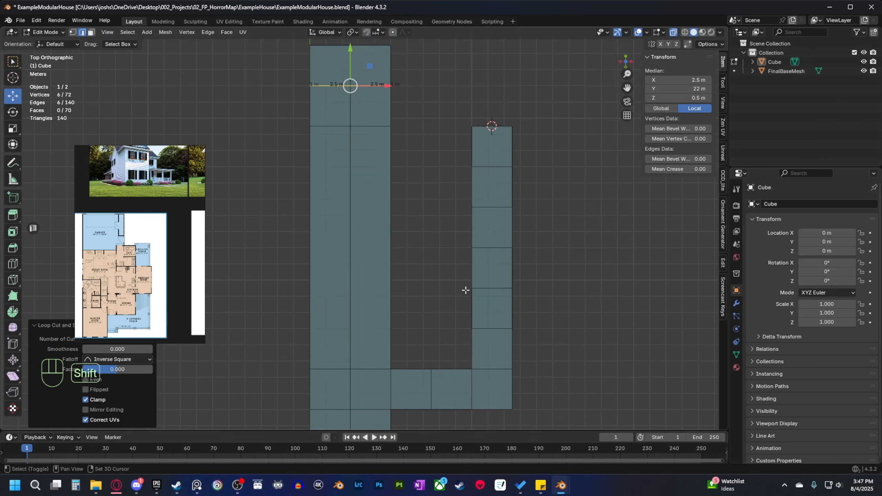
pyautogui.keyDown('shift'); pyautogui.moveTo(467, 292); pyautogui.dragTo(384, 290, button='middle'); pyautogui.keyUp('shift')
pyautogui.click(384, 207)
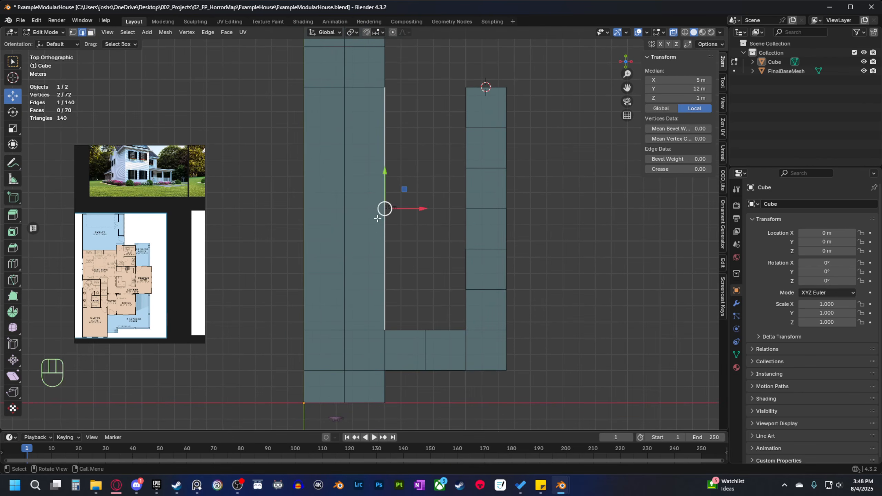
pyautogui.press('3')
pyautogui.click(363, 142)
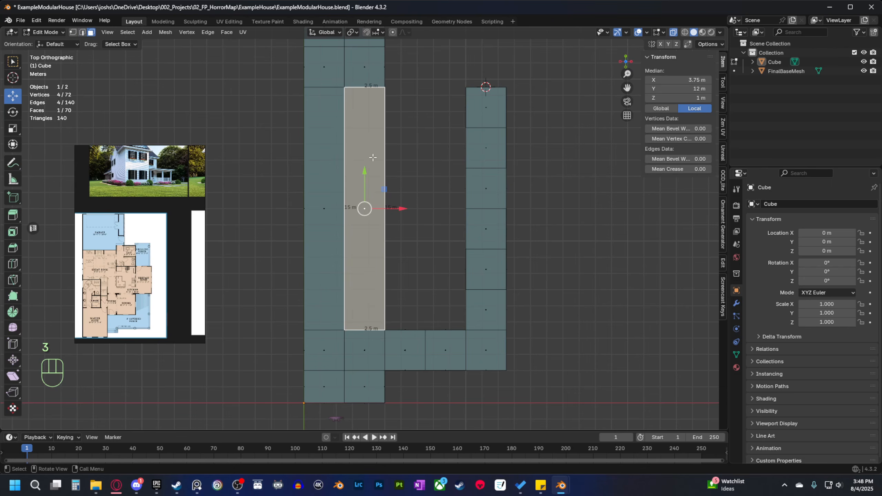
pyautogui.keyDown('shift'); pyautogui.moveTo(387, 237); pyautogui.dragTo(409, 263, button='middle'); pyautogui.keyUp('shift')
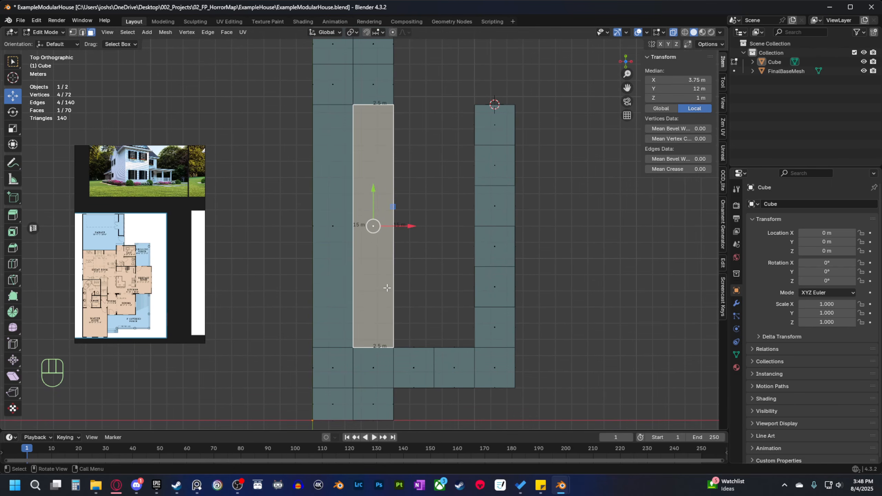
pyautogui.hotkey('ctrl', 'r')
pyautogui.scroll(4, 384, 276)
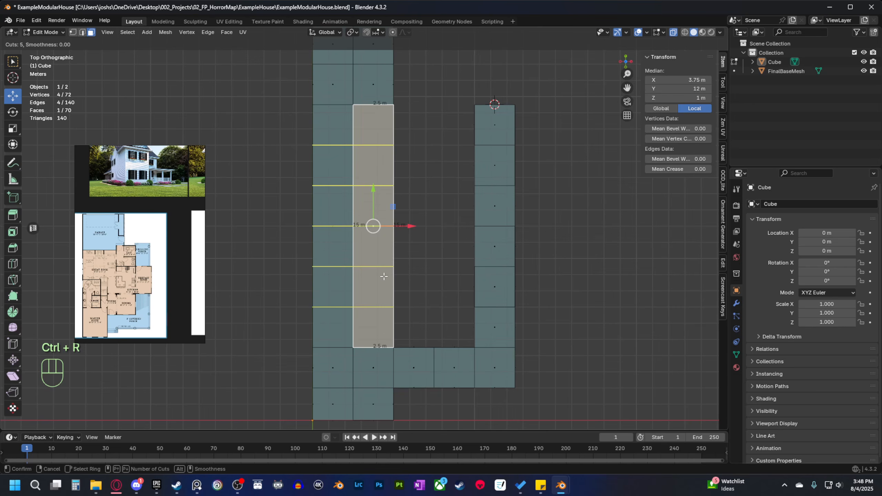
pyautogui.click(384, 276)
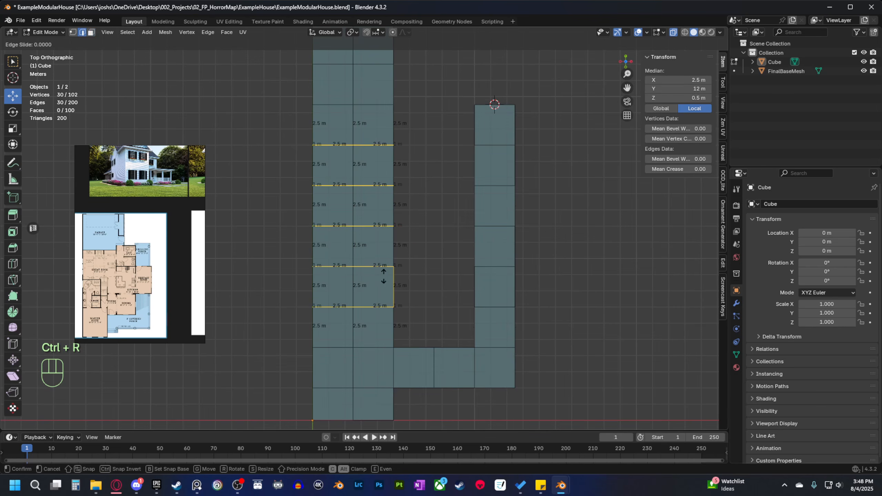
pyautogui.rightClick(384, 277)
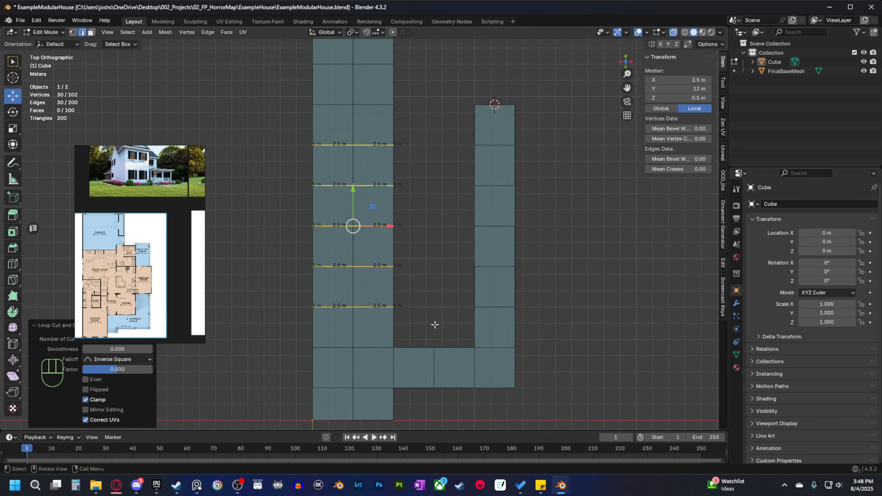
# Select the whole mesh, check the edge lengths of every wing from above, and inspect the overall shape in object mode.
pyautogui.press('a')
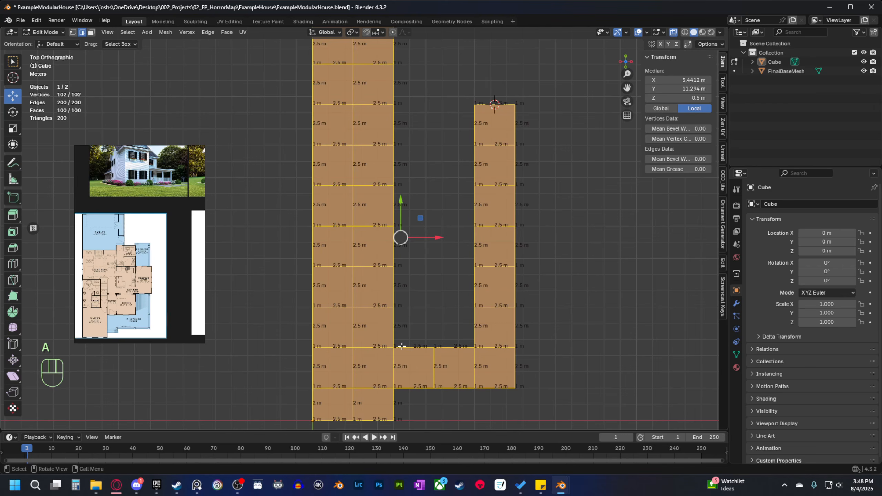
pyautogui.keyDown('shift'); pyautogui.moveTo(454, 340); pyautogui.dragTo(449, 224, button='middle'); pyautogui.keyUp('shift')
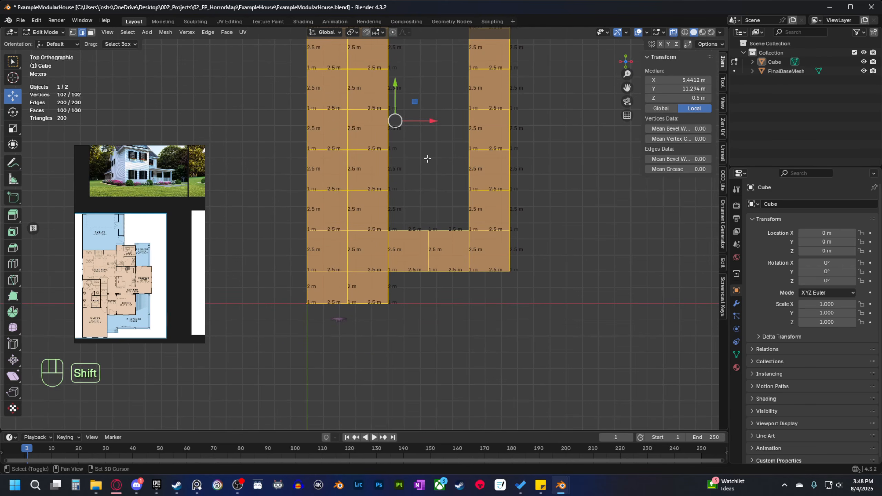
pyautogui.keyDown('shift'); pyautogui.moveTo(430, 173); pyautogui.dragTo(409, 240, button='middle'); pyautogui.keyUp('shift')
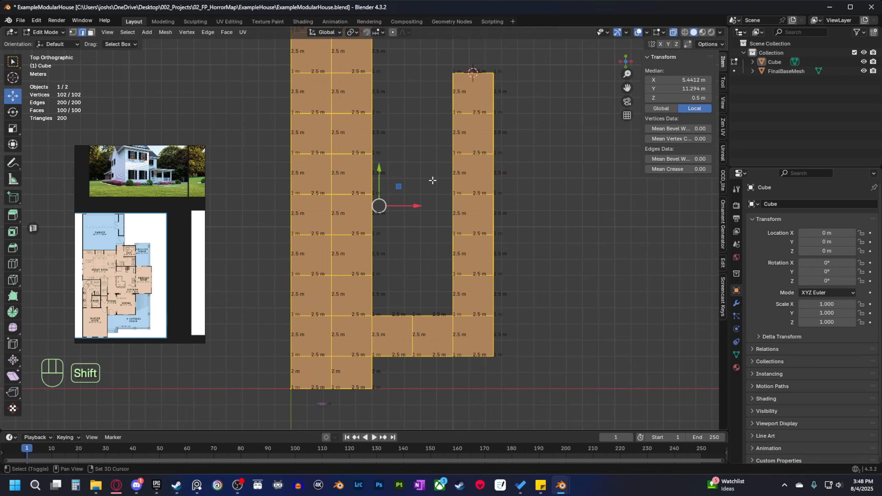
pyautogui.keyDown('shift'); pyautogui.moveTo(431, 180); pyautogui.dragTo(436, 251, button='middle'); pyautogui.keyUp('shift')
pyautogui.keyDown('shift'); pyautogui.moveTo(434, 332); pyautogui.dragTo(427, 285, button='middle'); pyautogui.keyUp('shift')
pyautogui.keyDown('shift'); pyautogui.moveTo(418, 328); pyautogui.dragTo(420, 266, button='middle'); pyautogui.keyUp('shift')
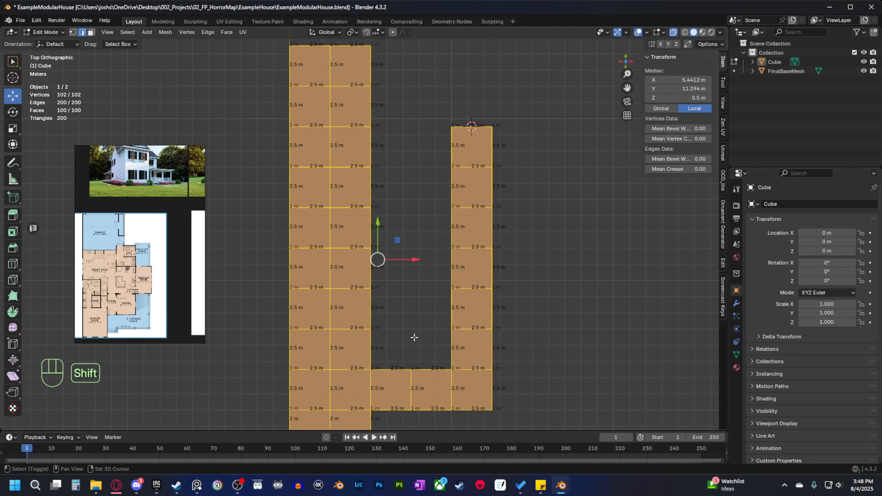
pyautogui.keyDown('shift'); pyautogui.moveTo(414, 337); pyautogui.dragTo(437, 299, button='middle'); pyautogui.keyUp('shift')
pyautogui.press('Tab')
pyautogui.moveTo(538, 384); pyautogui.dragTo(533, 377, button='middle')
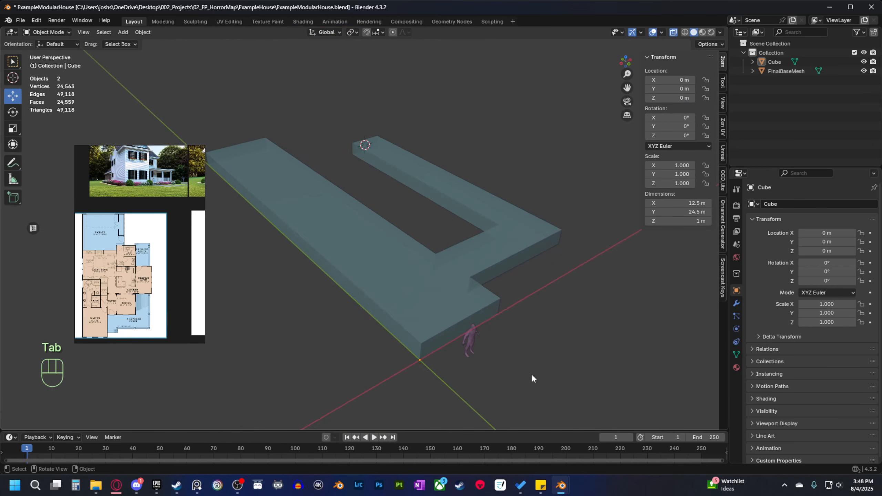
pyautogui.moveTo(234, 170); pyautogui.dragTo(370, 245, button='middle')
pyautogui.press('`')
pyautogui.click(380, 208)
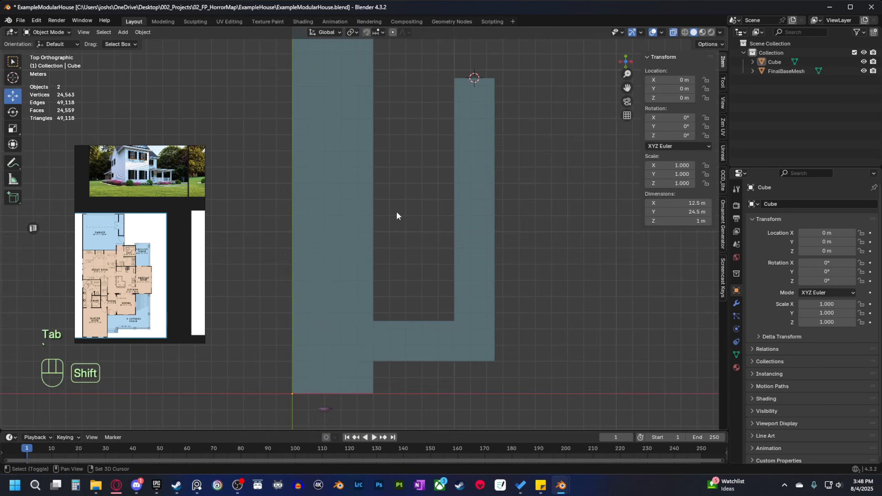
# In edit mode, select the main wing's two end rows and the side wing's end edge and move them -0.5 m along Y.
pyautogui.press('Tab')
pyautogui.keyDown('shift'); pyautogui.moveTo(407, 296); pyautogui.dragTo(384, 294, button='middle'); pyautogui.keyUp('shift')
pyautogui.scroll(1, 415, 268)
pyautogui.keyDown('shift'); pyautogui.moveTo(415, 267); pyautogui.dragTo(396, 270, button='middle'); pyautogui.keyUp('shift')
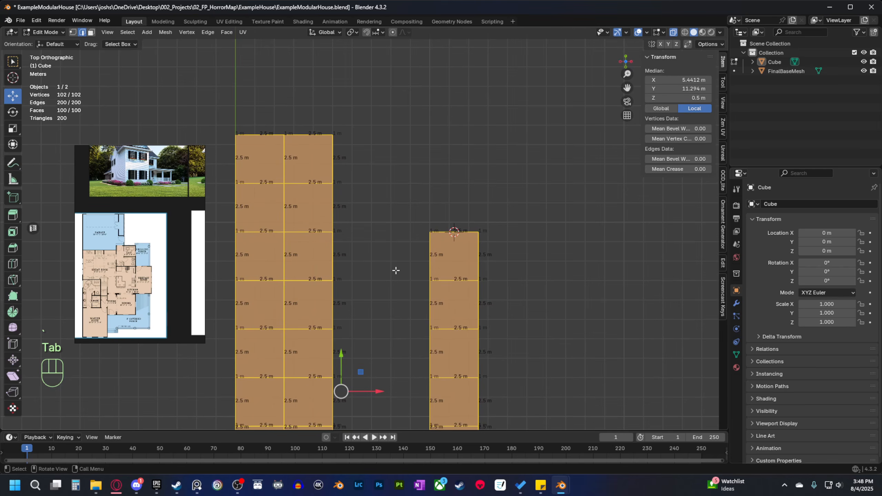
pyautogui.scroll(-1, 388, 269)
pyautogui.keyDown('shift'); pyautogui.moveTo(386, 322); pyautogui.dragTo(404, 163, button='middle'); pyautogui.keyUp('shift')
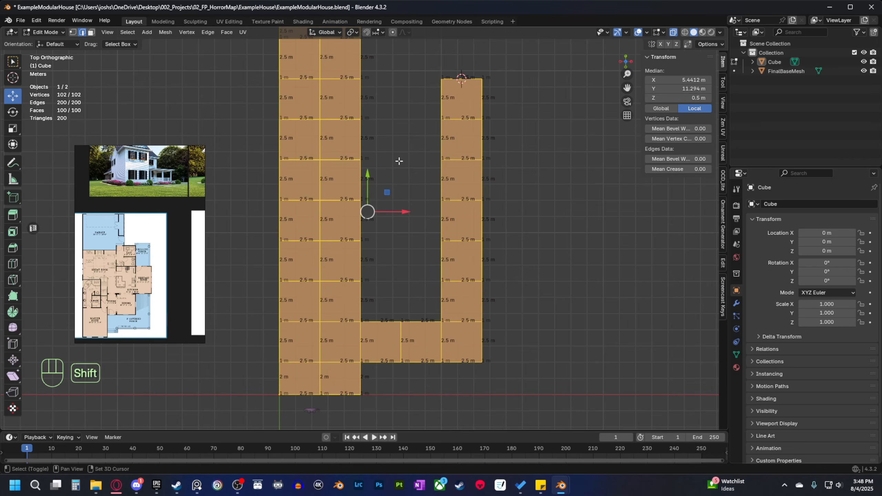
pyautogui.keyDown('shift'); pyautogui.moveTo(407, 162); pyautogui.dragTo(396, 327, button='middle'); pyautogui.keyUp('shift')
pyautogui.keyDown('shift'); pyautogui.moveTo(471, 252); pyautogui.dragTo(497, 247, button='middle'); pyautogui.keyUp('shift')
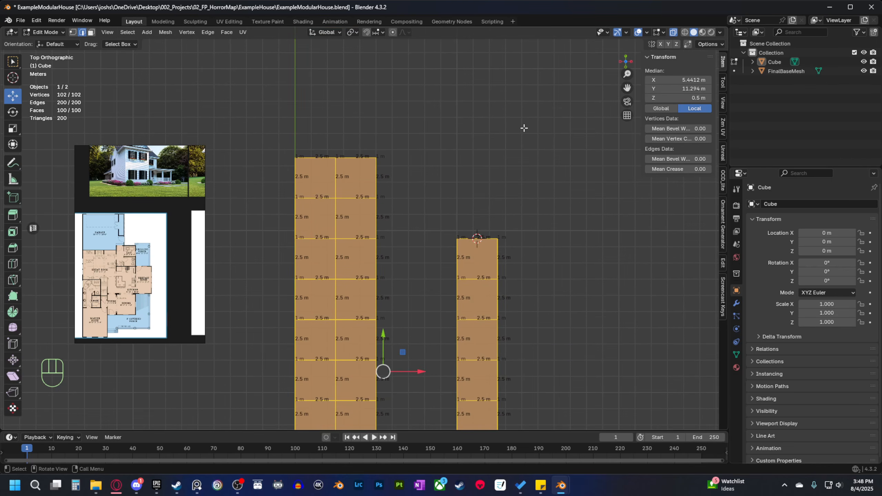
pyautogui.moveTo(524, 128); pyautogui.dragTo(267, 257)
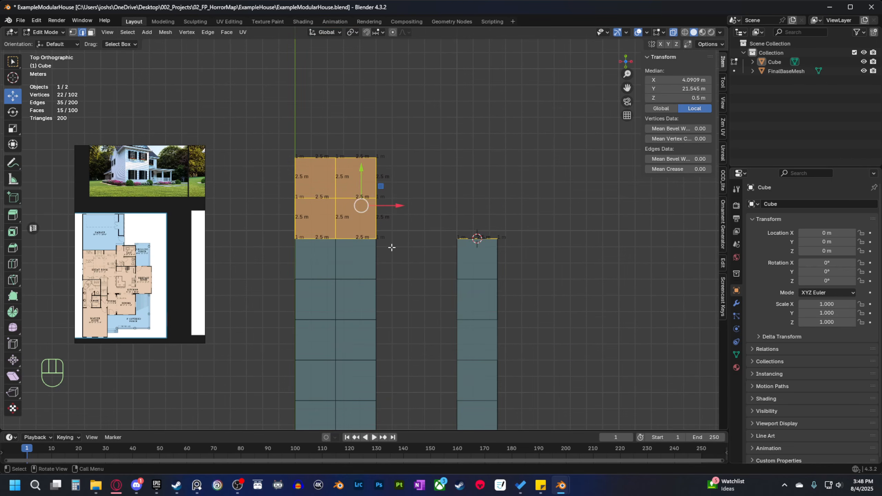
pyautogui.scroll(1, 392, 248)
pyautogui.keyDown('shift'); pyautogui.moveTo(399, 250); pyautogui.dragTo(388, 268, button='middle'); pyautogui.keyUp('shift')
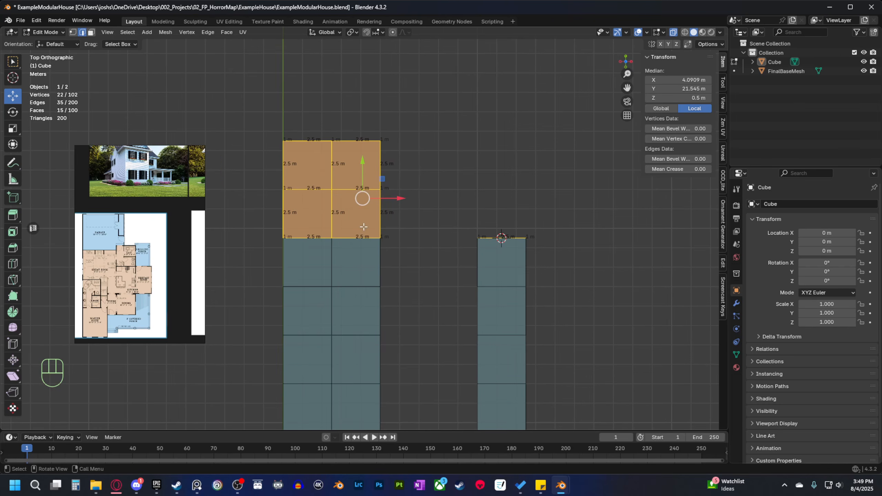
pyautogui.moveTo(362, 165)
pyautogui.keyDown('ctrl'); pyautogui.mouseDown()
pyautogui.moveTo(360, 180)
pyautogui.moveTo(367, 153)
pyautogui.mouseUp(); pyautogui.keyUp('ctrl')
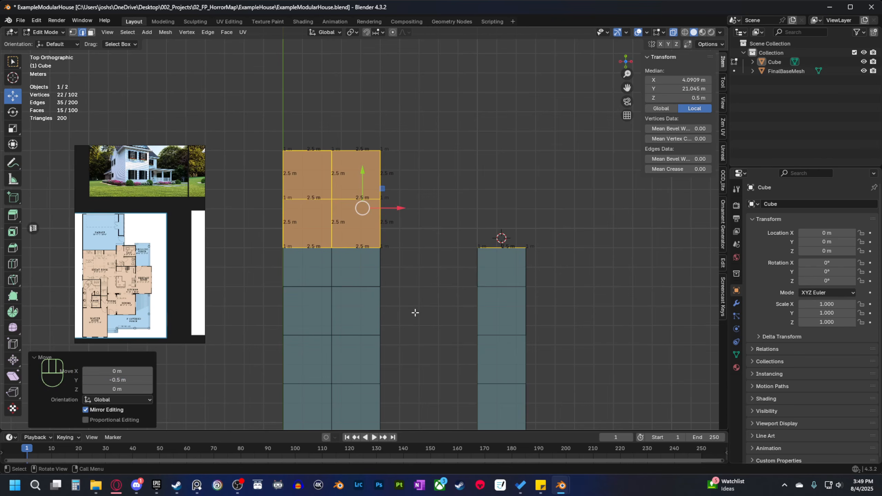
# Examine the garage, laundry and grilling porch areas of the floor plan reference against the wing layout in the top view.
pyautogui.keyDown('shift'); pyautogui.moveTo(415, 313); pyautogui.dragTo(360, 221, button='middle'); pyautogui.keyUp('shift')
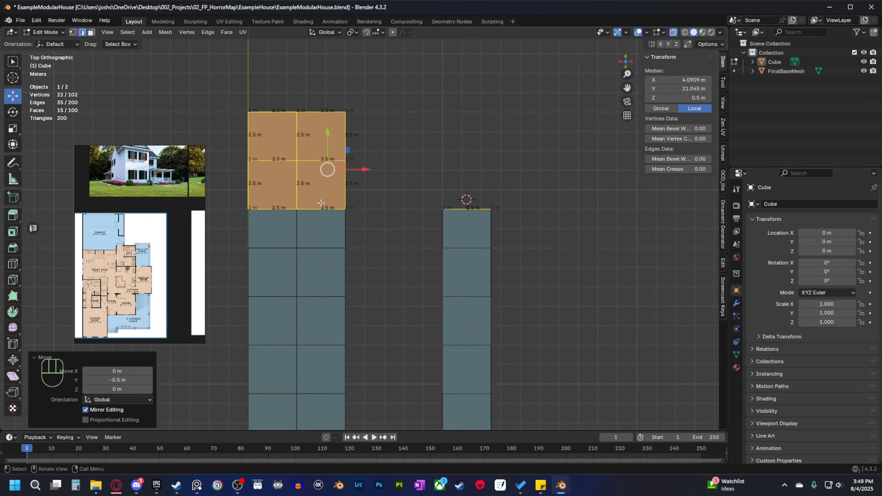
pyautogui.keyDown('shift'); pyautogui.moveTo(394, 315); pyautogui.dragTo(388, 266, button='middle'); pyautogui.keyUp('shift')
pyautogui.scroll(2, 131, 287)
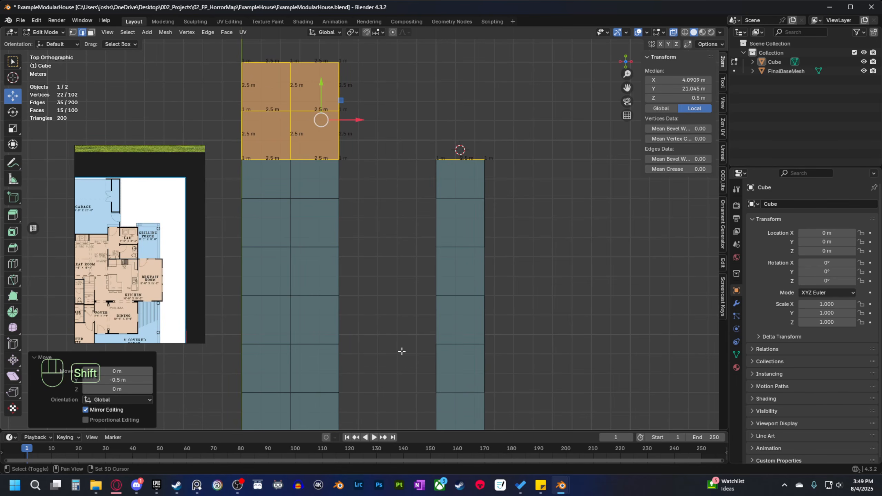
pyautogui.keyDown('shift'); pyautogui.moveTo(401, 350); pyautogui.dragTo(387, 363, button='middle'); pyautogui.keyUp('shift')
pyautogui.scroll(-1, 405, 338)
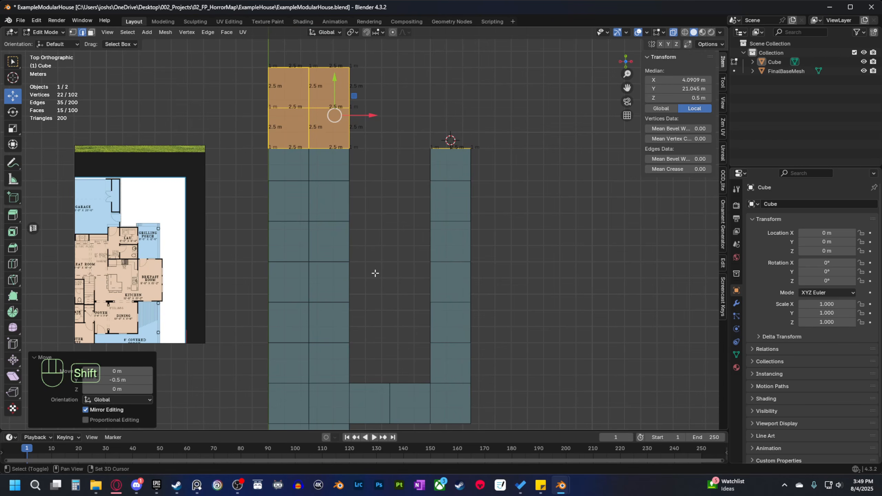
pyautogui.keyDown('shift'); pyautogui.moveTo(375, 274); pyautogui.dragTo(411, 299, button='middle'); pyautogui.keyUp('shift')
pyautogui.keyDown('shift'); pyautogui.moveTo(350, 192); pyautogui.dragTo(349, 219, button='middle'); pyautogui.keyUp('shift')
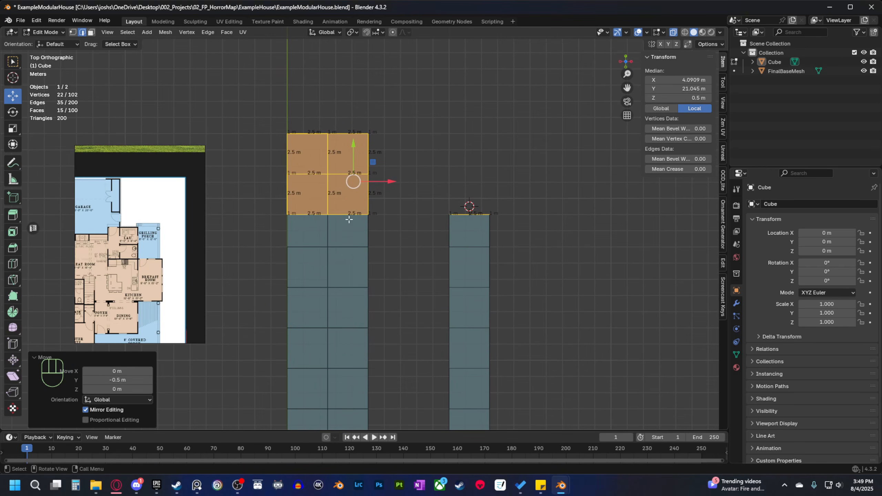
pyautogui.click(139, 232)
pyautogui.scroll(2, 139, 232)
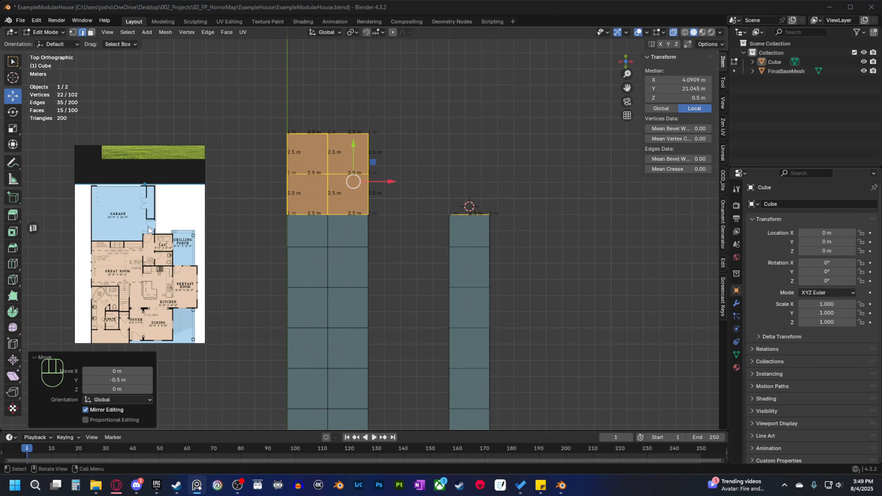
pyautogui.scroll(1, 153, 215)
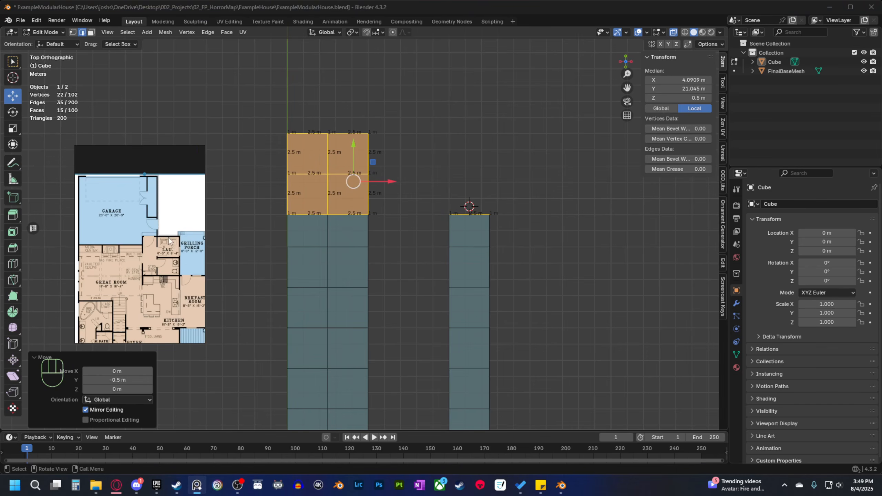
pyautogui.keyDown('shift'); pyautogui.moveTo(444, 263); pyautogui.dragTo(437, 287, button='middle'); pyautogui.keyUp('shift')
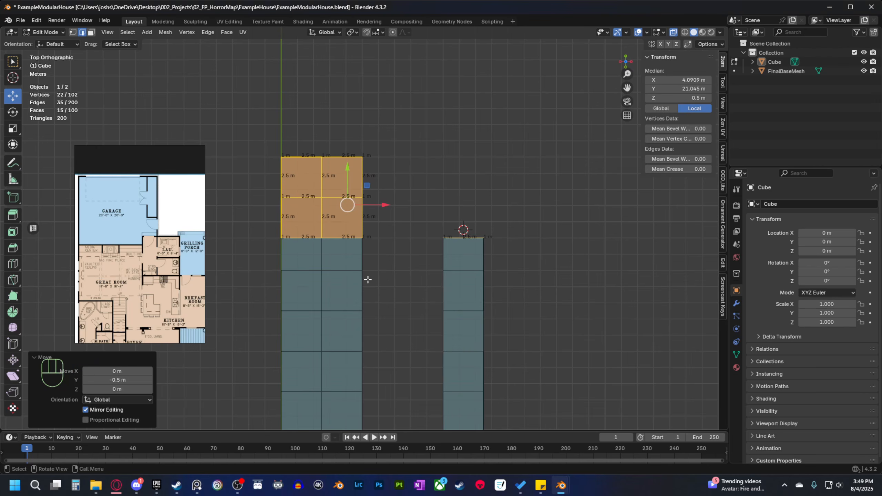
pyautogui.moveTo(390, 272)
pyautogui.keyDown('shift'); pyautogui.mouseDown(button='middle')
pyautogui.moveTo(373, 286)
pyautogui.moveTo(390, 267)
pyautogui.mouseUp(button='middle'); pyautogui.keyUp('shift')
pyautogui.scroll(1, 364, 240)
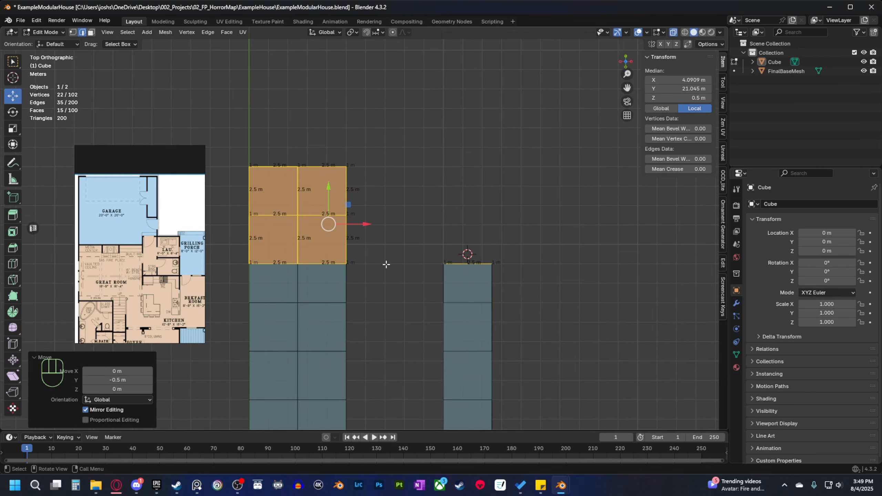
pyautogui.scroll(-2, 387, 275)
pyautogui.scroll(-1, 396, 361)
pyautogui.keyDown('shift'); pyautogui.moveTo(383, 383); pyautogui.dragTo(376, 295, button='middle'); pyautogui.keyUp('shift')
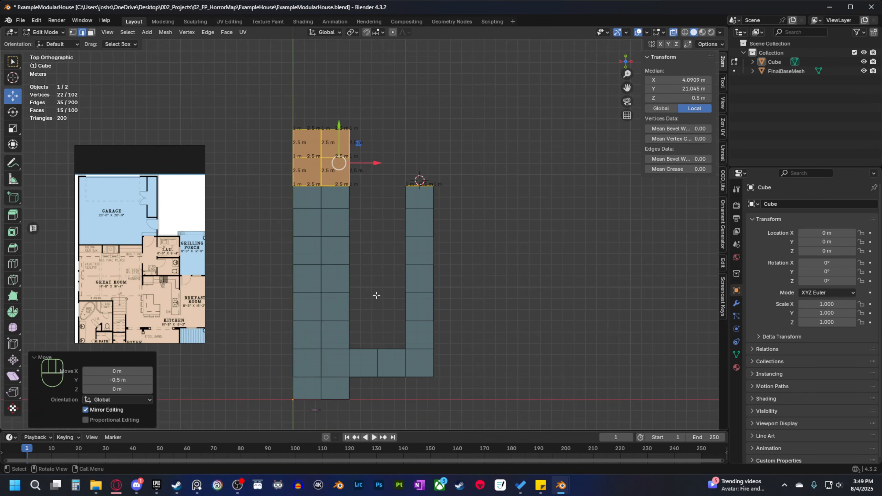
# Switch the mesh to face selection and turn off X-ray so only visible faces can be picked in perspective.
pyautogui.press('3')
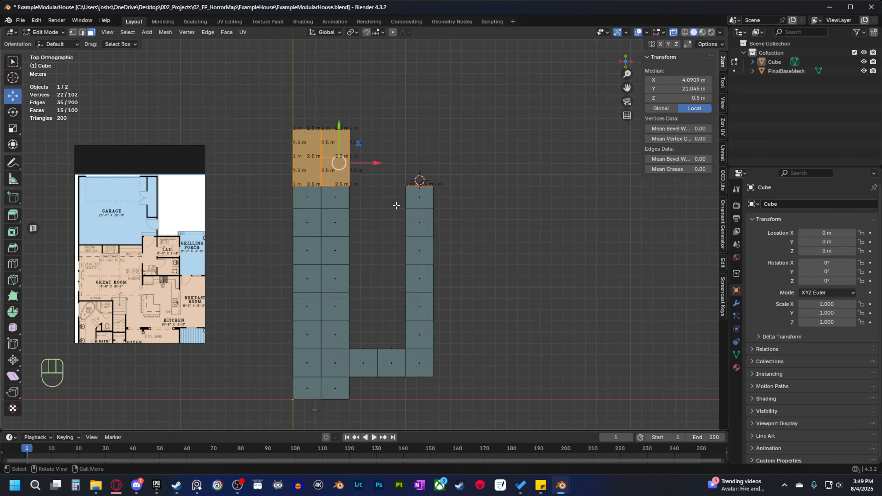
pyautogui.keyDown('shift'); pyautogui.moveTo(384, 213); pyautogui.dragTo(318, 212, button='middle'); pyautogui.keyUp('shift')
pyautogui.scroll(2, 360, 240)
pyautogui.click(673, 32)
pyautogui.keyDown('shift'); pyautogui.moveTo(517, 195); pyautogui.dragTo(567, 200, button='middle'); pyautogui.keyUp('shift')
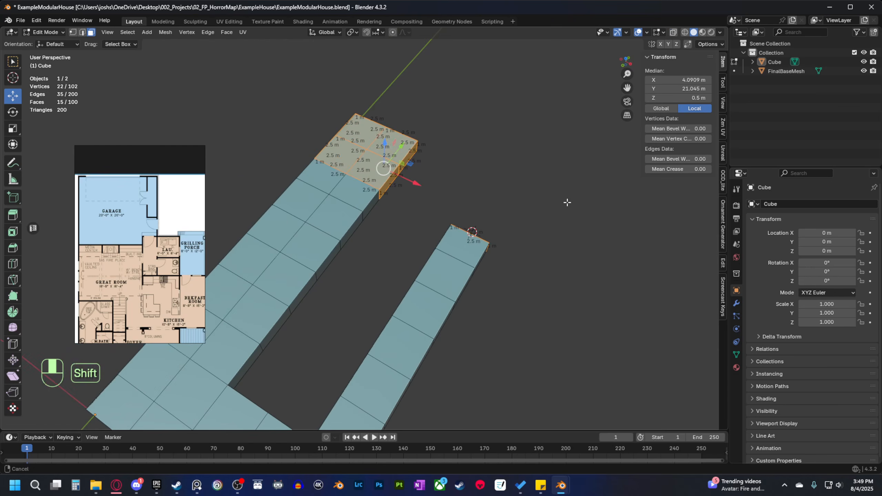
pyautogui.scroll(2, 555, 205)
pyautogui.moveTo(491, 251); pyautogui.dragTo(463, 231, button='middle')
pyautogui.press('Tab')
pyautogui.press('3')
pyautogui.press('Tab')
pyautogui.press('3')
# Select the 14 side faces lining the gap between the main wing, connector and side wing, and delete them.
pyautogui.click(389, 206)
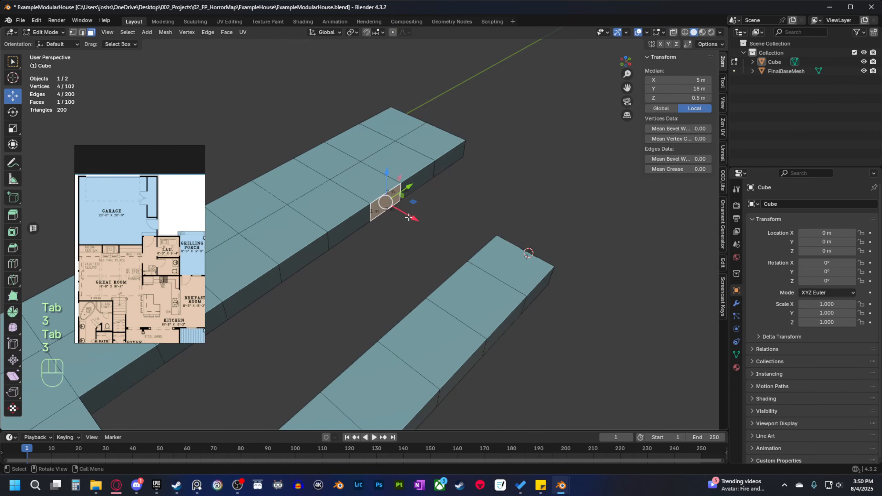
pyautogui.moveTo(387, 206); pyautogui.dragTo(362, 201, button='middle')
pyautogui.keyDown('shift'); pyautogui.moveTo(363, 201); pyautogui.dragTo(432, 215, button='middle'); pyautogui.keyUp('shift')
pyautogui.keyDown('shift'); pyautogui.click(415, 219); pyautogui.keyUp('shift')
pyautogui.keyDown('shift'); pyautogui.click(359, 231); pyautogui.keyUp('shift')
pyautogui.keyDown('shift'); pyautogui.click(305, 247); pyautogui.keyUp('shift')
pyautogui.moveTo(306, 246); pyautogui.dragTo(401, 278, button='middle')
pyautogui.keyDown('shift'); pyautogui.click(399, 277); pyautogui.keyUp('shift')
pyautogui.keyDown('shift'); pyautogui.click(333, 259); pyautogui.keyUp('shift')
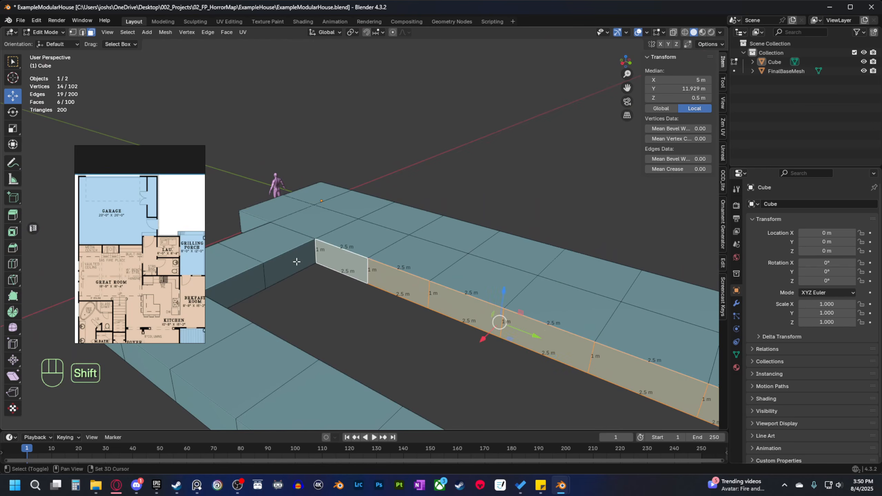
pyautogui.keyDown('shift'); pyautogui.click(299, 259); pyautogui.keyUp('shift')
pyautogui.moveTo(298, 259); pyautogui.dragTo(416, 243, button='middle')
pyautogui.keyDown('shift'); pyautogui.click(325, 230); pyautogui.keyUp('shift')
pyautogui.keyDown('shift'); pyautogui.click(264, 232); pyautogui.keyUp('shift')
pyautogui.keyDown('shift'); pyautogui.click(241, 221); pyautogui.keyUp('shift')
pyautogui.keyDown('shift'); pyautogui.click(276, 234); pyautogui.keyUp('shift')
pyautogui.keyDown('shift'); pyautogui.click(416, 243); pyautogui.keyUp('shift')
pyautogui.keyDown('shift'); pyautogui.click(364, 273); pyautogui.keyUp('shift')
pyautogui.keyDown('shift'); pyautogui.click(311, 302); pyautogui.keyUp('shift')
pyautogui.keyDown('shift'); pyautogui.click(243, 347); pyautogui.keyUp('shift')
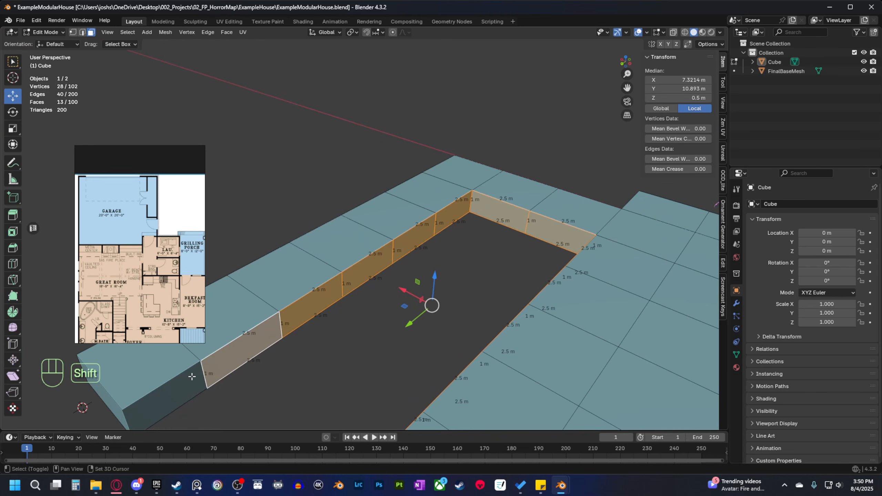
pyautogui.keyDown('shift'); pyautogui.click(163, 397); pyautogui.keyUp('shift')
pyautogui.press('x')
pyautogui.click(325, 334)
# Show the Face Orientation overlay temporarily to check the mesh normals around the opened gap.
pyautogui.moveTo(325, 333); pyautogui.dragTo(455, 304, button='middle')
pyautogui.press('q')
pyautogui.click(453, 299)
pyautogui.press('q')
pyautogui.click(434, 284)
pyautogui.click(455, 303)
pyautogui.press('q')
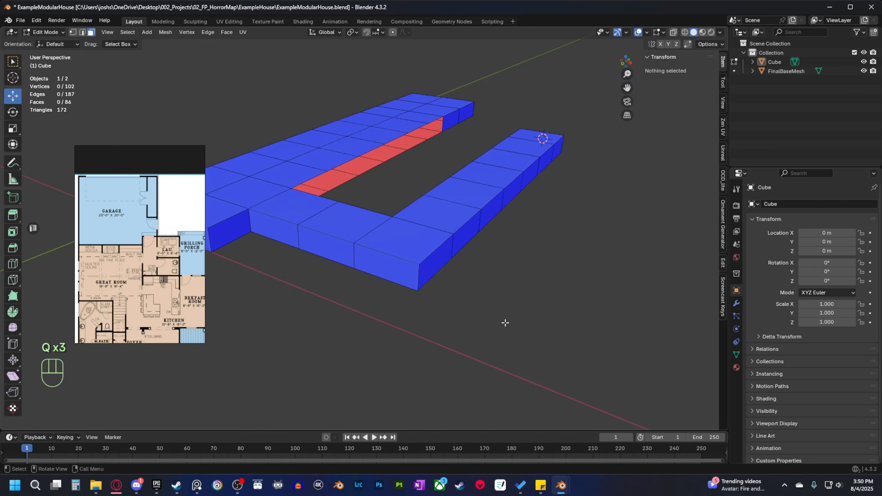
pyautogui.moveTo(503, 319)
pyautogui.mouseDown(button='middle')
pyautogui.moveTo(479, 297)
pyautogui.moveTo(488, 315)
pyautogui.mouseUp(button='middle')
pyautogui.press('q')
pyautogui.click(479, 297)
# Select the facing vertical edges at the open ends of the main and side wings and fill a face between them.
pyautogui.scroll(2, 415, 319)
pyautogui.moveTo(427, 250)
pyautogui.keyDown('shift'); pyautogui.mouseDown(button='middle')
pyautogui.moveTo(415, 319)
pyautogui.moveTo(392, 329)
pyautogui.moveTo(419, 262)
pyautogui.mouseUp(button='middle'); pyautogui.keyUp('shift')
pyautogui.press('2')
pyautogui.click(383, 213)
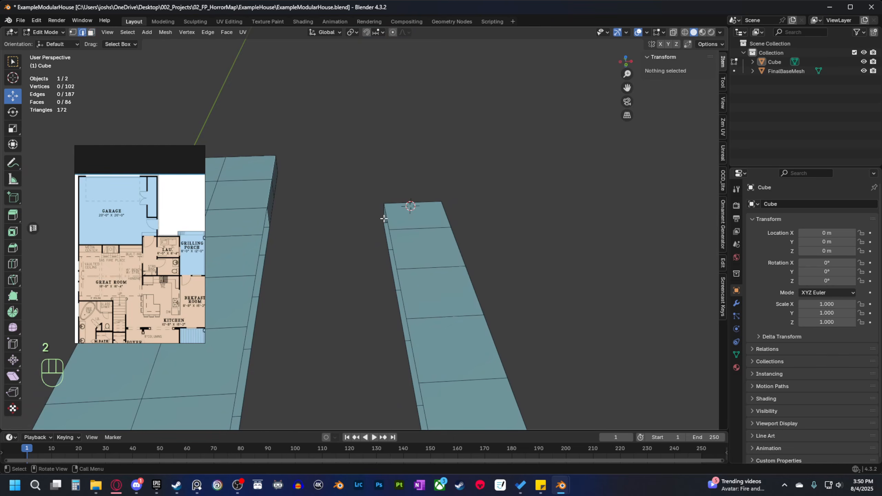
pyautogui.keyDown('shift'); pyautogui.click(270, 221); pyautogui.keyUp('shift')
pyautogui.moveTo(340, 244); pyautogui.dragTo(351, 304, button='middle')
pyautogui.click(357, 287)
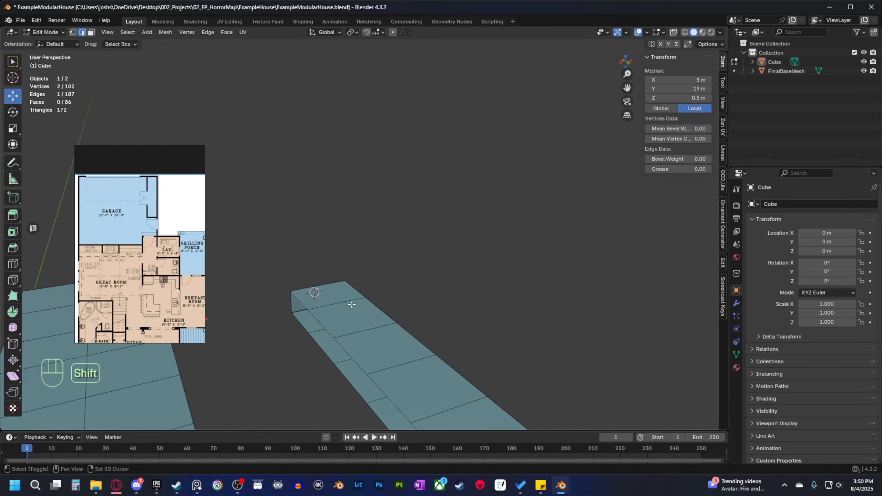
pyautogui.keyDown('shift'); pyautogui.click(292, 302); pyautogui.keyUp('shift')
pyautogui.press('f')
# Add one centred loop cut across the new connecting face to divide it into 2.5 m modules.
pyautogui.moveTo(386, 362); pyautogui.dragTo(351, 360, button='middle')
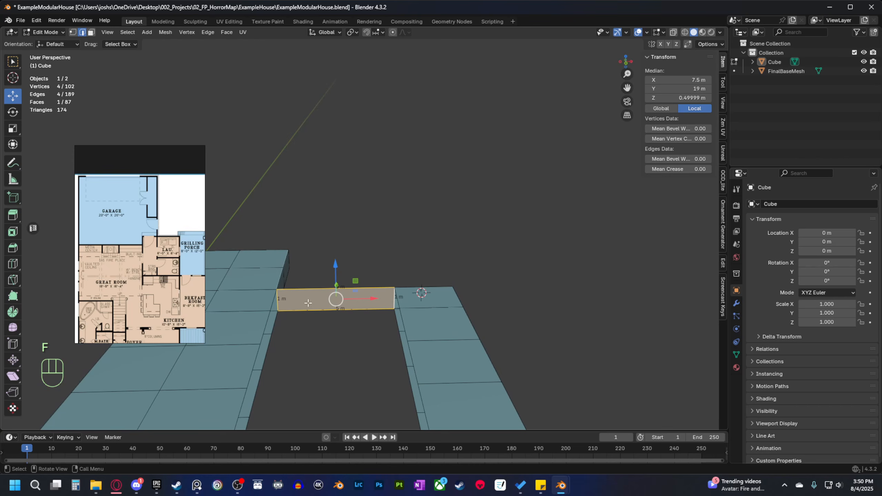
pyautogui.hotkey('ctrl', 'r')
pyautogui.click(336, 299)
pyautogui.rightClick(336, 299)
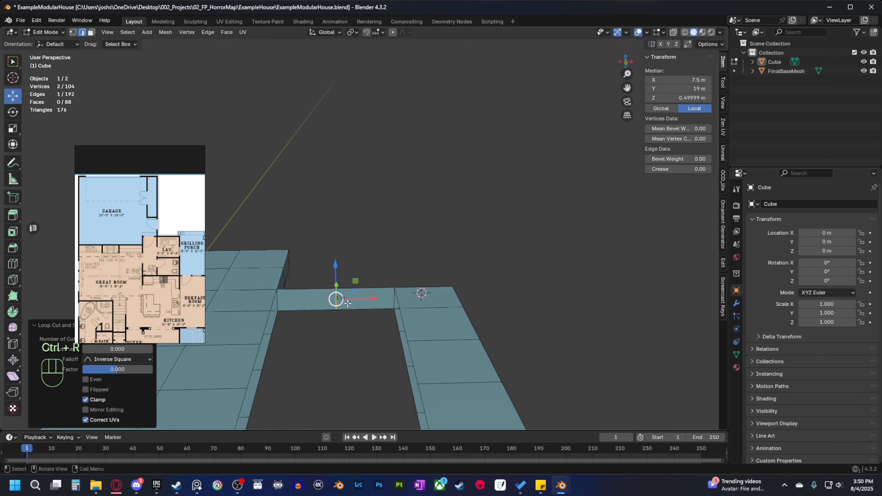
# Check the length of one half of the connecting face and inspect its normals with the Face Orientation overlay.
pyautogui.press('3')
pyautogui.click(359, 303)
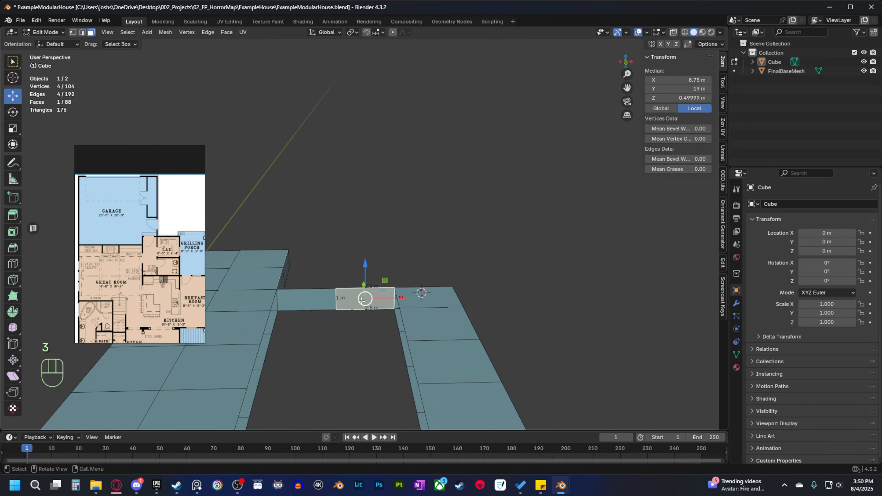
pyautogui.moveTo(408, 320); pyautogui.dragTo(410, 337, button='middle')
pyautogui.press('q')
pyautogui.click(373, 325)
pyautogui.press('q')
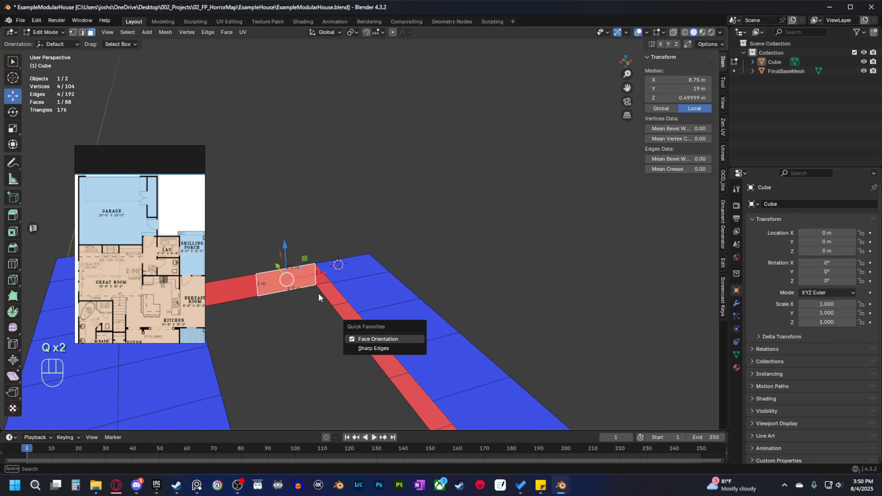
# Hide the Face Orientation overlay, select the bottom edge loop of the enclosed opening, and close it with Grid Fill.
pyautogui.moveTo(377, 307); pyautogui.dragTo(396, 343, button='middle')
pyautogui.press('2')
pyautogui.click(336, 283)
pyautogui.keyDown('alt'); pyautogui.keyDown('shift'); pyautogui.click(336, 283); pyautogui.keyUp('shift'); pyautogui.keyUp('alt')
pyautogui.keyDown('alt'); pyautogui.keyDown('shift'); pyautogui.click(336, 284); pyautogui.keyUp('shift'); pyautogui.keyUp('alt')
pyautogui.scroll(-1, 381, 307)
pyautogui.scroll(-1, 387, 311)
pyautogui.press('q')
pyautogui.click(421, 315)
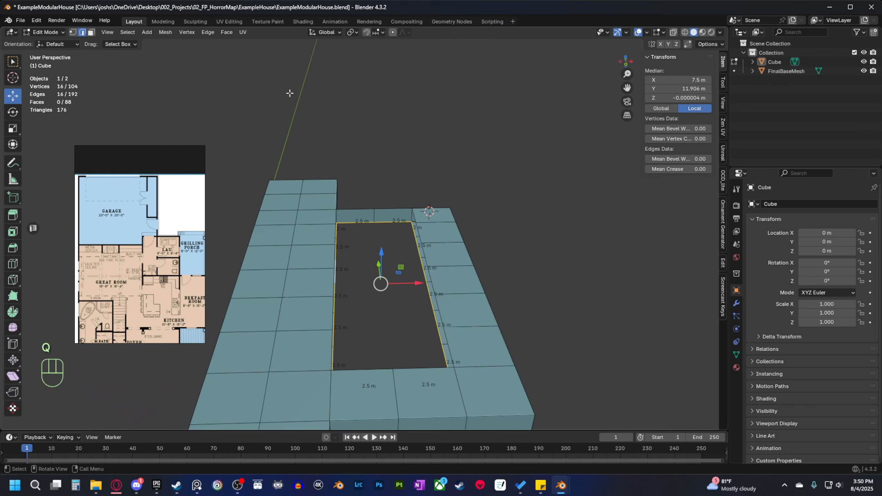
pyautogui.click(228, 32)
pyautogui.click(246, 138)
# Select the top edge loop of the enclosed opening and close it with Grid Fill.
pyautogui.moveTo(434, 278); pyautogui.dragTo(342, 238, button='middle')
pyautogui.click(352, 254)
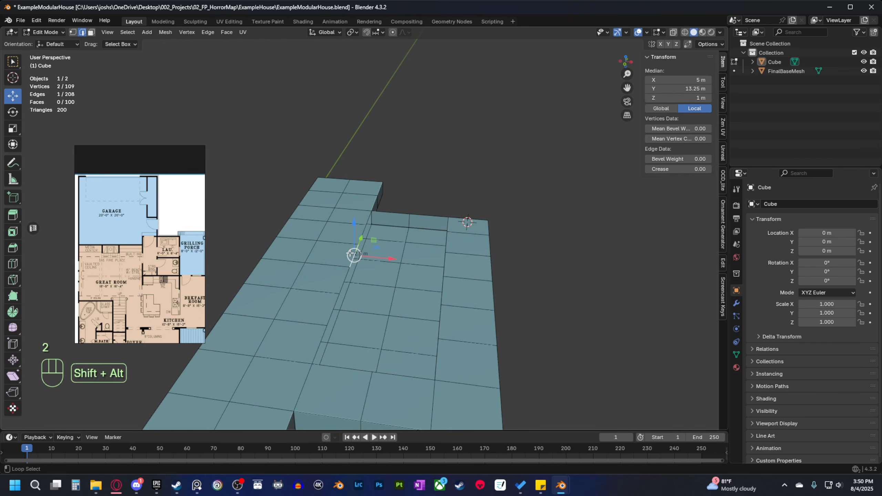
pyautogui.keyDown('alt'); pyautogui.keyDown('shift'); pyautogui.click(353, 254); pyautogui.keyUp('shift'); pyautogui.keyUp('alt')
pyautogui.keyDown('alt'); pyautogui.keyDown('shift'); pyautogui.click(353, 254); pyautogui.keyUp('shift'); pyautogui.keyUp('alt')
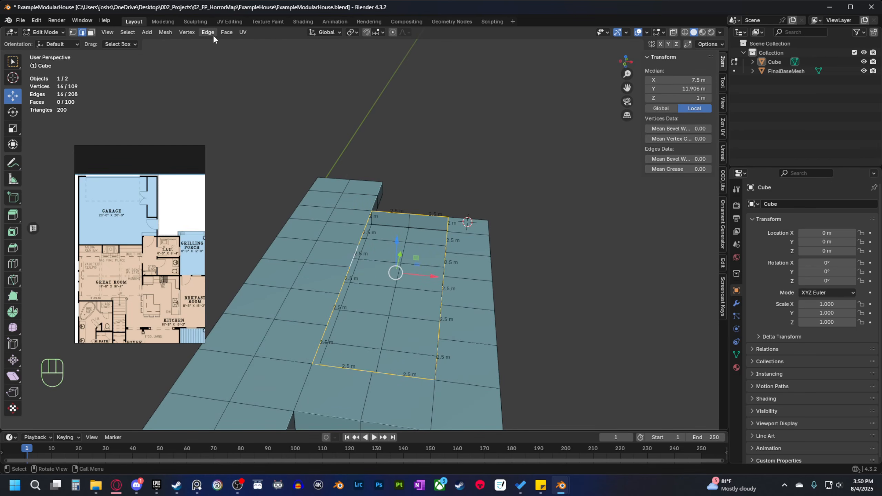
pyautogui.click(229, 32)
pyautogui.click(252, 137)
pyautogui.moveTo(486, 313); pyautogui.dragTo(609, 365, button='middle')
pyautogui.click(565, 351)
# Delete the end face of the filled centre section at the inner corner of the rear notch.
pyautogui.press('`')
pyautogui.click(609, 310)
pyautogui.scroll(-2, 604, 292)
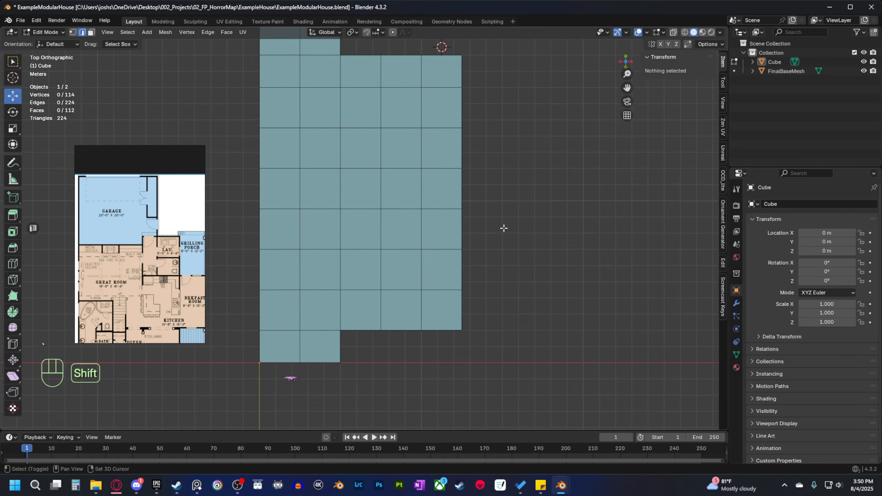
pyautogui.keyDown('shift'); pyautogui.moveTo(504, 229); pyautogui.dragTo(451, 286, button='middle'); pyautogui.keyUp('shift')
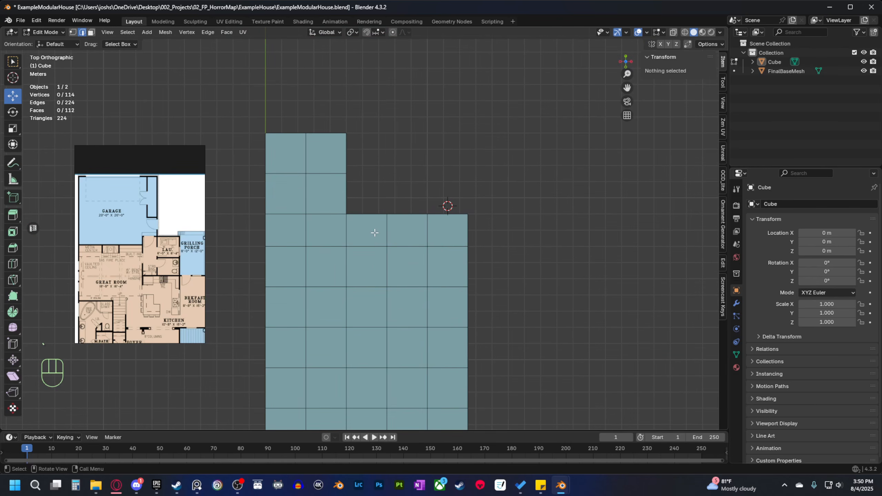
pyautogui.keyDown('shift'); pyautogui.moveTo(358, 208); pyautogui.dragTo(373, 213, button='middle'); pyautogui.keyUp('shift')
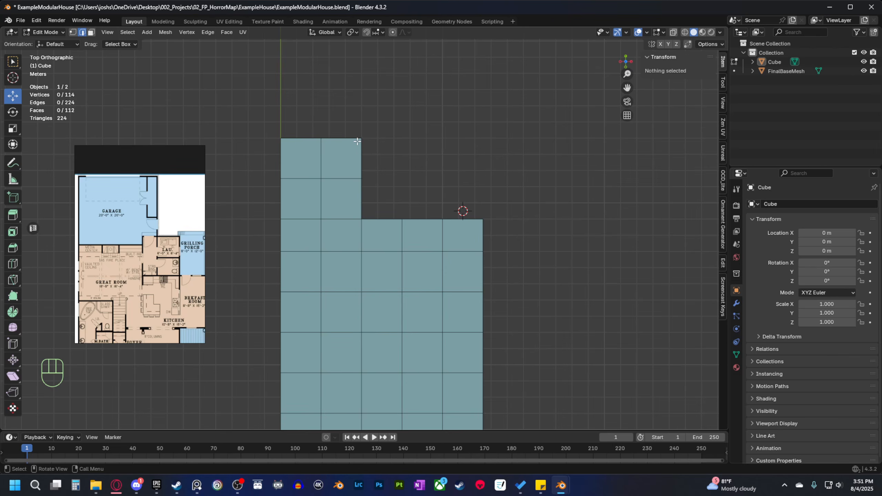
pyautogui.moveTo(419, 228); pyautogui.dragTo(402, 258, button='middle')
pyautogui.press('3')
pyautogui.click(361, 243)
pyautogui.press('x')
pyautogui.click(355, 255)
# Select the two side faces of the main wing beside the rear notch and extrude them 2.5 m outward.
pyautogui.click(376, 221)
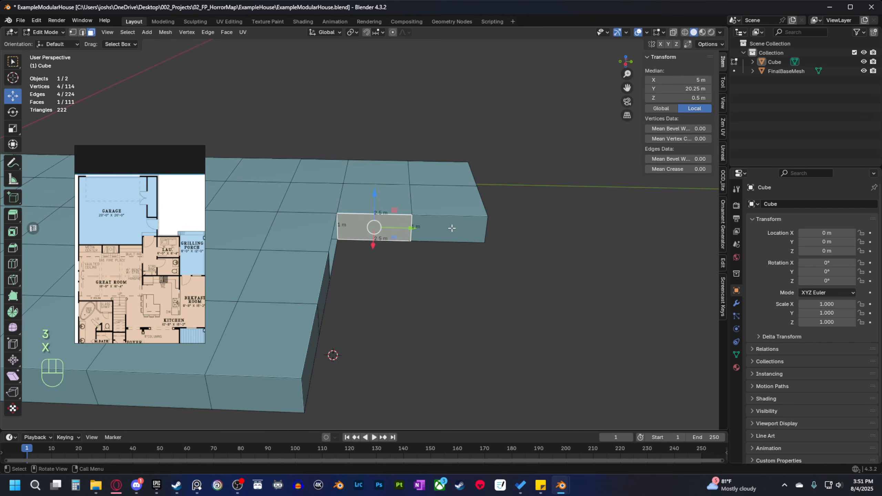
pyautogui.keyDown('shift'); pyautogui.click(452, 229); pyautogui.keyUp('shift')
pyautogui.press('`')
pyautogui.click(390, 205)
pyautogui.press('e')
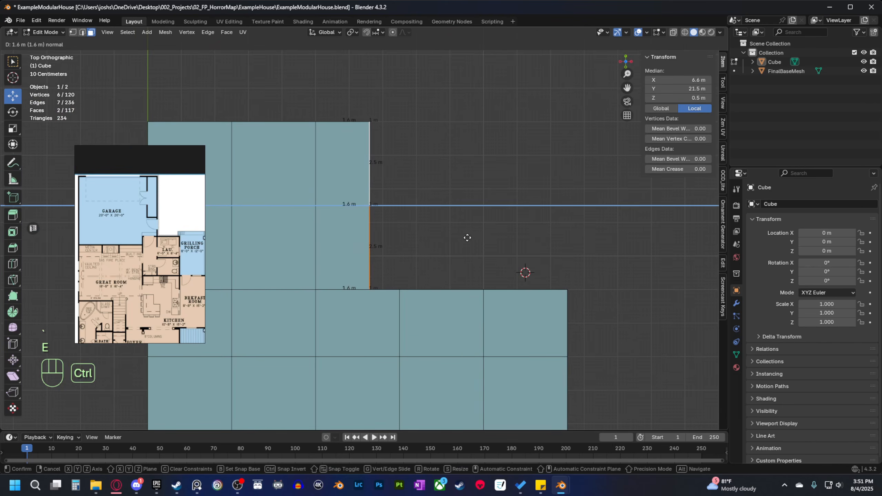
pyautogui.click(498, 235)
# Select the whole mesh and merge its overlapping vertices by distance.
pyautogui.moveTo(490, 246); pyautogui.dragTo(447, 332, button='middle')
pyautogui.press('a')
pyautogui.press('m')
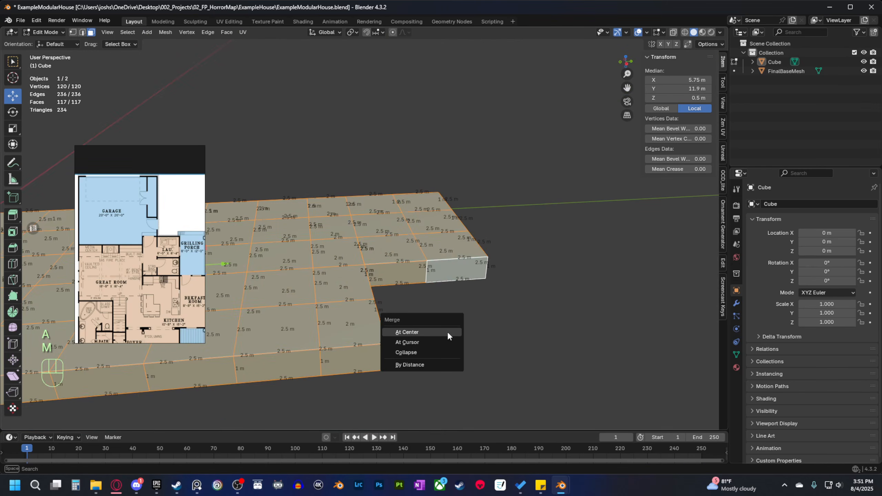
pyautogui.click(422, 360)
pyautogui.scroll(1, 425, 360)
pyautogui.moveTo(425, 360); pyautogui.dragTo(344, 280, button='middle')
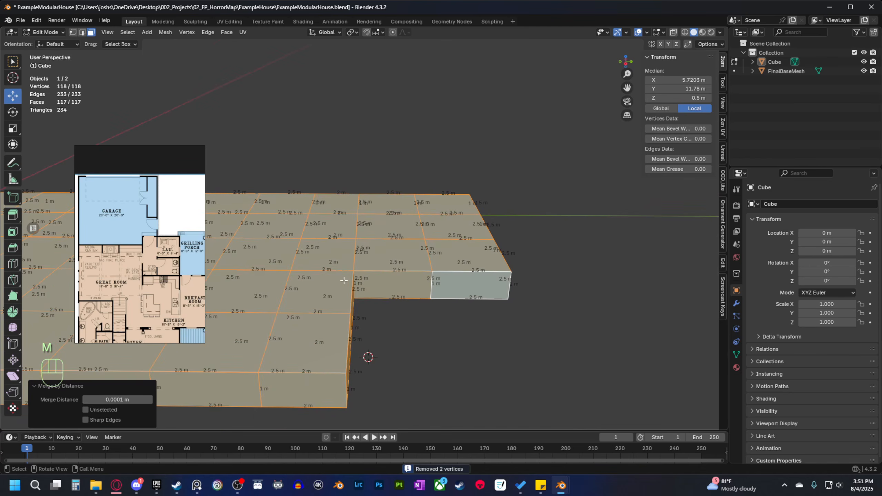
pyautogui.click(416, 364)
pyautogui.moveTo(415, 364); pyautogui.dragTo(464, 351, button='middle')
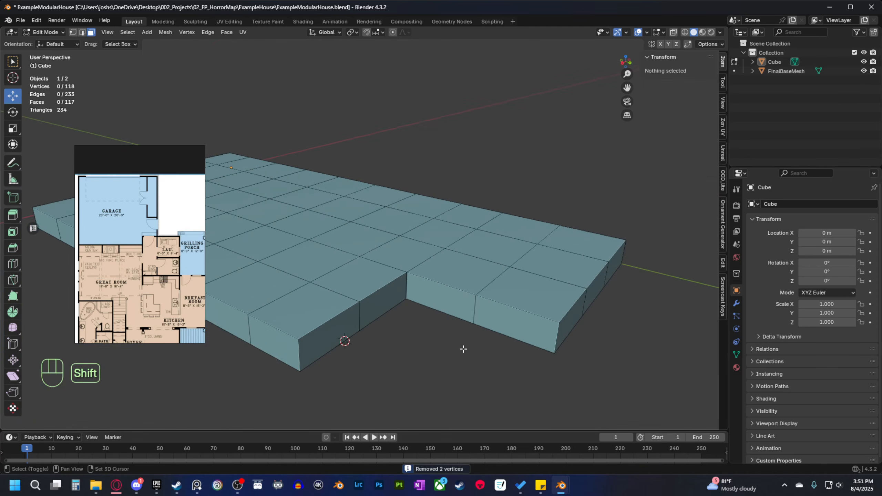
# Examine the seam between the new extrusion and the centre section, test-moving one of its edges and cancelling the move.
pyautogui.scroll(-3, 406, 292)
pyautogui.moveTo(406, 294)
pyautogui.mouseDown(button='middle')
pyautogui.moveTo(453, 371)
pyautogui.moveTo(417, 354)
pyautogui.moveTo(414, 298)
pyautogui.mouseUp(button='middle')
pyautogui.press('`')
pyautogui.click(453, 322)
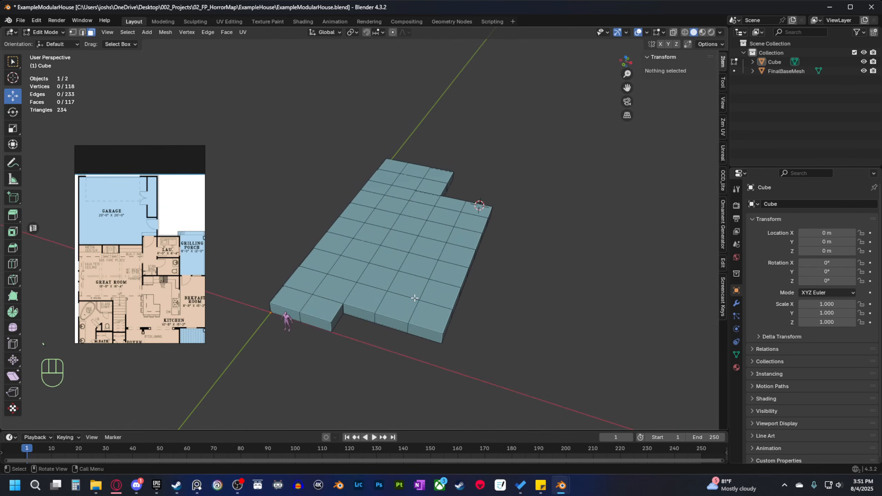
pyautogui.scroll(6, 393, 297)
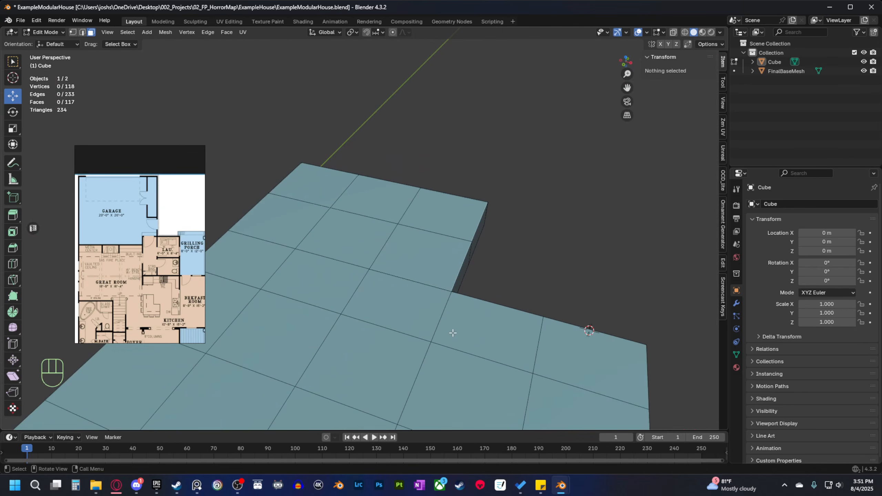
pyautogui.press('1')
pyautogui.press('2')
pyautogui.click(410, 285)
pyautogui.moveTo(409, 280); pyautogui.dragTo(384, 338, button='middle')
pyautogui.press('g')
pyautogui.rightClick(459, 295)
pyautogui.scroll(-4, 415, 323)
pyautogui.click(415, 331)
# Use the Face Orientation overlay to find and delete the leftover interior face inside the mesh near the notch, and hide the overlay.
pyautogui.keyDown('shift'); pyautogui.moveTo(384, 338); pyautogui.dragTo(380, 282, button='middle'); pyautogui.keyUp('shift')
pyautogui.press('q')
pyautogui.click(383, 308)
pyautogui.press('3')
pyautogui.click(357, 222)
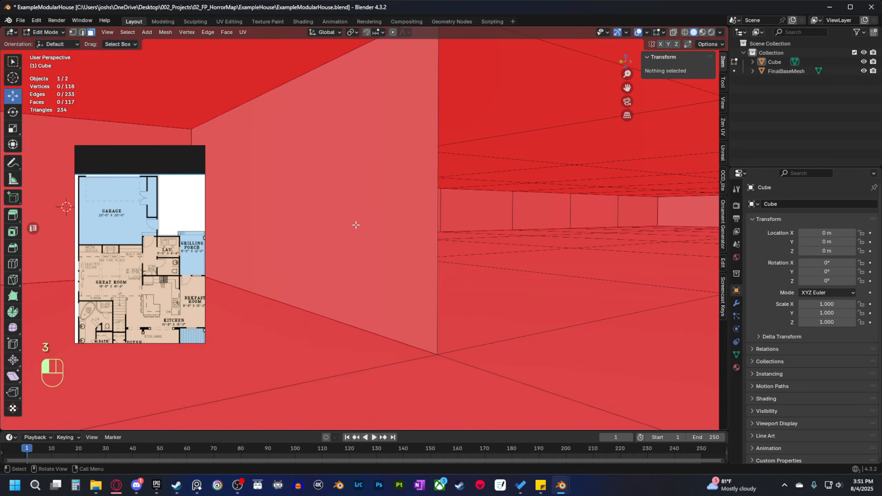
pyautogui.press('x')
pyautogui.click(416, 264)
pyautogui.moveTo(427, 262); pyautogui.dragTo(441, 311, button='middle')
pyautogui.press('q')
pyautogui.click(394, 323)
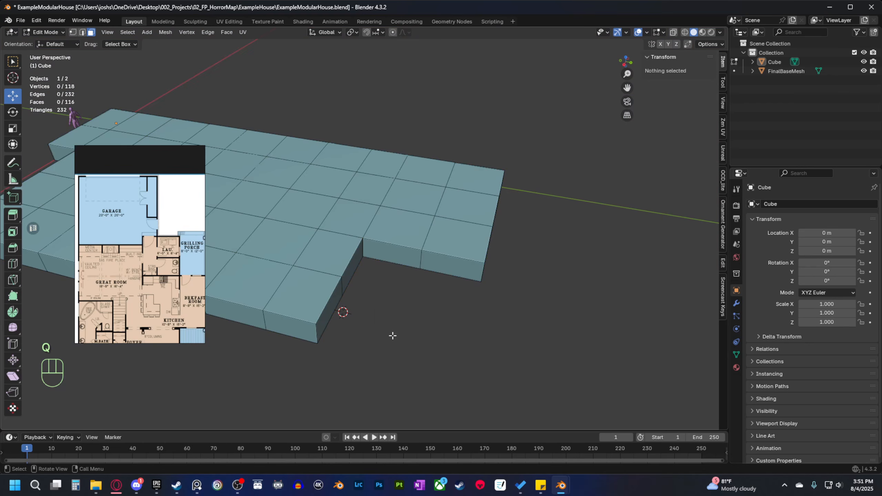
pyautogui.moveTo(393, 335); pyautogui.dragTo(409, 300, button='middle')
pyautogui.press('Tab')
pyautogui.press('Tab')
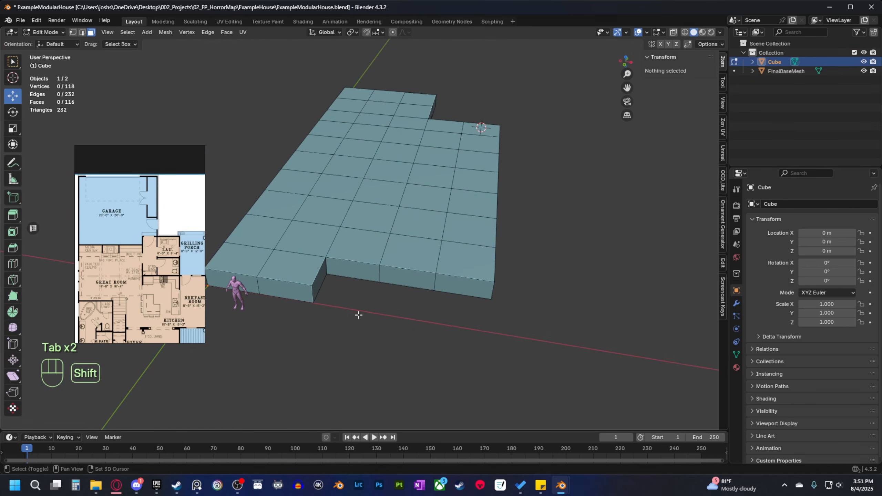
pyautogui.keyDown('shift'); pyautogui.moveTo(387, 257); pyautogui.dragTo(428, 292, button='middle'); pyautogui.keyUp('shift')
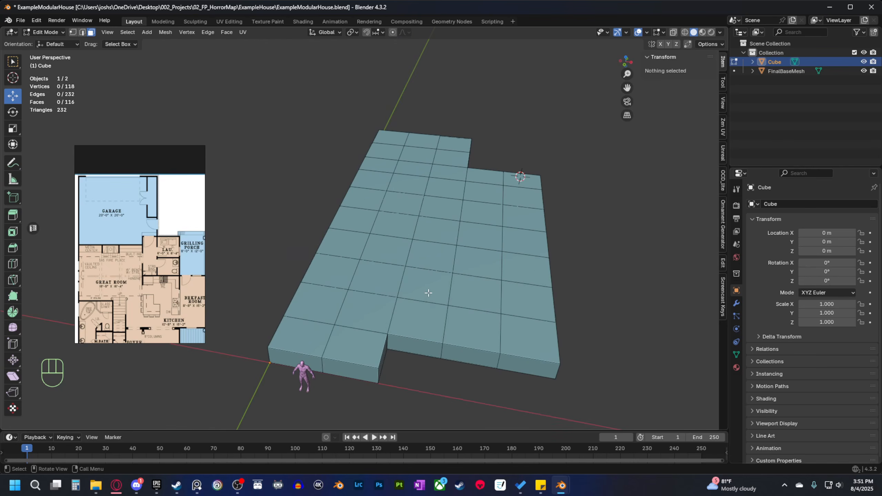
pyautogui.moveTo(434, 334); pyautogui.dragTo(433, 301, button='middle')
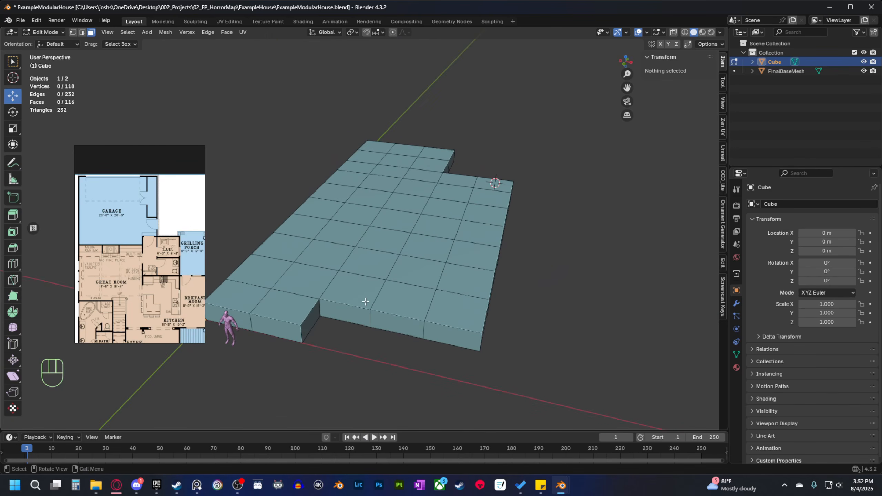
pyautogui.keyDown('shift'); pyautogui.moveTo(365, 302); pyautogui.dragTo(436, 306, button='middle'); pyautogui.keyUp('shift')
pyautogui.scroll(5, 159, 264)
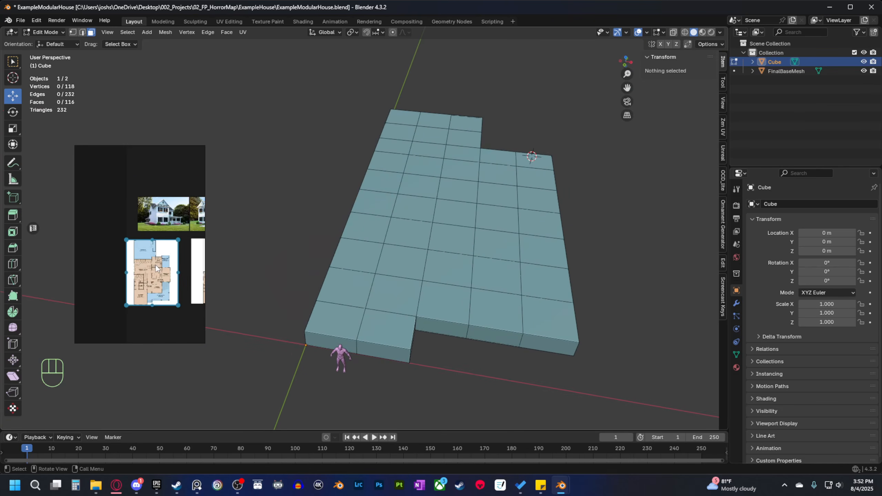
# Show the house exterior photo on the reference board, widen its window to fit the whole house, and reposition it clear of the mesh.
pyautogui.moveTo(156, 279); pyautogui.dragTo(49, 277, button='middle')
pyautogui.scroll(4, 139, 276)
pyautogui.scroll(-2, 138, 276)
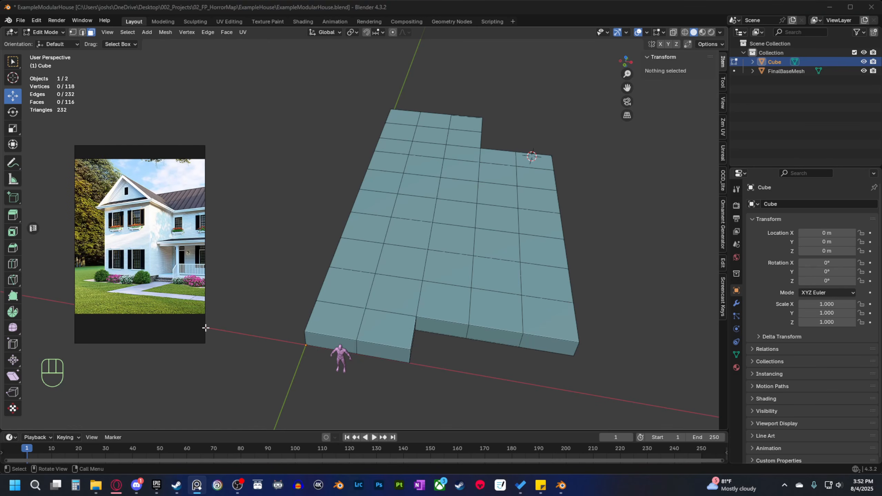
pyautogui.moveTo(204, 342); pyautogui.dragTo(298, 316)
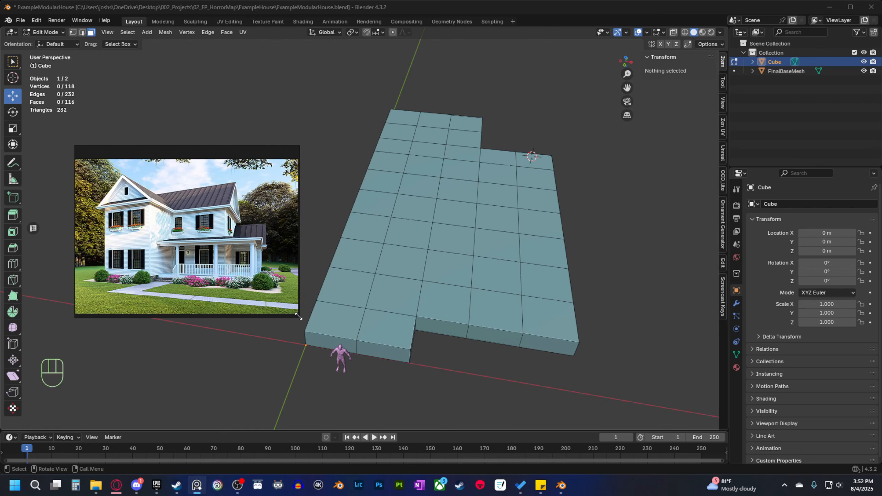
pyautogui.moveTo(230, 148)
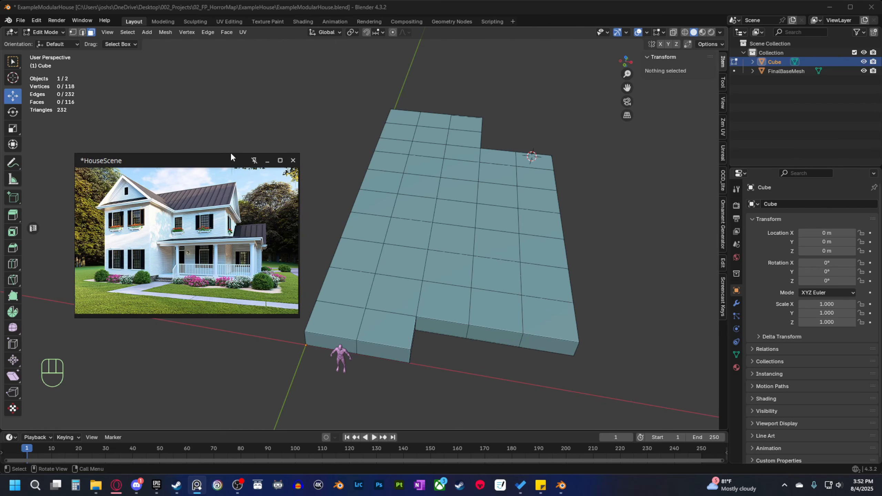
pyautogui.moveTo(219, 281); pyautogui.dragTo(166, 233)
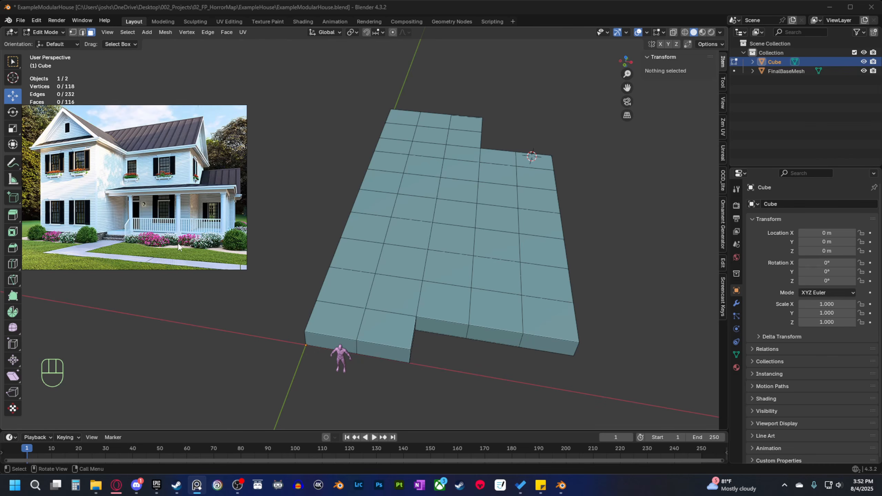
# Select the two front top edges of the main wing and the two top edges running back along the porch side.
pyautogui.moveTo(402, 347); pyautogui.dragTo(392, 321, button='middle')
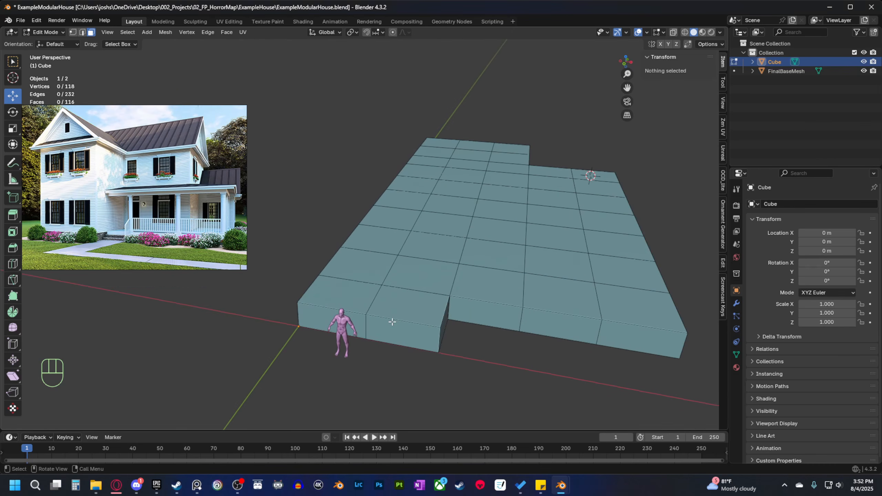
pyautogui.press('2')
pyautogui.click(404, 319)
pyautogui.keyDown('shift'); pyautogui.click(316, 305); pyautogui.keyUp('shift')
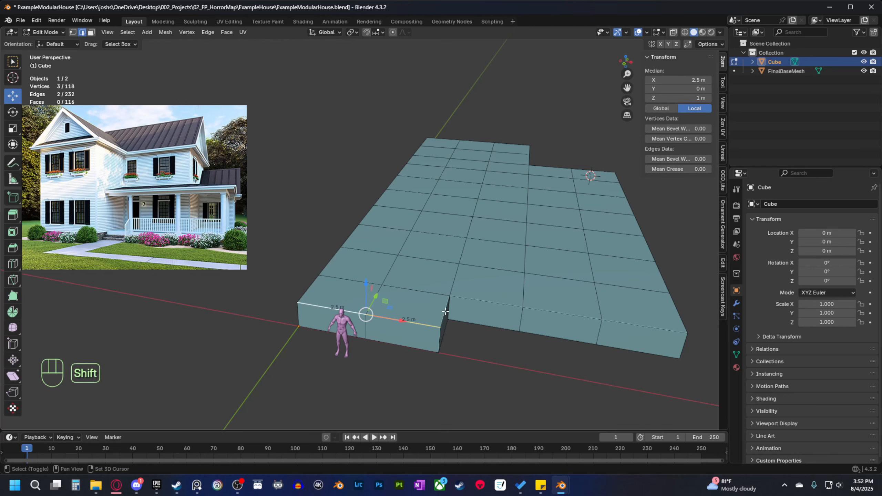
pyautogui.keyDown('shift'); pyautogui.moveTo(268, 280); pyautogui.dragTo(341, 341, button='middle'); pyautogui.keyUp('shift')
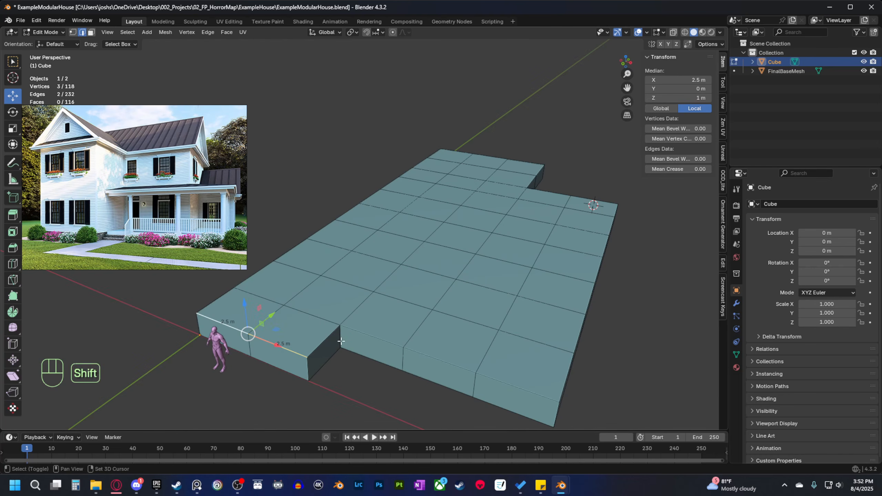
pyautogui.keyDown('shift'); pyautogui.click(320, 339); pyautogui.keyUp('shift')
pyautogui.keyDown('shift'); pyautogui.click(353, 311); pyautogui.keyUp('shift')
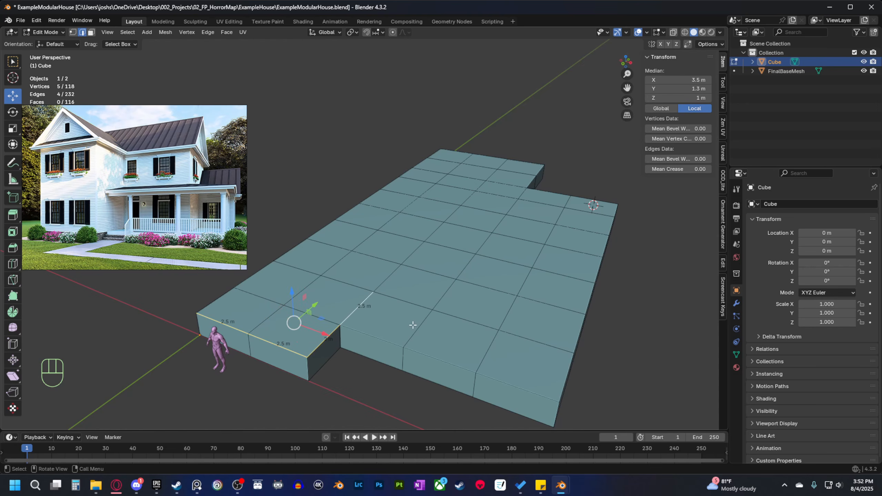
# Extend the edge selection with two edges across the back of the porch area and two more running toward the rear.
pyautogui.moveTo(413, 325); pyautogui.dragTo(412, 308, button='middle')
pyautogui.keyDown('shift'); pyautogui.click(427, 308); pyautogui.keyUp('shift')
pyautogui.keyDown('shift'); pyautogui.click(471, 321); pyautogui.keyUp('shift')
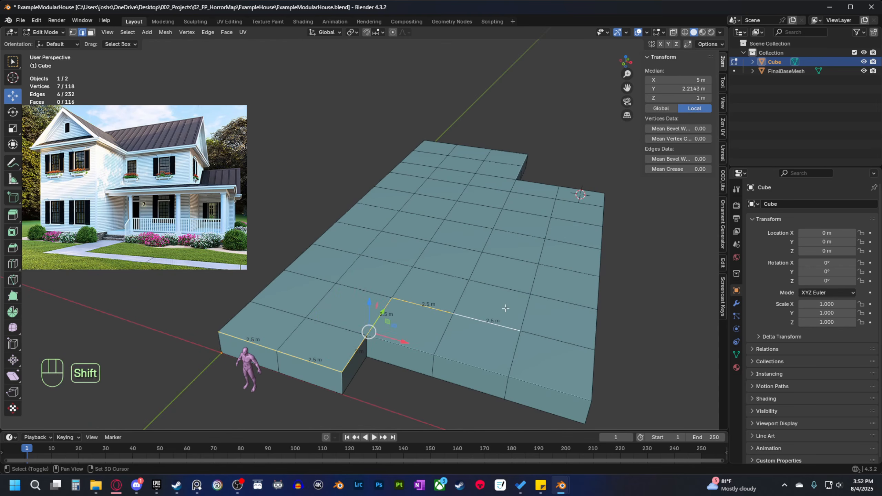
pyautogui.keyDown('shift'); pyautogui.click(505, 308); pyautogui.keyUp('shift')
pyautogui.moveTo(505, 308); pyautogui.dragTo(394, 323, button='middle')
pyautogui.keyDown('shift'); pyautogui.click(459, 327); pyautogui.keyUp('shift')
# From the top view with X-ray on, select two adjacent outer side faces at the breakfast room, extrude them 0.5 m outward, and disable X-ray.
pyautogui.press('`')
pyautogui.click(395, 271)
pyautogui.keyDown('shift'); pyautogui.moveTo(412, 269); pyautogui.dragTo(378, 286, button='middle'); pyautogui.keyUp('shift')
pyautogui.press('`')
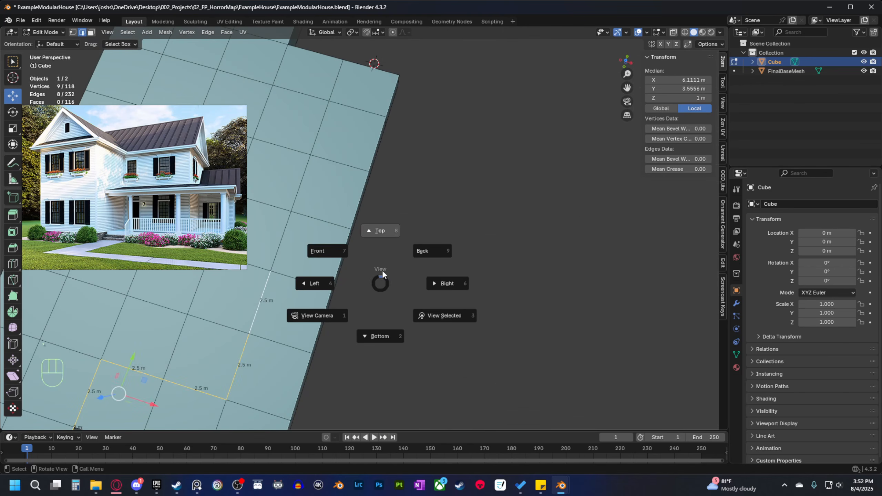
pyautogui.click(378, 244)
pyautogui.keyDown('shift'); pyautogui.moveTo(512, 226); pyautogui.dragTo(531, 227, button='middle'); pyautogui.keyUp('shift')
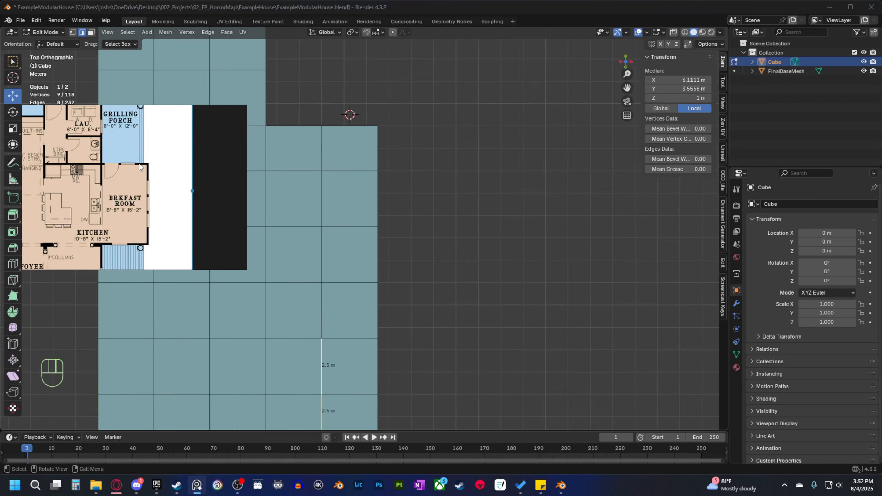
pyautogui.hotkey('alt', 'a')
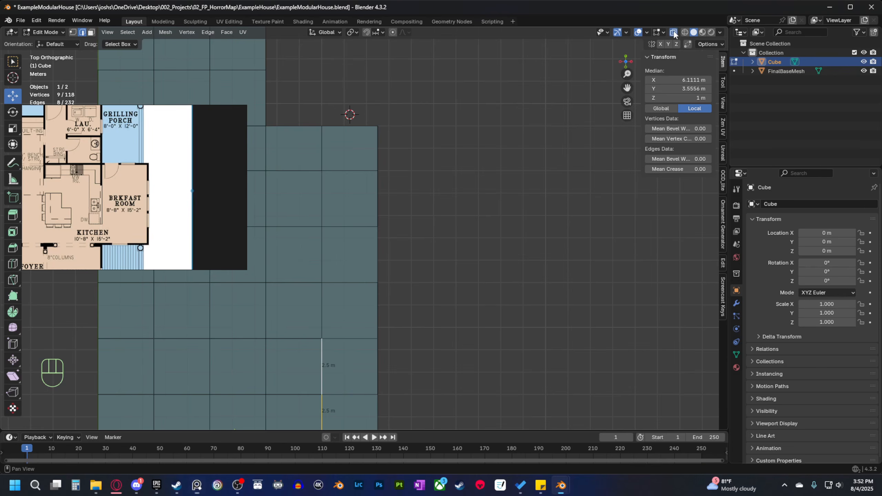
pyautogui.press('3')
pyautogui.moveTo(402, 246); pyautogui.dragTo(372, 318)
pyautogui.scroll(4, 416, 290)
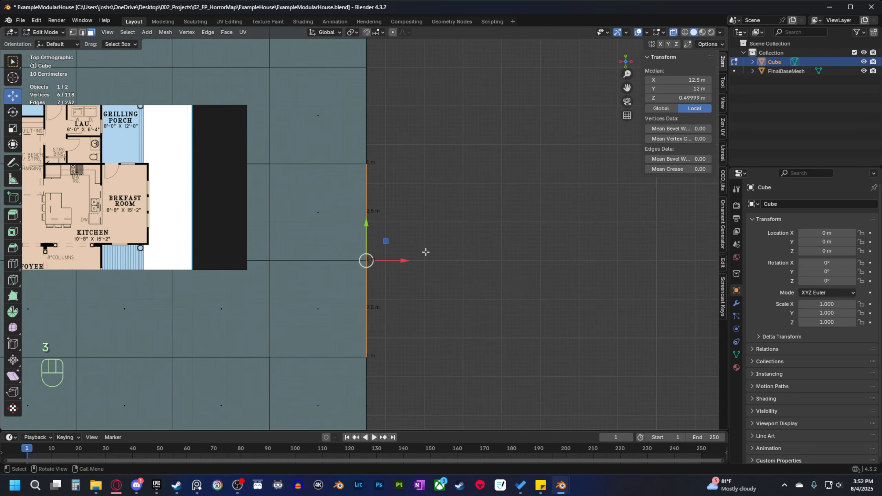
pyautogui.press('e')
pyautogui.click(444, 251)
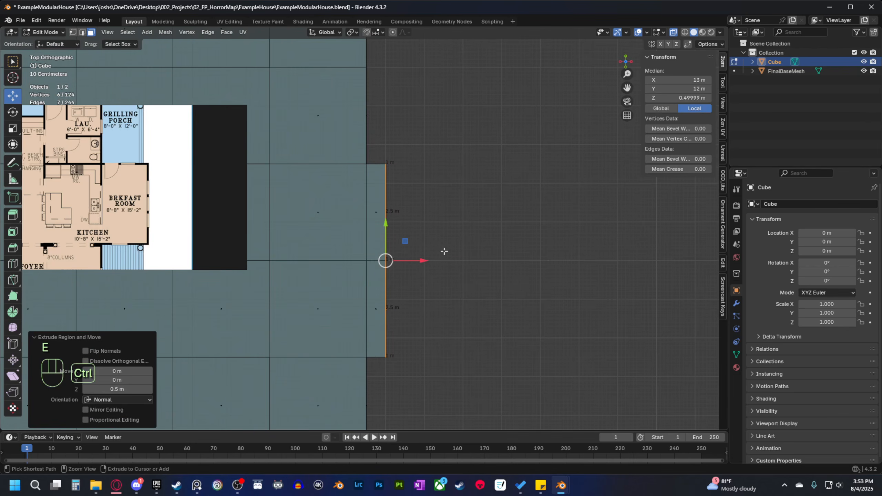
pyautogui.click(672, 32)
# Inspect the edge lengths of the new breakfast room strip's top faces and the adjacent floor module.
pyautogui.click(374, 321)
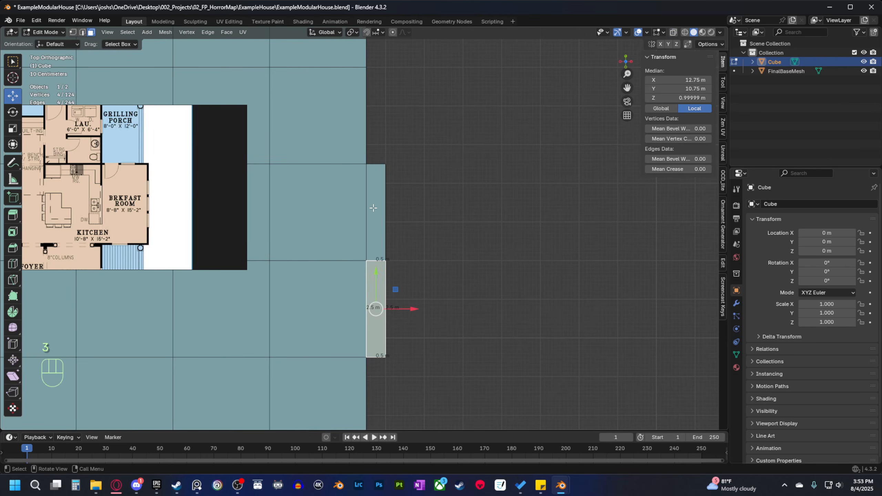
pyautogui.click(377, 222)
pyautogui.click(378, 318)
pyautogui.click(373, 237)
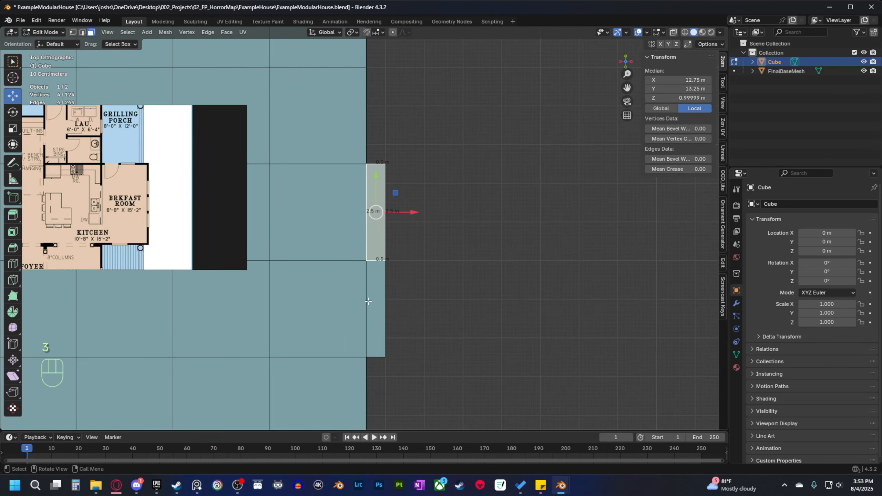
pyautogui.click(342, 310)
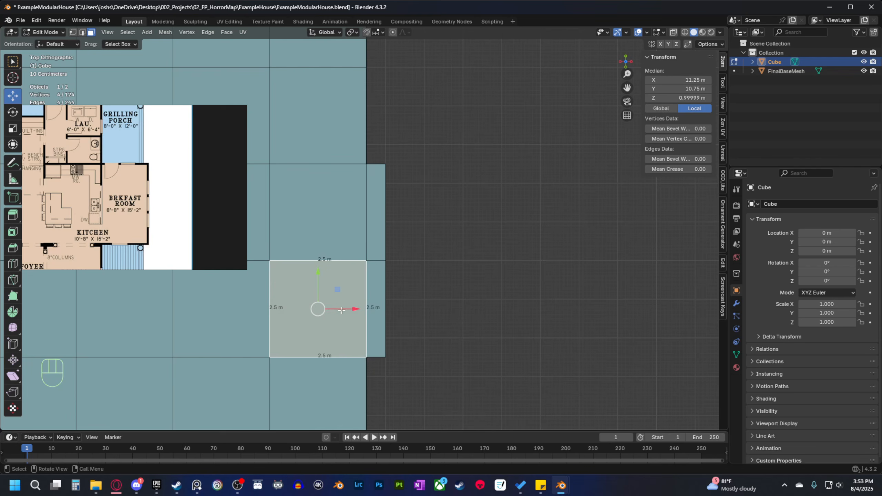
# Compare the breakfast room strip's top faces with the adjacent floor module, individually and together.
pyautogui.click(373, 316)
pyautogui.click(372, 239)
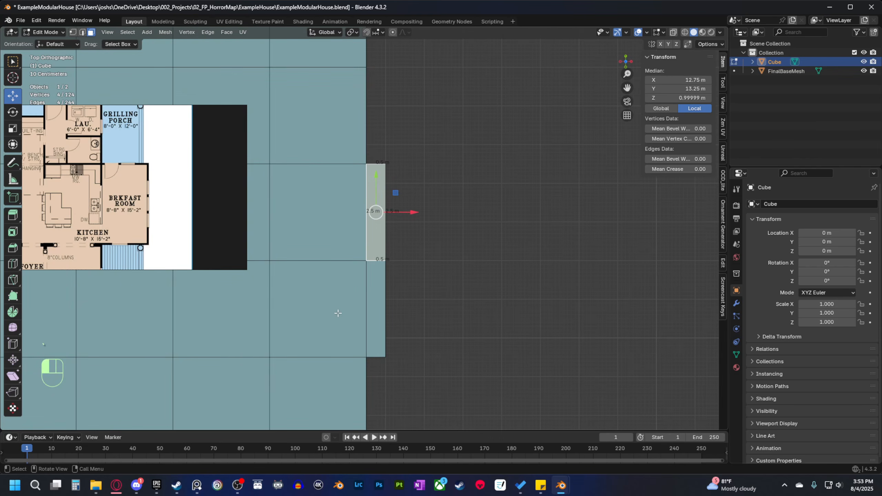
pyautogui.click(338, 313)
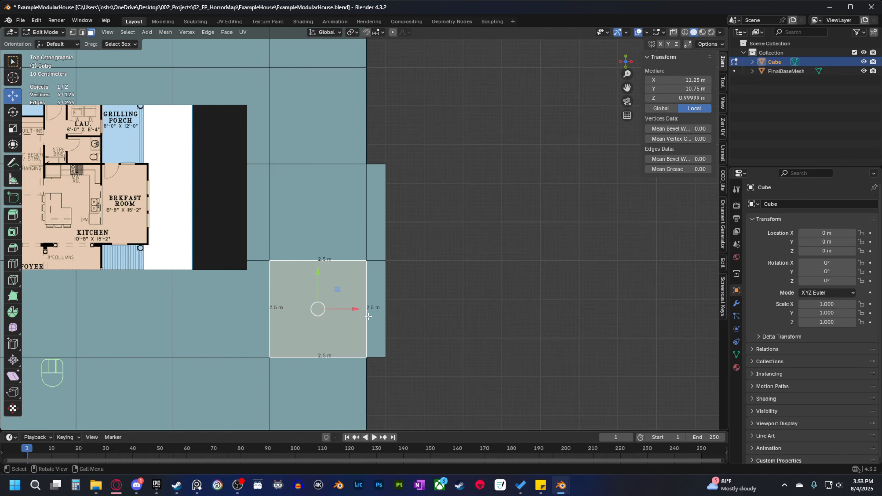
pyautogui.click(377, 307)
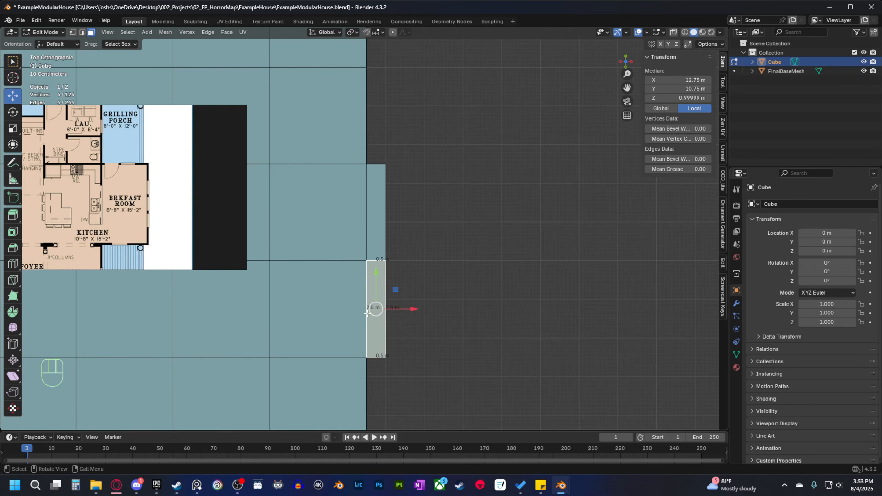
pyautogui.keyDown('shift'); pyautogui.click(322, 307); pyautogui.keyUp('shift')
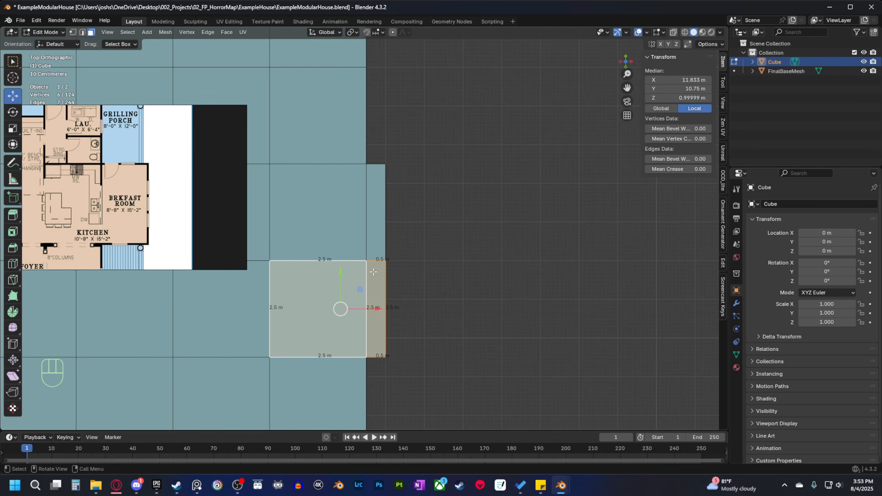
pyautogui.click(445, 332)
pyautogui.click(377, 293)
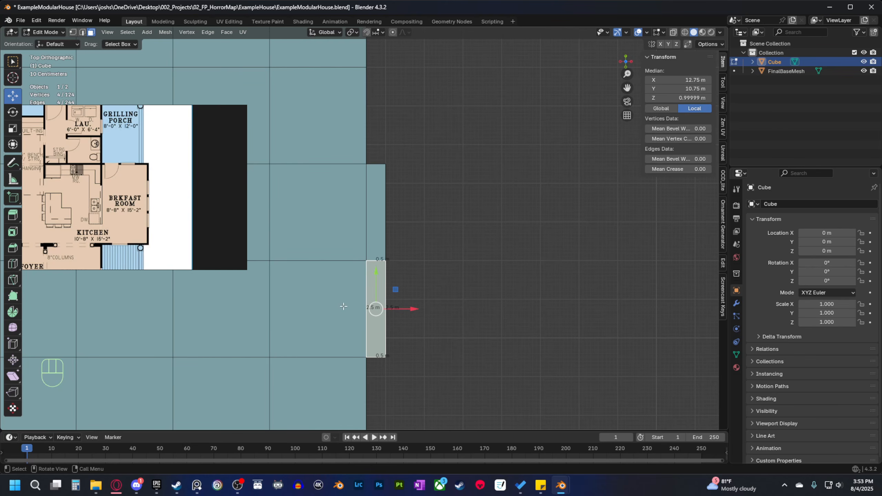
pyautogui.scroll(-3, 343, 306)
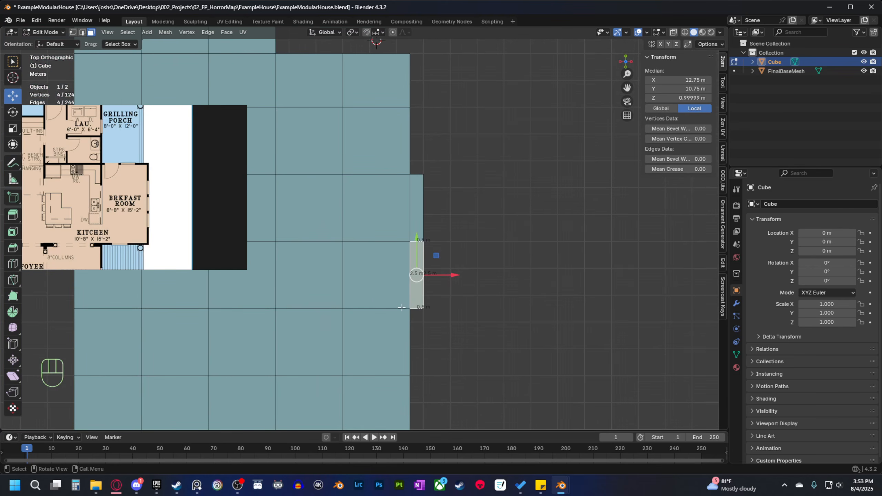
# In edge selection mode, select the main wing's two front top edges and the two top edges running back along the porch.
pyautogui.moveTo(469, 319); pyautogui.dragTo(413, 305, button='middle')
pyautogui.press('`')
pyautogui.click(440, 252)
pyautogui.keyDown('shift'); pyautogui.moveTo(447, 270); pyautogui.dragTo(461, 299, button='middle'); pyautogui.keyUp('shift')
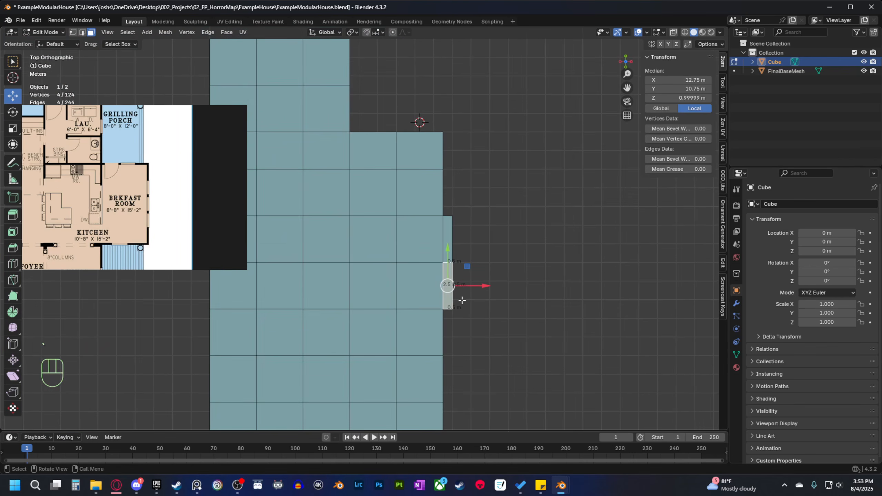
pyautogui.moveTo(461, 335); pyautogui.dragTo(438, 306, button='middle')
pyautogui.keyDown('shift'); pyautogui.moveTo(438, 306); pyautogui.dragTo(582, 265, button='middle'); pyautogui.keyUp('shift')
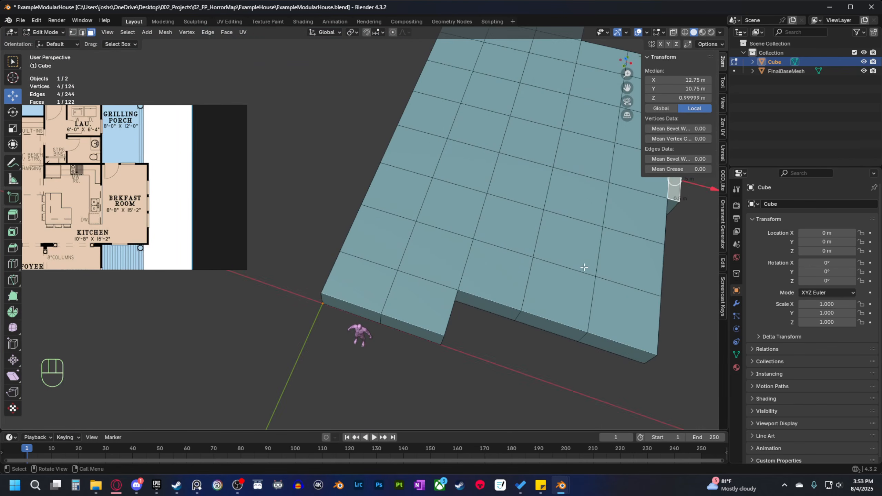
pyautogui.keyDown('shift'); pyautogui.moveTo(546, 321); pyautogui.dragTo(488, 298, button='middle'); pyautogui.keyUp('shift')
pyautogui.keyDown('shift'); pyautogui.moveTo(488, 298); pyautogui.dragTo(496, 316, button='middle'); pyautogui.keyUp('shift')
pyautogui.press('2')
pyautogui.click(297, 263)
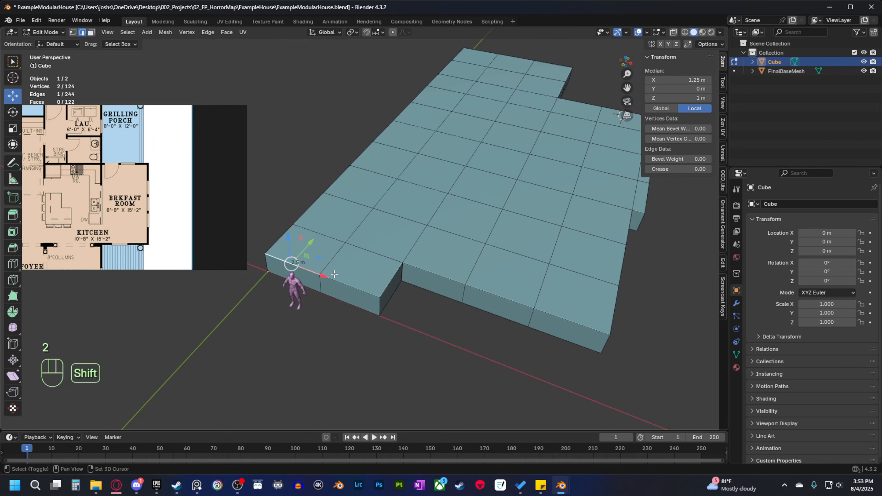
pyautogui.keyDown('shift'); pyautogui.click(347, 284); pyautogui.keyUp('shift')
pyautogui.keyDown('shift'); pyautogui.click(383, 276); pyautogui.keyUp('shift')
pyautogui.keyDown('shift'); pyautogui.click(413, 244); pyautogui.keyUp('shift')
# Extend the selection across the porch's back, two edges rearward, outward to the breakfast room, and along the bump-out's 0.5 m front edge.
pyautogui.keyDown('shift'); pyautogui.click(446, 234); pyautogui.keyUp('shift')
pyautogui.keyDown('shift'); pyautogui.click(501, 251); pyautogui.keyUp('shift')
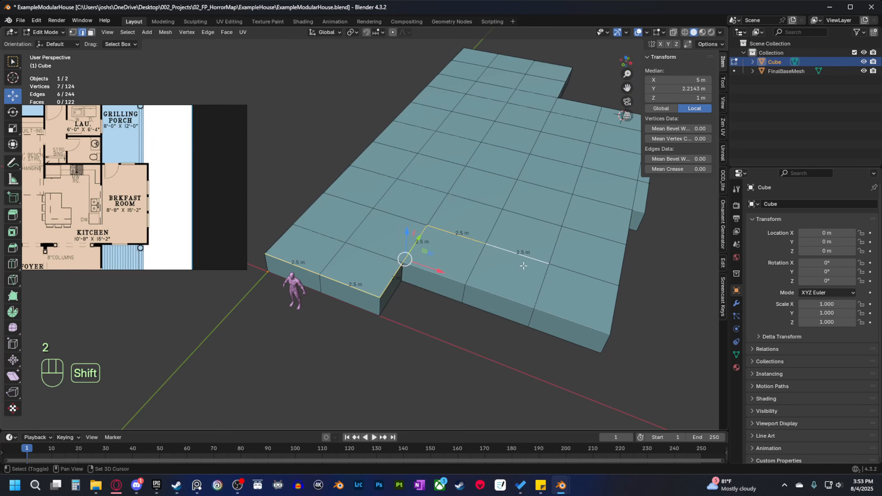
pyautogui.keyDown('shift'); pyautogui.moveTo(555, 278); pyautogui.dragTo(423, 304, button='middle'); pyautogui.keyUp('shift')
pyautogui.keyDown('shift'); pyautogui.click(451, 246); pyautogui.keyUp('shift')
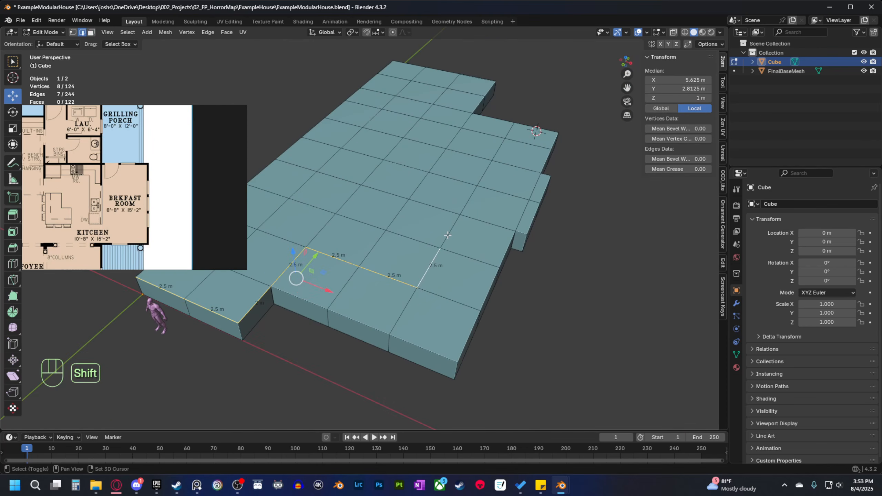
pyautogui.keyDown('shift'); pyautogui.click(448, 235); pyautogui.keyUp('shift')
pyautogui.keyDown('shift'); pyautogui.click(480, 225); pyautogui.keyUp('shift')
pyautogui.keyDown('shift'); pyautogui.click(521, 233); pyautogui.keyUp('shift')
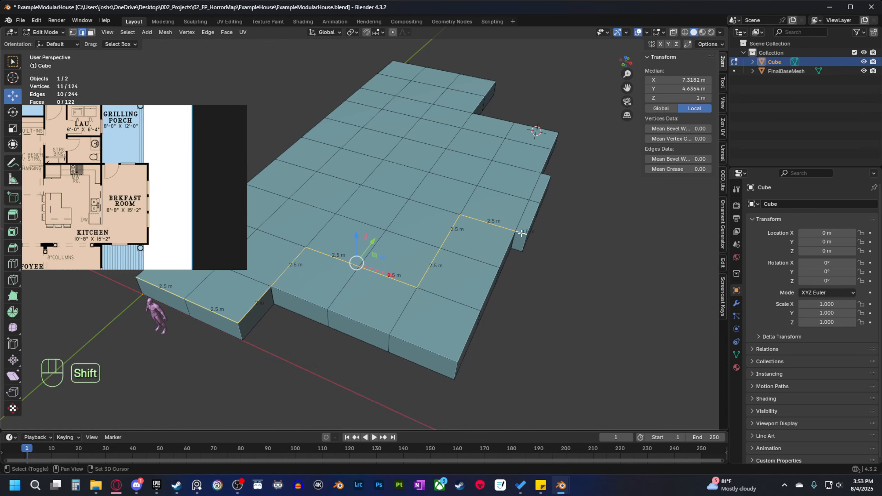
# Add the breakfast room bump-out's two outer top edges and its rear 0.5 m edge to the selection.
pyautogui.moveTo(521, 233); pyautogui.dragTo(342, 287, button='middle')
pyautogui.keyDown('ctrl'); pyautogui.click(426, 287); pyautogui.keyUp('ctrl')
pyautogui.keyDown('ctrl'); pyautogui.click(342, 286); pyautogui.keyUp('ctrl')
pyautogui.keyDown('ctrl'); pyautogui.click(342, 287); pyautogui.keyUp('ctrl')
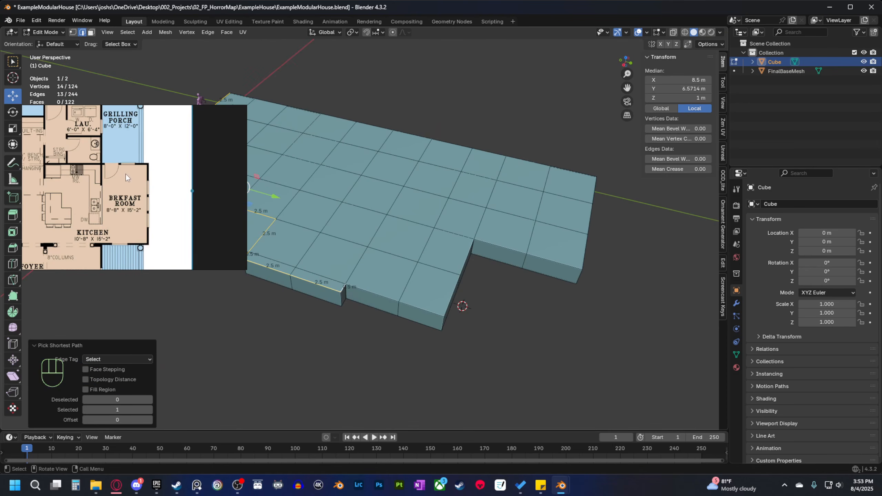
# Check the exterior reference photos and add one inward edge and two edges along the grilling porch's inner side to the selection.
pyautogui.scroll(-5, 126, 173)
pyautogui.moveTo(159, 134); pyautogui.dragTo(144, 245, button='middle')
pyautogui.moveTo(182, 215); pyautogui.dragTo(149, 205, button='middle')
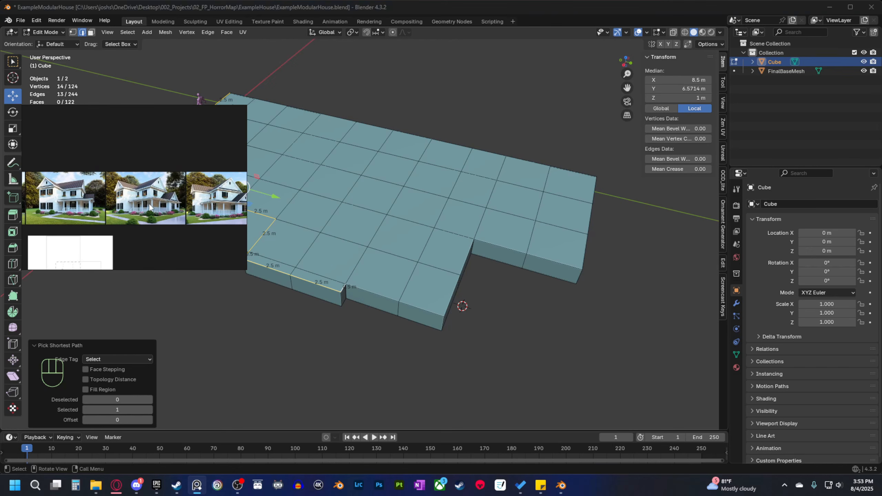
pyautogui.moveTo(225, 215); pyautogui.dragTo(175, 214, button='middle')
pyautogui.scroll(4, 175, 213)
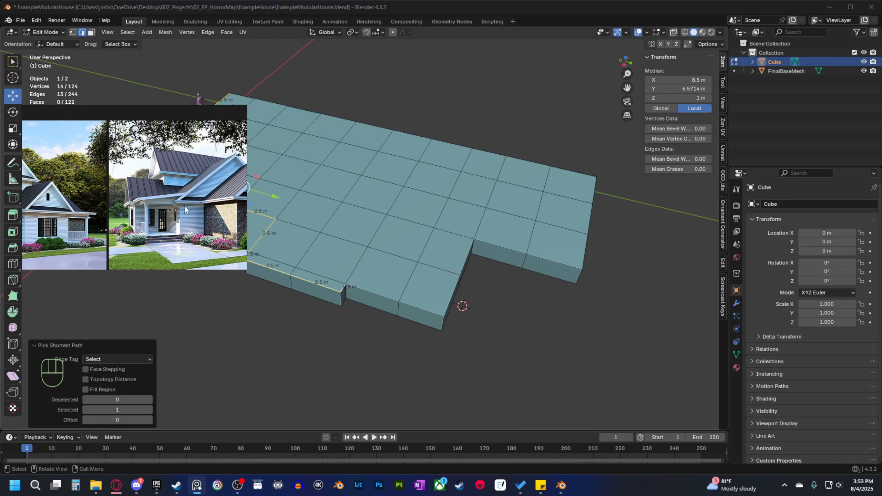
pyautogui.scroll(2, 188, 236)
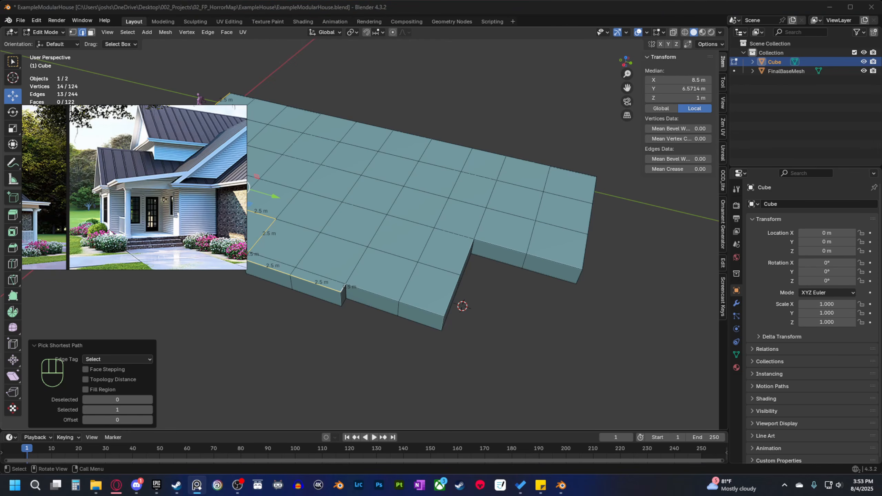
pyautogui.keyDown('shift'); pyautogui.click(361, 265); pyautogui.keyUp('shift')
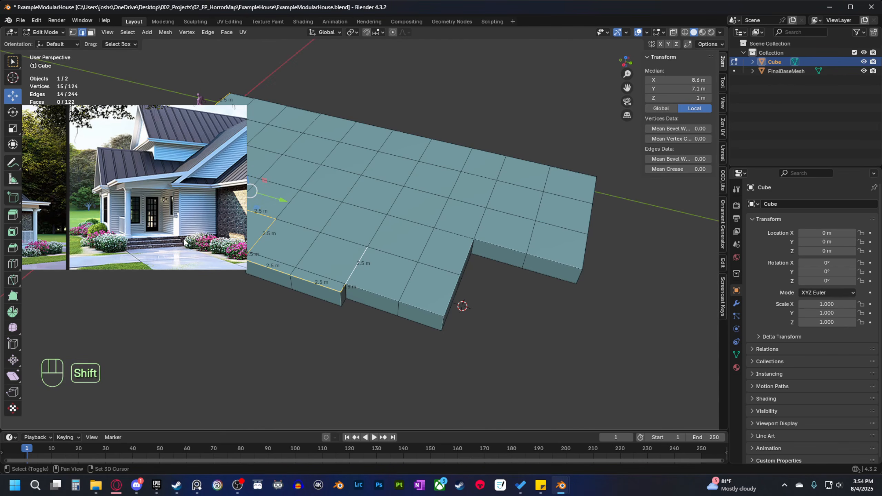
pyautogui.keyDown('shift'); pyautogui.click(395, 255); pyautogui.keyUp('shift')
pyautogui.keyDown('shift'); pyautogui.click(438, 271); pyautogui.keyUp('shift')
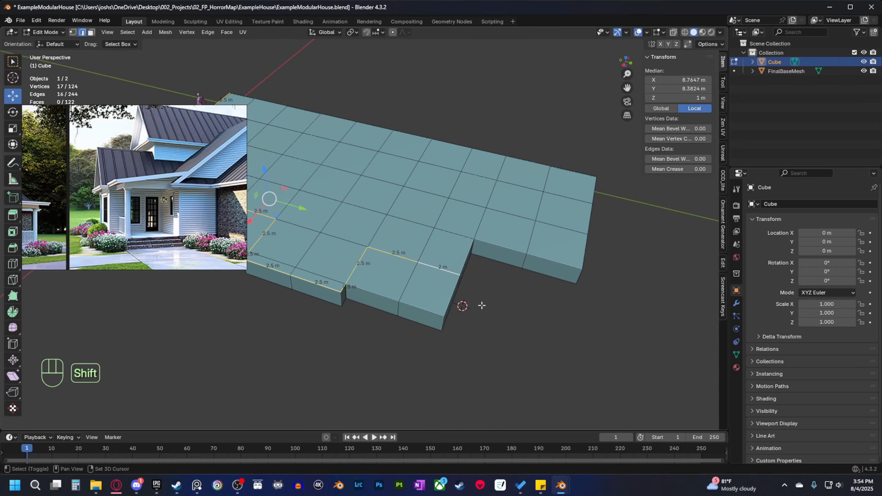
pyautogui.keyDown('shift'); pyautogui.moveTo(438, 271); pyautogui.dragTo(422, 315, button='middle'); pyautogui.keyUp('shift')
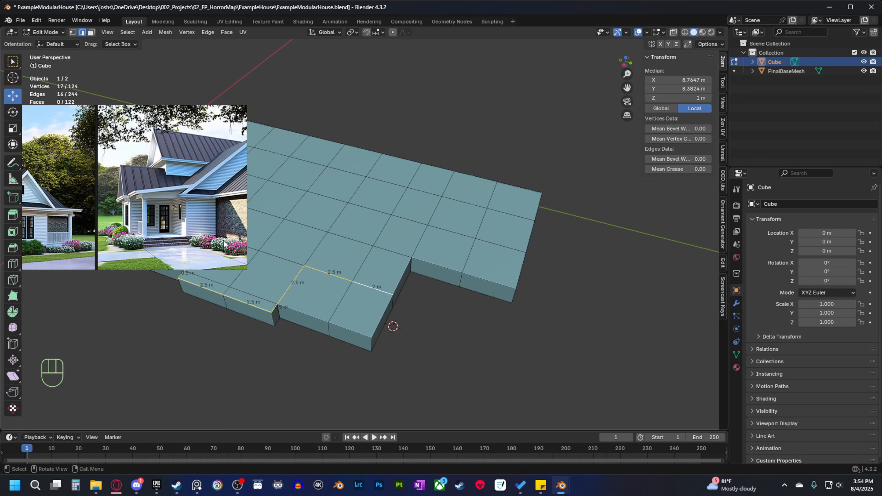
# Following the garage photo, add the inward step edge, the two side edges and the three end edges of the garage section.
pyautogui.keyDown('shift'); pyautogui.click(402, 277); pyautogui.keyUp('shift')
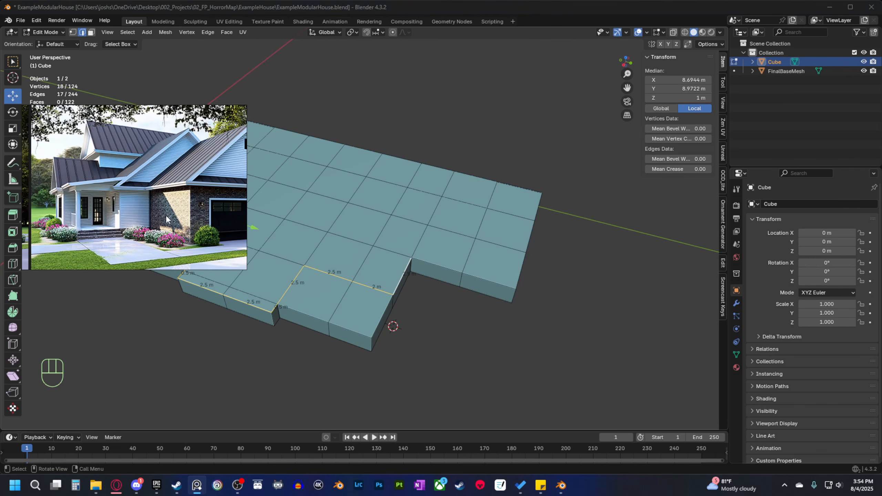
pyautogui.keyDown('shift'); pyautogui.click(436, 266); pyautogui.keyUp('shift')
pyautogui.keyDown('shift'); pyautogui.click(489, 281); pyautogui.keyUp('shift')
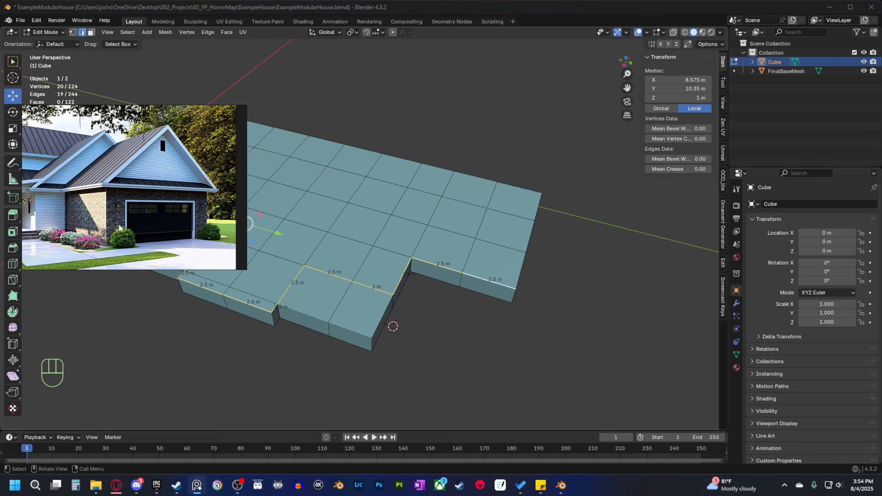
pyautogui.keyDown('shift'); pyautogui.click(530, 238); pyautogui.keyUp('shift')
pyautogui.keyDown('shift'); pyautogui.click(519, 272); pyautogui.keyUp('shift')
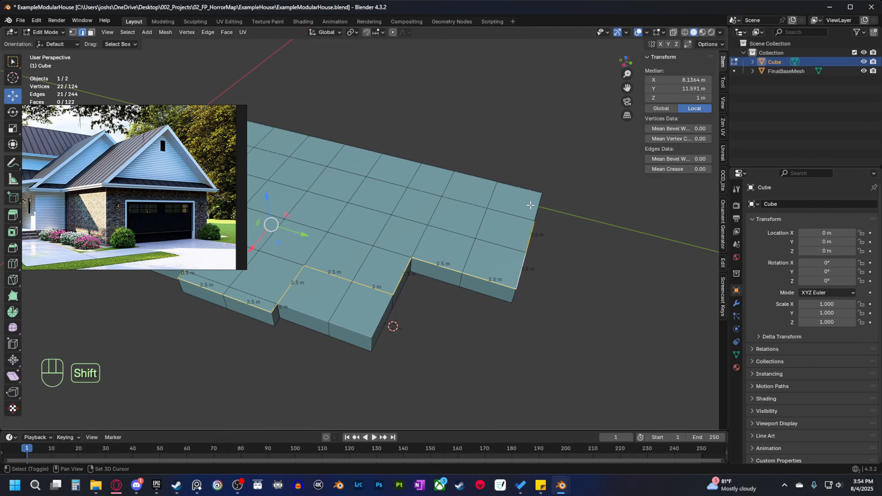
pyautogui.keyDown('shift'); pyautogui.click(537, 207); pyautogui.keyUp('shift')
# Close the wall outline by adding all top edges along the house's long straight side to the selection.
pyautogui.moveTo(593, 267); pyautogui.dragTo(448, 247, button='middle')
pyautogui.keyDown('shift'); pyautogui.click(279, 304); pyautogui.keyUp('shift')
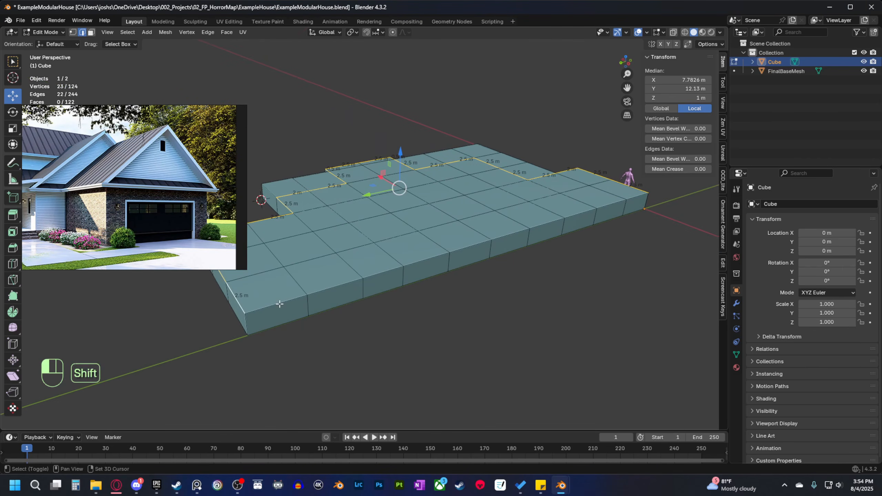
pyautogui.keyDown('shift'); pyautogui.moveTo(534, 276); pyautogui.dragTo(485, 309, button='middle'); pyautogui.keyUp('shift')
pyautogui.keyDown('ctrl'); pyautogui.click(585, 232); pyautogui.keyUp('ctrl')
pyautogui.moveTo(612, 282); pyautogui.dragTo(405, 310, button='middle')
pyautogui.moveTo(430, 309); pyautogui.dragTo(391, 309, button='middle')
pyautogui.keyDown('shift'); pyautogui.moveTo(390, 309); pyautogui.dragTo(476, 306, button='middle'); pyautogui.keyUp('shift')
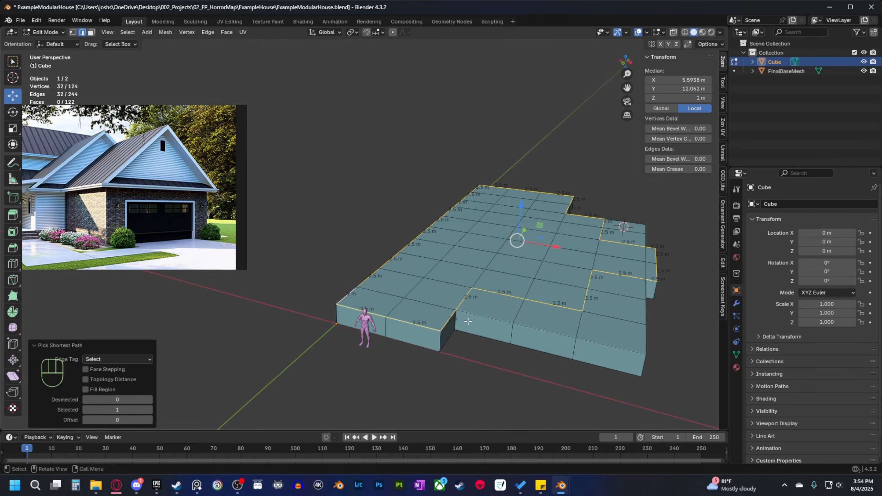
# Extrude the selected wall outline 3 m upward along Z.
pyautogui.keyDown('ctrl'); pyautogui.scroll(3, 458, 333); pyautogui.keyUp('ctrl')
pyautogui.press('e')
pyautogui.press('z')
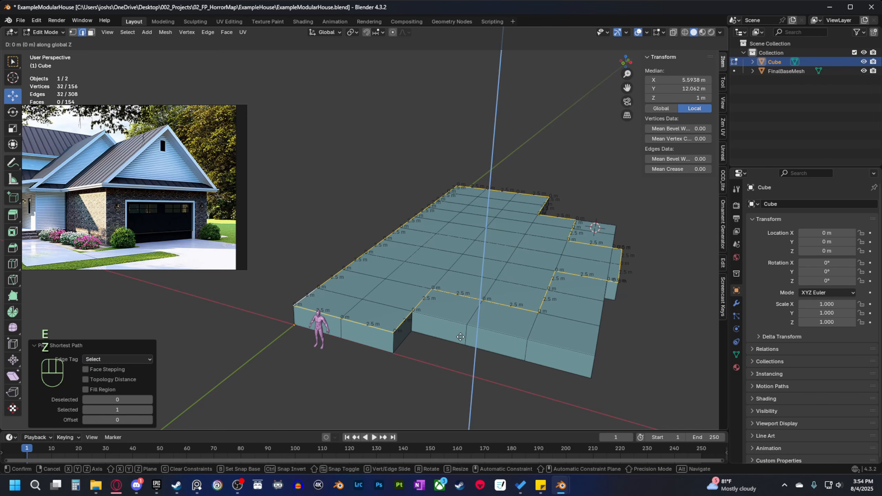
pyautogui.click(467, 292)
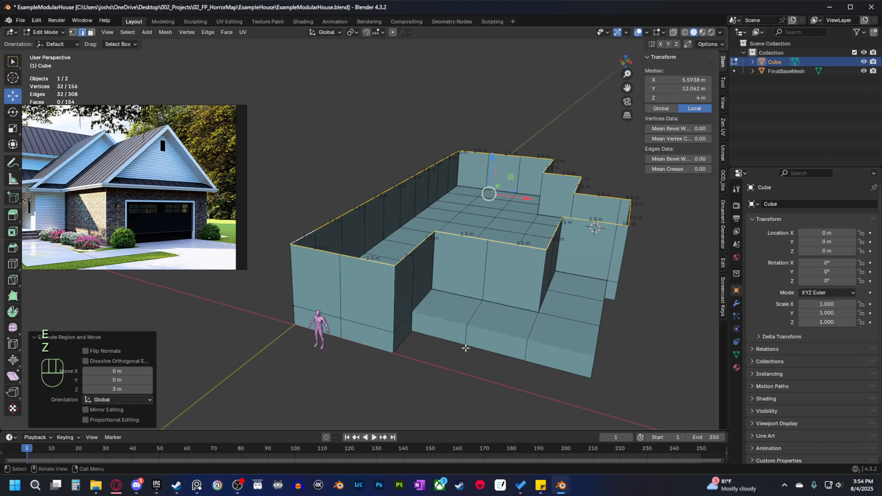
pyautogui.moveTo(466, 291); pyautogui.dragTo(429, 281, button='middle')
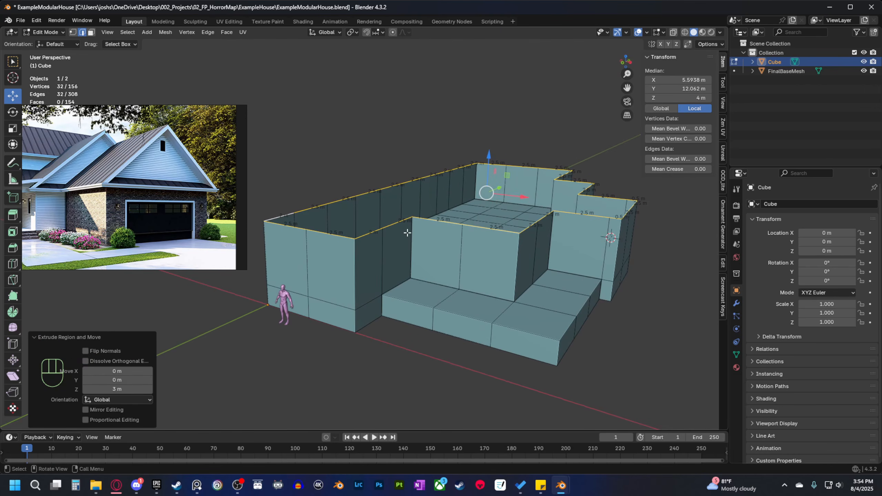
pyautogui.moveTo(404, 305); pyautogui.dragTo(441, 285, button='middle')
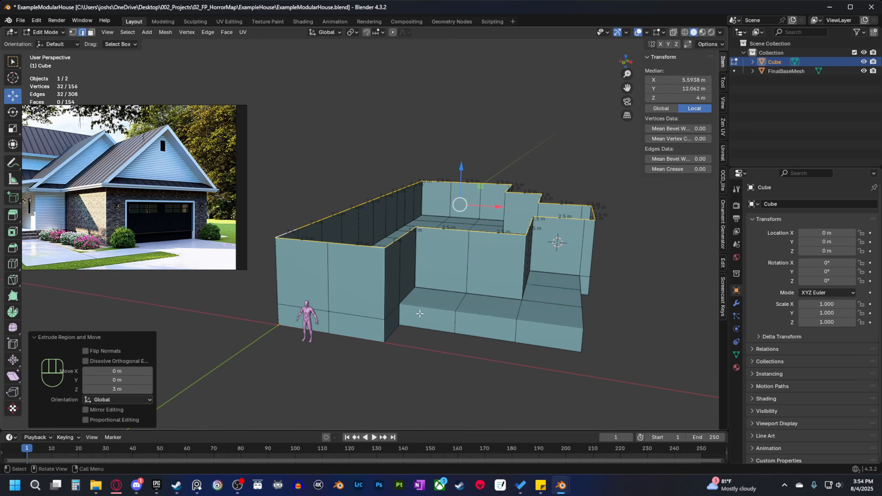
# Examine the raised walls' height and layout against the human figure from several angles and in the front orthographic view.
pyautogui.press('Tab')
pyautogui.moveTo(429, 324); pyautogui.dragTo(417, 307, button='middle')
pyautogui.press('Tab')
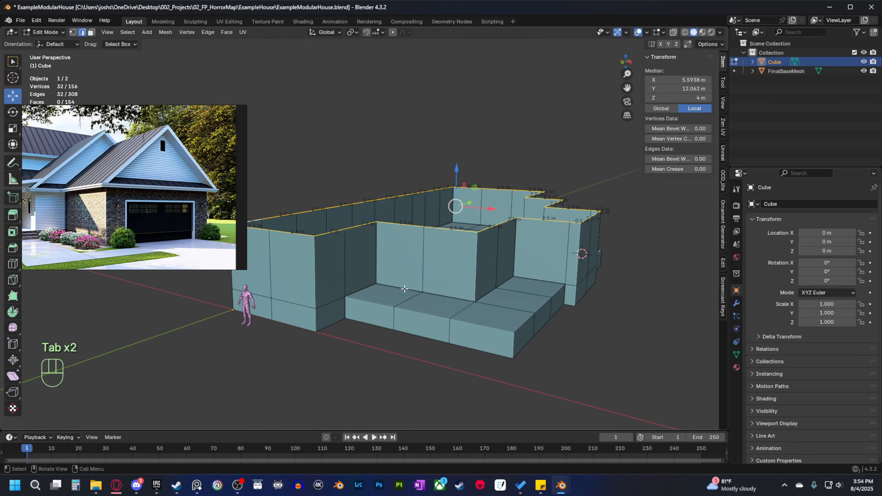
pyautogui.moveTo(405, 288); pyautogui.dragTo(388, 251, button='middle')
pyautogui.scroll(2, 433, 283)
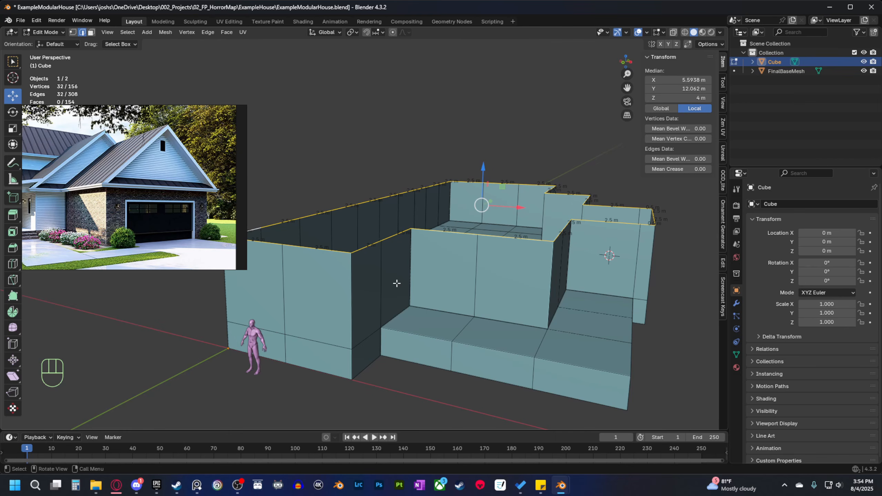
pyautogui.keyDown('shift'); pyautogui.moveTo(396, 283); pyautogui.dragTo(442, 308, button='middle'); pyautogui.keyUp('shift')
pyautogui.keyDown('shift'); pyautogui.moveTo(393, 295); pyautogui.dragTo(433, 284, button='middle'); pyautogui.keyUp('shift')
pyautogui.scroll(2, 434, 284)
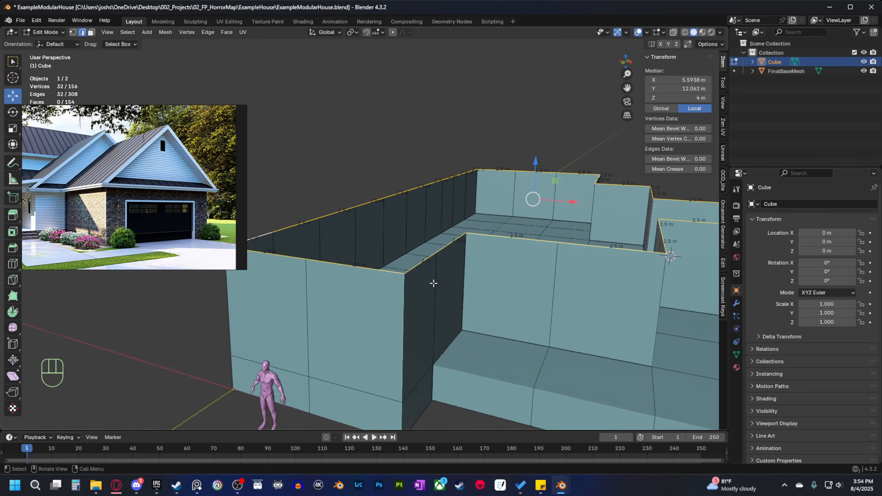
pyautogui.scroll(2, 353, 229)
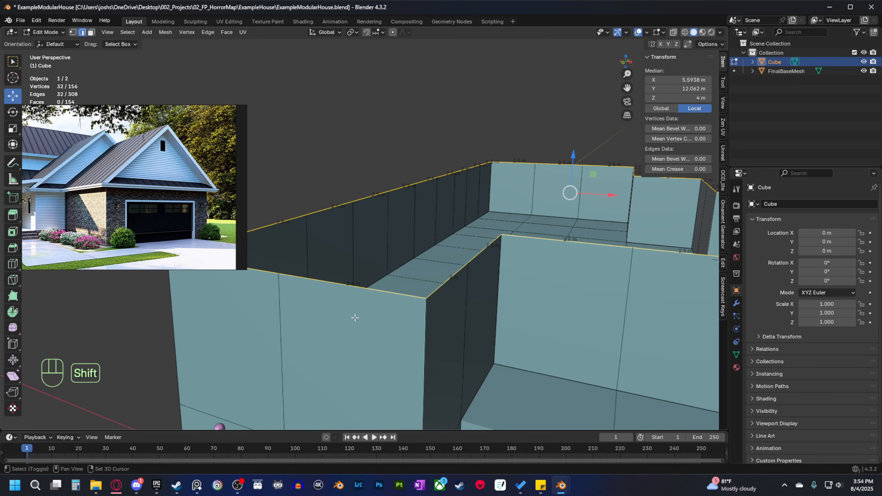
pyautogui.keyDown('shift'); pyautogui.moveTo(318, 247); pyautogui.dragTo(340, 227, button='middle'); pyautogui.keyUp('shift')
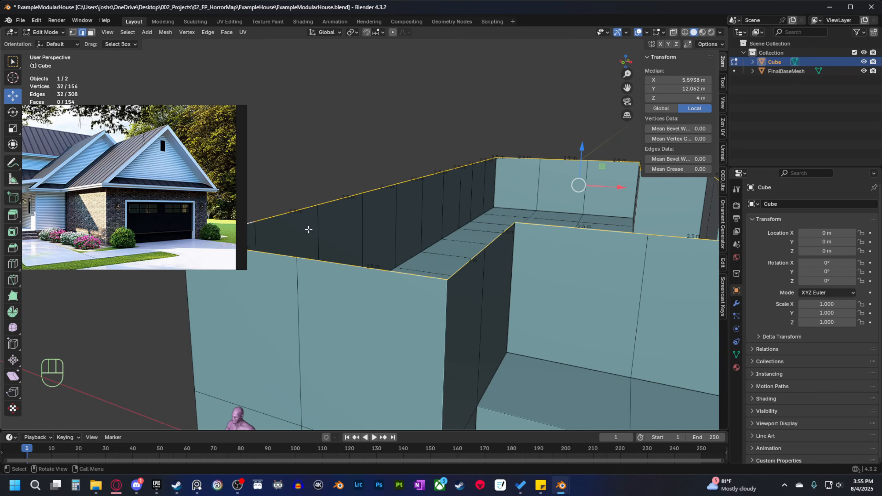
pyautogui.scroll(-2, 316, 241)
pyautogui.keyDown('shift'); pyautogui.moveTo(315, 241); pyautogui.dragTo(296, 216, button='middle'); pyautogui.keyUp('shift')
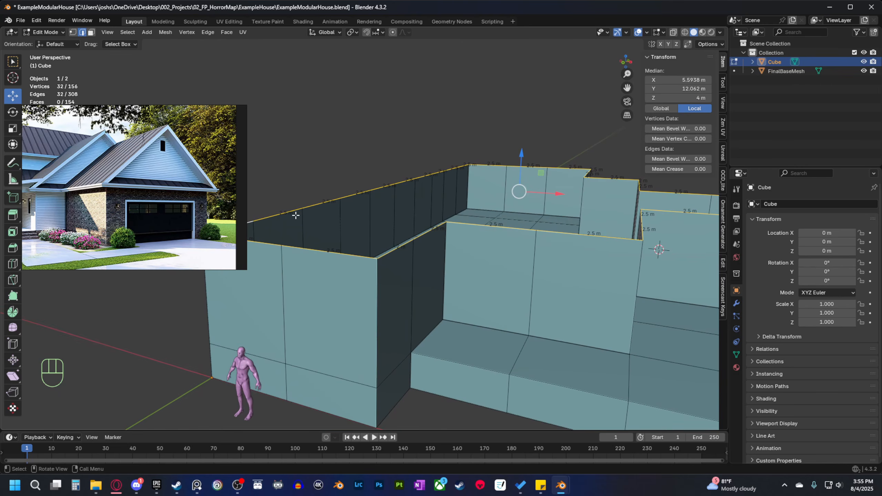
pyautogui.scroll(-2, 342, 251)
pyautogui.keyDown('shift'); pyautogui.moveTo(342, 252); pyautogui.dragTo(450, 321, button='middle'); pyautogui.keyUp('shift')
pyautogui.press('`')
pyautogui.click(397, 282)
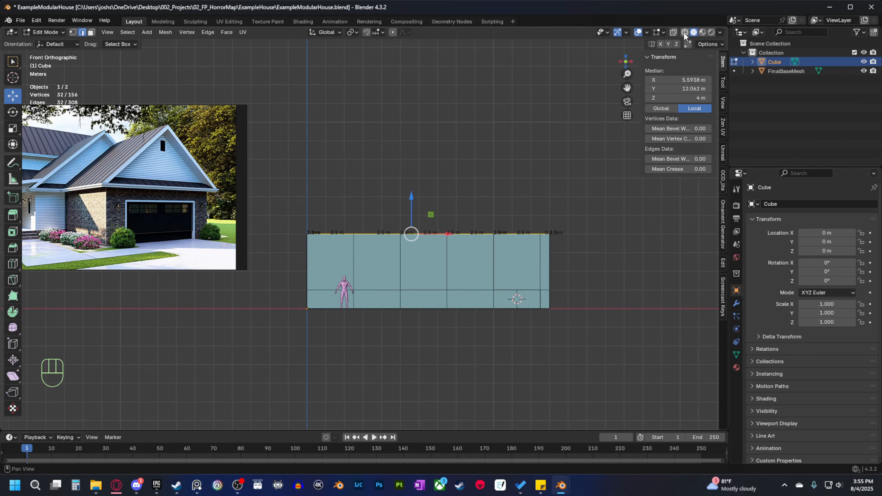
# Select all the raised wall faces above the floor slab with X-ray on and separate them into their own object.
pyautogui.click(673, 32)
pyautogui.press('3')
pyautogui.moveTo(287, 270); pyautogui.dragTo(597, 251)
pyautogui.moveTo(430, 279); pyautogui.dragTo(431, 324, button='middle')
pyautogui.press('`')
pyautogui.click(452, 291)
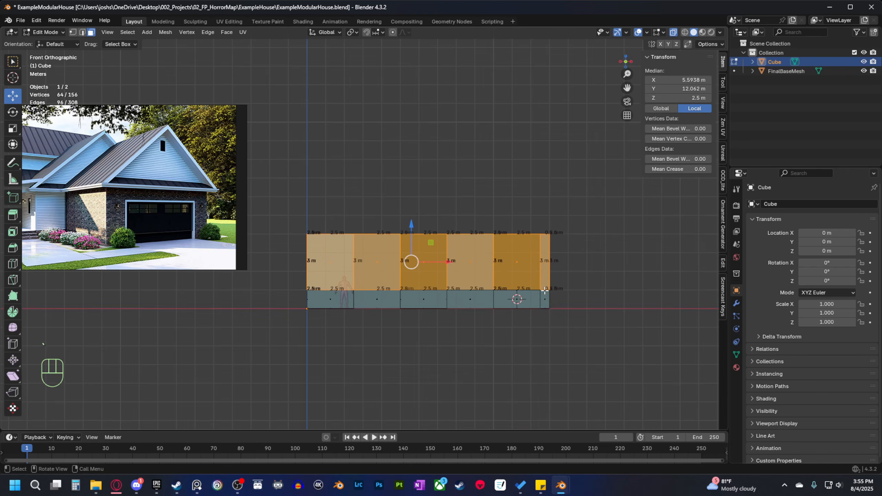
pyautogui.press('p')
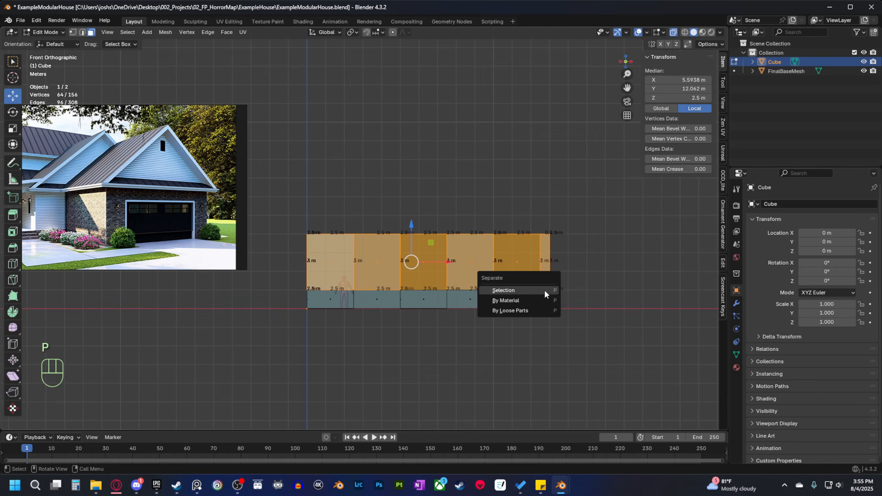
pyautogui.click(544, 291)
pyautogui.keyDown('shift'); pyautogui.moveTo(544, 291); pyautogui.dragTo(527, 299, button='middle'); pyautogui.keyUp('shift')
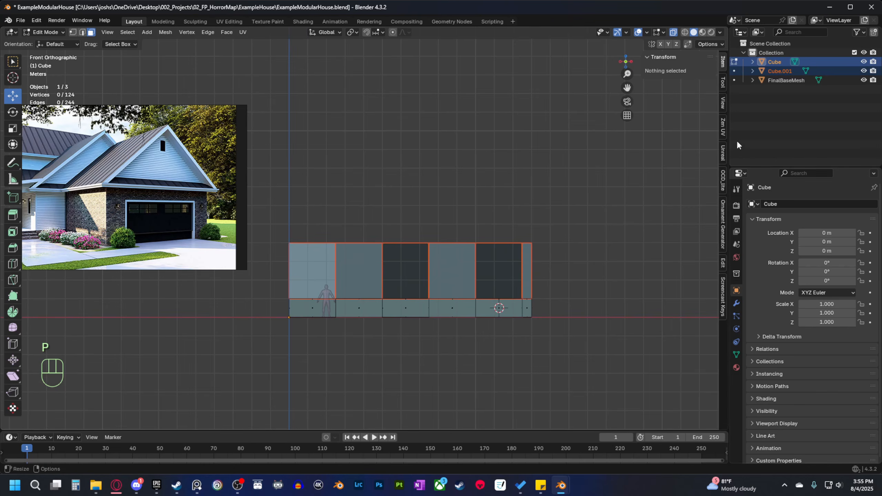
# Rename the remaining floor slab object as FirstFloorShell.
pyautogui.click(781, 61)
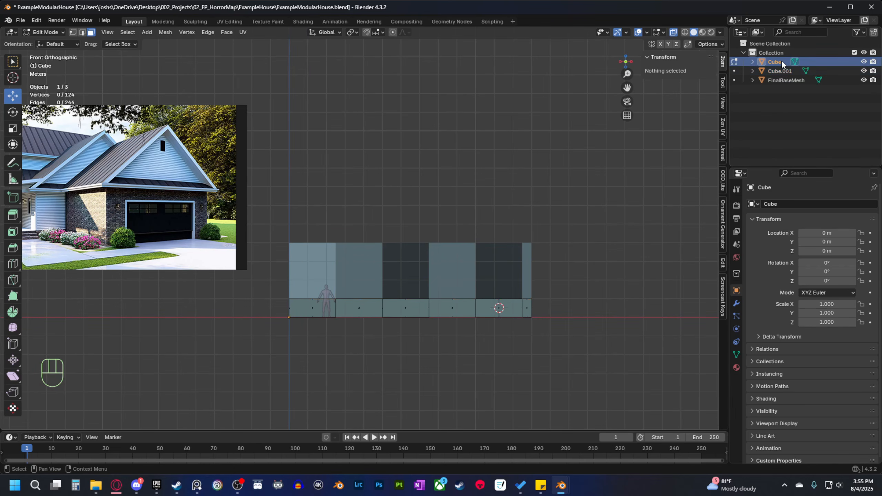
pyautogui.doubleClick(782, 61)
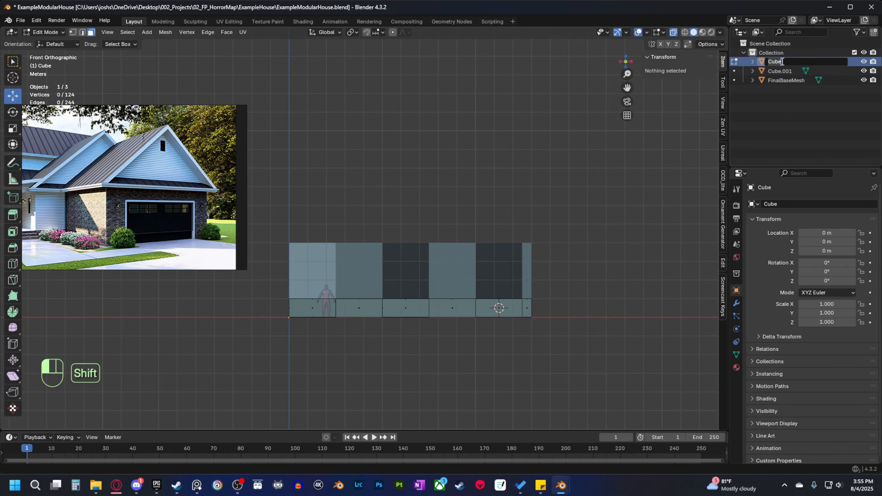
pyautogui.write('FirstFlo')
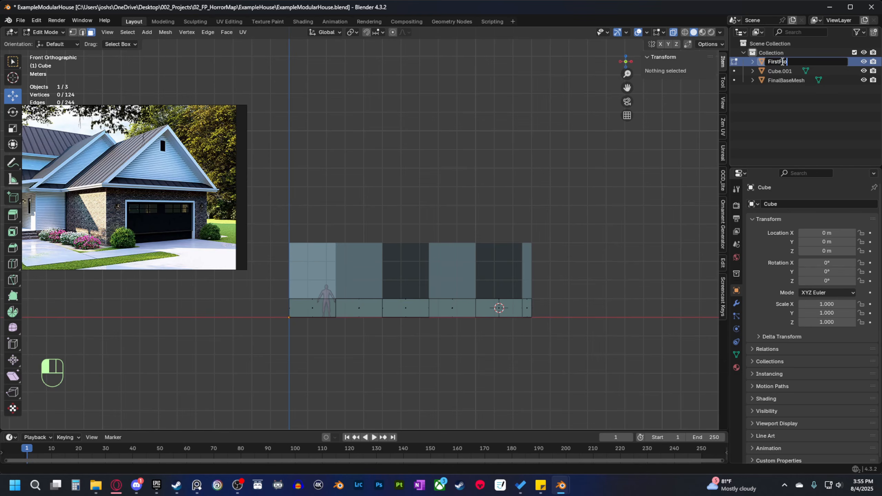
pyautogui.write('orShel')
pyautogui.press('Return')
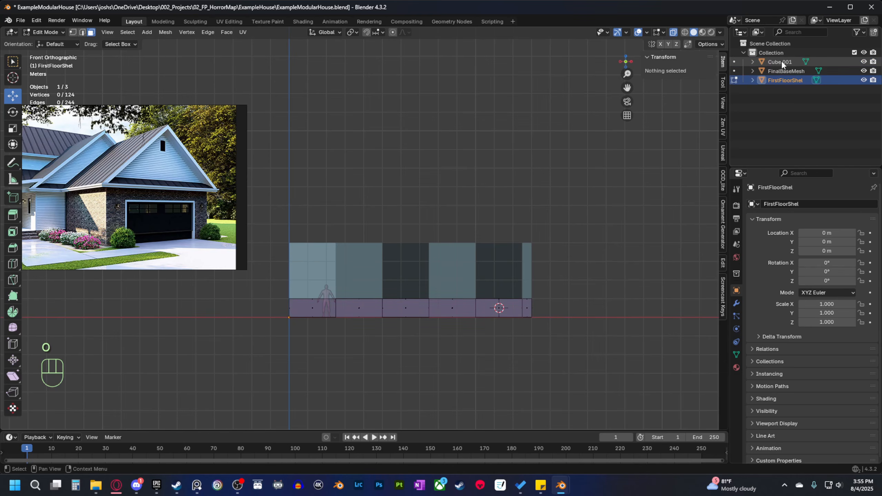
pyautogui.doubleClick(803, 79)
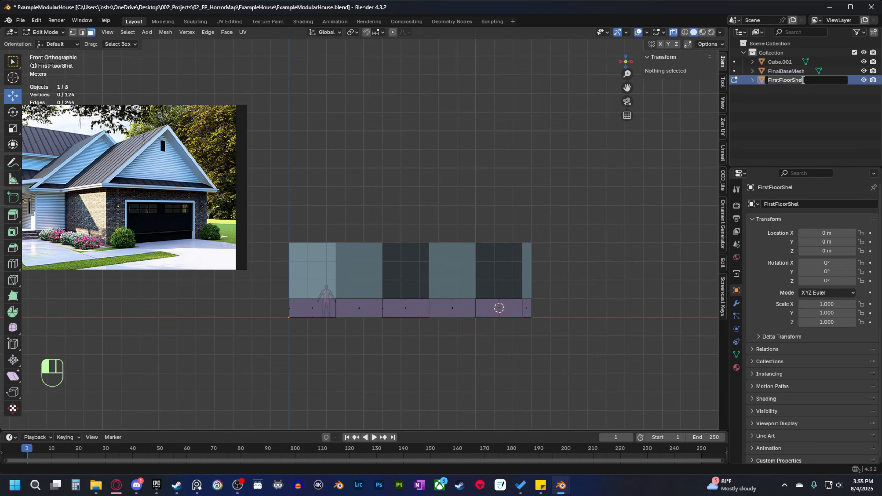
pyautogui.click(807, 79)
pyautogui.write('l')
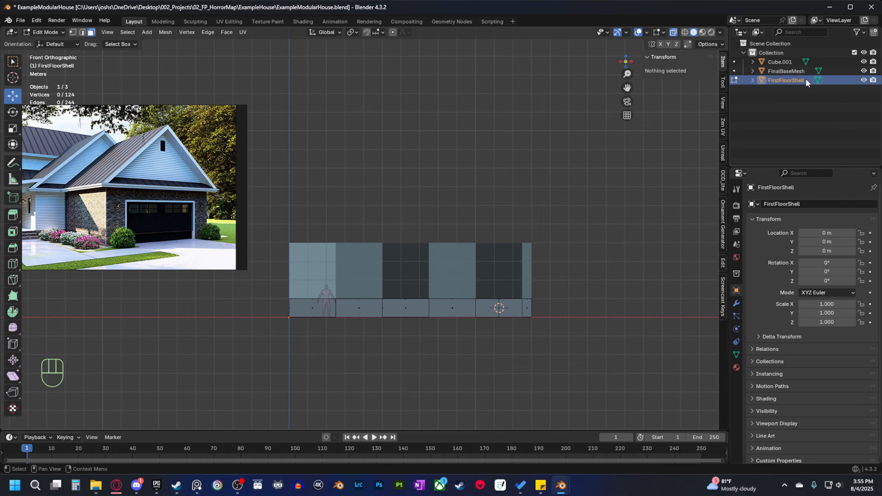
pyautogui.press('Return')
# Turn X-ray off, return to Object Mode and deselect everything.
pyautogui.moveTo(474, 350)
pyautogui.mouseDown(button='middle')
pyautogui.moveTo(492, 330)
pyautogui.moveTo(458, 354)
pyautogui.mouseUp(button='middle')
pyautogui.keyDown('shift'); pyautogui.moveTo(458, 355); pyautogui.dragTo(521, 301, button='middle'); pyautogui.keyUp('shift')
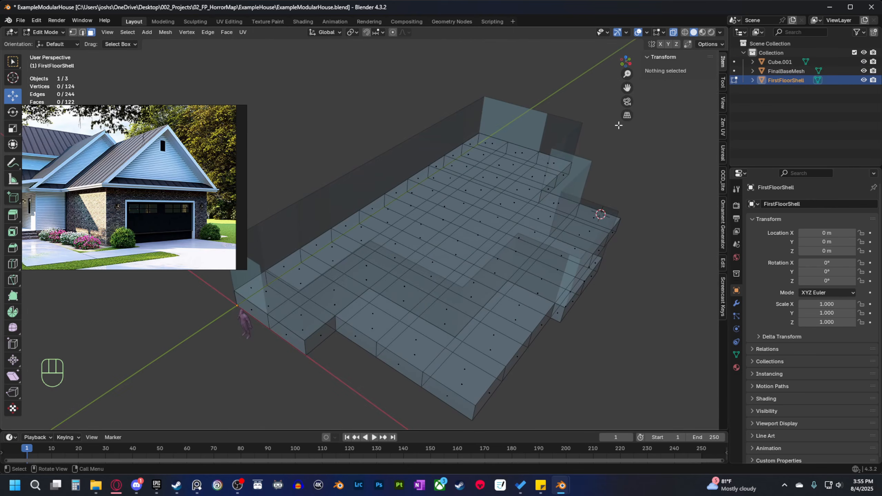
pyautogui.click(673, 32)
pyautogui.keyDown('shift'); pyautogui.moveTo(393, 305); pyautogui.dragTo(412, 295, button='middle'); pyautogui.keyUp('shift')
pyautogui.press('Tab')
pyautogui.press('Tab')
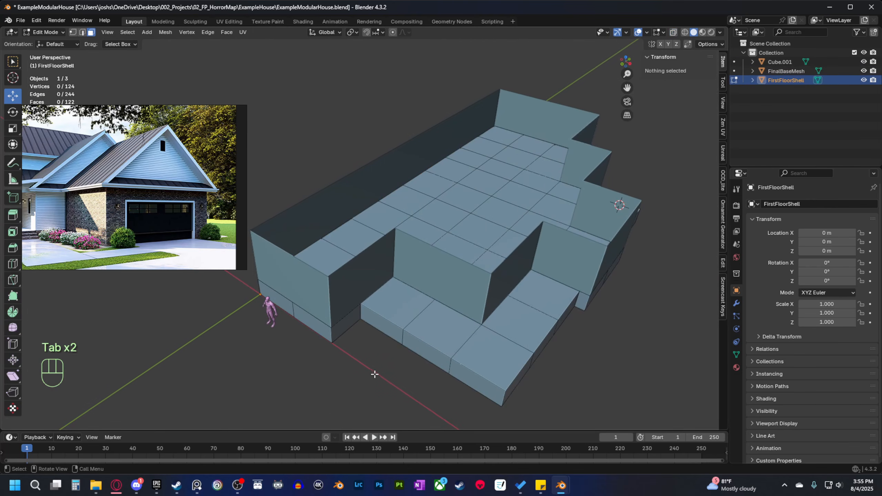
pyautogui.press('Tab')
pyautogui.click(376, 386)
# Examine the separated walls and the floor slab as individual objects from several angles.
pyautogui.moveTo(376, 387); pyautogui.dragTo(337, 293, button='middle')
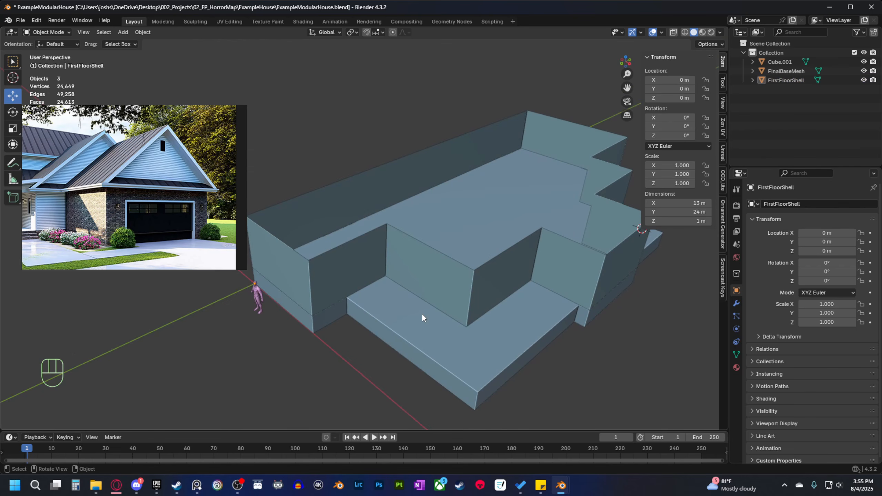
pyautogui.moveTo(424, 314); pyautogui.dragTo(457, 292, button='middle')
pyautogui.click(412, 242)
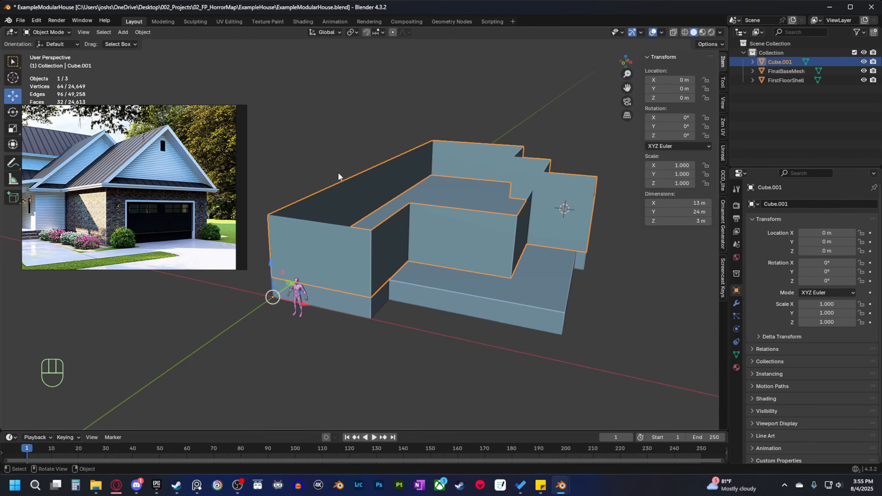
pyautogui.keyDown('shift'); pyautogui.moveTo(479, 257); pyautogui.dragTo(437, 317, button='middle'); pyautogui.keyUp('shift')
pyautogui.keyDown('shift'); pyautogui.moveTo(437, 317); pyautogui.dragTo(436, 350, button='middle'); pyautogui.keyUp('shift')
pyautogui.click(426, 331)
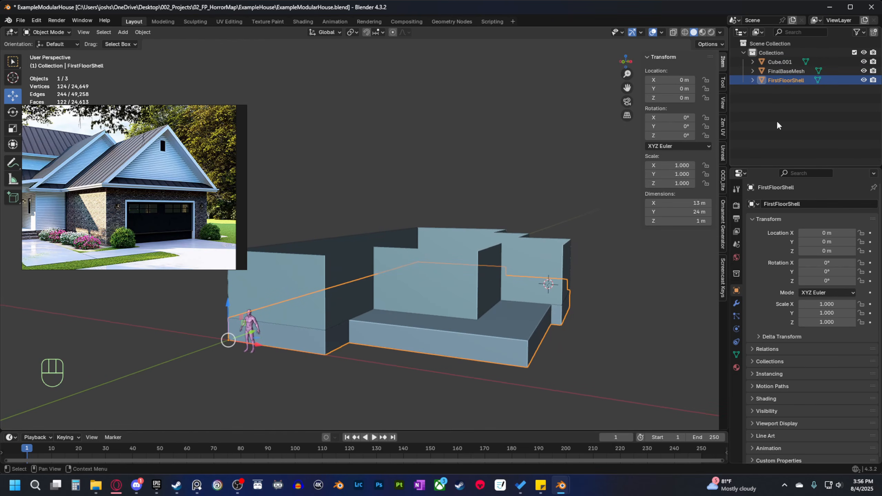
pyautogui.keyDown('shift'); pyautogui.moveTo(418, 305); pyautogui.dragTo(445, 294, button='middle'); pyautogui.keyUp('shift')
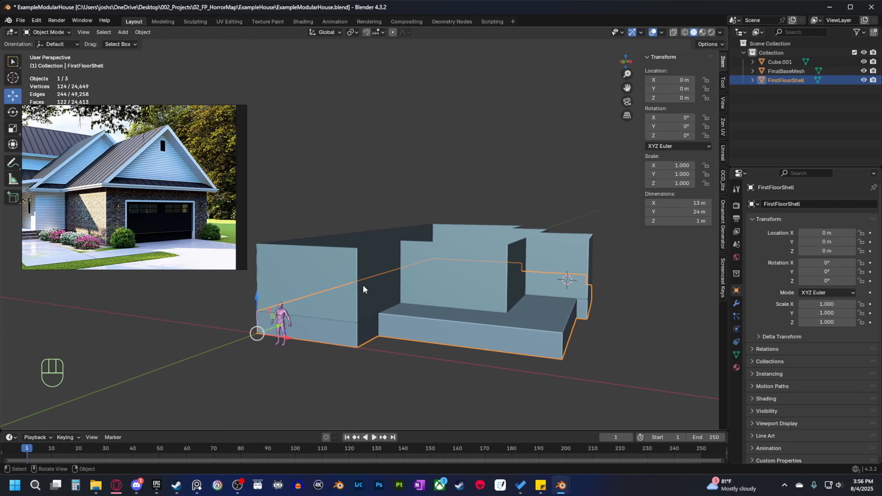
pyautogui.click(430, 284)
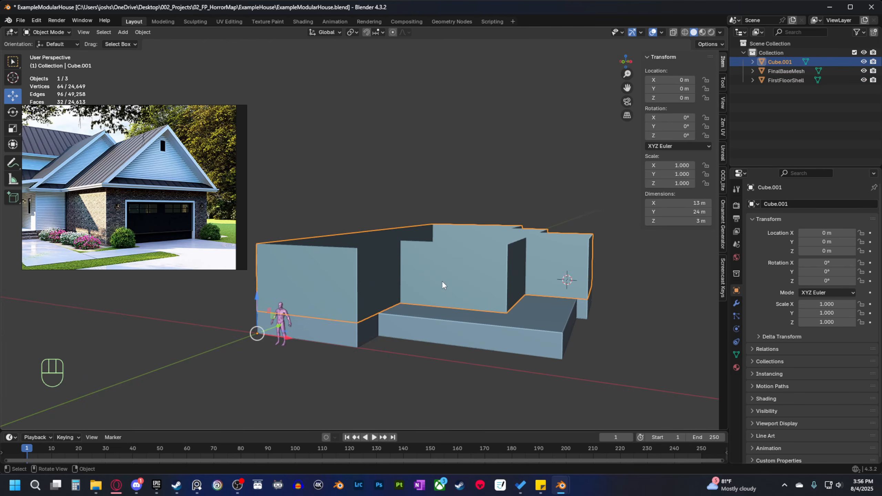
pyautogui.keyDown('shift'); pyautogui.moveTo(442, 284); pyautogui.dragTo(416, 321, button='middle'); pyautogui.keyUp('shift')
pyautogui.keyDown('shift'); pyautogui.moveTo(416, 320); pyautogui.dragTo(430, 299, button='middle'); pyautogui.keyUp('shift')
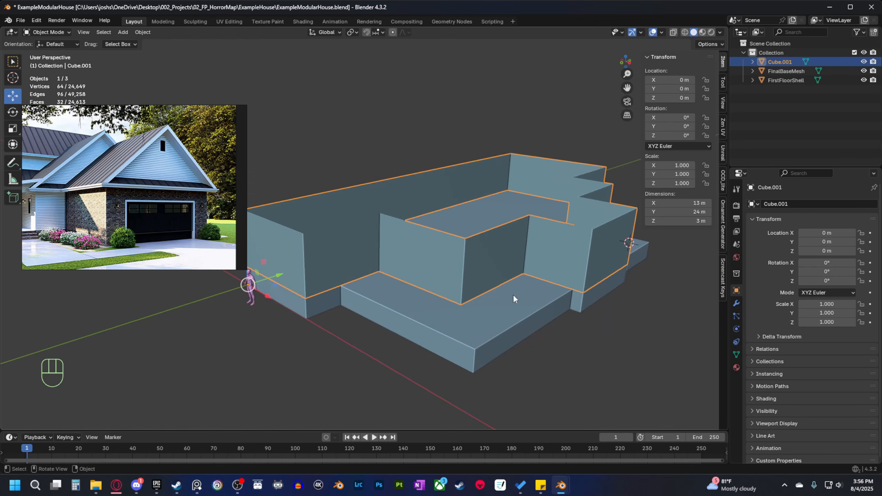
# Rename the floor slab object as Foundation.
pyautogui.click(417, 337)
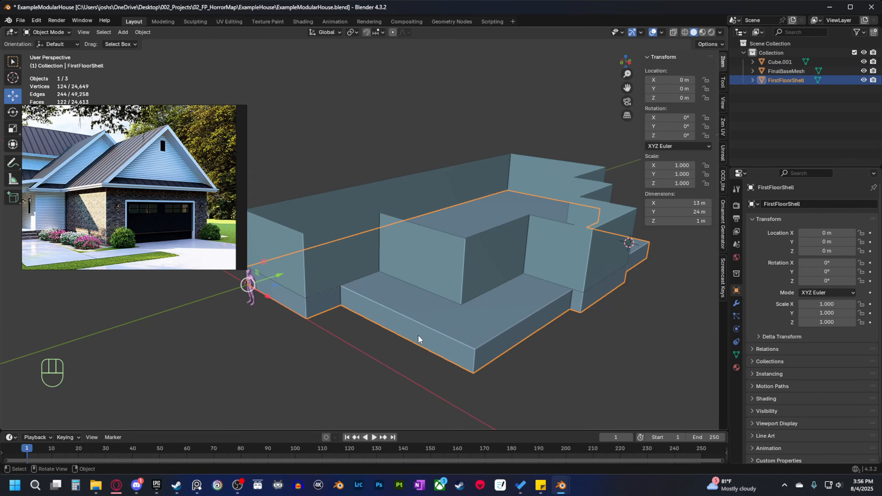
pyautogui.doubleClick(790, 80)
pyautogui.click(790, 81)
pyautogui.press('End')
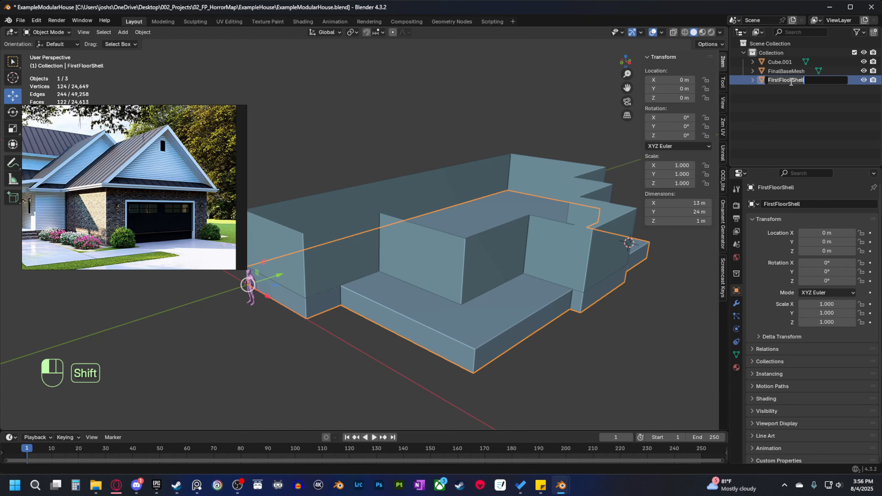
pyautogui.hotkey('shift', 'Home')
pyautogui.write('Fo')
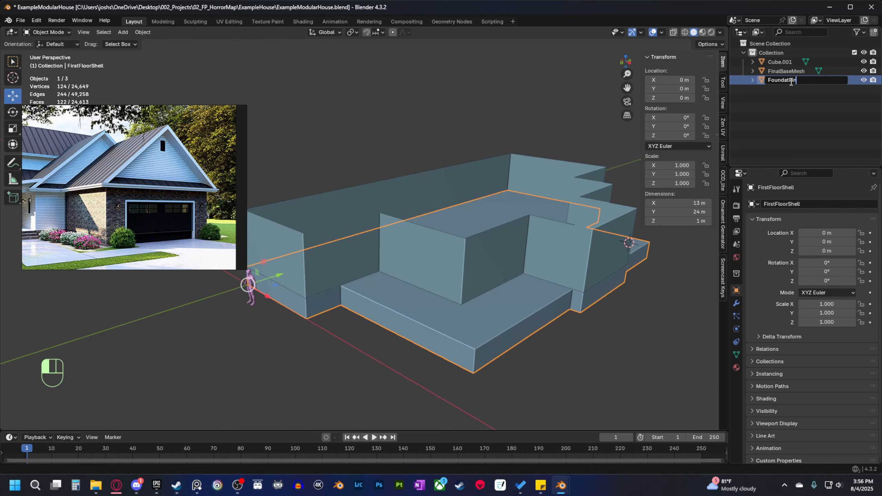
pyautogui.write('undation')
pyautogui.press('Return')
pyautogui.click(325, 355)
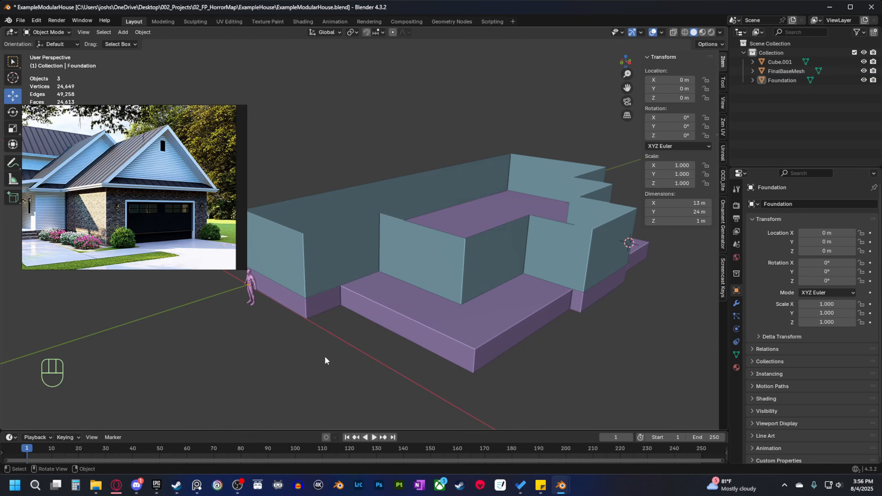
# Rename the separated wall object Cube.001 as FirstFloorShell.
pyautogui.moveTo(324, 356); pyautogui.dragTo(456, 333, button='middle')
pyautogui.scroll(-1, 404, 347)
pyautogui.click(409, 258)
pyautogui.moveTo(438, 303); pyautogui.dragTo(389, 312, button='middle')
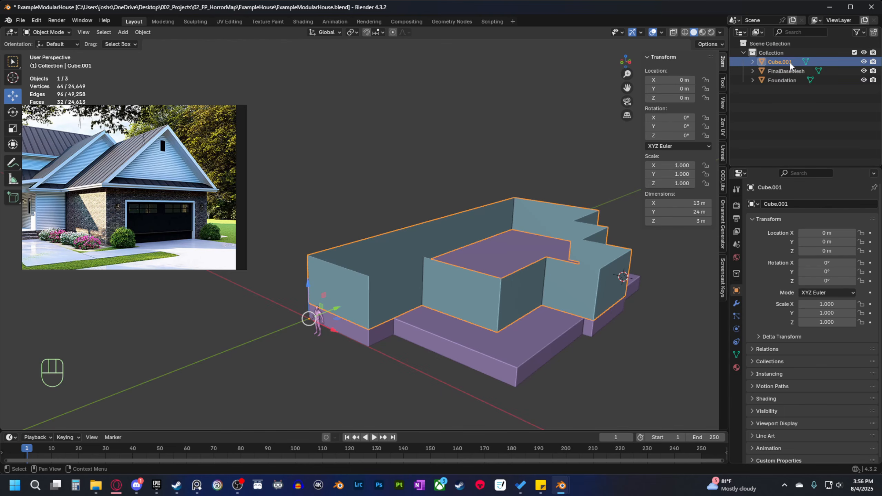
pyautogui.doubleClick(779, 62)
pyautogui.write('FirstF')
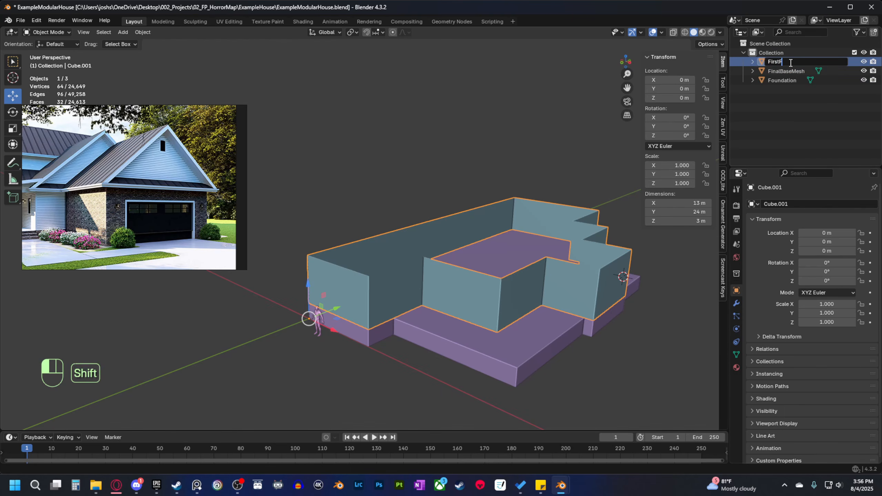
pyautogui.write('loorShell')
pyautogui.press('Return')
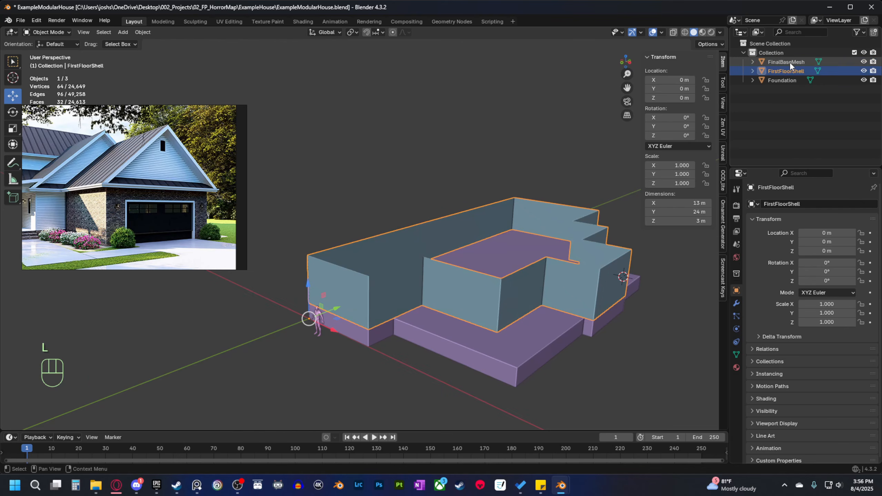
# Select the wall shell and examine the front exterior photo of the white two-story house on the reference board.
pyautogui.click(377, 369)
pyautogui.keyDown('shift'); pyautogui.moveTo(387, 372); pyautogui.dragTo(380, 332, button='middle'); pyautogui.keyUp('shift')
pyautogui.click(367, 302)
pyautogui.scroll(-2, 69, 211)
pyautogui.moveTo(70, 210); pyautogui.dragTo(211, 219, button='middle')
pyautogui.scroll(1, 108, 223)
pyautogui.moveTo(108, 223); pyautogui.dragTo(155, 217, button='middle')
pyautogui.moveTo(56, 209); pyautogui.dragTo(143, 215, button='middle')
pyautogui.scroll(3, 143, 215)
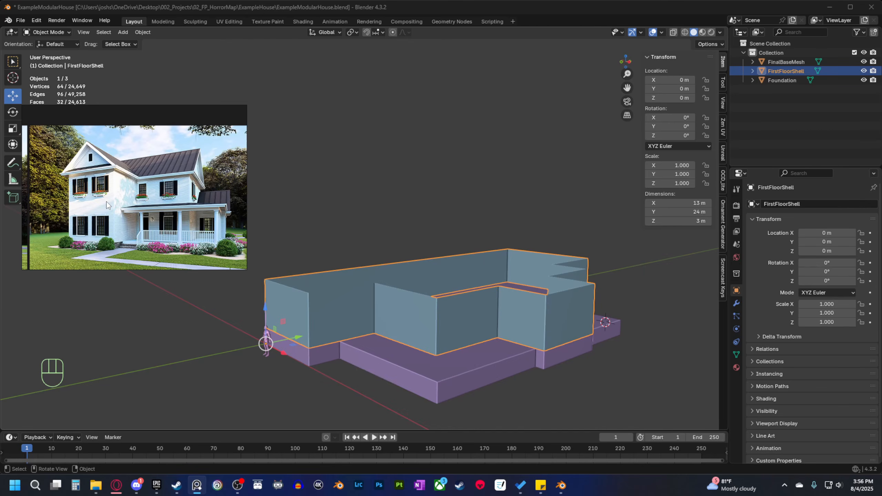
# In the wall shell, select the top edges around the front block: two side edges, two end edges and two along the long straight wall.
pyautogui.press('Tab')
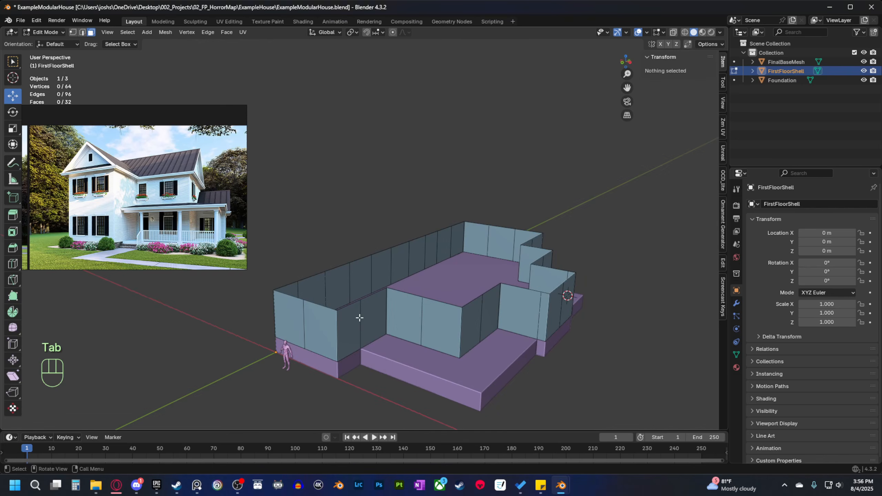
pyautogui.press('2')
pyautogui.keyDown('shift'); pyautogui.click(348, 307); pyautogui.keyUp('shift')
pyautogui.keyDown('shift'); pyautogui.click(343, 308); pyautogui.keyUp('shift')
pyautogui.keyDown('shift'); pyautogui.click(310, 306); pyautogui.keyUp('shift')
pyautogui.keyDown('shift'); pyautogui.click(289, 292); pyautogui.keyUp('shift')
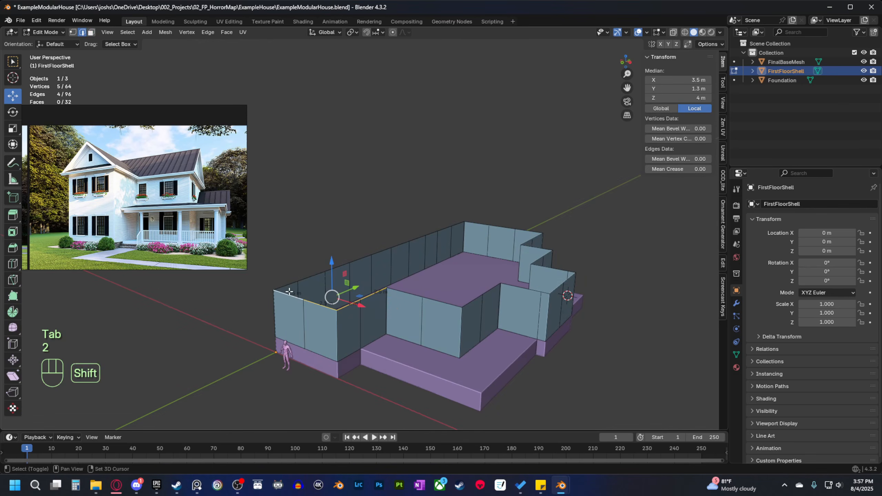
pyautogui.keyDown('shift'); pyautogui.click(291, 282); pyautogui.keyUp('shift')
pyautogui.keyDown('shift'); pyautogui.click(311, 277); pyautogui.keyUp('shift')
# Add the two front and two side top edges of the wall section behind the front porch to the selection.
pyautogui.moveTo(367, 320)
pyautogui.mouseDown(button='middle')
pyautogui.moveTo(346, 319)
pyautogui.moveTo(361, 318)
pyautogui.mouseUp(button='middle')
pyautogui.keyDown('shift'); pyautogui.click(436, 302); pyautogui.keyUp('shift')
pyautogui.keyDown('shift'); pyautogui.click(436, 303); pyautogui.keyUp('shift')
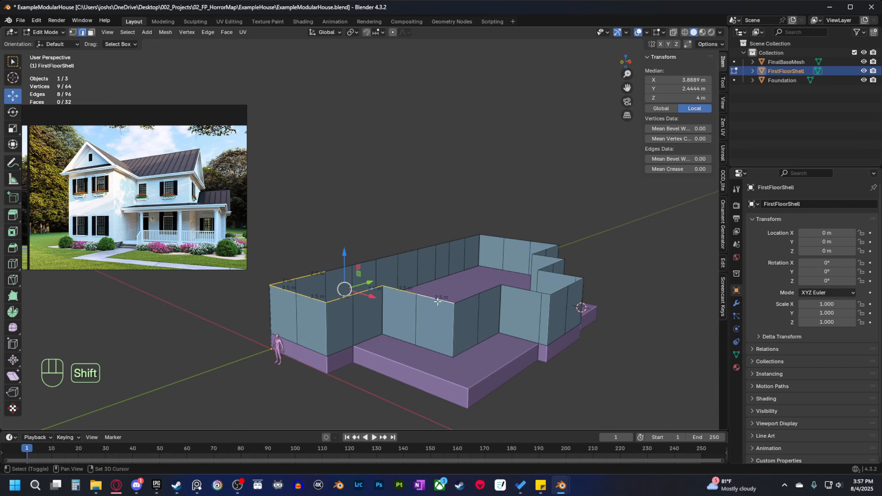
pyautogui.moveTo(448, 325); pyautogui.dragTo(423, 312, button='middle')
pyautogui.keyDown('shift'); pyautogui.click(435, 304); pyautogui.keyUp('shift')
pyautogui.keyDown('shift'); pyautogui.click(435, 305); pyautogui.keyUp('shift')
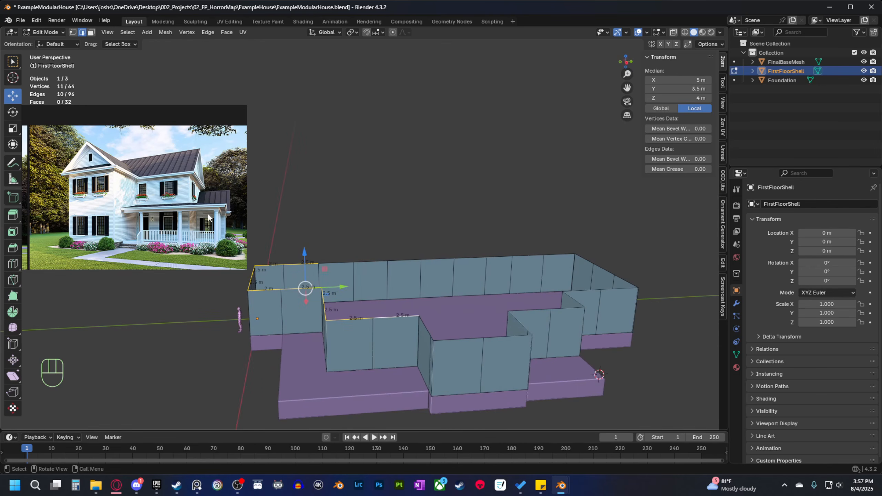
# Check the porch and roof photos, then add the next four top edges along the long straight wall to the selection.
pyautogui.moveTo(209, 215)
pyautogui.mouseDown(button='middle')
pyautogui.moveTo(96, 214)
pyautogui.moveTo(70, 222)
pyautogui.moveTo(113, 231)
pyautogui.mouseUp(button='middle')
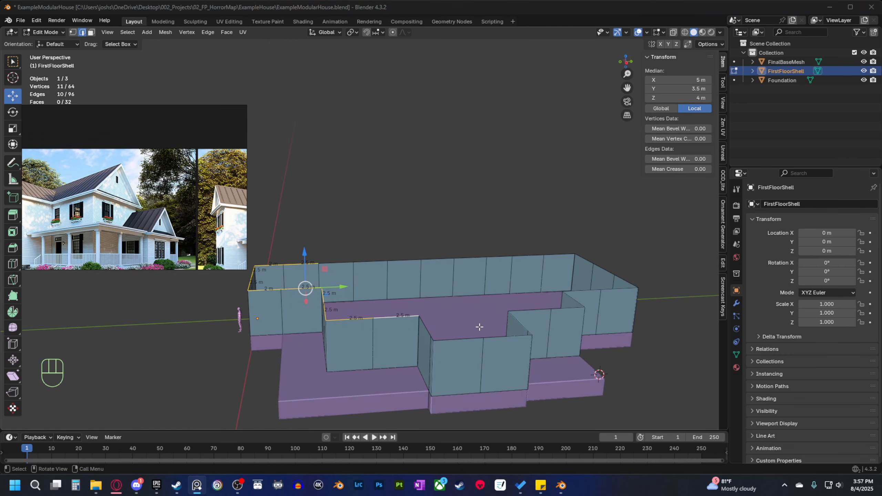
pyautogui.hotkey('alt', 'Tab')
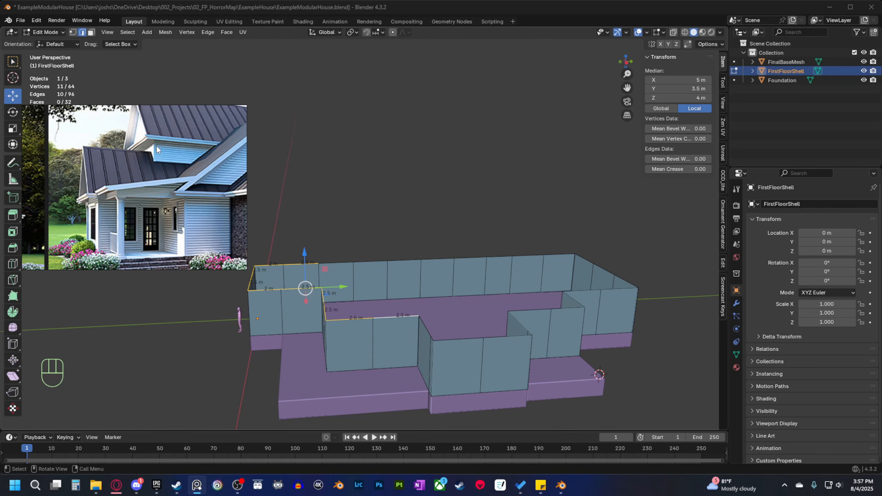
pyautogui.keyDown('shift'); pyautogui.moveTo(408, 294); pyautogui.dragTo(384, 315, button='middle'); pyautogui.keyUp('shift')
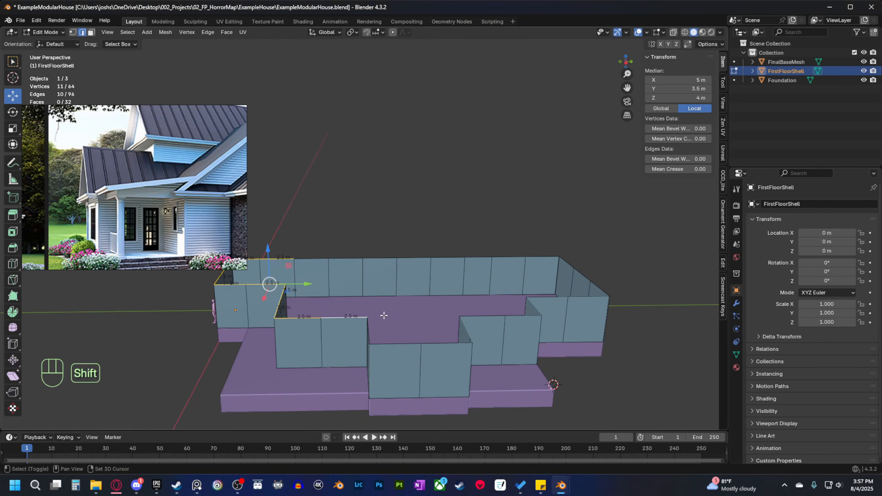
pyautogui.keyDown('shift'); pyautogui.click(312, 262); pyautogui.keyUp('shift')
pyautogui.keyDown('shift'); pyautogui.click(345, 258); pyautogui.keyUp('shift')
pyautogui.keyDown('shift'); pyautogui.click(380, 259); pyautogui.keyUp('shift')
pyautogui.keyDown('shift'); pyautogui.click(413, 259); pyautogui.keyUp('shift')
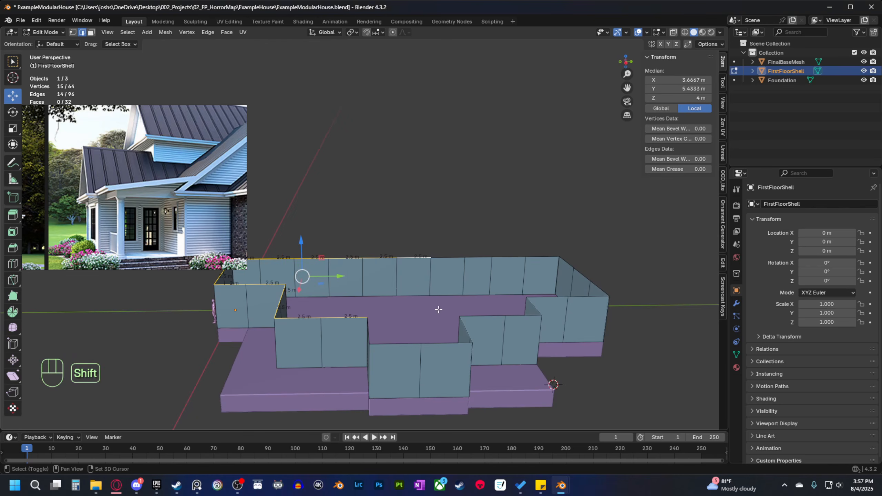
# Extrude the selected first-floor top edges 3 m upward along Z to raise the second-floor walls.
pyautogui.moveTo(413, 260); pyautogui.dragTo(457, 296, button='middle')
pyautogui.press('e')
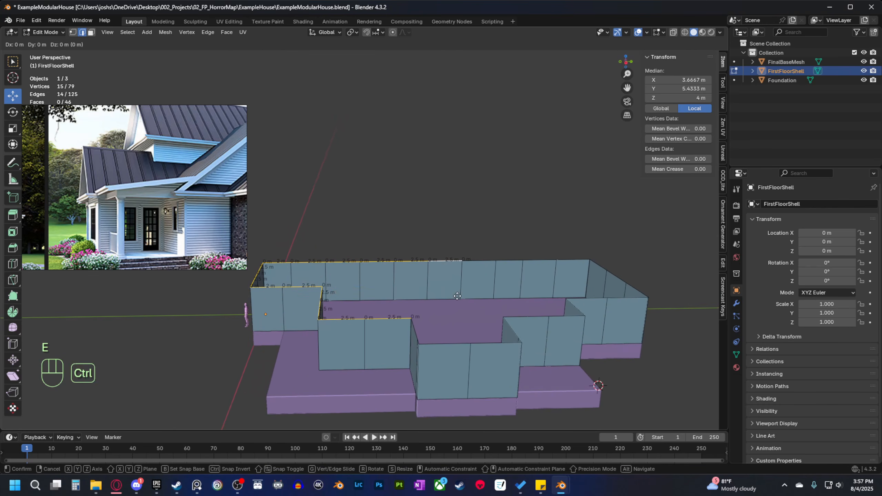
pyautogui.press('z')
pyautogui.press('ctrl')
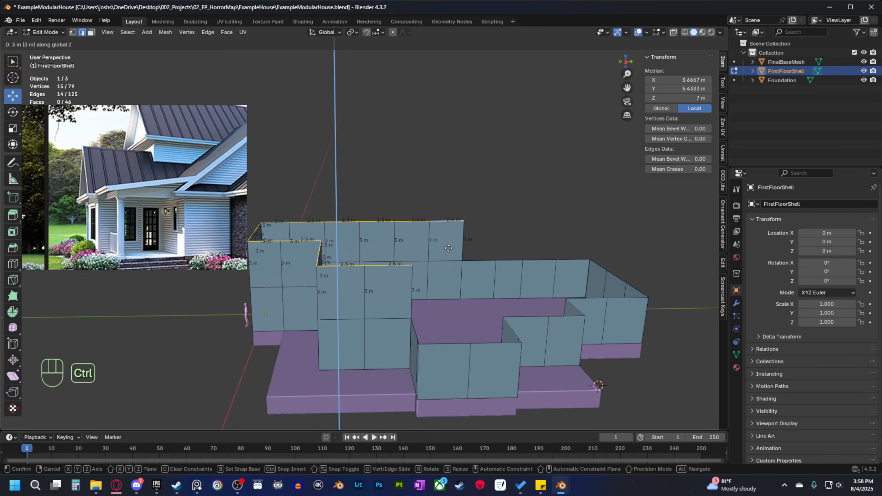
pyautogui.click(450, 261)
# Extrude the vertical end edge of the second-floor front wall 2.5 m along Y.
pyautogui.keyDown('shift'); pyautogui.moveTo(444, 347); pyautogui.dragTo(379, 338, button='middle'); pyautogui.keyUp('shift')
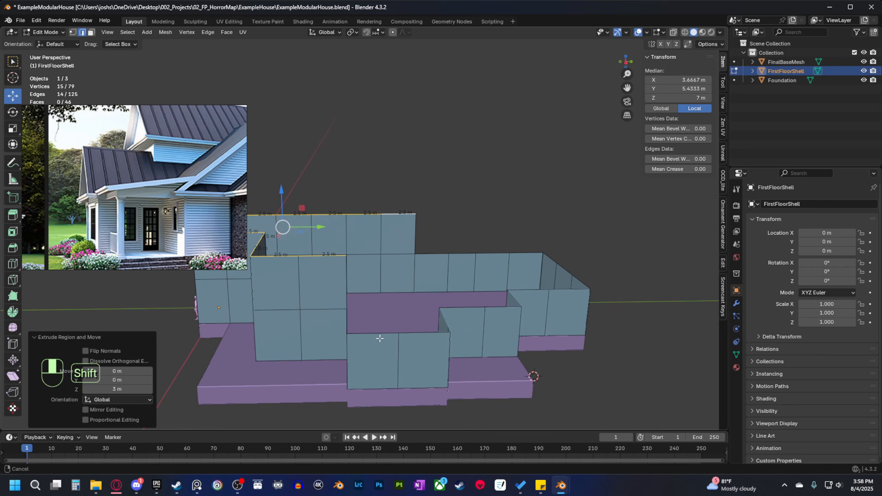
pyautogui.click(343, 280)
pyautogui.moveTo(347, 283); pyautogui.dragTo(388, 306, button='middle')
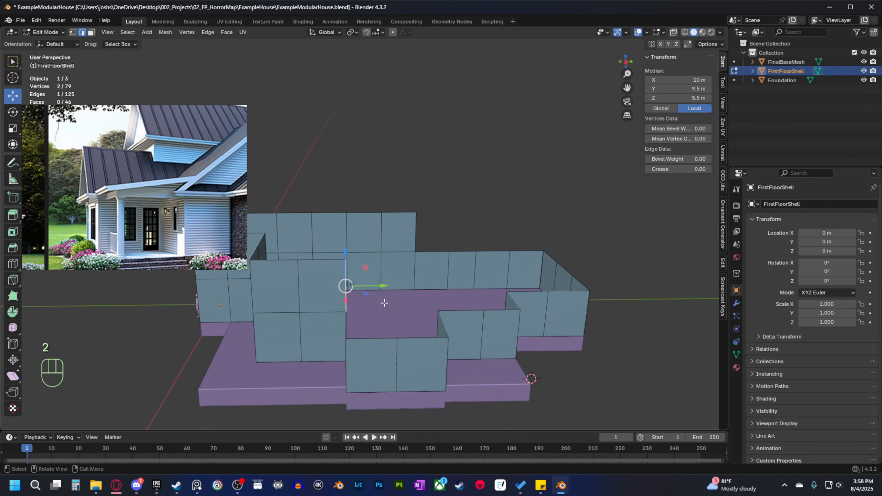
pyautogui.press('e')
pyautogui.press('y')
pyautogui.press('ctrl')
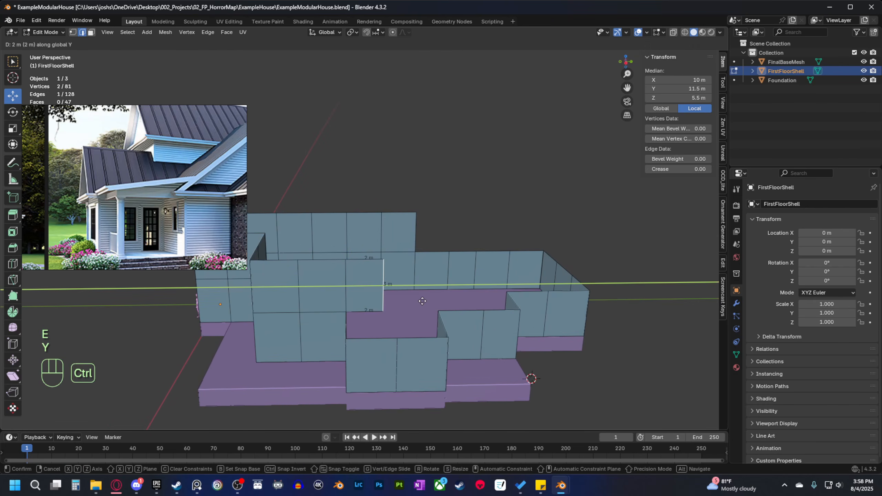
pyautogui.press('shift')
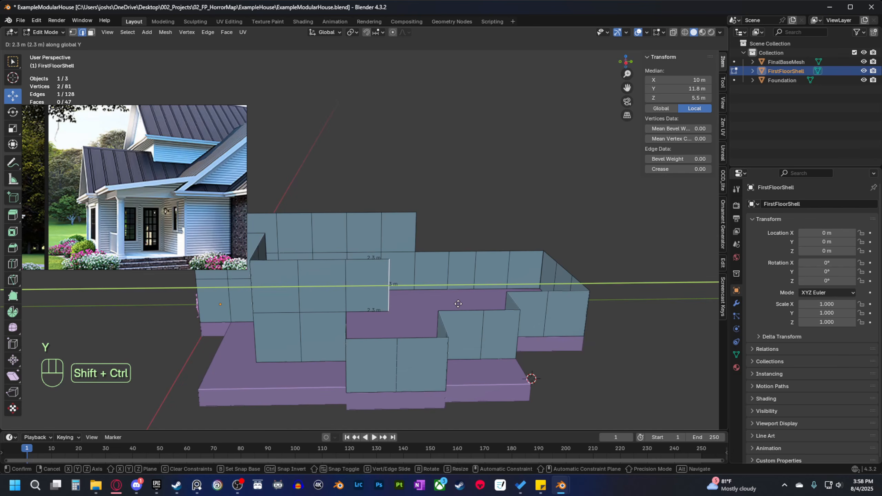
pyautogui.click(490, 306)
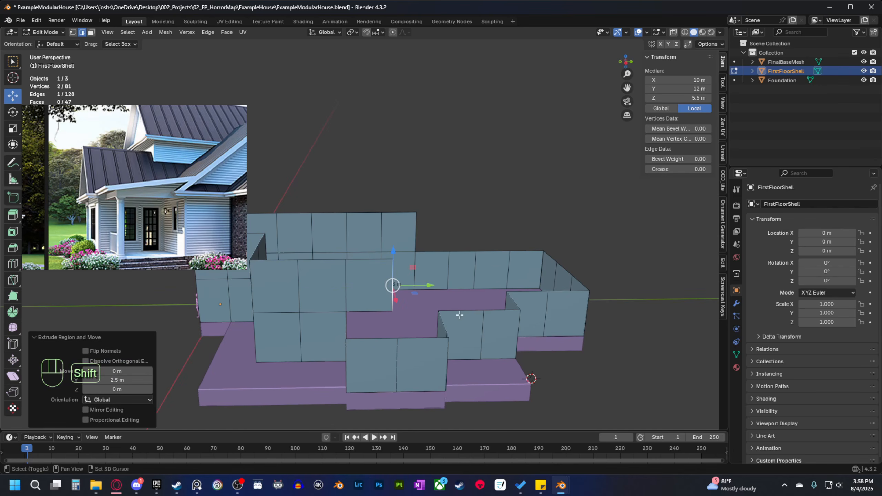
# Extrude the new end edge of the front wall another 2.5 m along Y, above the protruding first-floor block.
pyautogui.scroll(3, 394, 285)
pyautogui.press('e')
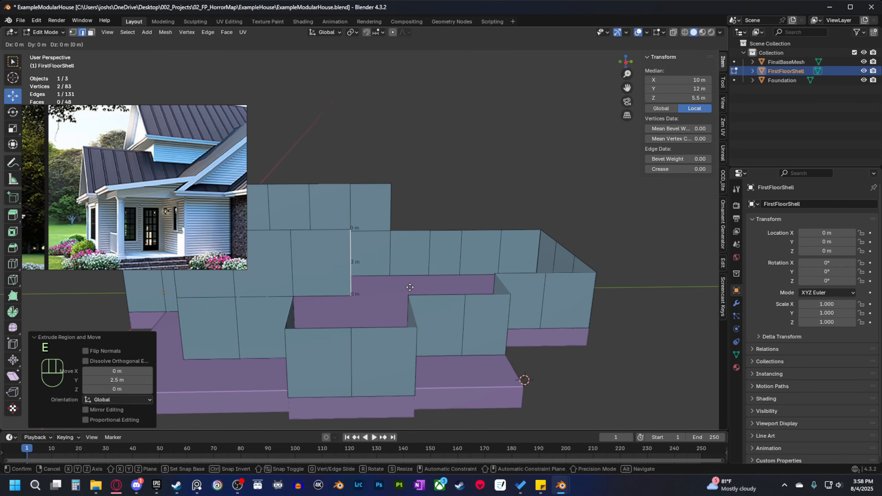
pyautogui.press('y')
pyautogui.press('ctrl')
pyautogui.press('shift')
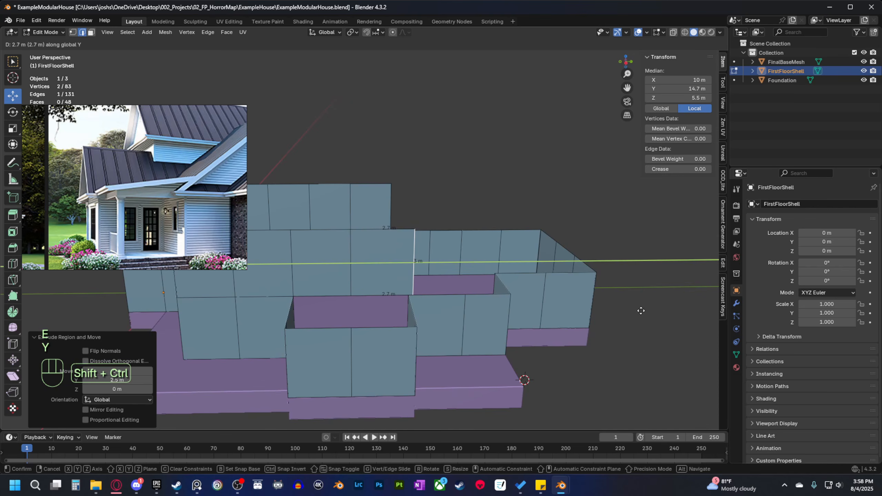
pyautogui.click(597, 305)
# Check the exterior photo, then fill a wall face between the vertical end edges of the two long second-floor walls.
pyautogui.moveTo(597, 305); pyautogui.dragTo(405, 329, button='middle')
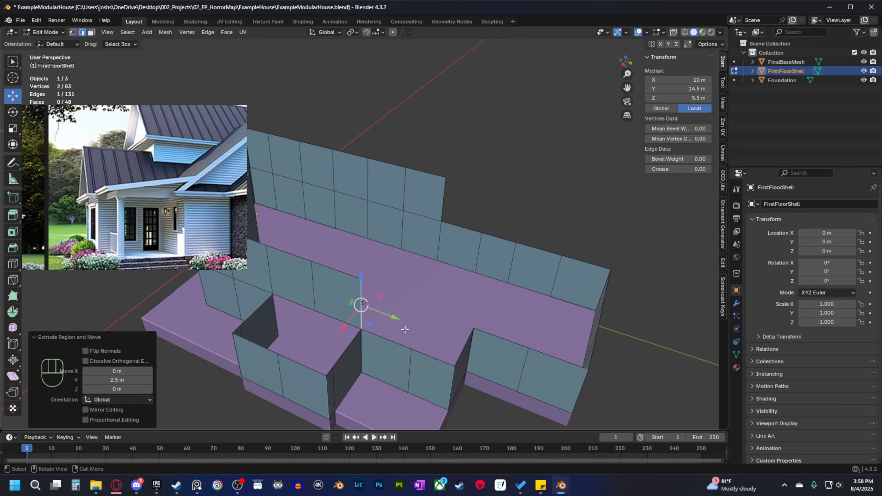
pyautogui.click(172, 207)
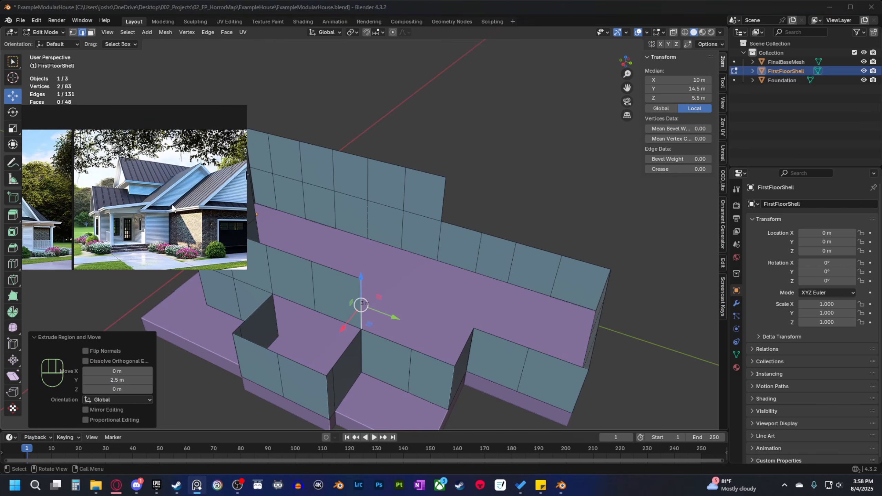
pyautogui.moveTo(347, 306); pyautogui.dragTo(369, 315, button='middle')
pyautogui.keyDown('shift'); pyautogui.click(476, 226); pyautogui.keyUp('shift')
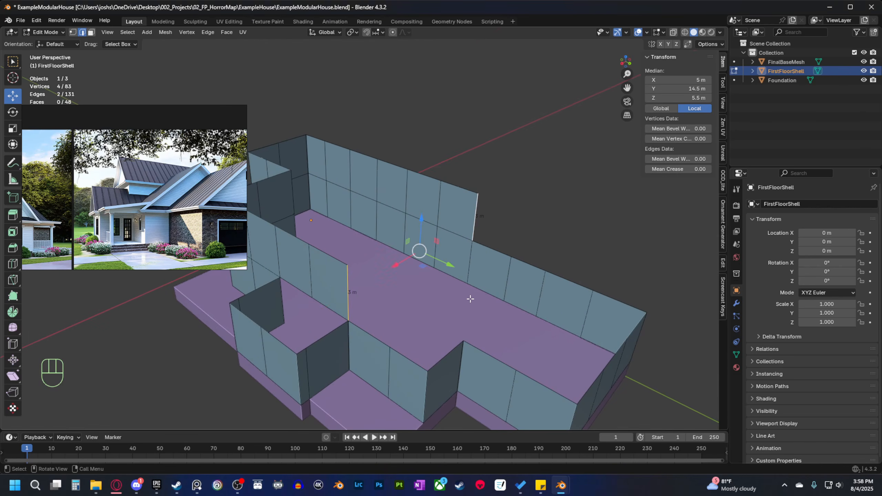
pyautogui.press('f')
# Select the entire wall shell and turn on the Face Orientation overlay.
pyautogui.moveTo(476, 226); pyautogui.dragTo(386, 334, button='middle')
pyautogui.press('a')
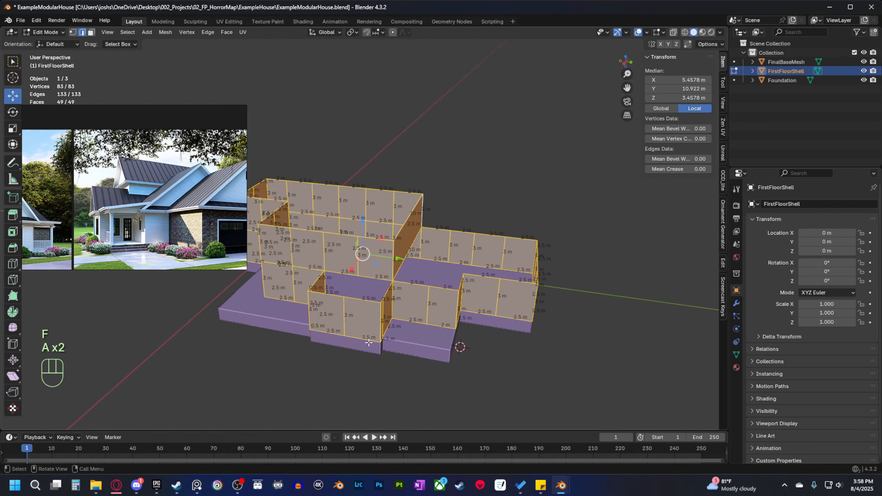
pyautogui.press('q')
pyautogui.moveTo(332, 385); pyautogui.dragTo(466, 358, button='middle')
pyautogui.click(374, 371)
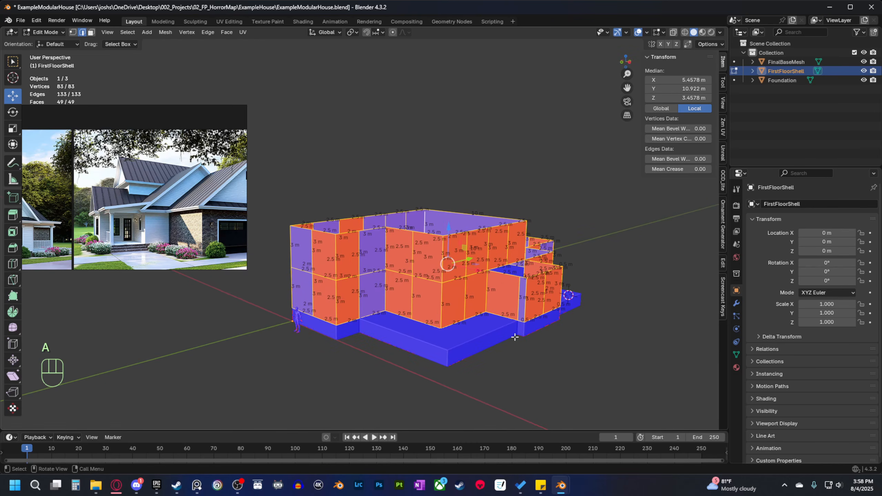
# Recalculate the shell's normals outside, return to Object Mode and turn off the Face Orientation overlay.
pyautogui.press('alt')
pyautogui.hotkey('alt', 'n')
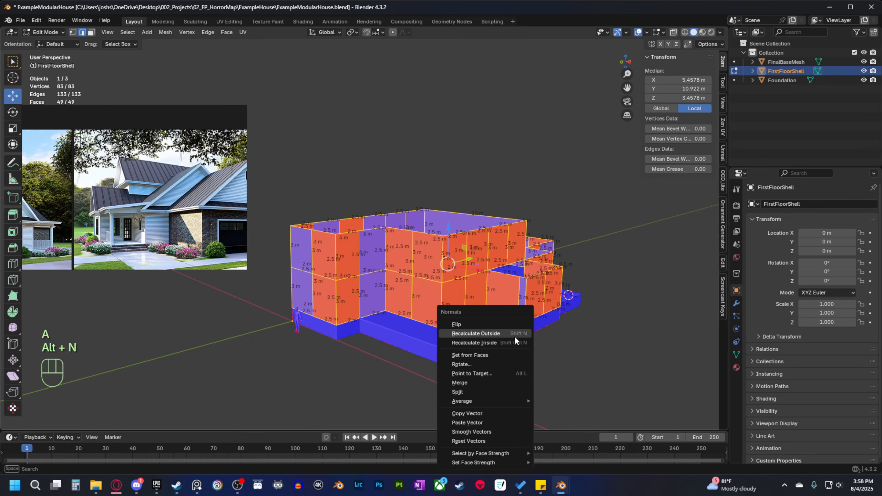
pyautogui.click(474, 335)
pyautogui.press('Tab')
pyautogui.moveTo(505, 342); pyautogui.dragTo(513, 178, button='middle')
pyautogui.press('q')
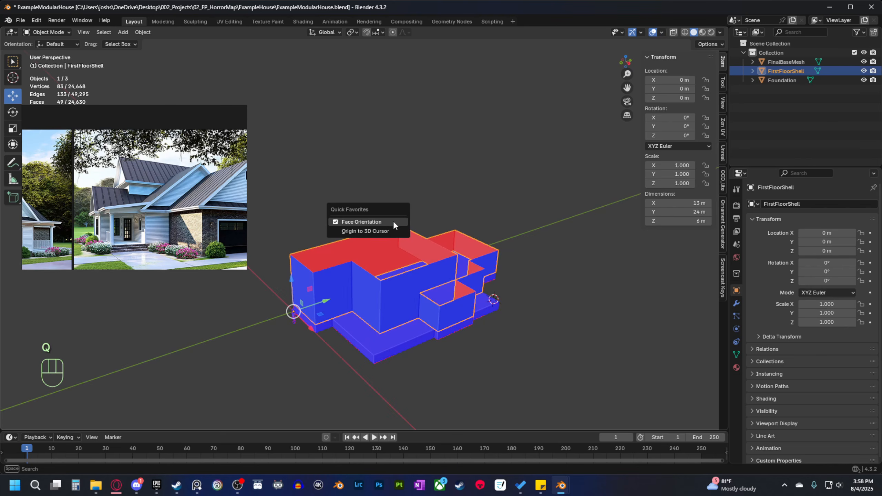
pyautogui.click(393, 220)
# From the front view with X-ray on, select all second-floor wall faces and separate them into their own object.
pyautogui.moveTo(393, 221); pyautogui.dragTo(463, 341, button='middle')
pyautogui.press('`')
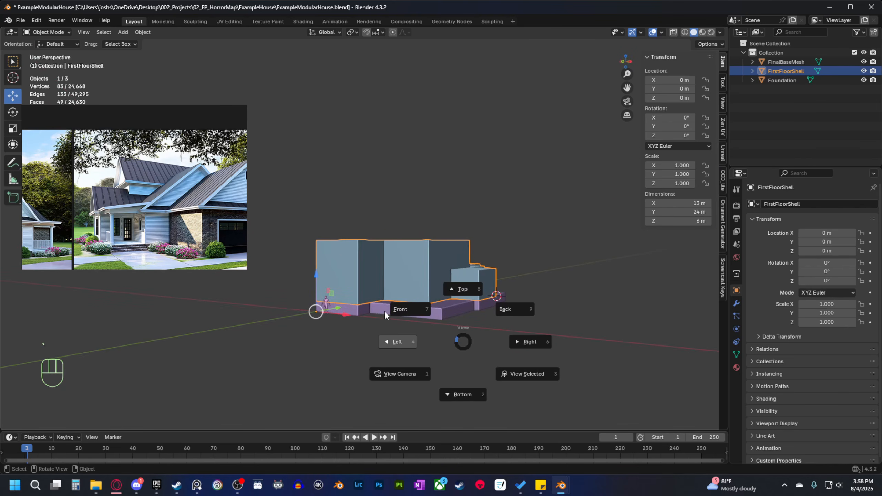
pyautogui.click(449, 325)
pyautogui.press('Tab')
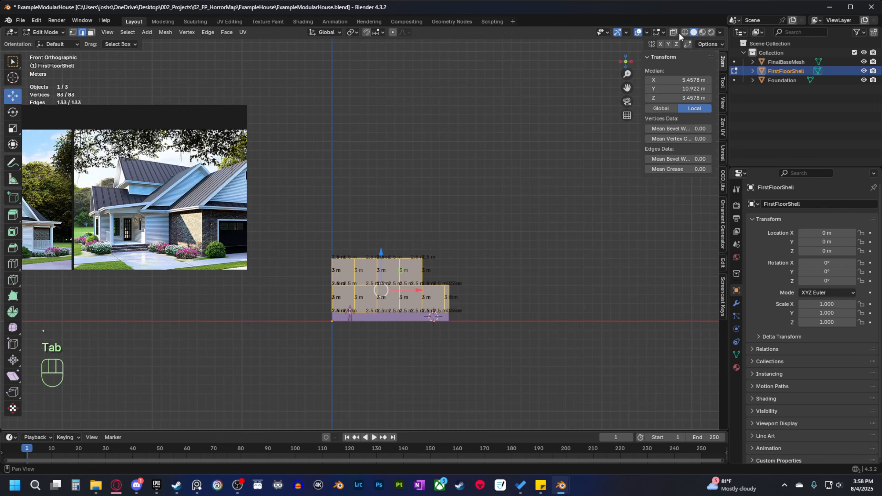
pyautogui.scroll(2, 438, 340)
pyautogui.press('3')
pyautogui.moveTo(477, 250); pyautogui.dragTo(306, 256)
pyautogui.keyDown('shift'); pyautogui.moveTo(305, 256); pyautogui.dragTo(259, 256, button='middle'); pyautogui.keyUp('shift')
pyautogui.keyDown('shift'); pyautogui.moveTo(468, 289); pyautogui.dragTo(436, 297, button='middle'); pyautogui.keyUp('shift')
pyautogui.press('p')
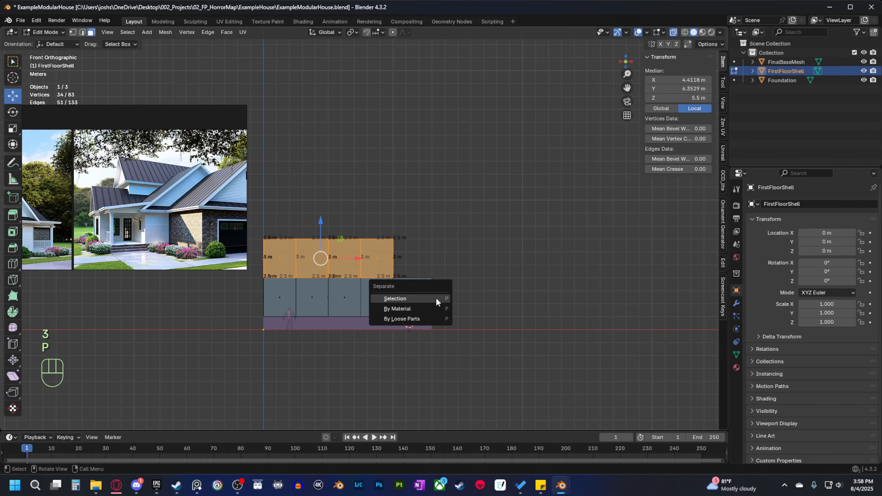
pyautogui.click(436, 298)
pyautogui.press('Tab')
# Rename the separated upper wall object as SecondFloorShell.
pyautogui.click(353, 256)
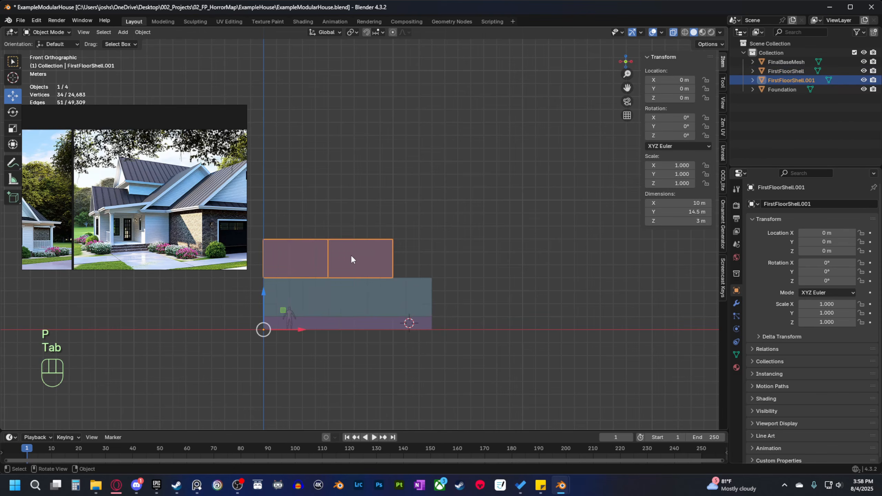
pyautogui.doubleClick(781, 84)
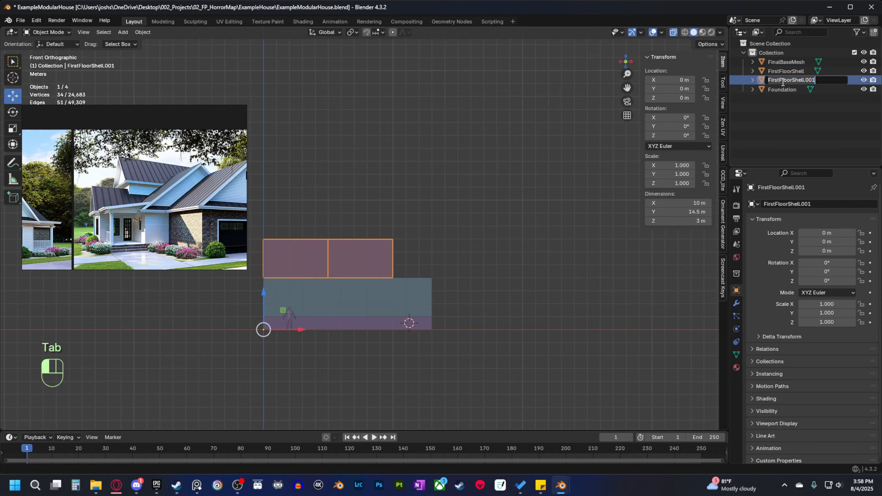
pyautogui.write('SecondFloorShell')
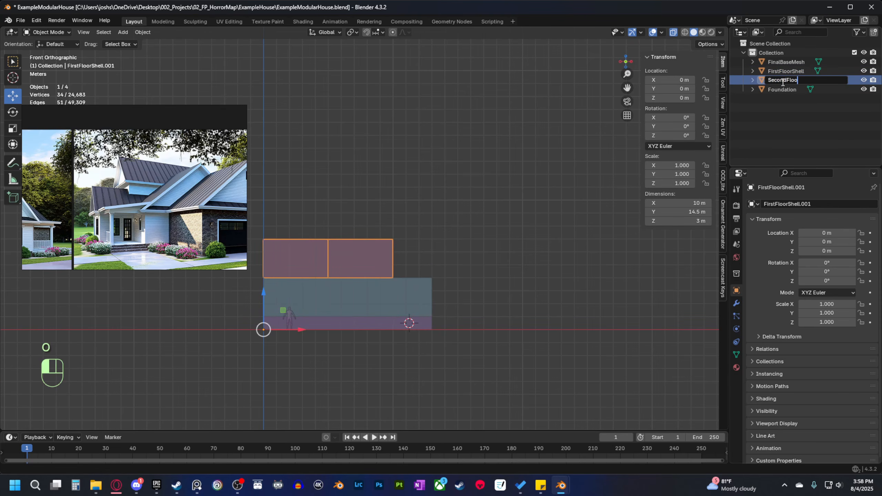
pyautogui.press('Return')
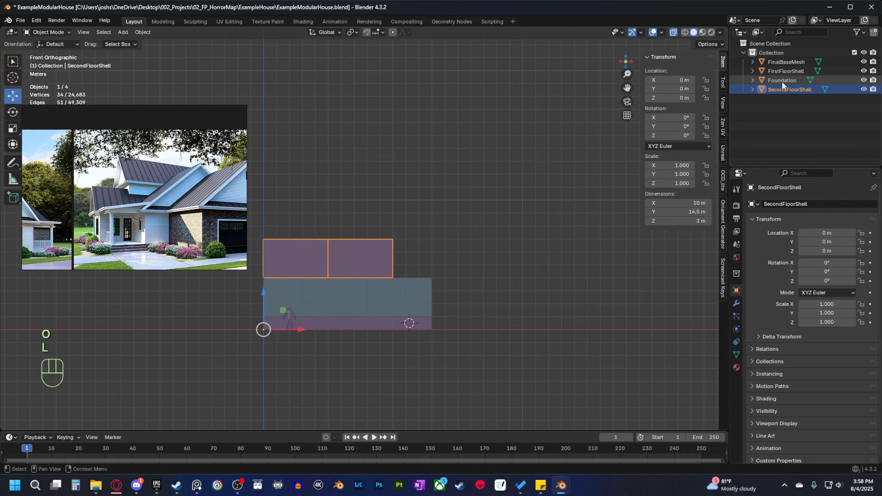
# Turn off X-ray display and deselect the second-floor shell.
pyautogui.moveTo(551, 304); pyautogui.dragTo(495, 332, button='middle')
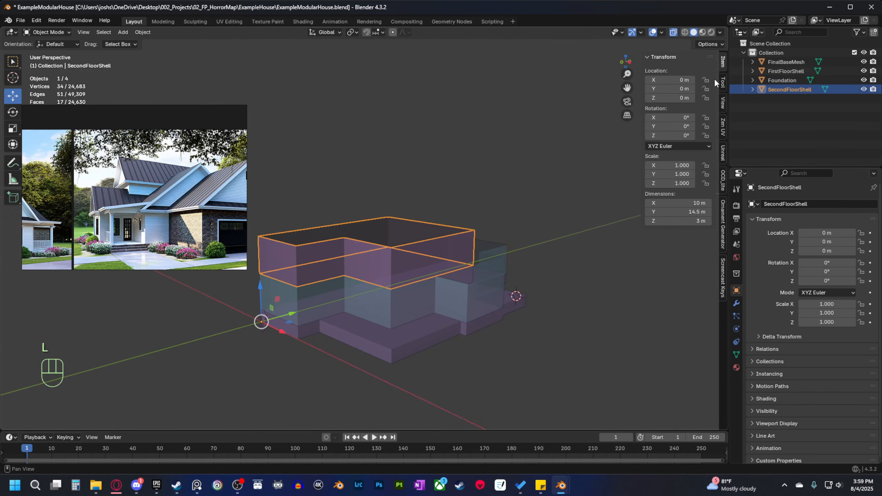
pyautogui.click(672, 34)
pyautogui.click(550, 340)
# Compare the separated floor shells with the exterior photos, examining the gable roof above the two-story front.
pyautogui.moveTo(549, 341)
pyautogui.mouseDown(button='middle')
pyautogui.moveTo(515, 355)
pyautogui.moveTo(442, 353)
pyautogui.moveTo(487, 336)
pyautogui.moveTo(441, 349)
pyautogui.moveTo(493, 357)
pyautogui.moveTo(399, 354)
pyautogui.moveTo(440, 349)
pyautogui.moveTo(404, 342)
pyautogui.moveTo(438, 336)
pyautogui.moveTo(370, 303)
pyautogui.moveTo(442, 247)
pyautogui.moveTo(450, 284)
pyautogui.moveTo(439, 282)
pyautogui.moveTo(446, 280)
pyautogui.mouseUp(button='middle')
pyautogui.keyDown('shift'); pyautogui.moveTo(446, 279); pyautogui.dragTo(318, 298, button='middle'); pyautogui.keyUp('shift')
pyautogui.scroll(-1, 334, 300)
pyautogui.scroll(2, 335, 301)
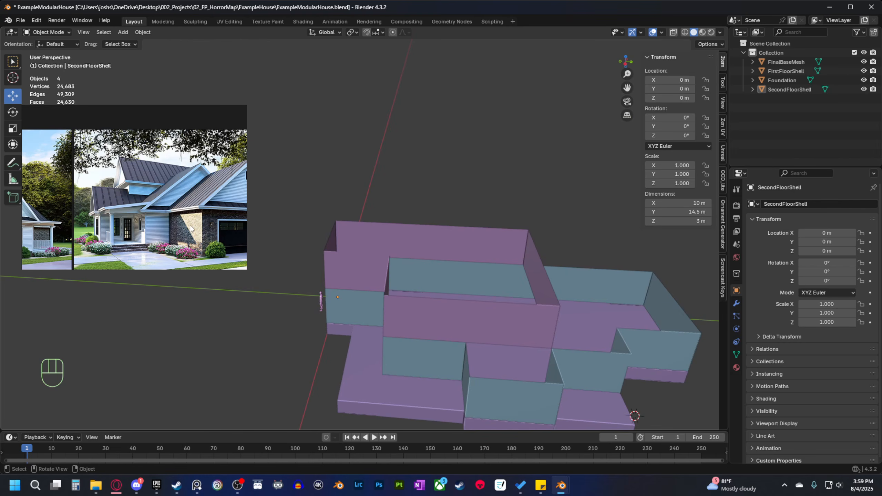
pyautogui.scroll(-2, 191, 227)
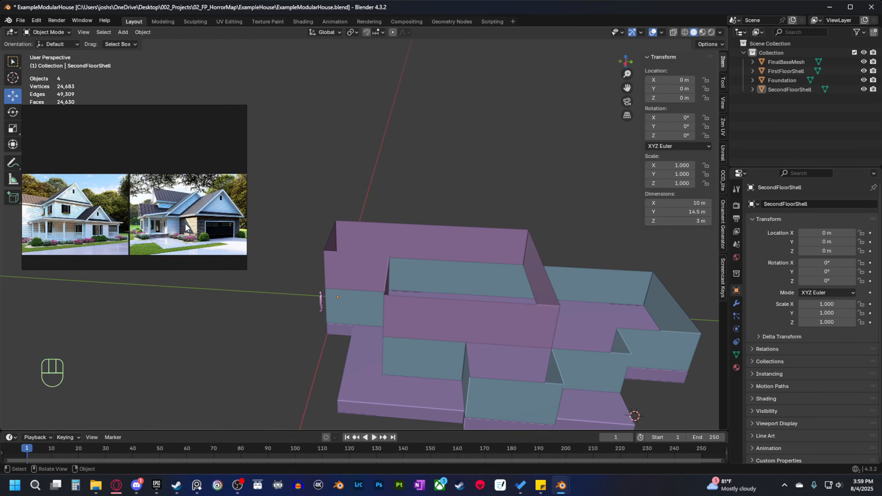
pyautogui.click(86, 233)
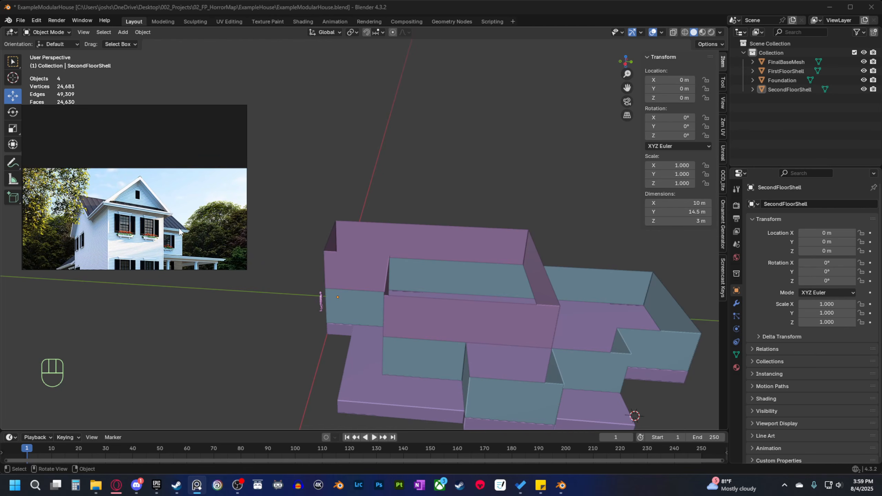
# In SecondFloorShell, select the four top edges of the front wall and the four matching top edges of the opposite long wall.
pyautogui.moveTo(89, 228); pyautogui.dragTo(430, 333, button='middle')
pyautogui.scroll(2, 381, 288)
pyautogui.click(429, 337)
pyautogui.press('Tab')
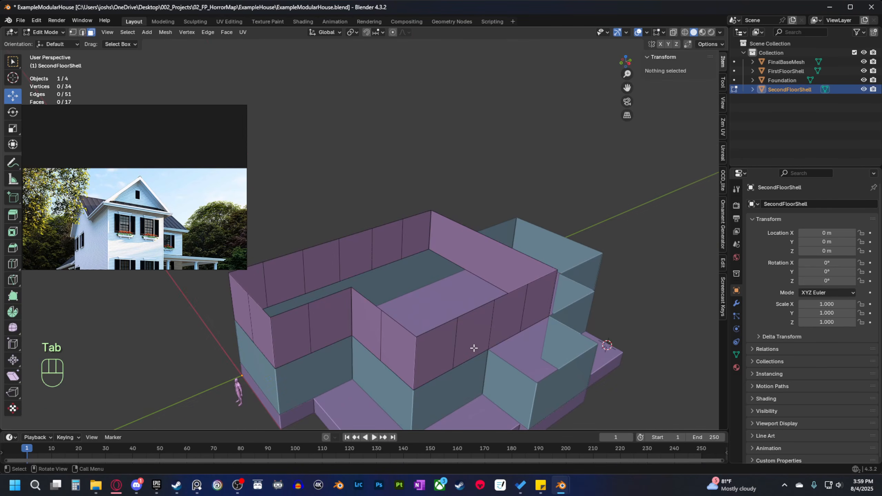
pyautogui.press('2')
pyautogui.click(437, 326)
pyautogui.moveTo(512, 310); pyautogui.dragTo(570, 328, button='middle')
pyautogui.keyDown('ctrl'); pyautogui.click(561, 322); pyautogui.keyUp('ctrl')
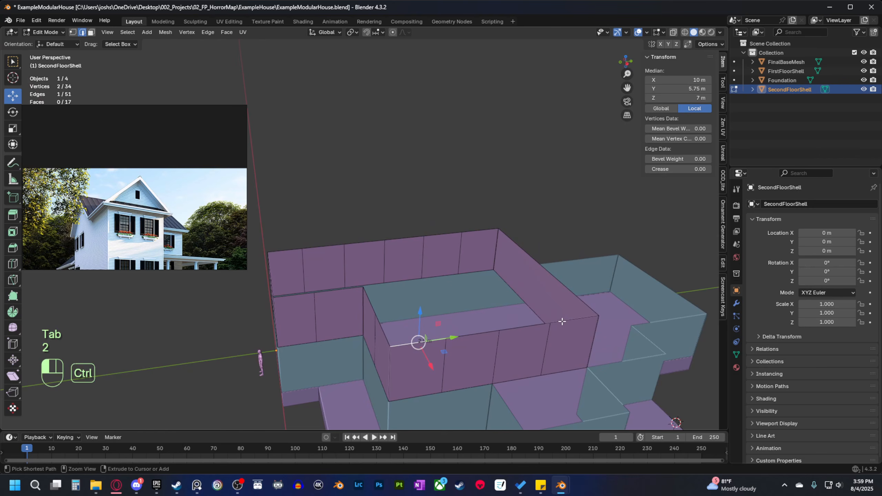
pyautogui.keyDown('shift'); pyautogui.click(372, 246); pyautogui.keyUp('shift')
pyautogui.keyDown('ctrl'); pyautogui.click(450, 245); pyautogui.keyUp('ctrl')
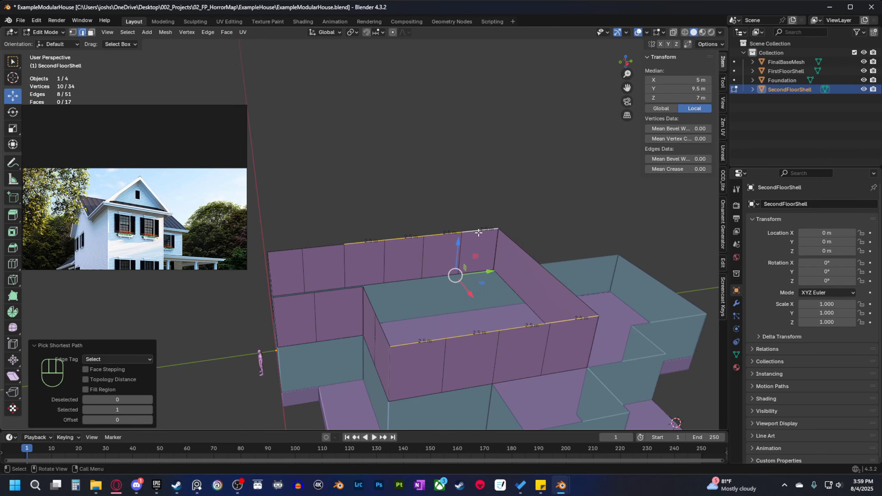
# Duplicate the eight selected top edges in place, separate them into their own object and select that object.
pyautogui.moveTo(450, 244); pyautogui.dragTo(469, 281, button='middle')
pyautogui.hotkey('shift', 'd')
pyautogui.rightClick(472, 304)
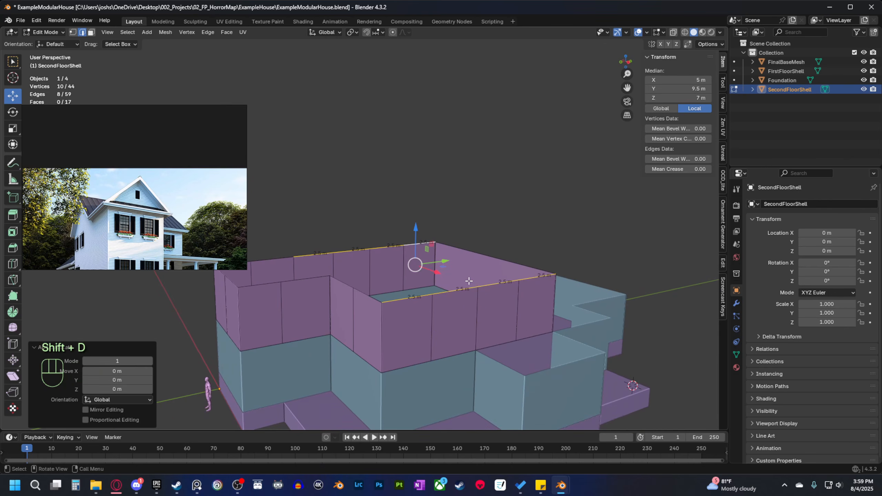
pyautogui.press('p')
pyautogui.click(468, 280)
pyautogui.press('Tab')
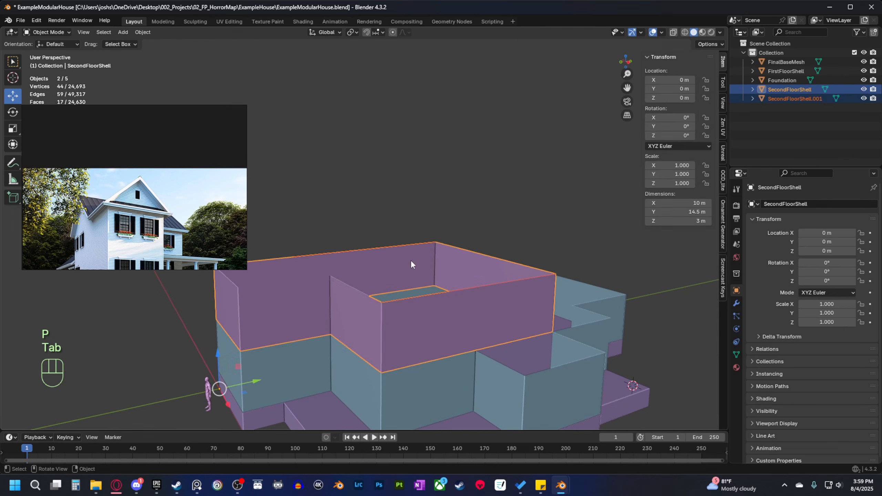
pyautogui.click(382, 246)
# In the separated edge object, fill a face across the house between the second pair of opposite 2.5 m edges.
pyautogui.keyDown('shift'); pyautogui.moveTo(430, 292); pyautogui.dragTo(426, 263, button='middle'); pyautogui.keyUp('shift')
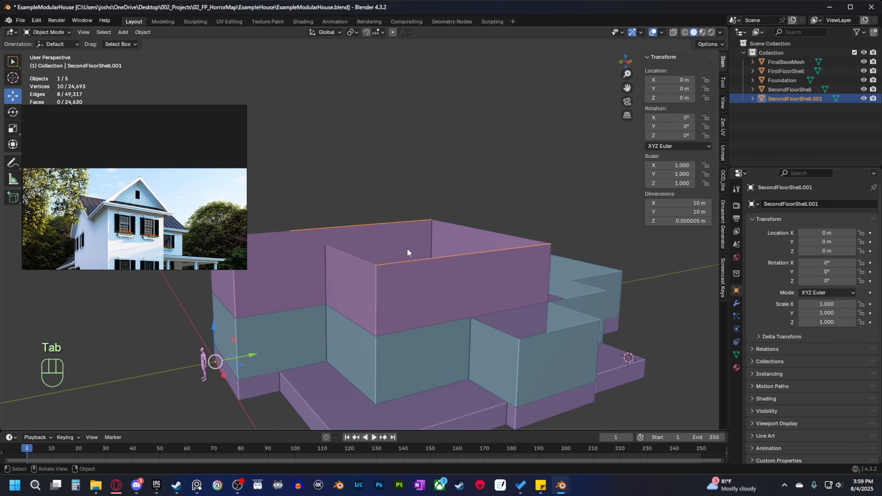
pyautogui.keyDown('shift'); pyautogui.moveTo(371, 231); pyautogui.dragTo(404, 233, button='middle'); pyautogui.keyUp('shift')
pyautogui.scroll(1, 418, 247)
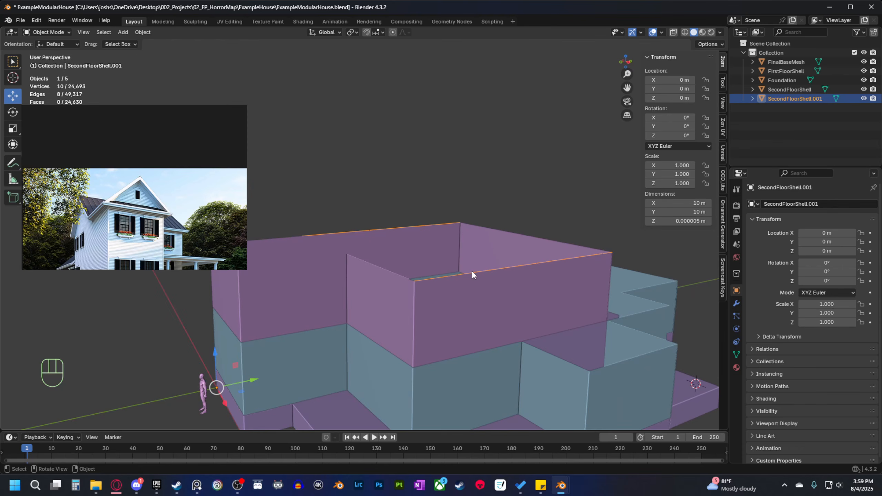
pyautogui.moveTo(471, 270); pyautogui.dragTo(424, 307, button='middle')
pyautogui.press('Tab')
pyautogui.press('a')
pyautogui.press('2')
pyautogui.click(420, 283)
pyautogui.keyDown('shift'); pyautogui.click(399, 173); pyautogui.keyUp('shift')
pyautogui.press('f')
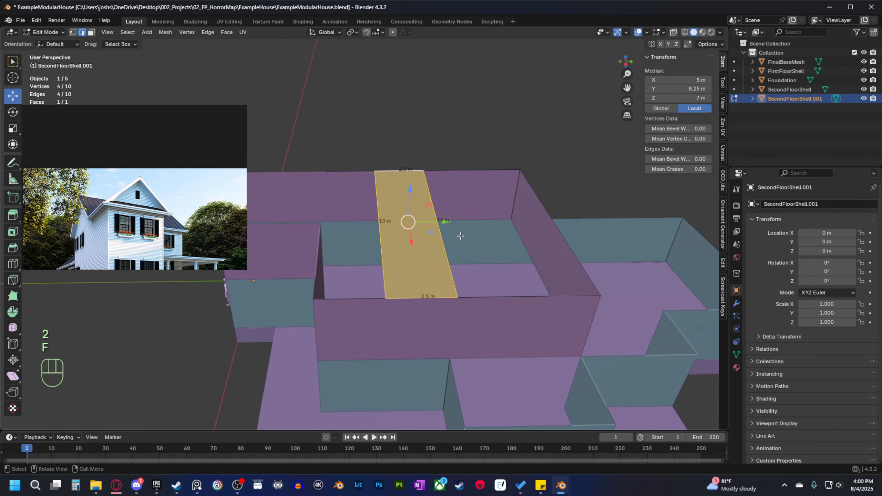
# Fill faces across the house between the three remaining pairs of opposite top edges, completing the flat cover over the main block.
pyautogui.moveTo(460, 236); pyautogui.dragTo(470, 276, button='middle')
pyautogui.click(480, 295)
pyautogui.keyDown('shift'); pyautogui.click(457, 183); pyautogui.keyUp('shift')
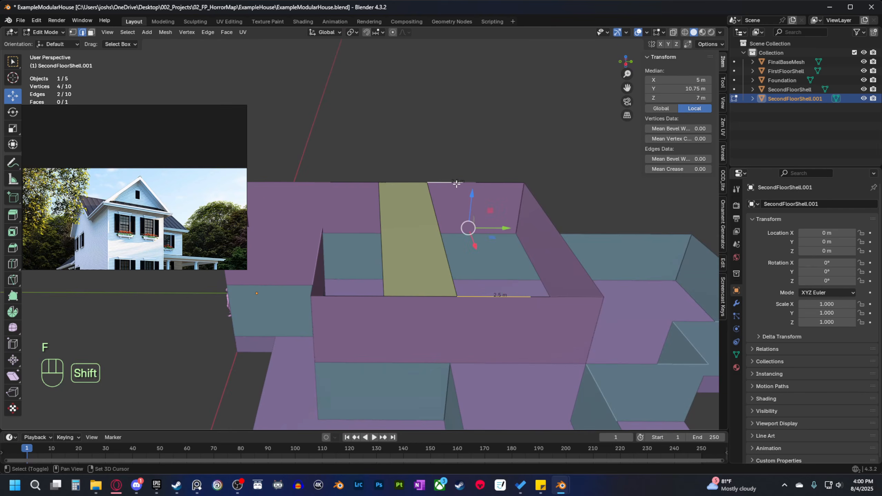
pyautogui.press('f')
pyautogui.moveTo(457, 183); pyautogui.dragTo(514, 298, button='middle')
pyautogui.click(504, 283)
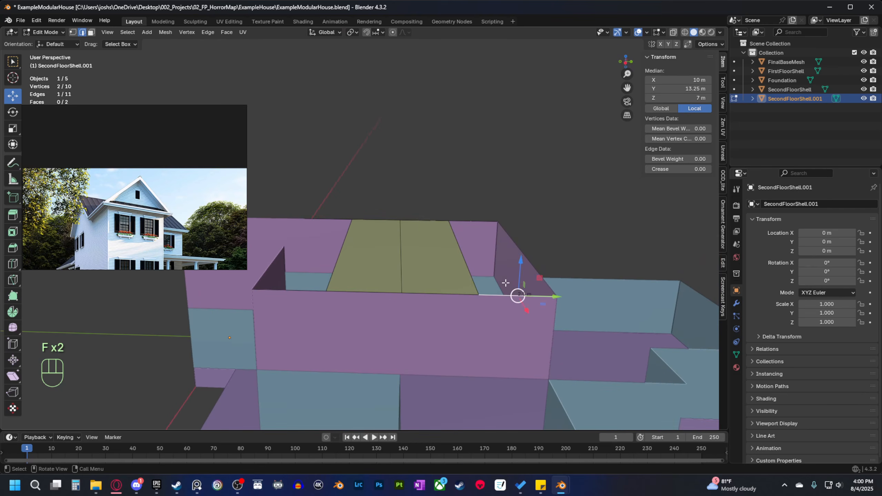
pyautogui.keyDown('shift'); pyautogui.click(473, 221); pyautogui.keyUp('shift')
pyautogui.press('f')
pyautogui.click(299, 293)
pyautogui.keyDown('shift'); pyautogui.click(330, 218); pyautogui.keyUp('shift')
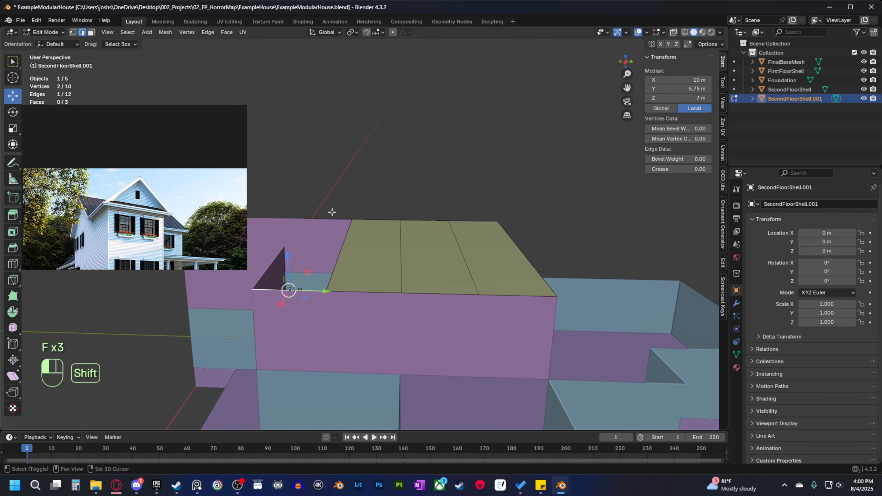
pyautogui.press('f')
# Dissolve the two outer cross edges of the flat cover, keeping only the centre edge.
pyautogui.press('2')
pyautogui.click(341, 254)
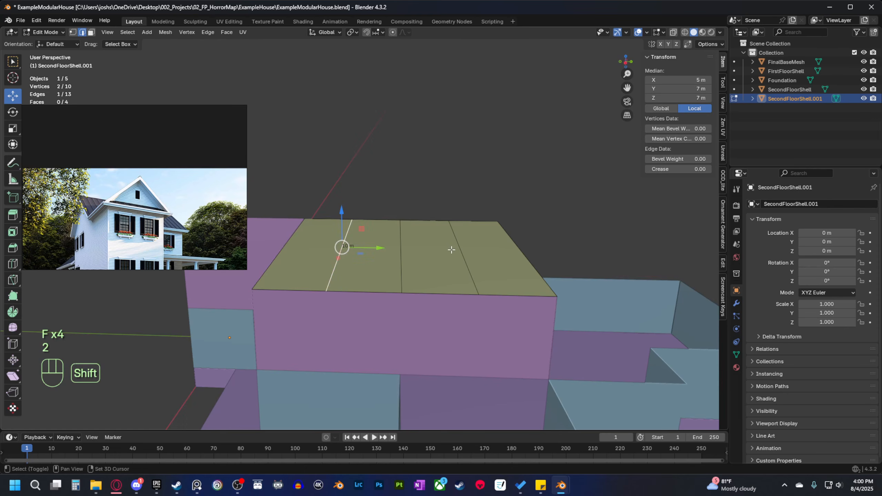
pyautogui.keyDown('shift'); pyautogui.click(459, 249); pyautogui.keyUp('shift')
pyautogui.press('x')
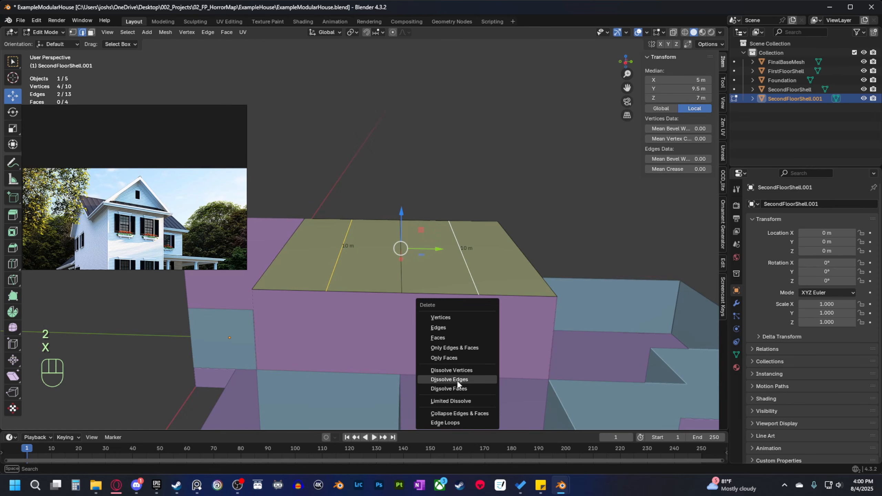
pyautogui.click(457, 380)
# Raise the centre edge between the two roof faces 4 m along Z to form the main gable ridge.
pyautogui.scroll(-1, 393, 261)
pyautogui.click(392, 261)
pyautogui.moveTo(393, 262); pyautogui.dragTo(418, 307, button='middle')
pyautogui.press('3')
pyautogui.click(417, 273)
pyautogui.keyDown('shift'); pyautogui.click(467, 270); pyautogui.keyUp('shift')
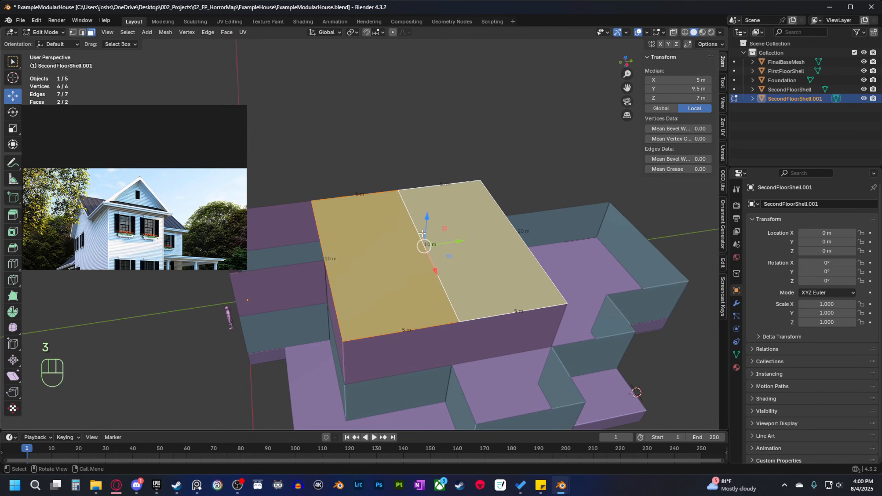
pyautogui.press('2')
pyautogui.click(422, 233)
pyautogui.moveTo(422, 233); pyautogui.dragTo(464, 314, button='middle')
pyautogui.keyDown('ctrl'); pyautogui.moveTo(412, 223); pyautogui.dragTo(414, 139); pyautogui.keyUp('ctrl')
pyautogui.scroll(-1, 484, 303)
pyautogui.moveTo(484, 303)
pyautogui.mouseDown(button='middle')
pyautogui.moveTo(435, 293)
pyautogui.moveTo(482, 291)
pyautogui.mouseUp(button='middle')
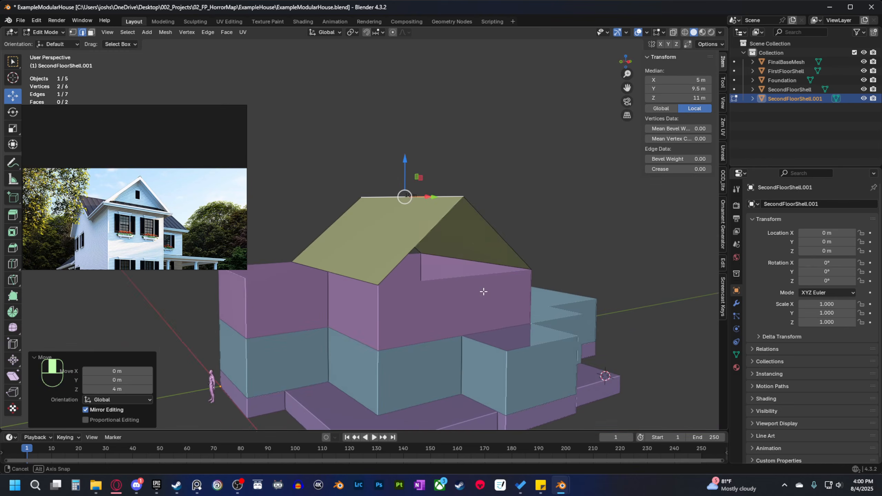
# Compare the main gable roof with the exterior photos, examining how the front wing's roof meets it.
pyautogui.keyDown('shift'); pyautogui.moveTo(428, 299); pyautogui.dragTo(490, 295, button='middle'); pyautogui.keyUp('shift')
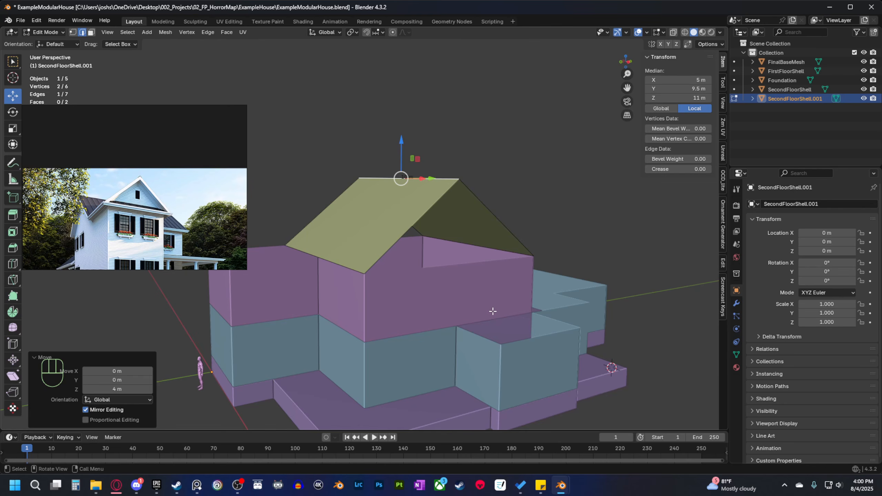
pyautogui.moveTo(493, 311); pyautogui.dragTo(494, 242, button='middle')
pyautogui.click(526, 205)
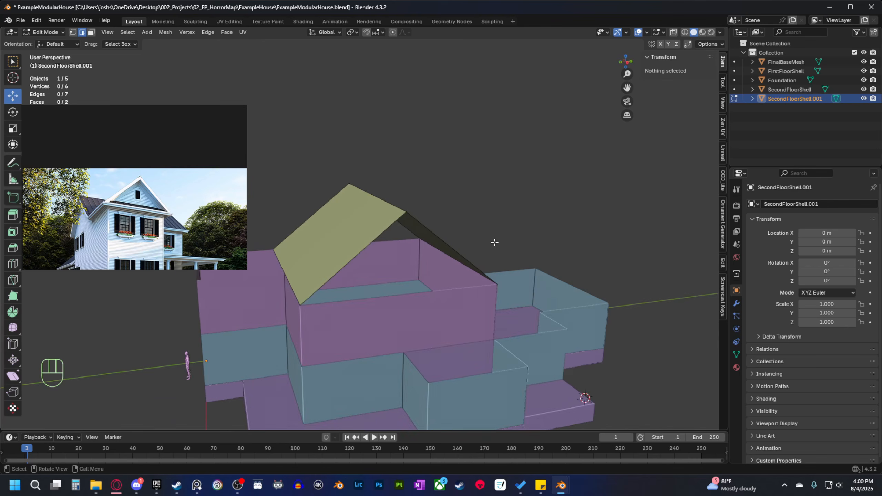
pyautogui.moveTo(345, 264); pyautogui.dragTo(476, 283, button='middle')
pyautogui.keyDown('shift'); pyautogui.moveTo(468, 321); pyautogui.dragTo(424, 280, button='middle'); pyautogui.keyUp('shift')
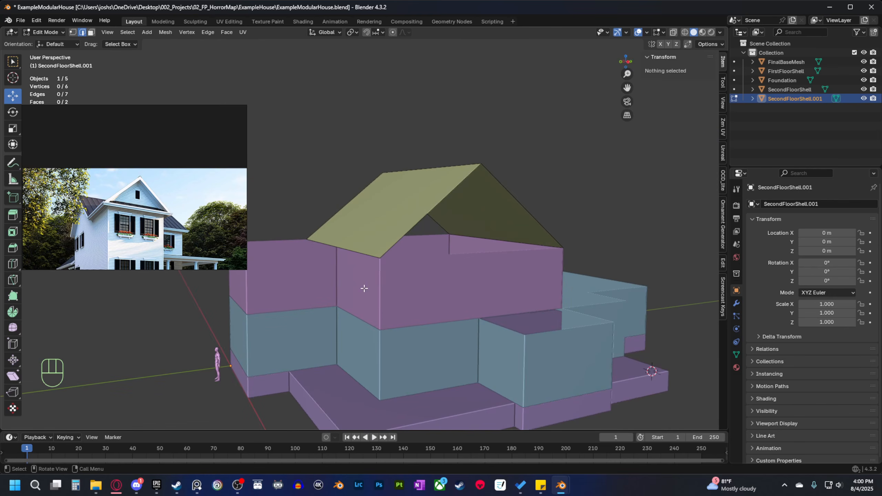
pyautogui.keyDown('shift'); pyautogui.moveTo(363, 289); pyautogui.dragTo(418, 288, button='middle'); pyautogui.keyUp('shift')
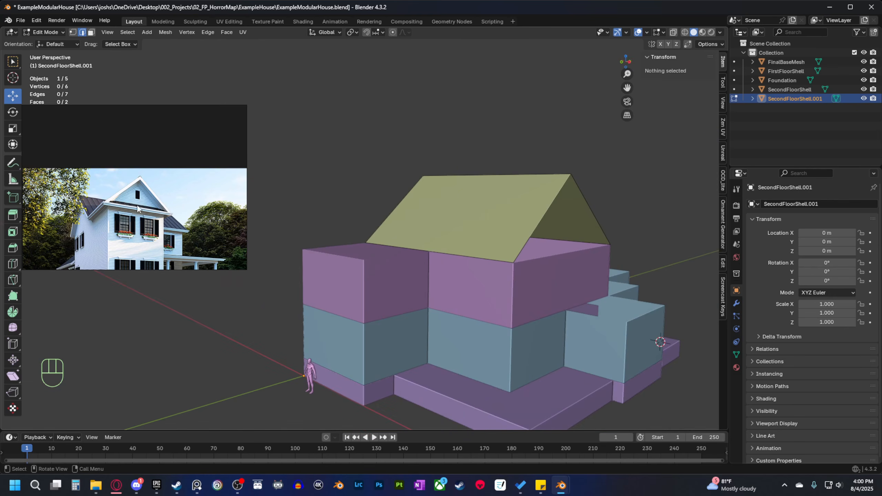
pyautogui.scroll(-3, 189, 237)
pyautogui.moveTo(189, 238); pyautogui.dragTo(91, 212, button='middle')
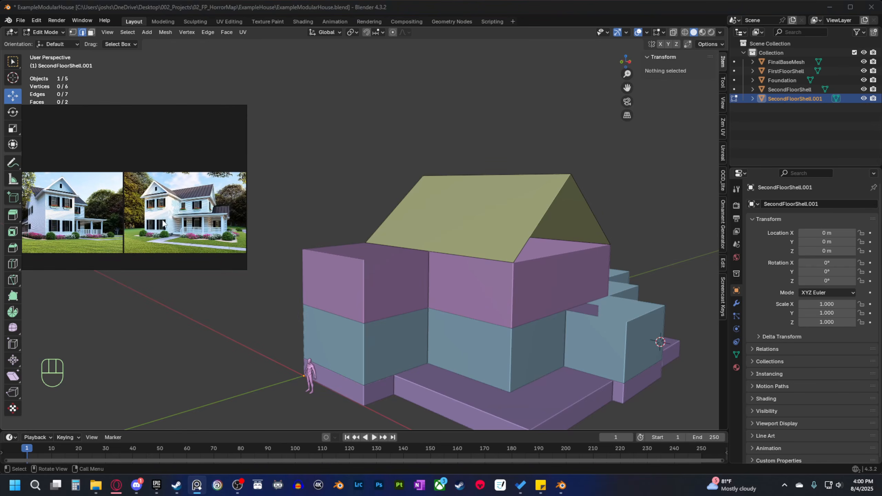
pyautogui.moveTo(222, 231); pyautogui.dragTo(124, 232, button='middle')
pyautogui.scroll(2, 120, 211)
pyautogui.moveTo(383, 294); pyautogui.dragTo(423, 280, button='middle')
# In SecondFloorShell, select the two top edges on each of the front wing's opposite side walls.
pyautogui.press('Tab')
pyautogui.click(408, 296)
pyautogui.scroll(3, 408, 295)
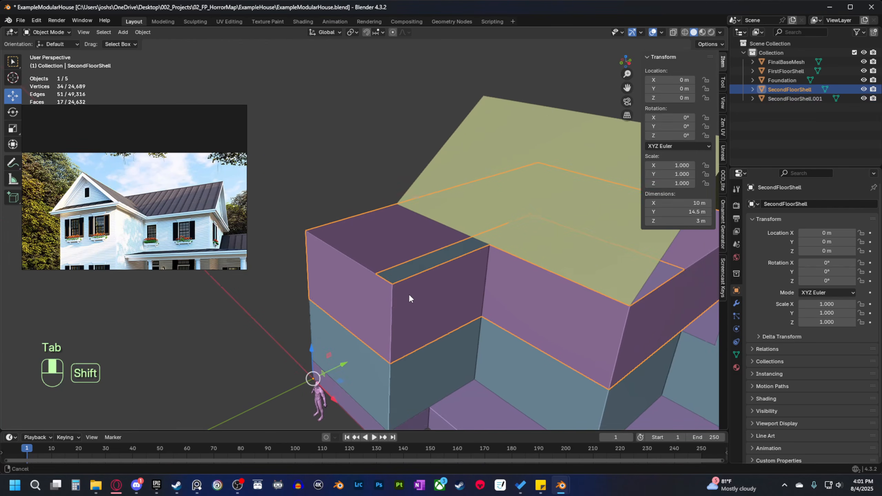
pyautogui.press('Tab')
pyautogui.press('2')
pyautogui.keyDown('shift'); pyautogui.click(408, 277); pyautogui.keyUp('shift')
pyautogui.keyDown('shift'); pyautogui.click(408, 277); pyautogui.keyUp('shift')
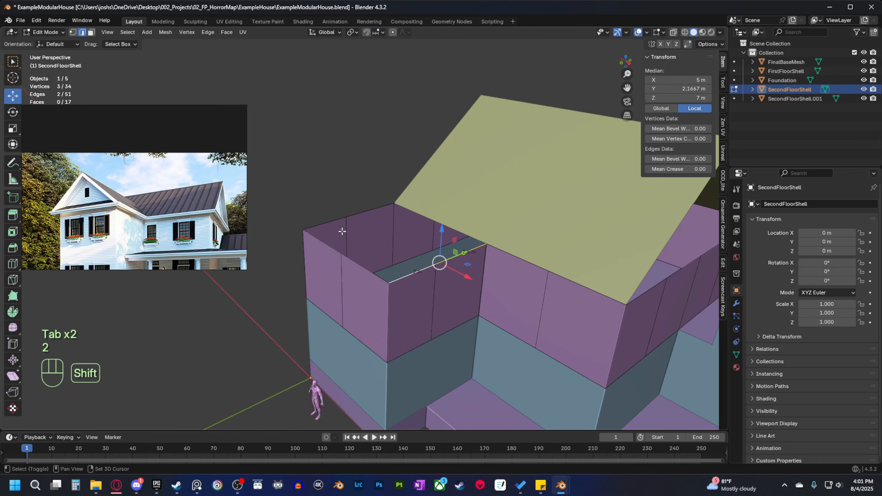
pyautogui.keyDown('shift'); pyautogui.click(367, 215); pyautogui.keyUp('shift')
pyautogui.keyDown('shift'); pyautogui.click(335, 225); pyautogui.keyUp('shift')
pyautogui.keyDown('shift'); pyautogui.moveTo(406, 270); pyautogui.dragTo(400, 295, button='middle'); pyautogui.keyUp('shift')
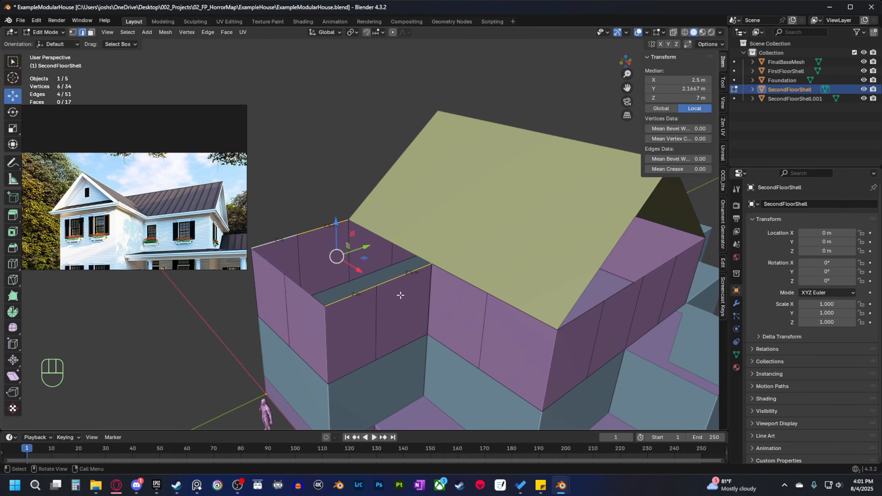
# Duplicate the four selected wing edges in place, separate them into their own object and select that object.
pyautogui.hotkey('shift', 'd')
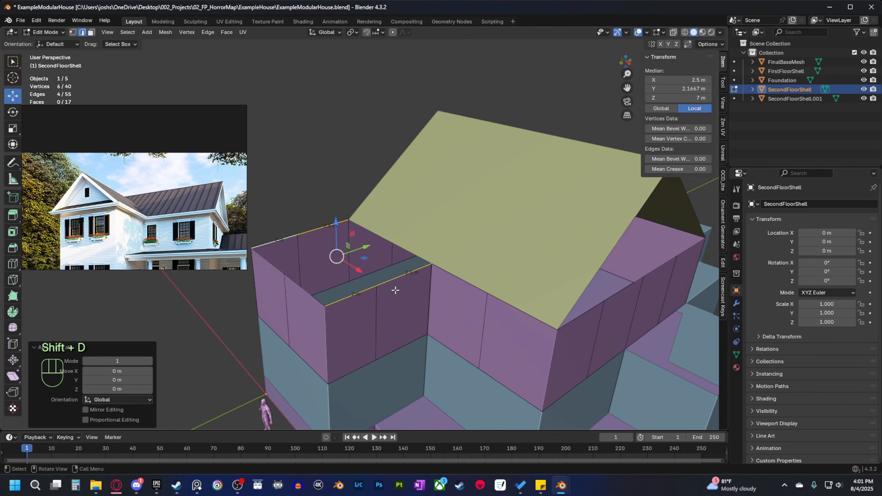
pyautogui.press('p')
pyautogui.click(395, 289)
pyautogui.press('Tab')
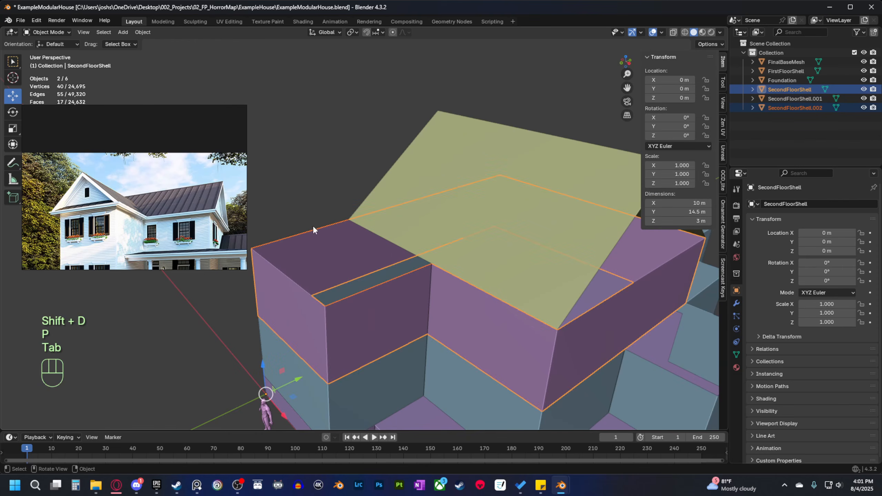
pyautogui.click(316, 229)
pyautogui.keyDown('shift'); pyautogui.moveTo(332, 289); pyautogui.dragTo(390, 250, button='middle'); pyautogui.keyUp('shift')
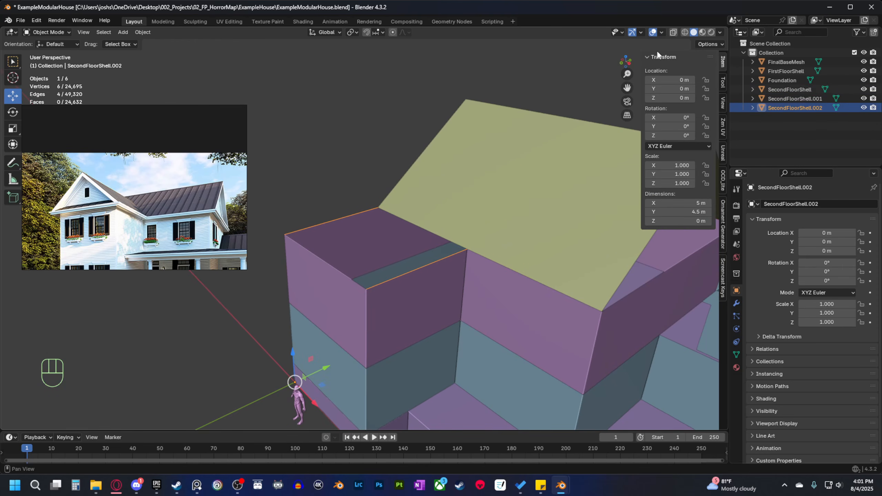
# Fill a single face between the separated edges to cover the front wing.
pyautogui.click(672, 32)
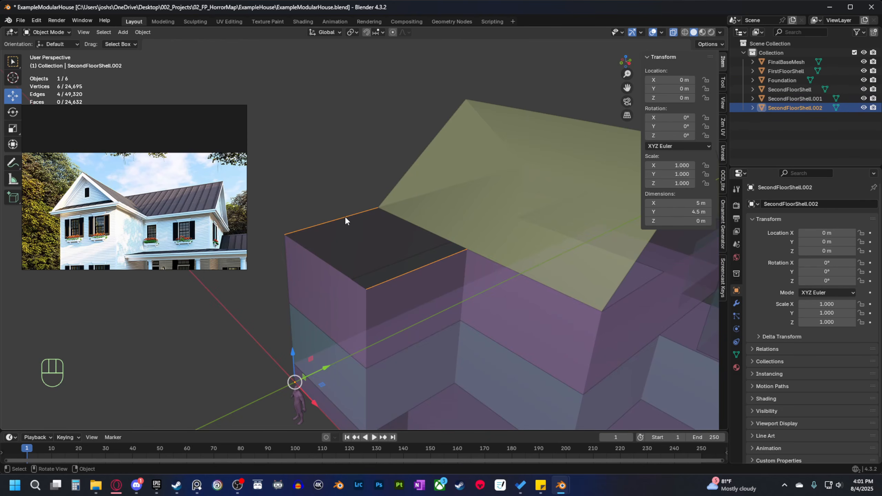
pyautogui.click(672, 33)
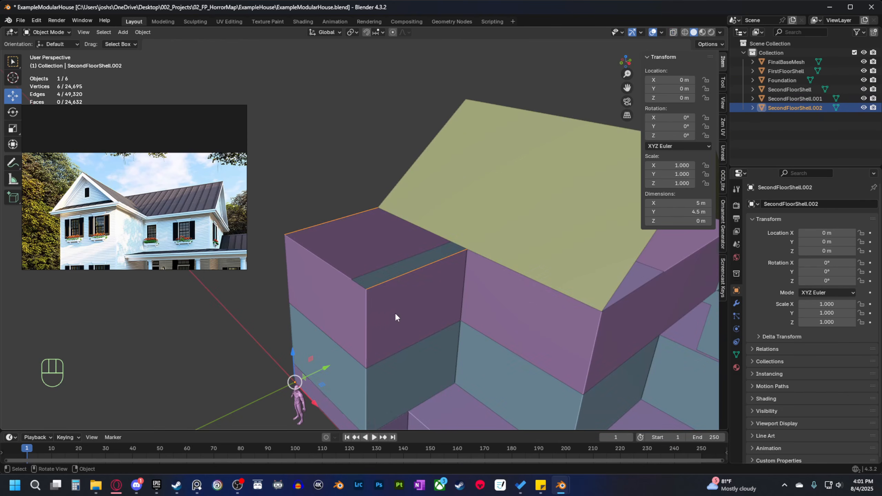
pyautogui.press('Tab')
pyautogui.press('a')
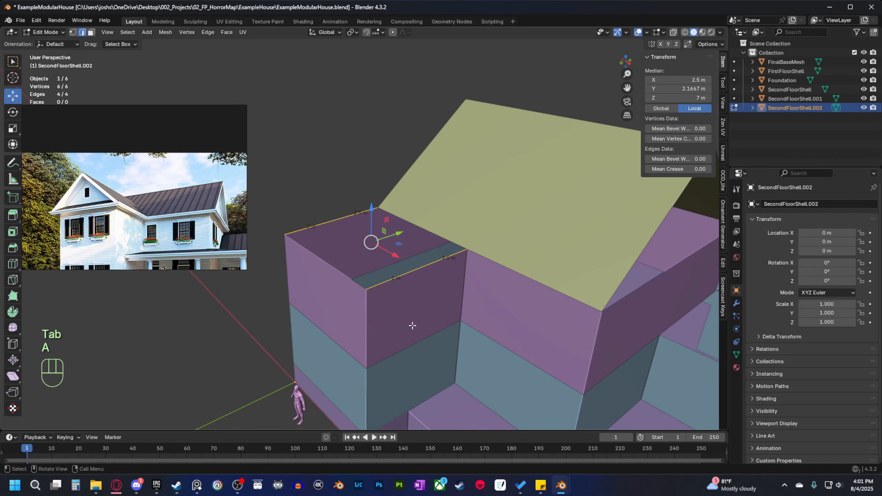
pyautogui.press('f')
# Dissolve the two extra mid-edge vertices on the side edges of the wing's roof face.
pyautogui.keyDown('shift'); pyautogui.scroll(-2, 421, 325); pyautogui.keyUp('shift')
pyautogui.scroll(3, 397, 316)
pyautogui.press('1')
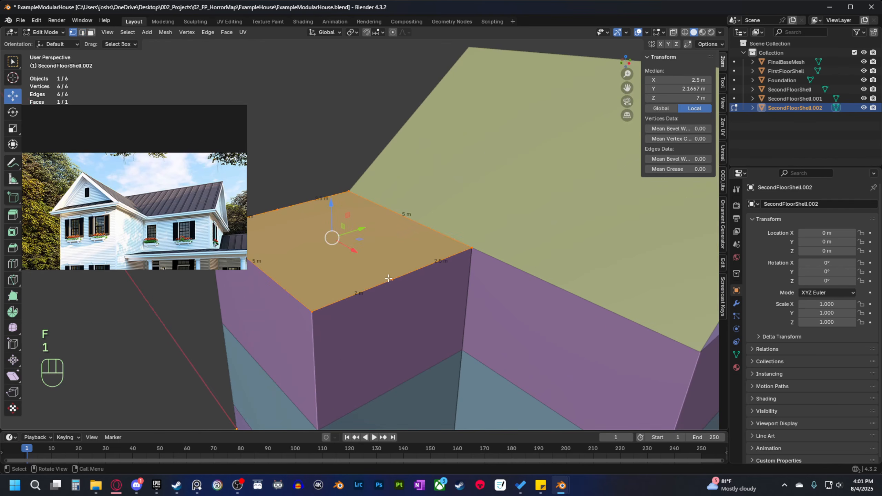
pyautogui.click(392, 280)
pyautogui.keyDown('shift'); pyautogui.click(277, 210); pyautogui.keyUp('shift')
pyautogui.press('x')
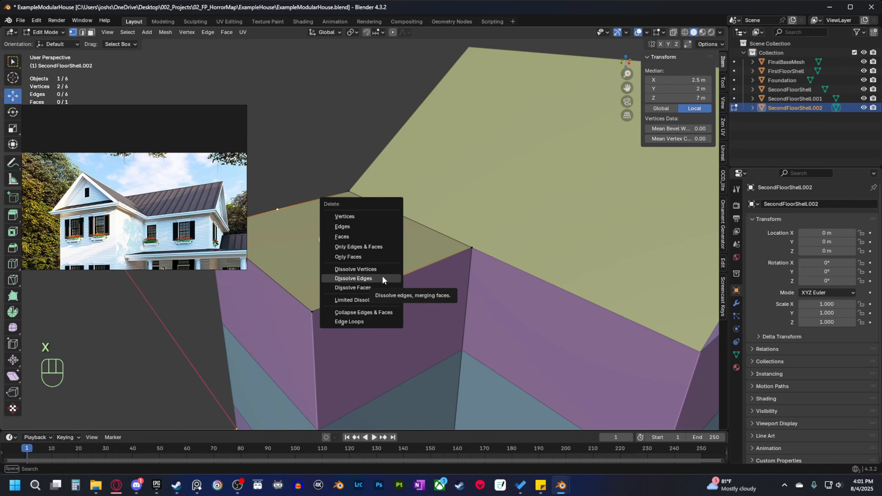
pyautogui.click(381, 276)
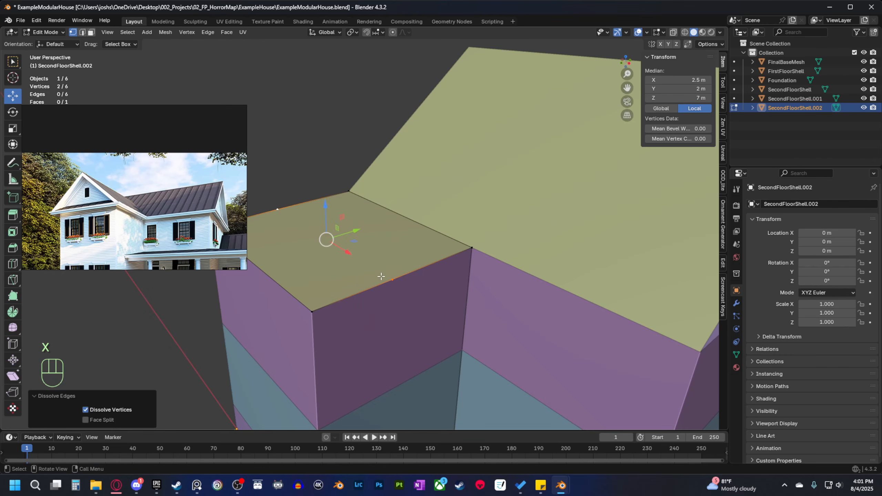
pyautogui.press('x')
pyautogui.click(376, 268)
pyautogui.moveTo(375, 266); pyautogui.dragTo(344, 258, button='middle')
# Add one centred loop cut along the wing's roof face, running toward the main roof.
pyautogui.hotkey('ctrl', 'r')
pyautogui.click(356, 296)
pyautogui.rightClick(356, 295)
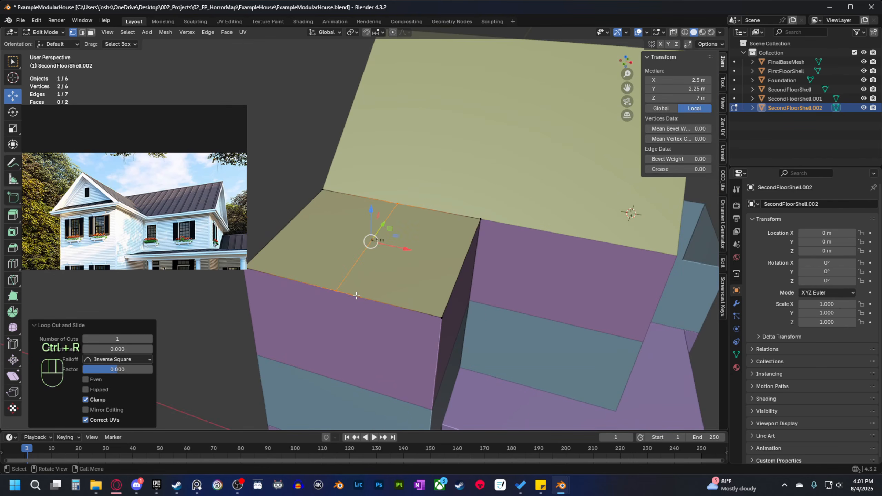
pyautogui.scroll(-3, 394, 305)
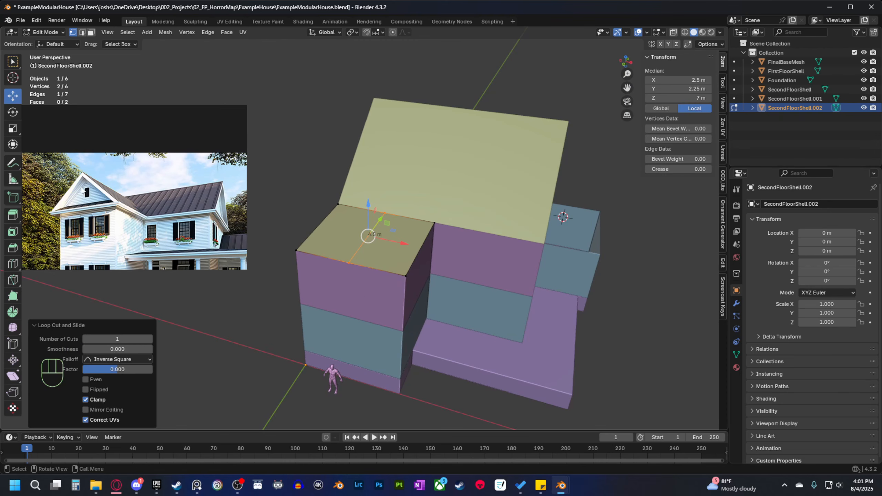
# Raise the wing roof's centre edge to a height of 9.5 m to form its gable ridge.
pyautogui.moveTo(351, 284); pyautogui.dragTo(391, 291, button='middle')
pyautogui.keyDown('ctrl'); pyautogui.moveTo(401, 258); pyautogui.dragTo(405, 195); pyautogui.keyUp('ctrl')
pyautogui.moveTo(415, 308)
pyautogui.mouseDown(button='middle')
pyautogui.moveTo(449, 289)
pyautogui.moveTo(416, 294)
pyautogui.mouseUp(button='middle')
pyautogui.moveTo(429, 291); pyautogui.dragTo(403, 288, button='middle')
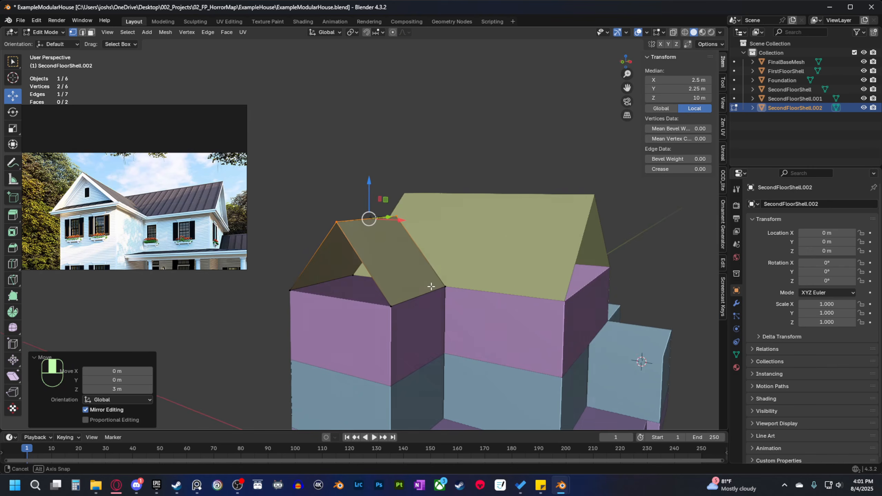
pyautogui.keyDown('ctrl'); pyautogui.moveTo(366, 178); pyautogui.dragTo(374, 211); pyautogui.keyUp('ctrl')
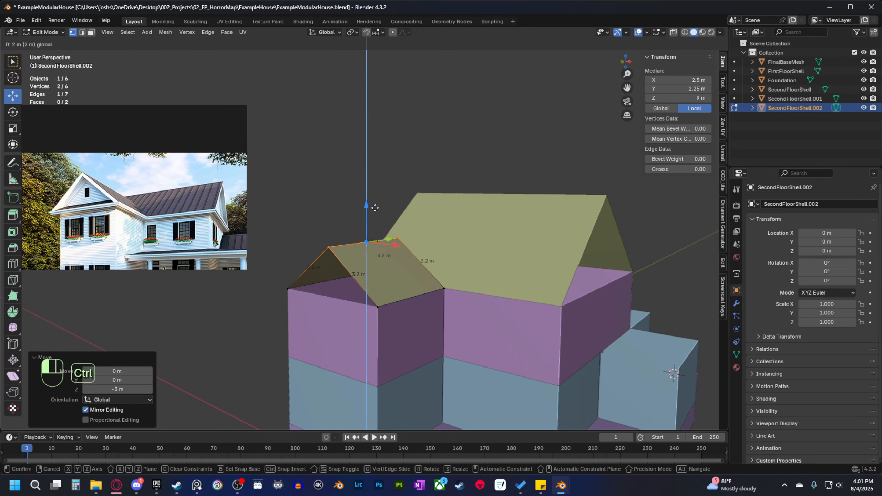
pyautogui.keyDown('ctrl'); pyautogui.moveTo(377, 201); pyautogui.dragTo(409, 189); pyautogui.keyUp('ctrl')
# Examine the wing gable from the front and around its junction with the main roof slope.
pyautogui.press('`')
pyautogui.click(407, 277)
pyautogui.scroll(2, 407, 277)
pyautogui.scroll(-2, 471, 294)
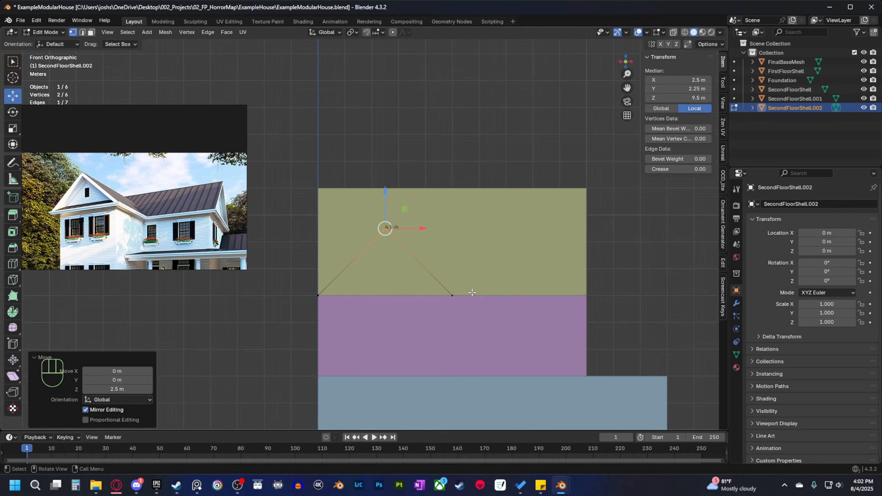
pyautogui.scroll(1, 475, 292)
pyautogui.moveTo(487, 295); pyautogui.dragTo(345, 315, button='middle')
pyautogui.scroll(-1, 434, 292)
pyautogui.moveTo(429, 298); pyautogui.dragTo(412, 317, button='middle')
pyautogui.keyDown('shift'); pyautogui.moveTo(412, 317); pyautogui.dragTo(375, 299, button='middle'); pyautogui.keyUp('shift')
pyautogui.scroll(1, 443, 319)
pyautogui.keyDown('shift'); pyautogui.moveTo(375, 299); pyautogui.dragTo(399, 278, button='middle'); pyautogui.keyUp('shift')
pyautogui.scroll(2, 441, 305)
pyautogui.keyDown('shift'); pyautogui.moveTo(440, 323); pyautogui.dragTo(399, 300, button='middle'); pyautogui.keyUp('shift')
pyautogui.moveTo(399, 299); pyautogui.dragTo(350, 252, button='middle')
# Select the wing roof's two rear slope edges facing the main roof and extrude them in place.
pyautogui.press('2')
pyautogui.click(395, 256)
pyautogui.keyDown('shift'); pyautogui.click(417, 208); pyautogui.keyUp('shift')
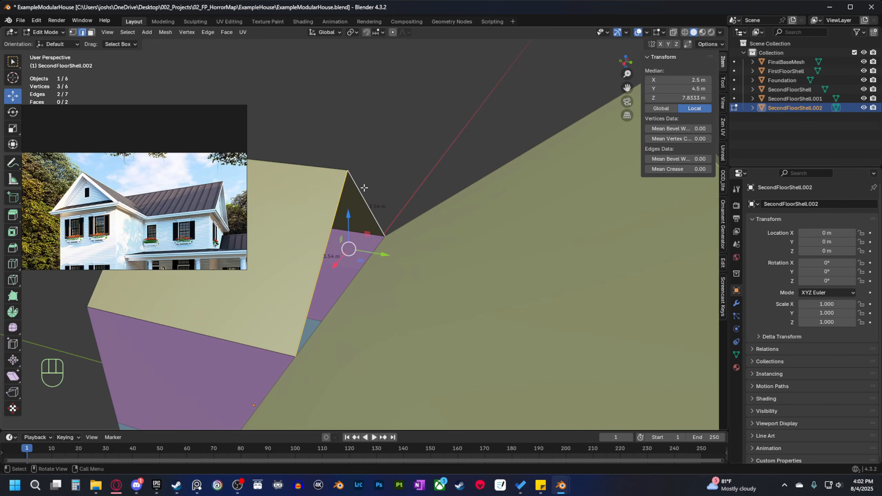
pyautogui.moveTo(364, 188); pyautogui.dragTo(366, 290, button='middle')
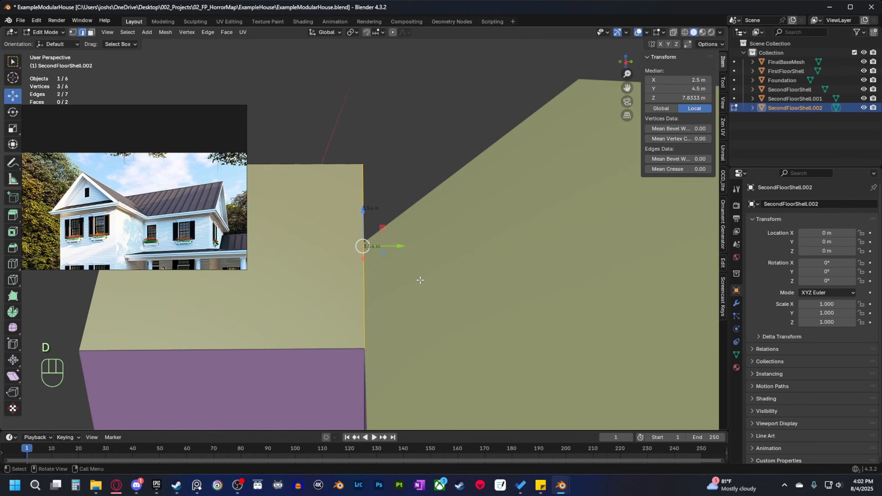
pyautogui.press('e')
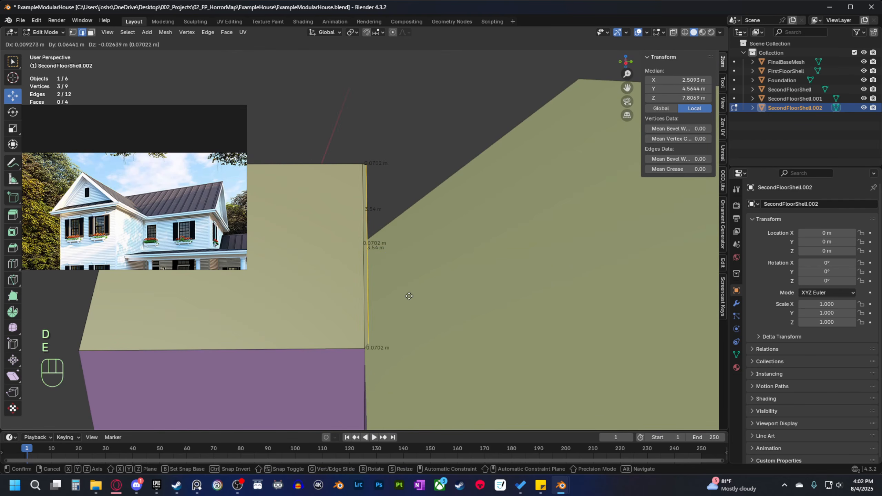
pyautogui.rightClick(430, 293)
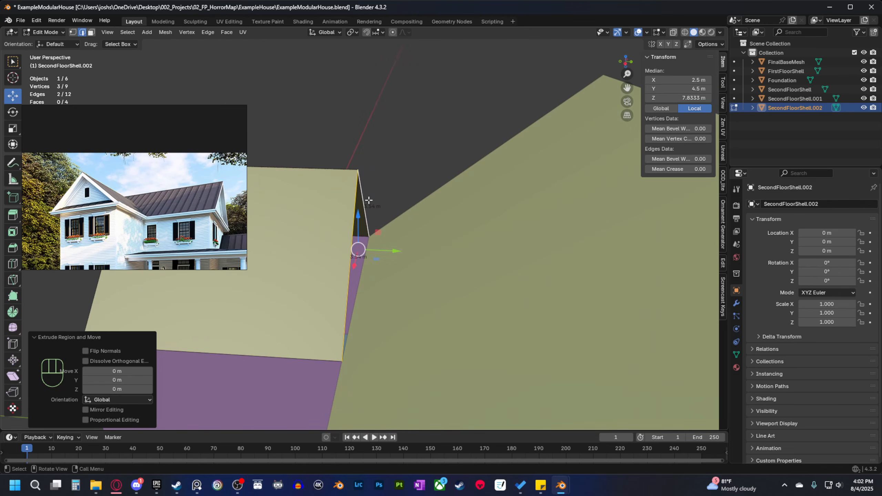
# Move the extruded rear ridge vertex 3.1 m along Y, extending the wing's ridge into the main roof.
pyautogui.press('1')
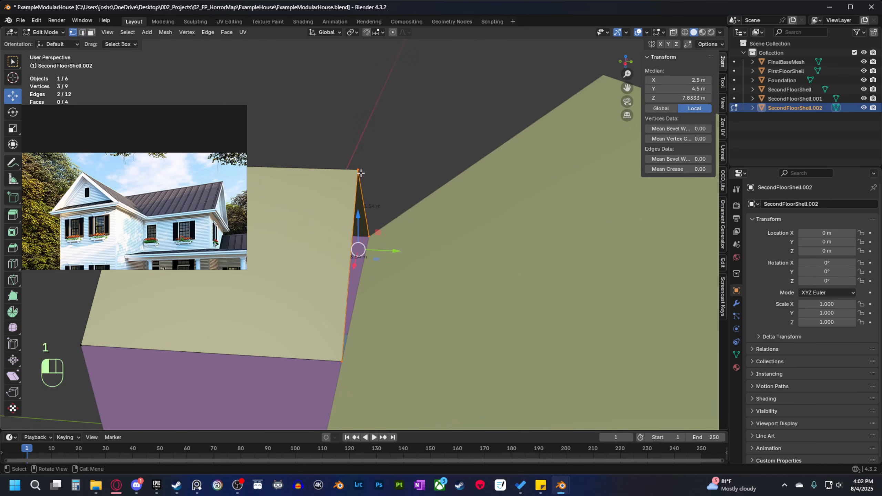
pyautogui.click(358, 170)
pyautogui.moveTo(392, 173); pyautogui.dragTo(115, 277)
pyautogui.keyDown('ctrl'); pyautogui.keyDown('shift'); pyautogui.moveTo(50, 275); pyautogui.dragTo(48, 276); pyautogui.keyUp('shift'); pyautogui.keyUp('ctrl')
pyautogui.moveTo(388, 284); pyautogui.dragTo(456, 257, button='middle')
# Nudge the wing roof's rear ridge vertex further along Y into the main roof slope, making the wing roof 7.66 m long.
pyautogui.press('`')
pyautogui.click(398, 217)
pyautogui.press('`')
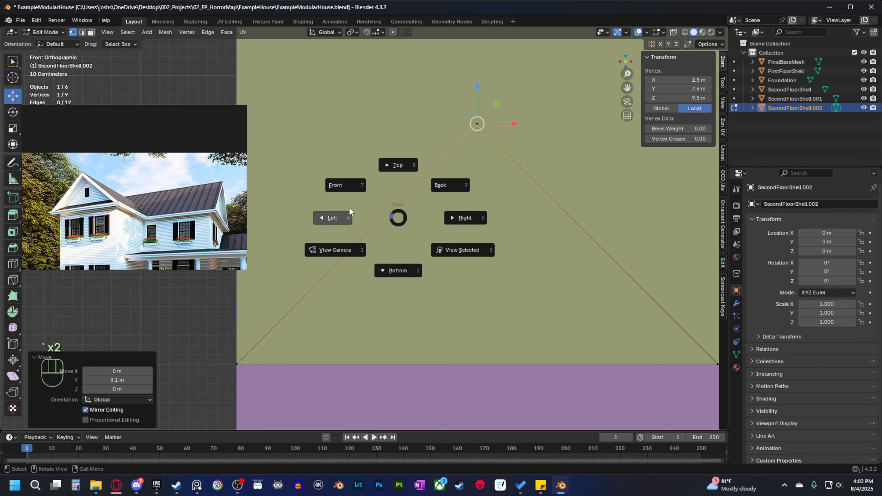
pyautogui.click(336, 217)
pyautogui.press('`')
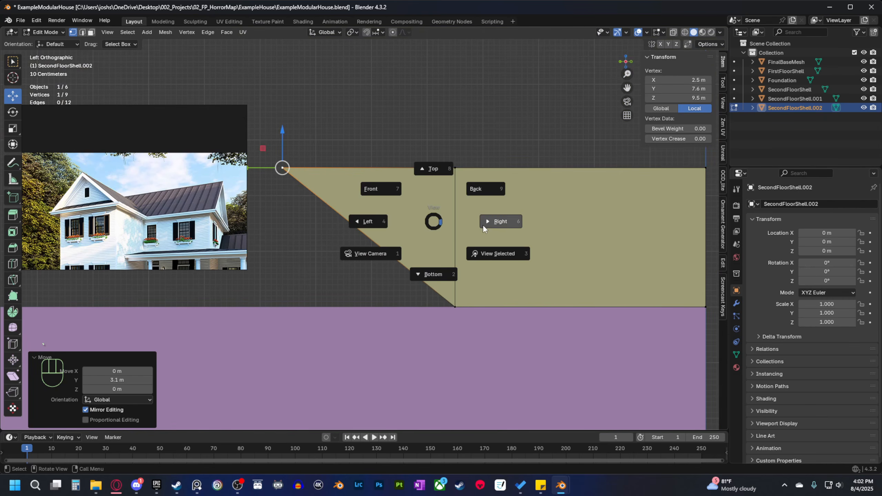
pyautogui.click(491, 219)
pyautogui.moveTo(430, 229); pyautogui.dragTo(392, 154, button='middle')
pyautogui.moveTo(373, 229); pyautogui.dragTo(379, 176, button='middle')
pyautogui.keyDown('shift'); pyautogui.moveTo(379, 176); pyautogui.dragTo(400, 257, button='middle'); pyautogui.keyUp('shift')
pyautogui.scroll(3, 408, 301)
pyautogui.moveTo(462, 188); pyautogui.dragTo(468, 189)
pyautogui.scroll(-2, 357, 295)
pyautogui.keyDown('shift'); pyautogui.moveTo(363, 328); pyautogui.dragTo(390, 231, button='middle'); pyautogui.keyUp('shift')
pyautogui.scroll(-3, 397, 248)
pyautogui.scroll(-2, 350, 317)
pyautogui.press('Tab')
# Examine the blocked-out house from its side and compare the first-floor side projection with the exterior reference photos.
pyautogui.keyDown('shift'); pyautogui.moveTo(391, 232); pyautogui.dragTo(396, 252, button='middle'); pyautogui.keyUp('shift')
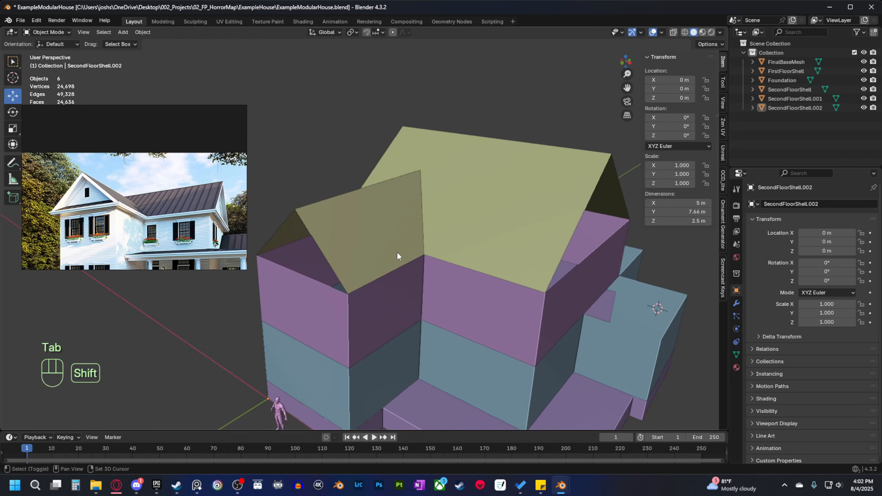
pyautogui.keyDown('shift'); pyautogui.moveTo(490, 285); pyautogui.dragTo(461, 312, button='middle'); pyautogui.keyUp('shift')
pyautogui.scroll(-5, 416, 293)
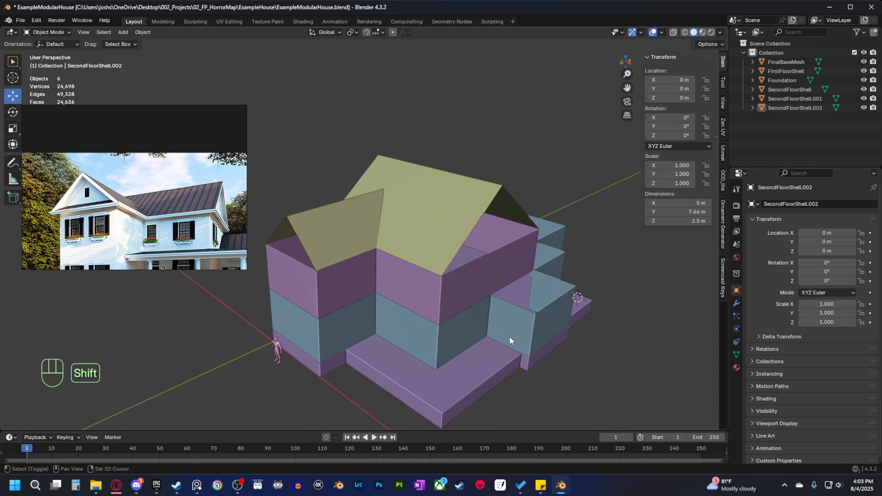
pyautogui.moveTo(509, 336); pyautogui.dragTo(478, 325, button='middle')
pyautogui.scroll(-3, 226, 216)
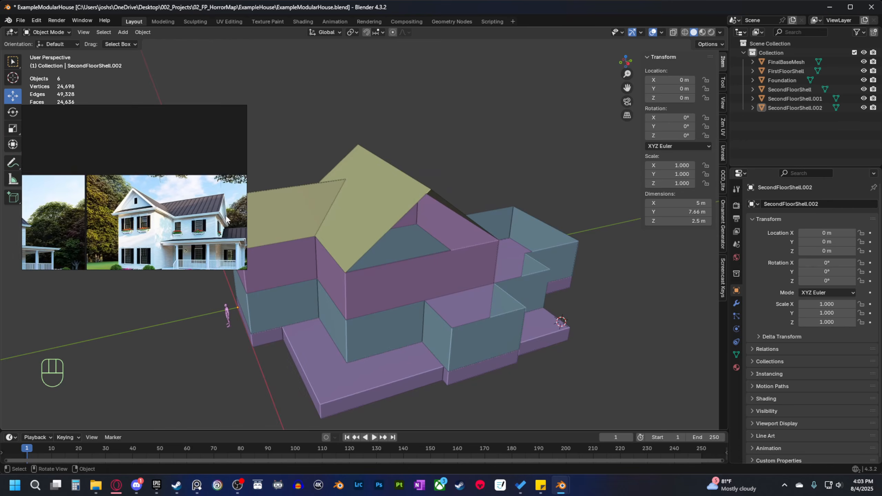
pyautogui.moveTo(226, 232); pyautogui.dragTo(137, 208, button='middle')
pyautogui.moveTo(176, 236); pyautogui.dragTo(61, 229, button='middle')
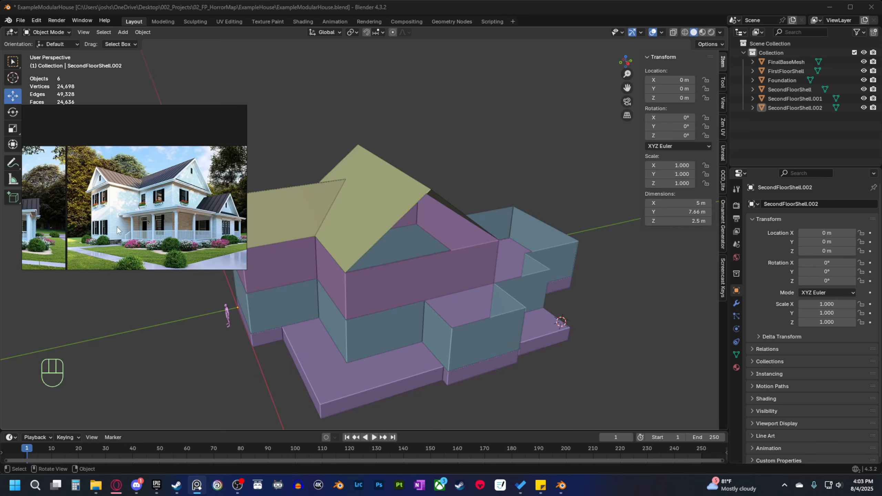
pyautogui.moveTo(204, 218); pyautogui.dragTo(133, 220, button='middle')
pyautogui.moveTo(215, 222); pyautogui.dragTo(148, 224, button='middle')
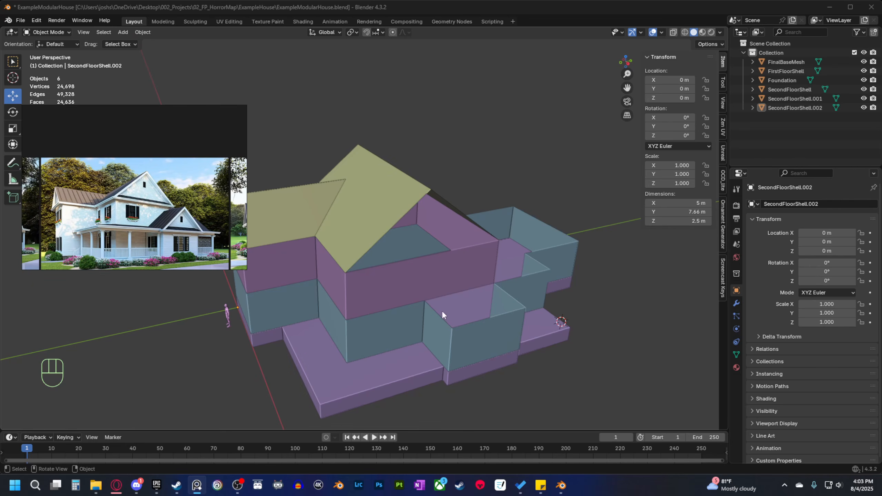
# Select the four top edges along both side walls of the first-floor projection below the main gable and duplicate them in place.
pyautogui.scroll(4, 440, 264)
pyautogui.click(436, 278)
pyautogui.scroll(2, 416, 288)
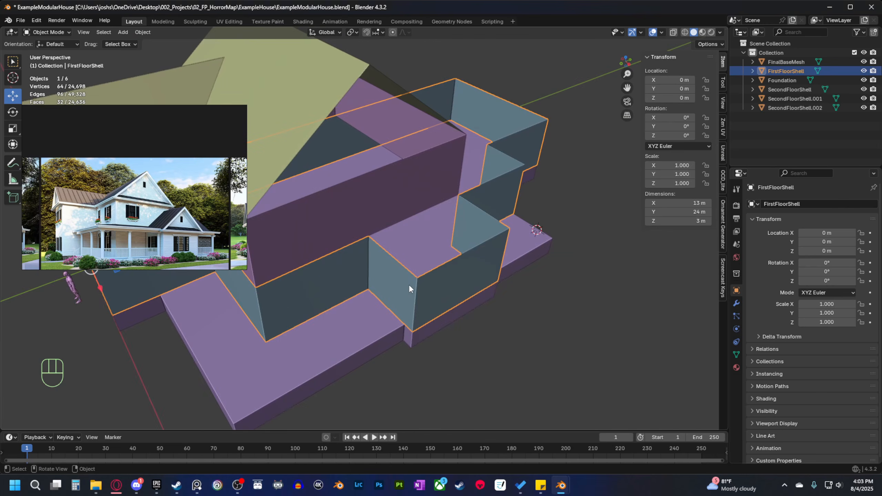
pyautogui.scroll(2, 410, 286)
pyautogui.press('Tab')
pyautogui.press('2')
pyautogui.click(413, 284)
pyautogui.keyDown('shift'); pyautogui.click(441, 300); pyautogui.keyUp('shift')
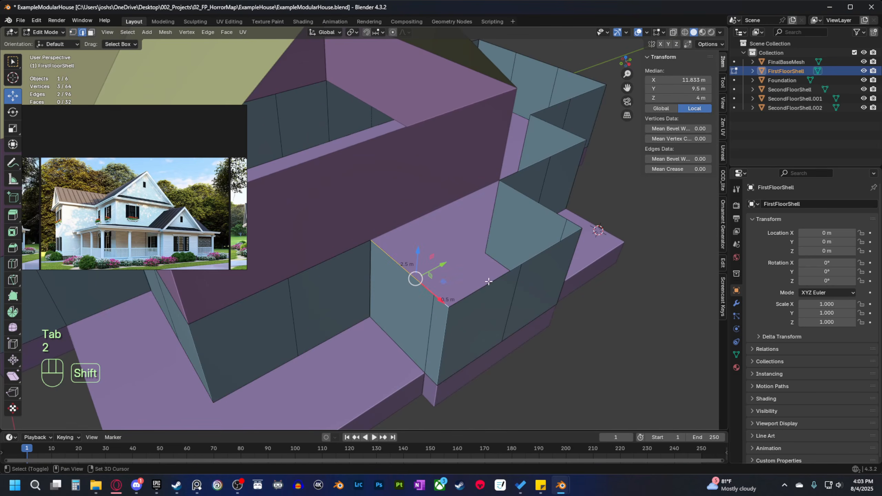
pyautogui.keyDown('shift'); pyautogui.click(534, 199); pyautogui.keyUp('shift')
pyautogui.keyDown('shift'); pyautogui.click(573, 223); pyautogui.keyUp('shift')
pyautogui.moveTo(570, 307); pyautogui.dragTo(508, 291, button='middle')
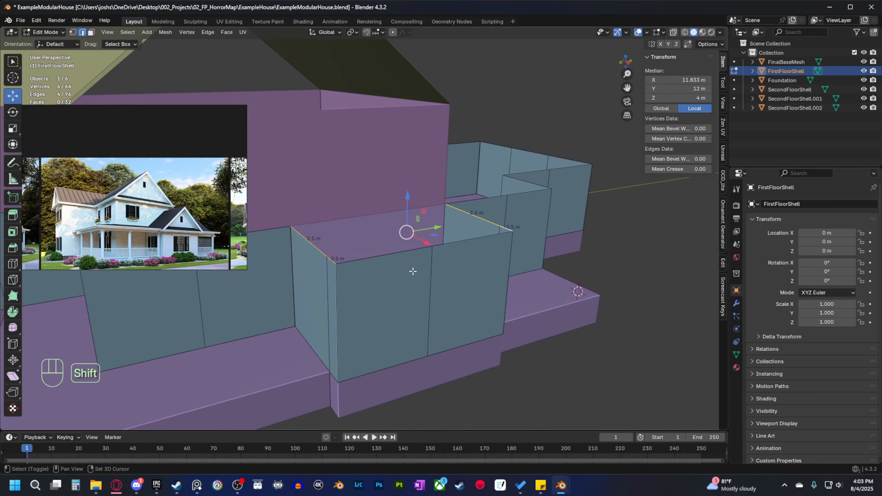
pyautogui.moveTo(412, 271); pyautogui.dragTo(447, 278, button='middle')
pyautogui.hotkey('shift', 'd')
pyautogui.rightClick(451, 255)
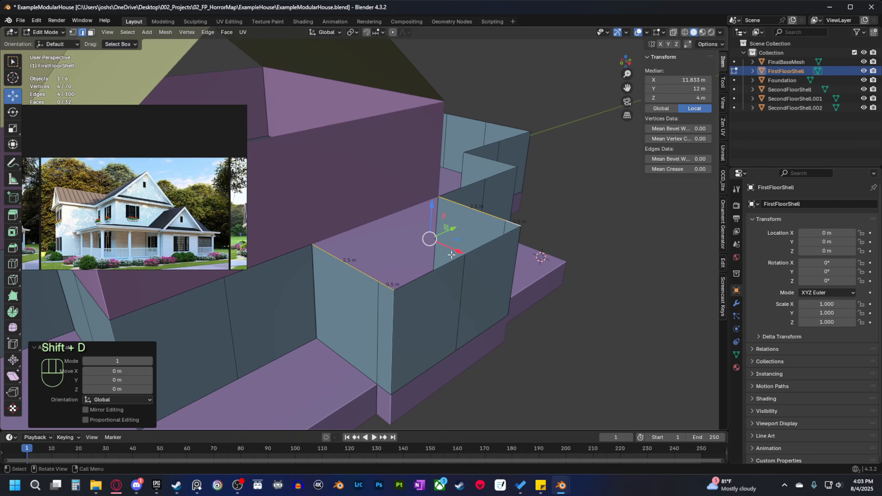
# Separate the duplicated projection edges from the first floor shell into their own object and select it.
pyautogui.press('p')
pyautogui.click(407, 254)
pyautogui.press('Tab')
pyautogui.click(361, 273)
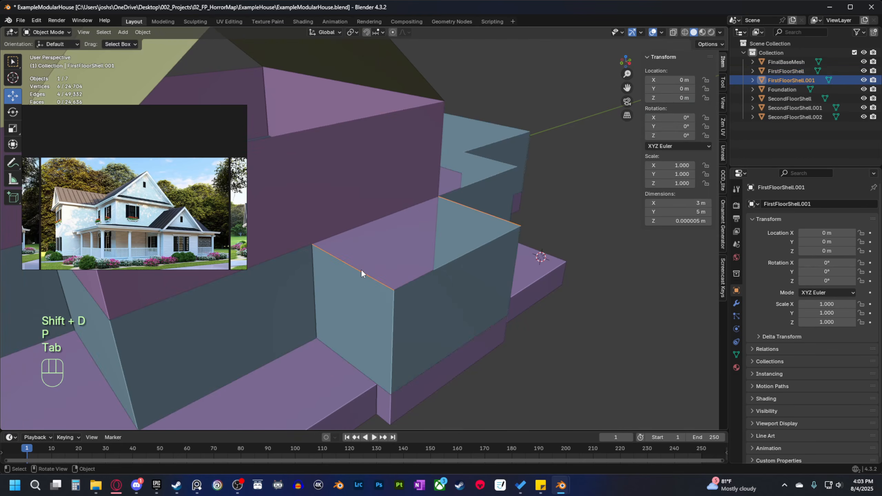
# Fill the separated edges with a single face and dissolve the extra middle vertex on each of its two sides.
pyautogui.press('Tab')
pyautogui.press('a')
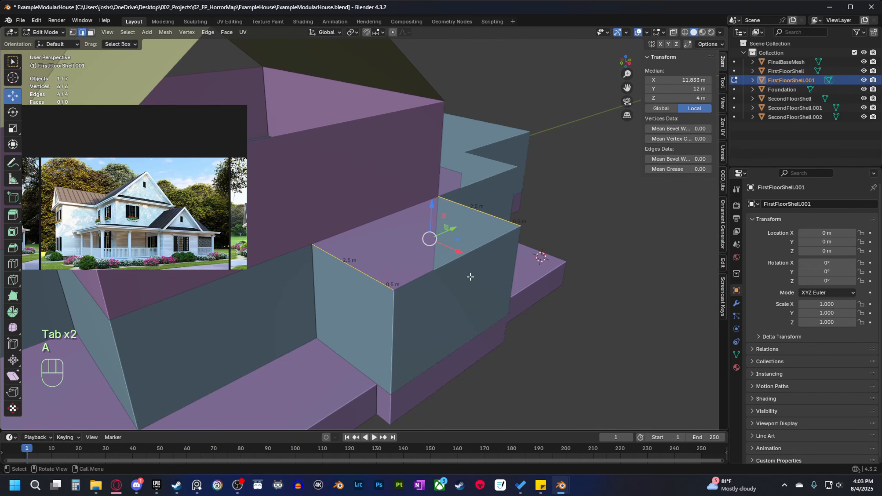
pyautogui.press('f')
pyautogui.press('1')
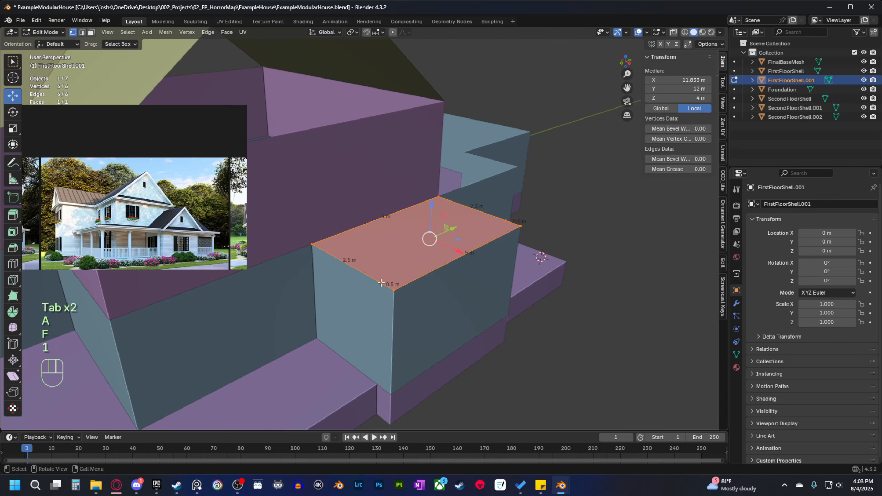
pyautogui.click(380, 283)
pyautogui.keyDown('shift'); pyautogui.click(504, 221); pyautogui.keyUp('shift')
pyautogui.press('x')
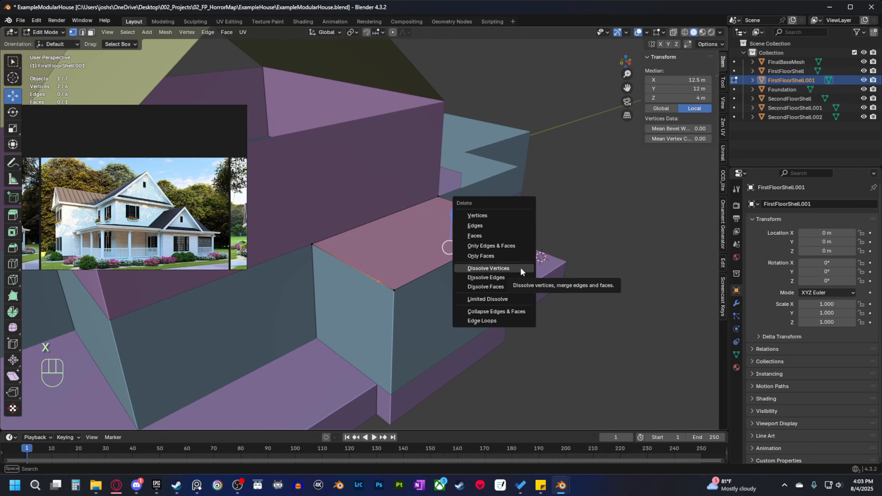
pyautogui.click(519, 268)
# Add one centred loop cut across the projection's roof face, running outward from the house wall.
pyautogui.keyDown('shift'); pyautogui.moveTo(468, 299); pyautogui.dragTo(446, 262, button='middle'); pyautogui.keyUp('shift')
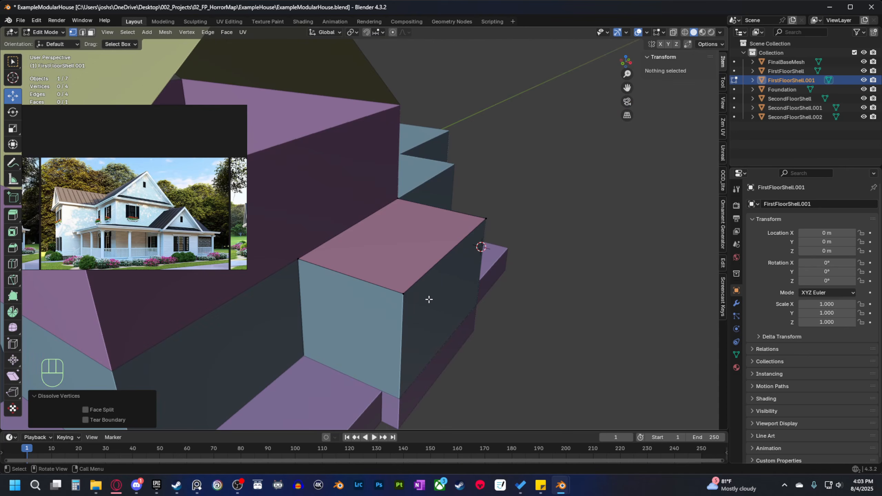
pyautogui.hotkey('ctrl', 'r')
pyautogui.click(345, 252)
pyautogui.rightClick(438, 312)
# Raise the roof face's centre edge 2.5 m along Z to form the projection's gable ridge.
pyautogui.press('`')
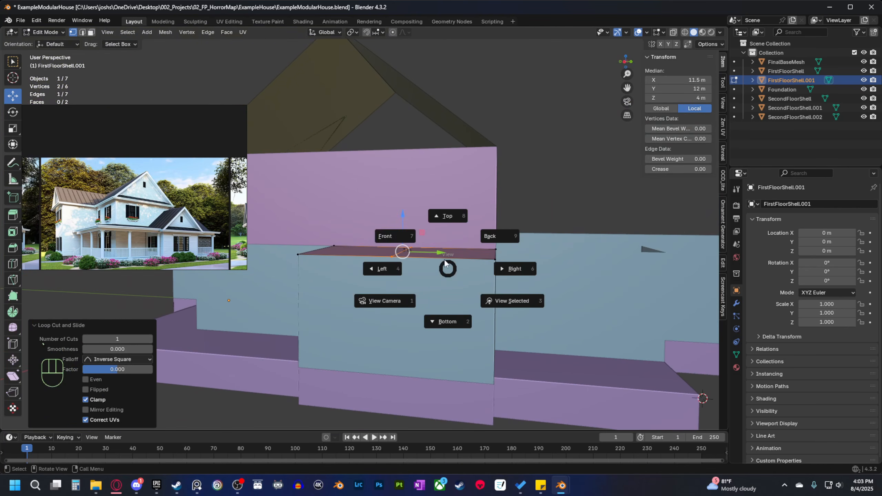
pyautogui.click(399, 237)
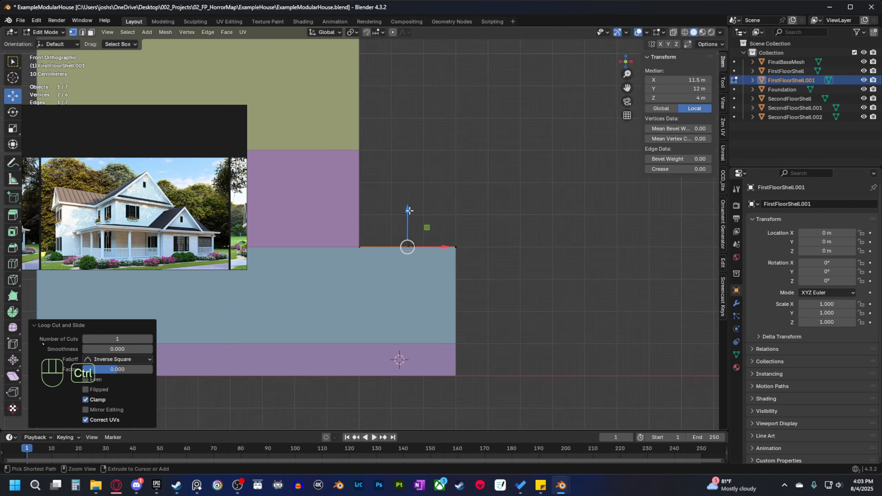
pyautogui.moveTo(408, 210); pyautogui.dragTo(429, 128)
pyautogui.moveTo(524, 276); pyautogui.dragTo(405, 244, button='middle')
pyautogui.scroll(2, 405, 305)
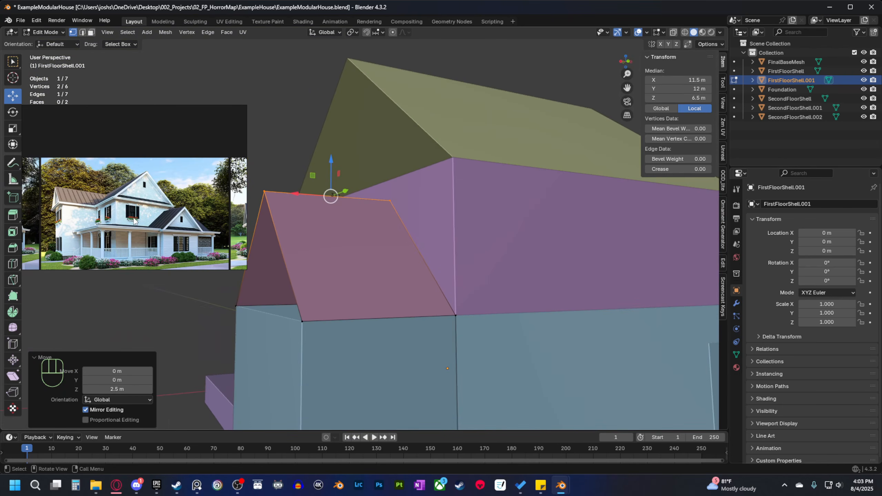
# Compare the projection's gable with the reference close-up of the roofs and inspect it in the whole house model.
pyautogui.scroll(-3, 134, 218)
pyautogui.moveTo(156, 220); pyautogui.dragTo(81, 224, button='middle')
pyautogui.scroll(8, 139, 212)
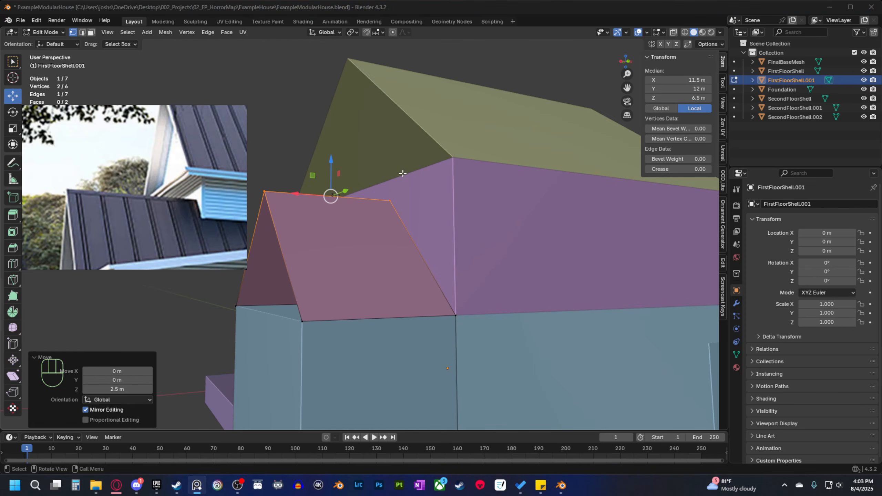
pyautogui.scroll(-4, 384, 224)
pyautogui.moveTo(378, 244); pyautogui.dragTo(413, 251, button='middle')
pyautogui.moveTo(413, 251); pyautogui.dragTo(403, 304, button='middle')
pyautogui.moveTo(402, 304)
pyautogui.keyDown('shift'); pyautogui.mouseDown(button='middle')
pyautogui.moveTo(410, 282)
pyautogui.moveTo(413, 292)
pyautogui.moveTo(388, 297)
pyautogui.mouseUp(button='middle'); pyautogui.keyUp('shift')
pyautogui.moveTo(283, 279); pyautogui.dragTo(389, 324, button='middle')
pyautogui.press('Tab')
pyautogui.moveTo(337, 338); pyautogui.dragTo(363, 321, button='middle')
pyautogui.keyDown('shift'); pyautogui.moveTo(363, 322); pyautogui.dragTo(342, 313, button='middle'); pyautogui.keyUp('shift')
pyautogui.scroll(-2, 339, 219)
pyautogui.keyDown('shift'); pyautogui.moveTo(327, 217); pyautogui.dragTo(368, 238, button='middle'); pyautogui.keyUp('shift')
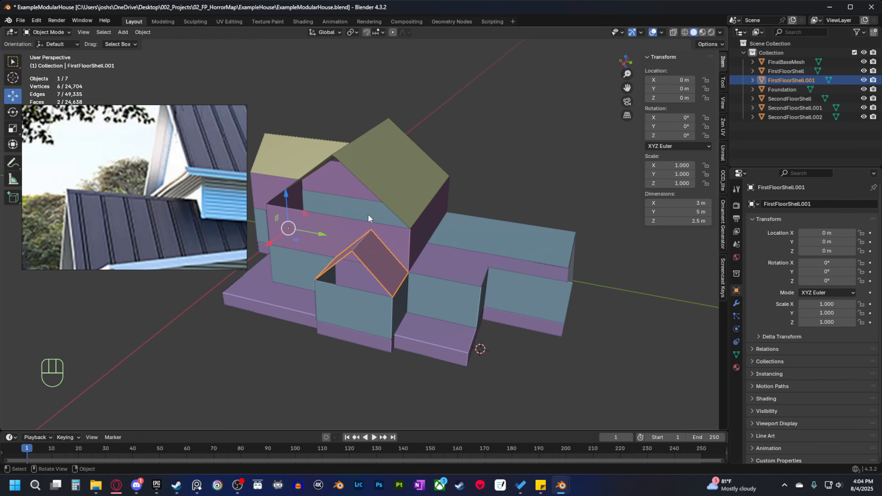
# Study the roofs over the side entrance and garage in the reference photos against the model's unroofed first-floor sections.
pyautogui.scroll(-3, 187, 210)
pyautogui.click(150, 203)
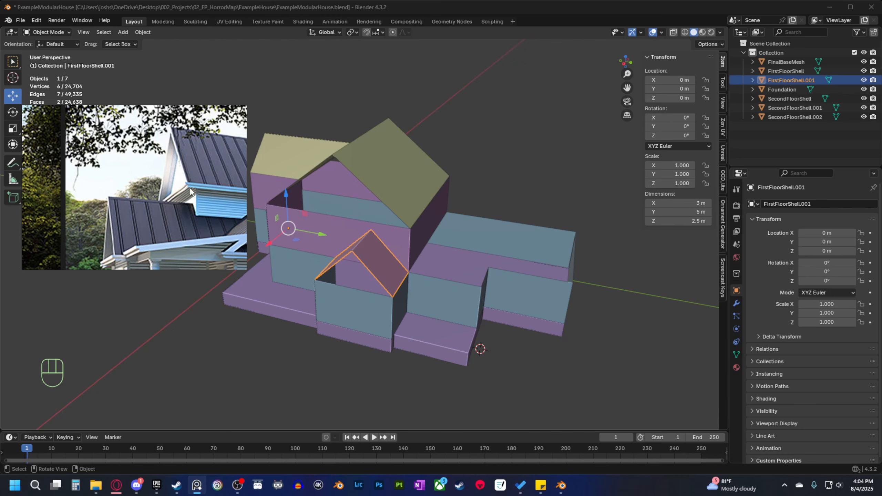
pyautogui.scroll(-2, 217, 223)
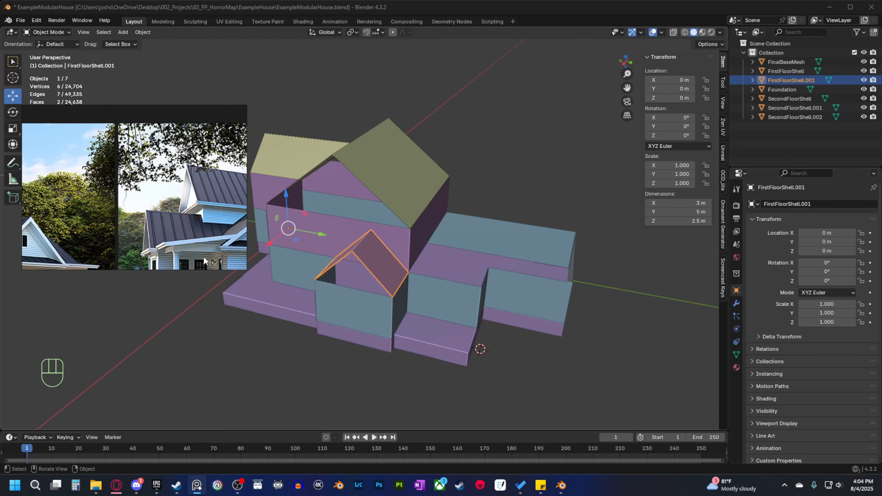
pyautogui.moveTo(473, 286); pyautogui.dragTo(359, 265, button='middle')
pyautogui.keyDown('shift'); pyautogui.moveTo(433, 266); pyautogui.dragTo(354, 272, button='middle'); pyautogui.keyUp('shift')
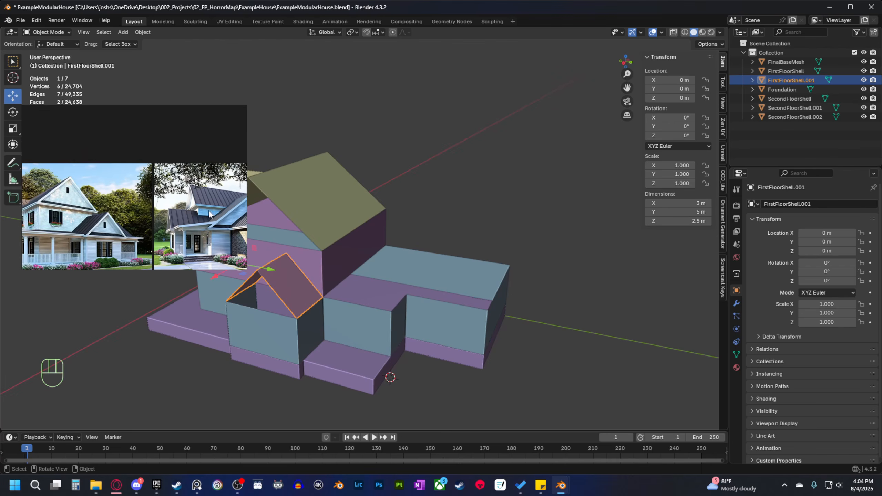
pyautogui.scroll(3, 143, 214)
pyautogui.moveTo(139, 215)
pyautogui.mouseDown(button='middle')
pyautogui.moveTo(133, 221)
pyautogui.moveTo(148, 227)
pyautogui.mouseUp(button='middle')
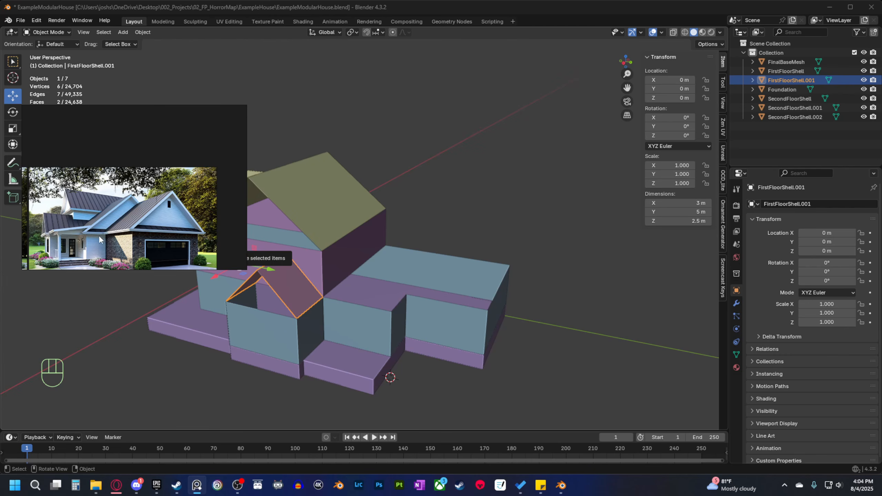
# Open the first floor shell's mesh for editing in edge selection mode.
pyautogui.moveTo(350, 302); pyautogui.dragTo(373, 315, button='middle')
pyautogui.click(371, 316)
pyautogui.press('Tab')
pyautogui.press('2')
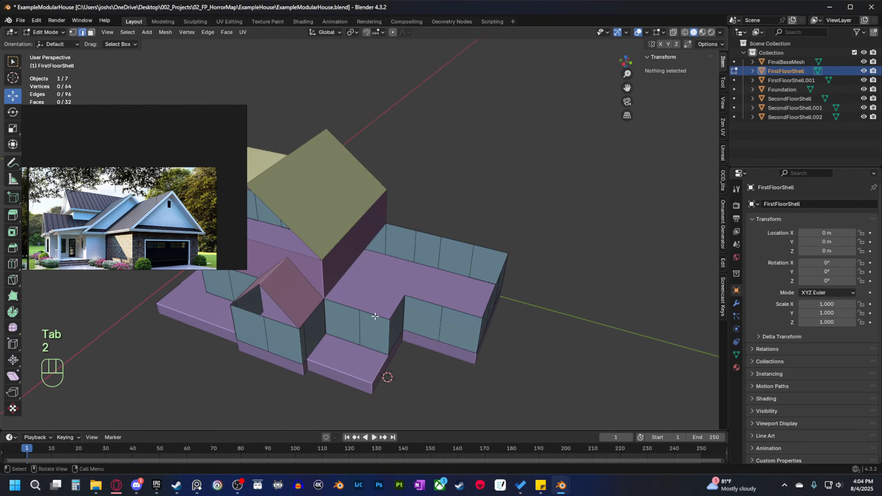
# Fill a face between the two opposite pairs of top wall edges on the first-floor section adjoining the two-storey block.
pyautogui.click(374, 315)
pyautogui.keyDown('shift'); pyautogui.click(346, 305); pyautogui.keyUp('shift')
pyautogui.keyDown('shift'); pyautogui.click(399, 229); pyautogui.keyUp('shift')
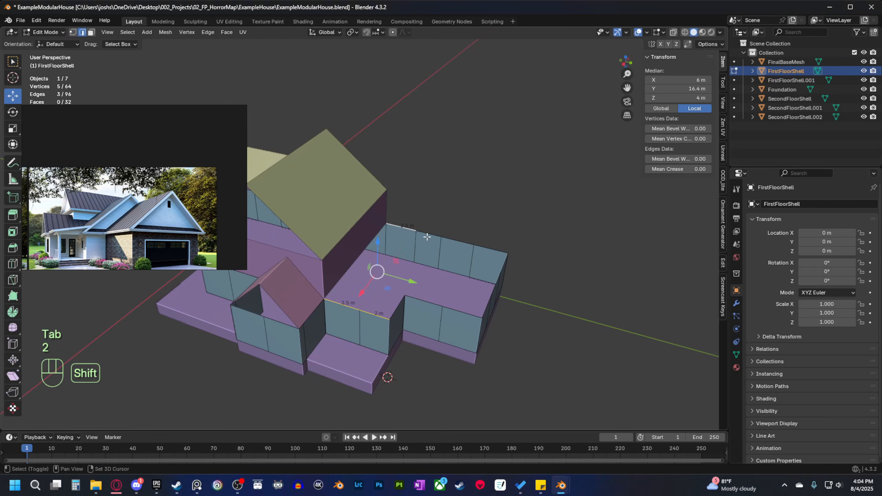
pyautogui.keyDown('shift'); pyautogui.click(428, 234); pyautogui.keyUp('shift')
pyautogui.moveTo(428, 235); pyautogui.dragTo(458, 226, button='middle')
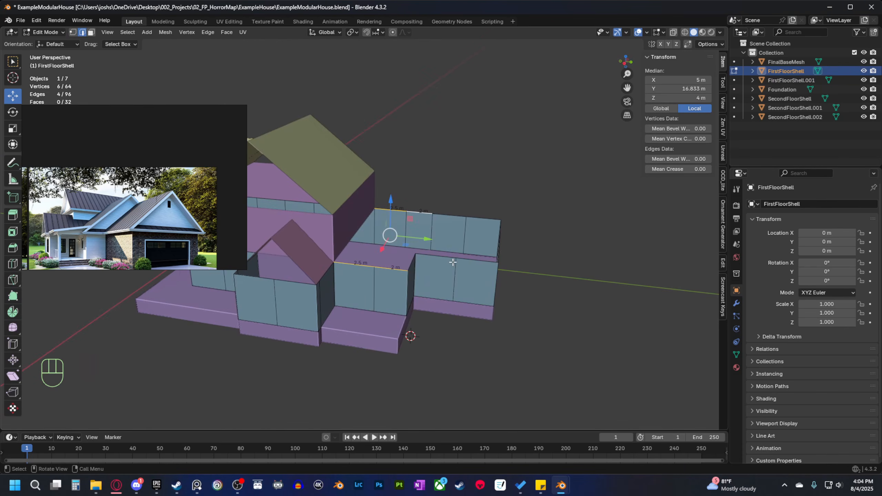
pyautogui.scroll(3, 409, 290)
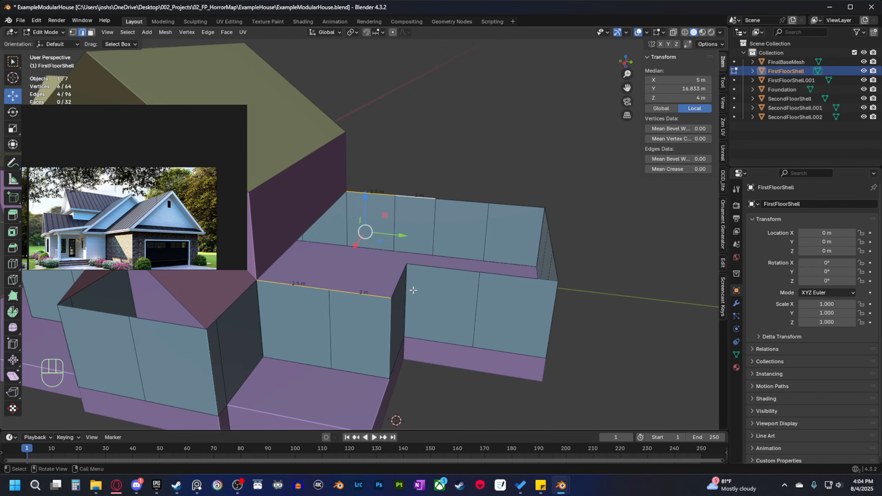
pyautogui.press('f')
# Separate the new flat face from the first-floor shell into its own object and select it.
pyautogui.press('p')
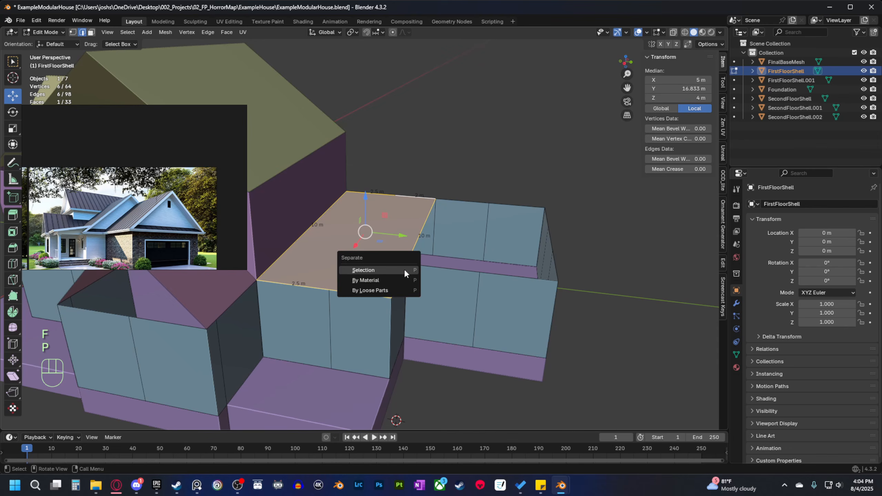
pyautogui.click(407, 272)
pyautogui.press('Tab')
pyautogui.click(382, 256)
pyautogui.press('Tab')
pyautogui.moveTo(412, 262)
pyautogui.mouseDown(button='middle')
pyautogui.moveTo(377, 272)
pyautogui.moveTo(427, 265)
pyautogui.mouseUp(button='middle')
pyautogui.press('Tab')
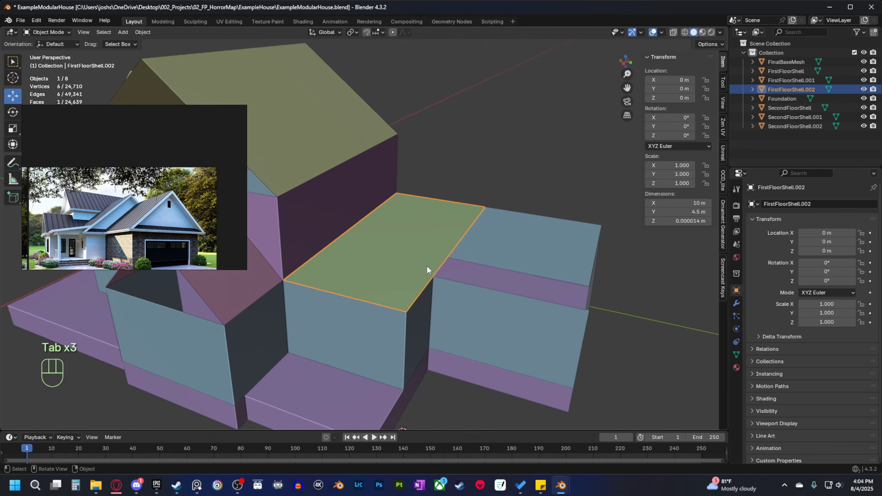
# Dissolve the two extra mid-edge vertices on the short sides of the separated face.
pyautogui.press('Tab')
pyautogui.press('1')
pyautogui.keyDown('shift'); pyautogui.click(349, 297); pyautogui.keyUp('shift')
pyautogui.keyDown('shift'); pyautogui.click(444, 201); pyautogui.keyUp('shift')
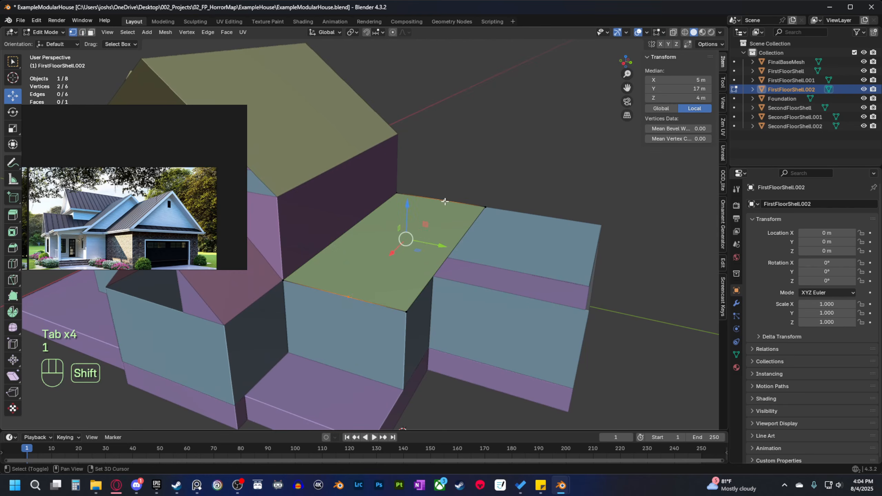
pyautogui.press('x')
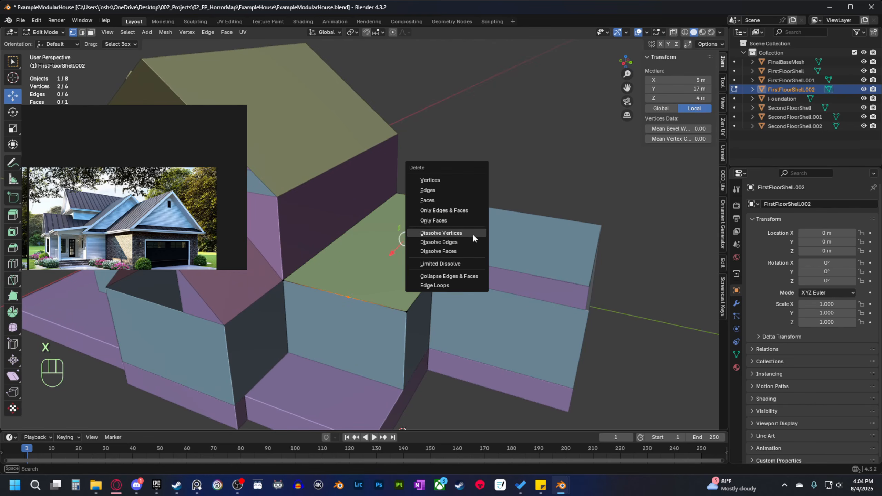
pyautogui.click(441, 232)
# Add one centred loop cut across the face's short span, leaving it unslid.
pyautogui.keyDown('shift'); pyautogui.moveTo(456, 277); pyautogui.dragTo(437, 264, button='middle'); pyautogui.keyUp('shift')
pyautogui.scroll(3, 390, 257)
pyautogui.hotkey('ctrl', 'r')
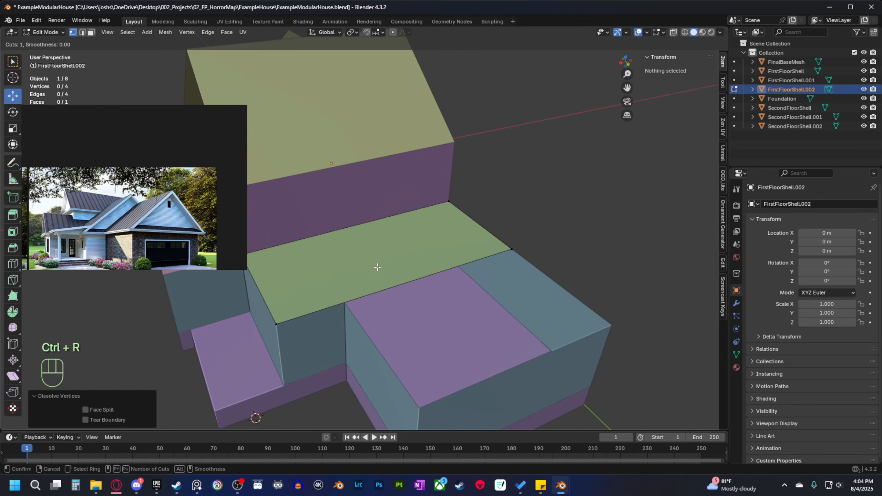
pyautogui.click(387, 285)
pyautogui.rightClick(387, 285)
pyautogui.moveTo(387, 285); pyautogui.dragTo(368, 250, button='middle')
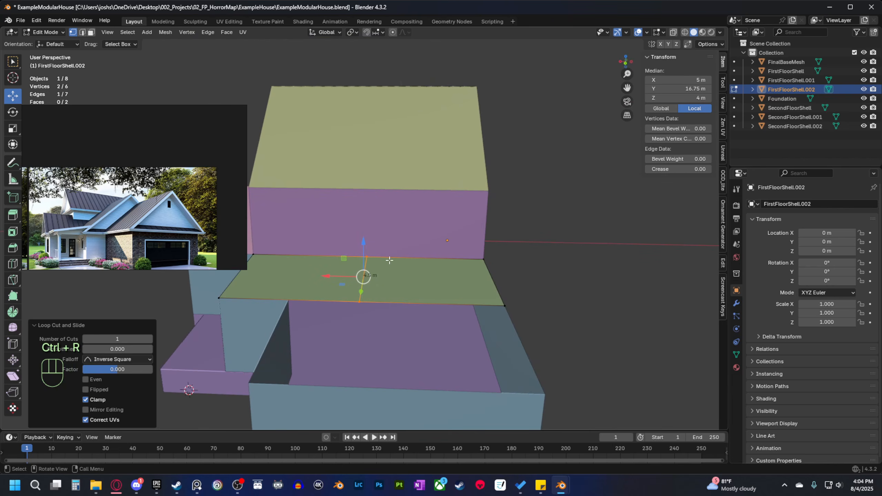
# Try raising the face's centre edge 4 m as a roof ridge, and undo the move.
pyautogui.keyDown('ctrl'); pyautogui.moveTo(365, 242); pyautogui.dragTo(370, 145); pyautogui.keyUp('ctrl')
pyautogui.moveTo(370, 146); pyautogui.dragTo(241, 236, button='middle')
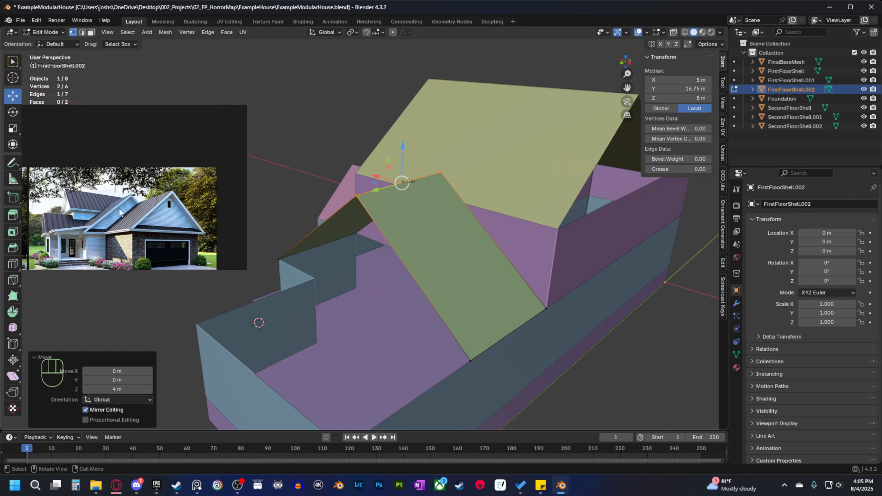
pyautogui.moveTo(445, 332); pyautogui.dragTo(470, 315, button='middle')
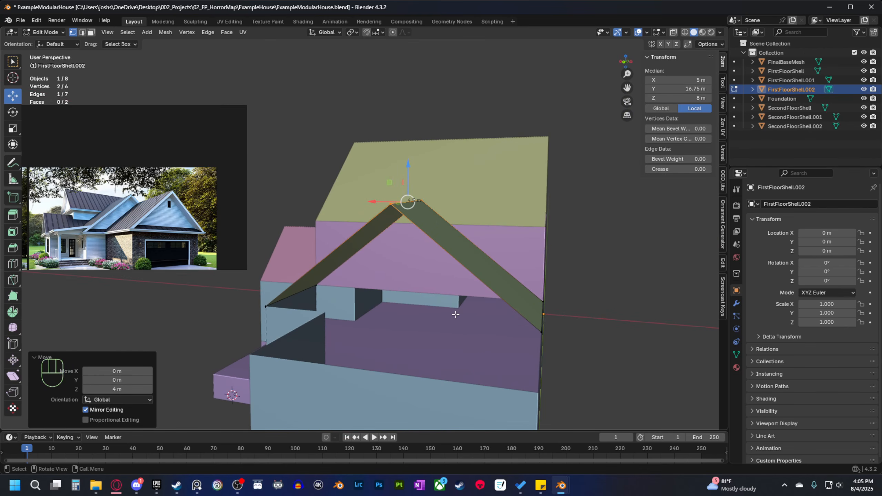
pyautogui.hotkey('ctrl', 'z')
# Using the back view, raise the face's centre edge 4.5 m on Z to form a gable roof ridge.
pyautogui.press('`')
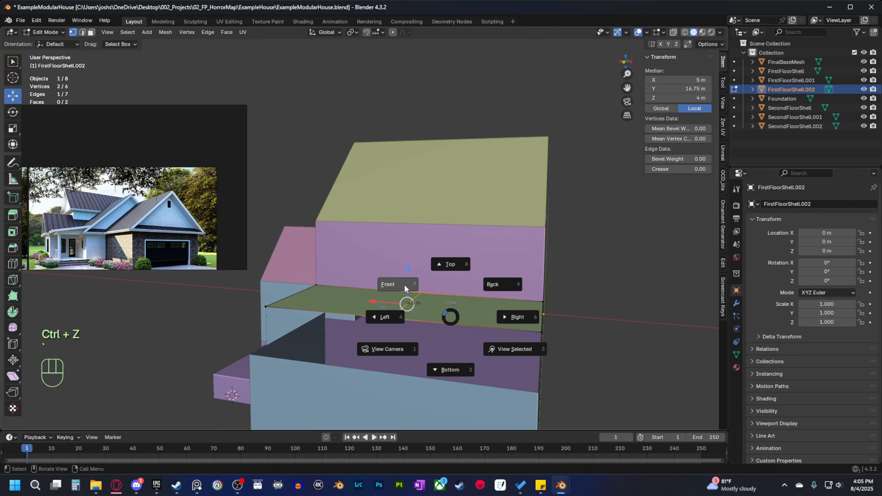
pyautogui.click(500, 285)
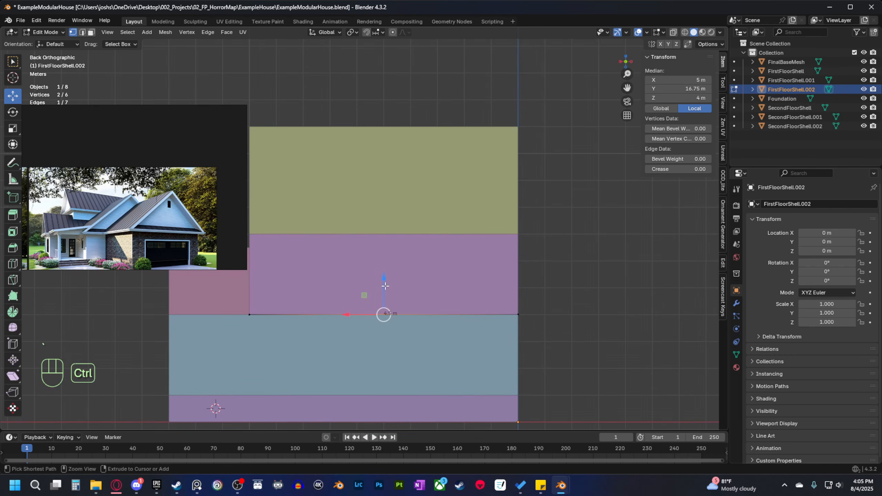
pyautogui.keyDown('ctrl'); pyautogui.moveTo(385, 286); pyautogui.dragTo(396, 150); pyautogui.keyUp('ctrl')
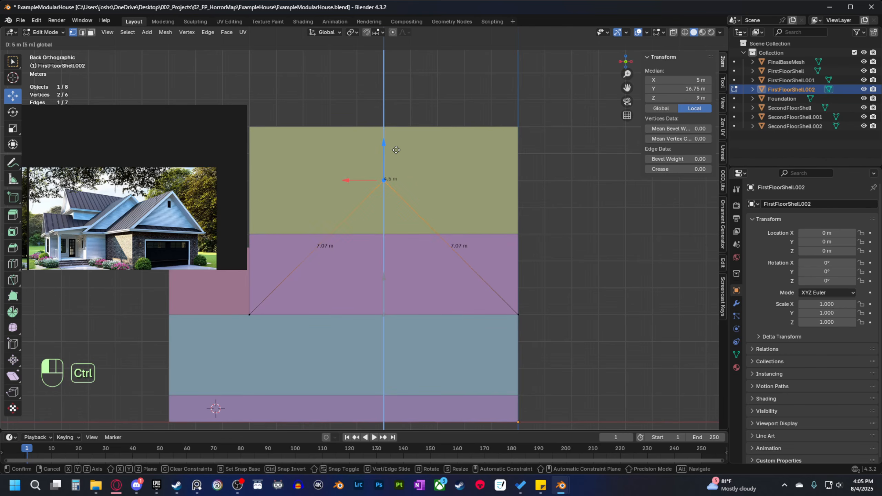
pyautogui.keyDown('ctrl'); pyautogui.keyDown('shift'); pyautogui.moveTo(396, 151); pyautogui.dragTo(433, 295); pyautogui.keyUp('shift'); pyautogui.keyUp('ctrl')
pyautogui.scroll(-3, 432, 295)
pyautogui.moveTo(452, 295); pyautogui.dragTo(439, 277, button='middle')
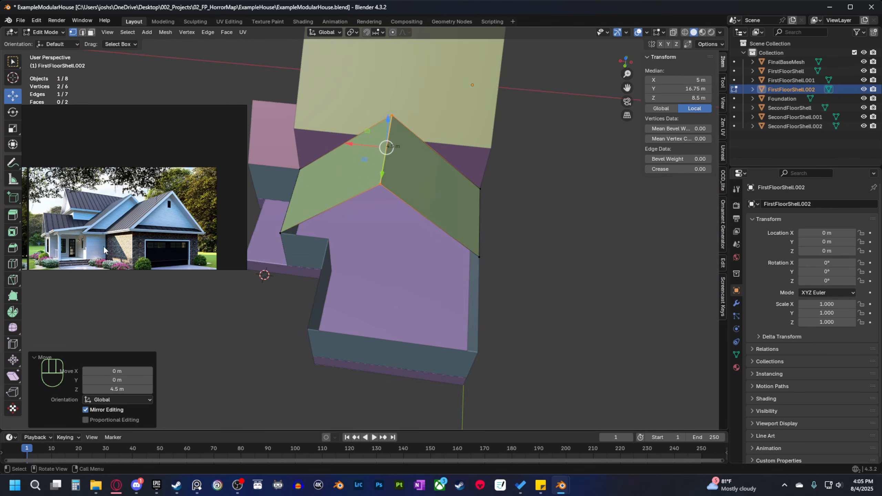
# Examine the house reference photos and the model from several sides to compare how the lower roofs meet the garage gable.
pyautogui.scroll(-4, 163, 215)
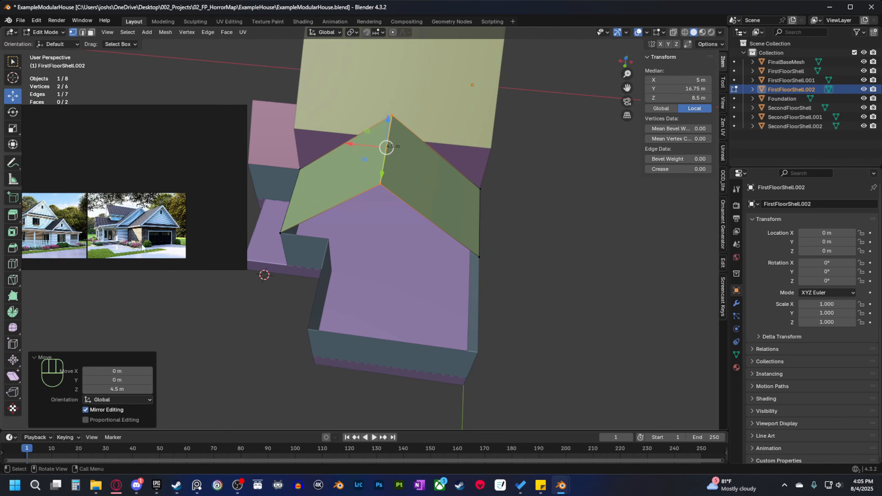
pyautogui.moveTo(163, 215); pyautogui.dragTo(210, 182, button='middle')
pyautogui.moveTo(86, 205); pyautogui.dragTo(237, 212, button='middle')
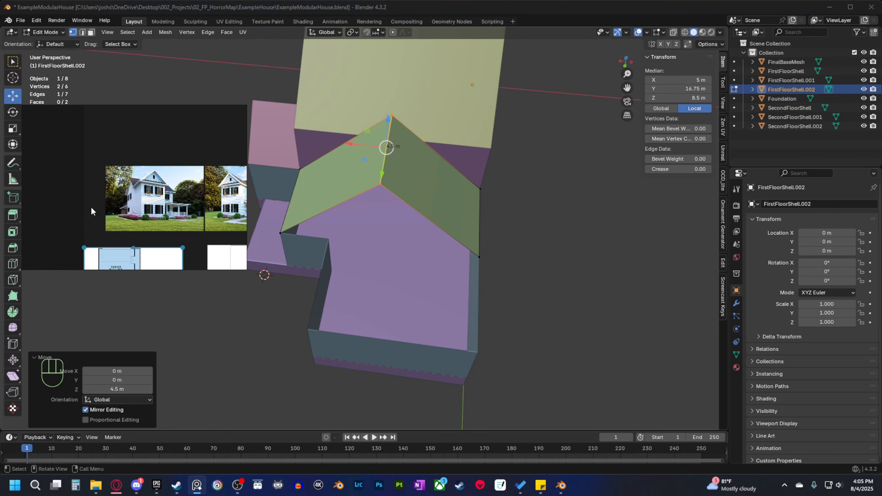
pyautogui.scroll(8, 151, 177)
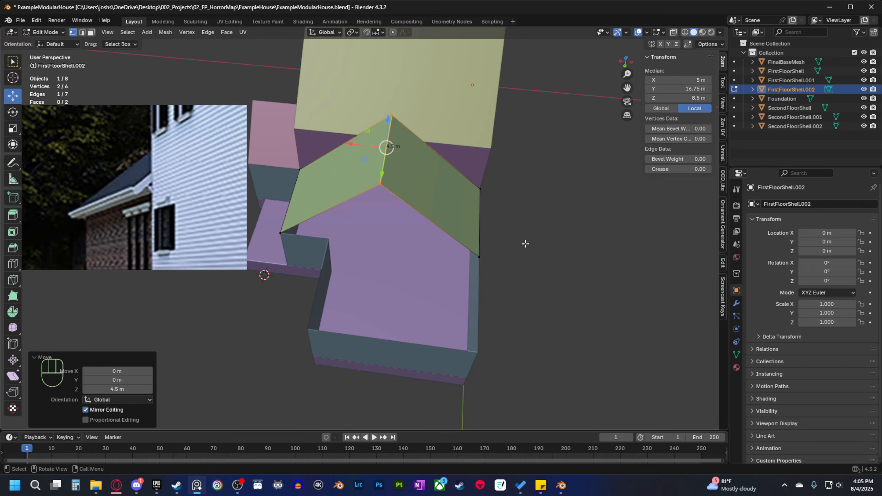
pyautogui.moveTo(525, 244); pyautogui.dragTo(465, 219, button='middle')
pyautogui.keyDown('shift'); pyautogui.moveTo(545, 301); pyautogui.dragTo(493, 278, button='middle'); pyautogui.keyUp('shift')
pyautogui.moveTo(535, 313); pyautogui.dragTo(435, 301, button='middle')
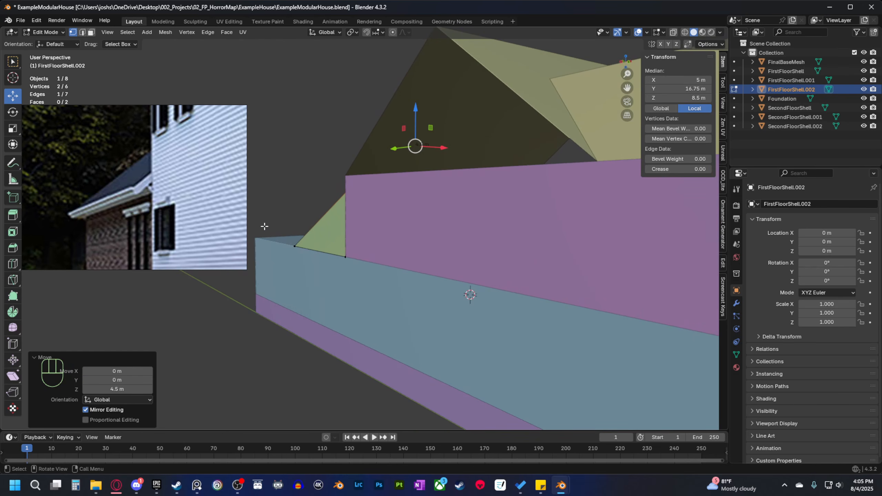
pyautogui.scroll(-5, 264, 226)
pyautogui.moveTo(344, 248); pyautogui.dragTo(482, 282, button='middle')
pyautogui.moveTo(342, 265); pyautogui.dragTo(368, 258, button='middle')
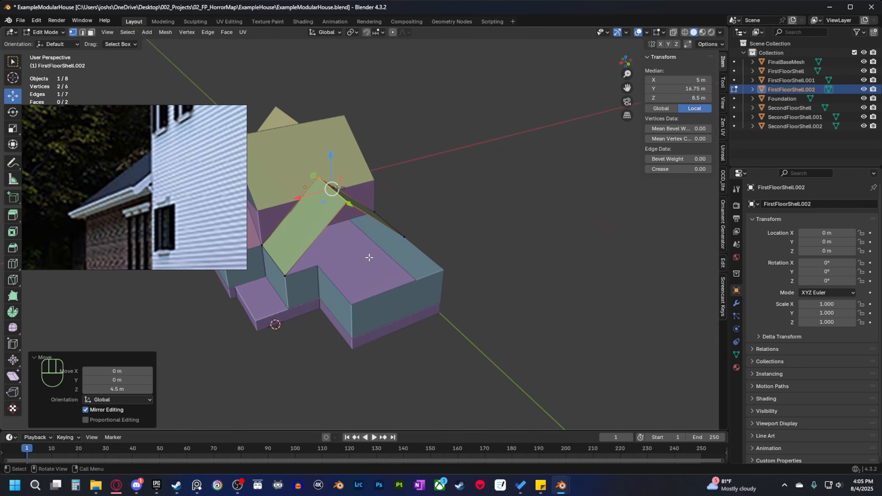
pyautogui.scroll(-10, 131, 218)
pyautogui.moveTo(212, 213); pyautogui.dragTo(41, 225, button='middle')
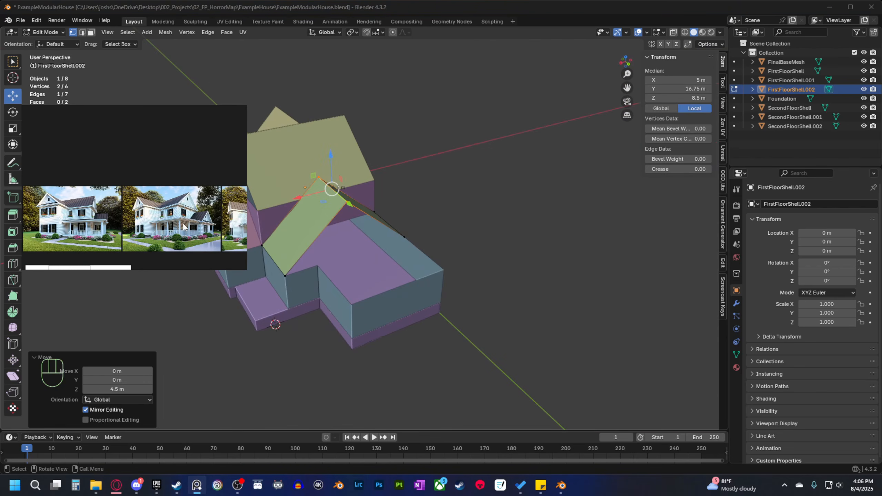
pyautogui.moveTo(244, 224); pyautogui.dragTo(149, 213, button='middle')
pyautogui.scroll(10, 148, 208)
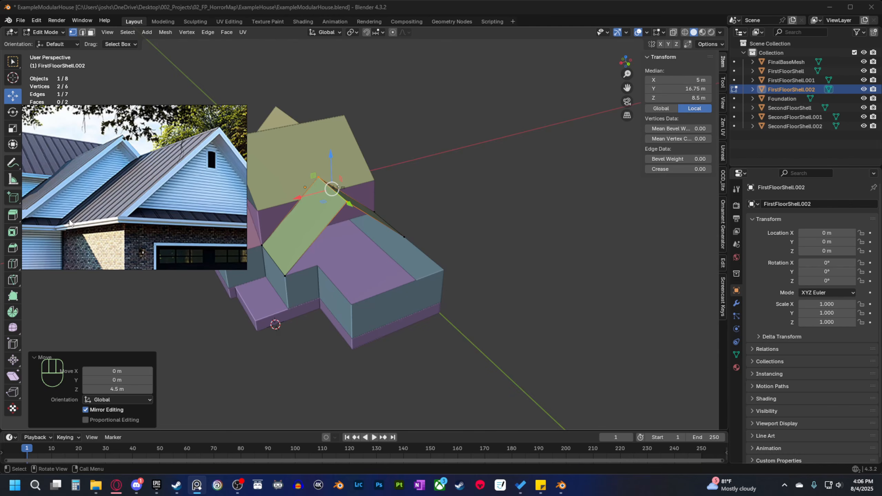
# Extrude the outer sloped edge of the gable's roof plane opposite the porch 5 m along Y over the garage section.
pyautogui.moveTo(420, 248); pyautogui.dragTo(420, 230, button='middle')
pyautogui.press('3')
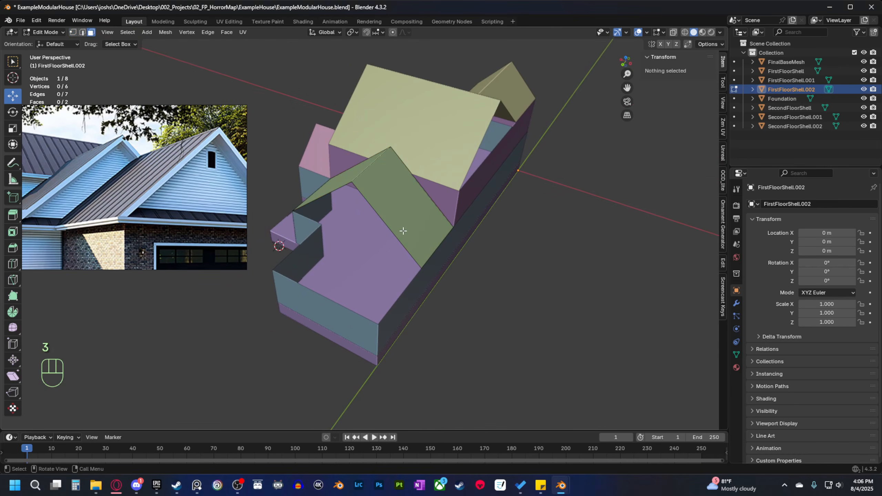
pyautogui.press('2')
pyautogui.click(411, 240)
pyautogui.press('`')
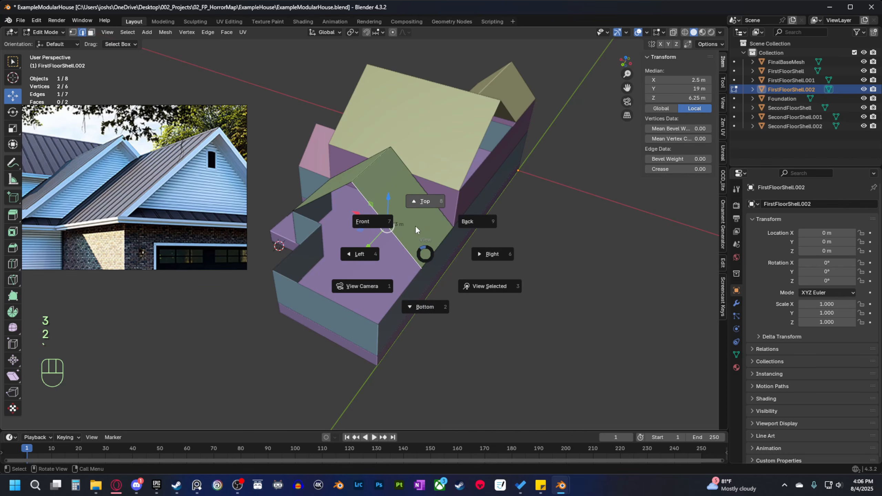
pyautogui.click(419, 200)
pyautogui.press('e')
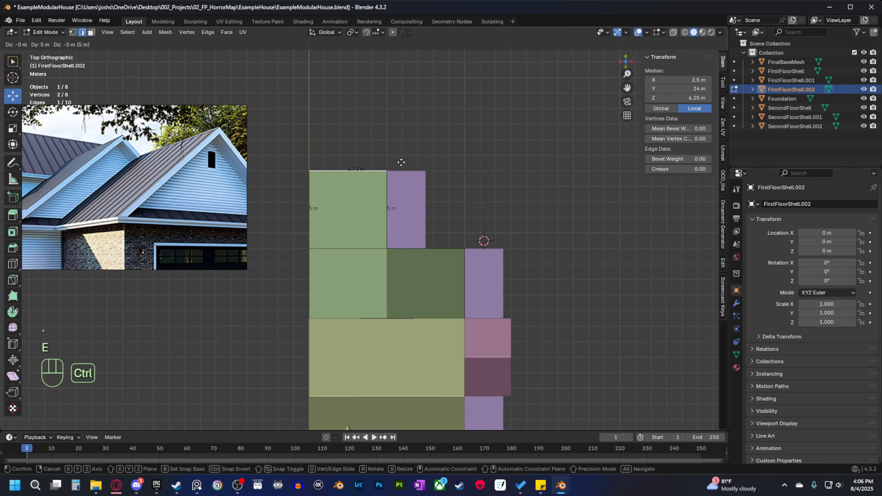
pyautogui.click(401, 164)
pyautogui.moveTo(401, 163); pyautogui.dragTo(442, 296, button='middle')
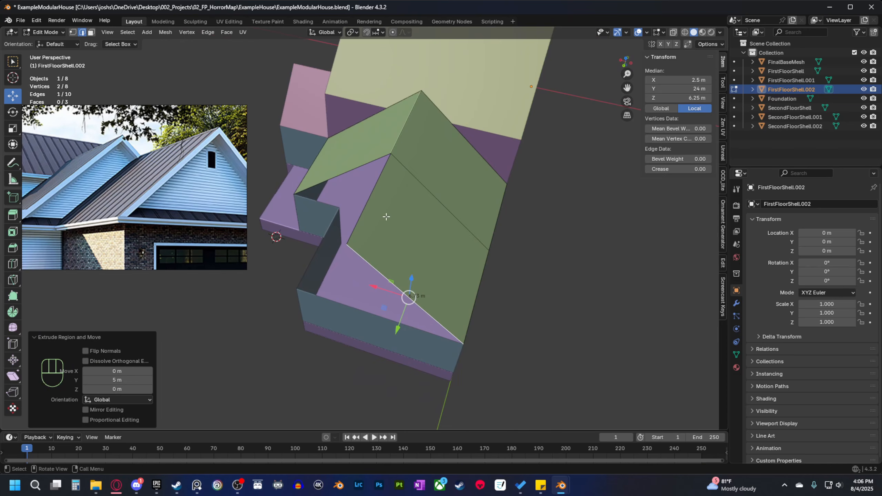
# Separate the extruded roof face into its own object and open that object for editing.
pyautogui.press('3')
pyautogui.click(448, 272)
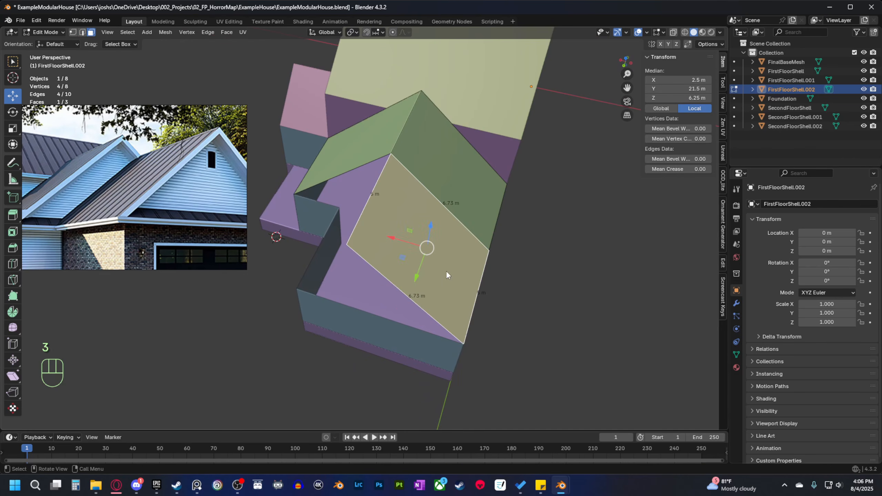
pyautogui.press('p')
pyautogui.click(445, 270)
pyautogui.press('Tab')
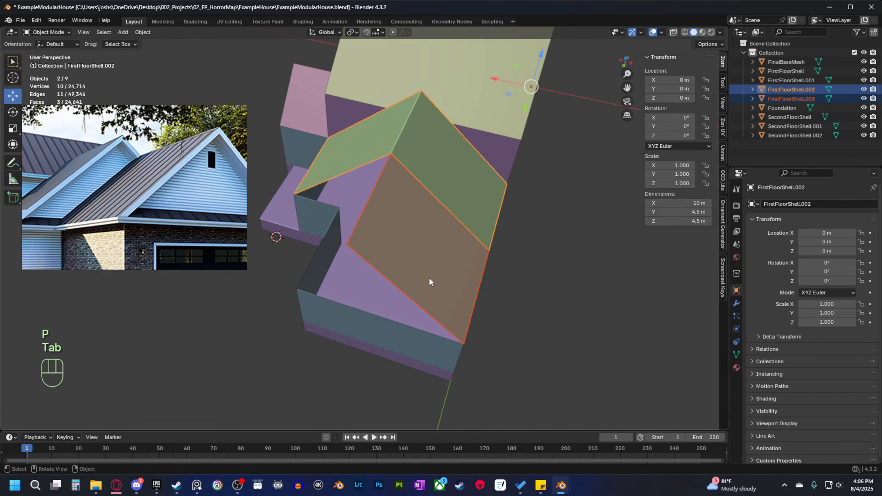
pyautogui.click(374, 219)
pyautogui.press('Tab')
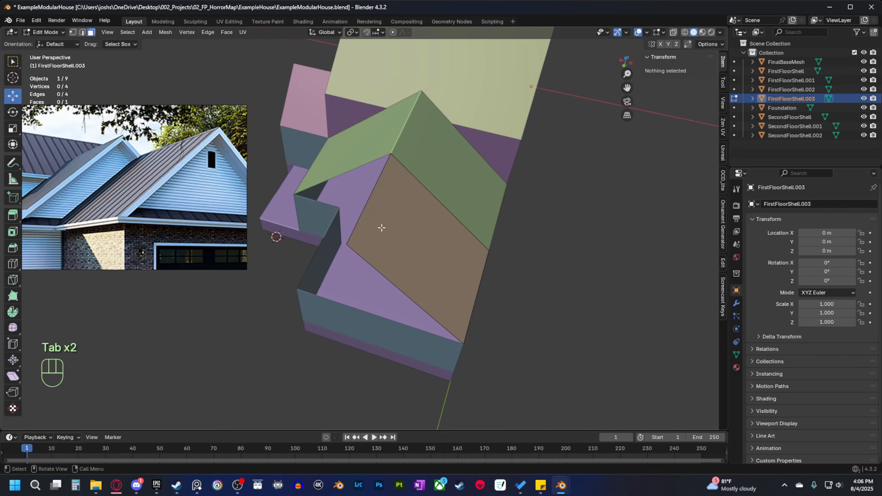
# Slide the upper edge of the separated roof face down along its slope by a factor of about 0.239.
pyautogui.press('1')
pyautogui.press('2')
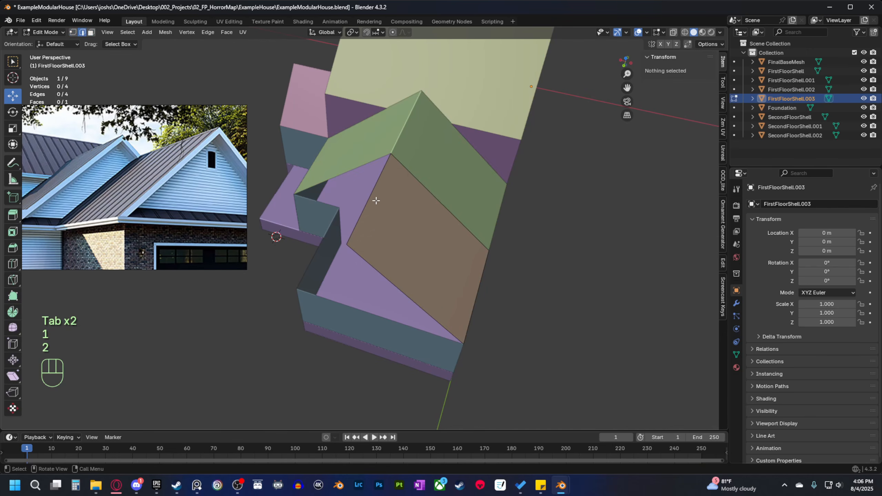
pyautogui.click(367, 193)
pyautogui.moveTo(368, 193); pyautogui.dragTo(408, 241, button='middle')
pyautogui.press('`')
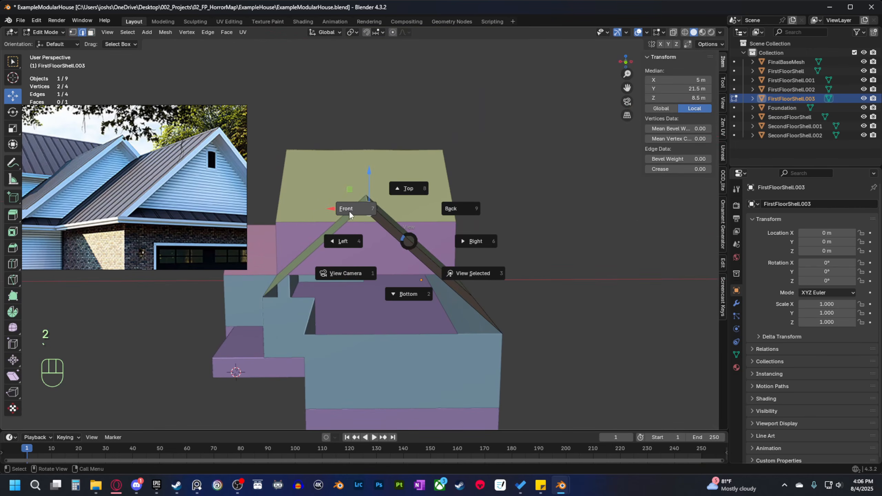
pyautogui.click(351, 214)
pyautogui.press('`')
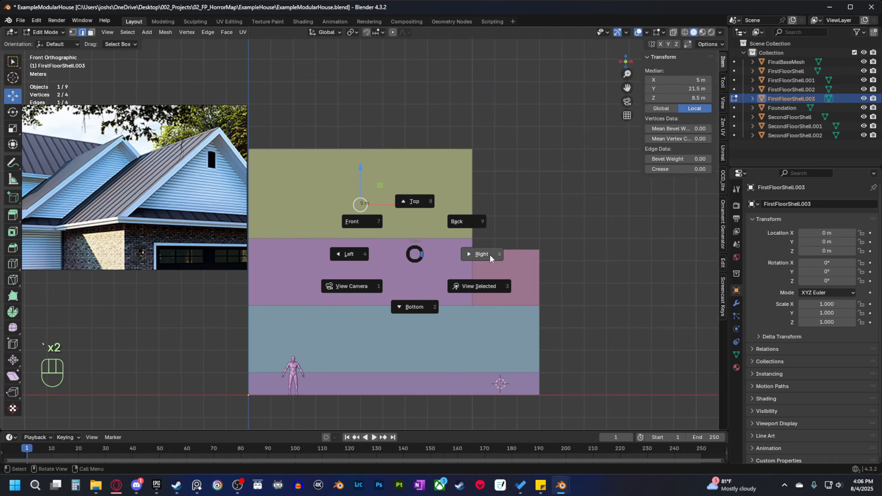
pyautogui.click(466, 228)
pyautogui.scroll(2, 460, 251)
pyautogui.keyDown('shift'); pyautogui.moveTo(424, 245); pyautogui.dragTo(401, 271, button='middle'); pyautogui.keyUp('shift')
pyautogui.moveTo(352, 222); pyautogui.dragTo(372, 229, button='middle')
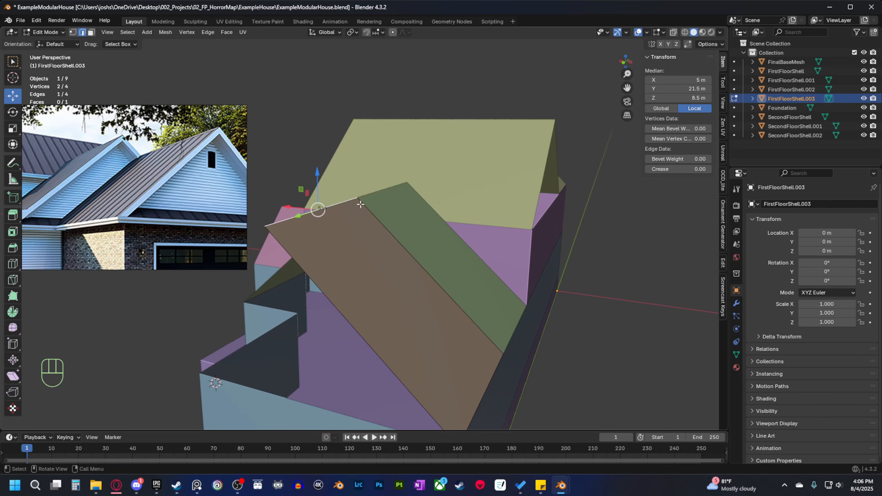
pyautogui.press('g')
pyautogui.press('g')
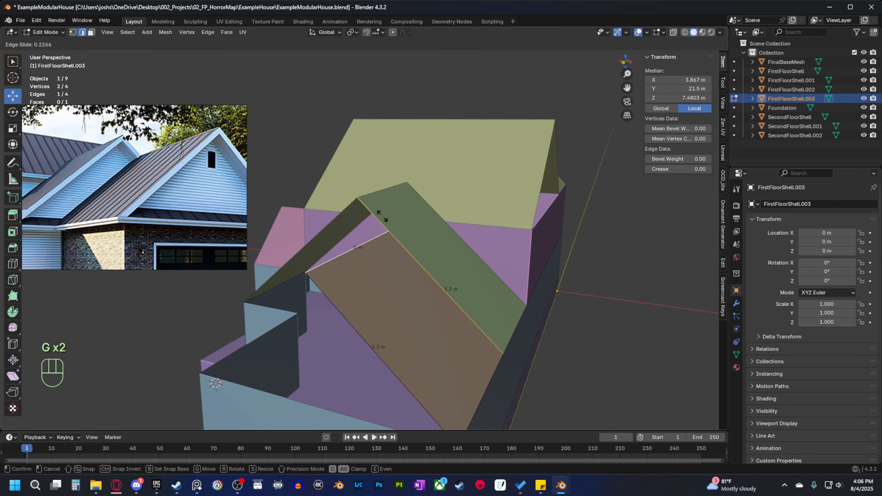
pyautogui.click(368, 237)
pyautogui.moveTo(354, 250); pyautogui.dragTo(463, 236, button='middle')
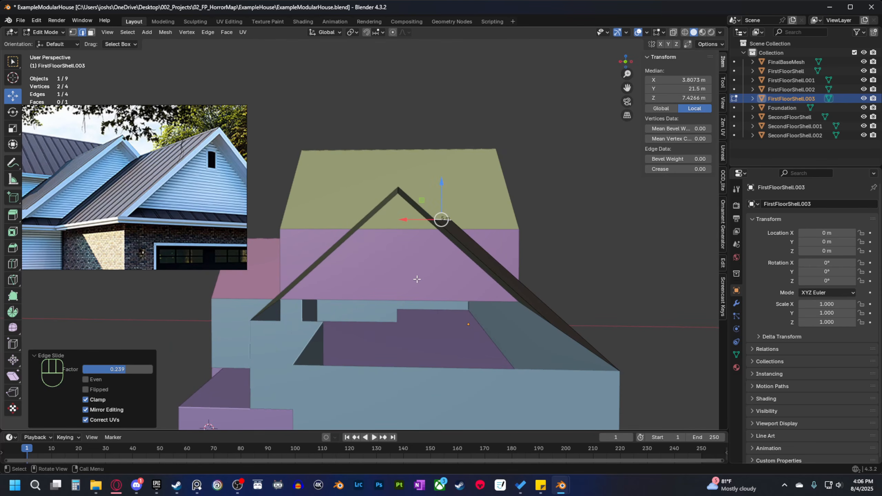
# Extrude the separated roof face's upper edge down the opposite slope, about 4.06 m along X and -3.39 m along Z.
pyautogui.moveTo(417, 279); pyautogui.dragTo(404, 295, button='middle')
pyautogui.press('`')
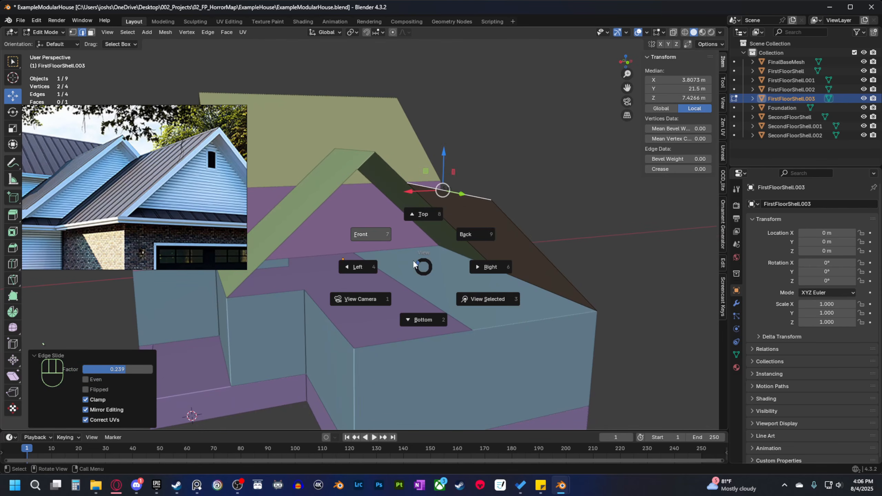
pyautogui.click(464, 260)
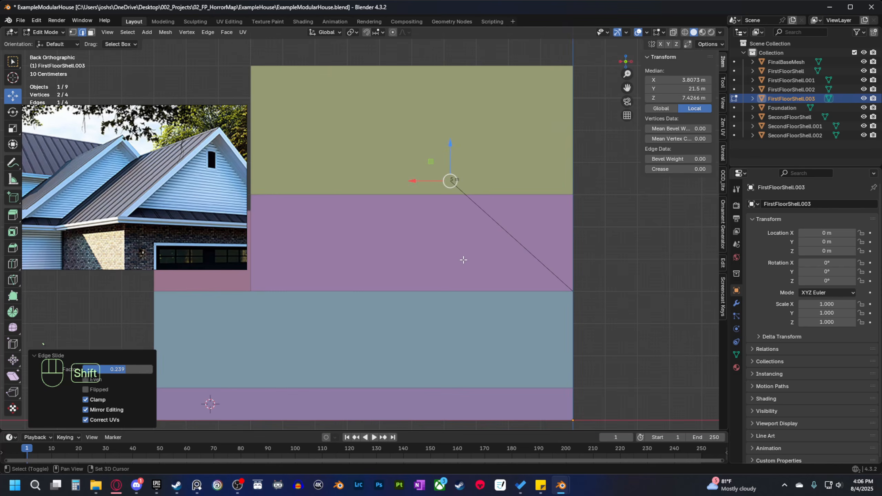
pyautogui.press('e')
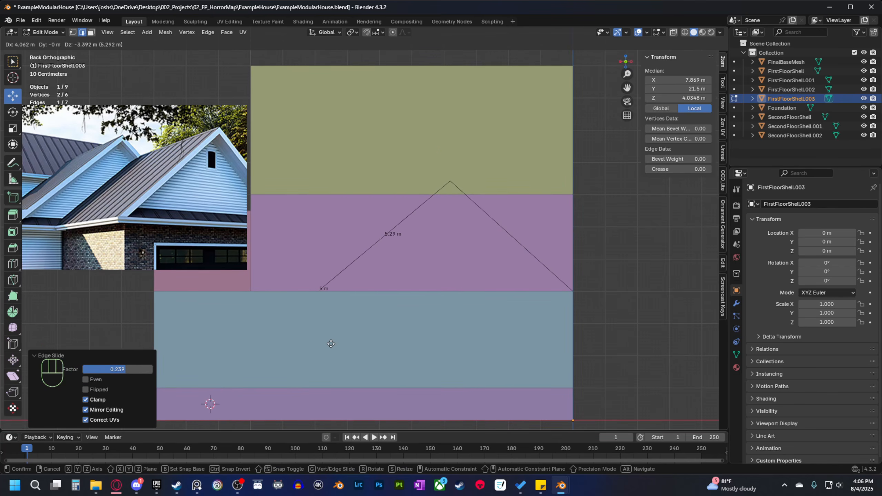
pyautogui.click(330, 344)
# Snap the new slope's lower outer corner onto the garage wall's top corner, with the first-floor shell open for editing too.
pyautogui.moveTo(410, 325); pyautogui.dragTo(356, 263, button='middle')
pyautogui.scroll(2, 357, 263)
pyautogui.moveTo(372, 233); pyautogui.dragTo(393, 288, button='middle')
pyautogui.scroll(2, 394, 288)
pyautogui.press('Tab')
pyautogui.keyDown('shift'); pyautogui.click(391, 275); pyautogui.keyUp('shift')
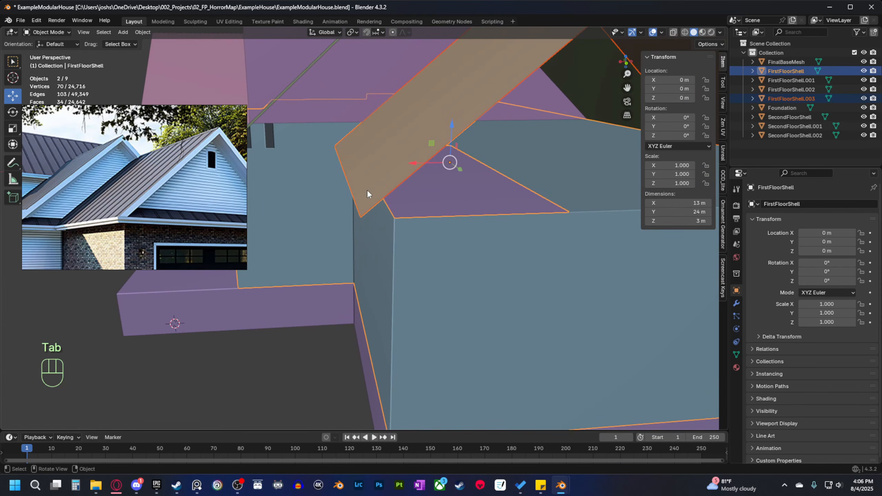
pyautogui.press('Tab')
pyautogui.moveTo(394, 248); pyautogui.dragTo(340, 240, button='middle')
pyautogui.press('g')
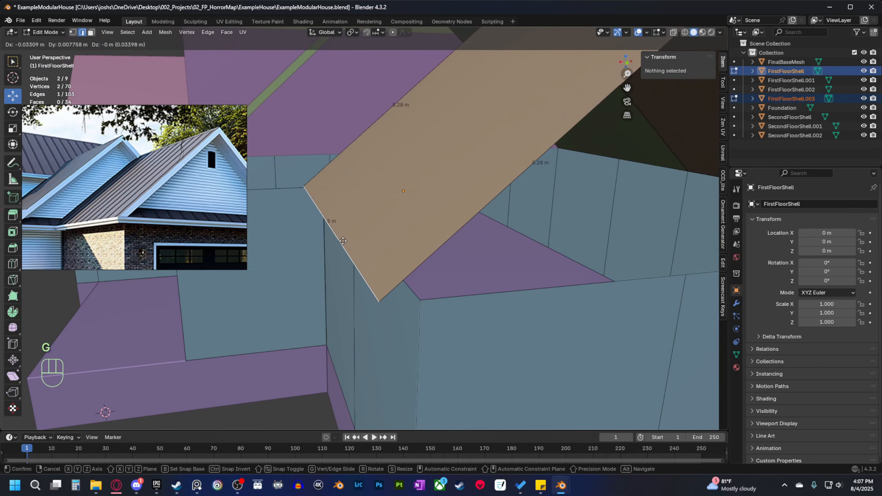
pyautogui.press('b')
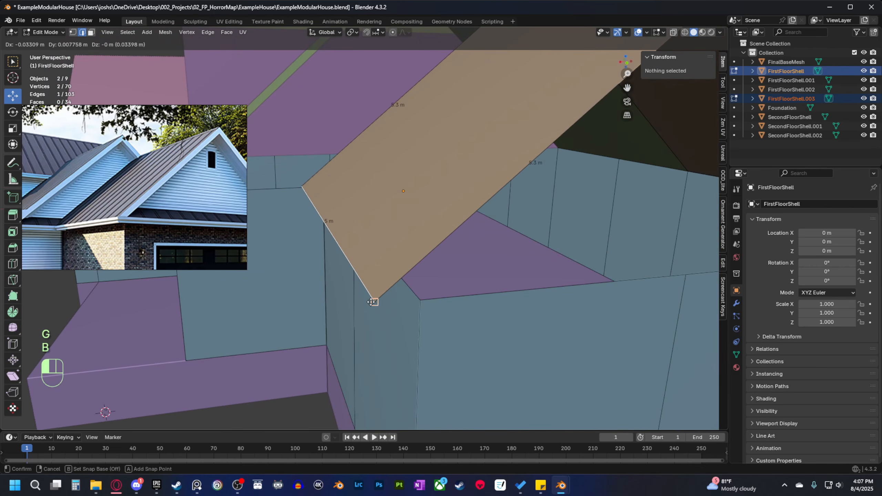
pyautogui.click(428, 308)
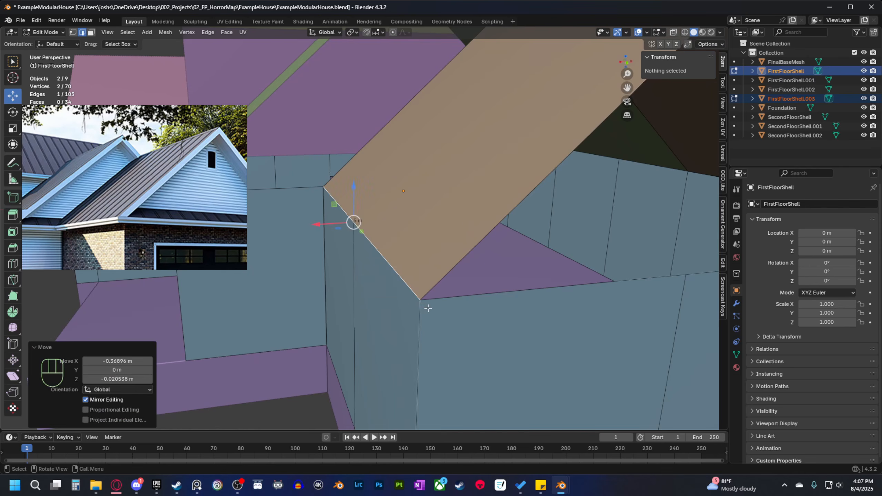
pyautogui.scroll(-10, 428, 307)
pyautogui.moveTo(451, 308); pyautogui.dragTo(424, 314, button='middle')
pyautogui.press('Tab')
# Examine the two garage roof faces from several sides and compare their slope lengths and fit to the walls.
pyautogui.press('`')
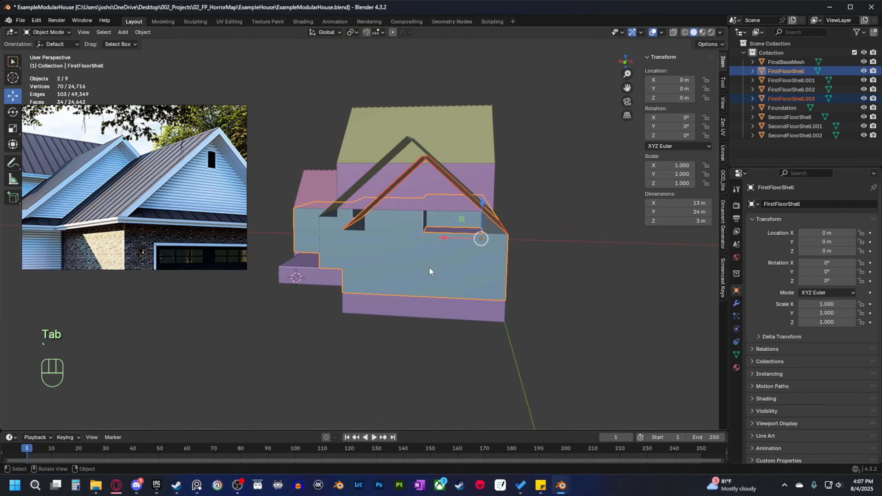
pyautogui.moveTo(429, 267); pyautogui.dragTo(397, 267, button='middle')
pyautogui.press('Tab')
pyautogui.press('3')
pyautogui.click(430, 265)
pyautogui.scroll(1, 397, 267)
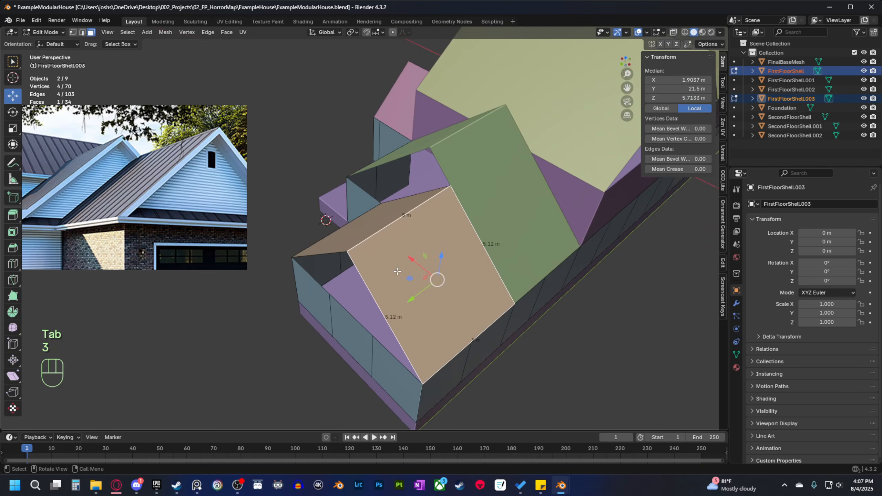
pyautogui.keyDown('shift'); pyautogui.moveTo(417, 318); pyautogui.dragTo(432, 295, button='middle'); pyautogui.keyUp('shift')
pyautogui.click(340, 237)
pyautogui.moveTo(355, 270); pyautogui.dragTo(382, 278, button='middle')
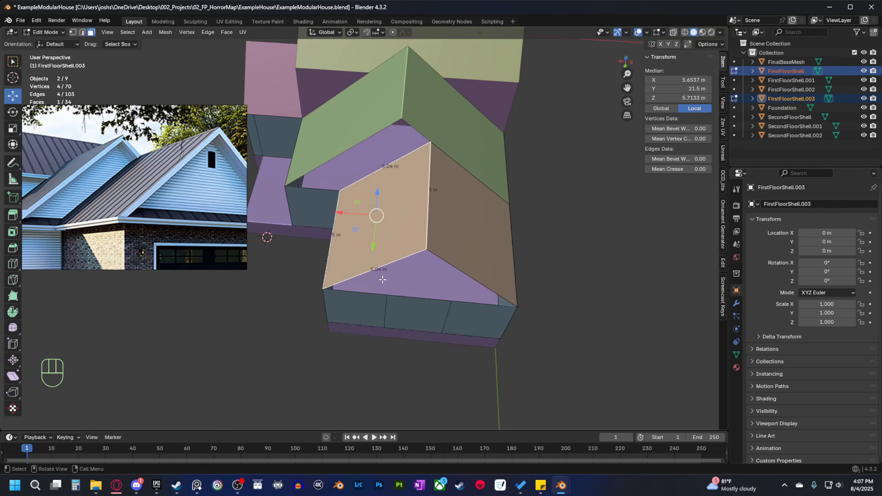
pyautogui.scroll(2, 382, 279)
pyautogui.keyDown('shift'); pyautogui.moveTo(448, 308); pyautogui.dragTo(380, 305, button='middle'); pyautogui.keyUp('shift')
pyautogui.keyDown('shift'); pyautogui.click(450, 264); pyautogui.keyUp('shift')
pyautogui.moveTo(432, 311); pyautogui.dragTo(489, 300, button='middle')
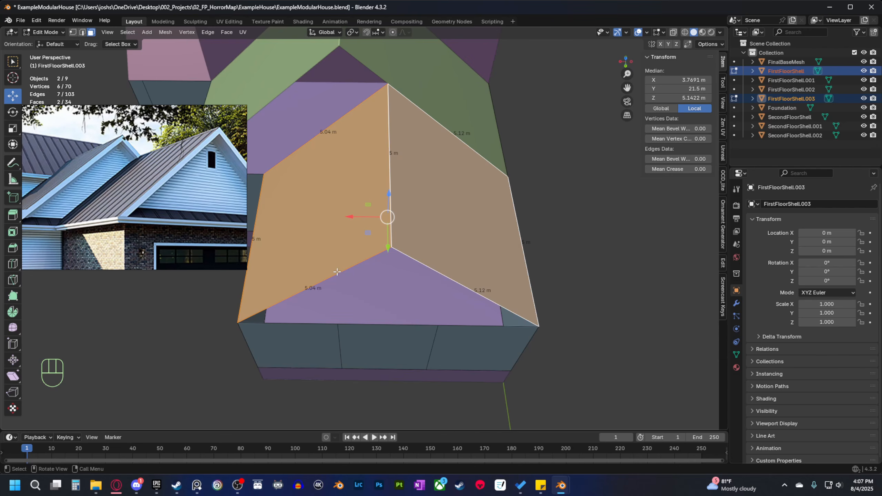
pyautogui.moveTo(280, 291); pyautogui.dragTo(352, 275, button='middle')
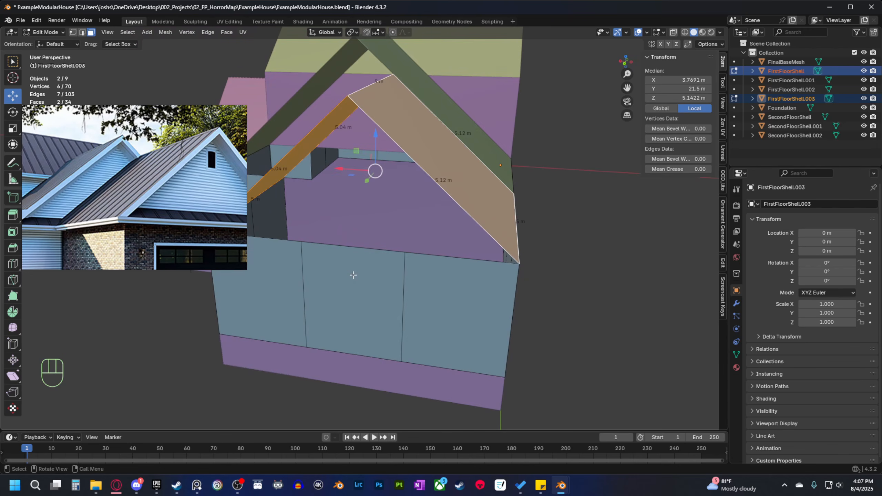
pyautogui.moveTo(398, 255); pyautogui.dragTo(366, 283, button='middle')
pyautogui.press('Tab')
pyautogui.moveTo(421, 295); pyautogui.dragTo(437, 315, button='middle')
pyautogui.press('Tab')
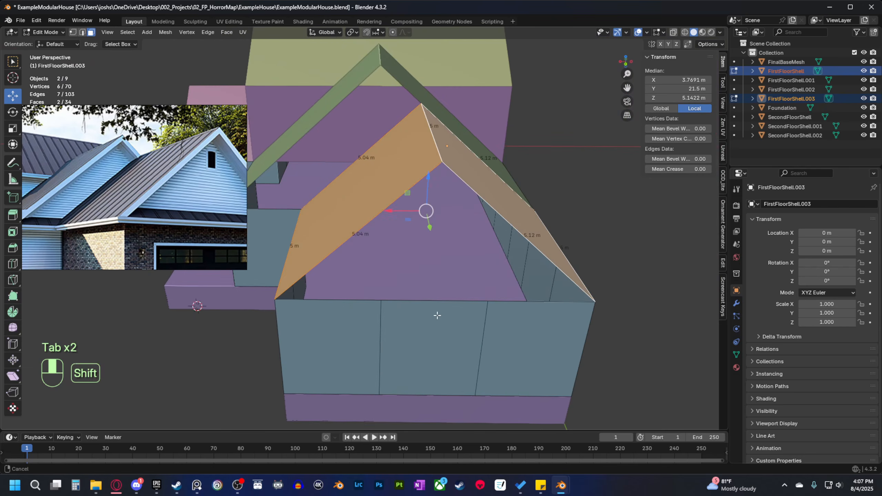
pyautogui.moveTo(382, 280); pyautogui.dragTo(413, 312, button='middle')
pyautogui.keyDown('shift'); pyautogui.moveTo(439, 298); pyautogui.dragTo(409, 305, button='middle'); pyautogui.keyUp('shift')
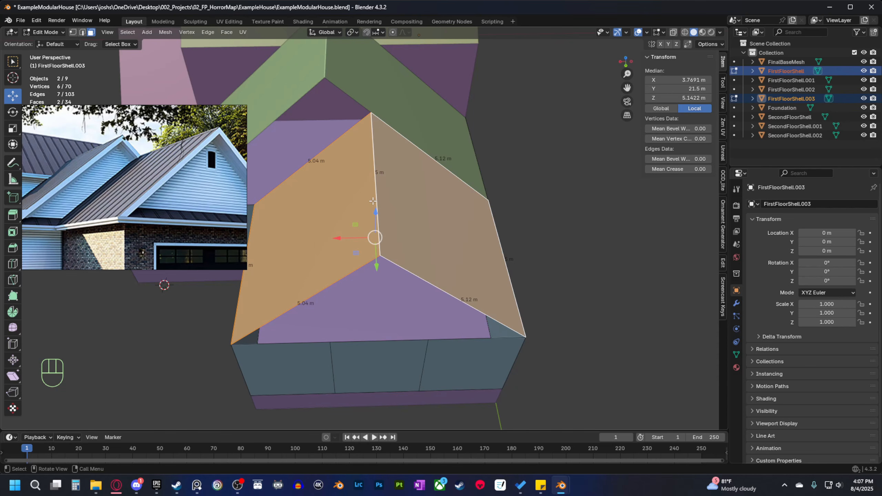
pyautogui.click(413, 207)
pyautogui.press('2')
pyautogui.click(387, 204)
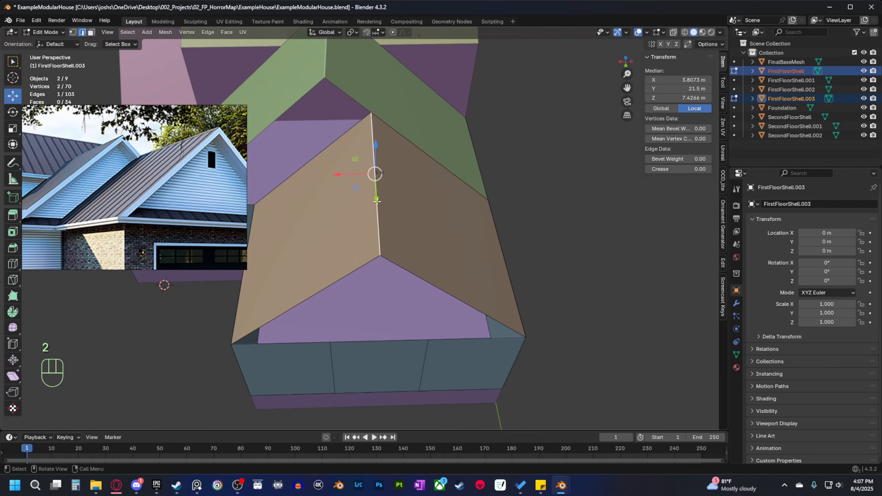
pyautogui.press('g')
pyautogui.press('g')
pyautogui.press('shift')
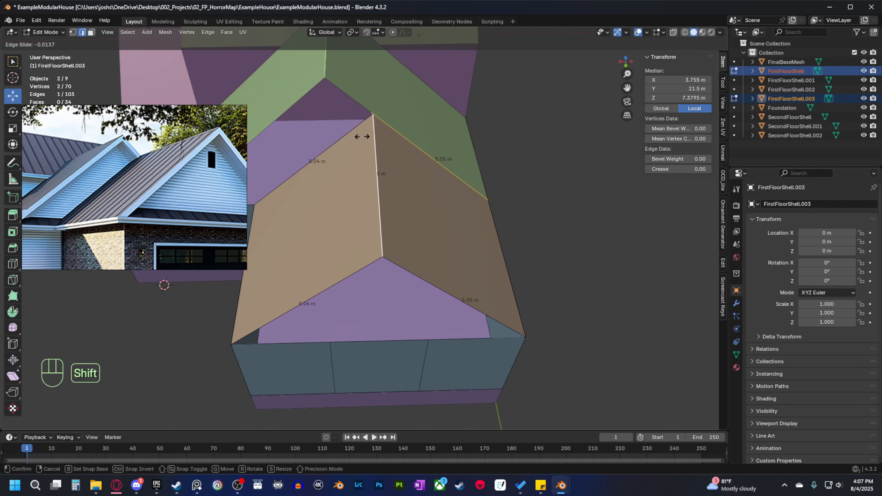
pyautogui.rightClick(363, 115)
# Delete the separate two-sided garage roof object.
pyautogui.scroll(-2, 439, 232)
pyautogui.moveTo(402, 261); pyautogui.dragTo(475, 207, button='middle')
pyautogui.press('Tab')
pyautogui.press('Delete')
# Extrude the garage-side sloped edge of the gable's outer roof plane straight out 5 m along Y, working in top view.
pyautogui.click(475, 207)
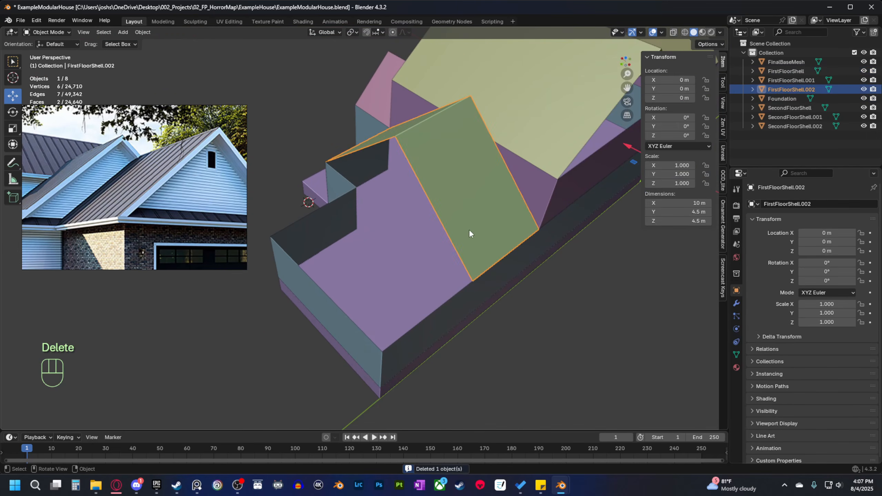
pyautogui.press('Tab')
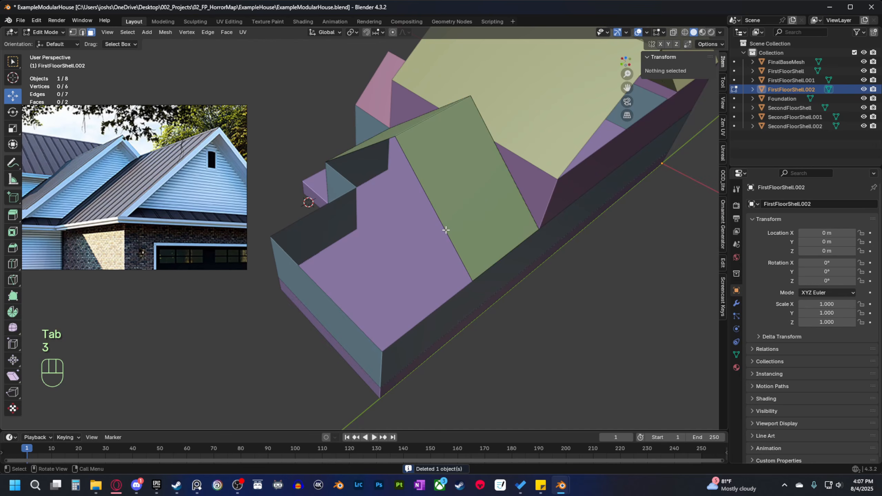
pyautogui.press('2')
pyautogui.click(433, 206)
pyautogui.press('`')
pyautogui.click(473, 199)
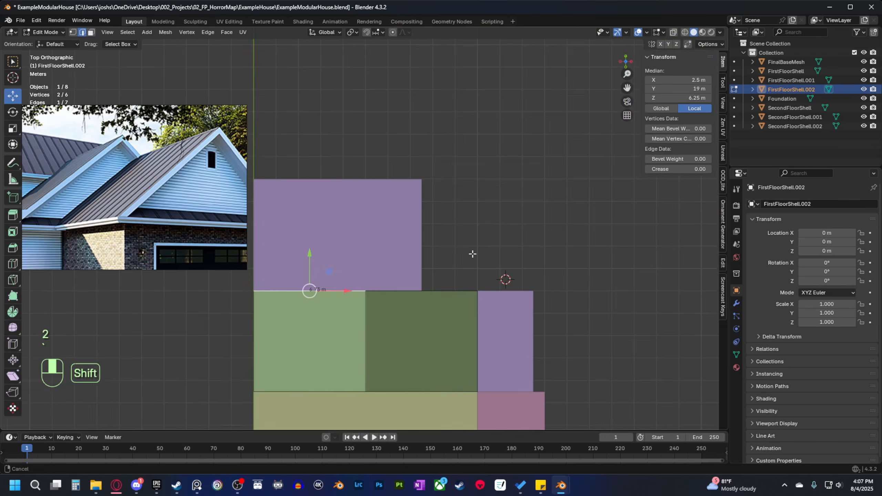
pyautogui.press('e')
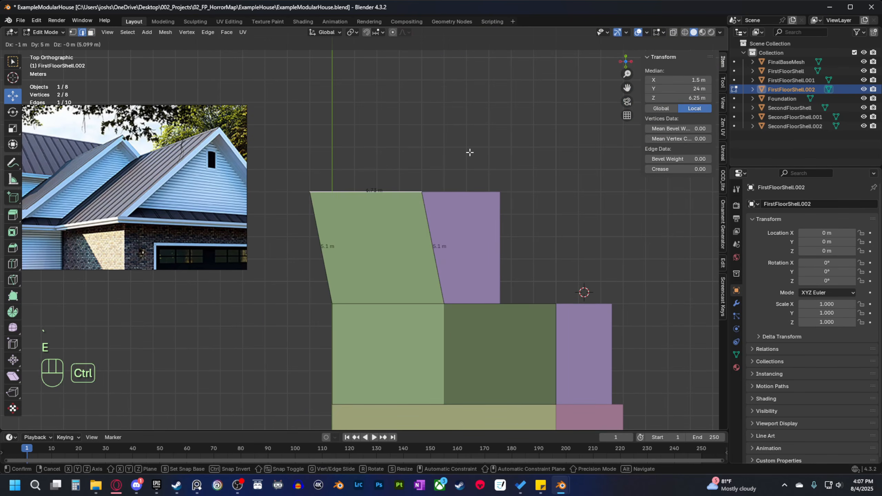
pyautogui.click(469, 162)
pyautogui.press('ctrl')
pyautogui.keyDown('ctrl'); pyautogui.moveTo(403, 193); pyautogui.dragTo(424, 194); pyautogui.keyUp('ctrl')
pyautogui.scroll(-1, 422, 271)
pyautogui.press('Tab')
pyautogui.press('Tab')
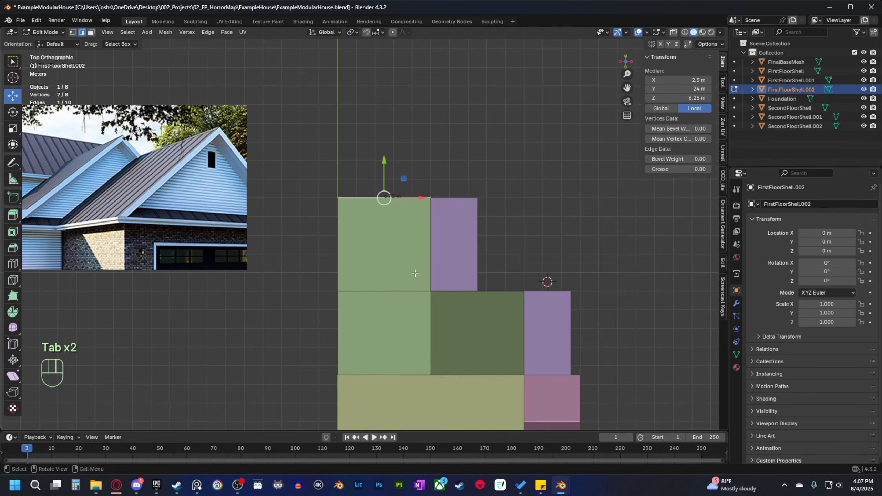
# Separate the newly extruded roof face over the garage into its own object.
pyautogui.press('3')
pyautogui.scroll(2, 414, 274)
pyautogui.click(413, 301)
pyautogui.scroll(-1, 361, 309)
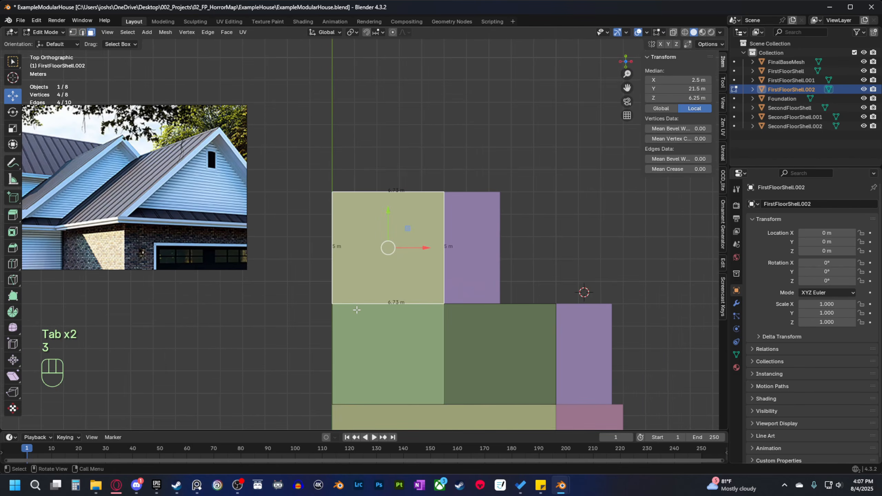
pyautogui.moveTo(361, 309); pyautogui.dragTo(340, 309, button='middle')
pyautogui.press('p')
pyautogui.click(417, 306)
pyautogui.press('Tab')
pyautogui.press('Tab')
pyautogui.press('Tab')
# Place the 3D cursor midway between the top edges of the garage section's two opposite side walls.
pyautogui.click(344, 311)
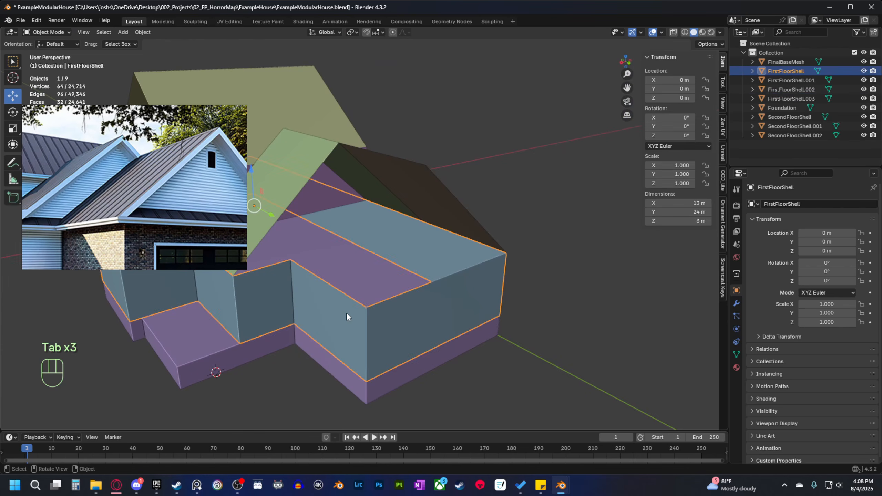
pyautogui.press('Tab')
pyautogui.click(345, 293)
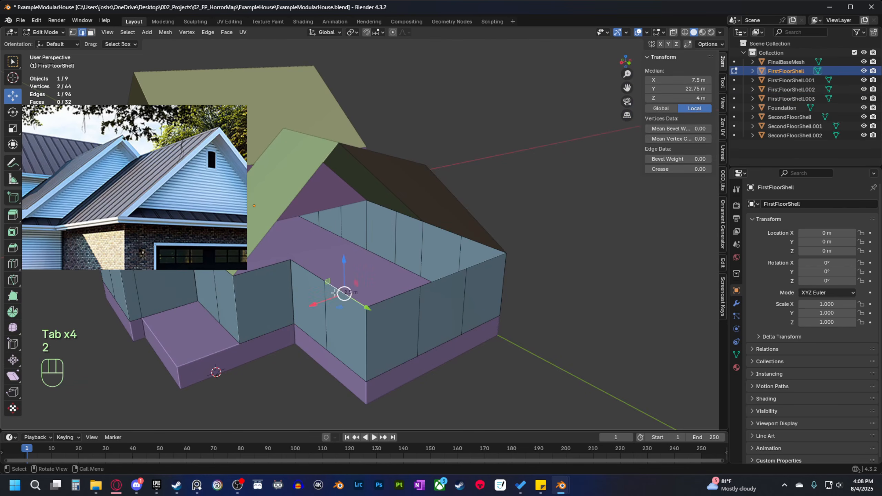
pyautogui.keyDown('shift'); pyautogui.click(307, 275); pyautogui.keyUp('shift')
pyautogui.keyDown('shift'); pyautogui.click(442, 236); pyautogui.keyUp('shift')
pyautogui.keyDown('shift'); pyautogui.click(481, 240); pyautogui.keyUp('shift')
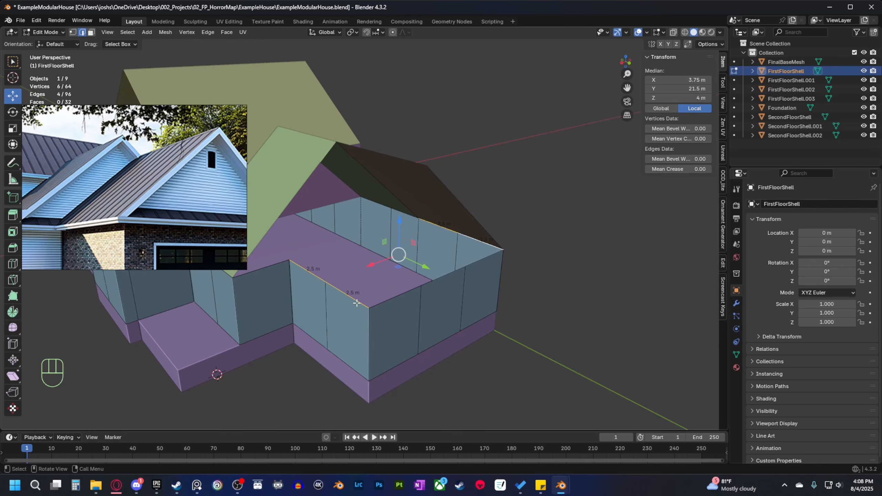
pyautogui.hotkey('shift', 's')
pyautogui.click(469, 368)
pyautogui.moveTo(468, 368); pyautogui.dragTo(406, 288, button='middle')
# Duplicate the separated garage roof face in place within its own mesh.
pyautogui.press('Tab')
pyautogui.click(447, 264)
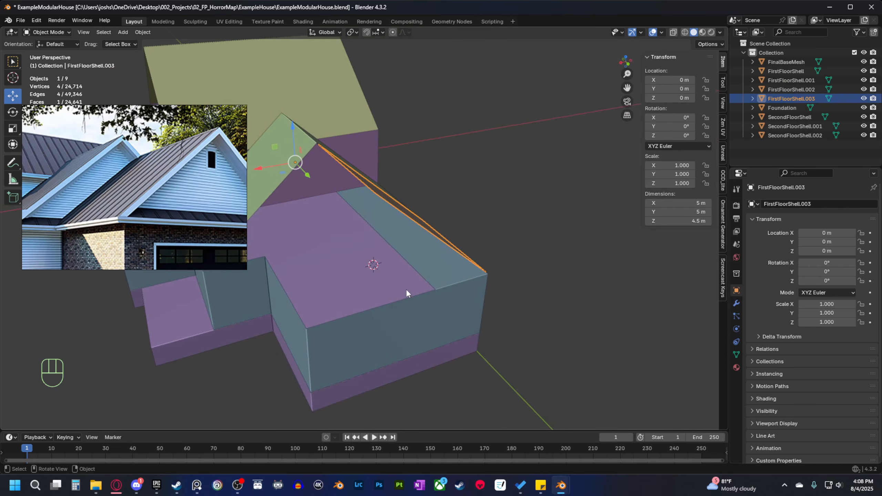
pyautogui.press('Tab')
pyautogui.press('a')
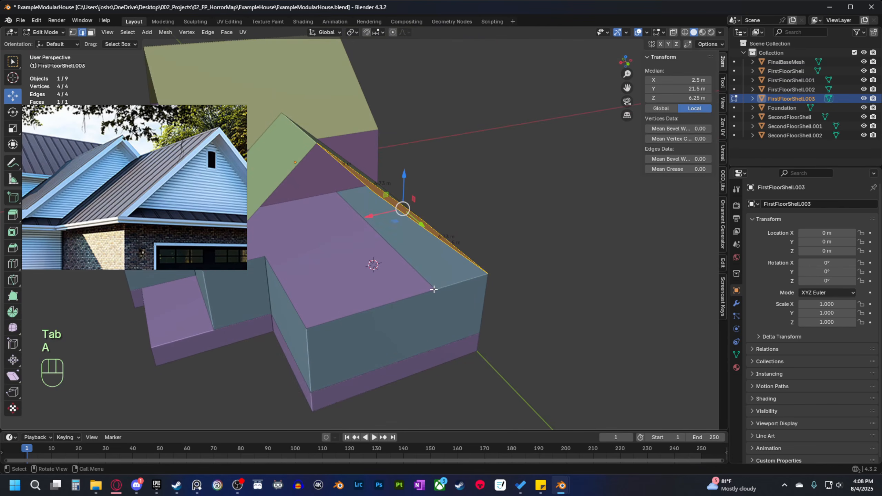
pyautogui.moveTo(448, 293); pyautogui.dragTo(446, 305, button='middle')
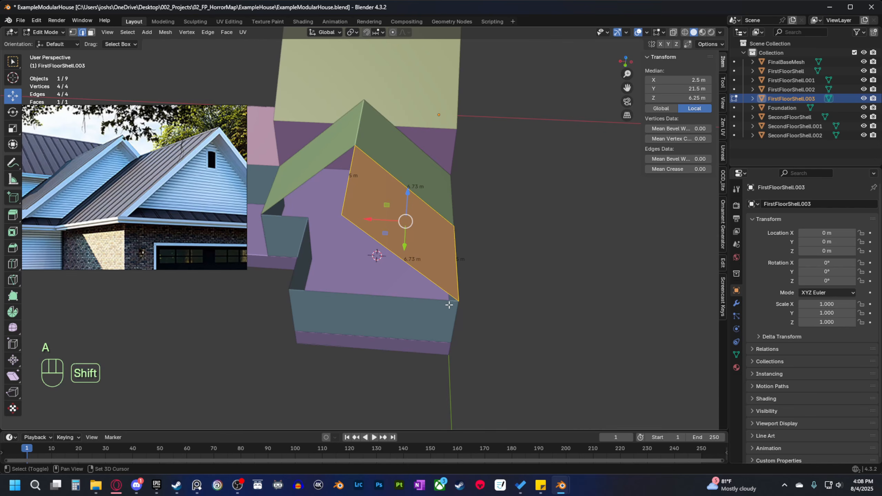
pyautogui.hotkey('shift', 'd')
pyautogui.rightClick(432, 282)
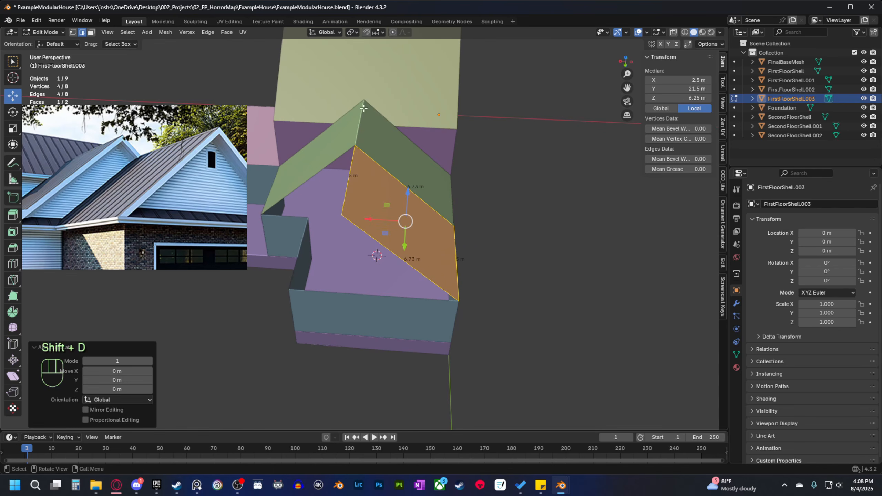
# Set the transform pivot to 3D Cursor and rotate the duplicated roof face -180° around Z.
pyautogui.click(352, 32)
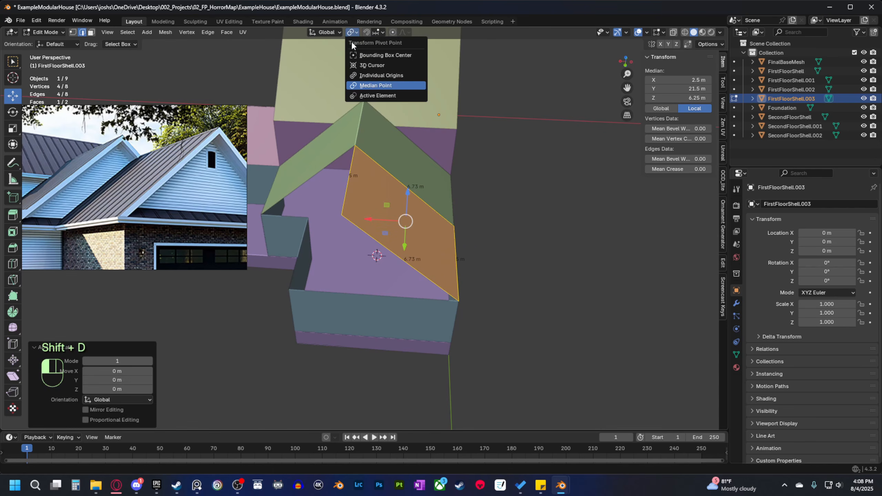
pyautogui.click(363, 65)
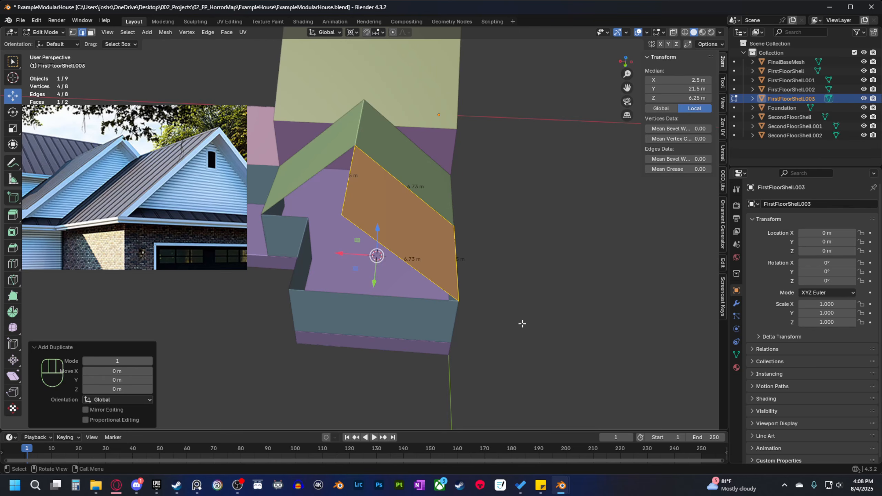
pyautogui.press('r')
pyautogui.press('z')
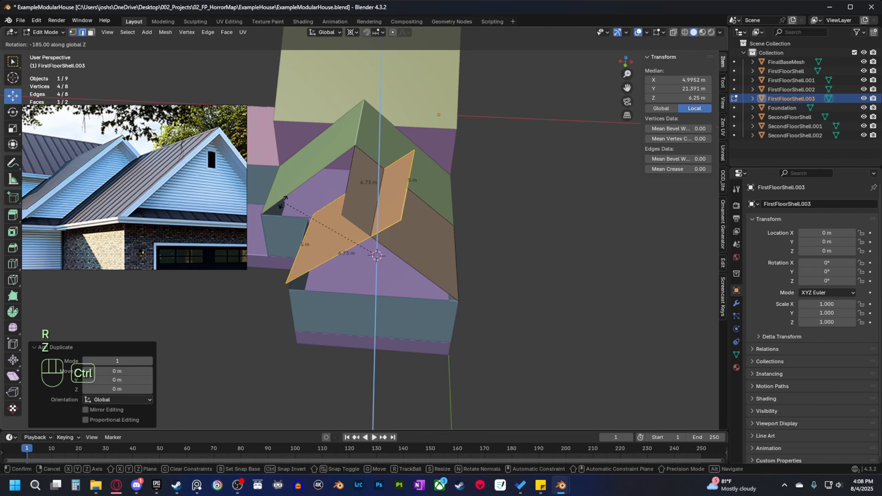
pyautogui.click(279, 208)
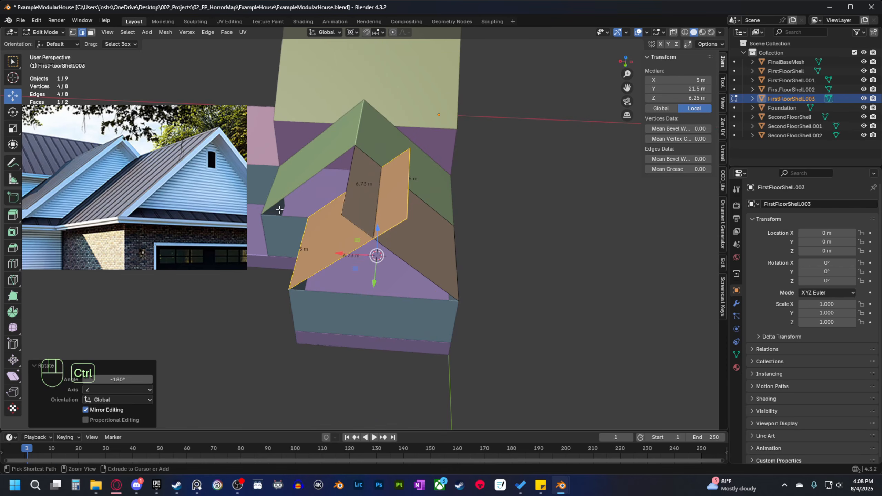
pyautogui.moveTo(475, 385); pyautogui.dragTo(485, 344, button='middle')
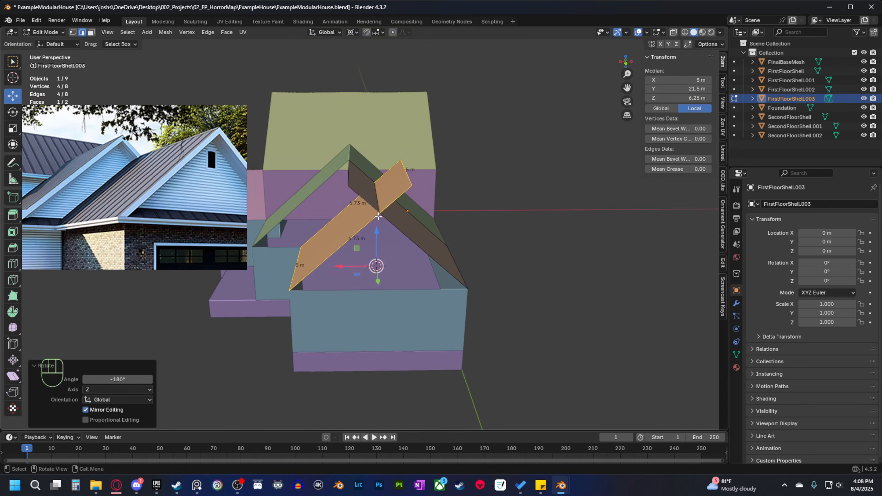
pyautogui.moveTo(371, 235); pyautogui.dragTo(379, 221, button='middle')
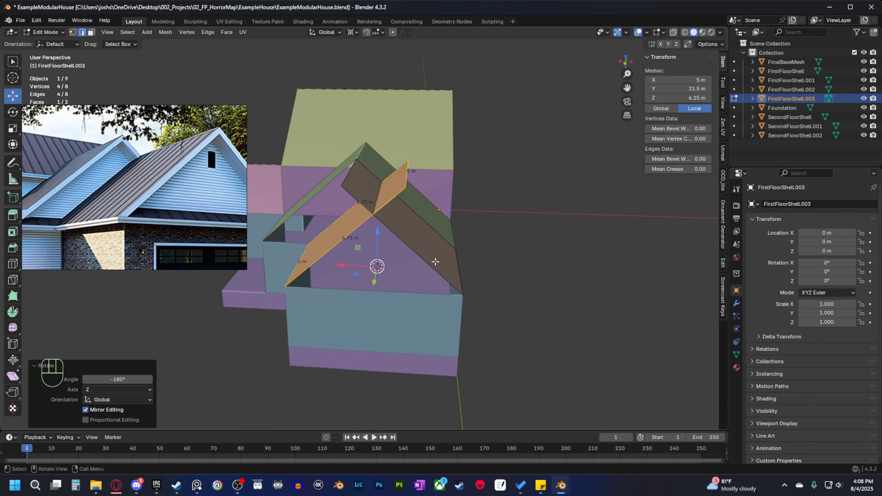
# Add a loop cut across the rotated garage roof face, close to where it crosses the original slope.
pyautogui.scroll(3, 396, 235)
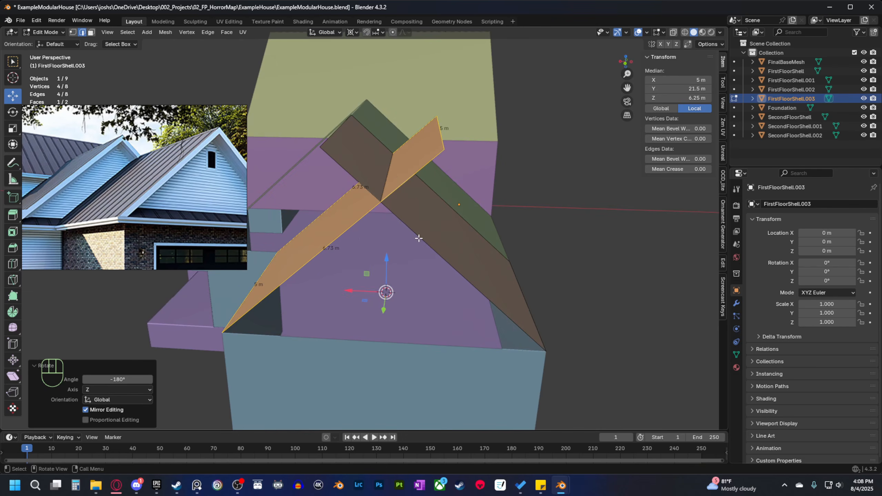
pyautogui.moveTo(397, 182); pyautogui.dragTo(403, 320, button='middle')
pyautogui.hotkey('ctrl', 'r')
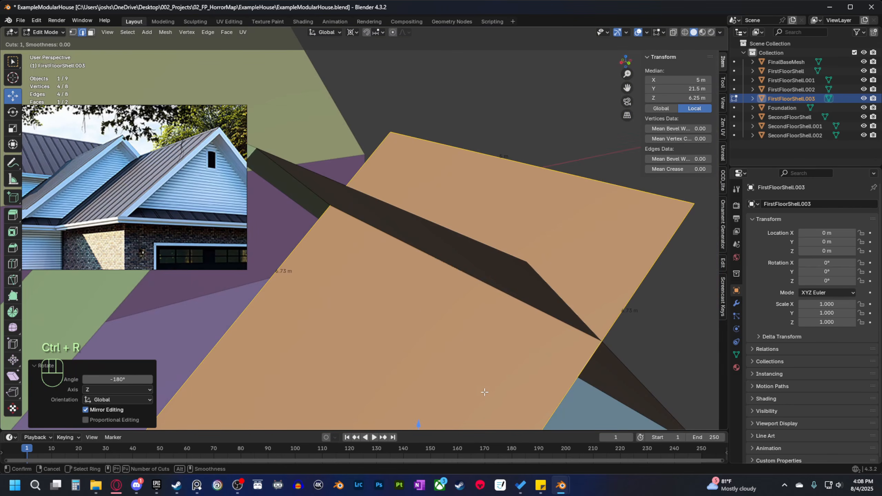
pyautogui.click(525, 424)
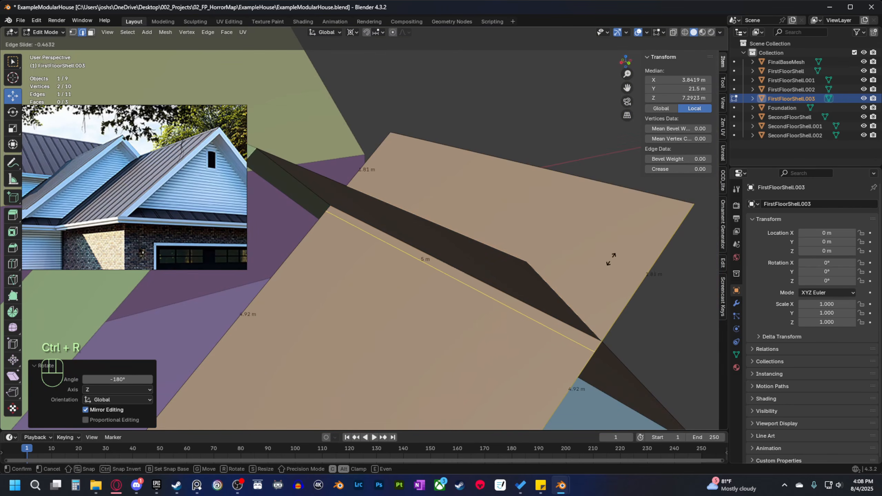
pyautogui.click(626, 232)
# Edge-slide the new cut, using a snap base point on its end vertex, onto the line where the two garage slopes intersect.
pyautogui.moveTo(625, 232); pyautogui.dragTo(489, 241, button='middle')
pyautogui.press('g')
pyautogui.press('g')
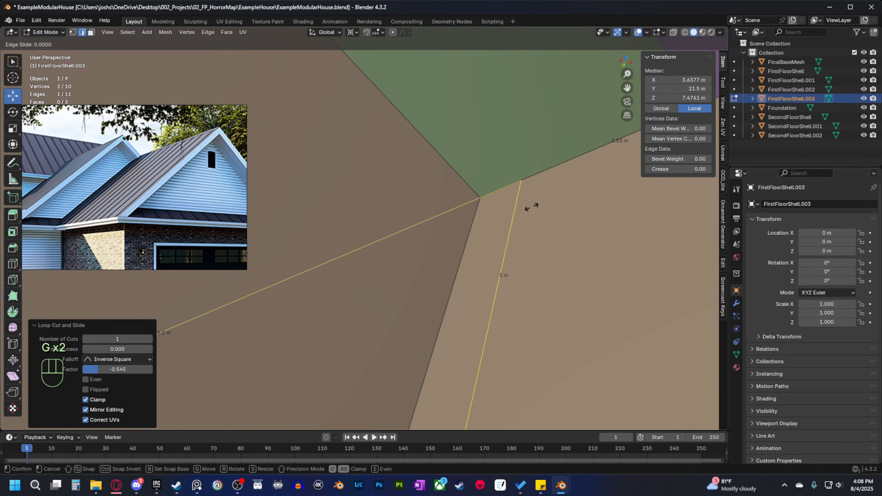
pyautogui.press('b')
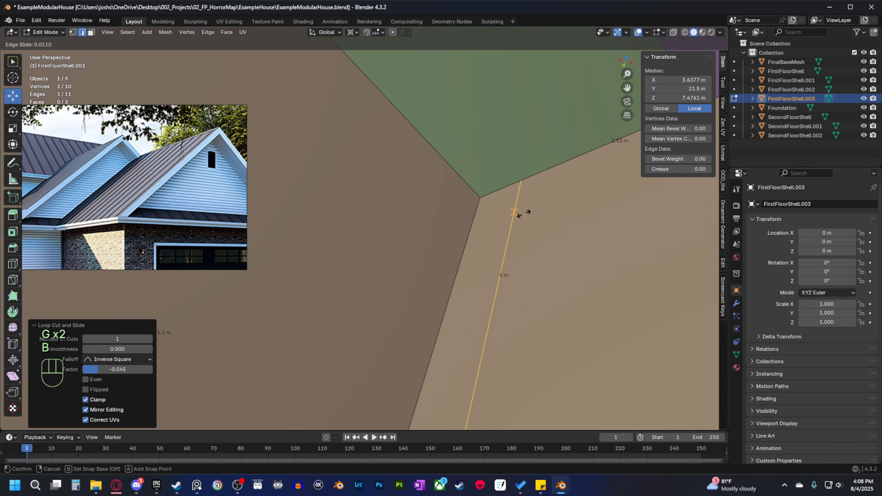
pyautogui.click(521, 181)
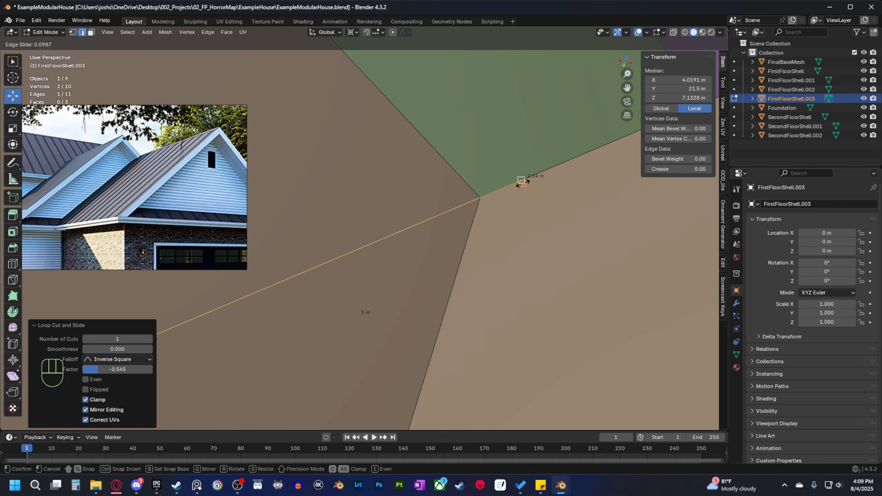
pyautogui.press('b')
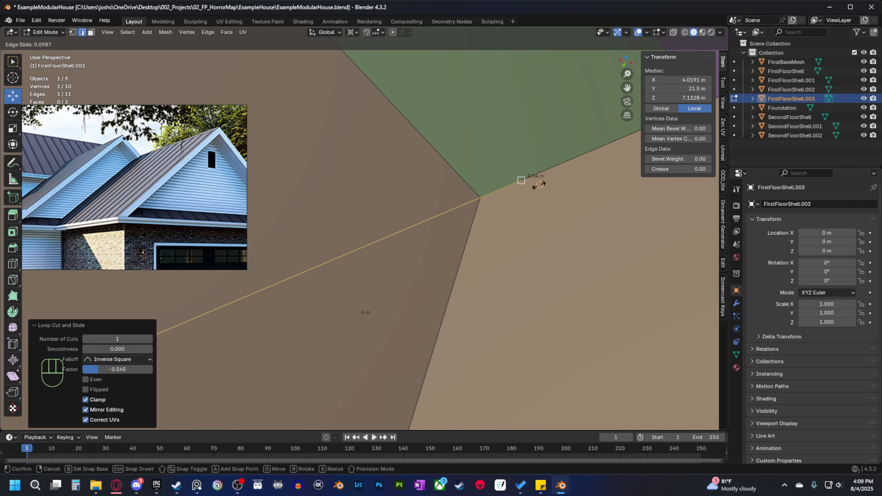
pyautogui.click(485, 191)
# Delete the excess face of the rotated slope that extends past the ridge line.
pyautogui.moveTo(485, 191); pyautogui.dragTo(364, 199, button='middle')
pyautogui.press('3')
pyautogui.click(450, 243)
pyautogui.press('x')
pyautogui.click(478, 236)
# Add a loop cut across the original garage roof face, slightly below the ridge line.
pyautogui.click(383, 226)
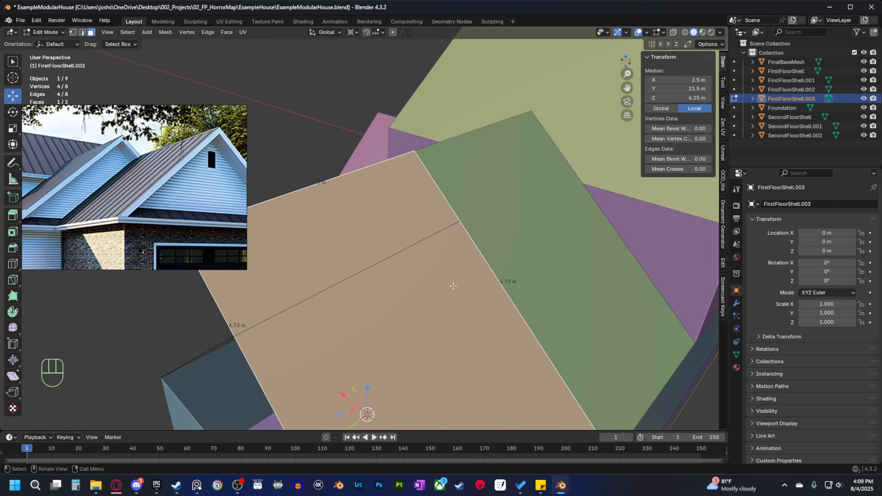
pyautogui.hotkey('ctrl', 'r')
pyautogui.click(462, 262)
pyautogui.click(449, 233)
pyautogui.scroll(2, 494, 261)
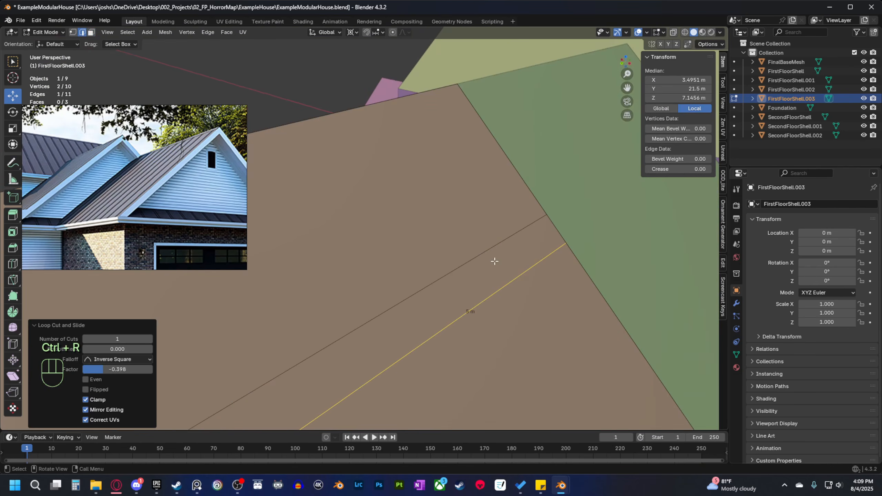
# Edge-slide the original slope's cut, snapping its end vertex to the top corner of the trimmed slope.
pyautogui.moveTo(494, 261); pyautogui.dragTo(509, 274, button='middle')
pyautogui.press('g')
pyautogui.press('g')
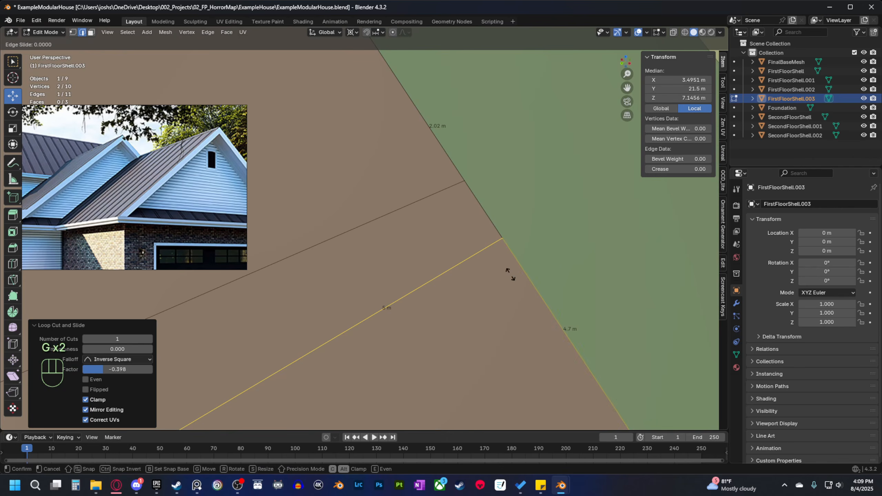
pyautogui.press('b')
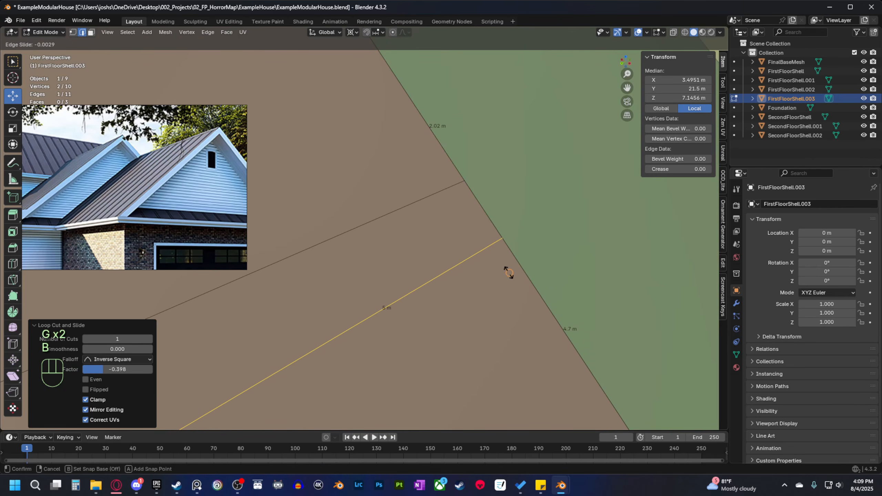
pyautogui.click(498, 238)
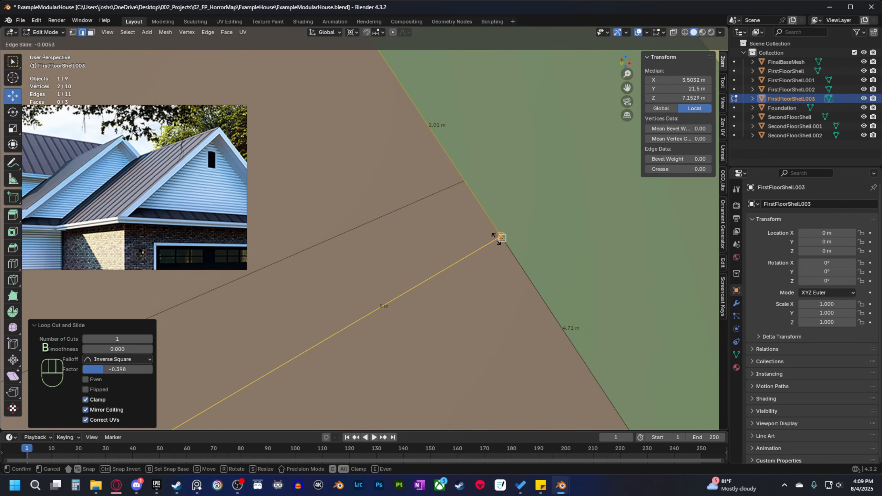
pyautogui.click(456, 181)
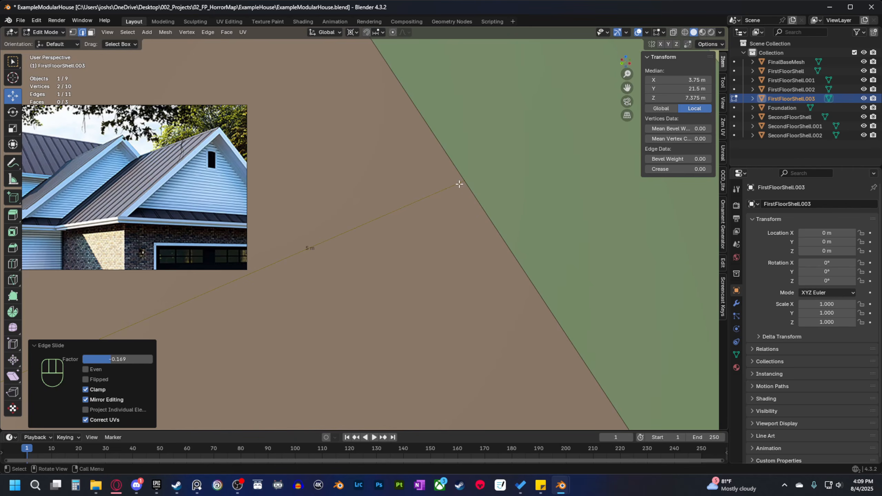
# Delete the original slope's leftover face above the garage ridge.
pyautogui.moveTo(459, 183); pyautogui.dragTo(475, 244, button='middle')
pyautogui.press('3')
pyautogui.click(357, 214)
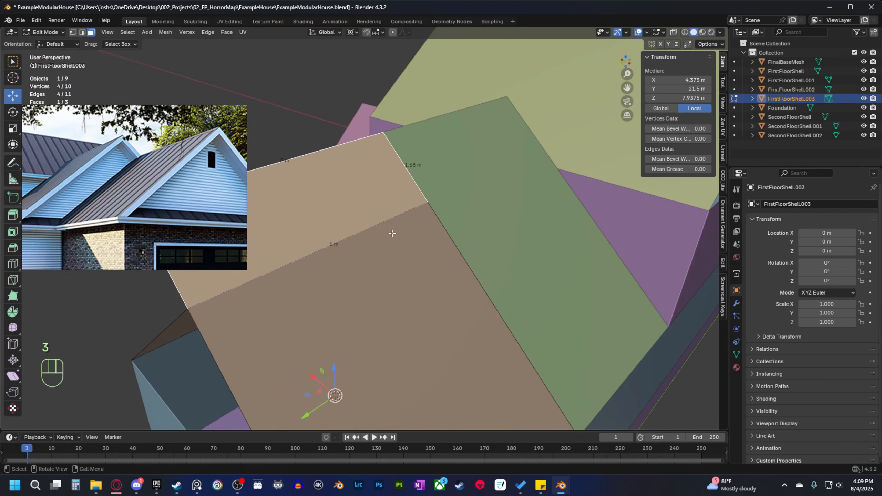
pyautogui.press('x')
pyautogui.click(392, 237)
pyautogui.scroll(-3, 364, 288)
pyautogui.click(376, 308)
# Select both remaining garage roof faces and return to Object Mode.
pyautogui.keyDown('shift'); pyautogui.moveTo(360, 303); pyautogui.dragTo(331, 294, button='middle'); pyautogui.keyUp('shift')
pyautogui.press('3')
pyautogui.click(367, 316)
pyautogui.keyDown('shift'); pyautogui.click(308, 262); pyautogui.keyUp('shift')
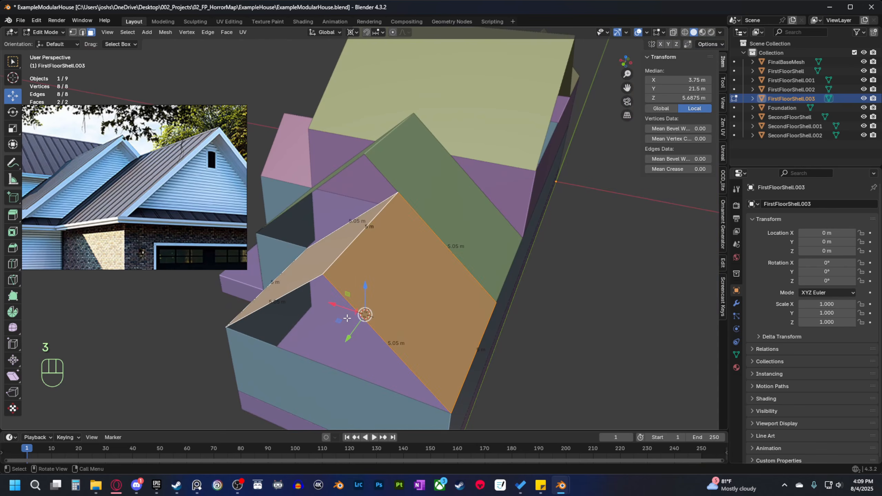
pyautogui.moveTo(308, 262); pyautogui.dragTo(344, 351, button='middle')
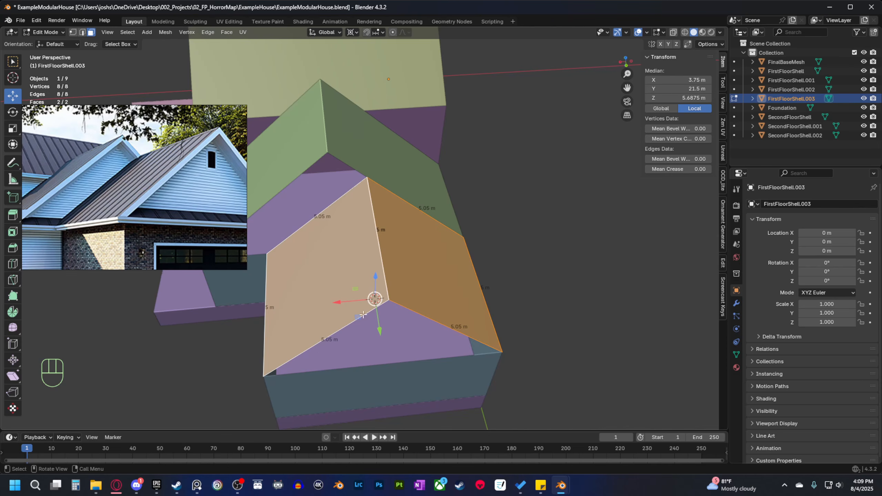
pyautogui.moveTo(363, 315); pyautogui.dragTo(366, 282, button='middle')
pyautogui.press('Tab')
# Deselect everything and turn on the face orientation overlay for the whole house.
pyautogui.scroll(-4, 365, 282)
pyautogui.click(554, 326)
pyautogui.moveTo(554, 327); pyautogui.dragTo(596, 343, button='middle')
pyautogui.scroll(-3, 596, 343)
pyautogui.press('q')
pyautogui.click(576, 343)
# Select the small porch-side roof and the smaller second-floor gable roof, and recalculate all their normals to face outside.
pyautogui.moveTo(354, 321); pyautogui.dragTo(425, 256, button='middle')
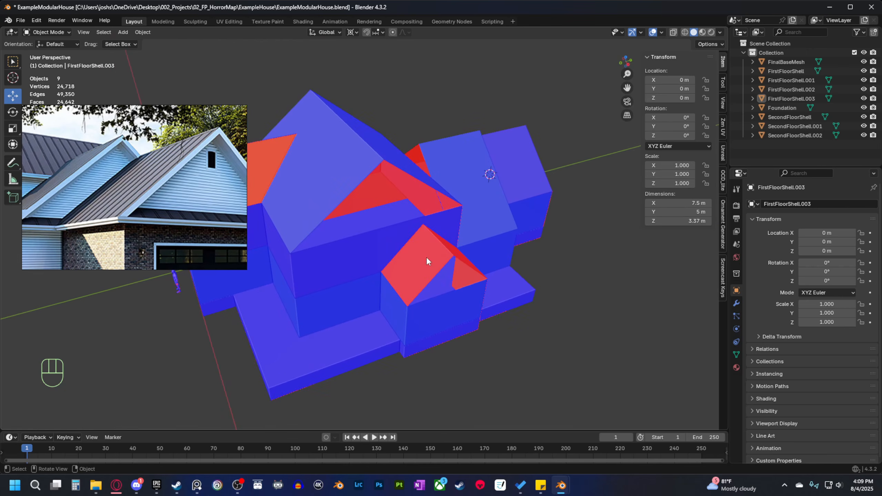
pyautogui.click(425, 258)
pyautogui.keyDown('shift'); pyautogui.moveTo(334, 295); pyautogui.dragTo(509, 314, button='middle'); pyautogui.keyUp('shift')
pyautogui.keyDown('shift'); pyautogui.click(391, 208); pyautogui.keyUp('shift')
pyautogui.moveTo(387, 258); pyautogui.dragTo(443, 295, button='middle')
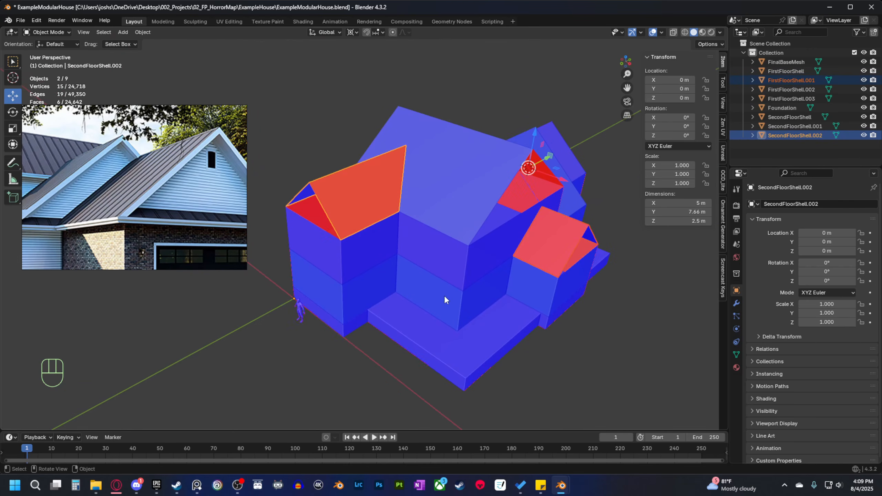
pyautogui.press('Tab')
pyautogui.press('a')
pyautogui.hotkey('alt', 'n')
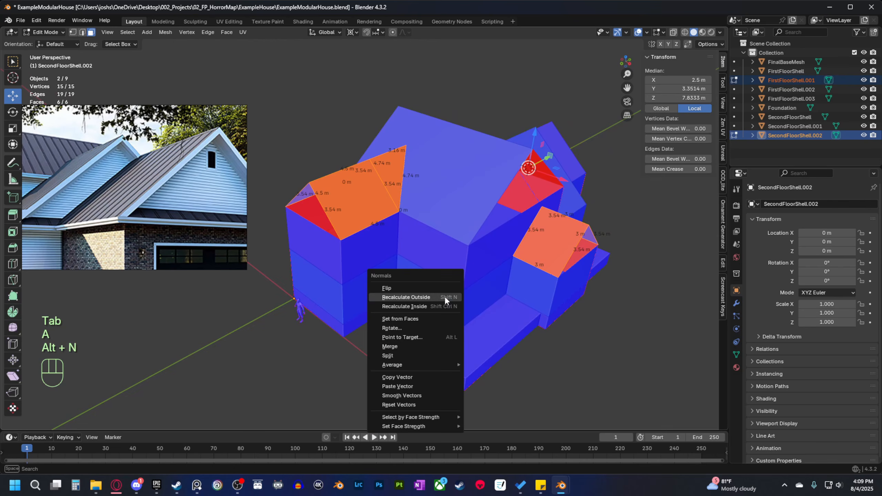
pyautogui.click(444, 296)
# Return to Object Mode and turn off the face orientation overlay.
pyautogui.scroll(-2, 465, 302)
pyautogui.press('Tab')
pyautogui.moveTo(560, 346); pyautogui.dragTo(404, 330, button='middle')
pyautogui.press('q')
pyautogui.click(404, 329)
pyautogui.scroll(-4, 182, 229)
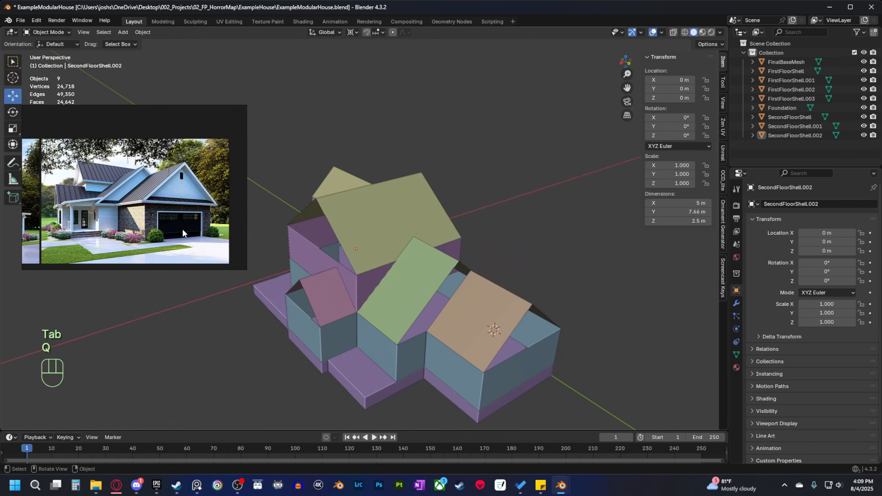
# Open the main second-floor gable roof mesh for editing in edge select mode.
pyautogui.moveTo(182, 229); pyautogui.dragTo(157, 201, button='middle')
pyautogui.moveTo(386, 291)
pyautogui.mouseDown(button='middle')
pyautogui.moveTo(408, 313)
pyautogui.moveTo(422, 257)
pyautogui.moveTo(373, 302)
pyautogui.moveTo(426, 288)
pyautogui.moveTo(355, 297)
pyautogui.moveTo(400, 278)
pyautogui.moveTo(379, 291)
pyautogui.mouseUp(button='middle')
pyautogui.scroll(2, 374, 302)
pyautogui.scroll(2, 354, 298)
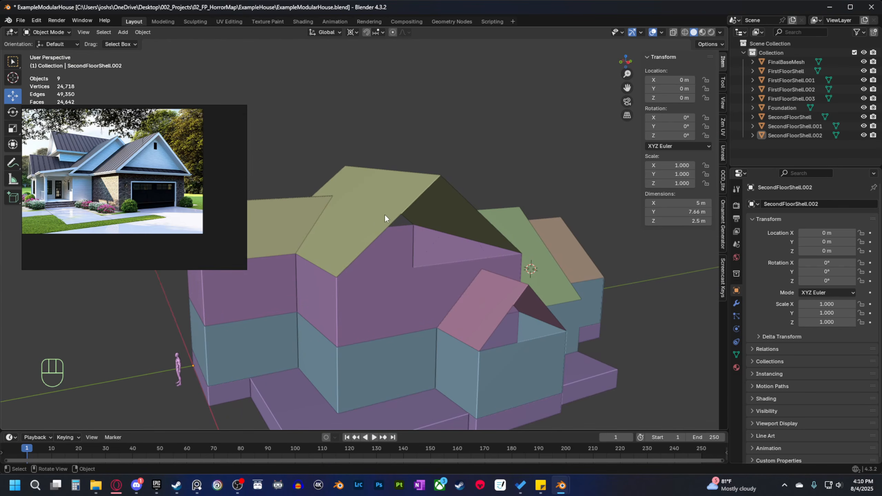
pyautogui.click(387, 219)
pyautogui.keyDown('shift'); pyautogui.moveTo(387, 218); pyautogui.dragTo(442, 267, button='middle'); pyautogui.keyUp('shift')
pyautogui.press('Tab')
pyautogui.press('2')
pyautogui.scroll(2, 420, 261)
pyautogui.click(393, 256)
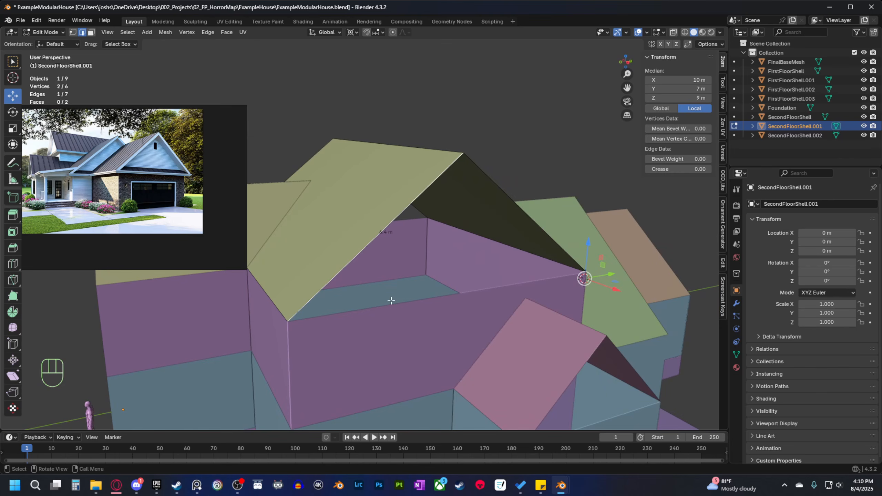
# Fill a horizontal base face between the two opposite 10 m eave edges of the main second-floor roof.
pyautogui.moveTo(391, 301); pyautogui.dragTo(404, 258, button='middle')
pyautogui.press('2')
pyautogui.click(480, 253)
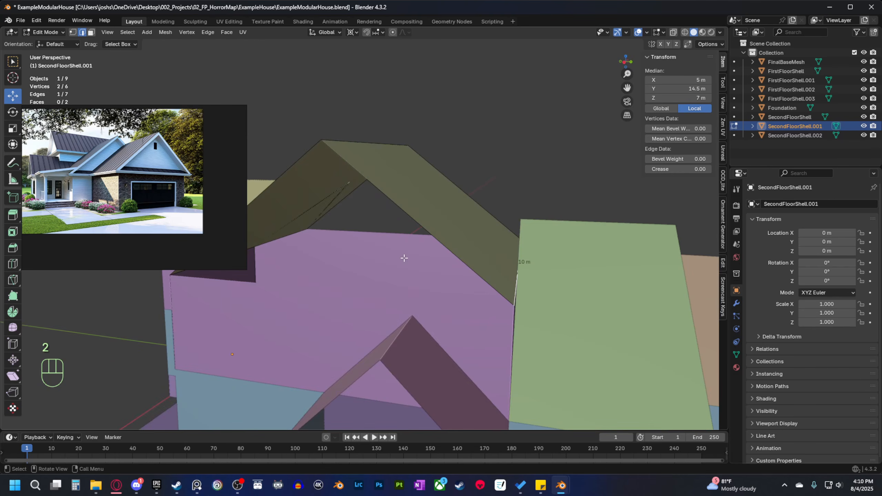
pyautogui.keyDown('shift'); pyautogui.moveTo(298, 256); pyautogui.dragTo(428, 300, button='middle'); pyautogui.keyUp('shift')
pyautogui.keyDown('shift'); pyautogui.click(318, 209); pyautogui.keyUp('shift')
pyautogui.press('f')
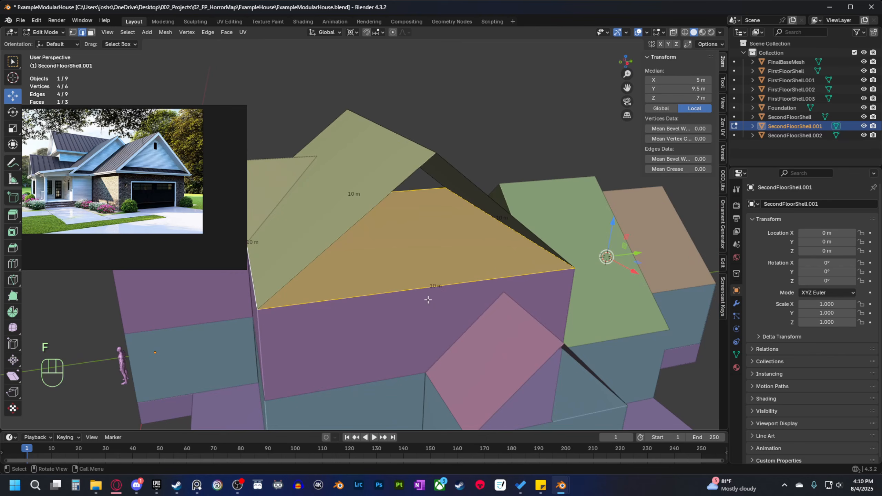
# Split the new base face in half under the ridge with one centred loop cut.
pyautogui.hotkey('ctrl', 'r')
pyautogui.click(403, 233)
pyautogui.rightClick(391, 233)
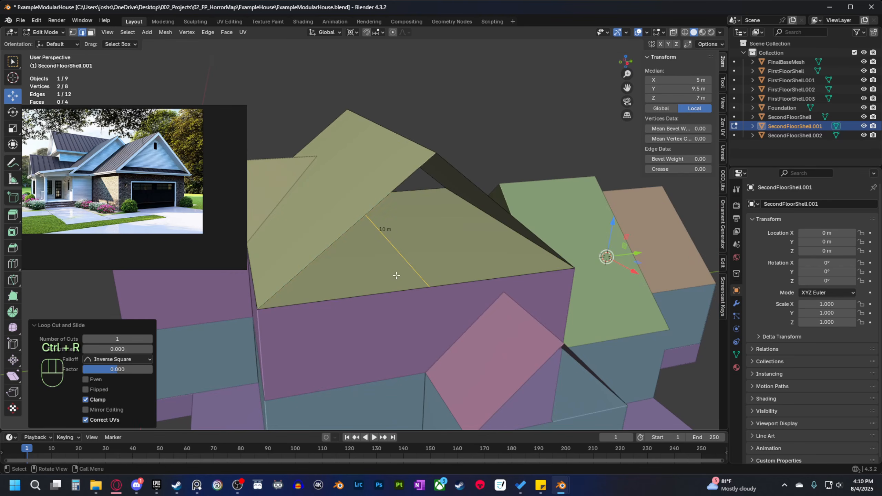
# Close the main roof's gable end above the small pink roof with two triangular faces between the sloping edges and base edges.
pyautogui.click(356, 220)
pyautogui.keyDown('shift'); pyautogui.click(359, 291); pyautogui.keyUp('shift')
pyautogui.press('f')
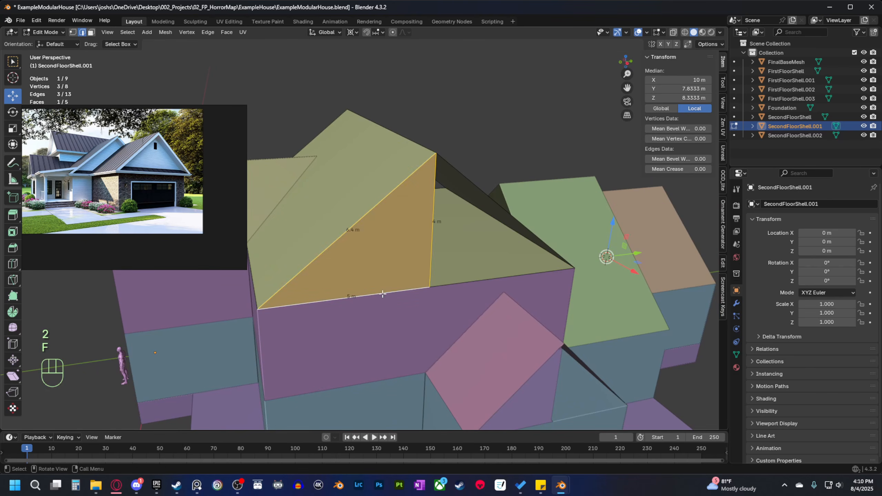
pyautogui.keyDown('shift'); pyautogui.moveTo(481, 217); pyautogui.dragTo(403, 236, button='middle'); pyautogui.keyUp('shift')
pyautogui.click(408, 226)
pyautogui.keyDown('shift'); pyautogui.click(420, 297); pyautogui.keyUp('shift')
pyautogui.press('f')
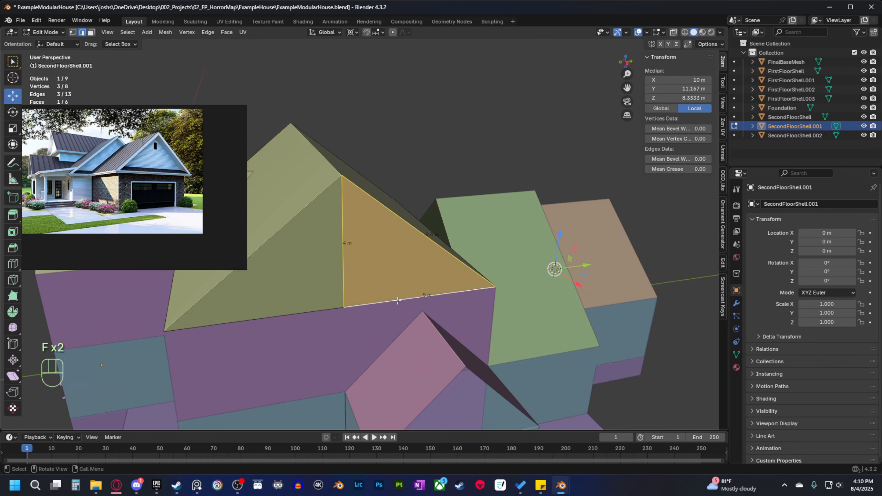
# Close the opposite gable end of the main roof with two matching triangular faces.
pyautogui.moveTo(420, 298); pyautogui.dragTo(396, 309, button='middle')
pyautogui.scroll(4, 439, 331)
pyautogui.keyDown('shift'); pyautogui.moveTo(439, 331); pyautogui.dragTo(413, 311, button='middle'); pyautogui.keyUp('shift')
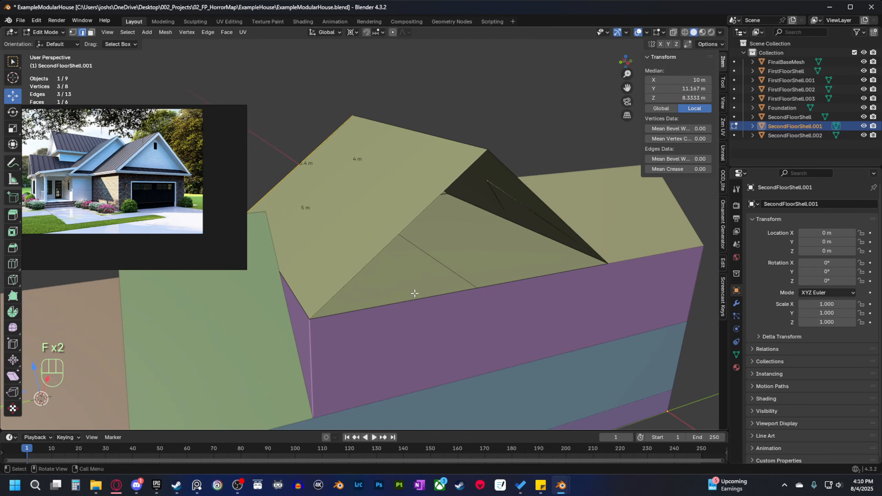
pyautogui.click(413, 297)
pyautogui.keyDown('shift'); pyautogui.click(378, 251); pyautogui.keyUp('shift')
pyautogui.press('f')
pyautogui.click(519, 279)
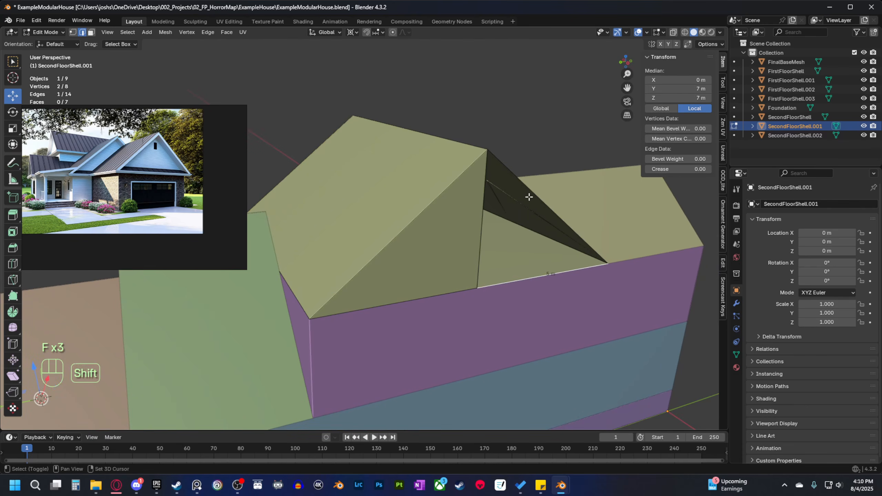
pyautogui.keyDown('shift'); pyautogui.click(528, 192); pyautogui.keyUp('shift')
pyautogui.press('f')
# Examine the closed main gable and compare it with the reference photos of the gable wall and the roof strip beneath it.
pyautogui.scroll(-3, 520, 271)
pyautogui.moveTo(535, 273); pyautogui.dragTo(507, 349, button='middle')
pyautogui.scroll(4, 447, 298)
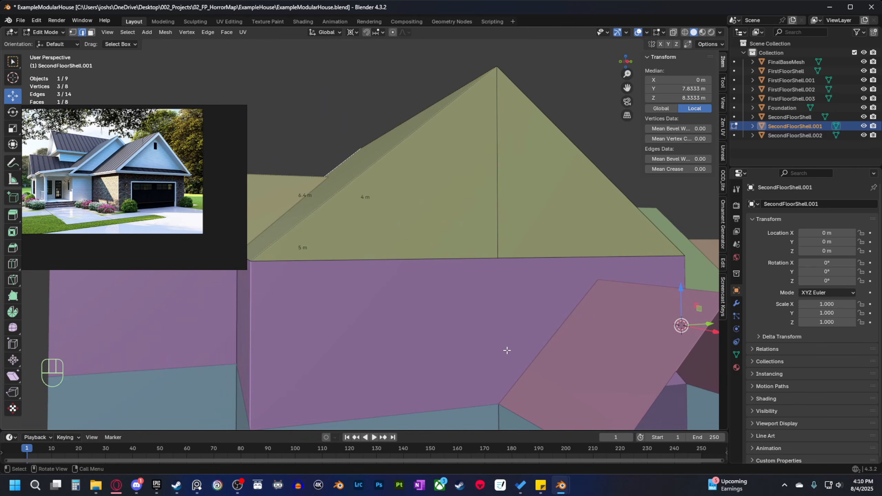
pyautogui.moveTo(321, 286); pyautogui.dragTo(421, 241, button='middle')
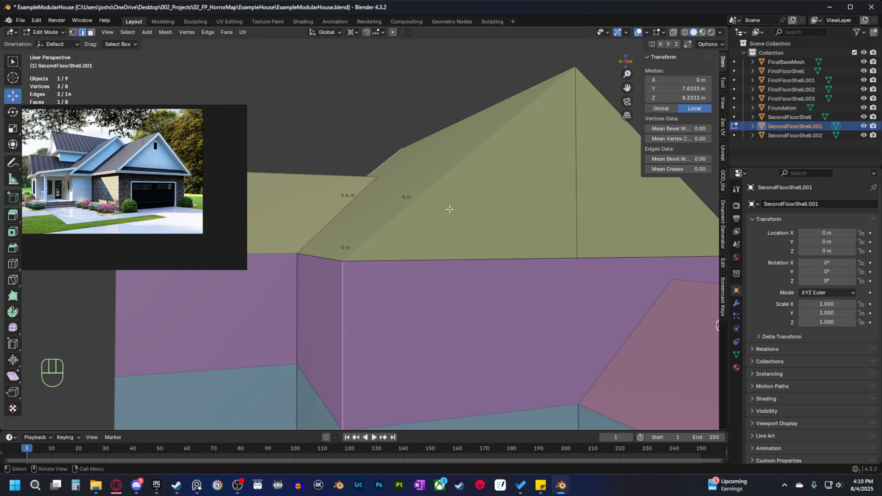
pyautogui.scroll(-1, 447, 226)
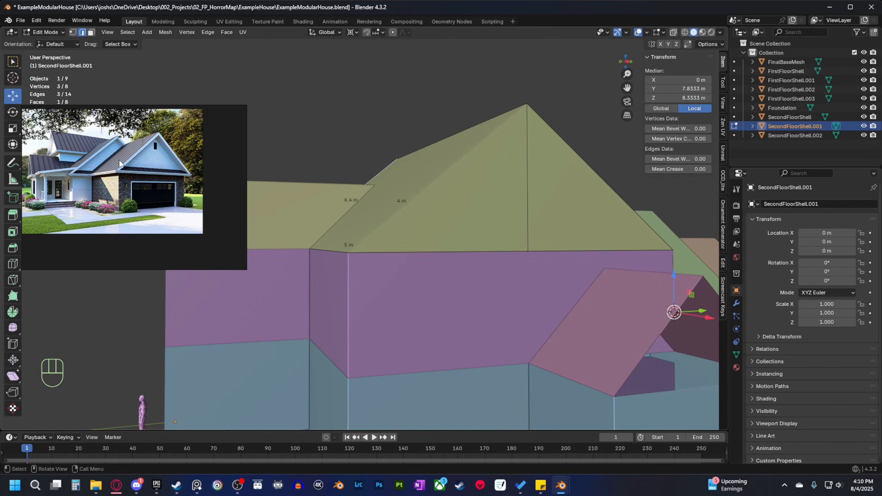
pyautogui.moveTo(51, 165); pyautogui.dragTo(106, 189, button='middle')
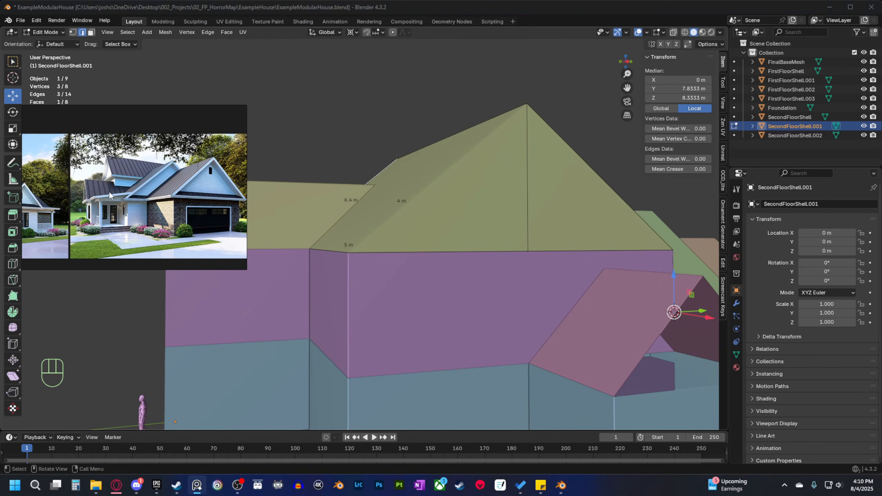
pyautogui.moveTo(52, 194); pyautogui.dragTo(147, 199, button='middle')
pyautogui.scroll(6, 148, 202)
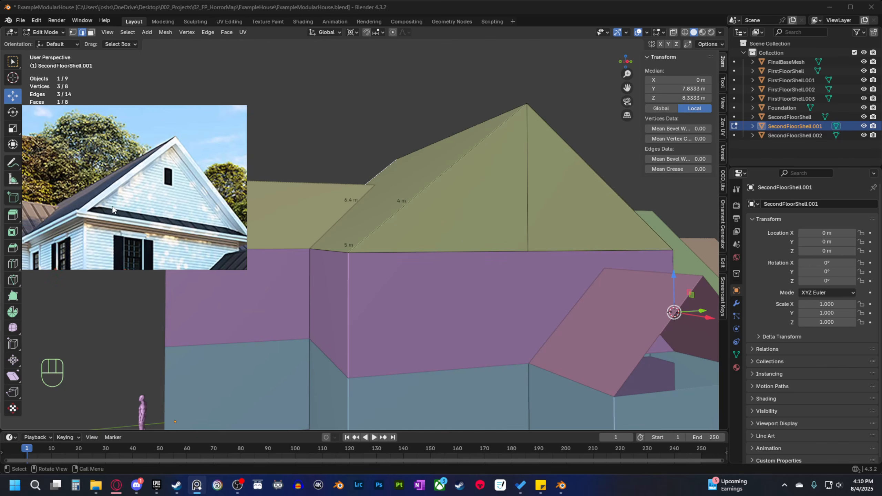
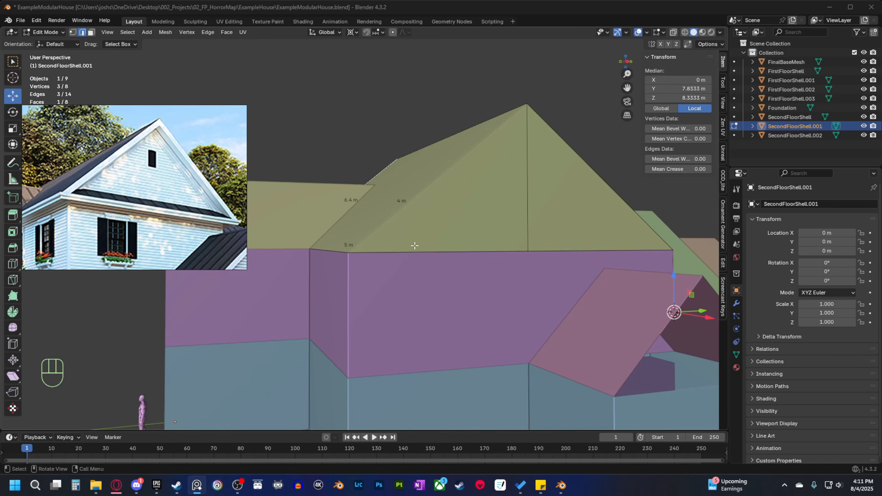
# Select both large sloping faces of the main roof, then leave mesh editing.
pyautogui.moveTo(401, 234); pyautogui.dragTo(449, 308, button='middle')
pyautogui.press('3')
pyautogui.press('3')
pyautogui.click(424, 227)
pyautogui.keyDown('shift'); pyautogui.click(448, 257); pyautogui.keyUp('shift')
pyautogui.press('Tab')
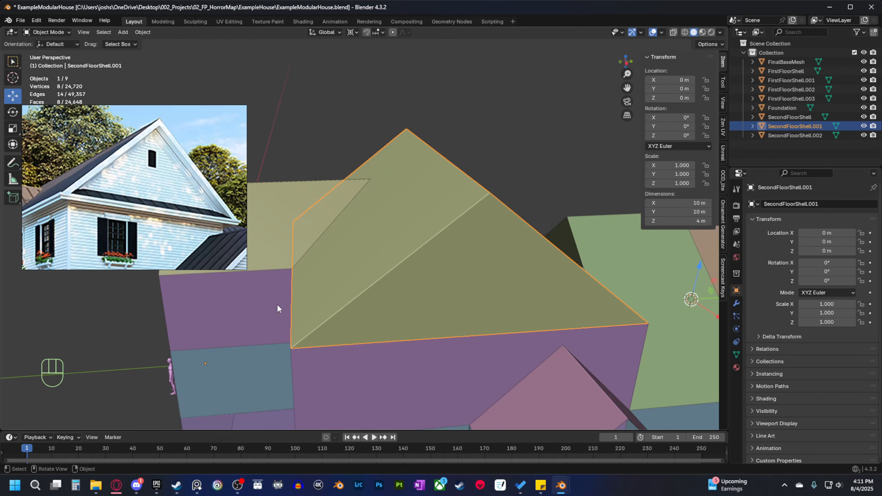
# Apply the scale of the main roof object and return to editing its mesh.
pyautogui.moveTo(277, 304); pyautogui.dragTo(300, 305, button='middle')
pyautogui.moveTo(442, 305); pyautogui.dragTo(407, 298, button='middle')
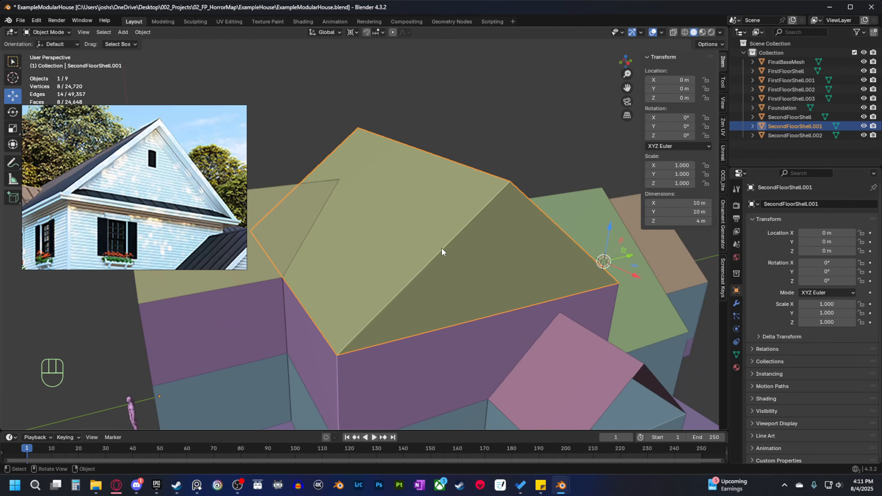
pyautogui.press('ctrl')
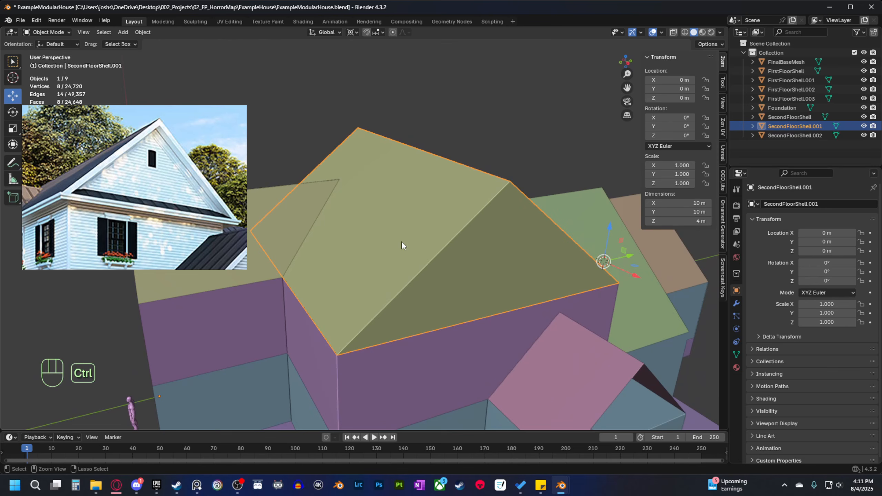
pyautogui.hotkey('ctrl', 'a')
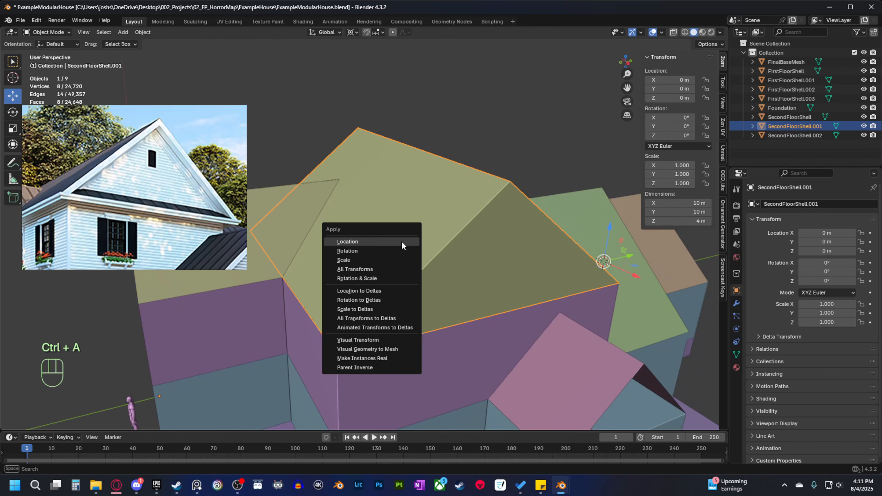
pyautogui.click(366, 259)
pyautogui.press('Tab')
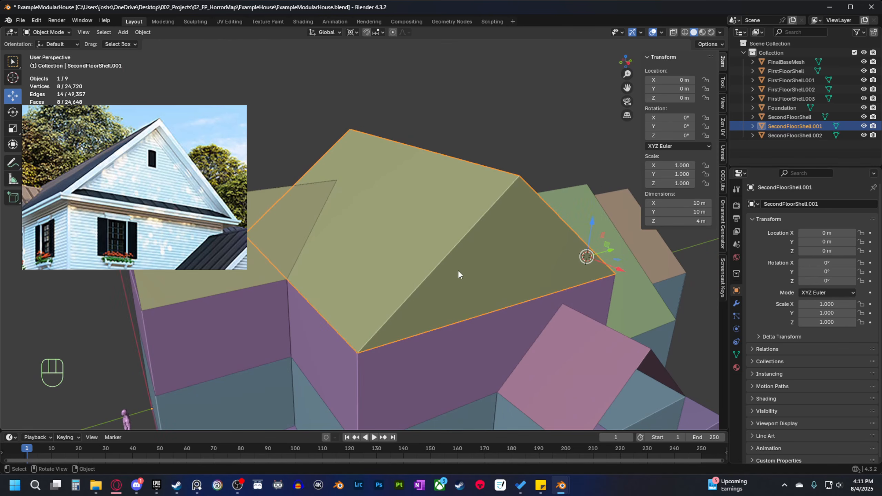
# Try to extrude both roof slopes in place and thicken them with Shrink/Fatten, comparing Even Thickness on and off, then undo the attempt.
pyautogui.press('3')
pyautogui.moveTo(427, 246); pyautogui.dragTo(458, 292, button='middle')
pyautogui.press('e')
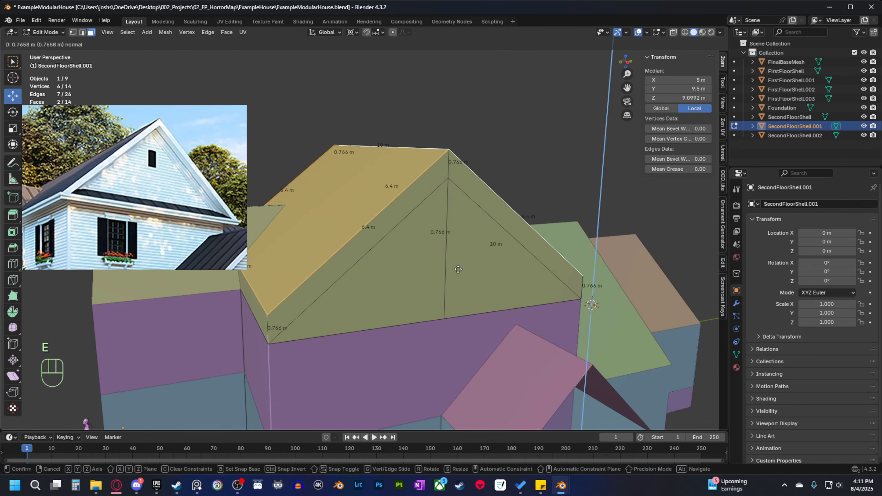
pyautogui.rightClick(453, 270)
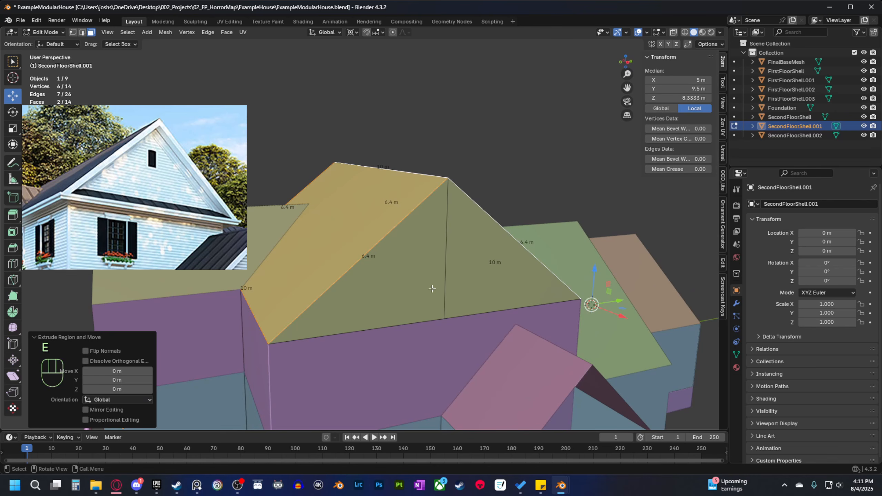
pyautogui.hotkey('alt', 's')
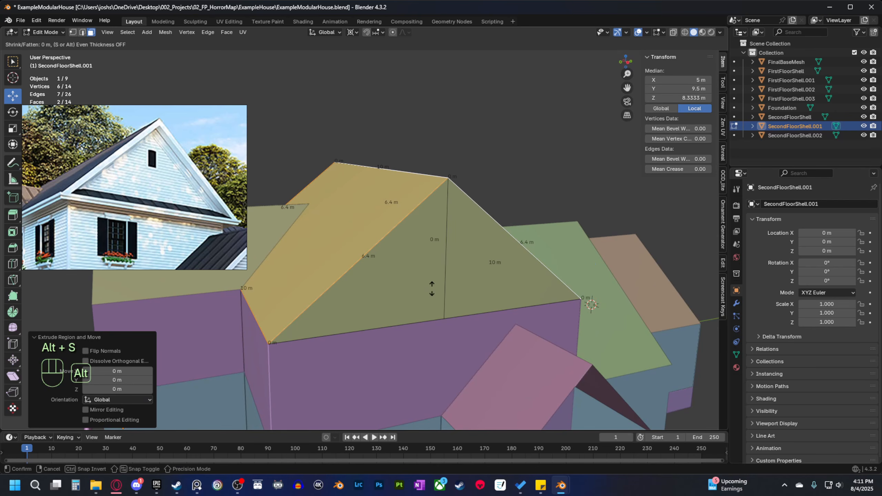
pyautogui.press('alt')
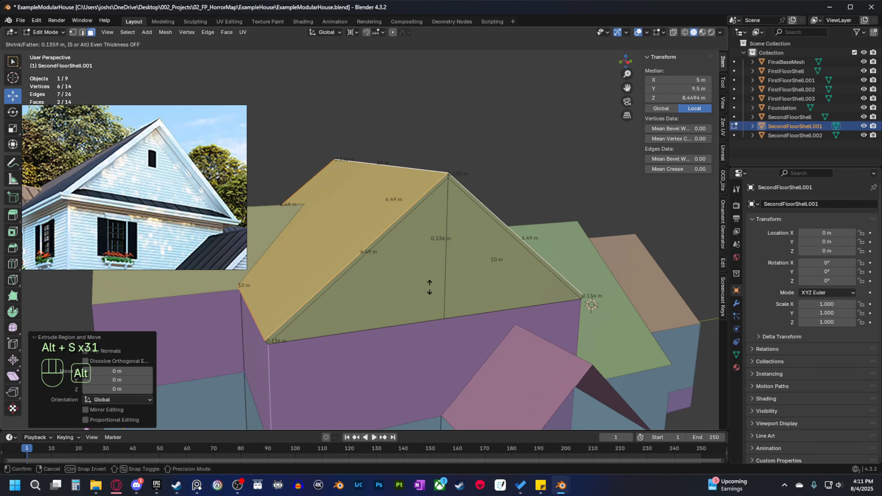
pyautogui.press('alt')
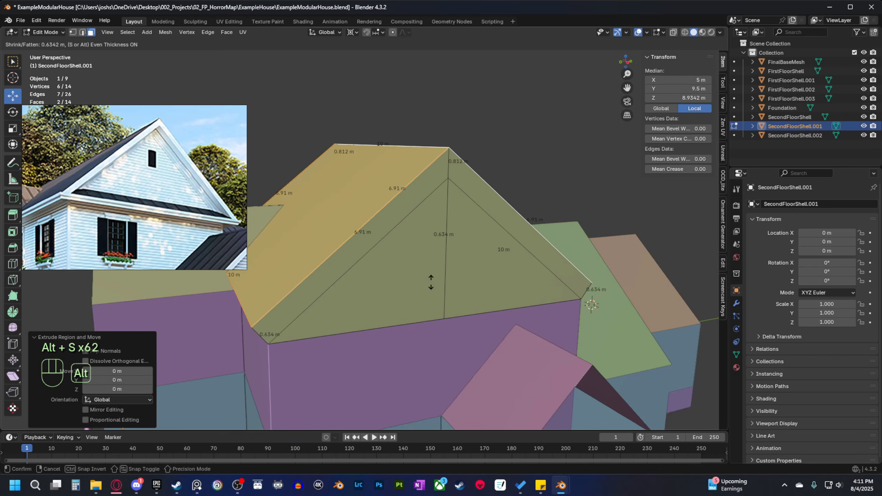
pyautogui.press('alt')
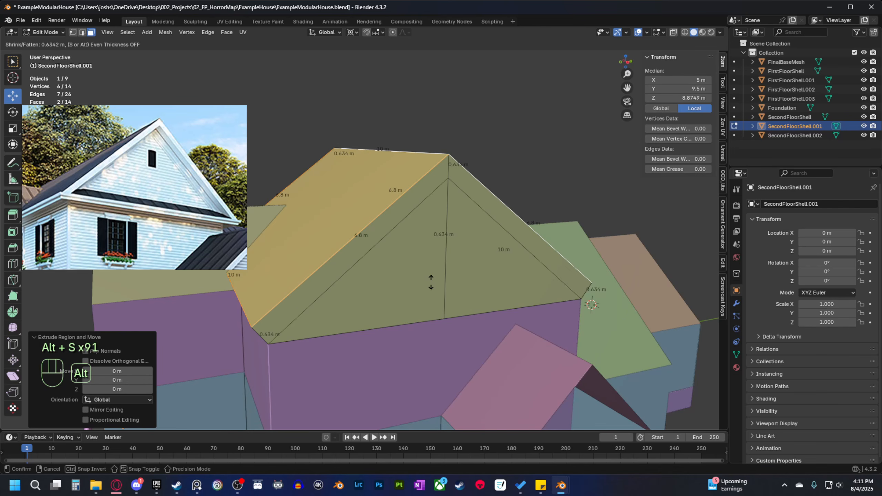
pyautogui.press('alt')
pyautogui.hotkey('shift', 'alt')
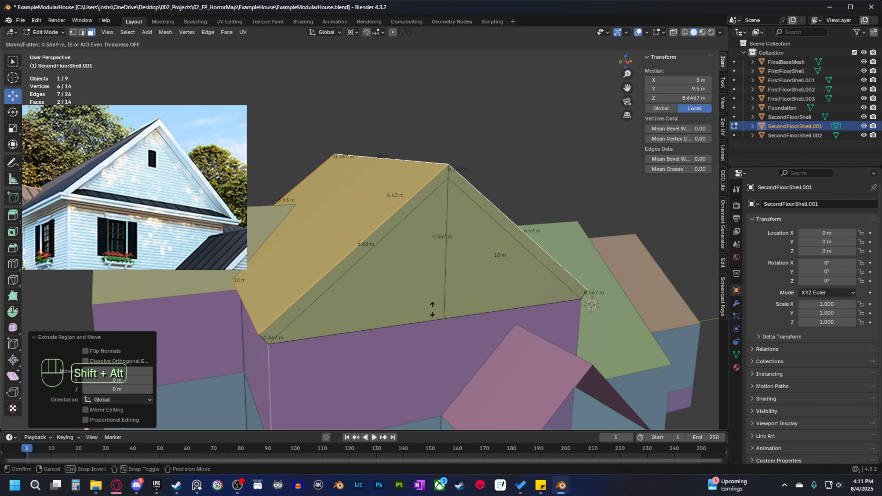
pyautogui.rightClick(434, 309)
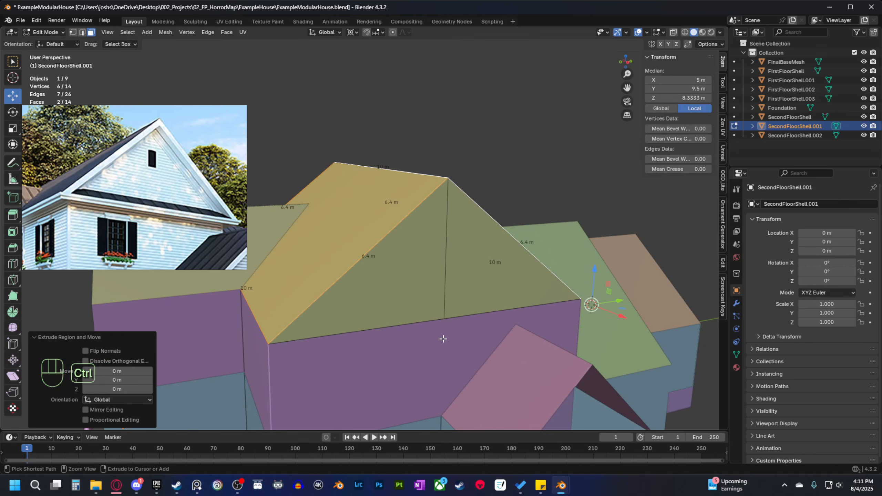
pyautogui.hotkey('ctrl', 'z')
pyautogui.hotkey('ctrl', 'z')
pyautogui.scroll(-4, 378, 308)
pyautogui.keyDown('shift'); pyautogui.click(363, 299); pyautogui.keyUp('shift')
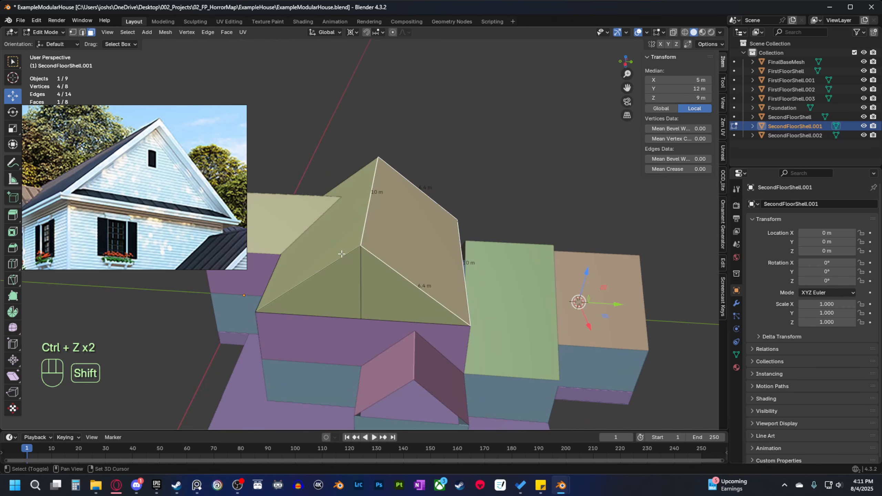
pyautogui.keyDown('shift'); pyautogui.click(331, 247); pyautogui.keyUp('shift')
pyautogui.scroll(4, 379, 294)
pyautogui.moveTo(380, 294); pyautogui.dragTo(389, 278, button='middle')
pyautogui.press('e')
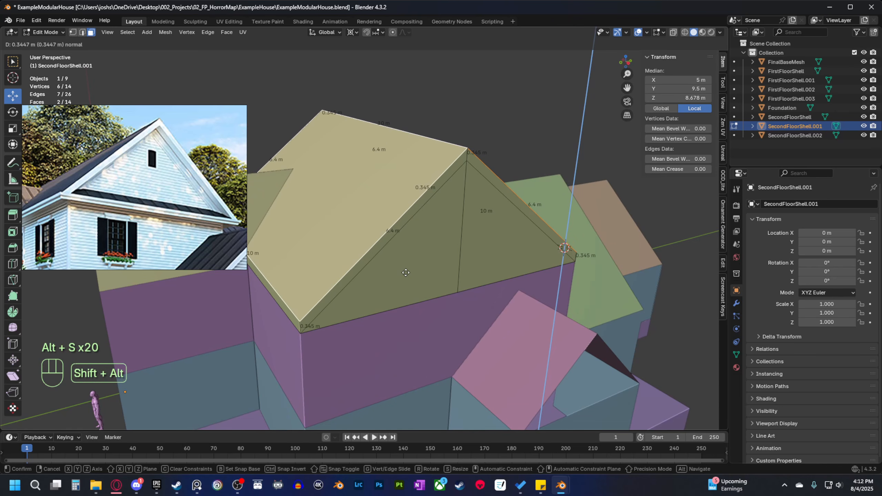
pyautogui.rightClick(410, 272)
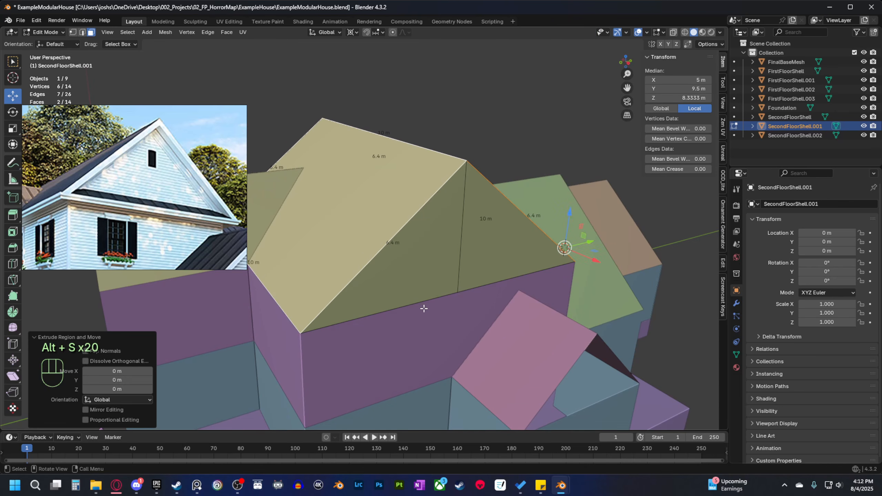
pyautogui.hotkey('ctrl', 'z')
pyautogui.hotkey('ctrl', 'z')
pyautogui.hotkey('ctrl', 'z')
# Extrude the two sloping faces of the main roof in place without moving the new faces.
pyautogui.moveTo(427, 307); pyautogui.dragTo(330, 201, button='middle')
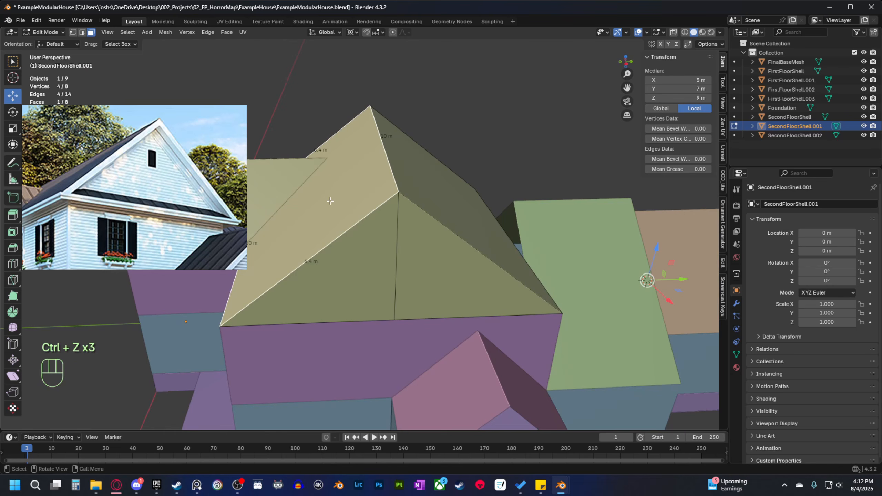
pyautogui.keyDown('shift'); pyautogui.click(427, 199); pyautogui.keyUp('shift')
pyautogui.moveTo(427, 199); pyautogui.dragTo(458, 274, button='middle')
pyautogui.press('e')
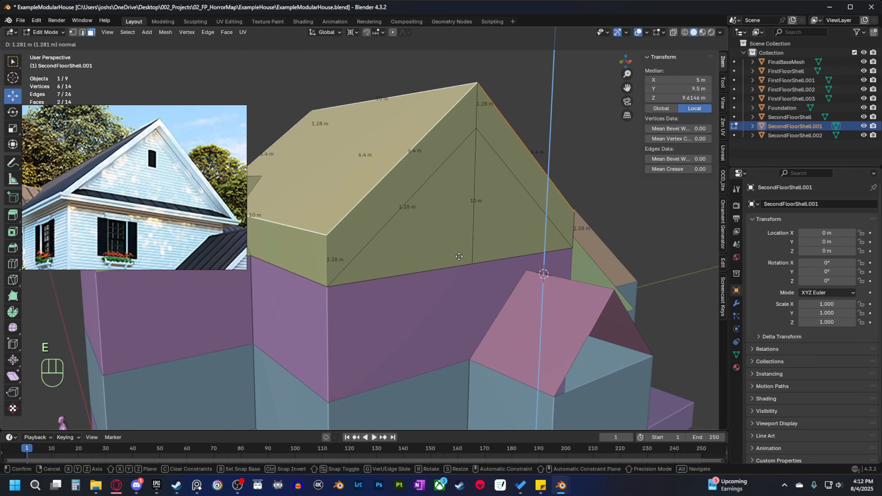
pyautogui.rightClick(458, 256)
pyautogui.moveTo(402, 247); pyautogui.dragTo(329, 228, button='middle')
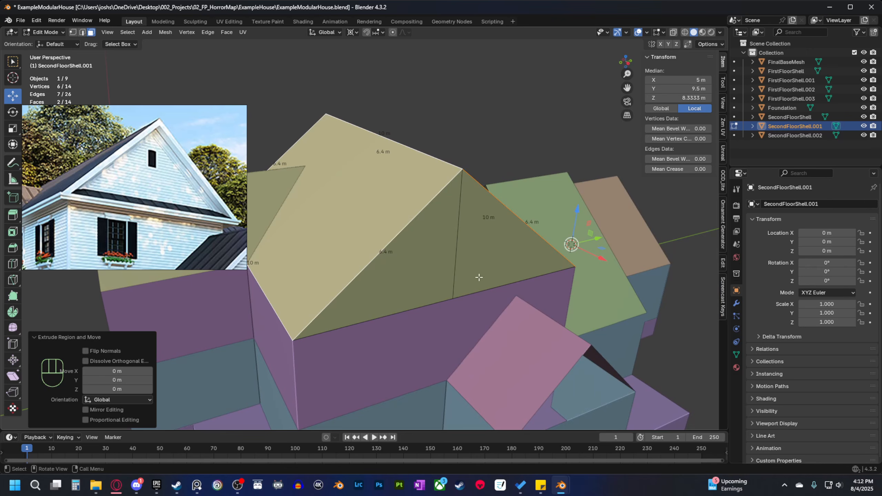
pyautogui.moveTo(479, 277); pyautogui.dragTo(432, 274, button='middle')
pyautogui.moveTo(436, 313); pyautogui.dragTo(489, 320, button='middle')
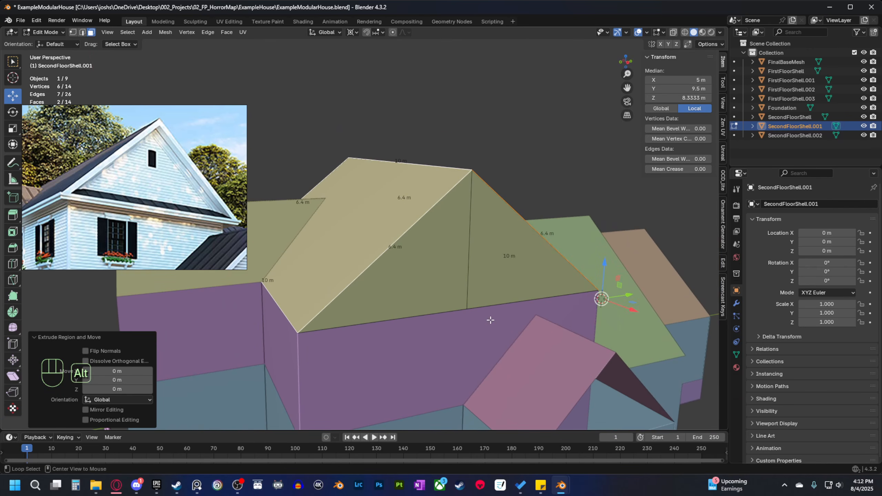
# Fatten the extruded roof slopes outward by about 0.19 m with Even Thickness on.
pyautogui.hotkey('alt', 's')
pyautogui.hotkey('alt', 's')
pyautogui.hotkey('alt', 's')
pyautogui.hotkey('alt', 's')
pyautogui.hotkey('alt', 's')
pyautogui.hotkey('alt', 's')
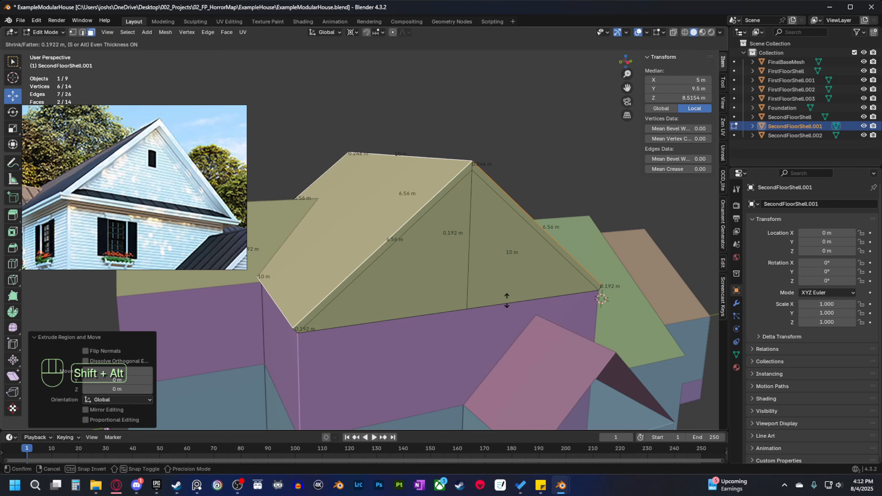
pyautogui.click(507, 300)
# Set the roof slopes' Shrink/Fatten offset to 0.2 m with Offset Even enabled.
pyautogui.moveTo(506, 300); pyautogui.dragTo(535, 196, button='middle')
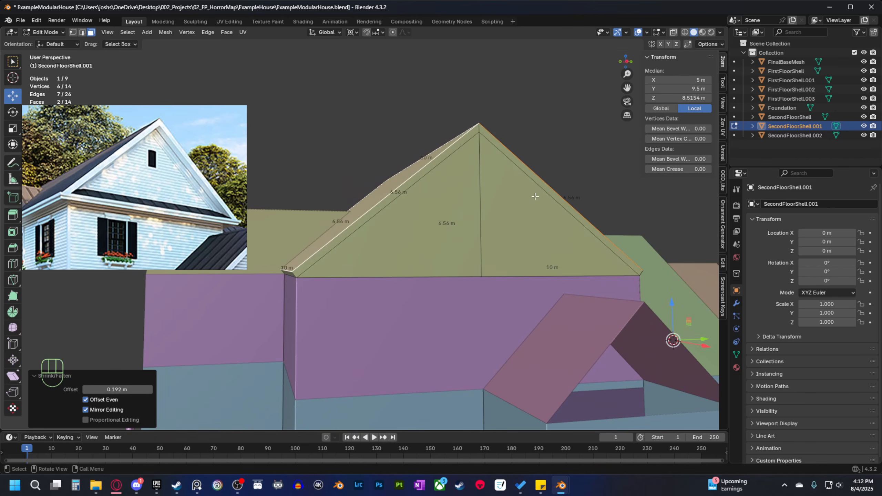
pyautogui.scroll(1, 396, 232)
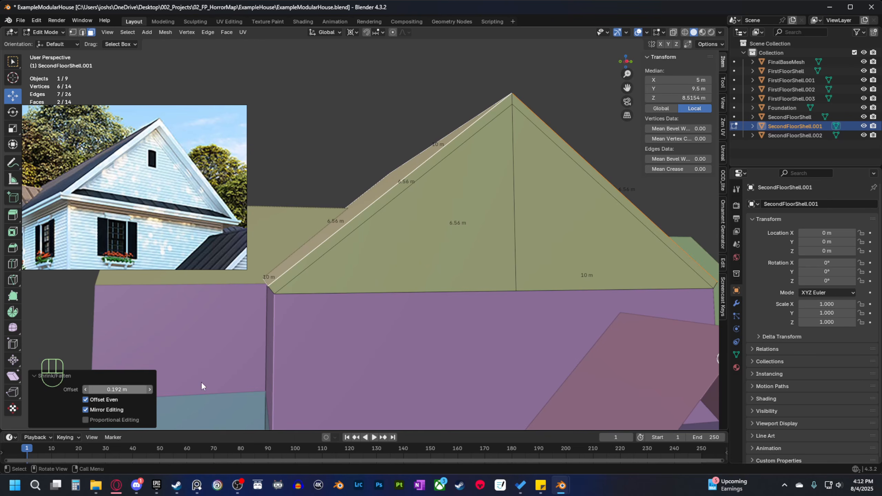
pyautogui.moveTo(298, 294); pyautogui.dragTo(390, 247, button='middle')
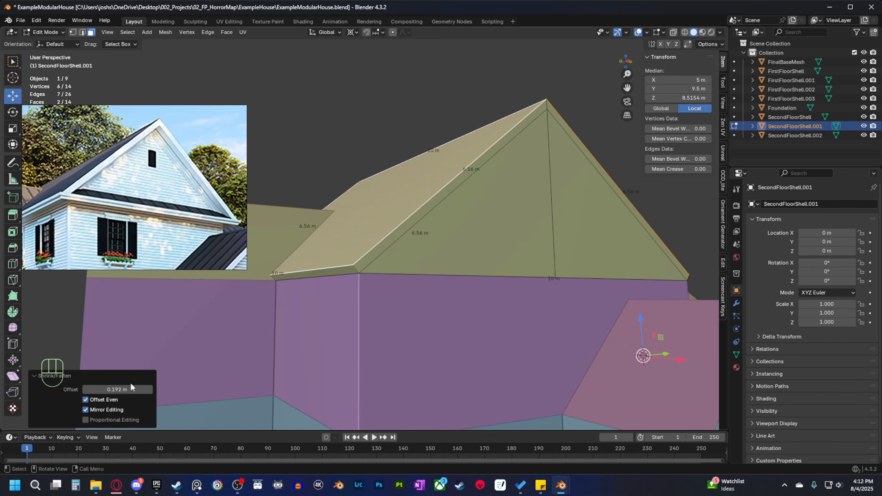
pyautogui.click(120, 389)
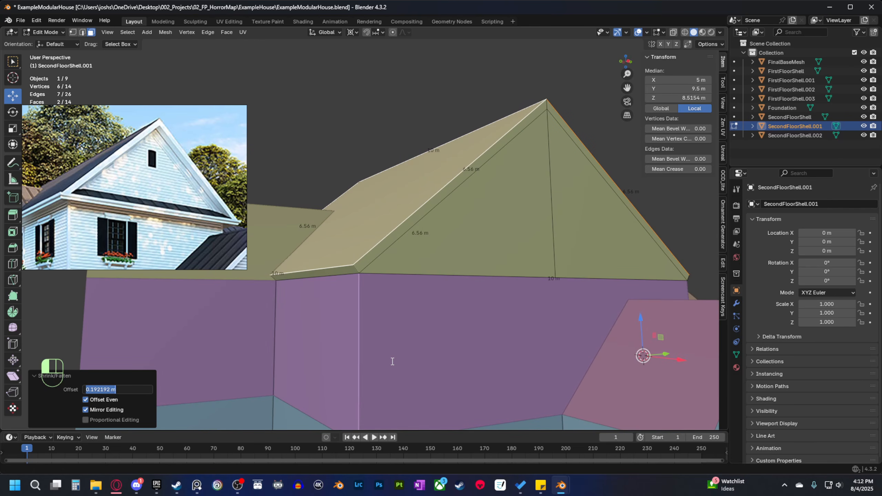
pyautogui.write('.2')
pyautogui.press('Return')
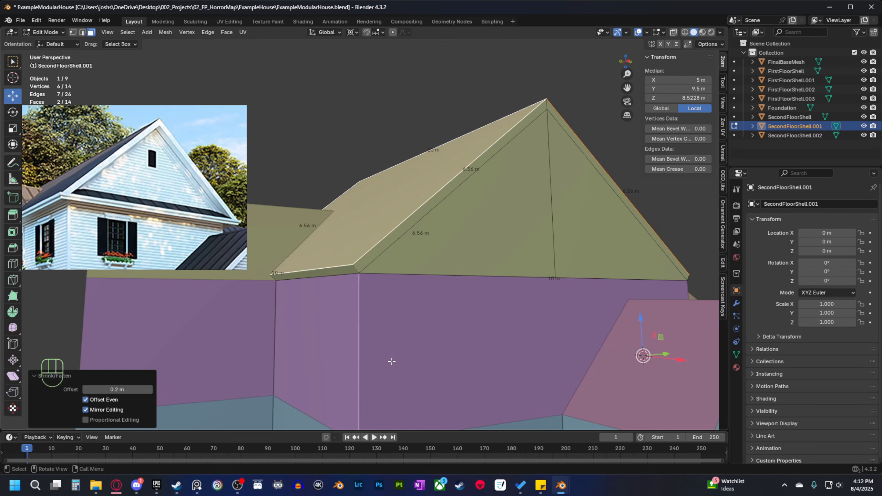
pyautogui.click(85, 399)
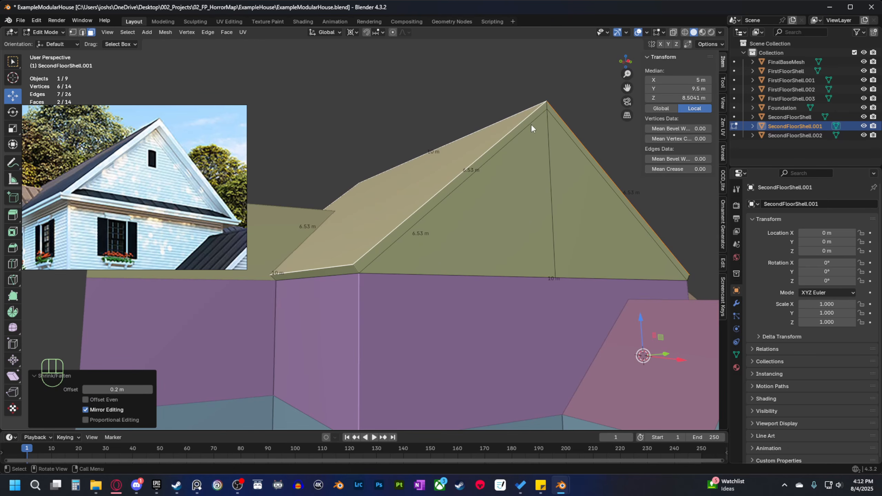
pyautogui.click(86, 400)
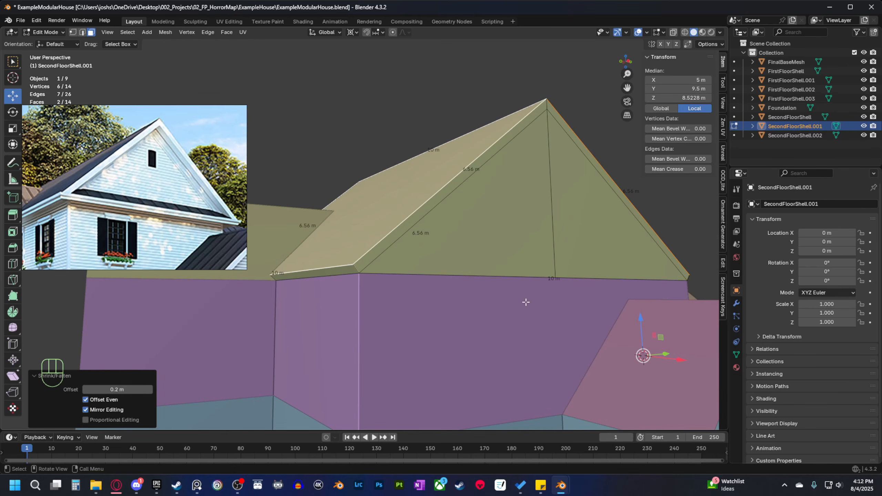
# Extrude the narrow eave faces along both long sides of the main roof in place.
pyautogui.moveTo(415, 290); pyautogui.dragTo(447, 302, button='middle')
pyautogui.keyDown('shift'); pyautogui.moveTo(448, 303); pyautogui.dragTo(441, 267, button='middle'); pyautogui.keyUp('shift')
pyautogui.keyDown('shift'); pyautogui.moveTo(442, 267); pyautogui.dragTo(390, 315, button='middle'); pyautogui.keyUp('shift')
pyautogui.press('3')
pyautogui.click(328, 254)
pyautogui.scroll(-2, 459, 296)
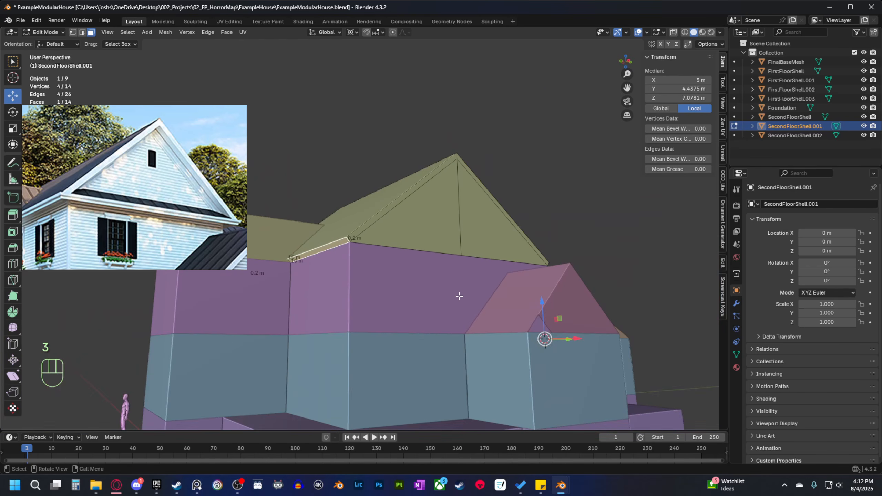
pyautogui.moveTo(459, 296); pyautogui.dragTo(388, 295, button='middle')
pyautogui.keyDown('shift'); pyautogui.moveTo(389, 295); pyautogui.dragTo(474, 317, button='middle'); pyautogui.keyUp('shift')
pyautogui.keyDown('shift'); pyautogui.click(322, 244); pyautogui.keyUp('shift')
pyautogui.press('e')
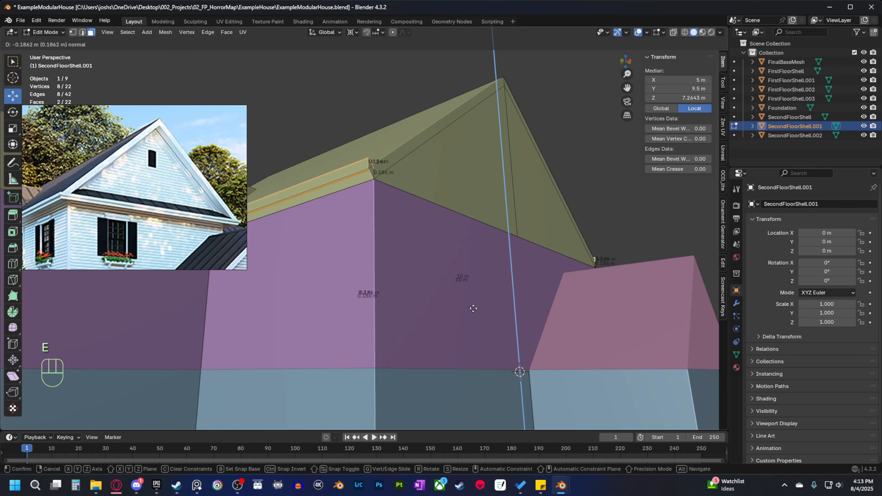
pyautogui.rightClick(490, 305)
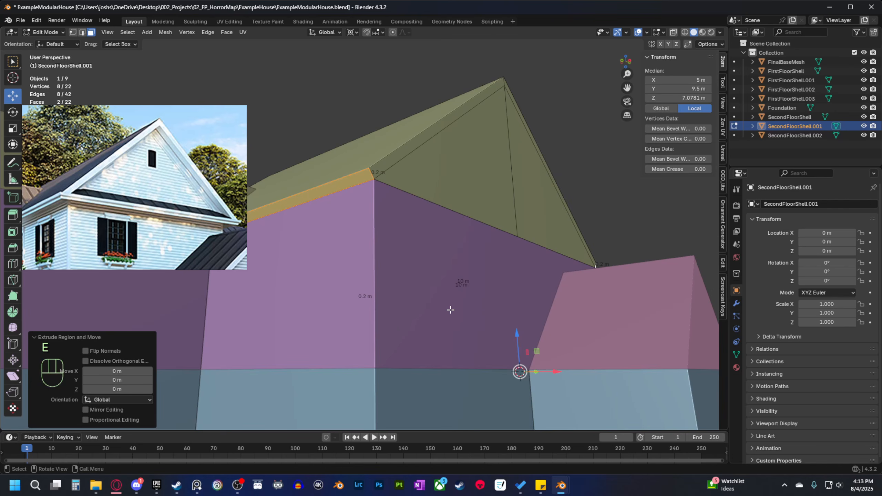
# Push the two extruded eave faces outward with Shrink/Fatten and set the offset to 0.5 m.
pyautogui.hotkey('alt', 's')
pyautogui.hotkey('alt', 's')
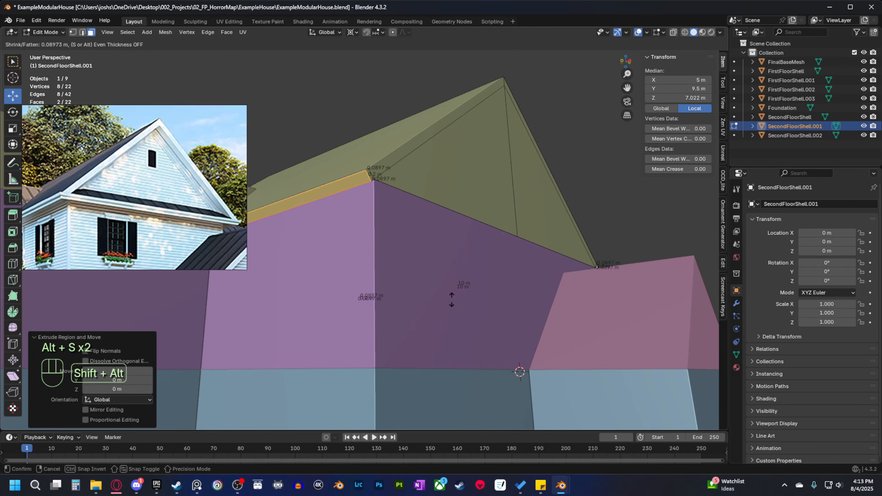
pyautogui.click(472, 220)
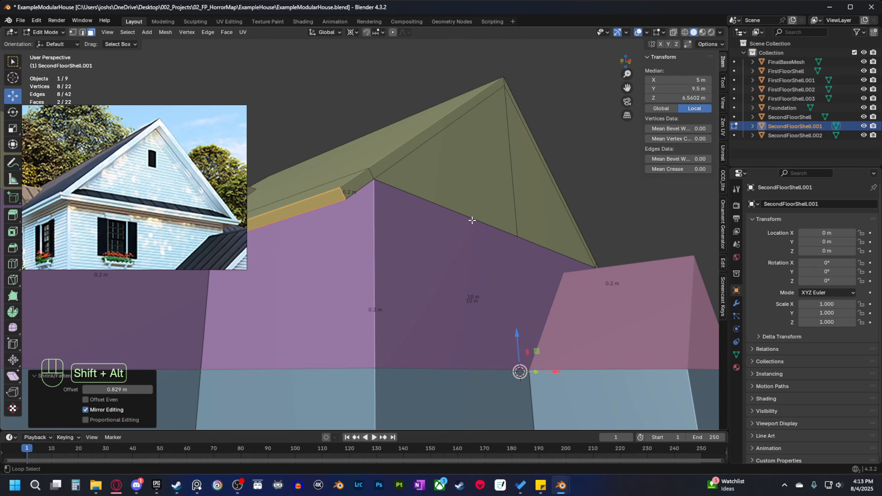
pyautogui.moveTo(481, 299); pyautogui.dragTo(437, 305, button='middle')
pyautogui.click(129, 389)
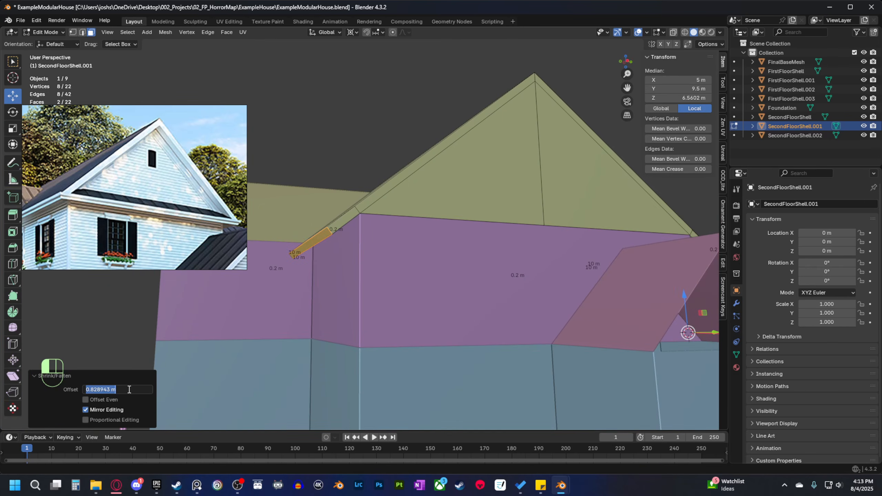
pyautogui.press('Return')
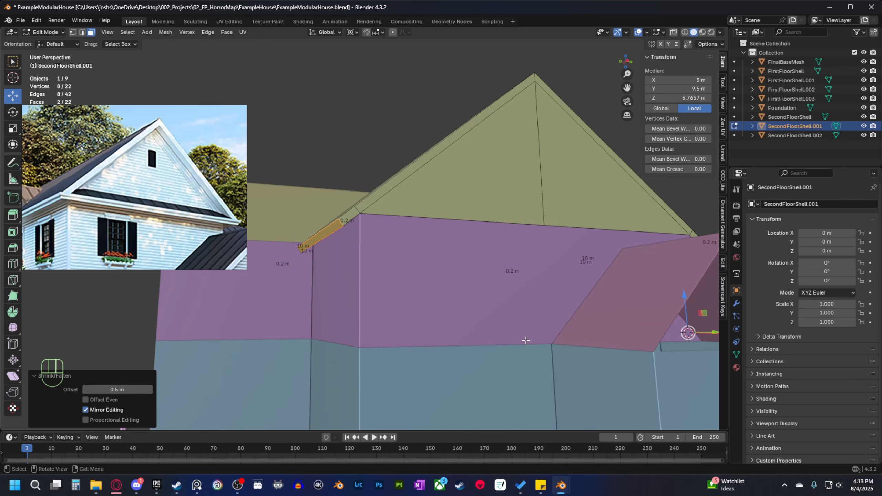
# Select the thin sloped edge faces and eave end caps around one gable end of the main roof.
pyautogui.moveTo(524, 333); pyautogui.dragTo(521, 312, button='middle')
pyautogui.keyDown('shift'); pyautogui.moveTo(521, 312); pyautogui.dragTo(413, 274, button='middle'); pyautogui.keyUp('shift')
pyautogui.press('Tab')
pyautogui.moveTo(431, 322); pyautogui.dragTo(392, 330, button='middle')
pyautogui.press('Tab')
pyautogui.press('3')
pyautogui.click(348, 313)
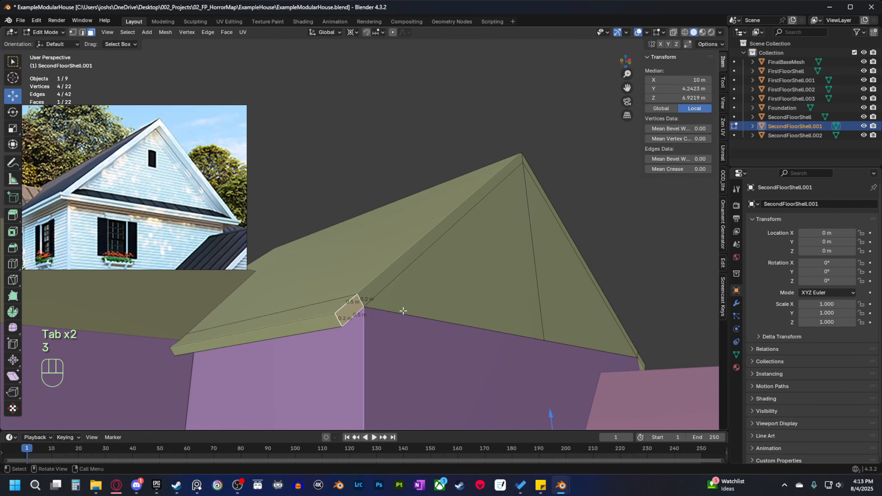
pyautogui.keyDown('shift'); pyautogui.moveTo(348, 313); pyautogui.dragTo(372, 266, button='middle'); pyautogui.keyUp('shift')
pyautogui.keyDown('shift'); pyautogui.click(367, 251); pyautogui.keyUp('shift')
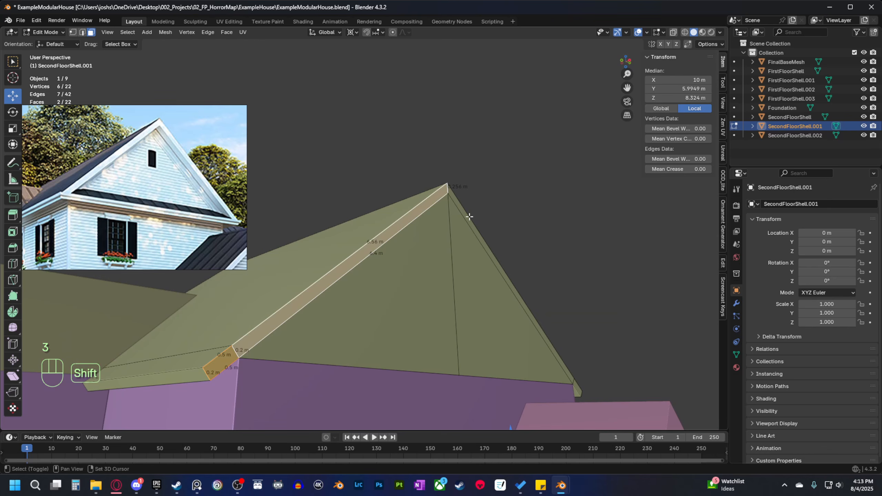
pyautogui.keyDown('shift'); pyautogui.click(468, 219); pyautogui.keyUp('shift')
pyautogui.moveTo(508, 288); pyautogui.dragTo(479, 295, button='middle')
pyautogui.scroll(3, 404, 311)
pyautogui.keyDown('shift'); pyautogui.moveTo(544, 360); pyautogui.dragTo(453, 294, button='middle'); pyautogui.keyUp('shift')
pyautogui.keyDown('shift'); pyautogui.click(418, 346); pyautogui.keyUp('shift')
# Add the matching thin sloped faces and eave end caps on the opposite gable end to the selection.
pyautogui.scroll(-8, 193, 302)
pyautogui.scroll(4, 385, 315)
pyautogui.keyDown('shift'); pyautogui.click(418, 306); pyautogui.keyUp('shift')
pyautogui.keyDown('shift'); pyautogui.click(399, 288); pyautogui.keyUp('shift')
pyautogui.keyDown('shift'); pyautogui.click(362, 244); pyautogui.keyUp('shift')
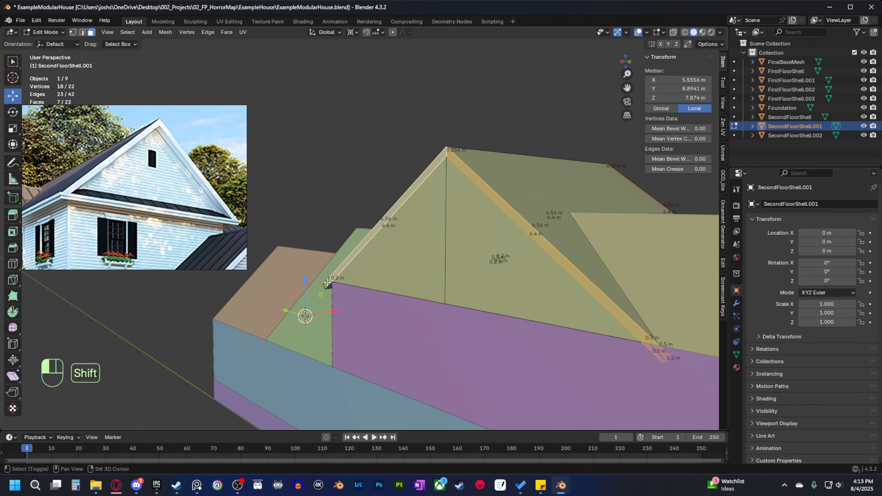
pyautogui.keyDown('shift'); pyautogui.click(326, 283); pyautogui.keyUp('shift')
# Extrude the selected gable-end faces of the main roof in place.
pyautogui.keyDown('shift'); pyautogui.moveTo(326, 283); pyautogui.dragTo(375, 303, button='middle'); pyautogui.keyUp('shift')
pyautogui.keyDown('shift'); pyautogui.moveTo(375, 303); pyautogui.dragTo(472, 316, button='middle'); pyautogui.keyUp('shift')
pyautogui.scroll(2, 429, 306)
pyautogui.press('e')
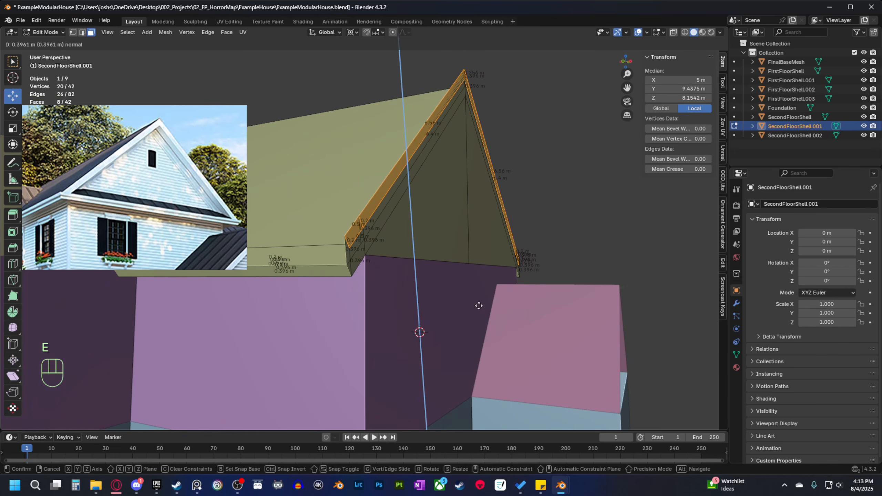
pyautogui.rightClick(536, 303)
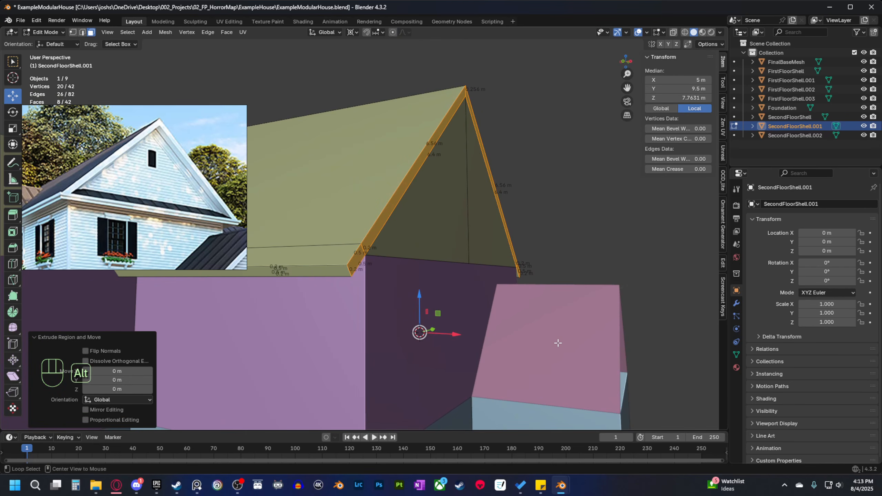
# Push the extruded gable-end faces outward with Shrink/Fatten and set the offset to 0.5 m.
pyautogui.hotkey('alt', 's')
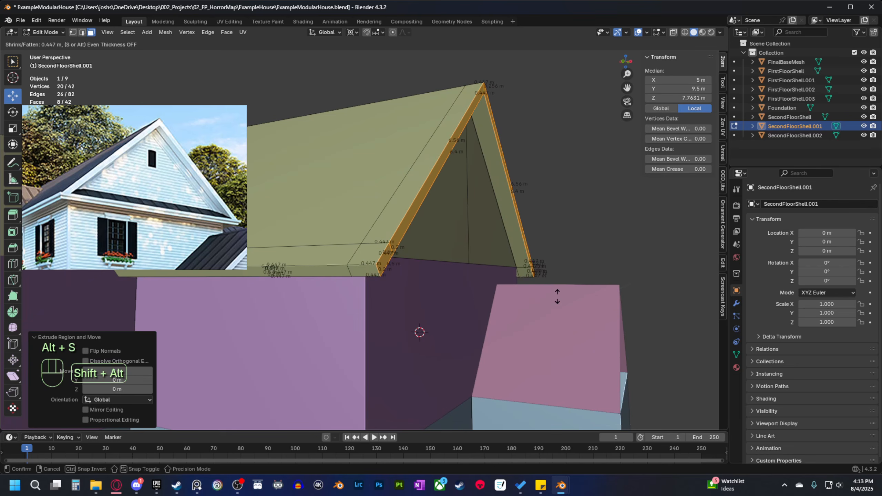
pyautogui.click(556, 299)
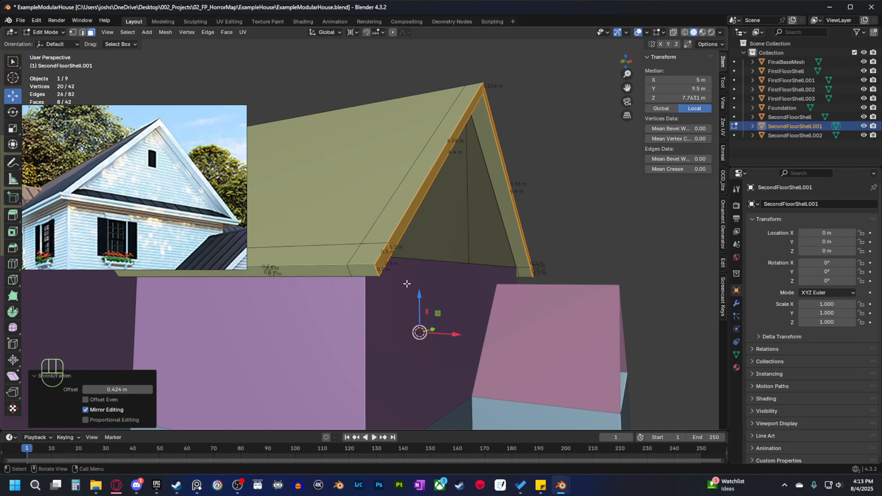
pyautogui.click(121, 388)
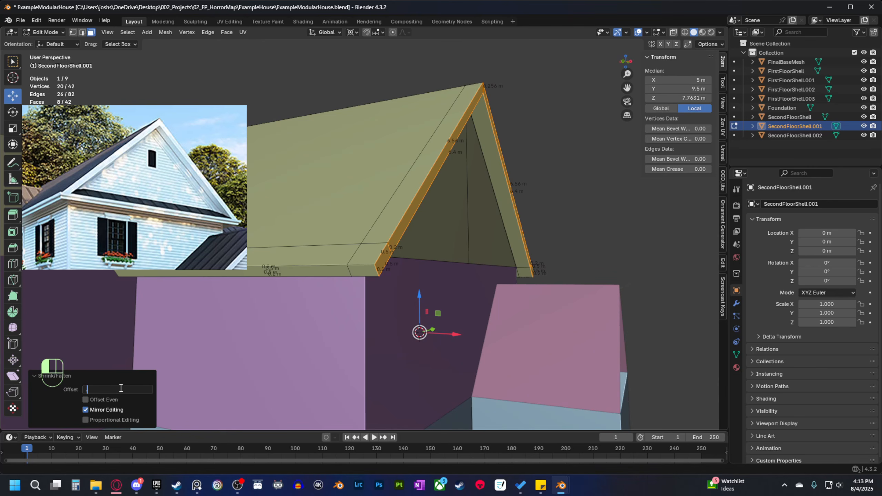
pyautogui.write('.5')
pyautogui.press('Return')
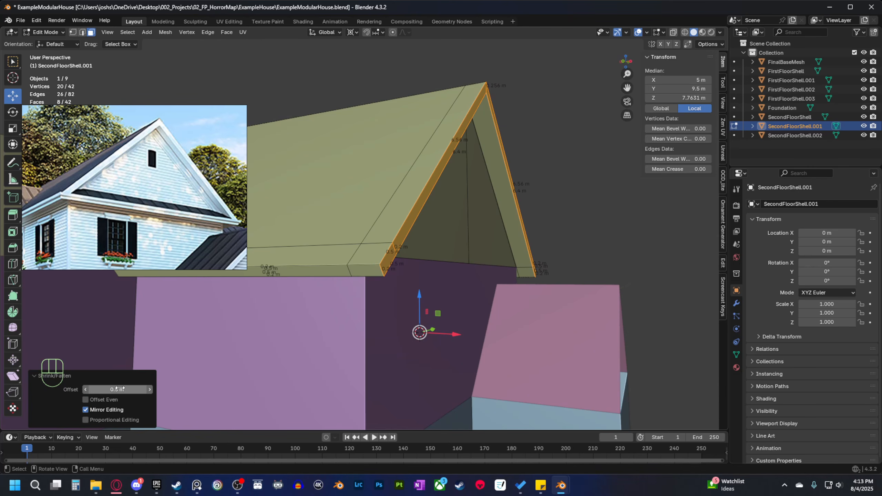
# Leave Edit Mode on the main roof and clear the object selection.
pyautogui.moveTo(465, 353); pyautogui.dragTo(433, 298, button='middle')
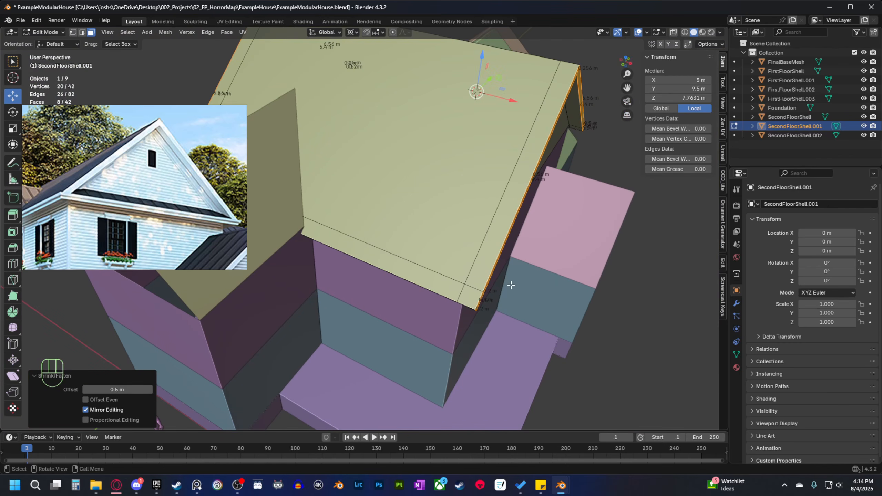
pyautogui.moveTo(503, 327); pyautogui.dragTo(464, 271, button='middle')
pyautogui.keyDown('shift'); pyautogui.moveTo(465, 271); pyautogui.dragTo(479, 306, button='middle'); pyautogui.keyUp('shift')
pyautogui.moveTo(479, 306); pyautogui.dragTo(548, 360, button='middle')
pyautogui.press('Tab')
pyautogui.scroll(-5, 450, 293)
pyautogui.click(549, 361)
# Open the smaller cross-gable roof in Edit Mode with edge selection active.
pyautogui.moveTo(332, 356); pyautogui.dragTo(381, 360, button='middle')
pyautogui.keyDown('shift'); pyautogui.moveTo(380, 359); pyautogui.dragTo(440, 307, button='middle'); pyautogui.keyUp('shift')
pyautogui.scroll(3, 455, 342)
pyautogui.scroll(2, 463, 309)
pyautogui.keyDown('shift'); pyautogui.moveTo(440, 307); pyautogui.dragTo(481, 316, button='middle'); pyautogui.keyUp('shift')
pyautogui.scroll(3, 469, 317)
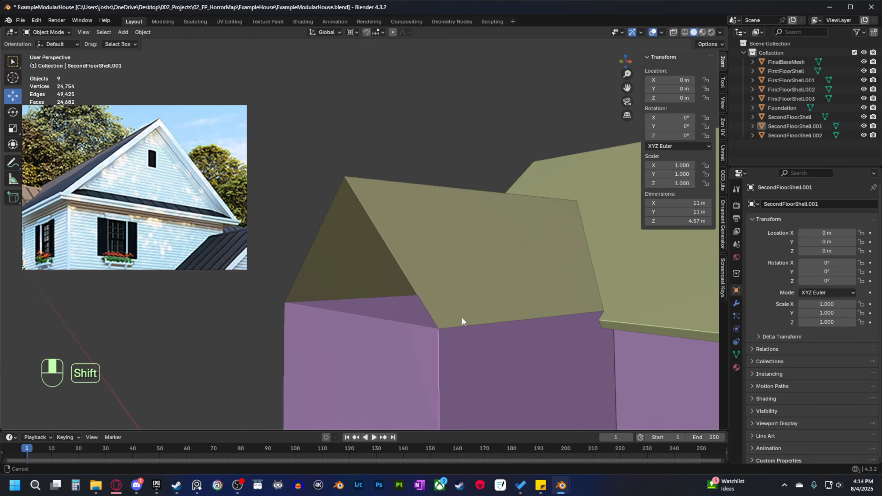
pyautogui.click(461, 317)
pyautogui.moveTo(364, 265); pyautogui.dragTo(413, 319, button='middle')
pyautogui.press('Tab')
pyautogui.press('2')
# Fill a base face between the two lower eave edges of the smaller gable roof.
pyautogui.click(415, 289)
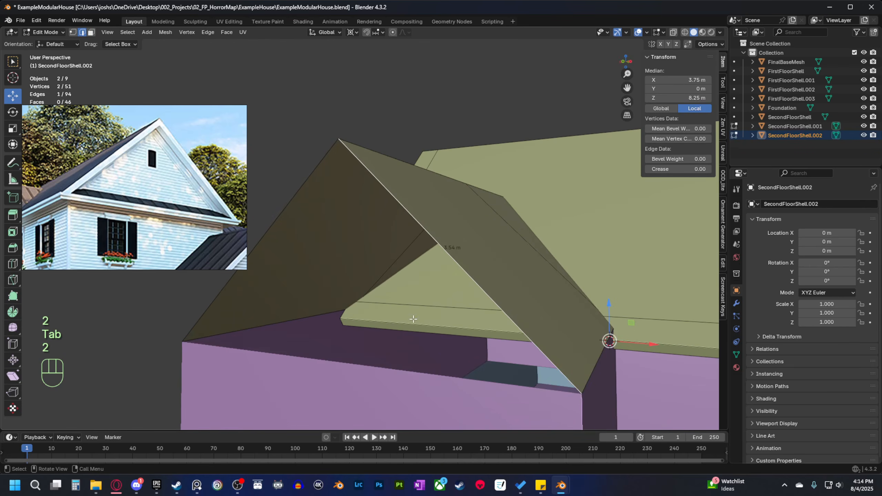
pyautogui.moveTo(547, 374); pyautogui.dragTo(527, 350, button='middle')
pyautogui.keyDown('shift'); pyautogui.click(257, 307); pyautogui.keyUp('shift')
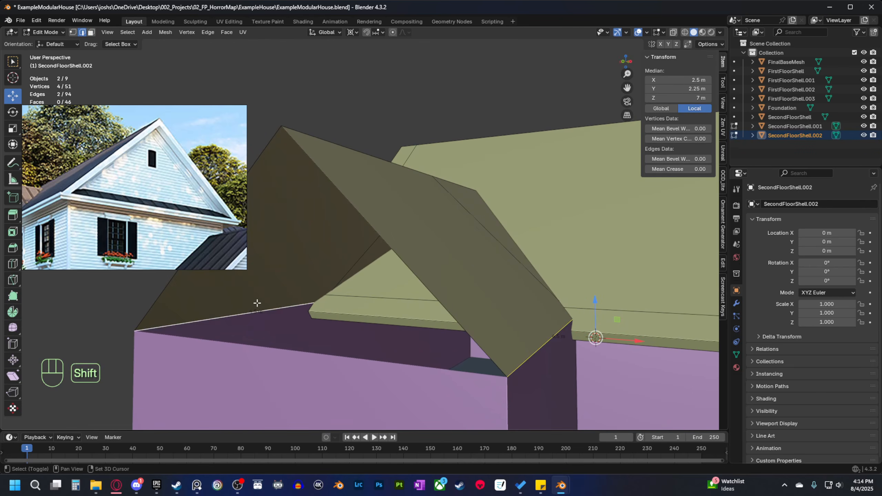
pyautogui.press('f')
pyautogui.scroll(-2, 378, 346)
pyautogui.scroll(1, 374, 346)
# Add a centred loop cut running lengthwise through the smaller roof's base face.
pyautogui.moveTo(374, 347); pyautogui.dragTo(417, 343, button='middle')
pyautogui.hotkey('ctrl', 'r')
pyautogui.click(358, 329)
pyautogui.rightClick(358, 329)
# Fill the two triangular halves of the smaller roof's open gable front from their base and slope edges.
pyautogui.press('2')
pyautogui.click(429, 338)
pyautogui.keyDown('shift'); pyautogui.click(413, 305); pyautogui.keyUp('shift')
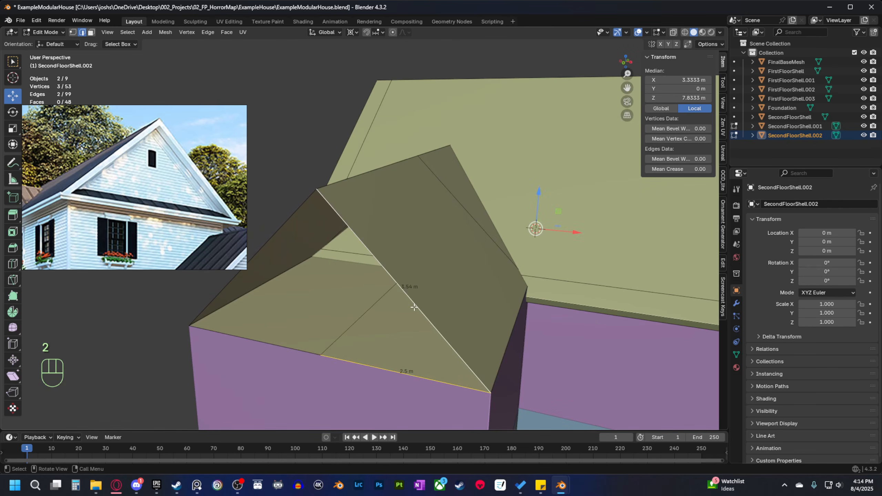
pyautogui.press('f')
pyautogui.click(277, 346)
pyautogui.keyDown('shift'); pyautogui.click(266, 246); pyautogui.keyUp('shift')
pyautogui.press('f')
pyautogui.moveTo(342, 296); pyautogui.dragTo(359, 337, button='middle')
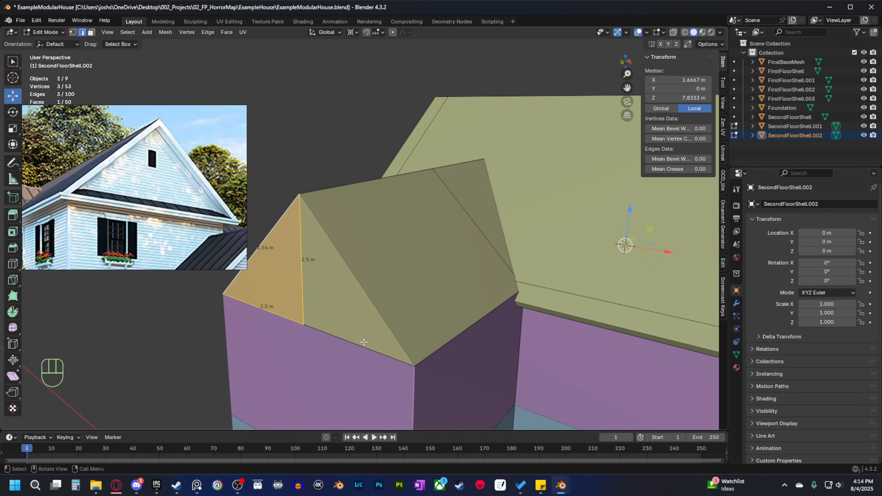
pyautogui.keyDown('shift'); pyautogui.moveTo(476, 406); pyautogui.dragTo(486, 368, button='middle'); pyautogui.keyUp('shift')
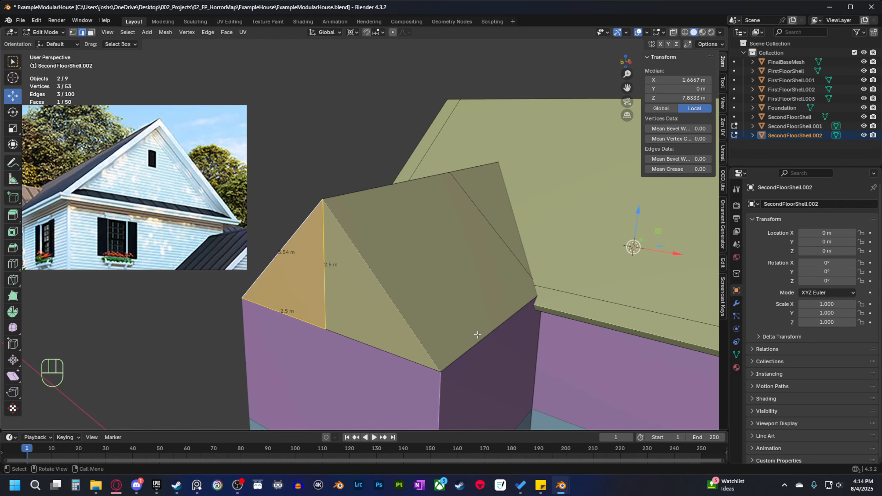
# Select the four slope faces of the smaller roof, with only that roof in Edit Mode.
pyautogui.press('3')
pyautogui.keyDown('shift'); pyautogui.click(458, 250); pyautogui.keyUp('shift')
pyautogui.moveTo(458, 250); pyautogui.dragTo(404, 270, button='middle')
pyautogui.keyDown('shift'); pyautogui.click(348, 211); pyautogui.keyUp('shift')
pyautogui.keyDown('shift'); pyautogui.click(330, 177); pyautogui.keyUp('shift')
pyautogui.moveTo(461, 286); pyautogui.dragTo(458, 299, button='middle')
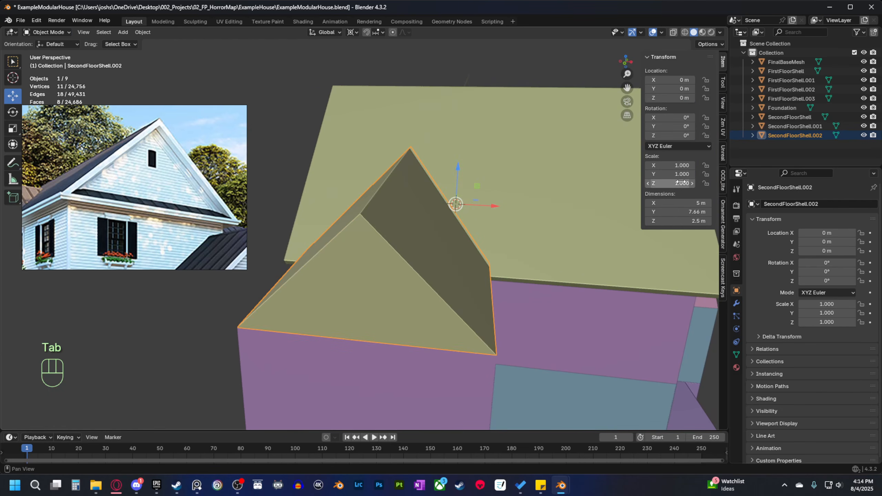
pyautogui.press('Tab')
pyautogui.moveTo(496, 305)
pyautogui.keyDown('shift'); pyautogui.mouseDown(button='middle')
pyautogui.moveTo(484, 306)
pyautogui.moveTo(513, 306)
pyautogui.mouseUp(button='middle'); pyautogui.keyUp('shift')
pyautogui.scroll(1, 489, 305)
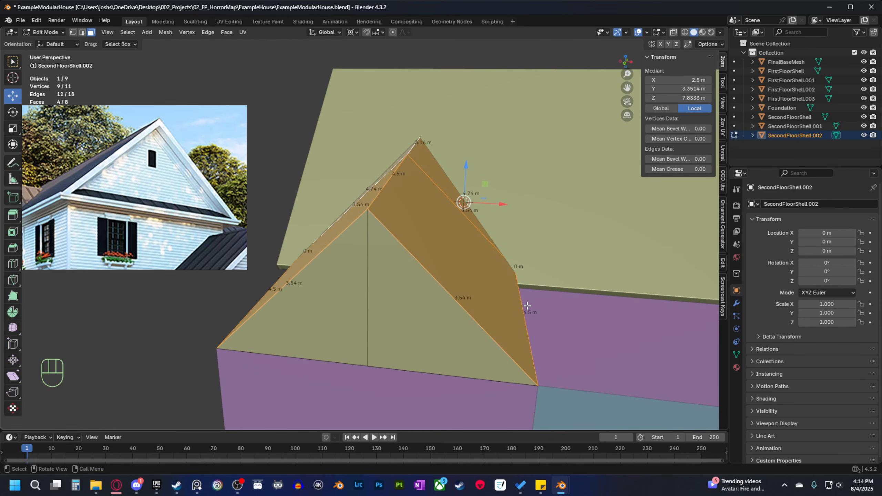
# Extrude the smaller roof's slopes in place and fatten them outward by 0.2 m with Offset Even enabled.
pyautogui.press('e')
pyautogui.rightClick(533, 288)
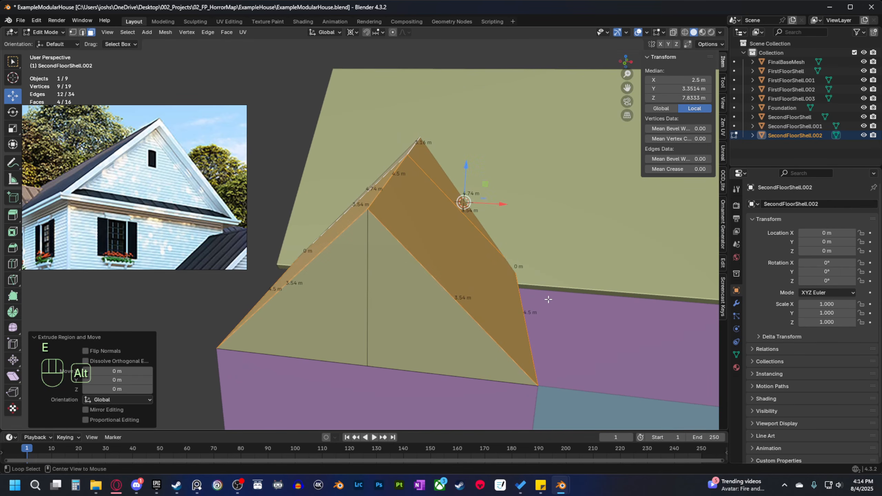
pyautogui.hotkey('alt', 's')
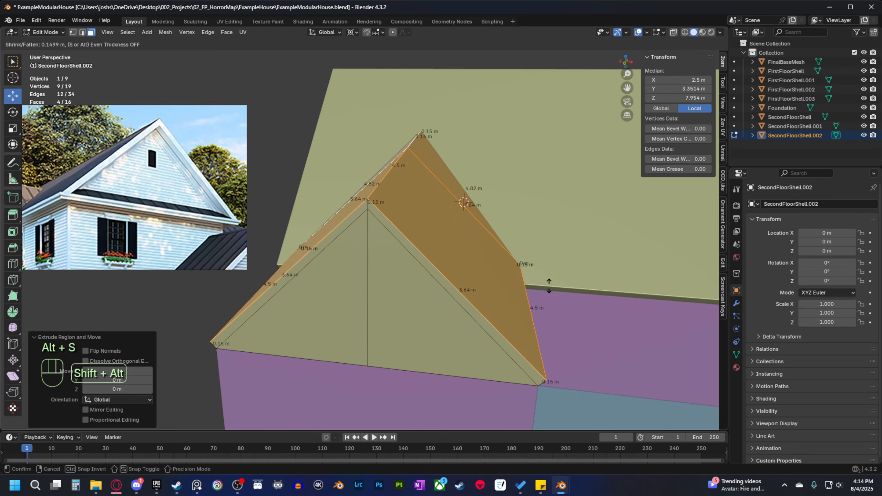
pyautogui.click(549, 284)
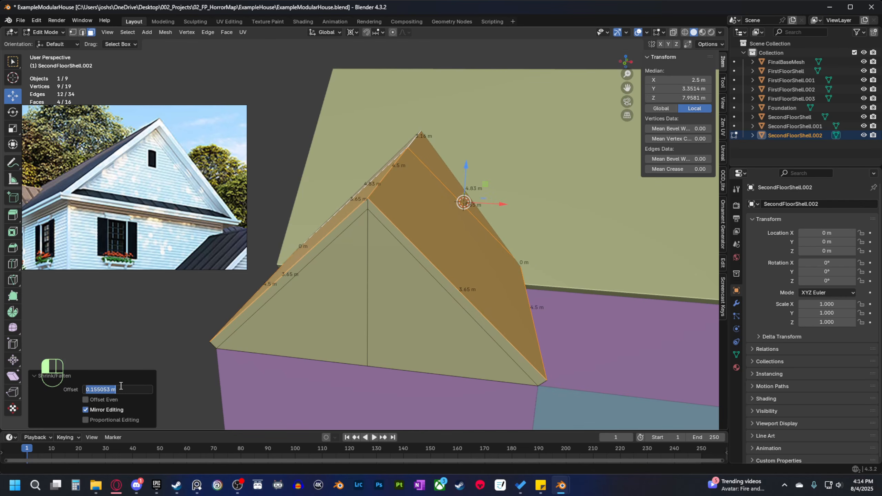
pyautogui.write('0.2')
pyautogui.press('Return')
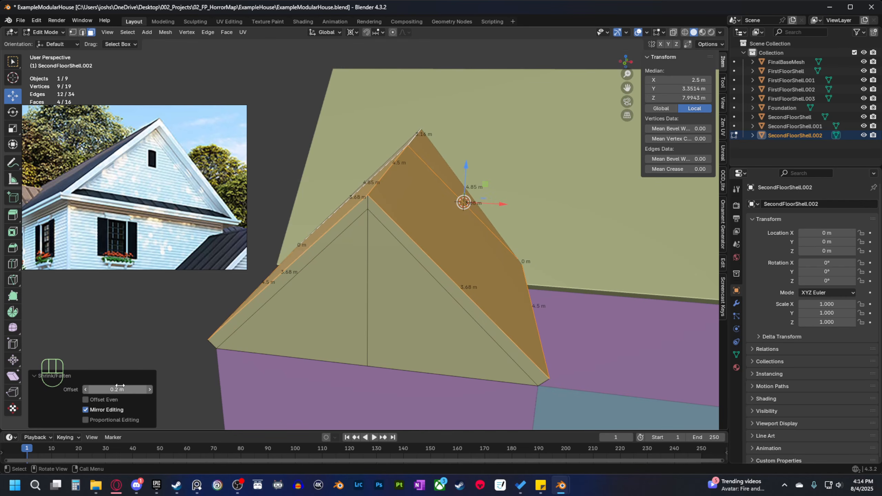
pyautogui.click(85, 400)
# Extrude the narrow eave faces along both sides of the smaller roof in place.
pyautogui.moveTo(510, 353); pyautogui.dragTo(458, 294, button='middle')
pyautogui.scroll(6, 458, 294)
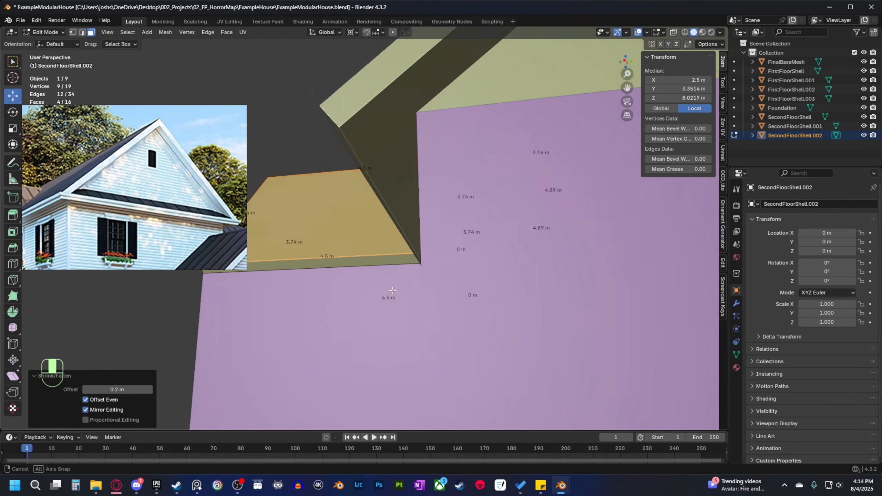
pyautogui.keyDown('shift'); pyautogui.moveTo(383, 292); pyautogui.dragTo(472, 289, button='middle'); pyautogui.keyUp('shift')
pyautogui.scroll(-5, 437, 284)
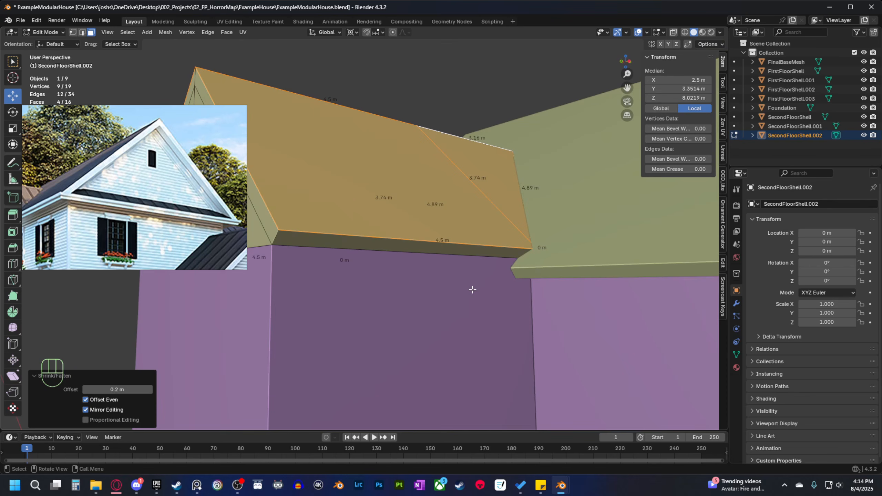
pyautogui.click(444, 249)
pyautogui.moveTo(444, 249); pyautogui.dragTo(437, 315, button='middle')
pyautogui.press('e')
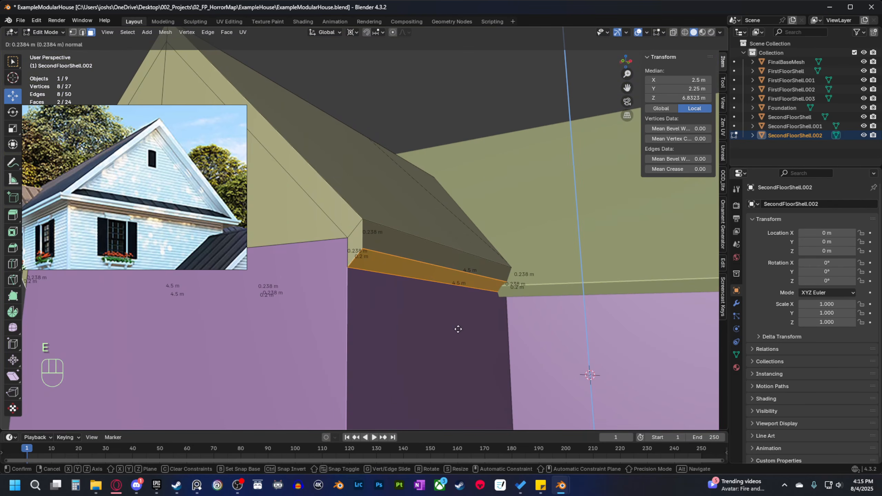
pyautogui.rightClick(458, 329)
# Push the smaller roof's extruded eave faces outward with Shrink/Fatten and set the offset to 0.5 m.
pyautogui.hotkey('alt', 's')
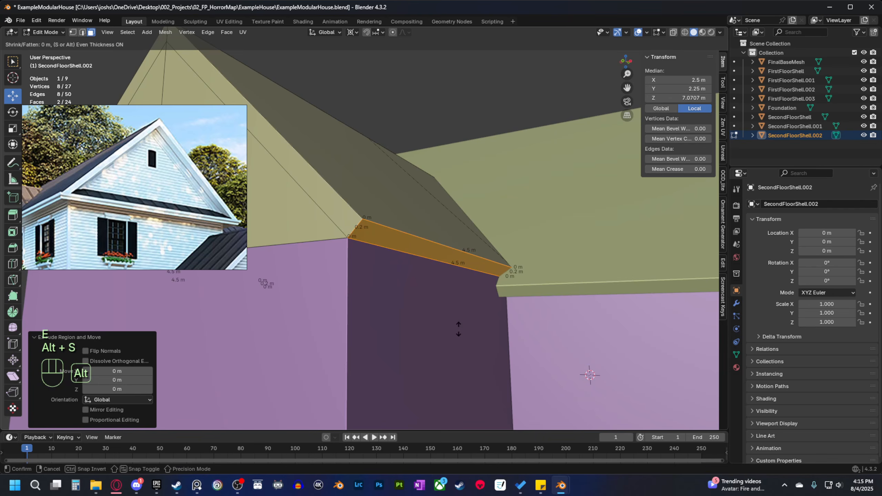
pyautogui.click(447, 270)
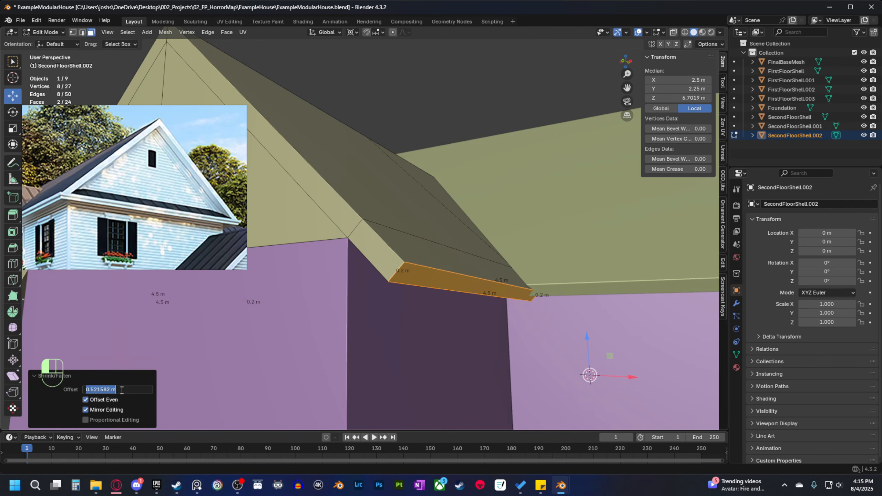
pyautogui.scroll(-2, 376, 270)
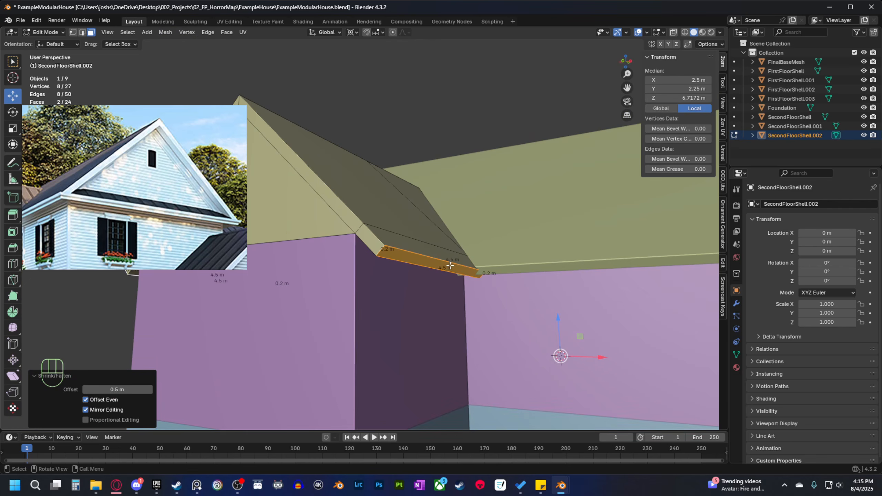
# Select the chain of thin sloped faces and eave end caps around the smaller roof's gable front.
pyautogui.moveTo(447, 266); pyautogui.dragTo(427, 298, button='middle')
pyautogui.keyDown('shift'); pyautogui.moveTo(427, 299); pyautogui.dragTo(462, 307, button='middle'); pyautogui.keyUp('shift')
pyautogui.click(452, 305)
pyautogui.keyDown('shift'); pyautogui.moveTo(401, 287); pyautogui.dragTo(500, 311, button='middle'); pyautogui.keyUp('shift')
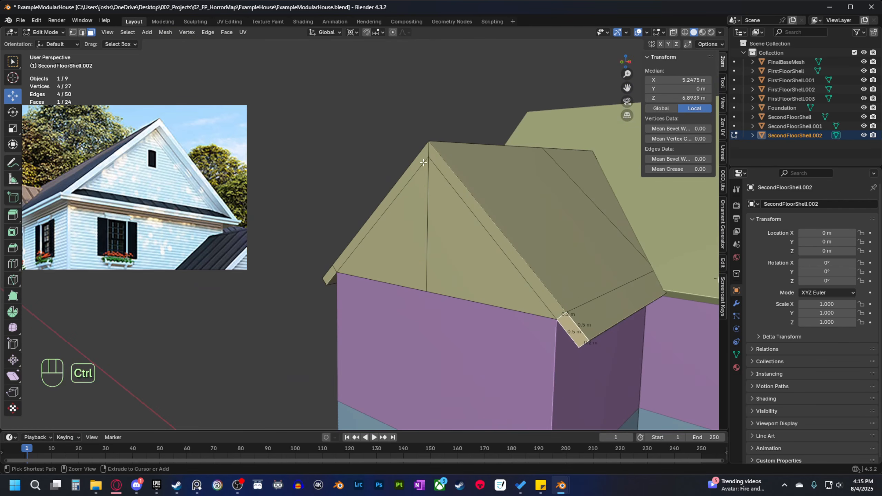
pyautogui.keyDown('ctrl'); pyautogui.click(425, 168); pyautogui.keyUp('ctrl')
pyautogui.keyDown('ctrl'); pyautogui.click(333, 276); pyautogui.keyUp('ctrl')
pyautogui.moveTo(333, 276); pyautogui.dragTo(320, 272, button='middle')
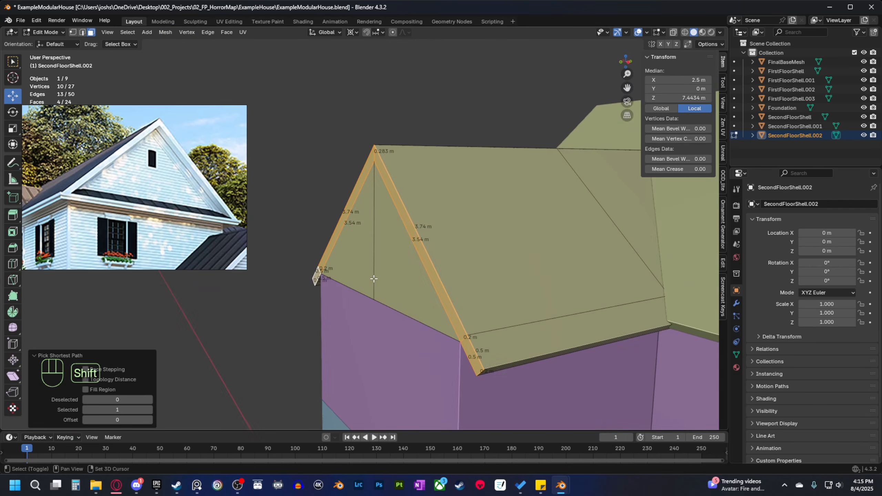
# Extrude the selected gable-front faces forward along their normal by 0.5 m.
pyautogui.press('e')
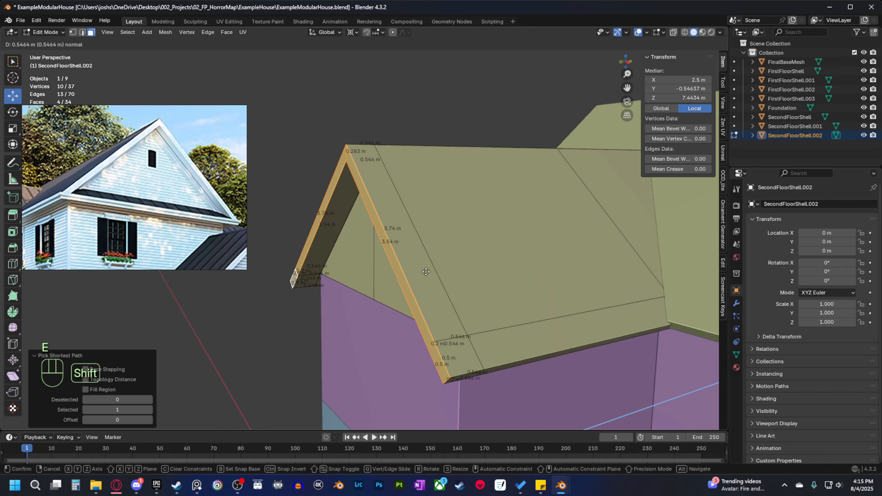
pyautogui.keyDown('shift'); pyautogui.click(263, 318); pyautogui.keyUp('shift')
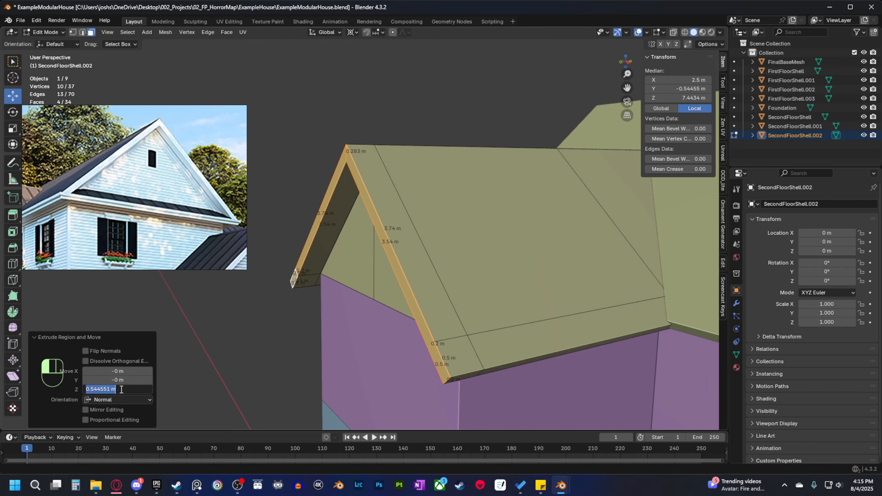
pyautogui.write('0.5')
pyautogui.press('Return')
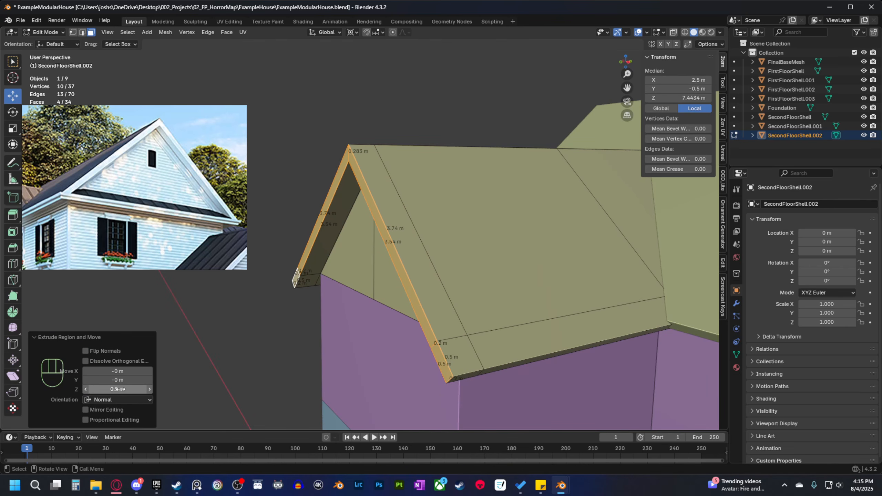
# Leave Edit Mode and examine the junction where the smaller roof's eave meets the main roof.
pyautogui.scroll(-5, 350, 314)
pyautogui.press('Tab')
pyautogui.moveTo(458, 320); pyautogui.dragTo(379, 304, button='middle')
pyautogui.scroll(5, 416, 274)
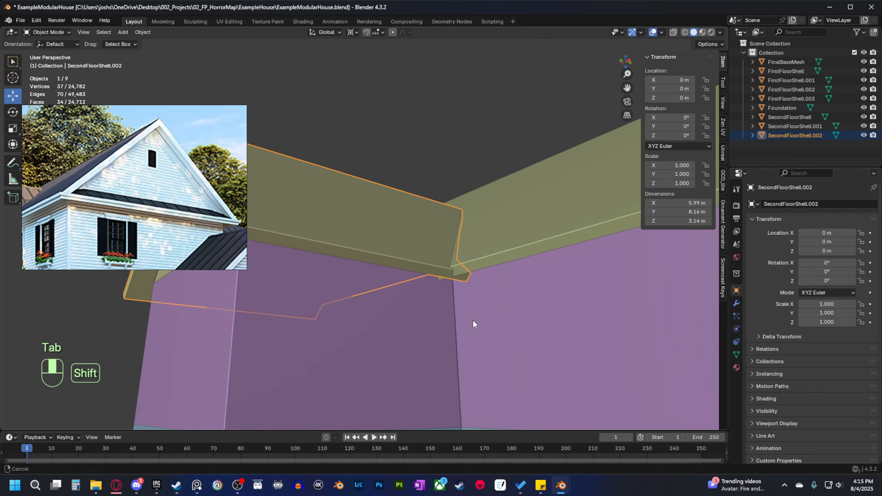
pyautogui.keyDown('shift'); pyautogui.moveTo(473, 320); pyautogui.dragTo(398, 333, button='middle'); pyautogui.keyUp('shift')
pyautogui.scroll(-5, 390, 346)
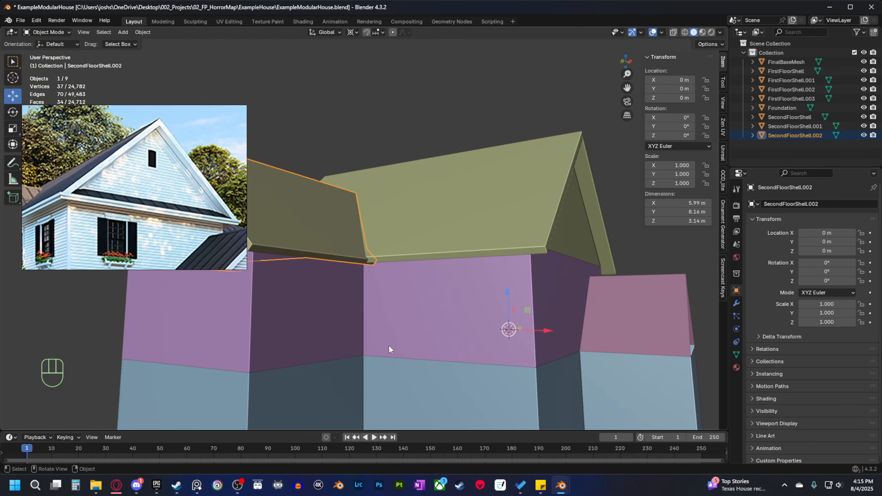
# Enter Edit Mode on the smaller roof and select the two short 0.2 m edges at its rear eave ends.
pyautogui.scroll(2, 398, 299)
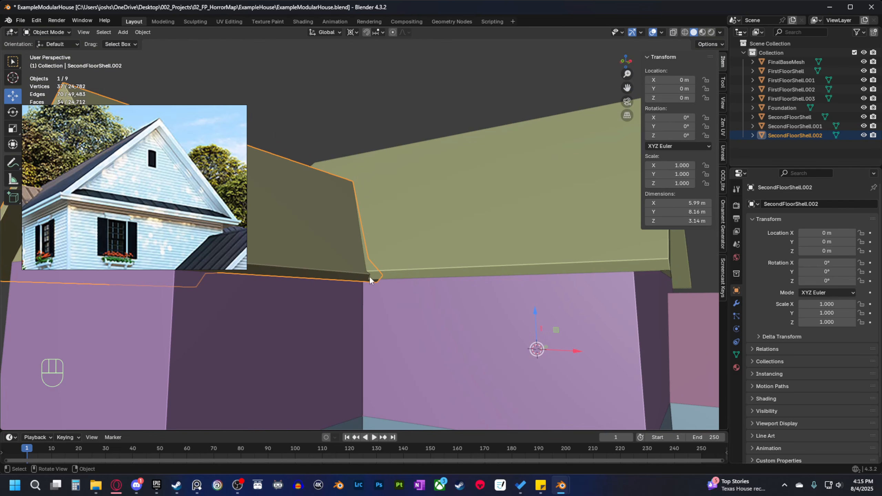
pyautogui.scroll(-2, 377, 281)
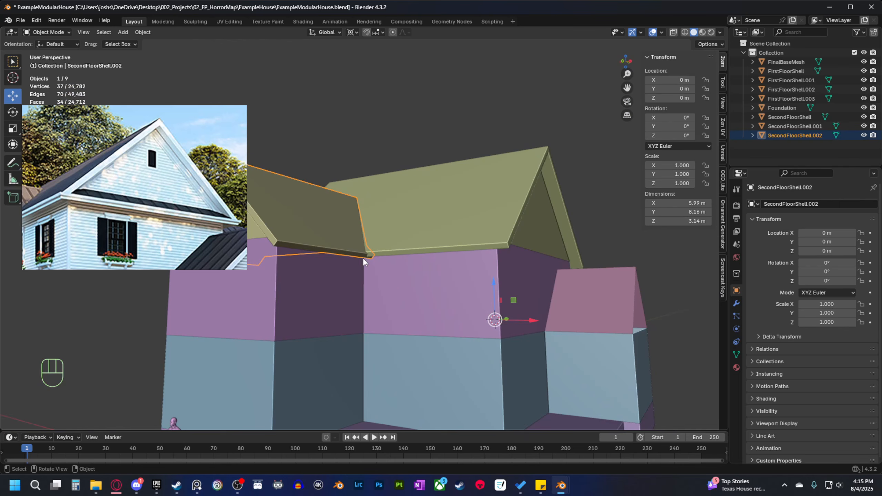
pyautogui.moveTo(364, 256); pyautogui.dragTo(338, 284, button='middle')
pyautogui.moveTo(383, 256); pyautogui.dragTo(412, 298, button='middle')
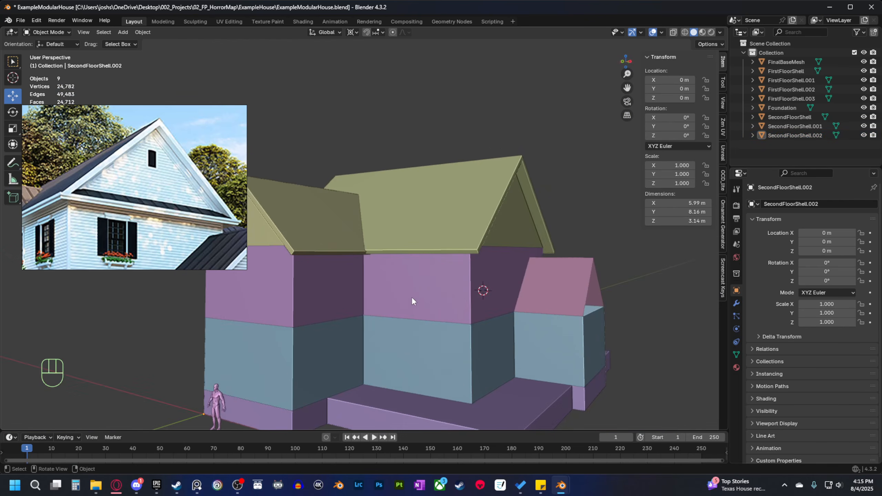
pyautogui.scroll(6, 393, 296)
pyautogui.moveTo(376, 264); pyautogui.dragTo(432, 337, button='middle')
pyautogui.click(377, 323)
pyautogui.press('Tab')
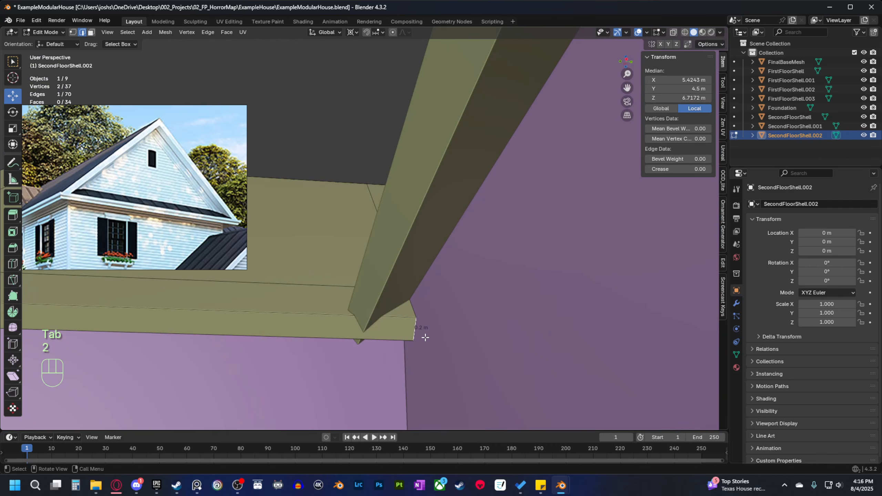
pyautogui.scroll(-8, 426, 338)
pyautogui.moveTo(356, 336); pyautogui.dragTo(514, 349, button='middle')
pyautogui.scroll(5, 380, 286)
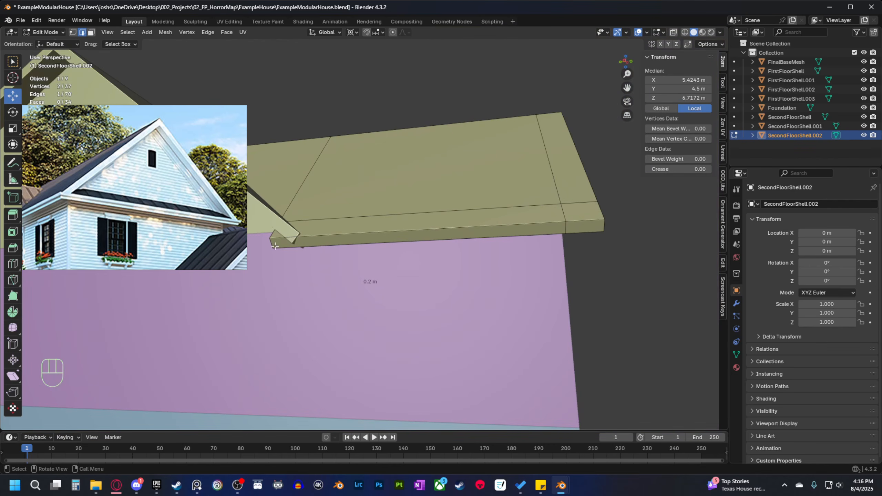
# Set the pivot point to Median Point and move the two eave-end edges along Y to about 4.04 m.
pyautogui.click(355, 34)
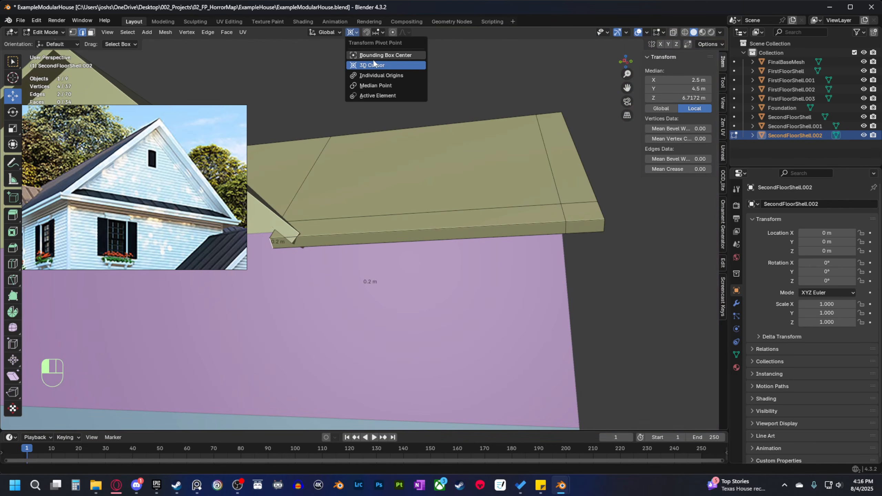
pyautogui.click(382, 85)
pyautogui.moveTo(329, 264); pyautogui.dragTo(340, 270, button='middle')
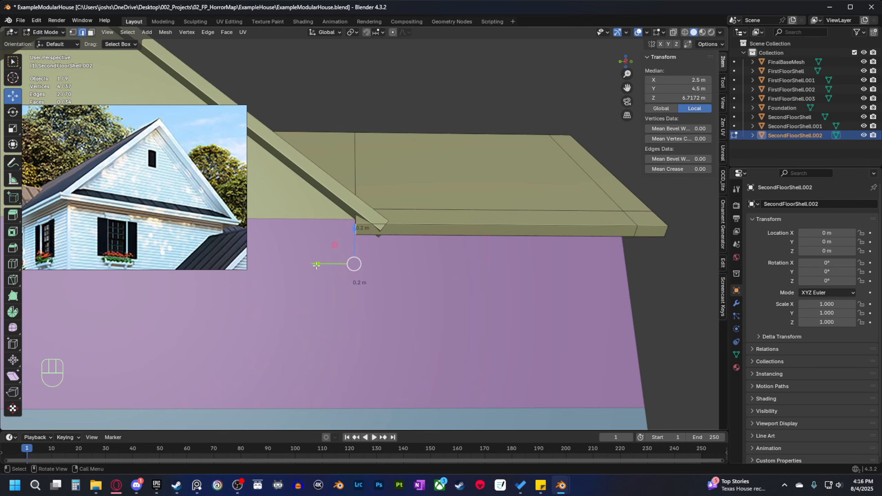
pyautogui.moveTo(316, 264); pyautogui.dragTo(327, 261)
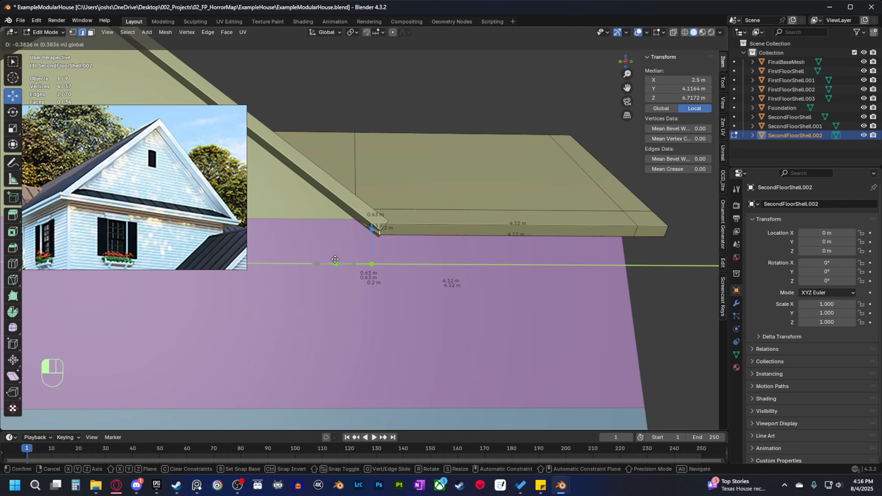
pyautogui.moveTo(334, 261); pyautogui.dragTo(334, 260)
pyautogui.moveTo(342, 259); pyautogui.dragTo(476, 326, button='middle')
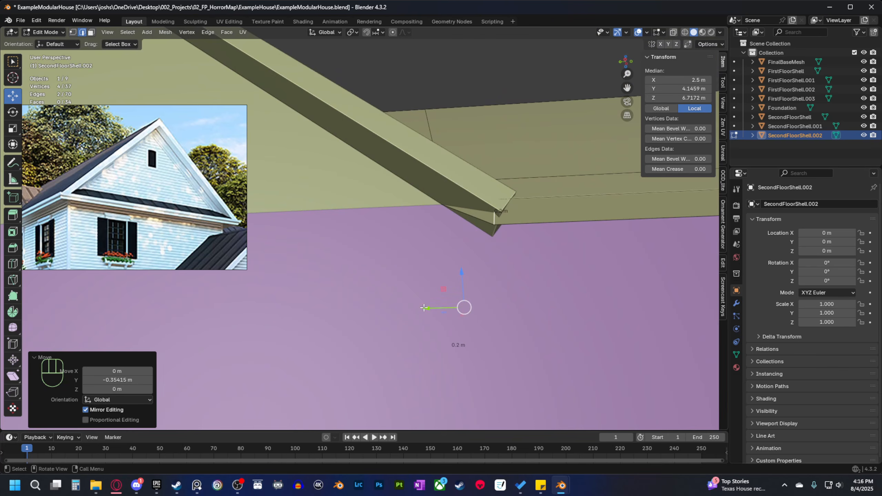
pyautogui.moveTo(424, 308); pyautogui.dragTo(434, 304)
# Isolate the smaller roof and move the lower vertex at its rear ridge tip about 0.27 m in negative Y.
pyautogui.moveTo(441, 303); pyautogui.dragTo(404, 322, button='middle')
pyautogui.keyDown('shift'); pyautogui.moveTo(486, 299); pyautogui.dragTo(362, 342, button='middle'); pyautogui.keyUp('shift')
pyautogui.press('KP_Divide')
pyautogui.keyDown('shift'); pyautogui.moveTo(418, 291); pyautogui.dragTo(434, 302, button='middle'); pyautogui.keyUp('shift')
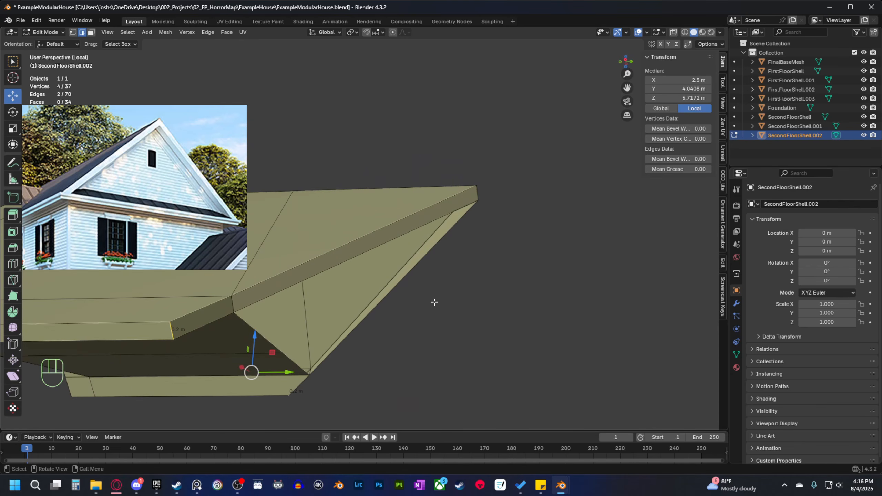
pyautogui.click(470, 201)
pyautogui.moveTo(468, 234); pyautogui.dragTo(526, 216, button='middle')
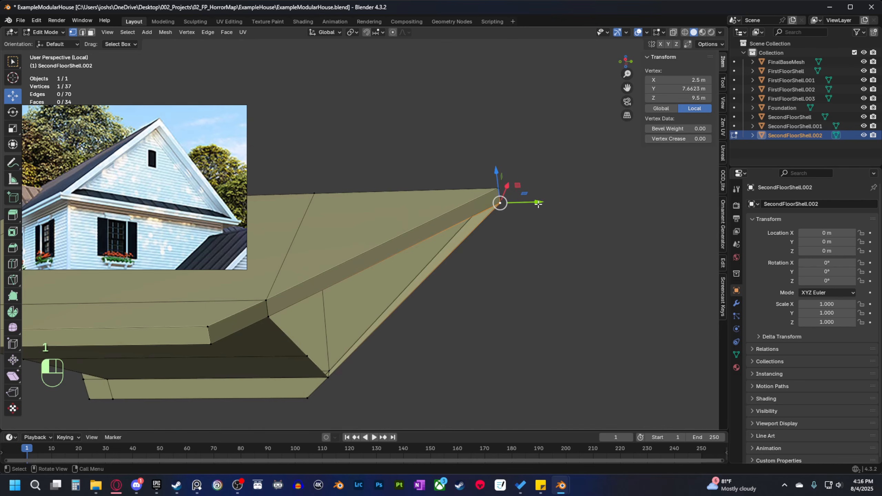
pyautogui.moveTo(538, 203); pyautogui.dragTo(525, 205)
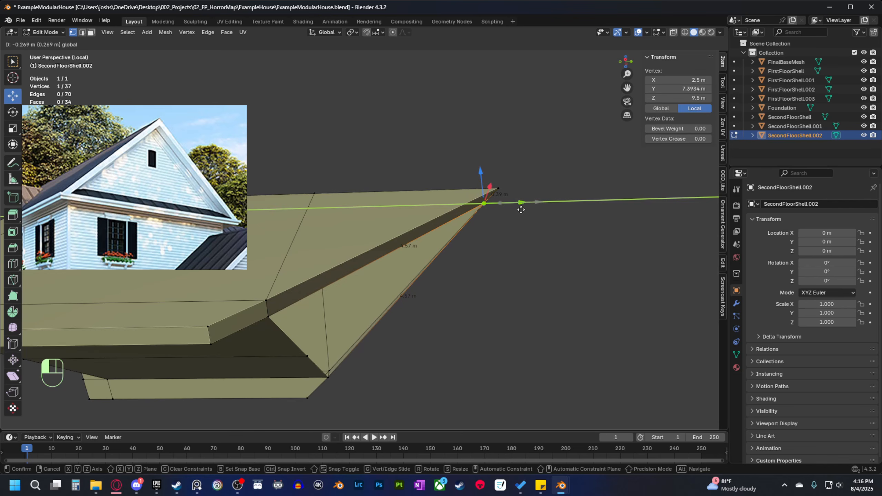
pyautogui.moveTo(521, 209); pyautogui.dragTo(521, 209)
# Show the whole house again and select the short edge where the smaller roof's slope meets its eave at the rear.
pyautogui.moveTo(521, 210); pyautogui.dragTo(353, 315, button='middle')
pyautogui.moveTo(446, 329); pyautogui.dragTo(347, 324, button='middle')
pyautogui.press('KP_Divide')
pyautogui.scroll(-1, 391, 307)
pyautogui.scroll(2, 392, 307)
pyautogui.scroll(-1, 417, 321)
pyautogui.scroll(1, 415, 327)
pyautogui.press('2')
pyautogui.click(308, 324)
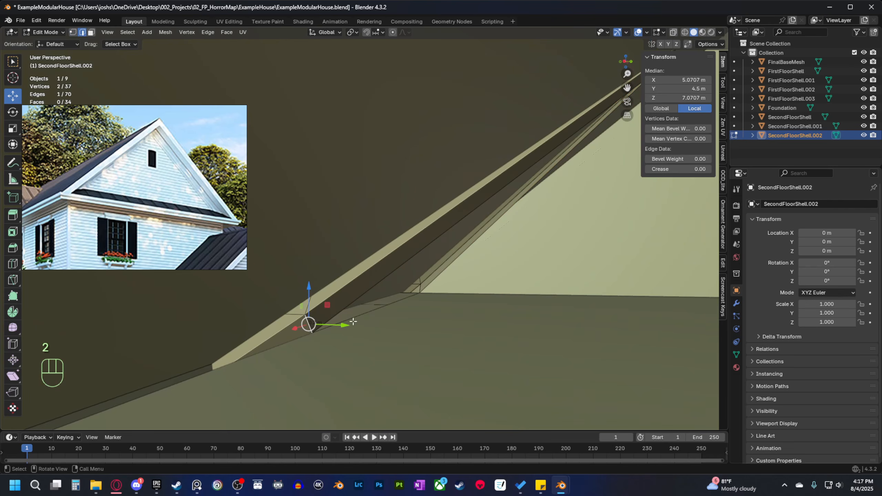
# Examine the junction between the smaller roof and the main roof from inside and outside, with and without isolation.
pyautogui.moveTo(413, 291); pyautogui.dragTo(342, 305, button='middle')
pyautogui.moveTo(493, 313); pyautogui.dragTo(368, 279, button='middle')
pyautogui.scroll(2, 440, 280)
pyautogui.keyDown('shift'); pyautogui.moveTo(441, 280); pyautogui.dragTo(379, 354, button='middle'); pyautogui.keyUp('shift')
pyautogui.scroll(1, 360, 315)
pyautogui.scroll(1, 361, 316)
pyautogui.scroll(-3, 386, 319)
pyautogui.press('b')
pyautogui.scroll(-2, 408, 314)
pyautogui.press('b')
pyautogui.moveTo(378, 355)
pyautogui.keyDown('shift'); pyautogui.mouseDown(button='middle')
pyautogui.moveTo(453, 379)
pyautogui.moveTo(365, 362)
pyautogui.mouseUp(button='middle'); pyautogui.keyUp('shift')
pyautogui.scroll(-1, 444, 375)
# Select the edge line crossing the smaller roof's slopes near the main roof and try moving it -0.2 m along Y.
pyautogui.press('3')
pyautogui.click(408, 293)
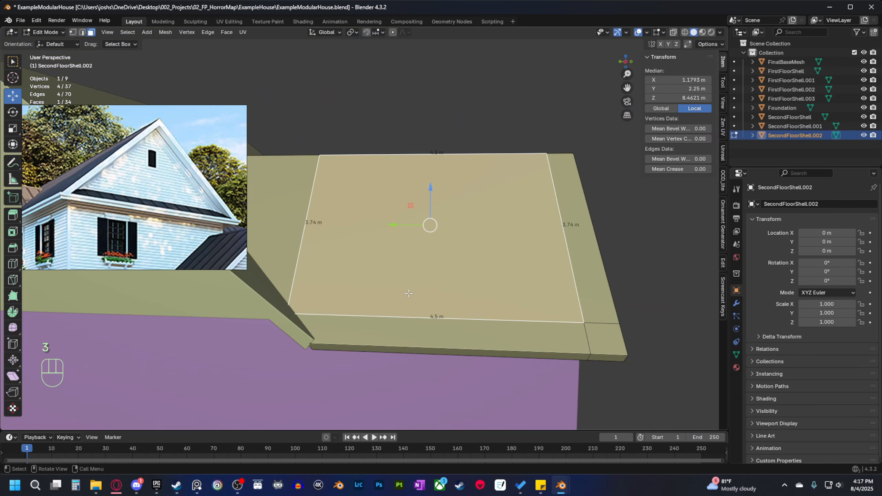
pyautogui.press('2')
pyautogui.keyDown('alt'); pyautogui.keyDown('shift'); pyautogui.click(302, 244); pyautogui.keyUp('shift'); pyautogui.keyUp('alt')
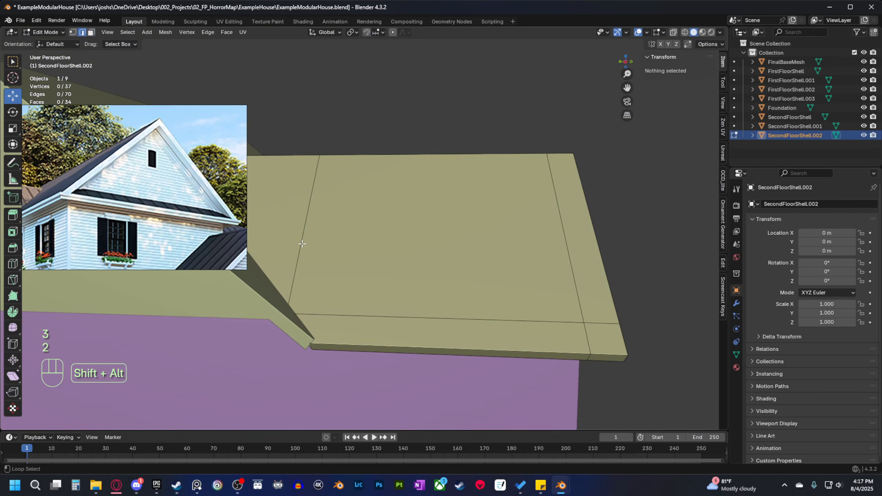
pyautogui.keyDown('alt'); pyautogui.keyDown('shift'); pyautogui.click(302, 245); pyautogui.keyUp('shift'); pyautogui.keyUp('alt')
pyautogui.moveTo(305, 269); pyautogui.dragTo(338, 274, button='middle')
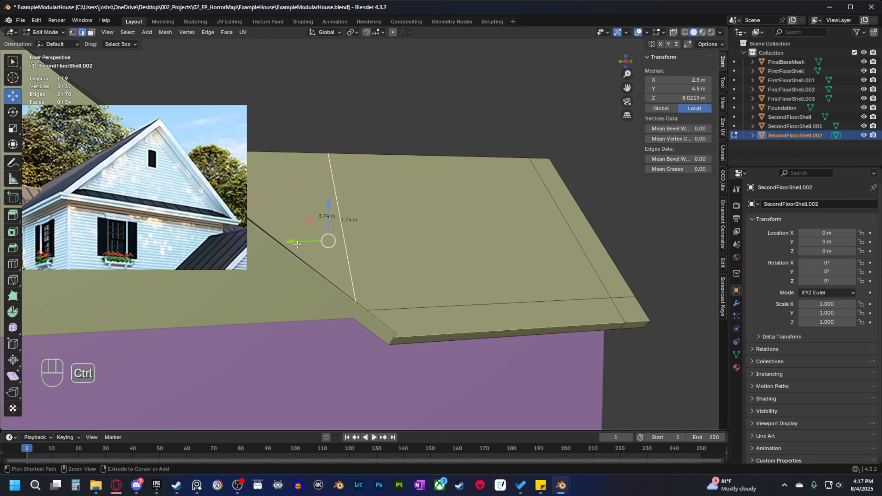
pyautogui.moveTo(298, 244); pyautogui.dragTo(314, 243)
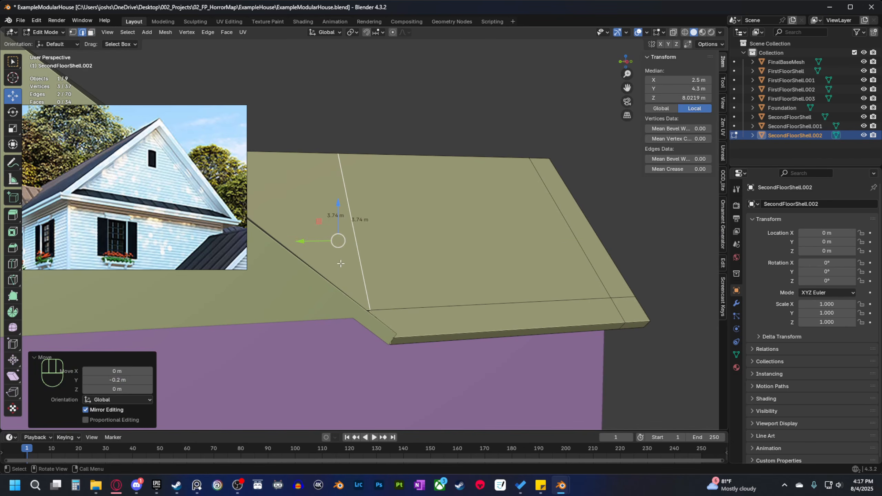
# Try shifting the crossing edge line about 0.14 m forward in Y, then back again to meet the main roof's edge.
pyautogui.moveTo(313, 244)
pyautogui.mouseDown(button='middle')
pyautogui.moveTo(301, 255)
pyautogui.moveTo(324, 243)
pyautogui.mouseUp(button='middle')
pyautogui.scroll(3, 301, 255)
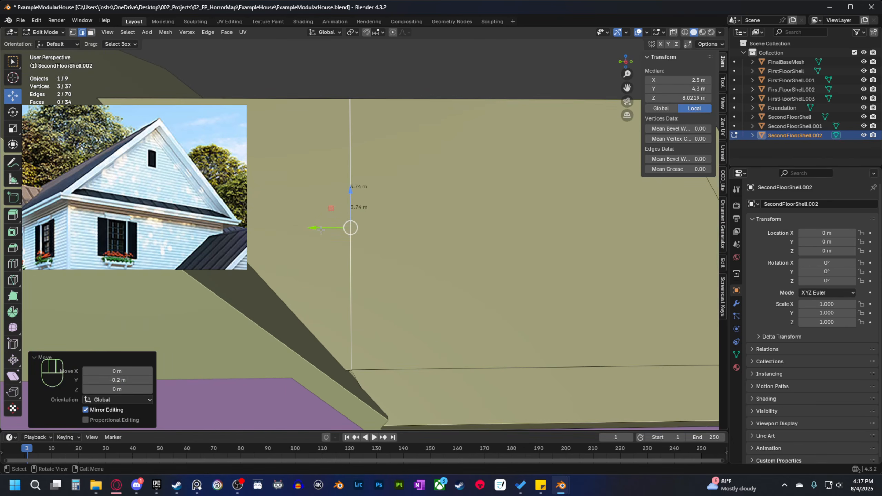
pyautogui.moveTo(321, 230); pyautogui.dragTo(311, 231)
pyautogui.scroll(-4, 319, 244)
pyautogui.moveTo(368, 306)
pyautogui.mouseDown(button='middle')
pyautogui.moveTo(383, 279)
pyautogui.moveTo(379, 294)
pyautogui.mouseUp(button='middle')
pyautogui.scroll(4, 391, 275)
pyautogui.scroll(1, 379, 294)
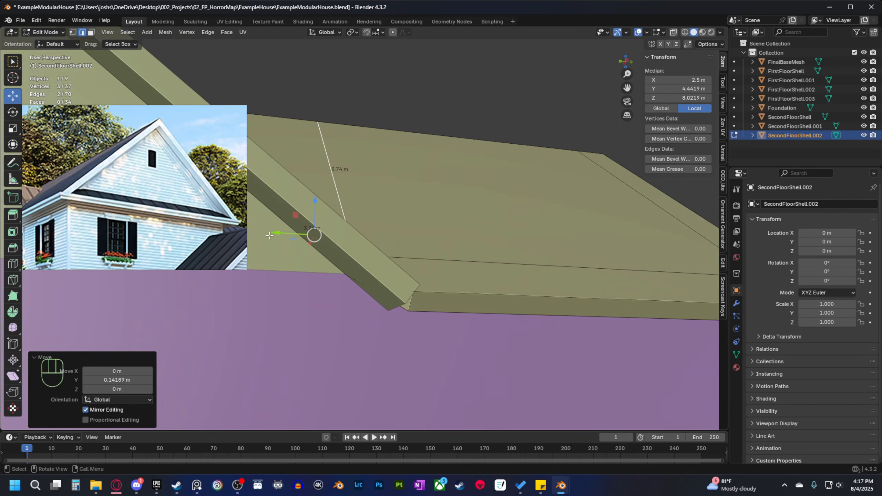
pyautogui.moveTo(279, 233); pyautogui.dragTo(292, 236)
# Isolate the smaller roof and undo the trial moves of its crossing edge line.
pyautogui.press('b')
pyautogui.scroll(2, 384, 294)
pyautogui.moveTo(384, 294); pyautogui.dragTo(409, 347, button='middle')
pyautogui.hotkey('ctrl', 'z')
pyautogui.scroll(1, 409, 347)
pyautogui.moveTo(410, 354); pyautogui.dragTo(427, 339, button='middle')
pyautogui.scroll(-1, 418, 337)
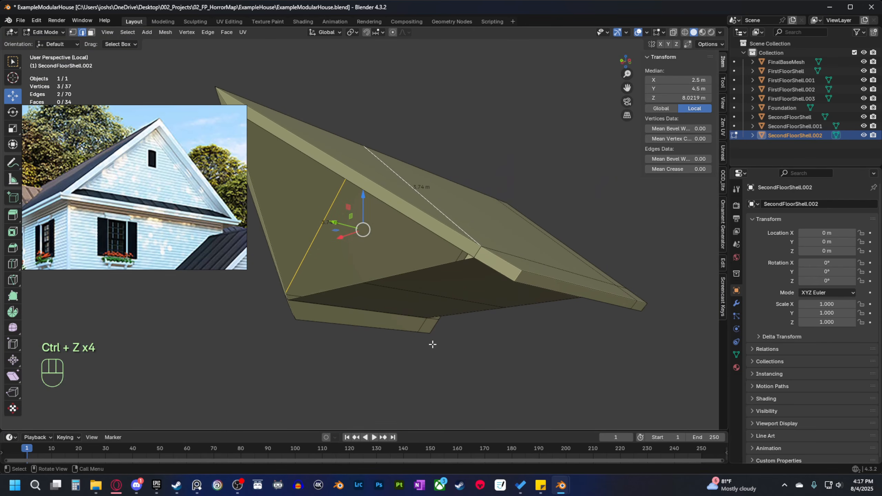
# Select the smaller roof's entire mesh and merge its vertices by distance.
pyautogui.press('a')
pyautogui.press('m')
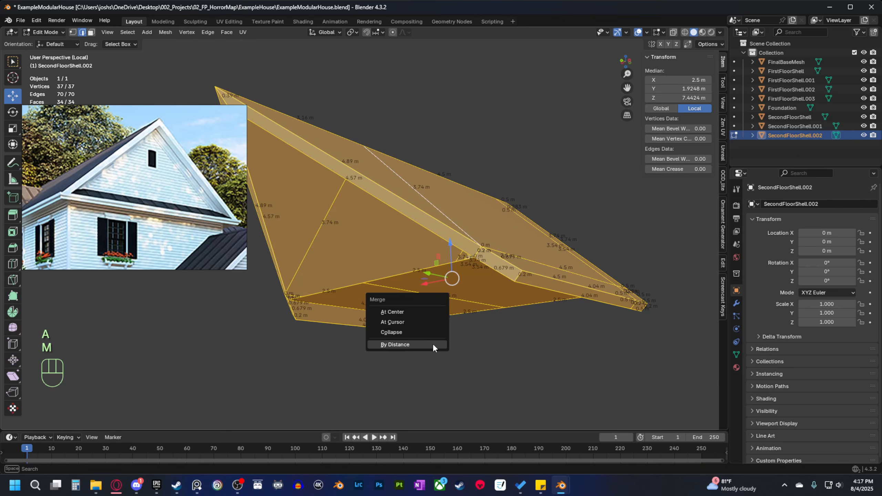
pyautogui.click(433, 343)
pyautogui.moveTo(433, 343); pyautogui.dragTo(419, 325, button='middle')
pyautogui.scroll(2, 407, 346)
pyautogui.scroll(1, 379, 332)
# Select the crossing edge line with its two short 0.2 m edges and move it along Y to about 4.45 m.
pyautogui.click(395, 317)
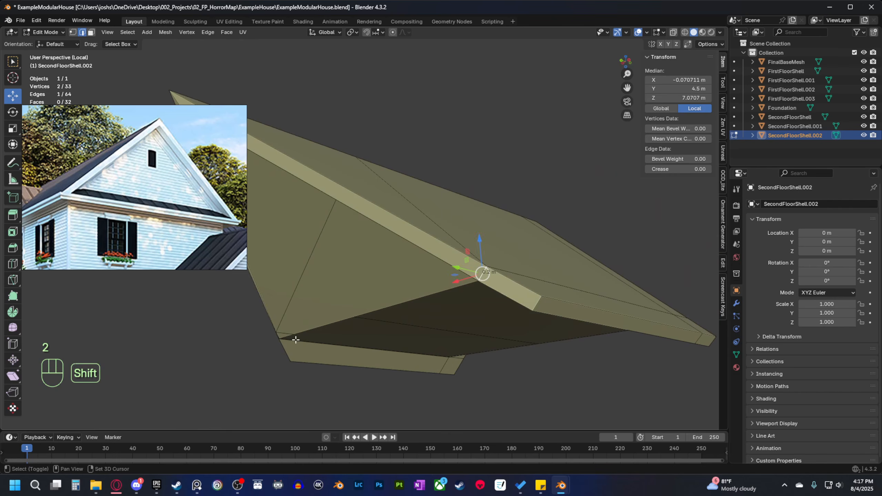
pyautogui.moveTo(296, 339); pyautogui.dragTo(289, 298, button='middle')
pyautogui.keyDown('shift'); pyautogui.click(240, 275); pyautogui.keyUp('shift')
pyautogui.moveTo(242, 277); pyautogui.dragTo(357, 322, button='middle')
pyautogui.press('b')
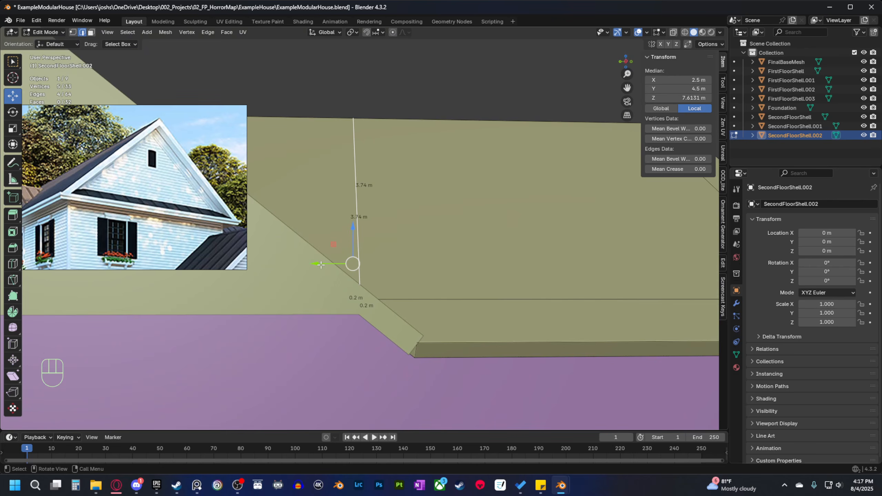
pyautogui.moveTo(321, 265); pyautogui.dragTo(324, 264)
# Leave Edit Mode and examine how the smaller roof's adjusted edges meet the main roof's overhang.
pyautogui.moveTo(343, 295); pyautogui.dragTo(369, 325, button='middle')
pyautogui.moveTo(356, 316)
pyautogui.mouseDown(button='middle')
pyautogui.moveTo(372, 306)
pyautogui.moveTo(334, 319)
pyautogui.moveTo(346, 323)
pyautogui.mouseUp(button='middle')
pyautogui.scroll(-1, 372, 306)
pyautogui.press('Tab')
pyautogui.scroll(-5, 346, 322)
pyautogui.moveTo(448, 324); pyautogui.dragTo(440, 290, button='middle')
pyautogui.scroll(3, 308, 331)
pyautogui.scroll(2, 360, 336)
# Select the smaller roof's two rear eave-end edges in Edit Mode and move them about -0.14 m along Y.
pyautogui.press('Tab')
pyautogui.press('2')
pyautogui.click(360, 325)
pyautogui.keyDown('shift'); pyautogui.click(416, 243); pyautogui.keyUp('shift')
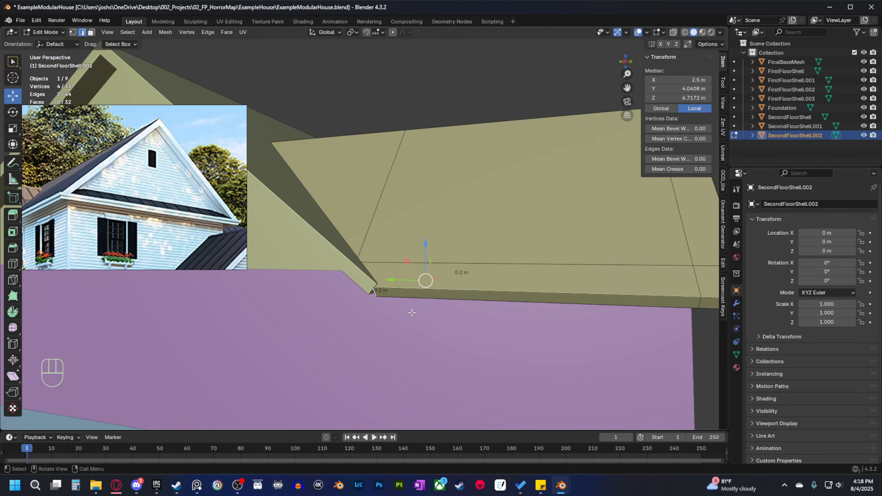
pyautogui.moveTo(391, 279); pyautogui.dragTo(402, 279)
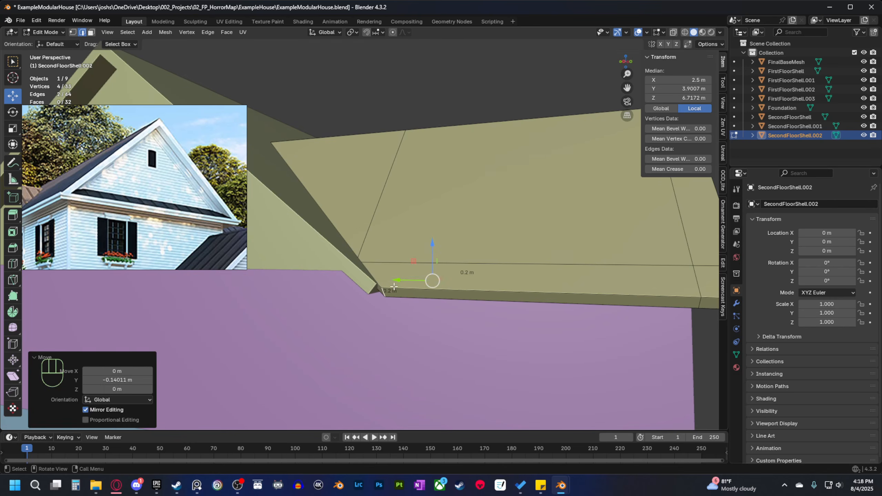
# Move the two eave-end edges toward the main roof along Y to about 4.28 m.
pyautogui.scroll(3, 399, 288)
pyautogui.keyDown('shift'); pyautogui.moveTo(398, 341); pyautogui.dragTo(330, 349, button='middle'); pyautogui.keyUp('shift')
pyautogui.scroll(1, 373, 363)
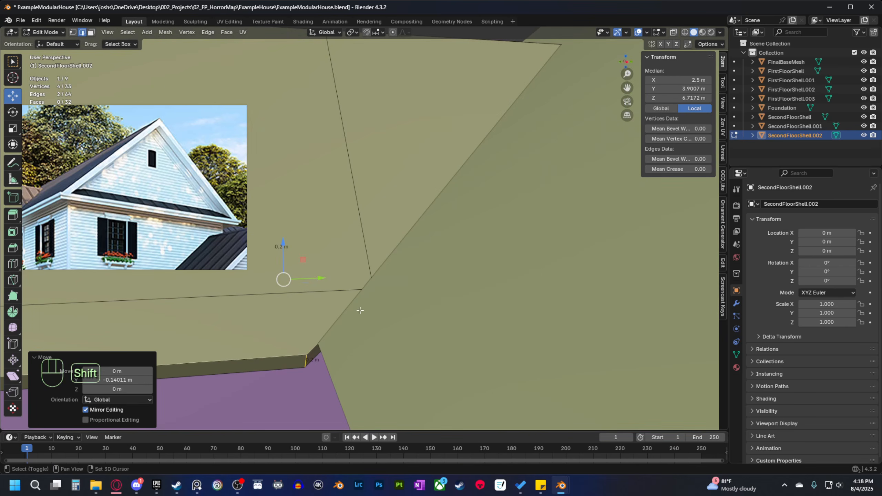
pyautogui.keyDown('shift'); pyautogui.moveTo(360, 311); pyautogui.dragTo(382, 323, button='middle'); pyautogui.keyUp('shift')
pyautogui.moveTo(358, 243); pyautogui.dragTo(379, 242)
pyautogui.moveTo(379, 242); pyautogui.dragTo(358, 275, button='middle')
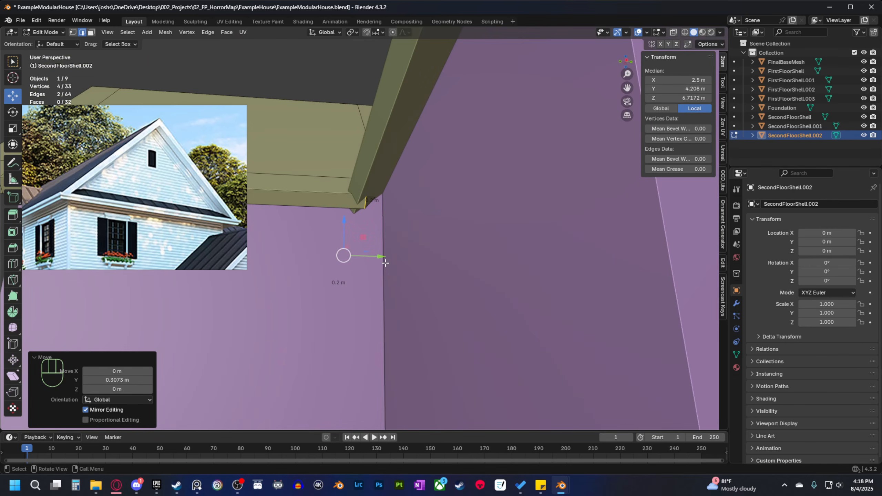
pyautogui.moveTo(375, 259); pyautogui.dragTo(391, 261)
# Isolate the smaller roof, select the edge line crossing its slopes, and snap the 3D cursor to that selection.
pyautogui.press('KP_Divide')
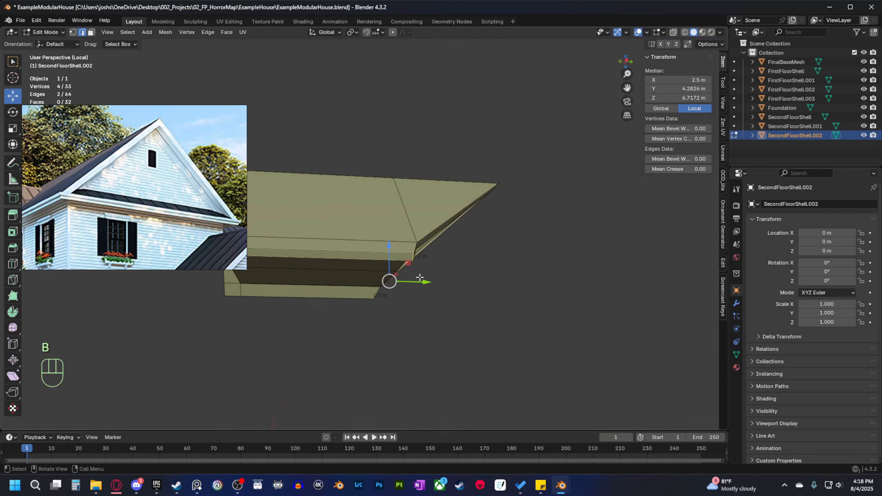
pyautogui.moveTo(414, 305); pyautogui.dragTo(391, 250, button='middle')
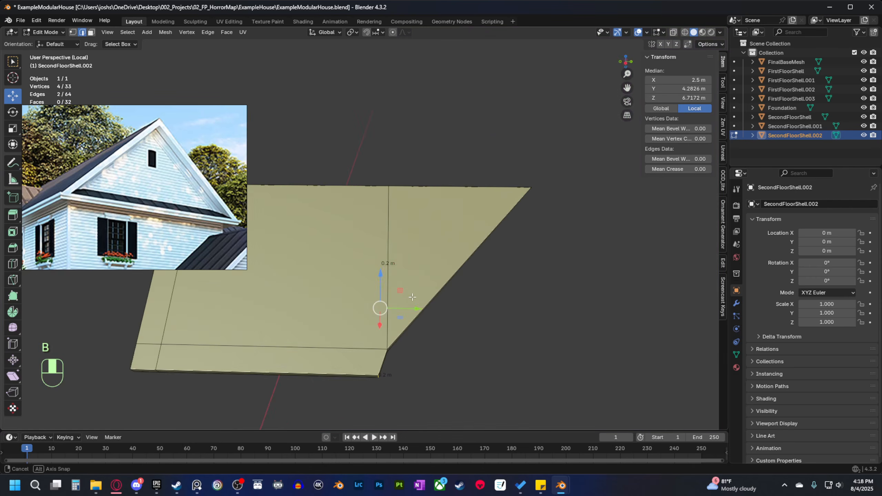
pyautogui.keyDown('alt'); pyautogui.keyDown('shift'); pyautogui.click(384, 234); pyautogui.keyUp('shift'); pyautogui.keyUp('alt')
pyautogui.keyDown('alt'); pyautogui.keyDown('shift'); pyautogui.click(389, 234); pyautogui.keyUp('shift'); pyautogui.keyUp('alt')
pyautogui.keyDown('alt'); pyautogui.keyDown('shift'); pyautogui.click(388, 234); pyautogui.keyUp('shift'); pyautogui.keyUp('alt')
pyautogui.moveTo(412, 304); pyautogui.dragTo(382, 294, button='middle')
pyautogui.hotkey('shift', 's')
pyautogui.click(386, 342)
# Select the two rear eave-end edges and scale them to 0 along Y with the pivot point set to 3D Cursor.
pyautogui.moveTo(388, 348); pyautogui.dragTo(350, 322, button='middle')
pyautogui.click(346, 298)
pyautogui.moveTo(414, 350); pyautogui.dragTo(336, 373, button='middle')
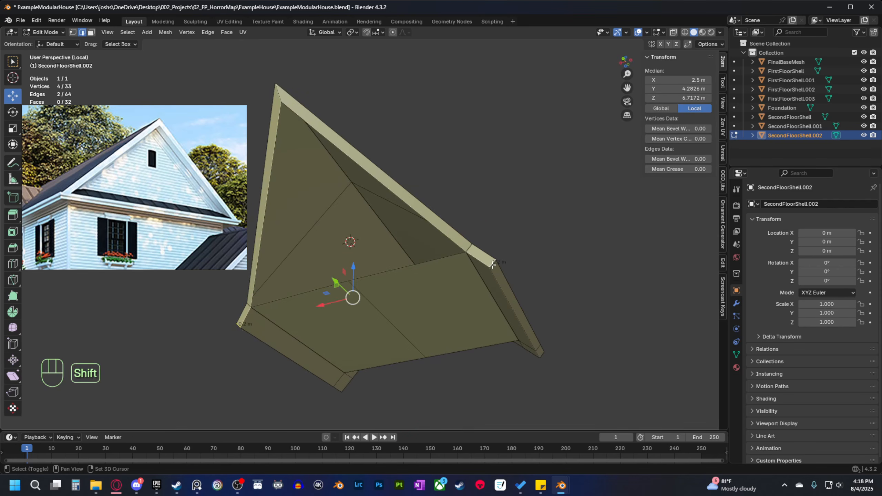
pyautogui.moveTo(492, 265); pyautogui.dragTo(492, 326, button='middle')
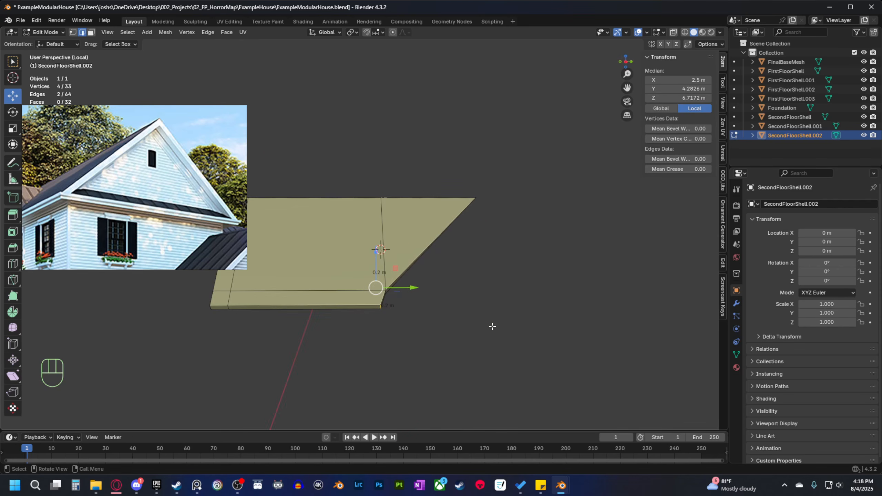
pyautogui.click(353, 33)
pyautogui.click(370, 66)
pyautogui.keyDown('shift'); pyautogui.moveTo(500, 276); pyautogui.dragTo(479, 276, button='middle'); pyautogui.keyUp('shift')
pyautogui.moveTo(442, 327)
pyautogui.mouseDown(button='middle')
pyautogui.moveTo(438, 301)
pyautogui.moveTo(451, 319)
pyautogui.mouseUp(button='middle')
pyautogui.press('s')
pyautogui.press('y')
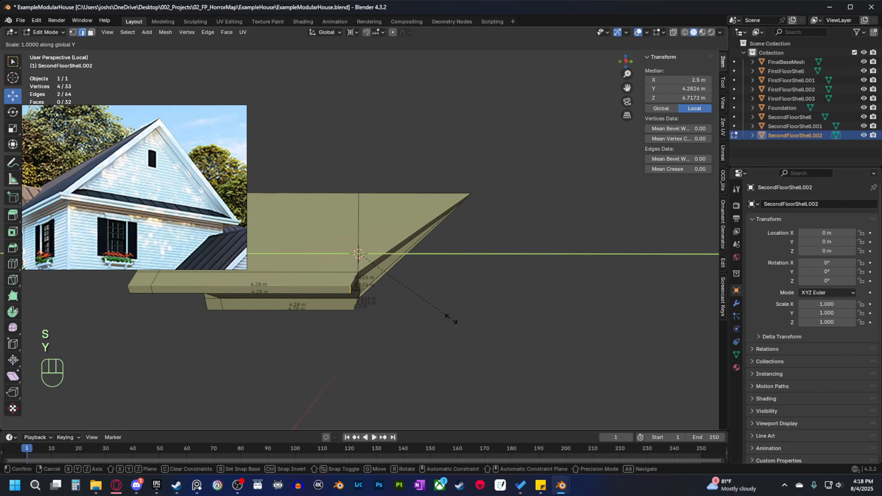
pyautogui.press('Return')
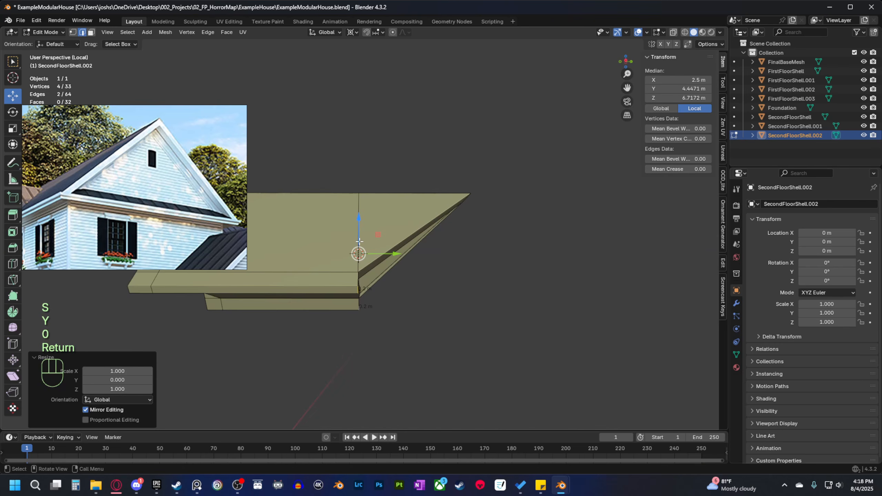
# Leave Edit Mode, show the whole house again, and inspect the smaller roof's aligned eave junction.
pyautogui.moveTo(388, 310); pyautogui.dragTo(355, 296, button='middle')
pyautogui.press('Tab')
pyautogui.press('KP_Divide')
pyautogui.scroll(4, 406, 338)
pyautogui.scroll(-4, 355, 296)
pyautogui.moveTo(387, 322); pyautogui.dragTo(392, 277, button='middle')
pyautogui.scroll(4, 415, 299)
# In FirstFloorShell.001, select the two lower eave edges of the small gable roof and fill a face between them.
pyautogui.click(403, 293)
pyautogui.scroll(3, 403, 294)
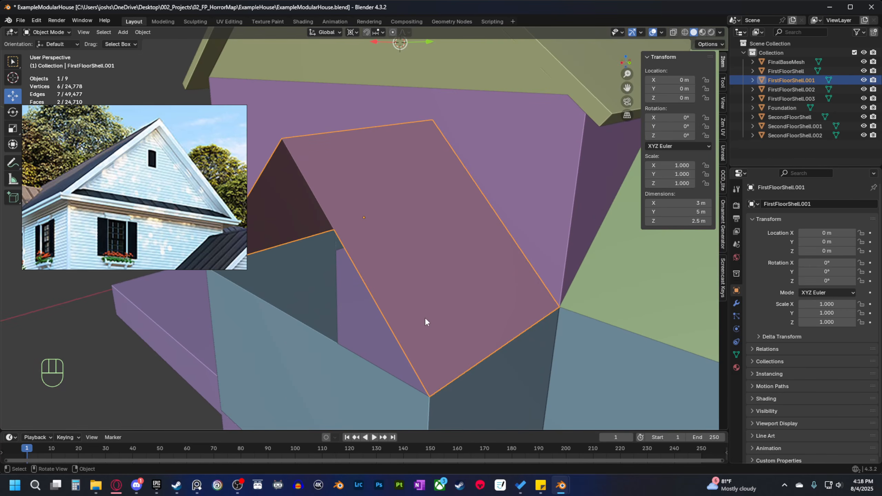
pyautogui.press('Tab')
pyautogui.click(293, 242)
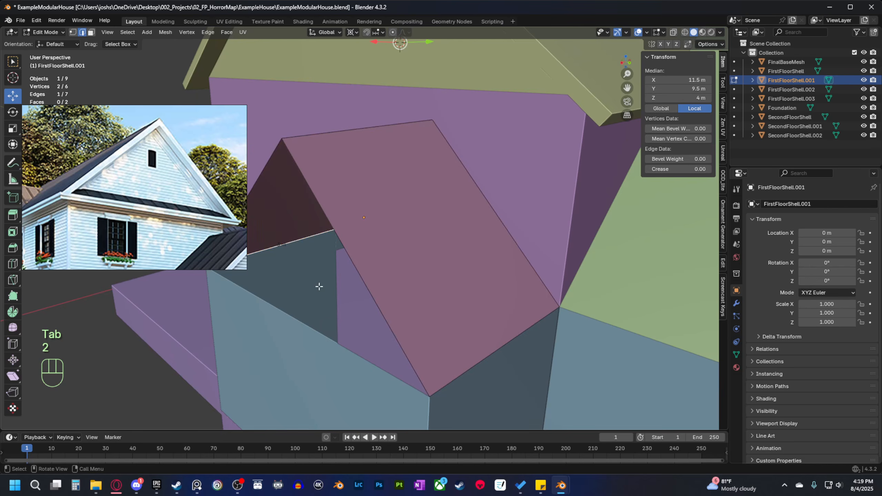
pyautogui.moveTo(318, 285); pyautogui.dragTo(452, 306, button='middle')
pyautogui.keyDown('shift'); pyautogui.click(649, 219); pyautogui.keyUp('shift')
pyautogui.press('f')
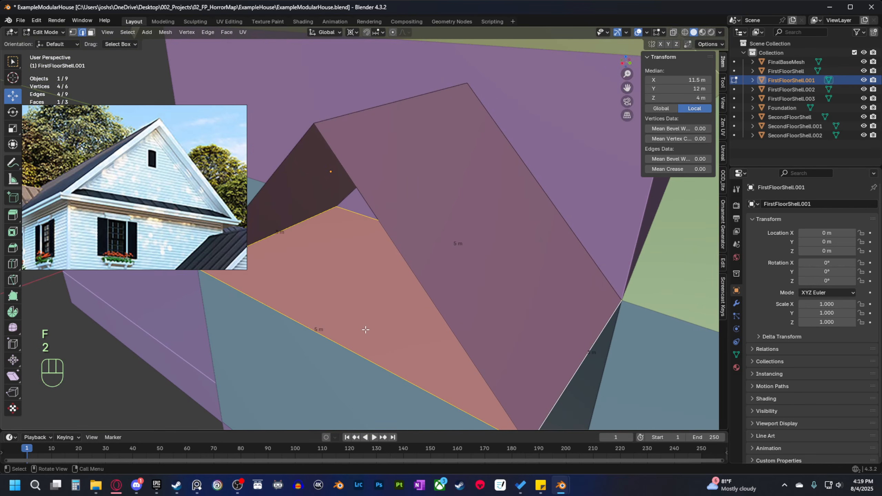
# Add one loop cut across the middle of the new underside face and fill the open gable end with two triangular faces.
pyautogui.hotkey('ctrl', 'r')
pyautogui.click(344, 324)
pyautogui.press('2')
pyautogui.press('3')
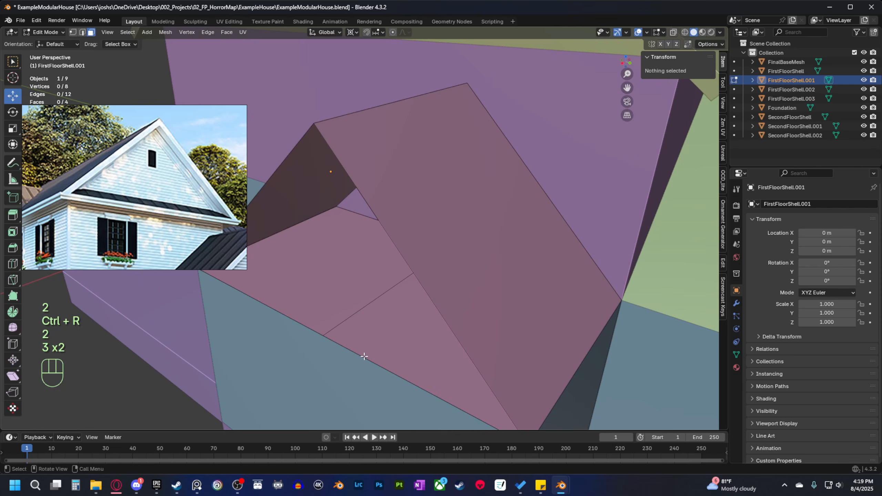
pyautogui.press('2')
pyautogui.keyDown('shift'); pyautogui.click(363, 356); pyautogui.keyUp('shift')
pyautogui.press('f')
pyautogui.click(285, 316)
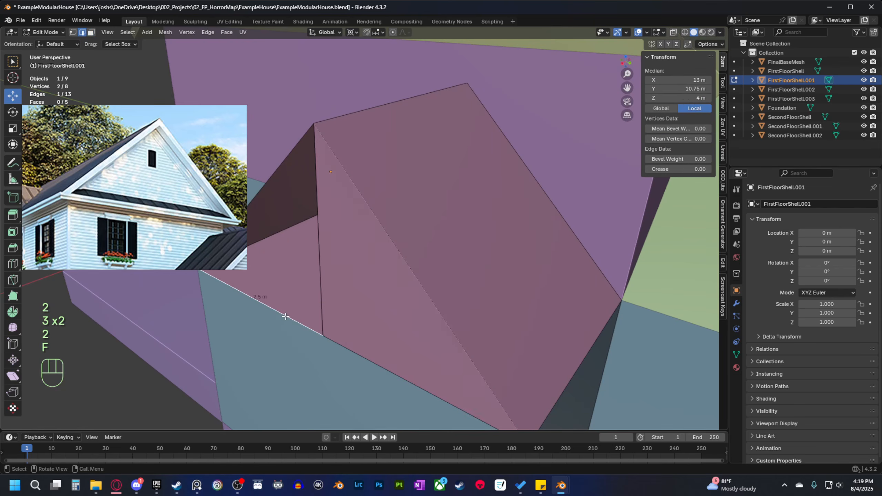
pyautogui.keyDown('shift'); pyautogui.click(267, 192); pyautogui.keyUp('shift')
pyautogui.press('f')
# Select both slopes of the small gable roof, extrude them in place, and fatten them with an even offset of 0.2 m.
pyautogui.scroll(-4, 267, 192)
pyautogui.moveTo(395, 266); pyautogui.dragTo(427, 282, button='middle')
pyautogui.press('3')
pyautogui.click(377, 247)
pyautogui.keyDown('shift'); pyautogui.click(465, 235); pyautogui.keyUp('shift')
pyautogui.moveTo(466, 235); pyautogui.dragTo(465, 294, button='middle')
pyautogui.press('Tab')
pyautogui.press('Tab')
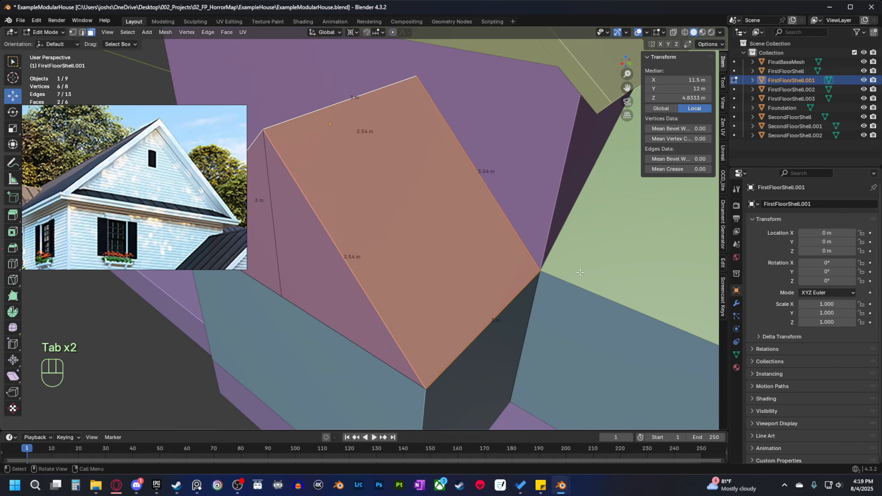
pyautogui.press('e')
pyautogui.rightClick(502, 294)
pyautogui.hotkey('alt', 's')
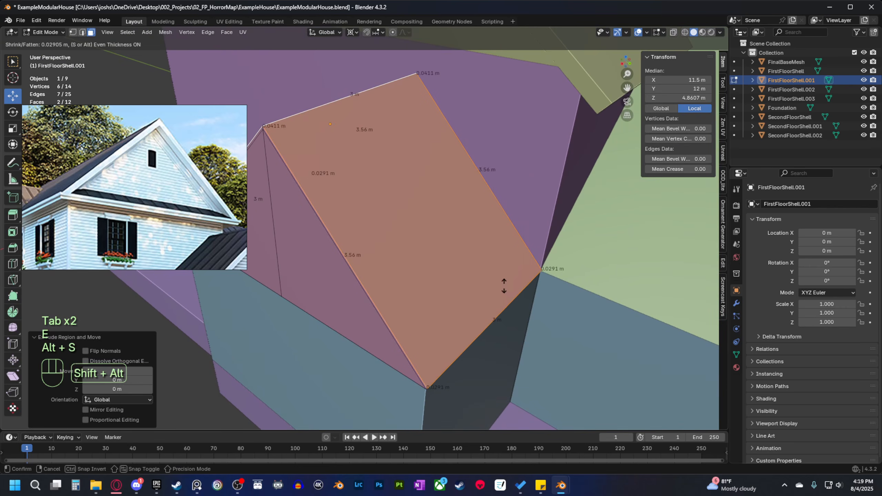
pyautogui.click(506, 270)
pyautogui.click(124, 389)
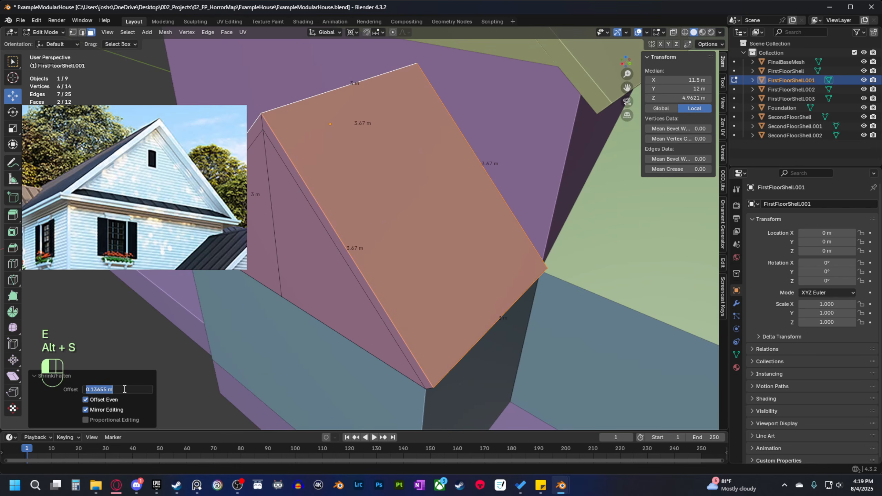
pyautogui.write('0.2')
pyautogui.press('Return')
# Select the narrow eave faces on both sides of the small gable roof, extrude them, and set an even offset of 0.5 m.
pyautogui.moveTo(325, 351); pyautogui.dragTo(466, 241, button='middle')
pyautogui.click(477, 170)
pyautogui.moveTo(477, 170); pyautogui.dragTo(558, 193, button='middle')
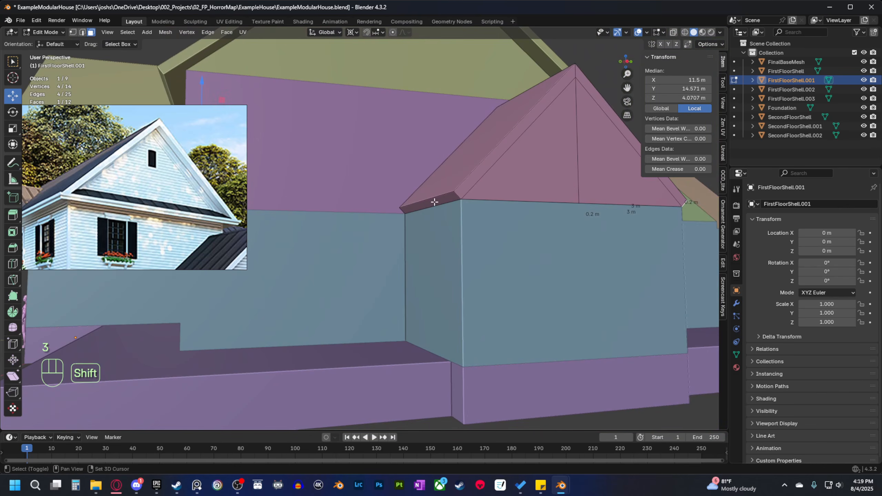
pyautogui.keyDown('shift'); pyautogui.click(433, 200); pyautogui.keyUp('shift')
pyautogui.moveTo(542, 245); pyautogui.dragTo(461, 248, button='middle')
pyautogui.press('e')
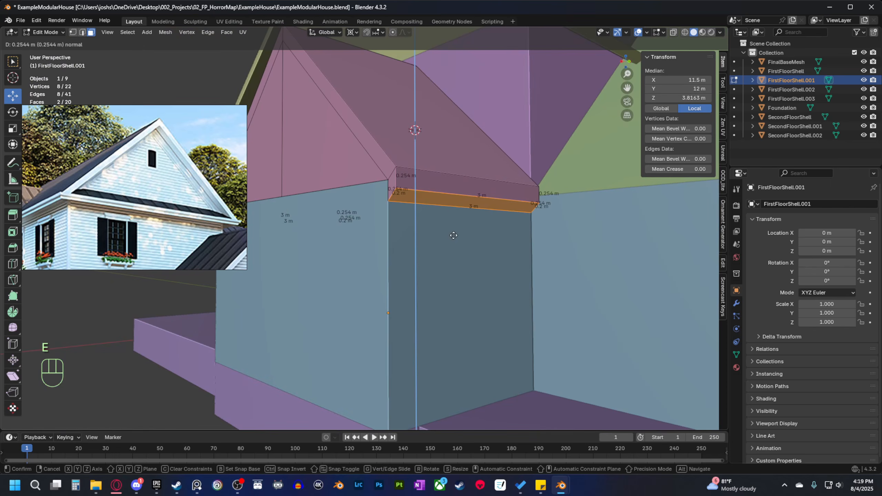
pyautogui.click(453, 232)
pyautogui.hotkey('alt', 's')
pyautogui.keyDown('alt'); pyautogui.keyDown('shift'); pyautogui.click(451, 187); pyautogui.keyUp('shift'); pyautogui.keyUp('alt')
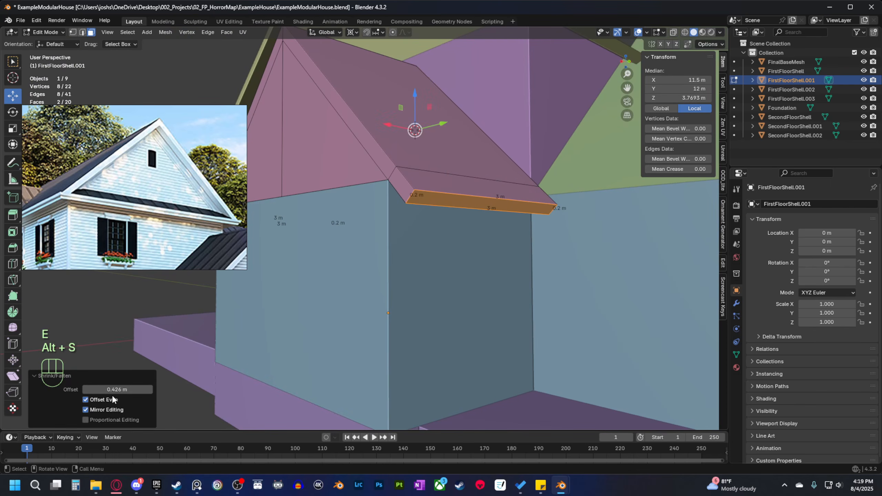
pyautogui.click(121, 388)
pyautogui.write('0.5')
pyautogui.press('Return')
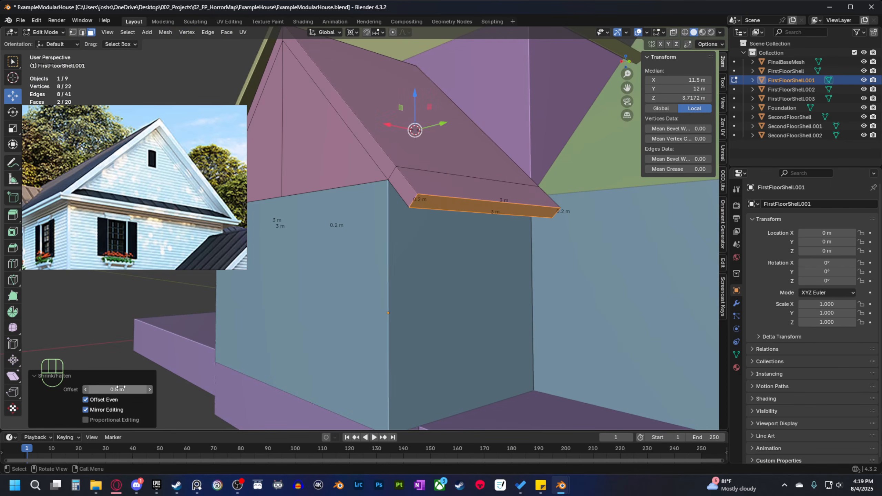
# Extrude the rim faces along both rakes of the gable front outward by 0.5 m, and leave Edit Mode.
pyautogui.scroll(-5, 404, 210)
pyautogui.keyDown('shift'); pyautogui.moveTo(404, 210); pyautogui.dragTo(403, 210, button='middle'); pyautogui.keyUp('shift')
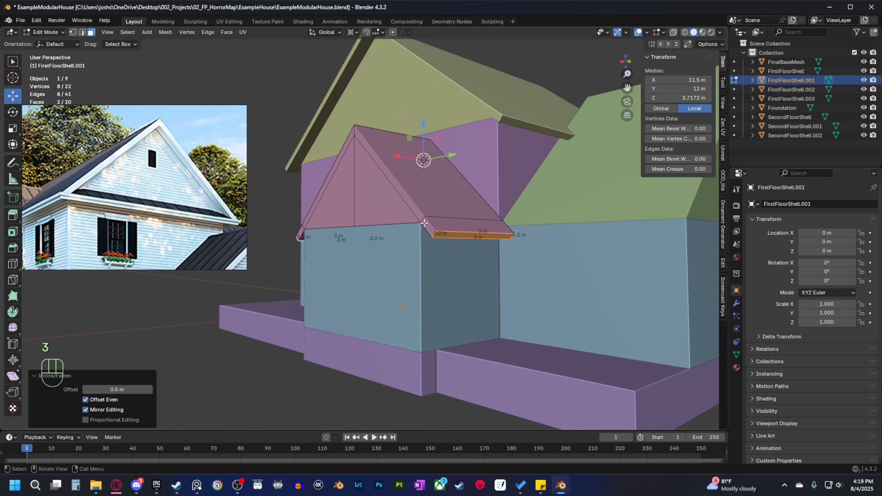
pyautogui.click(403, 210)
pyautogui.keyDown('ctrl'); pyautogui.click(352, 141); pyautogui.keyUp('ctrl')
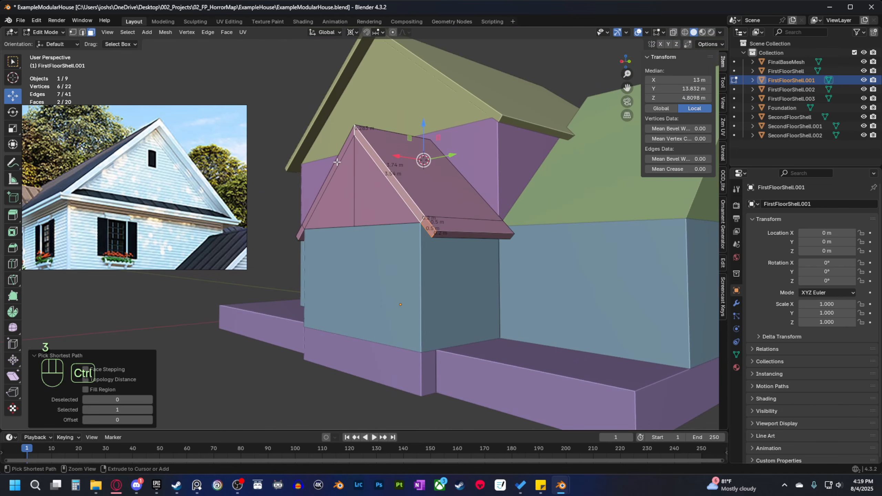
pyautogui.keyDown('ctrl'); pyautogui.click(337, 162); pyautogui.keyUp('ctrl')
pyautogui.scroll(2, 302, 236)
pyautogui.press('e')
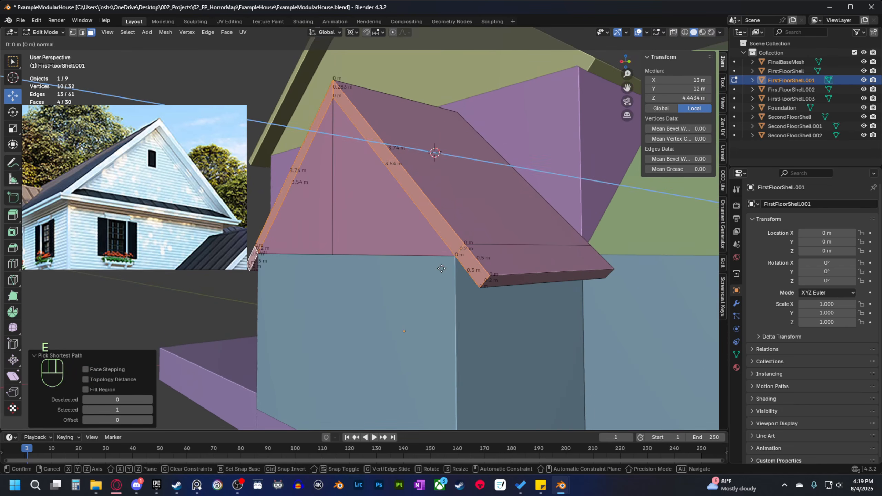
pyautogui.click(435, 270)
pyautogui.click(125, 389)
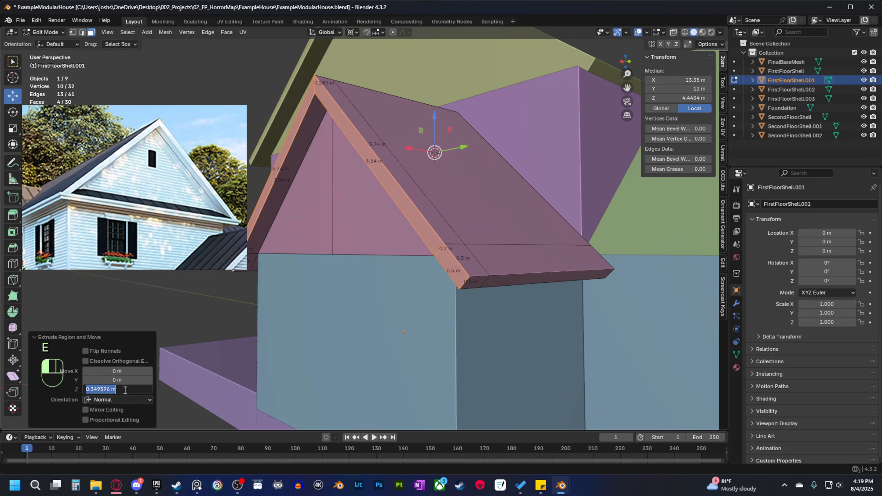
pyautogui.write('.5')
pyautogui.press('Return')
pyautogui.scroll(-5, 492, 301)
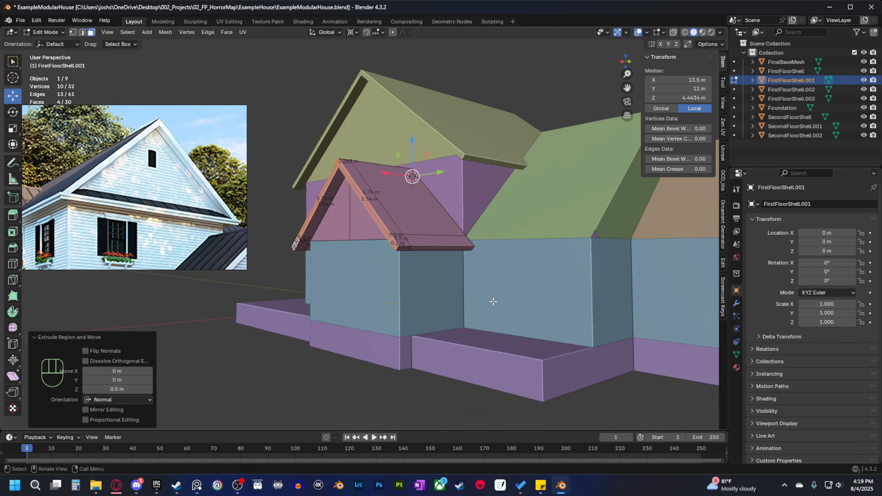
pyautogui.moveTo(492, 301); pyautogui.dragTo(327, 305, button='middle')
pyautogui.press('Tab')
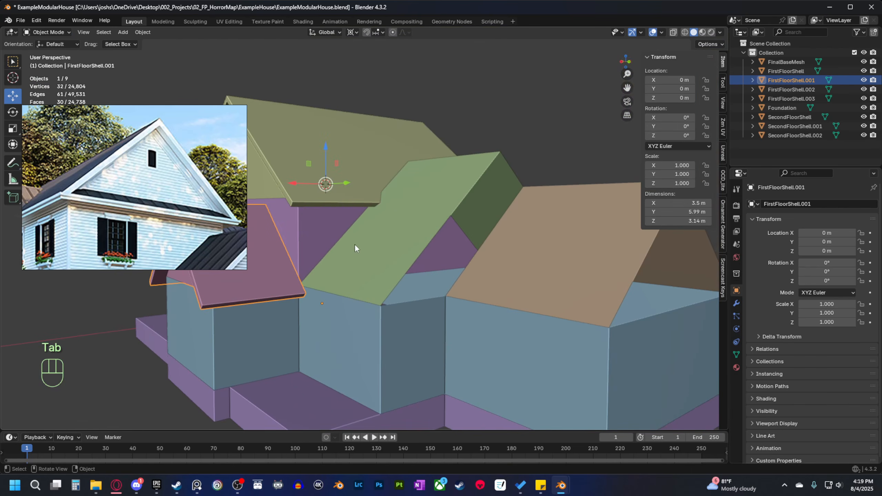
# Select FirstFloorShell.003, the tan roof over the end wing, and open it in Edit Mode.
pyautogui.click(363, 239)
pyautogui.moveTo(364, 238); pyautogui.dragTo(428, 213, button='middle')
pyautogui.moveTo(467, 324); pyautogui.dragTo(389, 308, button='middle')
pyautogui.click(377, 314)
pyautogui.press('Tab')
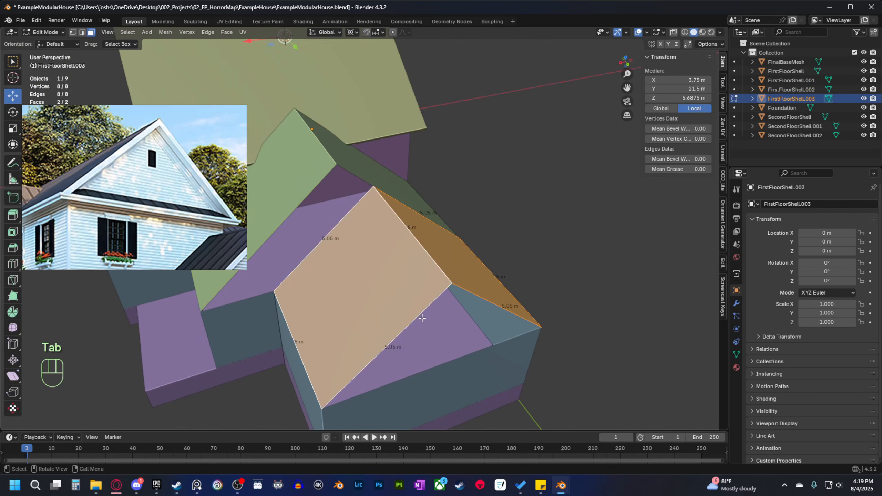
pyautogui.moveTo(409, 349); pyautogui.dragTo(388, 317, button='middle')
pyautogui.press('q')
pyautogui.click(465, 344)
pyautogui.press('q')
pyautogui.click(418, 330)
pyautogui.click(418, 256)
pyautogui.press('3')
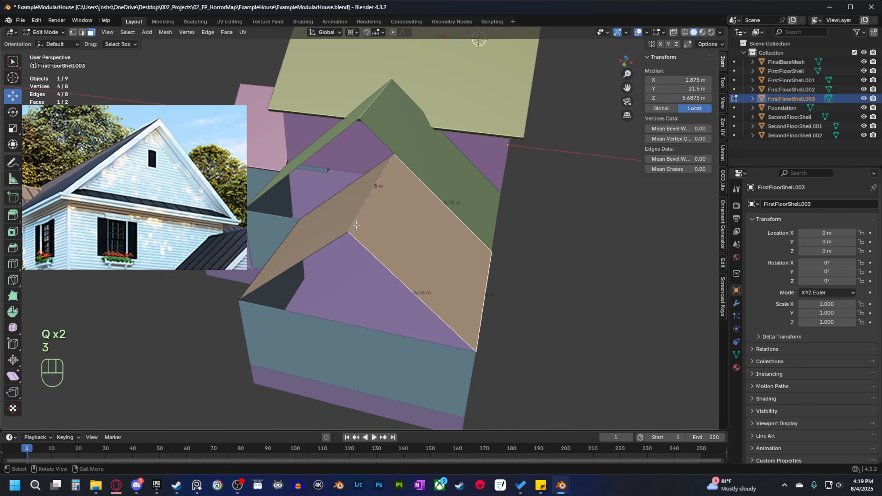
# Select the two lower eave edges of the tan roof and fill the underside face between them.
pyautogui.press('2')
pyautogui.moveTo(350, 281); pyautogui.dragTo(287, 230, button='middle')
pyautogui.click(272, 201)
pyautogui.moveTo(342, 244); pyautogui.dragTo(517, 298, button='middle')
pyautogui.keyDown('shift'); pyautogui.click(558, 202); pyautogui.keyUp('shift')
pyautogui.press('f')
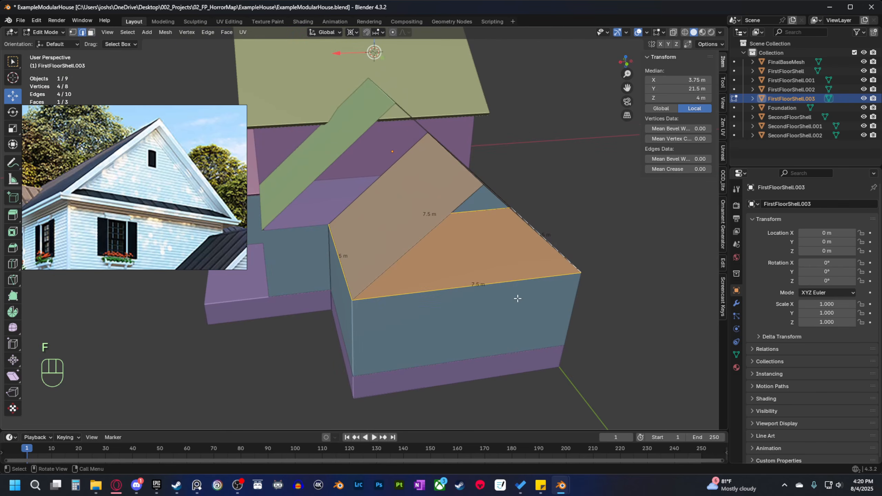
# Split the tan roof's underside with one centred loop cut and close its gable end with two triangular faces.
pyautogui.hotkey('ctrl', 'r')
pyautogui.click(467, 289)
pyautogui.rightClick(466, 291)
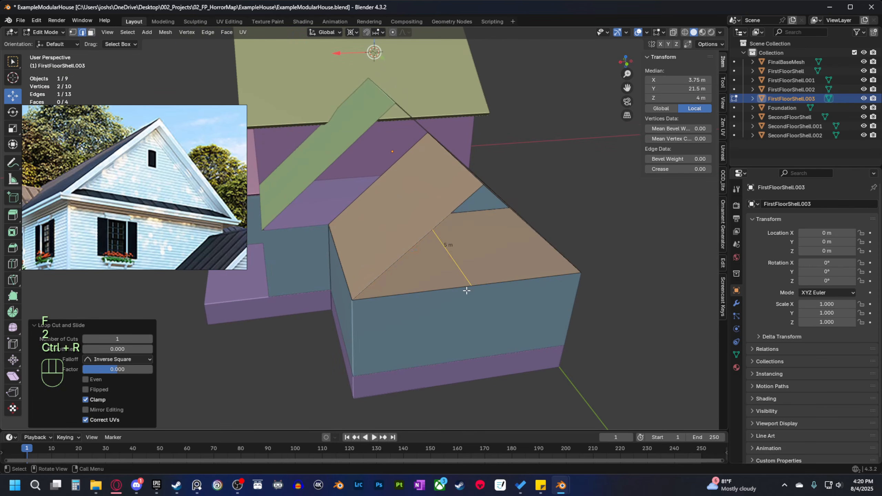
pyautogui.keyDown('shift'); pyautogui.click(404, 250); pyautogui.keyUp('shift')
pyautogui.press('f')
pyautogui.click(522, 296)
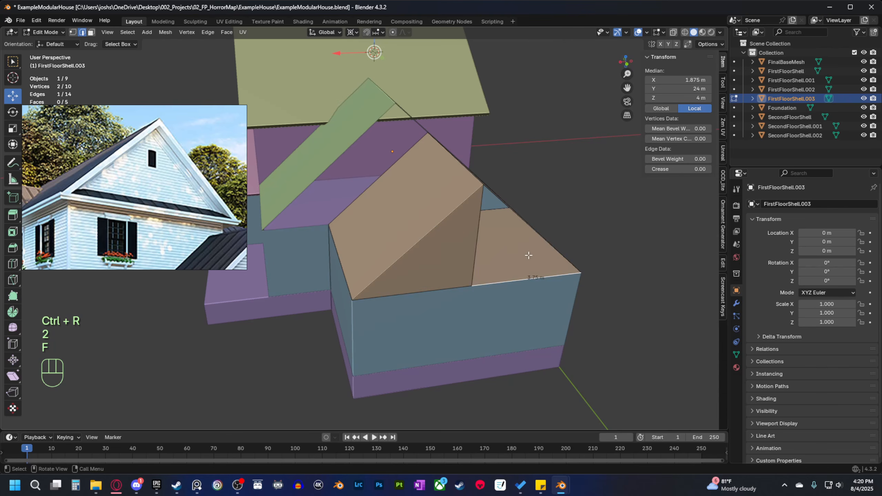
pyautogui.moveTo(573, 299); pyautogui.dragTo(540, 307, button='middle')
pyautogui.press('f')
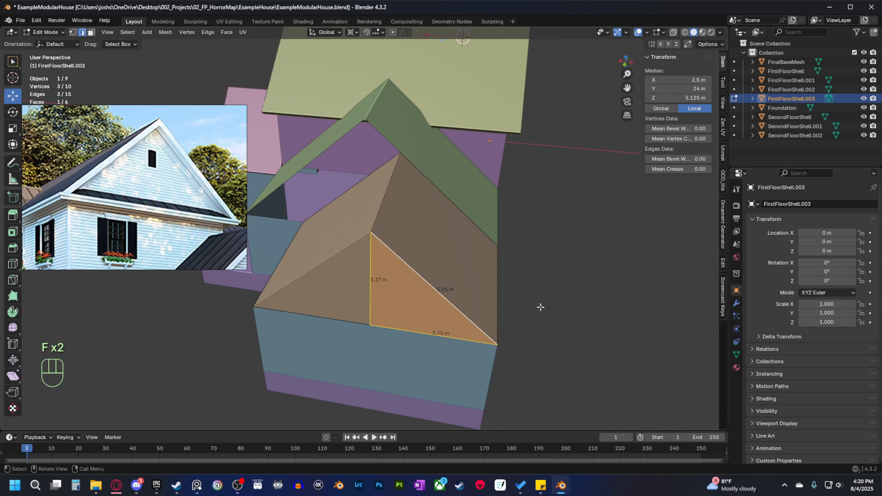
# Try to extrude and evenly fatten both slopes of the tan roof, and undo the attempt.
pyautogui.press('3')
pyautogui.click(454, 262)
pyautogui.keyDown('shift'); pyautogui.click(357, 221); pyautogui.keyUp('shift')
pyautogui.scroll(1, 361, 224)
pyautogui.scroll(1, 469, 293)
pyautogui.keyDown('shift'); pyautogui.moveTo(462, 301); pyautogui.dragTo(458, 321, button='middle'); pyautogui.keyUp('shift')
pyautogui.press('e')
pyautogui.rightClick(470, 311)
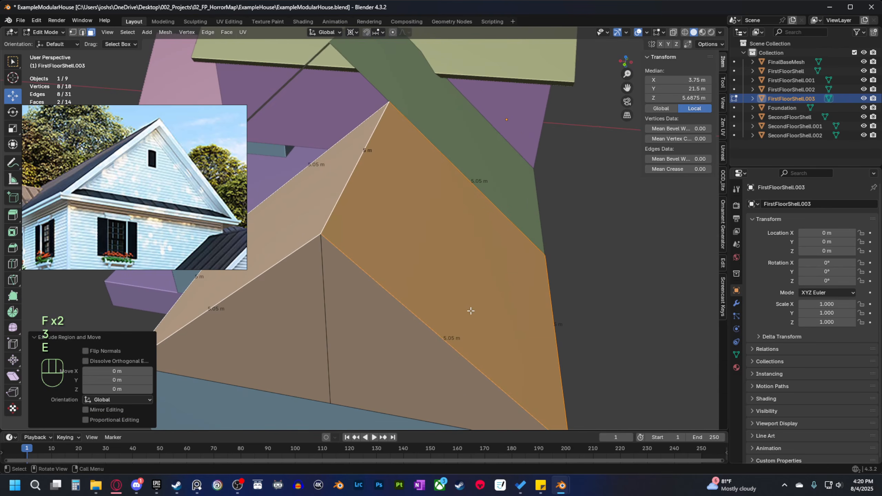
pyautogui.hotkey('alt', 's')
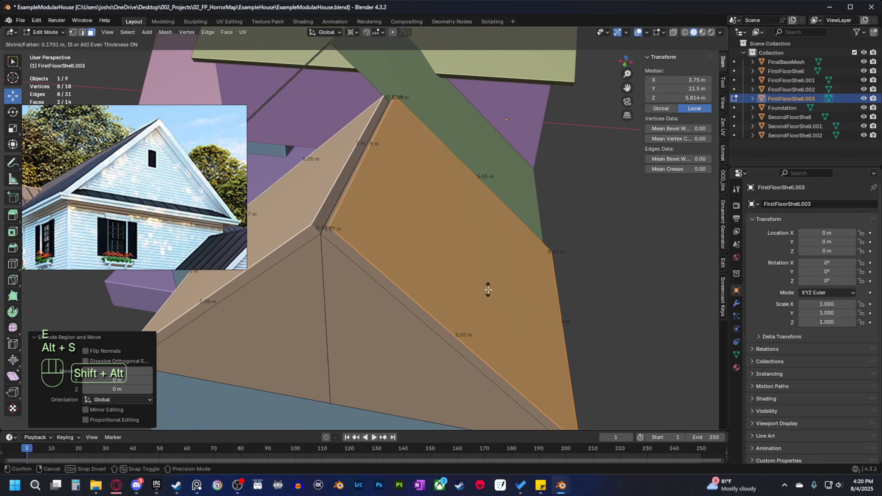
pyautogui.rightClick(487, 290)
pyautogui.hotkey('ctrl', 'z')
pyautogui.hotkey('ctrl', 'z')
pyautogui.hotkey('ctrl', 'z')
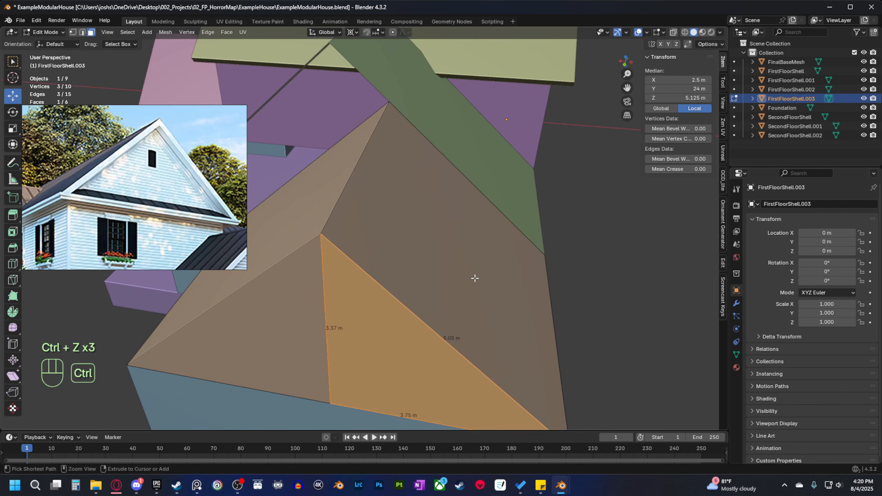
# Select the whole tan roof mesh and merge its overlapping vertices by distance.
pyautogui.scroll(-3, 475, 278)
pyautogui.press('a')
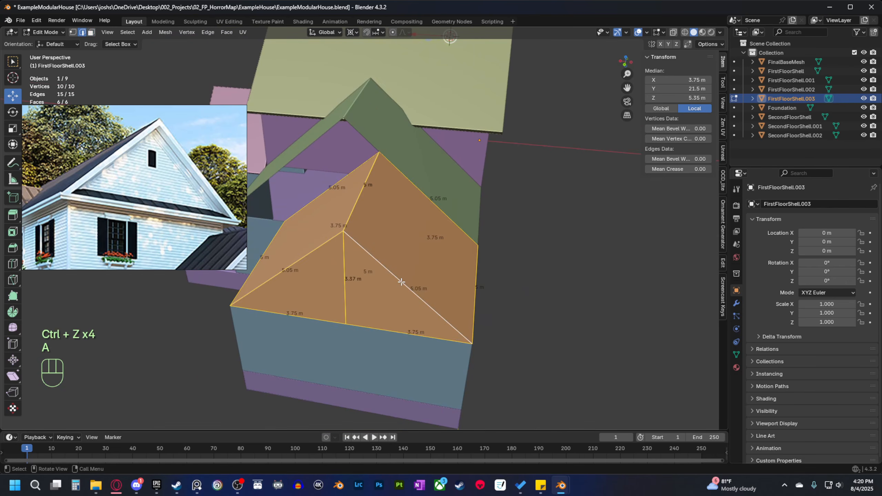
pyautogui.press('m')
pyautogui.click(395, 283)
# Select both slopes of the tan roof, extrude them in place, and fatten them with an even offset of 0.2 m.
pyautogui.keyDown('shift'); pyautogui.moveTo(393, 281); pyautogui.dragTo(419, 280); pyautogui.keyUp('shift')
pyautogui.scroll(2, 419, 261)
pyautogui.press('3')
pyautogui.click(455, 273)
pyautogui.keyDown('shift'); pyautogui.click(342, 223); pyautogui.keyUp('shift')
pyautogui.keyDown('shift'); pyautogui.moveTo(438, 264); pyautogui.dragTo(454, 265, button='middle'); pyautogui.keyUp('shift')
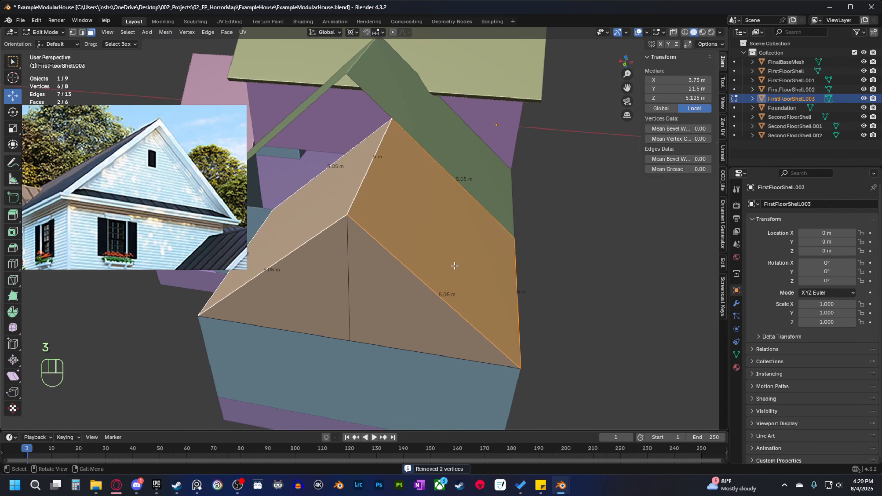
pyautogui.hotkey('alt', 's')
pyautogui.rightClick(457, 253)
pyautogui.press('e')
pyautogui.rightClick(500, 270)
pyautogui.hotkey('alt', 's')
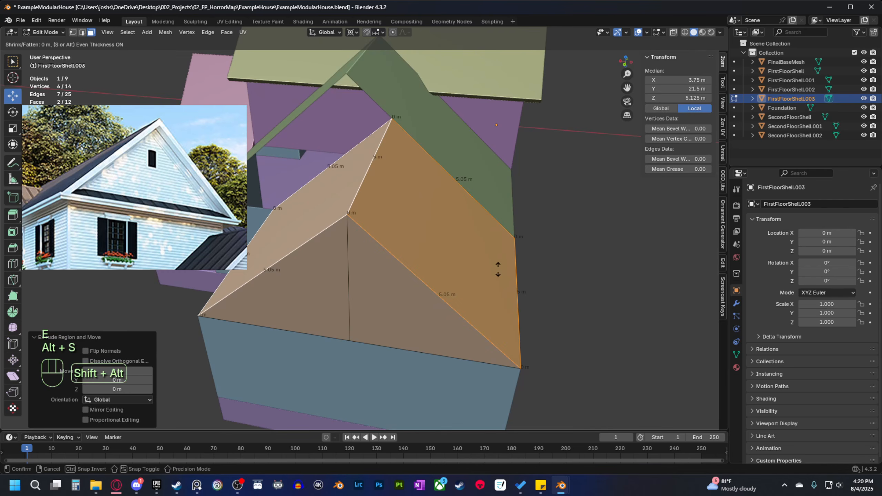
pyautogui.click(492, 251)
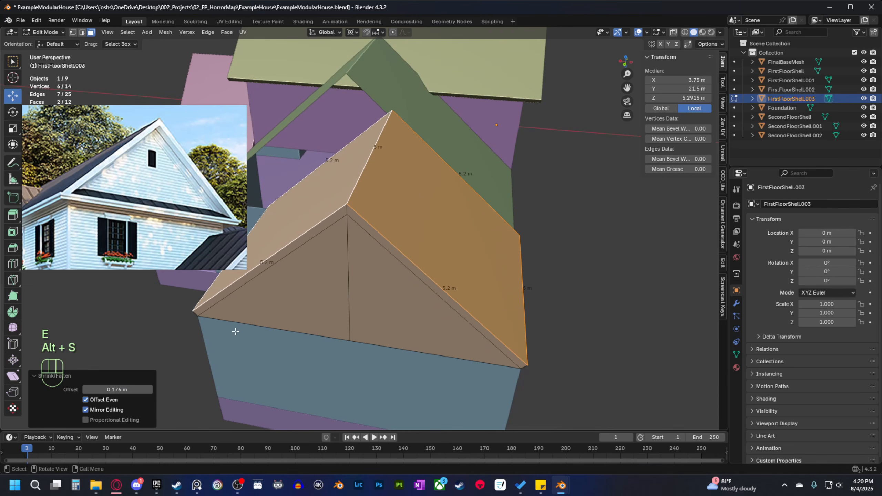
pyautogui.click(127, 393)
pyautogui.write('0.2')
pyautogui.press('Return')
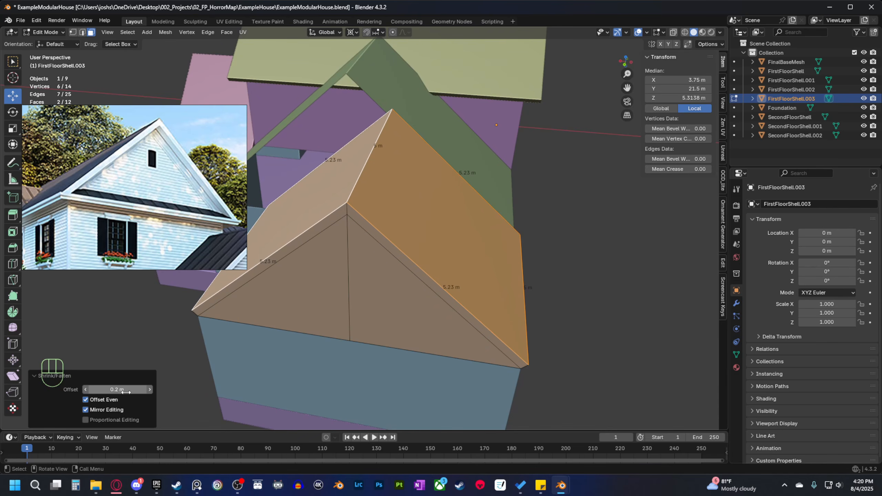
# Select the tan roof's two eave faces, extrude them in place, and fatten them with an even offset of 0.5 m.
pyautogui.moveTo(392, 336); pyautogui.dragTo(400, 243, button='middle')
pyautogui.click(437, 186)
pyautogui.keyDown('shift'); pyautogui.click(367, 208); pyautogui.keyUp('shift')
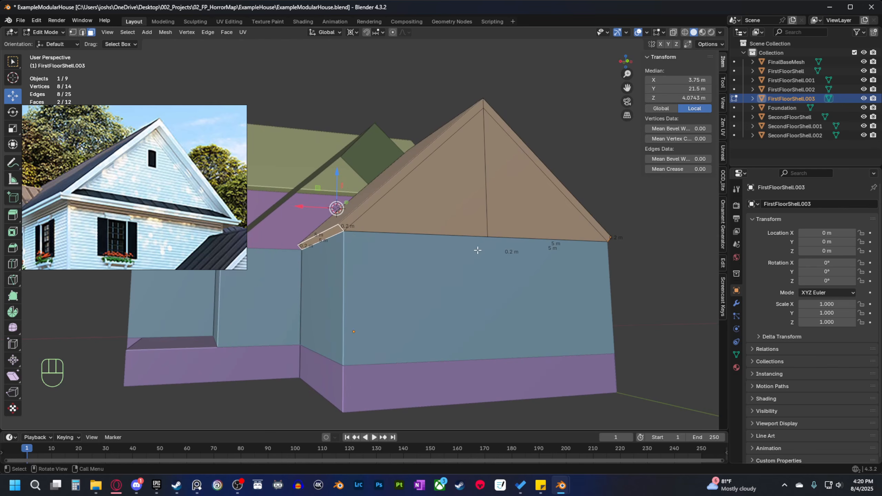
pyautogui.press('e')
pyautogui.rightClick(479, 246)
pyautogui.hotkey('alt', 's')
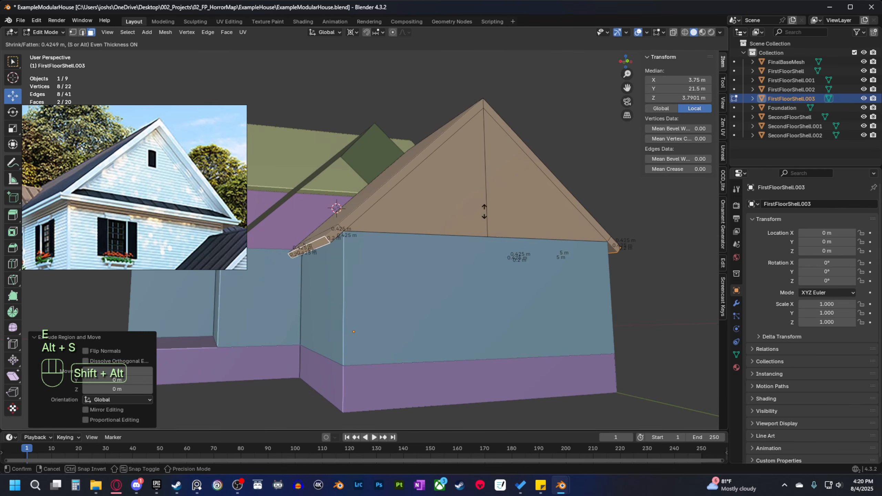
pyautogui.click(129, 360)
pyautogui.click(125, 389)
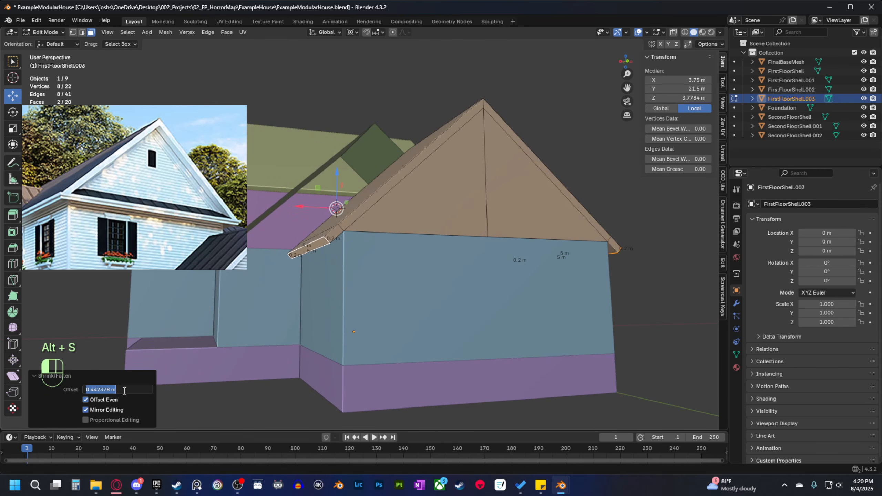
pyautogui.press('Return')
# Select the tan roof's rim faces along the gable end, including the eave ends, and extrude them 0.5 m outward.
pyautogui.moveTo(335, 278); pyautogui.dragTo(388, 276, button='middle')
pyautogui.click(389, 263)
pyautogui.keyDown('ctrl'); pyautogui.click(486, 158); pyautogui.keyUp('ctrl')
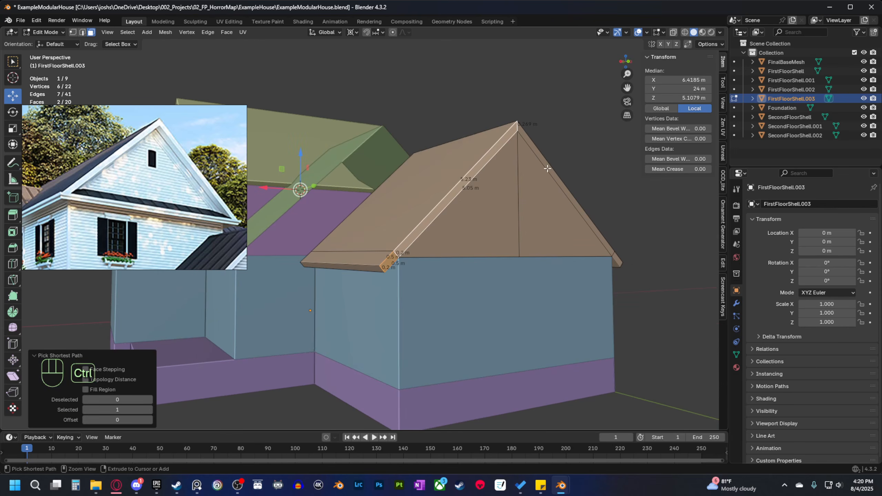
pyautogui.keyDown('ctrl'); pyautogui.click(583, 213); pyautogui.keyUp('ctrl')
pyautogui.keyDown('ctrl'); pyautogui.click(622, 263); pyautogui.keyUp('ctrl')
pyautogui.press('e')
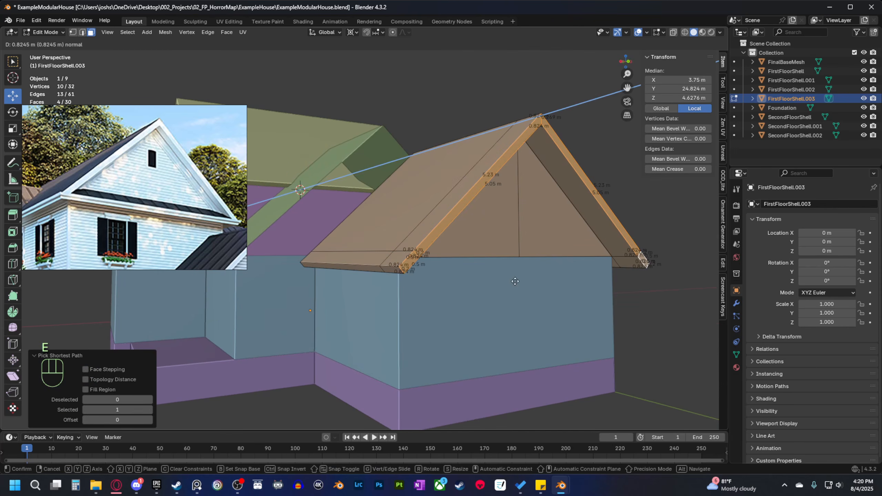
pyautogui.click(356, 295)
pyautogui.click(124, 389)
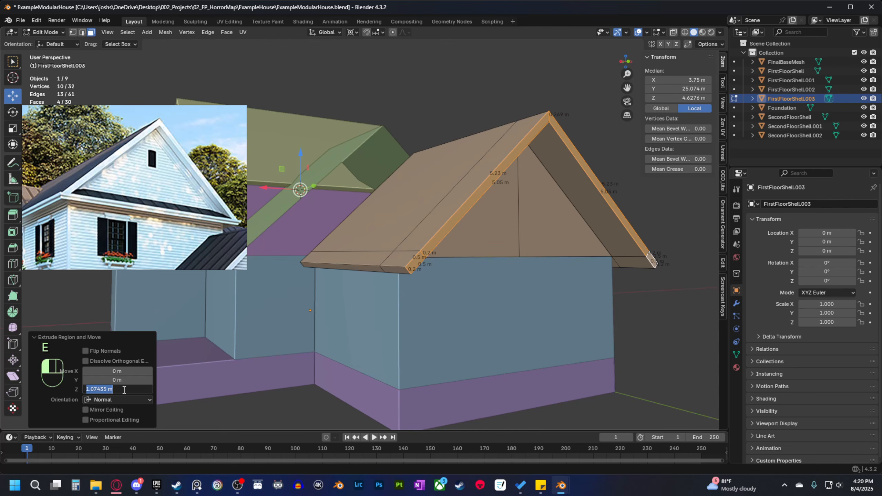
pyautogui.press('Return')
# Switch to editing the green roof, extrude both slopes in place, and fatten them with an even offset of 0.2 m.
pyautogui.moveTo(291, 334); pyautogui.dragTo(446, 281, button='middle')
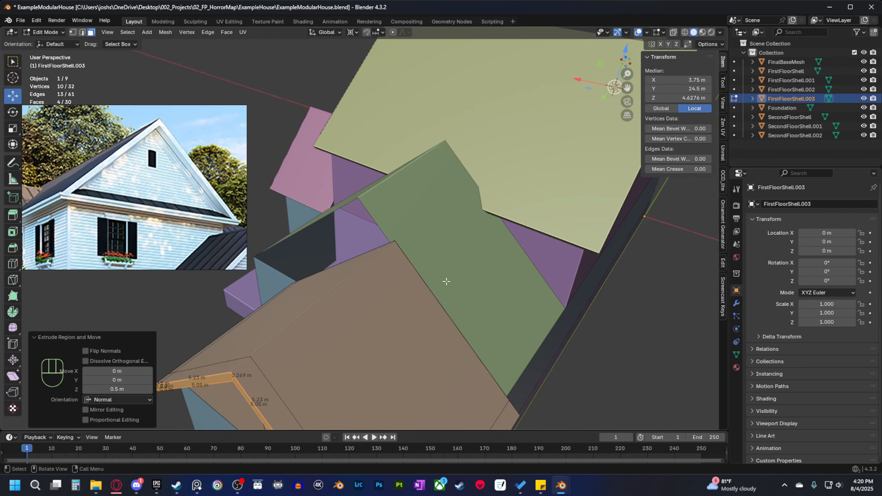
pyautogui.press('Tab')
pyautogui.click(450, 263)
pyautogui.press('Tab')
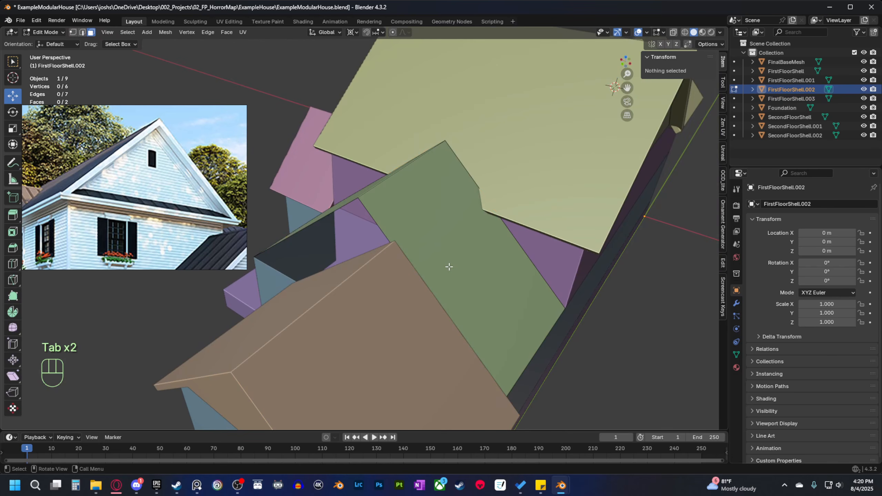
pyautogui.click(449, 266)
pyautogui.moveTo(443, 266); pyautogui.dragTo(373, 259, button='middle')
pyautogui.keyDown('shift'); pyautogui.click(357, 238); pyautogui.keyUp('shift')
pyautogui.moveTo(389, 331); pyautogui.dragTo(459, 333, button='middle')
pyautogui.press('e')
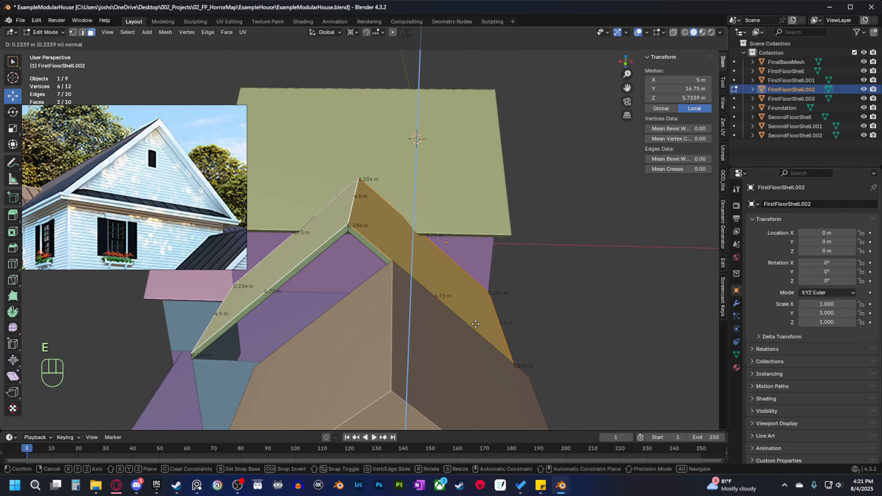
pyautogui.rightClick(465, 328)
pyautogui.hotkey('alt', 's')
pyautogui.click(480, 303)
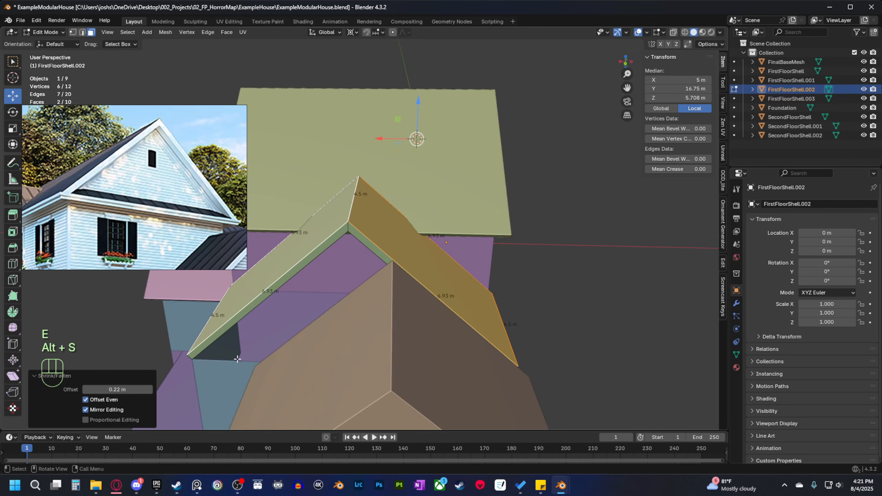
pyautogui.click(118, 388)
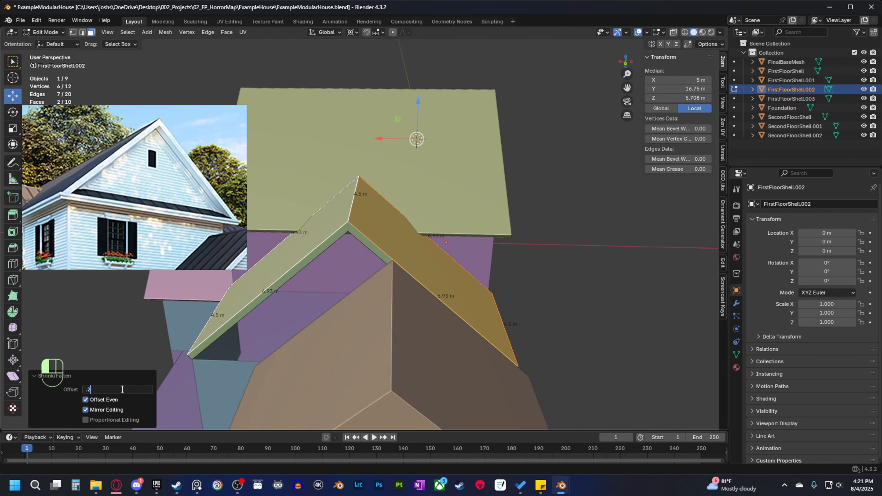
pyautogui.press('Return')
# Try to extrude the green roof's two eave faces, and undo the attempt.
pyautogui.press('Tab')
pyautogui.moveTo(360, 400); pyautogui.dragTo(502, 307, button='middle')
pyautogui.moveTo(622, 406); pyautogui.dragTo(461, 338, button='middle')
pyautogui.moveTo(431, 287); pyautogui.dragTo(324, 336, button='middle')
pyautogui.keyDown('shift'); pyautogui.click(309, 305); pyautogui.keyUp('shift')
pyautogui.moveTo(309, 306); pyautogui.dragTo(365, 303, button='middle')
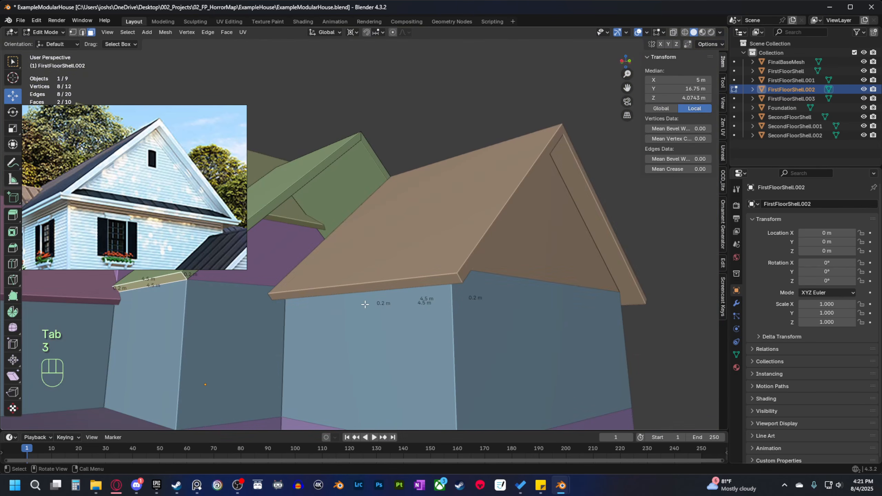
pyautogui.press('e')
pyautogui.rightClick(366, 301)
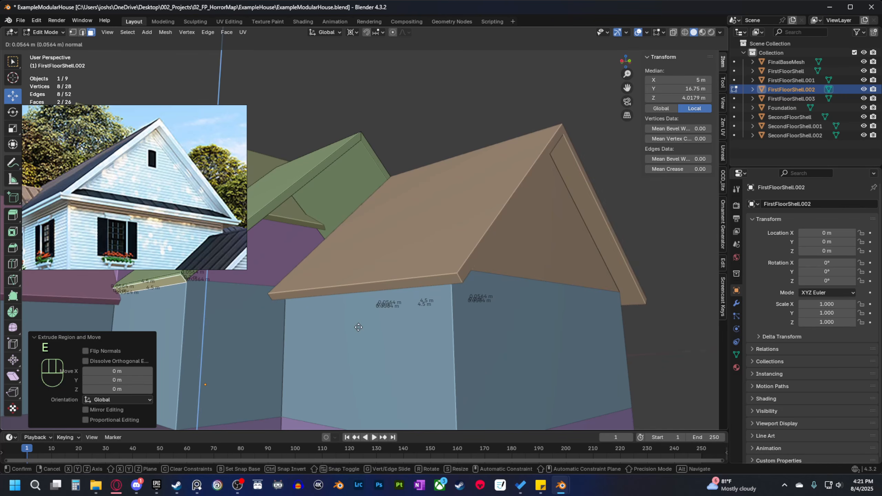
pyautogui.hotkey('ctrl', 'z')
pyautogui.hotkey('ctrl', 'z')
pyautogui.hotkey('ctrl', 'z')
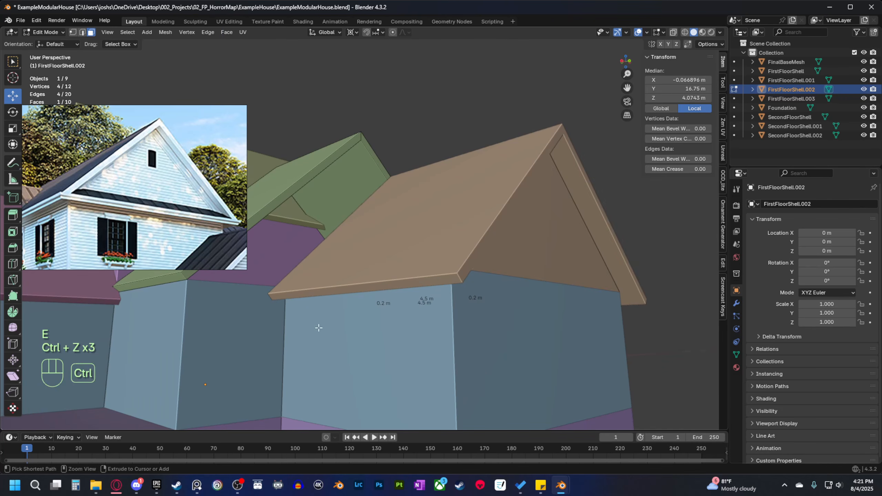
# Select both eave faces of the green roof, extrude them in place, and fatten them with an even offset of 0.5 m.
pyautogui.press('3')
pyautogui.moveTo(169, 282); pyautogui.dragTo(444, 303, button='middle')
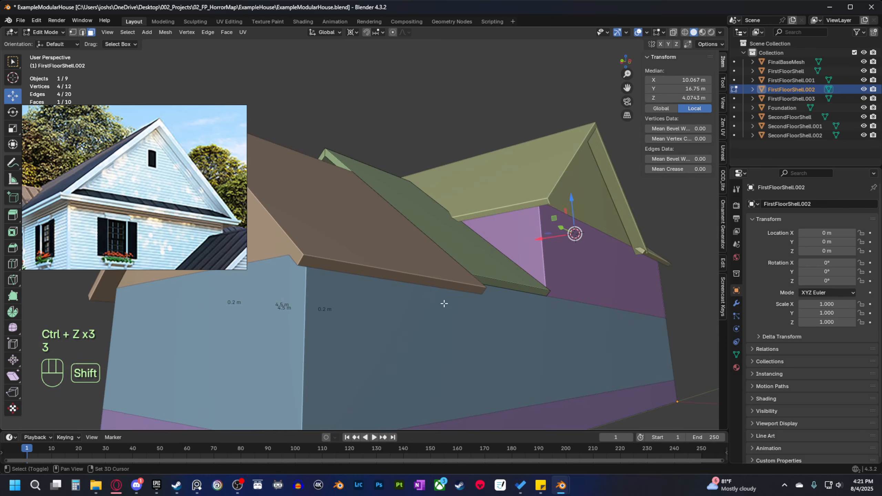
pyautogui.keyDown('shift'); pyautogui.click(495, 285); pyautogui.keyUp('shift')
pyautogui.moveTo(495, 285); pyautogui.dragTo(462, 274, button='middle')
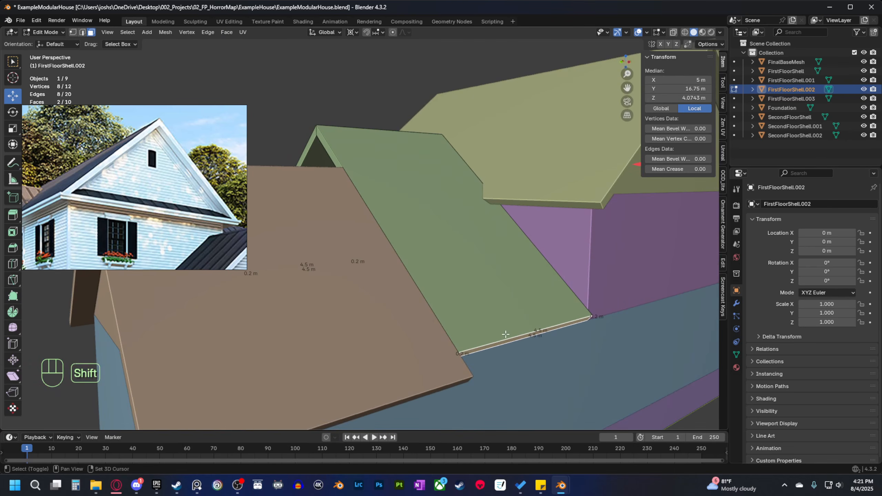
pyautogui.press('e')
pyautogui.click(458, 275)
pyautogui.hotkey('alt', 's')
pyautogui.click(457, 243)
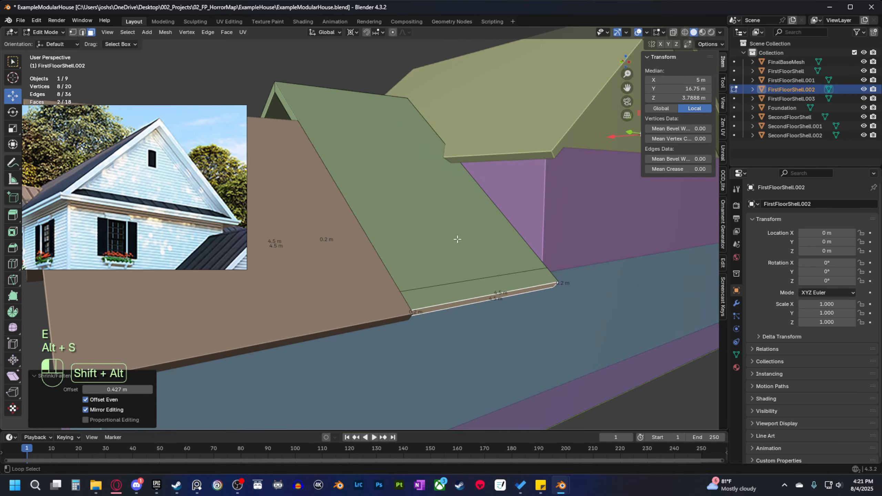
pyautogui.click(125, 389)
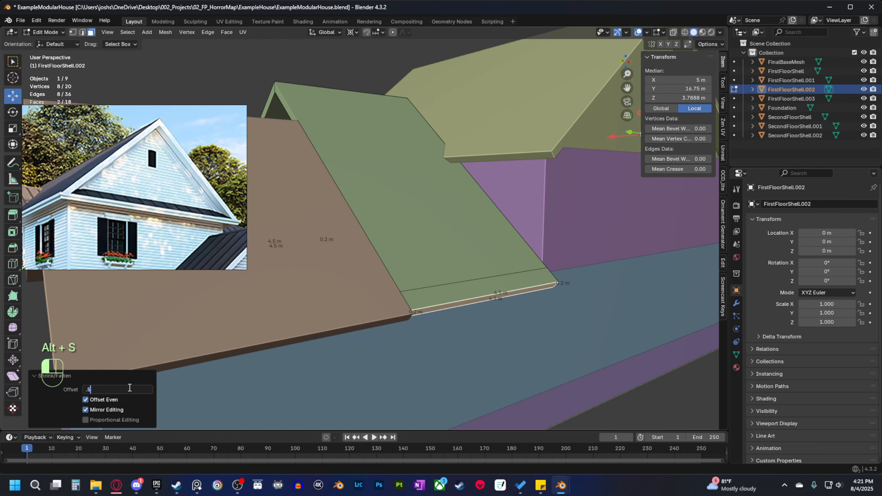
pyautogui.write('.5')
pyautogui.press('Return')
# Add one centred loop cut running over both slopes of the green roof, parallel to its gable end.
pyautogui.scroll(-4, 347, 243)
pyautogui.moveTo(347, 243); pyautogui.dragTo(401, 303, button='middle')
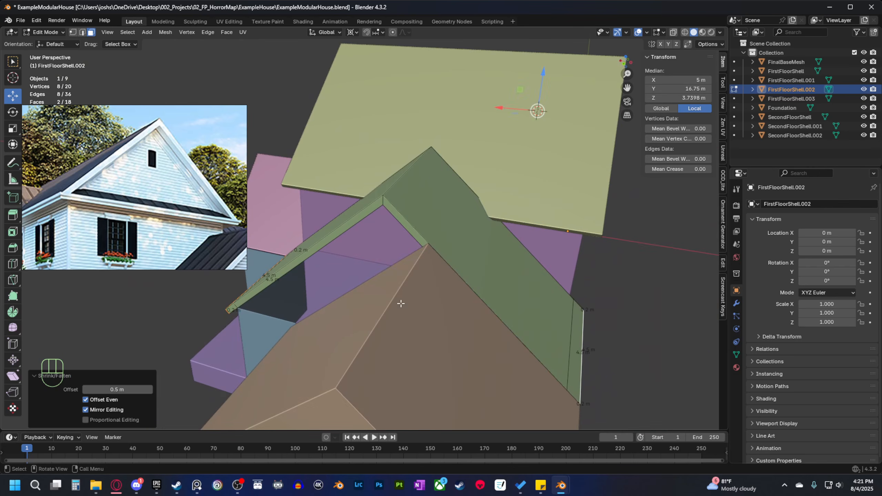
pyautogui.keyDown('shift'); pyautogui.click(410, 230); pyautogui.keyUp('shift')
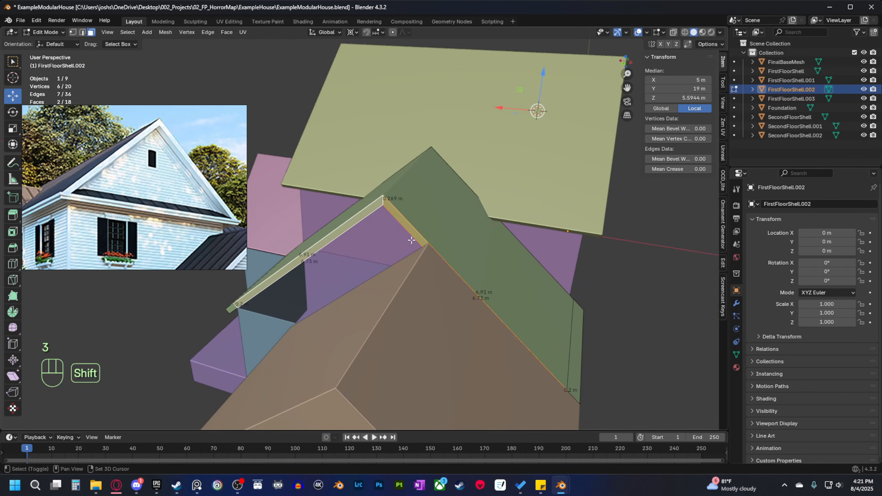
pyautogui.moveTo(410, 230); pyautogui.dragTo(362, 251, button='middle')
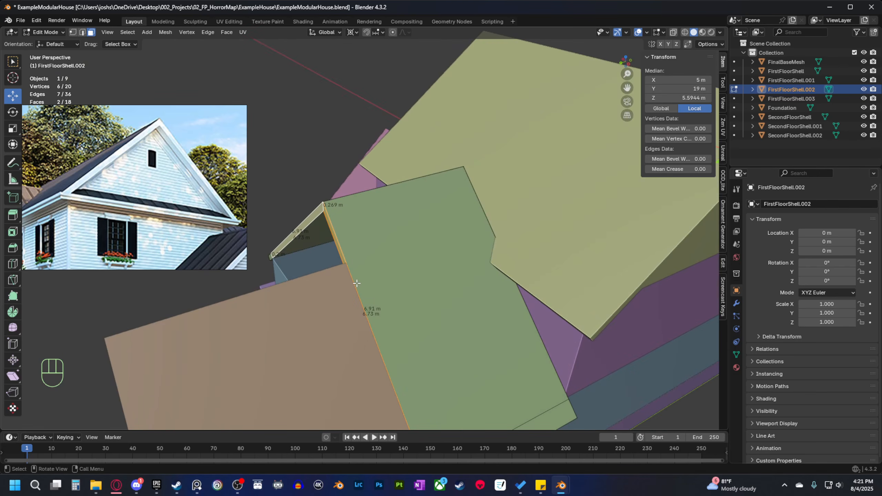
pyautogui.moveTo(350, 284); pyautogui.dragTo(389, 331, button='middle')
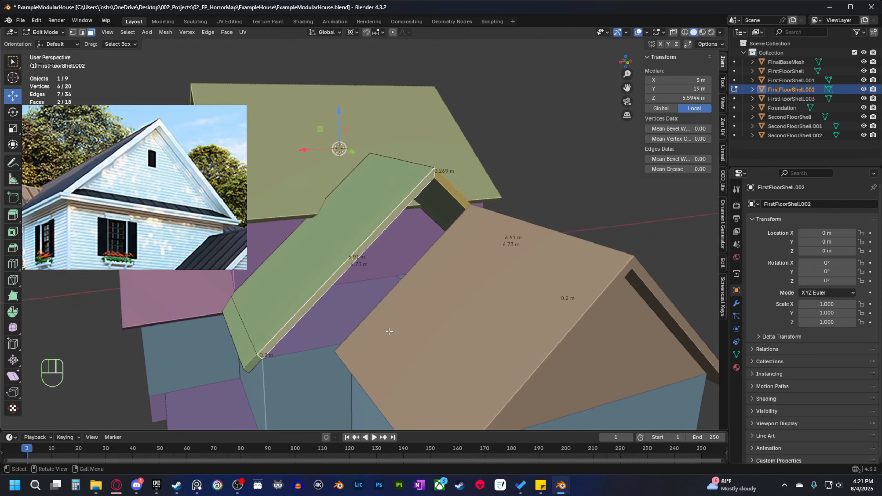
pyautogui.moveTo(398, 253); pyautogui.dragTo(448, 290, button='middle')
pyautogui.hotkey('ctrl', 'r')
pyautogui.click(355, 147)
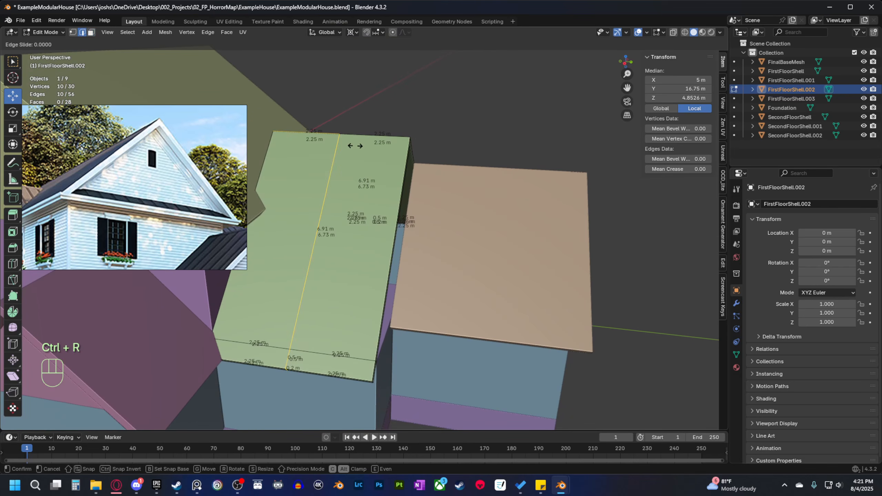
pyautogui.rightClick(355, 146)
# Set the pivot point to Median Point and edge-slide the new loop fully onto the green roof's open gable end, factor -1.
pyautogui.moveTo(423, 230); pyautogui.dragTo(430, 261, button='middle')
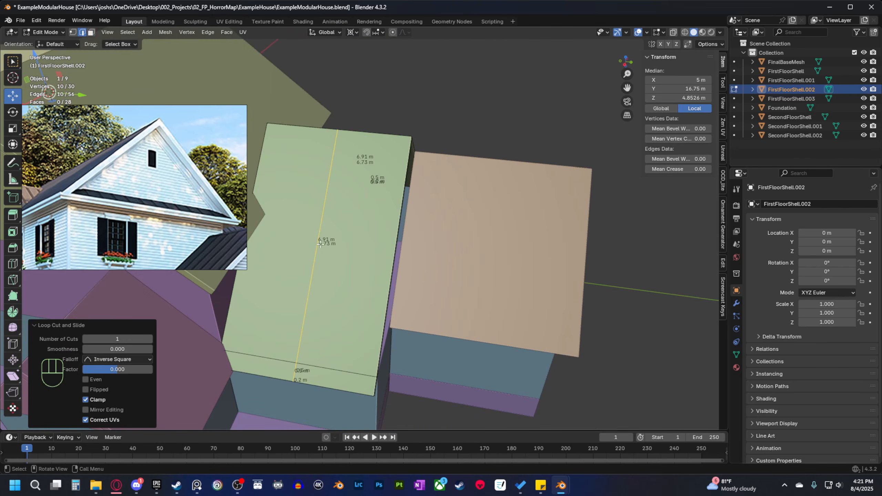
pyautogui.click(352, 32)
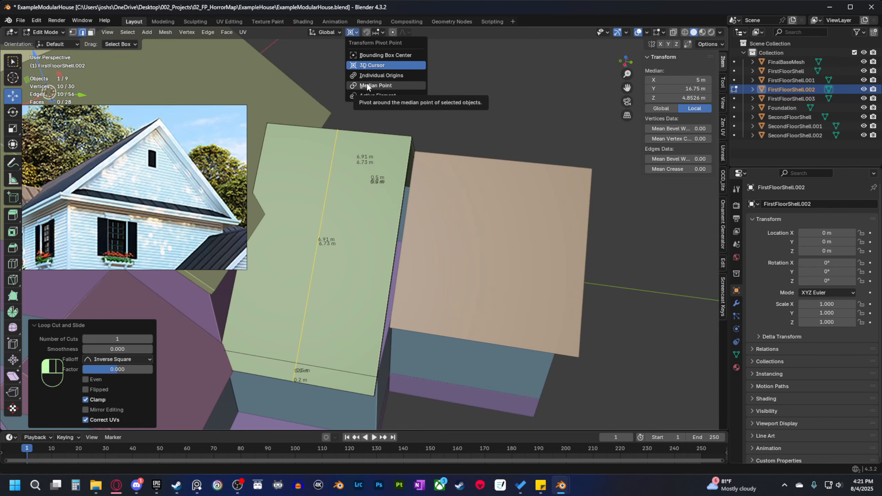
pyautogui.click(375, 85)
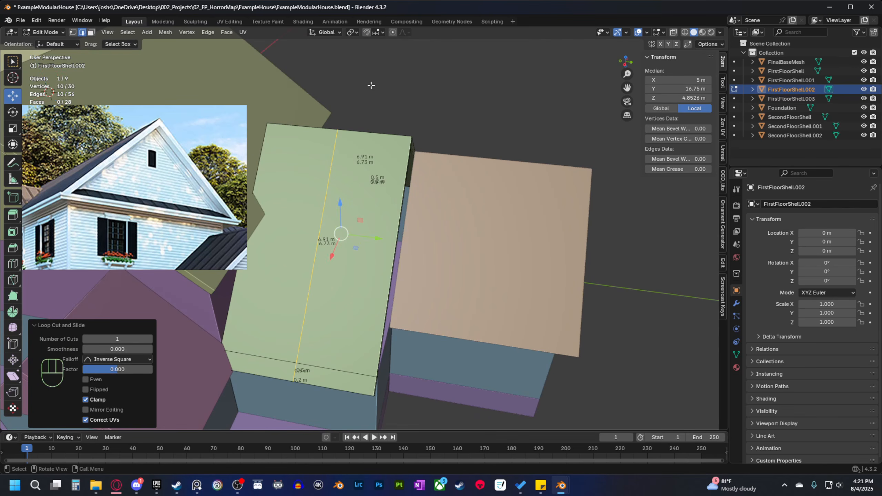
pyautogui.keyDown('shift'); pyautogui.moveTo(365, 235); pyautogui.dragTo(394, 249, button='middle'); pyautogui.keyUp('shift')
pyautogui.press('g')
pyautogui.press('g')
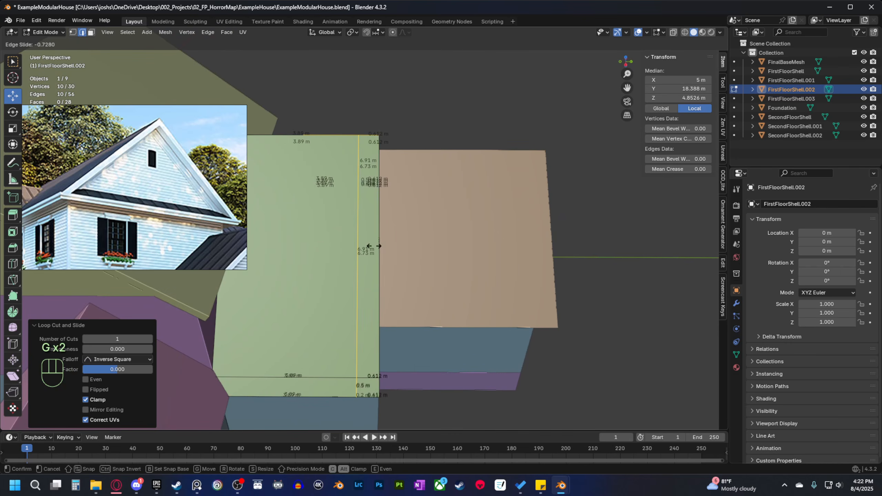
pyautogui.click(452, 246)
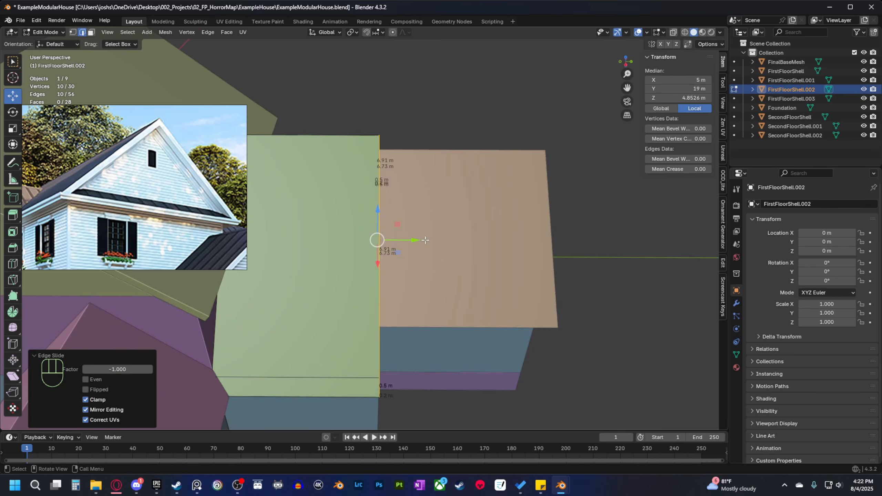
# From the top view, move the loop -0.5 m along Y, back from the green roof's gable end.
pyautogui.press('`')
pyautogui.click(441, 199)
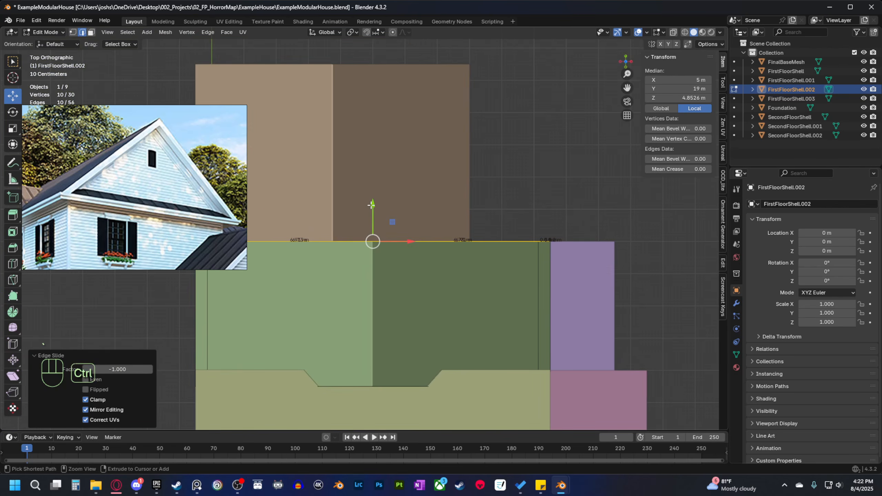
pyautogui.moveTo(371, 205); pyautogui.dragTo(372, 223)
pyautogui.moveTo(382, 250); pyautogui.dragTo(386, 277, button='middle')
pyautogui.keyDown('shift'); pyautogui.moveTo(396, 328); pyautogui.dragTo(421, 309, button='middle'); pyautogui.keyUp('shift')
pyautogui.scroll(2, 422, 308)
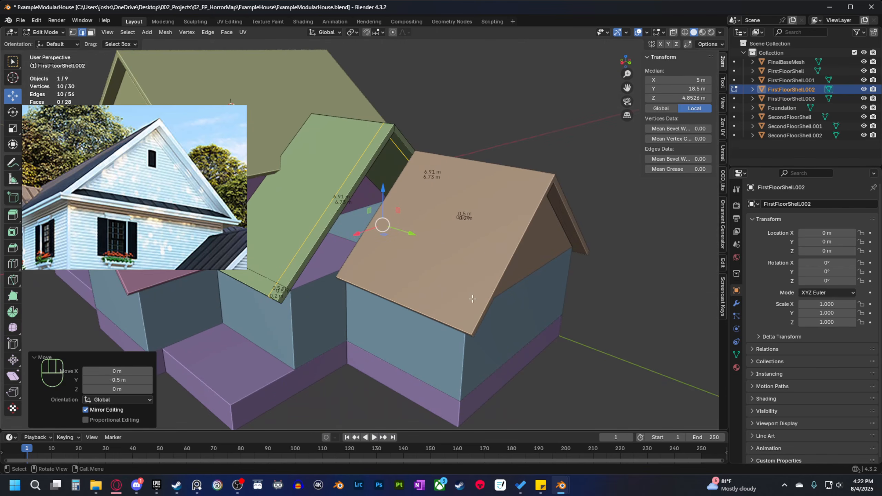
pyautogui.press('Tab')
pyautogui.click(483, 293)
pyautogui.press('Tab')
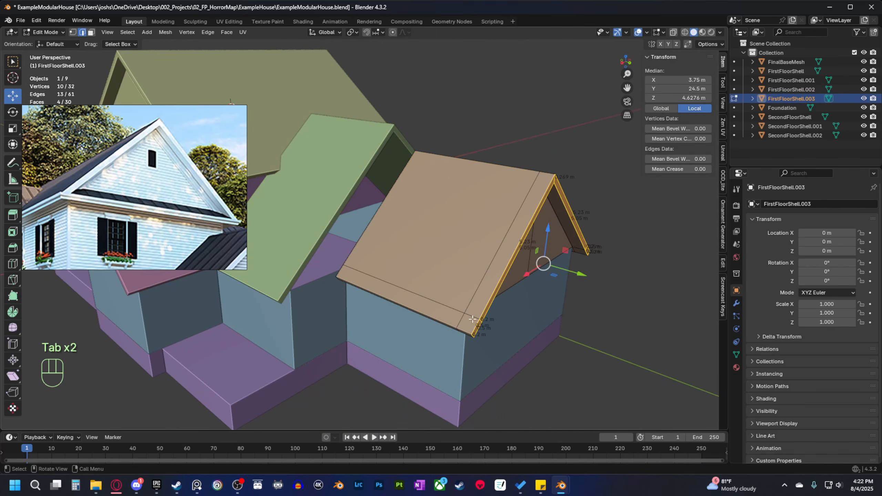
pyautogui.moveTo(439, 309); pyautogui.dragTo(374, 289, button='middle')
pyautogui.scroll(3, 424, 311)
pyautogui.press('Tab')
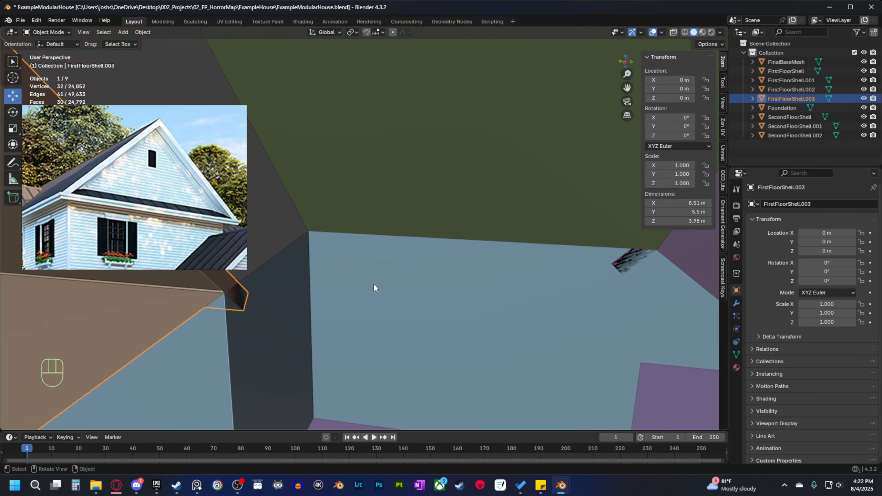
pyautogui.press('Tab')
pyautogui.press('Tab')
# On the green roof, select the two inner sloping edges of the open gable end and fill them with a triangular face.
pyautogui.click(465, 204)
pyautogui.press('Tab')
pyautogui.press('3')
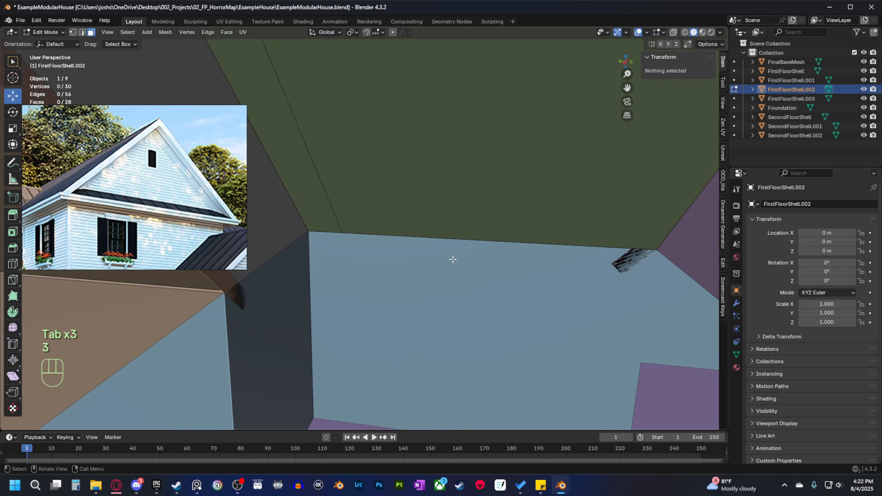
pyautogui.click(465, 233)
pyautogui.press('2')
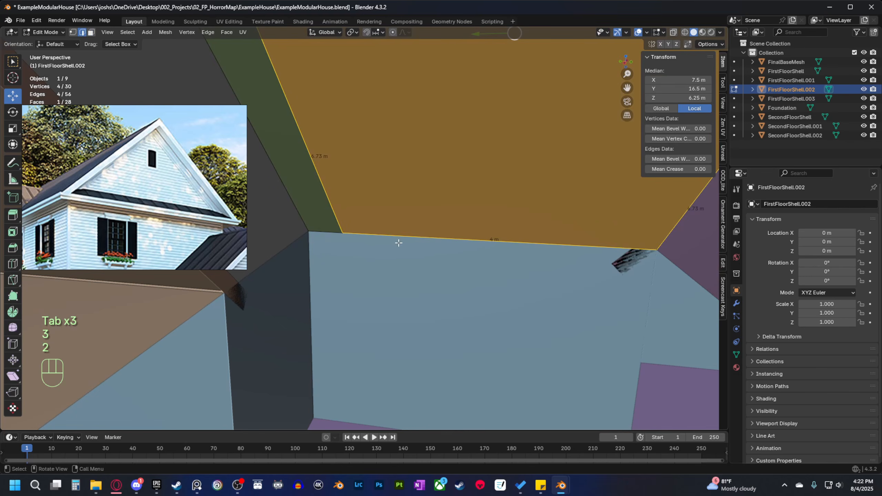
pyautogui.click(408, 236)
pyautogui.click(317, 170)
pyautogui.moveTo(317, 171); pyautogui.dragTo(347, 248, button='middle')
pyautogui.keyDown('shift'); pyautogui.click(279, 174); pyautogui.keyUp('shift')
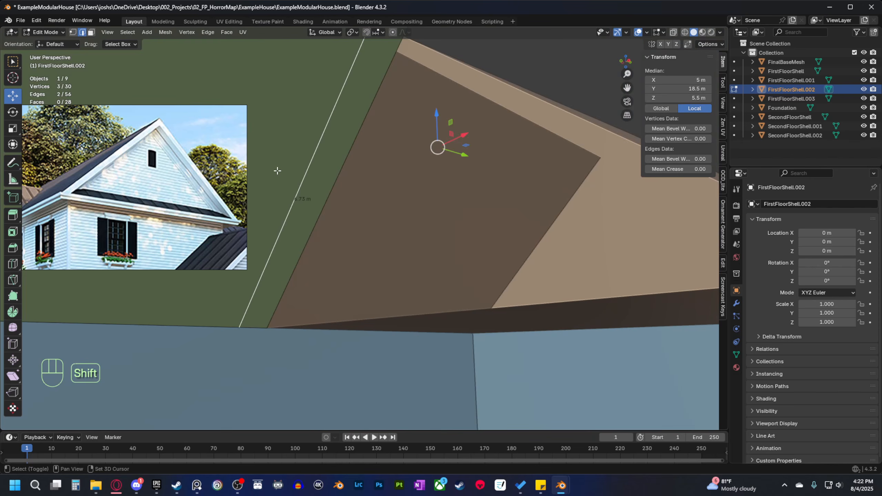
pyautogui.press('f')
# Add a midpoint vertex to the bottom edge of the green roof's new gable face using one centred loop cut.
pyautogui.scroll(-3, 505, 265)
pyautogui.moveTo(504, 265); pyautogui.dragTo(346, 102, button='middle')
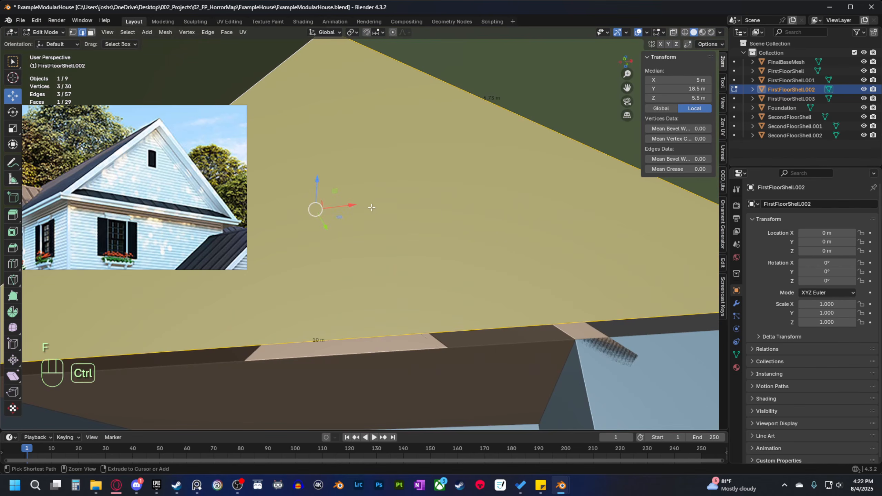
pyautogui.hotkey('ctrl', 'r')
pyautogui.click(331, 339)
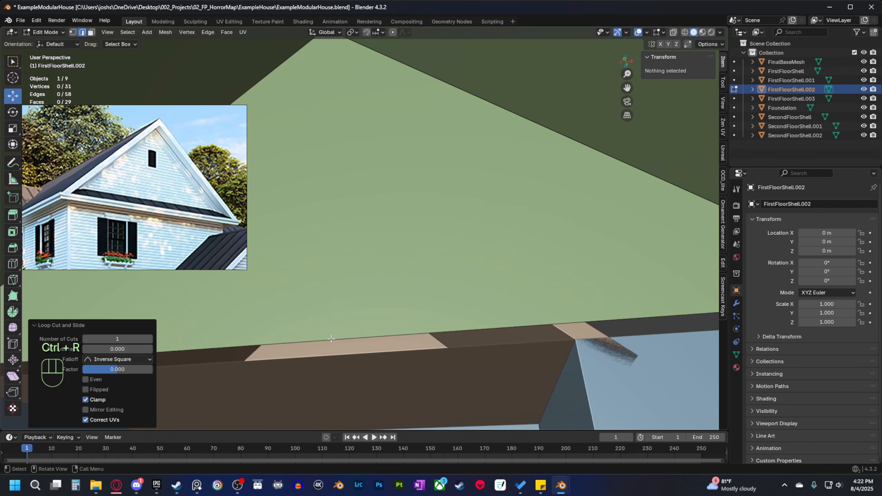
pyautogui.rightClick(331, 339)
pyautogui.press('1')
pyautogui.press('1')
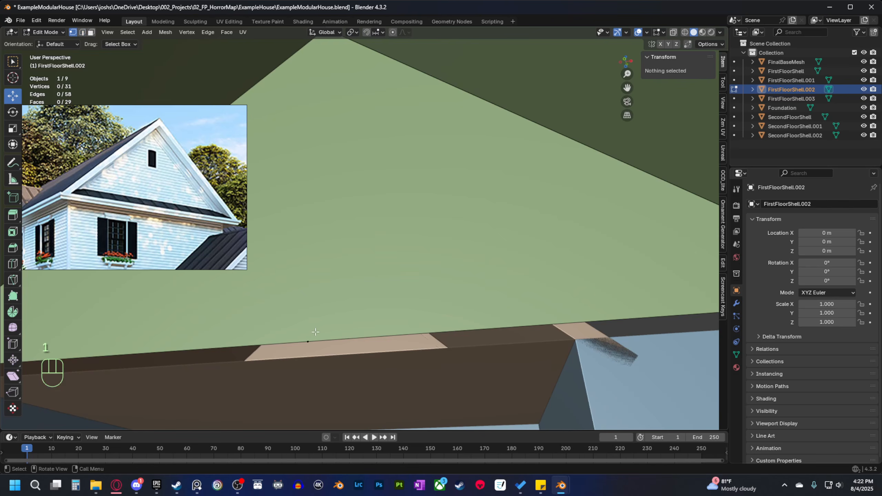
# Connect the bottom-edge midpoint to the ridge vertex across the green gable face with a vertical edge, and leave mesh editing.
pyautogui.click(309, 340)
pyautogui.keyDown('shift'); pyautogui.moveTo(335, 107); pyautogui.dragTo(396, 101, button='middle'); pyautogui.keyUp('shift')
pyautogui.keyDown('shift'); pyautogui.click(386, 83); pyautogui.keyUp('shift')
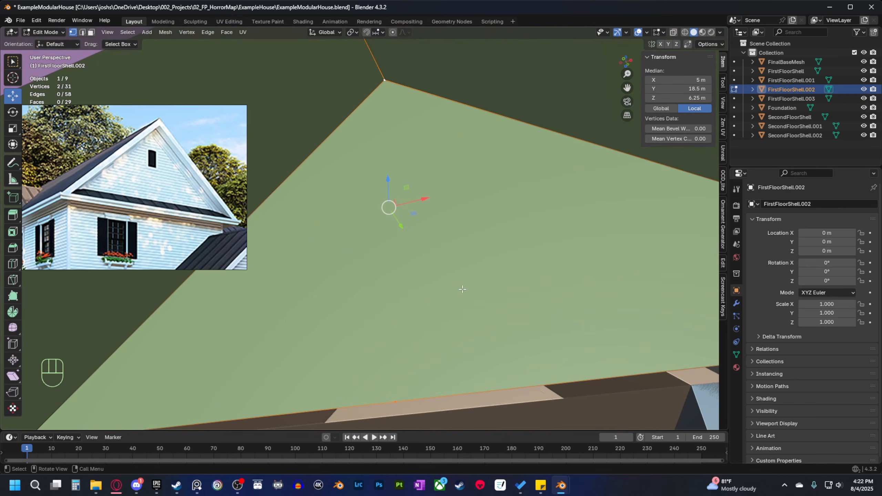
pyautogui.press('j')
pyautogui.scroll(-4, 496, 281)
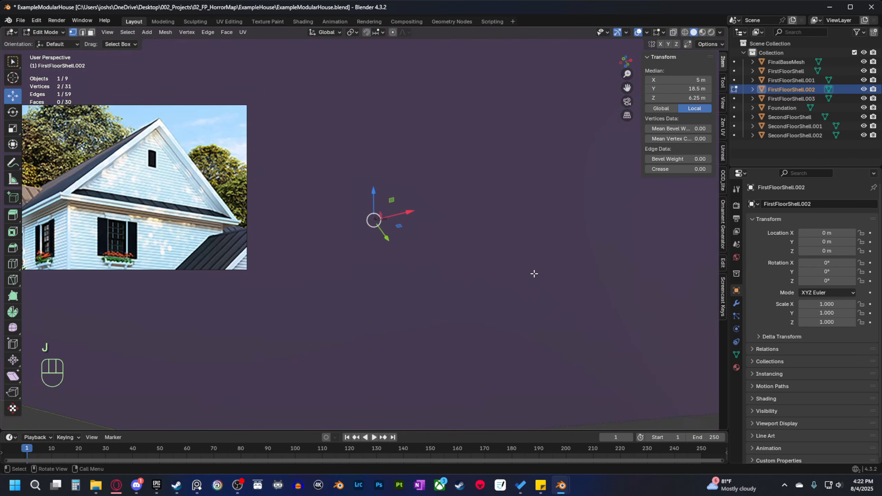
pyautogui.moveTo(533, 274); pyautogui.dragTo(489, 315, button='middle')
pyautogui.scroll(-4, 378, 298)
pyautogui.press('Tab')
# Examine how the brown roof meets the green roof's overhanging gable end and compare it with the reference photo.
pyautogui.scroll(6, 484, 309)
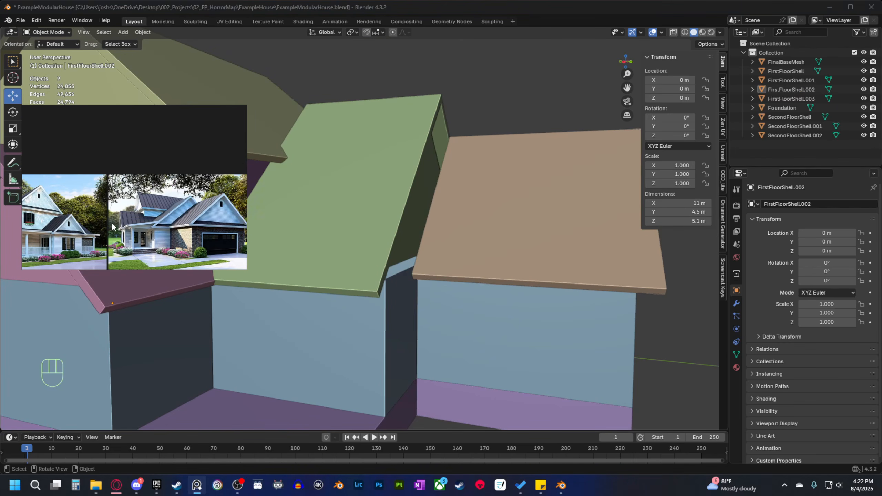
pyautogui.moveTo(475, 244); pyautogui.dragTo(447, 270, button='middle')
pyautogui.click(465, 241)
pyautogui.press('Tab')
pyautogui.moveTo(486, 278); pyautogui.dragTo(392, 192, button='middle')
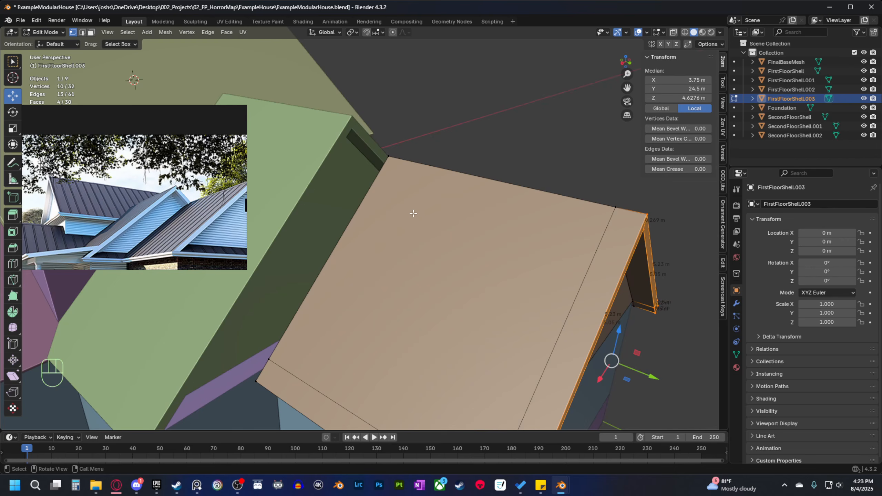
pyautogui.moveTo(413, 214); pyautogui.dragTo(395, 237, button='middle')
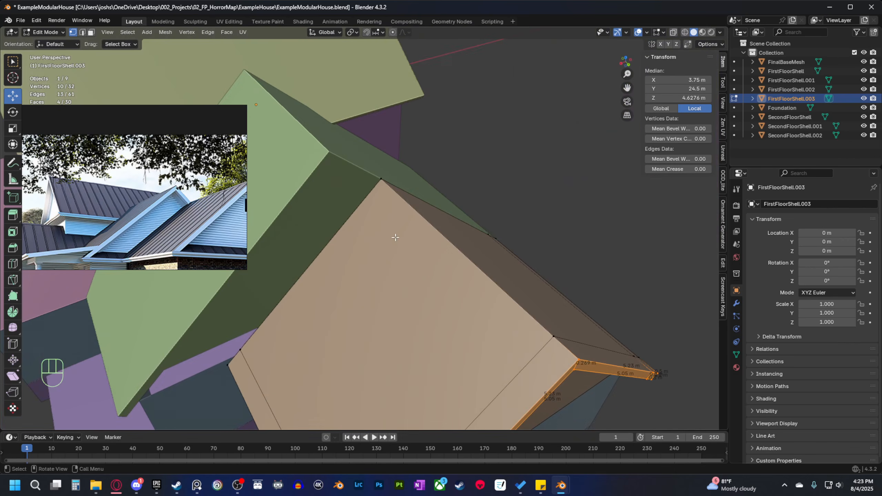
pyautogui.keyDown('shift'); pyautogui.moveTo(426, 270); pyautogui.dragTo(407, 309, button='middle'); pyautogui.keyUp('shift')
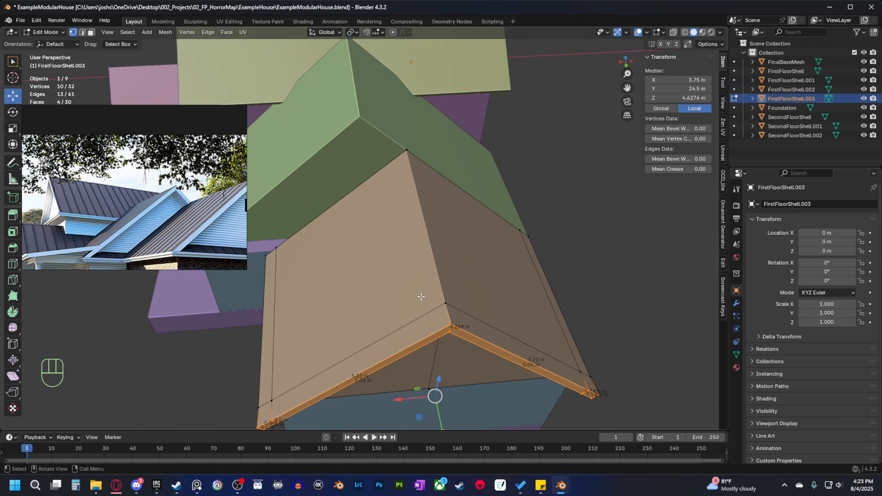
pyautogui.moveTo(376, 323); pyautogui.dragTo(412, 309, button='middle')
pyautogui.keyDown('shift'); pyautogui.moveTo(409, 251); pyautogui.dragTo(405, 309, button='middle'); pyautogui.keyUp('shift')
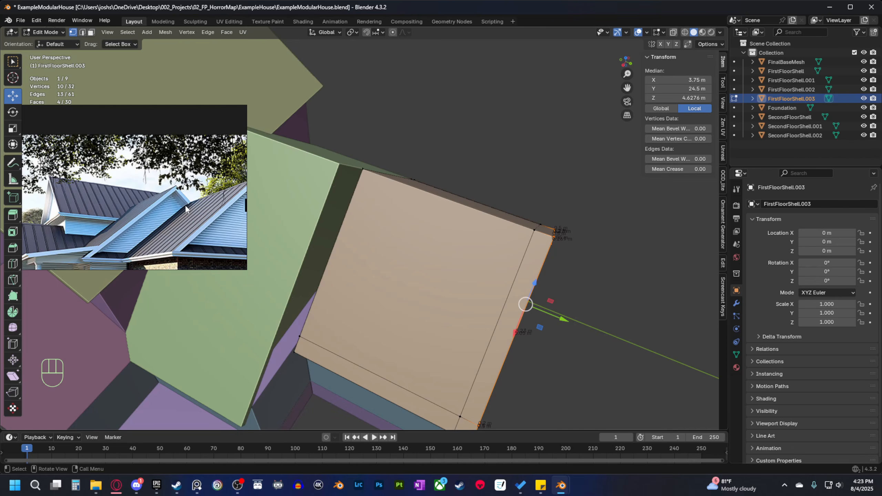
pyautogui.moveTo(394, 273); pyautogui.dragTo(506, 339, button='middle')
pyautogui.press('Tab')
pyautogui.click(507, 339)
# On the brown roof, add one loop cut running parallel to the ridge and slide it fully onto the ridge, factor -1.
pyautogui.moveTo(576, 366); pyautogui.dragTo(349, 242, button='middle')
pyautogui.click(348, 243)
pyautogui.press('Tab')
pyautogui.hotkey('ctrl', 'r')
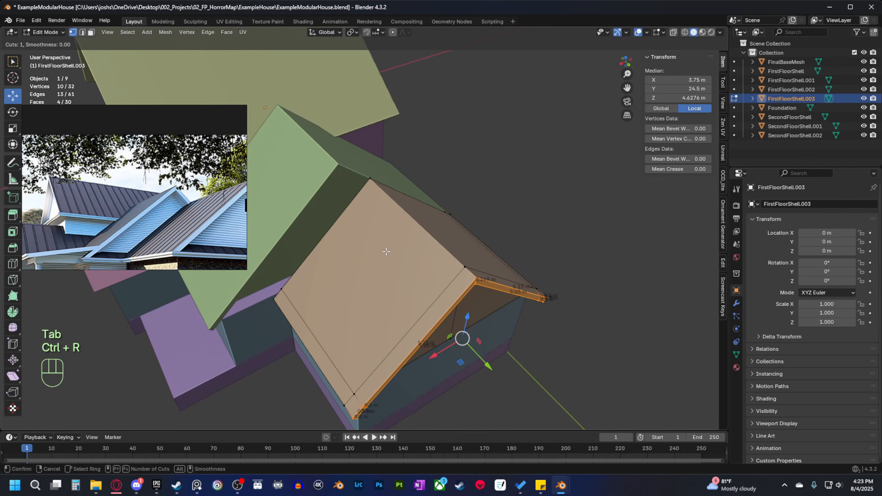
pyautogui.click(395, 320)
pyautogui.click(480, 229)
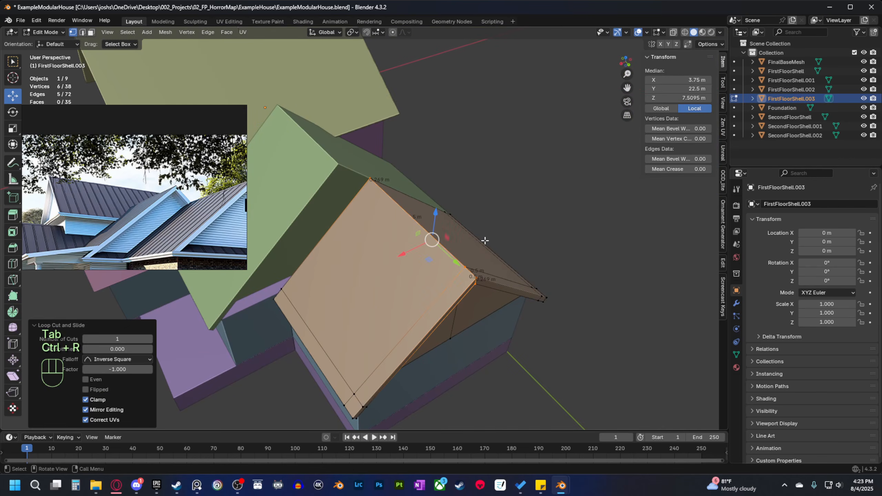
pyautogui.moveTo(480, 229); pyautogui.dragTo(435, 267, button='middle')
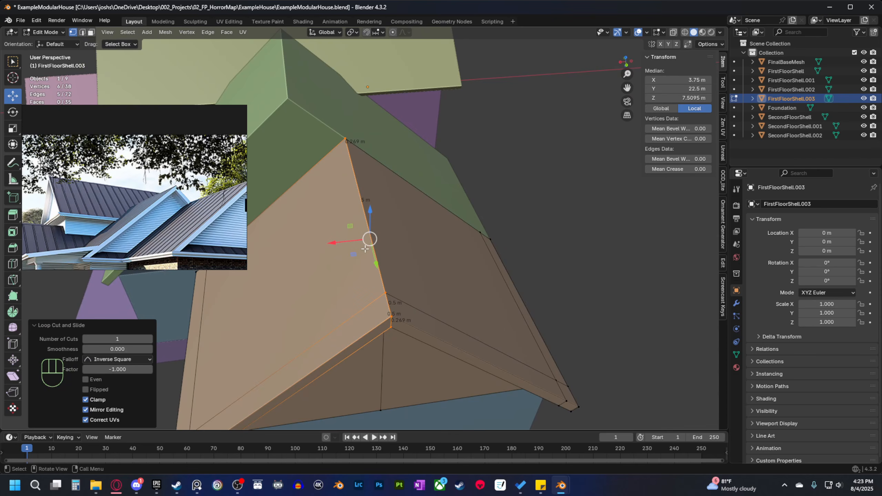
pyautogui.press('g')
pyautogui.press('g')
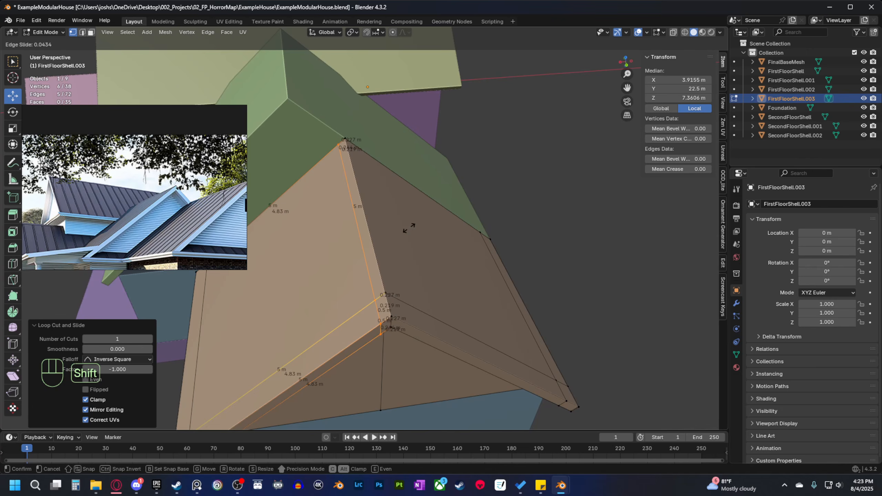
pyautogui.rightClick(388, 242)
pyautogui.scroll(6, 361, 178)
pyautogui.keyDown('shift'); pyautogui.moveTo(362, 177); pyautogui.dragTo(431, 282, button='middle'); pyautogui.keyUp('shift')
pyautogui.press('g')
pyautogui.press('g')
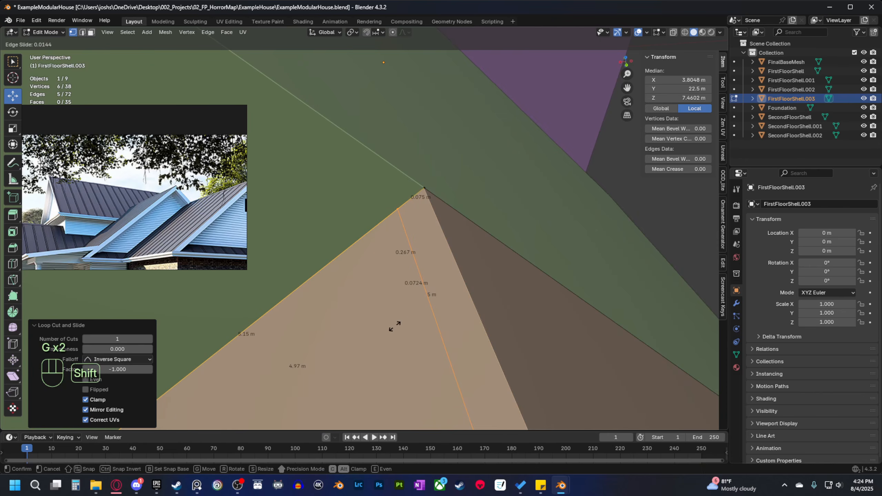
pyautogui.rightClick(413, 314)
# Try edge-sliding the ridge loop down one brown slope to the lower edge of the green roof's gable trim.
pyautogui.moveTo(417, 312); pyautogui.dragTo(441, 279, button='middle')
pyautogui.keyDown('shift'); pyautogui.moveTo(440, 279); pyautogui.dragTo(496, 288, button='middle'); pyautogui.keyUp('shift')
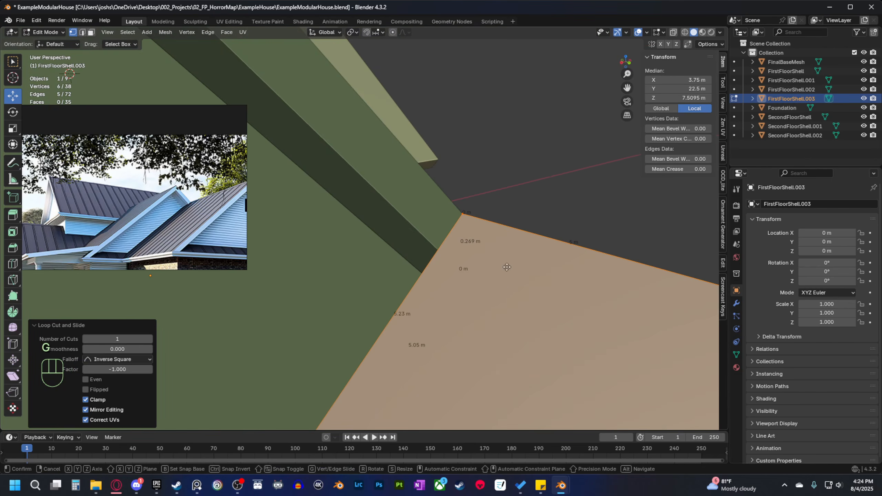
pyautogui.press('g')
pyautogui.press('g')
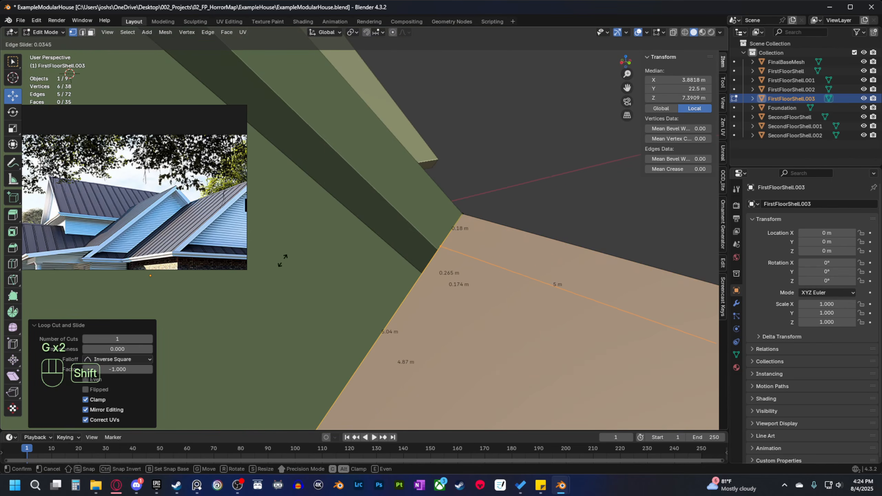
pyautogui.click(259, 302)
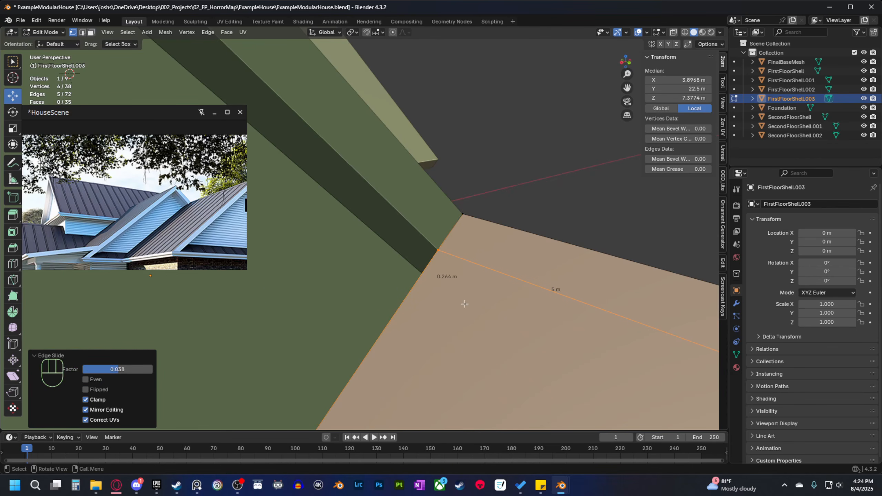
pyautogui.moveTo(464, 257); pyautogui.dragTo(475, 265, button='middle')
pyautogui.hotkey('ctrl', 'z')
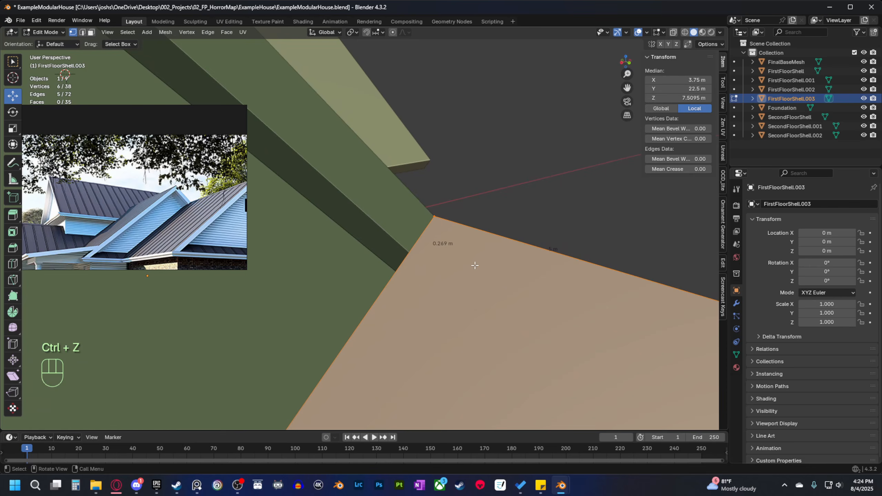
pyautogui.press('g')
pyautogui.press('g')
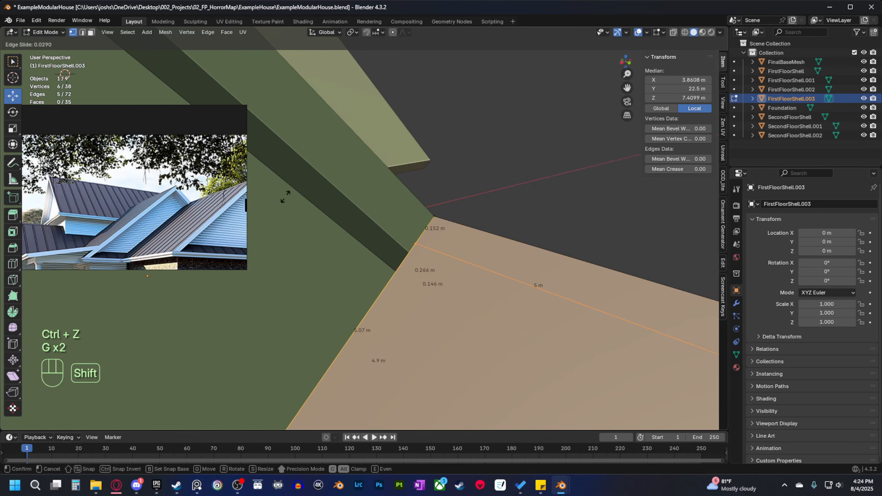
pyautogui.rightClick(271, 266)
# Edge-slide the loop down the brown slope from a snap base on the ridge vertex to the green gable trim's lower edge, factor 0.038.
pyautogui.press('g')
pyautogui.press('g')
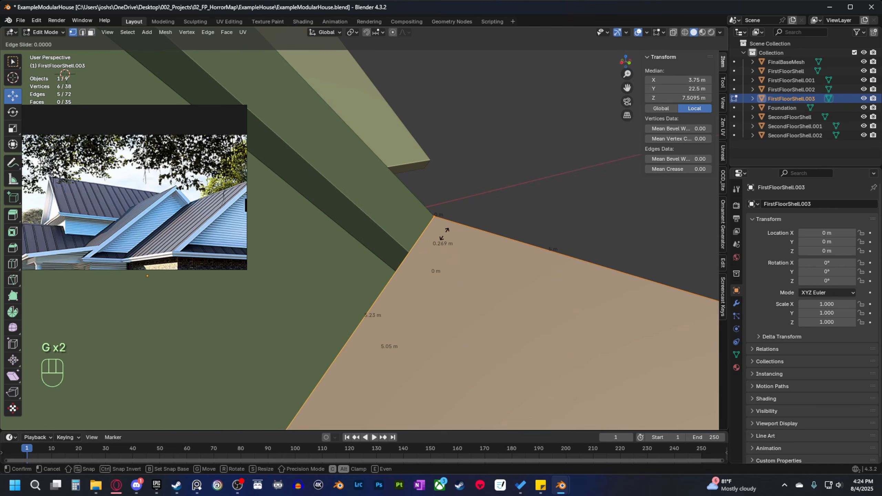
pyautogui.press('b')
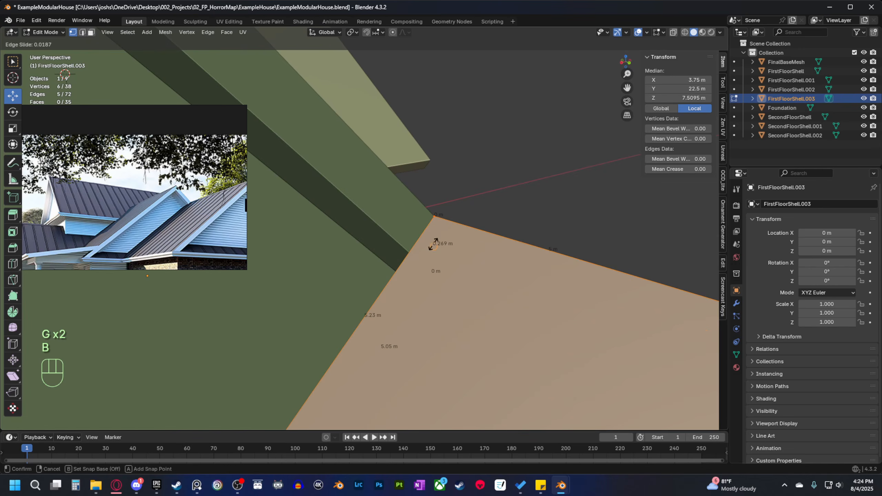
pyautogui.click(433, 216)
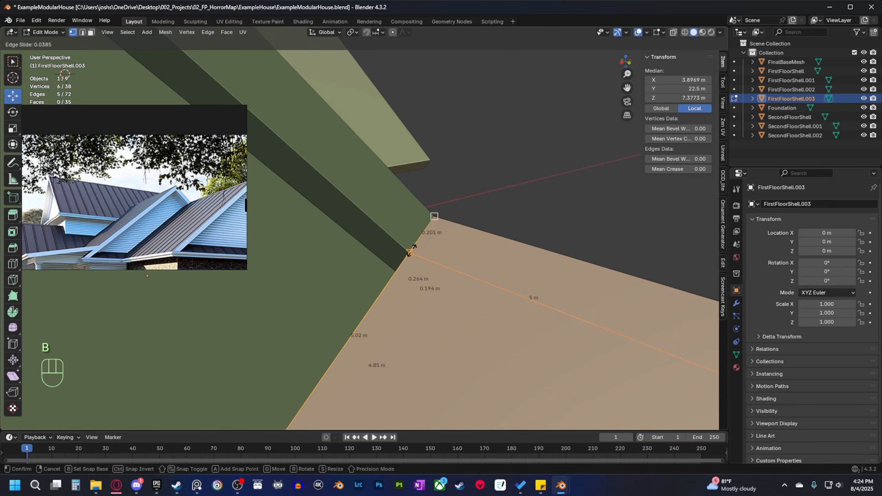
pyautogui.click(413, 248)
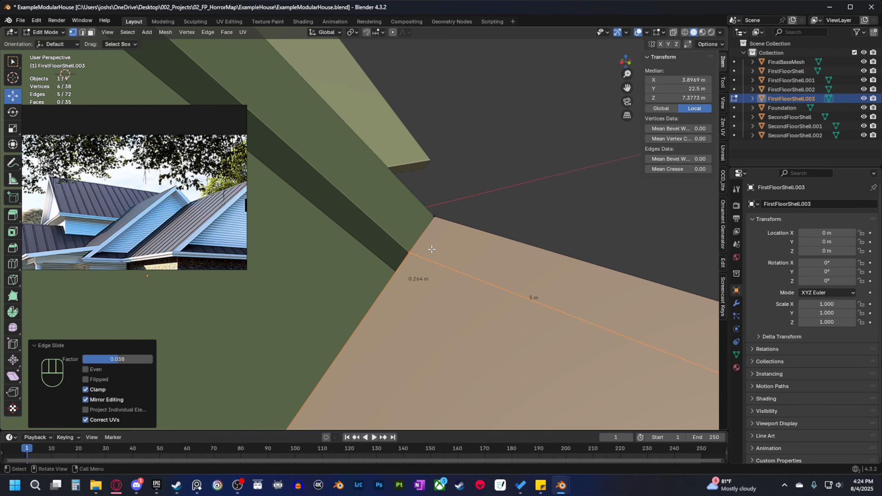
pyautogui.moveTo(427, 273); pyautogui.dragTo(409, 275, button='middle')
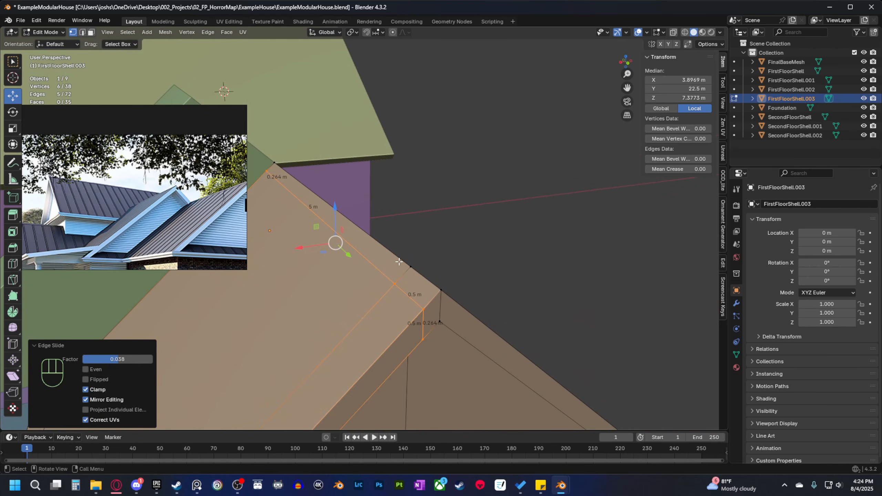
# Extrude the brown slope's two end faces below the new loop -0.5 m along Y, beneath the green roof's overhang, and leave mesh editing.
pyautogui.moveTo(399, 261); pyautogui.dragTo(366, 234, button='middle')
pyautogui.click(364, 221)
pyautogui.press('3')
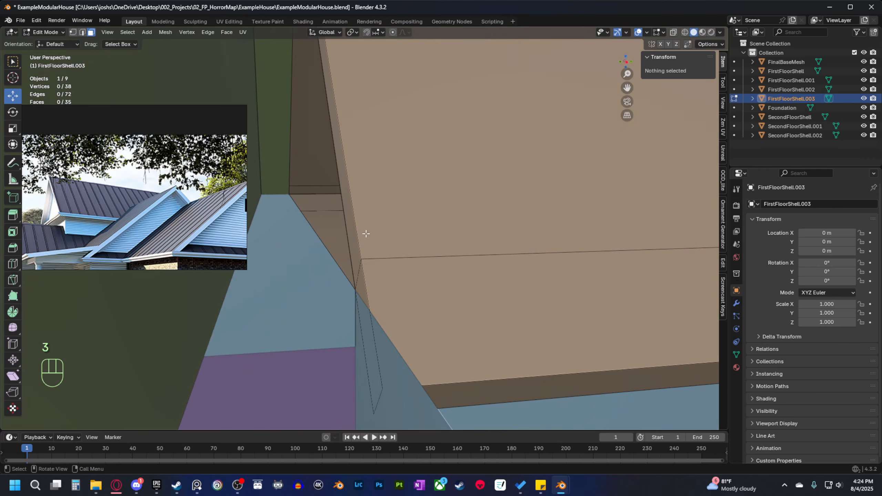
pyautogui.click(358, 288)
pyautogui.keyDown('shift'); pyautogui.click(354, 248); pyautogui.keyUp('shift')
pyautogui.keyDown('shift'); pyautogui.moveTo(418, 135); pyautogui.dragTo(442, 290, button='middle'); pyautogui.keyUp('shift')
pyautogui.moveTo(360, 297); pyautogui.dragTo(389, 235, button='middle')
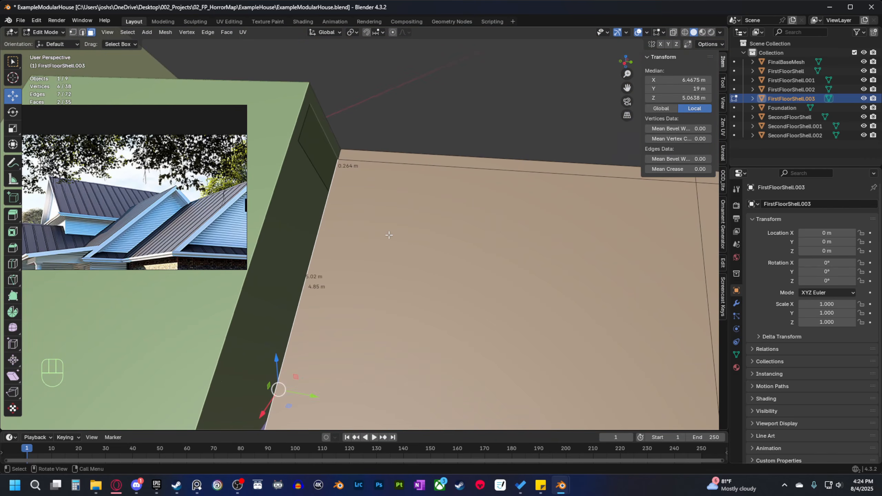
pyautogui.press('e')
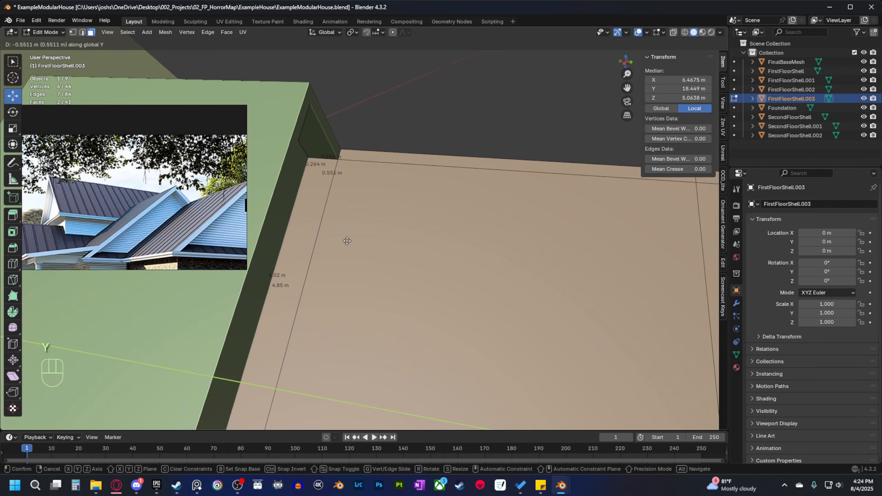
pyautogui.click(353, 243)
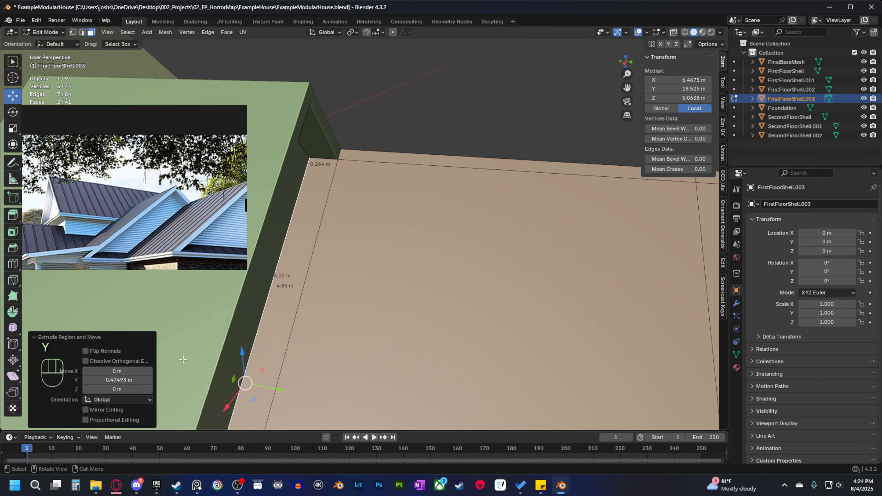
pyautogui.click(129, 382)
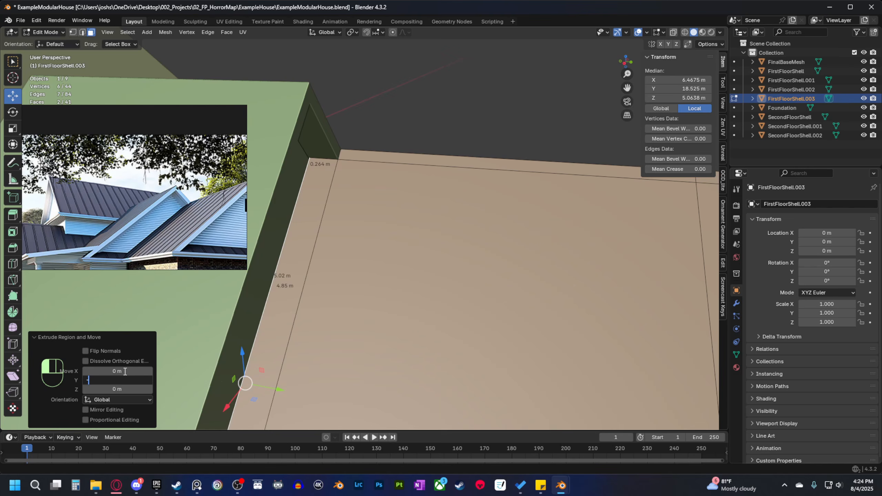
pyautogui.write('-0.5')
pyautogui.press('Return')
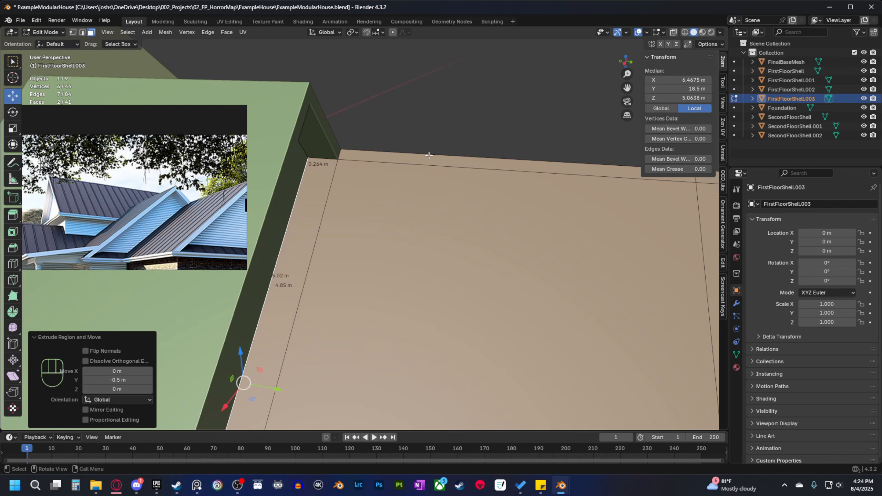
pyautogui.scroll(-3, 428, 155)
pyautogui.press('Tab')
pyautogui.moveTo(453, 146); pyautogui.dragTo(345, 224, button='middle')
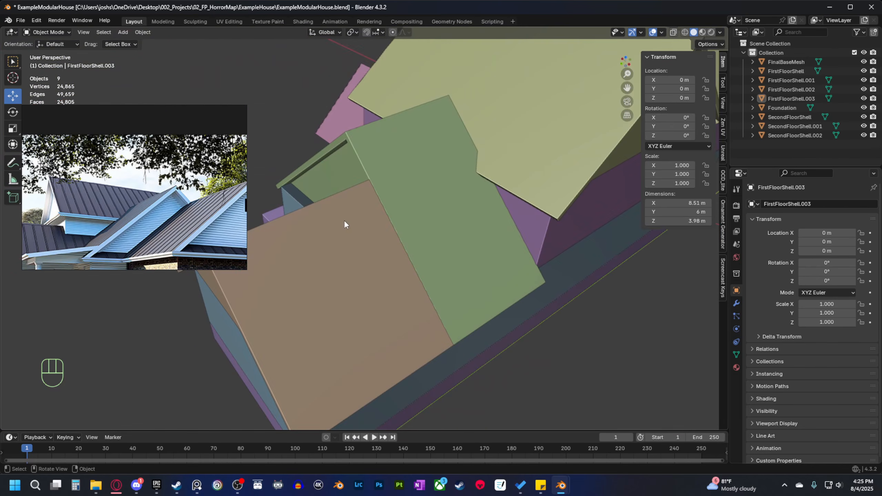
pyautogui.scroll(-5, 345, 224)
pyautogui.moveTo(440, 212); pyautogui.dragTo(397, 167, button='middle')
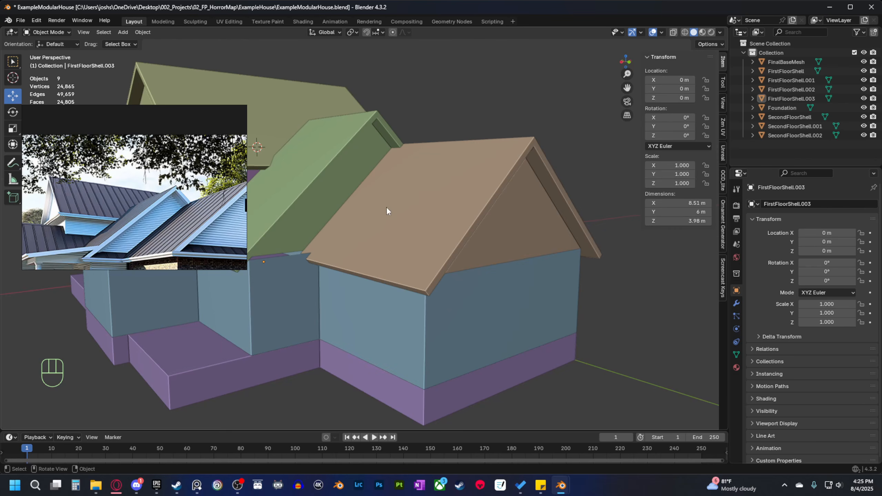
pyautogui.moveTo(386, 208); pyautogui.dragTo(407, 167, button='middle')
pyautogui.moveTo(372, 201); pyautogui.dragTo(443, 222, button='middle')
pyautogui.press('Tab')
pyautogui.hotkey('ctrl', 'r')
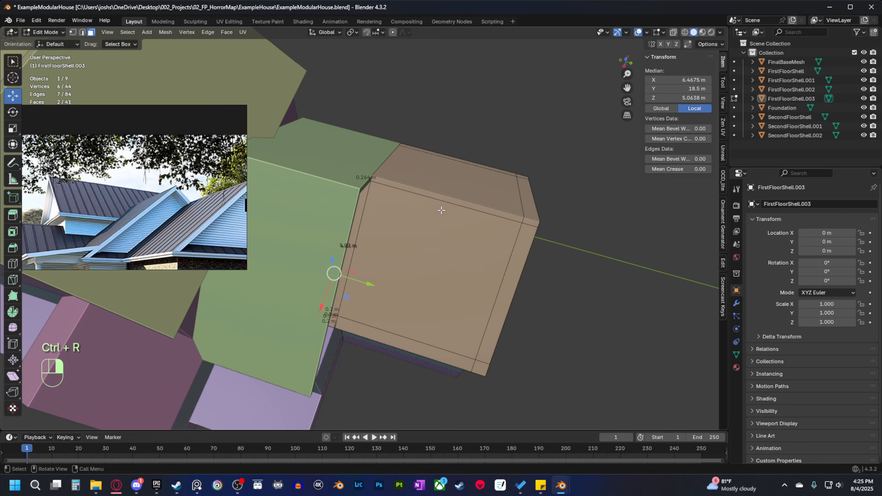
pyautogui.keyDown('shift'); pyautogui.moveTo(439, 209); pyautogui.dragTo(465, 220, button='middle'); pyautogui.keyUp('shift')
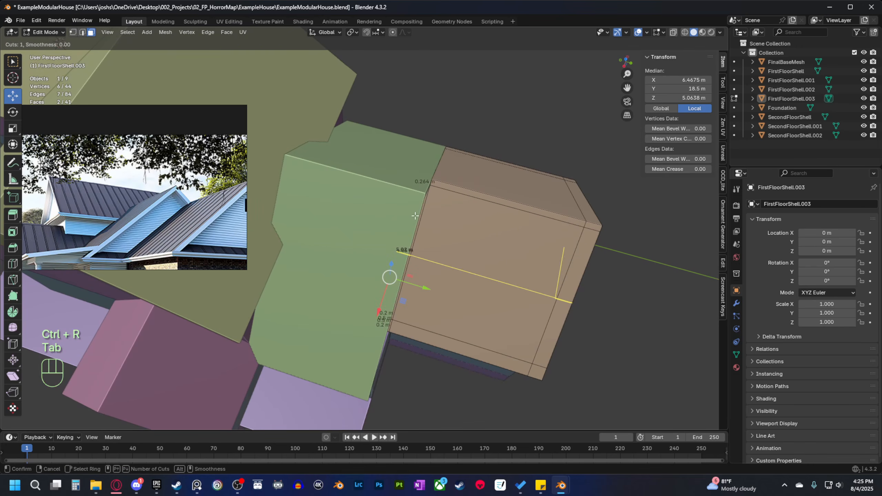
pyautogui.press('Escape')
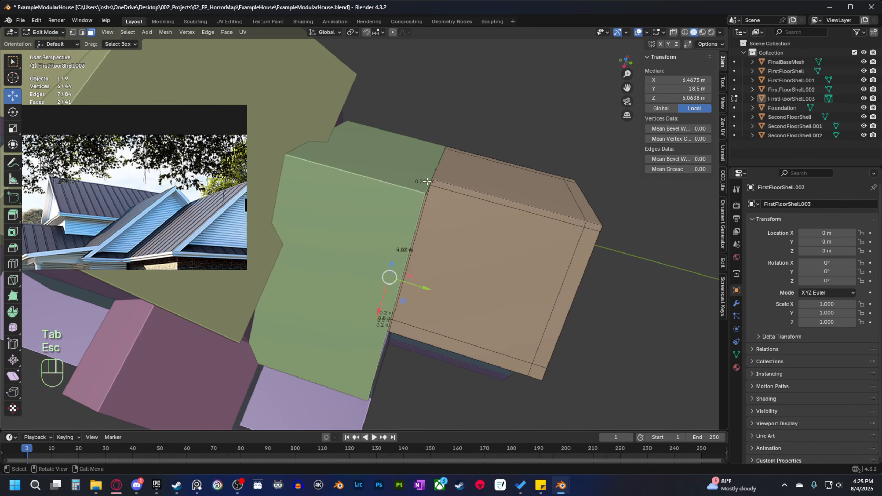
pyautogui.moveTo(447, 198); pyautogui.dragTo(423, 190, button='middle')
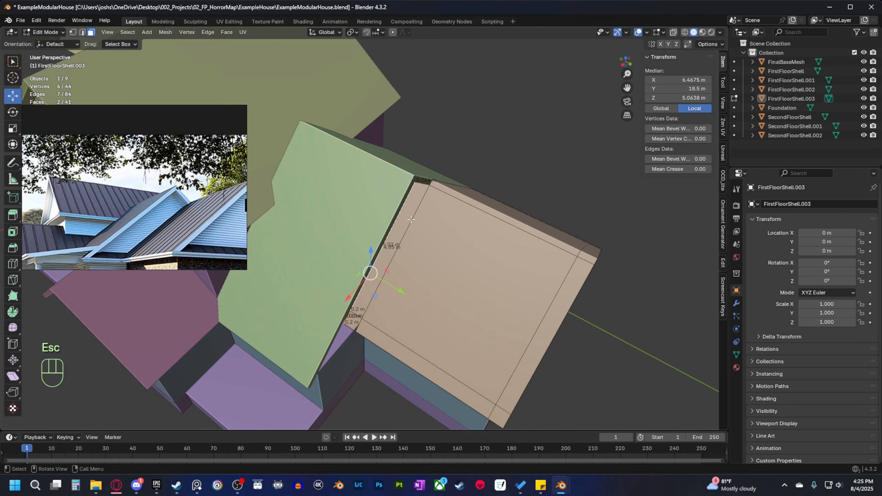
pyautogui.press('Tab')
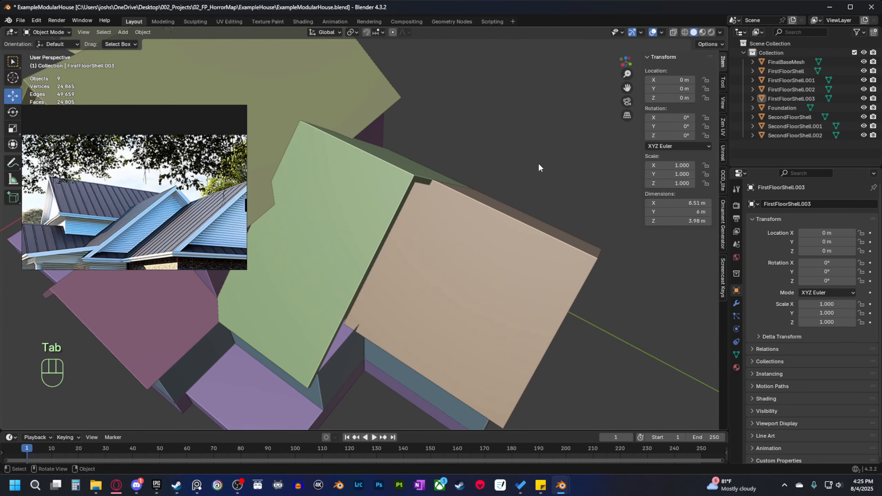
# Open the green roof's mesh for editing in place of the brown roof's.
pyautogui.moveTo(538, 162); pyautogui.dragTo(448, 210, button='middle')
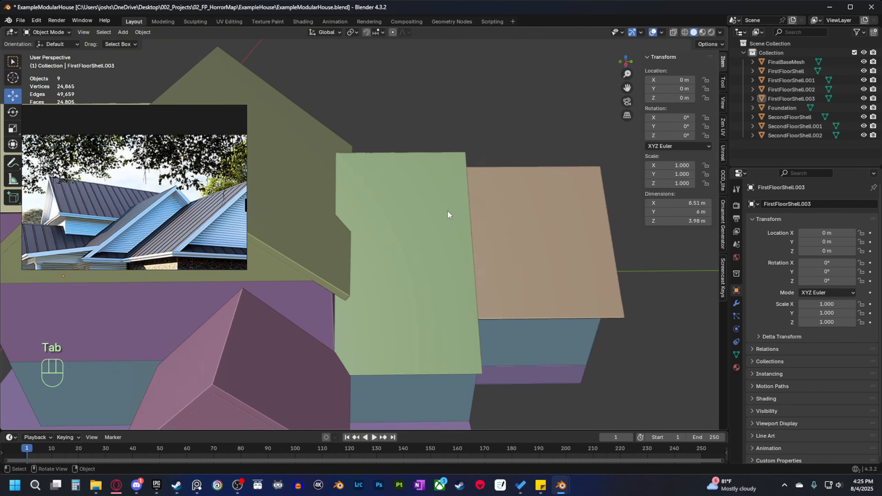
pyautogui.click(395, 178)
pyautogui.press('Tab')
pyautogui.moveTo(393, 185); pyautogui.dragTo(431, 276, button='middle')
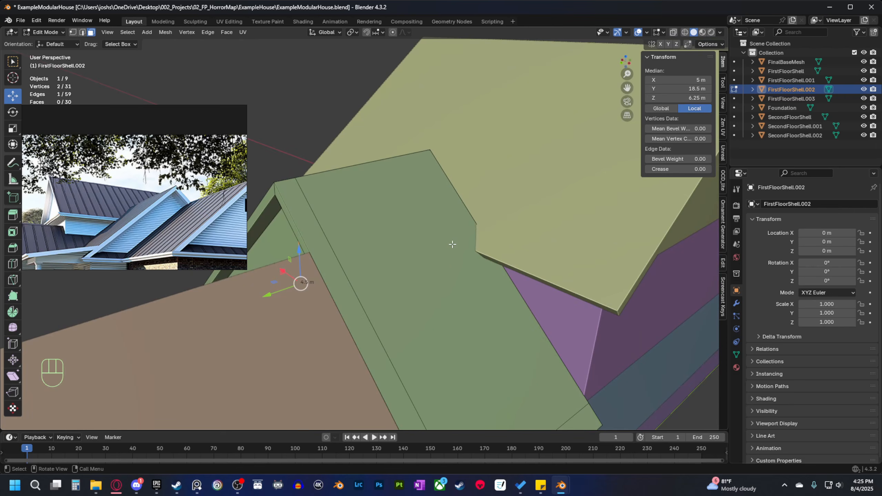
pyautogui.moveTo(452, 244); pyautogui.dragTo(380, 257, button='middle')
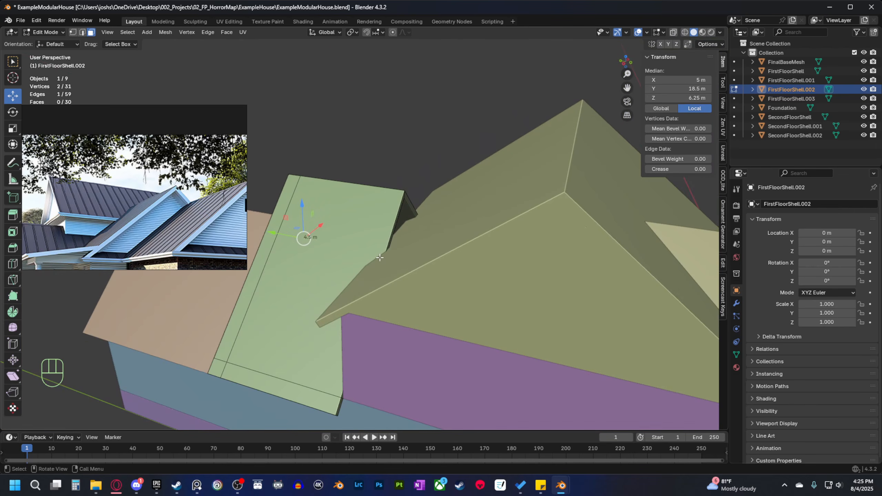
# Try to move the two vertices at the rear end of the green roof's ridge -2.6894 m along Y into the olive roof.
pyautogui.scroll(4, 379, 257)
pyautogui.click(426, 180)
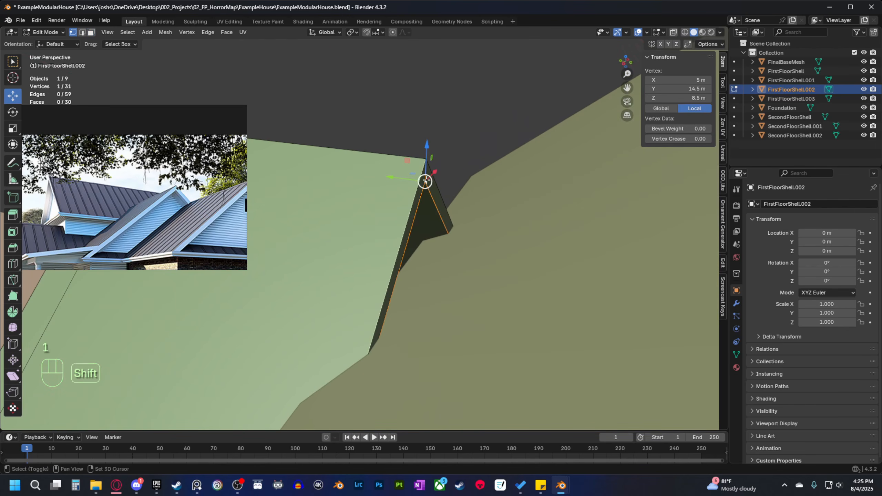
pyautogui.keyDown('shift'); pyautogui.click(426, 162); pyautogui.keyUp('shift')
pyautogui.moveTo(426, 164); pyautogui.dragTo(465, 182, button='middle')
pyautogui.moveTo(391, 199); pyautogui.dragTo(502, 192)
pyautogui.scroll(-8, 391, 256)
pyautogui.moveTo(392, 256); pyautogui.dragTo(566, 267, button='middle')
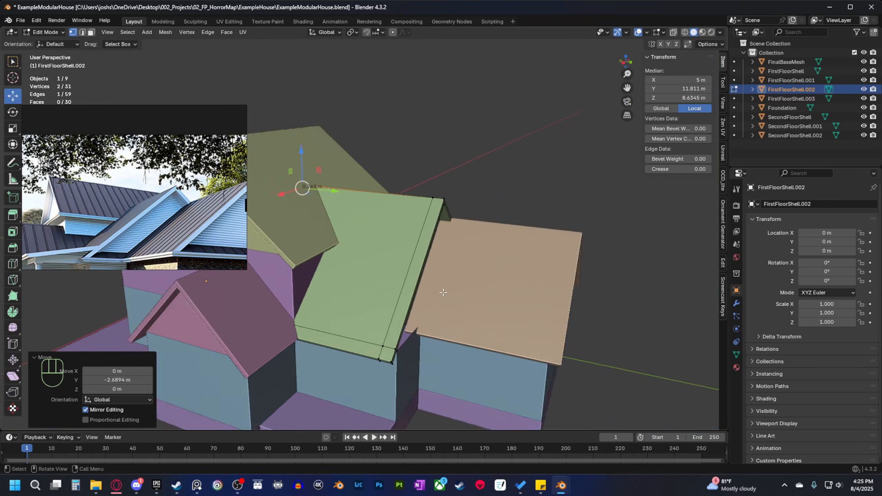
# Undo the move of the green roof's rear ridge vertices.
pyautogui.scroll(6, 358, 308)
pyautogui.moveTo(358, 308); pyautogui.dragTo(406, 306, button='middle')
pyautogui.hotkey('ctrl', 'z')
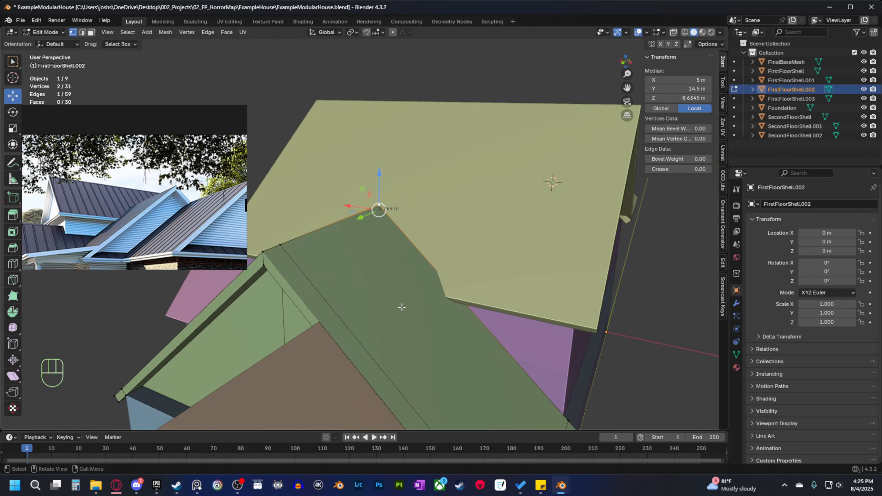
# Add one centred loop cut parallel to the ridge on each slope of the green roof, slide factor 0.
pyautogui.moveTo(446, 333); pyautogui.dragTo(451, 309, button='middle')
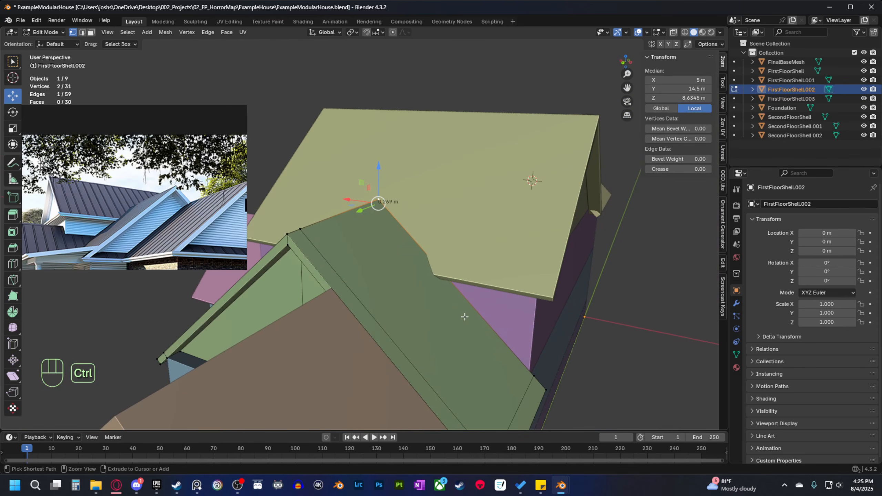
pyautogui.hotkey('ctrl', 'r')
pyautogui.click(465, 317)
pyautogui.rightClick(464, 317)
pyautogui.hotkey('ctrl', 'r')
pyautogui.moveTo(400, 296); pyautogui.dragTo(440, 308, button='middle')
pyautogui.click(284, 290)
pyautogui.rightClick(284, 290)
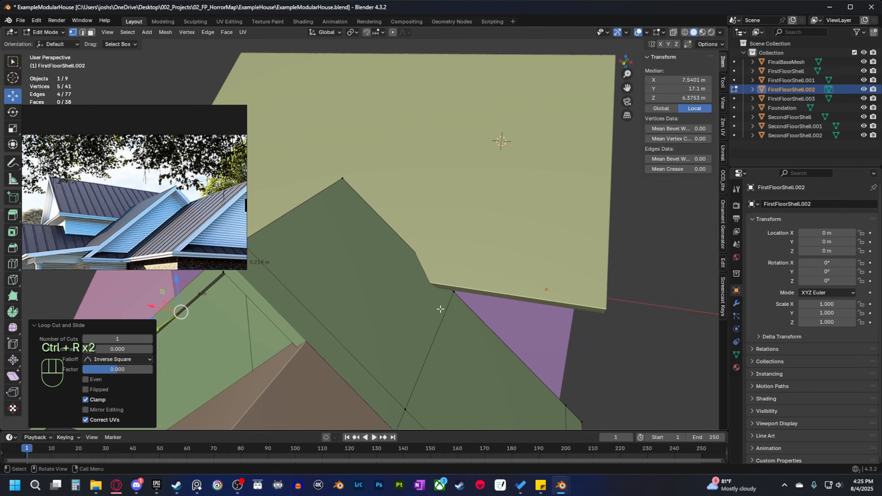
# Try edge-sliding the loop on one green slope towards the ridge, near the notch against the olive roof, factor -0.257.
pyautogui.moveTo(438, 263); pyautogui.dragTo(394, 265, button='middle')
pyautogui.scroll(3, 394, 266)
pyautogui.keyDown('shift'); pyautogui.moveTo(425, 299); pyautogui.dragTo(386, 277, button='middle'); pyautogui.keyUp('shift')
pyautogui.scroll(1, 386, 277)
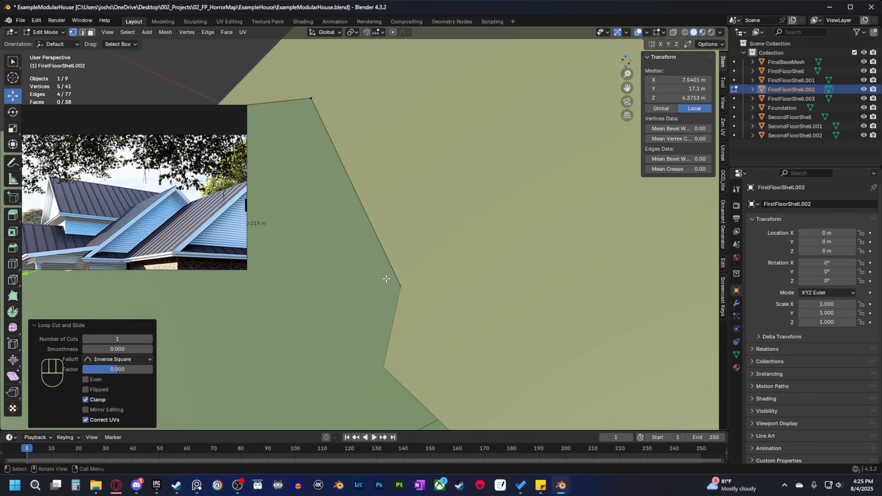
pyautogui.scroll(-3, 385, 277)
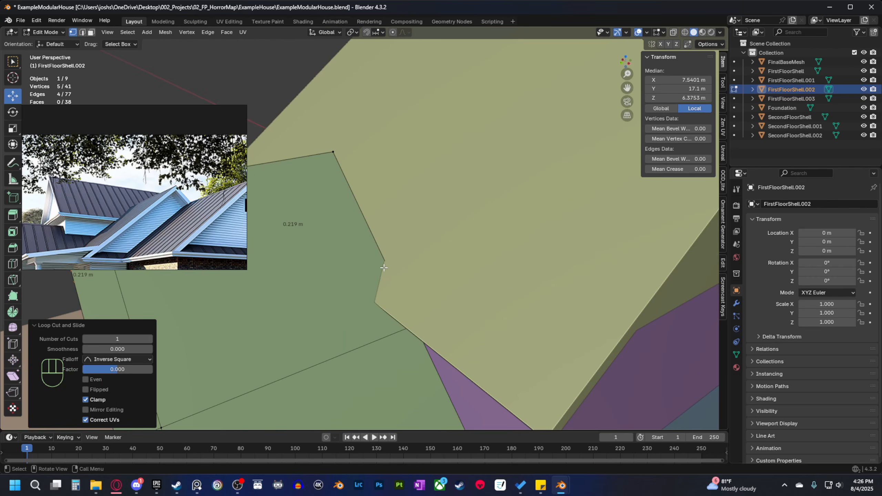
pyautogui.click(376, 343)
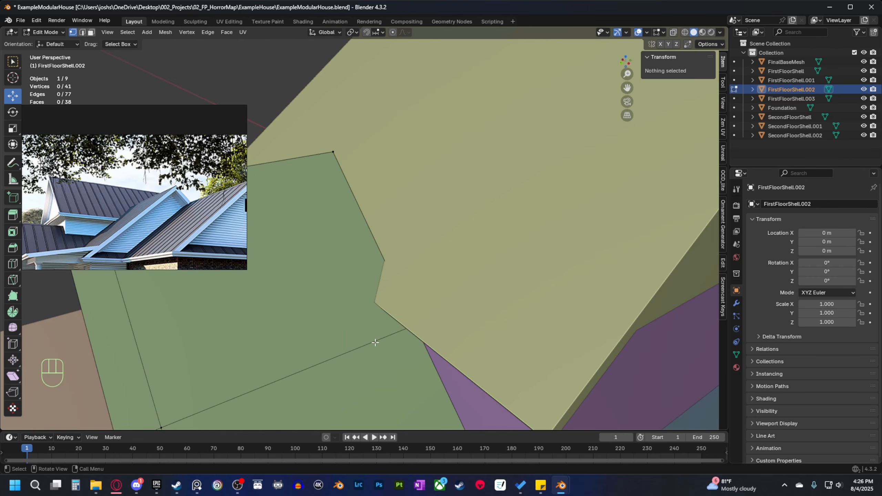
pyautogui.keyDown('alt'); pyautogui.keyDown('shift'); pyautogui.click(365, 343); pyautogui.keyUp('shift'); pyautogui.keyUp('alt')
pyautogui.moveTo(368, 342); pyautogui.dragTo(448, 339, button='middle')
pyautogui.press('g')
pyautogui.press('g')
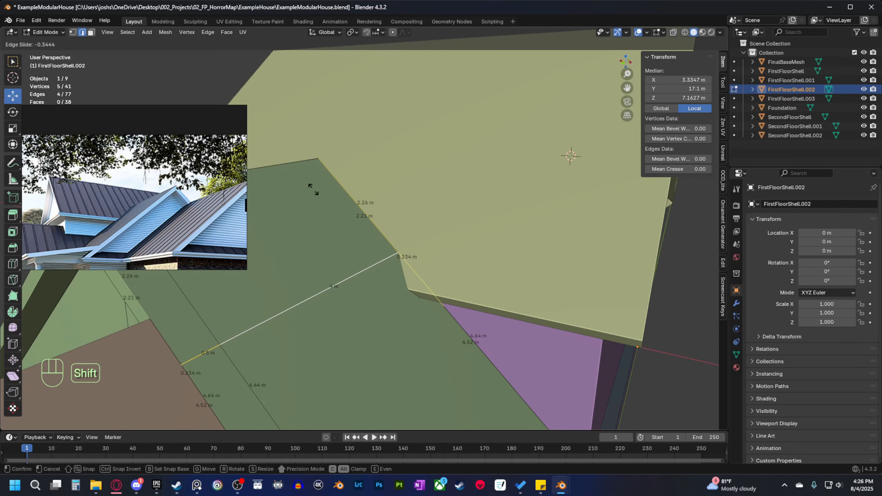
pyautogui.click(430, 334)
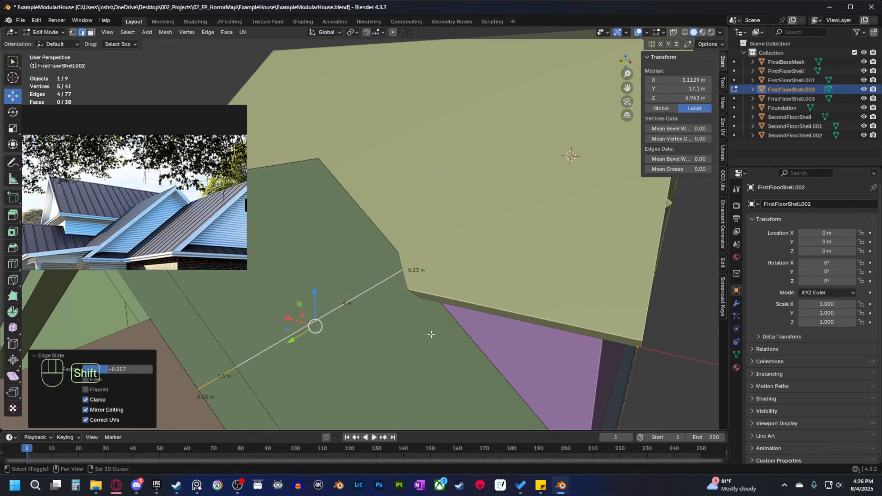
# Undo the edge slide of the green slope's loop.
pyautogui.moveTo(430, 333); pyautogui.dragTo(378, 291, button='middle')
pyautogui.press('3')
pyautogui.click(380, 274)
pyautogui.scroll(1, 416, 316)
pyautogui.hotkey('ctrl', 'z')
pyautogui.hotkey('ctrl', 'z')
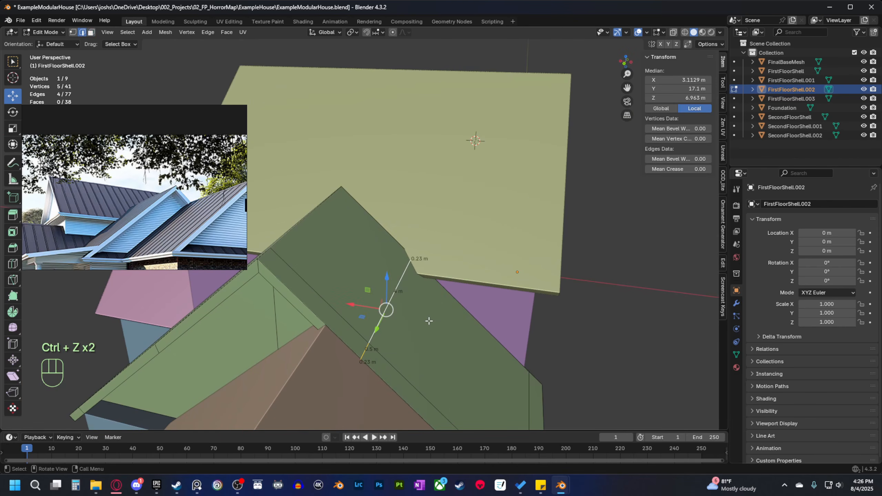
pyautogui.hotkey('ctrl', 'z')
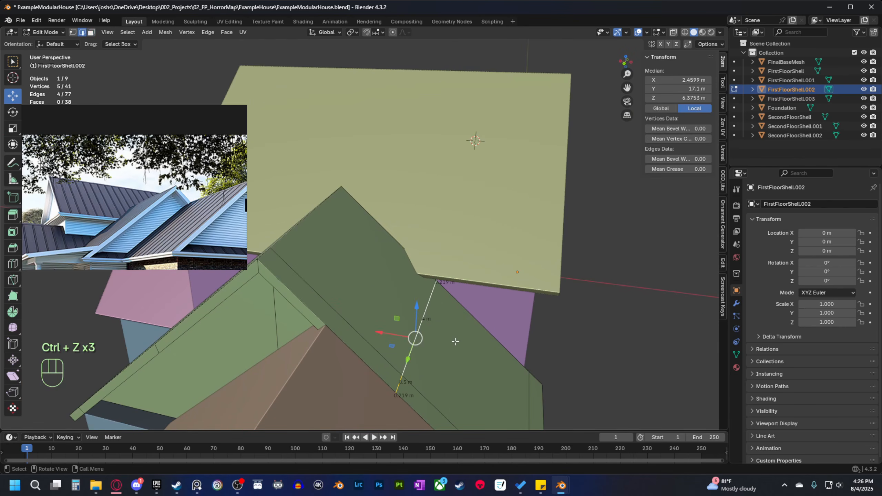
# Edge-slide the same green slope's loop towards the ridge, just below the upper notch corner at the olive roof, factor -0.276.
pyautogui.press('g')
pyautogui.press('g')
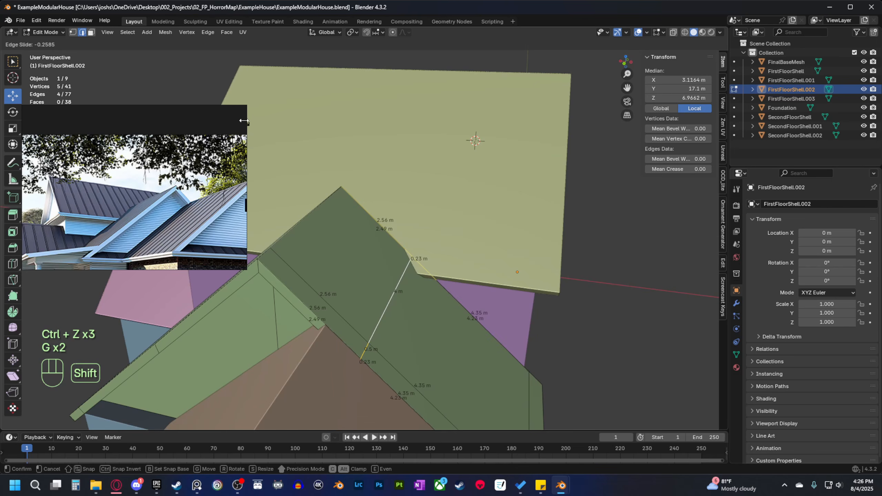
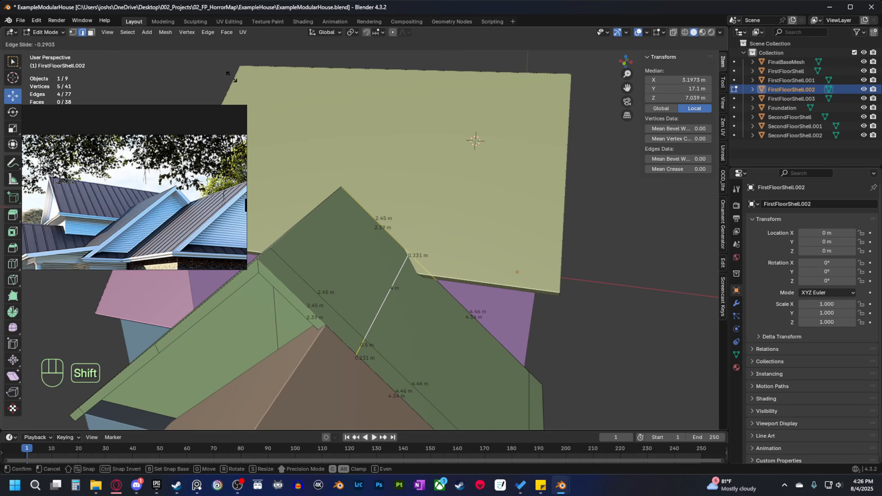
pyautogui.click(247, 91)
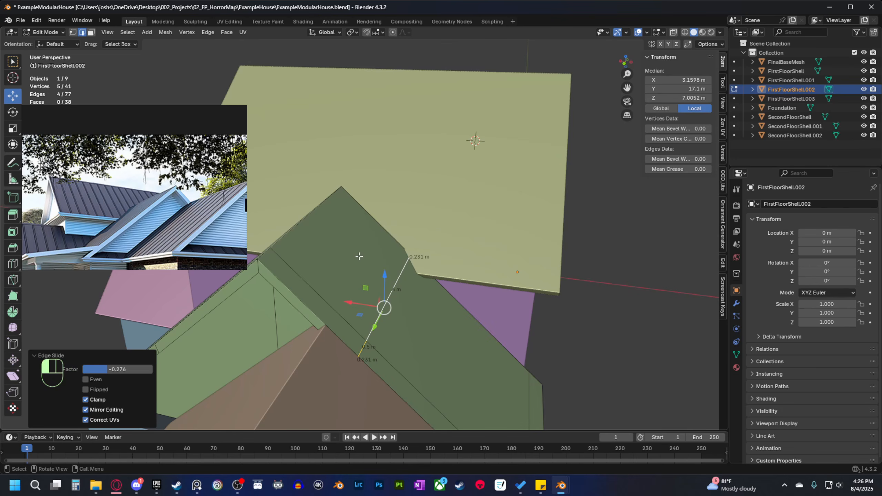
pyautogui.click(371, 246)
pyautogui.press('3')
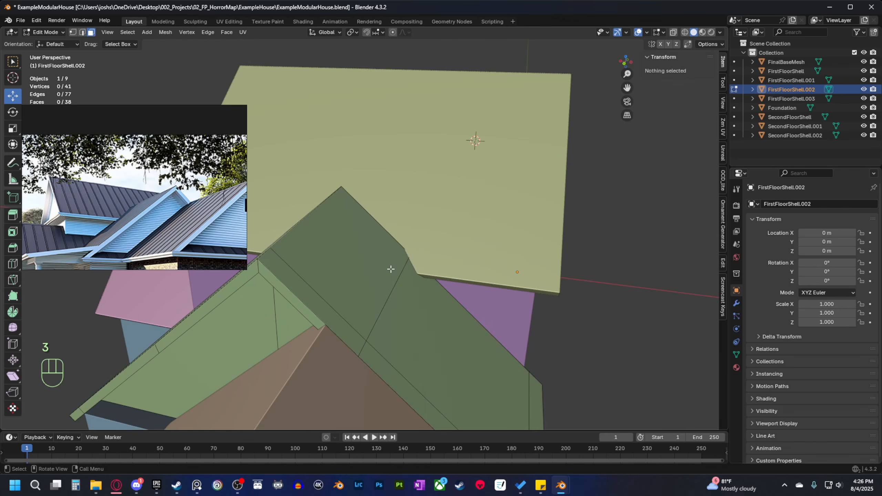
pyautogui.click(357, 262)
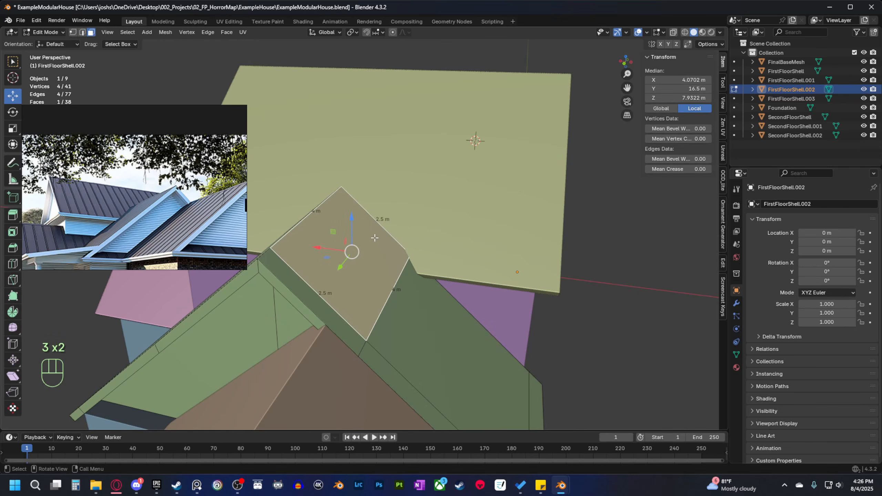
pyautogui.moveTo(389, 285); pyautogui.dragTo(339, 330, button='middle')
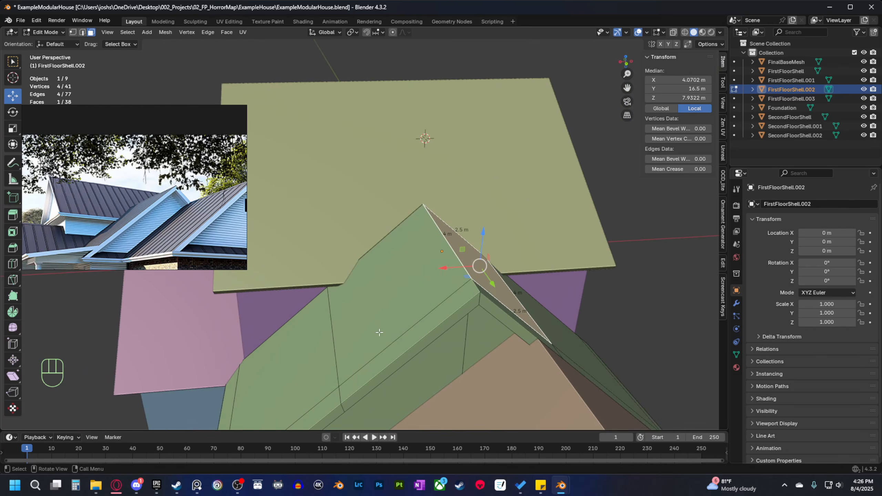
# Edge-slide the loop on the opposite green slope towards the ridge to match, factor -0.276.
pyautogui.press('2')
pyautogui.click(337, 335)
pyautogui.keyDown('alt'); pyautogui.keyDown('shift'); pyautogui.click(336, 339); pyautogui.keyUp('shift'); pyautogui.keyUp('alt')
pyautogui.press('g')
pyautogui.press('g')
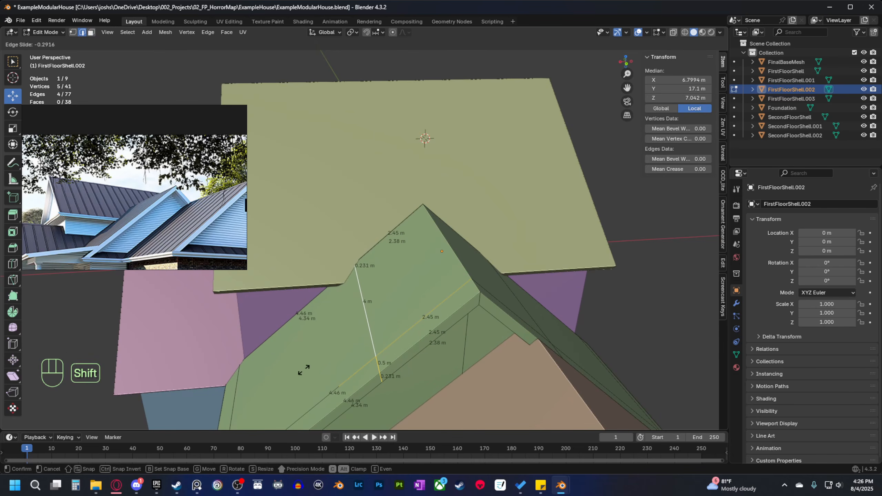
pyautogui.keyDown('shift'); pyautogui.click(269, 373); pyautogui.keyUp('shift')
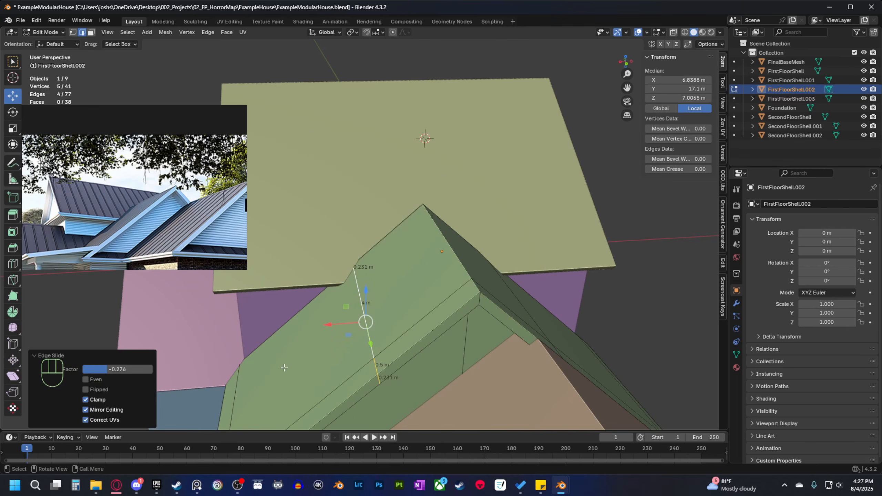
pyautogui.moveTo(285, 366); pyautogui.dragTo(319, 363, button='middle')
pyautogui.press('3')
pyautogui.click(426, 281)
# Move the green roof's rear ridge vertices along Y into the olive roof, the top one reaching Y 12.506 m, and leave mesh editing.
pyautogui.moveTo(430, 269); pyautogui.dragTo(332, 236, button='middle')
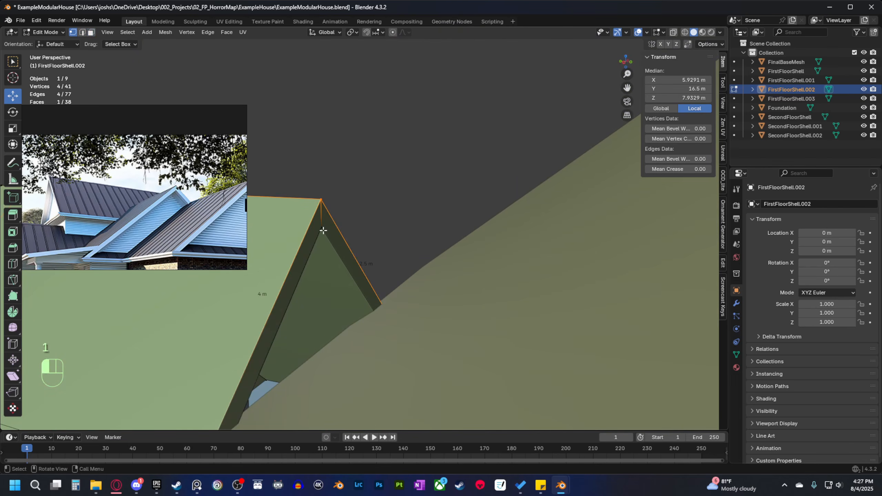
pyautogui.click(323, 231)
pyautogui.keyDown('shift'); pyautogui.click(318, 205); pyautogui.keyUp('shift')
pyautogui.moveTo(319, 205); pyautogui.dragTo(360, 218, button='middle')
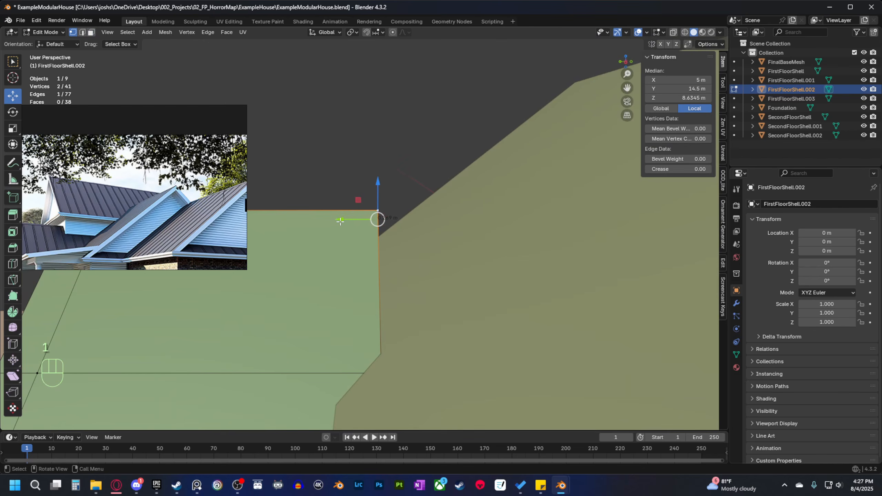
pyautogui.moveTo(340, 221); pyautogui.dragTo(475, 209)
pyautogui.click(487, 210)
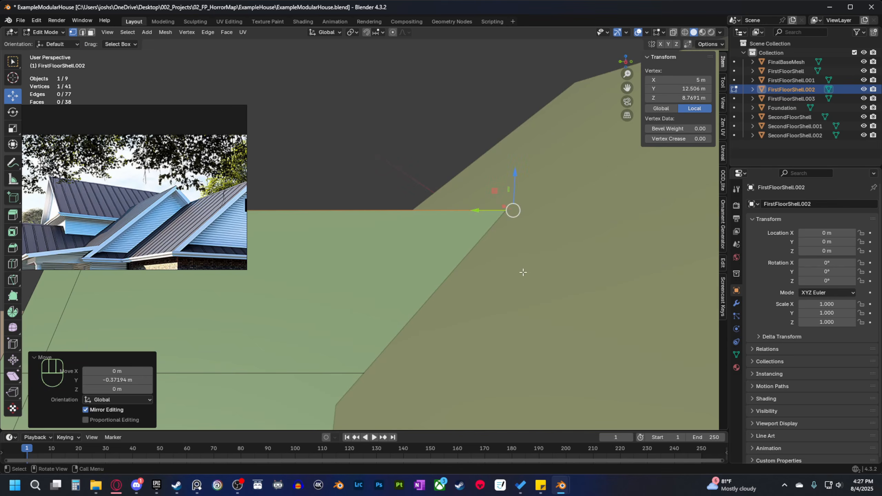
pyautogui.moveTo(521, 272); pyautogui.dragTo(436, 313, button='middle')
pyautogui.scroll(3, 470, 240)
pyautogui.press('Tab')
# Isolate the large olive second-floor roof and fill the inner face of its green-roof-side slope between the matching inner gable edges.
pyautogui.click(416, 257)
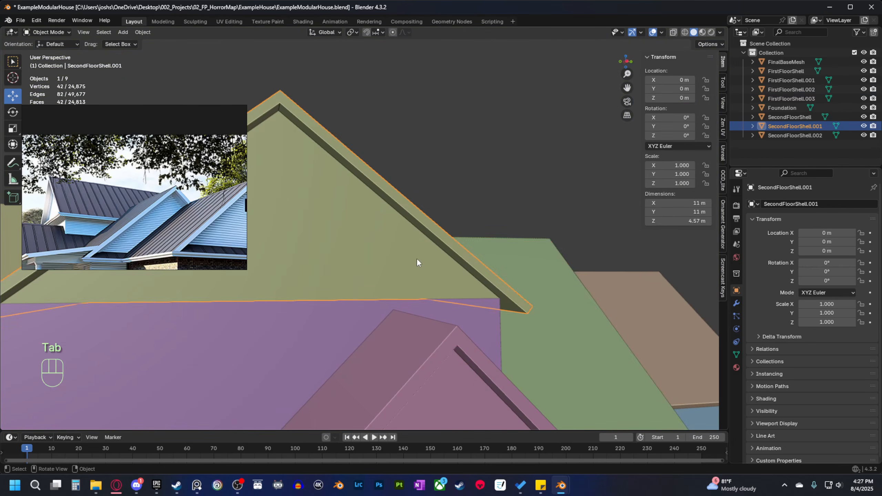
pyautogui.press('b')
pyautogui.moveTo(405, 282); pyautogui.dragTo(450, 323, button='middle')
pyautogui.scroll(5, 405, 283)
pyautogui.keyDown('shift'); pyautogui.moveTo(450, 323); pyautogui.dragTo(525, 307, button='middle'); pyautogui.keyUp('shift')
pyautogui.moveTo(394, 321)
pyautogui.mouseDown(button='middle')
pyautogui.moveTo(432, 310)
pyautogui.moveTo(389, 251)
pyautogui.moveTo(404, 307)
pyautogui.mouseUp(button='middle')
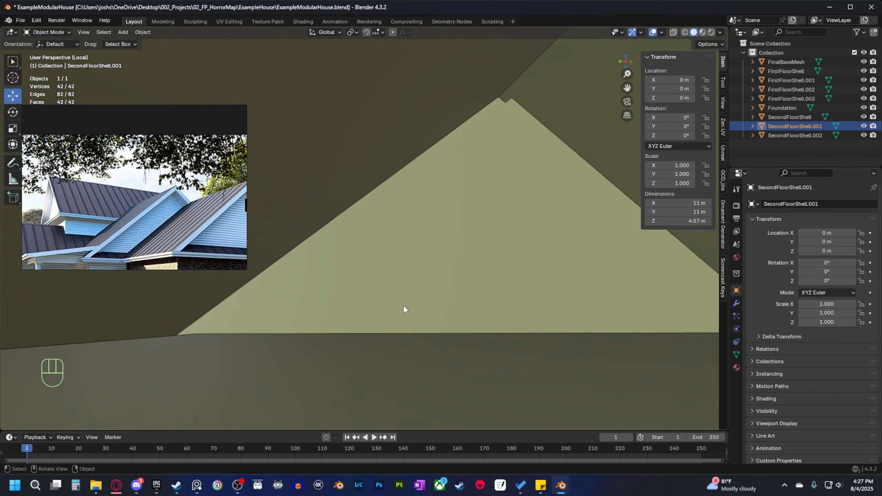
pyautogui.press('Tab')
pyautogui.click(302, 266)
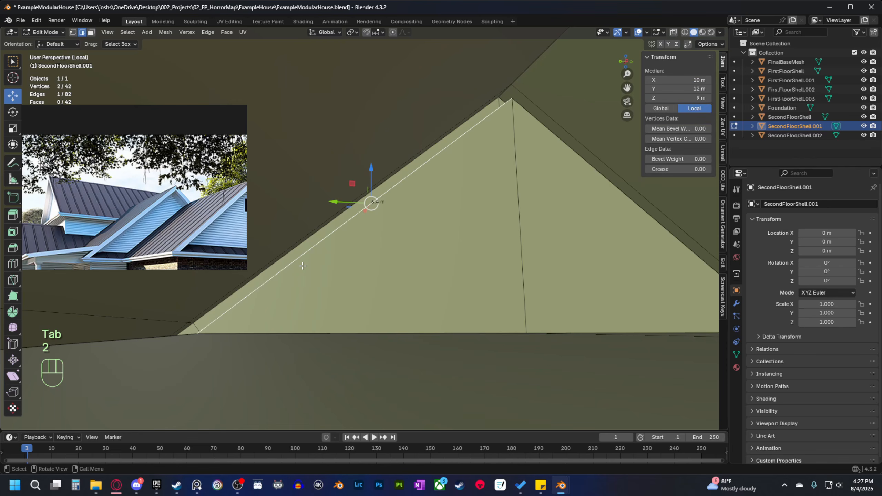
pyautogui.moveTo(340, 283); pyautogui.dragTo(380, 344, button='middle')
pyautogui.keyDown('shift'); pyautogui.click(302, 289); pyautogui.keyUp('shift')
pyautogui.press('f')
# Fill the inner face of the olive roof's other slope between its inner gable edges and restore the full scene.
pyautogui.click(409, 274)
pyautogui.moveTo(409, 274); pyautogui.dragTo(562, 303, button='middle')
pyautogui.keyDown('shift'); pyautogui.click(478, 289); pyautogui.keyUp('shift')
pyautogui.press('f')
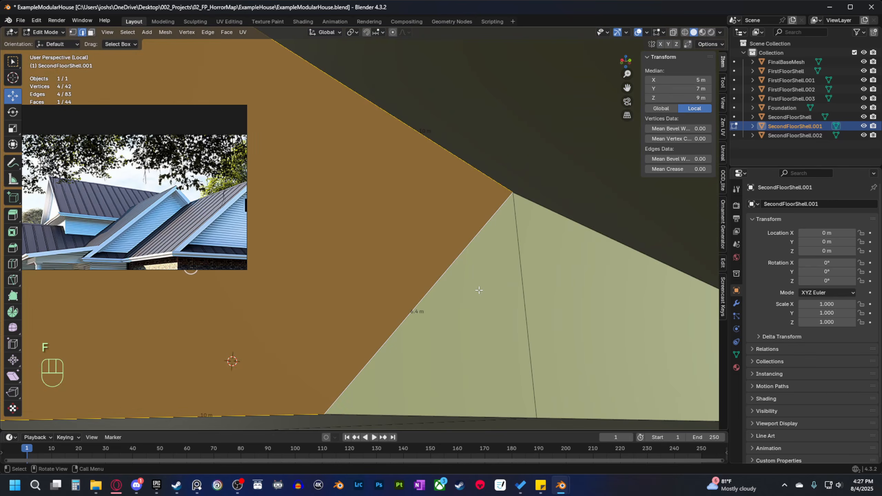
pyautogui.moveTo(478, 289); pyautogui.dragTo(360, 263, button='middle')
pyautogui.press('b')
# Inspect where the green roof cuts into the olive roof and purple second-floor walls, from inside and outside.
pyautogui.scroll(4, 413, 319)
pyautogui.scroll(5, 410, 327)
pyautogui.keyDown('shift'); pyautogui.moveTo(454, 282); pyautogui.dragTo(509, 308, button='middle'); pyautogui.keyUp('shift')
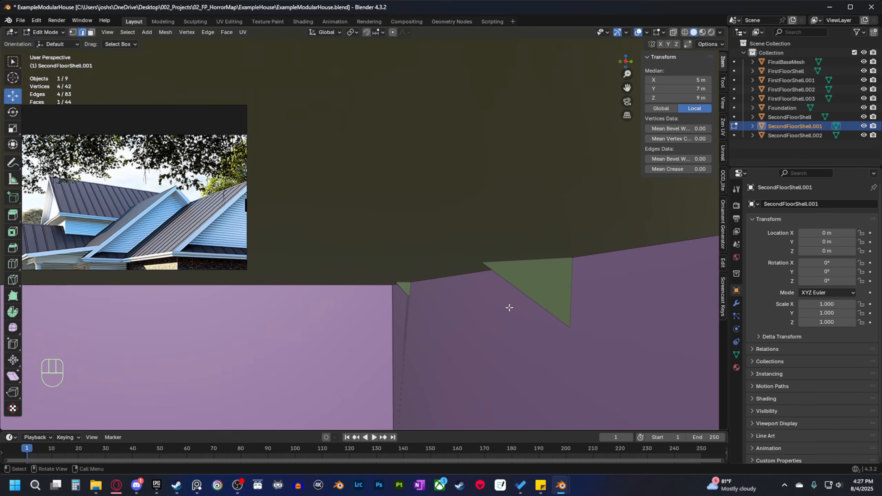
pyautogui.moveTo(454, 318); pyautogui.dragTo(395, 284, button='middle')
pyautogui.press('b')
pyautogui.press('b')
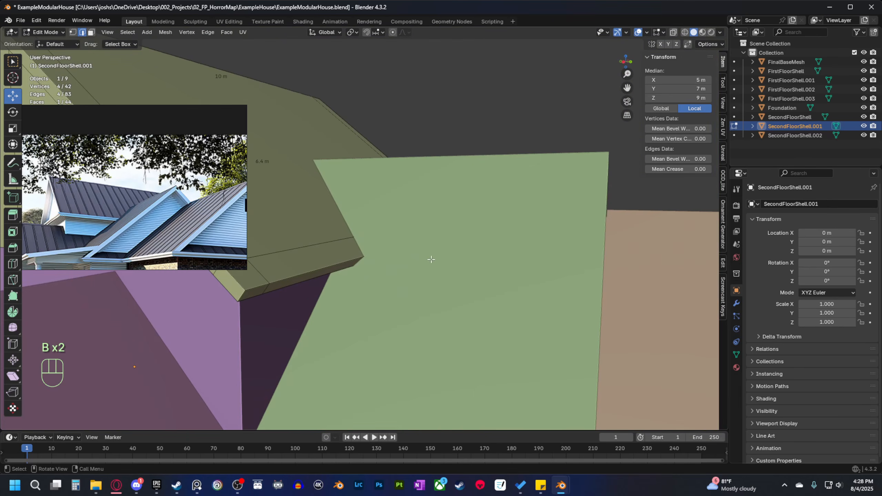
pyautogui.scroll(-3, 226, 290)
pyautogui.keyDown('shift'); pyautogui.moveTo(226, 289); pyautogui.dragTo(423, 299, button='middle'); pyautogui.keyUp('shift')
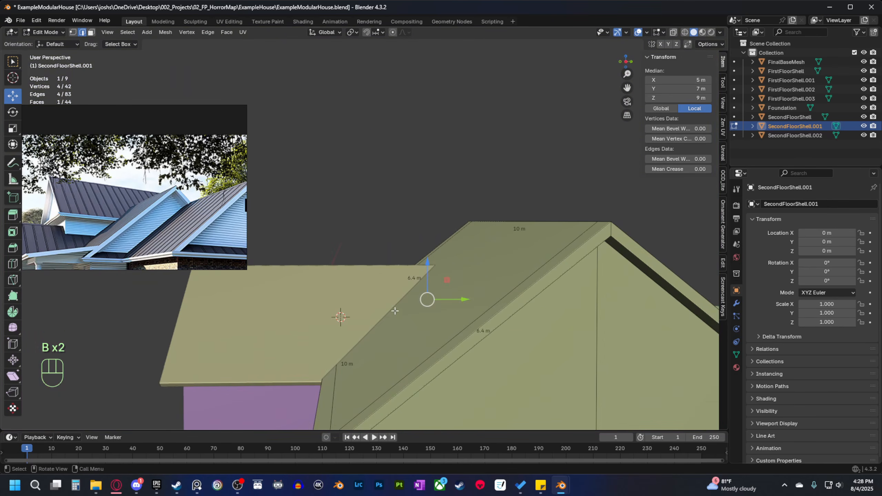
# Leave mesh editing and examine the smaller olive second-floor roof in isolation.
pyautogui.press('Tab')
pyautogui.click(383, 308)
pyautogui.press('b')
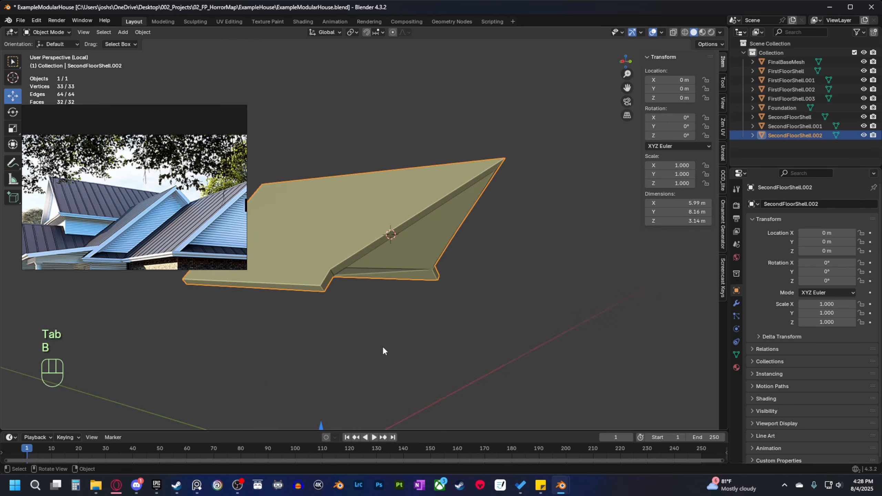
pyautogui.press('b')
pyautogui.keyDown('shift'); pyautogui.moveTo(393, 350); pyautogui.dragTo(422, 329, button='middle'); pyautogui.keyUp('shift')
pyautogui.scroll(-1, 451, 334)
# Select the large olive roof and examine the inside of its gable and its eaves around the purple walls.
pyautogui.click(489, 340)
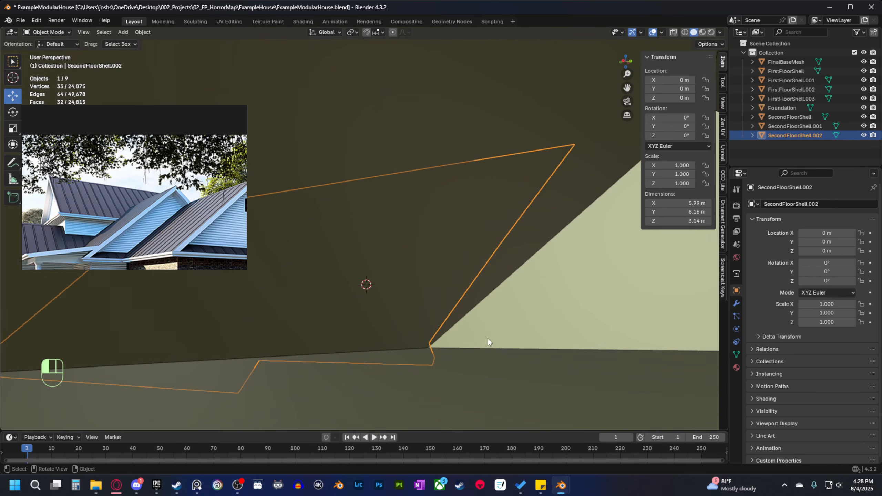
pyautogui.moveTo(489, 340); pyautogui.dragTo(475, 289, button='middle')
pyautogui.moveTo(403, 313); pyautogui.dragTo(432, 317, button='middle')
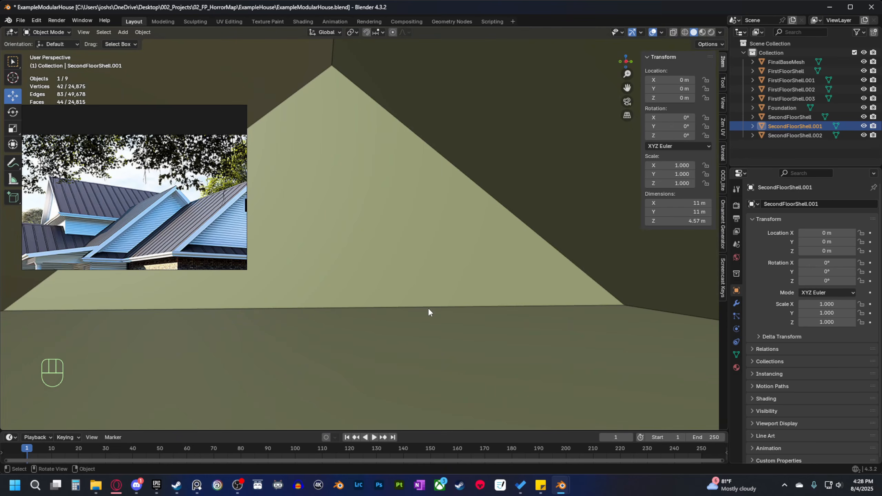
pyautogui.moveTo(416, 314); pyautogui.dragTo(347, 299, button='middle')
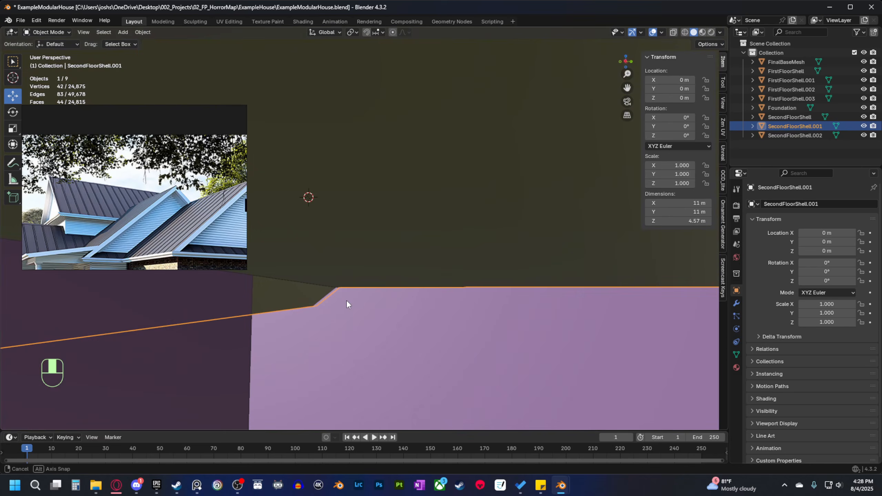
pyautogui.scroll(-2, 344, 298)
pyautogui.scroll(-2, 411, 321)
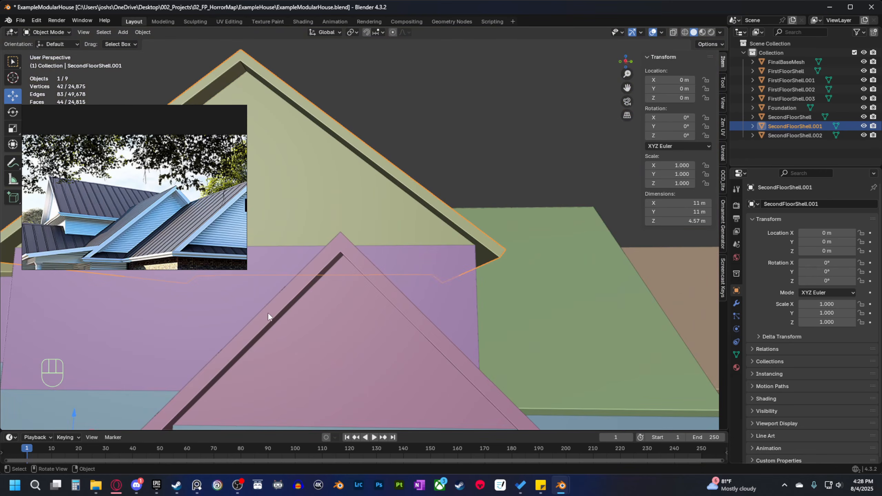
# Isolate the large olive roof, check its horizontal bottom face in face selection, and return to the full scene outside mesh editing.
pyautogui.press('KP_Divide')
pyautogui.moveTo(299, 299); pyautogui.dragTo(419, 292, button='middle')
pyautogui.press('Tab')
pyautogui.scroll(1, 403, 276)
pyautogui.press('3')
pyautogui.click(411, 271)
pyautogui.scroll(3, 387, 303)
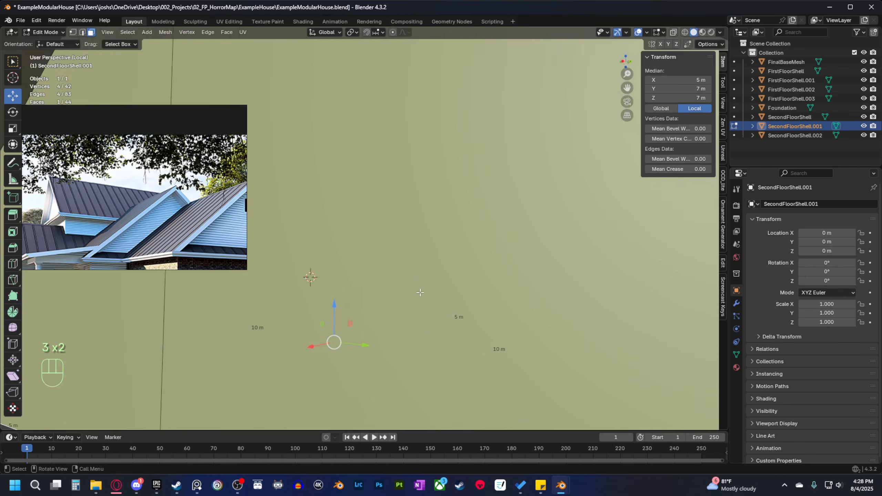
pyautogui.scroll(1, 414, 326)
pyautogui.keyDown('shift'); pyautogui.moveTo(413, 326); pyautogui.dragTo(429, 256, button='middle'); pyautogui.keyUp('shift')
pyautogui.scroll(-1, 402, 308)
pyautogui.press('KP_Divide')
pyautogui.moveTo(378, 217); pyautogui.dragTo(389, 275, button='middle')
pyautogui.press('Tab')
# Examine the green roof's mesh where it pokes through the olive roof and purple wall, selecting its inner slope face.
pyautogui.press('Tab')
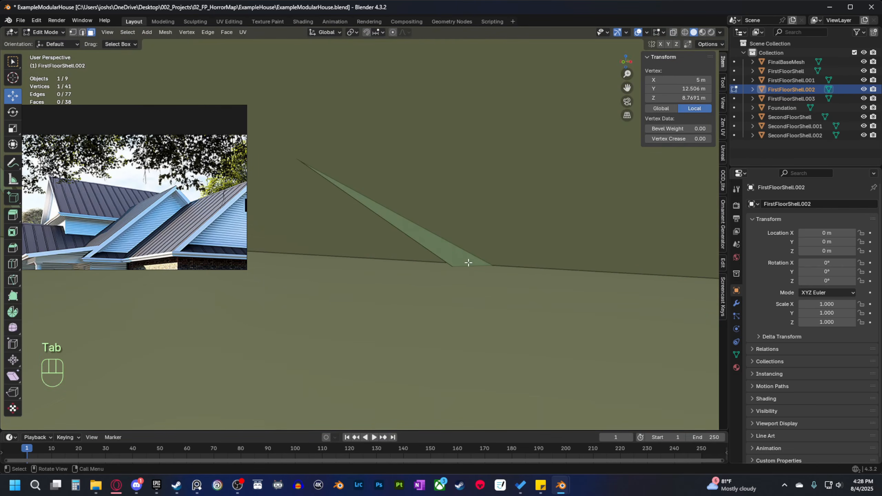
pyautogui.press('Tab')
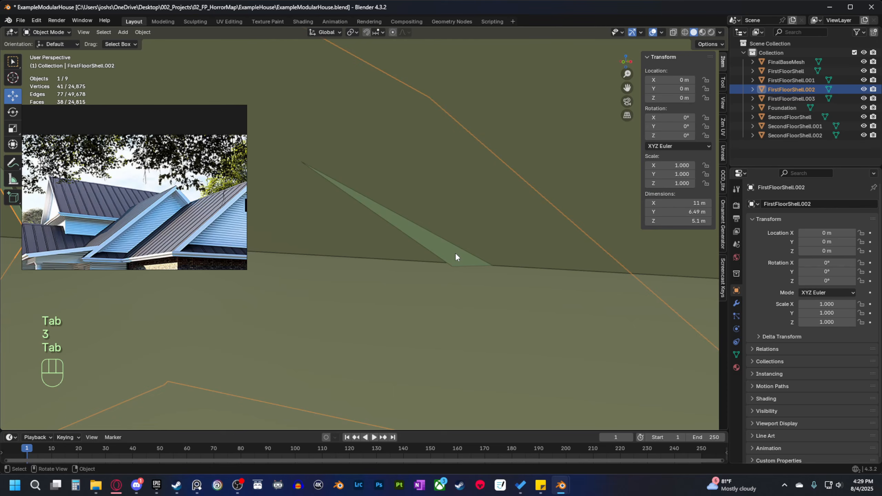
pyautogui.press('Tab')
pyautogui.press('3')
pyautogui.click(453, 275)
pyautogui.moveTo(452, 274); pyautogui.dragTo(510, 289, button='middle')
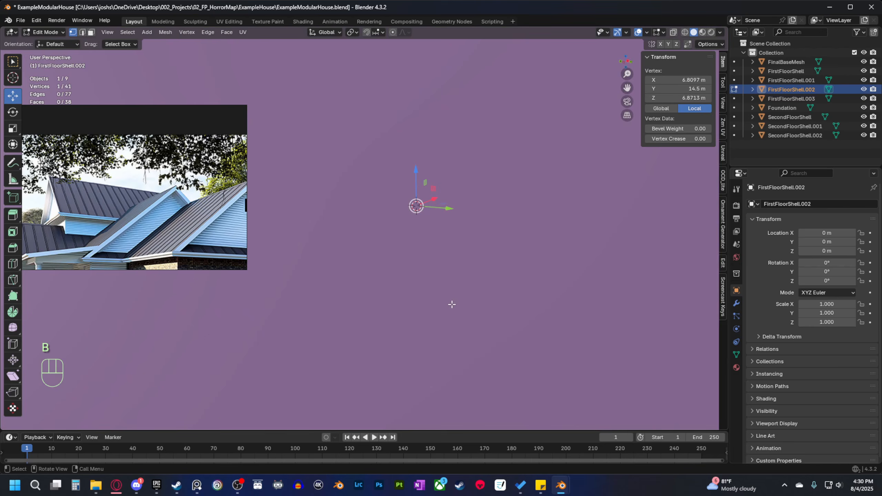
pyautogui.scroll(1, 452, 303)
pyautogui.scroll(-2, 452, 303)
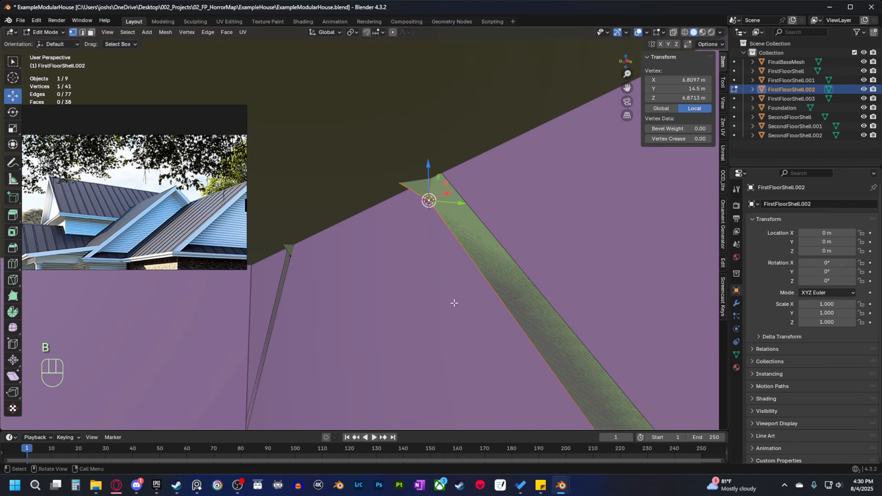
pyautogui.moveTo(453, 303); pyautogui.dragTo(429, 281, button='middle')
pyautogui.press('3')
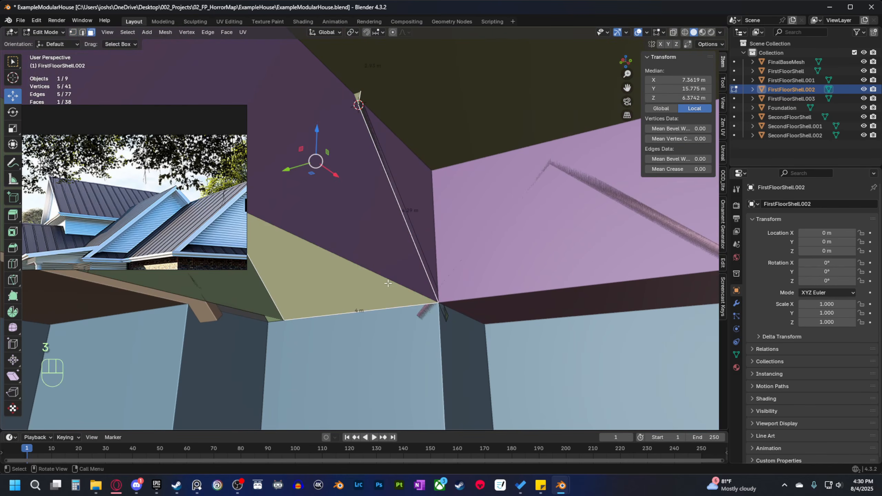
pyautogui.click(386, 254)
pyautogui.press('Tab')
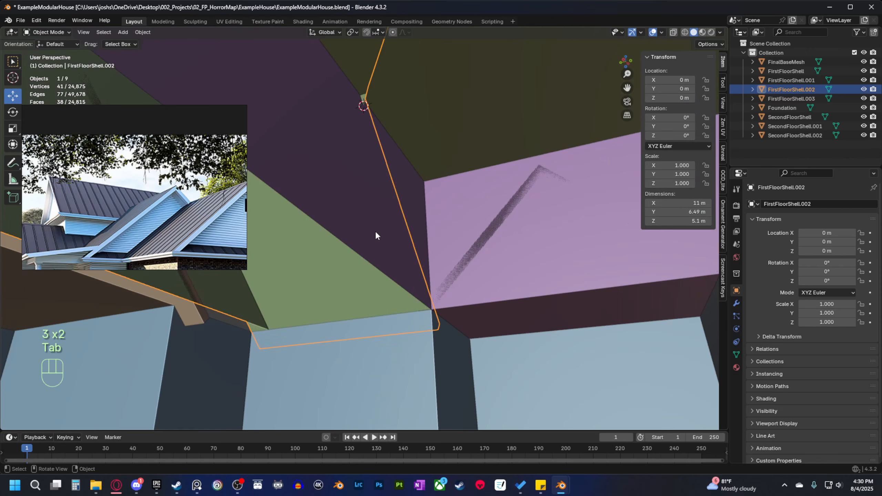
# Inspect the purple second-floor shell's wall corner and the junction between the green and tan roofs' eaves.
pyautogui.click(375, 231)
pyautogui.scroll(3, 408, 252)
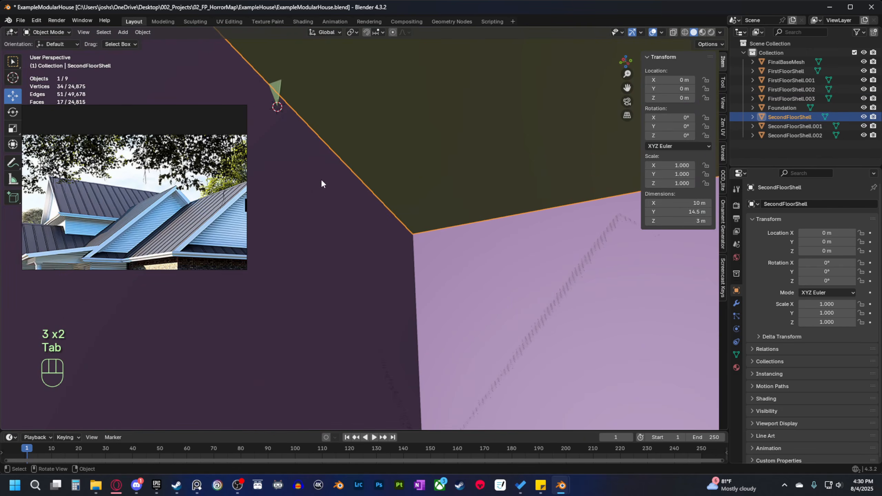
pyautogui.keyDown('shift'); pyautogui.moveTo(321, 179); pyautogui.dragTo(409, 271, button='middle'); pyautogui.keyUp('shift')
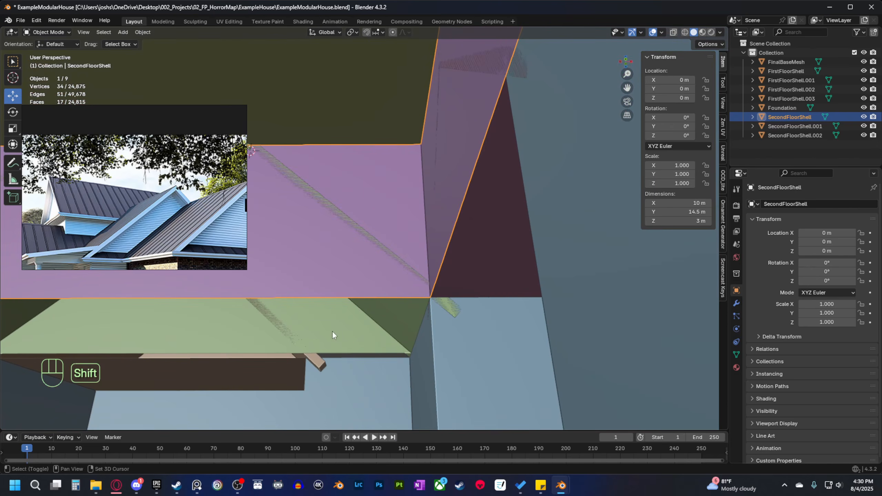
pyautogui.keyDown('shift'); pyautogui.moveTo(333, 332); pyautogui.dragTo(499, 184, button='middle'); pyautogui.keyUp('shift')
pyautogui.moveTo(477, 271); pyautogui.dragTo(406, 279, button='middle')
pyautogui.scroll(-6, 416, 271)
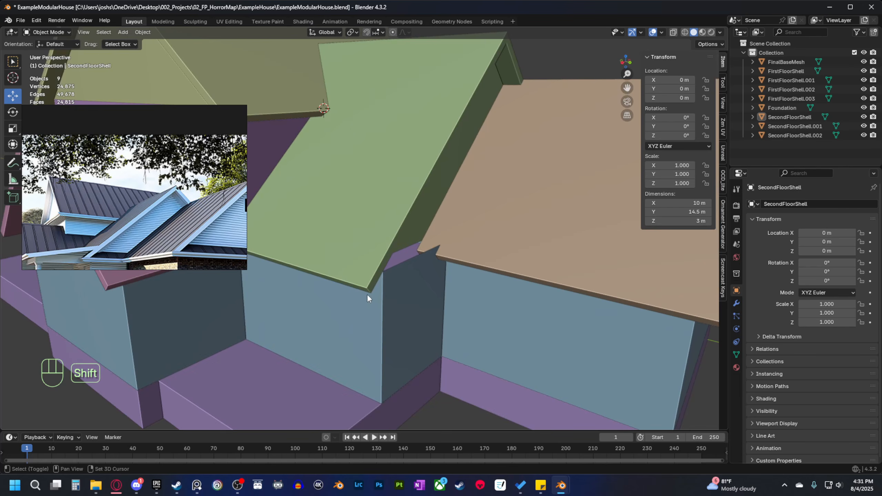
pyautogui.moveTo(396, 295); pyautogui.dragTo(359, 292, button='middle')
pyautogui.scroll(-5, 353, 270)
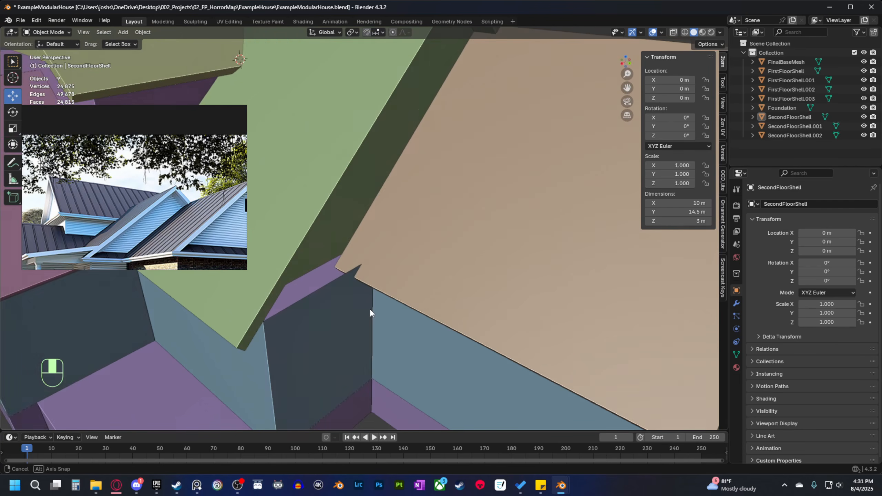
pyautogui.scroll(4, 382, 286)
# Open the green and tan roofs together for mesh editing in top view with X-ray enabled.
pyautogui.press('`')
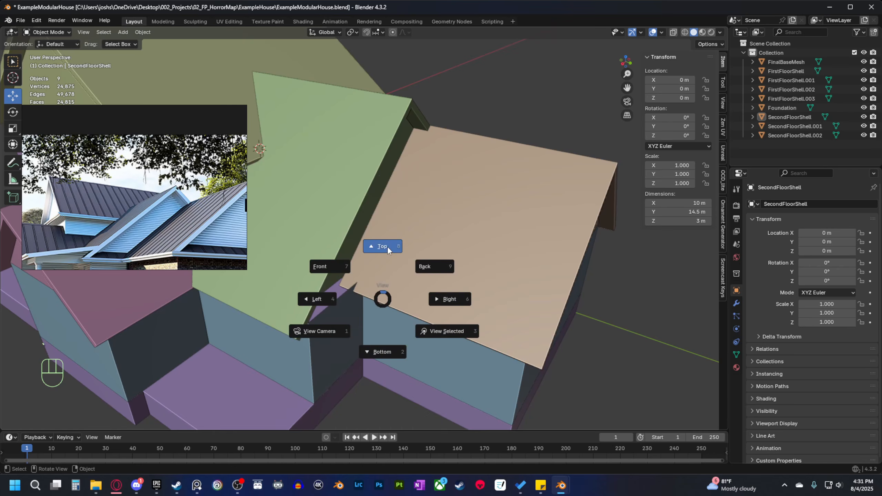
pyautogui.click(387, 246)
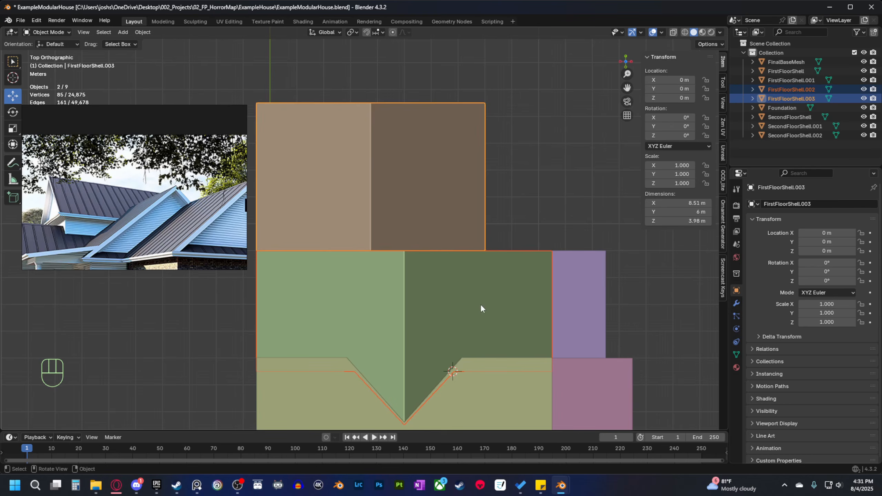
pyautogui.press('Tab')
pyautogui.click(672, 32)
pyautogui.keyDown('shift'); pyautogui.moveTo(550, 247); pyautogui.dragTo(579, 250, button='middle'); pyautogui.keyUp('shift')
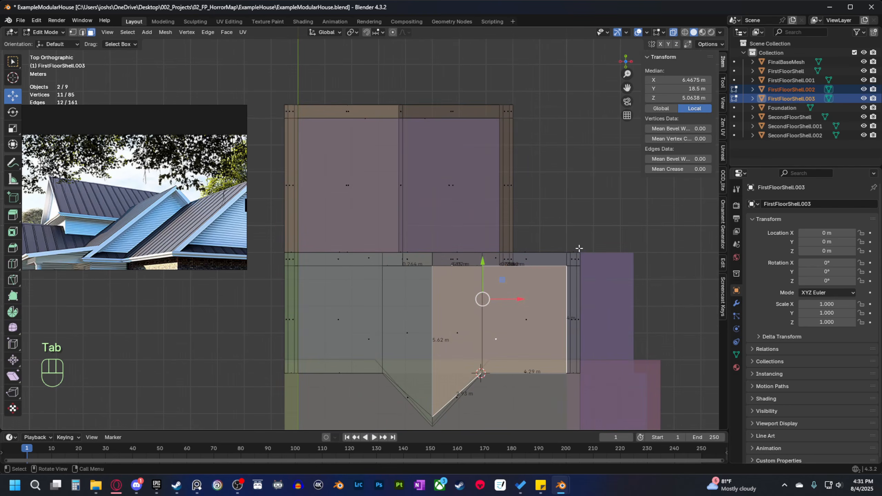
# Move the band of vertices where the FirstFloorShell.002 and FirstFloorShell.003 roofs meet 0.5 m along Y, and leave mesh editing.
pyautogui.press('1')
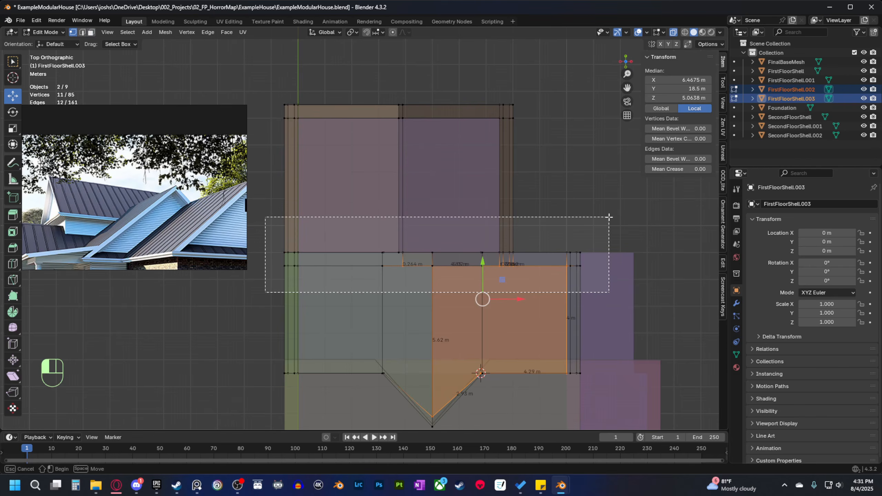
pyautogui.moveTo(609, 217); pyautogui.dragTo(609, 217)
pyautogui.scroll(5, 381, 255)
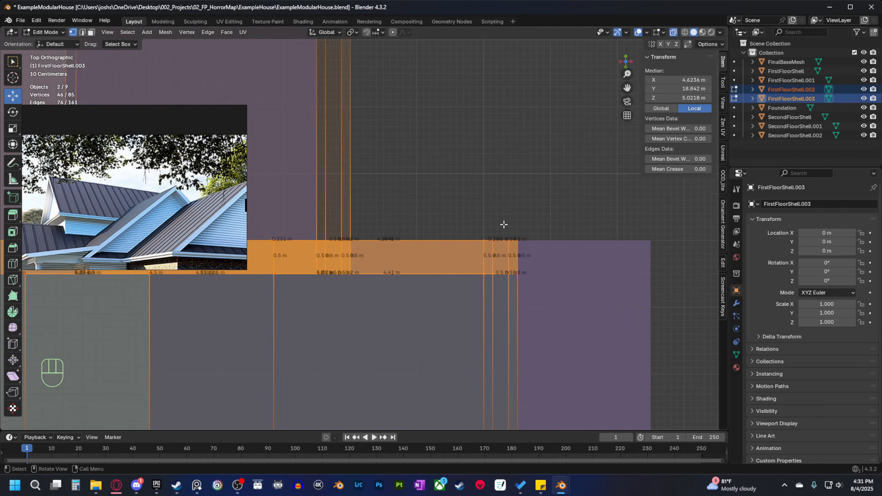
pyautogui.keyDown('shift'); pyautogui.moveTo(428, 250); pyautogui.dragTo(610, 303, button='middle'); pyautogui.keyUp('shift')
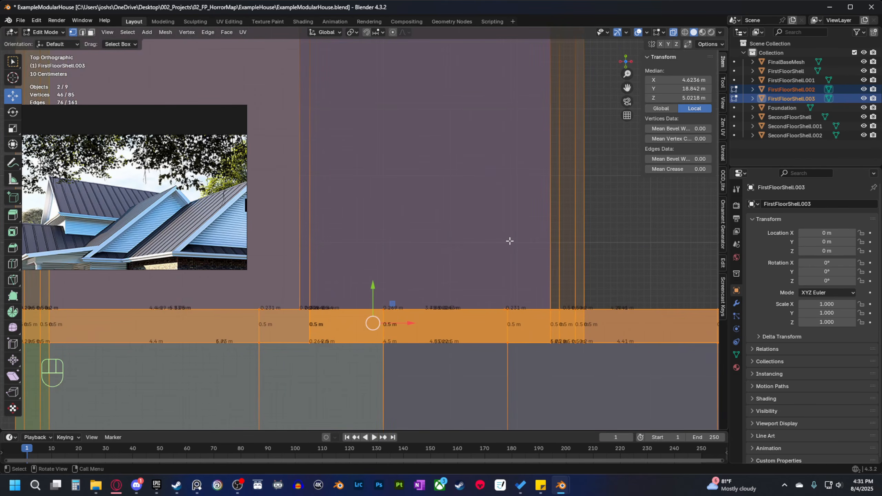
pyautogui.click(672, 32)
pyautogui.moveTo(480, 294); pyautogui.dragTo(426, 292, button='middle')
pyautogui.scroll(-3, 307, 244)
pyautogui.scroll(2, 412, 297)
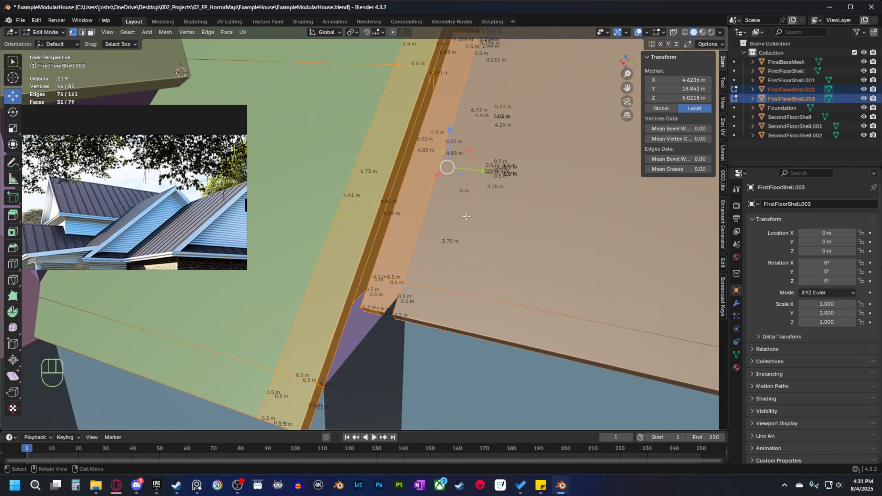
pyautogui.keyDown('ctrl'); pyautogui.moveTo(483, 172); pyautogui.dragTo(645, 211); pyautogui.keyUp('ctrl')
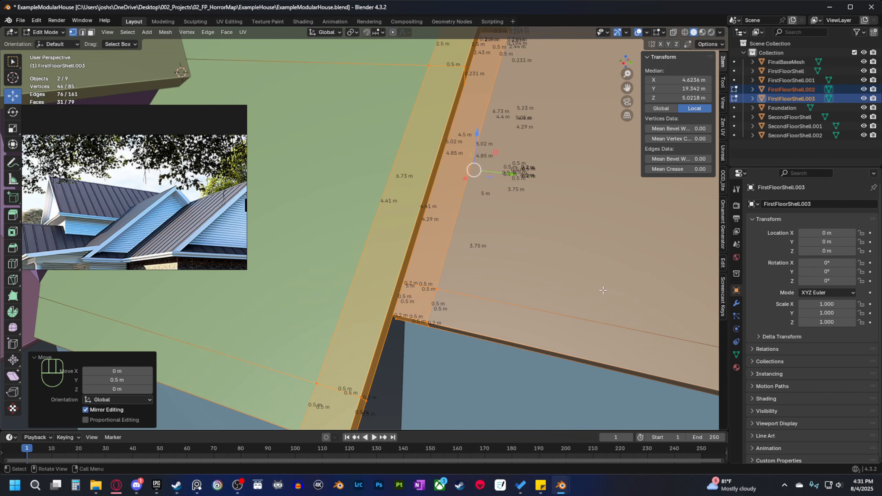
pyautogui.moveTo(602, 290); pyautogui.dragTo(571, 256, button='middle')
pyautogui.press('Tab')
pyautogui.moveTo(318, 268); pyautogui.dragTo(359, 198, button='middle')
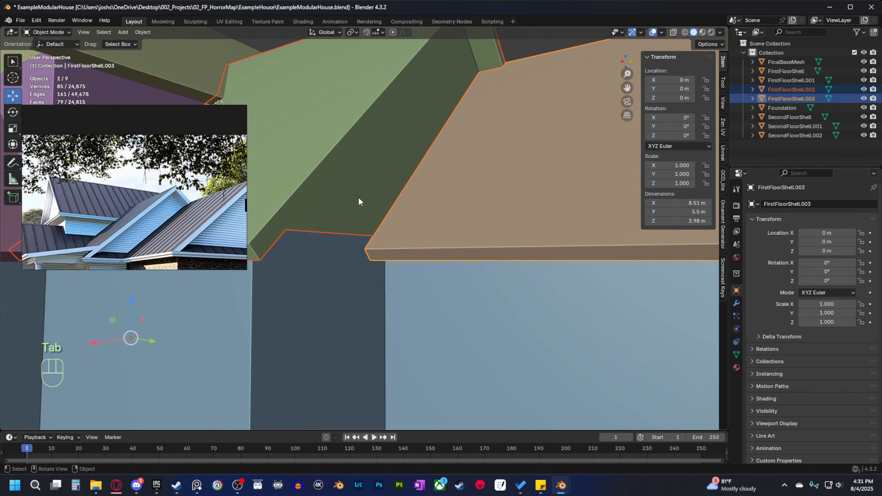
pyautogui.moveTo(350, 235); pyautogui.dragTo(380, 240, button='middle')
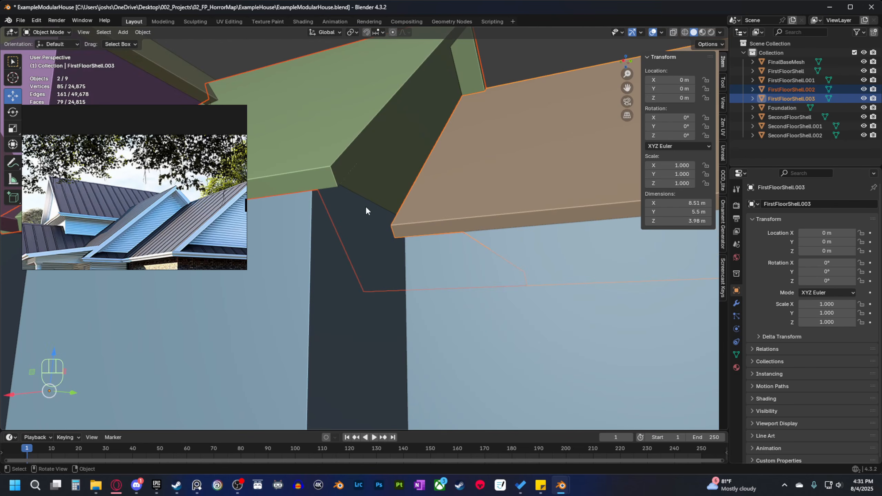
# Open FirstFloorShell.003 for mesh editing, select its two flat underside faces and isolate the object.
pyautogui.scroll(-10, 365, 210)
pyautogui.click(414, 372)
pyautogui.moveTo(414, 371); pyautogui.dragTo(465, 265, button='middle')
pyautogui.scroll(5, 397, 362)
pyautogui.press('Tab')
pyautogui.click(398, 225)
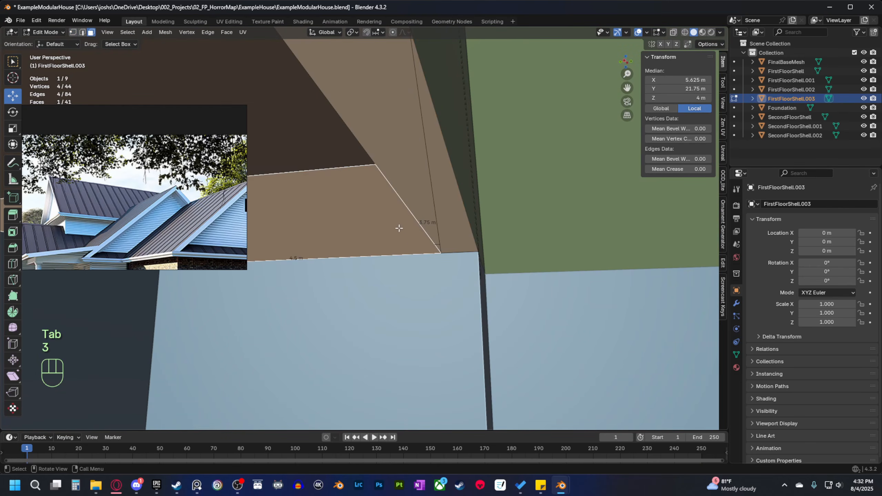
pyautogui.moveTo(399, 229); pyautogui.dragTo(418, 203, button='middle')
pyautogui.keyDown('shift'); pyautogui.click(382, 122); pyautogui.keyUp('shift')
pyautogui.moveTo(444, 266); pyautogui.dragTo(466, 256, button='middle')
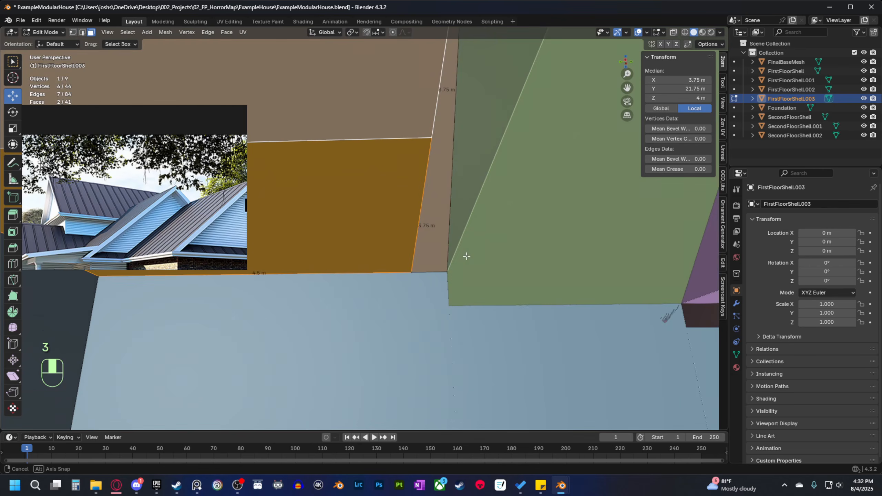
pyautogui.press('b')
pyautogui.moveTo(462, 291); pyautogui.dragTo(379, 277, button='middle')
pyautogui.scroll(2, 363, 277)
pyautogui.scroll(-1, 368, 272)
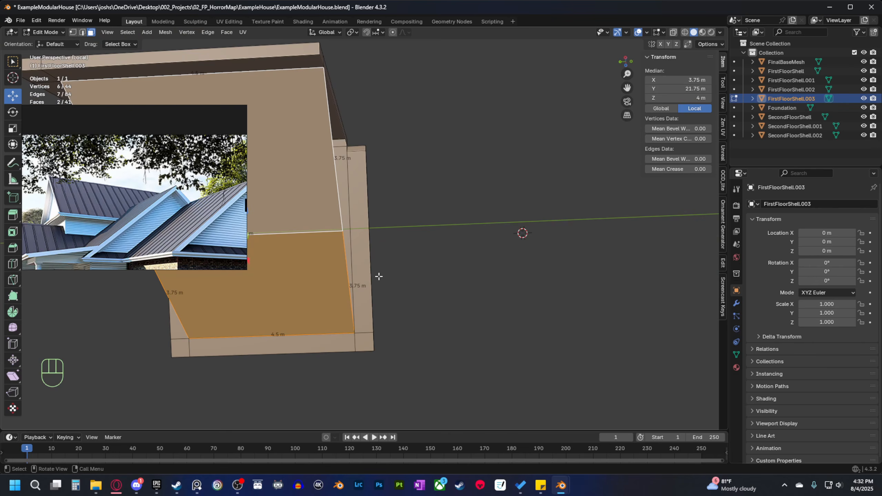
# Try to extrude the two underside faces along the Y axis.
pyautogui.press('e')
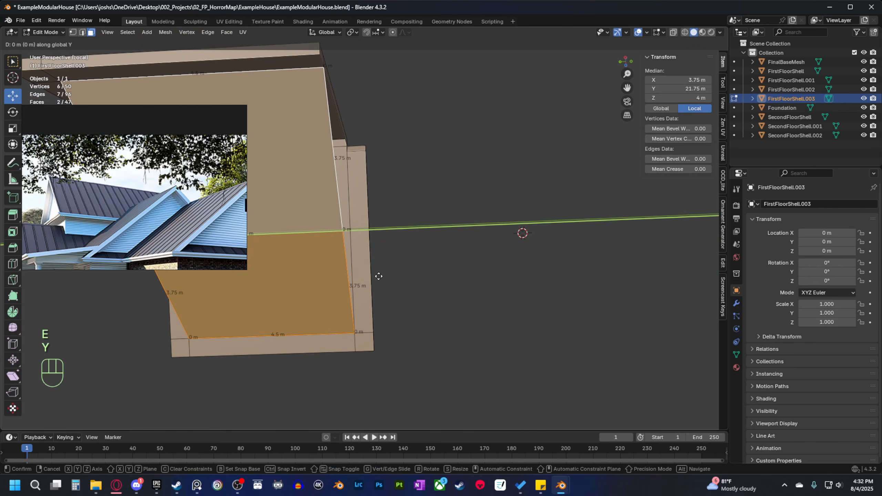
pyautogui.click(388, 276)
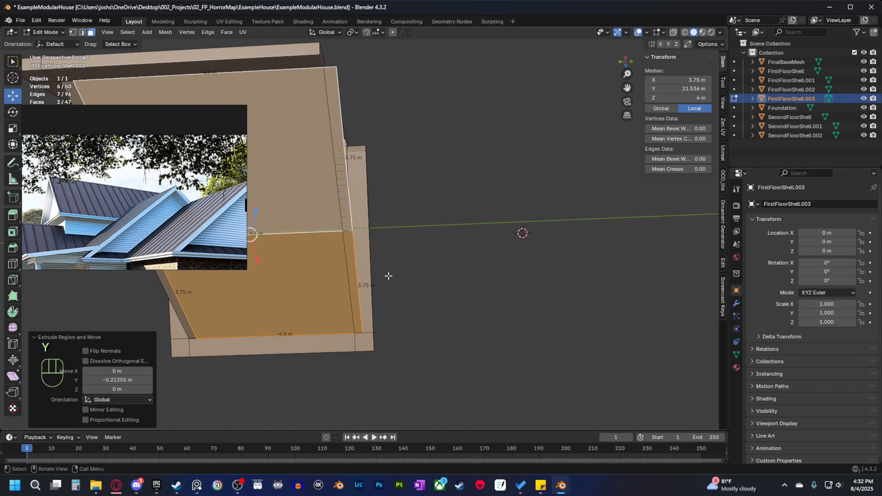
pyautogui.hotkey('ctrl', 'z')
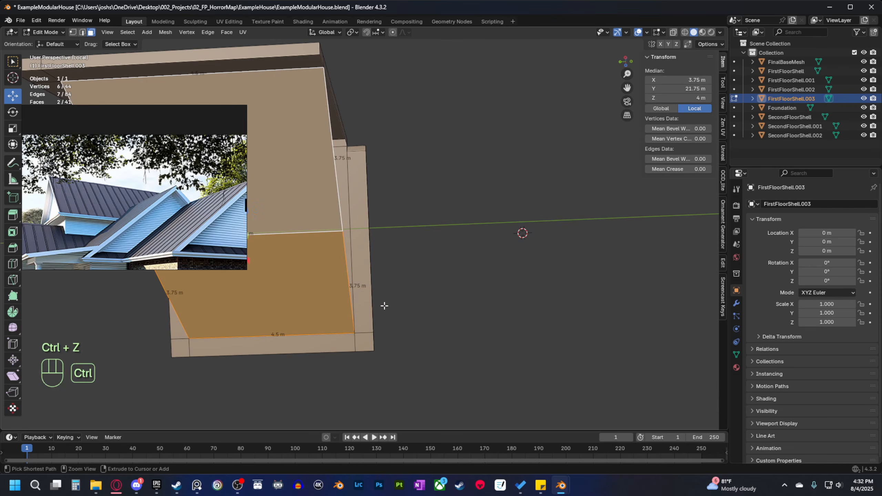
pyautogui.hotkey('ctrl', 'z')
# Extrude the two side edges of the underside faces by -0.5 m along Y to reach the roof's edge.
pyautogui.press('2')
pyautogui.click(342, 276)
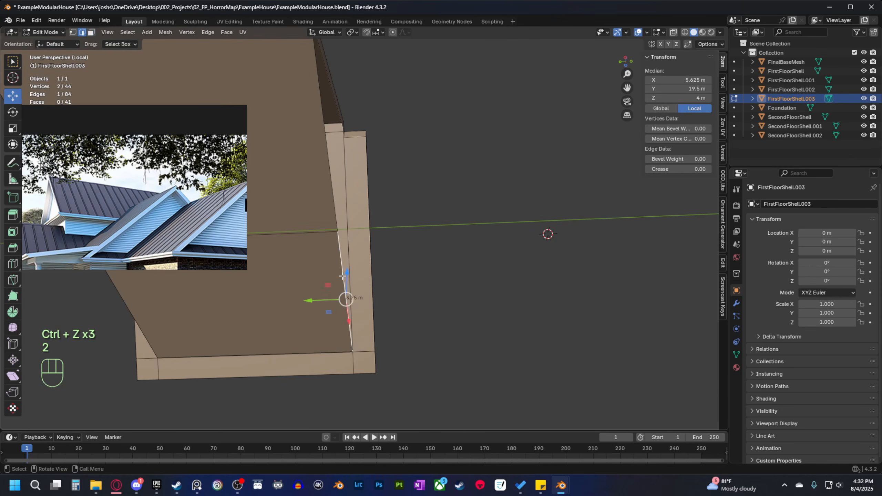
pyautogui.moveTo(349, 221); pyautogui.dragTo(415, 296, button='middle')
pyautogui.press('e')
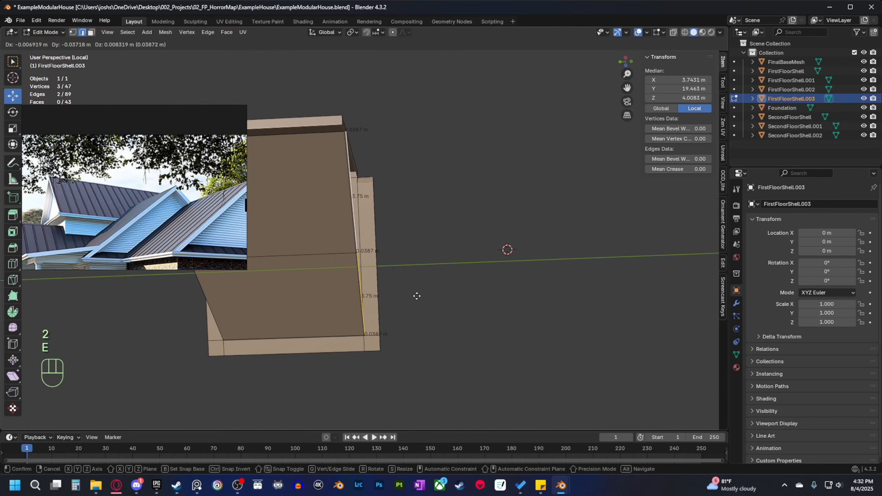
pyautogui.click(421, 298)
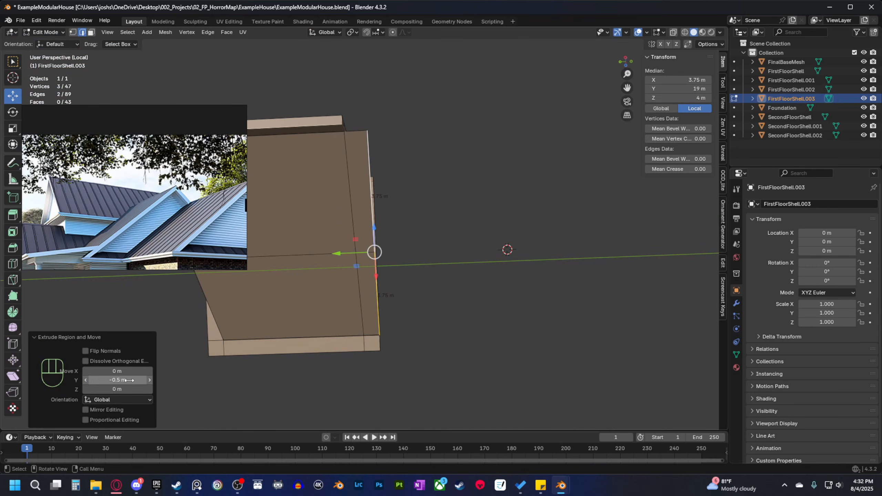
# Merge all vertices of FirstFloorShell.003 by distance, then leave mesh editing and isolation.
pyautogui.press('a')
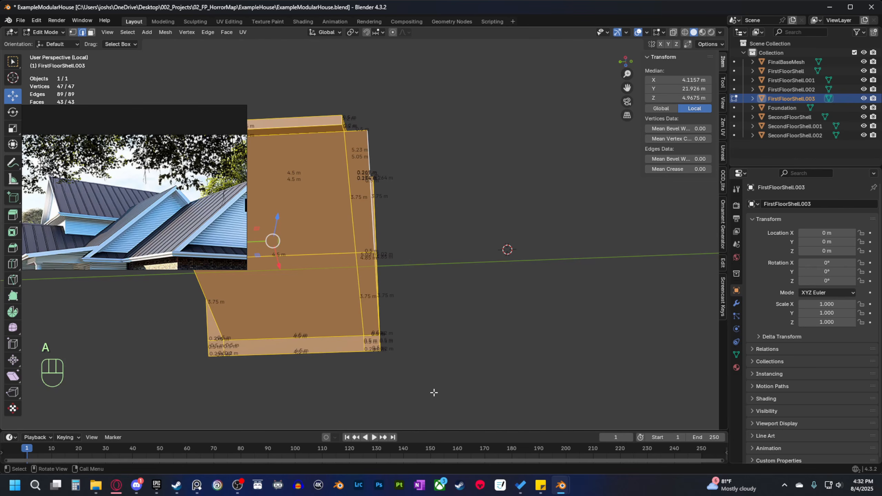
pyautogui.press('m')
pyautogui.click(434, 393)
pyautogui.moveTo(423, 336); pyautogui.dragTo(436, 355, button='middle')
pyautogui.press('Tab')
pyautogui.press('KP_Divide')
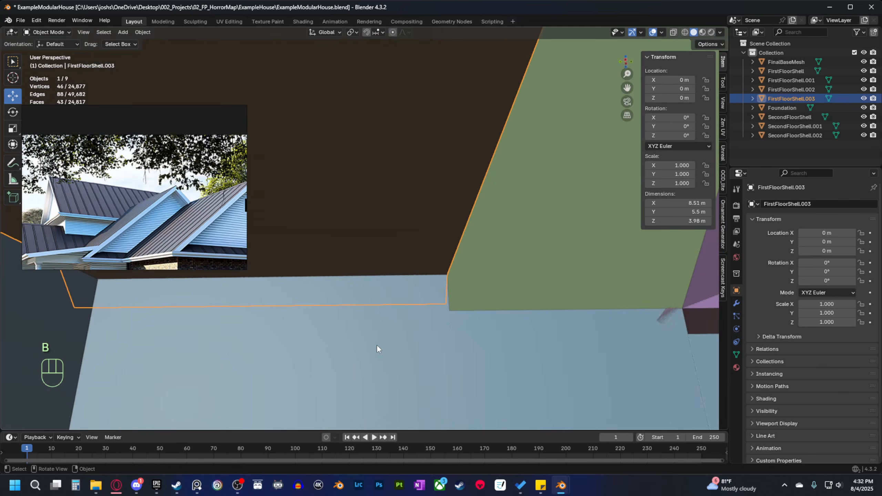
# Close the open underside of the FirstFloorShell.002 roof with a face filled between its two opposite edges.
pyautogui.moveTo(379, 348); pyautogui.dragTo(488, 250, button='middle')
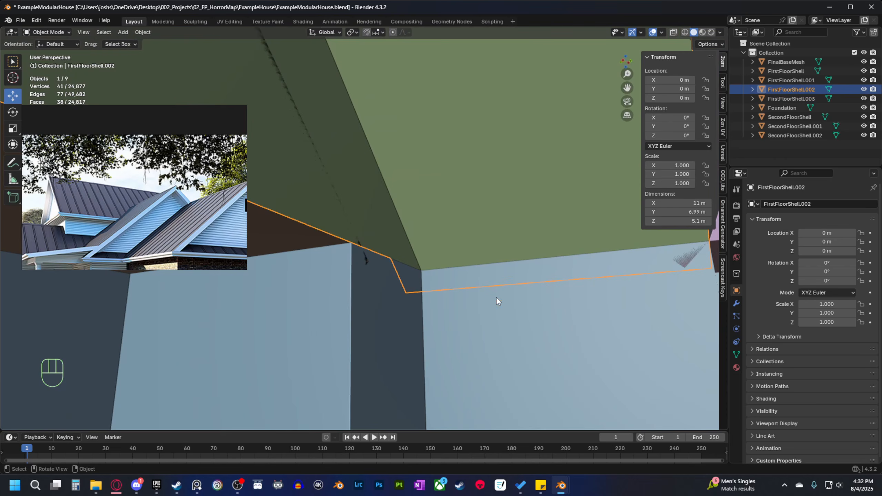
pyautogui.moveTo(496, 298); pyautogui.dragTo(426, 288, button='middle')
pyautogui.press('Tab')
pyautogui.click(488, 272)
pyautogui.keyDown('shift'); pyautogui.click(331, 275); pyautogui.keyUp('shift')
pyautogui.moveTo(331, 275)
pyautogui.mouseDown(button='middle')
pyautogui.moveTo(384, 317)
pyautogui.moveTo(454, 322)
pyautogui.moveTo(386, 350)
pyautogui.moveTo(360, 350)
pyautogui.moveTo(342, 336)
pyautogui.moveTo(343, 279)
pyautogui.mouseUp(button='middle')
pyautogui.press('f')
# Isolate FirstFloorShell.002 and add one centred loop cut across its new underside face.
pyautogui.press('KP_Divide')
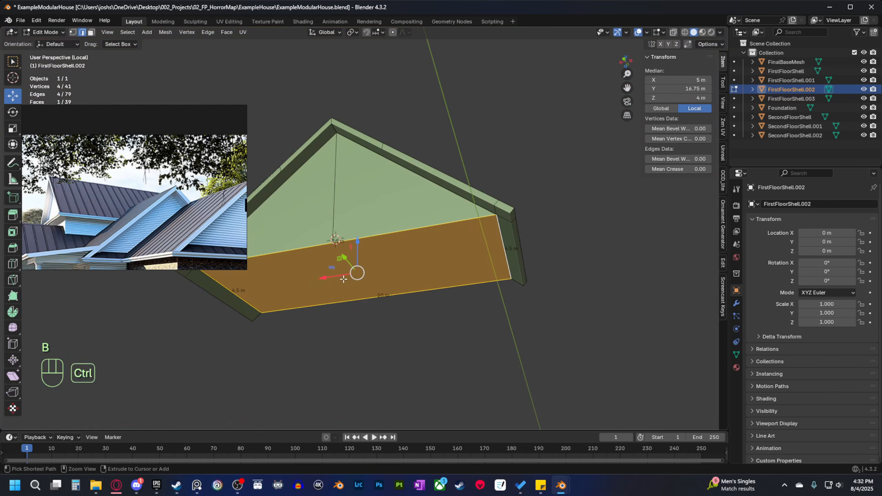
pyautogui.click(342, 251)
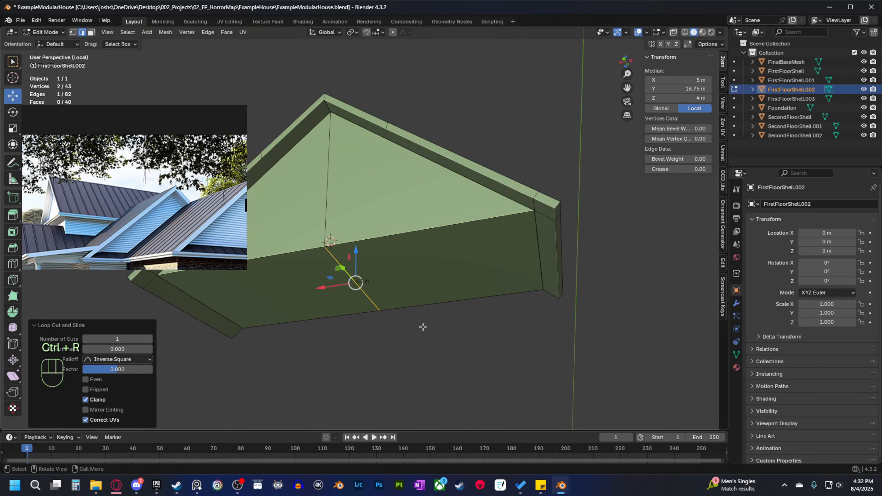
pyautogui.moveTo(468, 338); pyautogui.dragTo(345, 325, button='middle')
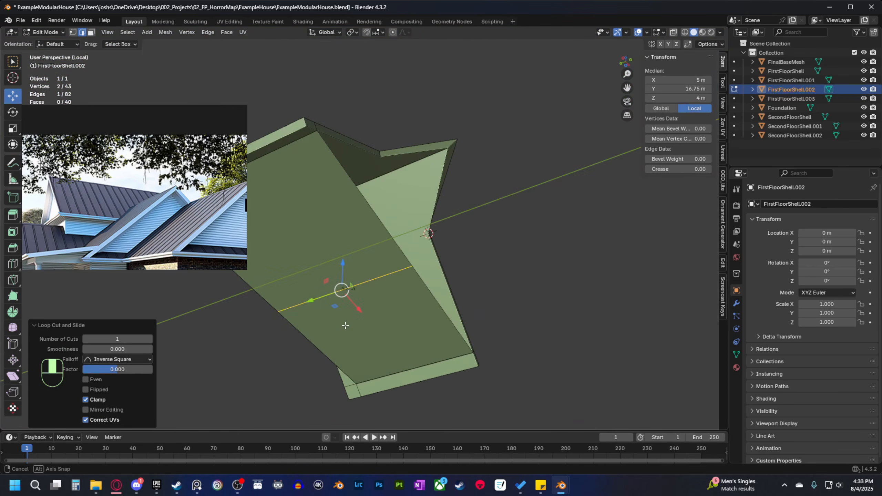
# Merge all vertices of FirstFloorShell.002 by distance, then leave isolation and mesh editing.
pyautogui.press('a')
pyautogui.press('m')
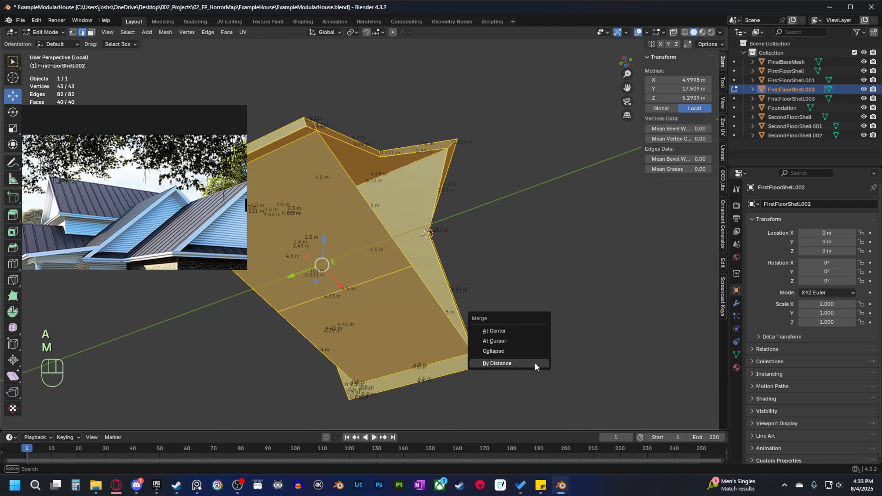
pyautogui.click(534, 363)
pyautogui.moveTo(478, 358); pyautogui.dragTo(454, 363, button='middle')
pyautogui.press('b')
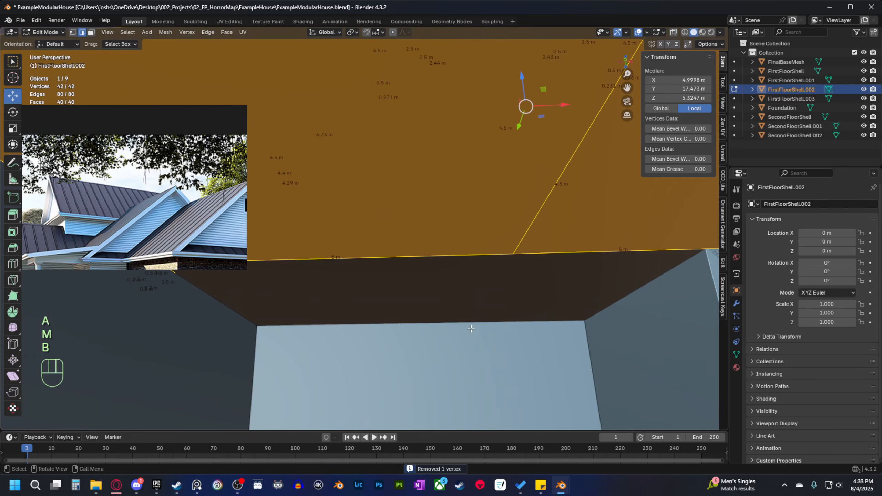
pyautogui.scroll(-4, 482, 295)
pyautogui.scroll(2, 486, 287)
pyautogui.keyDown('shift'); pyautogui.moveTo(497, 288); pyautogui.dragTo(617, 370, button='middle'); pyautogui.keyUp('shift')
pyautogui.press('Tab')
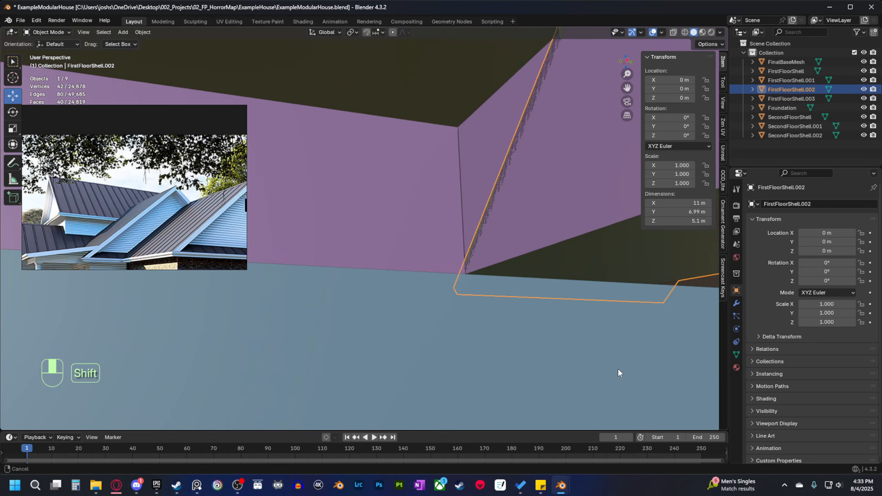
# Open the Foundation mesh for editing and bring the whole-house photos into view in the reference window.
pyautogui.scroll(-1, 425, 308)
pyautogui.scroll(-4, 424, 307)
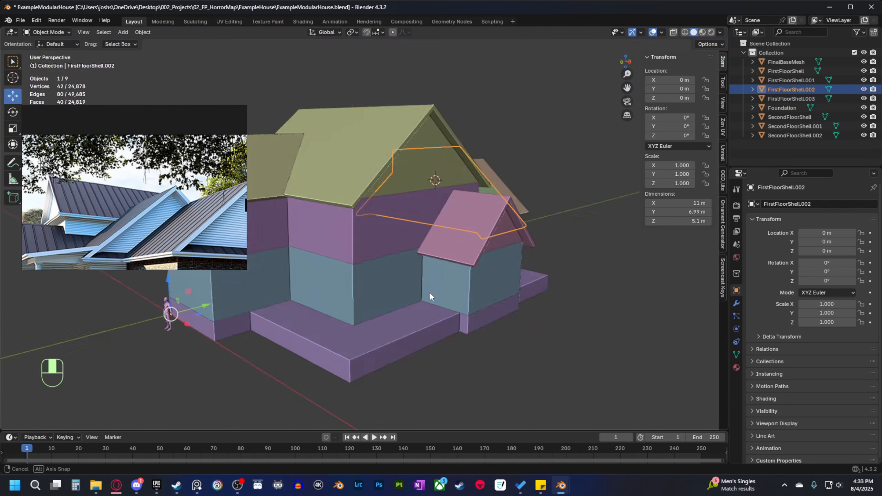
pyautogui.keyDown('shift'); pyautogui.moveTo(430, 292); pyautogui.dragTo(453, 324, button='middle'); pyautogui.keyUp('shift')
pyautogui.scroll(3, 418, 321)
pyautogui.keyDown('shift'); pyautogui.moveTo(378, 320); pyautogui.dragTo(427, 356, button='middle'); pyautogui.keyUp('shift')
pyautogui.click(377, 355)
pyautogui.keyDown('shift'); pyautogui.moveTo(427, 356); pyautogui.dragTo(412, 333, button='middle'); pyautogui.keyUp('shift')
pyautogui.scroll(4, 473, 361)
pyautogui.click(452, 331)
pyautogui.press('Tab')
pyautogui.scroll(-6, 450, 341)
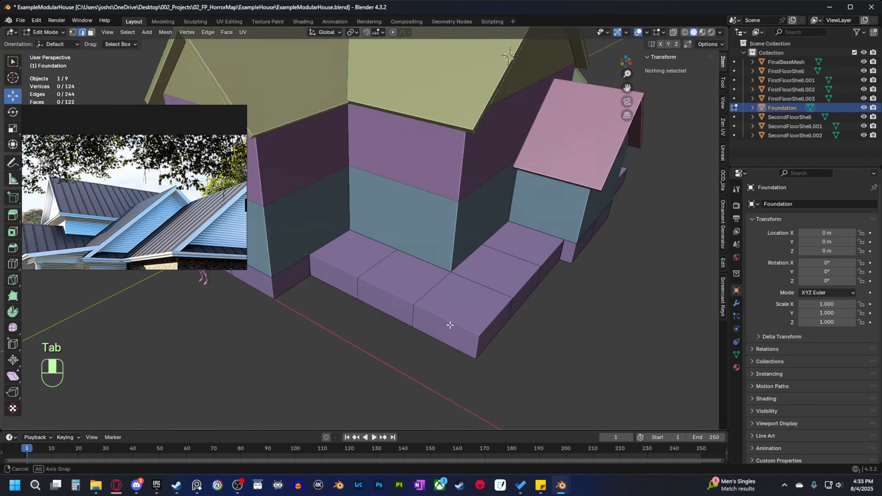
pyautogui.scroll(-2, 146, 251)
pyautogui.click(132, 233)
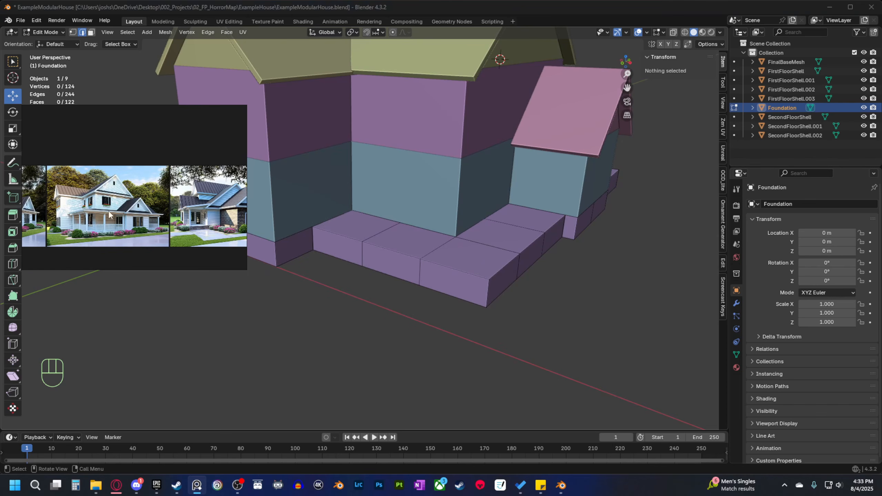
# Duplicate the seven top faces of the Foundation's porch sections in place and raise the copy 3 m along Z.
pyautogui.keyDown('shift'); pyautogui.moveTo(319, 261); pyautogui.dragTo(502, 346, button='middle'); pyautogui.keyUp('shift')
pyautogui.scroll(4, 496, 303)
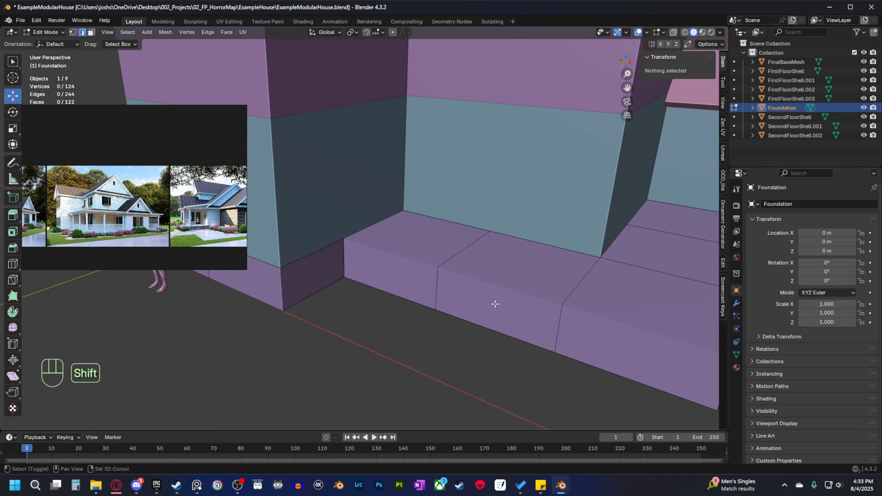
pyautogui.keyDown('shift'); pyautogui.moveTo(496, 303); pyautogui.dragTo(442, 336, button='middle'); pyautogui.keyUp('shift')
pyautogui.press('3')
pyautogui.click(334, 281)
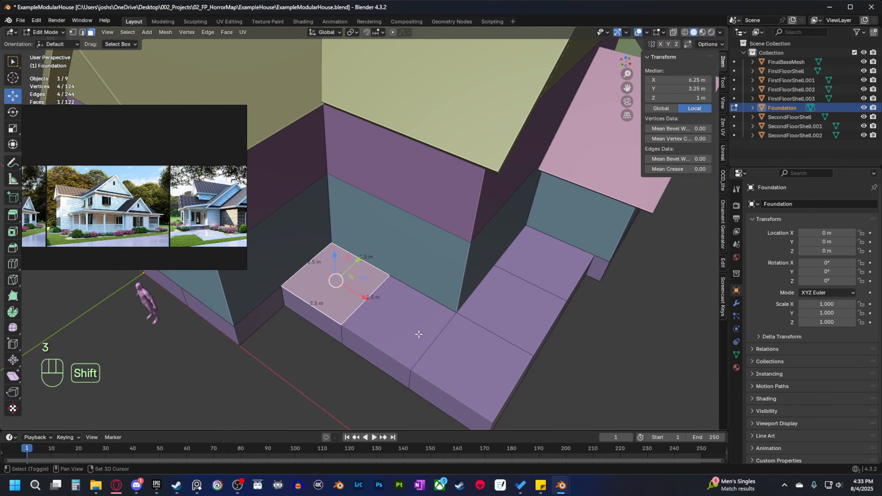
pyautogui.keyDown('shift'); pyautogui.click(416, 333); pyautogui.keyUp('shift')
pyautogui.keyDown('shift'); pyautogui.click(477, 352); pyautogui.keyUp('shift')
pyautogui.keyDown('shift'); pyautogui.click(514, 305); pyautogui.keyUp('shift')
pyautogui.keyDown('shift'); pyautogui.click(545, 253); pyautogui.keyUp('shift')
pyautogui.moveTo(545, 253); pyautogui.dragTo(360, 331, button='middle')
pyautogui.keyDown('shift'); pyautogui.click(360, 331); pyautogui.keyUp('shift')
pyautogui.keyDown('shift'); pyautogui.click(420, 342); pyautogui.keyUp('shift')
pyautogui.moveTo(420, 342); pyautogui.dragTo(350, 341, button='middle')
pyautogui.scroll(-4, 350, 340)
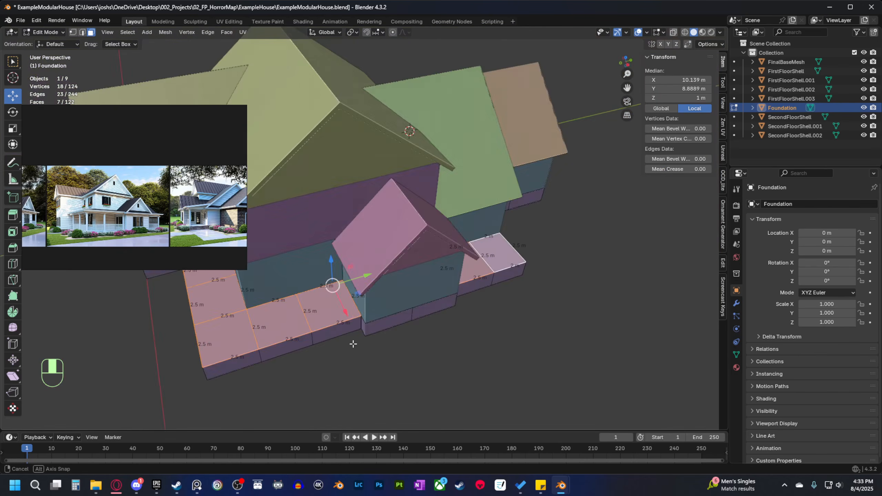
pyautogui.scroll(2, 382, 337)
pyautogui.hotkey('shift', 'd')
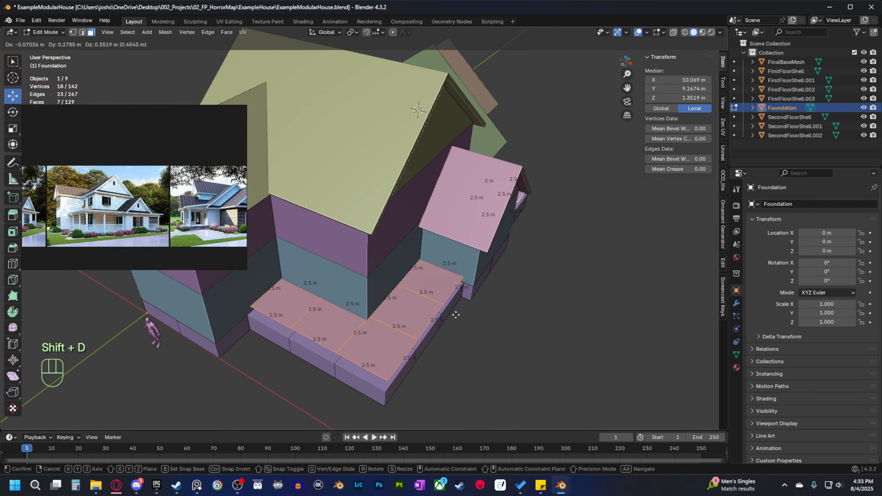
pyautogui.rightClick(431, 275)
pyautogui.moveTo(419, 253); pyautogui.dragTo(420, 195)
# In front view, lower the duplicated porch-roof faces 0.5 m along Z so they sit under the gable roof's eave.
pyautogui.moveTo(420, 194); pyautogui.dragTo(496, 261, button='middle')
pyautogui.scroll(3, 524, 294)
pyautogui.keyDown('shift'); pyautogui.moveTo(516, 308); pyautogui.dragTo(498, 296, button='middle'); pyautogui.keyUp('shift')
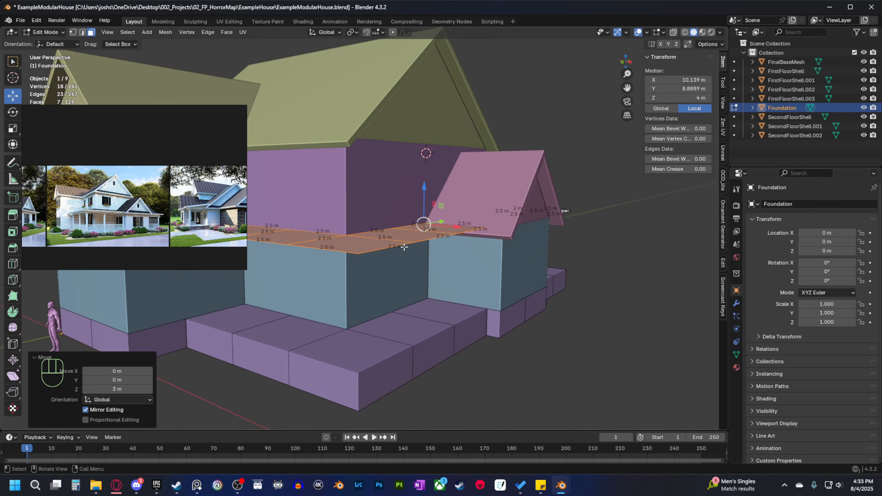
pyautogui.moveTo(429, 251); pyautogui.dragTo(449, 237, button='middle')
pyautogui.moveTo(449, 280); pyautogui.dragTo(478, 270, button='middle')
pyautogui.scroll(1, 466, 283)
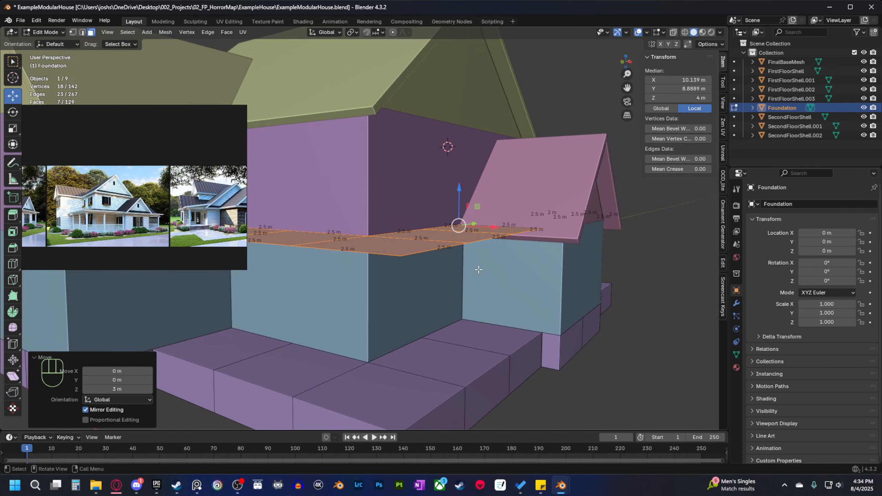
pyautogui.press('`')
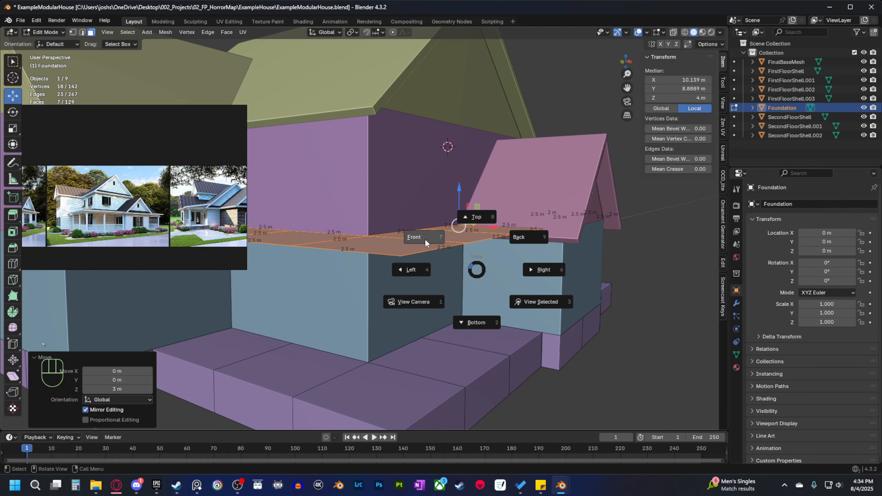
pyautogui.click(412, 237)
pyautogui.scroll(2, 434, 263)
pyautogui.keyDown('shift'); pyautogui.moveTo(443, 280); pyautogui.dragTo(392, 264, button='middle'); pyautogui.keyUp('shift')
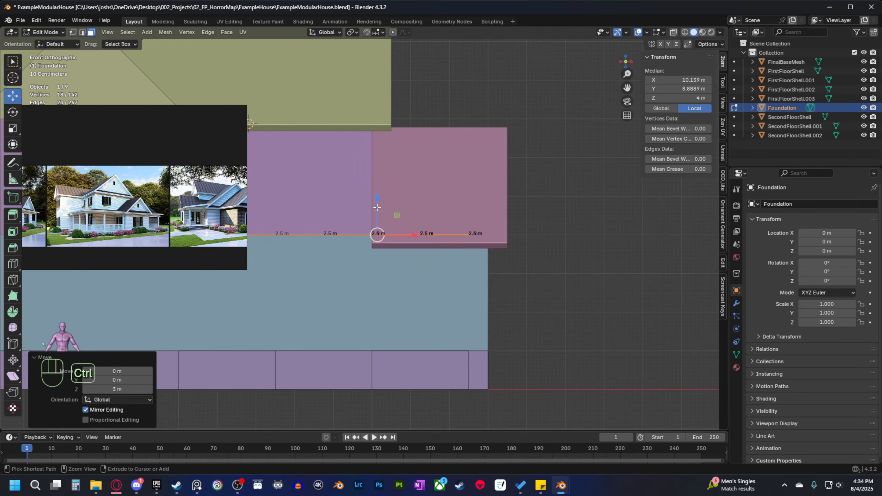
pyautogui.keyDown('ctrl'); pyautogui.moveTo(377, 207); pyautogui.dragTo(379, 218); pyautogui.keyUp('ctrl')
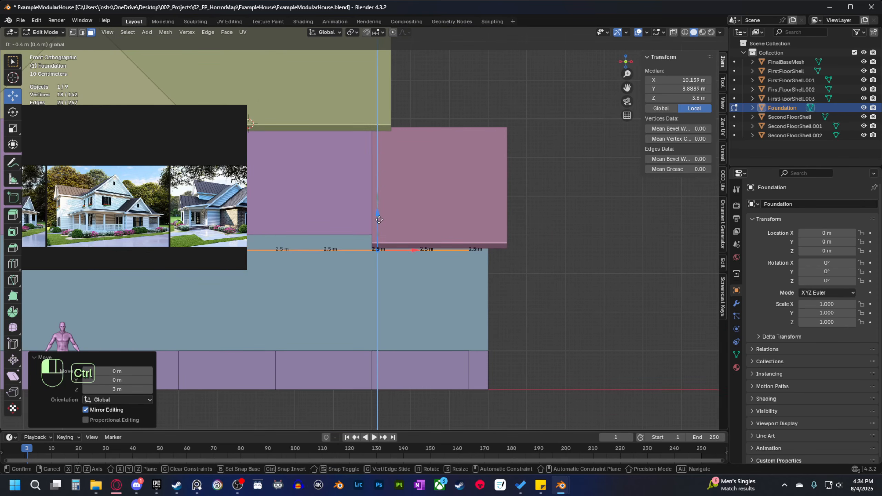
pyautogui.keyDown('ctrl'); pyautogui.moveTo(374, 222); pyautogui.dragTo(374, 222); pyautogui.keyUp('ctrl')
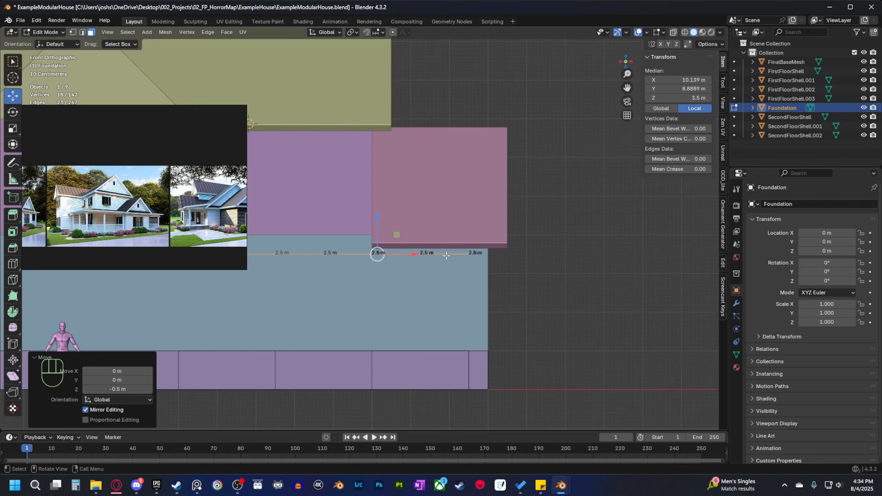
pyautogui.moveTo(374, 223); pyautogui.dragTo(302, 258, button='middle')
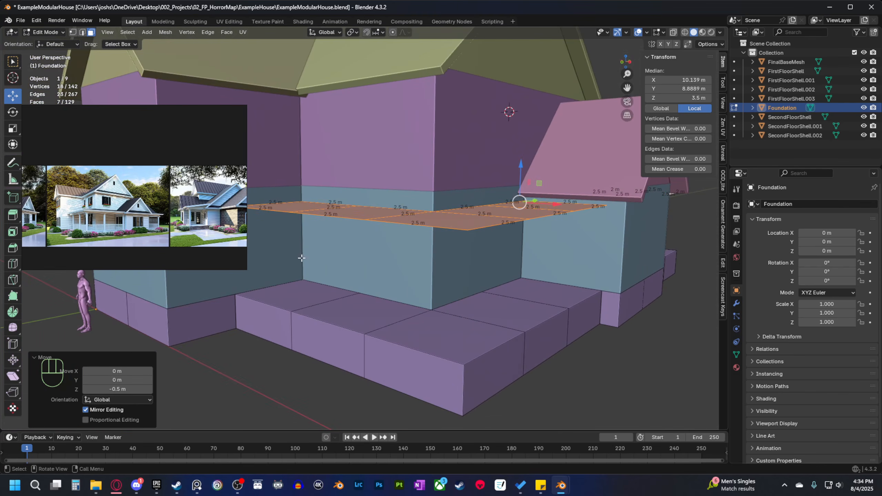
pyautogui.moveTo(426, 272); pyautogui.dragTo(325, 193, button='middle')
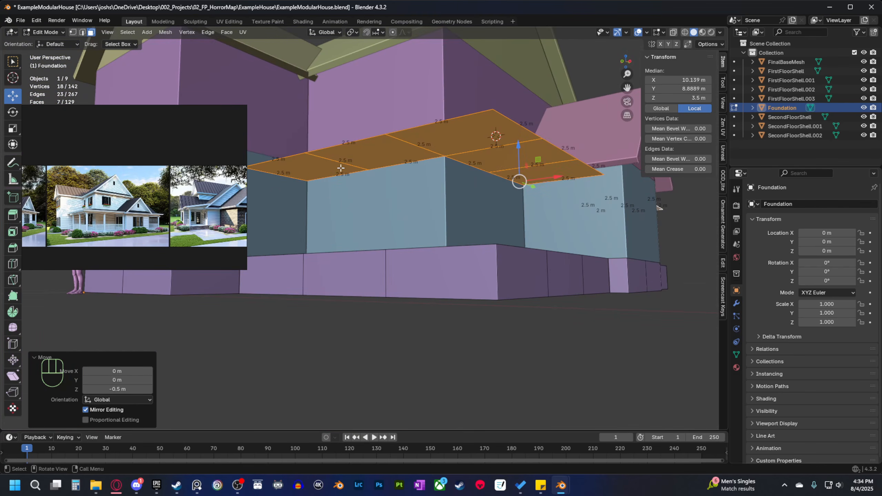
pyautogui.moveTo(490, 176); pyautogui.dragTo(433, 315, button='middle')
pyautogui.press('2')
pyautogui.click(391, 293)
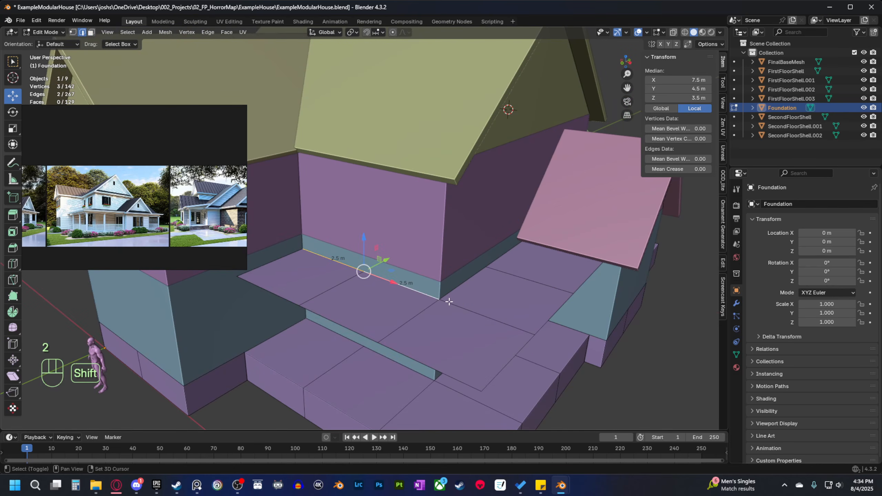
pyautogui.keyDown('shift'); pyautogui.click(462, 284); pyautogui.keyUp('shift')
pyautogui.moveTo(490, 297); pyautogui.dragTo(453, 280, button='middle')
pyautogui.keyDown('shift'); pyautogui.click(465, 274); pyautogui.keyUp('shift')
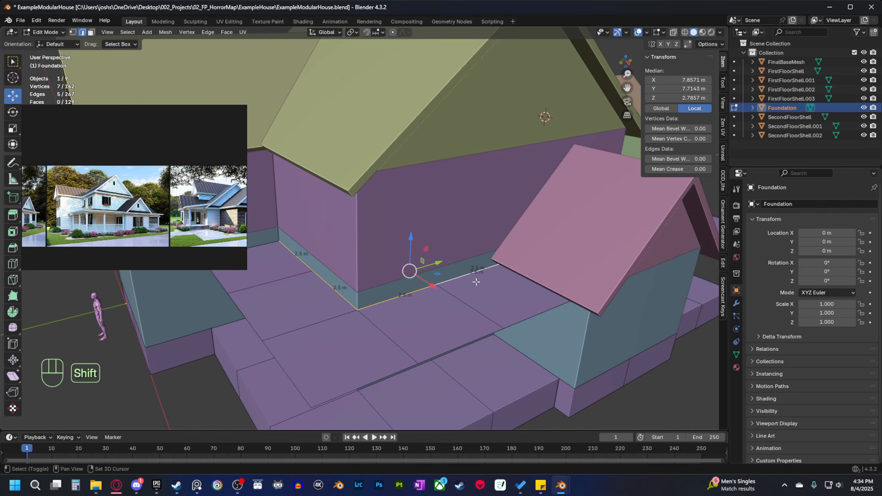
pyautogui.scroll(-5, 450, 322)
pyautogui.press('Tab')
pyautogui.scroll(2, 399, 301)
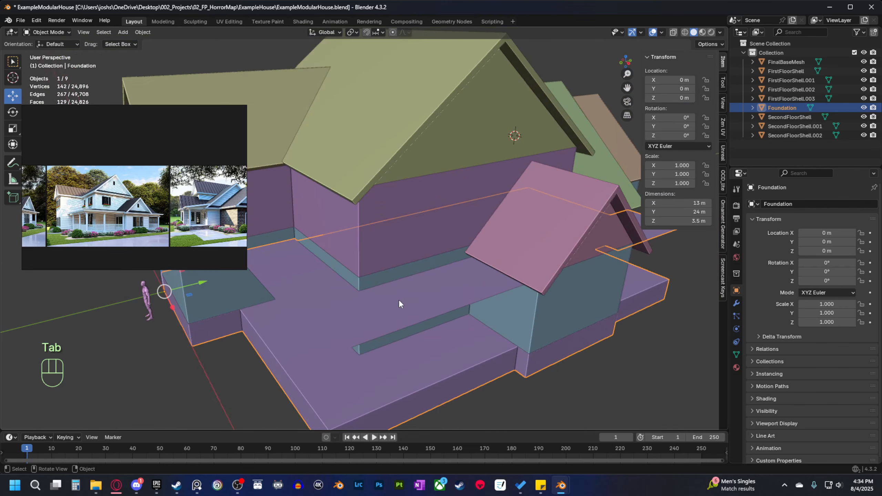
pyautogui.hotkey('ctrl', 'z')
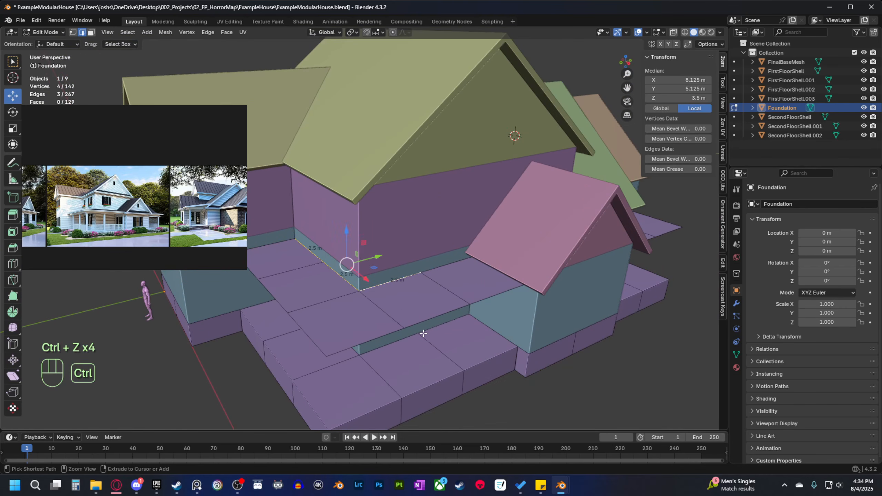
pyautogui.hotkey('ctrl', 'z')
pyautogui.hotkey('ctrl', 'z')
pyautogui.hotkey('ctrl', 'z')
pyautogui.hotkey('ctrl', 'z')
# Separate the seven raised porch faces from the Foundation into their own object and open that object for editing.
pyautogui.moveTo(423, 333); pyautogui.dragTo(429, 287, button='middle')
pyautogui.press('g')
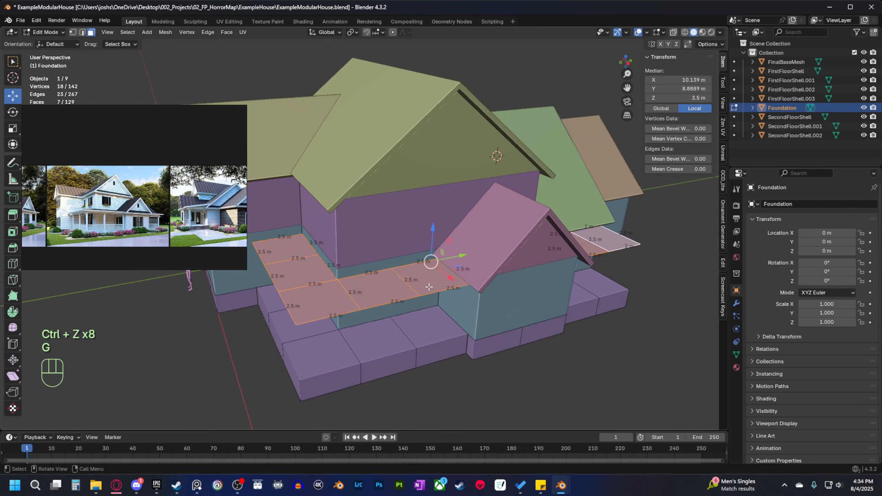
pyautogui.press('p')
pyautogui.click(458, 325)
pyautogui.moveTo(458, 326); pyautogui.dragTo(404, 299, button='middle')
pyautogui.press('Tab')
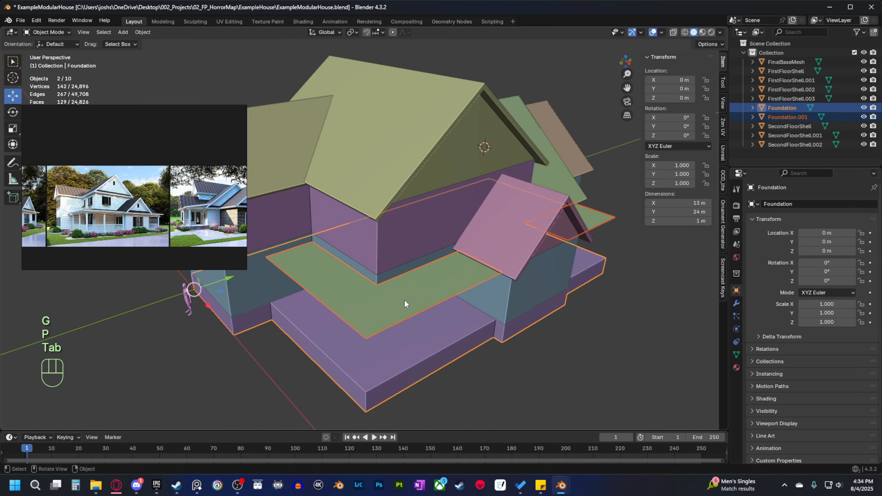
pyautogui.click(405, 302)
pyautogui.press('Tab')
# Try to raise the six wall-side edges of the porch roof along Z, then undo the move.
pyautogui.press('2')
pyautogui.click(330, 257)
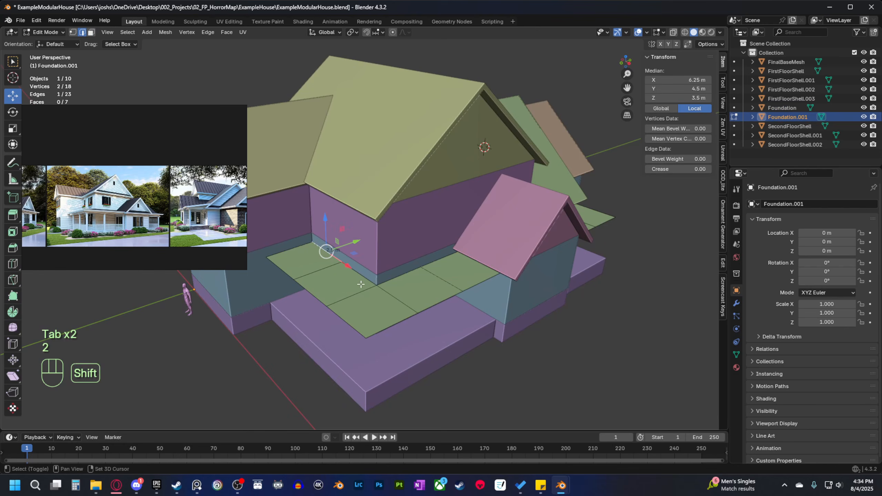
pyautogui.keyDown('shift'); pyautogui.click(448, 259); pyautogui.keyUp('shift')
pyautogui.moveTo(448, 258); pyautogui.dragTo(422, 309, button='middle')
pyautogui.keyDown('shift'); pyautogui.click(582, 302); pyautogui.keyUp('shift')
pyautogui.keyDown('shift'); pyautogui.moveTo(422, 309); pyautogui.dragTo(384, 328, button='middle'); pyautogui.keyUp('shift')
pyautogui.scroll(2, 384, 328)
pyautogui.moveTo(384, 328); pyautogui.dragTo(447, 311, button='middle')
pyautogui.keyDown('shift'); pyautogui.moveTo(448, 311); pyautogui.dragTo(489, 301, button='middle'); pyautogui.keyUp('shift')
pyautogui.press('g')
pyautogui.press('z')
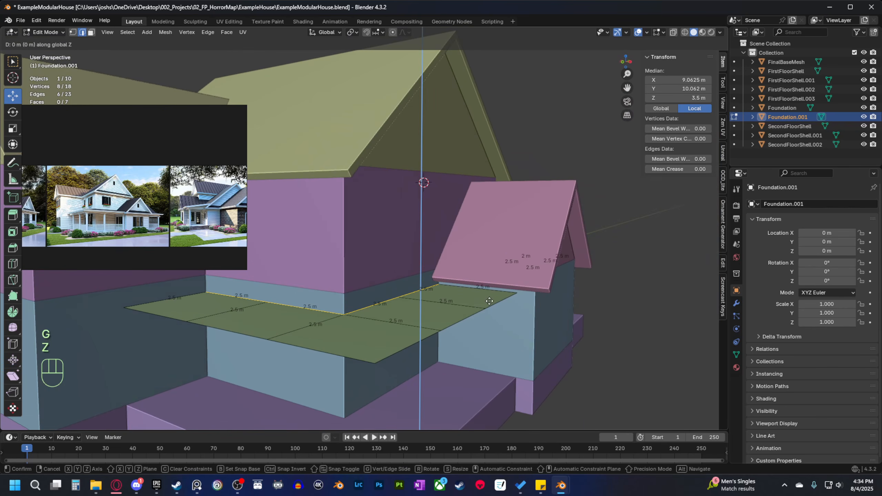
pyautogui.click(496, 201)
pyautogui.hotkey('ctrl', 'z')
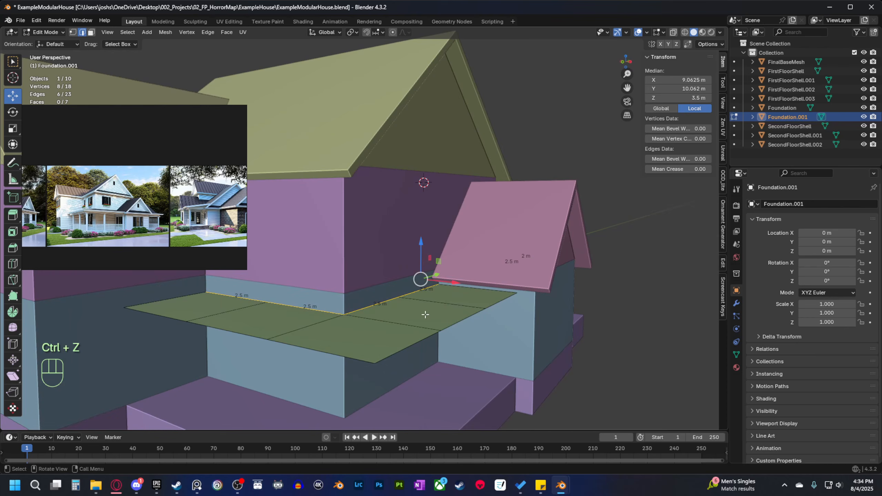
# Connect the inner and outer corner vertices of the porch roof's corner face with a diagonal edge.
pyautogui.moveTo(426, 314); pyautogui.dragTo(390, 276, button='middle')
pyautogui.press('1')
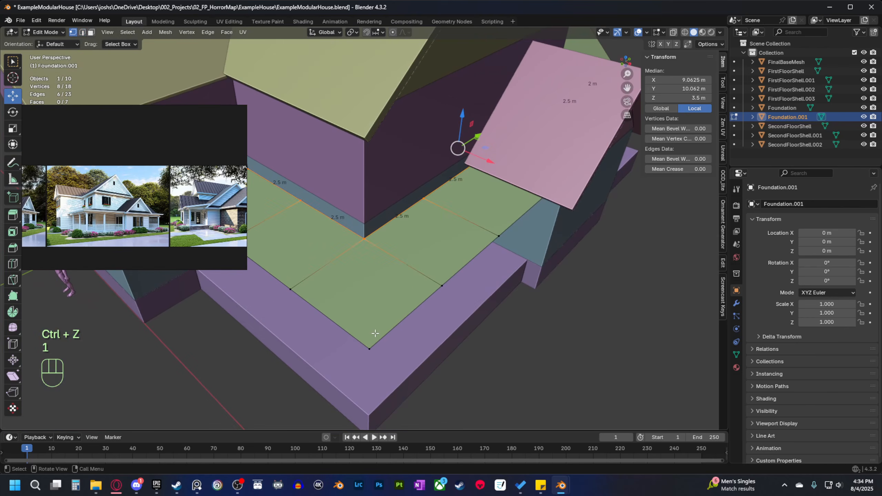
pyautogui.click(371, 265)
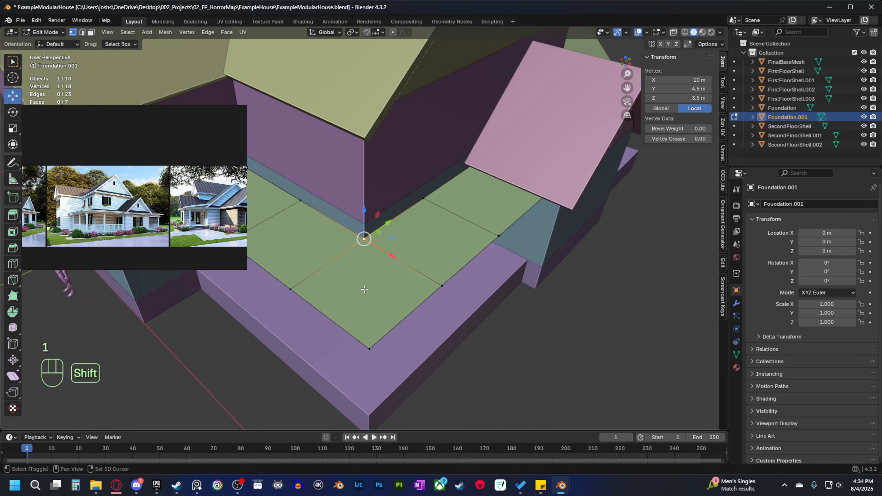
pyautogui.keyDown('shift'); pyautogui.click(365, 344); pyautogui.keyUp('shift')
pyautogui.press('j')
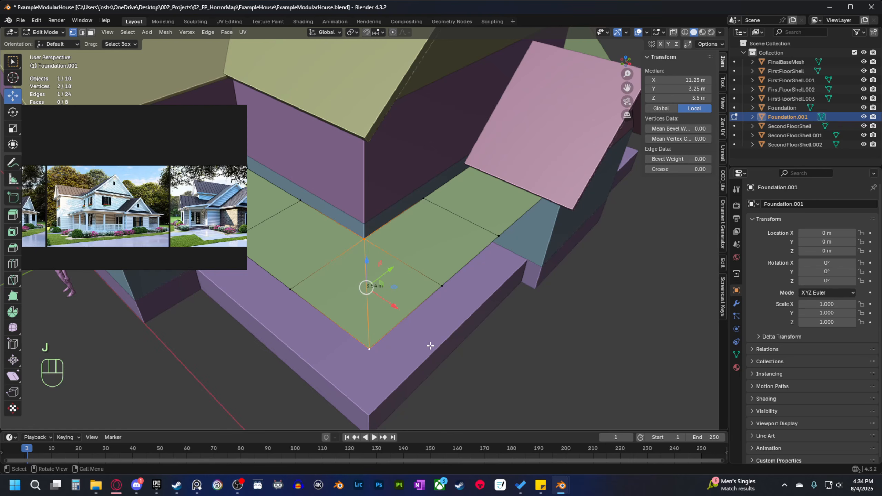
# Select the six porch-roof edges that run along the house walls, including those of the detached section.
pyautogui.keyDown('shift'); pyautogui.moveTo(414, 358); pyautogui.dragTo(454, 359, button='middle'); pyautogui.keyUp('shift')
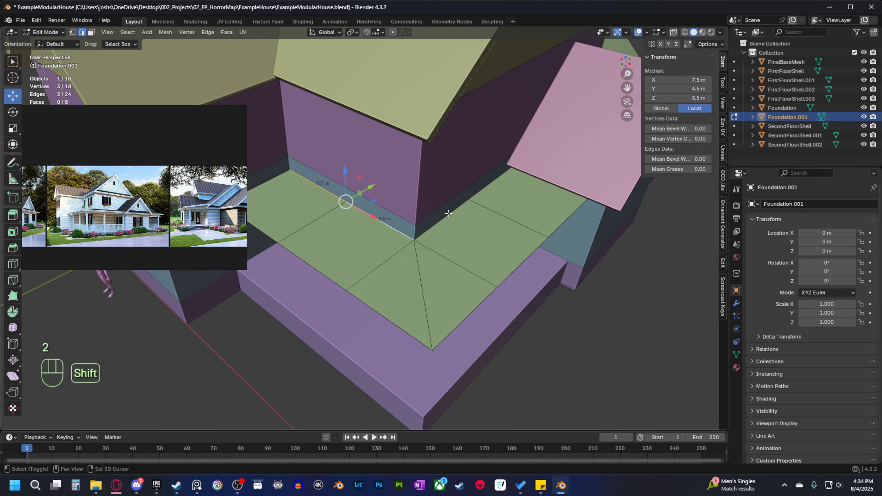
pyautogui.keyDown('shift'); pyautogui.click(490, 185); pyautogui.keyUp('shift')
pyautogui.scroll(-4, 531, 239)
pyautogui.moveTo(533, 240); pyautogui.dragTo(511, 233, button='middle')
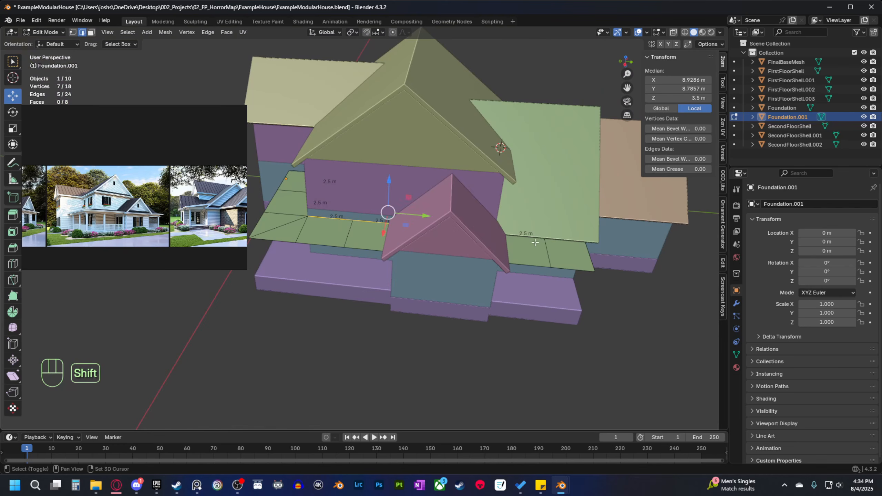
pyautogui.moveTo(326, 264); pyautogui.dragTo(393, 248, button='middle')
pyautogui.scroll(1, 451, 240)
pyautogui.keyDown('shift'); pyautogui.moveTo(493, 233); pyautogui.dragTo(450, 278, button='middle'); pyautogui.keyUp('shift')
pyautogui.scroll(1, 467, 274)
# Try to raise the six wall-side edges 0.5 m along Z, then undo the move.
pyautogui.press('g')
pyautogui.press('z')
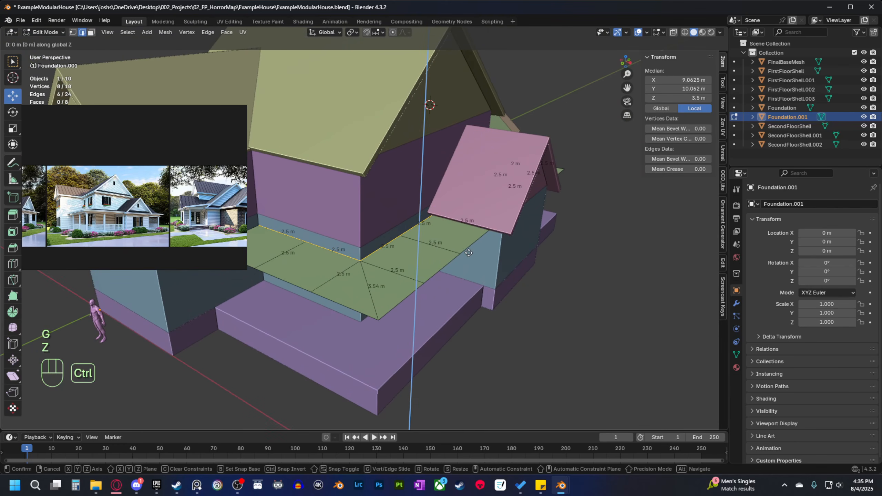
pyautogui.click(473, 204)
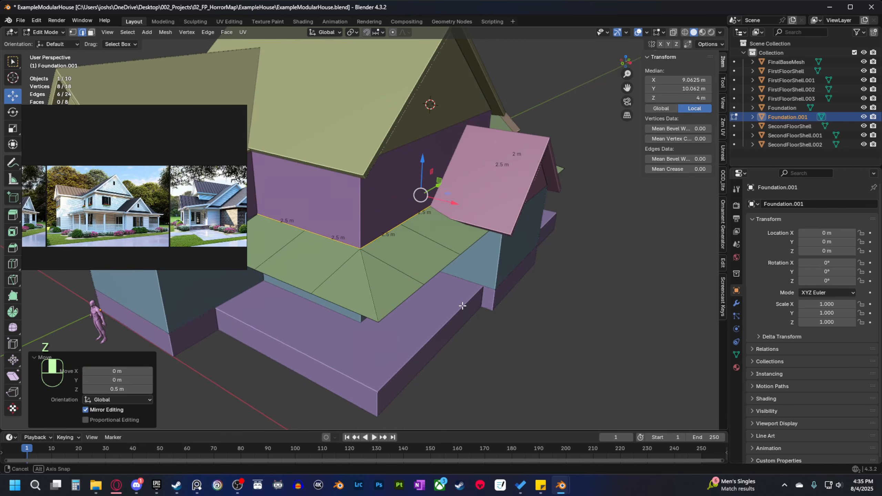
pyautogui.moveTo(475, 215); pyautogui.dragTo(491, 195, button='middle')
pyautogui.keyDown('shift'); pyautogui.moveTo(491, 275); pyautogui.dragTo(481, 291, button='middle'); pyautogui.keyUp('shift')
pyautogui.keyDown('shift'); pyautogui.moveTo(486, 265); pyautogui.dragTo(478, 312, button='middle'); pyautogui.keyUp('shift')
pyautogui.scroll(1, 463, 340)
pyautogui.hotkey('ctrl', 'z')
# Duplicate the six wall-side edges in place and raise the copy 0.5 m along Z.
pyautogui.scroll(1, 466, 335)
pyautogui.scroll(1, 478, 326)
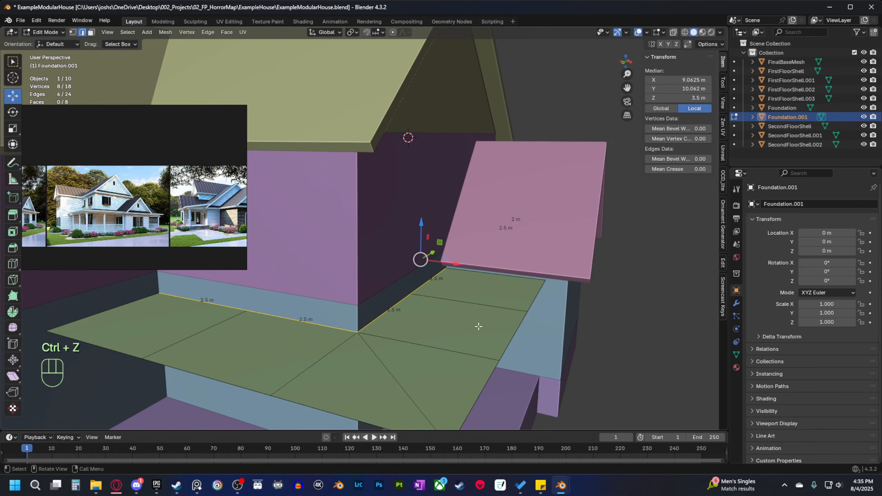
pyautogui.hotkey('shift', 'd')
pyautogui.rightClick(485, 306)
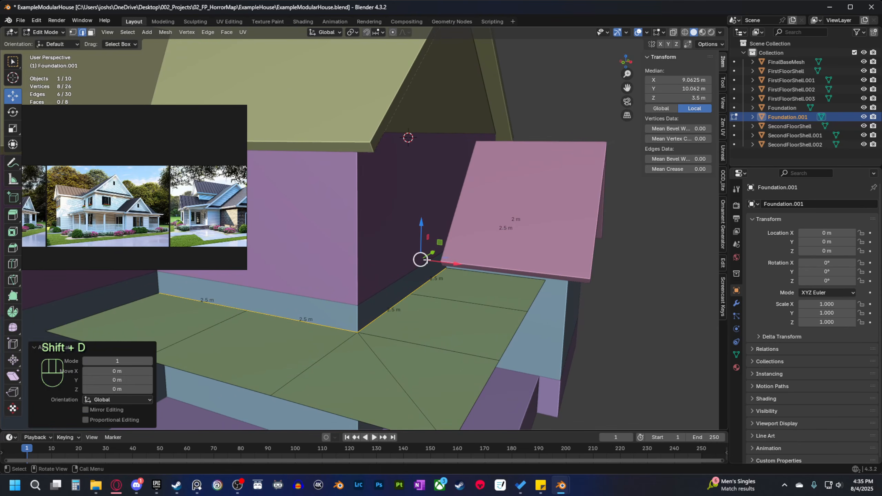
pyautogui.keyDown('ctrl'); pyautogui.moveTo(423, 229); pyautogui.dragTo(432, 205); pyautogui.keyUp('ctrl')
# Fill two sloped faces between the raised edges and the outer eave edges along the porch roof's front section.
pyautogui.keyDown('shift'); pyautogui.moveTo(453, 281); pyautogui.dragTo(366, 295, button='middle'); pyautogui.keyUp('shift')
pyautogui.click(298, 247)
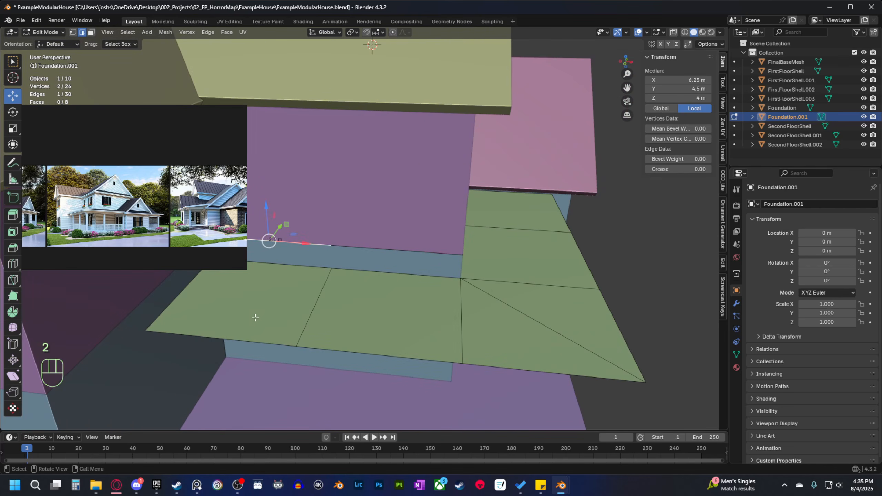
pyautogui.keyDown('shift'); pyautogui.click(253, 339); pyautogui.keyUp('shift')
pyautogui.press('f')
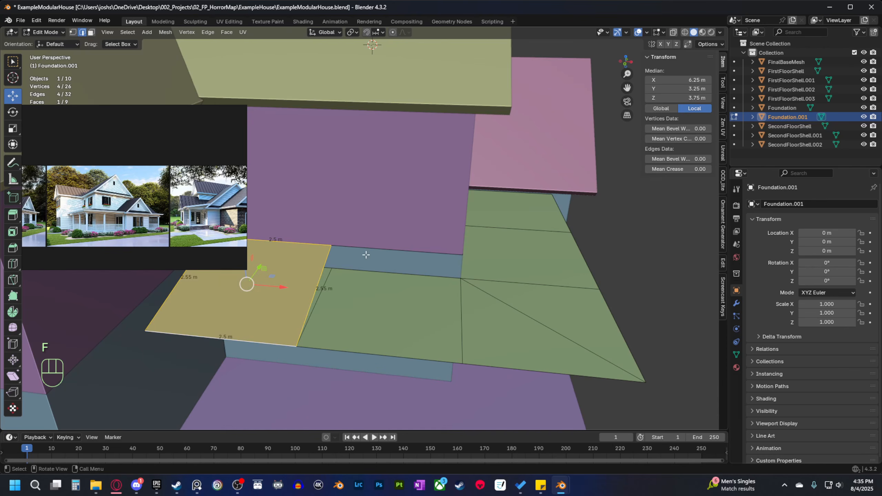
pyautogui.click(367, 248)
pyautogui.press('f')
# Fill the triangular hip face on the front side of the porch roof's corner.
pyautogui.moveTo(431, 359); pyautogui.dragTo(429, 323, button='middle')
pyautogui.moveTo(429, 323); pyautogui.dragTo(411, 331, button='middle')
pyautogui.press('2')
pyautogui.click(297, 288)
pyautogui.keyDown('shift'); pyautogui.moveTo(297, 288); pyautogui.dragTo(323, 298, button='middle'); pyautogui.keyUp('shift')
pyautogui.press('f')
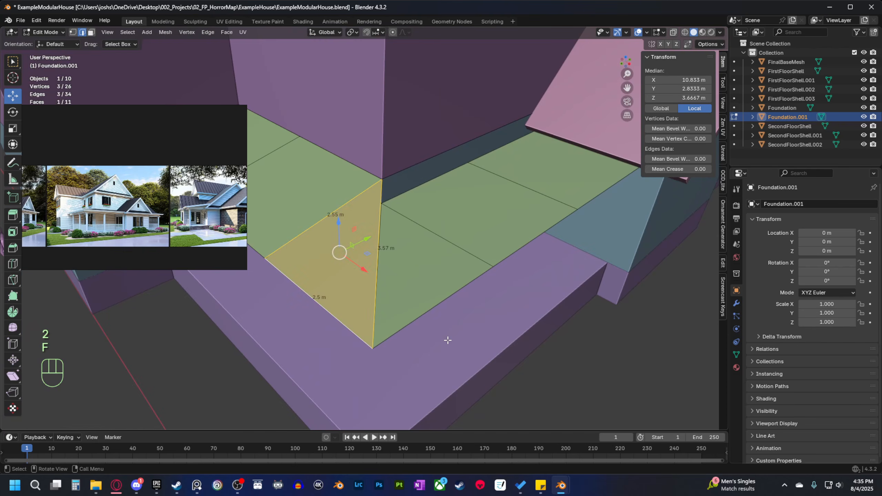
# Fill the side section's sloped faces: the corner triangle and the two quads running up to the gable roof.
pyautogui.moveTo(445, 339); pyautogui.dragTo(393, 299, button='middle')
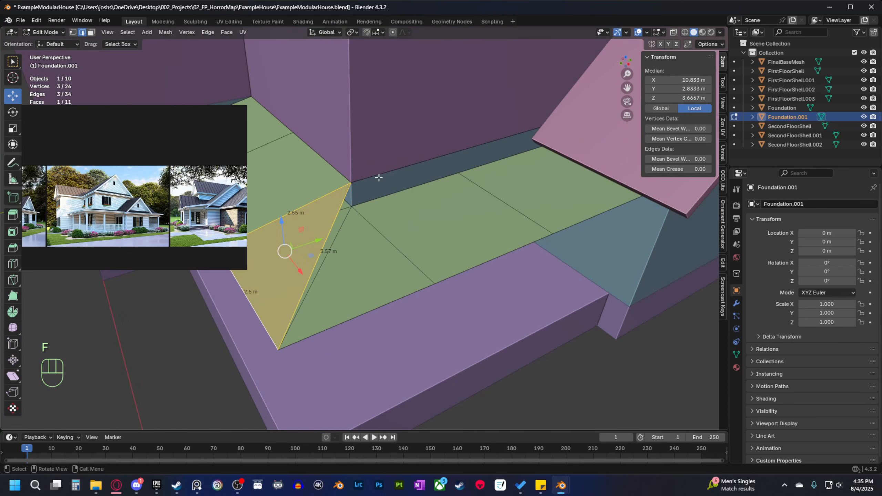
pyautogui.click(375, 175)
pyautogui.keyDown('shift'); pyautogui.click(493, 258); pyautogui.keyUp('shift')
pyautogui.press('f')
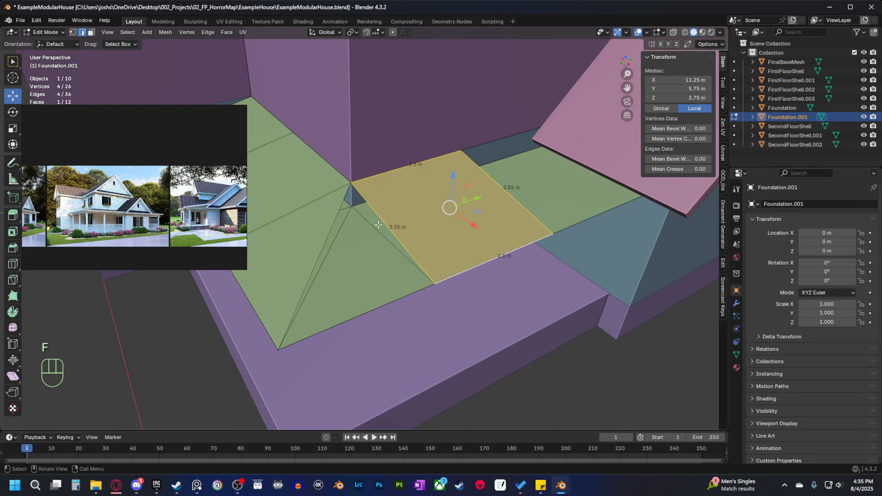
pyautogui.click(382, 211)
pyautogui.keyDown('shift'); pyautogui.click(409, 293); pyautogui.keyUp('shift')
pyautogui.press('f')
pyautogui.keyDown('shift'); pyautogui.moveTo(461, 305); pyautogui.dragTo(382, 350, button='middle'); pyautogui.keyUp('shift')
pyautogui.click(398, 207)
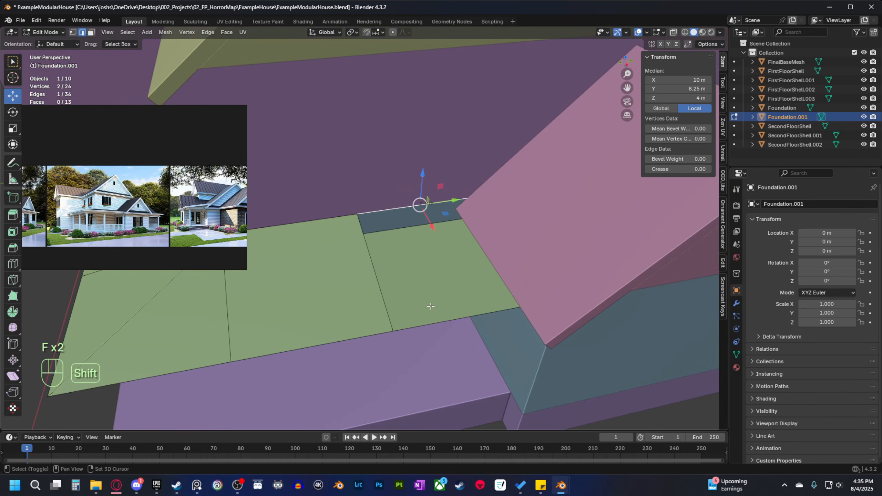
pyautogui.press('f')
# Isolate the porch roof object and fill the two sloped faces of its detached section from the raised edges to the outer edges.
pyautogui.scroll(-3, 433, 327)
pyautogui.keyDown('shift'); pyautogui.moveTo(469, 348); pyautogui.dragTo(405, 256, button='middle'); pyautogui.keyUp('shift')
pyautogui.press('b')
pyautogui.scroll(-5, 389, 256)
pyautogui.keyDown('shift'); pyautogui.moveTo(391, 294); pyautogui.dragTo(466, 250, button='middle'); pyautogui.keyUp('shift')
pyautogui.scroll(3, 483, 307)
pyautogui.click(469, 251)
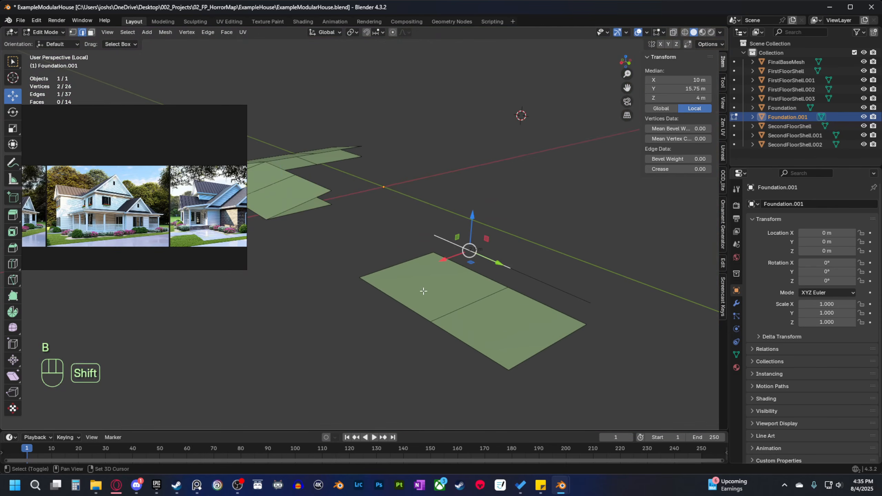
pyautogui.keyDown('shift'); pyautogui.click(397, 297); pyautogui.keyUp('shift')
pyautogui.press('f')
pyautogui.click(556, 295)
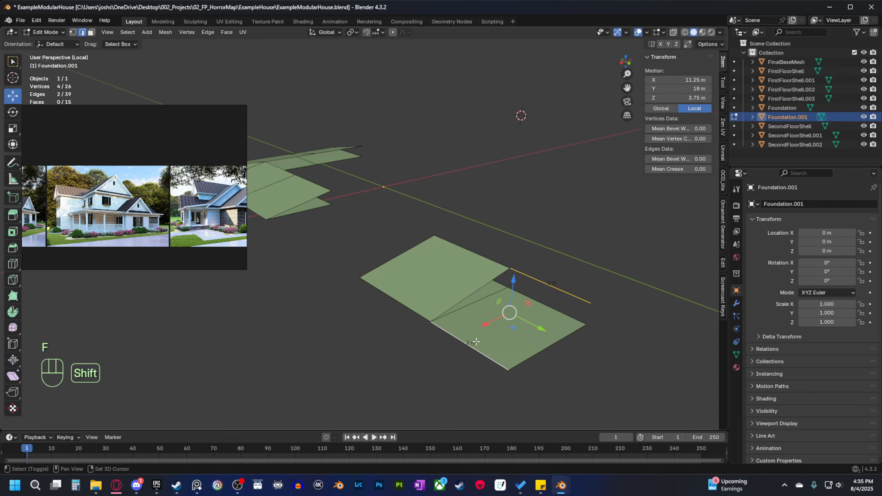
pyautogui.press('f')
pyautogui.moveTo(384, 362); pyautogui.dragTo(437, 354, button='middle')
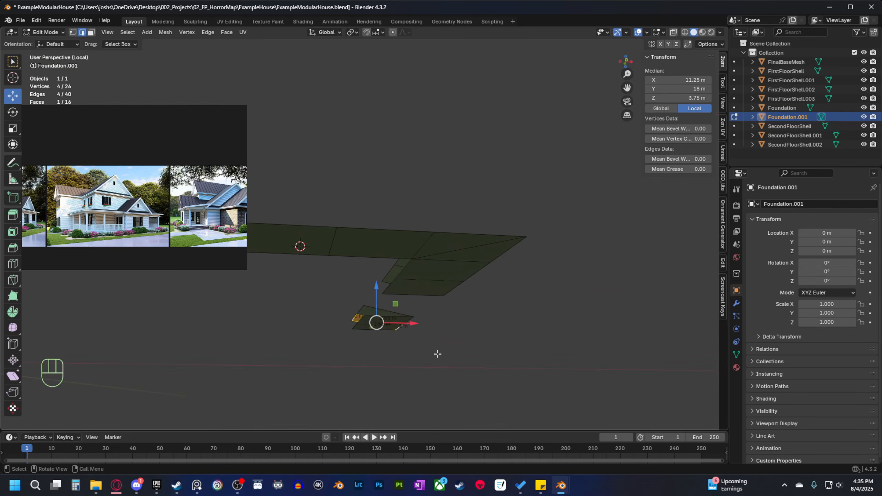
# Extrude the flat underside faces of both porch roof sections 0.15 m downward to give the eaves thickness.
pyautogui.click(306, 242)
pyautogui.moveTo(417, 300); pyautogui.dragTo(423, 272, button='middle')
pyautogui.keyDown('ctrl'); pyautogui.click(418, 288); pyautogui.keyUp('ctrl')
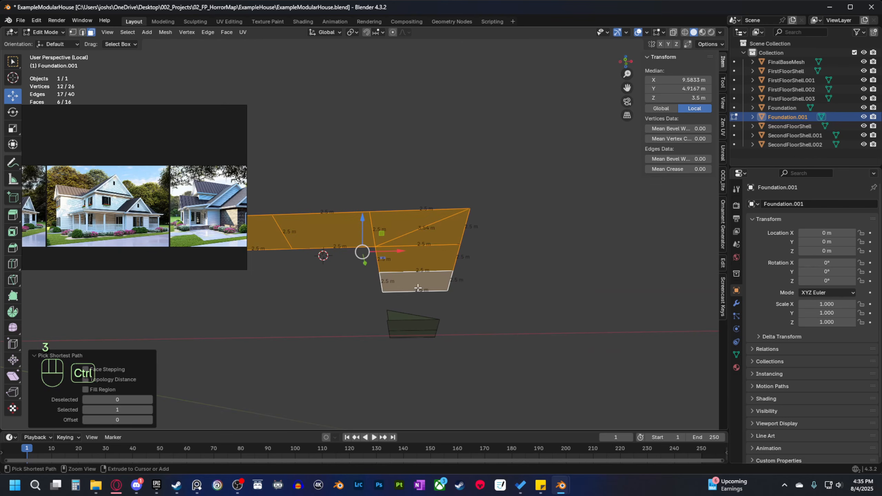
pyautogui.keyDown('shift'); pyautogui.moveTo(431, 341); pyautogui.dragTo(422, 280, button='middle'); pyautogui.keyUp('shift')
pyautogui.keyDown('shift'); pyautogui.click(405, 282); pyautogui.keyUp('shift')
pyautogui.keyDown('shift'); pyautogui.click(406, 293); pyautogui.keyUp('shift')
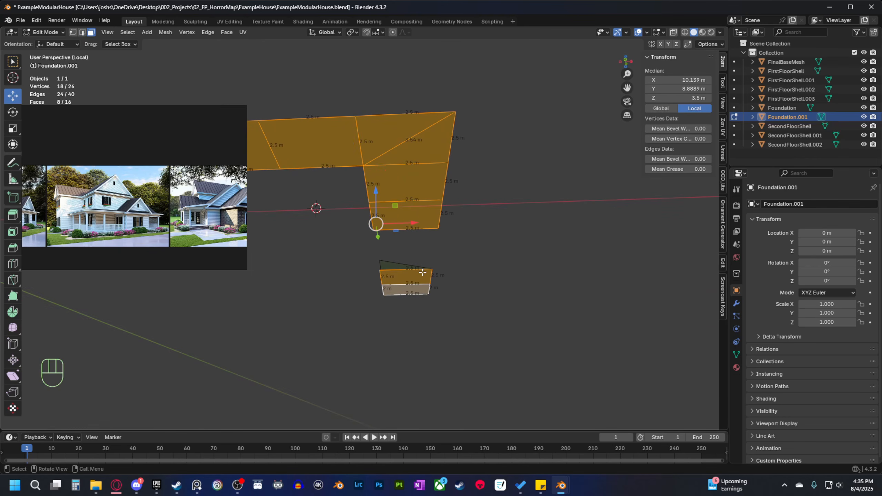
pyautogui.moveTo(434, 246); pyautogui.dragTo(438, 258, button='middle')
pyautogui.press('`')
pyautogui.click(381, 204)
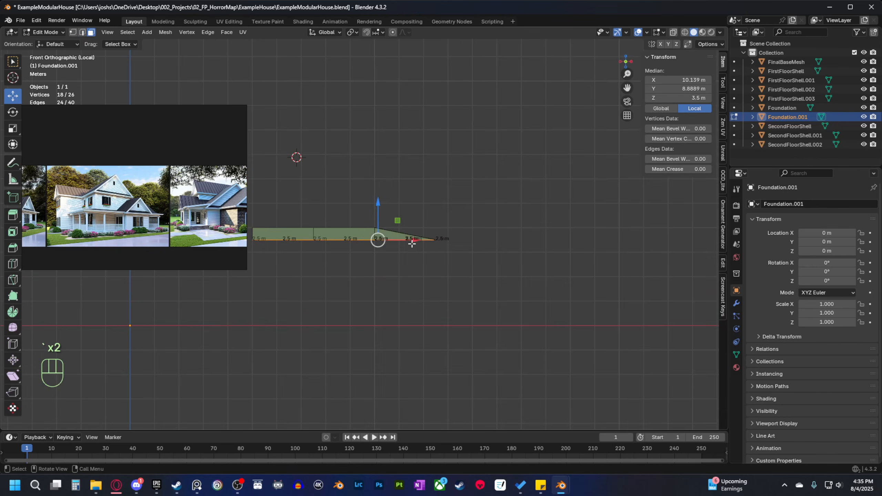
pyautogui.keyDown('shift'); pyautogui.moveTo(425, 274); pyautogui.dragTo(405, 275, button='middle'); pyautogui.keyUp('shift')
pyautogui.keyDown('shift'); pyautogui.moveTo(466, 272); pyautogui.dragTo(405, 262, button='middle'); pyautogui.keyUp('shift')
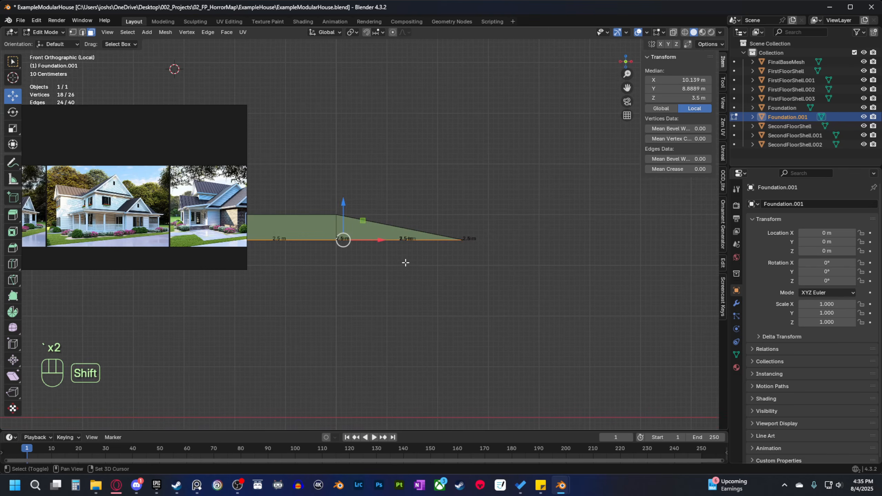
pyautogui.scroll(4, 451, 287)
pyautogui.keyDown('shift'); pyautogui.moveTo(507, 309); pyautogui.dragTo(479, 305, button='middle'); pyautogui.keyUp('shift')
pyautogui.press('e')
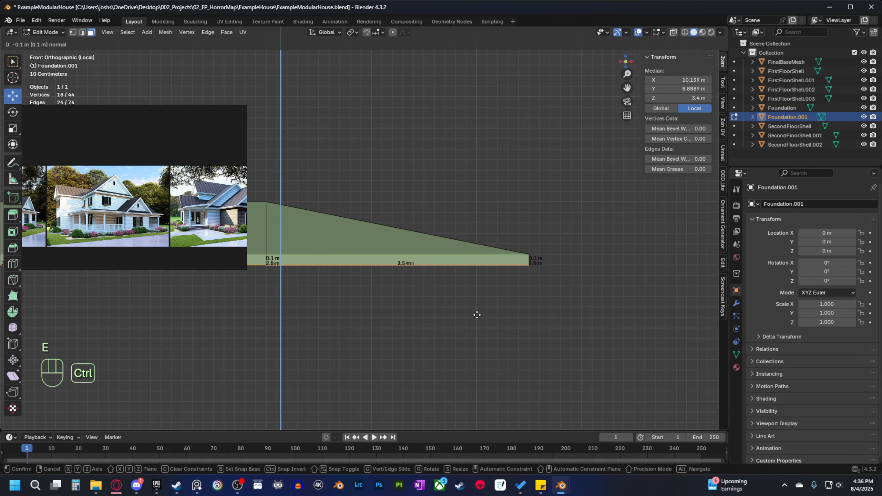
pyautogui.click(467, 389)
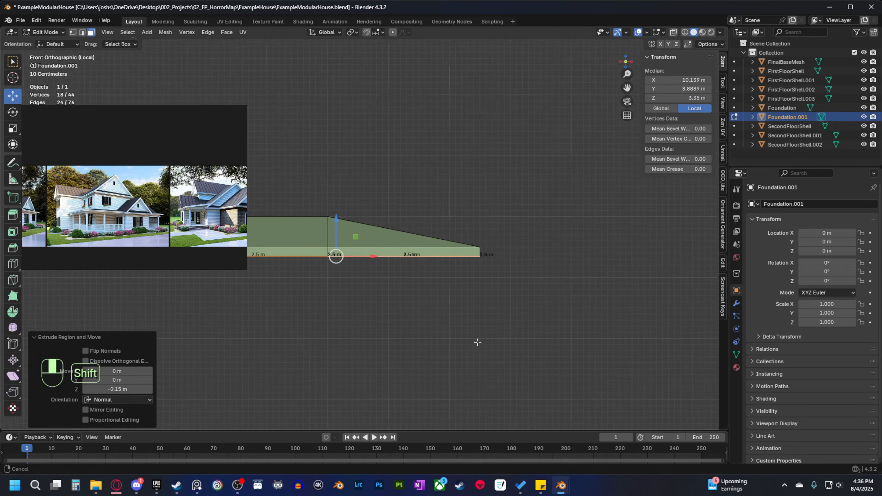
# Examine the thickened porch roof alone and against the whole house, and isolate it again for editing.
pyautogui.press('Tab')
pyautogui.moveTo(592, 334); pyautogui.dragTo(520, 338, button='middle')
pyautogui.scroll(-4, 520, 338)
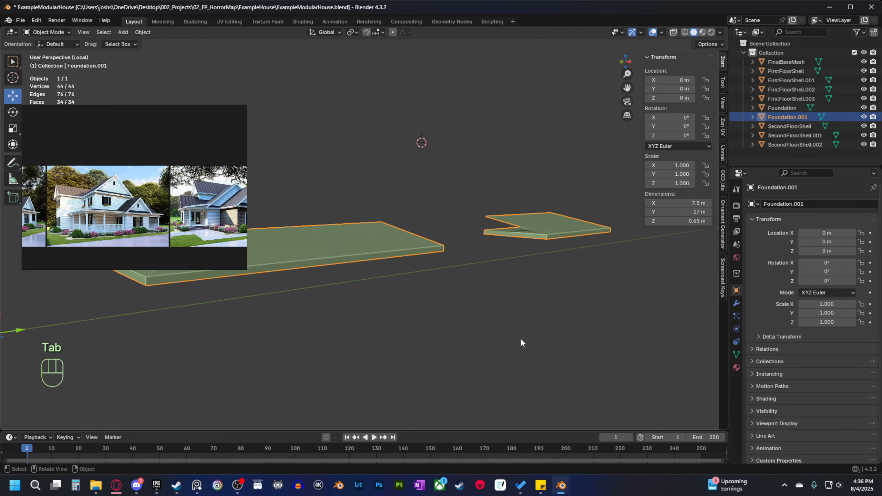
pyautogui.press('b')
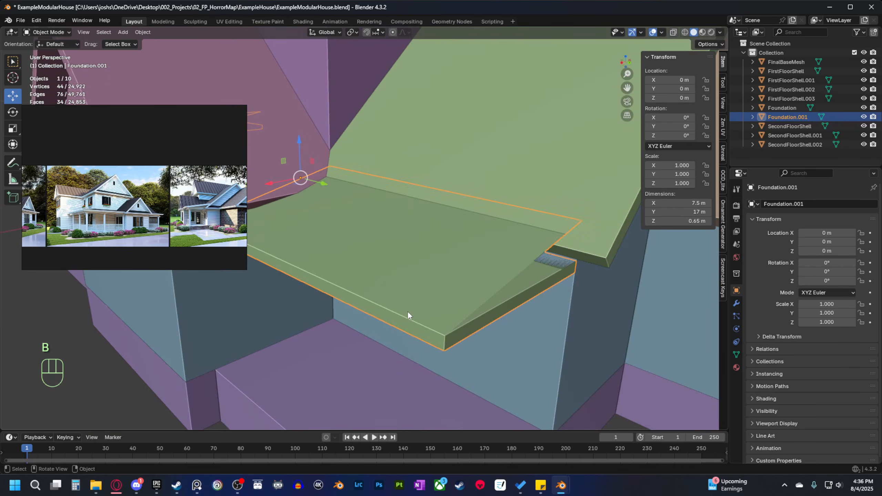
pyautogui.press('b')
pyautogui.scroll(5, 424, 306)
pyautogui.moveTo(424, 306); pyautogui.dragTo(384, 294, button='middle')
pyautogui.press('Tab')
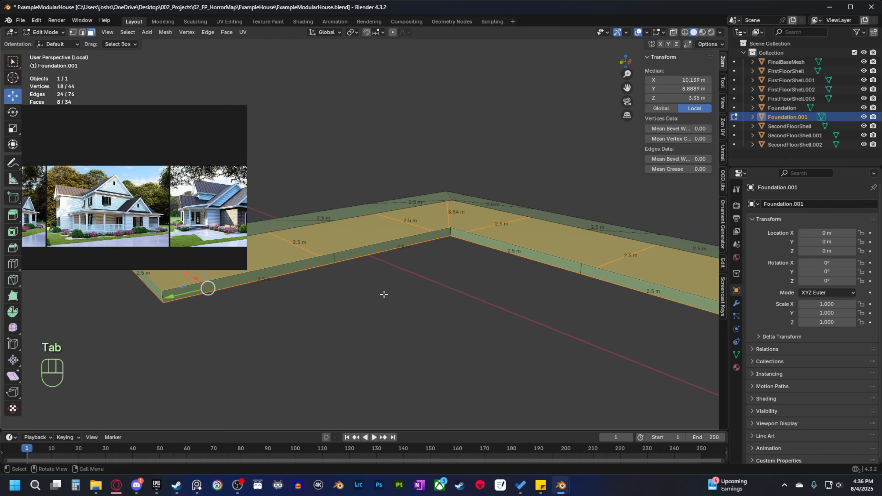
# Delete the thin inner side faces of both porch roof sections, where they meet the house walls.
pyautogui.click(273, 273)
pyautogui.keyDown('shift'); pyautogui.click(358, 253); pyautogui.keyUp('shift')
pyautogui.keyDown('shift'); pyautogui.click(470, 238); pyautogui.keyUp('shift')
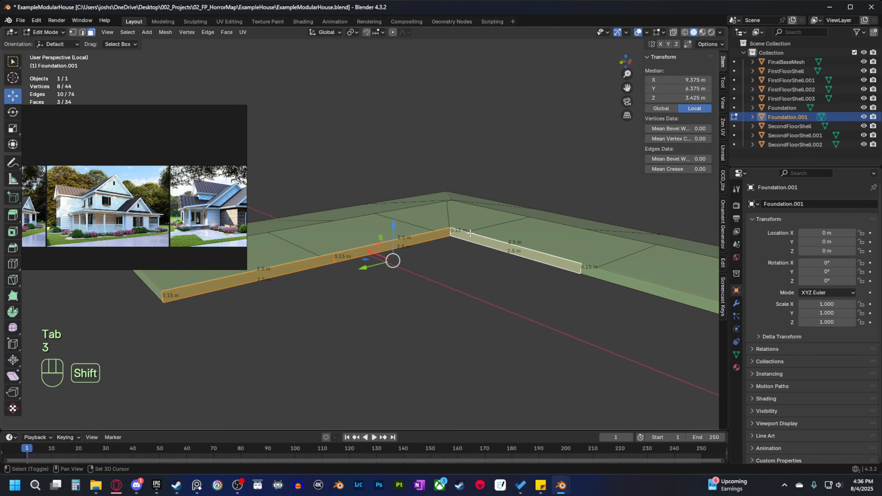
pyautogui.moveTo(471, 238); pyautogui.dragTo(547, 257, button='middle')
pyautogui.keyDown('shift'); pyautogui.click(541, 244); pyautogui.keyUp('shift')
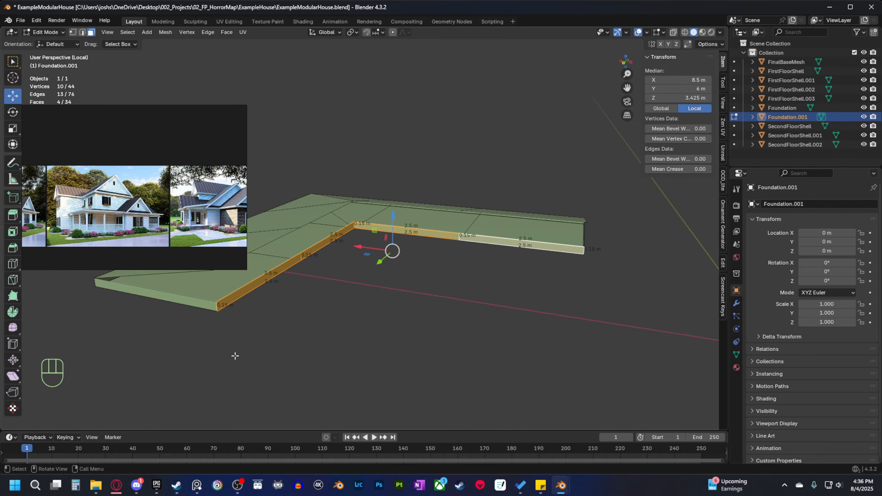
pyautogui.keyDown('shift'); pyautogui.moveTo(354, 356); pyautogui.dragTo(454, 293, button='middle'); pyautogui.keyUp('shift')
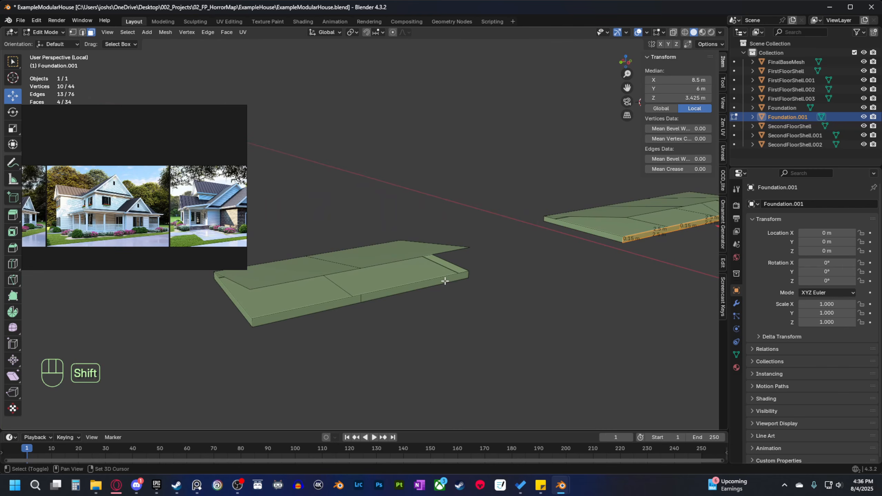
pyautogui.keyDown('shift'); pyautogui.click(445, 281); pyautogui.keyUp('shift')
pyautogui.keyDown('shift'); pyautogui.click(323, 306); pyautogui.keyUp('shift')
pyautogui.moveTo(323, 306); pyautogui.dragTo(354, 273, button='middle')
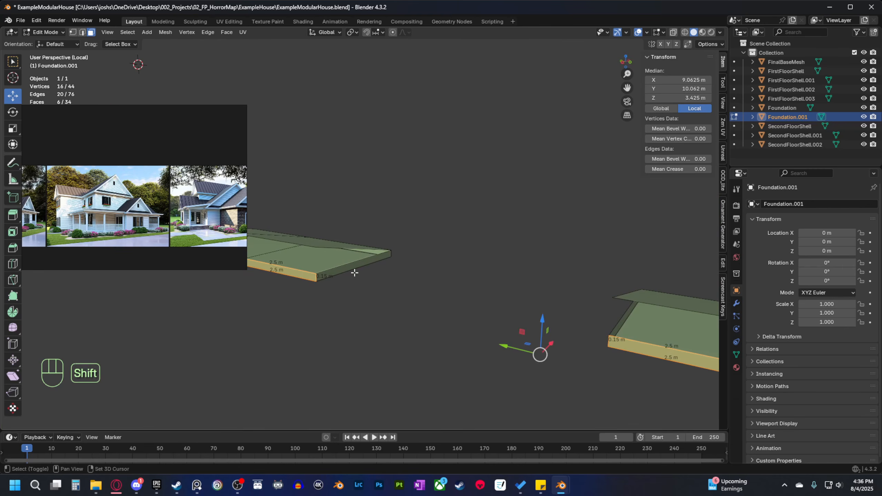
pyautogui.keyDown('shift'); pyautogui.click(352, 267); pyautogui.keyUp('shift')
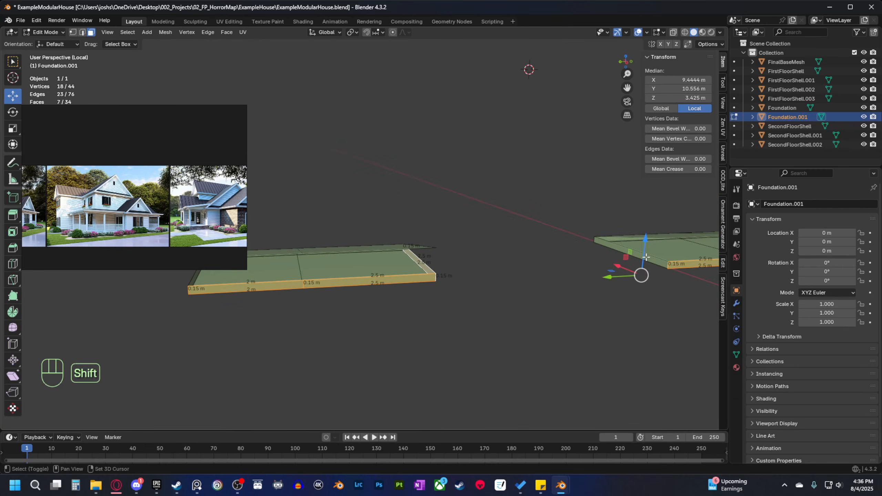
pyautogui.press('x')
pyautogui.click(549, 333)
# Fill the open triangular end of the detached porch roof section between its lower and sloped edges.
pyautogui.moveTo(549, 333); pyautogui.dragTo(304, 296, button='middle')
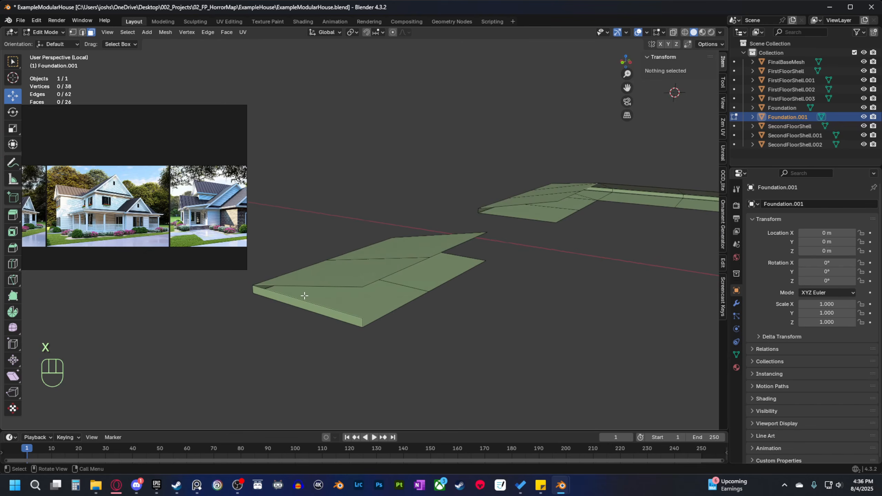
pyautogui.click(299, 299)
pyautogui.keyDown('shift'); pyautogui.click(308, 287); pyautogui.keyUp('shift')
pyautogui.press('f')
pyautogui.scroll(-3, 416, 321)
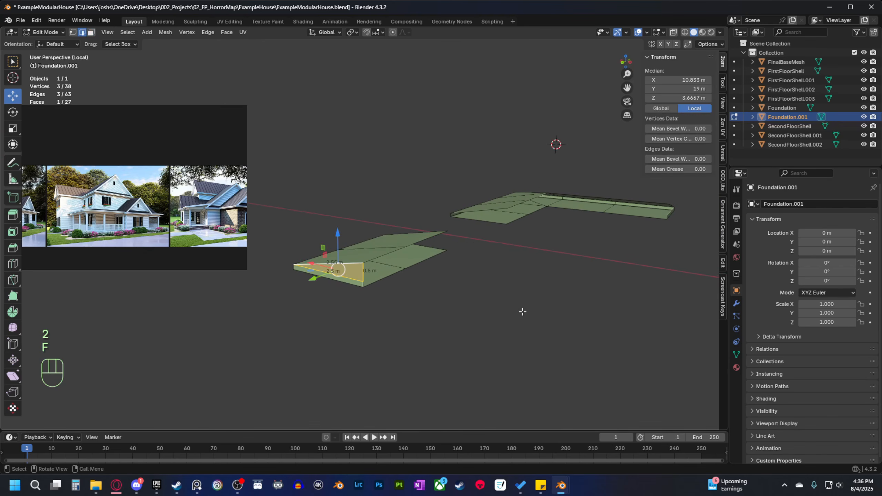
# Fill the open triangular end of the porch roof's front section.
pyautogui.moveTo(555, 310); pyautogui.dragTo(521, 315, button='middle')
pyautogui.keyDown('shift'); pyautogui.moveTo(522, 314); pyautogui.dragTo(457, 358, button='middle'); pyautogui.keyUp('shift')
pyautogui.click(486, 308)
pyautogui.keyDown('shift'); pyautogui.click(584, 299); pyautogui.keyUp('shift')
pyautogui.press('f')
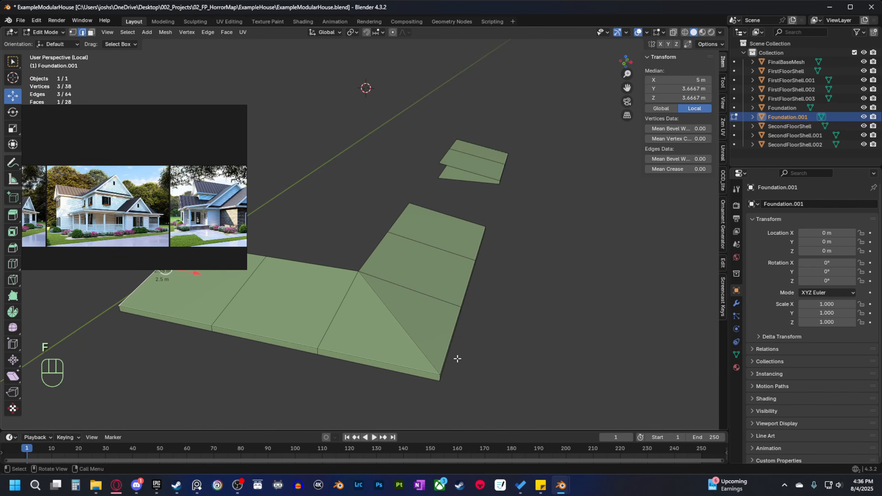
# Bring back the whole house, leave mesh editing and examine the porch roof from several angles against the walls and gable roof.
pyautogui.press('b')
pyautogui.scroll(-4, 467, 354)
pyautogui.moveTo(351, 295); pyautogui.dragTo(447, 313, button='middle')
pyautogui.keyDown('shift'); pyautogui.moveTo(448, 313); pyautogui.dragTo(420, 298, button='middle'); pyautogui.keyUp('shift')
pyautogui.moveTo(421, 297); pyautogui.dragTo(450, 302, button='middle')
pyautogui.scroll(4, 448, 320)
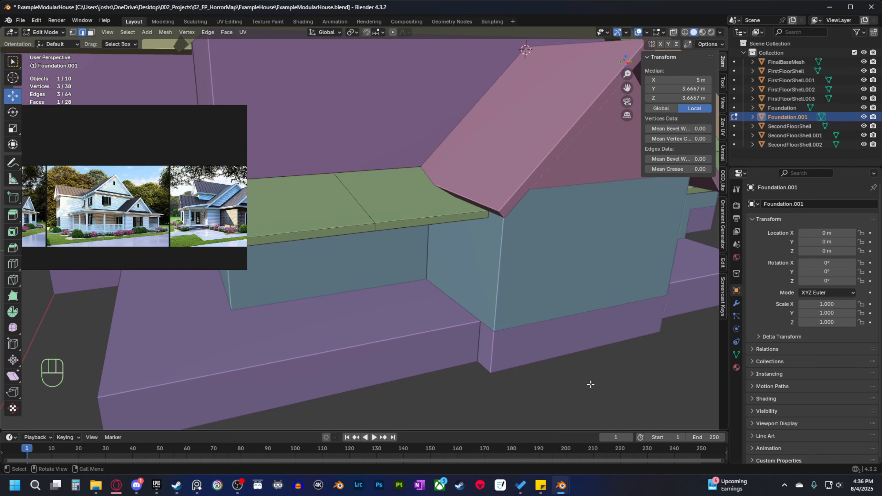
pyautogui.press('Tab')
pyautogui.moveTo(599, 398); pyautogui.dragTo(595, 373, button='middle')
pyautogui.scroll(-4, 556, 350)
pyautogui.moveTo(496, 319); pyautogui.dragTo(521, 330, button='middle')
pyautogui.keyDown('shift'); pyautogui.moveTo(521, 330); pyautogui.dragTo(490, 335, button='middle'); pyautogui.keyUp('shift')
pyautogui.scroll(3, 514, 332)
pyautogui.scroll(-3, 514, 332)
pyautogui.scroll(1, 490, 334)
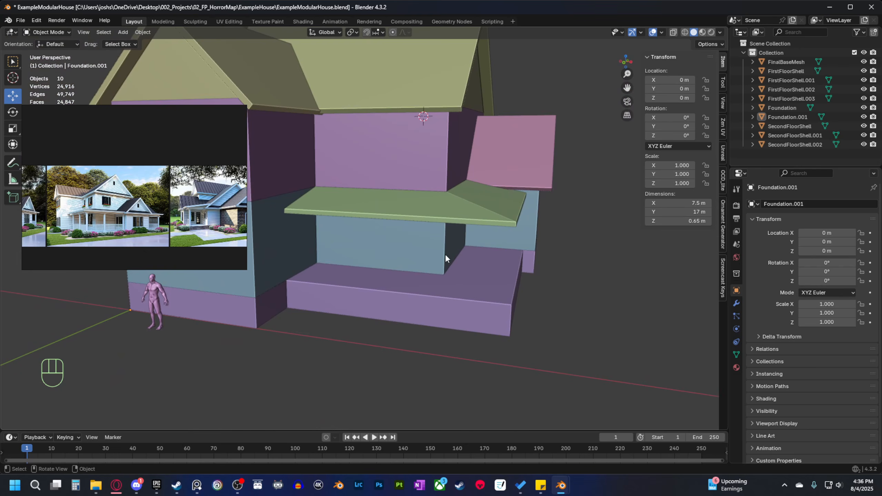
# Save the modular house file.
pyautogui.keyDown('shift'); pyautogui.moveTo(269, 205); pyautogui.dragTo(360, 250, button='middle'); pyautogui.keyUp('shift')
pyautogui.click(20, 20)
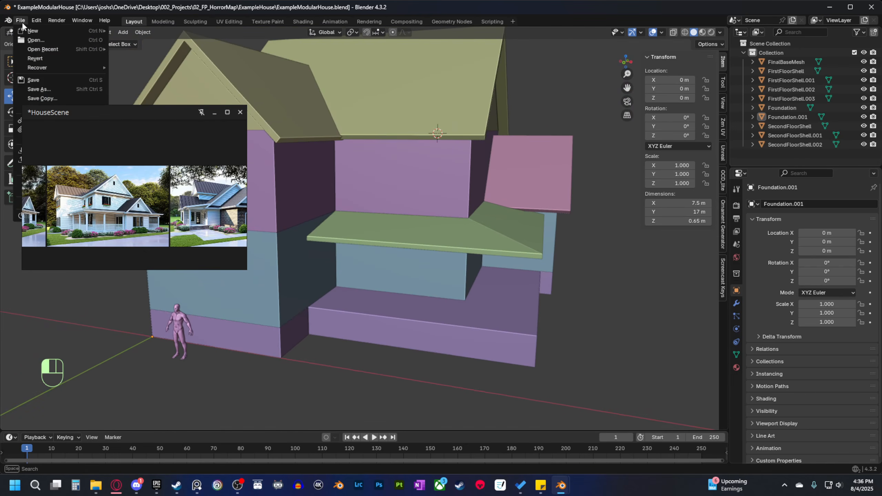
pyautogui.click(33, 80)
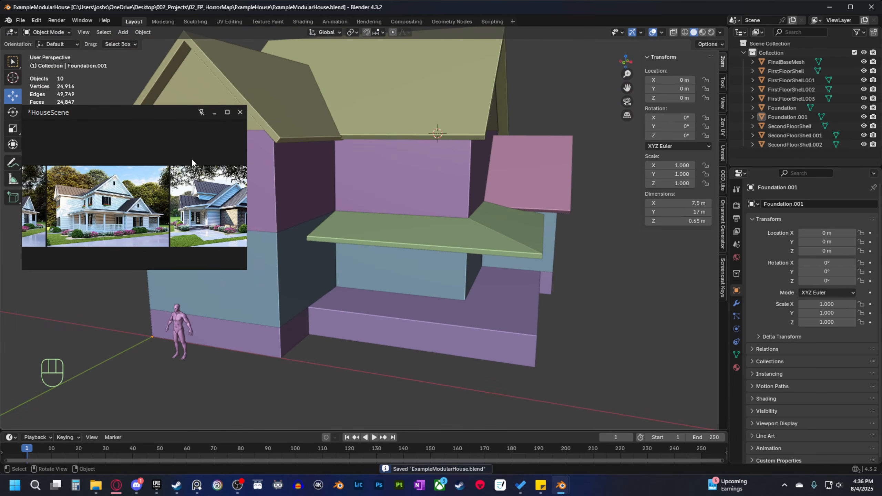
# Enlarge the reference photo around its columned porch and compare it with the model's porch area.
pyautogui.scroll(6, 167, 191)
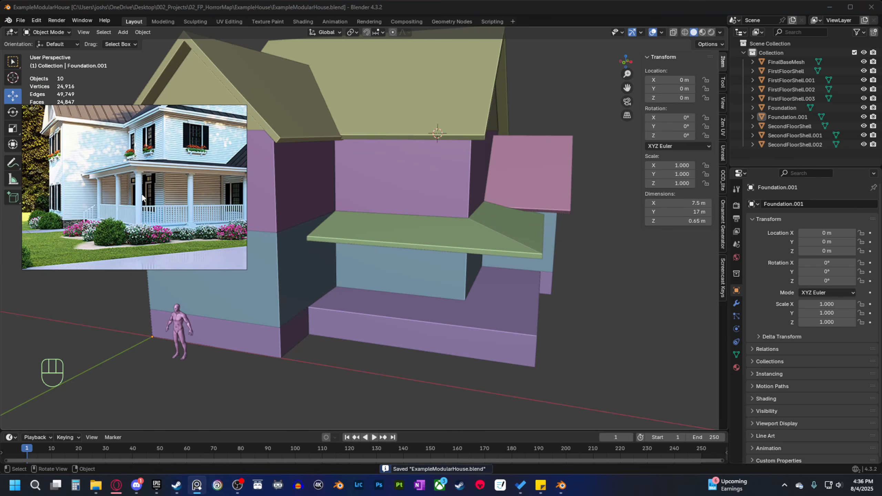
pyautogui.keyDown('shift'); pyautogui.moveTo(409, 351); pyautogui.dragTo(423, 334, button='middle'); pyautogui.keyUp('shift')
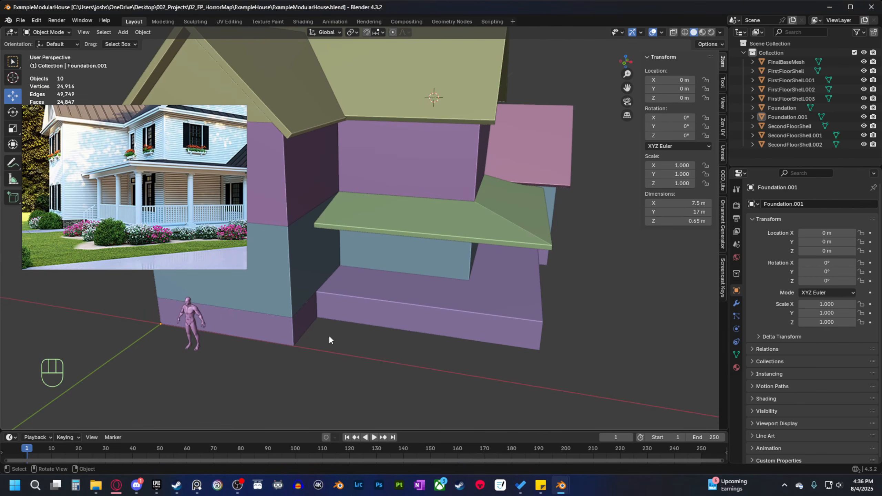
pyautogui.keyDown('shift'); pyautogui.moveTo(342, 326); pyautogui.dragTo(371, 328, button='middle'); pyautogui.keyUp('shift')
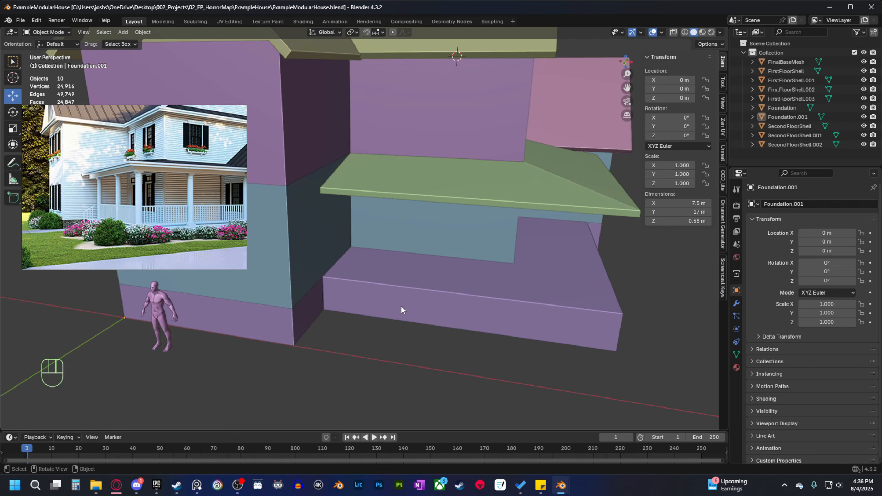
pyautogui.keyDown('shift'); pyautogui.moveTo(392, 305); pyautogui.dragTo(486, 324, button='middle'); pyautogui.keyUp('shift')
# Add one horizontal loop cut around the foundation's sides at mid-height.
pyautogui.click(383, 297)
pyautogui.scroll(3, 393, 307)
pyautogui.press('Tab')
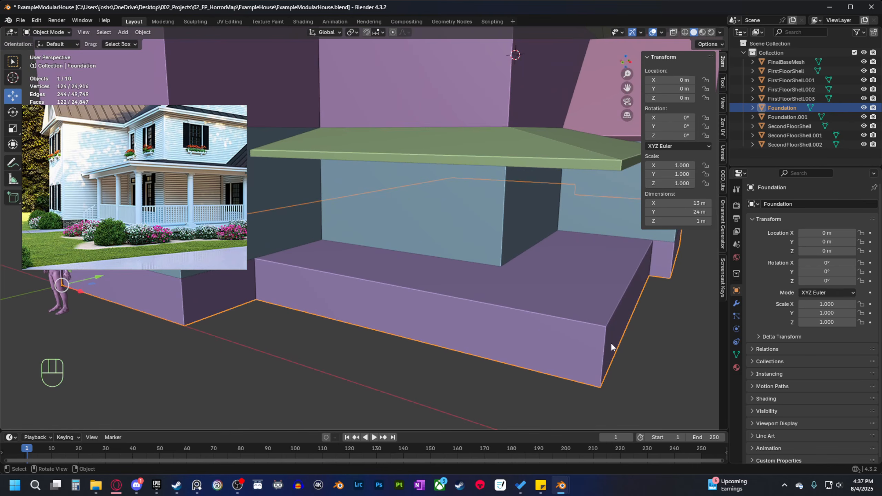
pyautogui.hotkey('ctrl', 'r')
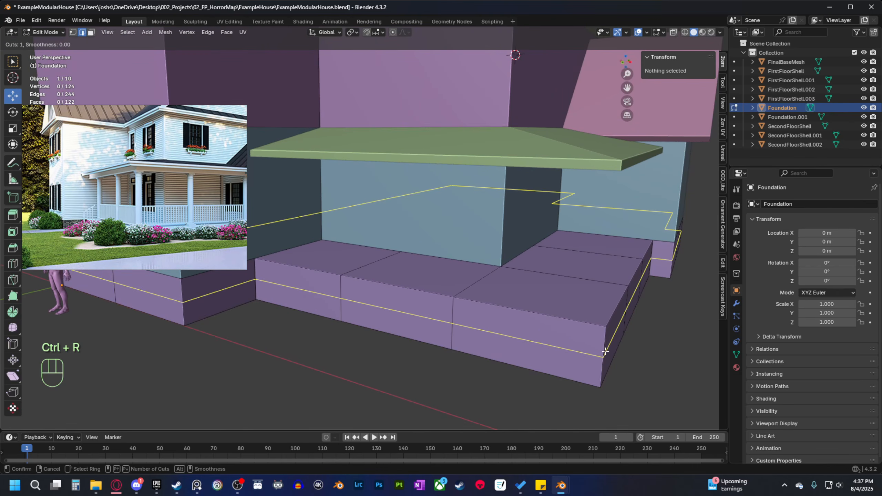
pyautogui.click(605, 351)
pyautogui.rightClick(605, 351)
# In front view, raise the new edge loop to leave a 0.2 m band below the foundation's top edge.
pyautogui.press('KP_1')
pyautogui.keyDown('shift'); pyautogui.moveTo(499, 304); pyautogui.dragTo(634, 323, button='middle'); pyautogui.keyUp('shift')
pyautogui.keyDown('ctrl'); pyautogui.moveTo(583, 274); pyautogui.dragTo(590, 252); pyautogui.keyUp('ctrl')
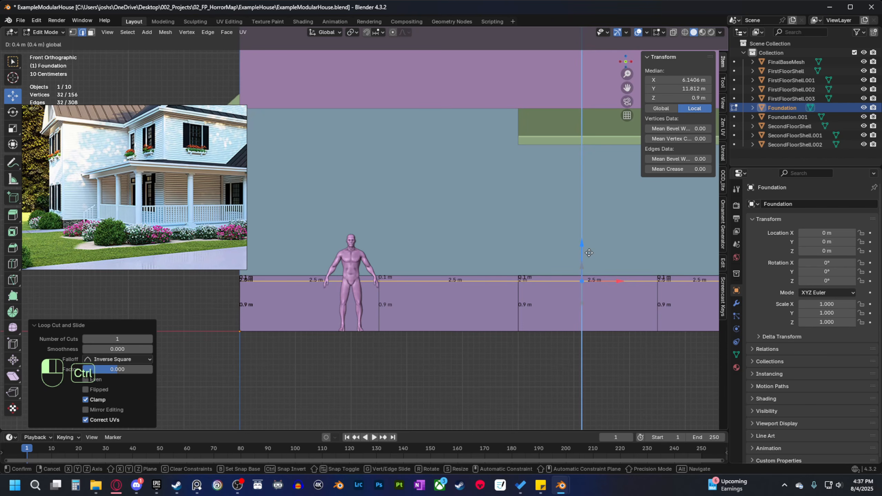
pyautogui.keyDown('ctrl'); pyautogui.moveTo(589, 252); pyautogui.dragTo(589, 252); pyautogui.keyUp('ctrl')
pyautogui.keyDown('shift'); pyautogui.moveTo(589, 348); pyautogui.dragTo(364, 346, button='middle'); pyautogui.keyUp('shift')
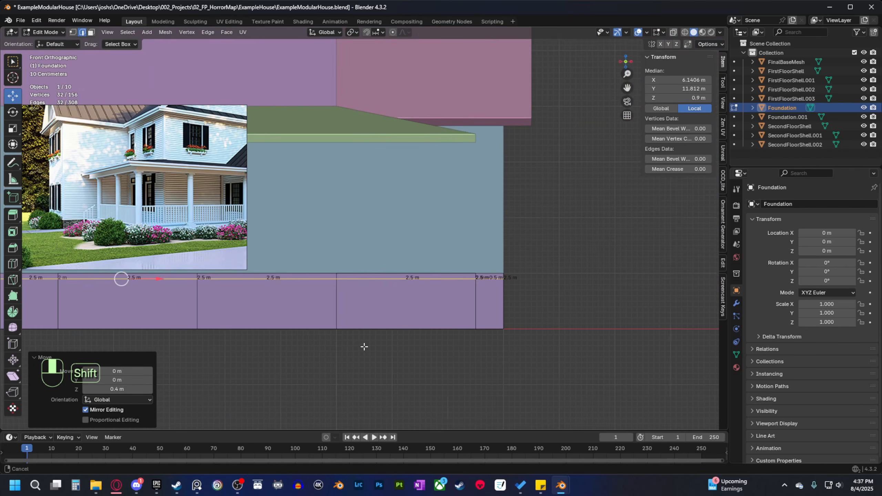
pyautogui.scroll(2, 363, 346)
pyautogui.keyDown('shift'); pyautogui.moveTo(277, 271); pyautogui.dragTo(393, 247, button='middle'); pyautogui.keyUp('shift')
pyautogui.keyDown('ctrl'); pyautogui.moveTo(392, 238); pyautogui.dragTo(392, 245); pyautogui.keyUp('ctrl')
# Select the entire 0.2 m upper band of faces around the foundation, using X-ray to include the hidden sides.
pyautogui.press('3')
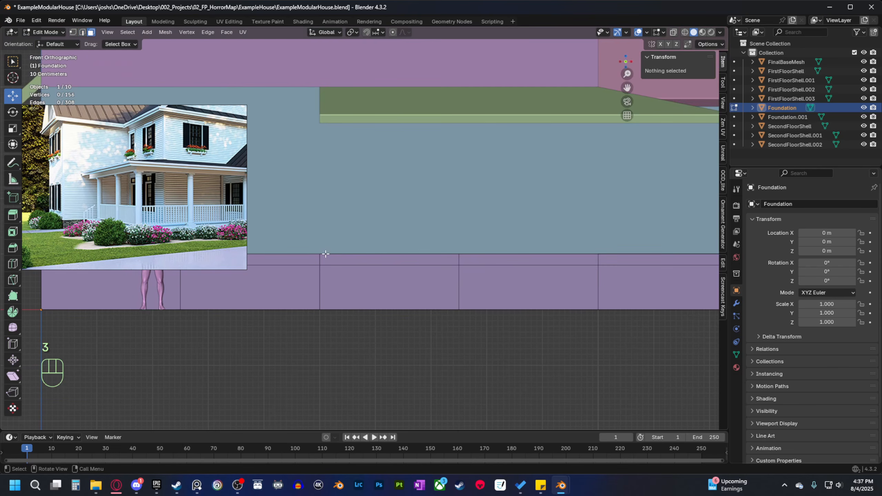
pyautogui.press('2')
pyautogui.scroll(1, 332, 262)
pyautogui.press('3')
pyautogui.click(296, 284)
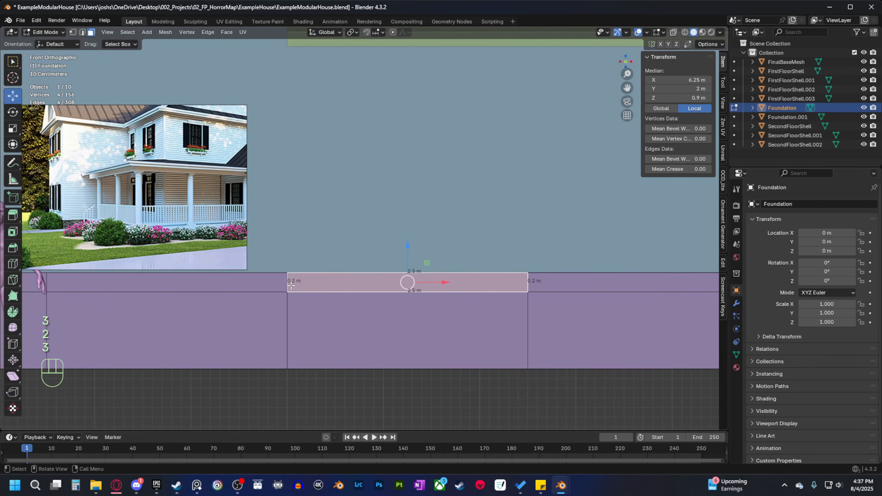
pyautogui.scroll(-3, 293, 285)
pyautogui.keyDown('shift'); pyautogui.moveTo(351, 301); pyautogui.dragTo(345, 338, button='middle'); pyautogui.keyUp('shift')
pyautogui.scroll(2, 377, 382)
pyautogui.scroll(-1, 332, 339)
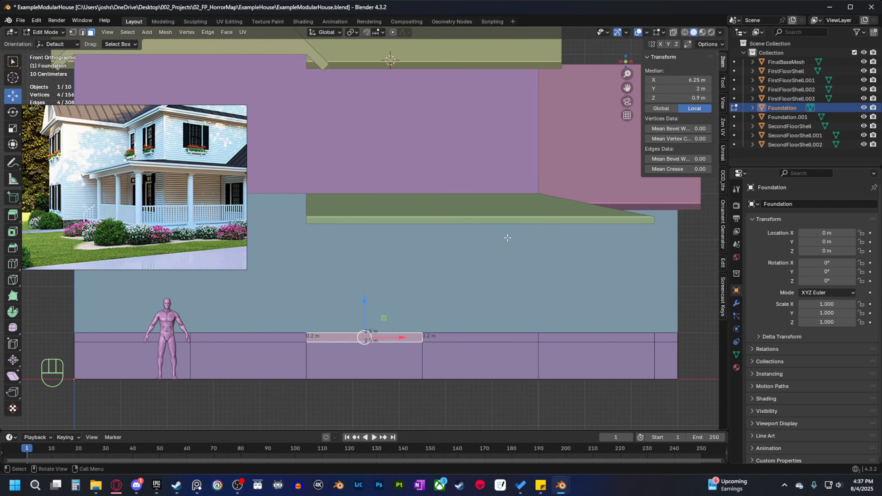
pyautogui.click(673, 33)
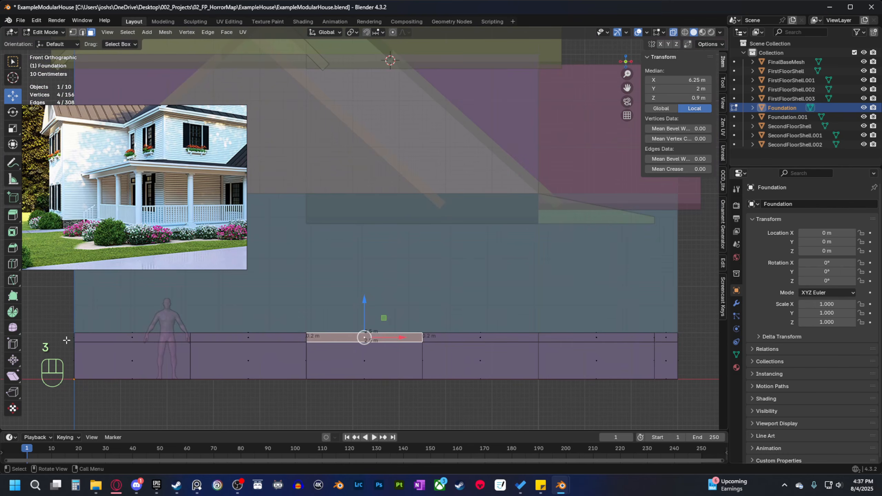
pyautogui.moveTo(66, 340); pyautogui.dragTo(685, 336)
pyautogui.click(673, 33)
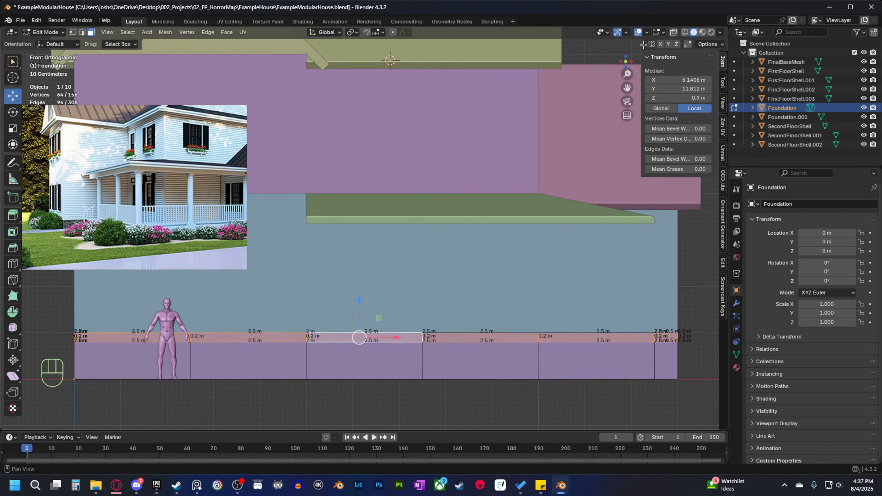
# Isolate the foundation and examine the selected upper band of faces around its front corner.
pyautogui.moveTo(520, 229); pyautogui.dragTo(490, 256, button='middle')
pyautogui.press('b')
pyautogui.moveTo(435, 329); pyautogui.dragTo(475, 323, button='middle')
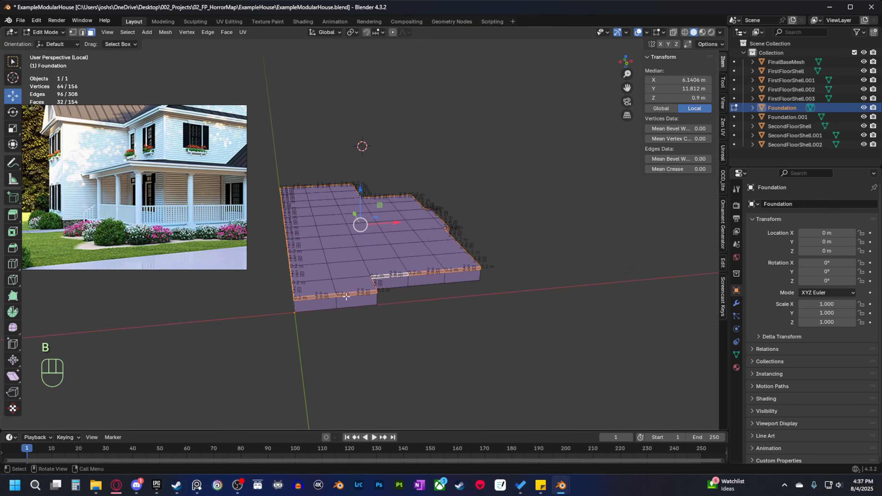
pyautogui.moveTo(346, 296); pyautogui.dragTo(372, 289, button='middle')
pyautogui.scroll(2, 403, 301)
pyautogui.keyDown('shift'); pyautogui.moveTo(443, 329); pyautogui.dragTo(428, 307, button='middle'); pyautogui.keyUp('shift')
pyautogui.scroll(2, 429, 308)
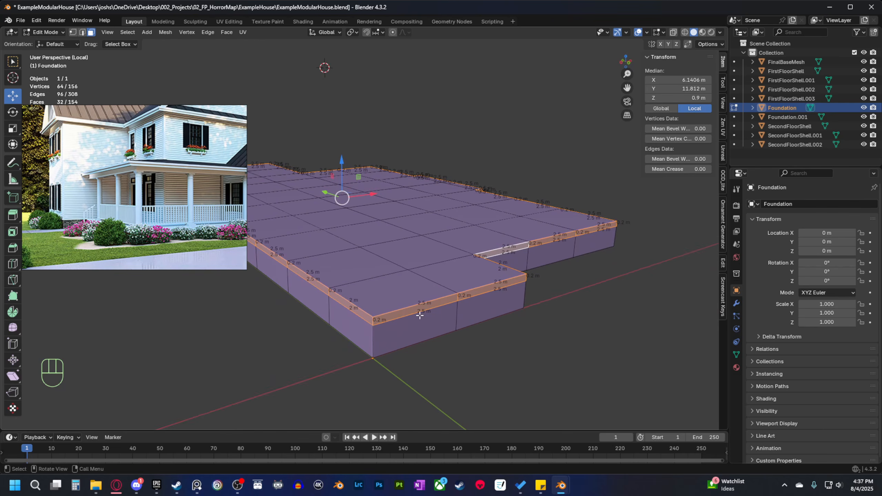
# Extrude the selected upper band of foundation faces and fatten it outward by 0.1 m with Offset Even enabled.
pyautogui.keyDown('shift'); pyautogui.moveTo(488, 282); pyautogui.dragTo(420, 294, button='middle'); pyautogui.keyUp('shift')
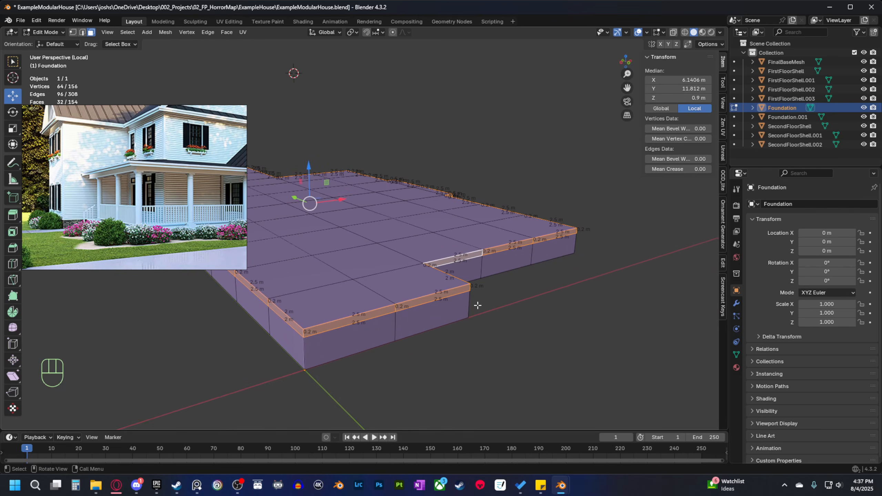
pyautogui.press('Tab')
pyautogui.press('Tab')
pyautogui.press('e')
pyautogui.rightClick(474, 342)
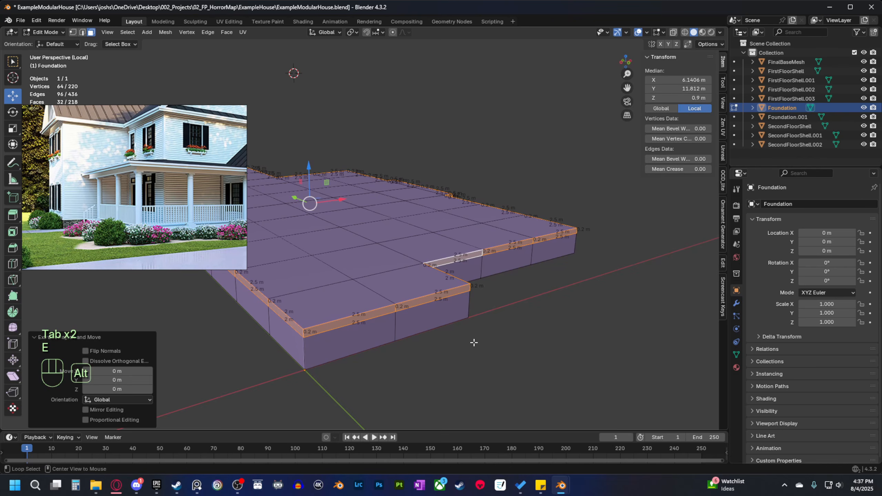
pyautogui.hotkey('alt', 's')
pyautogui.hotkey('alt', 's')
pyautogui.click(467, 319)
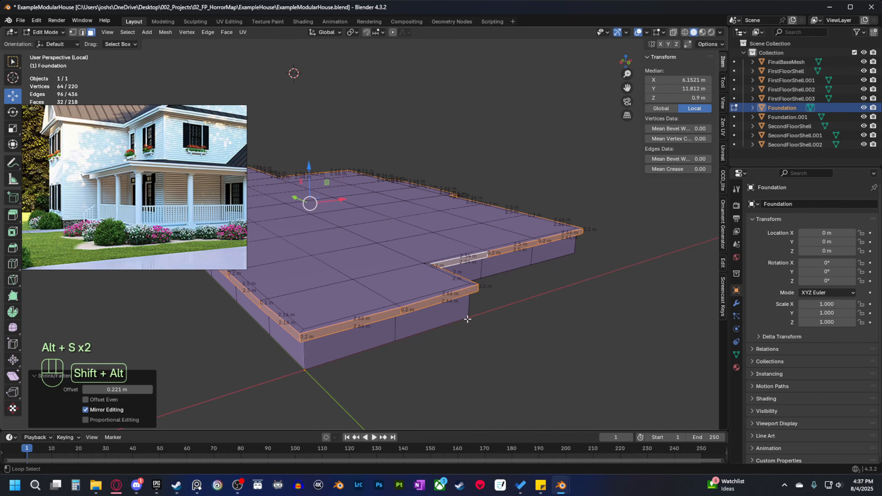
pyautogui.click(86, 399)
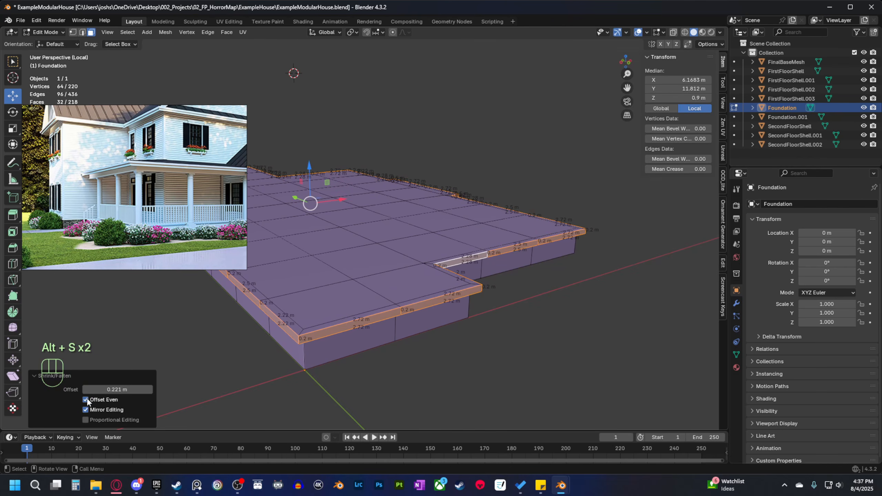
pyautogui.click(123, 389)
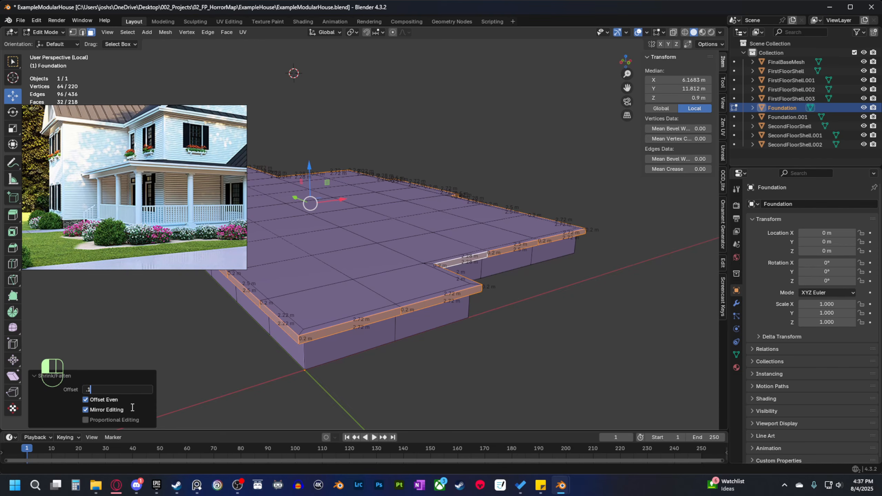
pyautogui.press('Return')
# Leave the isolated view of the foundation and examine its projecting lip against the house and porch.
pyautogui.moveTo(520, 293); pyautogui.dragTo(410, 303, button='middle')
pyautogui.press('Tab')
pyautogui.press('b')
pyautogui.moveTo(402, 307); pyautogui.dragTo(424, 316, button='middle')
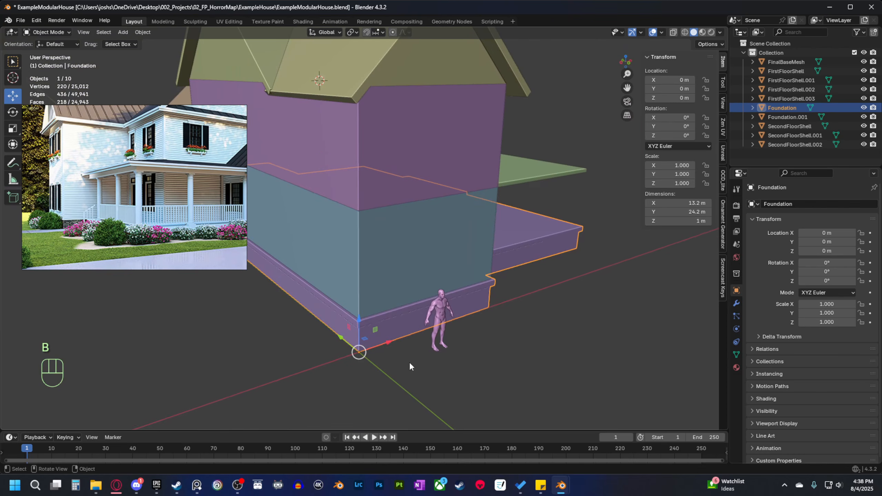
pyautogui.click(410, 363)
pyautogui.moveTo(418, 370); pyautogui.dragTo(386, 366, button='middle')
pyautogui.moveTo(395, 319)
pyautogui.keyDown('shift'); pyautogui.mouseDown(button='middle')
pyautogui.moveTo(385, 329)
pyautogui.moveTo(409, 325)
pyautogui.moveTo(354, 324)
pyautogui.moveTo(383, 327)
pyautogui.mouseUp(button='middle'); pyautogui.keyUp('shift')
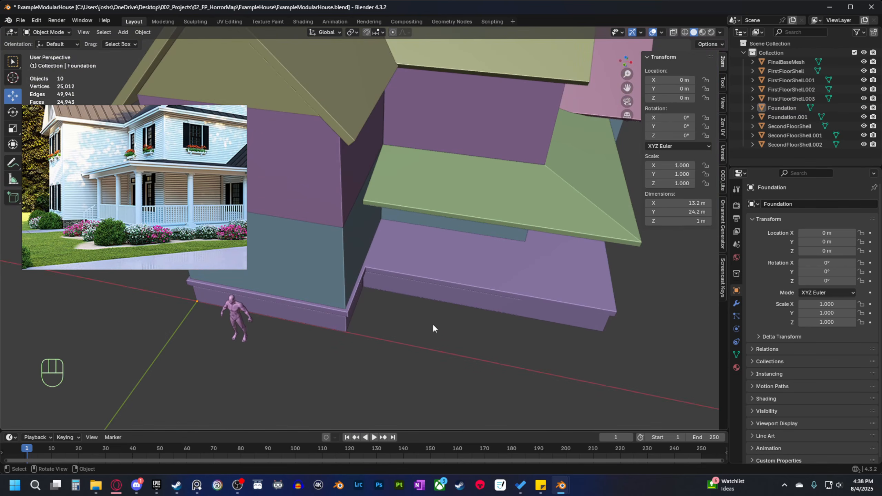
pyautogui.moveTo(434, 336); pyautogui.dragTo(417, 303, button='middle')
# Snap the 3D cursor to the foundation's top vertex at X 7.5 m, Y 2 m along the porch's front edge.
pyautogui.click(396, 312)
pyautogui.press('Tab')
pyautogui.scroll(2, 369, 289)
pyautogui.moveTo(477, 316); pyautogui.dragTo(490, 330, button='middle')
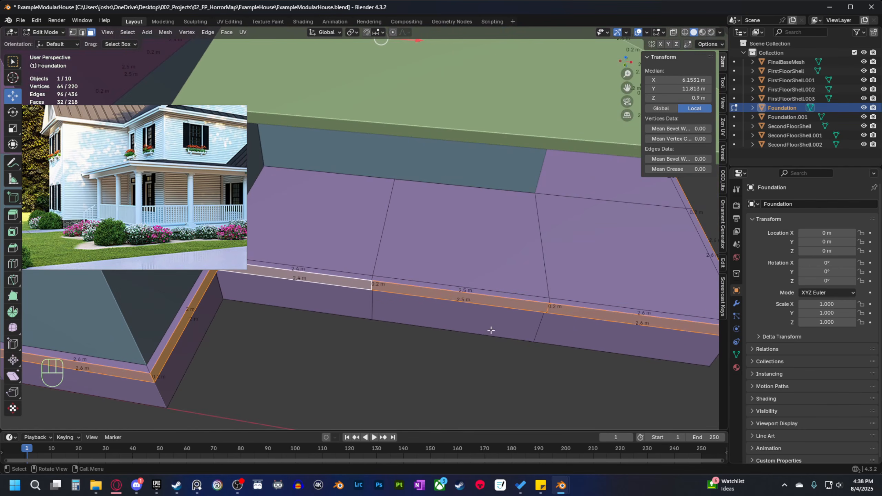
pyautogui.moveTo(409, 317); pyautogui.dragTo(407, 321, button='middle')
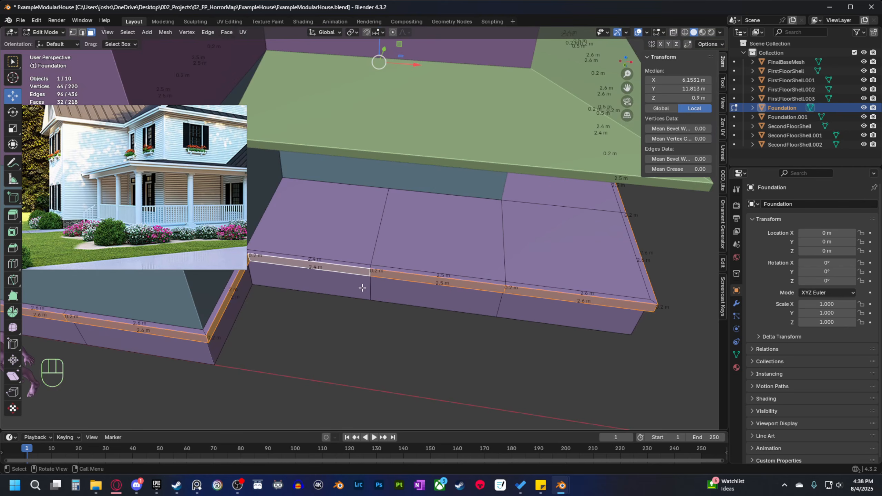
pyautogui.scroll(3, 362, 288)
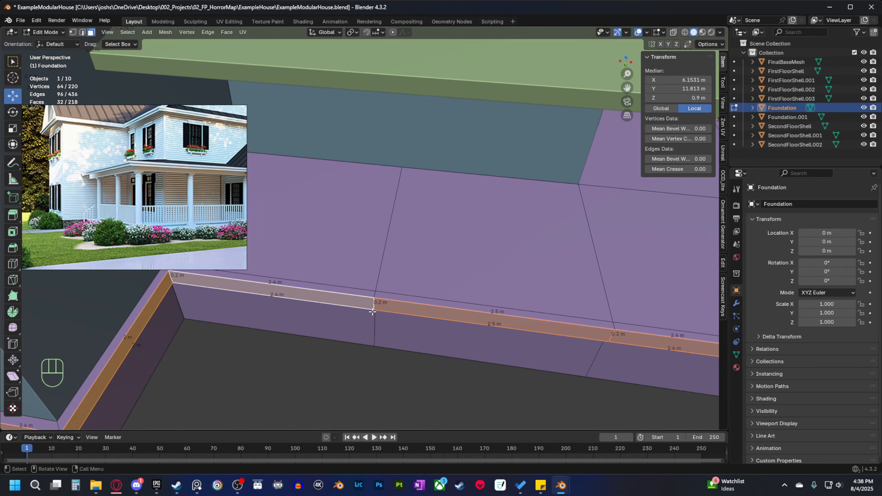
pyautogui.scroll(-3, 372, 312)
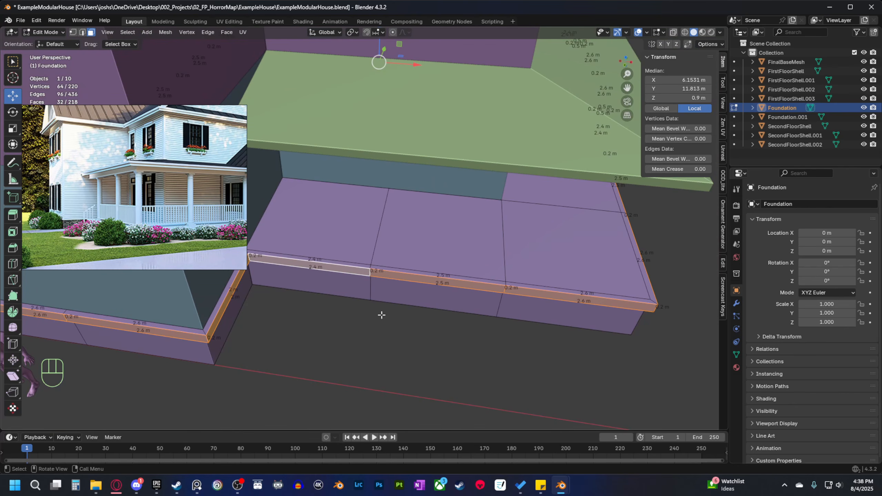
pyautogui.press('1')
pyautogui.click(370, 265)
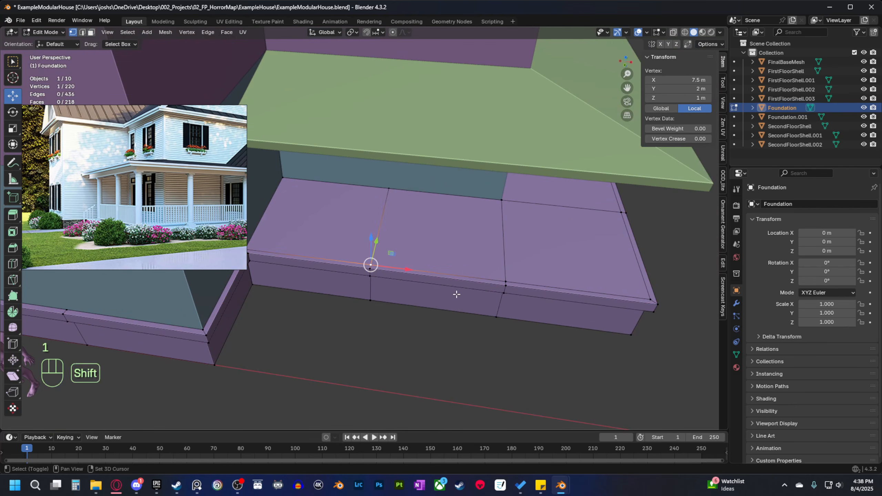
pyautogui.hotkey('shift', 's')
pyautogui.click(432, 374)
pyautogui.press('Tab')
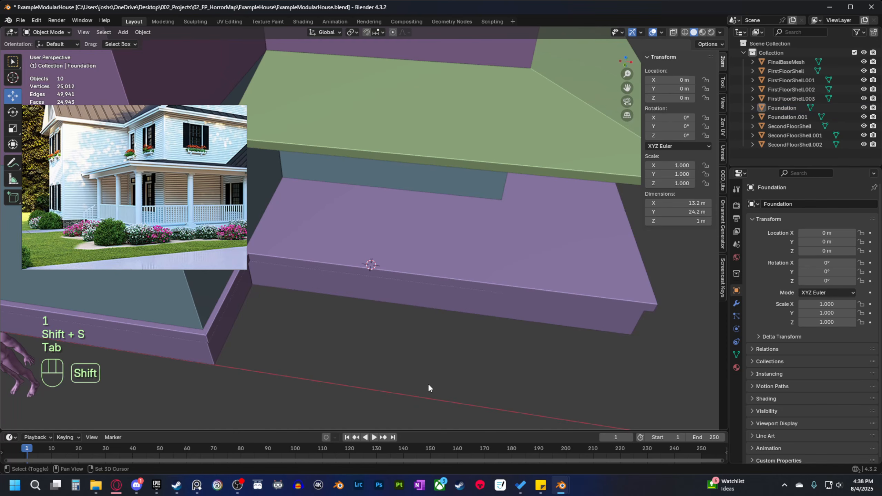
# Add a cube at the 3D cursor and raise its mesh 1 m in front view so its base sits on the origin.
pyautogui.hotkey('shift', 'a')
pyautogui.moveTo(423, 293)
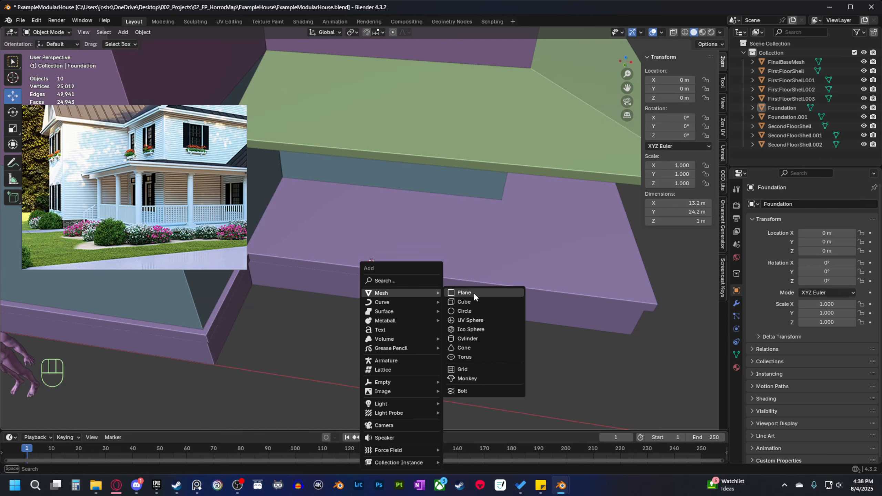
pyautogui.click(469, 302)
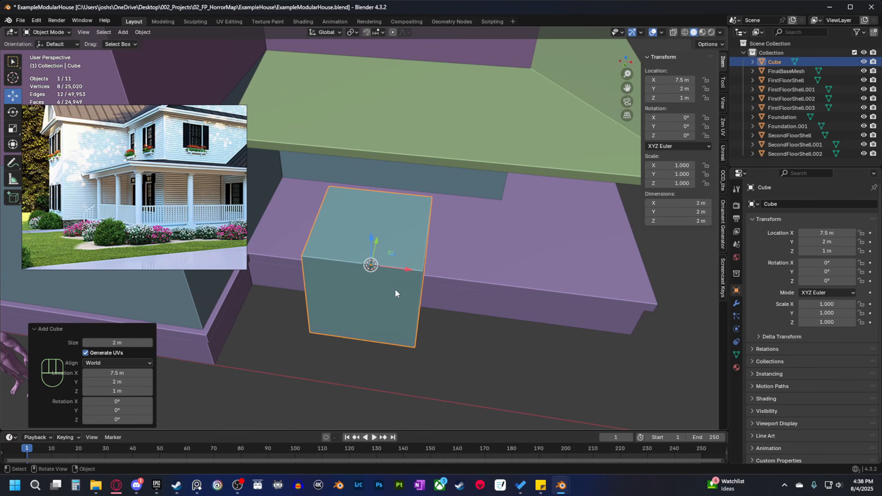
pyautogui.press('`')
pyautogui.click(346, 248)
pyautogui.keyDown('shift'); pyautogui.moveTo(363, 281); pyautogui.dragTo(379, 321, button='middle'); pyautogui.keyUp('shift')
pyautogui.scroll(3, 386, 248)
pyautogui.keyDown('shift'); pyautogui.moveTo(386, 247); pyautogui.dragTo(431, 360, button='middle'); pyautogui.keyUp('shift')
pyautogui.press('Tab')
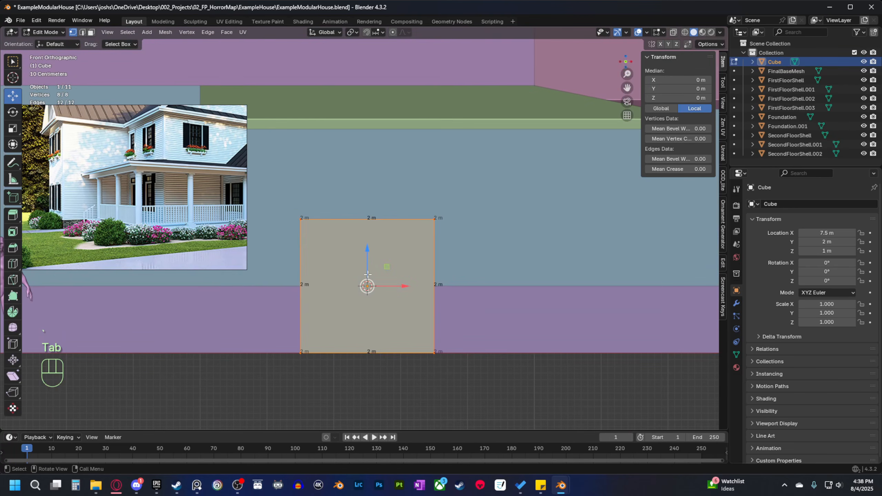
pyautogui.keyDown('ctrl'); pyautogui.moveTo(367, 274); pyautogui.dragTo(372, 192); pyautogui.keyUp('ctrl')
pyautogui.press('s')
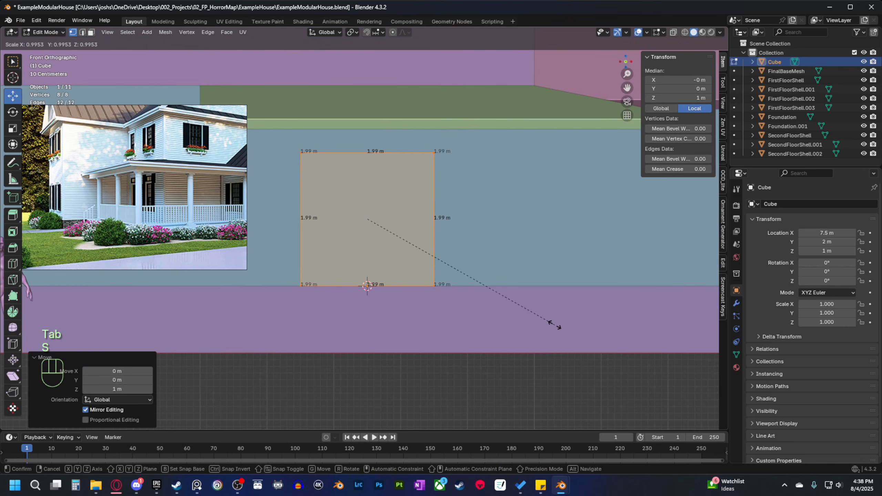
pyautogui.rightClick(556, 326)
pyautogui.press('Tab')
# Scale the cube down uniformly to 0.3 m per side, keeping its base on the porch floor.
pyautogui.press('s')
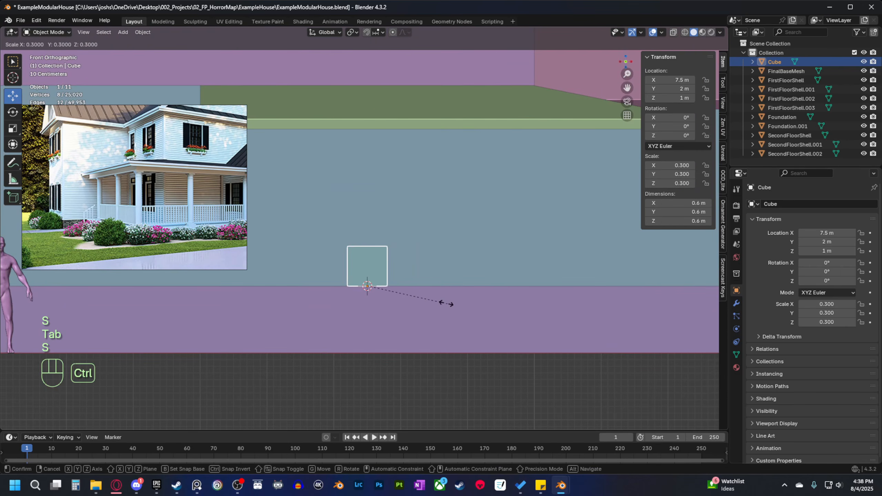
pyautogui.click(403, 300)
pyautogui.scroll(6, 404, 301)
pyautogui.press('s')
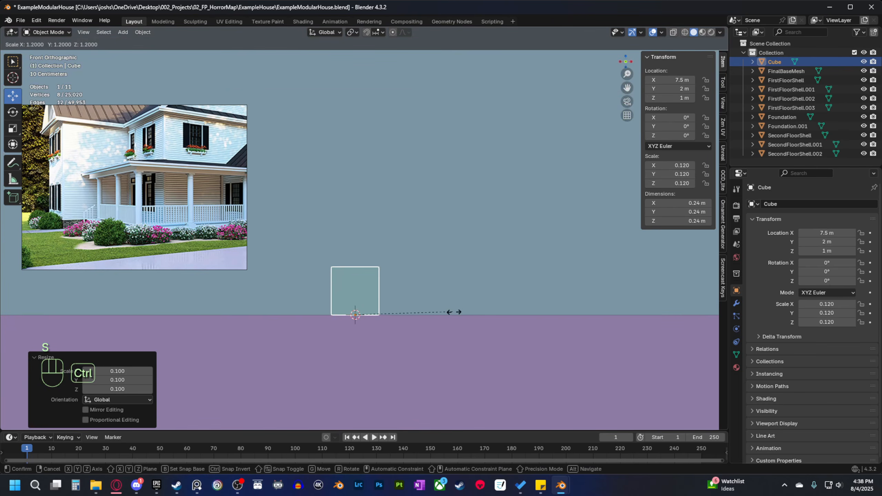
pyautogui.keyDown('ctrl'); pyautogui.click(476, 316); pyautogui.keyUp('ctrl')
pyautogui.scroll(-1, 450, 307)
pyautogui.keyDown('shift'); pyautogui.moveTo(440, 307); pyautogui.dragTo(399, 308, button='middle'); pyautogui.keyUp('shift')
pyautogui.scroll(1, 447, 303)
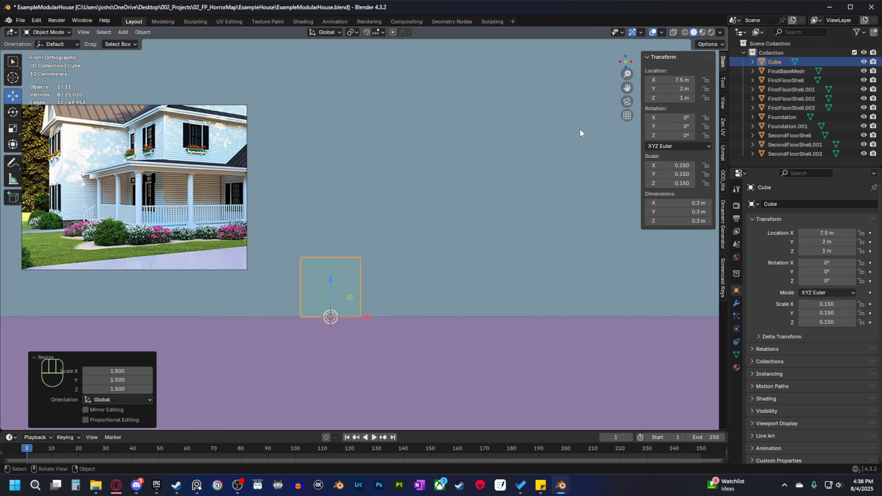
# Lower the cube's four top vertices by 0.2 m in front view, using X-ray to include the hidden ones.
pyautogui.click(672, 32)
pyautogui.press('Tab')
pyautogui.press('1')
pyautogui.moveTo(396, 229); pyautogui.dragTo(272, 276)
pyautogui.keyDown('ctrl'); pyautogui.moveTo(330, 220); pyautogui.dragTo(328, 270); pyautogui.keyUp('ctrl')
pyautogui.keyDown('shift'); pyautogui.moveTo(399, 337); pyautogui.dragTo(413, 333, button='middle'); pyautogui.keyUp('shift')
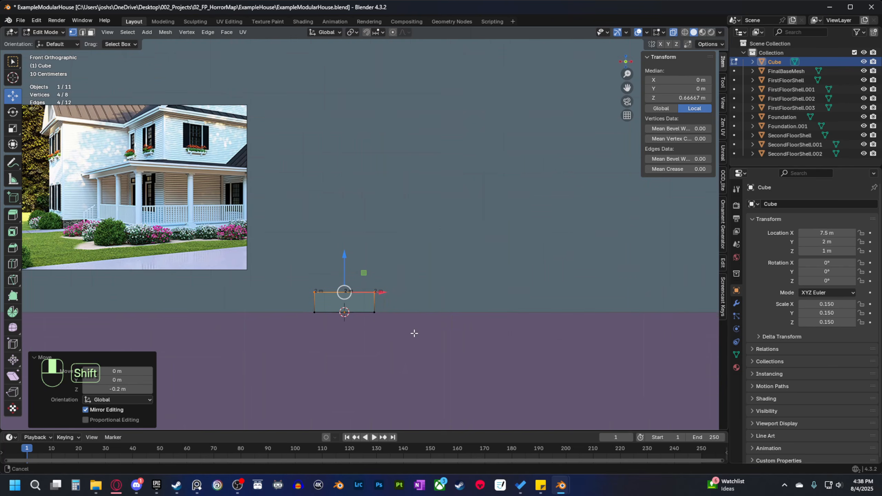
pyautogui.scroll(1, 419, 324)
# Reselect the block's top vertices and lower them another 0.04 m to make a thin column base.
pyautogui.press('Tab')
pyautogui.press('Tab')
pyautogui.press('3')
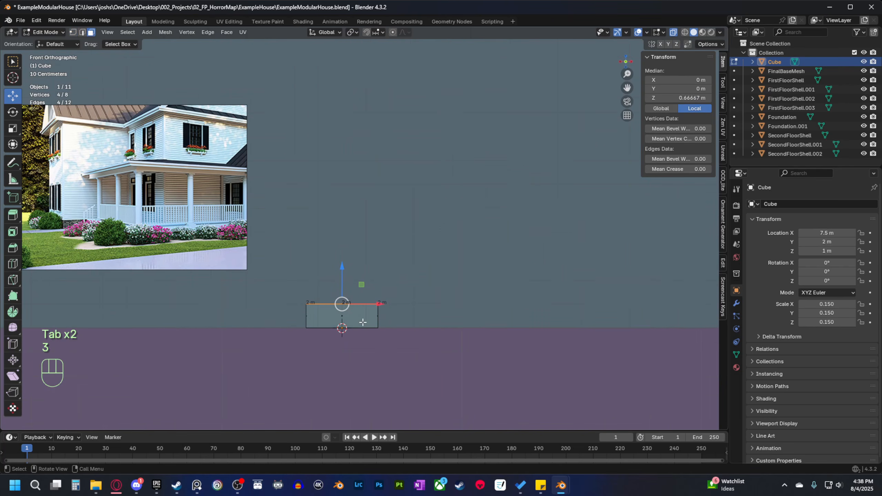
pyautogui.click(399, 328)
pyautogui.keyDown('shift'); pyautogui.moveTo(417, 323); pyautogui.dragTo(438, 296, button='middle'); pyautogui.keyUp('shift')
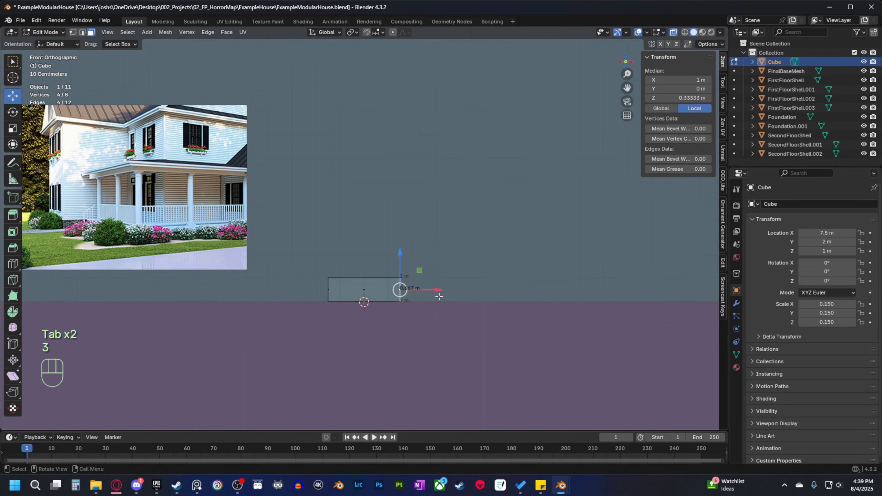
pyautogui.moveTo(421, 257); pyautogui.dragTo(320, 289)
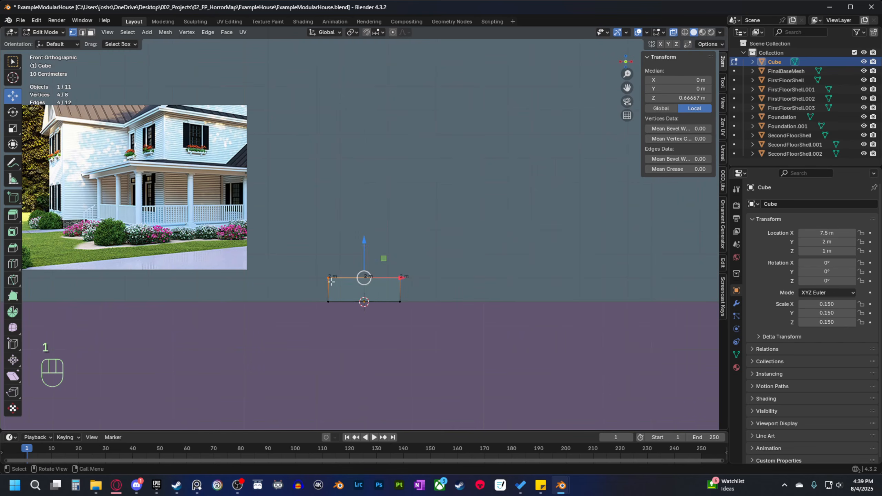
pyautogui.keyDown('ctrl'); pyautogui.moveTo(364, 250); pyautogui.dragTo(371, 258); pyautogui.keyUp('ctrl')
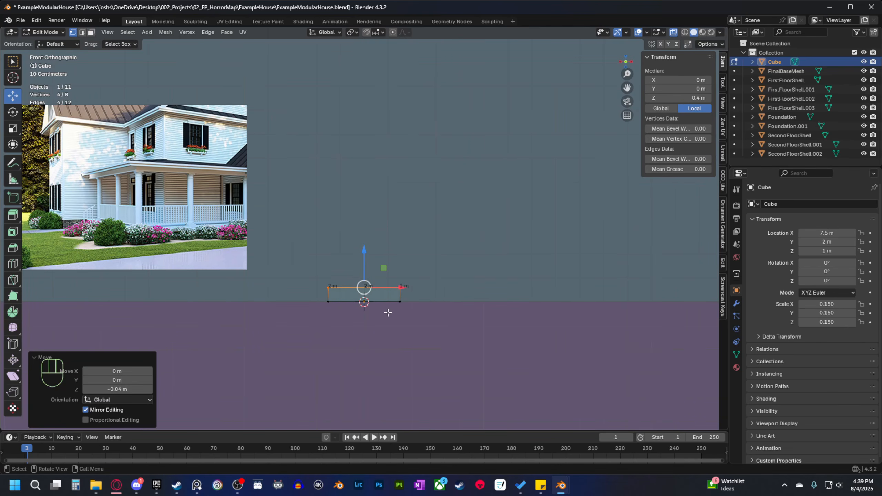
pyautogui.scroll(-2, 388, 313)
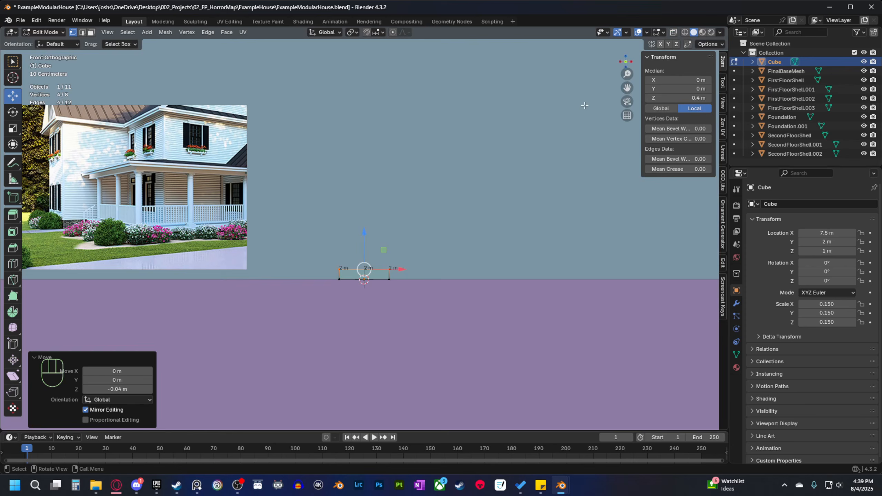
# Inset the column base's top face with a thickness of about 0.185 m.
pyautogui.moveTo(582, 102); pyautogui.dragTo(354, 183, button='middle')
pyautogui.scroll(4, 384, 227)
pyautogui.scroll(-3, 384, 228)
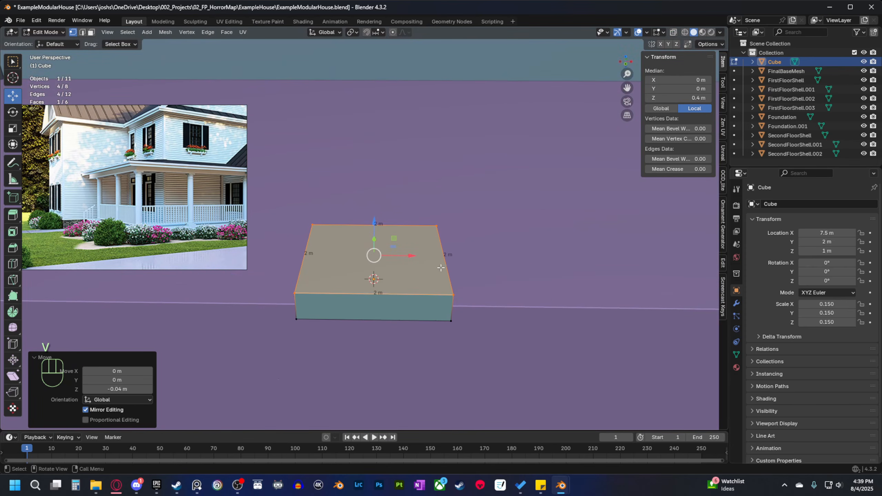
pyautogui.press('i')
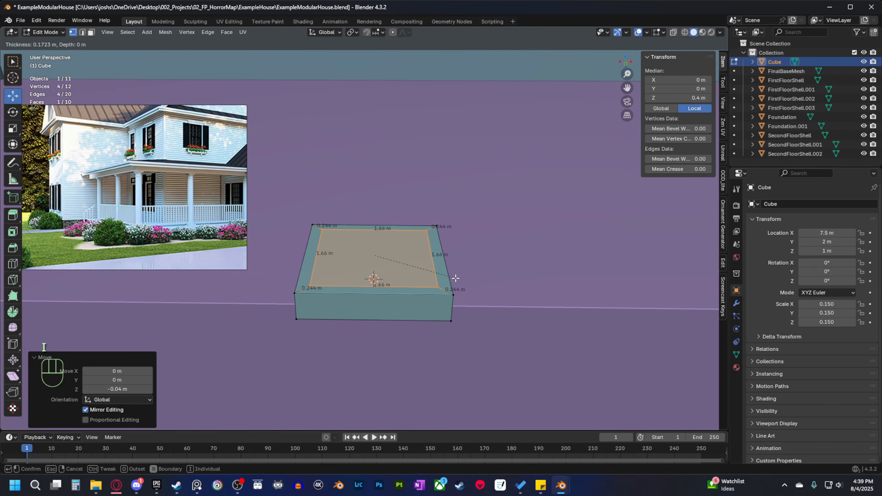
pyautogui.click(455, 278)
# Extrude the inset face and raise it 0.5 m in front view to form a short column shaft.
pyautogui.scroll(-3, 457, 278)
pyautogui.moveTo(456, 286)
pyautogui.mouseDown(button='middle')
pyautogui.moveTo(458, 262)
pyautogui.moveTo(468, 299)
pyautogui.moveTo(456, 291)
pyautogui.mouseUp(button='middle')
pyautogui.press('e')
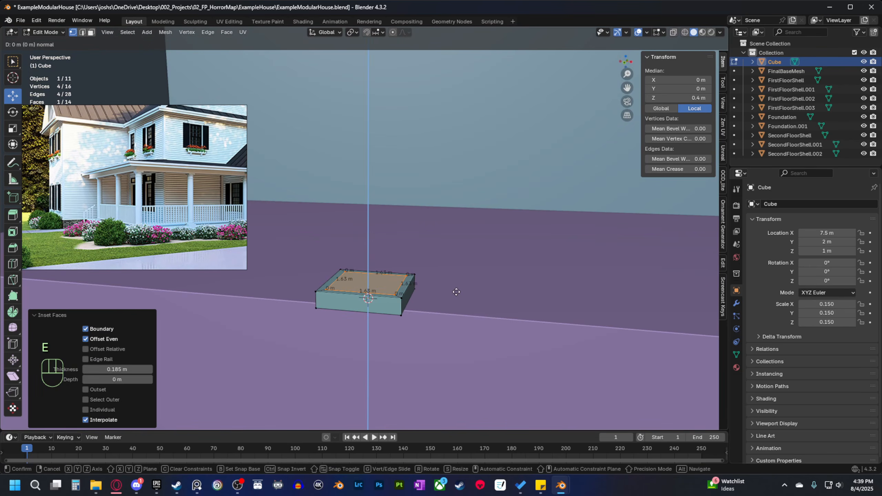
pyautogui.rightClick(455, 291)
pyautogui.press('`')
pyautogui.click(436, 274)
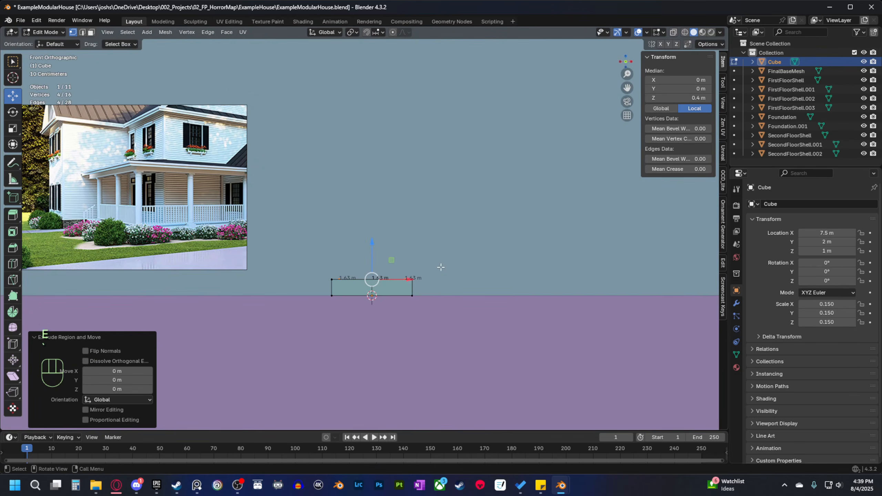
pyautogui.press('g')
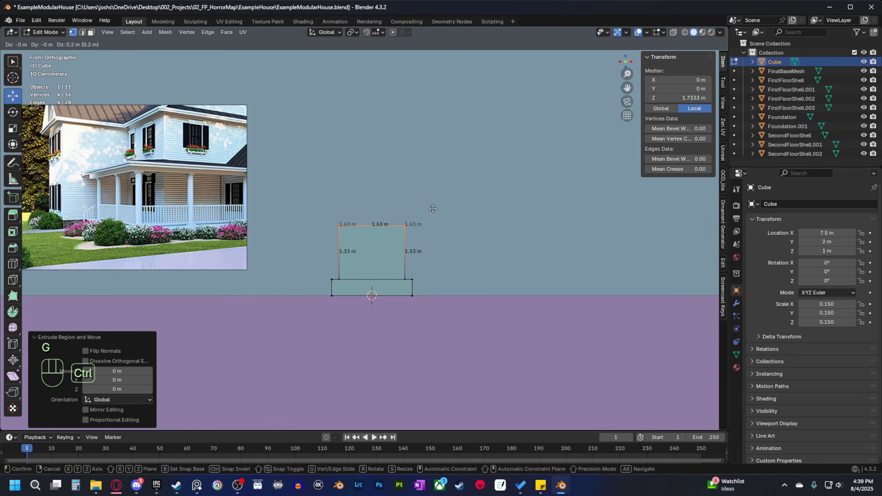
pyautogui.click(441, 146)
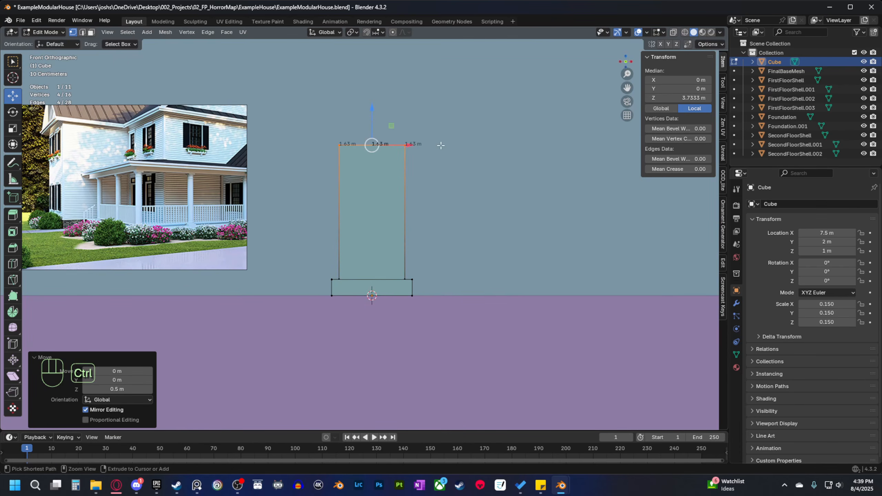
pyautogui.scroll(-3, 443, 153)
pyautogui.keyDown('shift'); pyautogui.moveTo(454, 222); pyautogui.dragTo(449, 250, button='middle'); pyautogui.keyUp('shift')
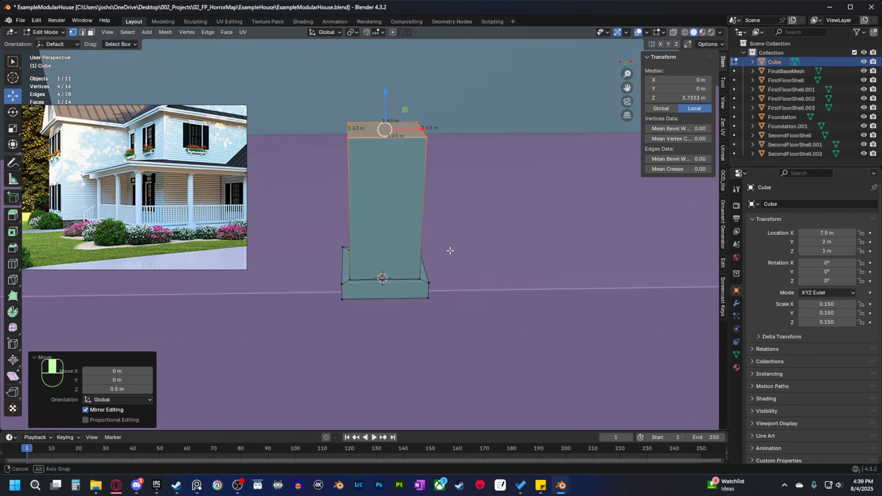
# Undo the column shaft's extrusion and the inset on the base's top face.
pyautogui.press('2')
pyautogui.click(366, 278)
pyautogui.hotkey('ctrl', 'z')
pyautogui.hotkey('ctrl', 'z')
pyautogui.hotkey('ctrl', 'z')
pyautogui.hotkey('ctrl', 'z')
pyautogui.hotkey('ctrl', 'z')
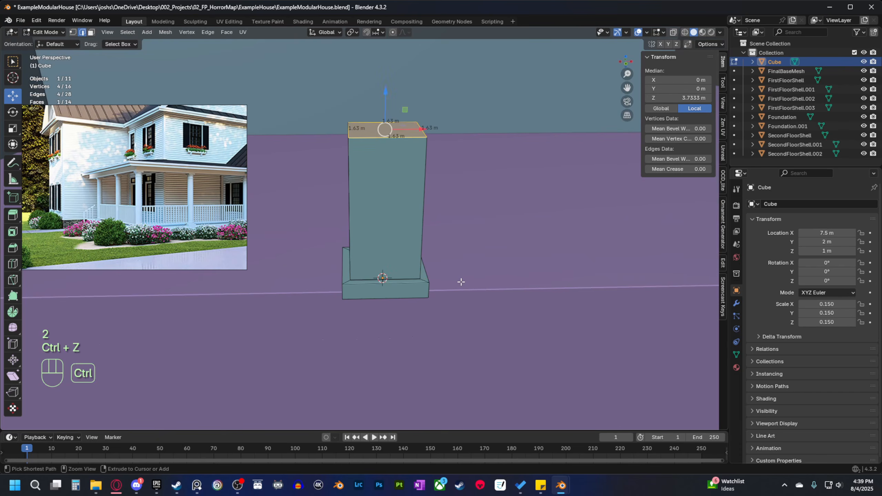
# Inset the column base's top face by about 0.184 m and raise the inset face 0.02 m.
pyautogui.press('i')
pyautogui.click(509, 292)
pyautogui.press('`')
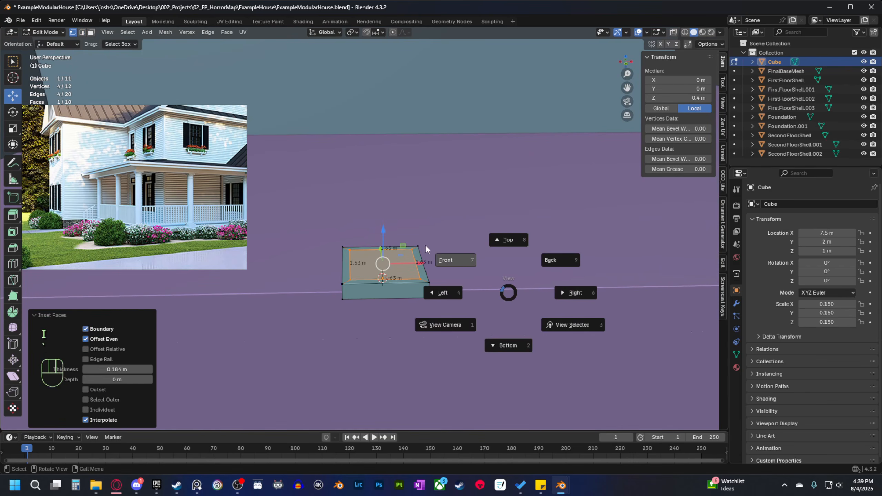
pyautogui.click(425, 246)
pyautogui.moveTo(385, 245); pyautogui.dragTo(392, 240)
pyautogui.hotkey('shift', 'ctrl')
pyautogui.moveTo(391, 239); pyautogui.dragTo(396, 284, button='middle')
# Extrude the raised inset face 0.7 m upward in front view to form the column's square lower shaft.
pyautogui.press('`')
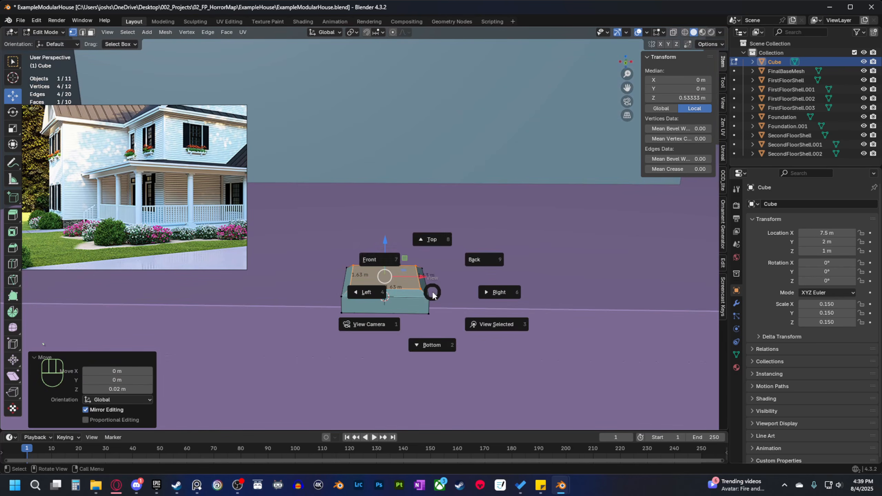
pyautogui.click(374, 258)
pyautogui.press('e')
pyautogui.press('ctrl')
pyautogui.click(448, 115)
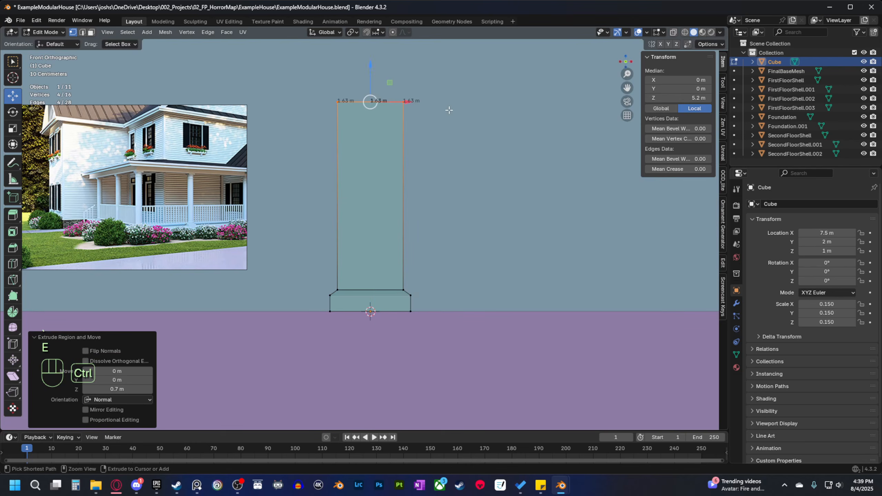
# Duplicate the human reference figure and place the copy on the porch at X 6 m, Y 3 m, Z 1 m.
pyautogui.scroll(-8, 448, 262)
pyautogui.scroll(-3, 457, 265)
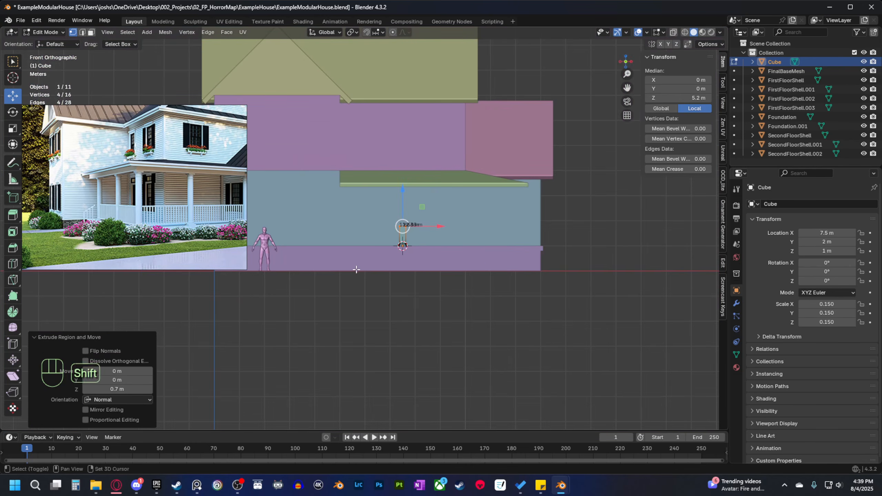
pyautogui.press('Tab')
pyautogui.keyDown('shift'); pyautogui.moveTo(356, 270); pyautogui.dragTo(334, 297, button='middle'); pyautogui.keyUp('shift')
pyautogui.click(295, 257)
pyautogui.hotkey('shift', 'd')
pyautogui.rightClick(377, 317)
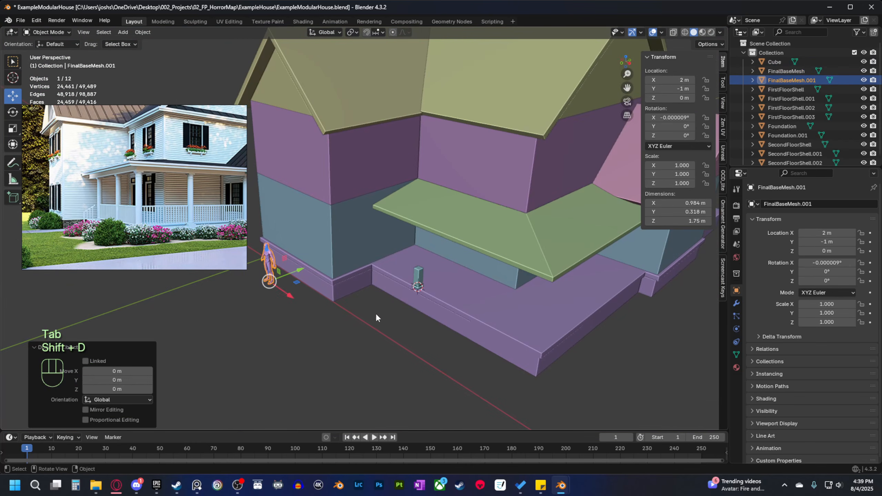
pyautogui.keyDown('ctrl'); pyautogui.moveTo(284, 289); pyautogui.dragTo(369, 299); pyautogui.keyUp('ctrl')
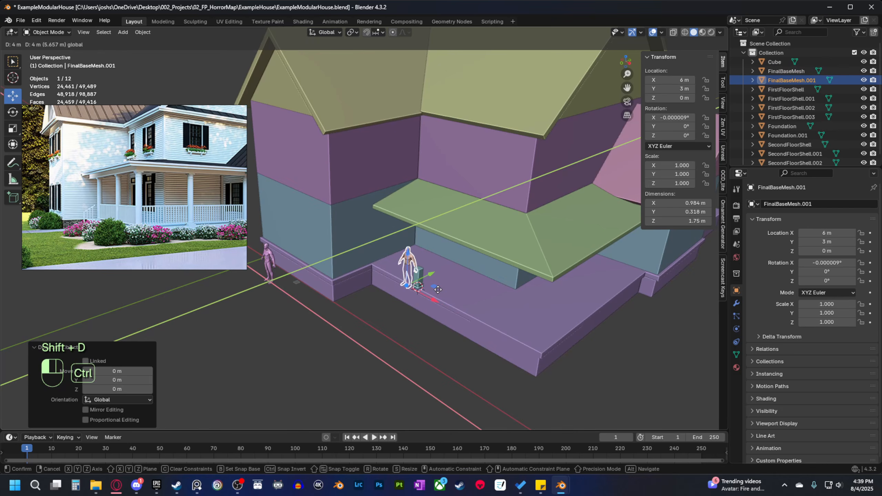
pyautogui.press('z')
pyautogui.click(416, 320)
pyautogui.moveTo(416, 318); pyautogui.dragTo(448, 295, button='middle')
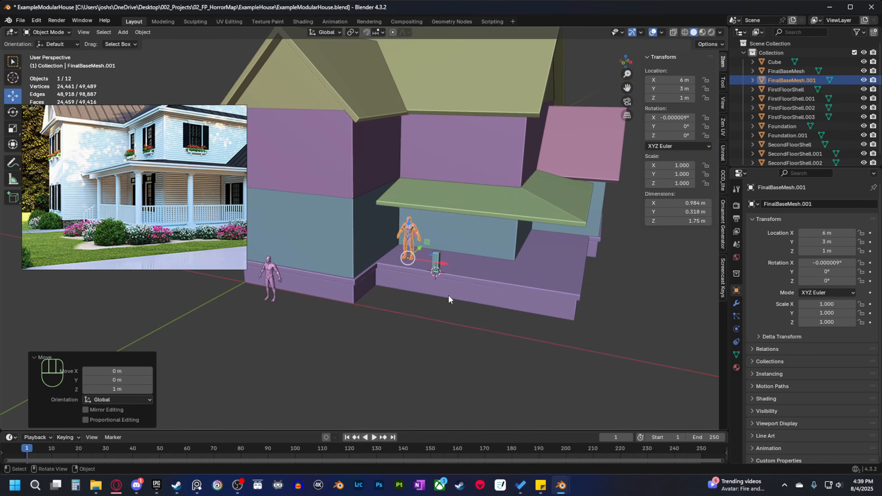
# Select the column beside the figure and inset its top face by about 0.26 m in edit mode.
pyautogui.press('`')
pyautogui.click(393, 259)
pyautogui.scroll(3, 382, 265)
pyautogui.scroll(4, 389, 272)
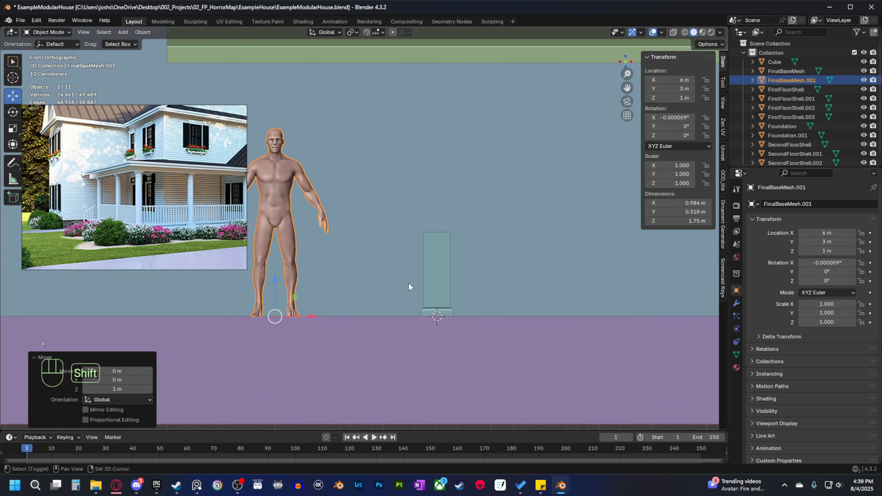
pyautogui.click(413, 292)
pyautogui.keyDown('shift'); pyautogui.moveTo(439, 300); pyautogui.dragTo(417, 290, button='middle'); pyautogui.keyUp('shift')
pyautogui.scroll(2, 424, 330)
pyautogui.scroll(3, 415, 309)
pyautogui.press('Tab')
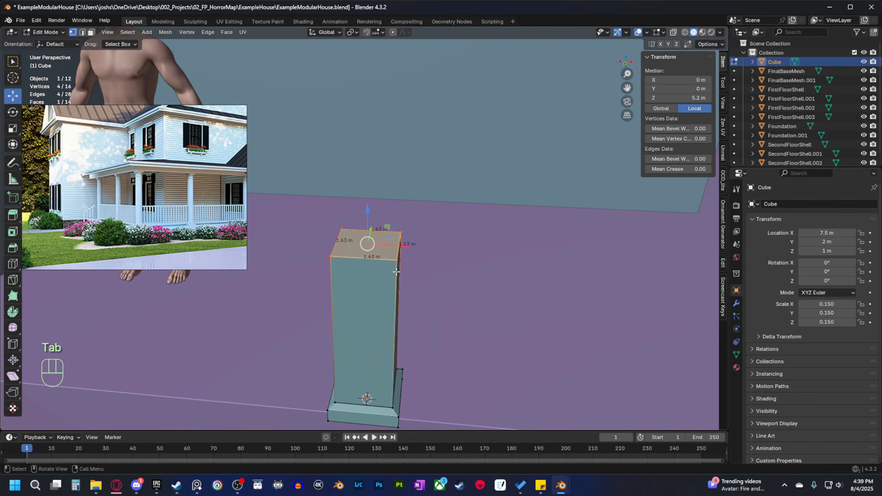
pyautogui.press('3')
pyautogui.press('i')
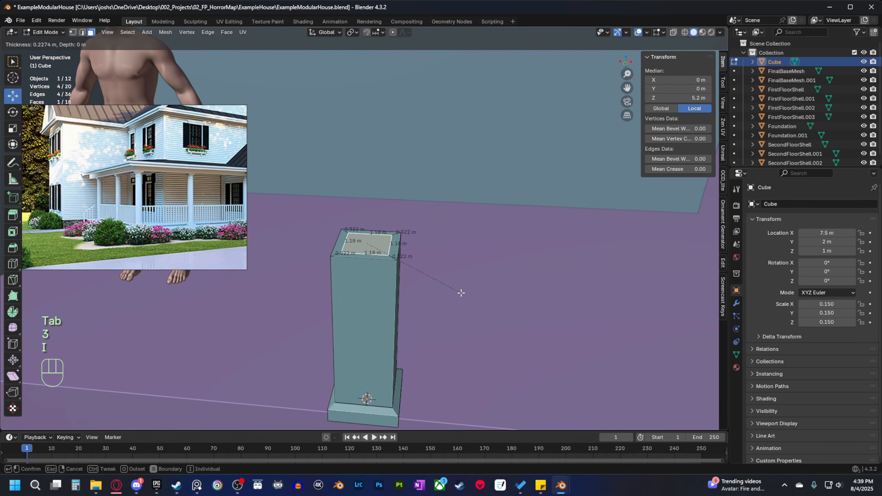
pyautogui.click(459, 292)
# Raise the inset top face 0.05 m in front view to bevel the top of the square shaft.
pyautogui.press('`')
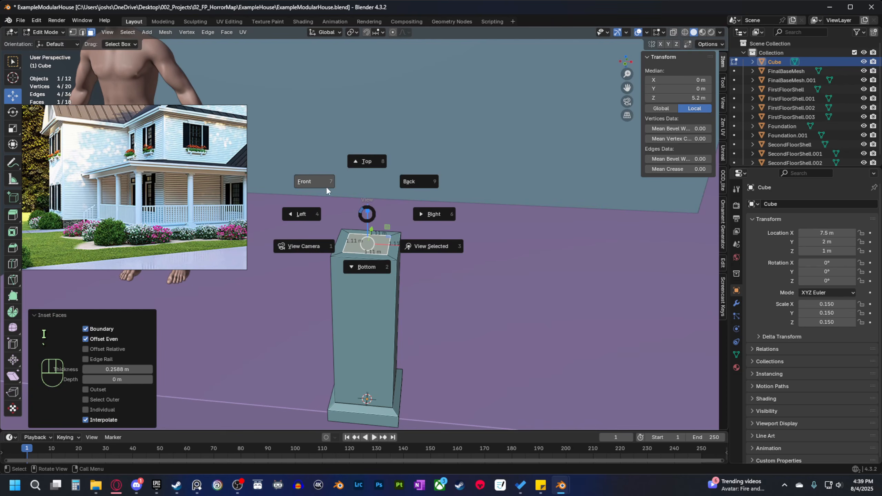
pyautogui.click(305, 182)
pyautogui.keyDown('ctrl'); pyautogui.moveTo(358, 241); pyautogui.dragTo(361, 227); pyautogui.keyUp('ctrl')
pyautogui.moveTo(361, 227); pyautogui.dragTo(388, 301, button='middle')
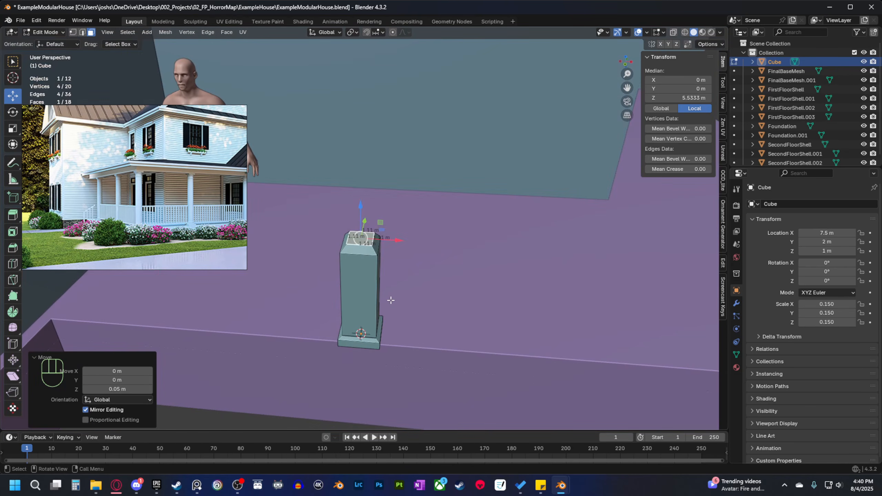
# Snap the 3D cursor to the column's selected top face and add a cylinder mesh there in object mode.
pyautogui.hotkey('shift', 's')
pyautogui.click(379, 353)
pyautogui.scroll(-4, 383, 349)
pyautogui.press('Tab')
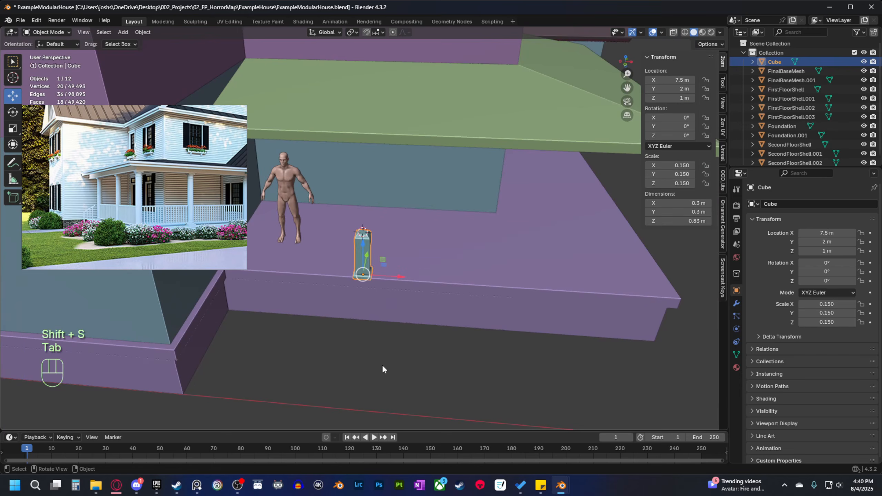
pyautogui.click(386, 373)
pyautogui.hotkey('shift', 'a')
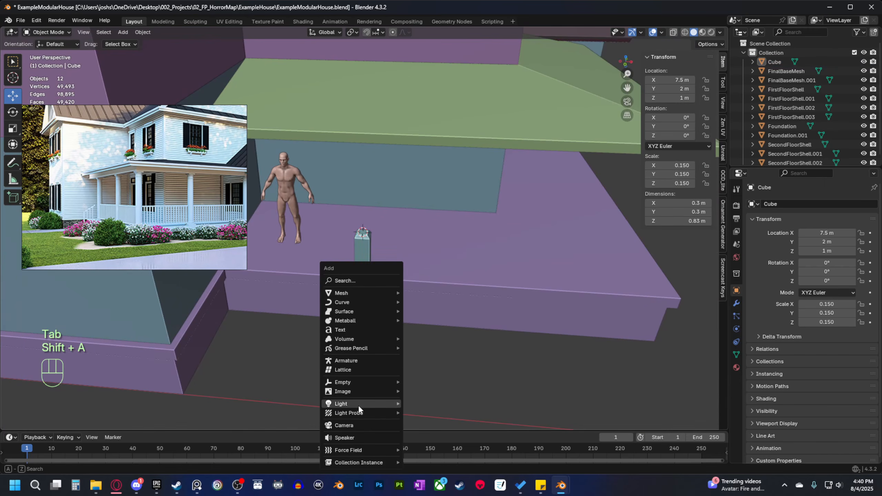
pyautogui.moveTo(368, 293)
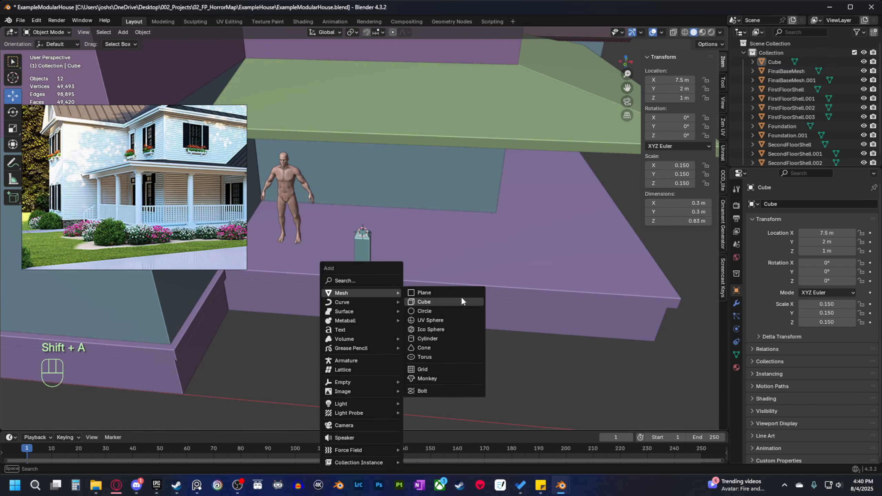
pyautogui.click(454, 339)
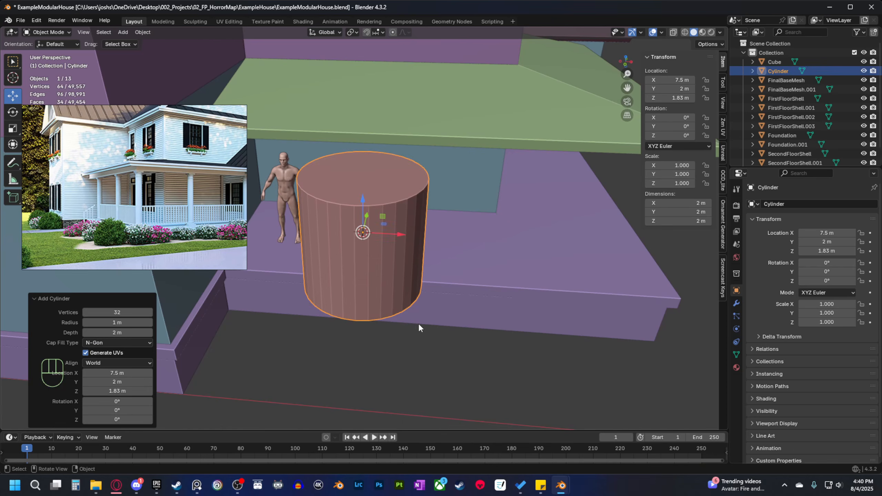
# Raise the cylinder's geometry 1 m in edit mode so its origin sits at the centre of its bottom face.
pyautogui.press('`')
pyautogui.click(379, 306)
pyautogui.press('Tab')
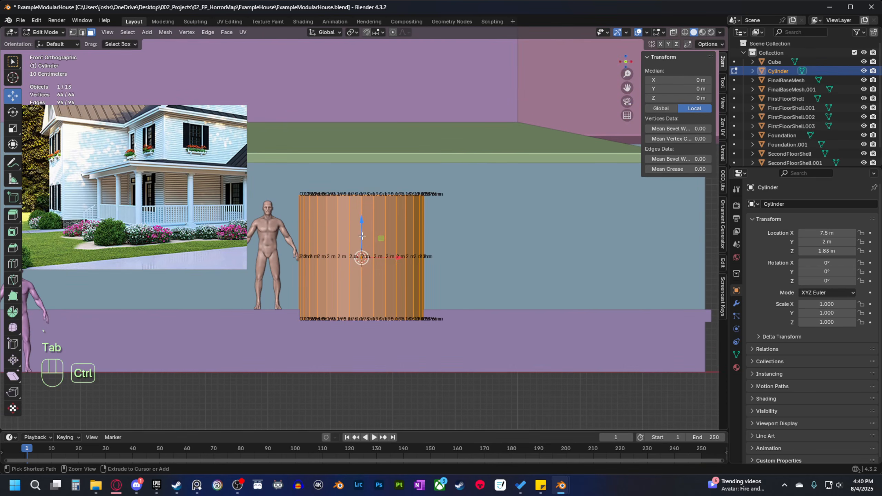
pyautogui.keyDown('ctrl'); pyautogui.moveTo(365, 232); pyautogui.dragTo(376, 170); pyautogui.keyUp('ctrl')
pyautogui.press('Tab')
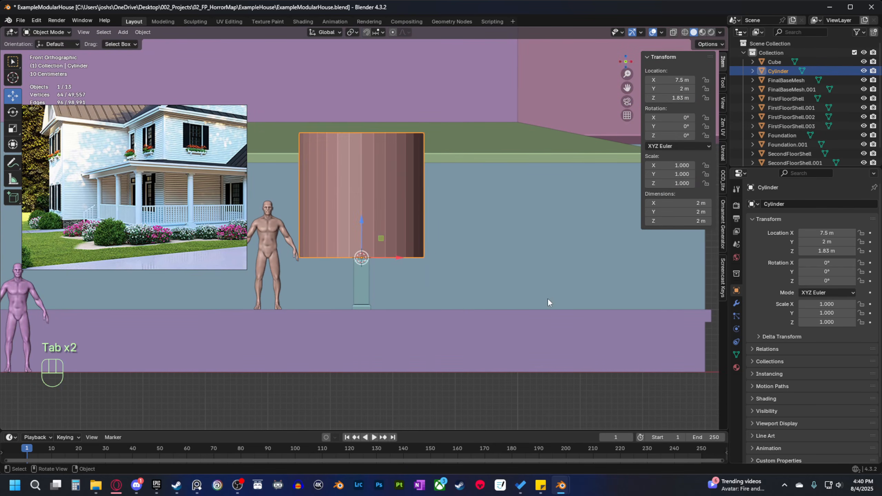
# Scale the cylinder down uniformly to about 0.117 m wide.
pyautogui.press('s')
pyautogui.click(423, 274)
pyautogui.scroll(7, 451, 312)
pyautogui.press('s')
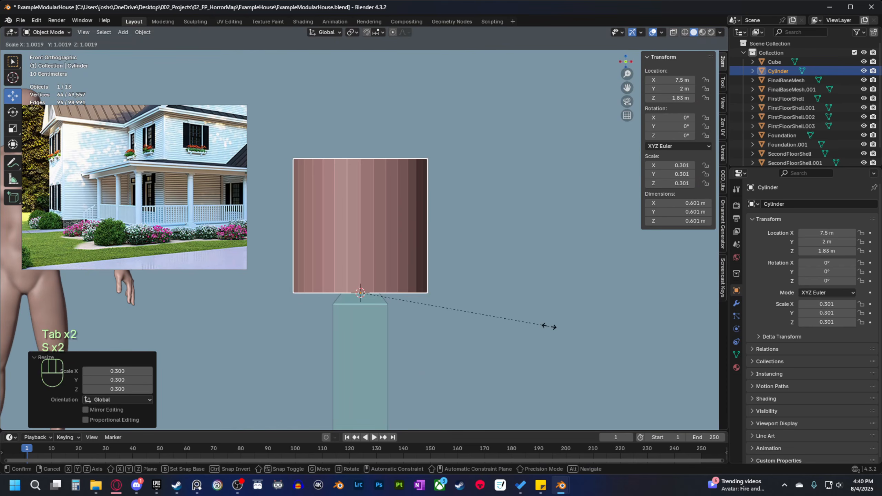
pyautogui.click(396, 304)
# Stretch the cylinder along Z by a factor of 10.4 to make a tall round post.
pyautogui.moveTo(395, 304); pyautogui.dragTo(413, 333, button='middle')
pyautogui.press('s')
pyautogui.press('z')
pyautogui.press('ctrl')
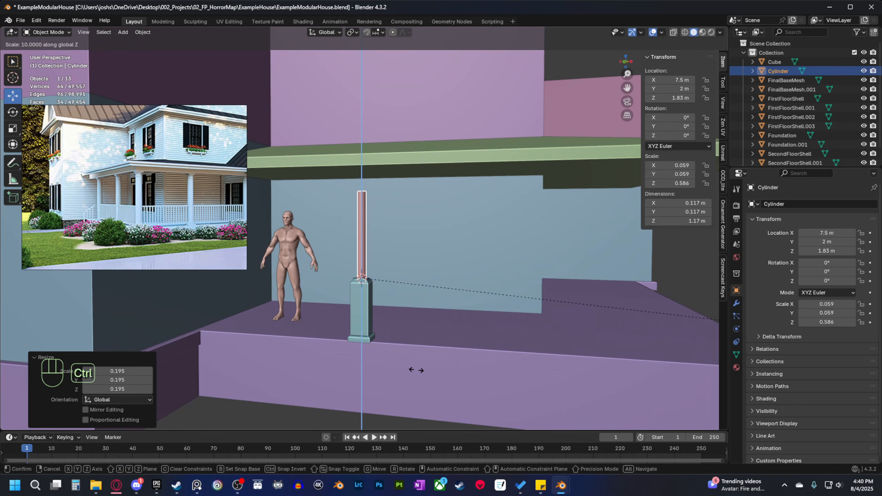
pyautogui.click(441, 374)
# Select the square column base and scale it uniformly by 0.7 in top view.
pyautogui.moveTo(442, 377); pyautogui.dragTo(394, 347, button='middle')
pyautogui.press('`')
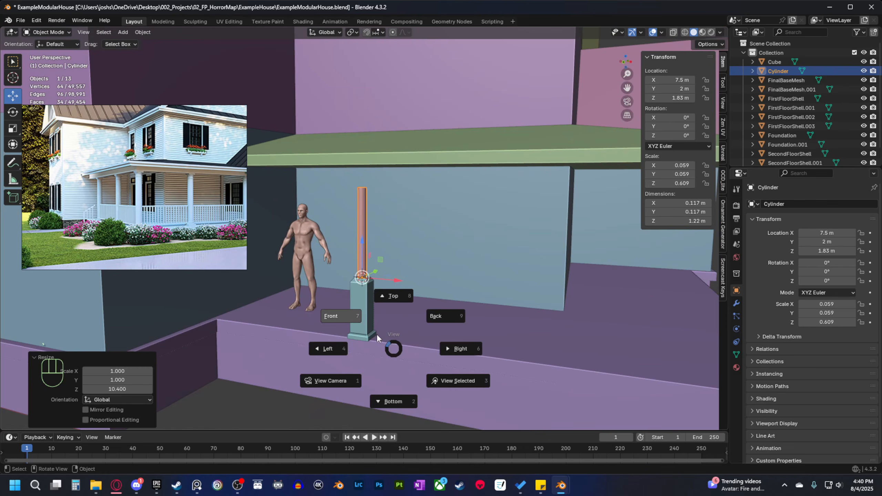
pyautogui.press('Escape')
pyautogui.click(356, 313)
pyautogui.moveTo(356, 313); pyautogui.dragTo(411, 351, button='middle')
pyautogui.press('`')
pyautogui.click(409, 297)
pyautogui.scroll(2, 420, 327)
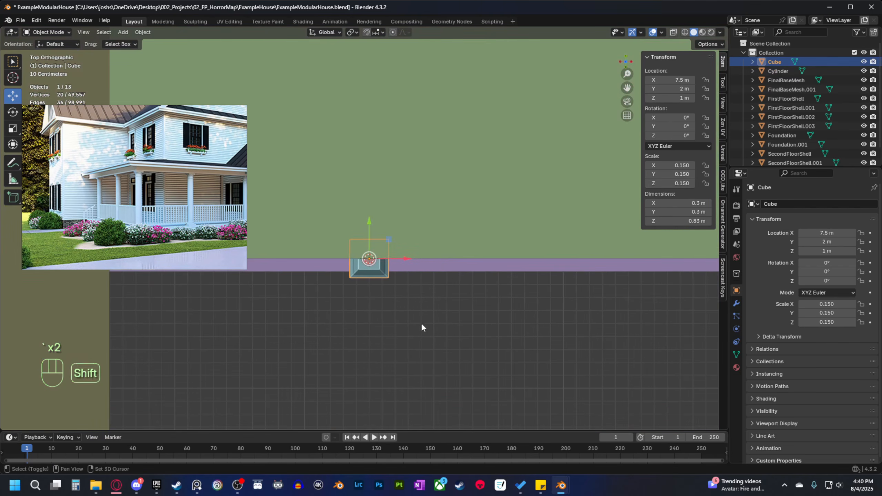
pyautogui.press('s')
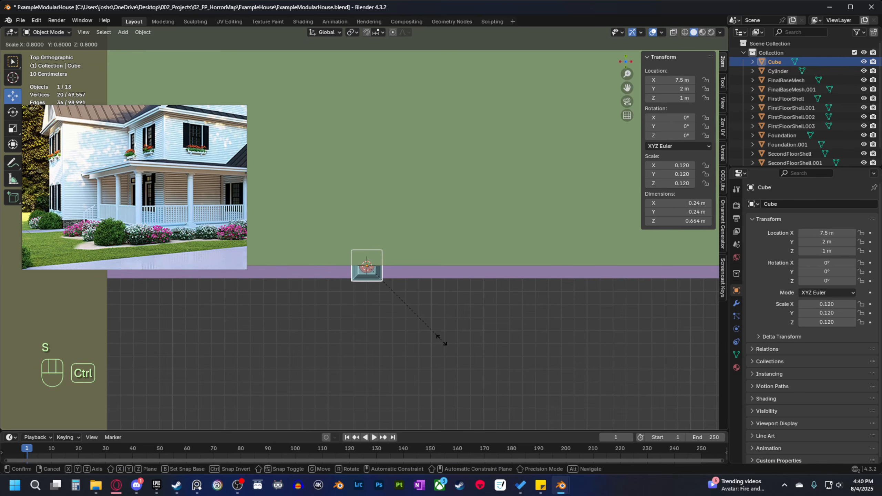
pyautogui.click(425, 327)
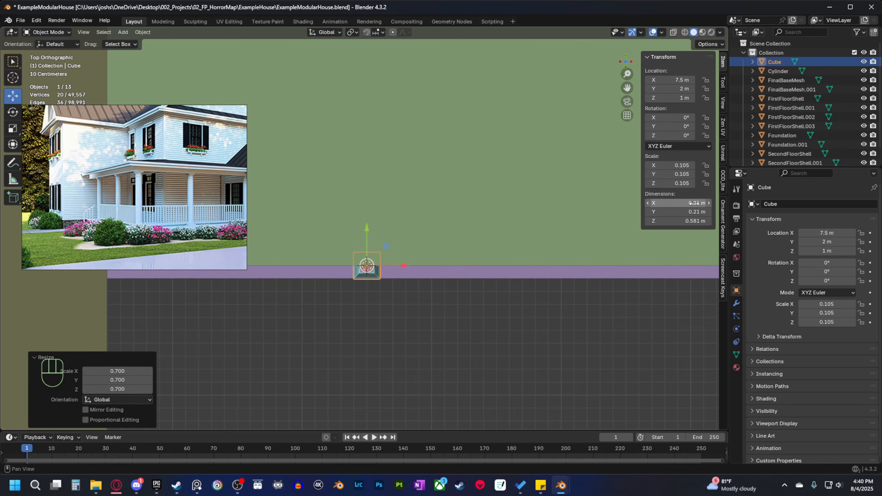
# Set the column base's X and Y dimensions to 0.2 m.
pyautogui.moveTo(693, 203); pyautogui.dragTo(693, 212)
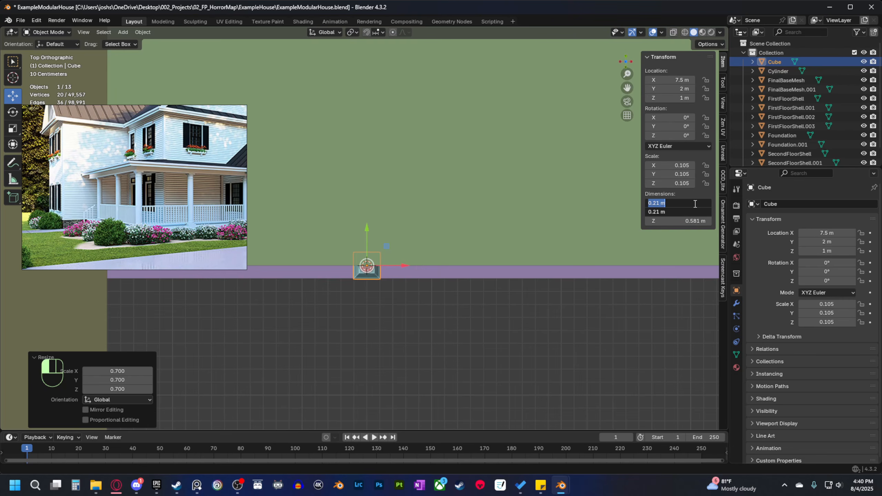
pyautogui.write('0.2')
pyautogui.press('Return')
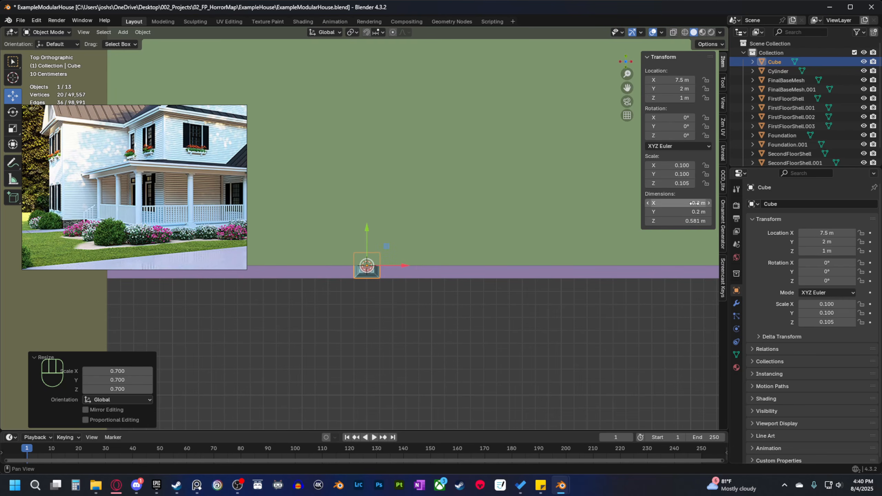
# With X-ray on in front view, select the top part of the square shaft and raise it 0.2 m.
pyautogui.moveTo(514, 230); pyautogui.dragTo(352, 252, button='middle')
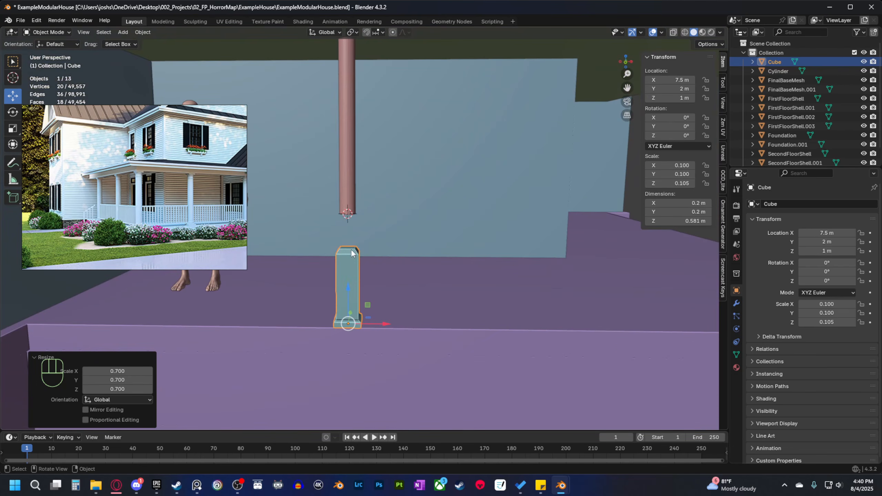
pyautogui.press('`')
pyautogui.click(326, 270)
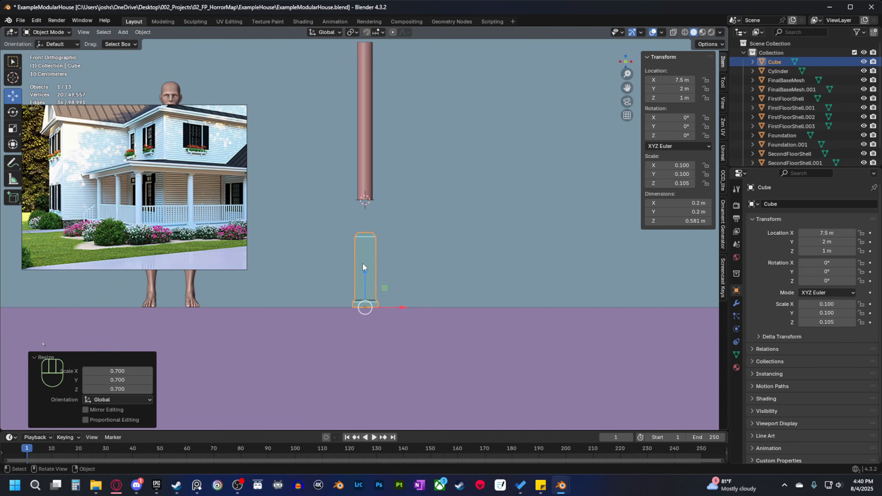
pyautogui.scroll(2, 362, 267)
pyautogui.click(673, 33)
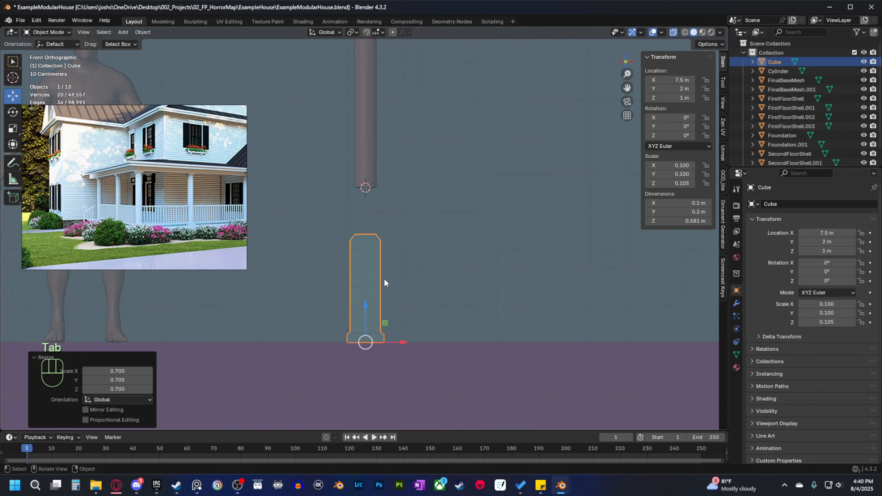
pyautogui.press('Tab')
pyautogui.moveTo(343, 269); pyautogui.dragTo(376, 170)
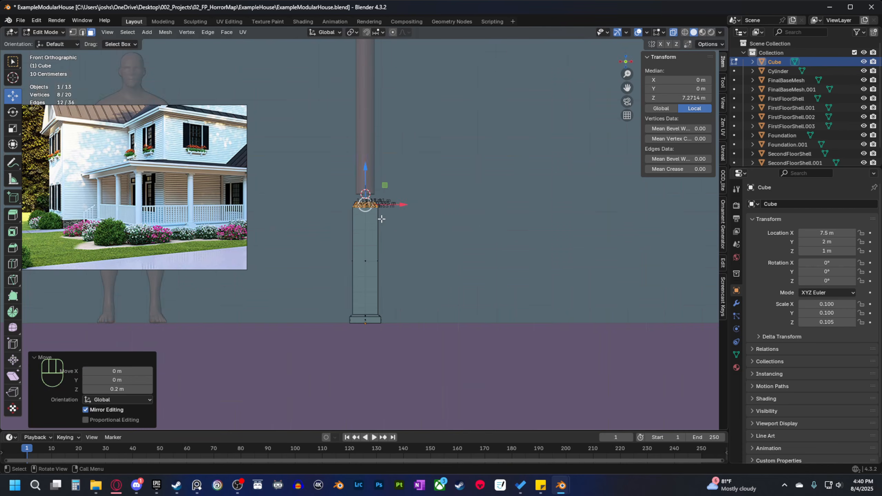
pyautogui.scroll(-3, 379, 174)
pyautogui.keyDown('shift'); pyautogui.moveTo(452, 282); pyautogui.dragTo(423, 251, button='middle'); pyautogui.keyUp('shift')
pyautogui.press('Tab')
# Scale the cylinder by about 0.474 and lower it along Z until it rests on the square shaft's top.
pyautogui.click(394, 214)
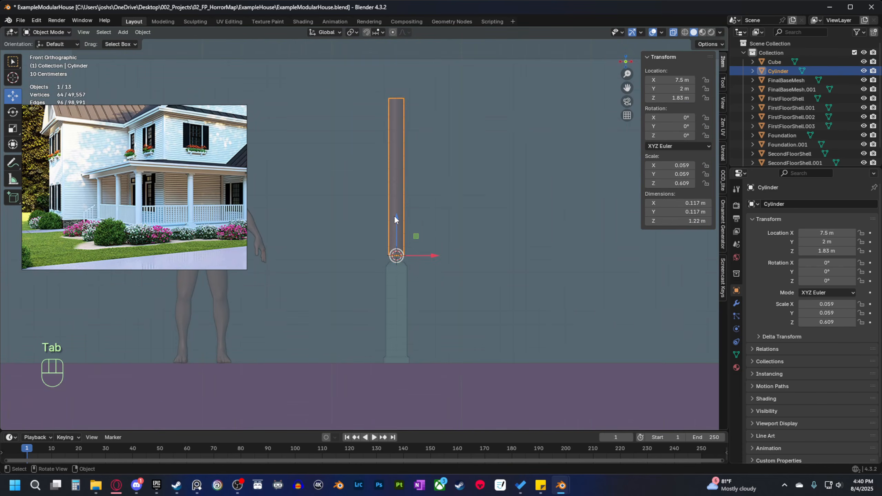
pyautogui.scroll(4, 435, 278)
pyautogui.scroll(6, 533, 308)
pyautogui.press('s')
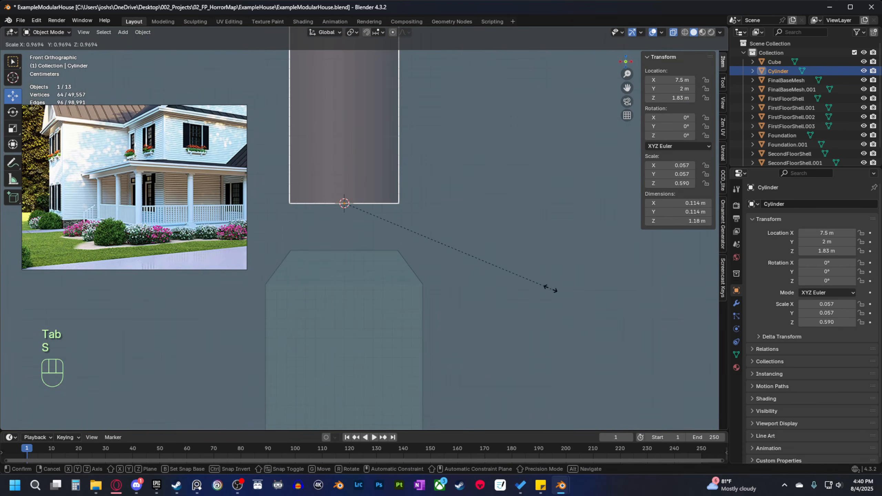
pyautogui.click(445, 246)
pyautogui.press('g')
pyautogui.press('z')
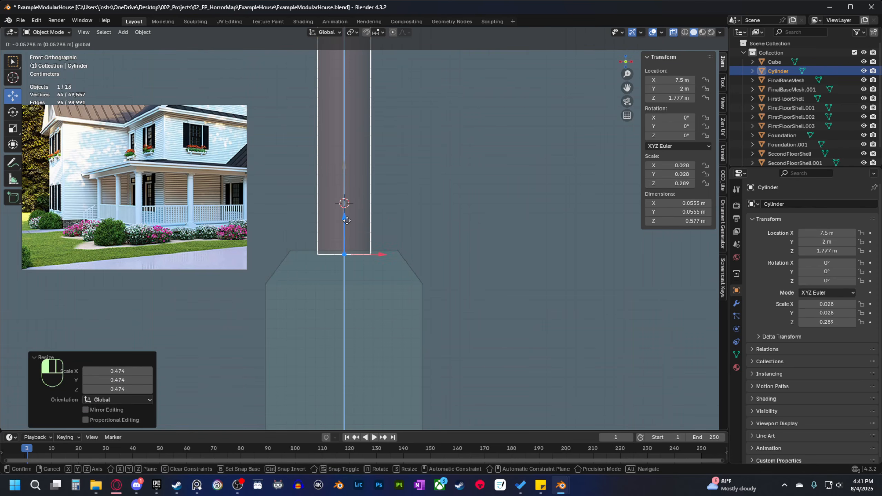
pyautogui.click(348, 223)
# Delete the bottom cap face of the cylinder in edit mode.
pyautogui.moveTo(348, 225); pyautogui.dragTo(414, 267, button='middle')
pyautogui.scroll(5, 461, 222)
pyautogui.press('Tab')
pyautogui.click(385, 196)
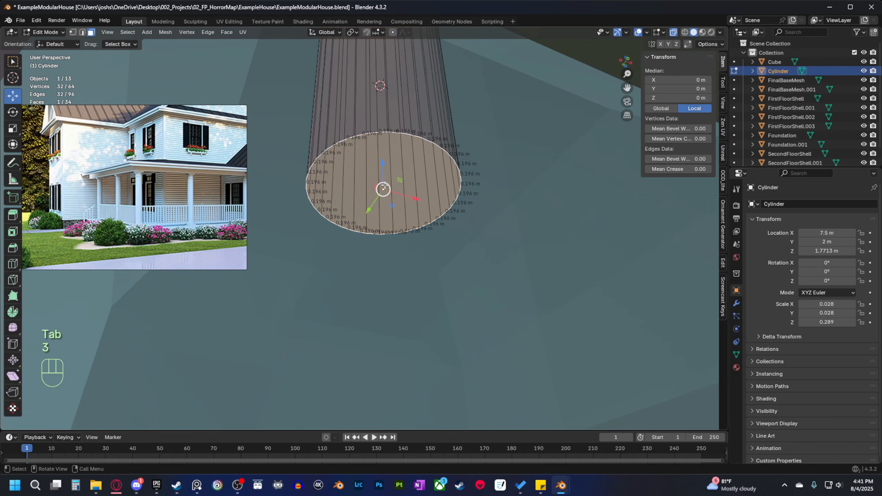
pyautogui.press('x')
pyautogui.click(406, 206)
# Delete the cylinder's top cap face.
pyautogui.scroll(-6, 409, 194)
pyautogui.moveTo(409, 193); pyautogui.dragTo(392, 276, button='middle')
pyautogui.scroll(3, 405, 287)
pyautogui.scroll(3, 385, 257)
pyautogui.click(381, 246)
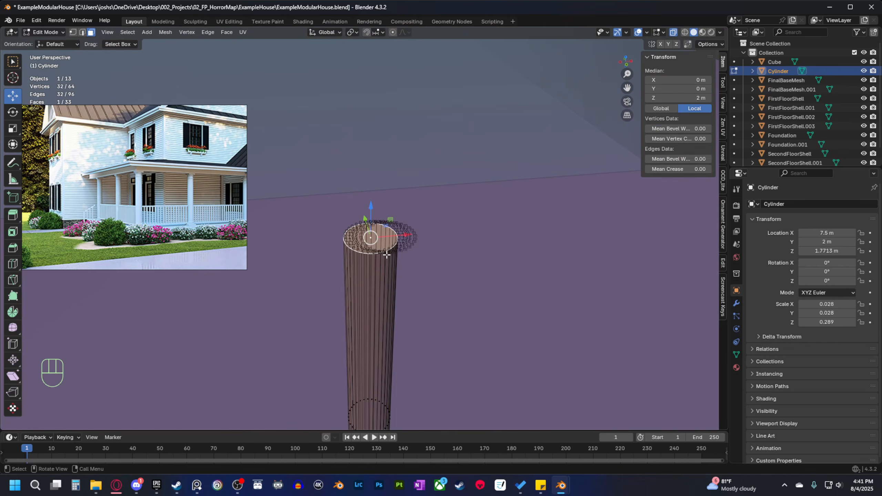
pyautogui.press('x')
pyautogui.click(414, 267)
# In front view, select the cylinder's top vertices and raise them 0.6 m along Z.
pyautogui.scroll(-3, 421, 274)
pyautogui.press('`')
pyautogui.click(387, 242)
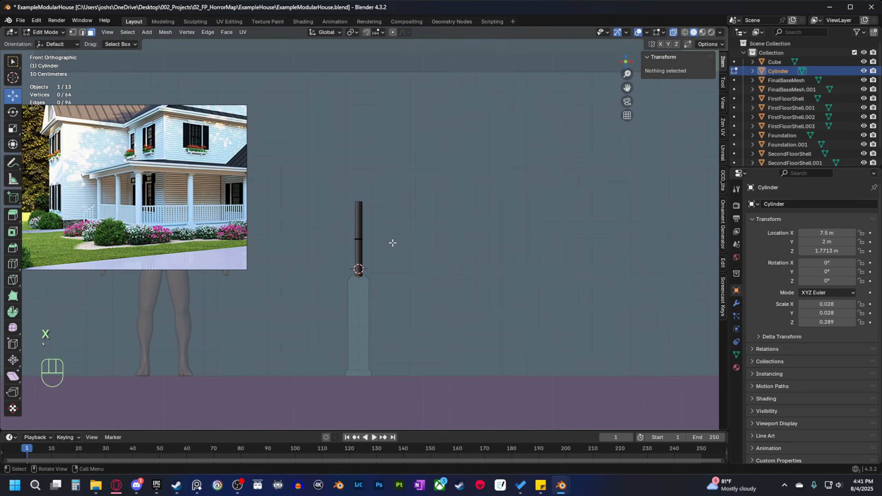
pyautogui.keyDown('shift'); pyautogui.moveTo(390, 242); pyautogui.dragTo(409, 301, button='middle'); pyautogui.keyUp('shift')
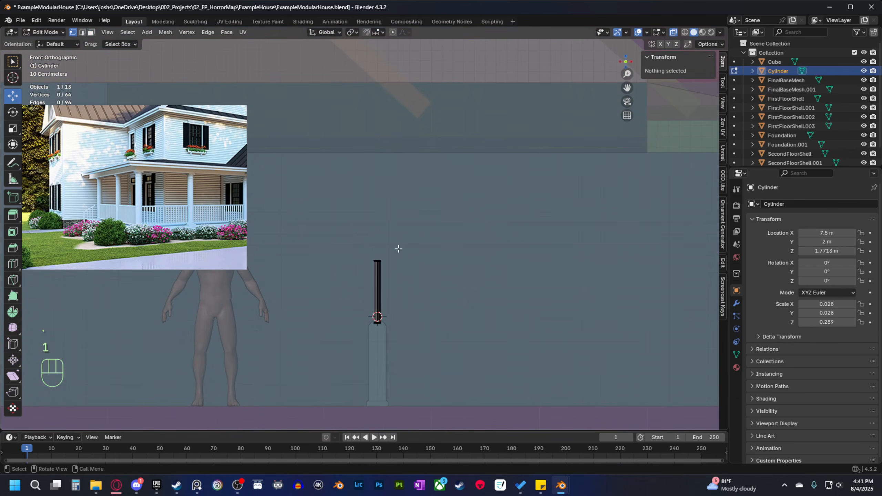
pyautogui.moveTo(399, 249); pyautogui.dragTo(359, 276)
pyautogui.keyDown('ctrl'); pyautogui.moveTo(378, 228); pyautogui.dragTo(392, 163); pyautogui.keyUp('ctrl')
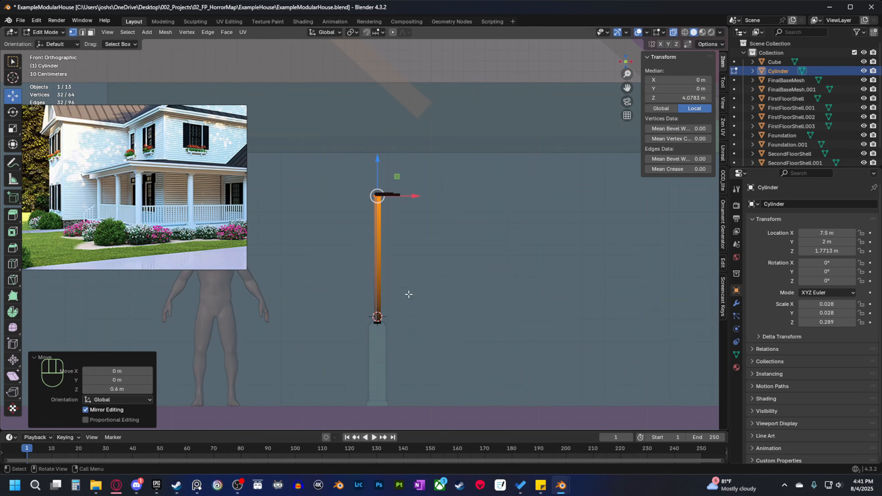
# Duplicate the square column base in place and rotate the copy 180° around the Y axis.
pyautogui.press('Tab')
pyautogui.scroll(-1, 375, 320)
pyautogui.click(373, 321)
pyautogui.hotkey('shift', 'd')
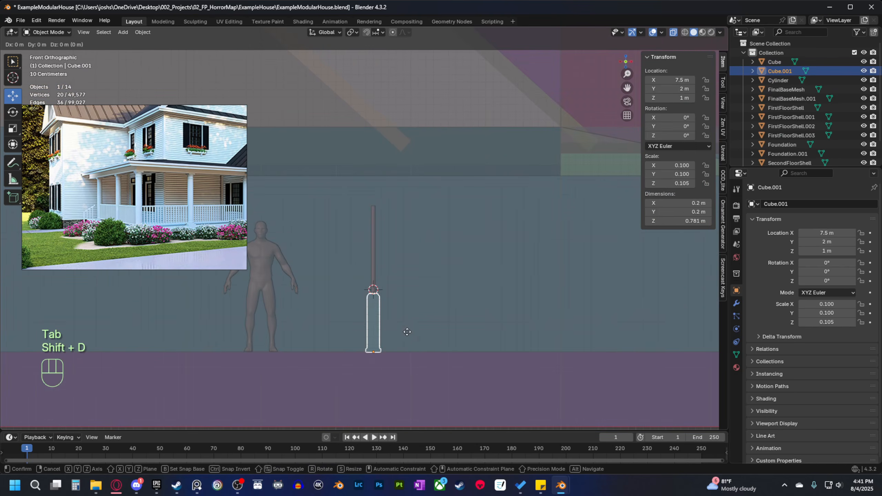
pyautogui.rightClick(410, 316)
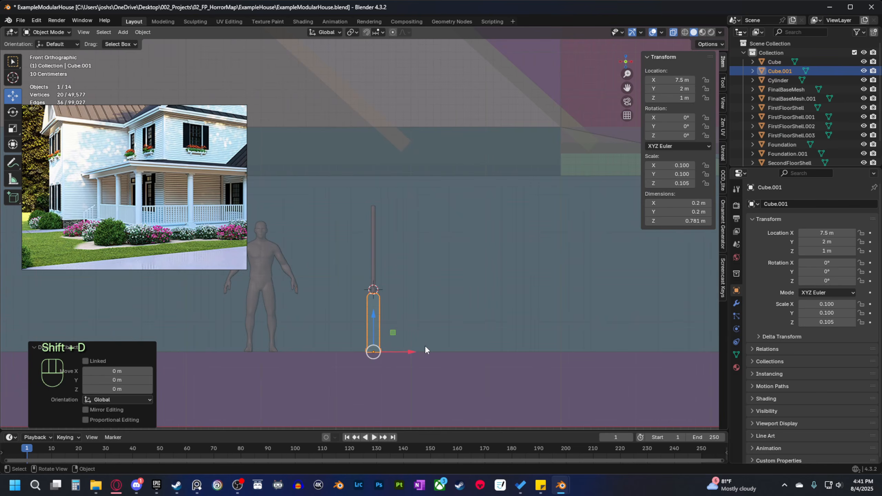
pyautogui.press('r')
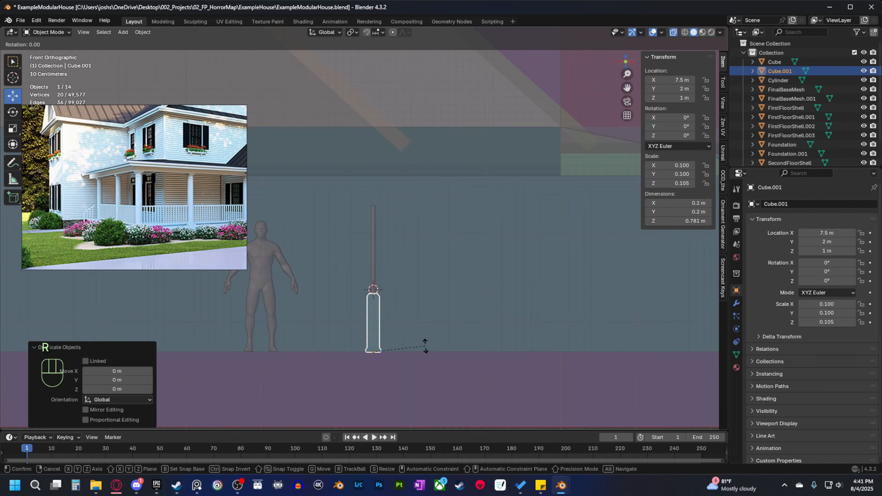
pyautogui.write('y')
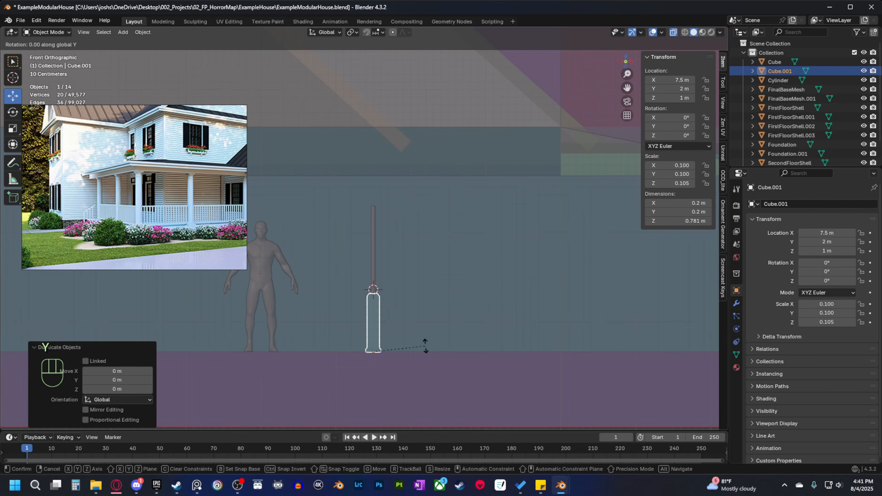
pyautogui.write('180')
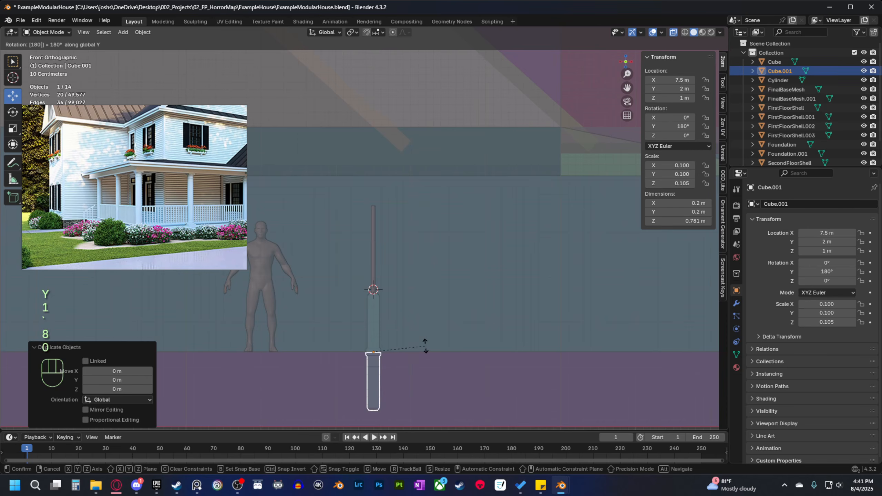
pyautogui.press('Return')
# Raise the flipped copy along Z to 3.35 m so it meets the underside of the porch roof.
pyautogui.keyDown('ctrl'); pyautogui.moveTo(374, 316); pyautogui.dragTo(381, 139); pyautogui.keyUp('ctrl')
pyautogui.scroll(6, 372, 215)
pyautogui.keyDown('shift'); pyautogui.moveTo(372, 215); pyautogui.dragTo(397, 258, button='middle'); pyautogui.keyUp('shift')
pyautogui.scroll(2, 376, 227)
pyautogui.keyDown('ctrl'); pyautogui.moveTo(373, 182); pyautogui.dragTo(382, 169); pyautogui.keyUp('ctrl')
pyautogui.scroll(-3, 417, 315)
pyautogui.keyDown('shift'); pyautogui.moveTo(417, 315); pyautogui.dragTo(387, 299, button='middle'); pyautogui.keyUp('shift')
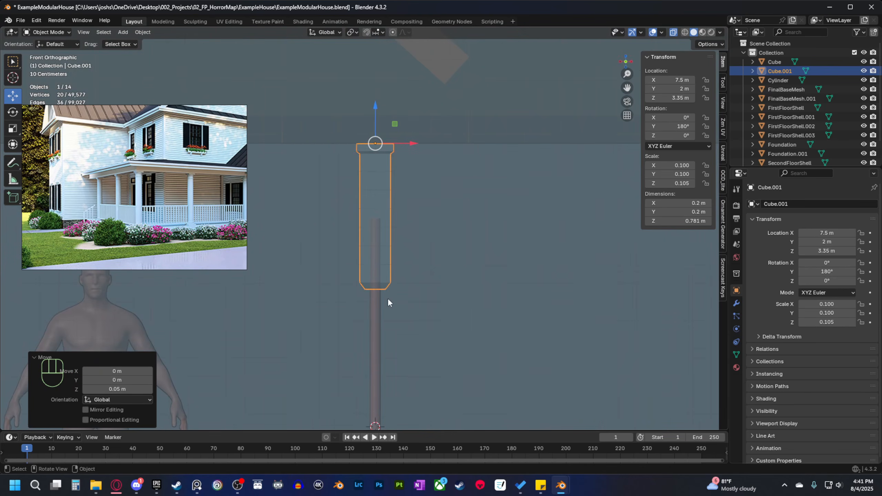
# Shorten the flipped top block by raising its lower vertices 0.34 m, and turn X-ray off.
pyautogui.press('Tab')
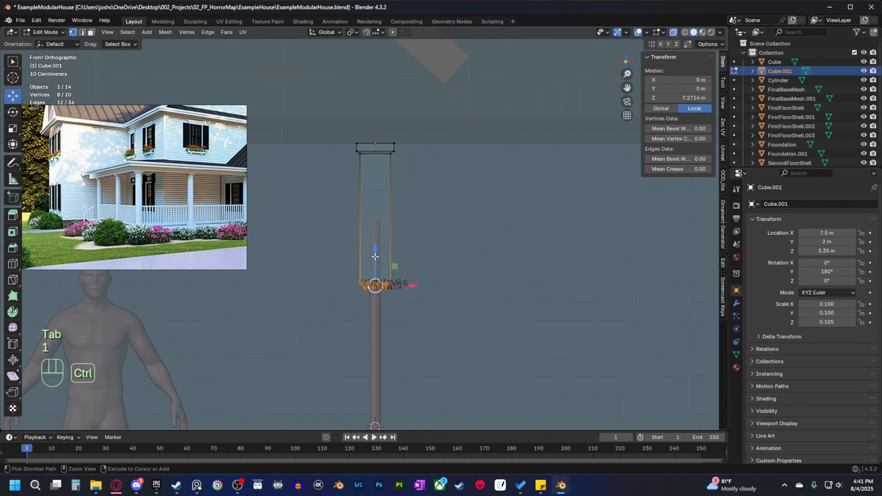
pyautogui.keyDown('ctrl'); pyautogui.moveTo(376, 261); pyautogui.dragTo(388, 183); pyautogui.keyUp('ctrl')
pyautogui.scroll(-3, 380, 263)
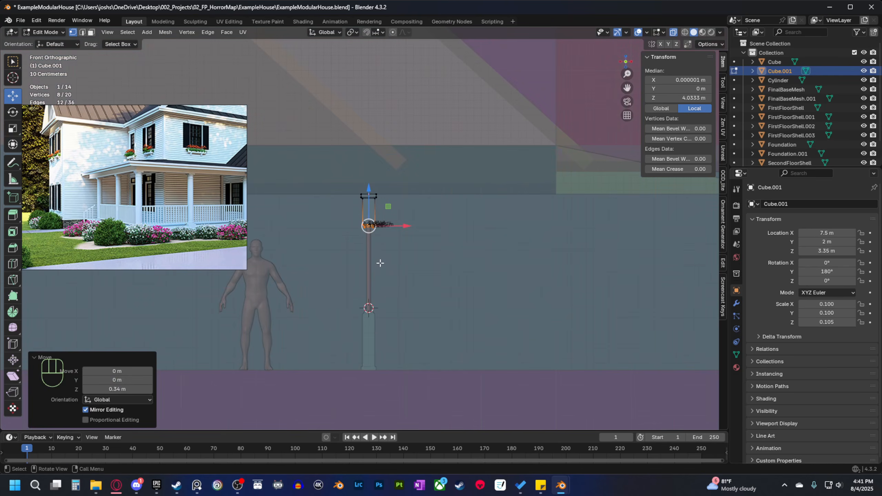
pyautogui.click(676, 33)
pyautogui.moveTo(399, 312)
pyautogui.mouseDown(button='middle')
pyautogui.moveTo(412, 355)
pyautogui.moveTo(381, 303)
pyautogui.moveTo(355, 360)
pyautogui.moveTo(392, 305)
pyautogui.mouseUp(button='middle')
pyautogui.press('Tab')
pyautogui.scroll(4, 381, 303)
pyautogui.scroll(2, 354, 360)
pyautogui.scroll(1, 392, 305)
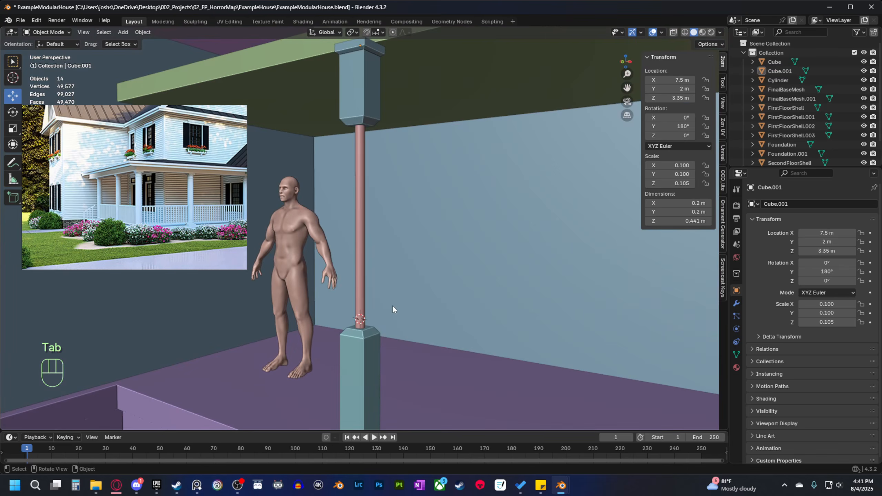
# Scale the column's top block uniformly to 0.6 in front view.
pyautogui.click(360, 118)
pyautogui.press('`')
pyautogui.click(339, 140)
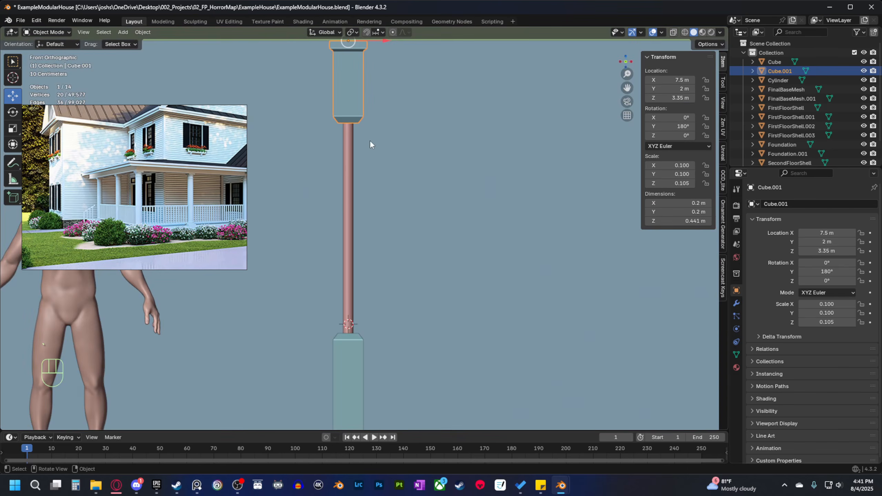
pyautogui.keyDown('shift'); pyautogui.moveTo(370, 141); pyautogui.dragTo(409, 263, button='middle'); pyautogui.keyUp('shift')
pyautogui.scroll(2, 452, 268)
pyautogui.press('s')
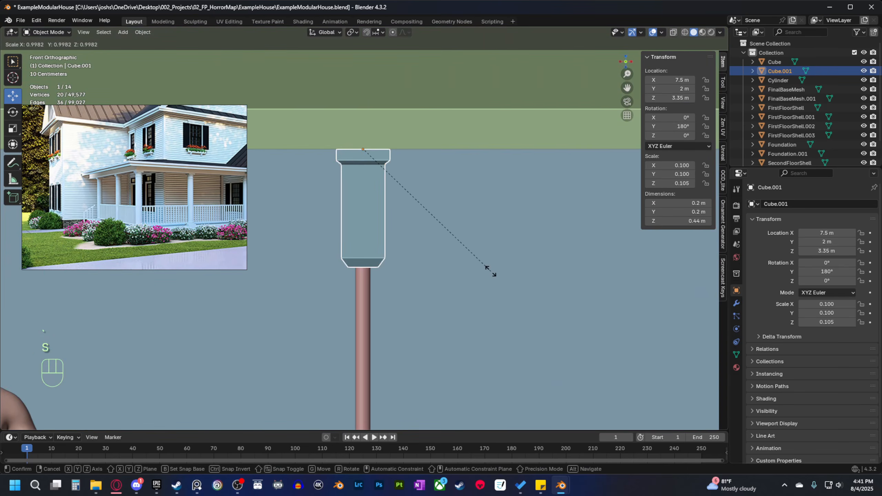
pyautogui.press('ctrl')
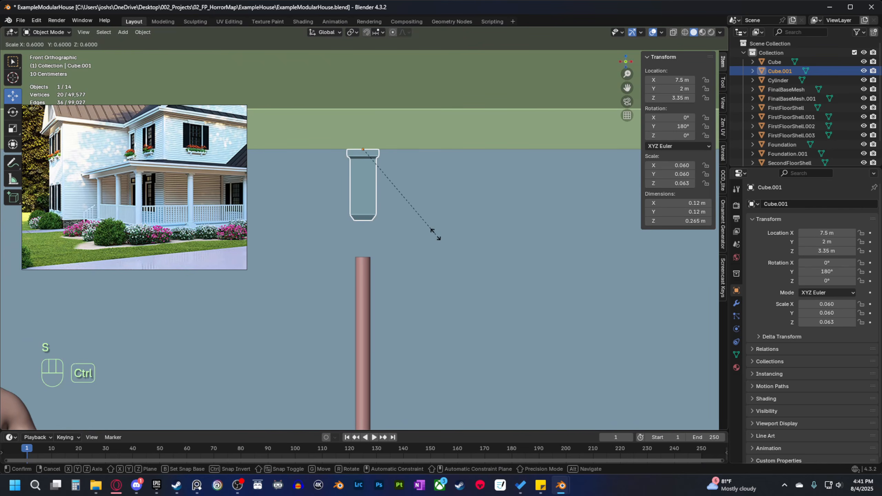
pyautogui.click(435, 234)
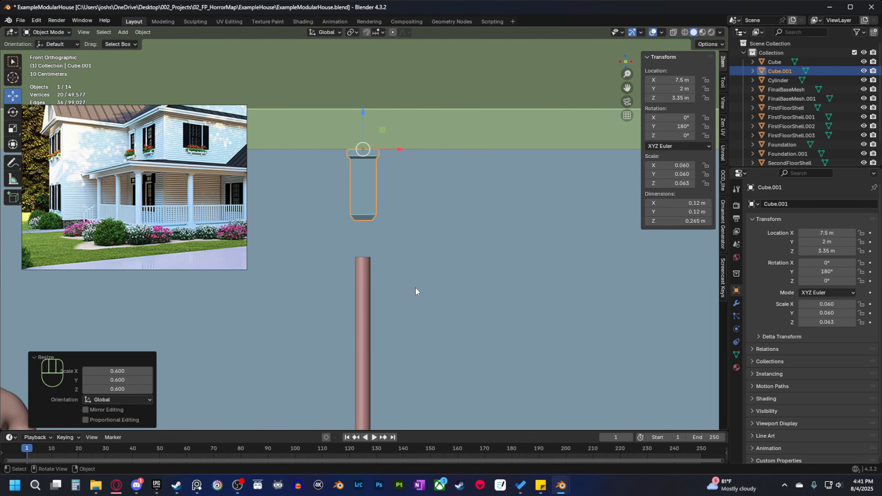
# Raise the cylinder's top vertices 0.2 m so the post extends into the top block.
pyautogui.moveTo(412, 276); pyautogui.dragTo(374, 258, button='middle')
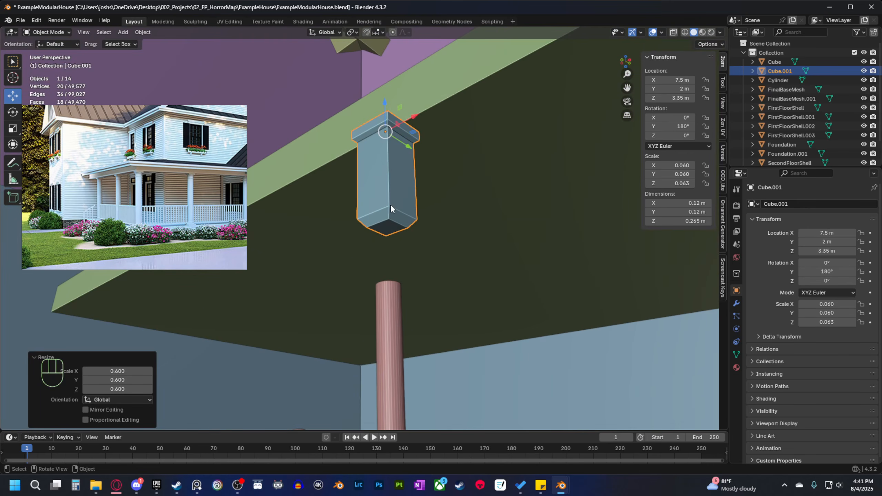
pyautogui.moveTo(390, 205); pyautogui.dragTo(417, 239, button='middle')
pyautogui.scroll(-4, 394, 301)
pyautogui.keyDown('shift'); pyautogui.moveTo(424, 274); pyautogui.dragTo(438, 327, button='middle'); pyautogui.keyUp('shift')
pyautogui.scroll(3, 433, 282)
pyautogui.press('`')
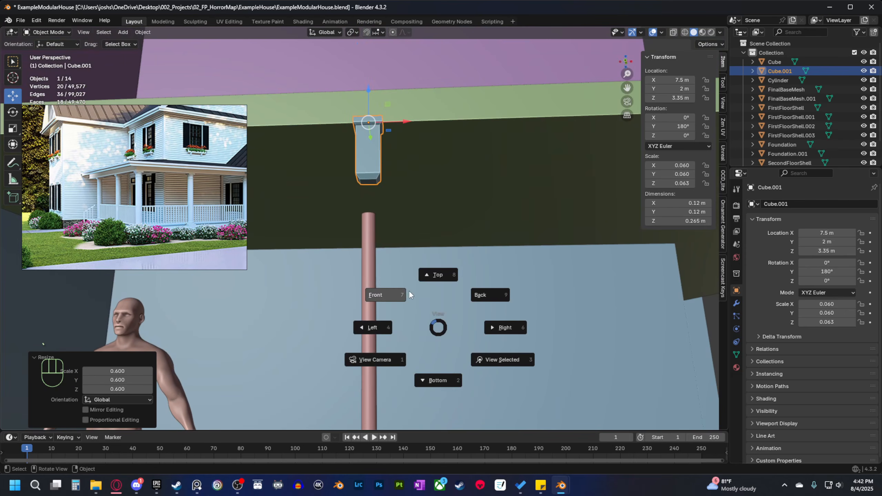
pyautogui.click(409, 295)
pyautogui.click(367, 287)
pyautogui.press('Tab')
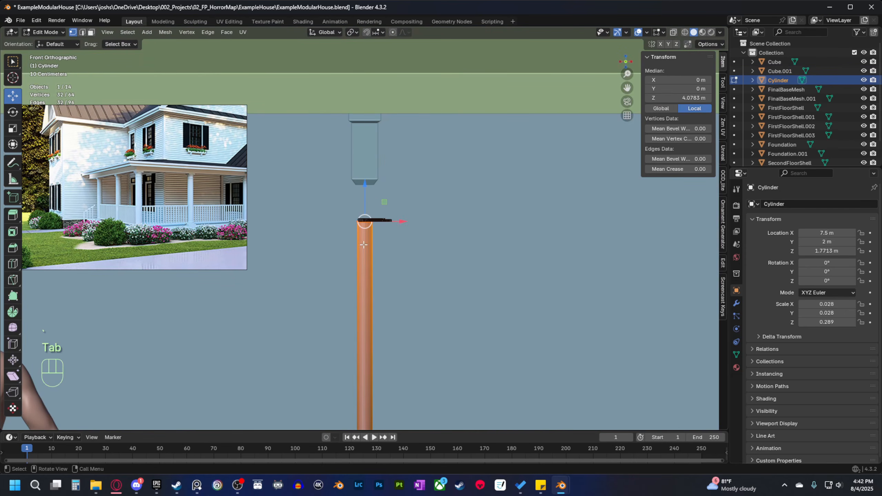
pyautogui.keyDown('ctrl'); pyautogui.moveTo(365, 192); pyautogui.dragTo(366, 138); pyautogui.keyUp('ctrl')
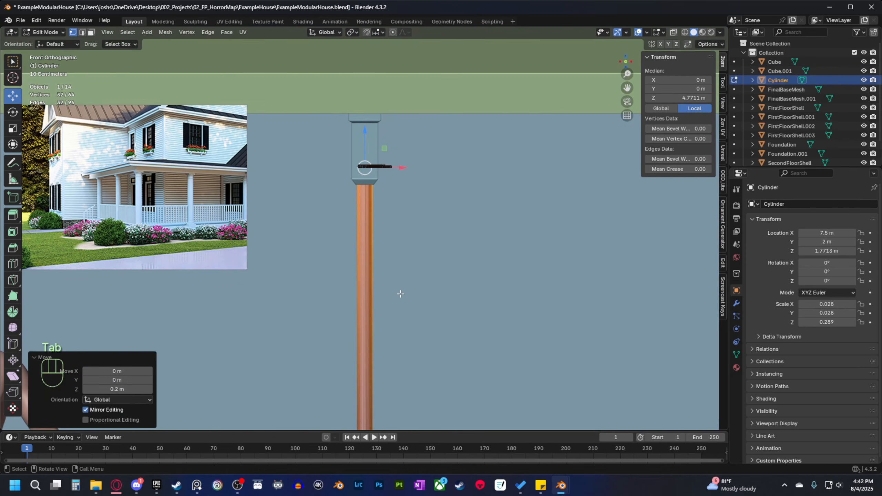
pyautogui.press('Tab')
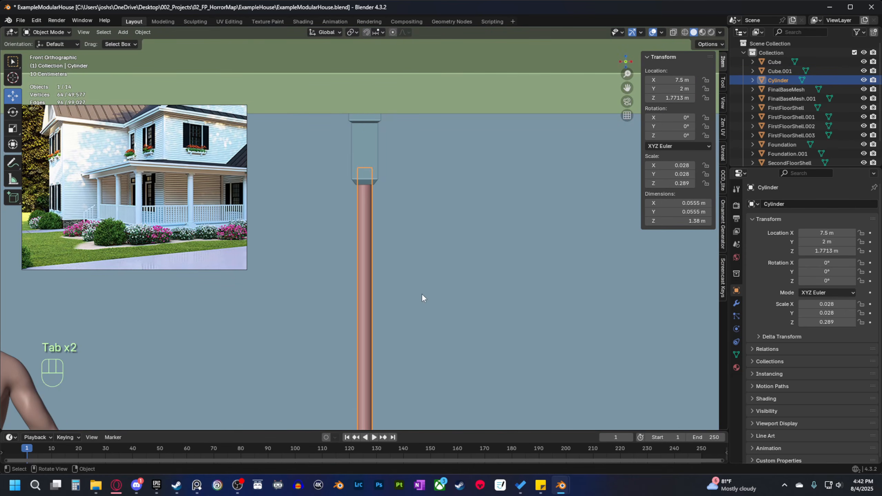
# Check the post's overlap inside the top block with X-ray, and apply Shade Auto Smooth to the cylinder.
pyautogui.click(673, 32)
pyautogui.moveTo(476, 272); pyautogui.dragTo(433, 208, button='middle')
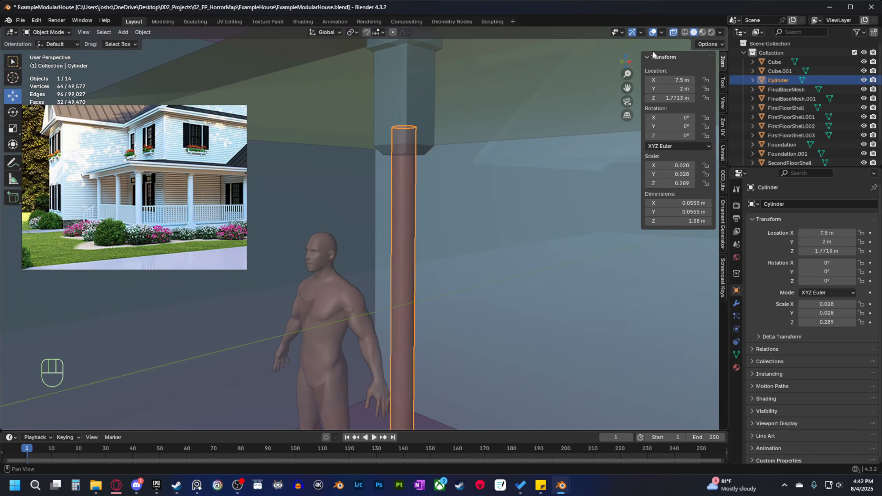
pyautogui.click(673, 32)
pyautogui.keyDown('shift'); pyautogui.moveTo(499, 185); pyautogui.dragTo(419, 200, button='middle'); pyautogui.keyUp('shift')
pyautogui.scroll(4, 441, 259)
pyautogui.scroll(-8, 424, 200)
pyautogui.rightClick(372, 274)
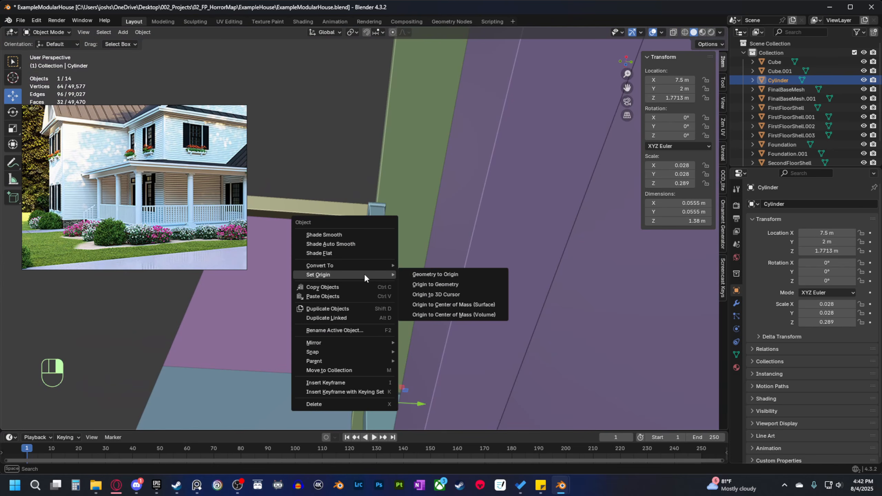
pyautogui.click(368, 243)
pyautogui.scroll(-6, 367, 242)
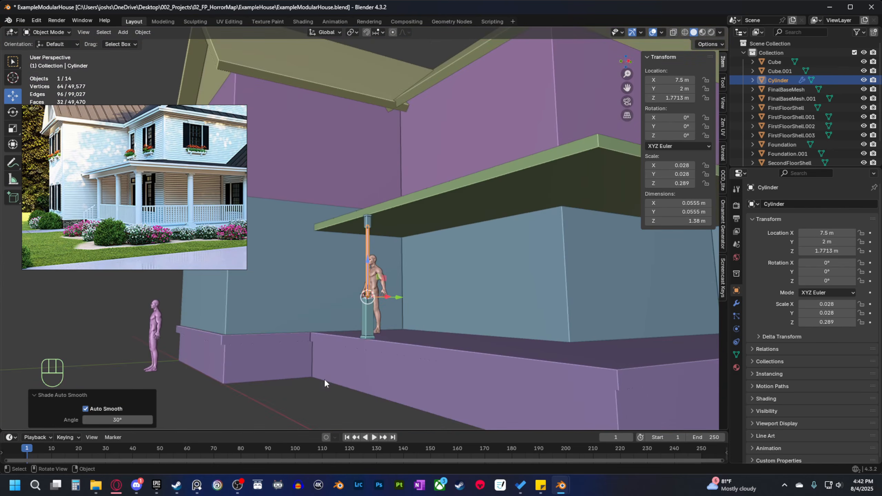
# Select the column's top block, post and base together and examine their placement along the porch edge from above.
pyautogui.moveTo(312, 387); pyautogui.dragTo(359, 322, button='middle')
pyautogui.click(354, 394)
pyautogui.scroll(5, 355, 394)
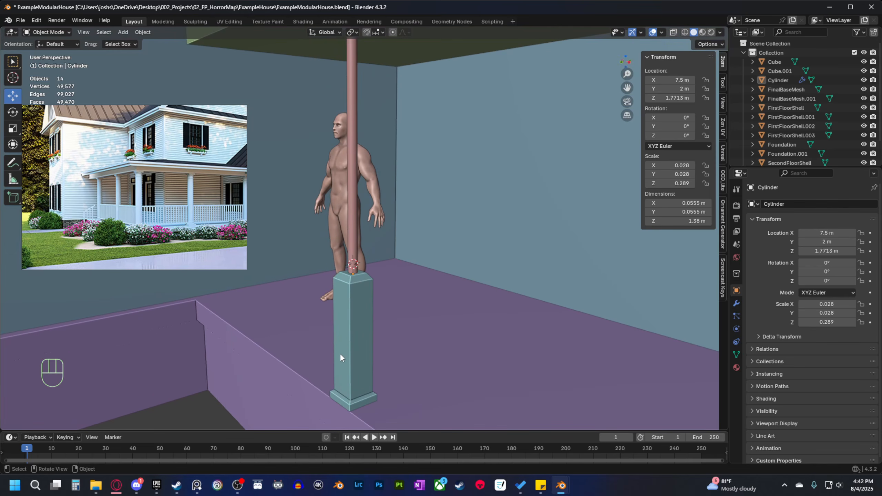
pyautogui.keyDown('shift'); pyautogui.moveTo(340, 352); pyautogui.dragTo(375, 368, button='middle'); pyautogui.keyUp('shift')
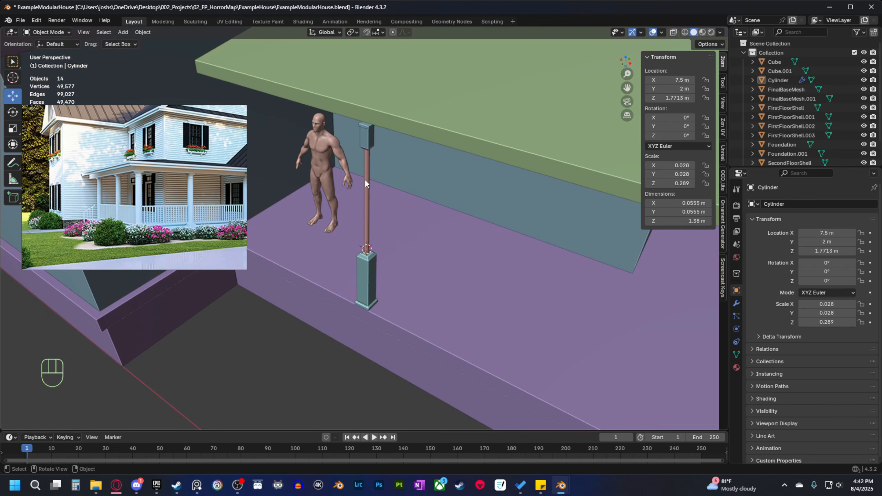
pyautogui.click(366, 136)
pyautogui.keyDown('shift'); pyautogui.click(365, 227); pyautogui.keyUp('shift')
pyautogui.keyDown('shift'); pyautogui.click(366, 287); pyautogui.keyUp('shift')
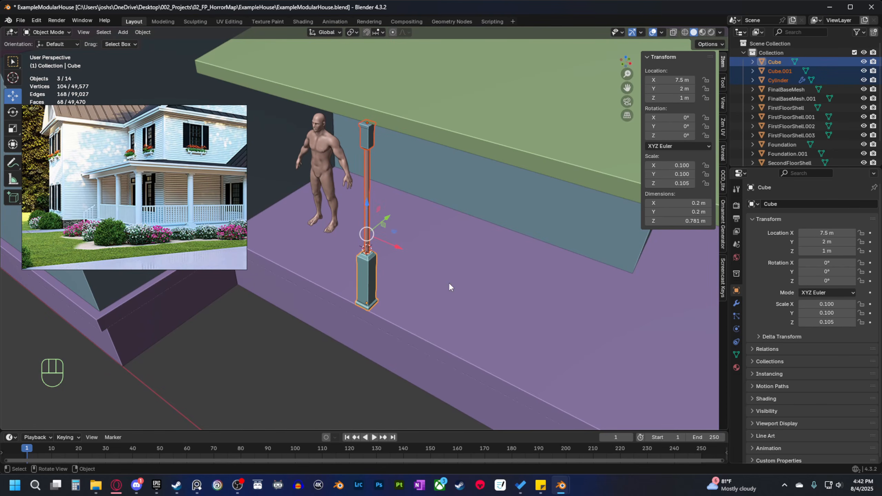
pyautogui.keyDown('shift'); pyautogui.moveTo(356, 282); pyautogui.dragTo(381, 299, button='middle'); pyautogui.keyUp('shift')
pyautogui.press('`')
pyautogui.click(351, 230)
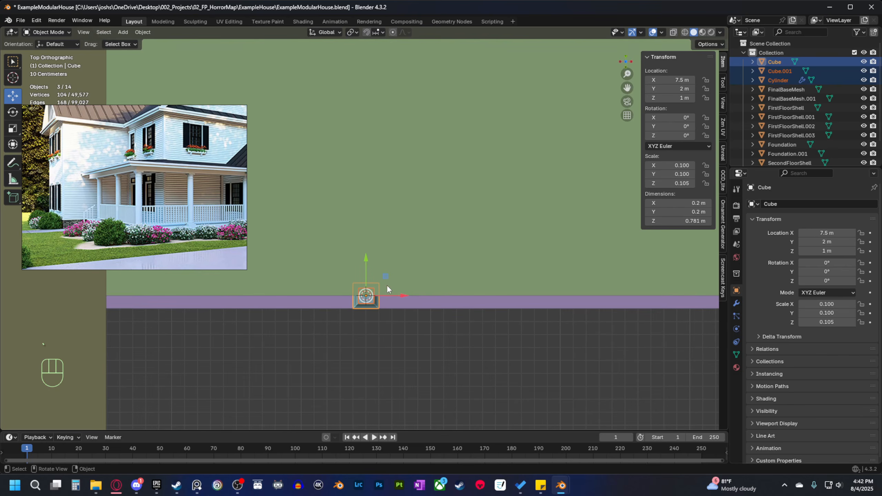
pyautogui.scroll(-2, 387, 285)
pyautogui.keyDown('shift'); pyautogui.moveTo(388, 365); pyautogui.dragTo(295, 386, button='middle'); pyautogui.keyUp('shift')
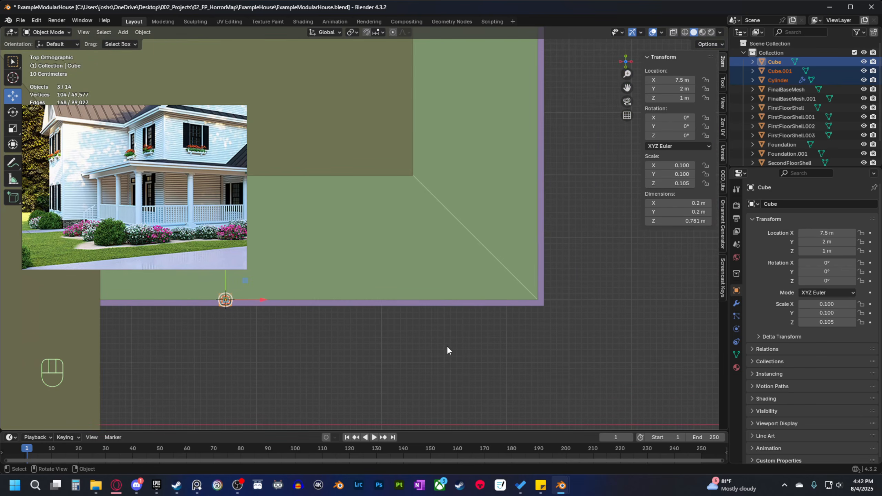
# Select the porch roof's front fascia faces and move them outward by -0.1 m in Y.
pyautogui.click(373, 291)
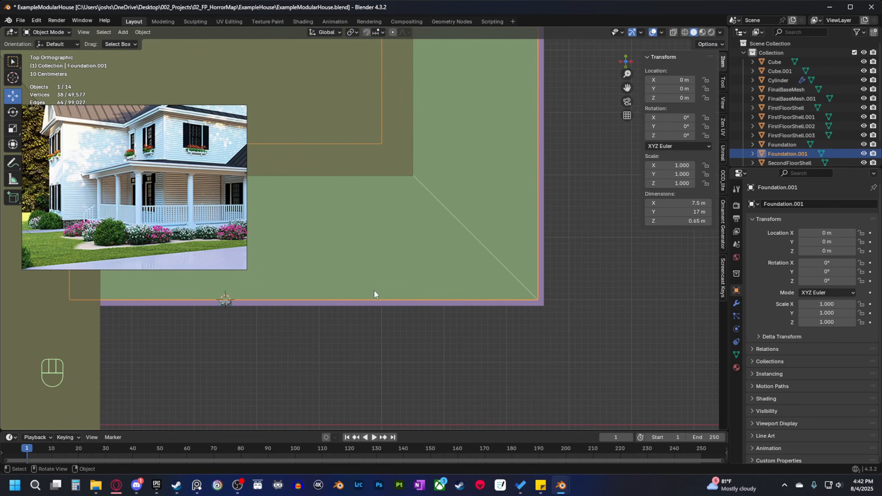
pyautogui.press('Tab')
pyautogui.moveTo(421, 325); pyautogui.dragTo(475, 342, button='middle')
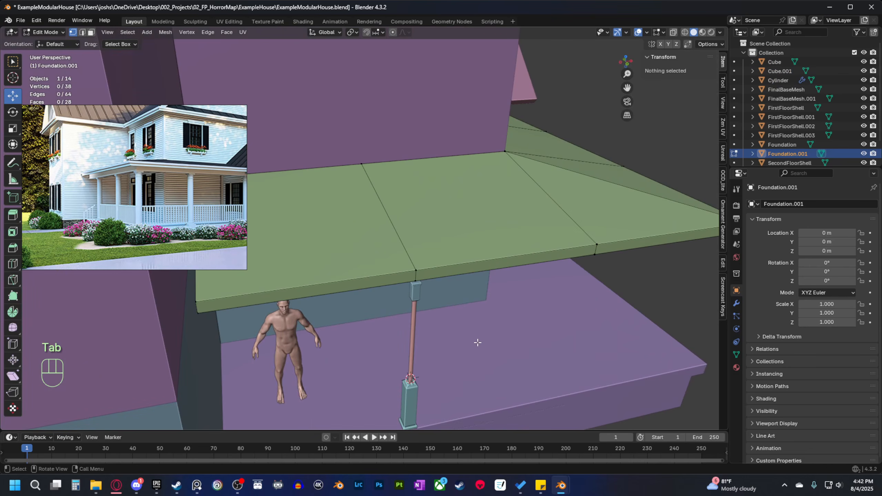
pyautogui.press('3')
pyautogui.click(378, 312)
pyautogui.moveTo(378, 312); pyautogui.dragTo(315, 305, button='middle')
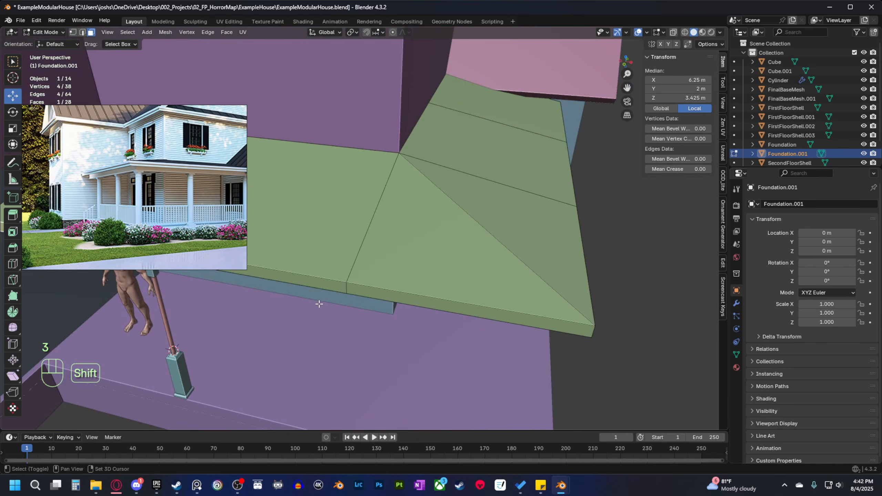
pyautogui.keyDown('ctrl'); pyautogui.click(477, 310); pyautogui.keyUp('ctrl')
pyautogui.press('`')
pyautogui.click(470, 257)
pyautogui.keyDown('shift'); pyautogui.moveTo(448, 309); pyautogui.dragTo(496, 246, button='middle'); pyautogui.keyUp('shift')
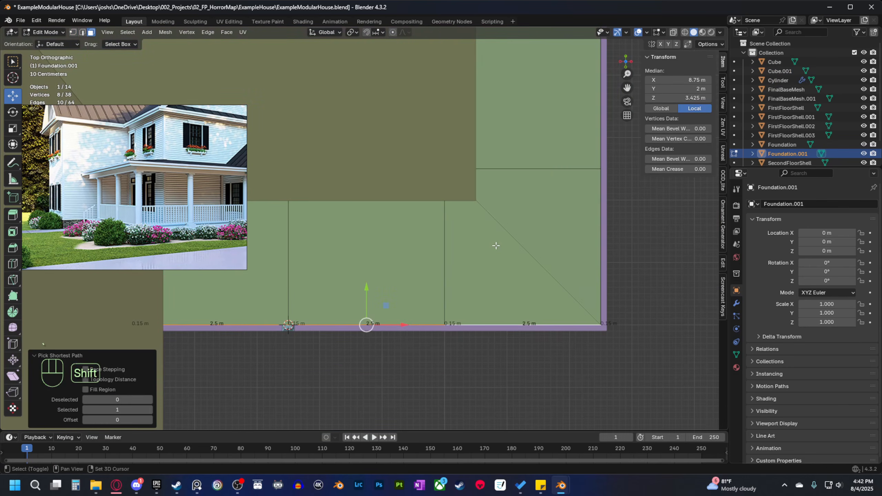
pyautogui.press('ctrl')
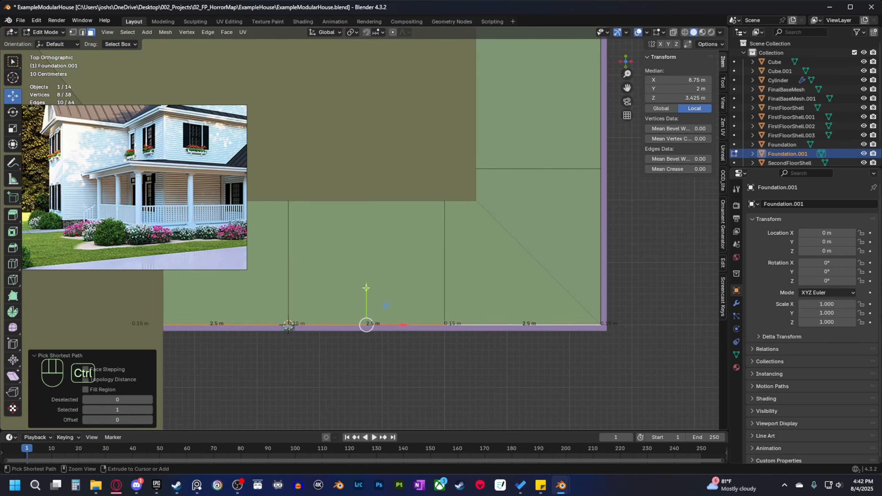
pyautogui.moveTo(365, 288); pyautogui.dragTo(362, 298)
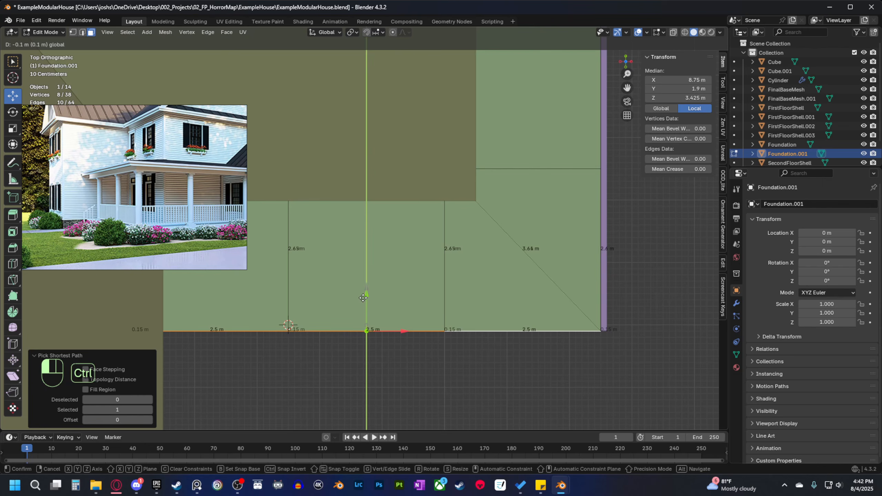
pyautogui.keyDown('ctrl'); pyautogui.moveTo(363, 297); pyautogui.dragTo(362, 298); pyautogui.keyUp('ctrl')
# Select all the outer fascia faces along the porch roof's side run using X-ray and move them outward 0.1 m in X.
pyautogui.keyDown('shift'); pyautogui.moveTo(547, 331); pyautogui.dragTo(447, 360, button='middle'); pyautogui.keyUp('shift')
pyautogui.scroll(-3, 447, 361)
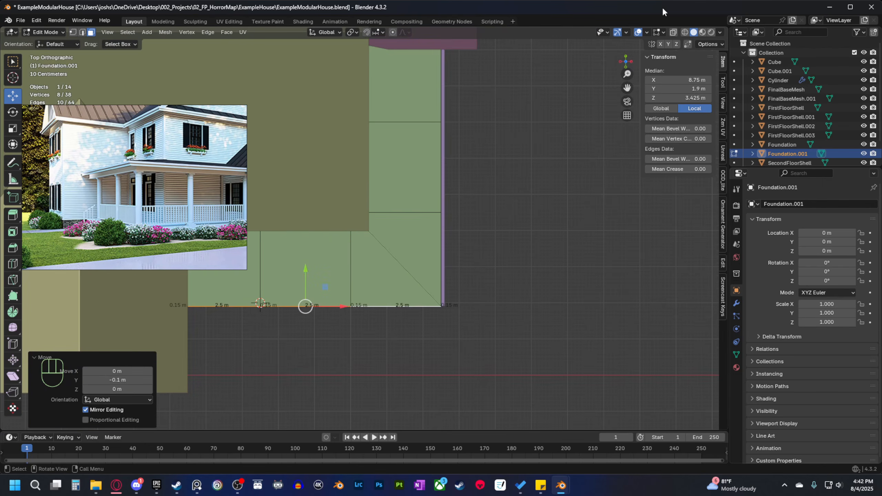
pyautogui.click(673, 32)
pyautogui.keyDown('shift'); pyautogui.moveTo(516, 160); pyautogui.dragTo(399, 261, button='middle'); pyautogui.keyUp('shift')
pyautogui.scroll(-4, 403, 288)
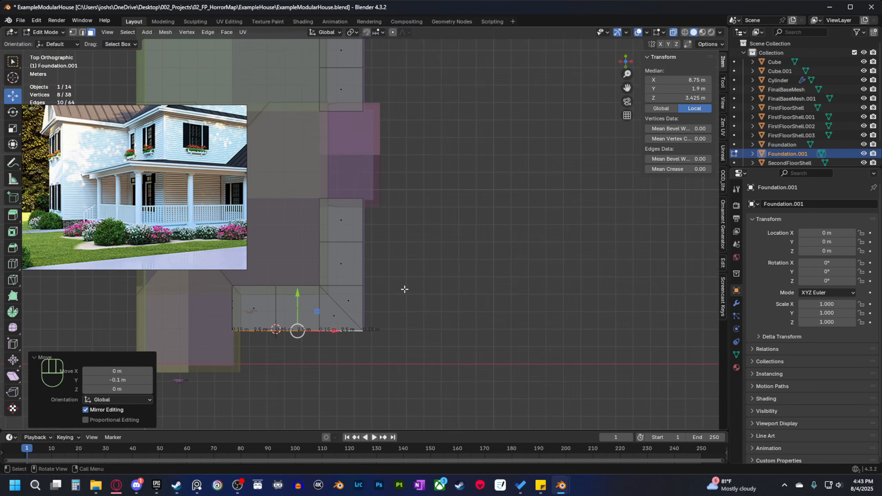
pyautogui.moveTo(351, 358); pyautogui.dragTo(456, 10)
pyautogui.scroll(5, 431, 177)
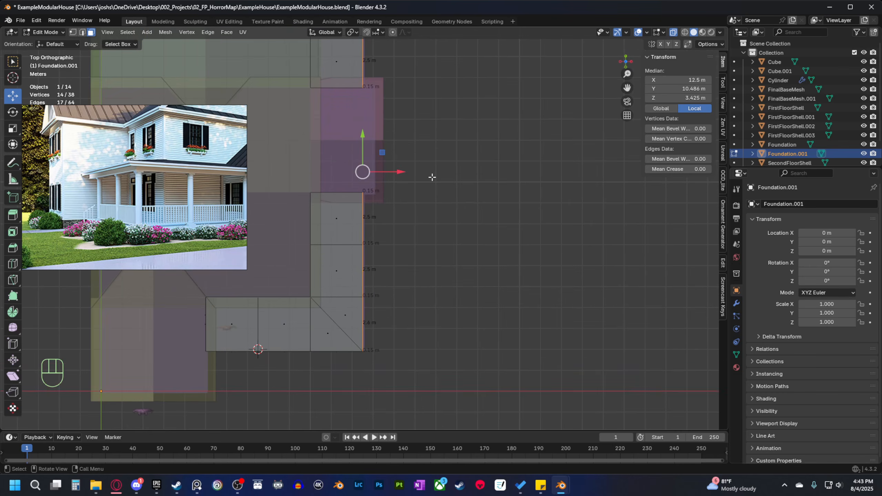
pyautogui.keyDown('shift'); pyautogui.scroll(3, 411, 302); pyautogui.keyUp('shift')
pyautogui.keyDown('shift'); pyautogui.moveTo(410, 237); pyautogui.dragTo(410, 323, button='middle'); pyautogui.keyUp('shift')
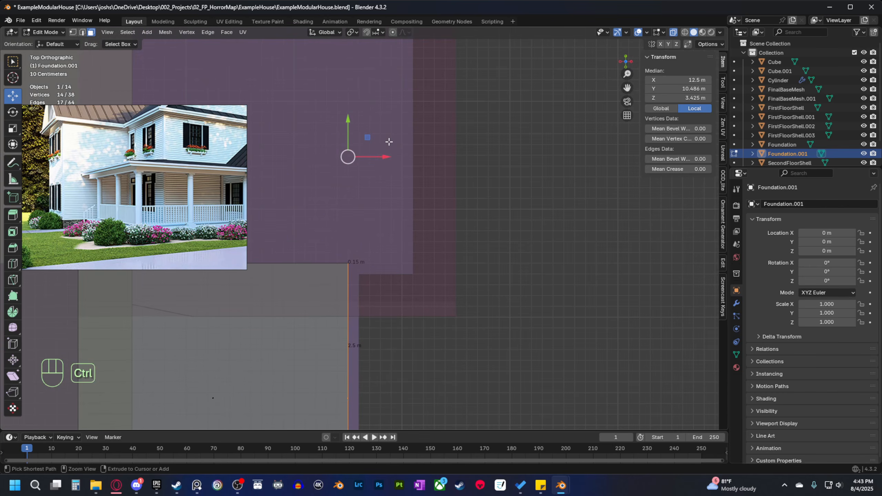
pyautogui.keyDown('ctrl'); pyautogui.moveTo(389, 157); pyautogui.dragTo(399, 159); pyautogui.keyUp('ctrl')
pyautogui.scroll(-5, 405, 184)
pyautogui.keyDown('shift'); pyautogui.moveTo(415, 318); pyautogui.dragTo(462, 283, button='middle'); pyautogui.keyUp('shift')
pyautogui.click(671, 31)
# Select the column's top block, post and base together in Object Mode and isolate them in local view.
pyautogui.scroll(-3, 564, 219)
pyautogui.moveTo(564, 219); pyautogui.dragTo(467, 261, button='middle')
pyautogui.scroll(5, 467, 261)
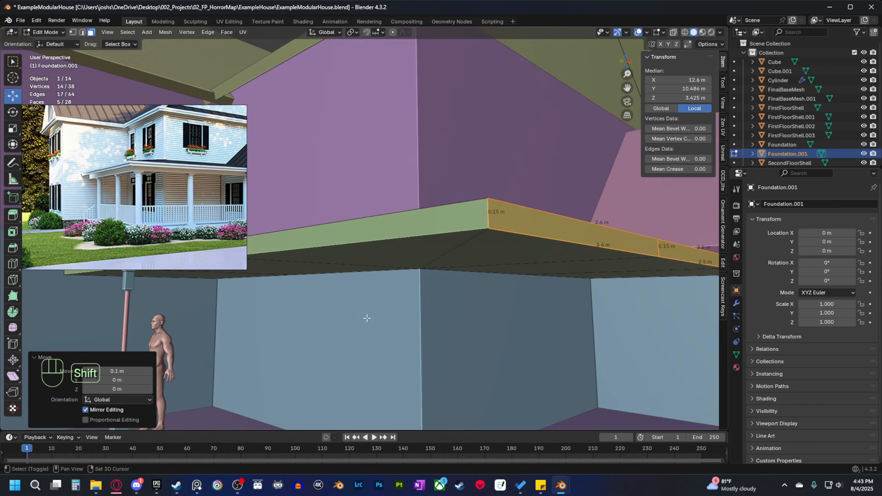
pyautogui.press('Tab')
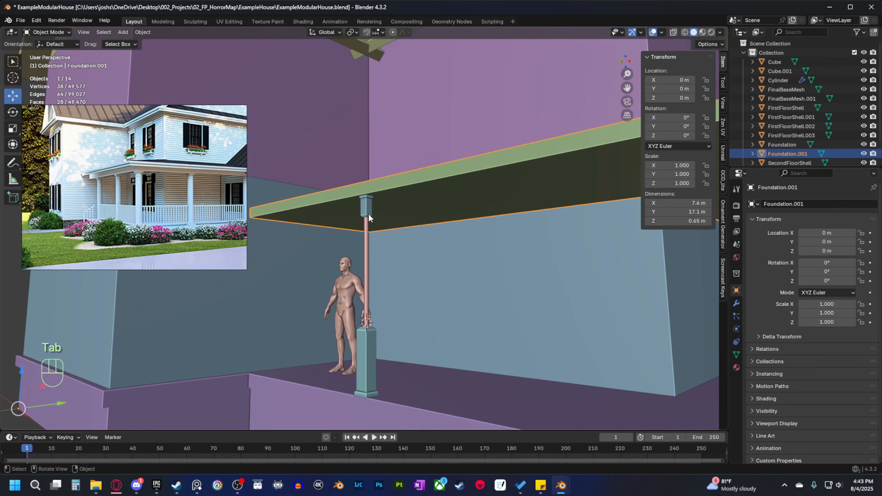
pyautogui.click(367, 213)
pyautogui.keyDown('shift'); pyautogui.click(365, 244); pyautogui.keyUp('shift')
pyautogui.keyDown('shift'); pyautogui.click(364, 366); pyautogui.keyUp('shift')
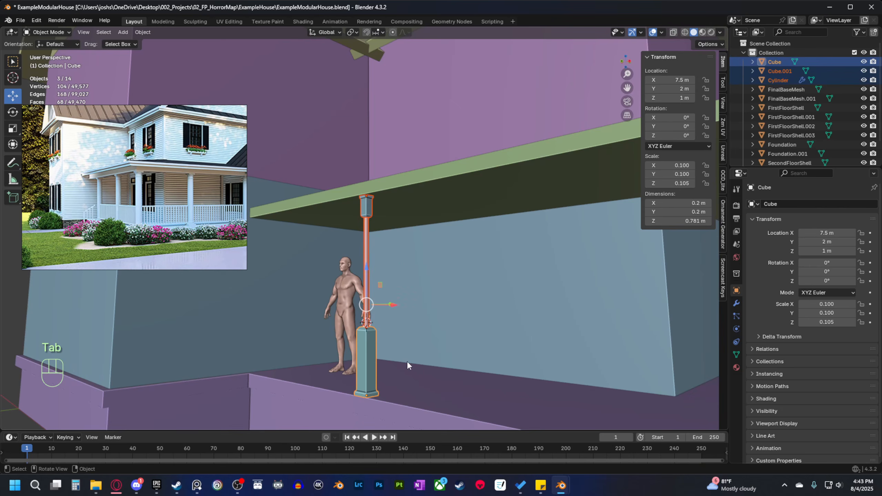
pyautogui.press('KP_Divide')
# Delete the underside face of the column's base and the uppermost face of its top block.
pyautogui.moveTo(389, 369); pyautogui.dragTo(437, 338, button='middle')
pyautogui.press('Tab')
pyautogui.press('3')
pyautogui.click(420, 306)
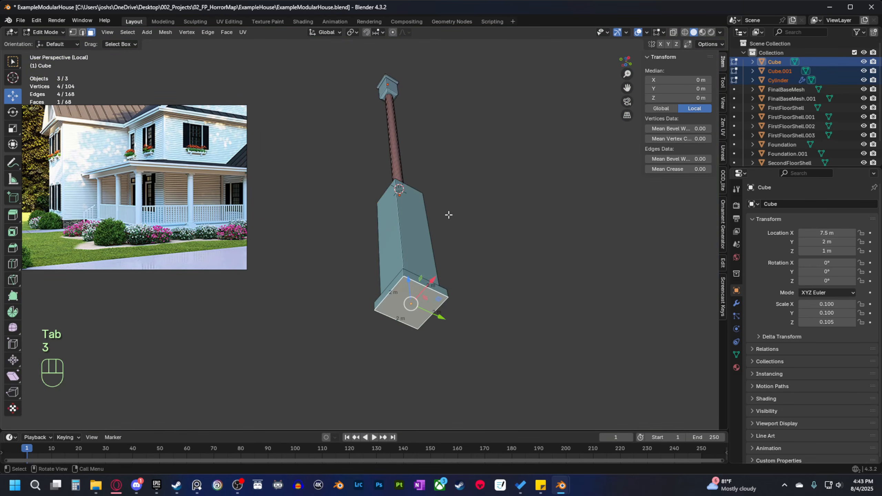
pyautogui.moveTo(448, 215); pyautogui.dragTo(429, 347, button='middle')
pyautogui.keyDown('shift'); pyautogui.click(402, 205); pyautogui.keyUp('shift')
pyautogui.press('x')
pyautogui.click(447, 244)
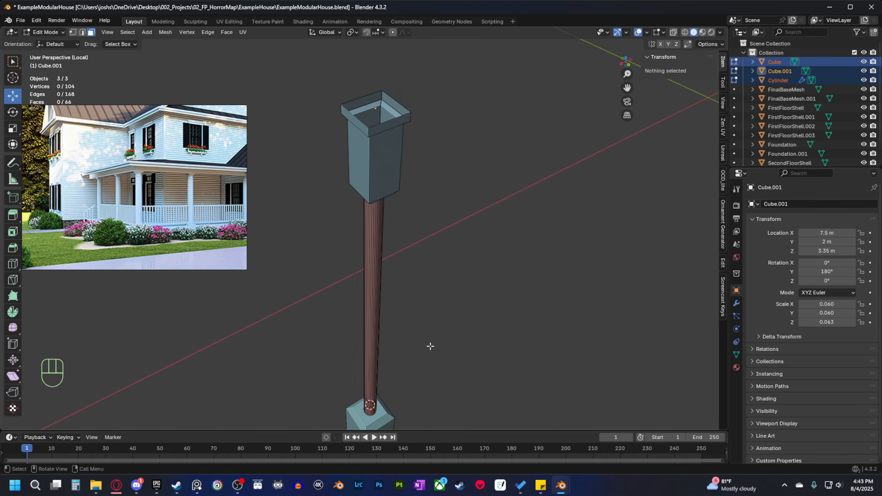
# Mark one vertical edge of the cylindrical post as a UV seam.
pyautogui.scroll(5, 382, 320)
pyautogui.click(379, 312)
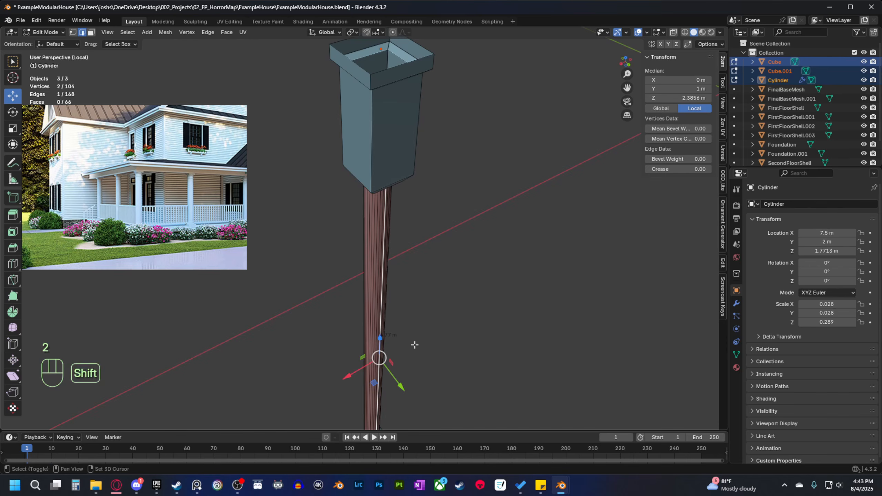
pyautogui.rightClick(405, 344)
pyautogui.click(399, 352)
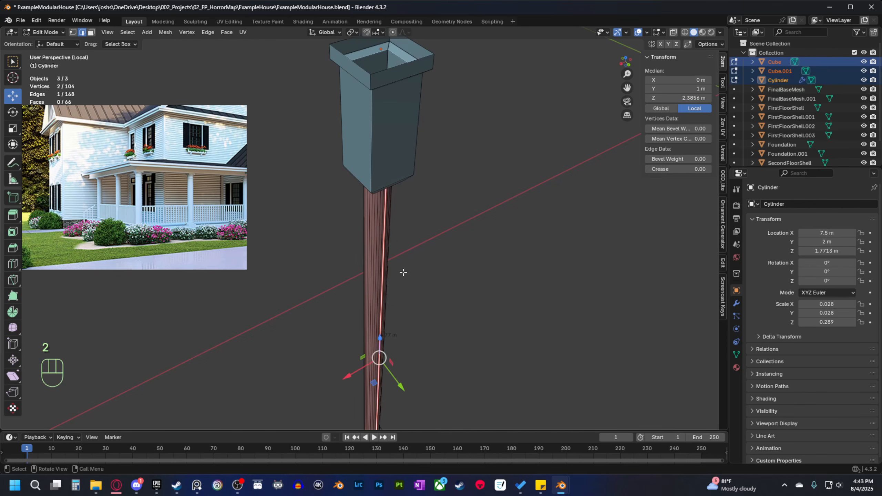
# Select the sharp edges of the column parts with Sharp Edges and mark them as UV seams.
pyautogui.keyDown('alt'); pyautogui.keyDown('shift'); pyautogui.click(376, 144); pyautogui.keyUp('shift'); pyautogui.keyUp('alt')
pyautogui.moveTo(370, 134); pyautogui.dragTo(441, 272, button='middle')
pyautogui.keyDown('shift'); pyautogui.moveTo(511, 260); pyautogui.dragTo(486, 285, button='middle'); pyautogui.keyUp('shift')
pyautogui.press('q')
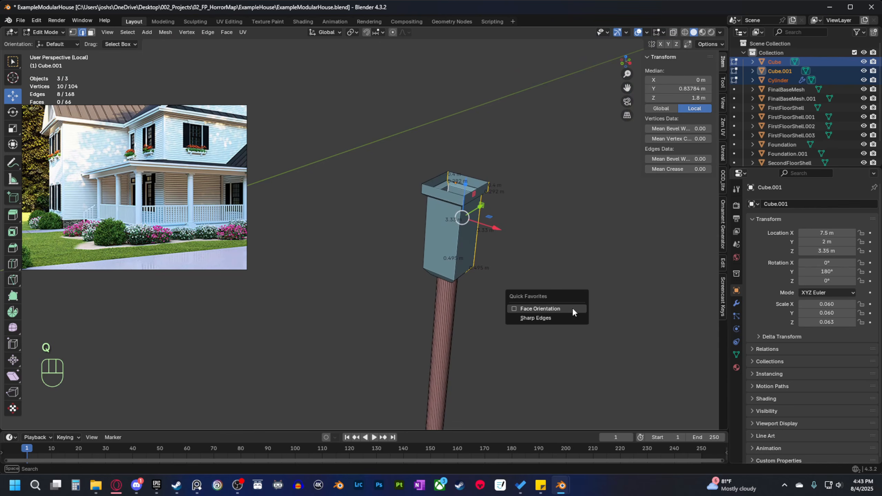
pyautogui.press('s')
pyautogui.scroll(-3, 536, 337)
pyautogui.keyDown('shift'); pyautogui.moveTo(508, 364); pyautogui.dragTo(461, 317, button='middle'); pyautogui.keyUp('shift')
pyautogui.hotkey('ctrl', 'e')
pyautogui.click(479, 268)
# Return to Object Mode and apply the scale of all three column parts.
pyautogui.press('Tab')
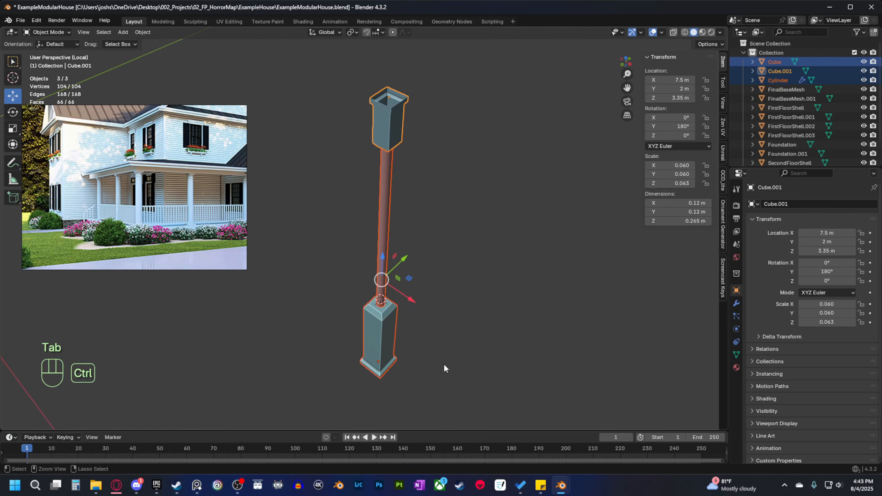
pyautogui.hotkey('ctrl', 'a')
pyautogui.click(438, 352)
pyautogui.scroll(-3, 453, 355)
pyautogui.moveTo(454, 357); pyautogui.dragTo(431, 325, button='middle')
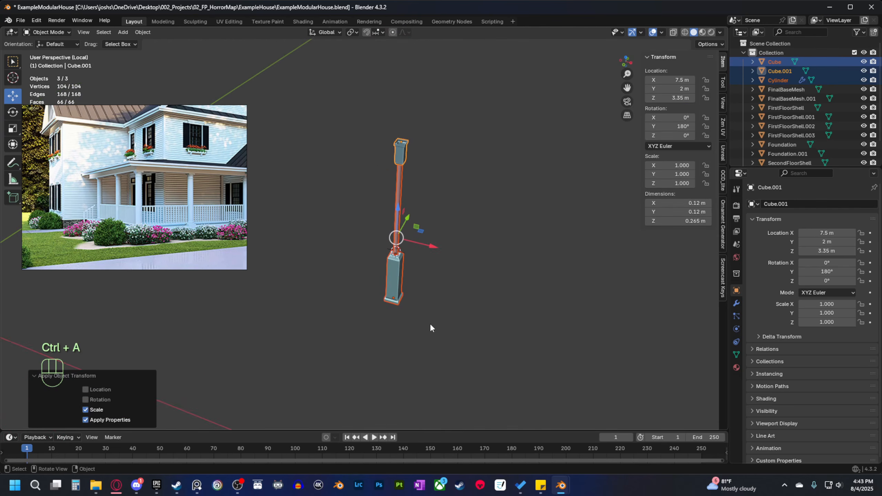
pyautogui.press('b')
pyautogui.press('b')
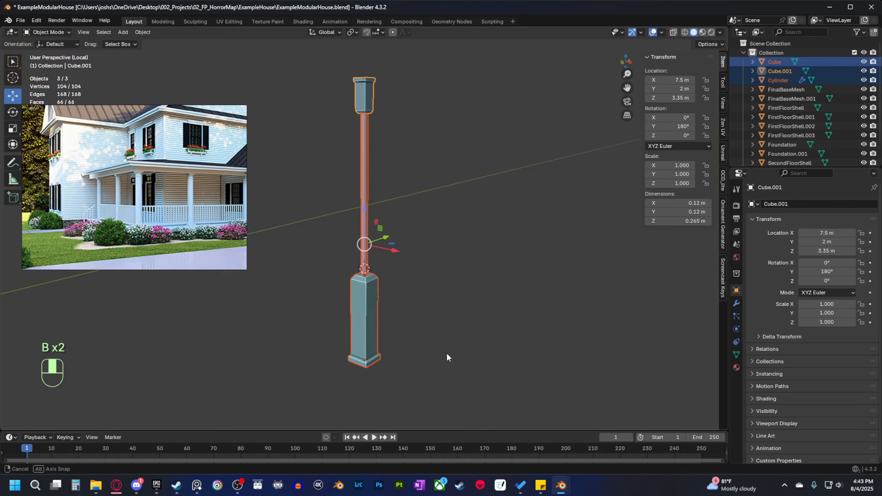
# Reselect the column's base, post and top block together and move the reference photo out of the viewport.
pyautogui.click(363, 103)
pyautogui.click(367, 156)
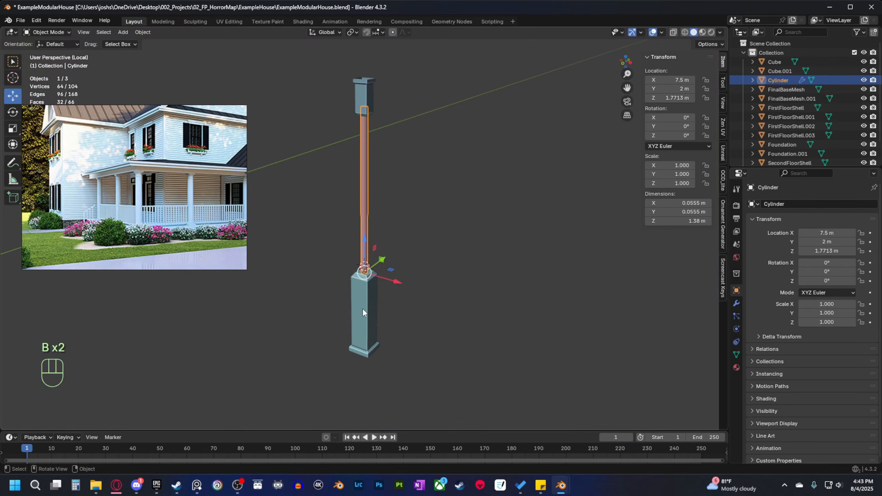
pyautogui.click(362, 309)
pyautogui.keyDown('shift'); pyautogui.click(364, 130); pyautogui.keyUp('shift')
pyautogui.keyDown('shift'); pyautogui.click(363, 98); pyautogui.keyUp('shift')
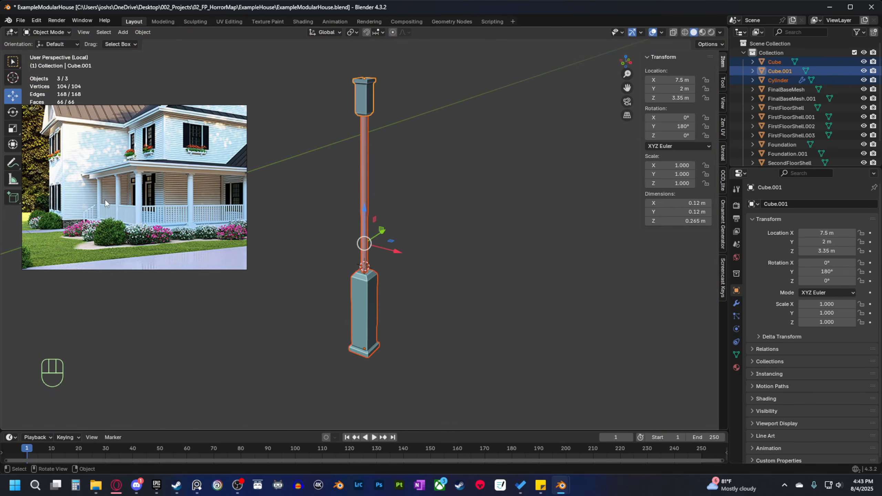
pyautogui.moveTo(105, 200); pyautogui.dragTo(156, 180)
pyautogui.moveTo(109, 217); pyautogui.dragTo(44, 215)
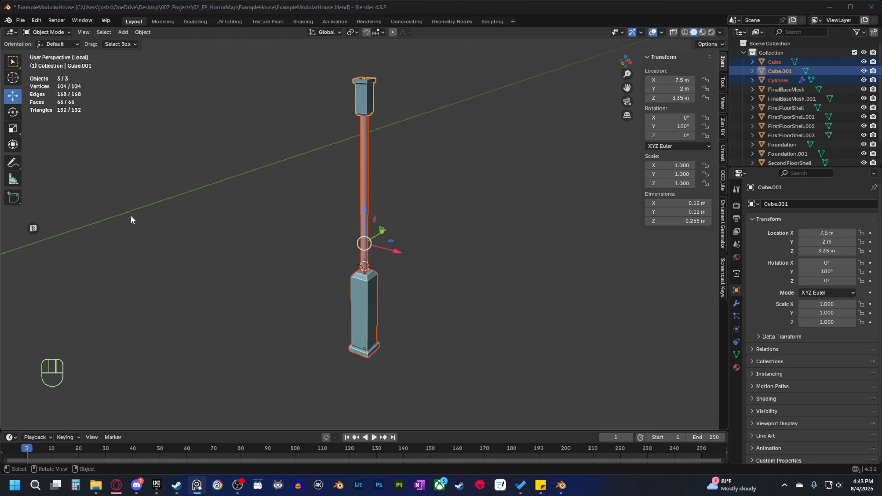
# Open a UV editor beside the viewport and unwrap all faces of the column parts with the Angle Based method.
pyautogui.click(33, 228)
pyautogui.press('Tab')
pyautogui.press('a')
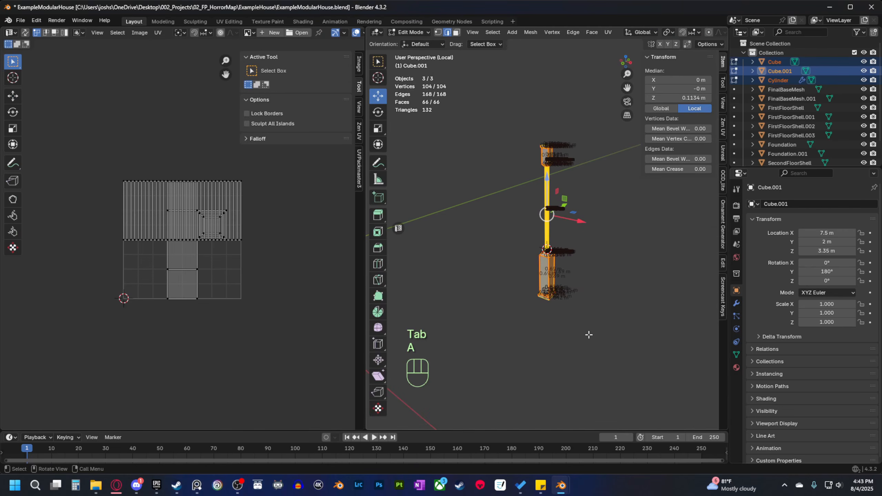
pyautogui.press('u')
pyautogui.click(600, 335)
pyautogui.scroll(2, 292, 271)
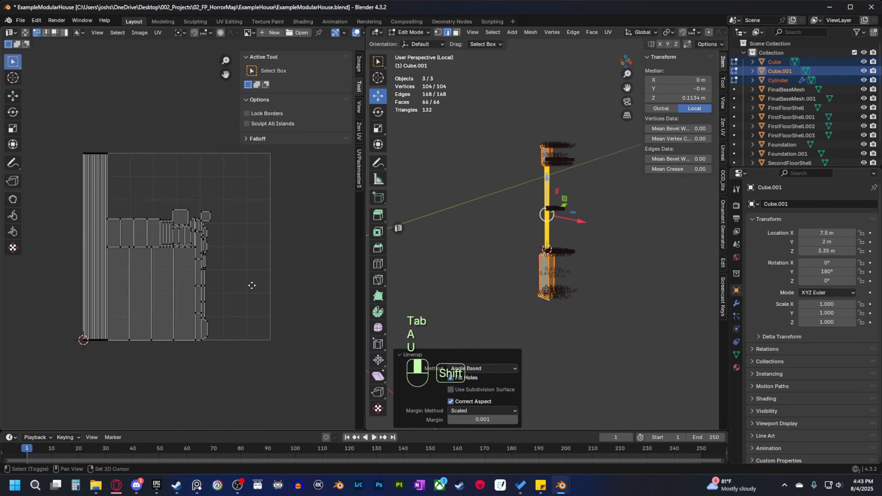
pyautogui.keyDown('shift'); pyautogui.moveTo(252, 285); pyautogui.dragTo(234, 288, button='middle'); pyautogui.keyUp('shift')
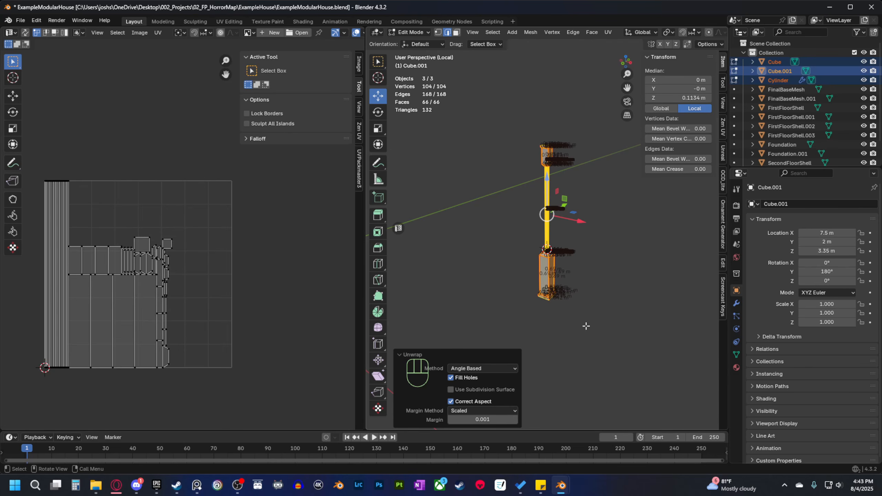
pyautogui.press('b')
# Leave Edit Mode, close the UV editor and bring the rest of the house back into view around the column.
pyautogui.press('Tab')
pyautogui.moveTo(579, 354); pyautogui.dragTo(433, 240, button='middle')
pyautogui.click(398, 230)
pyautogui.keyDown('shift'); pyautogui.moveTo(438, 293); pyautogui.dragTo(501, 233, button='middle'); pyautogui.keyUp('shift')
pyautogui.scroll(3, 293, 299)
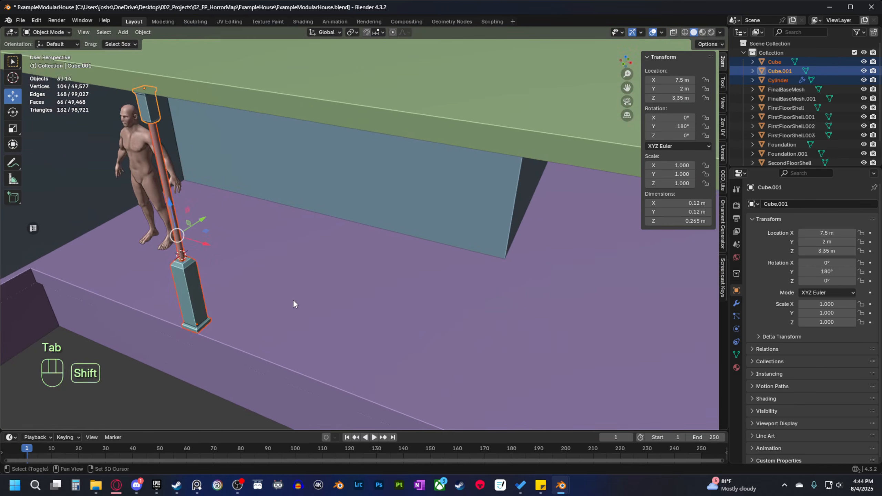
# Join the column's top block and post into the base as a single object.
pyautogui.scroll(2, 505, 301)
pyautogui.keyDown('shift'); pyautogui.moveTo(293, 299); pyautogui.dragTo(415, 299, button='middle'); pyautogui.keyUp('shift')
pyautogui.keyDown('shift'); pyautogui.click(362, 162); pyautogui.keyUp('shift')
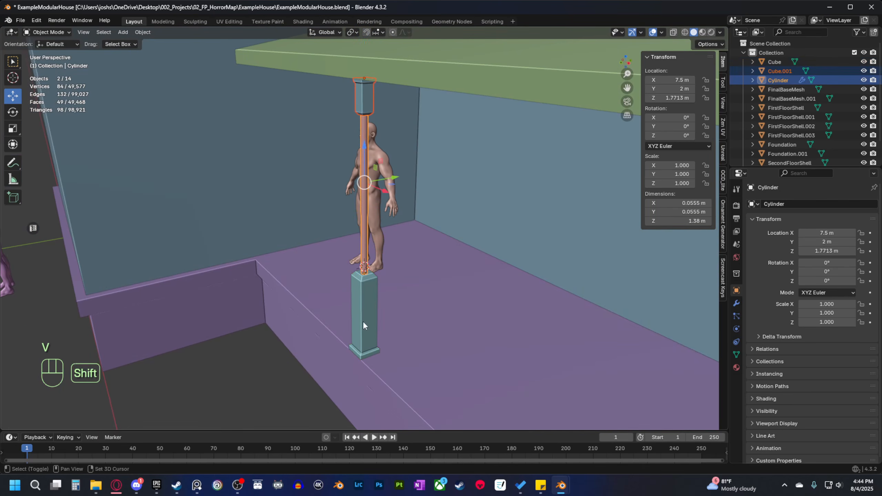
pyautogui.keyDown('shift'); pyautogui.click(361, 325); pyautogui.keyUp('shift')
pyautogui.rightClick(330, 315)
pyautogui.click(329, 315)
# Examine the joined column on the porch edge, from its foot up to where the post meets the base.
pyautogui.moveTo(330, 315); pyautogui.dragTo(370, 338, button='middle')
pyautogui.keyDown('shift'); pyautogui.moveTo(375, 380); pyautogui.dragTo(401, 354, button='middle'); pyautogui.keyUp('shift')
pyautogui.scroll(3, 390, 338)
pyautogui.press('b')
pyautogui.keyDown('shift'); pyautogui.moveTo(402, 354); pyautogui.dragTo(426, 377, button='middle'); pyautogui.keyUp('shift')
pyautogui.scroll(2, 424, 322)
pyautogui.press('b')
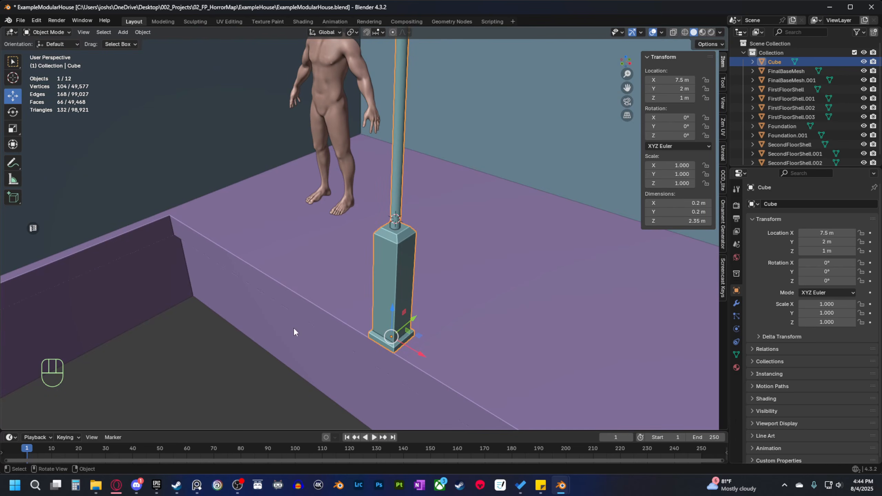
pyautogui.scroll(-1, 392, 313)
pyautogui.moveTo(448, 316); pyautogui.dragTo(366, 310, button='middle')
pyautogui.scroll(6, 362, 278)
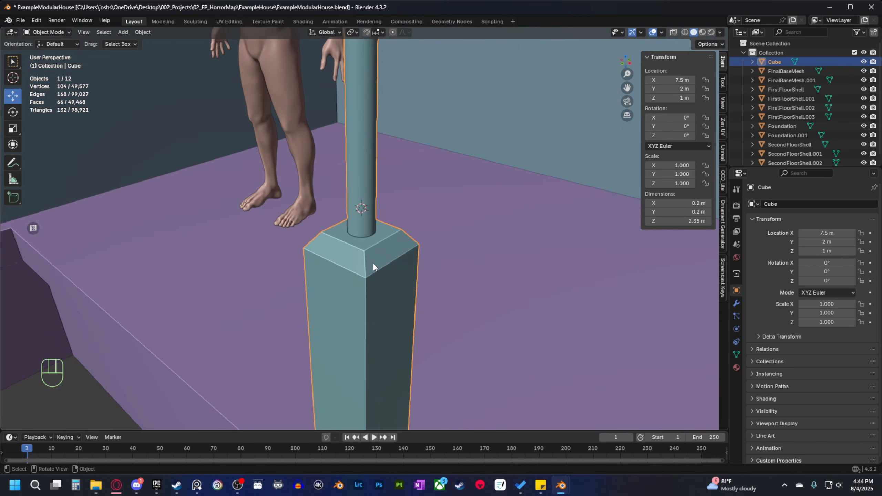
# Extrude the top face of the column's base 0.1 m upward in front view.
pyautogui.press('Tab')
pyautogui.press('3')
pyautogui.click(365, 240)
pyautogui.moveTo(365, 240); pyautogui.dragTo(404, 277, button='middle')
pyautogui.press('`')
pyautogui.click(371, 244)
pyautogui.press('e')
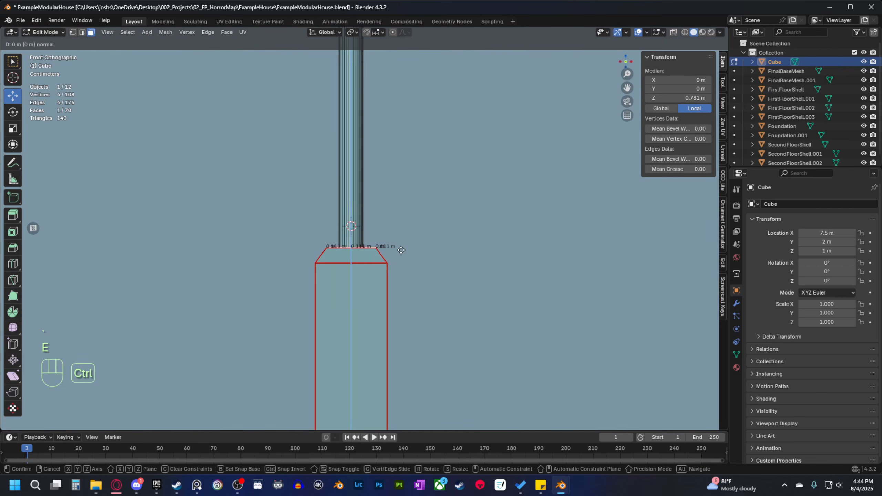
pyautogui.click(407, 202)
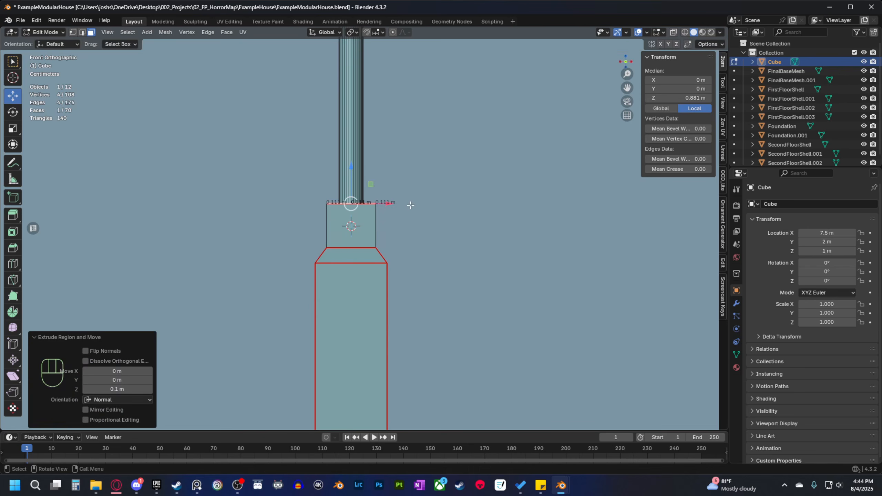
# Bevel the edges of the base's extruded top face by about 0.02 m with one segment and leave Edit Mode.
pyautogui.moveTo(407, 203); pyautogui.dragTo(431, 298, button='middle')
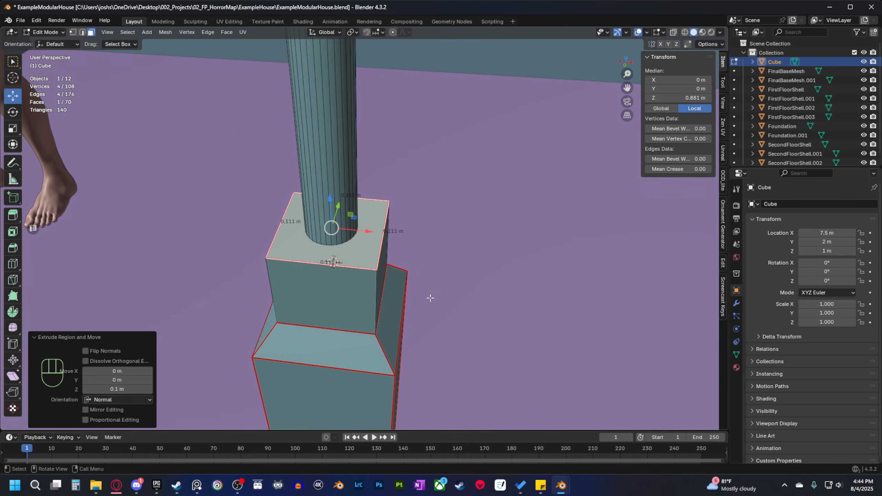
pyautogui.hotkey('ctrl', 'b')
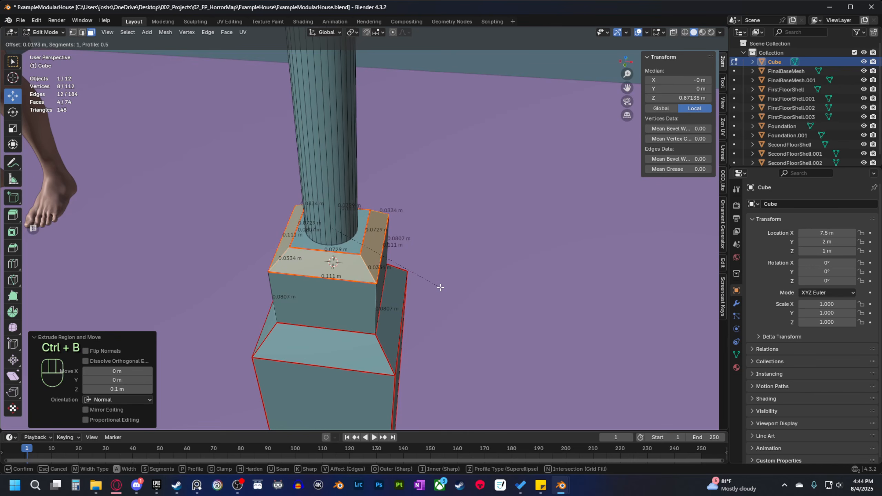
pyautogui.click(441, 287)
pyautogui.scroll(-9, 437, 288)
pyautogui.press('Tab')
pyautogui.moveTo(426, 288); pyautogui.dragTo(377, 306, button='middle')
pyautogui.scroll(6, 428, 267)
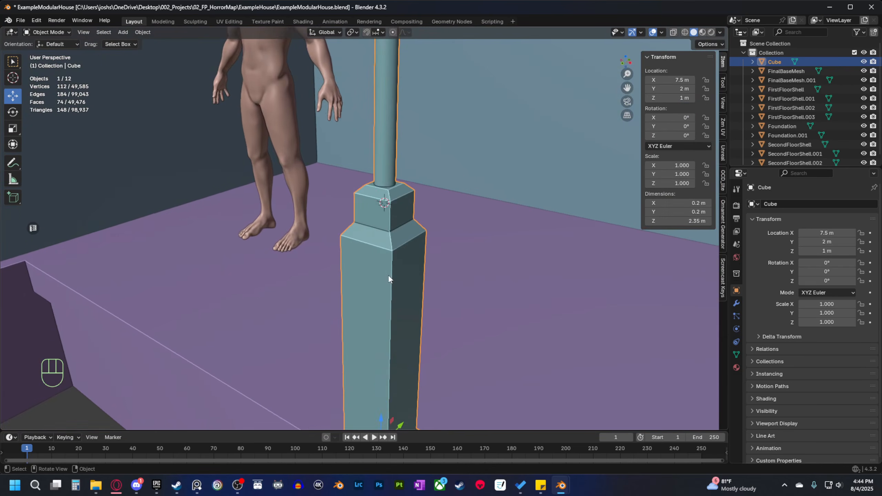
# Select the column's whole mesh, open the UV editor and unwrap it with the Angle Based method.
pyautogui.moveTo(389, 275); pyautogui.dragTo(378, 304, button='middle')
pyautogui.press('Tab')
pyautogui.scroll(-8, 378, 304)
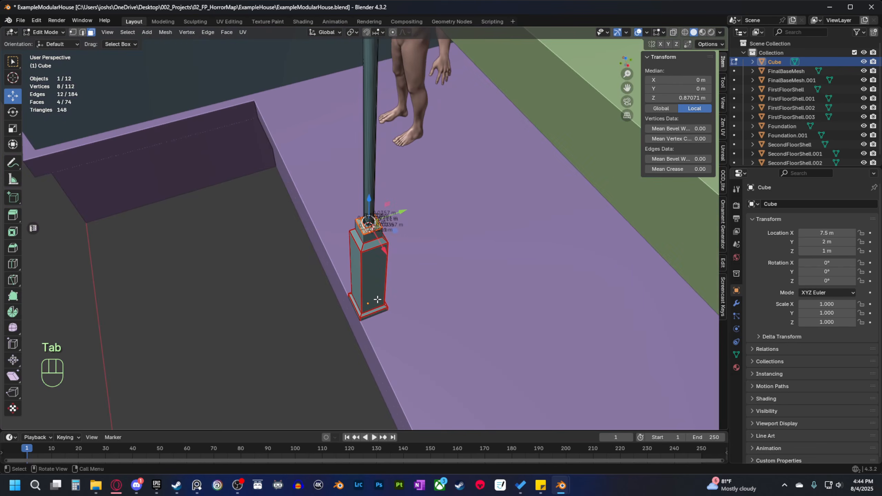
pyautogui.press('Tab')
pyautogui.press('Tab')
pyautogui.press('a')
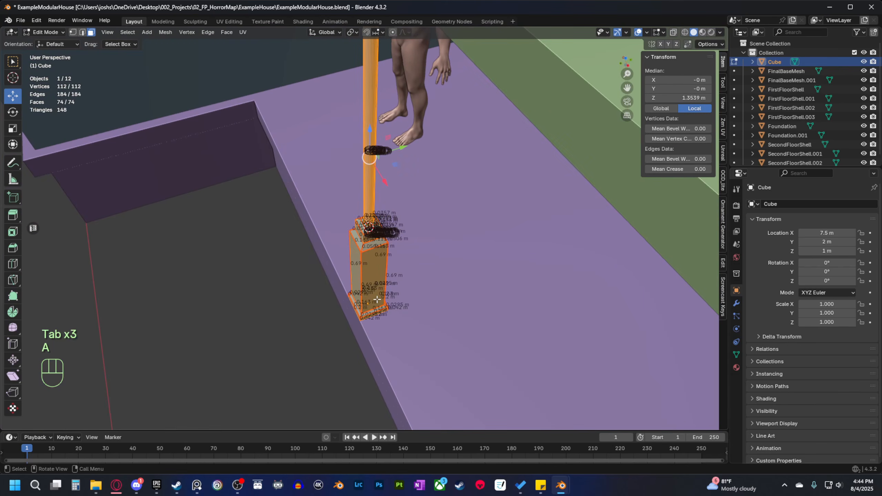
pyautogui.click(33, 228)
pyautogui.press('u')
pyautogui.moveTo(557, 298)
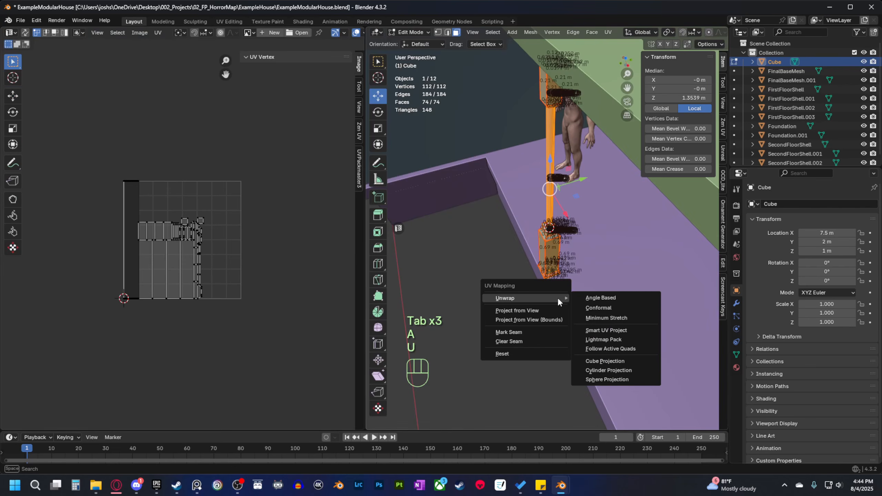
pyautogui.click(613, 300)
pyautogui.scroll(3, 179, 241)
pyautogui.scroll(2, 617, 207)
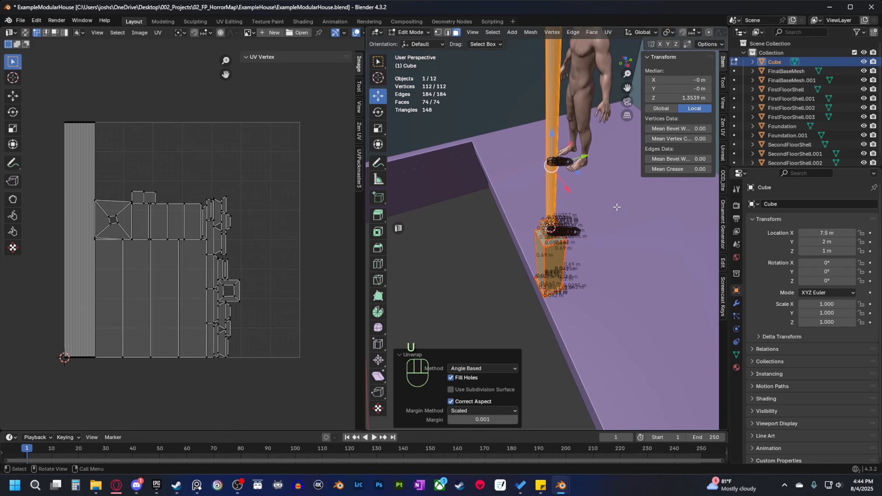
pyautogui.scroll(4, 585, 282)
pyautogui.scroll(-4, 583, 289)
# Select all of the column's sharp edges at 30° and mark them as seams.
pyautogui.press('2')
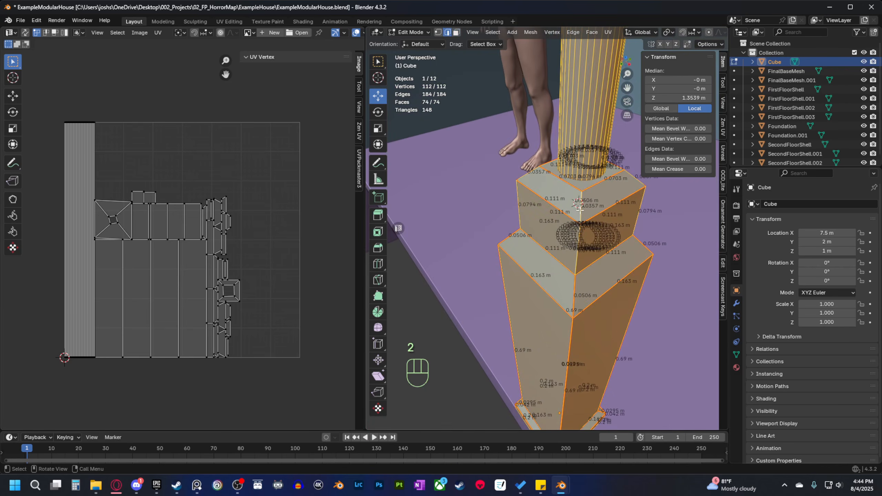
pyautogui.click(635, 177)
pyautogui.keyDown('shift'); pyautogui.click(582, 187); pyautogui.keyUp('shift')
pyautogui.keyDown('shift'); pyautogui.click(531, 175); pyautogui.keyUp('shift')
pyautogui.moveTo(531, 176); pyautogui.dragTo(546, 217, button='middle')
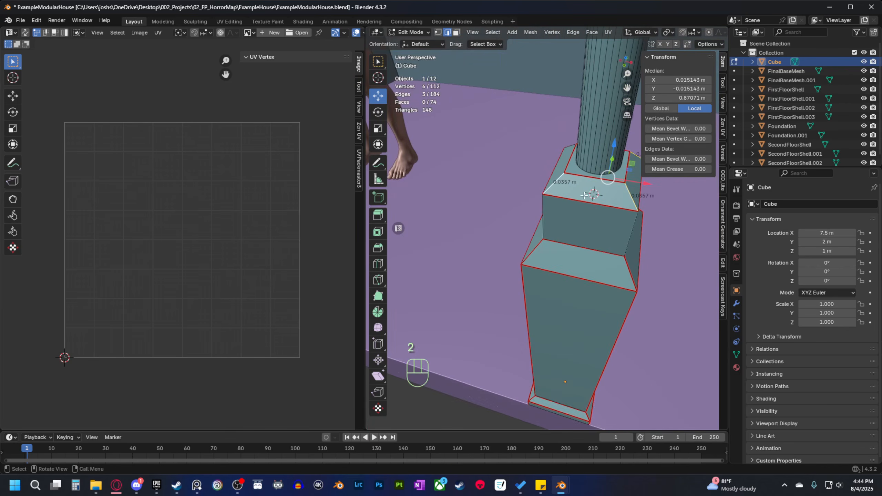
pyautogui.press('q')
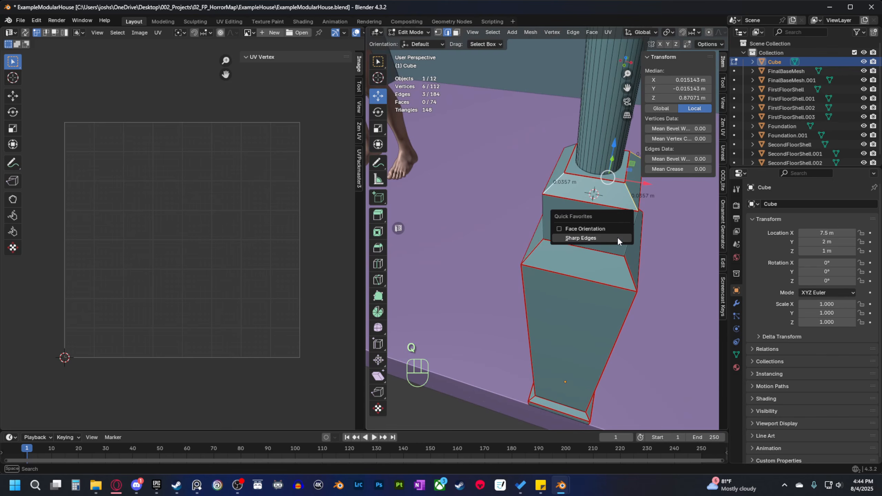
pyautogui.click(617, 237)
pyautogui.rightClick(606, 263)
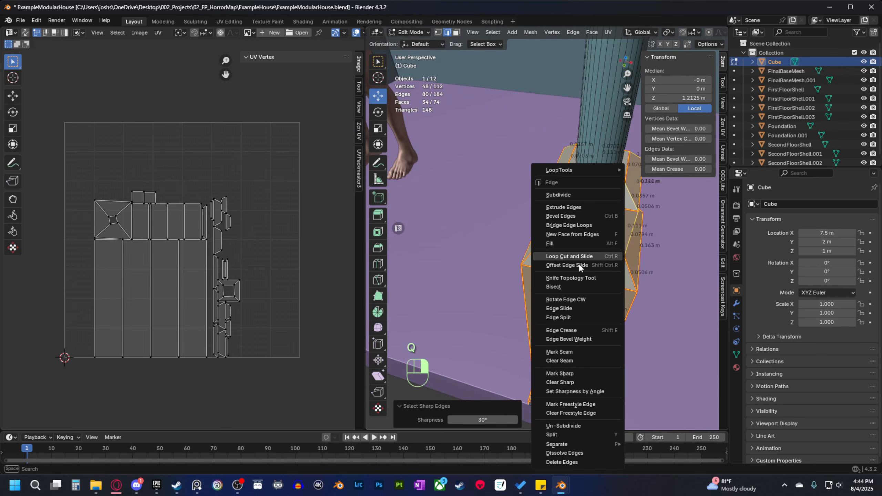
pyautogui.click(567, 359)
# Unwrap the entire column with the Angle Based method, then close the UV editor and leave Edit Mode.
pyautogui.press('a')
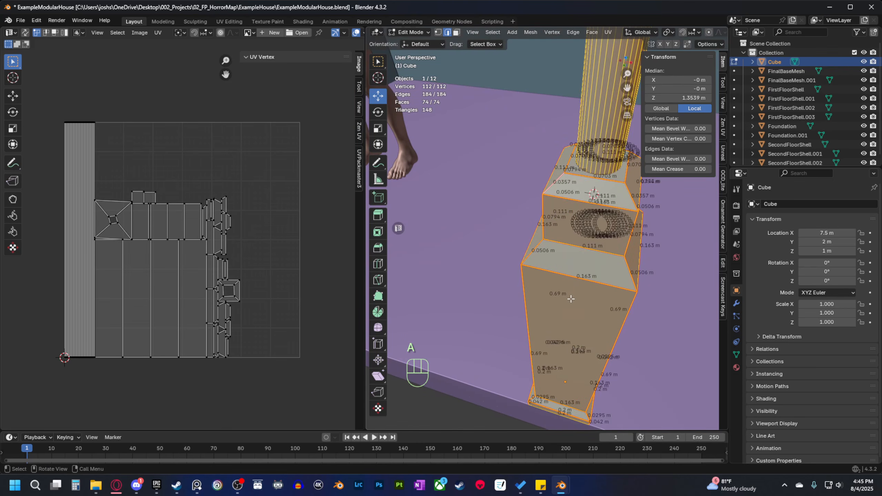
pyautogui.press('u')
pyautogui.click(581, 297)
pyautogui.scroll(-2, 521, 302)
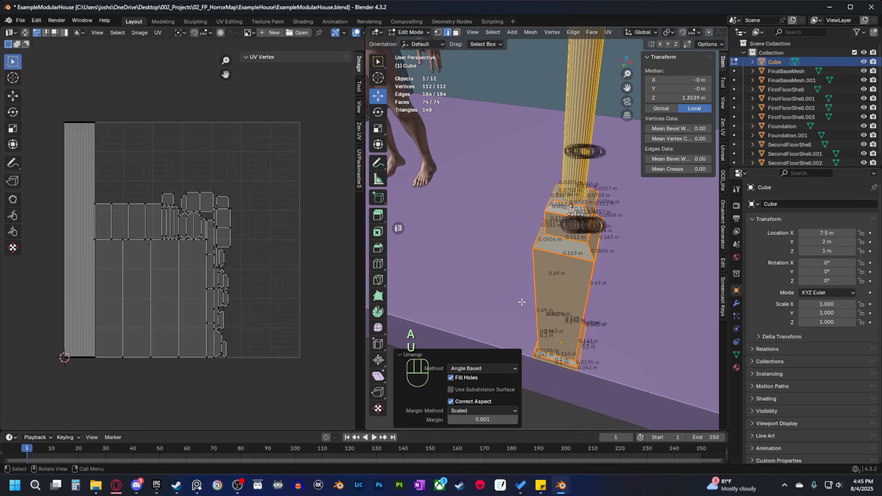
pyautogui.press('b')
pyautogui.click(399, 228)
pyautogui.press('b')
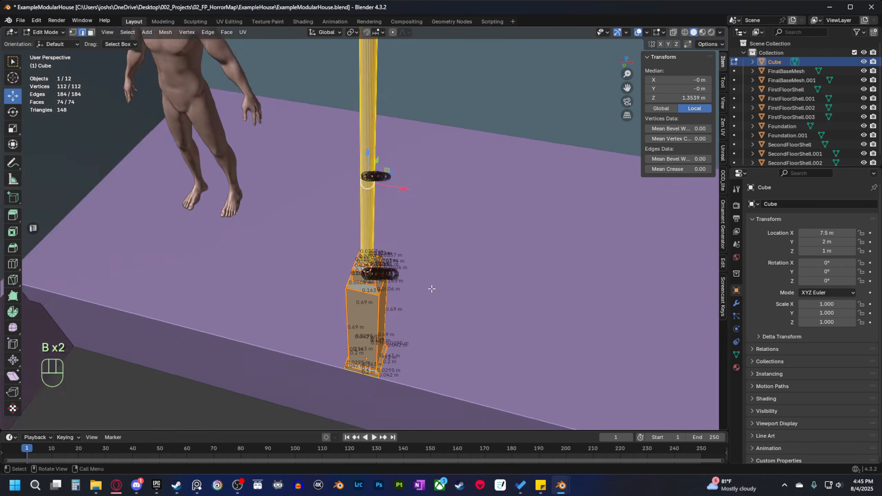
pyautogui.press('Tab')
pyautogui.scroll(-5, 421, 295)
pyautogui.click(342, 377)
# Move the column 0.1 m along Y in top view, using X-ray to judge its position against the porch edge.
pyautogui.moveTo(342, 377); pyautogui.dragTo(379, 308, button='middle')
pyautogui.keyDown('shift'); pyautogui.moveTo(378, 307); pyautogui.dragTo(337, 342, button='middle'); pyautogui.keyUp('shift')
pyautogui.keyDown('shift'); pyautogui.moveTo(337, 342); pyautogui.dragTo(343, 270, button='middle'); pyautogui.keyUp('shift')
pyautogui.scroll(3, 348, 275)
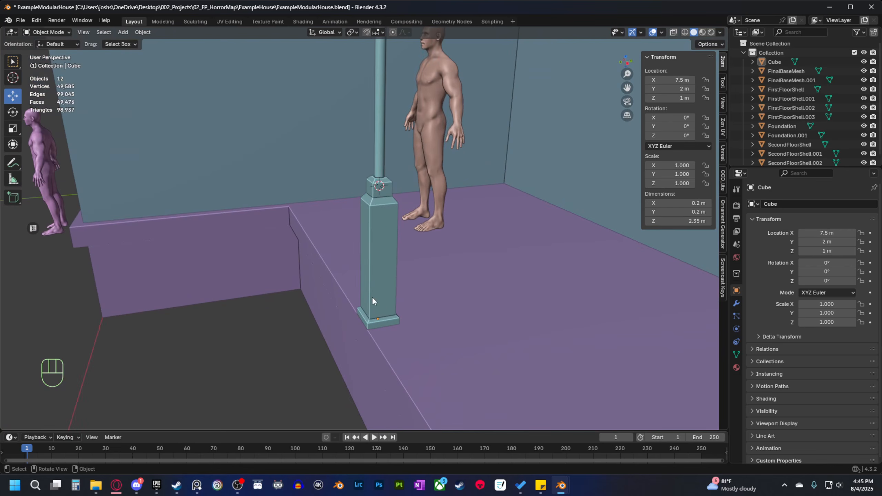
pyautogui.click(372, 296)
pyautogui.moveTo(372, 297)
pyautogui.mouseDown(button='middle')
pyautogui.moveTo(354, 307)
pyautogui.moveTo(361, 299)
pyautogui.mouseUp(button='middle')
pyautogui.keyDown('shift'); pyautogui.moveTo(361, 298); pyautogui.dragTo(408, 295, button='middle'); pyautogui.keyUp('shift')
pyautogui.scroll(4, 368, 257)
pyautogui.press('`')
pyautogui.click(405, 231)
pyautogui.click(673, 32)
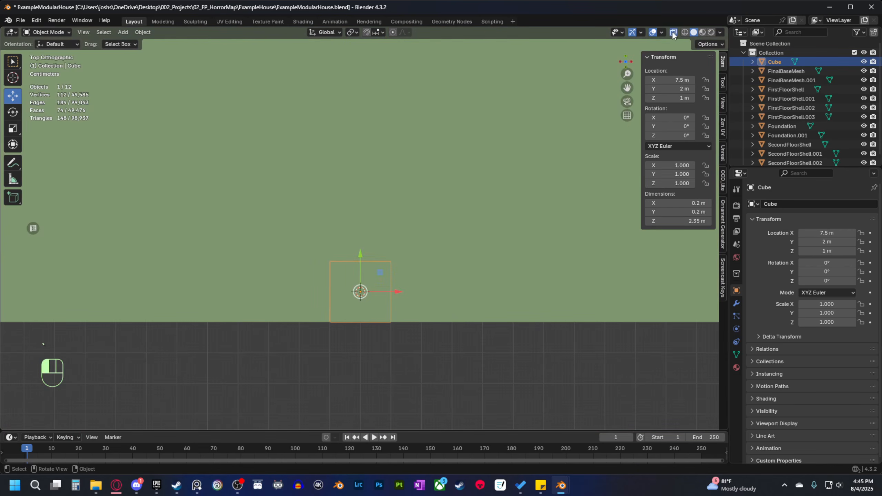
pyautogui.moveTo(361, 261); pyautogui.dragTo(367, 224)
pyautogui.moveTo(366, 225); pyautogui.dragTo(399, 242, button='middle')
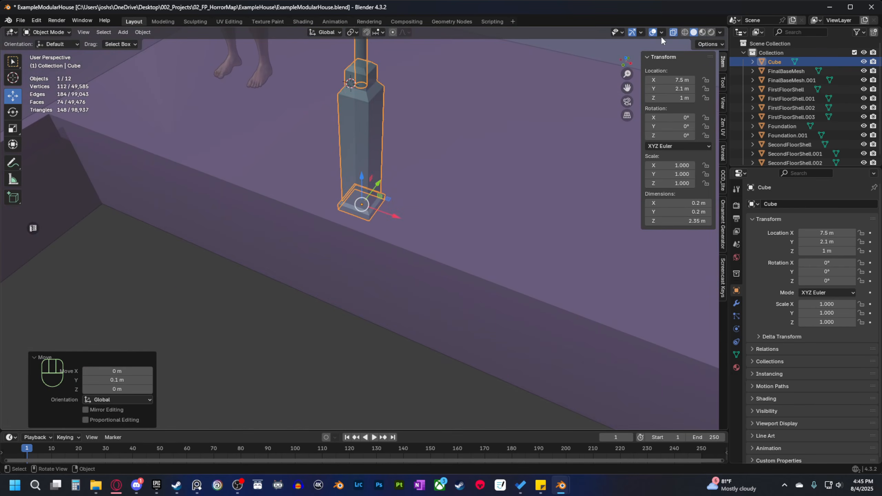
pyautogui.click(673, 33)
# Open the column and foundation together in Edit Mode and check the length of the porch's lower front middle edge.
pyautogui.scroll(-4, 363, 284)
pyautogui.moveTo(363, 283); pyautogui.dragTo(386, 269, button='middle')
pyautogui.keyDown('shift'); pyautogui.moveTo(387, 270); pyautogui.dragTo(352, 334, button='middle'); pyautogui.keyUp('shift')
pyautogui.scroll(-3, 320, 306)
pyautogui.click(346, 285)
pyautogui.keyDown('shift'); pyautogui.click(295, 262); pyautogui.keyUp('shift')
pyautogui.press('Tab')
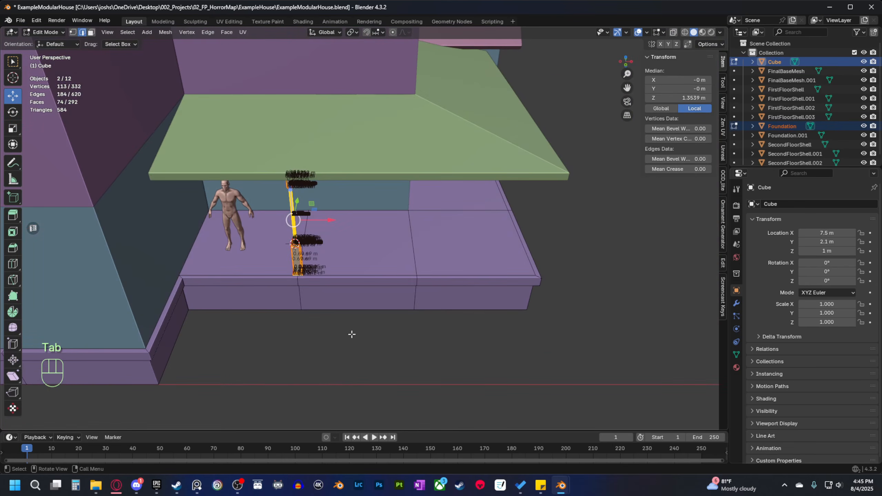
pyautogui.click(319, 343)
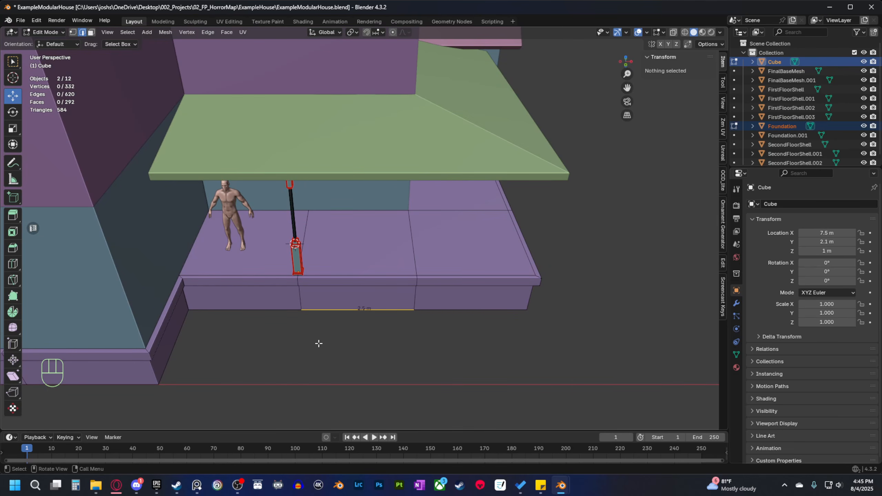
pyautogui.keyDown('shift'); pyautogui.moveTo(354, 366); pyautogui.dragTo(322, 358, button='middle'); pyautogui.keyUp('shift')
pyautogui.press('Tab')
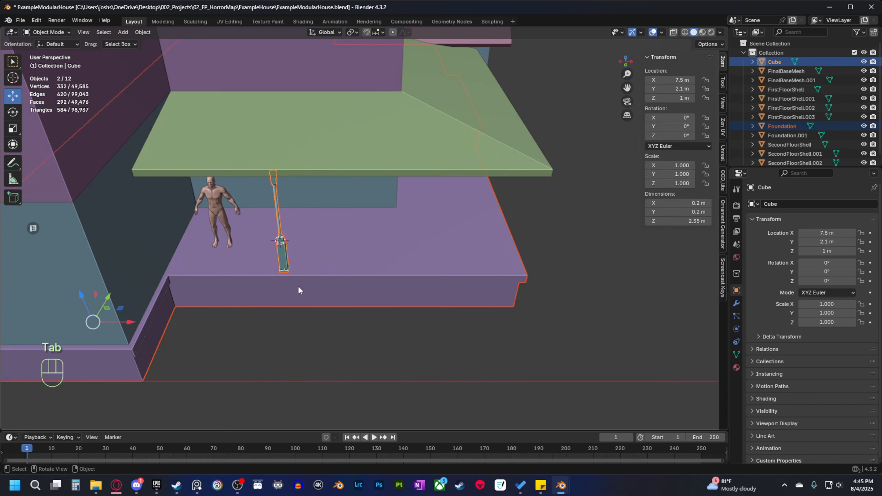
# Duplicate the column and move the copy 2.5 m along X.
pyautogui.click(277, 255)
pyautogui.hotkey('shift', 'd')
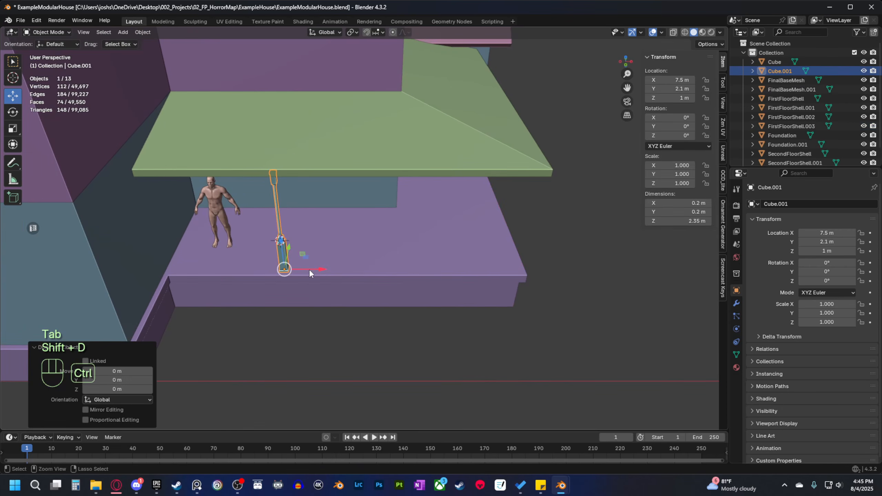
pyautogui.click(509, 271)
pyautogui.keyDown('shift'); pyautogui.moveTo(510, 272); pyautogui.dragTo(409, 296, button='middle'); pyautogui.keyUp('shift')
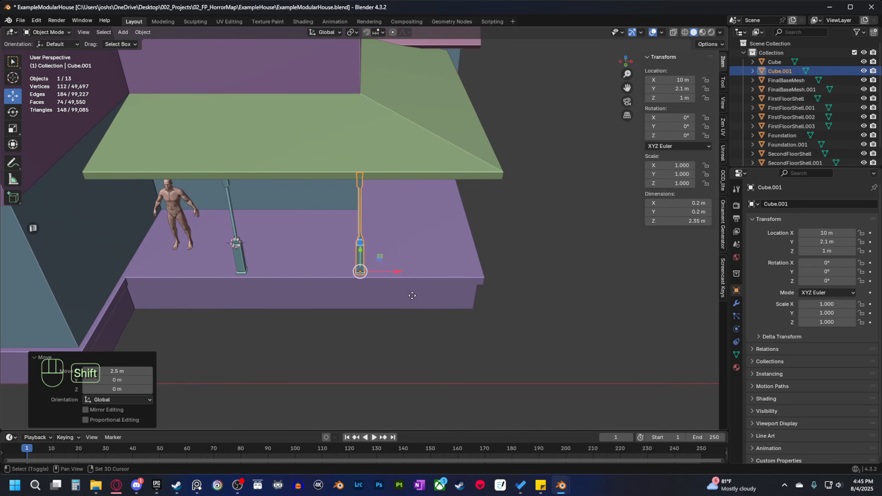
# Duplicate the second column and move this copy another 2.5 m along X to the porch corner.
pyautogui.hotkey('shift', 'd')
pyautogui.rightClick(407, 274)
pyautogui.press('g')
pyautogui.press('x')
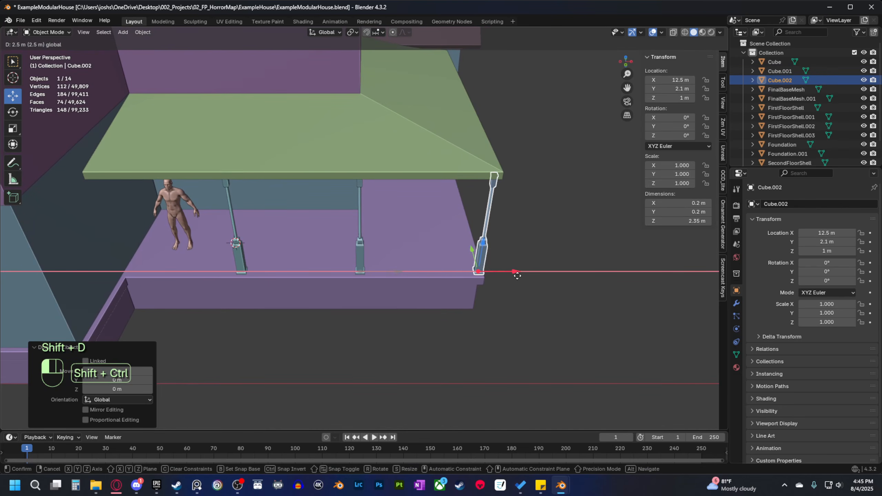
pyautogui.keyDown('ctrl'); pyautogui.keyDown('shift'); pyautogui.moveTo(517, 276); pyautogui.dragTo(516, 276); pyautogui.keyUp('shift'); pyautogui.keyUp('ctrl')
# Shift the corner column slightly inward along X so its base sits on the porch floor's edge.
pyautogui.moveTo(493, 306); pyautogui.dragTo(441, 289, button='middle')
pyautogui.keyDown('shift'); pyautogui.moveTo(504, 344); pyautogui.dragTo(440, 299, button='middle'); pyautogui.keyUp('shift')
pyautogui.scroll(6, 404, 262)
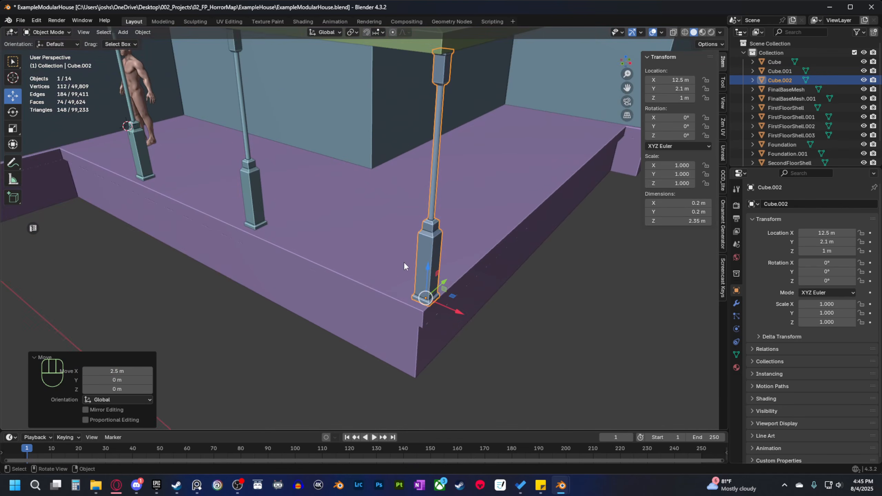
pyautogui.moveTo(412, 341); pyautogui.dragTo(425, 270, button='middle')
pyautogui.moveTo(448, 239); pyautogui.dragTo(424, 280, button='middle')
pyautogui.scroll(2, 367, 288)
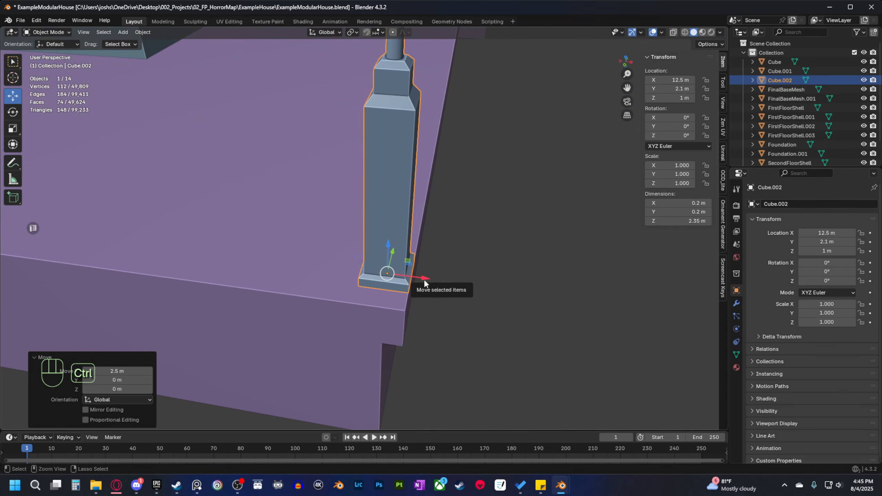
pyautogui.keyDown('ctrl'); pyautogui.moveTo(424, 279); pyautogui.dragTo(401, 277); pyautogui.keyUp('ctrl')
# Delete the middle and corner column copies, leaving only the original column.
pyautogui.scroll(-6, 381, 277)
pyautogui.scroll(-2, 417, 302)
pyautogui.keyDown('shift'); pyautogui.moveTo(319, 275); pyautogui.dragTo(425, 316, button='middle'); pyautogui.keyUp('shift')
pyautogui.scroll(4, 417, 303)
pyautogui.click(381, 249)
pyautogui.scroll(-4, 382, 251)
pyautogui.keyDown('shift'); pyautogui.moveTo(396, 279); pyautogui.dragTo(389, 306, button='middle'); pyautogui.keyUp('shift')
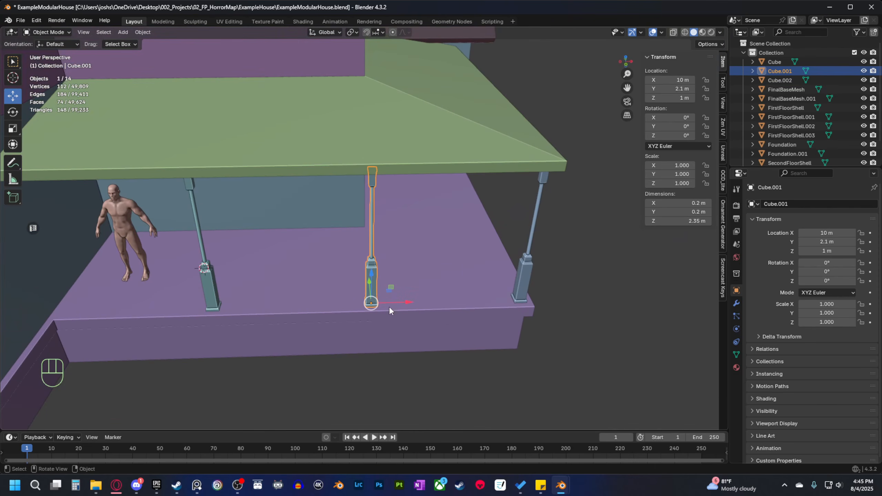
pyautogui.scroll(2, 369, 301)
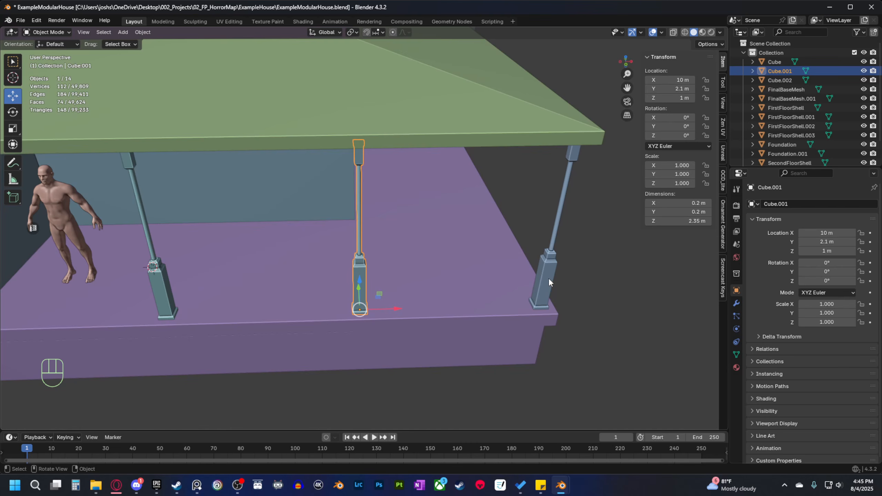
pyautogui.press('Delete')
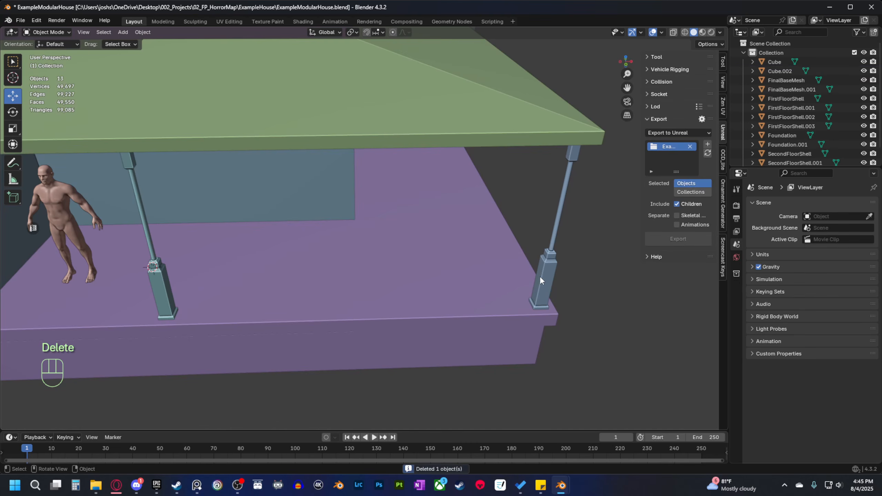
pyautogui.click(539, 276)
pyautogui.press('Delete')
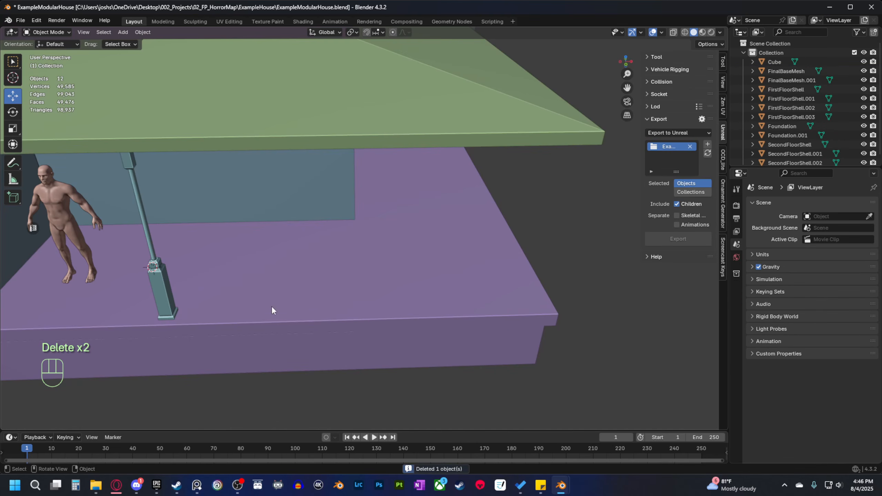
# Duplicate the original column and move the copy 4.9 m along X to the porch corner.
pyautogui.click(169, 291)
pyautogui.hotkey('shift', 'd')
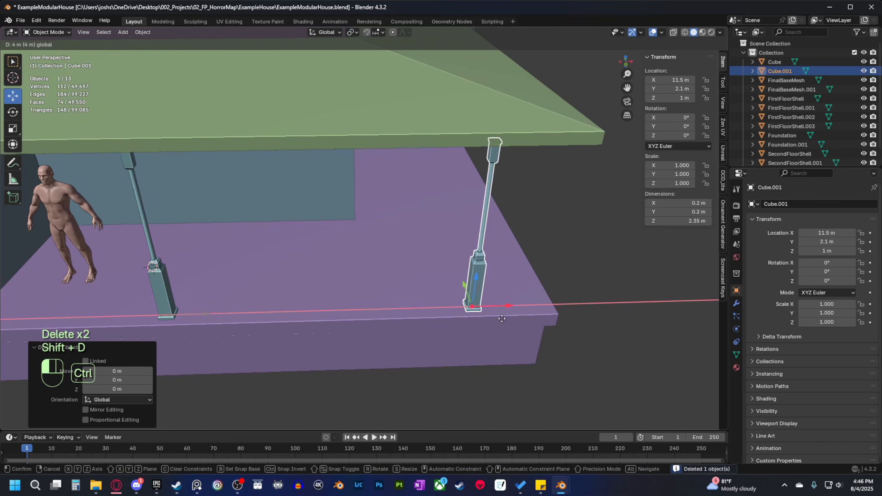
pyautogui.keyDown('ctrl'); pyautogui.moveTo(502, 319); pyautogui.dragTo(661, 323); pyautogui.keyUp('ctrl')
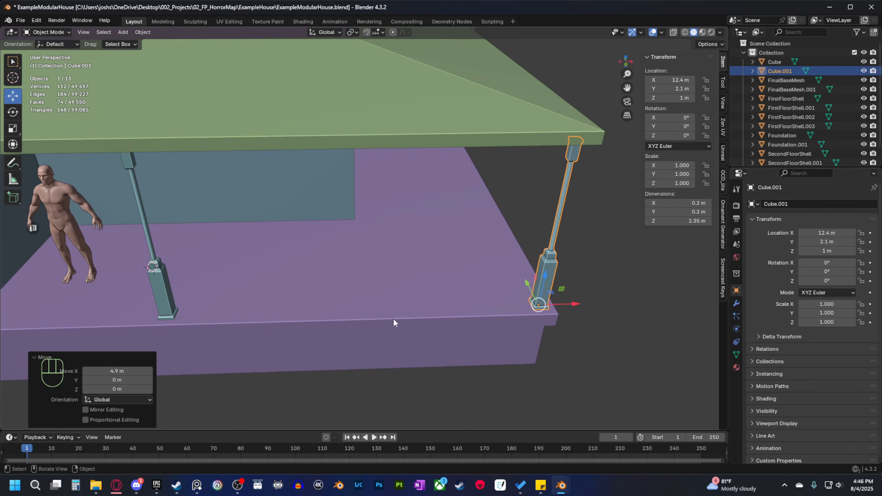
pyautogui.moveTo(392, 319); pyautogui.dragTo(446, 313, button='middle')
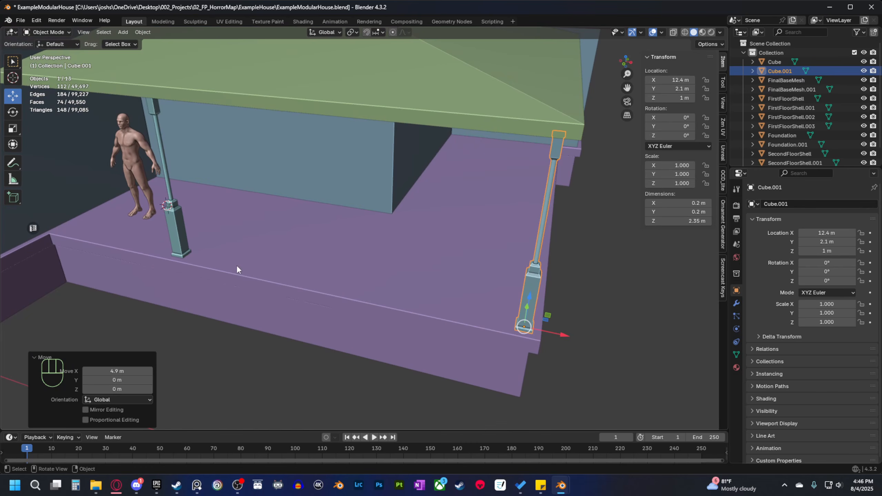
pyautogui.moveTo(234, 289); pyautogui.dragTo(257, 289, button='middle')
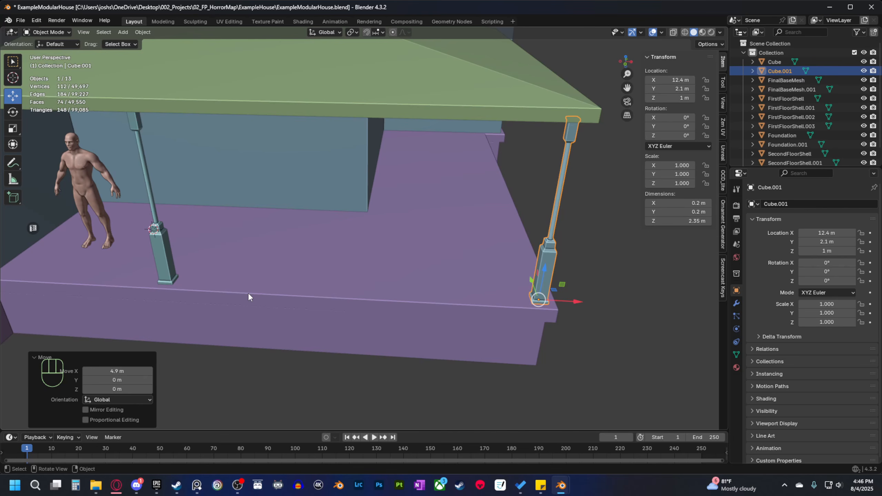
# Duplicate the original column again and move the copy 2 m along X, between the two existing columns.
pyautogui.click(168, 273)
pyautogui.hotkey('shift', 'd')
pyautogui.rightClick(212, 268)
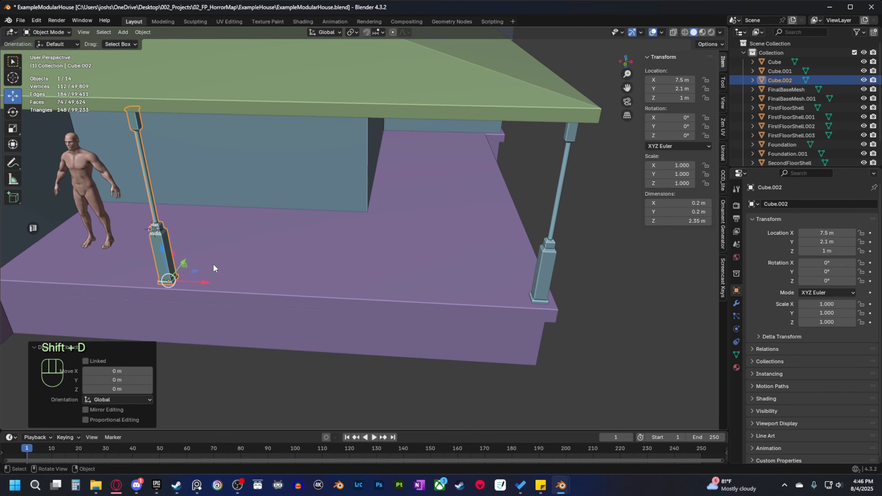
pyautogui.keyDown('ctrl'); pyautogui.moveTo(197, 282); pyautogui.dragTo(378, 298); pyautogui.keyUp('ctrl')
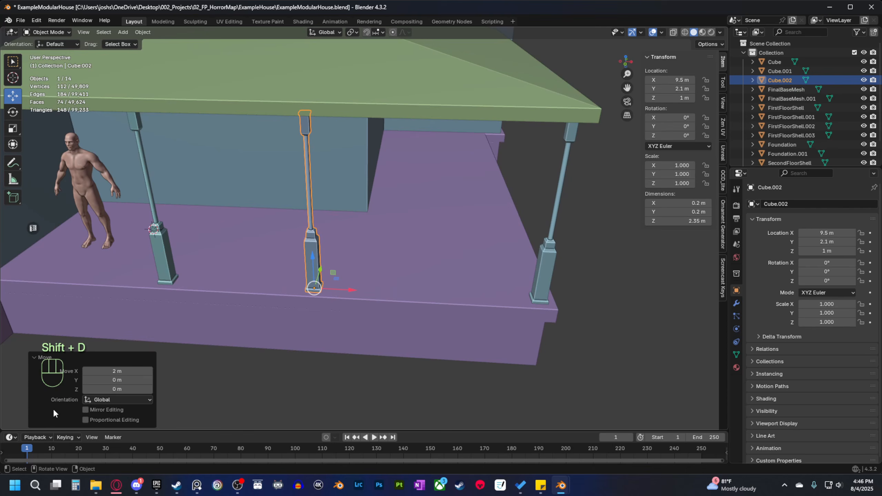
# Set the middle column copy's X move to 2.45 m so it stands midway between the two outer columns.
pyautogui.click(131, 370)
pyautogui.write('2.45')
pyautogui.press('Return')
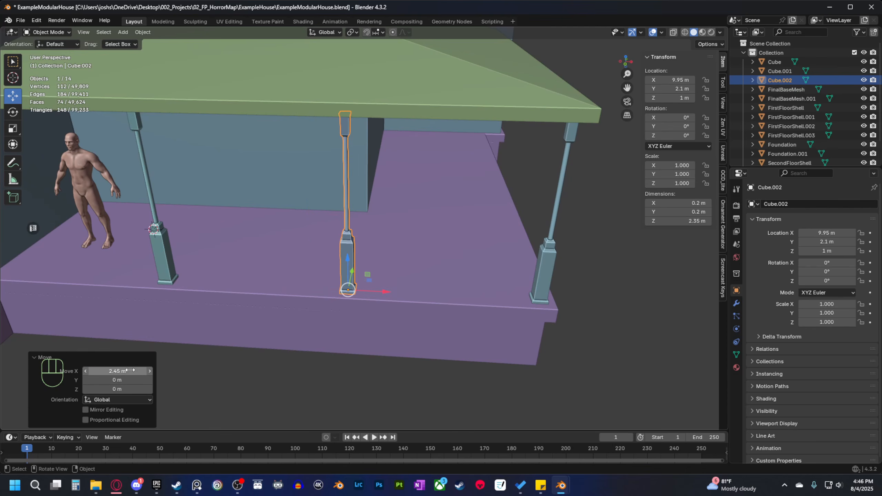
pyautogui.moveTo(392, 285); pyautogui.dragTo(441, 320, button='middle')
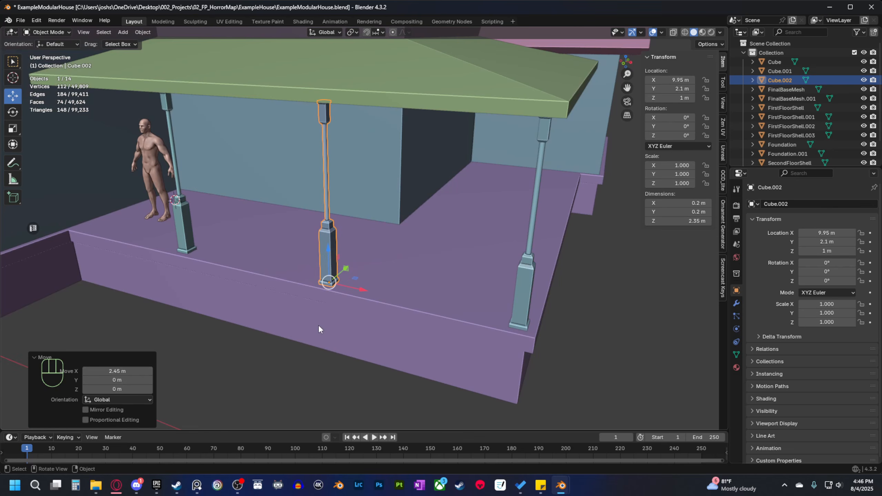
pyautogui.moveTo(319, 325); pyautogui.dragTo(168, 367, button='middle')
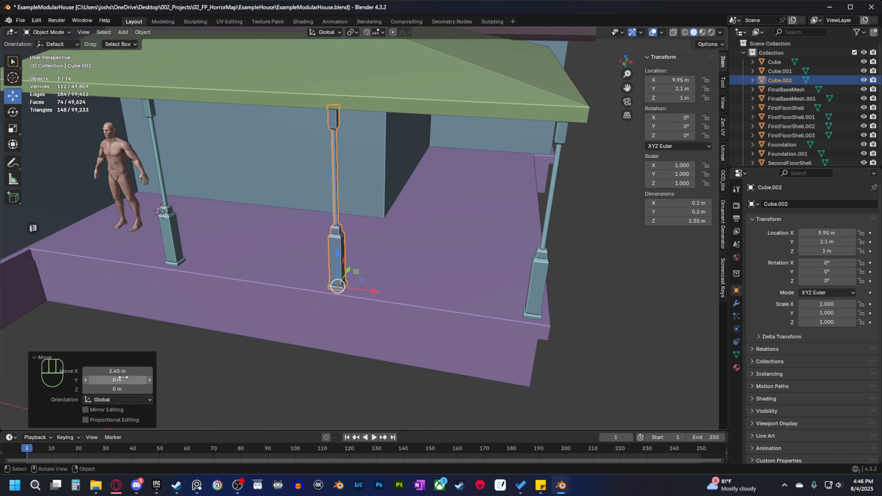
# Duplicate the corner column and move the copy 2.5 m along Y on the porch's side edge.
pyautogui.moveTo(322, 379); pyautogui.dragTo(356, 349, button='middle')
pyautogui.press('Tab')
pyautogui.press('Tab')
pyautogui.hotkey('shift', 'd')
pyautogui.click(244, 310)
pyautogui.keyDown('ctrl'); pyautogui.moveTo(244, 314); pyautogui.dragTo(386, 311); pyautogui.keyUp('ctrl')
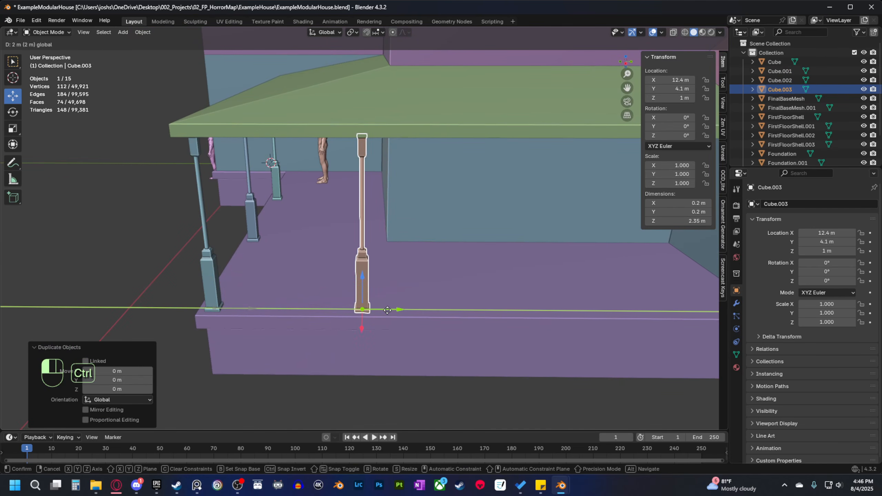
pyautogui.keyDown('ctrl'); pyautogui.keyDown('shift'); pyautogui.moveTo(387, 310); pyautogui.dragTo(707, 337); pyautogui.keyUp('shift'); pyautogui.keyUp('ctrl')
pyautogui.keyDown('ctrl'); pyautogui.keyDown('shift'); pyautogui.moveTo(26, 338); pyautogui.dragTo(217, 347); pyautogui.keyUp('shift'); pyautogui.keyUp('ctrl')
# Duplicate the newest side column and offset that copy another 2.5 m along Y.
pyautogui.keyDown('shift'); pyautogui.moveTo(218, 347); pyautogui.dragTo(312, 323, button='middle'); pyautogui.keyUp('shift')
pyautogui.hotkey('shift', 'd')
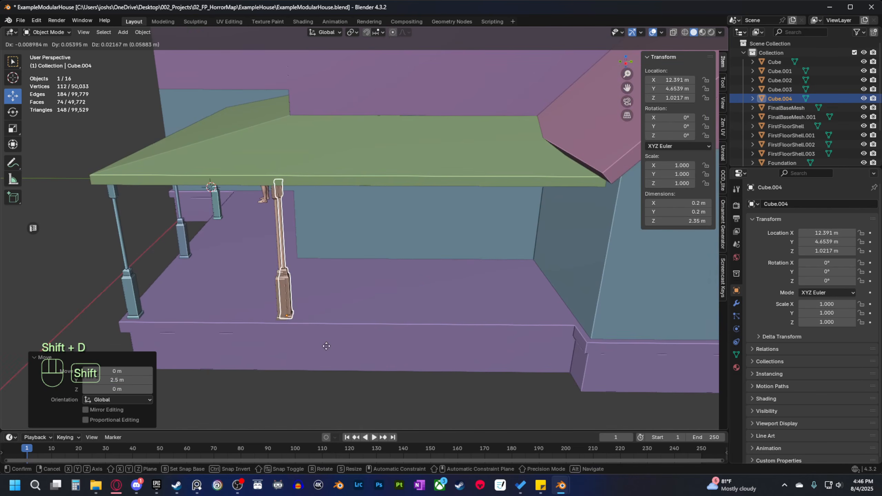
pyautogui.keyDown('ctrl'); pyautogui.moveTo(313, 323); pyautogui.dragTo(469, 326); pyautogui.keyUp('ctrl')
# Add one more side column by duplicating the last copy and moving it 2.3 m along Y, near the gabled section.
pyautogui.hotkey('shift', 'd')
pyautogui.keyDown('shift'); pyautogui.moveTo(415, 329); pyautogui.dragTo(408, 312, button='middle'); pyautogui.keyUp('shift')
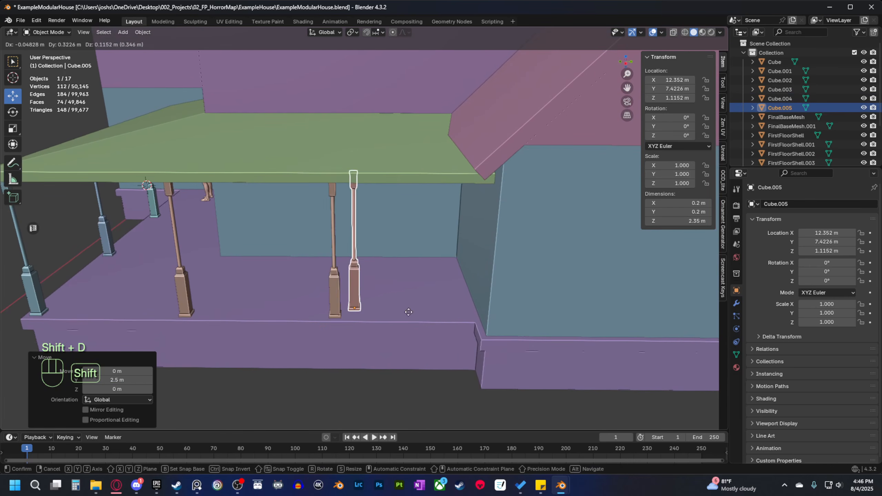
pyautogui.rightClick(408, 312)
pyautogui.rightClick(368, 315)
pyautogui.click(366, 345)
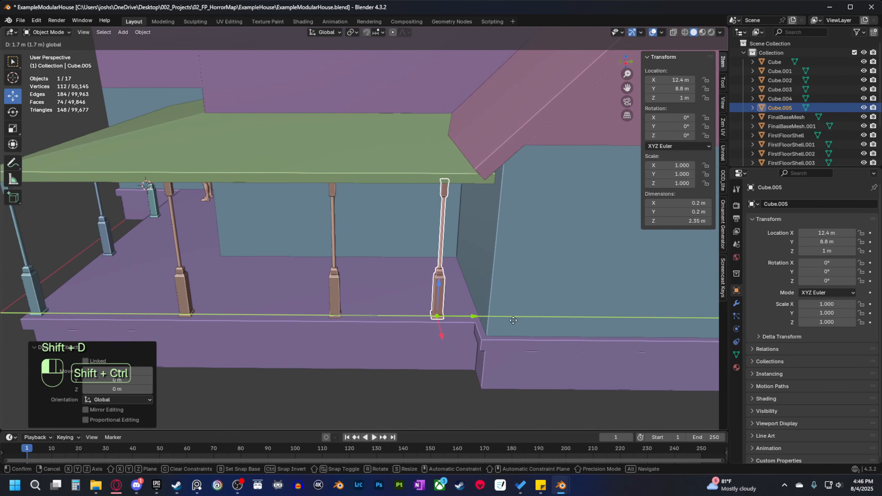
pyautogui.keyDown('ctrl'); pyautogui.keyDown('shift'); pyautogui.moveTo(514, 320); pyautogui.dragTo(109, 347); pyautogui.keyUp('shift'); pyautogui.keyUp('ctrl')
# Examine the column spacing along the porch's side edge and where the last column meets the house wall.
pyautogui.scroll(5, 346, 301)
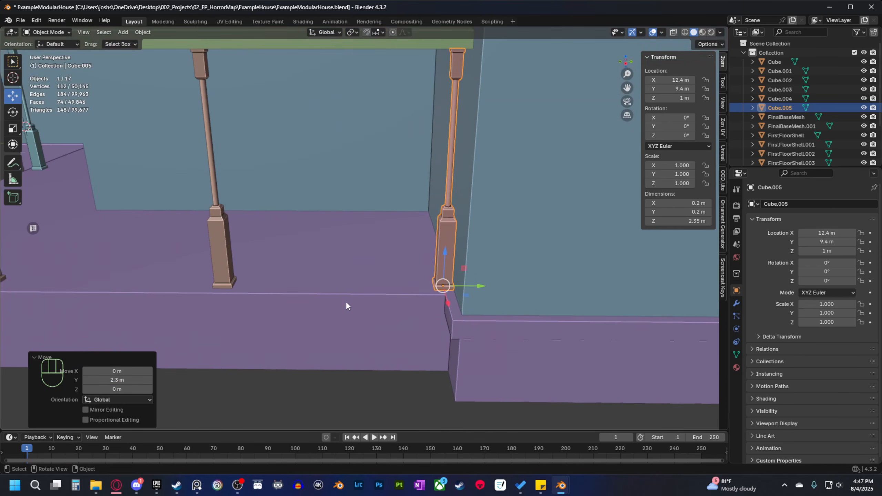
pyautogui.scroll(3, 362, 328)
pyautogui.scroll(-3, 384, 363)
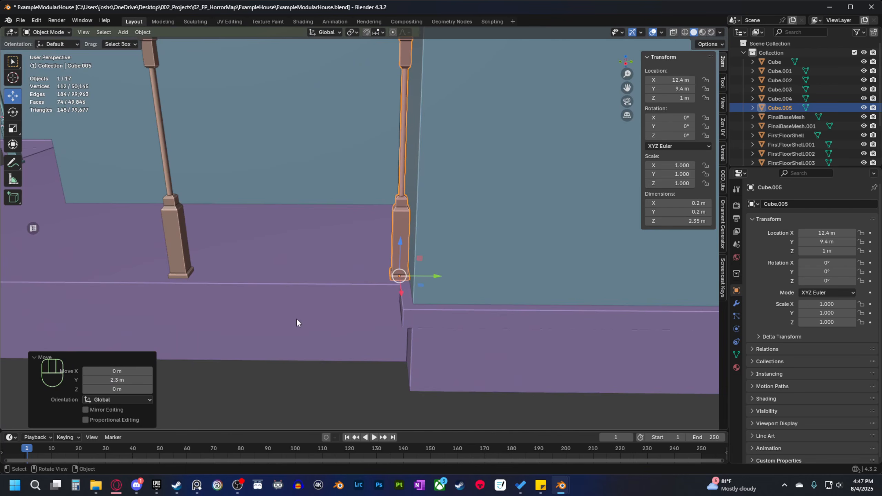
pyautogui.scroll(-5, 313, 325)
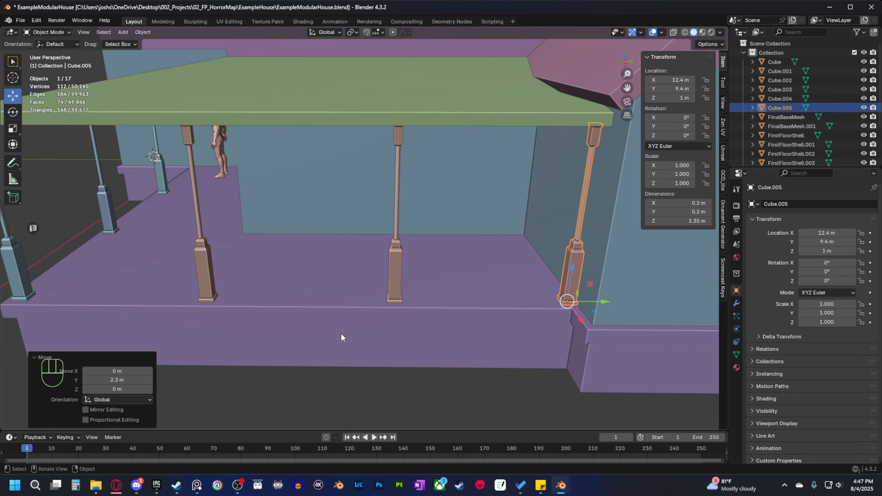
pyautogui.scroll(-3, 341, 335)
pyautogui.keyDown('shift'); pyautogui.moveTo(329, 324); pyautogui.dragTo(375, 329, button='middle'); pyautogui.keyUp('shift')
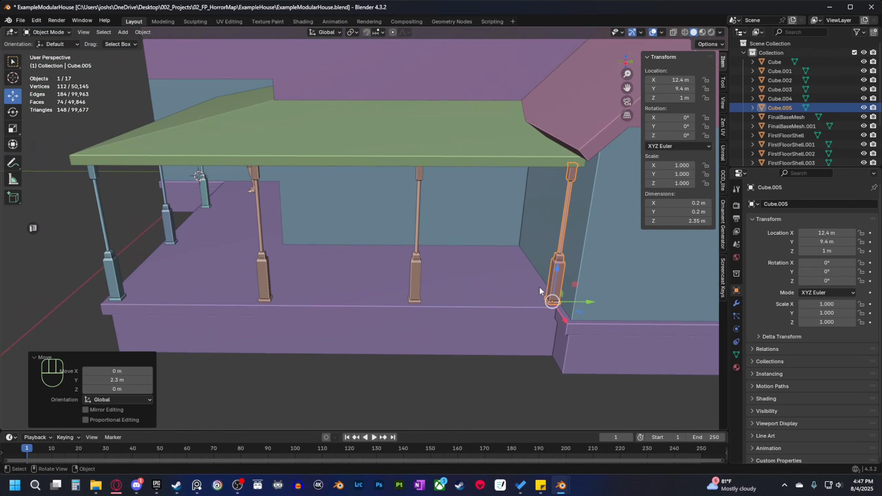
pyautogui.keyDown('shift'); pyautogui.moveTo(537, 287); pyautogui.dragTo(419, 272, button='middle'); pyautogui.keyUp('shift')
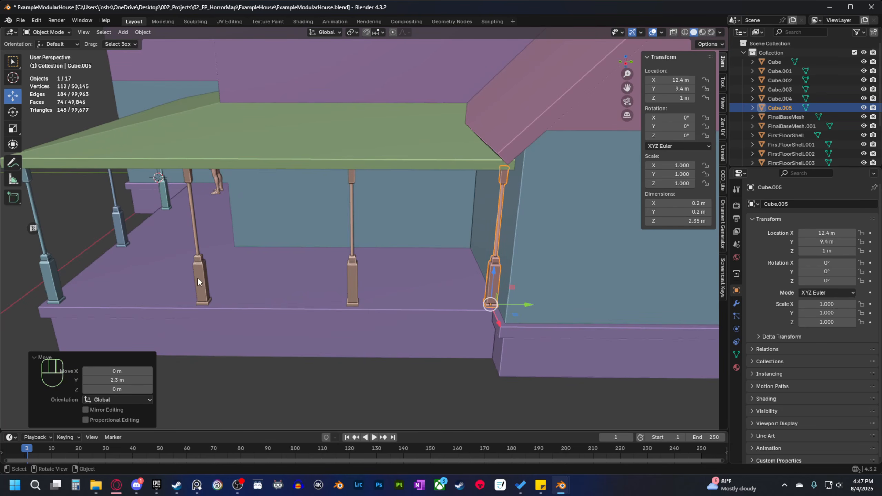
pyautogui.scroll(-6, 234, 288)
pyautogui.click(432, 332)
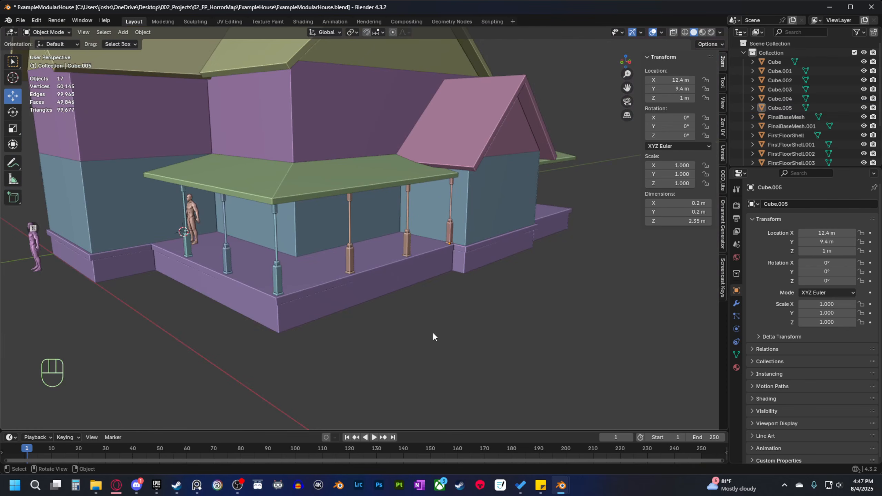
# Duplicate the middle side column and move the copy 11.8 m along Y to the outer corner of the far porch section.
pyautogui.scroll(2, 483, 322)
pyautogui.scroll(-4, 490, 331)
pyautogui.moveTo(334, 329)
pyautogui.mouseDown(button='middle')
pyautogui.moveTo(364, 339)
pyautogui.moveTo(344, 325)
pyautogui.mouseUp(button='middle')
pyautogui.keyDown('shift'); pyautogui.moveTo(368, 321); pyautogui.dragTo(314, 314, button='middle'); pyautogui.keyUp('shift')
pyautogui.keyDown('shift'); pyautogui.moveTo(330, 311); pyautogui.dragTo(320, 315, button='middle'); pyautogui.keyUp('shift')
pyautogui.moveTo(323, 312); pyautogui.dragTo(353, 302, button='middle')
pyautogui.click(239, 259)
pyautogui.keyDown('shift'); pyautogui.moveTo(243, 264); pyautogui.dragTo(174, 289, button='middle'); pyautogui.keyUp('shift')
pyautogui.hotkey('shift', 'd')
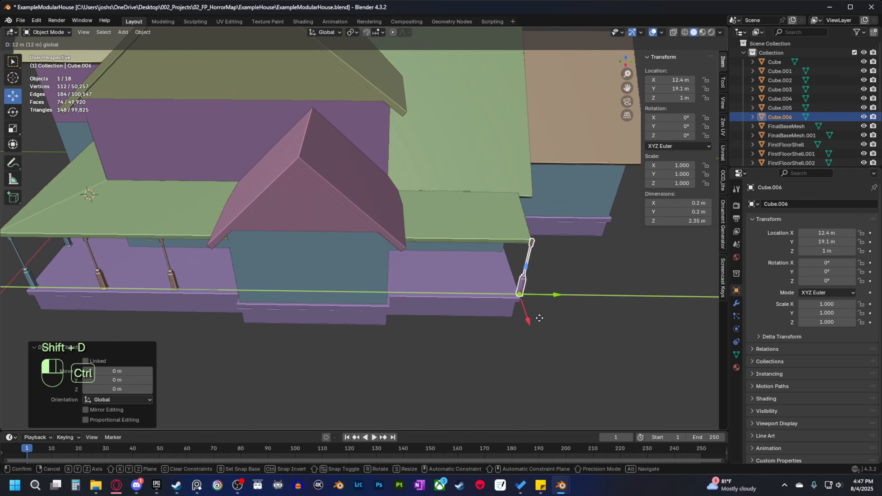
pyautogui.keyDown('ctrl'); pyautogui.keyDown('shift'); pyautogui.moveTo(581, 317); pyautogui.dragTo(614, 318); pyautogui.keyUp('shift'); pyautogui.keyUp('ctrl')
# Duplicate the far porch's corner column and move the copy -2 m along Y.
pyautogui.keyDown('shift'); pyautogui.moveTo(518, 328); pyautogui.dragTo(394, 294, button='middle'); pyautogui.keyUp('shift')
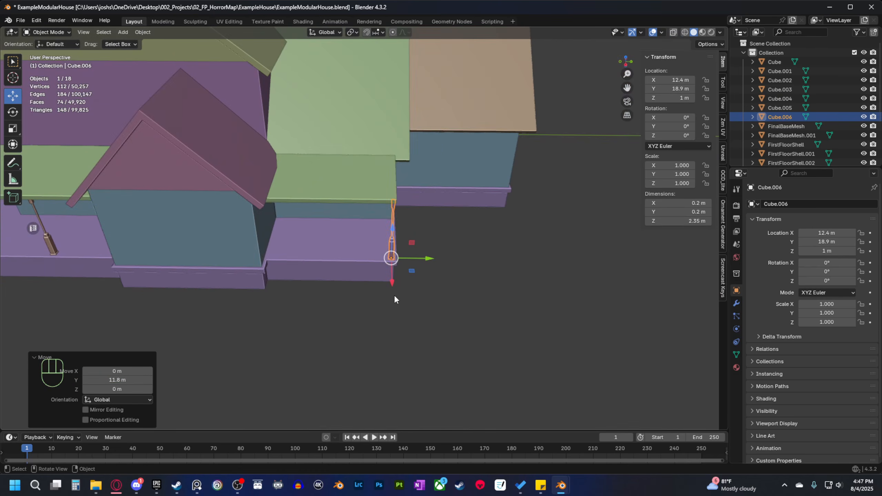
pyautogui.scroll(5, 416, 302)
pyautogui.keyDown('shift'); pyautogui.moveTo(472, 323); pyautogui.dragTo(427, 313, button='middle'); pyautogui.keyUp('shift')
pyautogui.scroll(3, 443, 326)
pyautogui.scroll(-5, 290, 306)
pyautogui.hotkey('shift', 'd')
pyautogui.press('y')
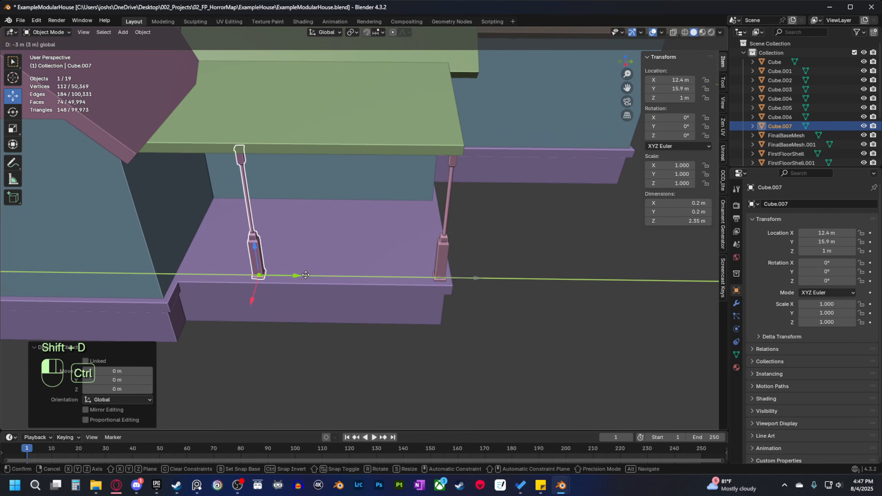
pyautogui.click(369, 271)
pyautogui.keyDown('shift'); pyautogui.moveTo(390, 293); pyautogui.dragTo(429, 297, button='middle'); pyautogui.keyUp('shift')
# Duplicate the far porch's middle column, move the copy -2 m along Y beside the gabled section, and deselect it.
pyautogui.hotkey('shift', 'd')
pyautogui.rightClick(386, 282)
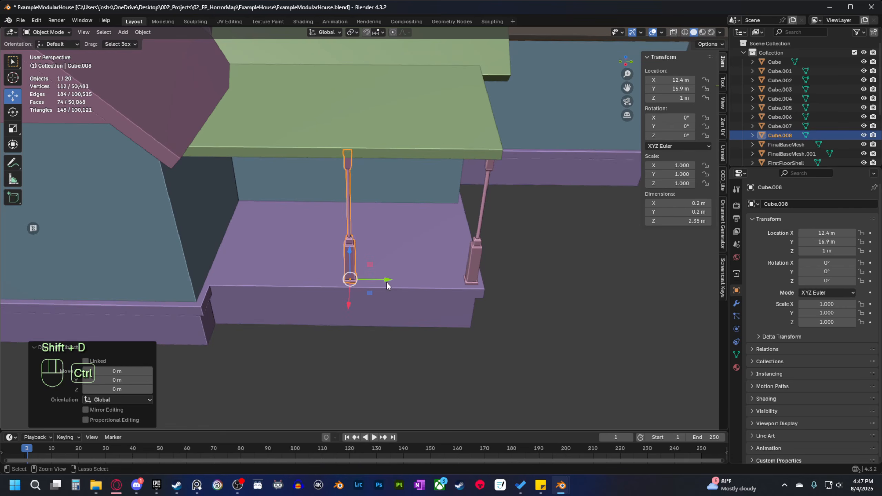
pyautogui.press('g')
pyautogui.press('y')
pyautogui.click(270, 286)
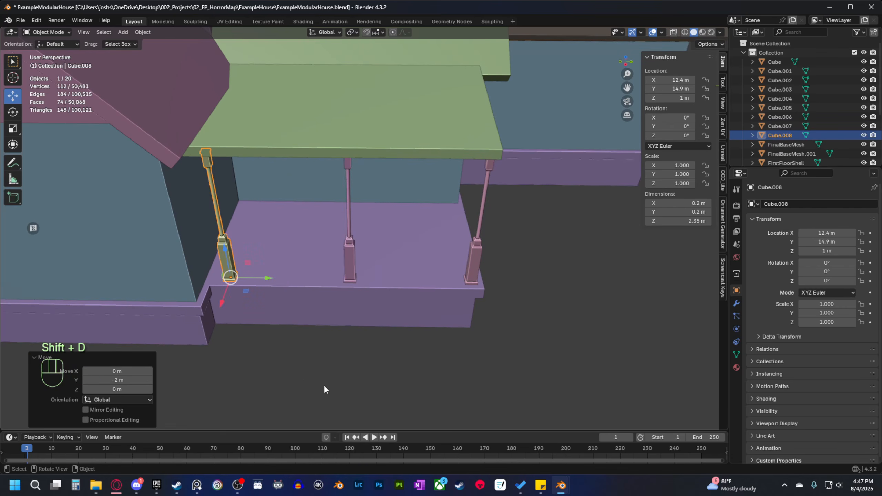
pyautogui.click(345, 371)
# Reset the 3D cursor to the world origin.
pyautogui.moveTo(345, 372); pyautogui.dragTo(308, 312, button='middle')
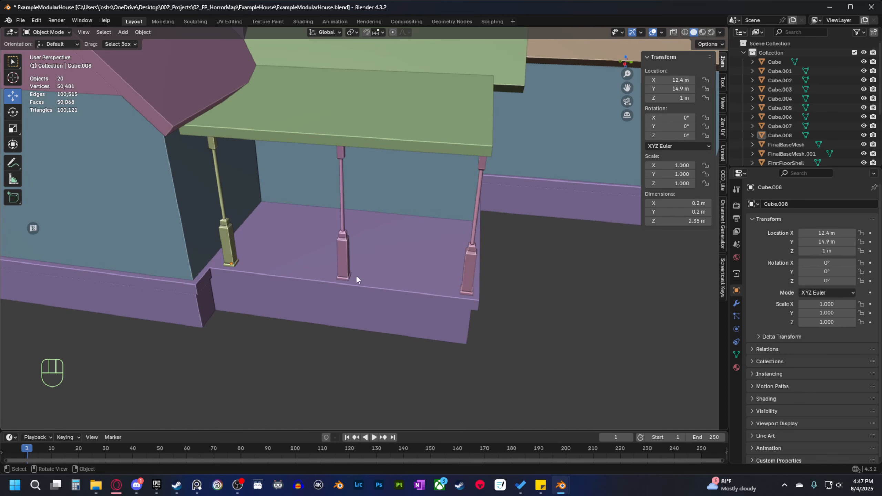
pyautogui.scroll(-3, 359, 285)
pyautogui.moveTo(362, 292); pyautogui.dragTo(342, 250, button='middle')
pyautogui.scroll(-4, 363, 304)
pyautogui.scroll(4, 358, 313)
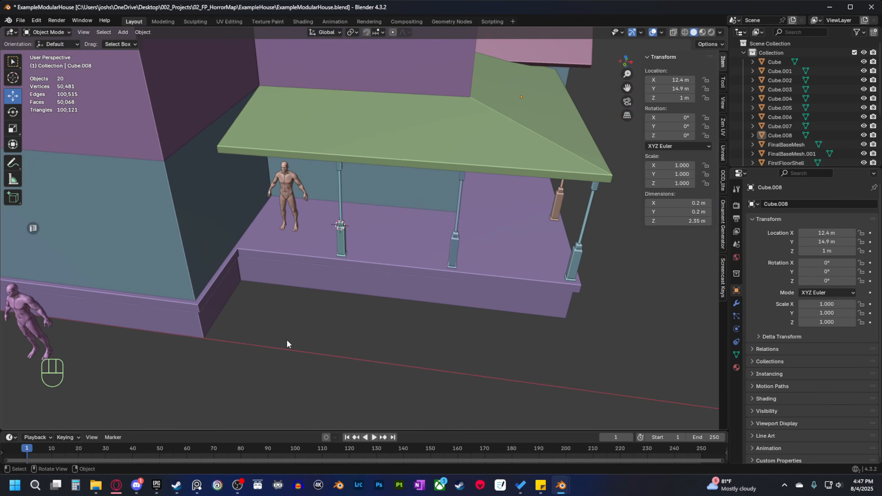
pyautogui.scroll(-4, 322, 353)
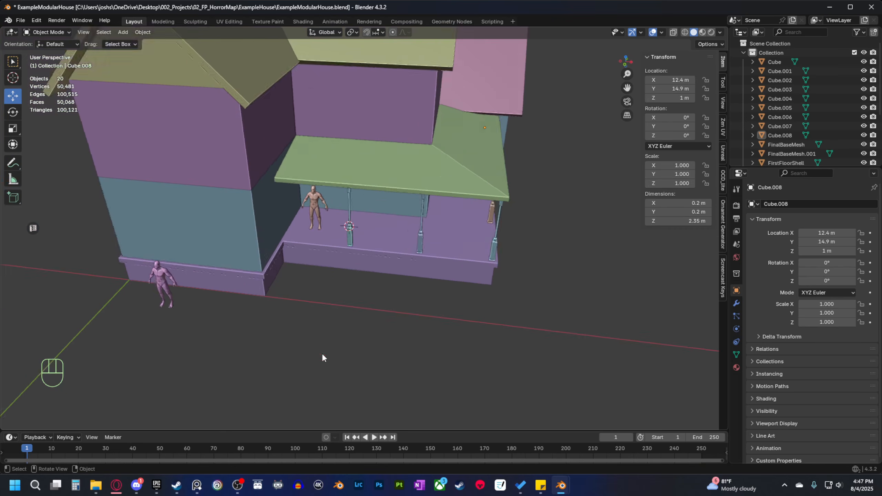
pyautogui.hotkey('shift', 's')
pyautogui.hotkey('shift', 's')
pyautogui.hotkey('shift', 's')
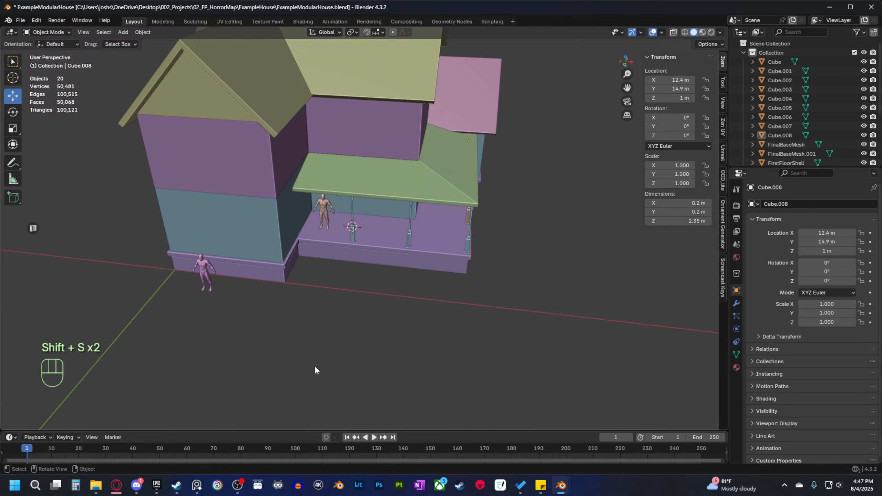
pyautogui.click(241, 390)
# Add a 2 m cube mesh at the world origin.
pyautogui.press('Tab')
pyautogui.press('Tab')
pyautogui.hotkey('shift', 'a')
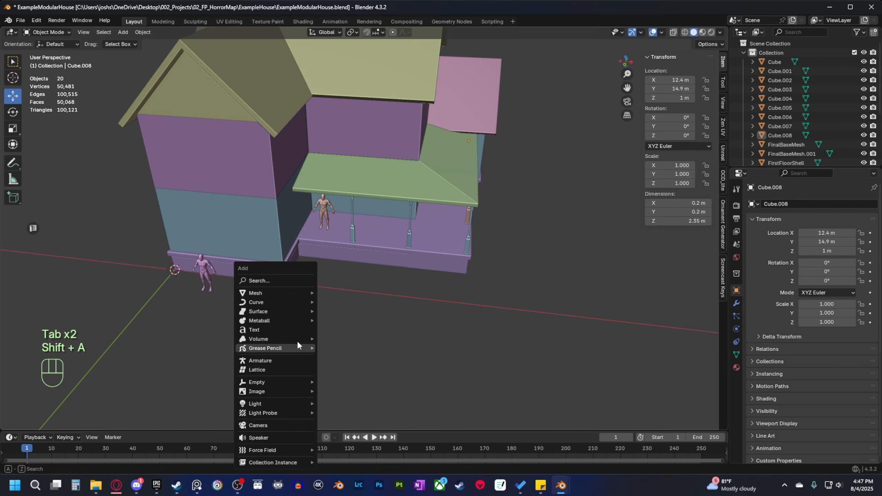
pyautogui.moveTo(295, 293)
pyautogui.click(356, 303)
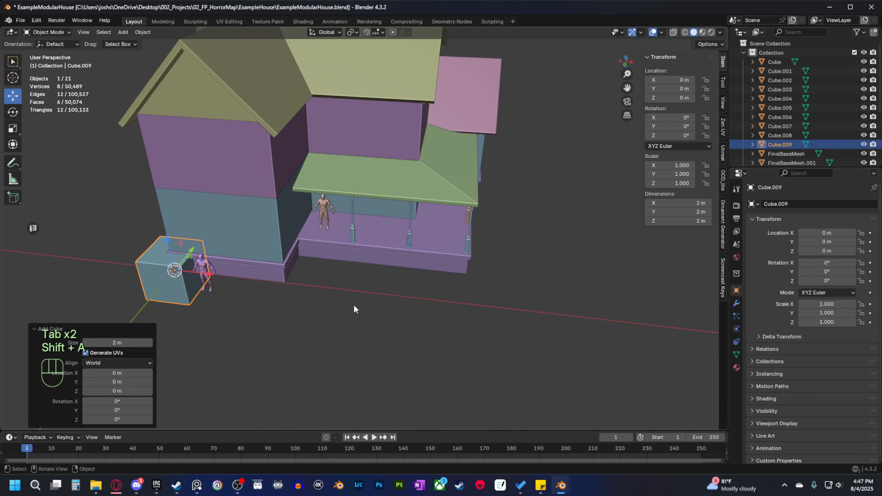
# Raise the cube's geometry 1 m along Z in Edit Mode from the front view, leaving its origin at the base.
pyautogui.press('`')
pyautogui.click(246, 260)
pyautogui.press('Tab')
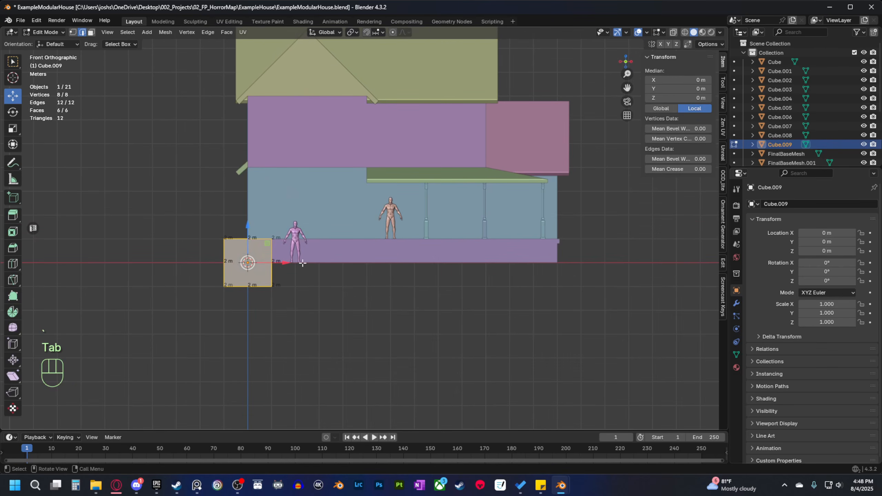
pyautogui.keyDown('ctrl'); pyautogui.moveTo(247, 237); pyautogui.dragTo(247, 213); pyautogui.keyUp('ctrl')
pyautogui.press('Tab')
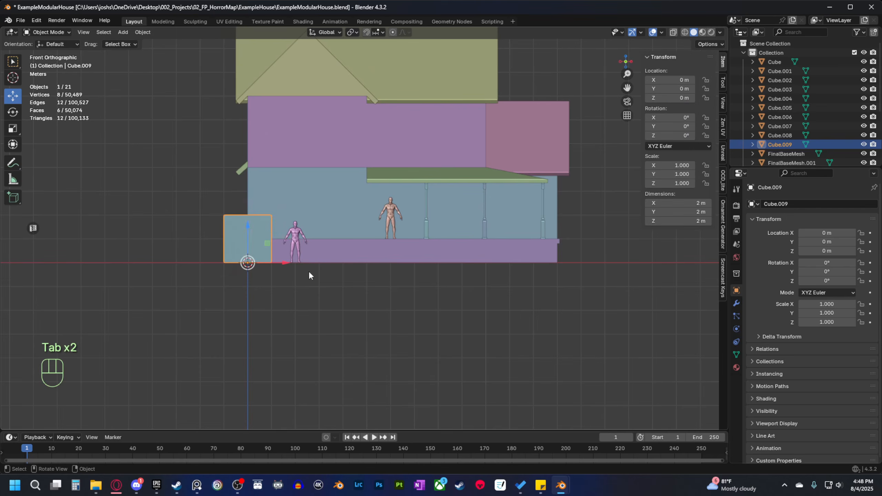
# Move the cube 6 m along X and 1 m along Y into the corner beside the front porch.
pyautogui.moveTo(309, 271); pyautogui.dragTo(276, 276, button='middle')
pyautogui.keyDown('ctrl'); pyautogui.moveTo(203, 265); pyautogui.dragTo(342, 311); pyautogui.keyUp('ctrl')
pyautogui.moveTo(342, 310); pyautogui.dragTo(276, 342, button='middle')
pyautogui.keyDown('shift'); pyautogui.moveTo(275, 342); pyautogui.dragTo(382, 367, button='middle'); pyautogui.keyUp('shift')
pyautogui.press('`')
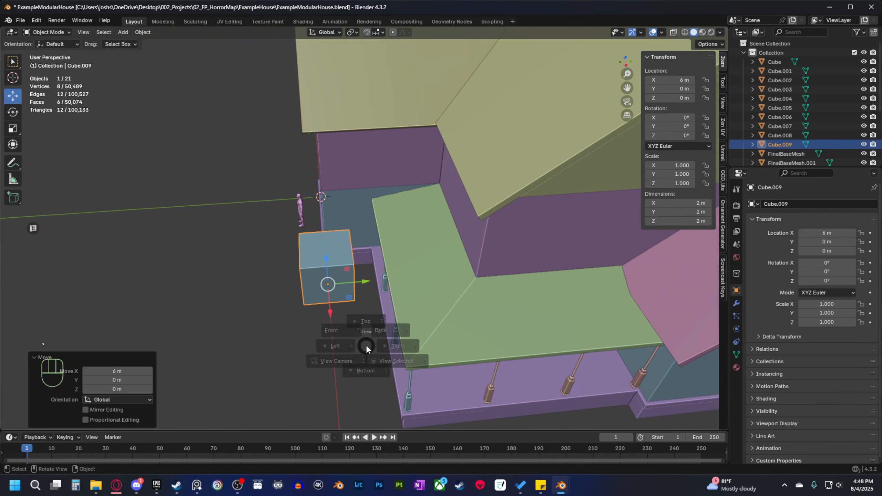
pyautogui.click(362, 304)
pyautogui.scroll(3, 382, 299)
pyautogui.keyDown('shift'); pyautogui.moveTo(439, 285); pyautogui.dragTo(382, 314, button='middle'); pyautogui.keyUp('shift')
pyautogui.click(673, 32)
pyautogui.scroll(2, 434, 257)
pyautogui.keyDown('ctrl'); pyautogui.moveTo(350, 337); pyautogui.dragTo(366, 275); pyautogui.keyUp('ctrl')
# Scale the cube by 0.5 along Z so its top matches the porch floor height.
pyautogui.moveTo(392, 306); pyautogui.dragTo(491, 227, button='middle')
pyautogui.hotkey('alt', 'z')
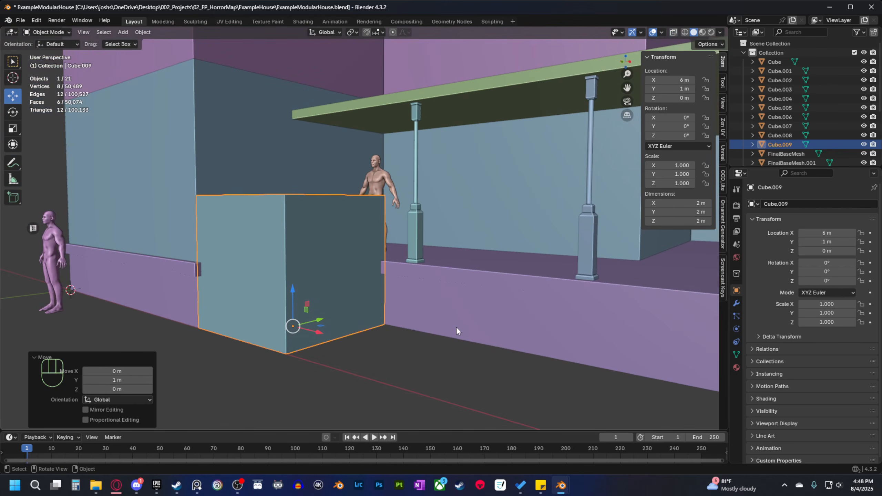
pyautogui.press('s')
pyautogui.press('z')
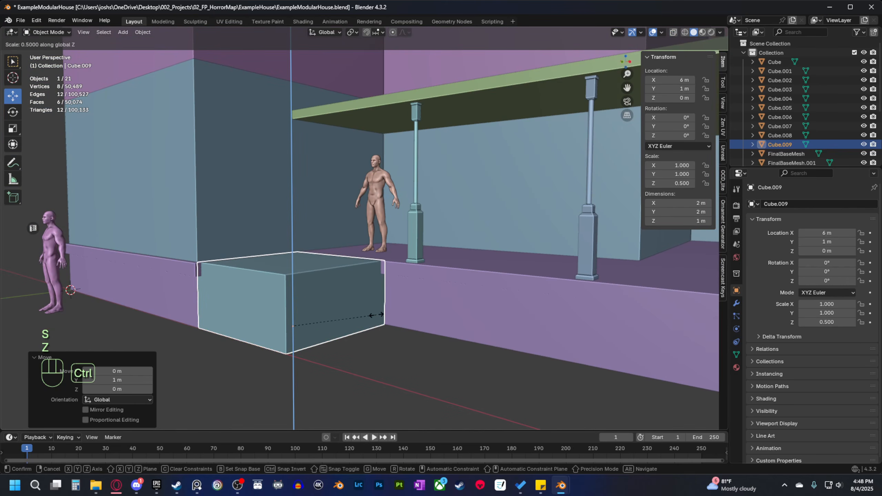
pyautogui.click(377, 315)
# Add six evenly spaced horizontal loop cuts around the block for the stair risers, without sliding them.
pyautogui.moveTo(381, 316); pyautogui.dragTo(364, 323, button='middle')
pyautogui.keyDown('shift'); pyautogui.moveTo(365, 322); pyautogui.dragTo(387, 259, button='middle'); pyautogui.keyUp('shift')
pyautogui.keyDown('shift'); pyautogui.moveTo(341, 288); pyautogui.dragTo(337, 316, button='middle'); pyautogui.keyUp('shift')
pyautogui.scroll(2, 348, 305)
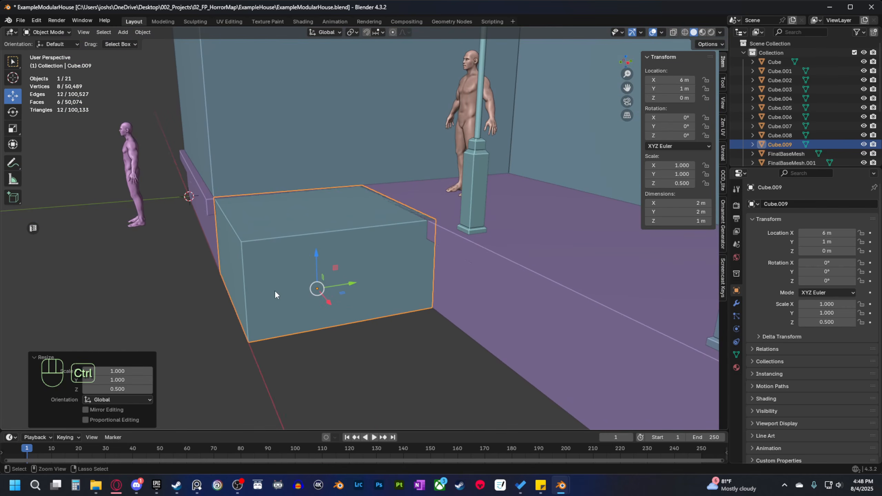
pyautogui.hotkey('ctrl', 'r')
pyautogui.press('Tab')
pyautogui.hotkey('ctrl', 'r')
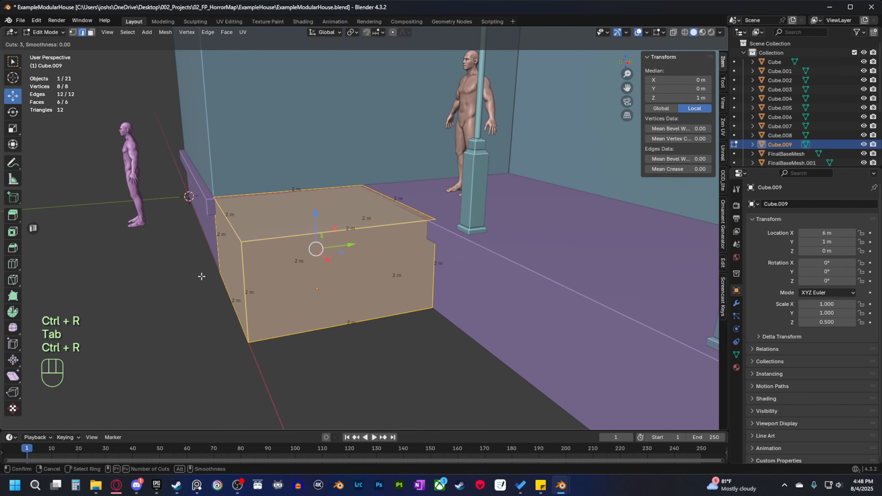
pyautogui.scroll(3, 246, 284)
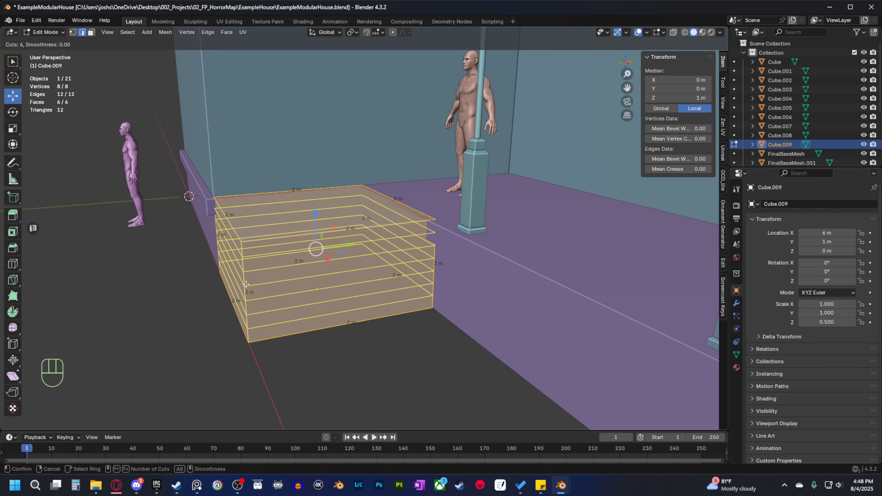
pyautogui.scroll(-1, 246, 284)
pyautogui.scroll(1, 246, 284)
pyautogui.click(246, 284)
pyautogui.rightClick(246, 285)
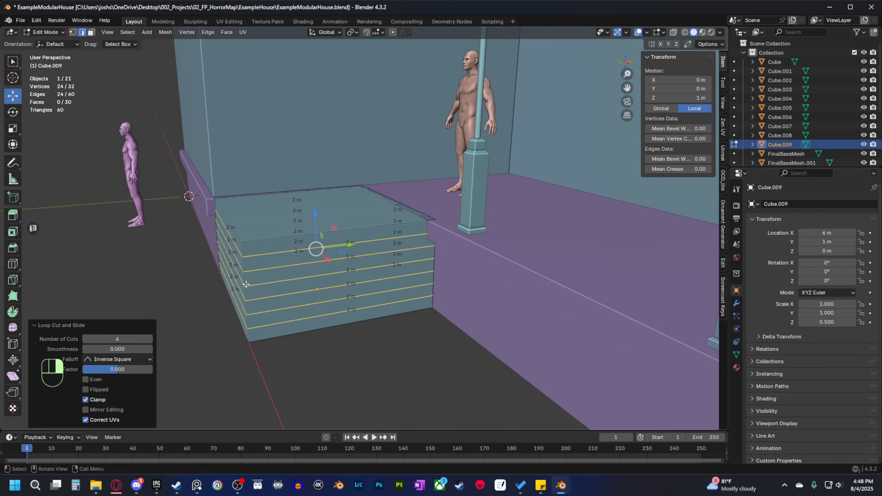
# Add eight evenly spaced vertical loop cuts along the block's depth for the stair treads, without sliding them.
pyautogui.moveTo(246, 284); pyautogui.dragTo(376, 323, button='middle')
pyautogui.moveTo(267, 282); pyautogui.dragTo(346, 282, button='middle')
pyautogui.hotkey('ctrl', 'r')
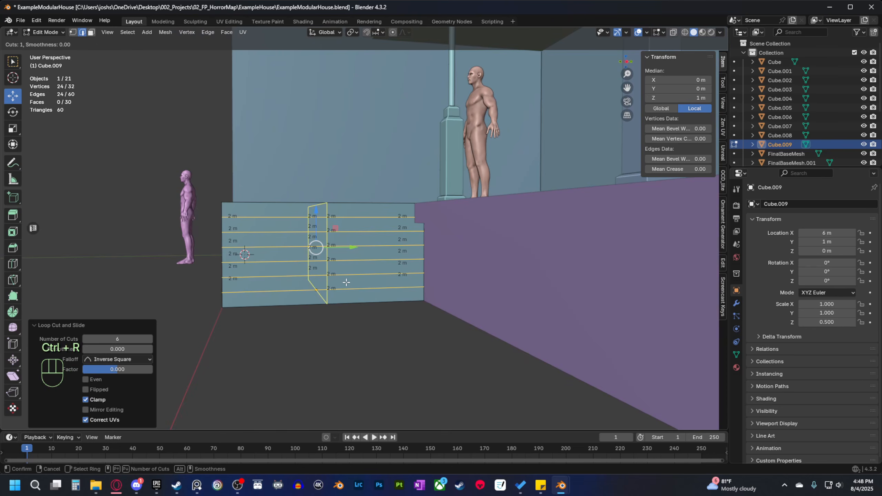
pyautogui.scroll(2, 346, 282)
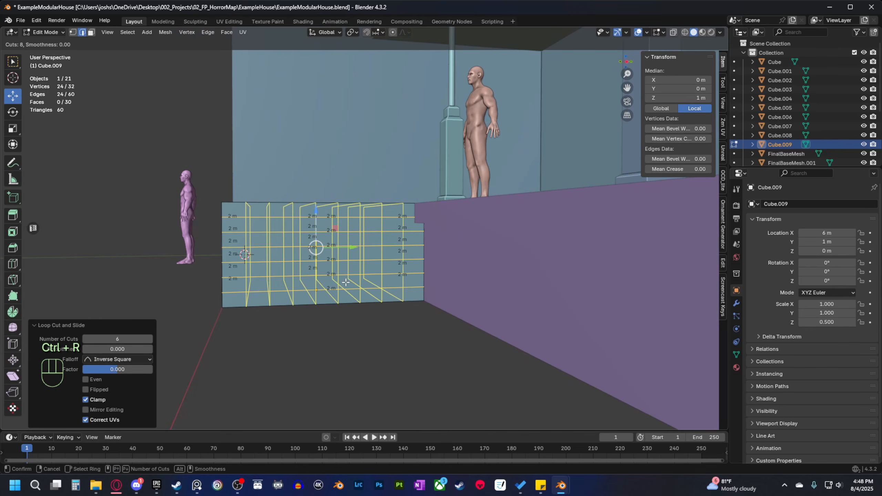
pyautogui.click(346, 282)
pyautogui.moveTo(346, 283); pyautogui.dragTo(321, 328, button='middle')
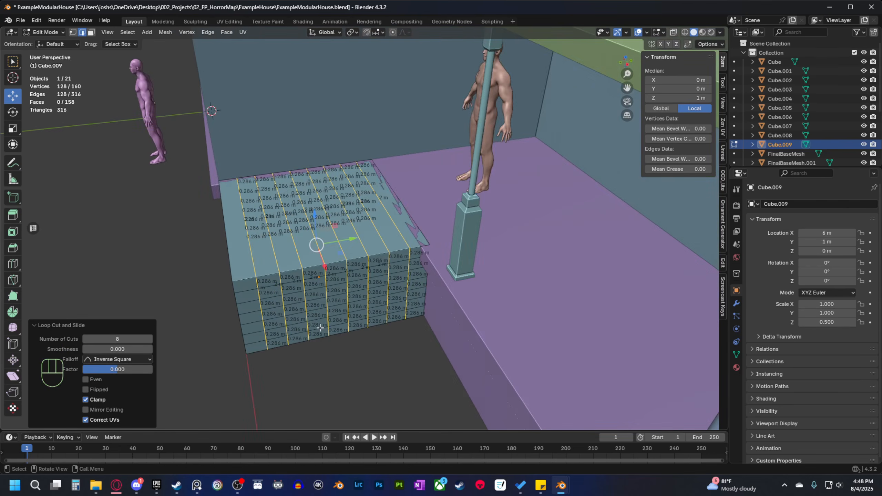
# Hide the Text Info overlay in the viewport and return to Edit Mode with face selection.
pyautogui.press('Tab')
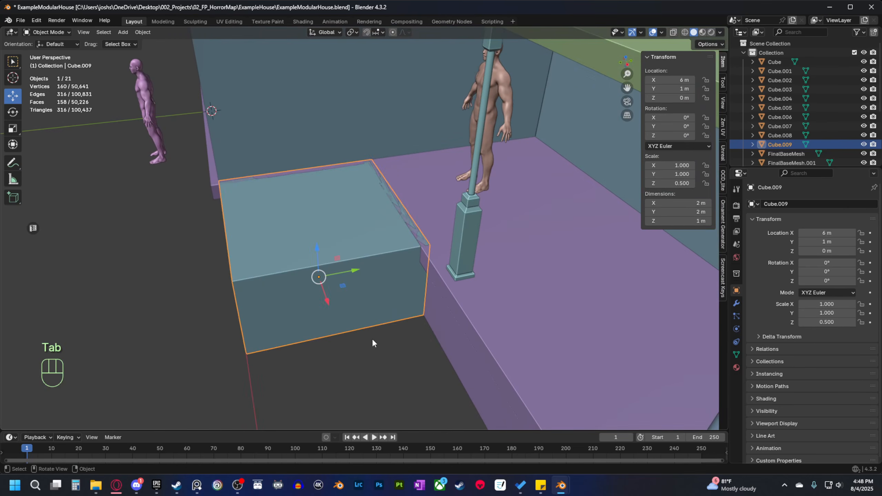
pyautogui.click(661, 32)
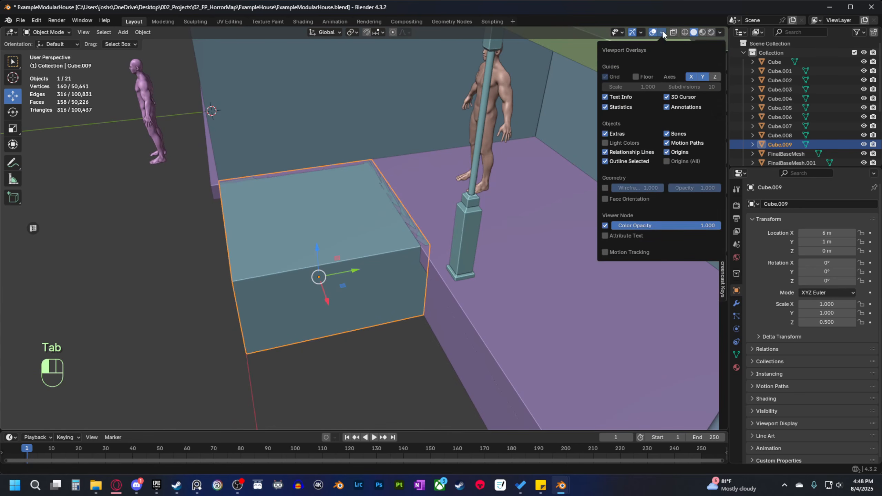
pyautogui.click(606, 100)
pyautogui.moveTo(324, 290)
pyautogui.mouseDown(button='middle')
pyautogui.moveTo(330, 300)
pyautogui.moveTo(378, 295)
pyautogui.moveTo(360, 305)
pyautogui.moveTo(335, 296)
pyautogui.mouseUp(button='middle')
pyautogui.press('Tab')
pyautogui.scroll(2, 378, 295)
pyautogui.press('3')
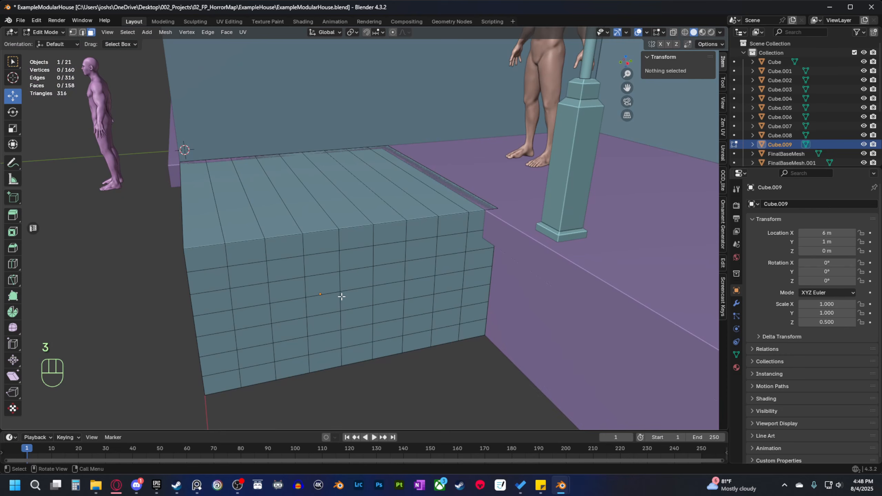
# In the right view with X-ray on, select the block's top four rows of faces in front of the descending stair profile.
pyautogui.press('`')
pyautogui.click(298, 270)
pyautogui.press('`')
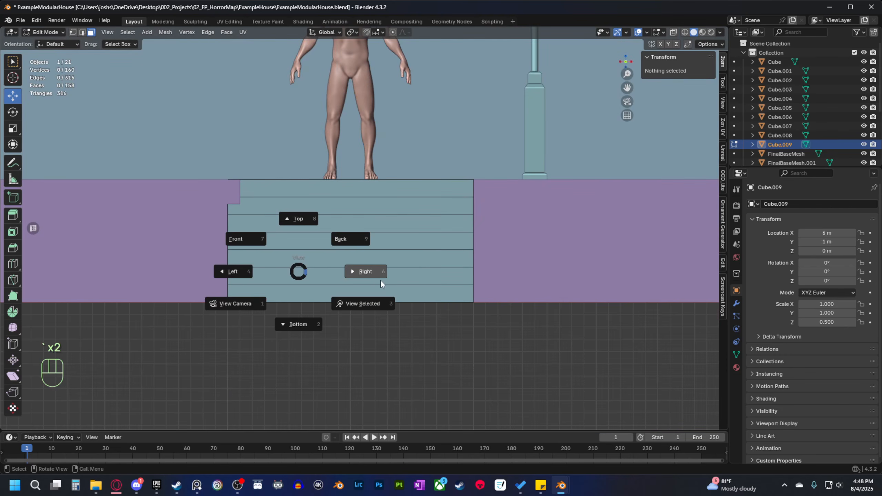
pyautogui.click(381, 282)
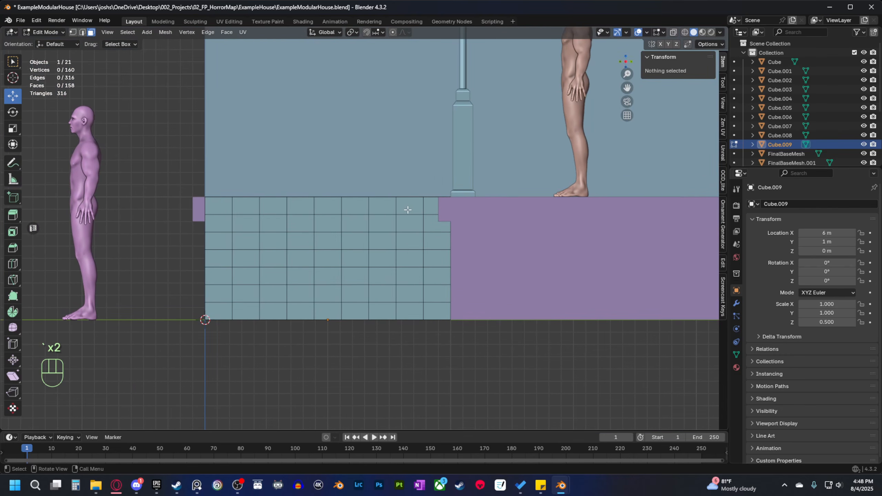
pyautogui.click(672, 32)
pyautogui.keyDown('shift'); pyautogui.moveTo(405, 228); pyautogui.dragTo(421, 235, button='middle'); pyautogui.keyUp('shift')
pyautogui.click(431, 177)
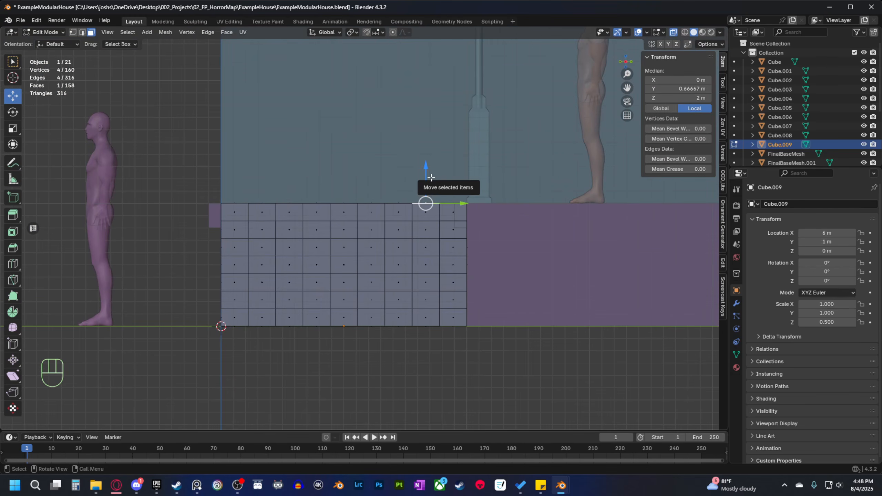
pyautogui.press('3')
pyautogui.moveTo(430, 148); pyautogui.dragTo(385, 231)
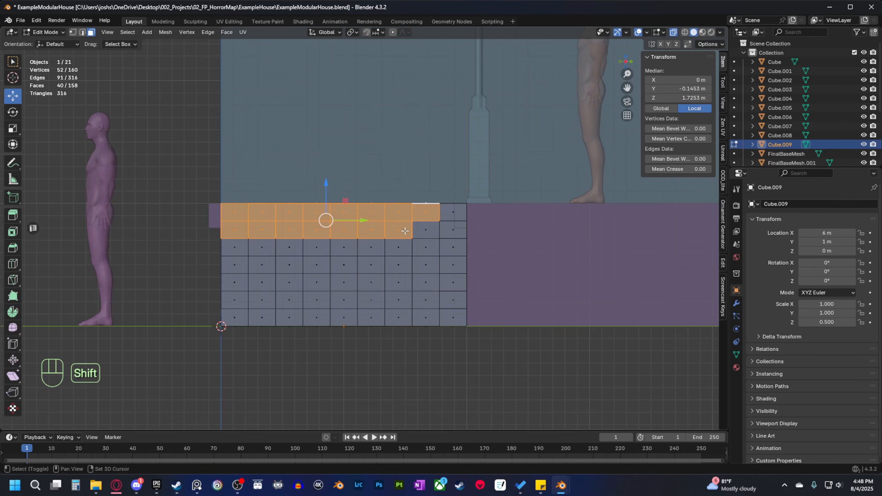
pyautogui.keyDown('shift'); pyautogui.moveTo(214, 250); pyautogui.dragTo(247, 244); pyautogui.keyUp('shift')
pyautogui.keyDown('shift'); pyautogui.moveTo(385, 237); pyautogui.dragTo(377, 242); pyautogui.keyUp('shift')
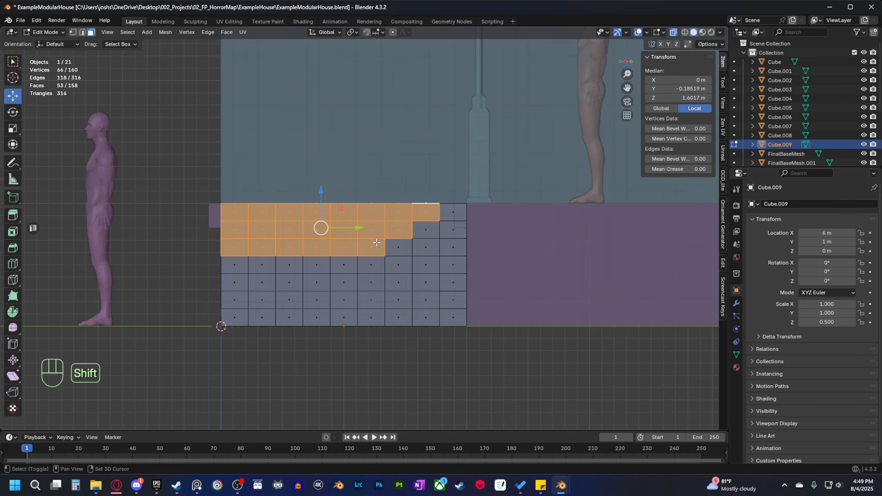
pyautogui.keyDown('shift'); pyautogui.moveTo(205, 266); pyautogui.dragTo(347, 266); pyautogui.keyUp('shift')
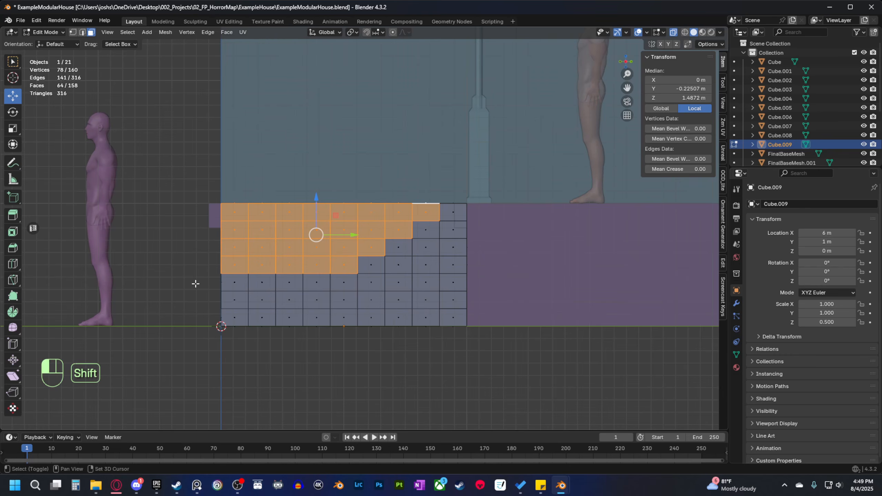
pyautogui.keyDown('shift'); pyautogui.moveTo(195, 284); pyautogui.dragTo(354, 274); pyautogui.keyUp('shift')
pyautogui.keyDown('shift'); pyautogui.moveTo(211, 304); pyautogui.dragTo(325, 292); pyautogui.keyUp('shift')
pyautogui.keyDown('shift'); pyautogui.moveTo(188, 325); pyautogui.dragTo(298, 317); pyautogui.keyUp('shift')
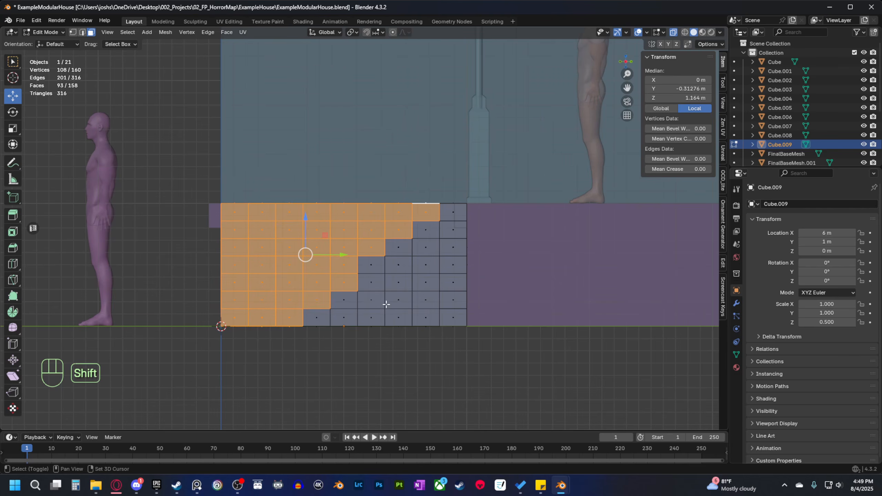
pyautogui.hotkey('ctrl', 'z')
pyautogui.hotkey('ctrl', 'z')
pyautogui.hotkey('ctrl', 'z')
pyautogui.hotkey('ctrl', 'z')
pyautogui.hotkey('ctrl', 'z')
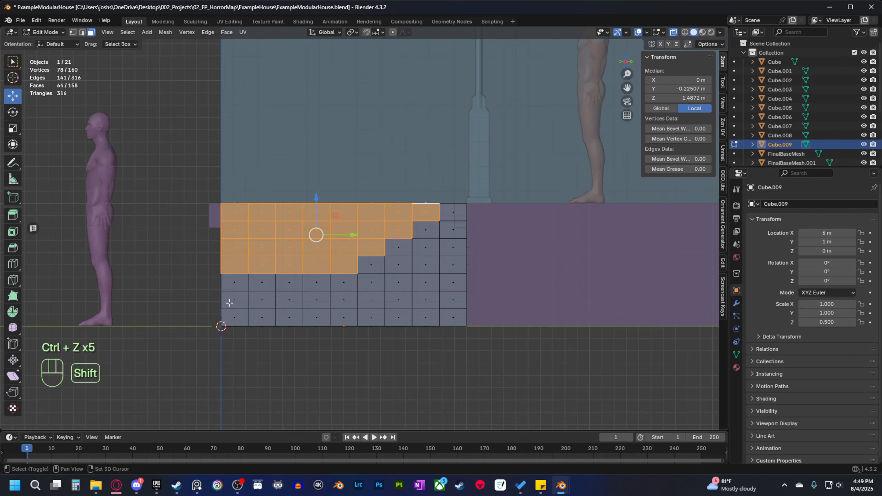
# Add the stepped faces of the three lower rows to the selection and delete all the selected faces.
pyautogui.keyDown('shift'); pyautogui.moveTo(183, 285); pyautogui.dragTo(324, 270); pyautogui.keyUp('shift')
pyautogui.keyDown('shift'); pyautogui.moveTo(210, 310); pyautogui.dragTo(280, 299); pyautogui.keyUp('shift')
pyautogui.keyDown('shift'); pyautogui.moveTo(214, 331); pyautogui.dragTo(263, 308); pyautogui.keyUp('shift')
pyautogui.press('x')
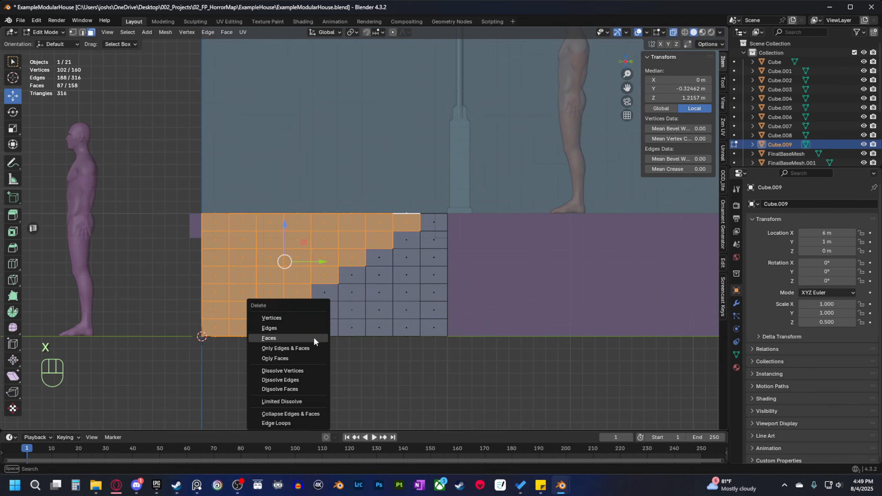
pyautogui.click(304, 338)
# Fill the three open treads nearest the porch with faces between their opposite side edges, turning X-ray off.
pyautogui.moveTo(304, 339); pyautogui.dragTo(358, 350, button='middle')
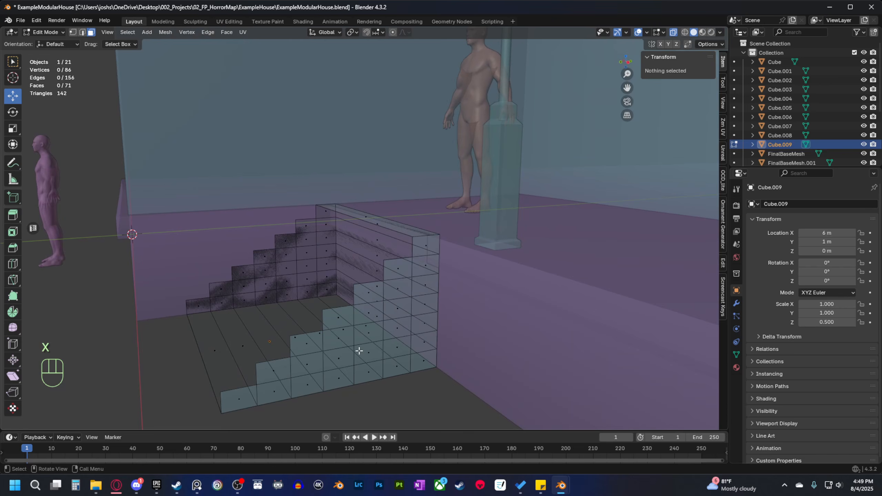
pyautogui.click(400, 257)
pyautogui.keyDown('shift'); pyautogui.click(305, 222); pyautogui.keyUp('shift')
pyautogui.press('f')
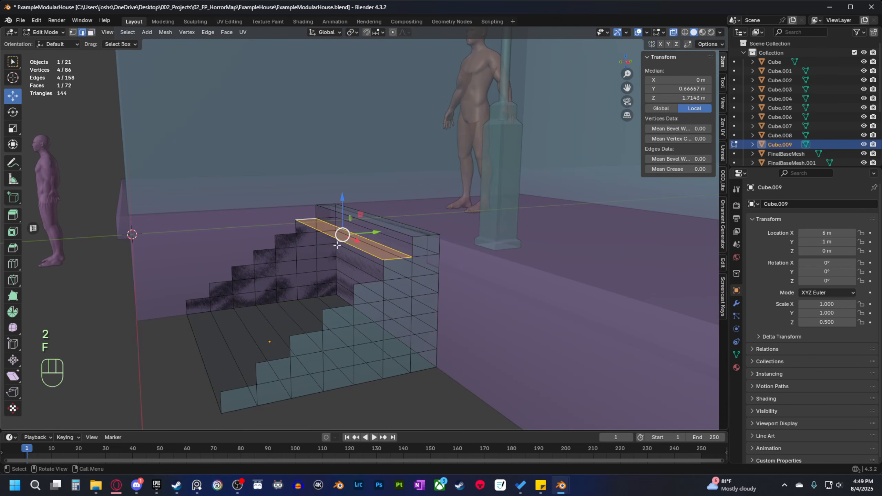
pyautogui.click(366, 286)
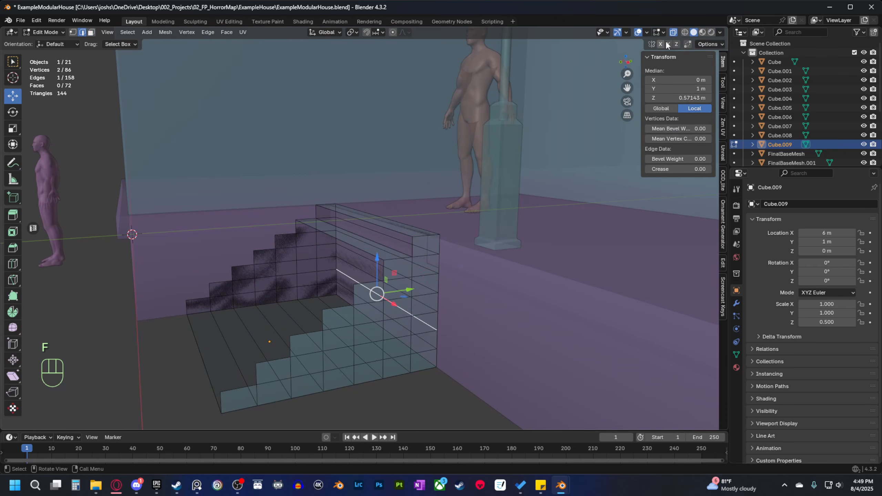
pyautogui.click(672, 33)
pyautogui.click(357, 287)
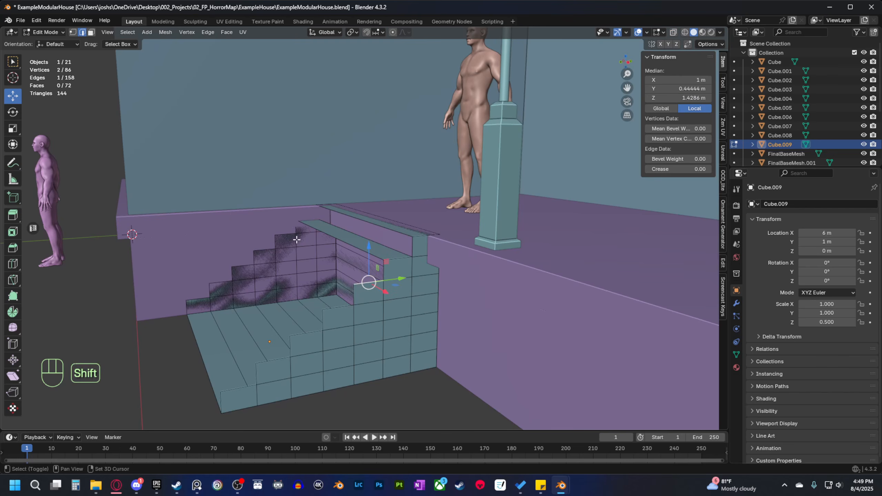
pyautogui.keyDown('shift'); pyautogui.click(283, 238); pyautogui.keyUp('shift')
pyautogui.press('f')
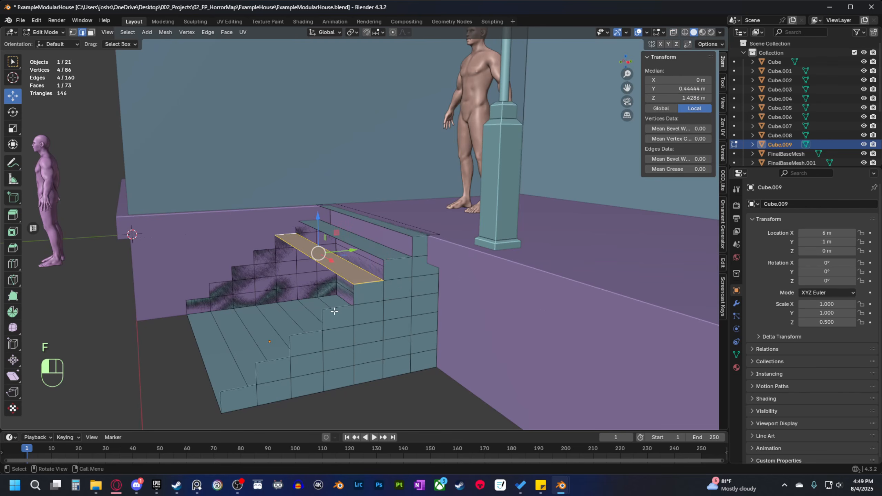
pyautogui.click(334, 311)
pyautogui.keyDown('shift'); pyautogui.click(258, 248); pyautogui.keyUp('shift')
pyautogui.press('f')
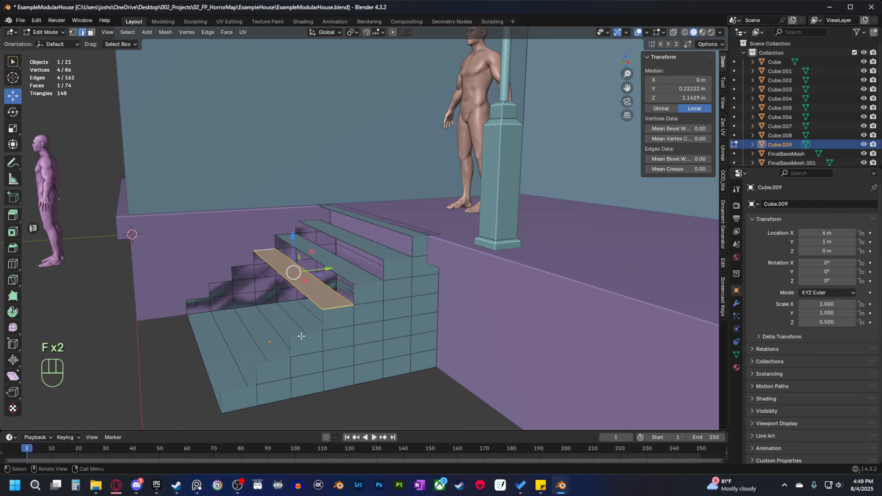
# Fill the three lowest treads with faces between their opposite side edges.
pyautogui.click(302, 333)
pyautogui.keyDown('shift'); pyautogui.click(243, 266); pyautogui.keyUp('shift')
pyautogui.press('f')
pyautogui.click(265, 363)
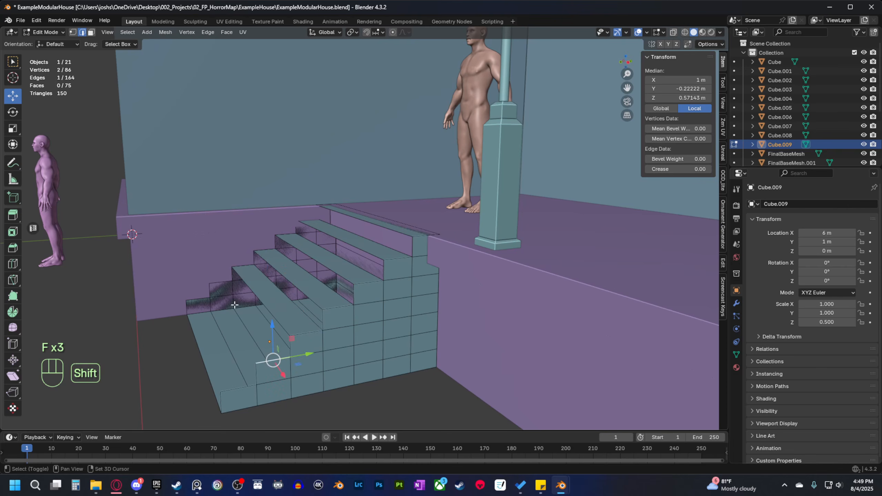
pyautogui.keyDown('shift'); pyautogui.click(220, 285); pyautogui.keyUp('shift')
pyautogui.press('f')
pyautogui.click(240, 387)
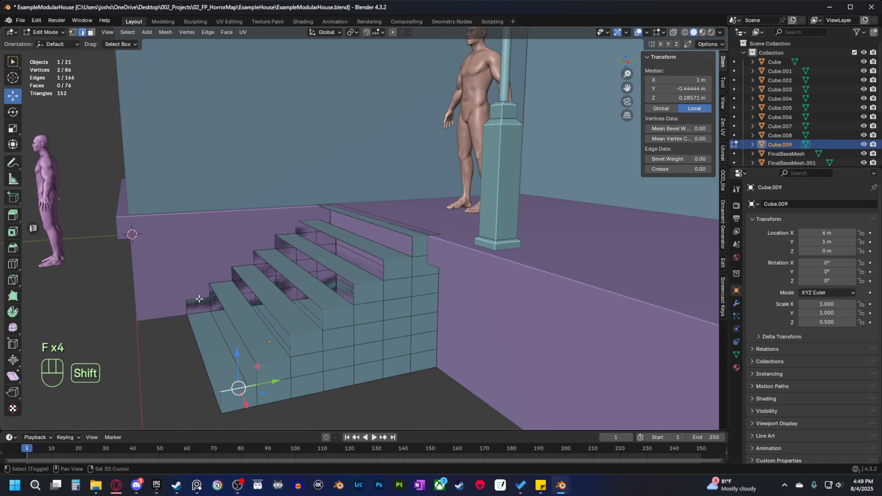
pyautogui.keyDown('shift'); pyautogui.click(200, 299); pyautogui.keyUp('shift')
pyautogui.press('f')
# Fill the two lowest risers with faces between the neighbouring tread edges.
pyautogui.moveTo(217, 370); pyautogui.dragTo(229, 365, button='middle')
pyautogui.click(223, 368)
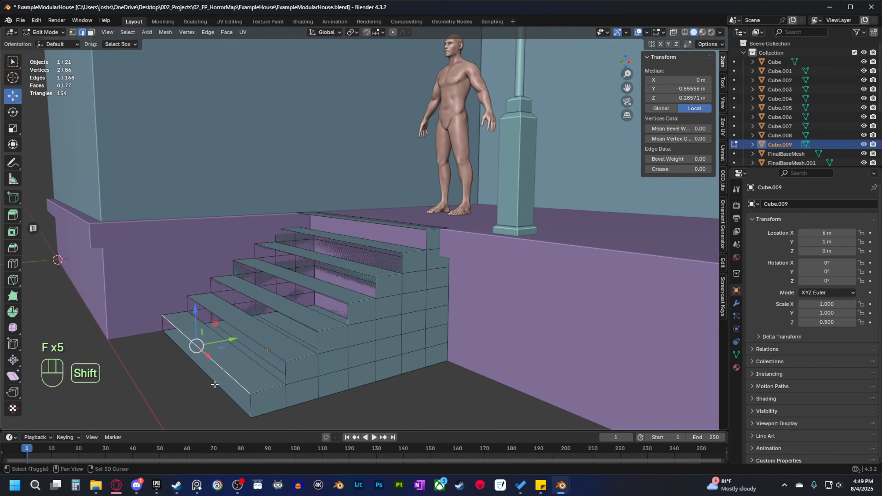
pyautogui.keyDown('shift'); pyautogui.click(214, 383); pyautogui.keyUp('shift')
pyautogui.press('f')
pyautogui.click(247, 358)
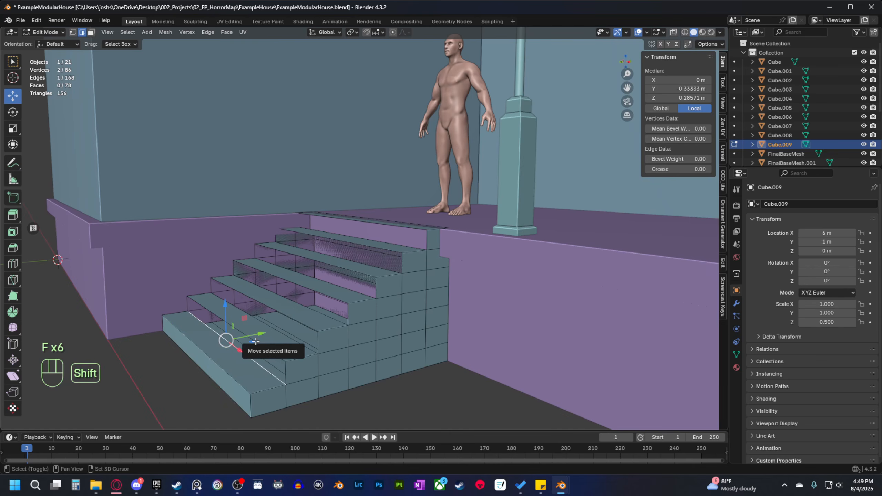
pyautogui.keyDown('shift'); pyautogui.click(255, 342); pyautogui.keyUp('shift')
pyautogui.press('f')
pyautogui.click(274, 327)
pyautogui.keyDown('shift'); pyautogui.click(278, 307); pyautogui.keyUp('shift')
pyautogui.press('f')
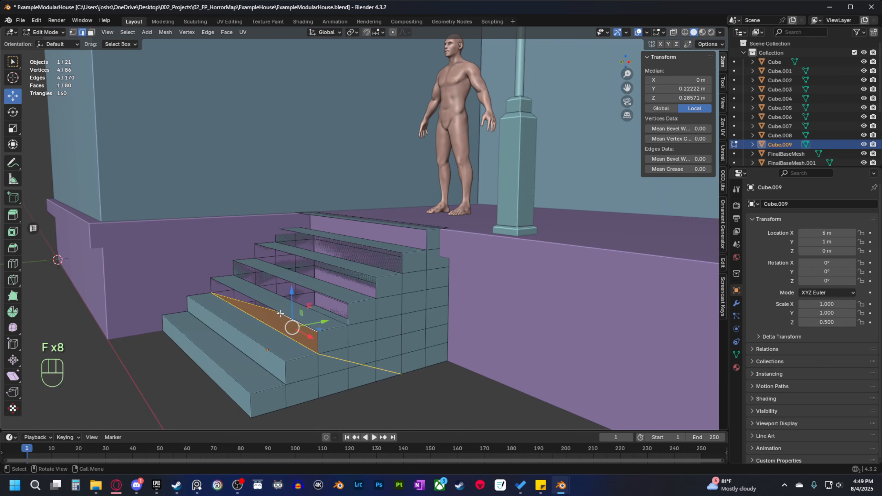
pyautogui.hotkey('ctrl', 'z')
# Fill the third, fourth and fifth risers from the ground with faces between the neighbouring tread edges.
pyautogui.moveTo(291, 325); pyautogui.dragTo(276, 340, button='middle')
pyautogui.click(273, 332)
pyautogui.keyDown('shift'); pyautogui.click(268, 302); pyautogui.keyUp('shift')
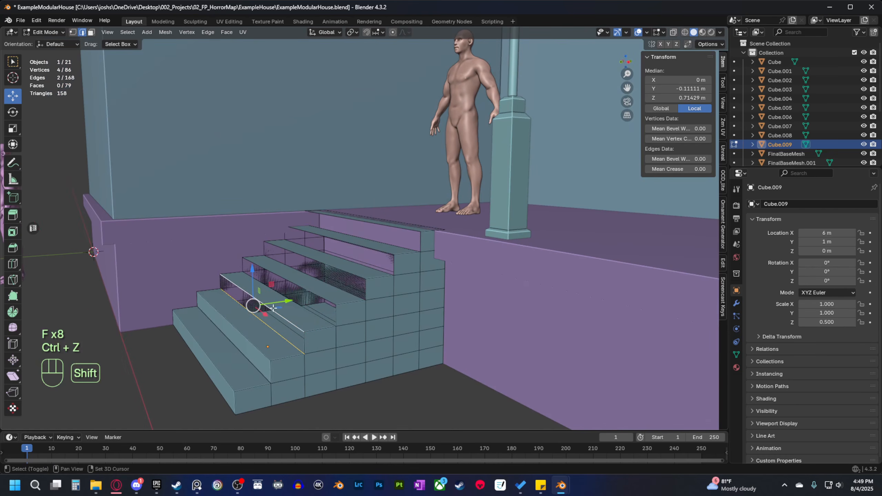
pyautogui.press('f')
pyautogui.click(291, 303)
pyautogui.click(291, 282)
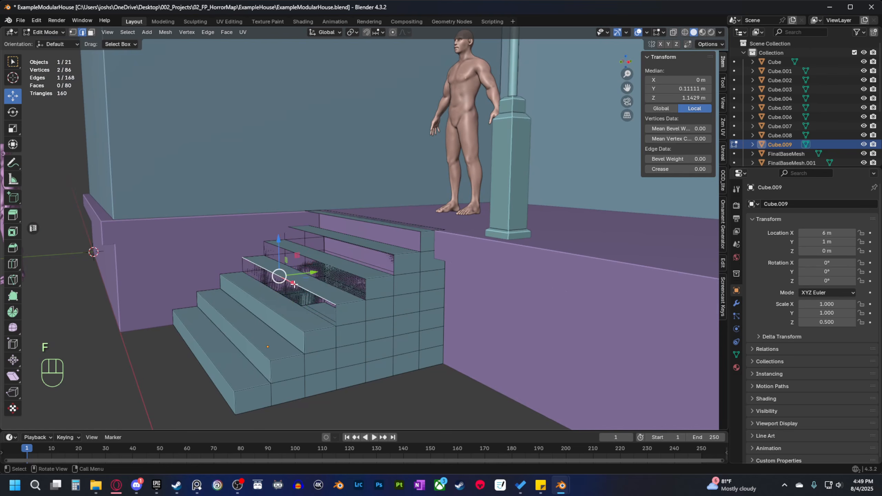
pyautogui.keyDown('shift'); pyautogui.click(292, 290); pyautogui.keyUp('shift')
pyautogui.click(289, 282)
pyautogui.keyDown('shift'); pyautogui.click(312, 261); pyautogui.keyUp('shift')
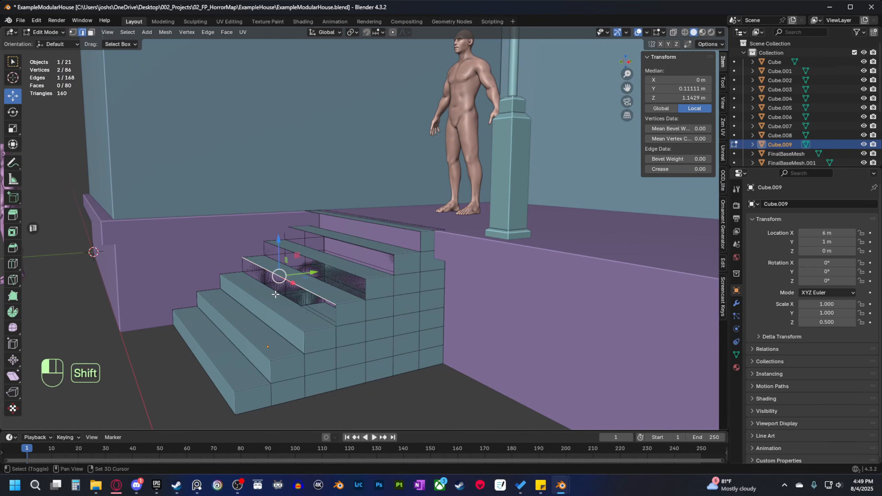
pyautogui.press('f')
pyautogui.click(323, 263)
pyautogui.press('f')
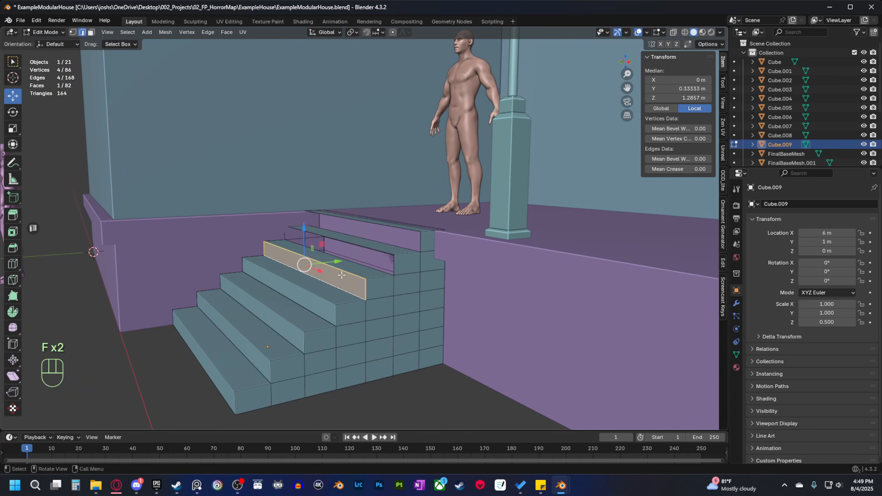
# Fill the top two risers with faces to close the staircase and return to Object Mode.
pyautogui.moveTo(307, 279); pyautogui.dragTo(304, 274, button='middle')
pyautogui.click(305, 265)
pyautogui.keyDown('shift'); pyautogui.click(319, 291); pyautogui.keyUp('shift')
pyautogui.press('f')
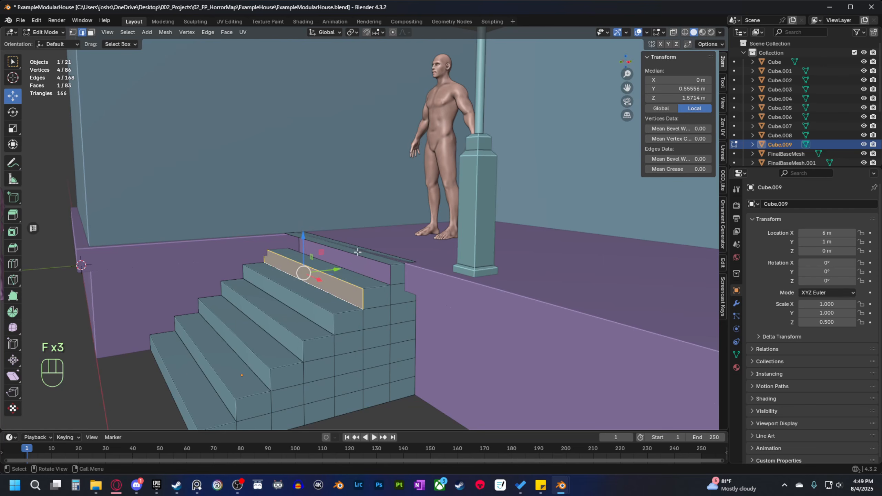
pyautogui.click(354, 254)
pyautogui.keyDown('shift'); pyautogui.click(347, 245); pyautogui.keyUp('shift')
pyautogui.press('f')
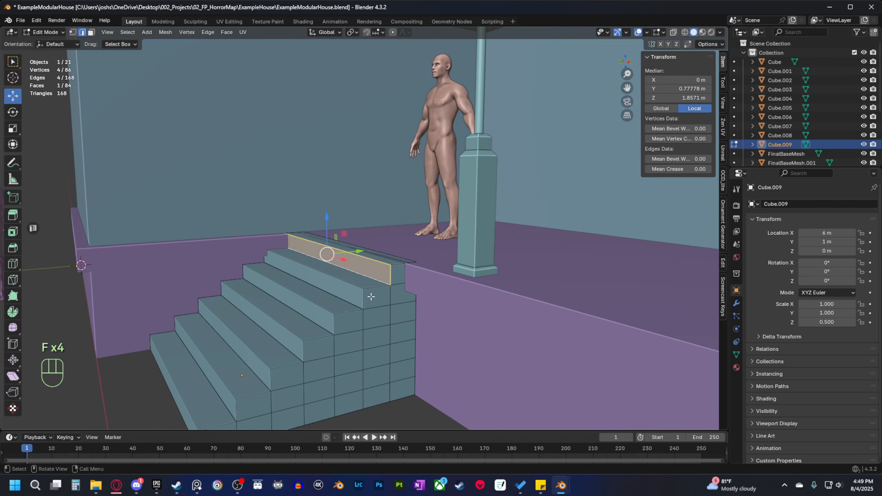
pyautogui.press('Tab')
pyautogui.moveTo(352, 280); pyautogui.dragTo(181, 270, button='middle')
pyautogui.scroll(4, 408, 265)
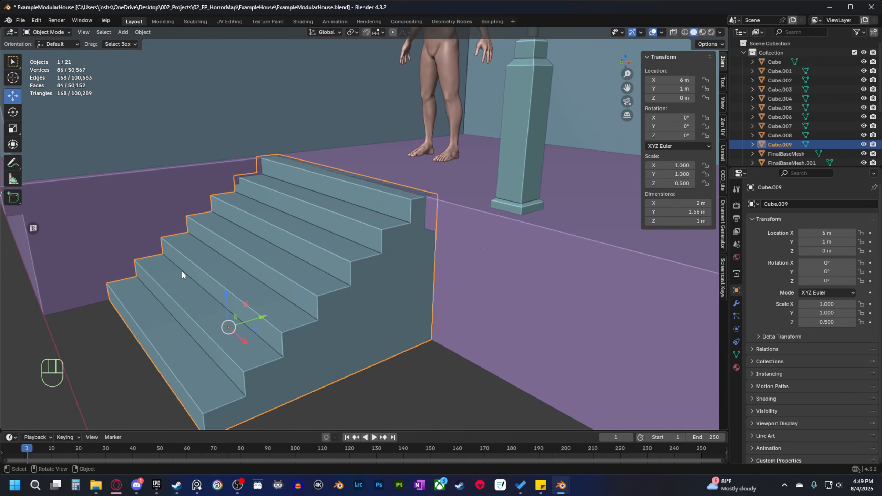
pyautogui.moveTo(226, 291); pyautogui.dragTo(442, 247)
pyautogui.moveTo(443, 252); pyautogui.dragTo(412, 218, button='middle')
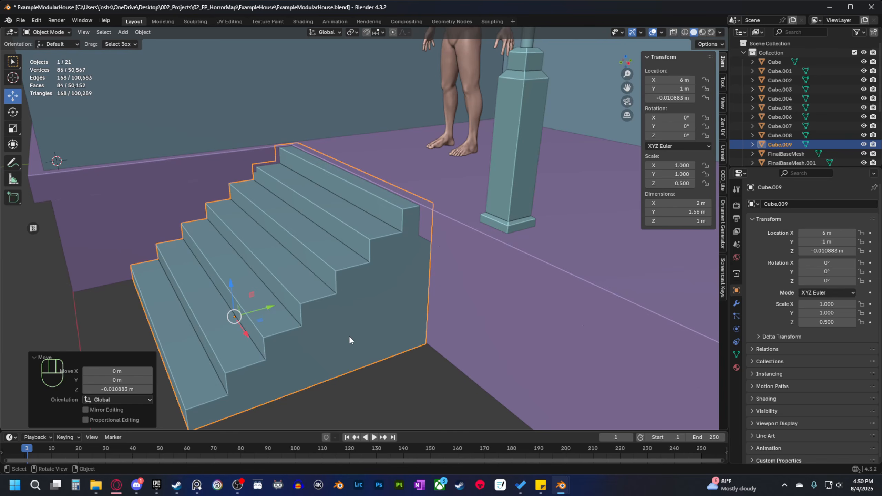
pyautogui.hotkey('ctrl', 'z')
pyautogui.moveTo(344, 348); pyautogui.dragTo(278, 342, button='middle')
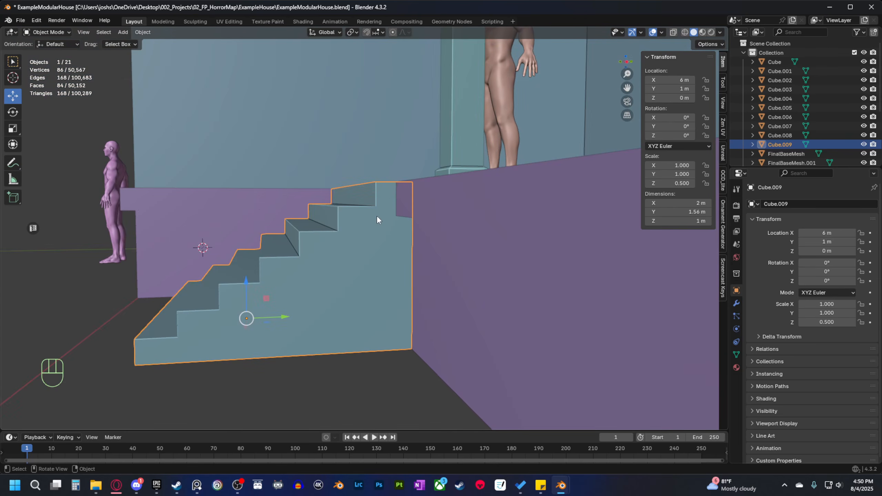
# Try to reduce the staircase's height by scaling it to 0.981 along Z.
pyautogui.moveTo(378, 218); pyautogui.dragTo(387, 254, button='middle')
pyautogui.press('s')
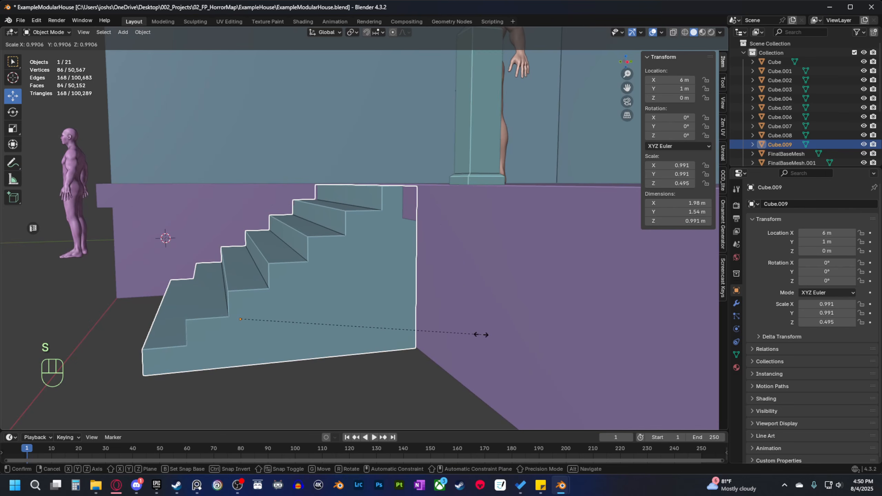
pyautogui.press('z')
pyautogui.click(478, 334)
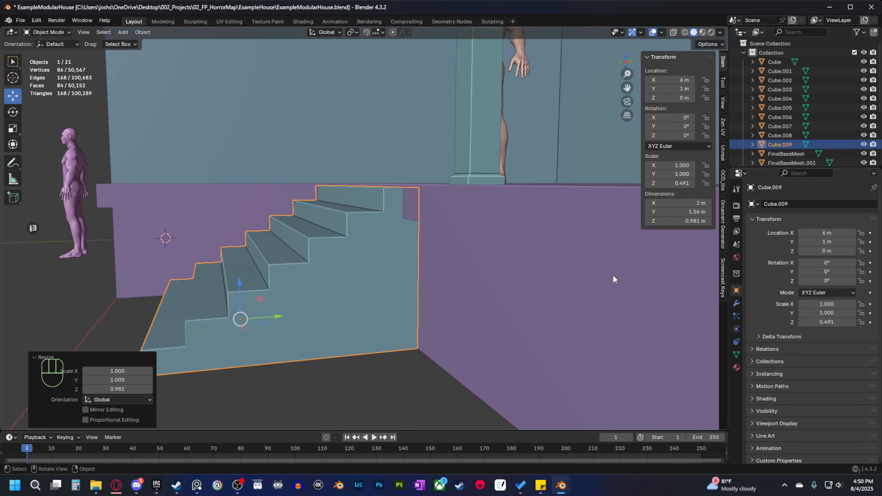
pyautogui.moveTo(613, 276); pyautogui.dragTo(335, 298, button='middle')
pyautogui.hotkey('ctrl', 'z')
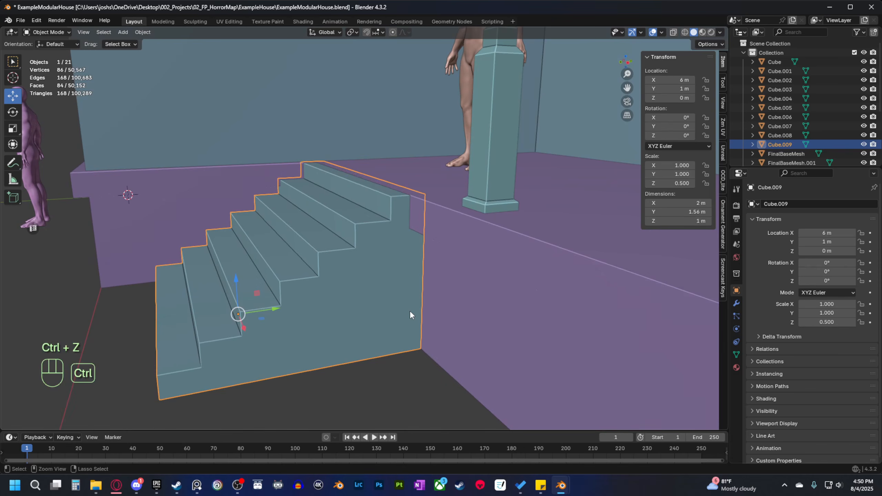
pyautogui.moveTo(389, 272); pyautogui.dragTo(390, 214, button='middle')
pyautogui.moveTo(348, 329); pyautogui.dragTo(389, 338, button='middle')
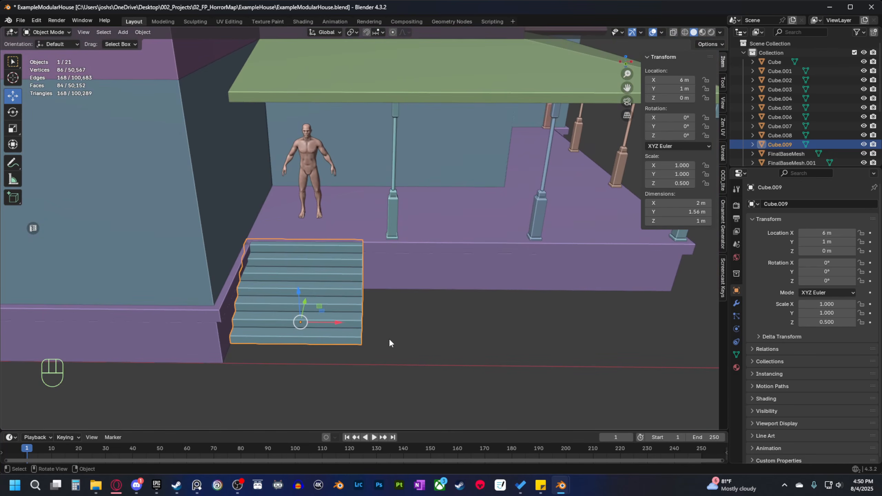
pyautogui.keyDown('shift'); pyautogui.moveTo(331, 315); pyautogui.dragTo(381, 285, button='middle'); pyautogui.keyUp('shift')
pyautogui.click(349, 276)
pyautogui.press('Tab')
pyautogui.scroll(2, 393, 287)
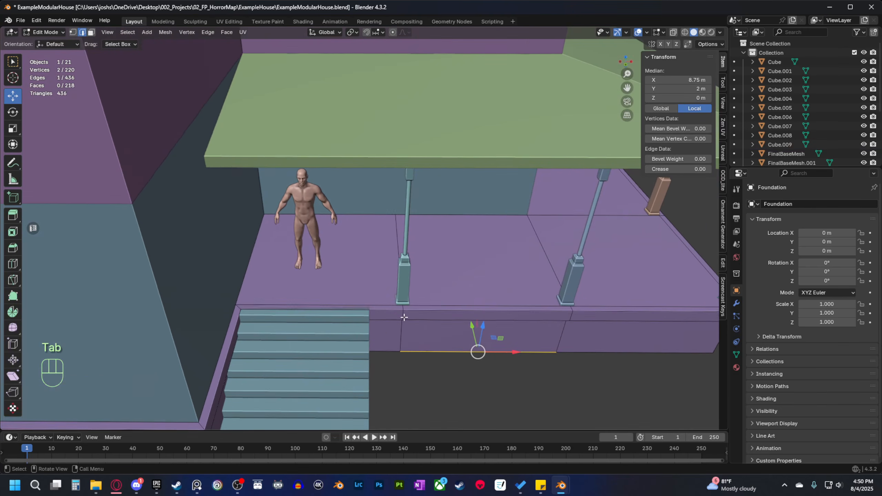
pyautogui.press('Tab')
# Move the porch column nearest the stairs -0.5 m along X to line up with the staircase's outer edge.
pyautogui.click(393, 287)
pyautogui.moveTo(415, 316); pyautogui.dragTo(421, 275, button='middle')
pyautogui.keyDown('ctrl'); pyautogui.moveTo(424, 277); pyautogui.dragTo(378, 278); pyautogui.keyUp('ctrl')
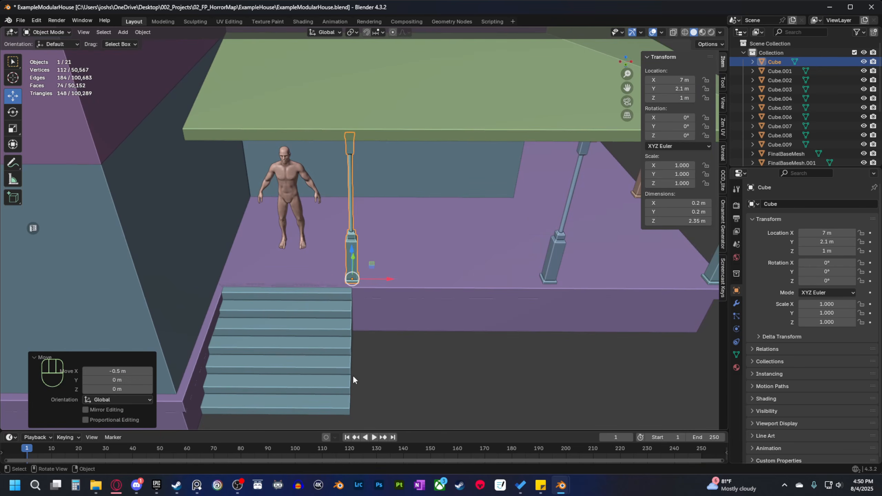
pyautogui.keyDown('shift'); pyautogui.moveTo(350, 406); pyautogui.dragTo(379, 330, button='middle'); pyautogui.keyUp('shift')
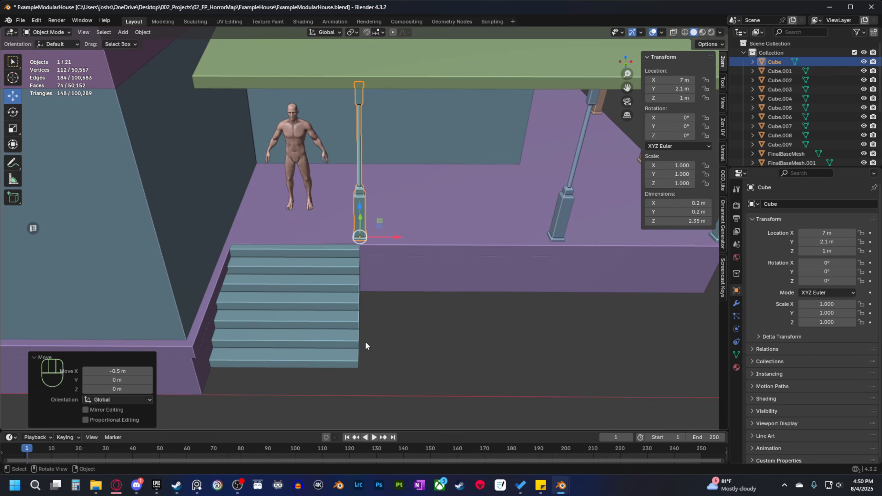
# Delete the middle and corner columns along the front edge of the porch.
pyautogui.moveTo(365, 343); pyautogui.dragTo(409, 319, button='middle')
pyautogui.click(437, 273)
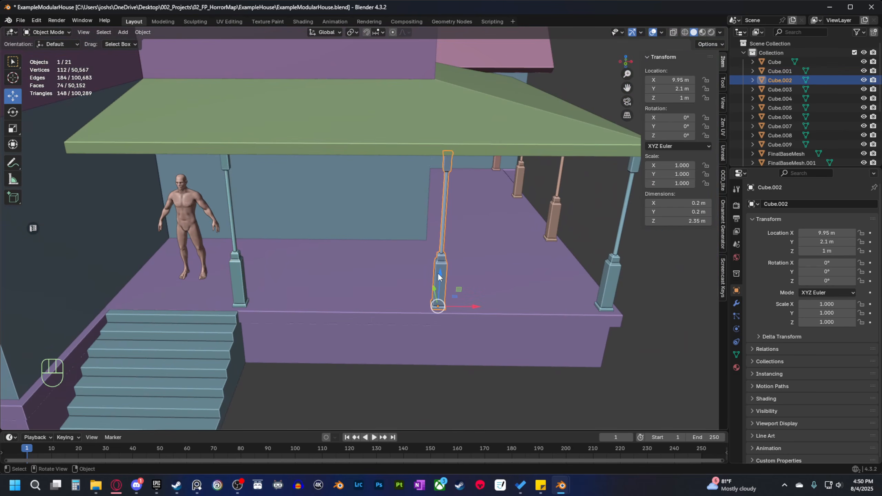
pyautogui.moveTo(437, 273); pyautogui.dragTo(441, 322, button='middle')
pyautogui.press('Delete')
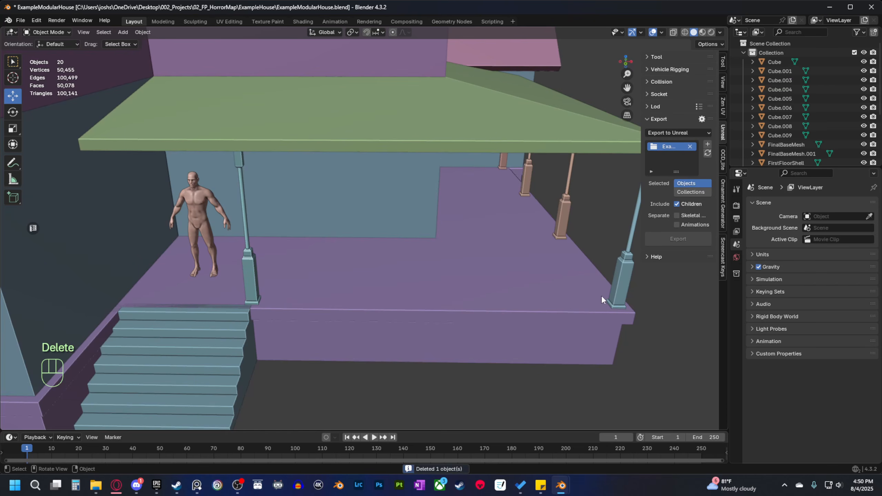
pyautogui.click(616, 295)
pyautogui.press('Delete')
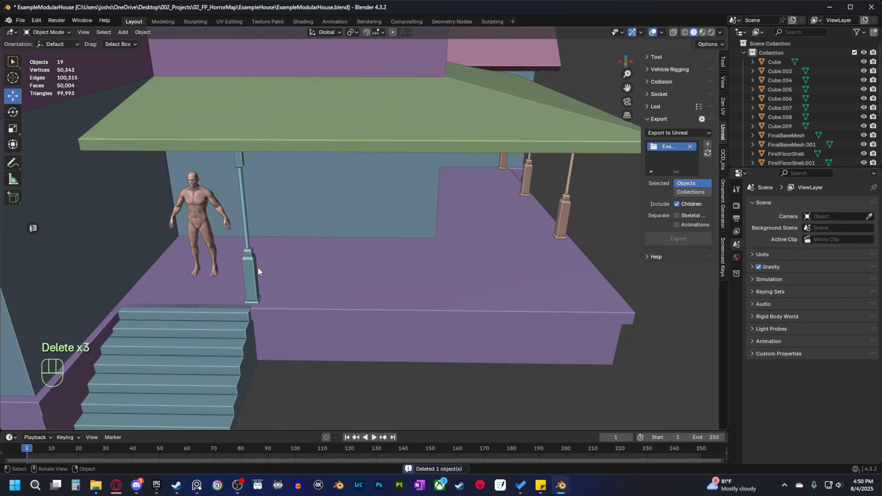
pyautogui.click(249, 281)
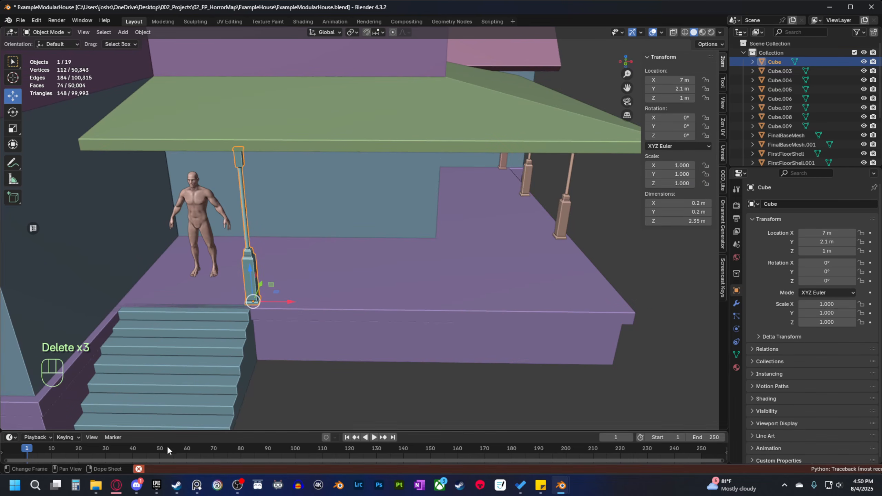
pyautogui.press('Escape')
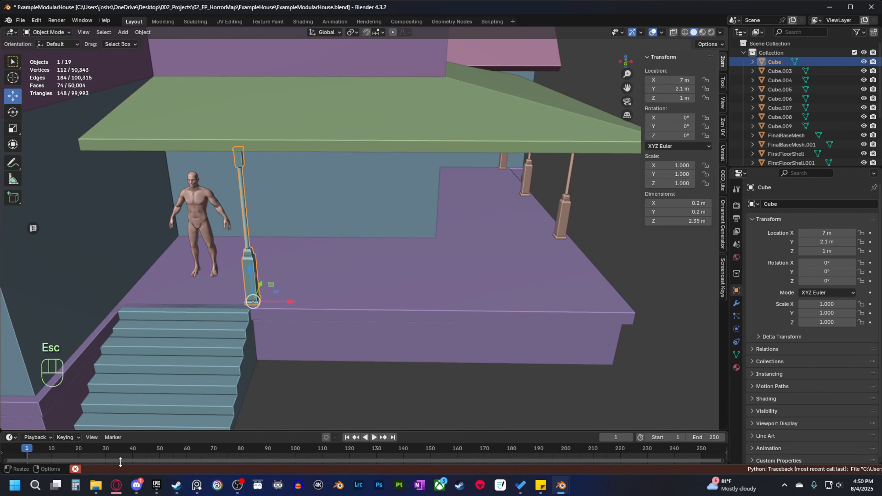
pyautogui.click(419, 376)
pyautogui.scroll(-3, 368, 383)
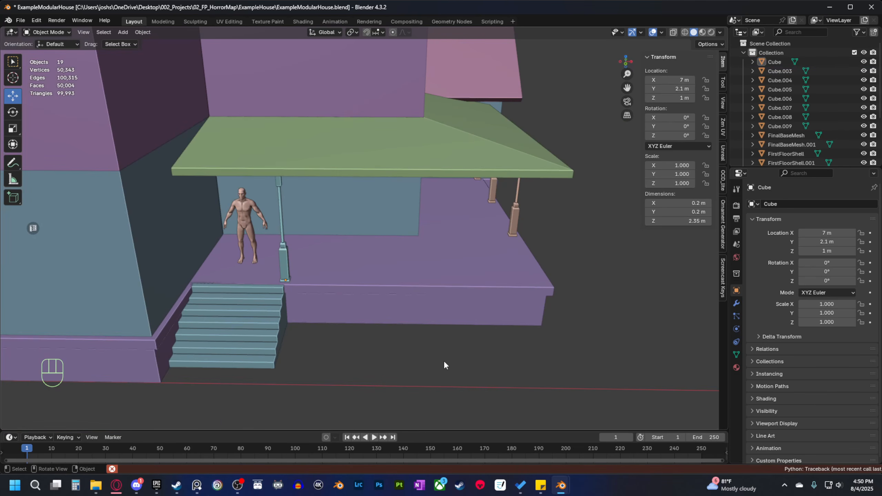
pyautogui.hotkey('ctrl', 'z')
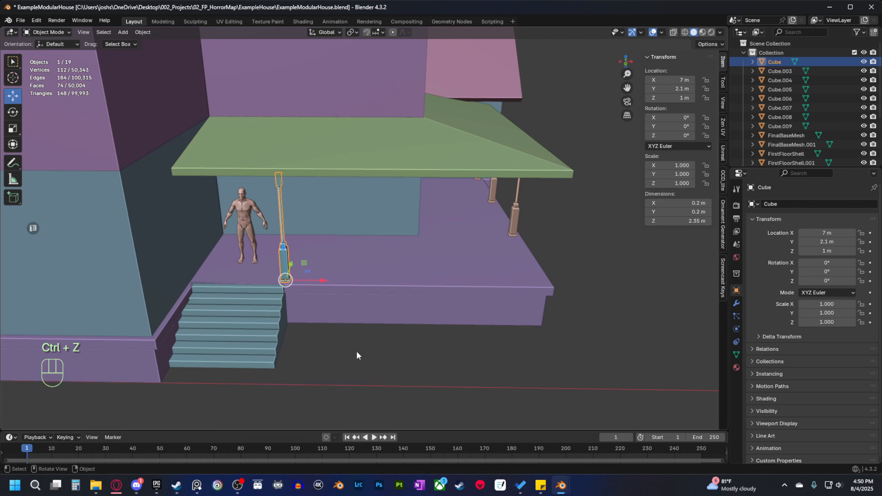
pyautogui.click(322, 331)
# Select the remaining column beside the stairs and save the file.
pyautogui.click(282, 265)
pyautogui.keyDown('shift'); pyautogui.moveTo(312, 308); pyautogui.dragTo(326, 332, button='middle'); pyautogui.keyUp('shift')
pyautogui.scroll(1, 349, 334)
pyautogui.click(21, 19)
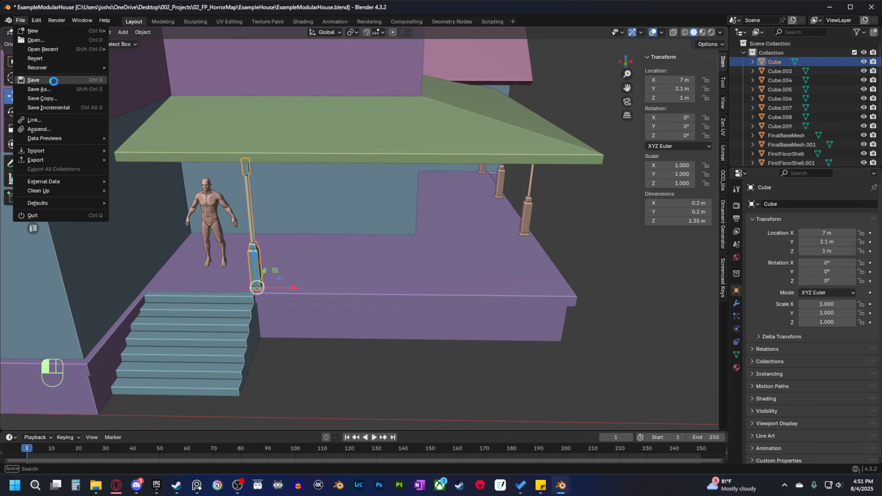
pyautogui.click(53, 81)
# Duplicate the stair-side column and move the copy 5.4 m along X to the porch's outer corner.
pyautogui.keyDown('shift'); pyautogui.moveTo(378, 340); pyautogui.dragTo(365, 339, button='middle'); pyautogui.keyUp('shift')
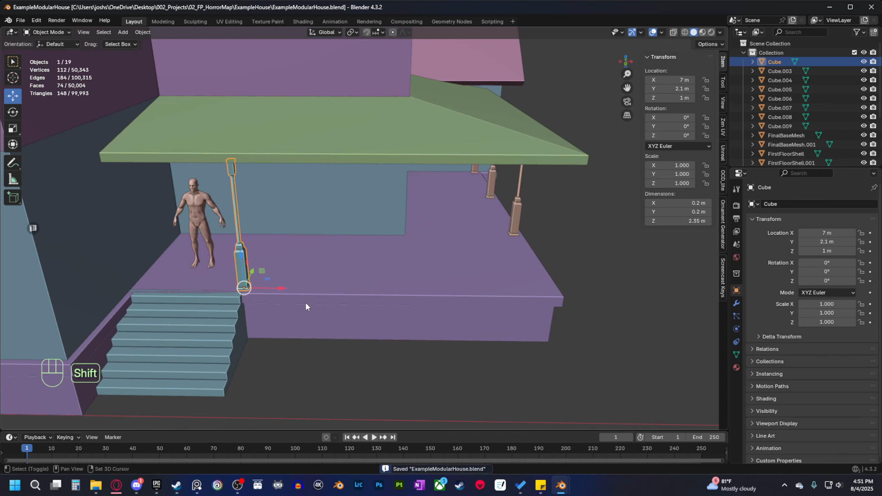
pyautogui.moveTo(280, 287); pyautogui.dragTo(309, 291)
pyautogui.hotkey('ctrl', 'z')
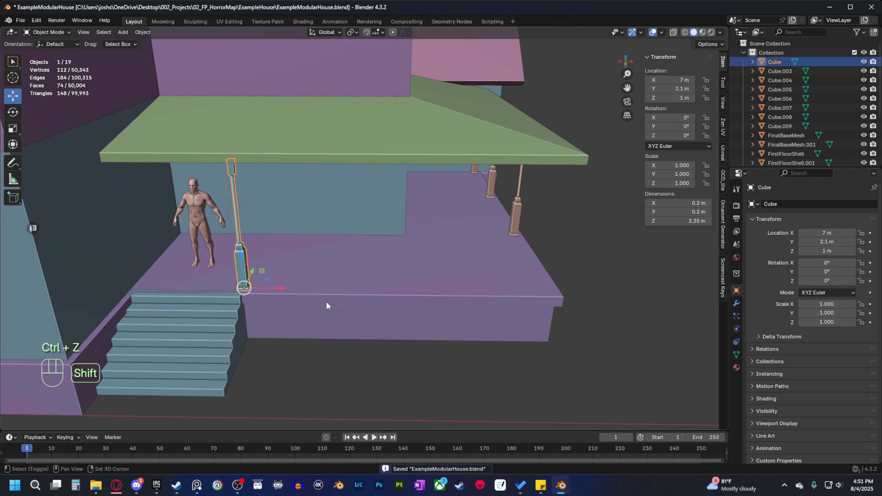
pyautogui.hotkey('shift', 'd')
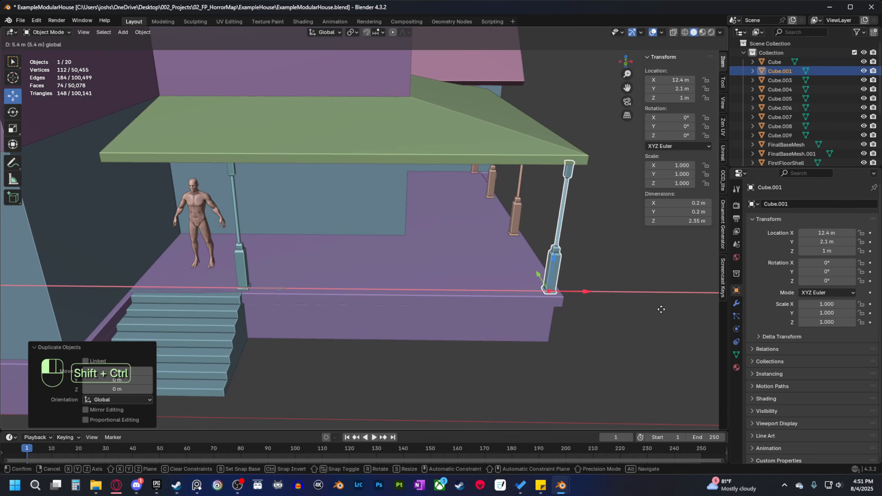
pyautogui.click(661, 309)
# Duplicate the corner column and place the copy at X 9.7 m, midway along the porch's front edge.
pyautogui.moveTo(546, 374); pyautogui.dragTo(413, 366, button='middle')
pyautogui.moveTo(413, 366)
pyautogui.keyDown('shift'); pyautogui.mouseDown(button='middle')
pyautogui.moveTo(331, 335)
pyautogui.moveTo(406, 362)
pyautogui.mouseUp(button='middle'); pyautogui.keyUp('shift')
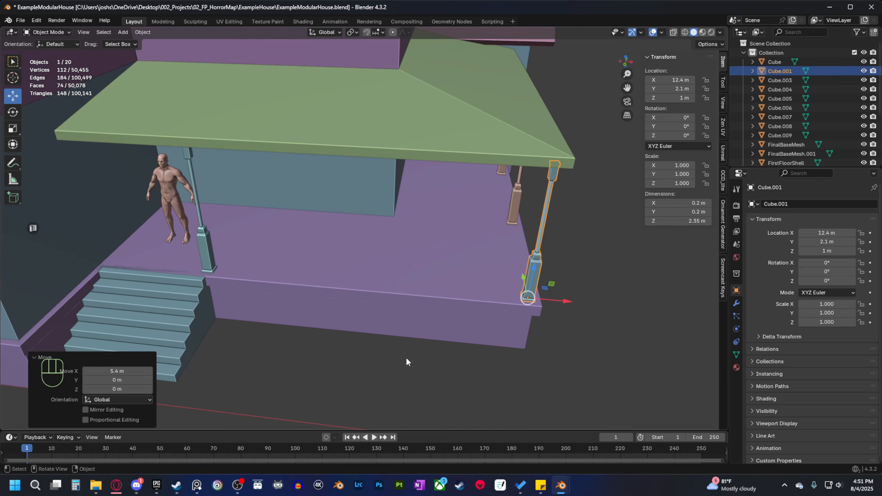
pyautogui.keyDown('shift'); pyautogui.moveTo(435, 379); pyautogui.dragTo(418, 387, button='middle'); pyautogui.keyUp('shift')
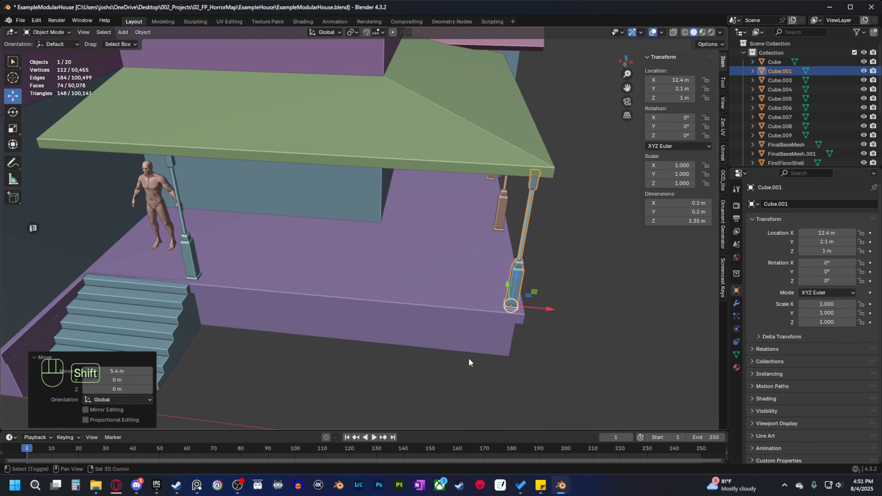
pyautogui.hotkey('shift', 'd')
pyautogui.rightClick(448, 340)
pyautogui.keyDown('ctrl'); pyautogui.moveTo(538, 310); pyautogui.dragTo(366, 295); pyautogui.keyUp('ctrl')
pyautogui.click(386, 388)
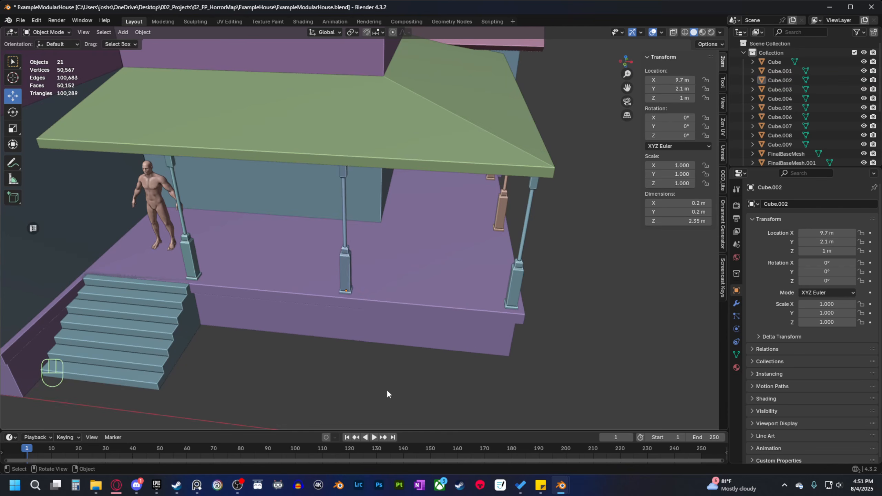
# Delete the two intermediate columns on the porch's long side between the corner and the gabled wing.
pyautogui.moveTo(387, 389); pyautogui.dragTo(345, 309, button='middle')
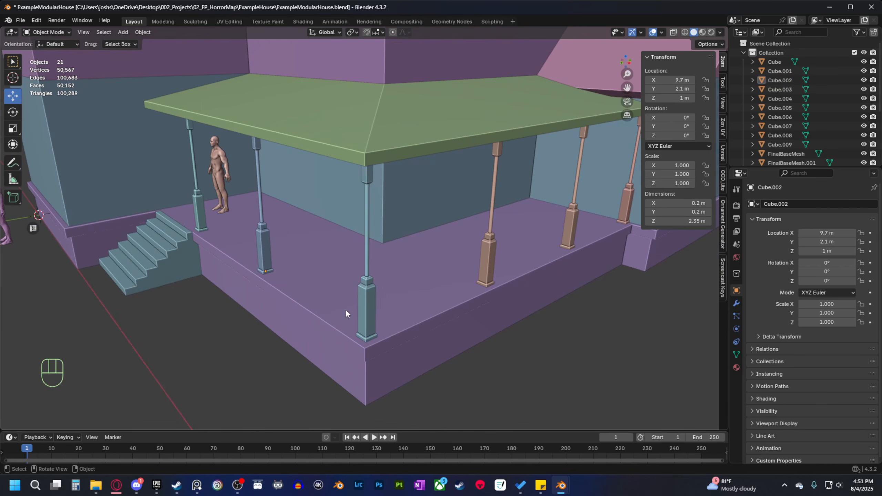
pyautogui.moveTo(292, 294); pyautogui.dragTo(299, 309, button='middle')
pyautogui.keyDown('shift'); pyautogui.moveTo(300, 310); pyautogui.dragTo(347, 315, button='middle'); pyautogui.keyUp('shift')
pyautogui.moveTo(348, 314); pyautogui.dragTo(263, 294, button='middle')
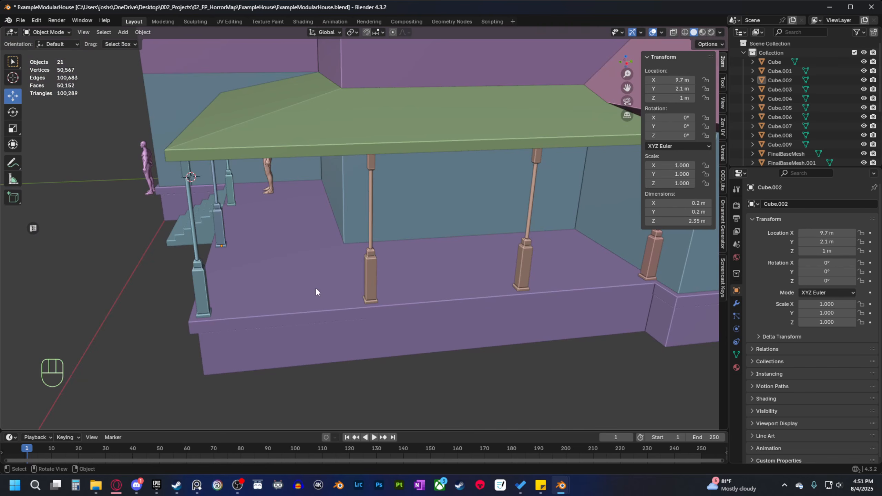
pyautogui.moveTo(301, 330); pyautogui.dragTo(321, 309, button='middle')
pyautogui.click(321, 307)
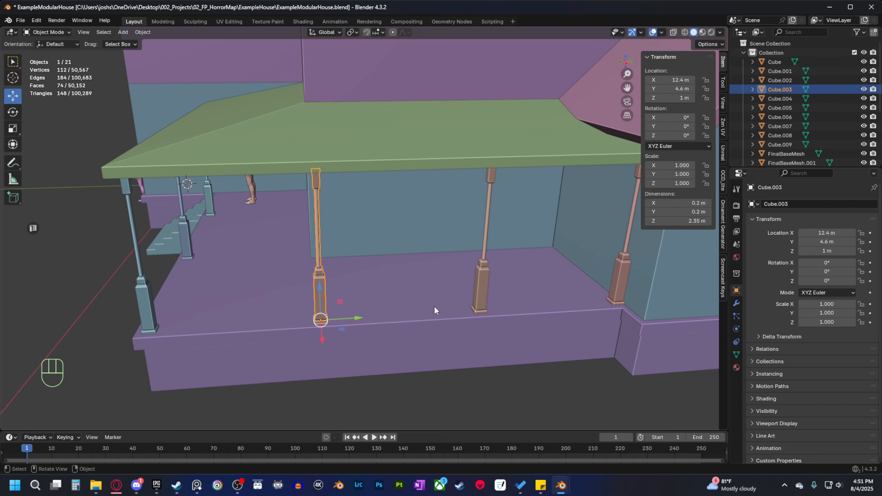
pyautogui.press('Delete')
pyautogui.click(486, 286)
pyautogui.press('Delete')
# Duplicate the corner column twice along the porch's long side, offsetting each copy 2.7 m along Y from the previous one.
pyautogui.click(148, 308)
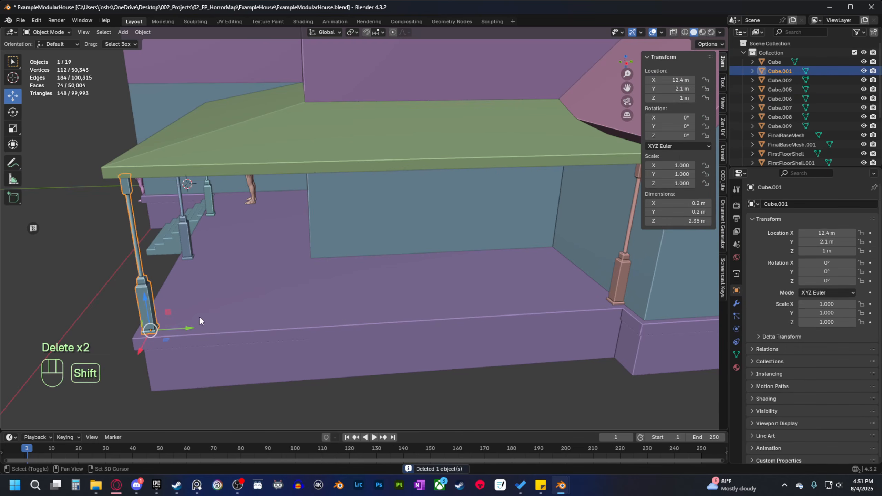
pyautogui.hotkey('shift', 'd')
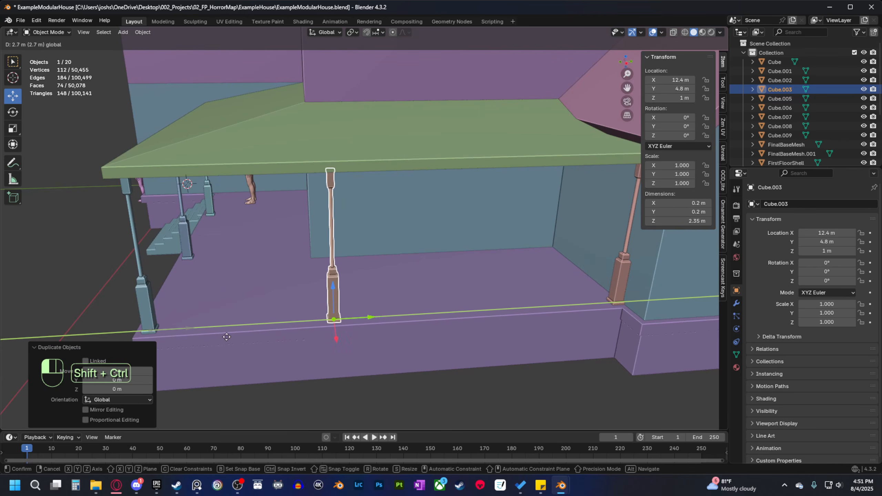
pyautogui.click(384, 333)
pyautogui.hotkey('shift', 'd')
pyautogui.rightClick(420, 350)
pyautogui.keyDown('ctrl'); pyautogui.moveTo(371, 317); pyautogui.dragTo(579, 314); pyautogui.keyUp('ctrl')
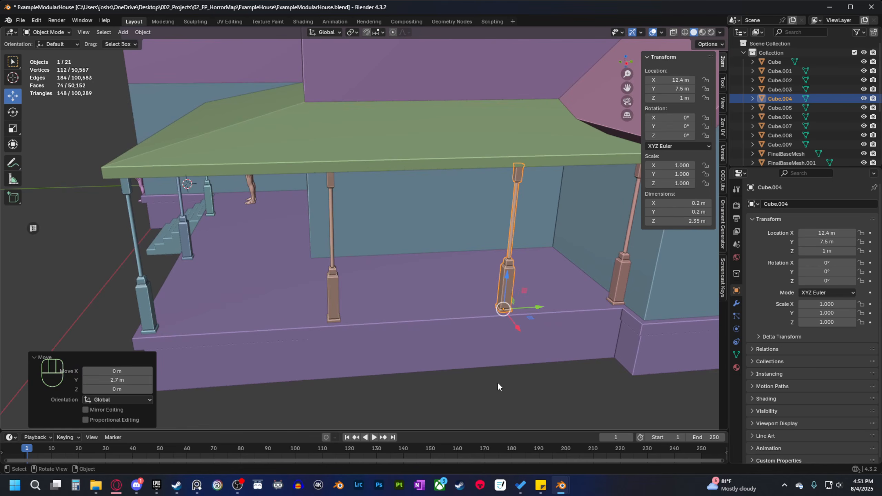
pyautogui.scroll(-2, 496, 384)
pyautogui.click(492, 386)
# Delete the column next to the gabled wing on the porch at its far side.
pyautogui.moveTo(492, 386); pyautogui.dragTo(434, 341, button='middle')
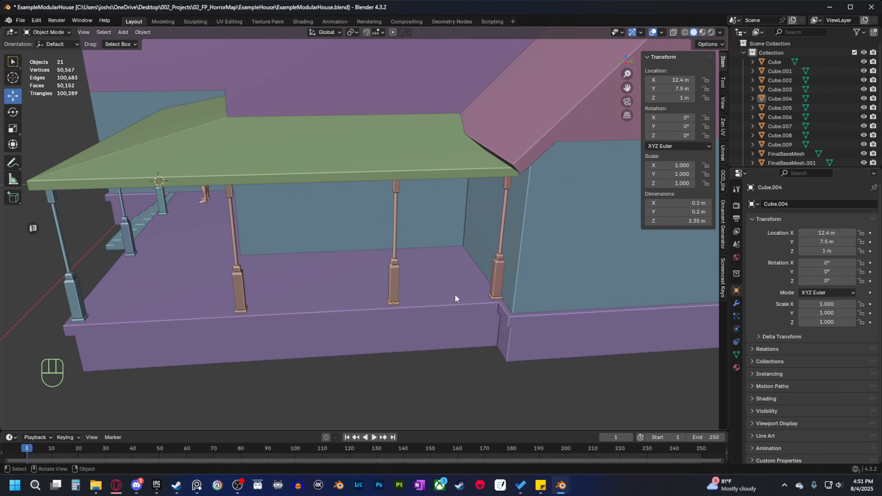
pyautogui.scroll(-2, 425, 332)
pyautogui.keyDown('shift'); pyautogui.moveTo(486, 331); pyautogui.dragTo(342, 343, button='middle'); pyautogui.keyUp('shift')
pyautogui.keyDown('shift'); pyautogui.moveTo(438, 332); pyautogui.dragTo(289, 343, button='middle'); pyautogui.keyUp('shift')
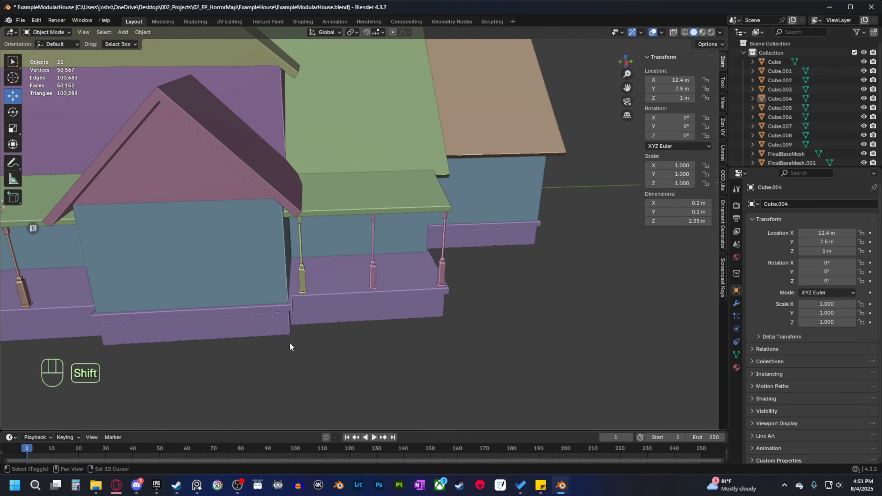
pyautogui.scroll(1, 308, 339)
pyautogui.click(290, 293)
pyautogui.press('Delete')
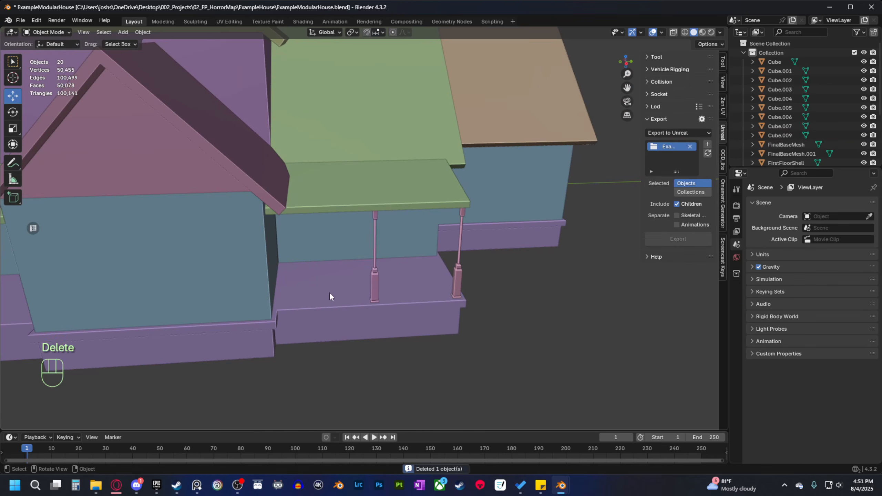
# Delete the inner pillar on the small porch beyond the gabled room, leaving the corner pillar.
pyautogui.click(373, 283)
pyautogui.press('Delete')
# Try a copy of the small porch's corner pillar about 2.7 m along negative Y, and delete the copy.
pyautogui.click(457, 285)
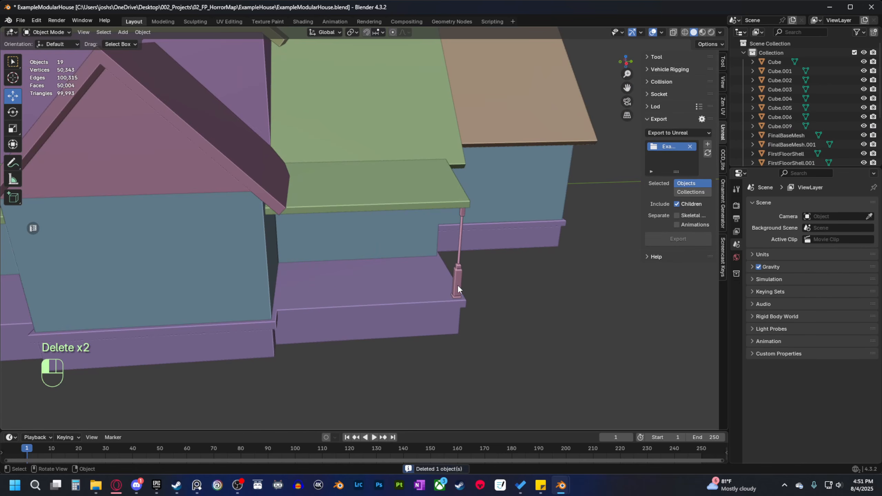
pyautogui.hotkey('shift', 'd')
pyautogui.rightClick(501, 305)
pyautogui.moveTo(488, 296); pyautogui.dragTo(604, 327)
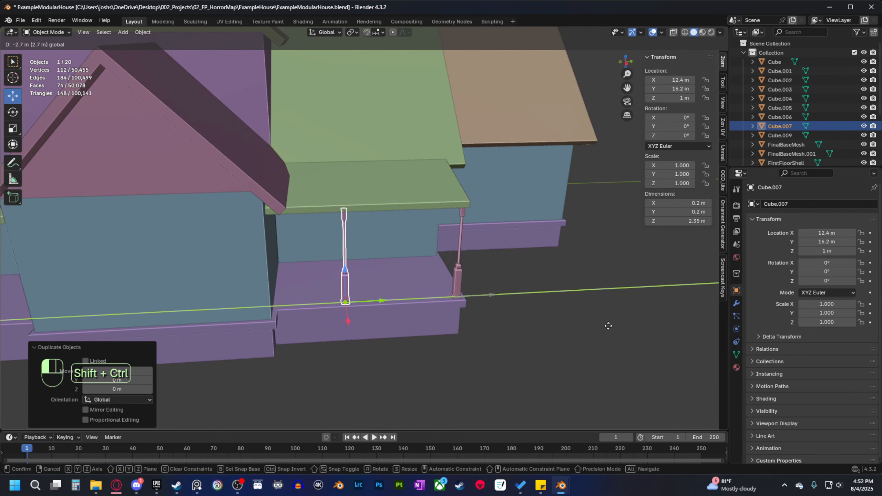
pyautogui.moveTo(608, 325); pyautogui.dragTo(606, 327)
pyautogui.press('Delete')
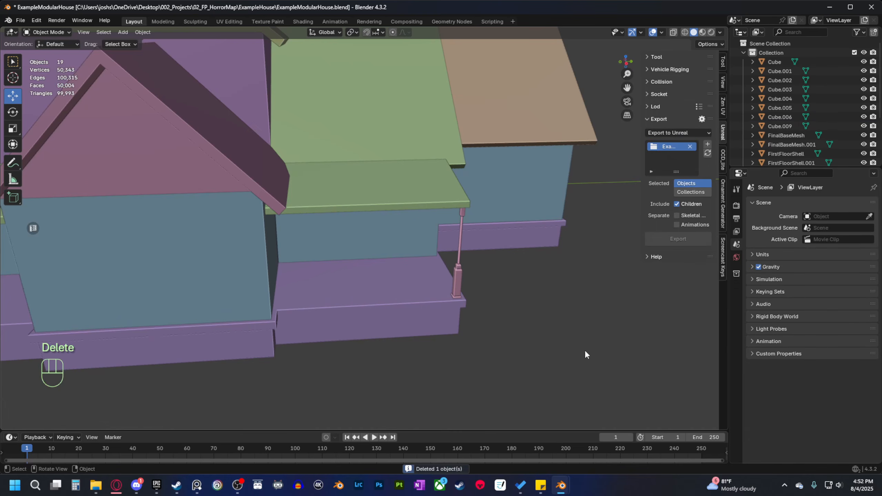
# Gauge the larger porch's pillar spacing by copying the middle pillar along Y onto the one beside the gabled room, and delete the copy.
pyautogui.keyDown('shift'); pyautogui.moveTo(187, 384); pyautogui.dragTo(456, 362, button='middle'); pyautogui.keyUp('shift')
pyautogui.keyDown('shift'); pyautogui.moveTo(305, 343); pyautogui.dragTo(396, 334, button='middle'); pyautogui.keyUp('shift')
pyautogui.scroll(2, 448, 342)
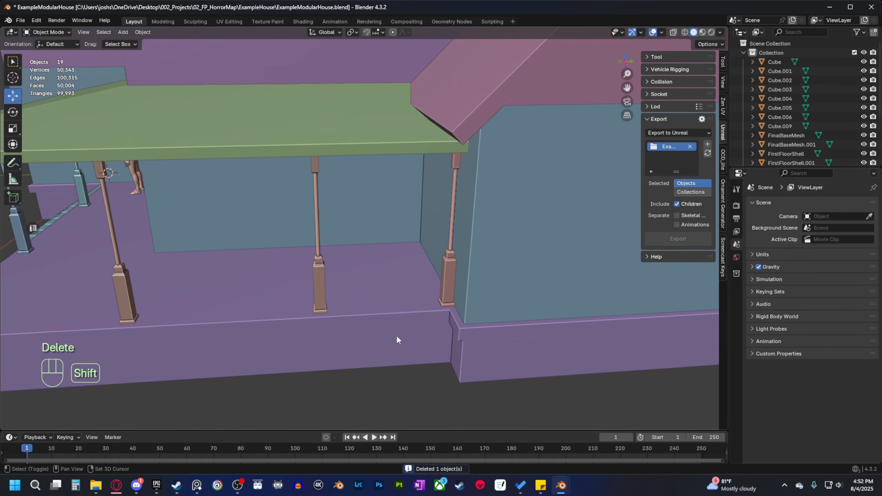
pyautogui.click(318, 285)
pyautogui.keyDown('shift'); pyautogui.moveTo(353, 315); pyautogui.dragTo(334, 317, button='middle'); pyautogui.keyUp('shift')
pyautogui.hotkey('shift', 'd')
pyautogui.rightClick(367, 307)
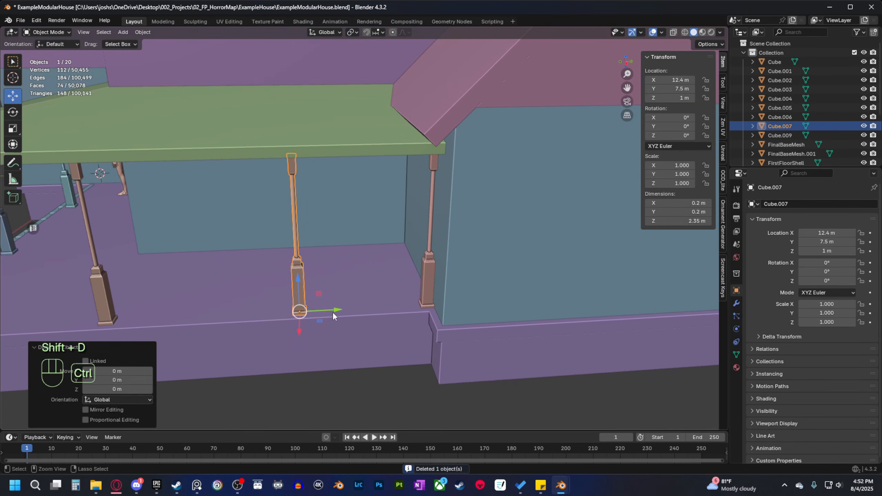
pyautogui.keyDown('ctrl'); pyautogui.moveTo(334, 310); pyautogui.dragTo(449, 307); pyautogui.keyUp('ctrl')
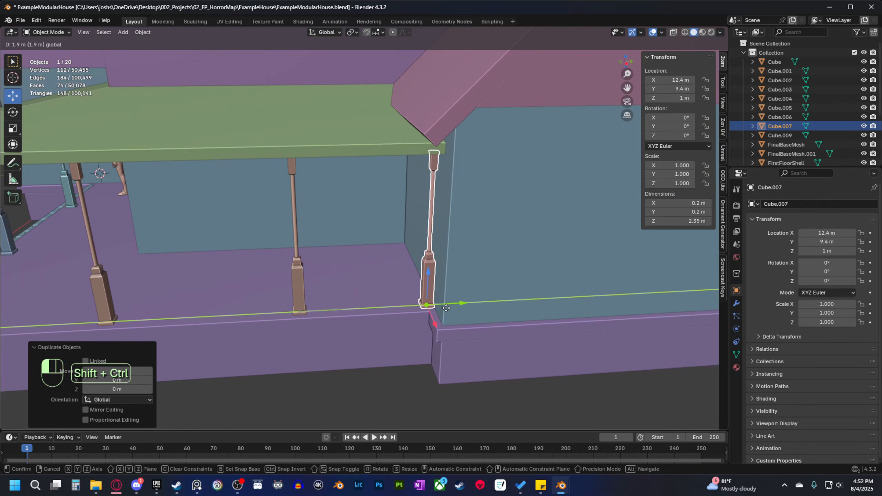
pyautogui.keyDown('ctrl'); pyautogui.keyDown('shift'); pyautogui.moveTo(446, 307); pyautogui.dragTo(446, 308); pyautogui.keyUp('shift'); pyautogui.keyUp('ctrl')
pyautogui.press('Delete')
# Duplicate the small porch's corner pillar along negative Y to the middle of the porch edge.
pyautogui.keyDown('shift'); pyautogui.moveTo(542, 338); pyautogui.dragTo(100, 356, button='middle'); pyautogui.keyUp('shift')
pyautogui.click(421, 278)
pyautogui.hotkey('shift', 'd')
pyautogui.rightClick(456, 298)
pyautogui.rightClick(448, 288)
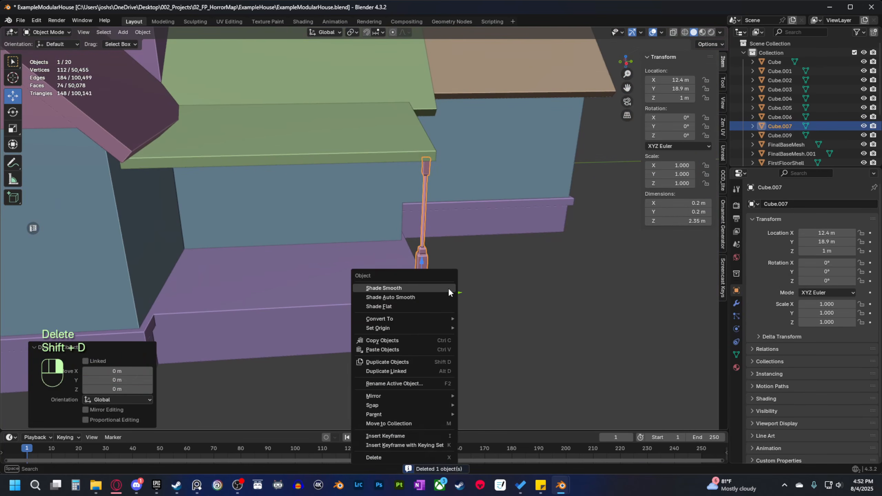
pyautogui.hotkey('shift', 'd')
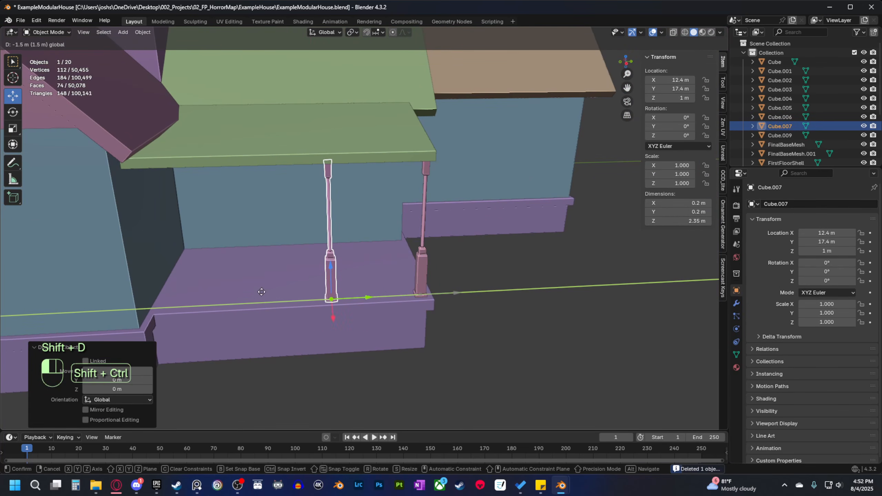
pyautogui.keyDown('ctrl'); pyautogui.keyDown('shift'); pyautogui.moveTo(261, 292); pyautogui.dragTo(61, 293); pyautogui.keyUp('shift'); pyautogui.keyUp('ctrl')
# Duplicate the small porch's middle pillar along negative Y to Y 15.1 m, beside the gabled room's wall.
pyautogui.keyDown('shift'); pyautogui.moveTo(370, 343); pyautogui.dragTo(447, 327, button='middle'); pyautogui.keyUp('shift')
pyautogui.hotkey('shift', 'd')
pyautogui.rightClick(434, 298)
pyautogui.keyDown('ctrl'); pyautogui.keyDown('shift'); pyautogui.moveTo(421, 283); pyautogui.dragTo(552, 295); pyautogui.keyUp('shift'); pyautogui.keyUp('ctrl')
pyautogui.click(444, 375)
pyautogui.moveTo(443, 375); pyautogui.dragTo(378, 348, button='middle')
pyautogui.scroll(-2, 423, 300)
pyautogui.keyDown('shift'); pyautogui.moveTo(291, 320); pyautogui.dragTo(332, 339, button='middle'); pyautogui.keyUp('shift')
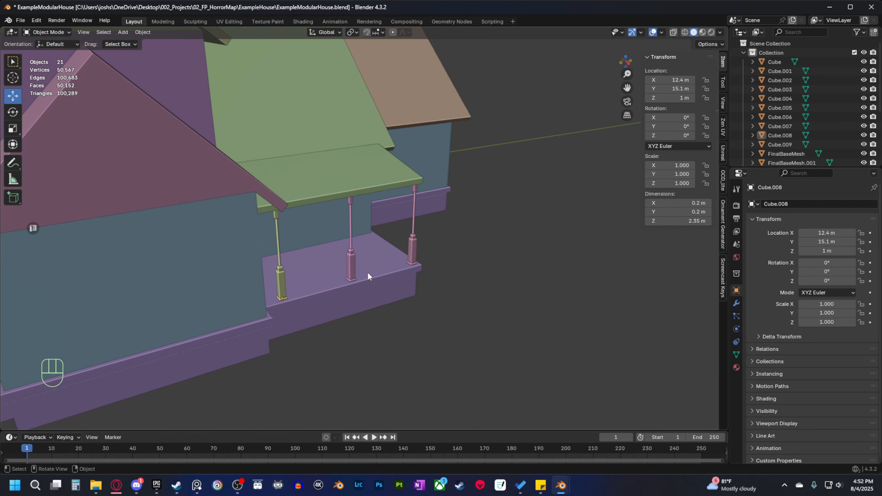
# Inspect the pillar placement and spacing around both porches from several angles.
pyautogui.keyDown('shift'); pyautogui.moveTo(173, 358); pyautogui.dragTo(390, 273, button='middle'); pyautogui.keyUp('shift')
pyautogui.scroll(-3, 304, 303)
pyautogui.moveTo(307, 303); pyautogui.dragTo(383, 296, button='middle')
pyautogui.moveTo(439, 282); pyautogui.dragTo(370, 283, button='middle')
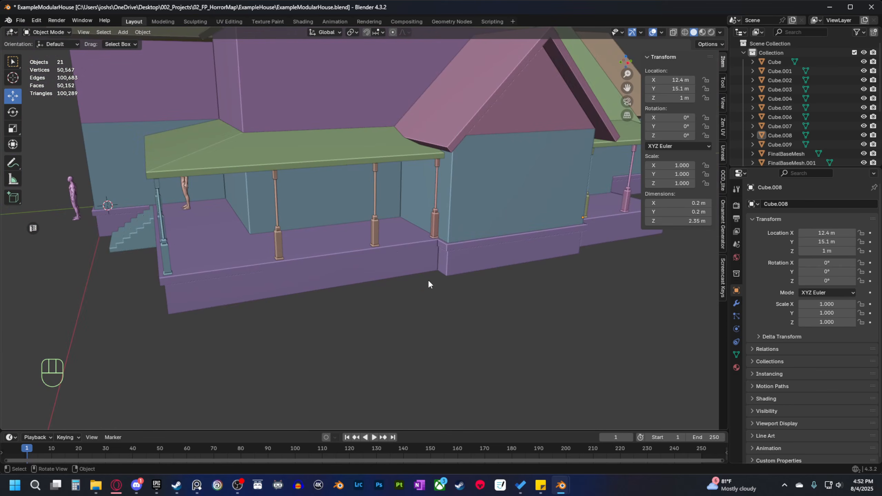
pyautogui.keyDown('shift'); pyautogui.moveTo(310, 315); pyautogui.dragTo(406, 330, button='middle'); pyautogui.keyUp('shift')
pyautogui.moveTo(245, 282); pyautogui.dragTo(323, 297, button='middle')
pyautogui.click(262, 254)
pyautogui.click(334, 271)
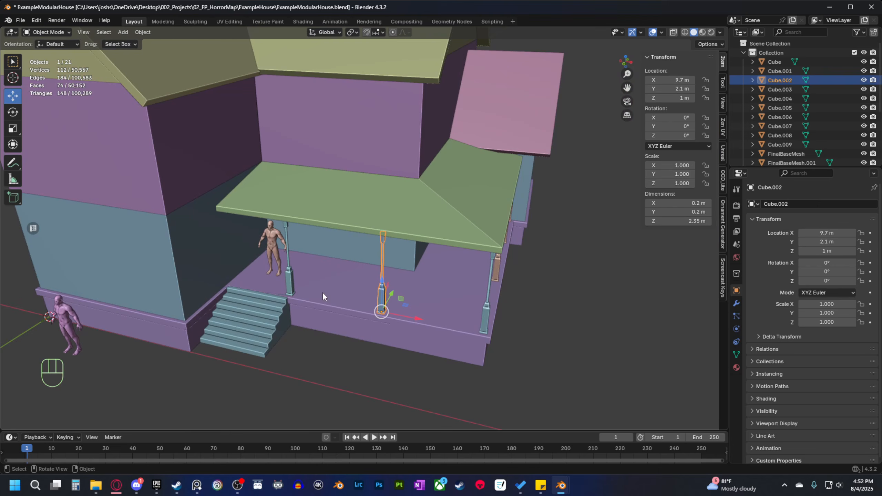
pyautogui.click(289, 289)
pyautogui.click(382, 295)
pyautogui.keyDown('shift'); pyautogui.moveTo(434, 327); pyautogui.dragTo(345, 312, button='middle'); pyautogui.keyUp('shift')
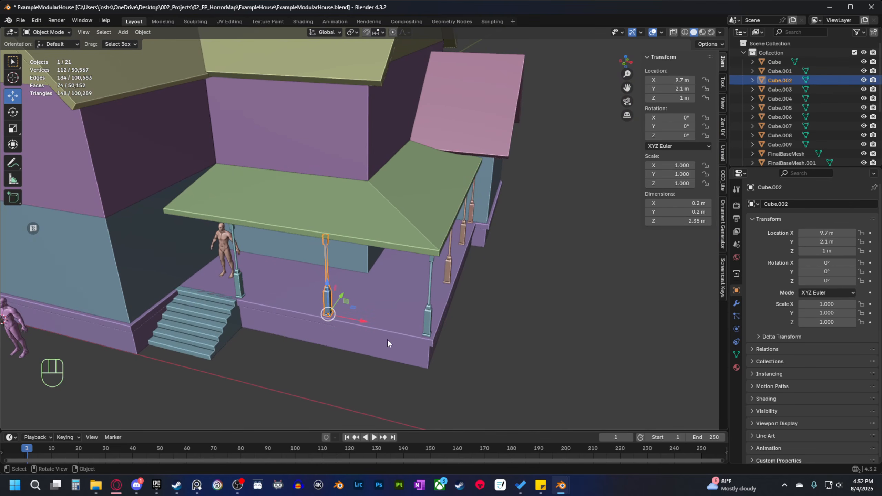
pyautogui.moveTo(484, 331); pyautogui.dragTo(324, 310, button='middle')
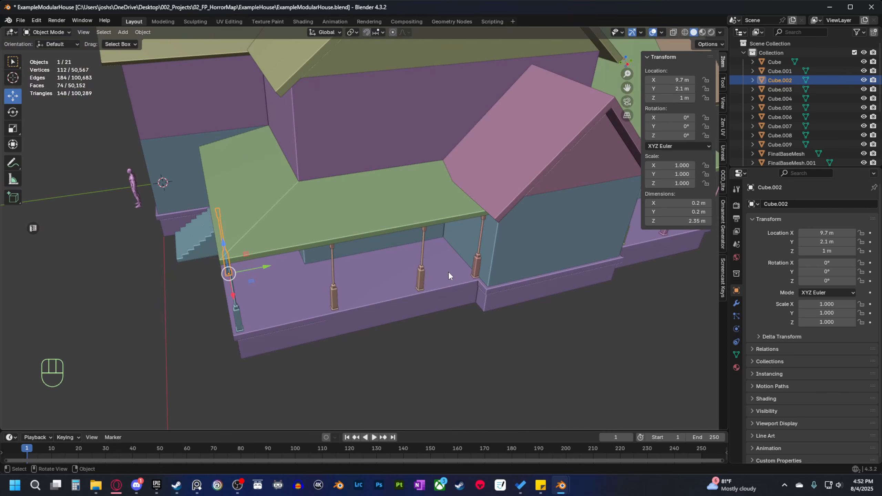
pyautogui.moveTo(448, 273); pyautogui.dragTo(387, 292, button='middle')
pyautogui.keyDown('shift'); pyautogui.moveTo(439, 315); pyautogui.dragTo(431, 298, button='middle'); pyautogui.keyUp('shift')
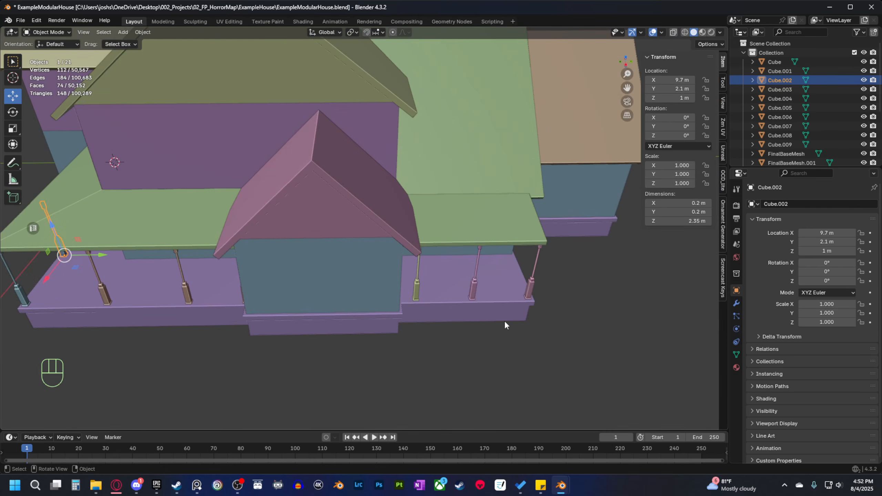
pyautogui.moveTo(447, 340)
pyautogui.keyDown('shift'); pyautogui.mouseDown(button='middle')
pyautogui.moveTo(344, 318)
pyautogui.moveTo(367, 304)
pyautogui.moveTo(436, 322)
pyautogui.moveTo(409, 345)
pyautogui.moveTo(380, 307)
pyautogui.moveTo(401, 366)
pyautogui.moveTo(434, 350)
pyautogui.mouseUp(button='middle'); pyautogui.keyUp('shift')
pyautogui.click(400, 366)
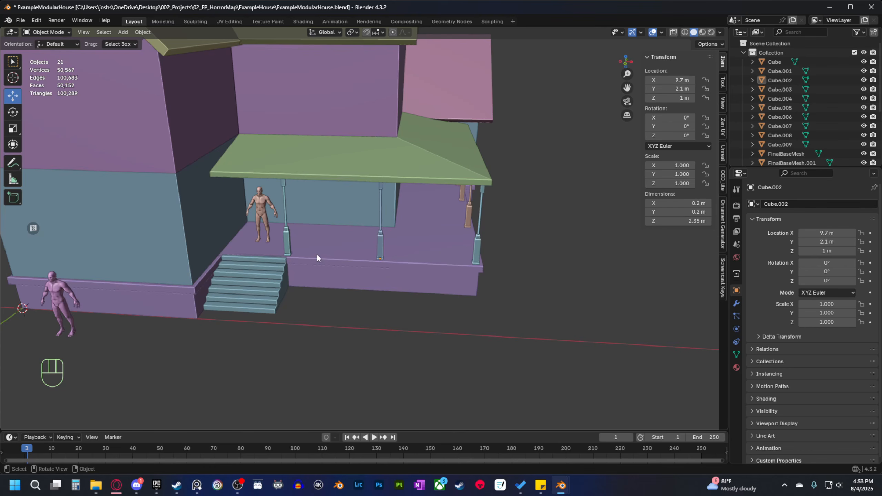
# Rename the pillar object beside the front stairs as Pillar.
pyautogui.moveTo(437, 284); pyautogui.dragTo(296, 254, button='middle')
pyautogui.moveTo(420, 306); pyautogui.dragTo(407, 284, button='middle')
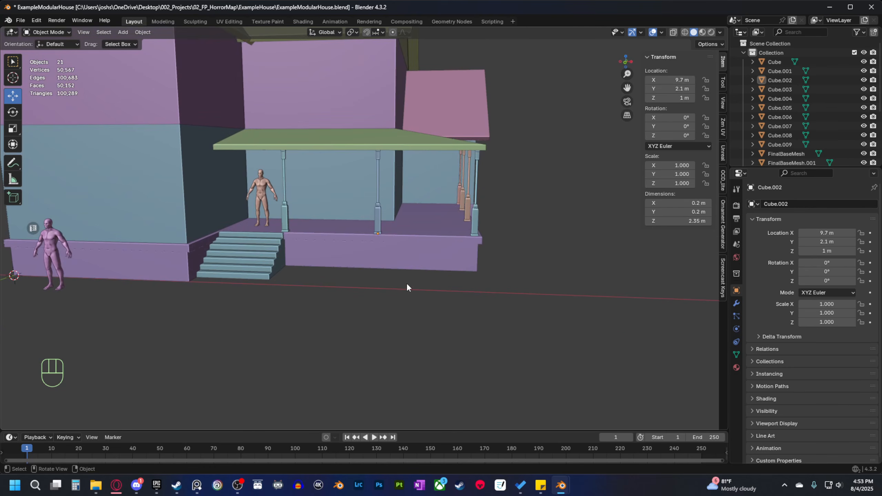
pyautogui.keyDown('shift'); pyautogui.moveTo(343, 233); pyautogui.dragTo(373, 260, button='middle'); pyautogui.keyUp('shift')
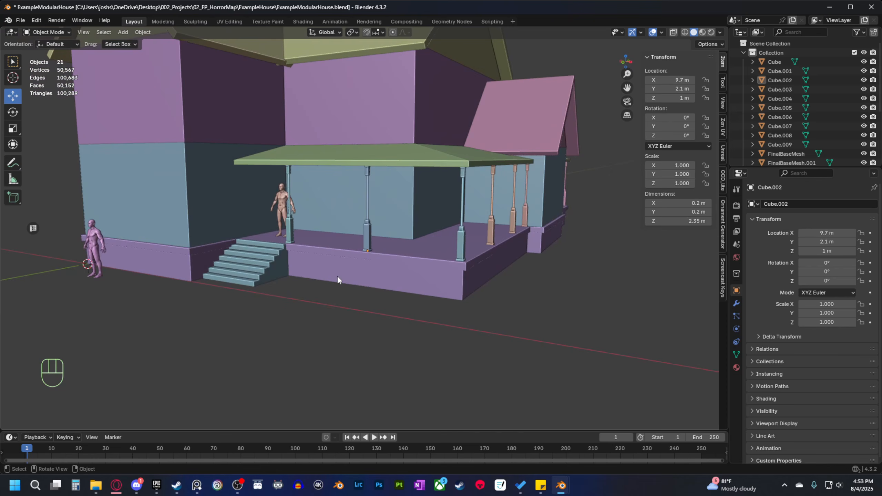
pyautogui.moveTo(406, 283); pyautogui.dragTo(348, 252, button='middle')
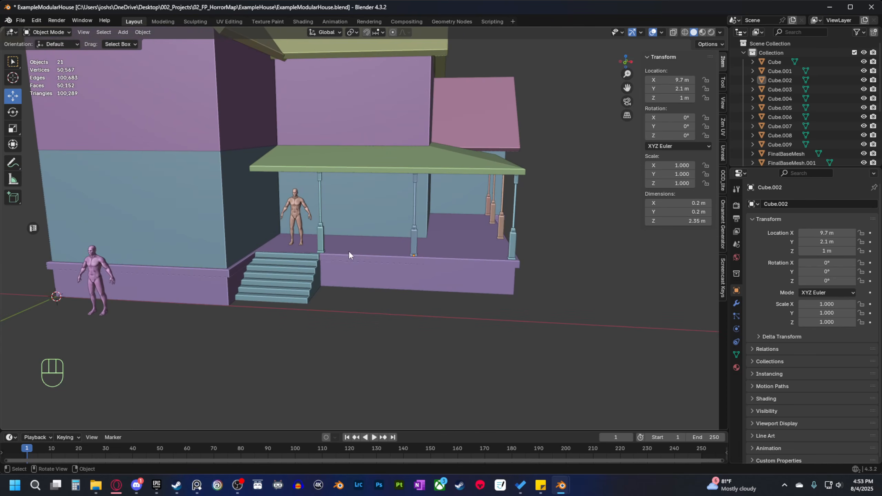
pyautogui.click(320, 242)
pyautogui.doubleClick(775, 61)
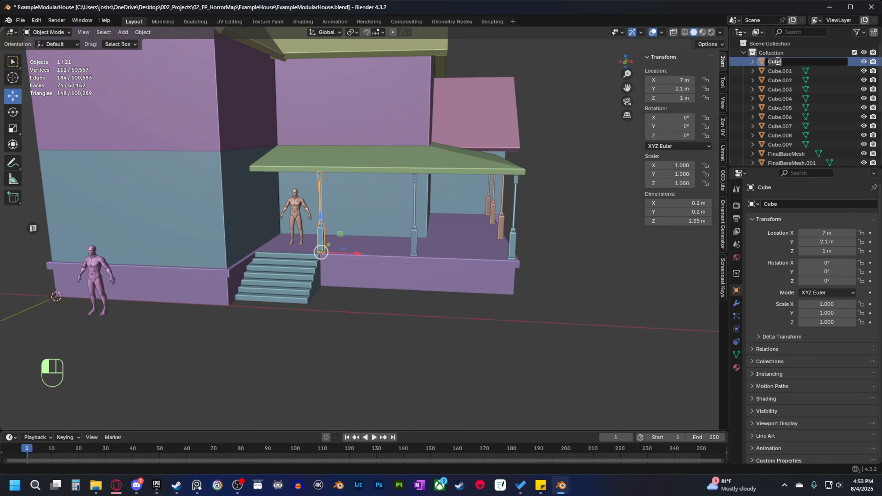
pyautogui.write('Pillar')
pyautogui.press('Return')
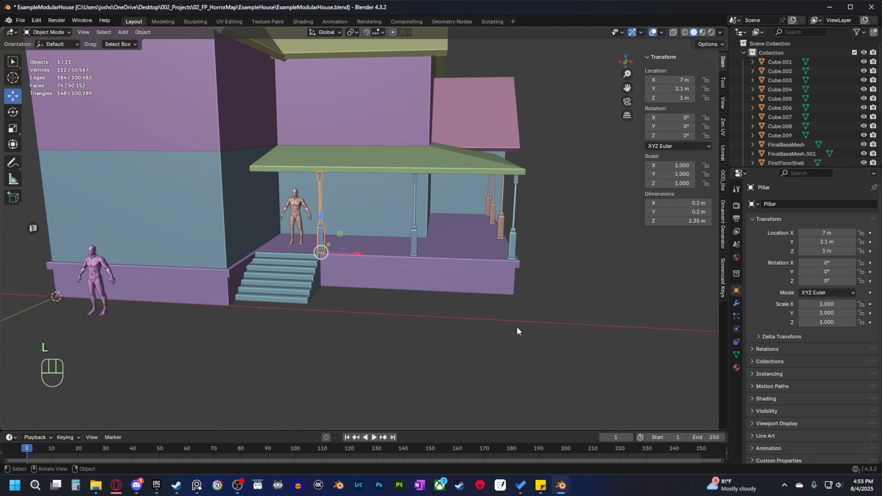
pyautogui.click(399, 341)
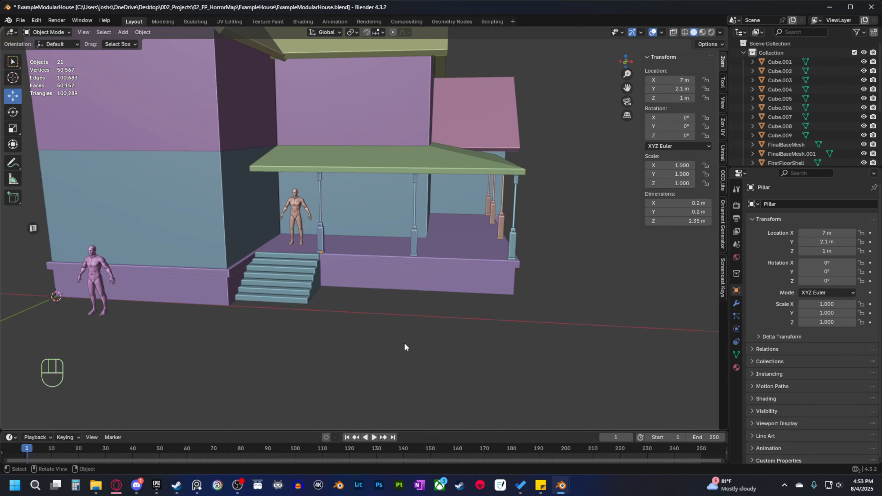
pyautogui.press('`')
pyautogui.click(359, 313)
pyautogui.scroll(3, 363, 332)
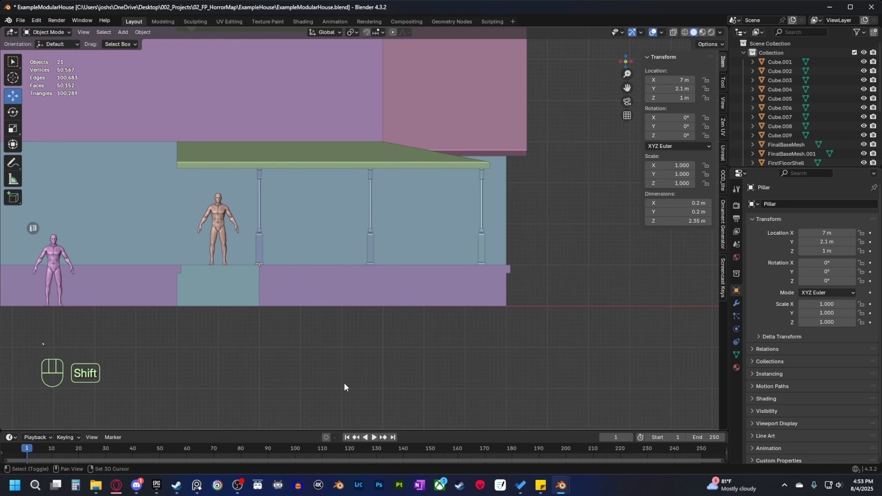
pyautogui.hotkey('shift', 'a')
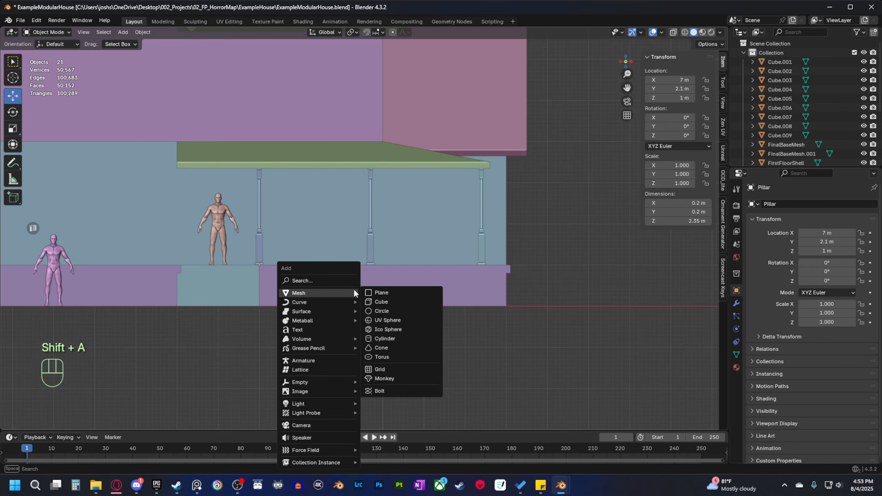
# Duplicate the tall +X side face of the stair pillar's base in place and separate it into its own object.
pyautogui.scroll(5, 248, 236)
pyautogui.moveTo(481, 252); pyautogui.dragTo(385, 250, button='middle')
pyautogui.click(74, 289)
pyautogui.press('v')
pyautogui.keyDown('shift'); pyautogui.moveTo(289, 309); pyautogui.dragTo(293, 281, button='middle'); pyautogui.keyUp('shift')
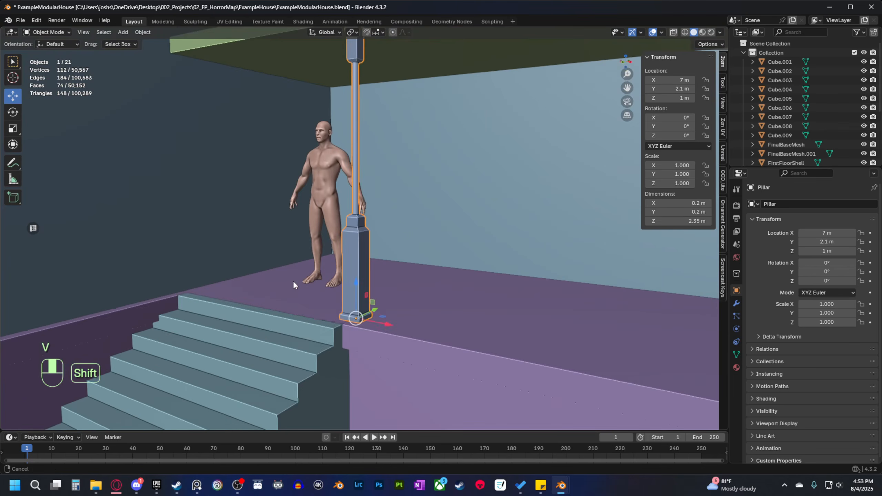
pyautogui.scroll(5, 382, 313)
pyautogui.keyDown('shift'); pyautogui.moveTo(444, 350); pyautogui.dragTo(405, 296, button='middle'); pyautogui.keyUp('shift')
pyautogui.press('Tab')
pyautogui.press('3')
pyautogui.click(343, 282)
pyautogui.keyDown('shift'); pyautogui.moveTo(344, 281); pyautogui.dragTo(356, 324, button='middle'); pyautogui.keyUp('shift')
pyautogui.hotkey('shift', 'd')
pyautogui.rightClick(363, 323)
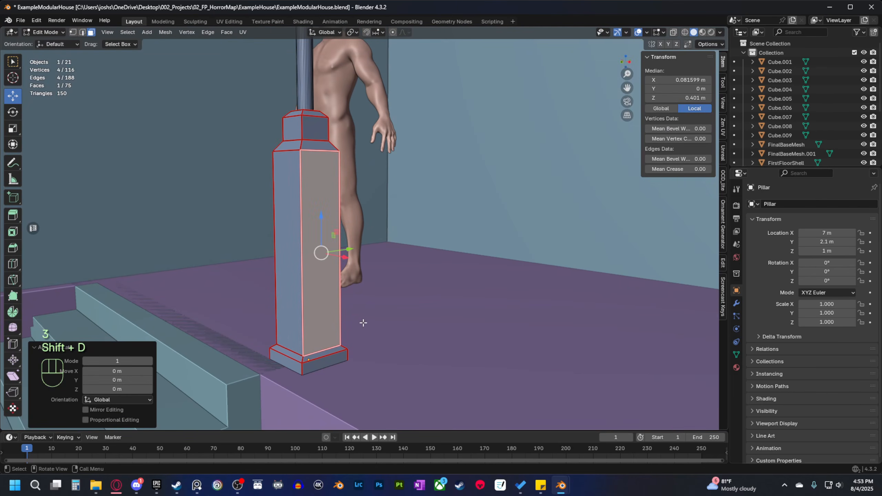
pyautogui.press('p')
pyautogui.click(363, 322)
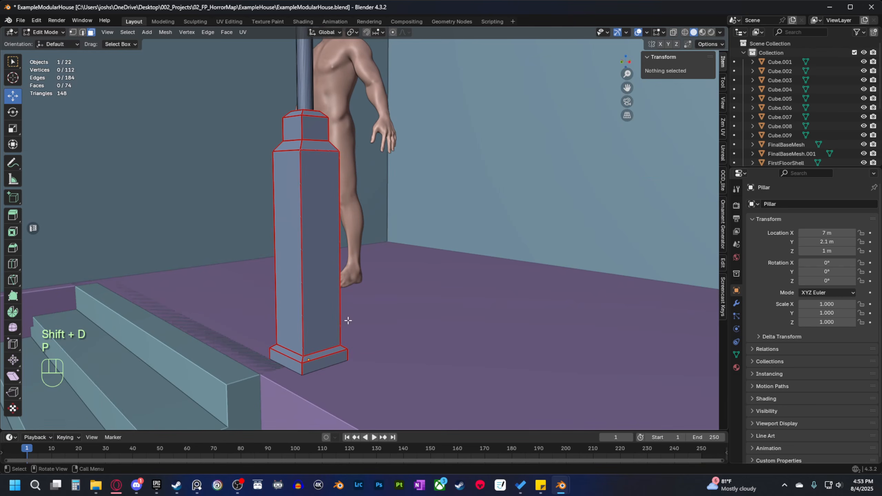
pyautogui.press('Tab')
# Select the separated face on the pillar base and narrow it to a scale of 0.248 along Y.
pyautogui.moveTo(327, 274); pyautogui.dragTo(352, 329, button='middle')
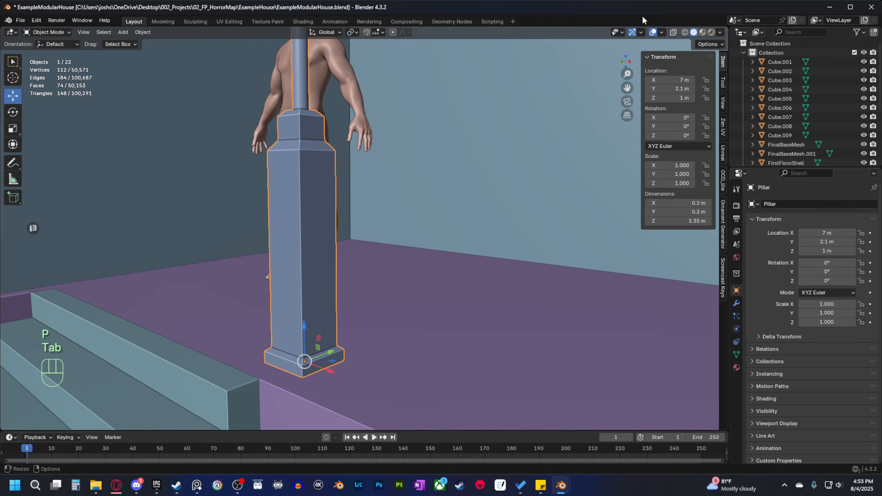
pyautogui.click(672, 32)
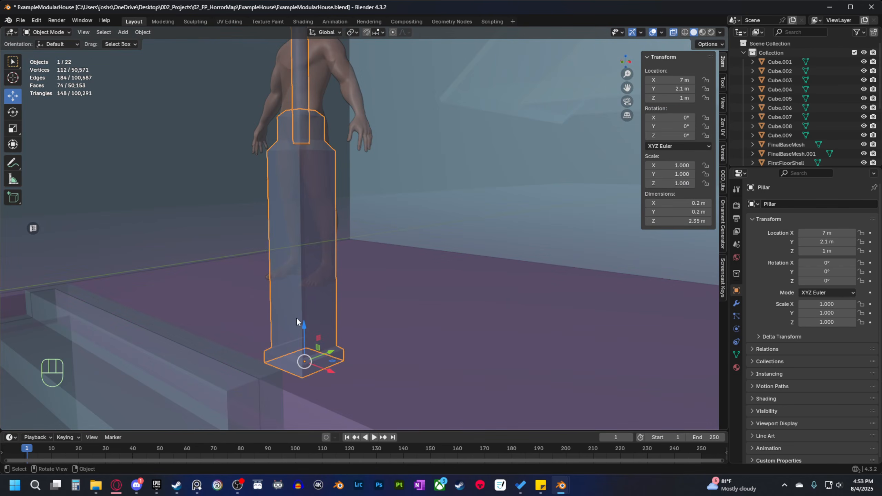
pyautogui.click(315, 283)
pyautogui.click(673, 33)
pyautogui.moveTo(347, 299)
pyautogui.mouseDown(button='middle')
pyautogui.moveTo(364, 310)
pyautogui.moveTo(396, 293)
pyautogui.moveTo(469, 335)
pyautogui.mouseUp(button='middle')
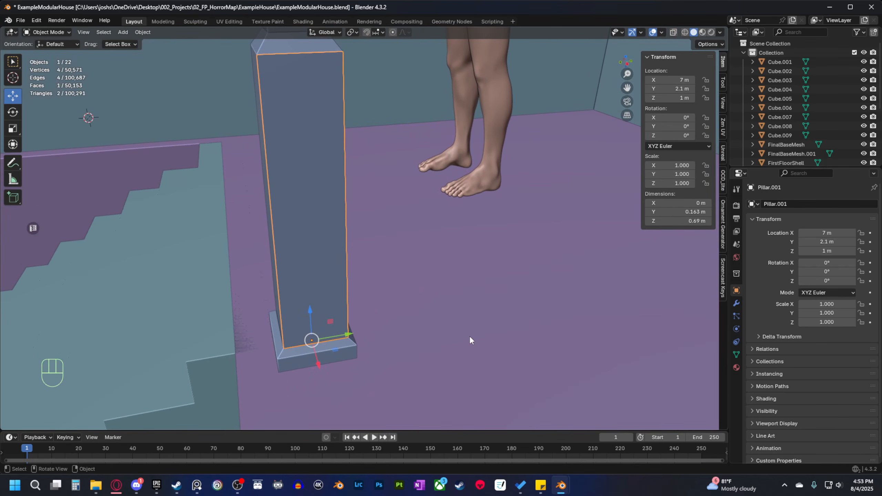
pyautogui.press('s')
pyautogui.press('y')
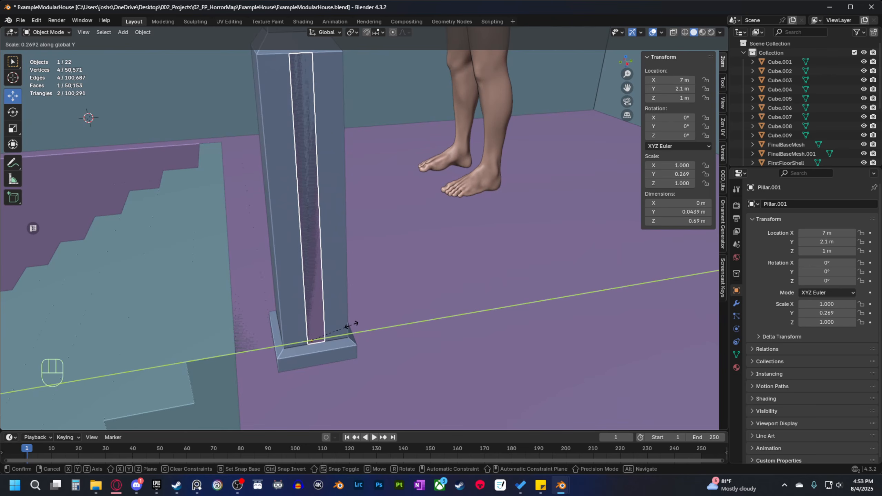
pyautogui.click(347, 325)
# Scale the narrow strip's whole mesh to 0.918 along Z so it sits inside the pillar base's height.
pyautogui.moveTo(347, 324); pyautogui.dragTo(371, 357, button='middle')
pyautogui.press('Tab')
pyautogui.press('a')
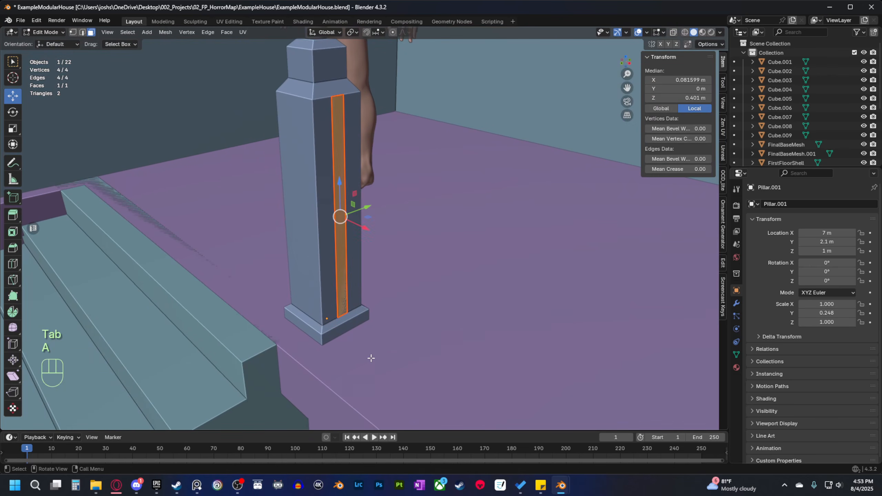
pyautogui.press('s')
pyautogui.press('z')
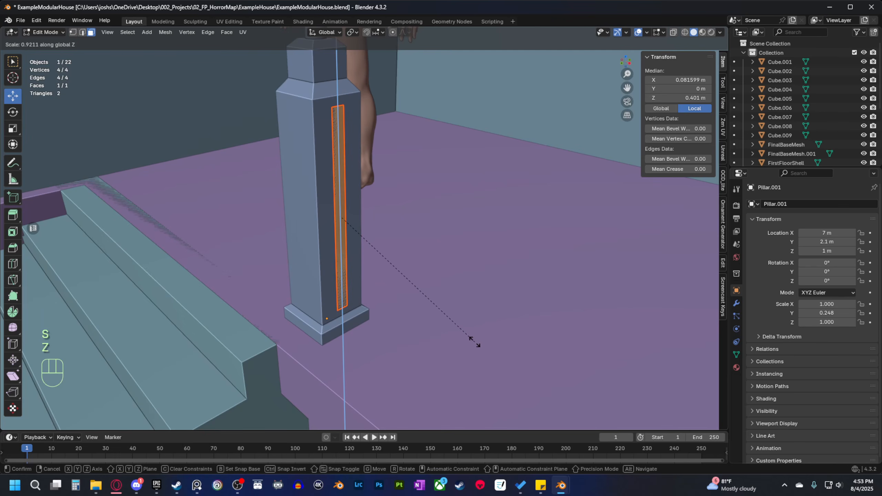
pyautogui.click(471, 342)
pyautogui.moveTo(471, 341); pyautogui.dragTo(429, 345, button='middle')
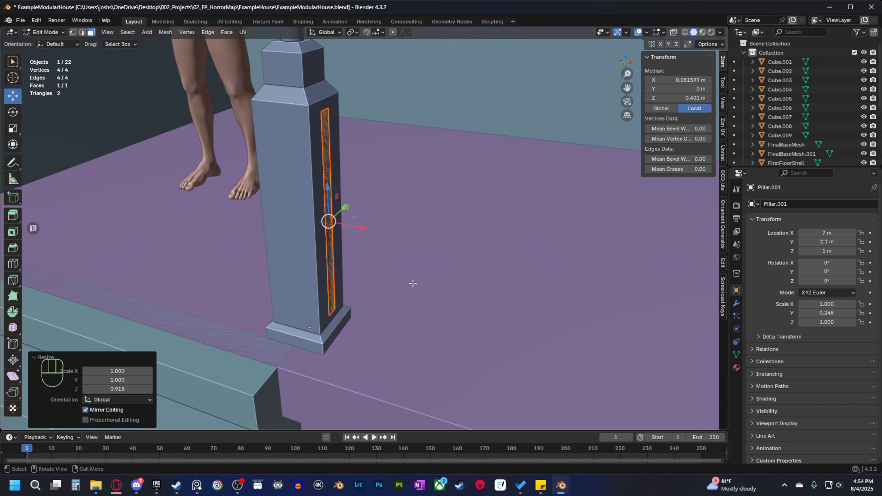
# Try extruding the strip outward about 0.022 m from the pillar base, and undo the extrusion.
pyautogui.press('e')
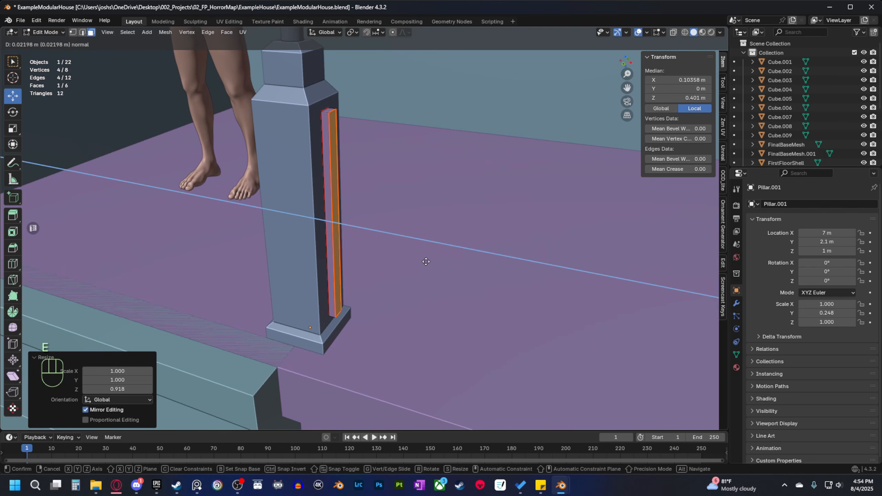
pyautogui.click(427, 261)
pyautogui.moveTo(427, 262); pyautogui.dragTo(414, 361, button='middle')
pyautogui.scroll(-3, 367, 325)
pyautogui.hotkey('ctrl', 'z')
# Extrude the narrow strip face outward 0.05 m along its normal from the pillar base.
pyautogui.press('`')
pyautogui.click(364, 334)
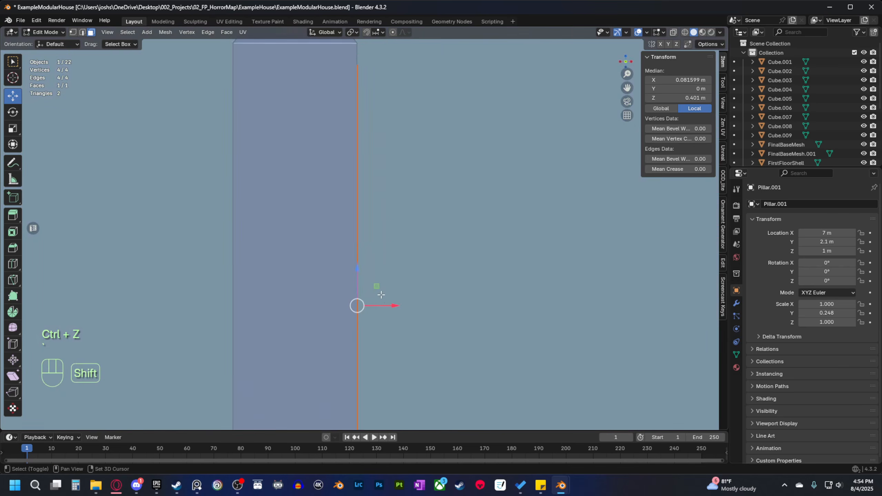
pyautogui.keyDown('shift'); pyautogui.moveTo(406, 242); pyautogui.dragTo(355, 231, button='middle'); pyautogui.keyUp('shift')
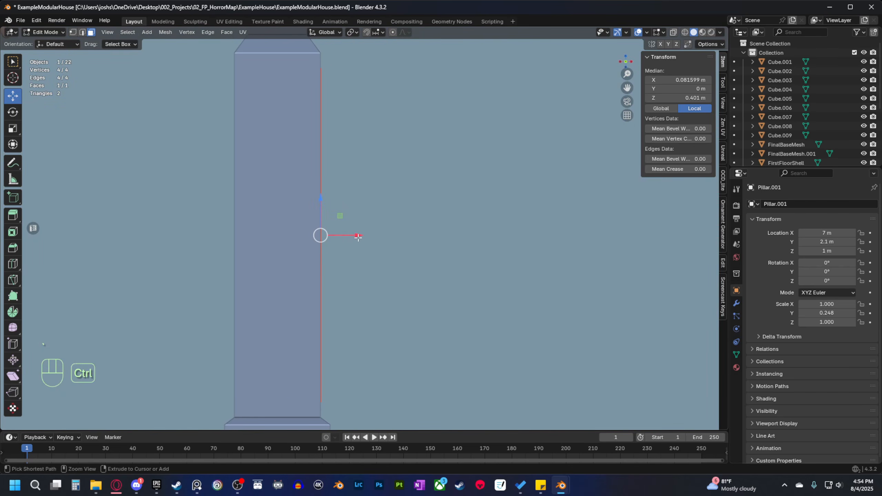
pyautogui.keyDown('ctrl'); pyautogui.moveTo(357, 237); pyautogui.dragTo(373, 239); pyautogui.keyUp('ctrl')
pyautogui.hotkey('ctrl', 'z')
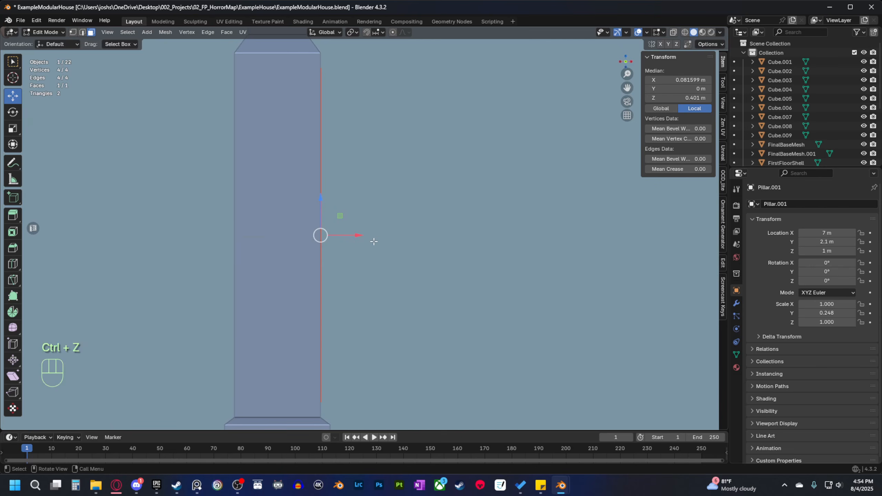
pyautogui.press('e')
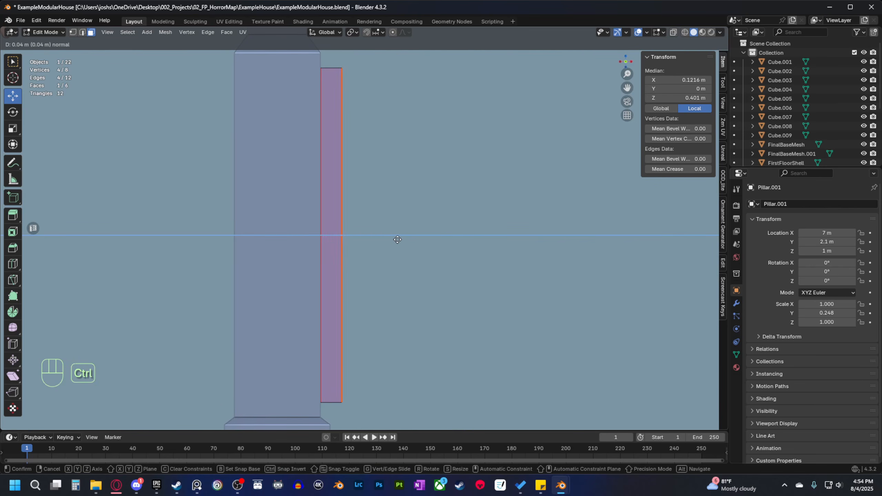
pyautogui.click(398, 239)
# Scale the whole extruded strip to about 0.727 along Y to make a slimmer baluster.
pyautogui.moveTo(398, 240); pyautogui.dragTo(402, 298, button='middle')
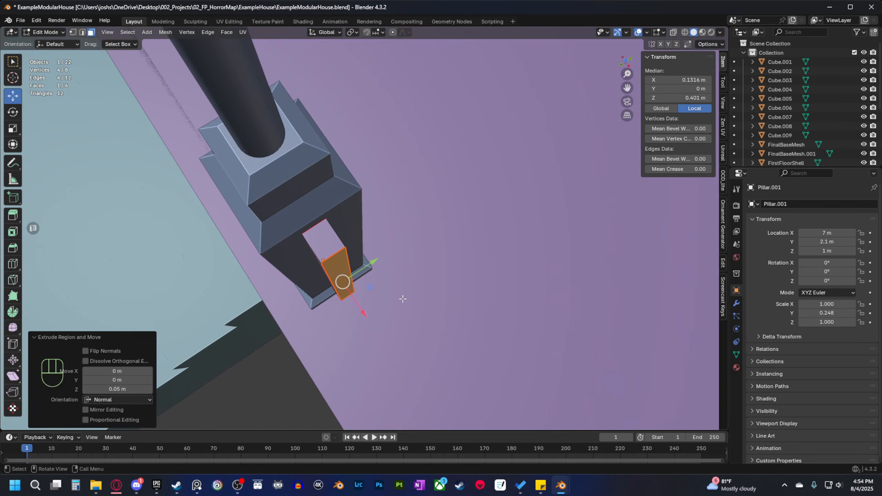
pyautogui.press('a')
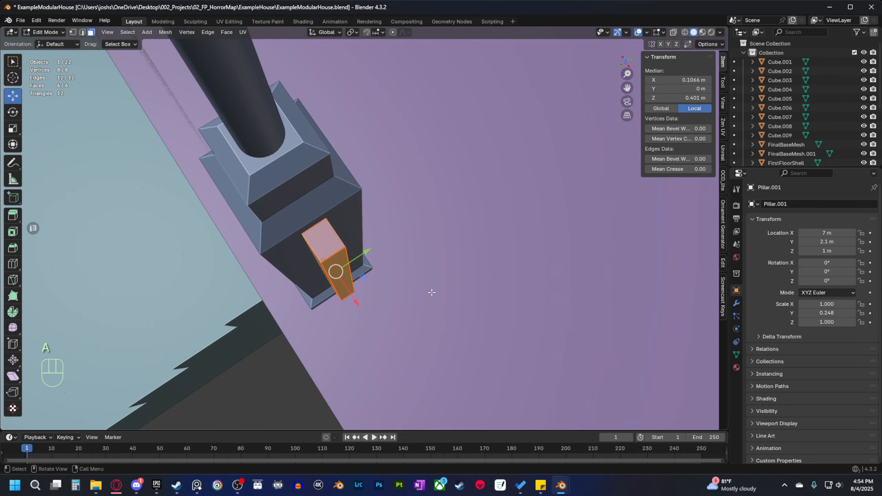
pyautogui.press('s')
pyautogui.press('y')
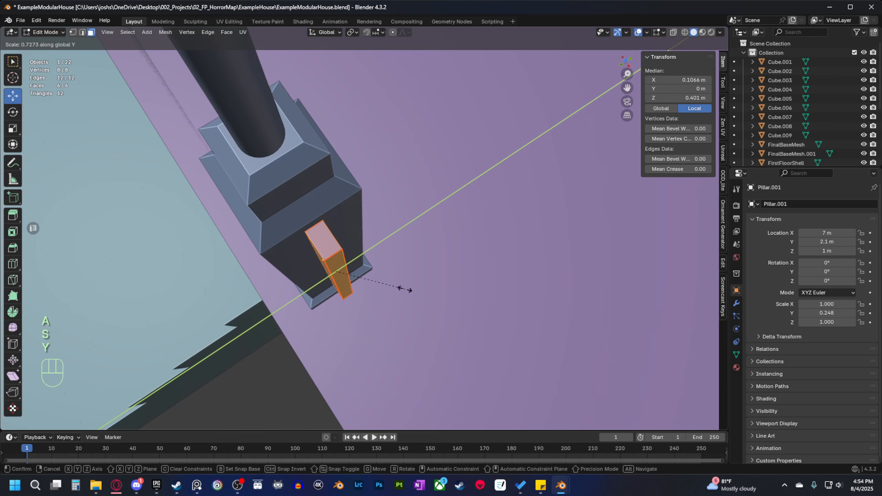
pyautogui.click(405, 289)
# Leave mesh editing and add an Array modifier to the baluster.
pyautogui.scroll(-4, 399, 293)
pyautogui.moveTo(396, 295); pyautogui.dragTo(368, 264, button='middle')
pyautogui.press('`')
pyautogui.click(340, 268)
pyautogui.scroll(-4, 368, 265)
pyautogui.keyDown('shift'); pyautogui.moveTo(467, 294); pyautogui.dragTo(378, 294, button='middle'); pyautogui.keyUp('shift')
pyautogui.keyDown('shift'); pyautogui.moveTo(283, 275); pyautogui.dragTo(300, 249, button='middle'); pyautogui.keyUp('shift')
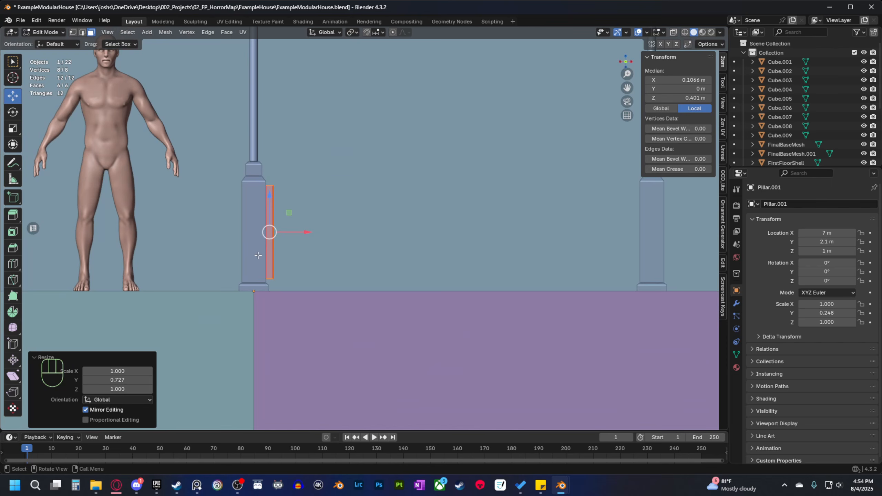
pyautogui.press('Tab')
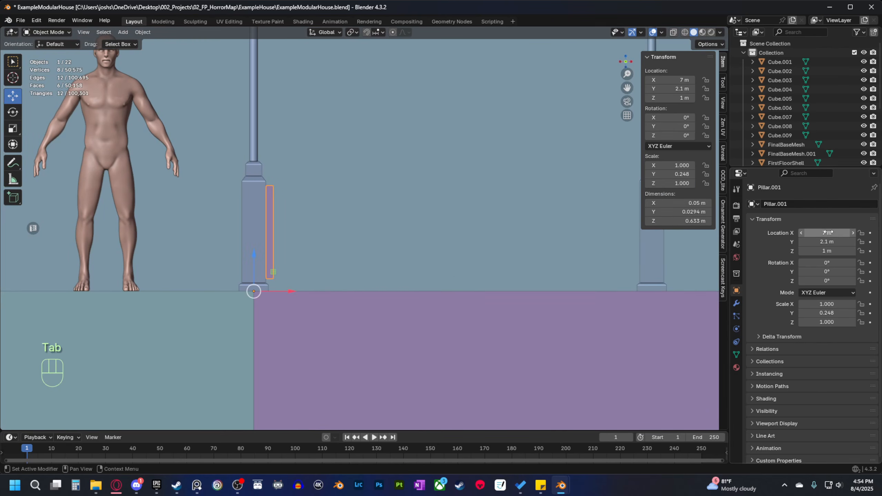
pyautogui.click(736, 303)
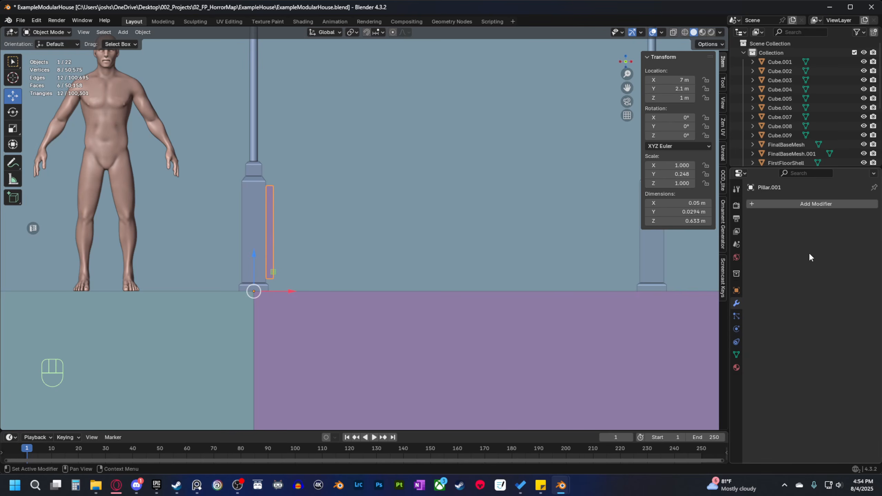
pyautogui.click(782, 204)
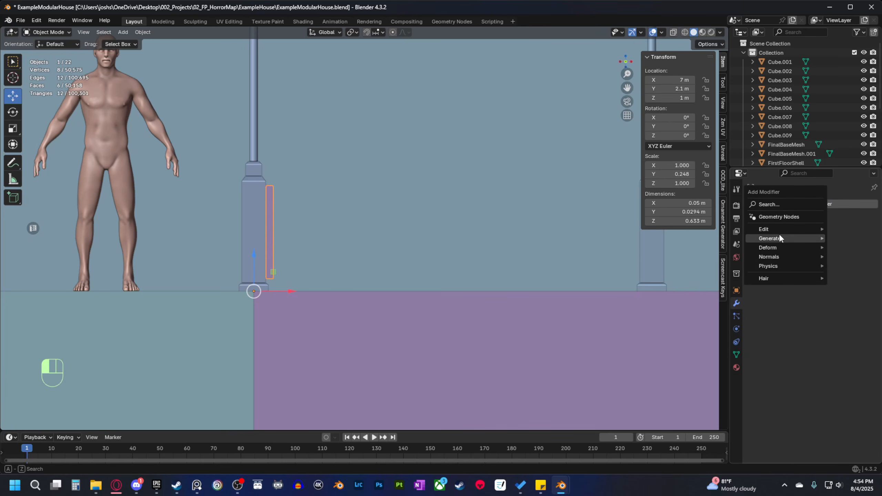
pyautogui.click(787, 204)
pyautogui.click(737, 240)
# Set the baluster array's relative offset factor X to 3.
pyautogui.keyDown('shift'); pyautogui.moveTo(447, 330); pyautogui.dragTo(315, 356, button='middle'); pyautogui.keyUp('shift')
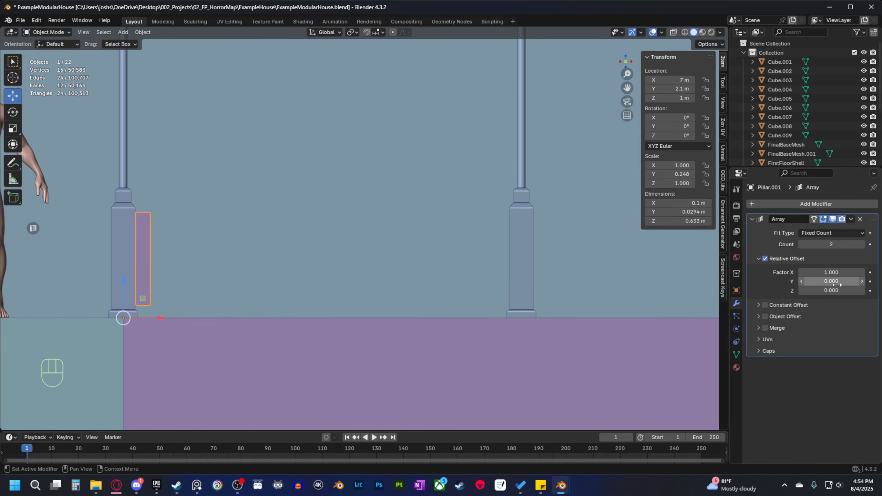
pyautogui.keyDown('shift'); pyautogui.moveTo(476, 294); pyautogui.dragTo(562, 294, button='middle'); pyautogui.keyUp('shift')
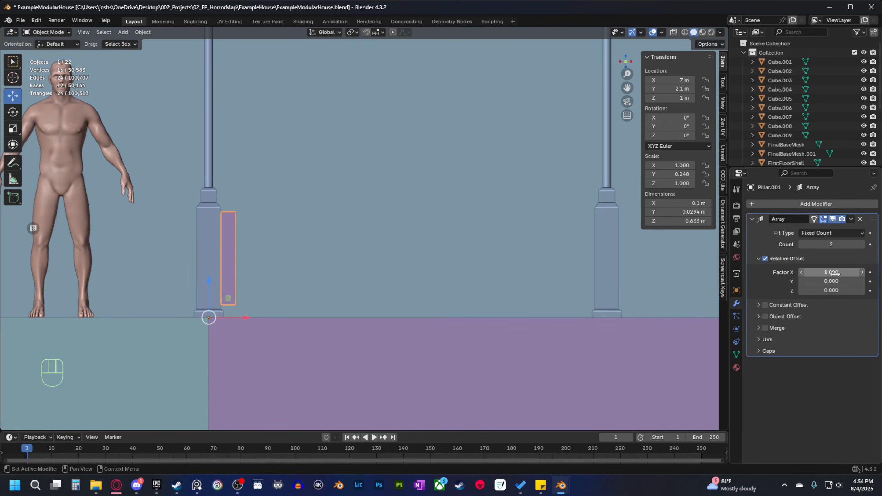
pyautogui.moveTo(858, 275); pyautogui.dragTo(875, 276)
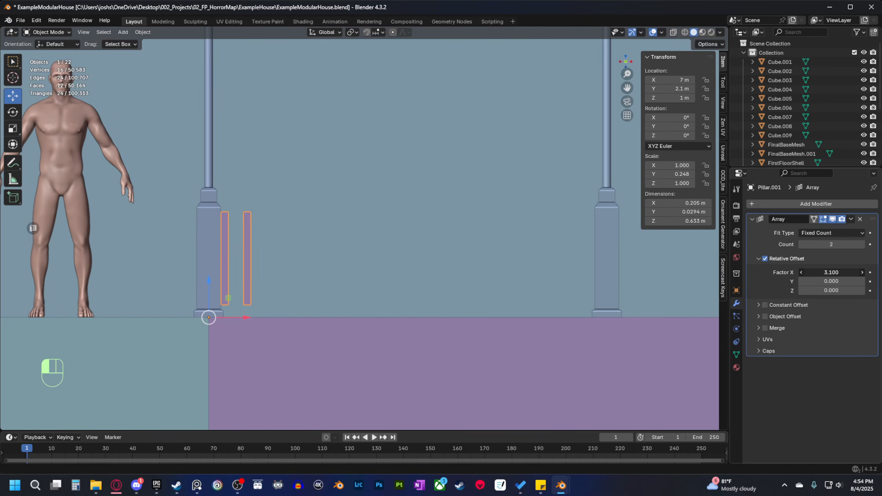
pyautogui.click(138, 272)
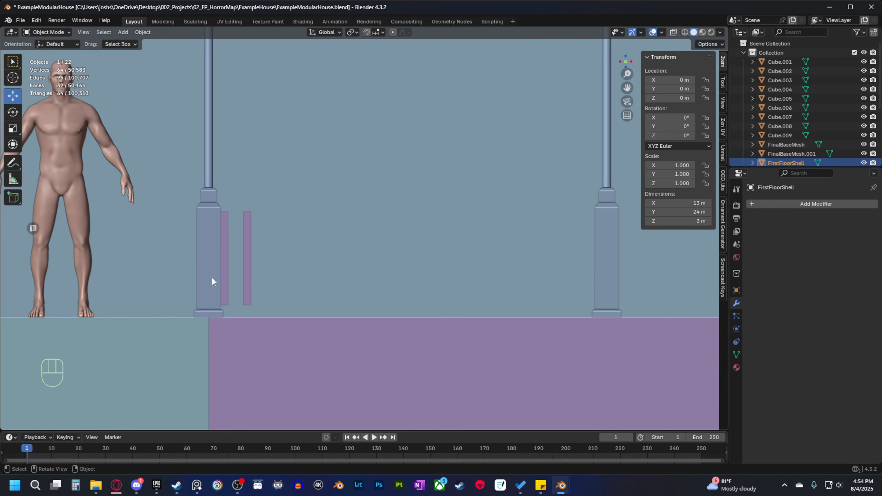
pyautogui.click(227, 261)
pyautogui.doubleClick(831, 272)
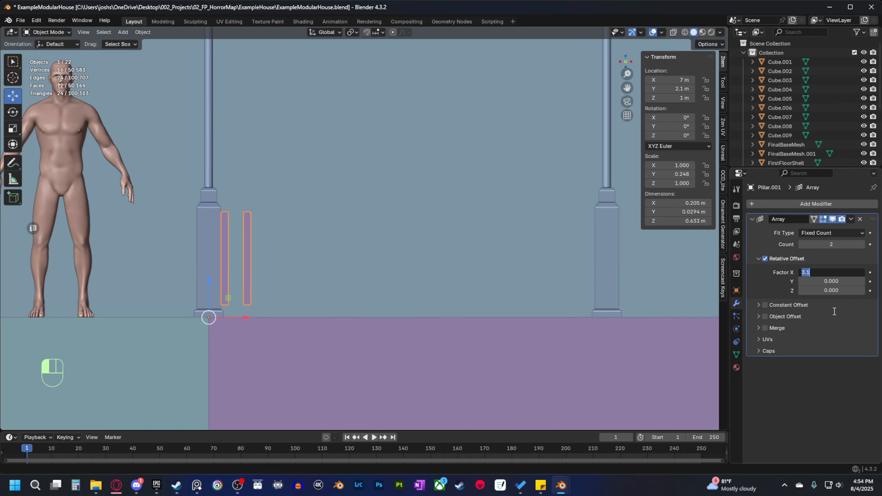
pyautogui.press('Return')
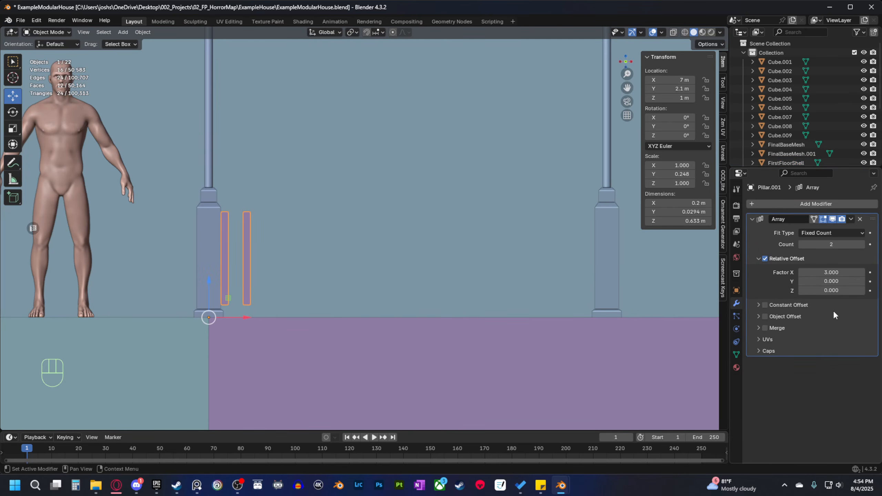
# Set the baluster array's count to 17 so the row fills the gap between the two pillars.
pyautogui.moveTo(860, 245)
pyautogui.mouseDown()
pyautogui.moveTo(877, 246)
pyautogui.moveTo(862, 245)
pyautogui.mouseUp()
pyautogui.click(862, 245)
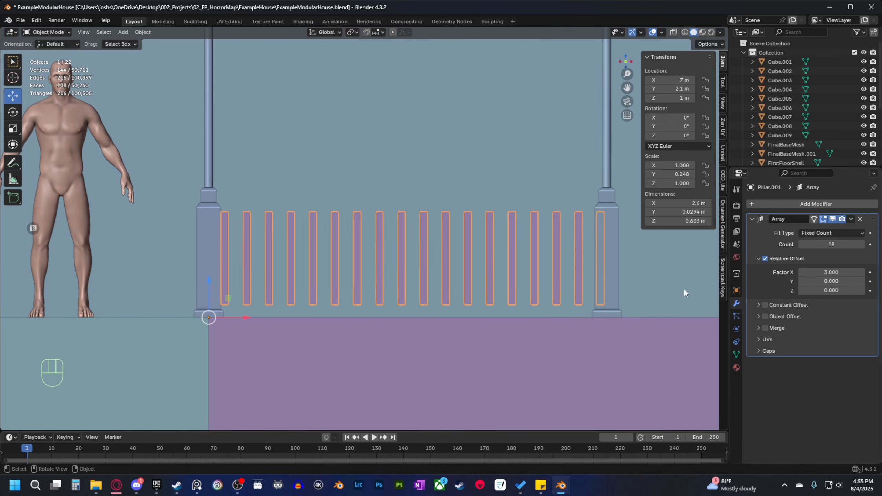
pyautogui.keyDown('shift'); pyautogui.moveTo(683, 288); pyautogui.dragTo(662, 288, button='middle'); pyautogui.keyUp('shift')
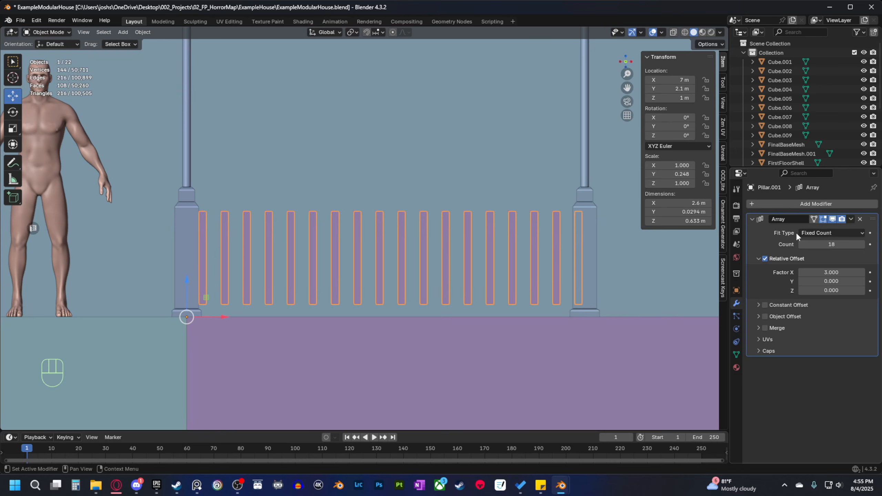
pyautogui.click(800, 245)
pyautogui.keyDown('shift'); pyautogui.moveTo(281, 291); pyautogui.dragTo(292, 291, button='middle'); pyautogui.keyUp('shift')
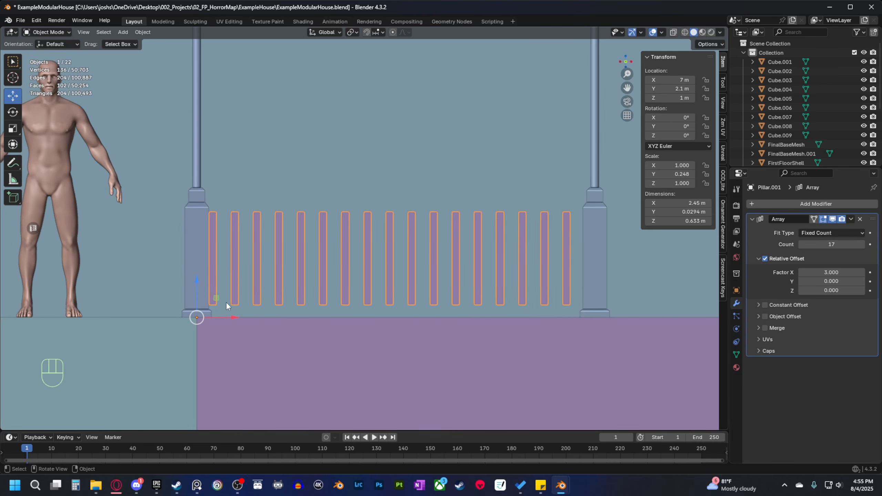
# Move the baluster row 0.04 m along X to centre it between the pillars, and deselect it.
pyautogui.keyDown('ctrl'); pyautogui.moveTo(232, 317); pyautogui.dragTo(237, 318); pyautogui.keyUp('ctrl')
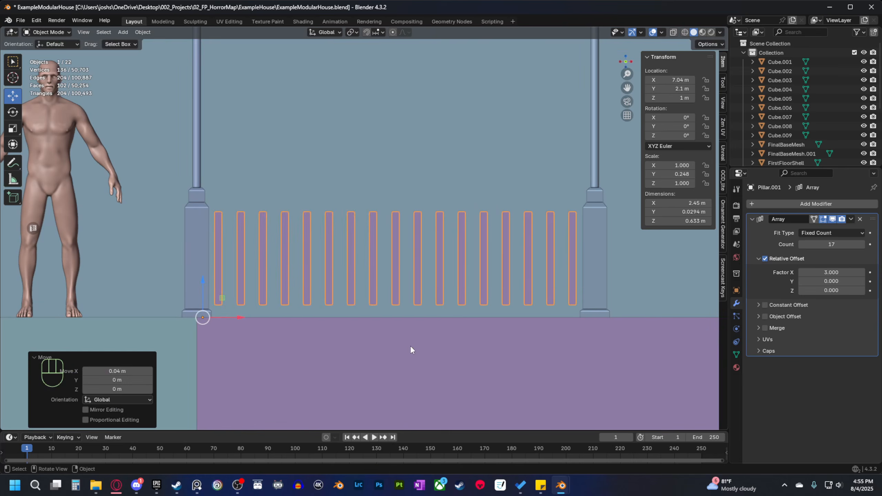
pyautogui.scroll(-2, 411, 348)
pyautogui.click(421, 400)
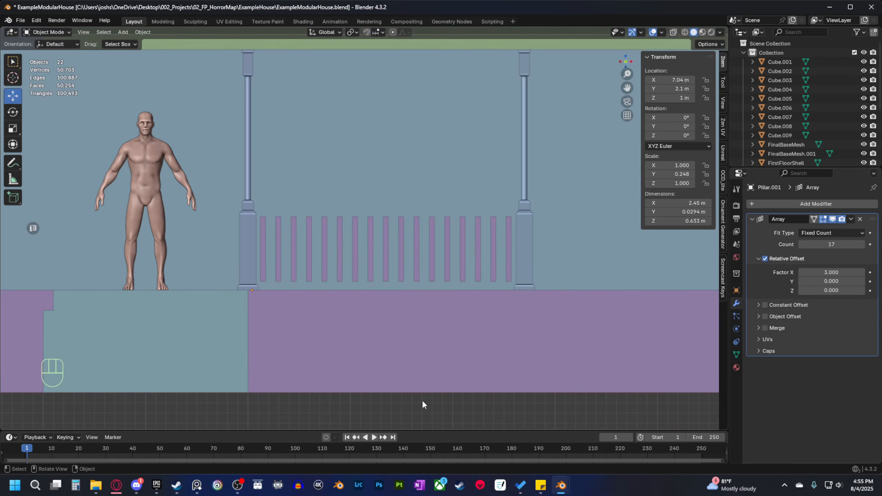
pyautogui.keyDown('shift'); pyautogui.moveTo(445, 381); pyautogui.dragTo(428, 381, button='middle'); pyautogui.keyUp('shift')
pyautogui.scroll(2, 251, 232)
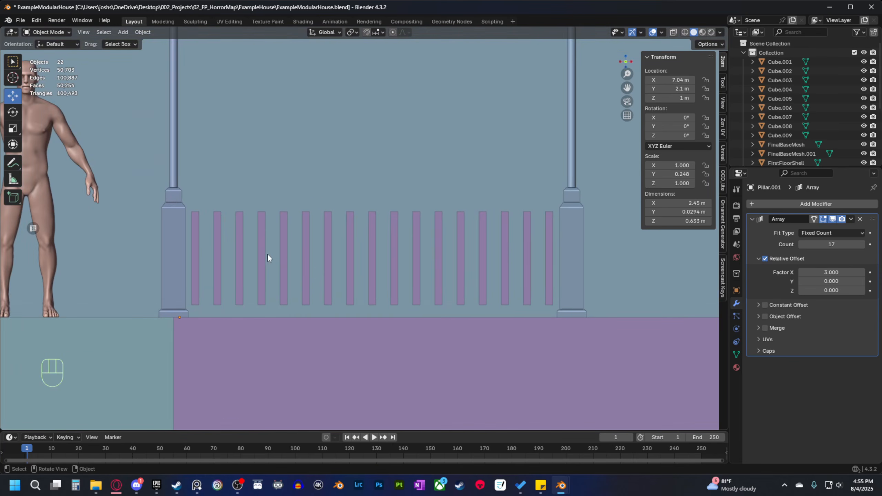
# Select the baluster row and scale its whole mesh to about 0.857 along Z.
pyautogui.click(182, 262)
pyautogui.keyDown('shift'); pyautogui.moveTo(229, 301); pyautogui.dragTo(278, 300, button='middle'); pyautogui.keyUp('shift')
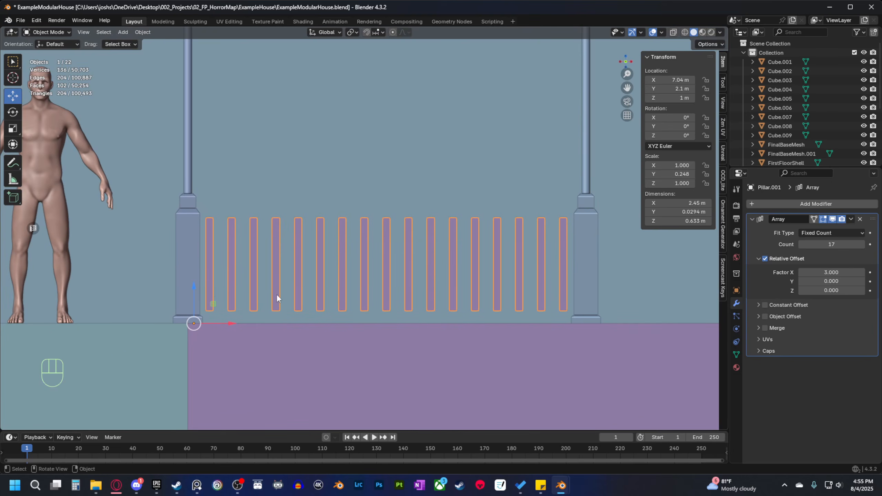
pyautogui.press('Tab')
pyautogui.press('a')
pyautogui.press('s')
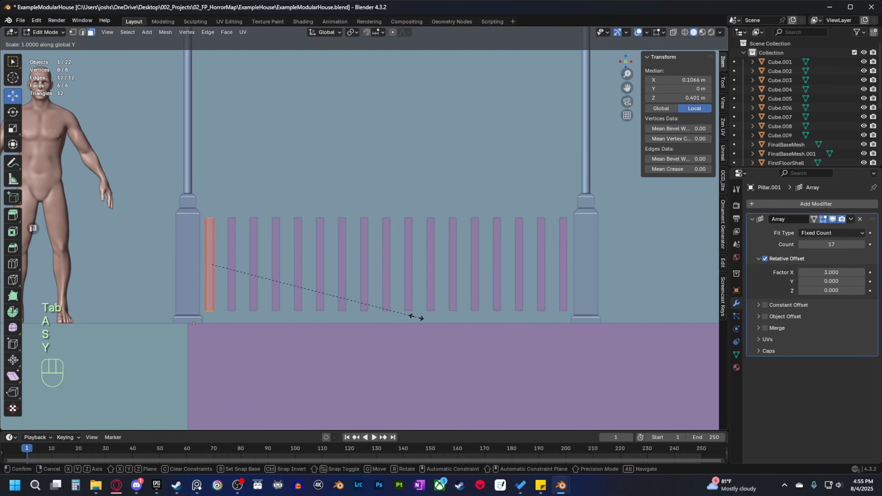
pyautogui.press('y')
pyautogui.press('z')
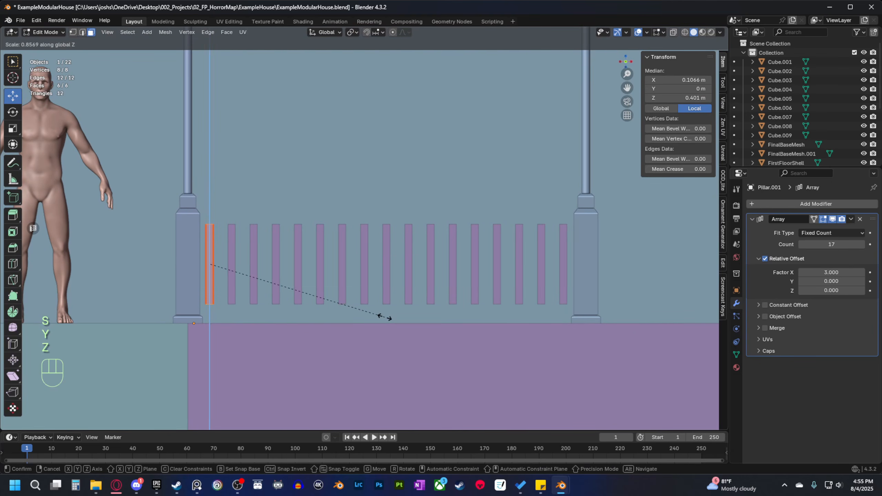
pyautogui.click(384, 315)
# Lower the baluster mesh about 0.025 m along Z and return to Object Mode.
pyautogui.press('g')
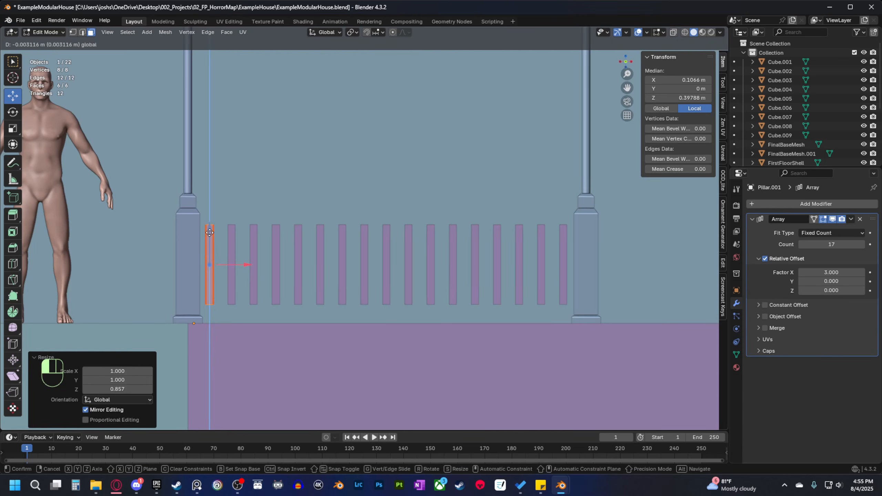
pyautogui.press('z')
pyautogui.click(209, 236)
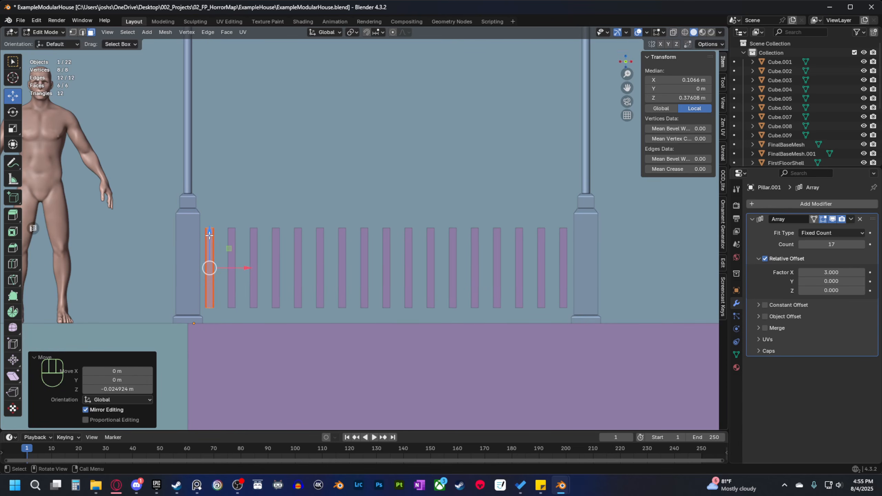
pyautogui.scroll(-2, 341, 268)
pyautogui.press('Tab')
# Deselect the baluster row and examine its height and spacing between the two pillars.
pyautogui.keyDown('shift'); pyautogui.moveTo(440, 342); pyautogui.dragTo(423, 320, button='middle'); pyautogui.keyUp('shift')
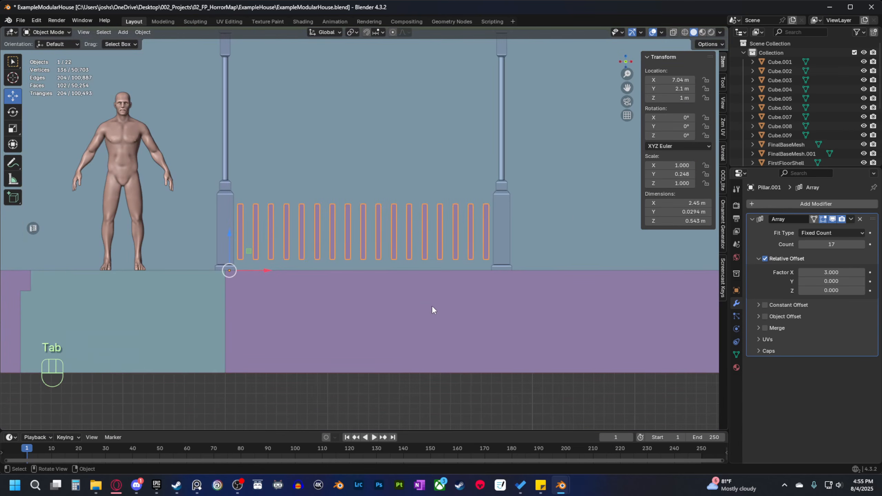
pyautogui.scroll(2, 290, 245)
pyautogui.keyDown('shift'); pyautogui.moveTo(216, 226); pyautogui.dragTo(199, 240, button='middle'); pyautogui.keyUp('shift')
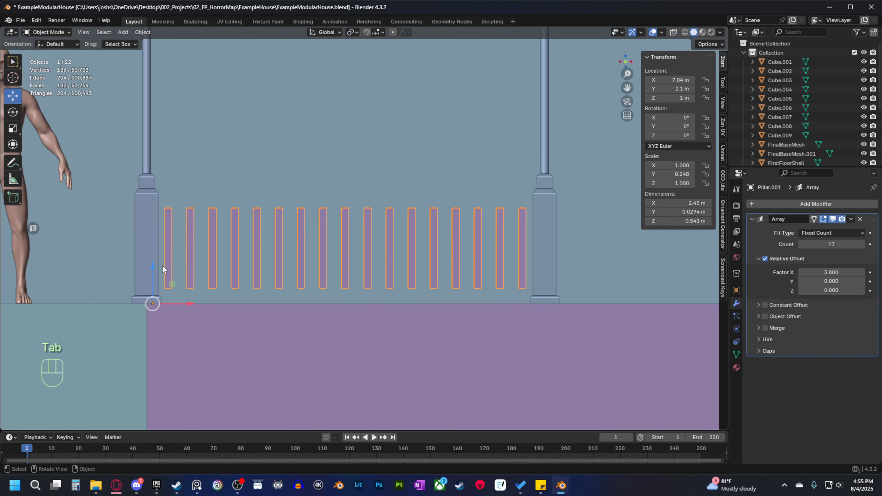
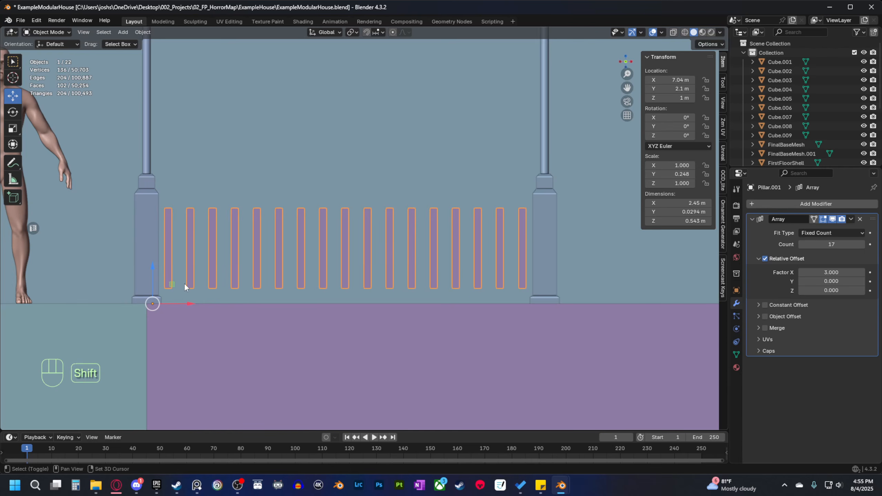
pyautogui.keyDown('shift'); pyautogui.moveTo(211, 281); pyautogui.dragTo(233, 303, button='middle'); pyautogui.keyUp('shift')
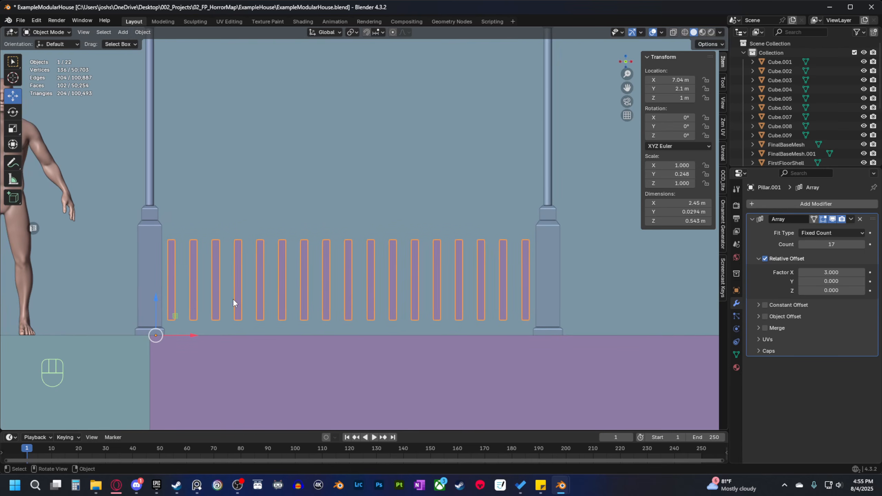
pyautogui.scroll(-4, 295, 289)
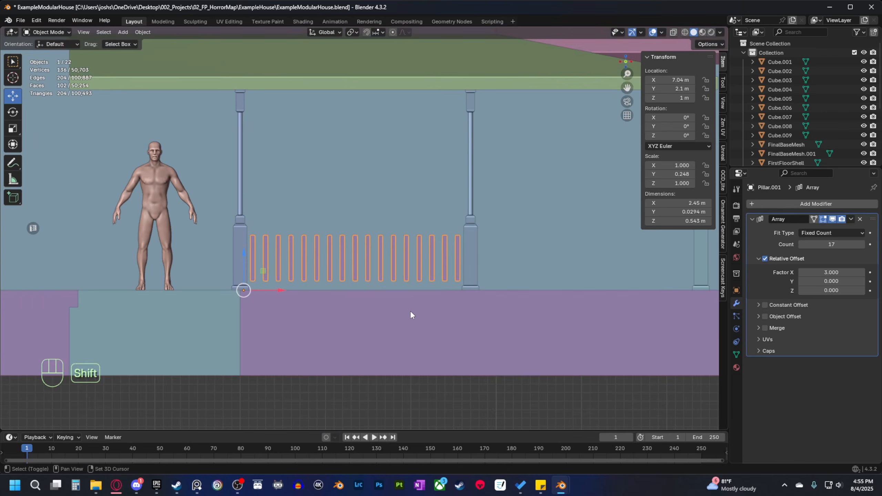
pyautogui.click(373, 388)
pyautogui.scroll(2, 353, 277)
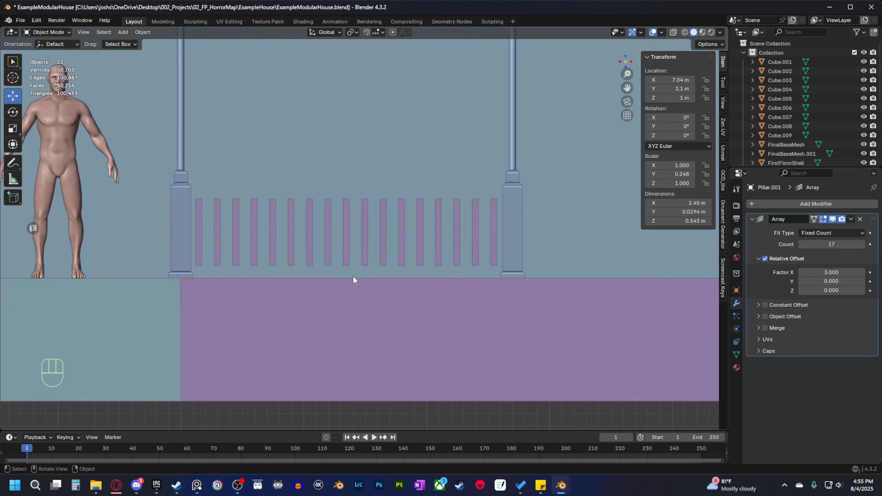
pyautogui.keyDown('shift'); pyautogui.moveTo(370, 274); pyautogui.dragTo(382, 303, button='middle'); pyautogui.keyUp('shift')
pyautogui.click(355, 260)
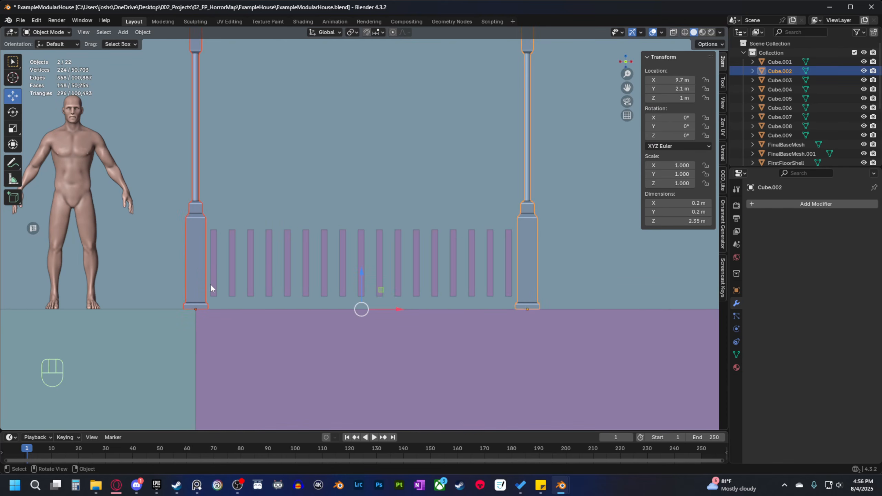
# Snap the 3D cursor to the origin of the pillar nearest the human figure, and deselect the pillar.
pyautogui.click(203, 287)
pyautogui.hotkey('shift', 's')
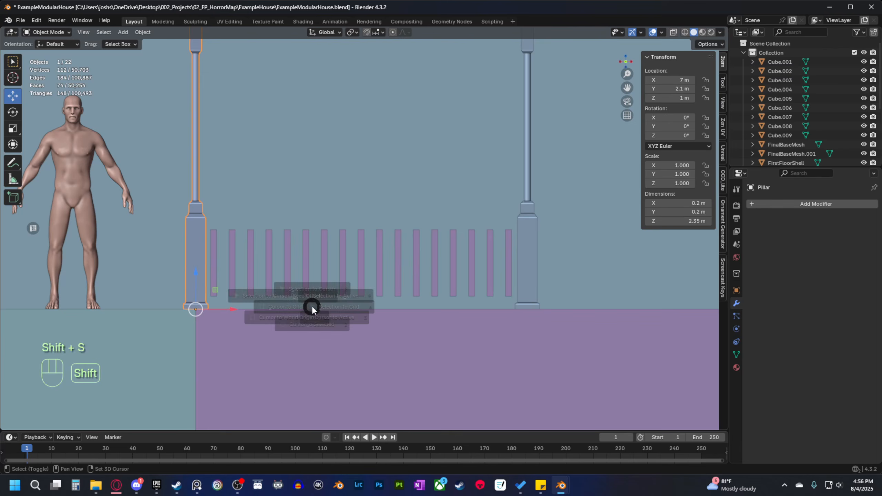
pyautogui.click(303, 358)
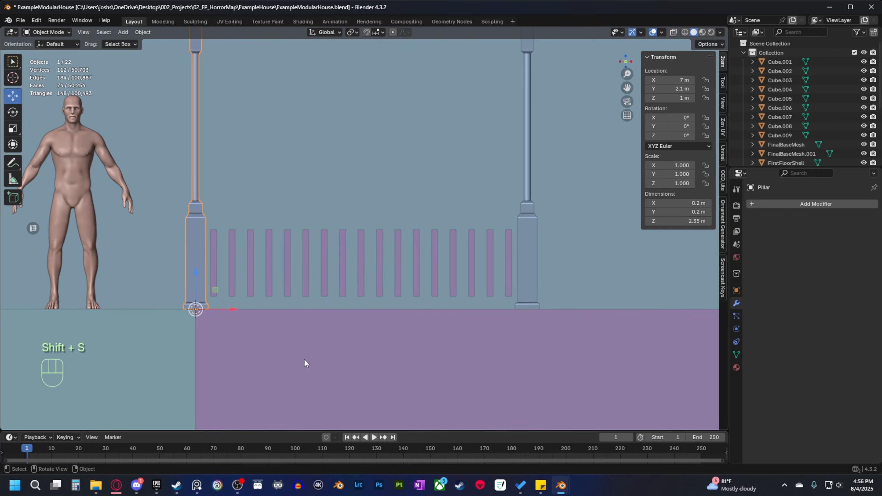
pyautogui.keyDown('shift'); pyautogui.moveTo(222, 303); pyautogui.dragTo(285, 303, button='middle'); pyautogui.keyUp('shift')
pyautogui.scroll(-3, 368, 319)
pyautogui.click(358, 393)
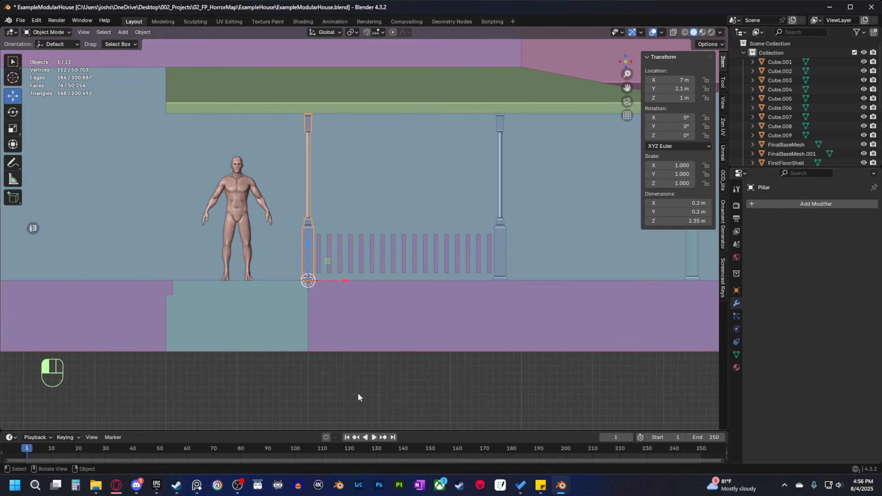
# Add a 2 m cube at the 3D cursor, on the base of the pillar nearest the human figure.
pyautogui.hotkey('shift', 's')
pyautogui.hotkey('shift', 'a')
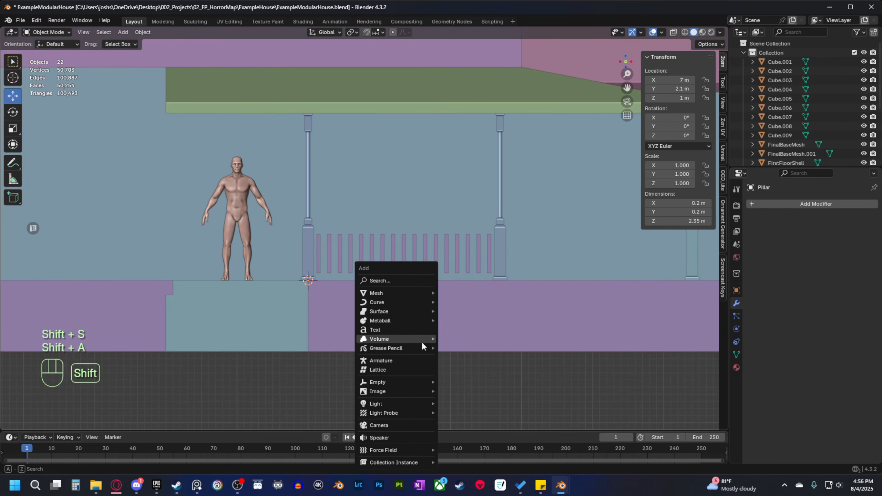
pyautogui.moveTo(419, 293)
pyautogui.click(476, 300)
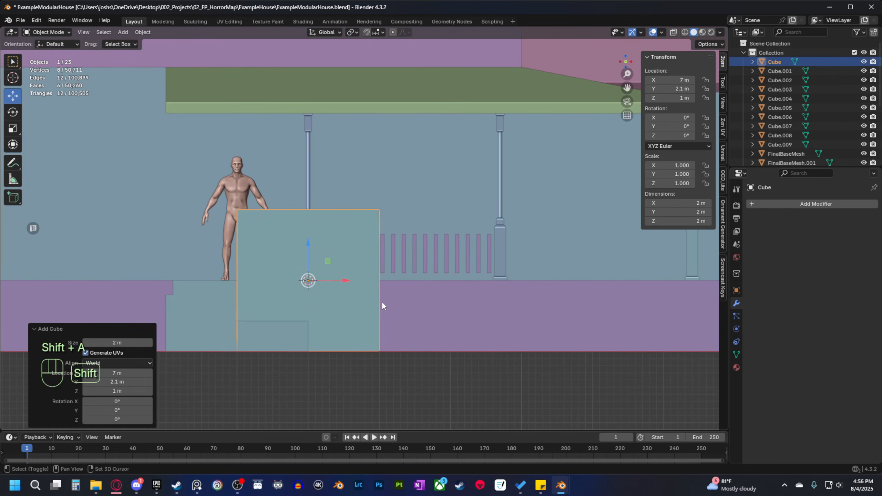
# Move the cube's whole mesh 1 m along X in Edit Mode so its side face meets the object origin.
pyautogui.scroll(2, 365, 303)
pyautogui.keyDown('shift'); pyautogui.moveTo(353, 303); pyautogui.dragTo(382, 292, button='middle'); pyautogui.keyUp('shift')
pyautogui.press('Tab')
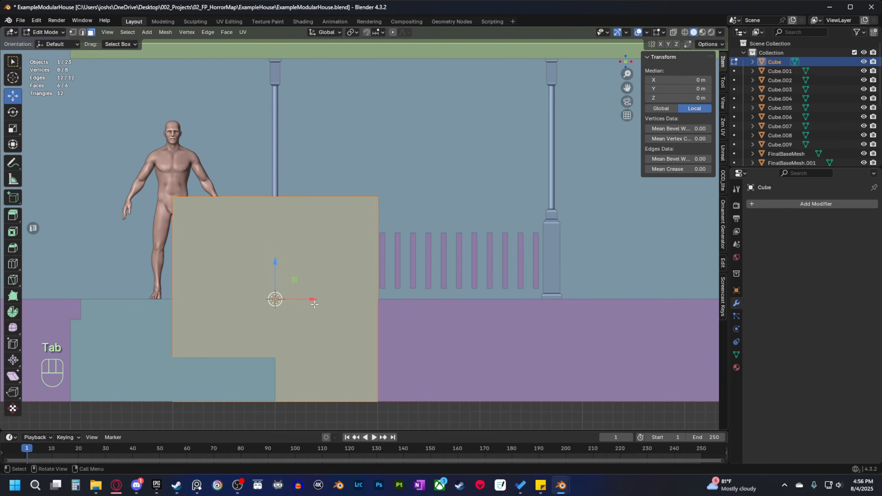
pyautogui.keyDown('ctrl'); pyautogui.moveTo(312, 299); pyautogui.dragTo(418, 299); pyautogui.keyUp('ctrl')
pyautogui.press('Tab')
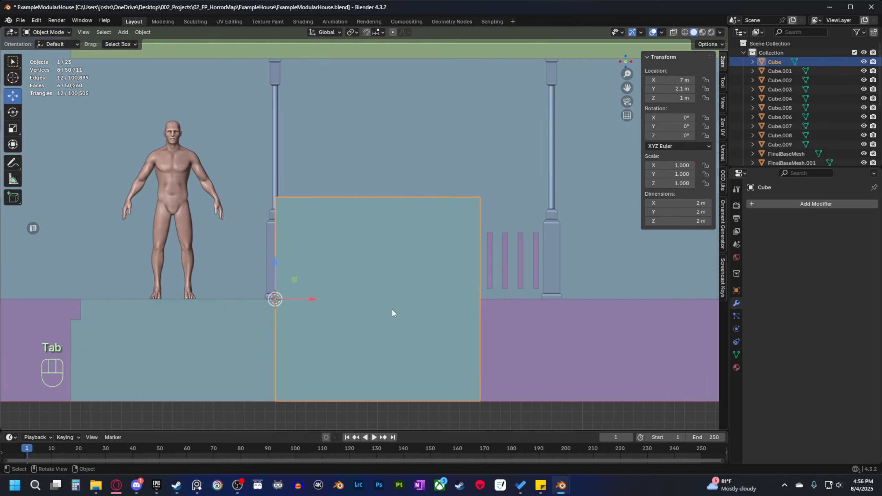
# Scale the cube to 0.2 along Z to flatten it.
pyautogui.keyDown('ctrl'); pyautogui.hscroll(1, 432, 331); pyautogui.keyUp('ctrl')
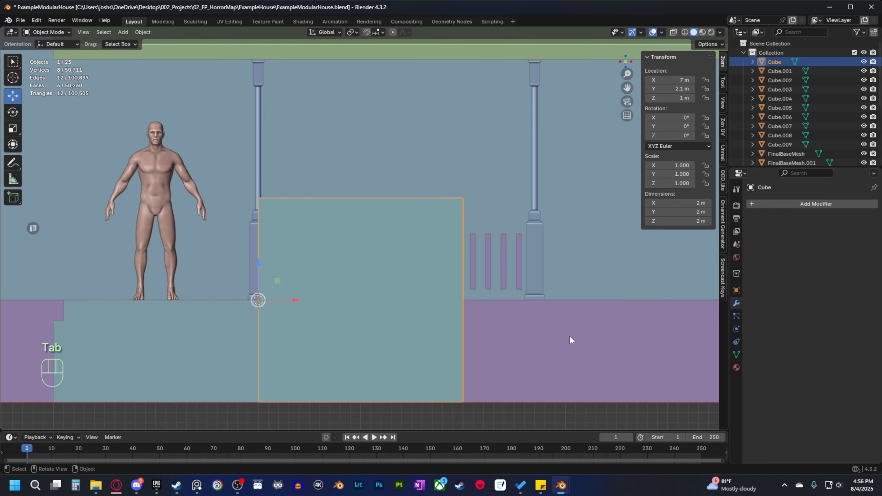
pyautogui.press('s')
pyautogui.press('z')
pyautogui.press('ctrl')
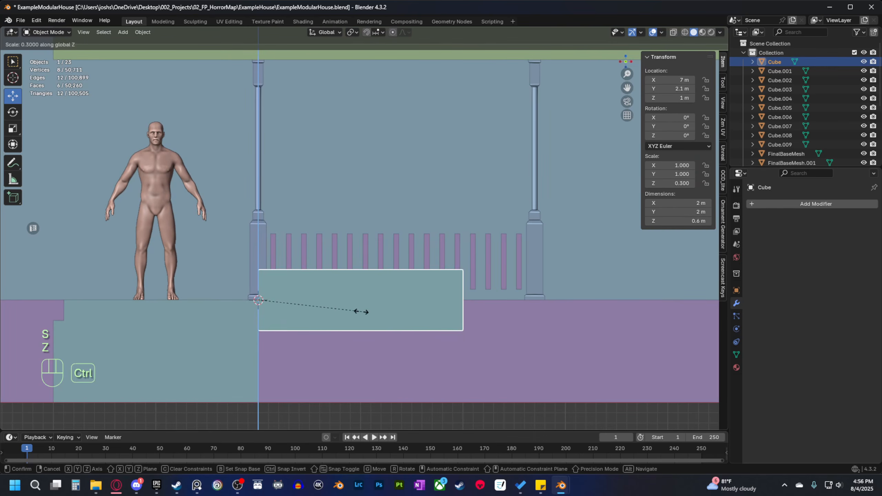
pyautogui.click(305, 309)
pyautogui.press('s')
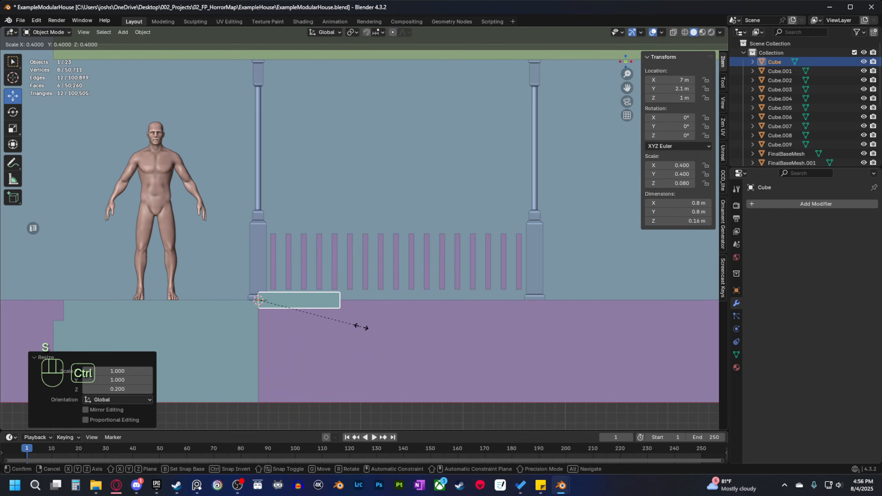
pyautogui.press('s')
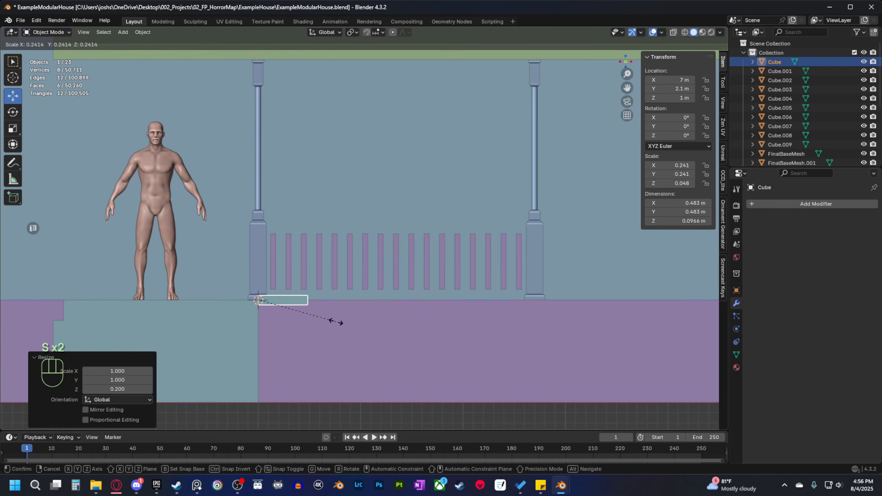
# Scale the flattened cube to 0.1 along Z and raise it 0.66 m to the balusters' upper ends.
pyautogui.press('s')
pyautogui.press('z')
pyautogui.press('ctrl')
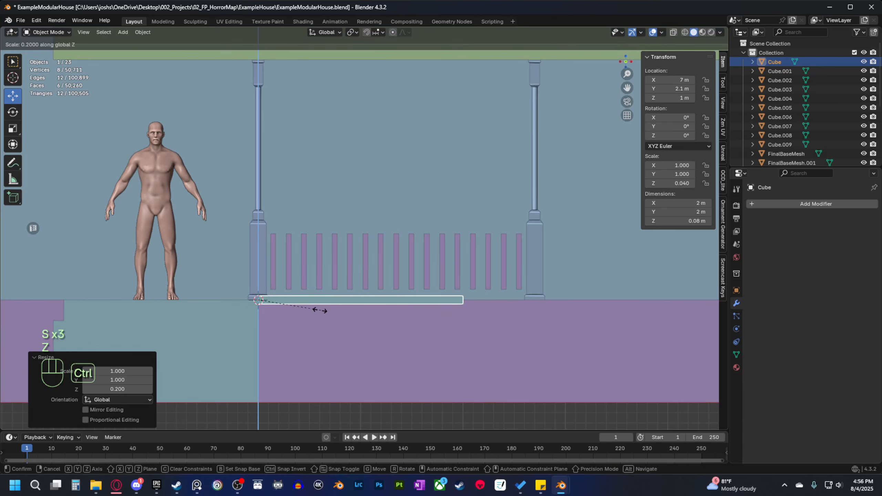
pyautogui.scroll(5, 317, 311)
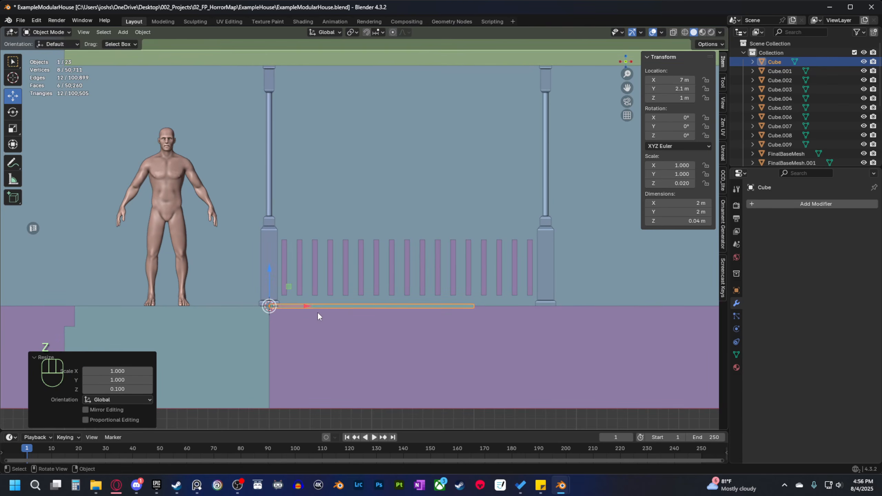
pyautogui.keyDown('ctrl'); pyautogui.moveTo(233, 327); pyautogui.dragTo(253, 222); pyautogui.keyUp('ctrl')
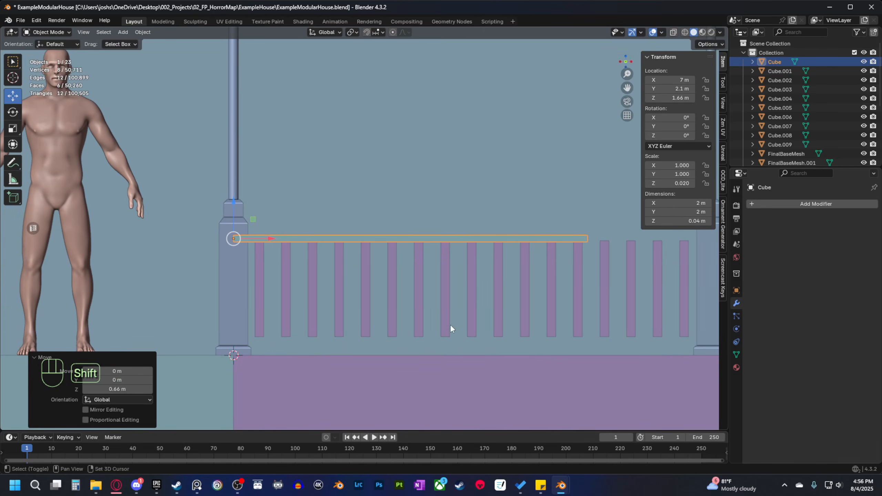
# Snap the 3D cursor to the origin of the pillar at the far end of the baluster row.
pyautogui.keyDown('shift'); pyautogui.moveTo(450, 324); pyautogui.dragTo(408, 293, button='middle'); pyautogui.keyUp('shift')
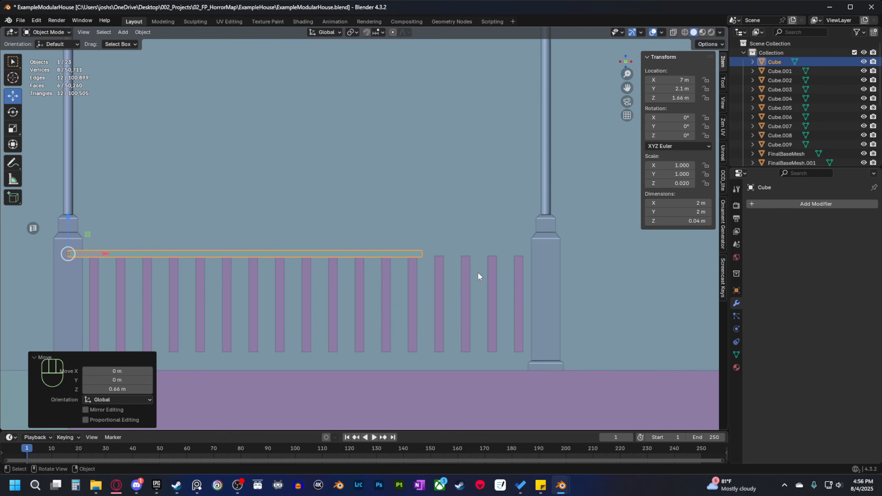
pyautogui.keyDown('shift'); pyautogui.moveTo(536, 296); pyautogui.dragTo(494, 291, button='middle'); pyautogui.keyUp('shift')
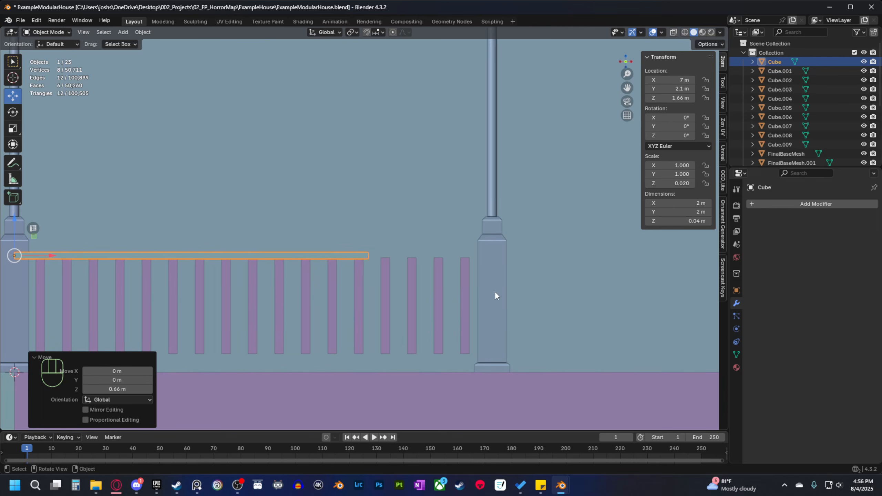
pyautogui.click(494, 299)
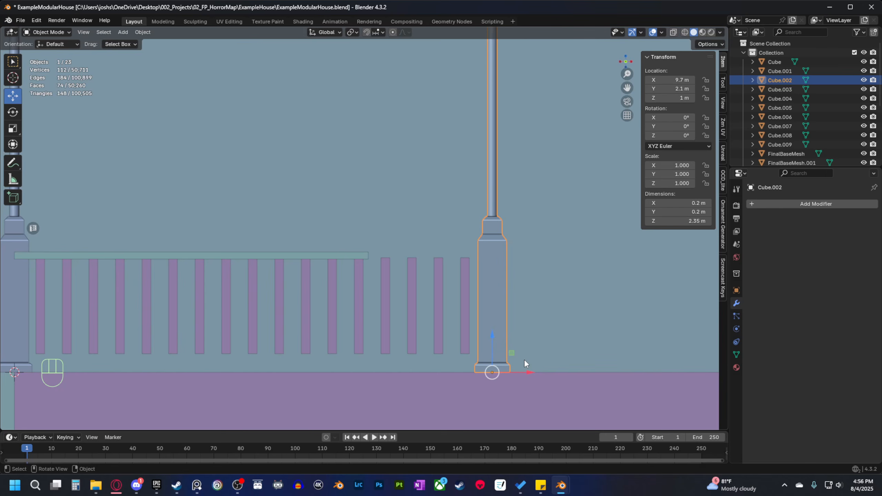
pyautogui.hotkey('shift', 's')
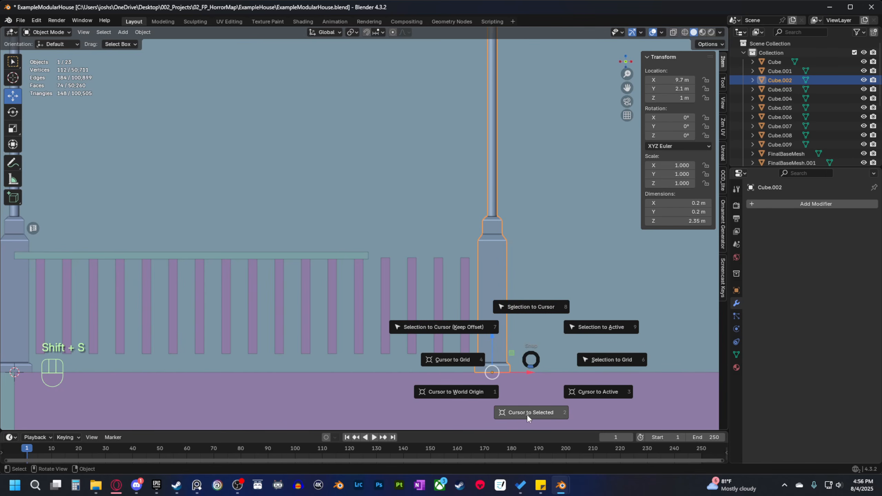
pyautogui.click(527, 413)
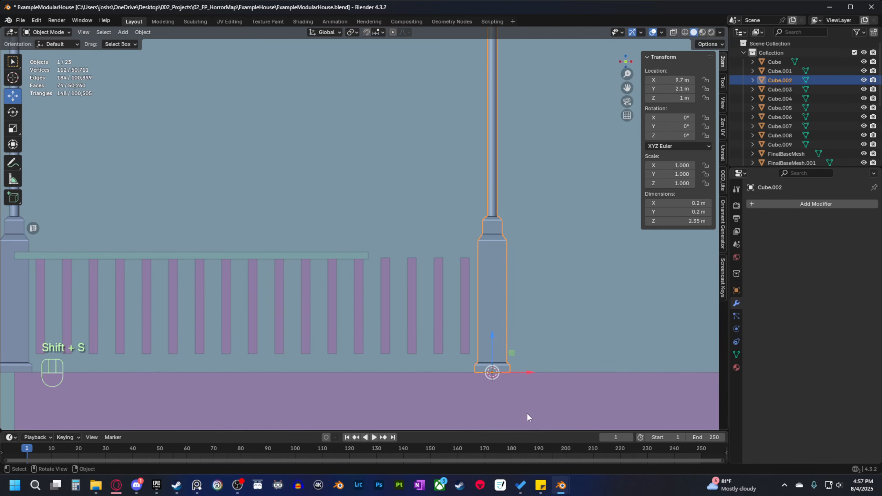
# Turn on X-ray and select the four vertices at the top rail's free end in Edit Mode.
pyautogui.click(672, 32)
pyautogui.click(342, 260)
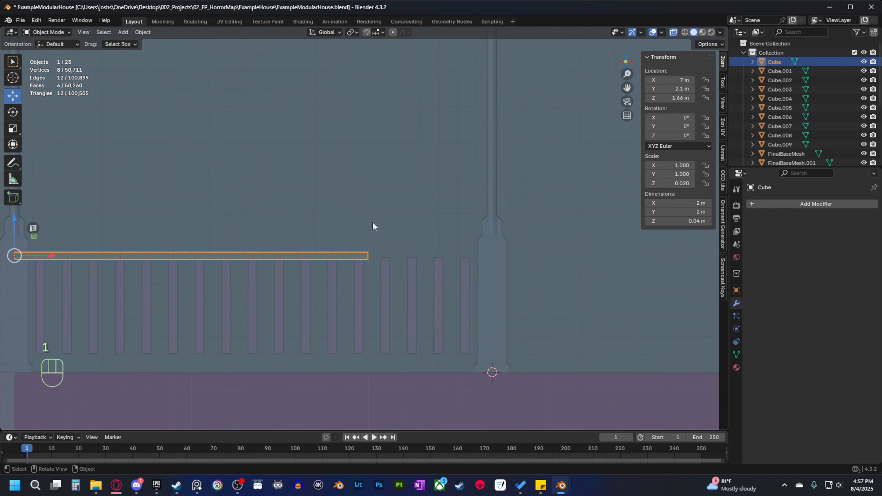
pyautogui.click(381, 242)
pyautogui.click(354, 260)
pyautogui.press('Tab')
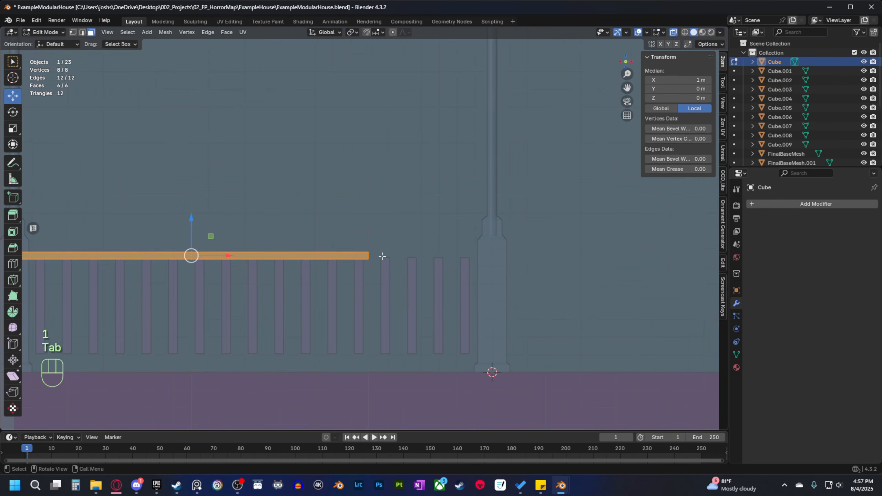
pyautogui.press('1')
pyautogui.moveTo(357, 243); pyautogui.dragTo(382, 271)
pyautogui.keyDown('shift'); pyautogui.moveTo(422, 272); pyautogui.dragTo(391, 273, button='middle'); pyautogui.keyUp('shift')
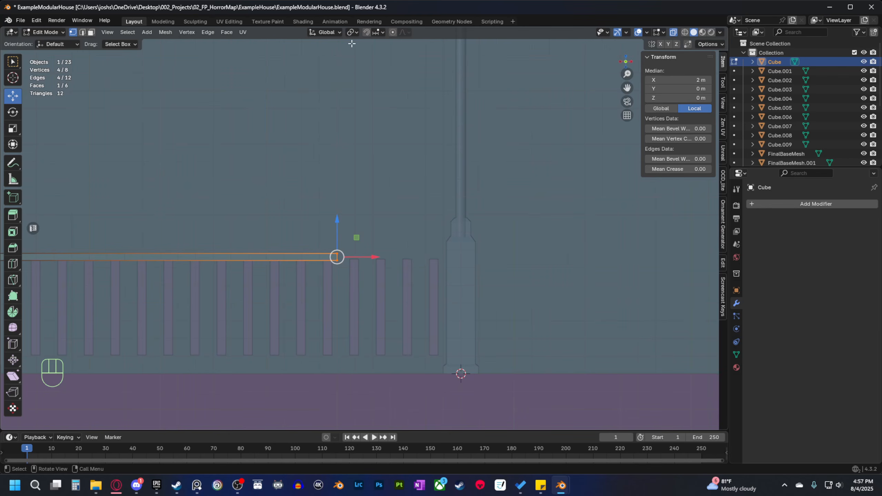
# Set the pivot to 3D Cursor, scale the rail's end vertices to 0 along X, and return to Object Mode.
pyautogui.click(353, 33)
pyautogui.click(368, 66)
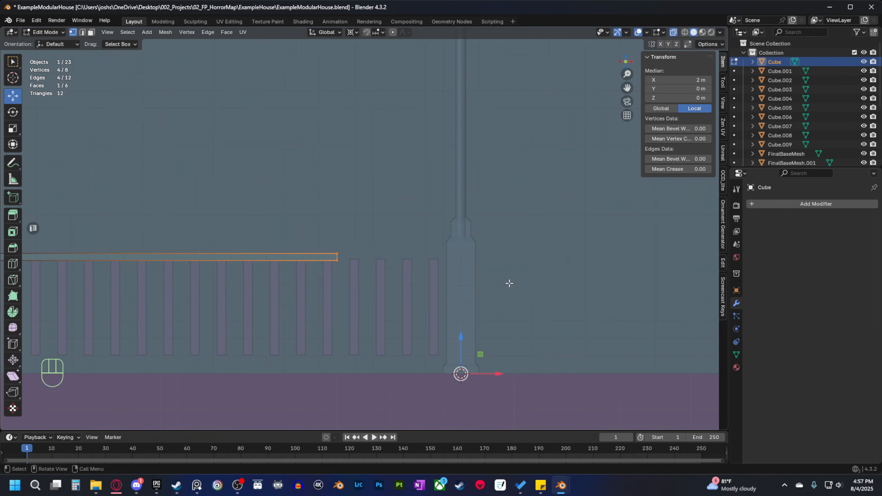
pyautogui.press('s')
pyautogui.press('x')
pyautogui.press('0')
pyautogui.press('Return')
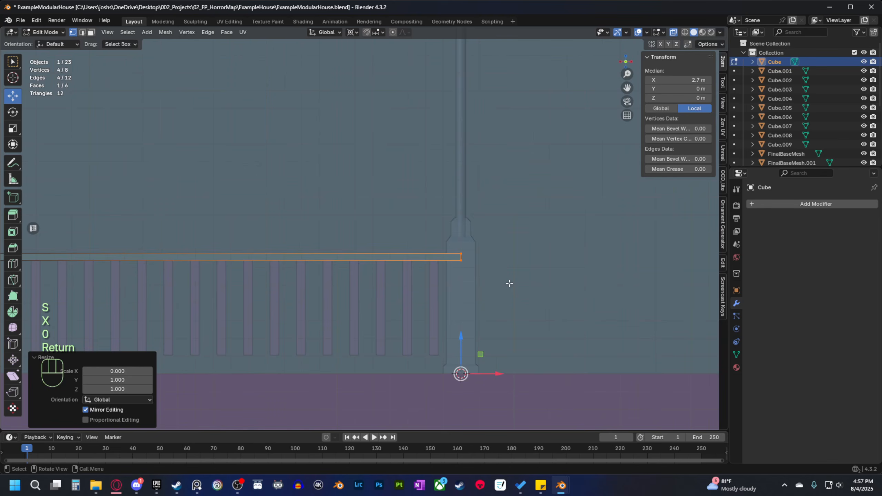
pyautogui.scroll(-2, 509, 283)
pyautogui.keyDown('shift'); pyautogui.moveTo(509, 283); pyautogui.dragTo(542, 282, button='middle'); pyautogui.keyUp('shift')
pyautogui.press('Tab')
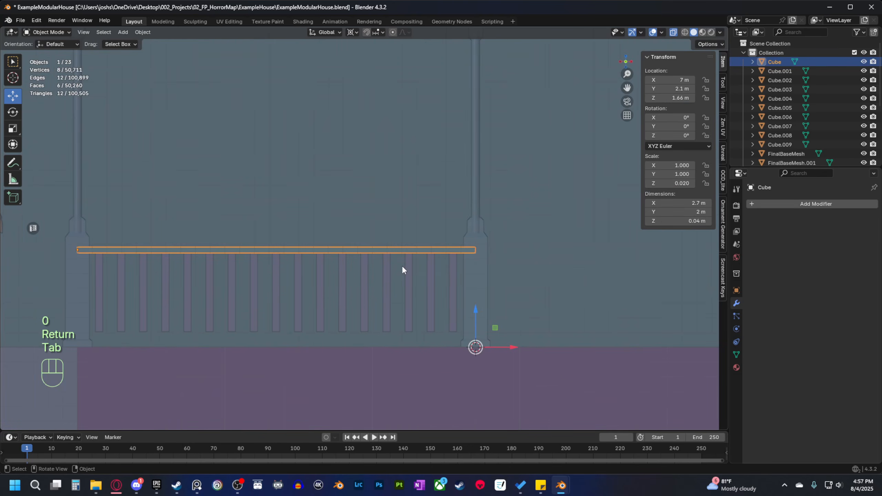
# Set the transform pivot point back to Median Point and reselect the top rail.
pyautogui.click(353, 33)
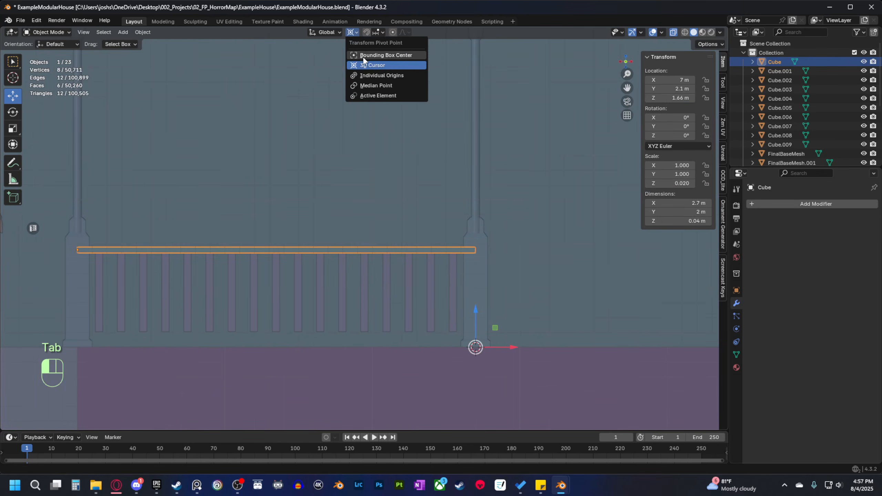
pyautogui.click(363, 56)
pyautogui.click(351, 32)
pyautogui.click(365, 83)
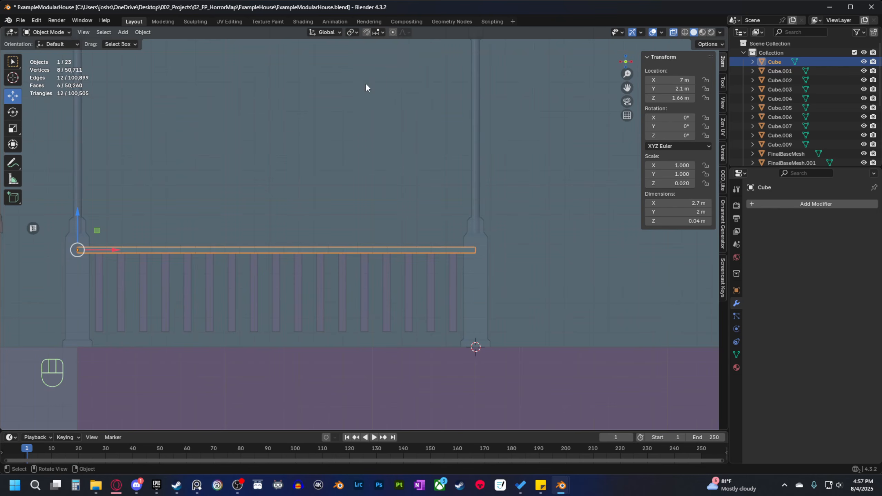
pyautogui.keyDown('shift'); pyautogui.moveTo(256, 257); pyautogui.dragTo(288, 244, button='middle'); pyautogui.keyUp('shift')
pyautogui.click(280, 233)
pyautogui.click(188, 238)
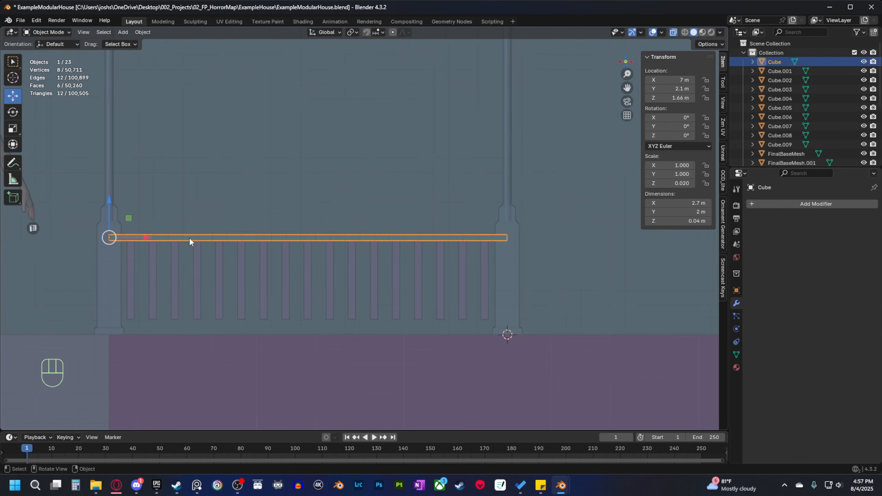
# Turn off X-ray and select the baluster row in the front view.
pyautogui.click(672, 33)
pyautogui.keyDown('shift'); pyautogui.moveTo(306, 242); pyautogui.dragTo(185, 239, button='middle'); pyautogui.keyUp('shift')
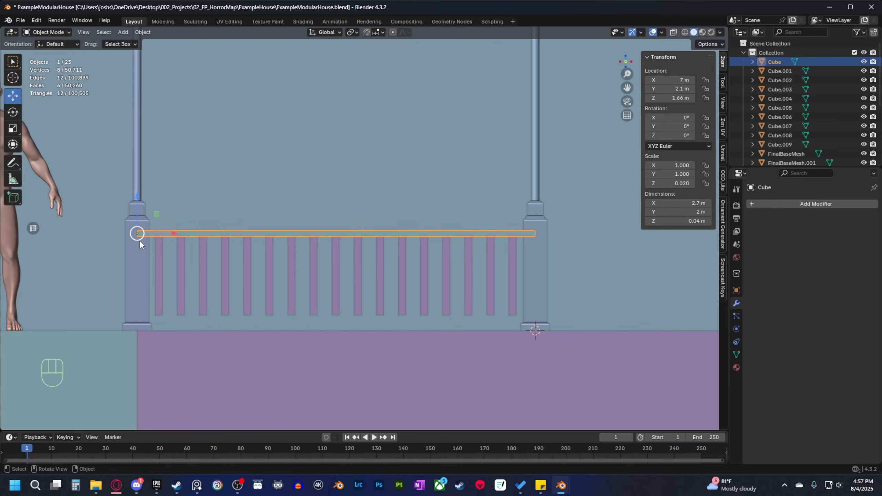
pyautogui.keyDown('shift'); pyautogui.moveTo(139, 240); pyautogui.dragTo(300, 254, button='middle'); pyautogui.keyUp('shift')
pyautogui.scroll(3, 297, 280)
pyautogui.scroll(5, 298, 285)
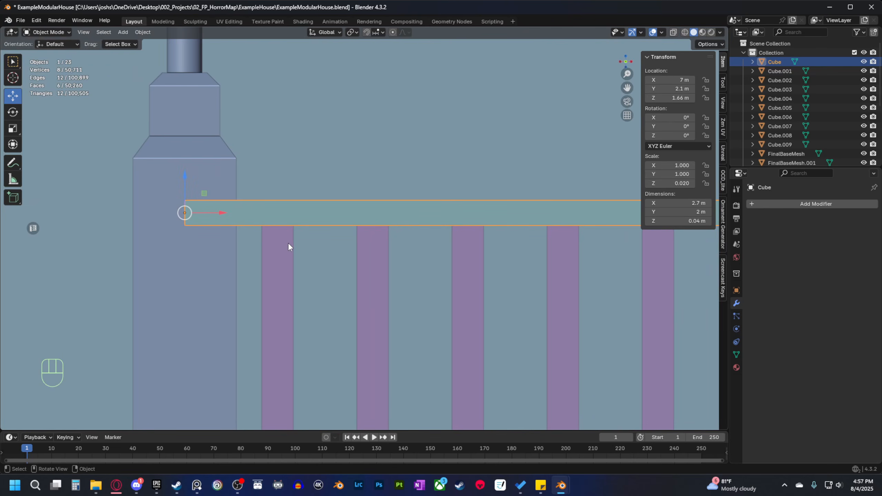
pyautogui.click(288, 243)
pyautogui.moveTo(277, 273); pyautogui.dragTo(302, 284, button='middle')
pyautogui.press('`')
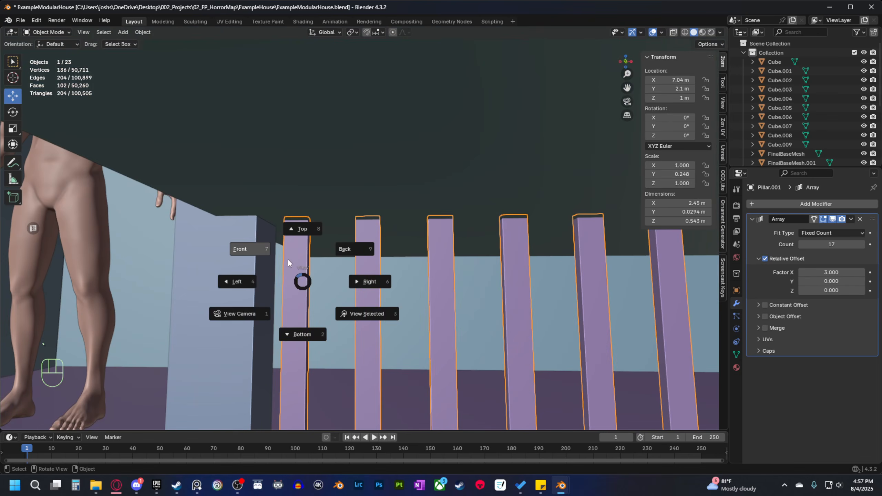
pyautogui.click(286, 258)
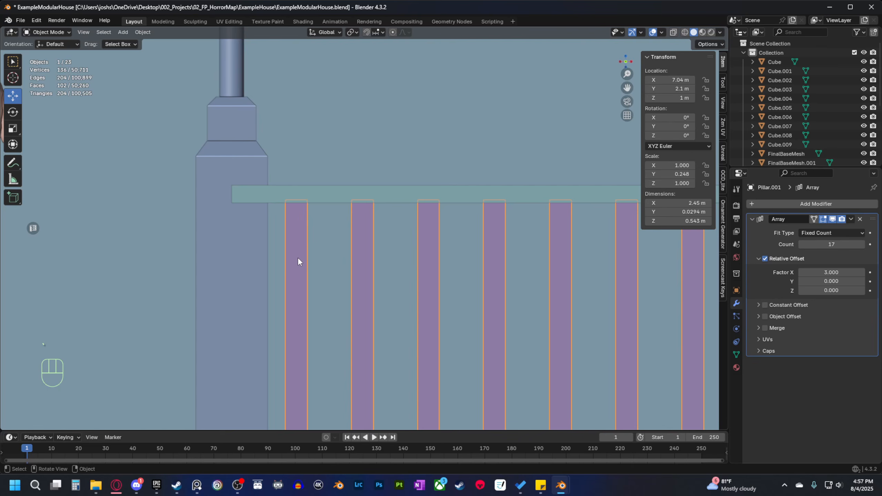
# Duplicate the baluster row, shift the copy 0.05 m along X to gauge the gap, and delete the copy.
pyautogui.hotkey('shift', 'd')
pyautogui.rightClick(311, 253)
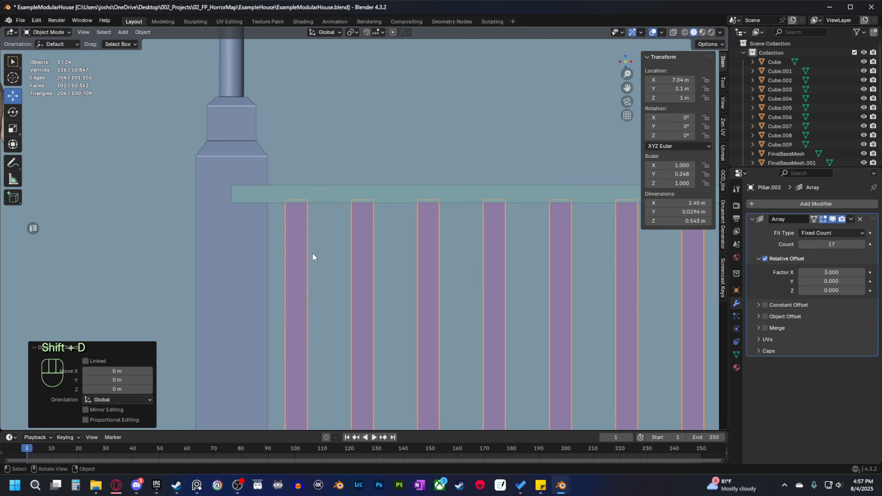
pyautogui.moveTo(360, 246); pyautogui.dragTo(368, 291, button='middle')
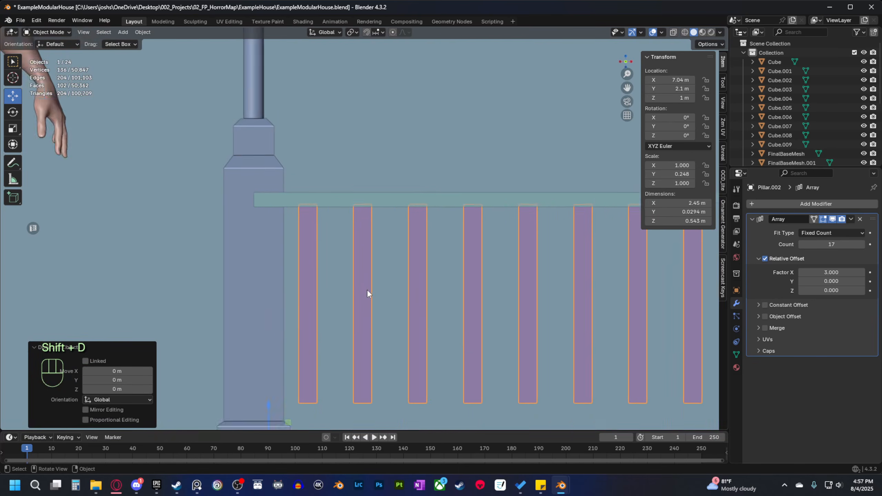
pyautogui.keyDown('shift'); pyautogui.scroll(-4, 359, 281); pyautogui.keyUp('shift')
pyautogui.keyDown('ctrl'); pyautogui.moveTo(292, 388); pyautogui.dragTo(313, 388); pyautogui.keyUp('ctrl')
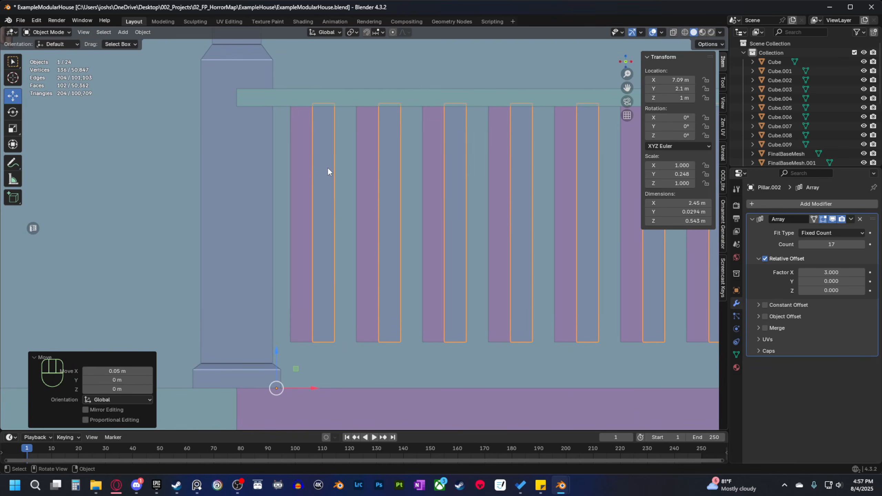
pyautogui.press('Delete')
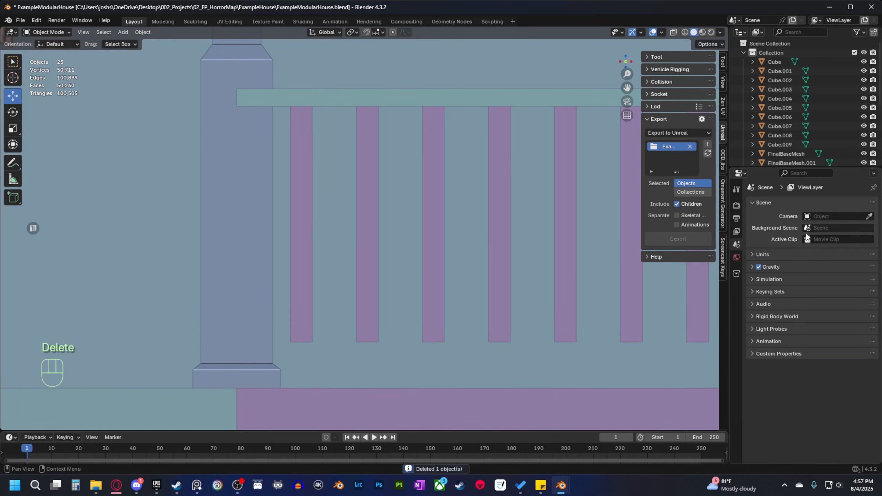
# Select the balusters, hide their Array modifier in the viewport, and enable the Text Info overlay.
pyautogui.click(309, 257)
pyautogui.click(832, 219)
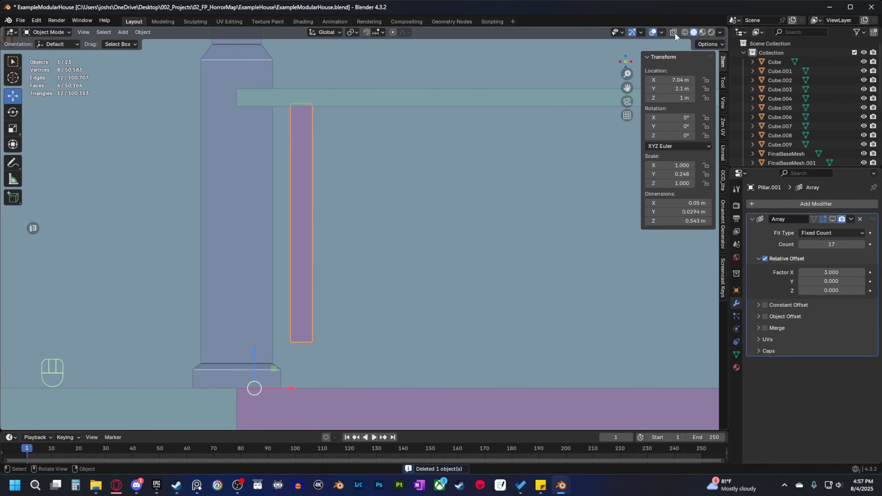
pyautogui.click(662, 32)
pyautogui.click(604, 97)
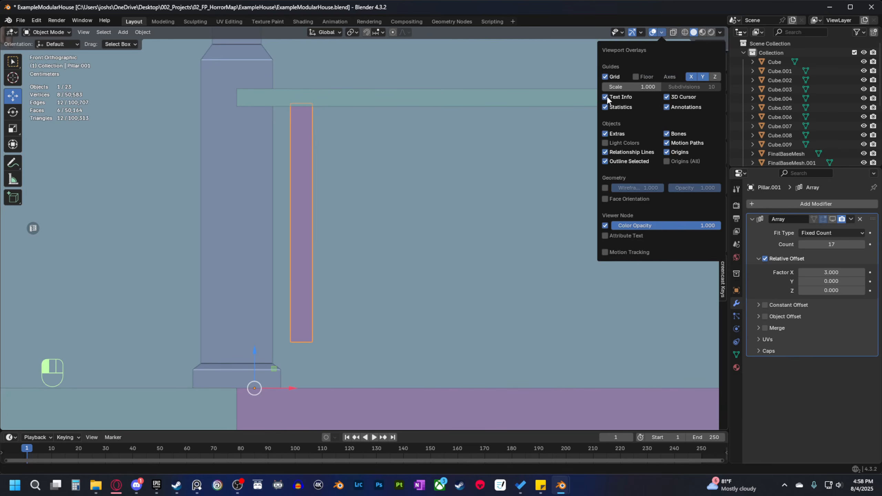
# Examine the single baluster's edge lengths in Edit Mode with face select, near the top rail.
pyautogui.press('n')
pyautogui.press('Tab')
pyautogui.press('3')
pyautogui.scroll(3, 306, 184)
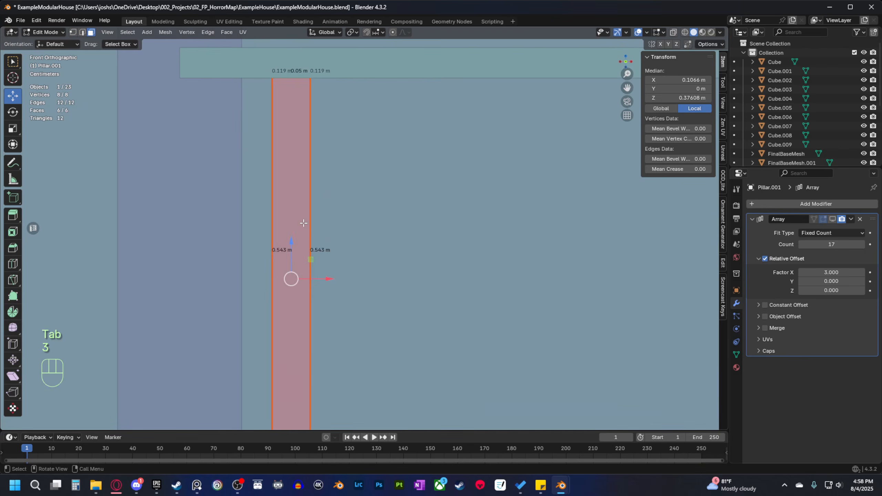
pyautogui.keyDown('shift'); pyautogui.moveTo(301, 160); pyautogui.dragTo(352, 267, button='middle'); pyautogui.keyUp('shift')
pyautogui.scroll(4, 351, 265)
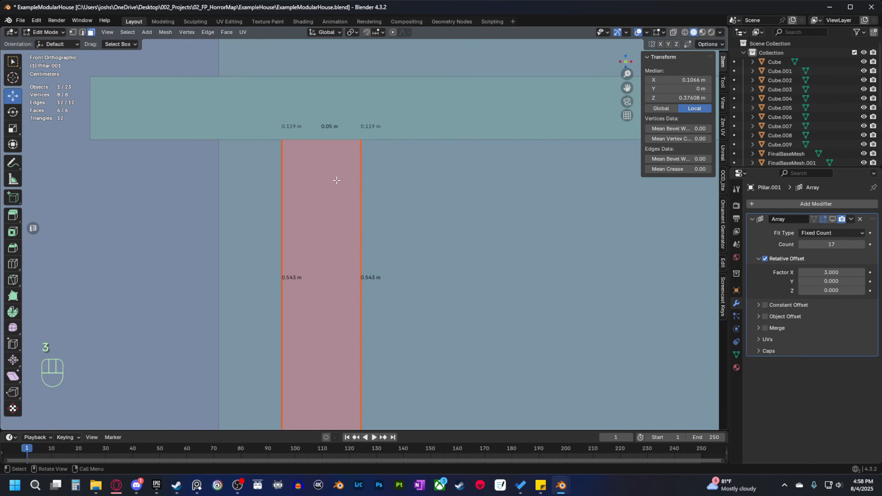
pyautogui.keyDown('shift'); pyautogui.moveTo(337, 164); pyautogui.dragTo(360, 265, button='middle'); pyautogui.keyUp('shift')
pyautogui.scroll(3, 359, 265)
pyautogui.scroll(-3, 347, 289)
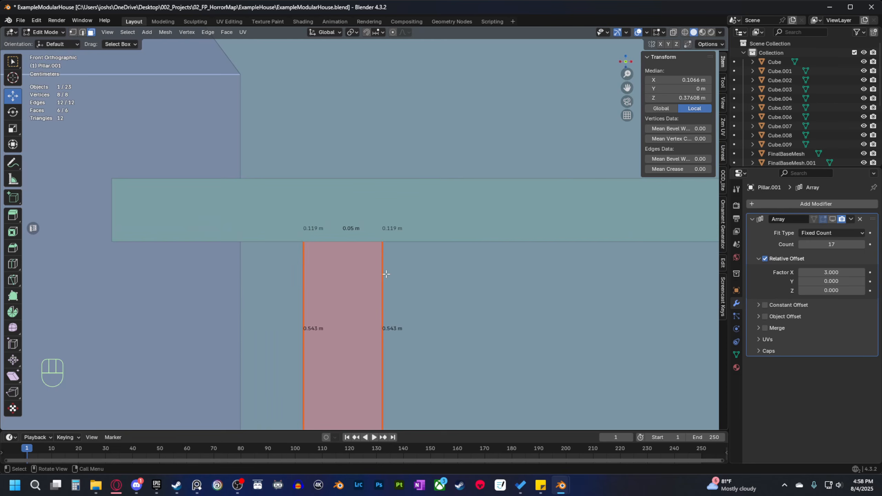
pyautogui.scroll(-4, 303, 276)
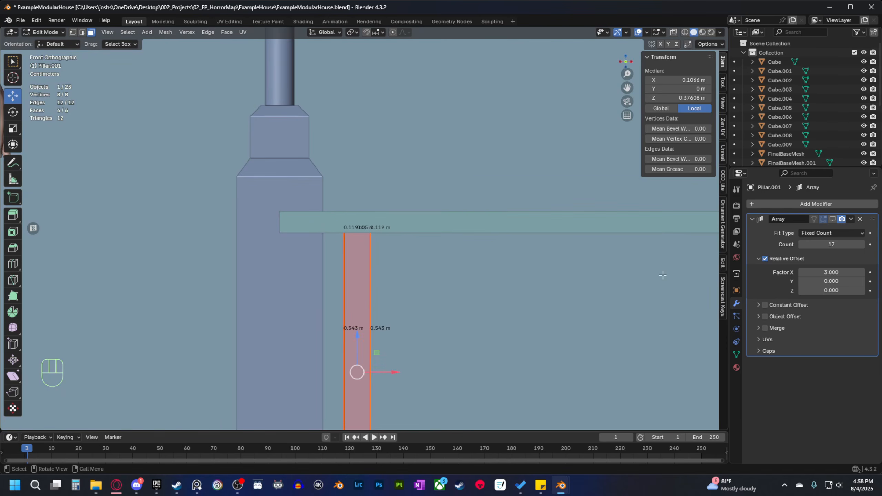
# Show the balusters' Array modifier in the viewport again and return to Object Mode.
pyautogui.click(832, 218)
pyautogui.keyDown('shift'); pyautogui.moveTo(490, 319); pyautogui.dragTo(327, 247, button='middle'); pyautogui.keyUp('shift')
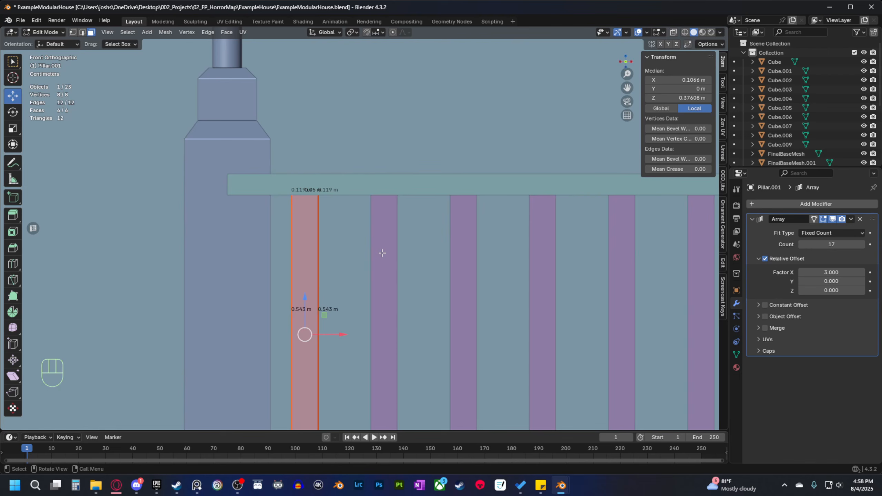
pyautogui.keyDown('shift'); pyautogui.moveTo(273, 210); pyautogui.dragTo(275, 234, button='middle'); pyautogui.keyUp('shift')
pyautogui.press('Tab')
# Edit the top rail, turn on X-ray, and select the four end vertices at the first pillar.
pyautogui.click(321, 205)
pyautogui.press('Tab')
pyautogui.scroll(2, 262, 247)
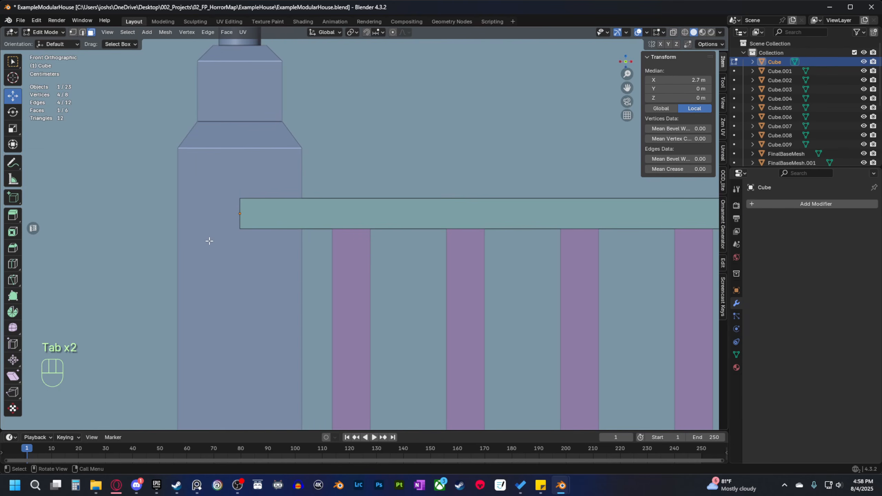
pyautogui.moveTo(209, 241); pyautogui.dragTo(278, 182)
pyautogui.click(672, 33)
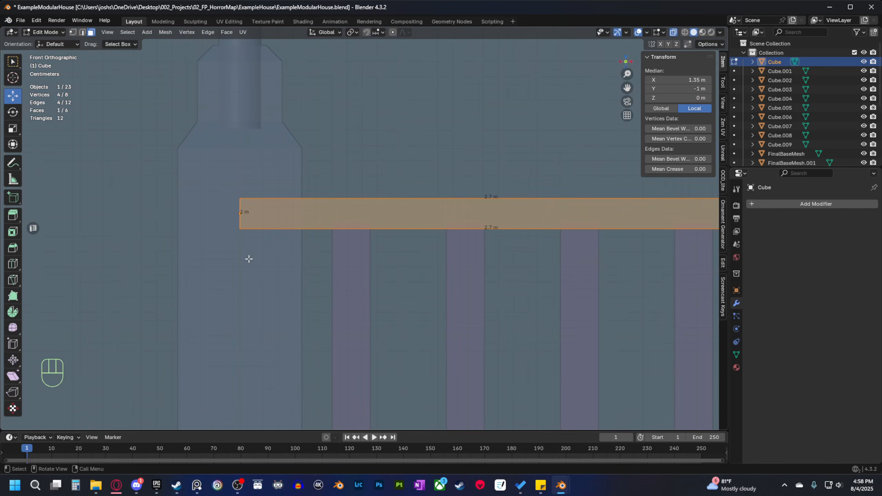
pyautogui.press('1')
pyautogui.moveTo(209, 263); pyautogui.dragTo(271, 185)
pyautogui.keyDown('shift'); pyautogui.moveTo(315, 215); pyautogui.dragTo(329, 259, button='middle'); pyautogui.keyUp('shift')
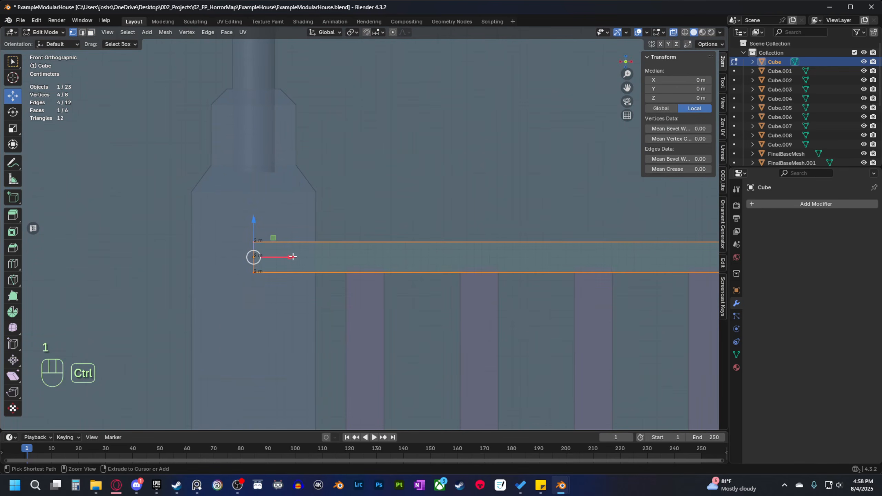
# Move the selected rail end 0.12 m along X towards the first baluster.
pyautogui.keyDown('ctrl'); pyautogui.moveTo(292, 257); pyautogui.dragTo(383, 257); pyautogui.keyUp('ctrl')
pyautogui.scroll(5, 371, 299)
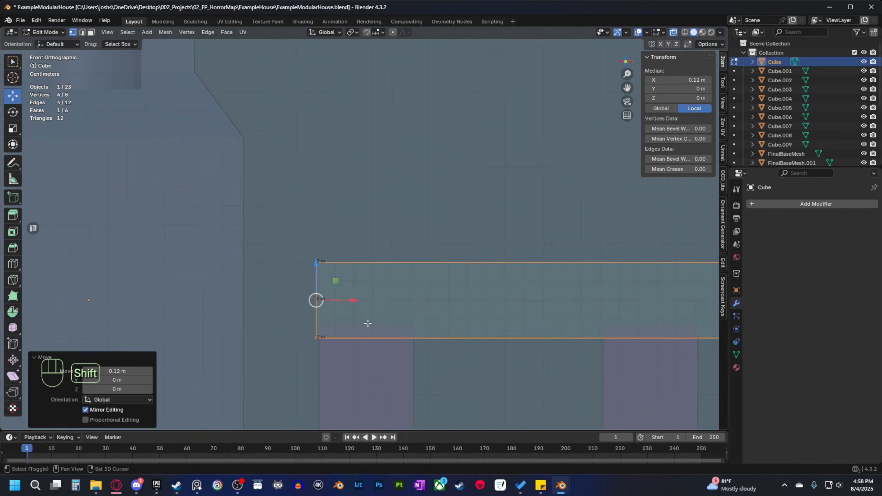
pyautogui.keyDown('shift'); pyautogui.moveTo(368, 323); pyautogui.dragTo(383, 216, button='middle'); pyautogui.keyUp('shift')
pyautogui.scroll(6, 378, 205)
pyautogui.keyDown('shift'); pyautogui.moveTo(305, 256); pyautogui.dragTo(338, 268, button='middle'); pyautogui.keyUp('shift')
pyautogui.scroll(1, 313, 164)
pyautogui.keyDown('shift'); pyautogui.moveTo(313, 164); pyautogui.dragTo(345, 215, button='middle'); pyautogui.keyUp('shift')
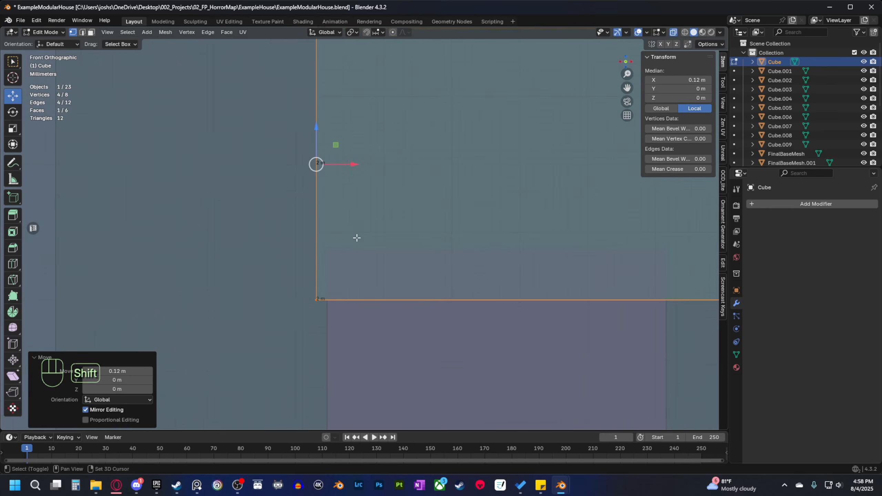
pyautogui.scroll(-4, 329, 298)
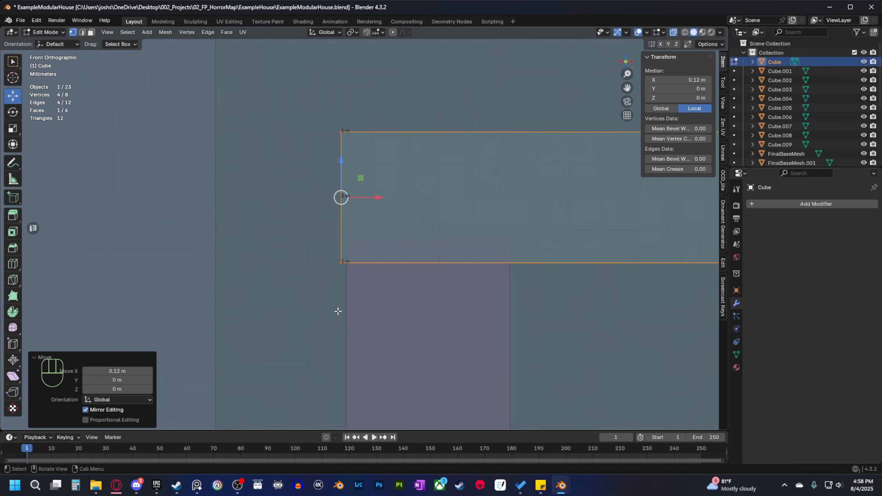
# Snap the rail end along X to the first baluster's outer edge, using the rail's lower corner as snap base.
pyautogui.scroll(4, 337, 308)
pyautogui.press('g')
pyautogui.press('b')
pyautogui.click(315, 298)
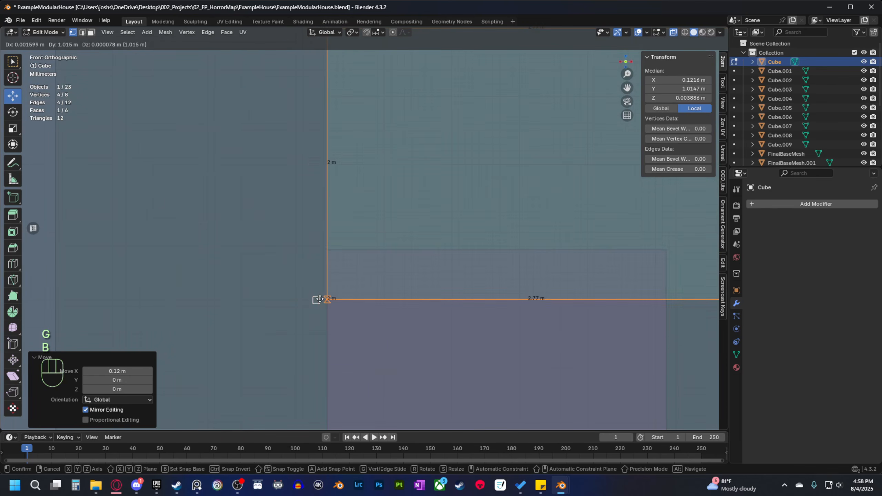
pyautogui.press('x')
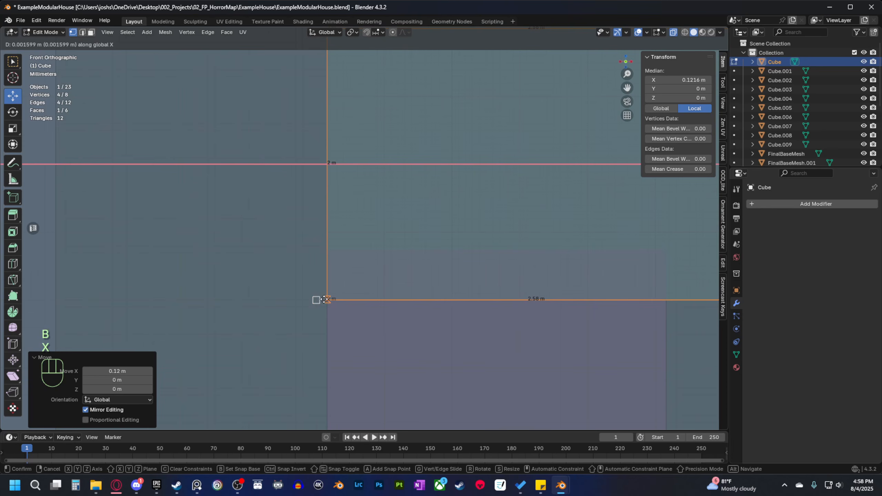
pyautogui.click(320, 299)
# Extend the rail end beyond the first baluster by moving its vertices -0.05 m along X.
pyautogui.scroll(-5, 452, 267)
pyautogui.press('ctrl')
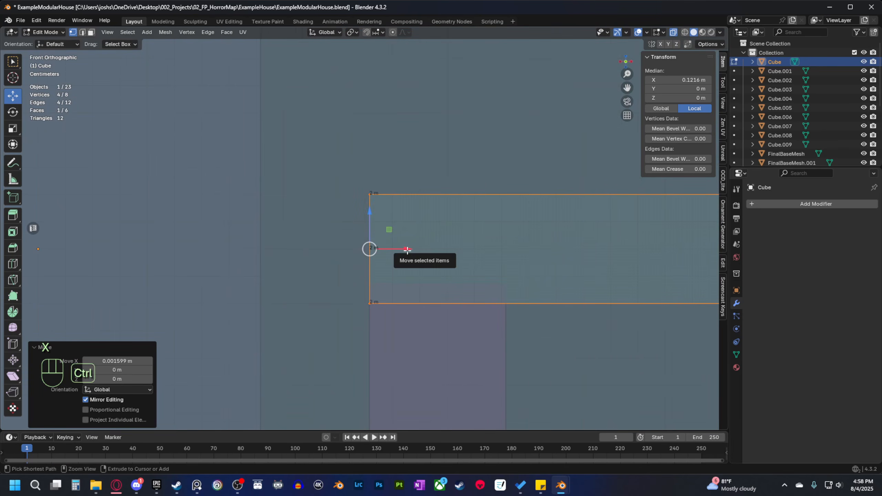
pyautogui.keyDown('ctrl'); pyautogui.moveTo(407, 249); pyautogui.dragTo(266, 245); pyautogui.keyUp('ctrl')
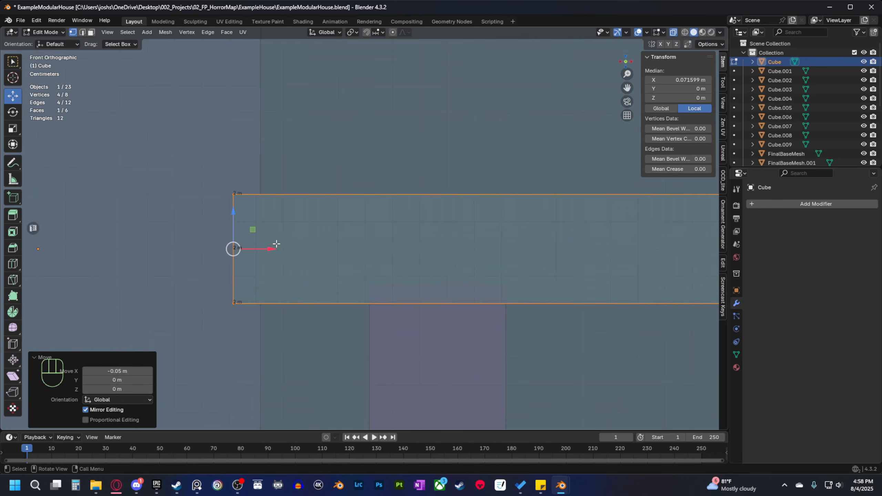
# Select the top rail's four end vertices at the far pillar.
pyautogui.scroll(-8, 278, 245)
pyautogui.keyDown('shift'); pyautogui.moveTo(358, 294); pyautogui.dragTo(184, 248, button='middle'); pyautogui.keyUp('shift')
pyautogui.scroll(-5, 267, 243)
pyautogui.keyDown('shift'); pyautogui.moveTo(350, 265); pyautogui.dragTo(155, 272, button='middle'); pyautogui.keyUp('shift')
pyautogui.keyDown('shift'); pyautogui.moveTo(521, 259); pyautogui.dragTo(157, 261, button='middle'); pyautogui.keyUp('shift')
pyautogui.scroll(7, 411, 247)
pyautogui.keyDown('shift'); pyautogui.moveTo(411, 246); pyautogui.dragTo(434, 308, button='middle'); pyautogui.keyUp('shift')
pyautogui.scroll(3, 444, 258)
pyautogui.moveTo(532, 215); pyautogui.dragTo(467, 311)
pyautogui.keyDown('shift'); pyautogui.moveTo(527, 290); pyautogui.dragTo(543, 288, button='middle'); pyautogui.keyUp('shift')
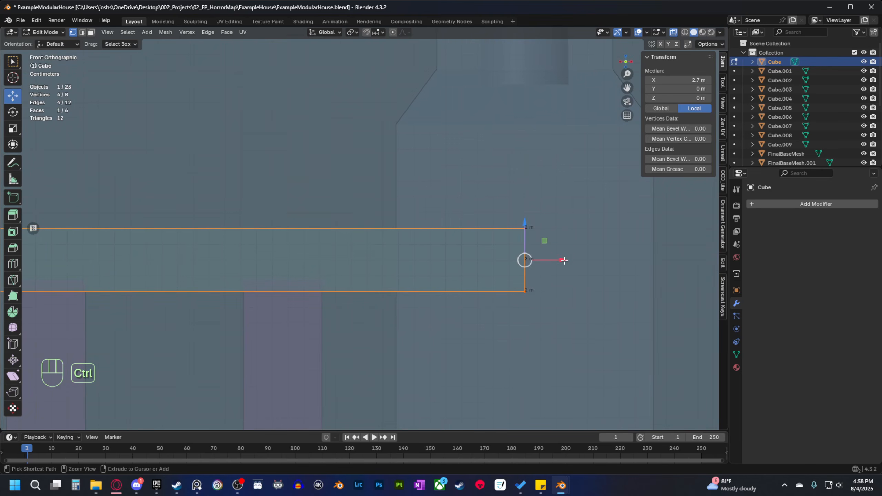
# Move the rail's far end vertices -0.13 m along X towards the last baluster.
pyautogui.keyDown('ctrl'); pyautogui.moveTo(554, 260); pyautogui.dragTo(357, 261); pyautogui.keyUp('ctrl')
pyautogui.scroll(2, 327, 294)
pyautogui.scroll(5, 327, 294)
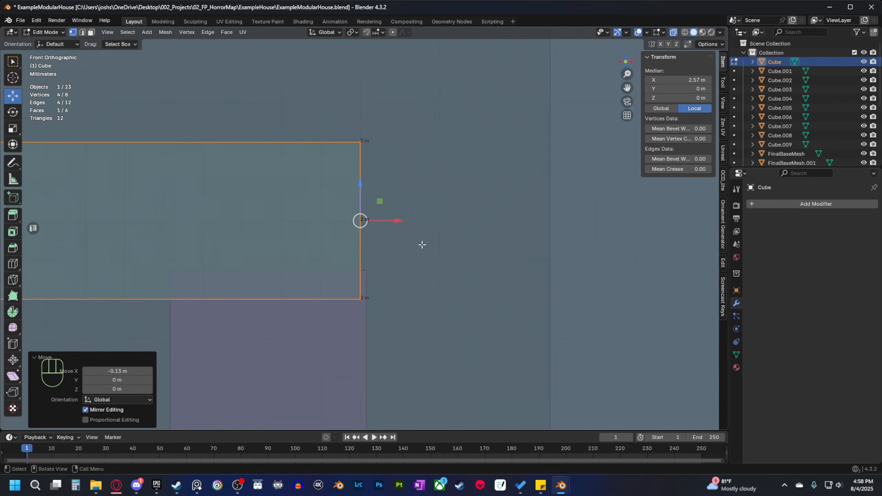
# Snap the rail's far end along X to the last baluster's outer edge, using its lower corner as snap base.
pyautogui.press('g')
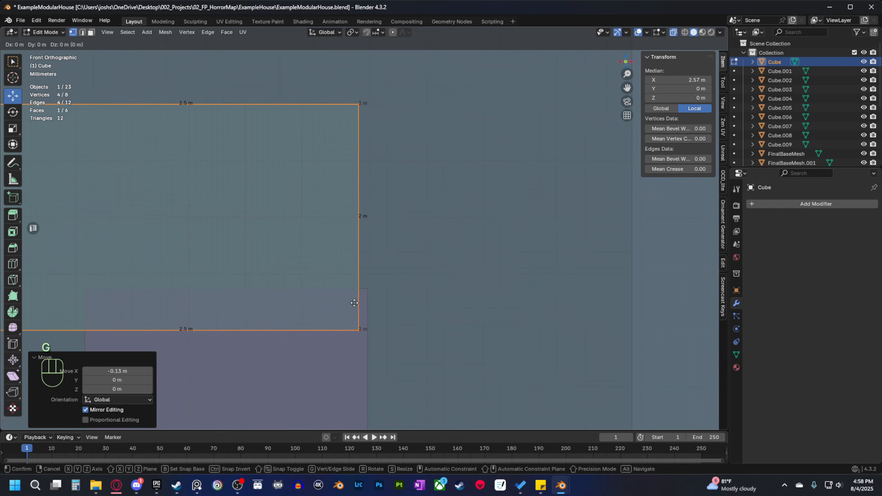
pyautogui.press('b')
pyautogui.press('x')
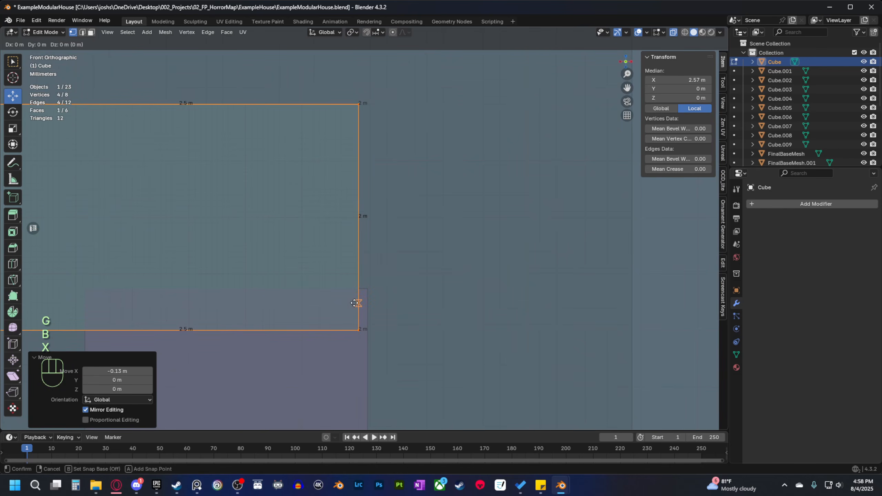
pyautogui.click(355, 329)
pyautogui.press('x')
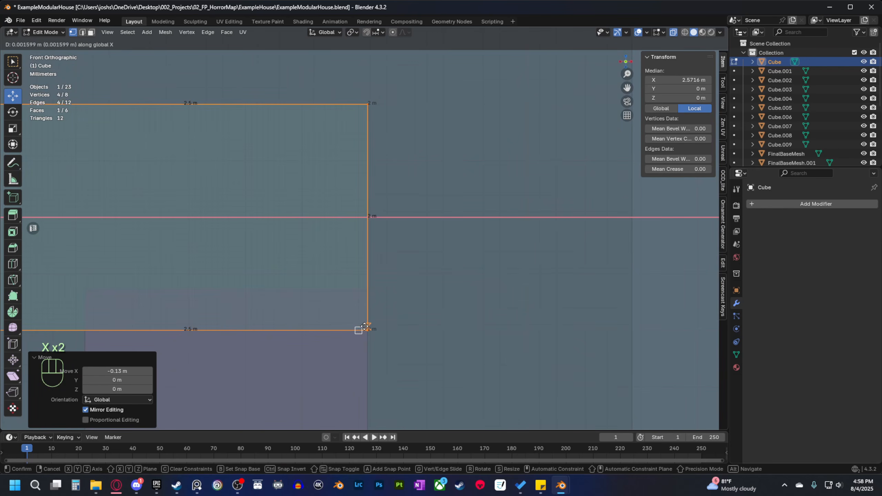
pyautogui.click(368, 329)
# Extend the rail's far end beyond the last baluster by moving its vertices 0.05 m along X.
pyautogui.scroll(-4, 390, 319)
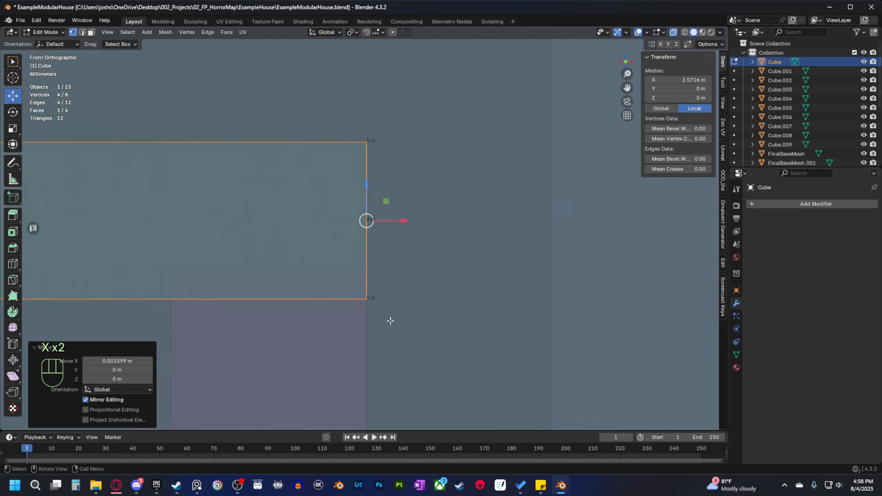
pyautogui.scroll(3, 396, 285)
pyautogui.keyDown('shift'); pyautogui.moveTo(402, 264); pyautogui.dragTo(370, 256, button='middle'); pyautogui.keyUp('shift')
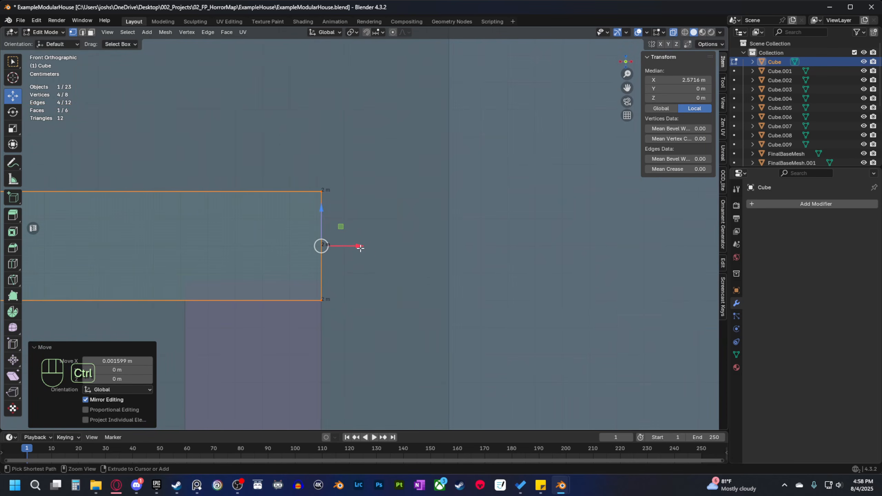
pyautogui.keyDown('ctrl'); pyautogui.moveTo(361, 246); pyautogui.dragTo(489, 247); pyautogui.keyUp('ctrl')
pyautogui.scroll(-9, 473, 258)
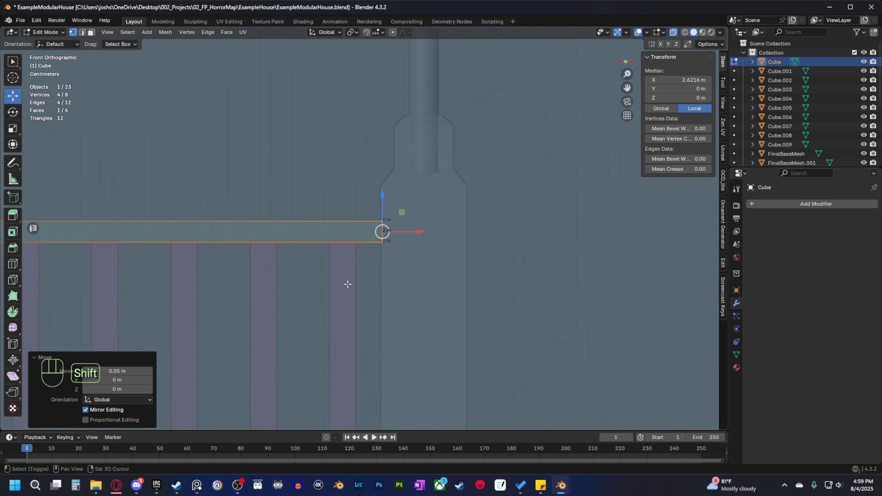
# Narrow the top rail by scaling it to 0.059 along the global Y axis.
pyautogui.keyDown('shift'); pyautogui.moveTo(348, 283); pyautogui.dragTo(398, 274, button='middle'); pyautogui.keyUp('shift')
pyautogui.scroll(3, 444, 252)
pyautogui.press('Tab')
pyautogui.press('Tab')
pyautogui.press('Tab')
pyautogui.moveTo(482, 236); pyautogui.dragTo(516, 312, button='middle')
pyautogui.press('Tab')
pyautogui.press('Tab')
pyautogui.press('s')
pyautogui.press('u')
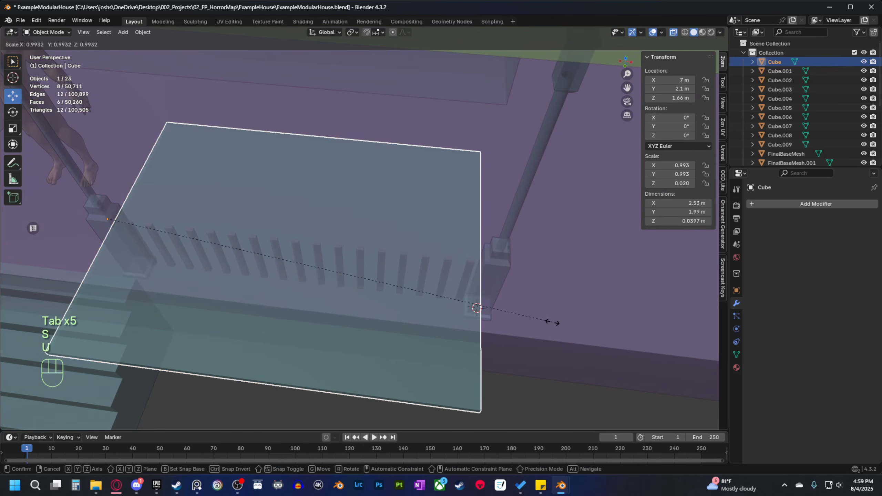
pyautogui.press('y')
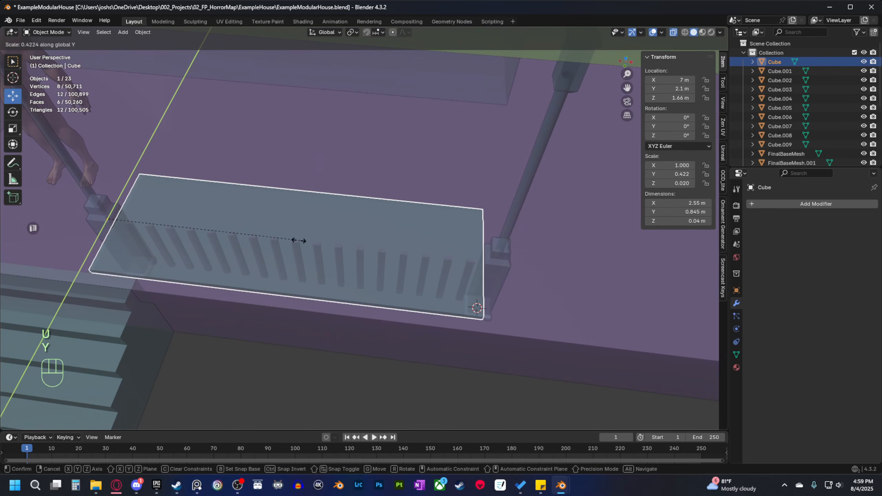
pyautogui.click(128, 216)
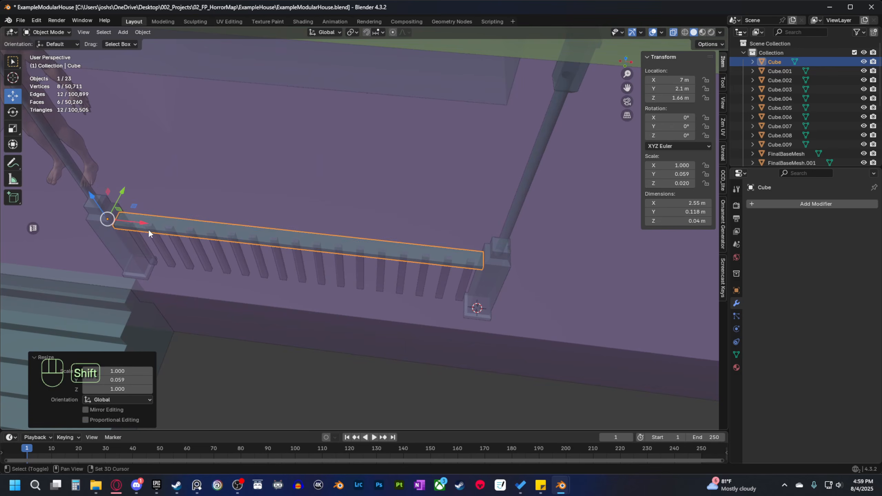
# Narrow the top rail further by a 0.670 scale along the global Y axis, close to the balusters' depth.
pyautogui.scroll(4, 386, 276)
pyautogui.moveTo(386, 276); pyautogui.dragTo(486, 322, button='middle')
pyautogui.press('s')
pyautogui.press('y')
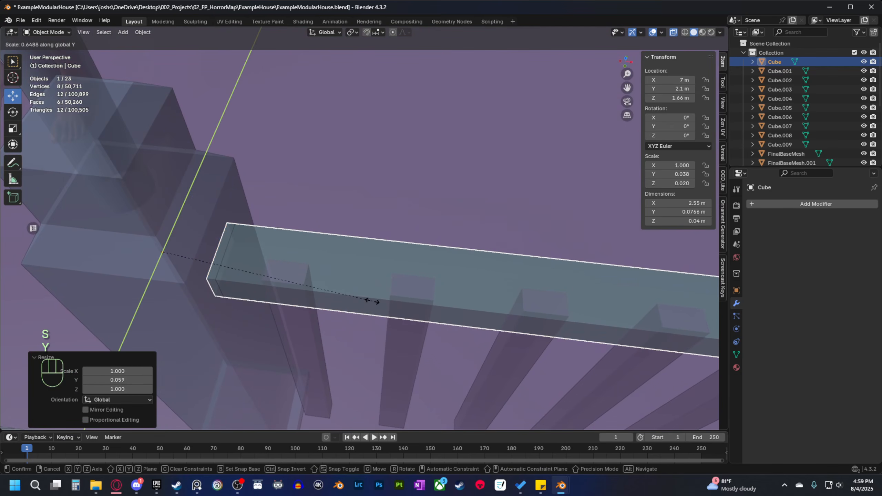
pyautogui.click(379, 301)
# Turn off X-ray display and apply the top rail's scale.
pyautogui.scroll(-8, 382, 299)
pyautogui.moveTo(384, 352); pyautogui.dragTo(377, 269, button='middle')
pyautogui.click(673, 33)
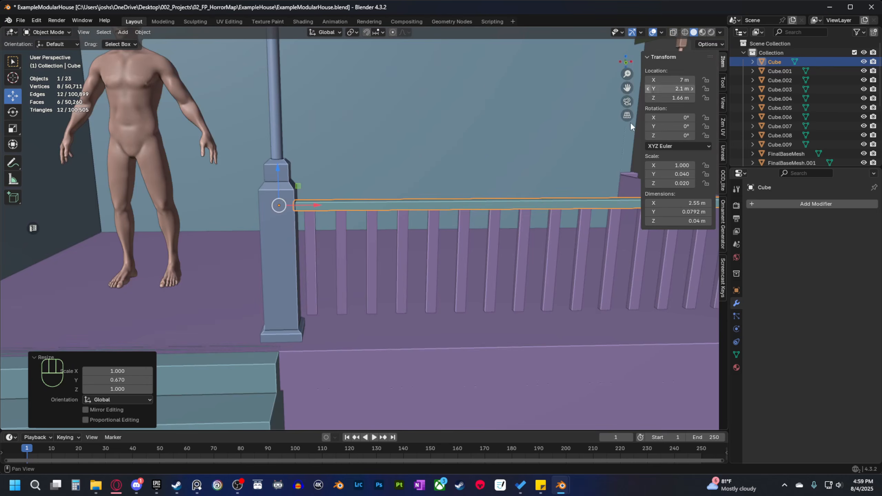
pyautogui.moveTo(541, 215); pyautogui.dragTo(501, 243, button='middle')
pyautogui.hotkey('ctrl', 'a')
pyautogui.click(463, 232)
# Select the balusters together with the top rail and isolate both in local view.
pyautogui.moveTo(432, 266); pyautogui.dragTo(422, 299, button='middle')
pyautogui.scroll(-6, 422, 299)
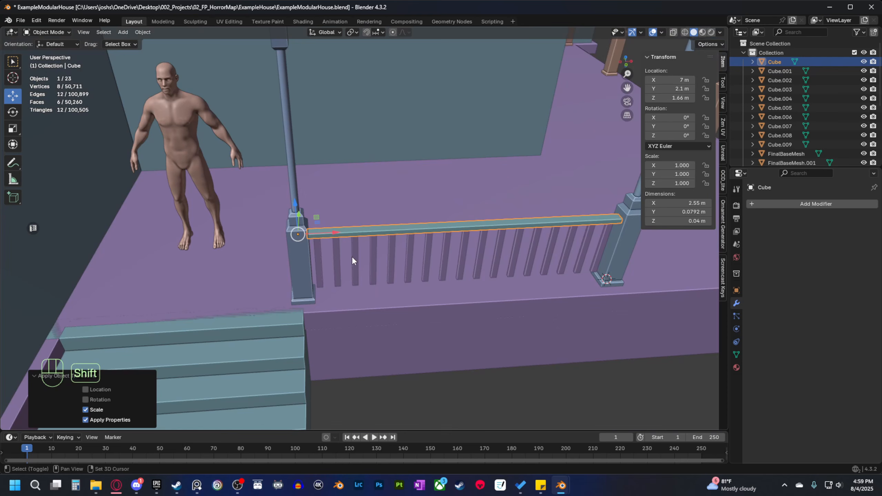
pyautogui.keyDown('shift'); pyautogui.click(356, 255); pyautogui.keyUp('shift')
pyautogui.moveTo(356, 255); pyautogui.dragTo(384, 288, button='middle')
pyautogui.press('KP_Divide')
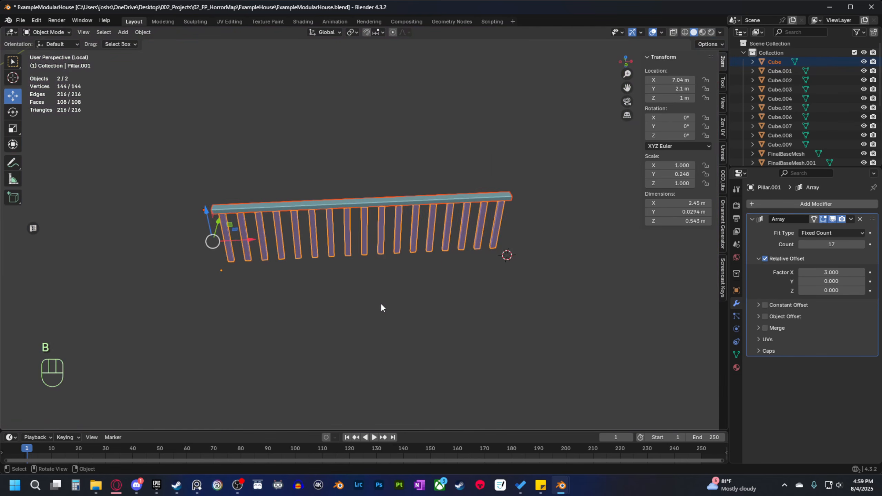
# Duplicate the rail and balusters, move the copy 2.6 m along X, and switch to the front view.
pyautogui.keyDown('shift'); pyautogui.moveTo(364, 259); pyautogui.dragTo(250, 311, button='middle'); pyautogui.keyUp('shift')
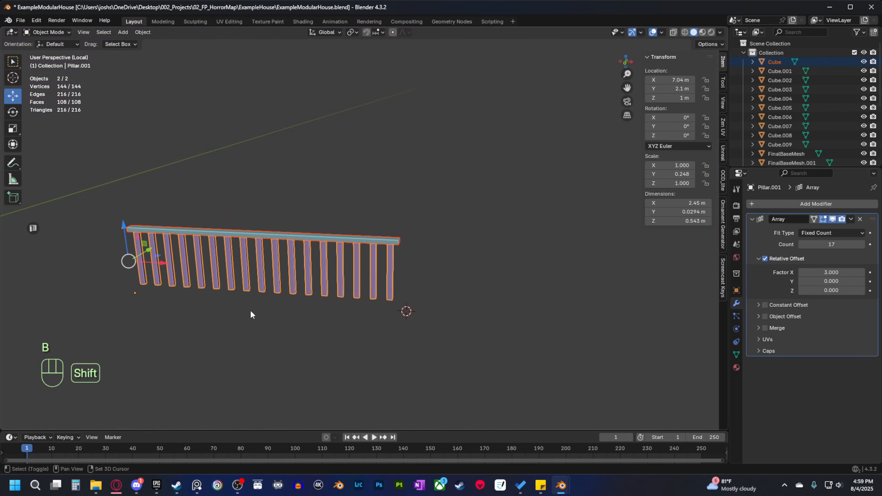
pyautogui.hotkey('shift', 'd')
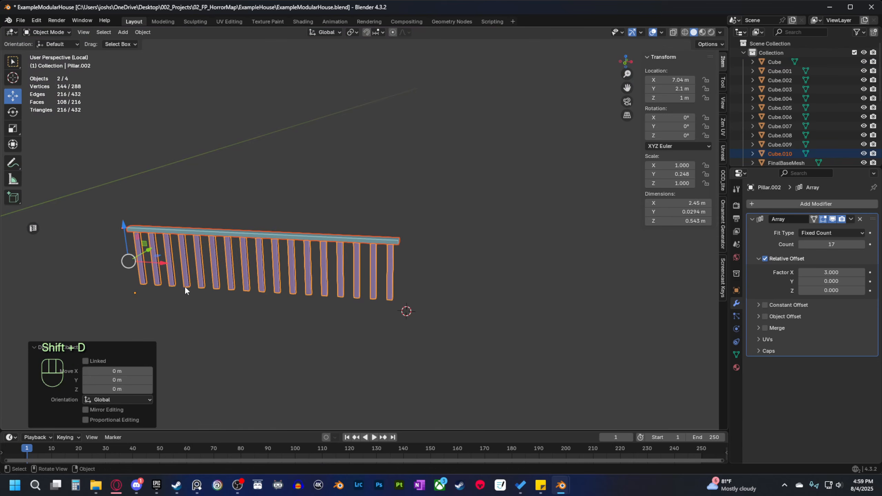
pyautogui.keyDown('ctrl'); pyautogui.moveTo(417, 284); pyautogui.dragTo(300, 314); pyautogui.keyUp('ctrl')
pyautogui.press('`')
pyautogui.click(215, 265)
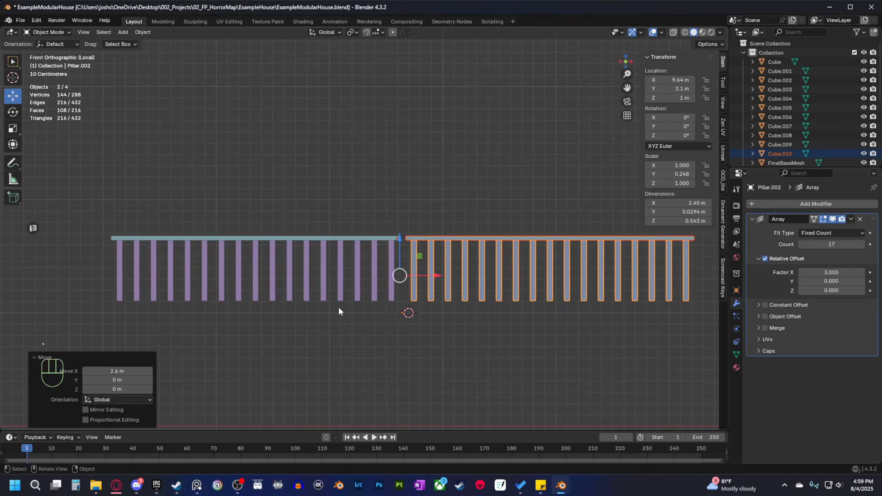
# Move the duplicated railing section -0.05 m along X so its rail butts against the original rail.
pyautogui.scroll(6, 338, 307)
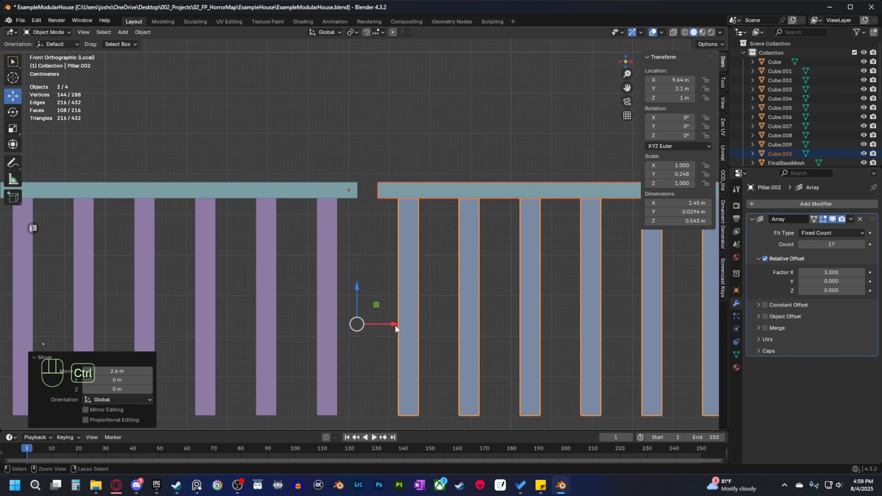
pyautogui.keyDown('ctrl'); pyautogui.moveTo(394, 325); pyautogui.dragTo(374, 325); pyautogui.keyUp('ctrl')
pyautogui.scroll(-2, 429, 370)
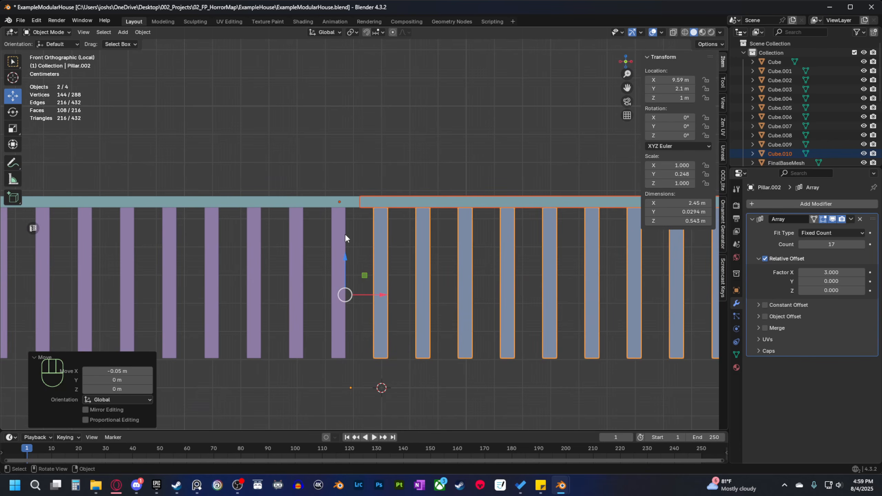
# Select the original section's balusters and apply their scale.
pyautogui.scroll(9, 347, 235)
pyautogui.scroll(-2, 283, 233)
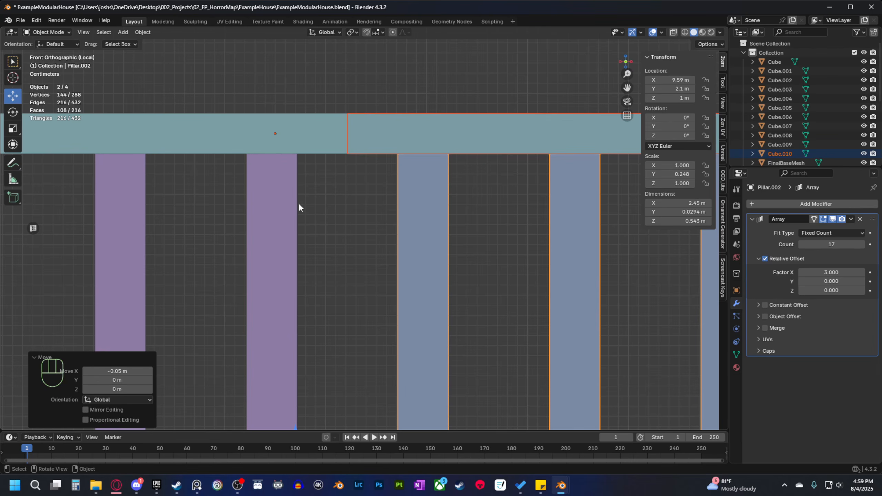
pyautogui.click(273, 219)
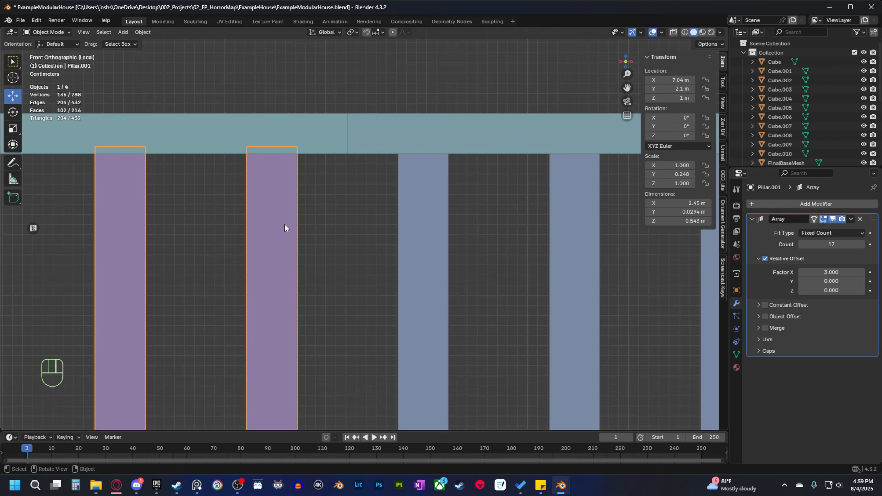
pyautogui.hotkey('ctrl', 'a')
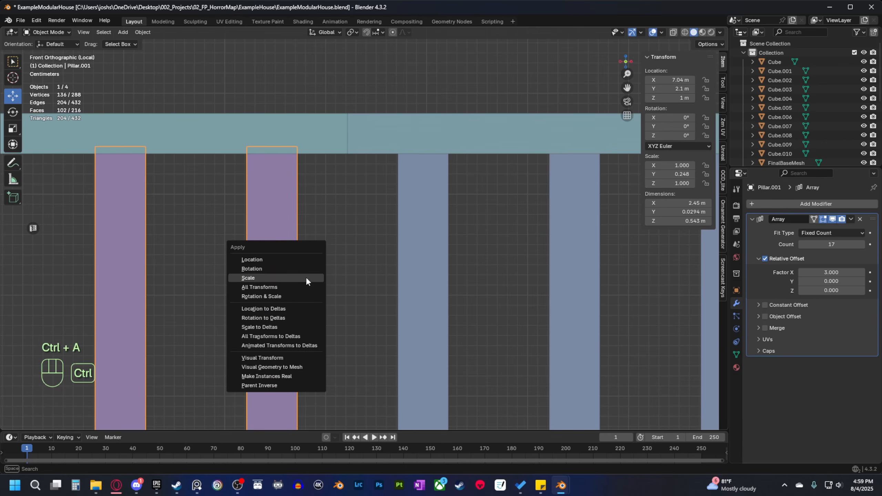
pyautogui.click(305, 280)
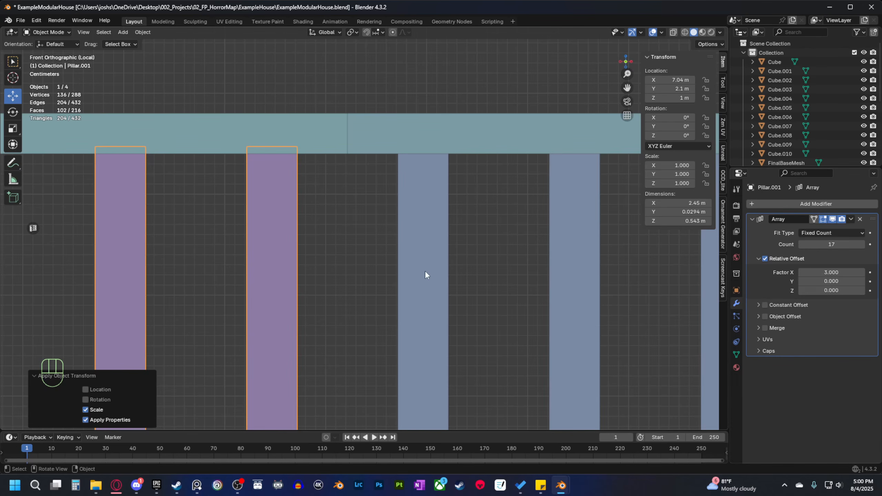
# Examine the rail overhangs and the baluster spacing along both sections, especially across the joint between them.
pyautogui.scroll(-6, 272, 255)
pyautogui.keyDown('shift'); pyautogui.moveTo(339, 295); pyautogui.dragTo(715, 261, button='middle'); pyautogui.keyUp('shift')
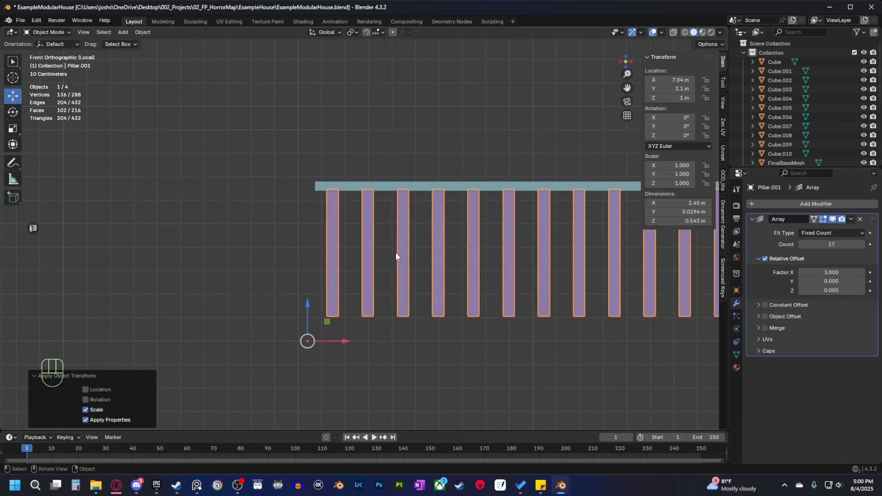
pyautogui.scroll(7, 395, 252)
pyautogui.keyDown('shift'); pyautogui.moveTo(199, 191); pyautogui.dragTo(315, 287, button='middle'); pyautogui.keyUp('shift')
pyautogui.scroll(5, 341, 245)
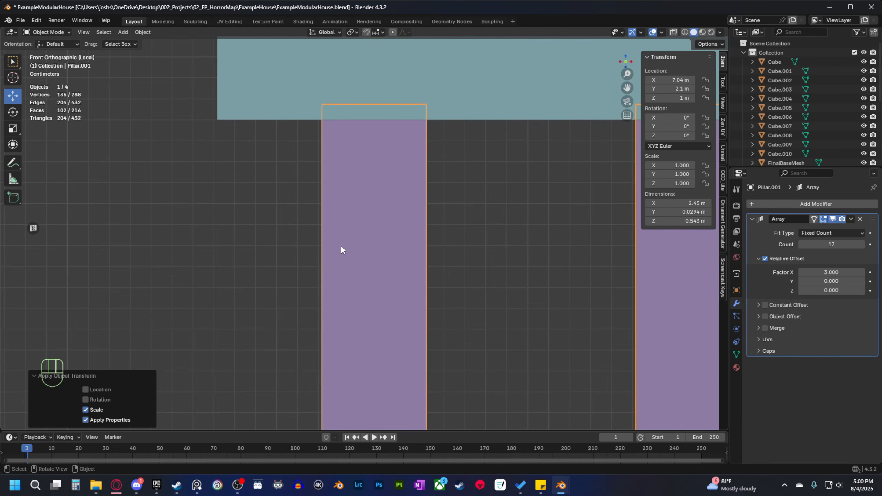
pyautogui.scroll(-5, 341, 245)
pyautogui.keyDown('shift'); pyautogui.moveTo(343, 249); pyautogui.dragTo(281, 296, button='middle'); pyautogui.keyUp('shift')
pyautogui.keyDown('shift'); pyautogui.moveTo(403, 256); pyautogui.dragTo(254, 295, button='middle'); pyautogui.keyUp('shift')
pyautogui.keyDown('shift'); pyautogui.moveTo(430, 279); pyautogui.dragTo(275, 252, button='middle'); pyautogui.keyUp('shift')
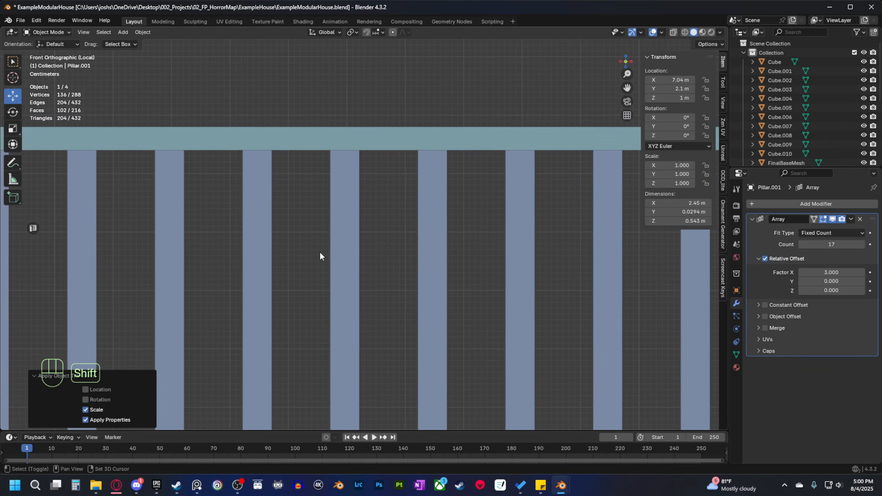
pyautogui.scroll(-4, 390, 273)
pyautogui.keyDown('shift'); pyautogui.moveTo(423, 282); pyautogui.dragTo(367, 267, button='middle'); pyautogui.keyUp('shift')
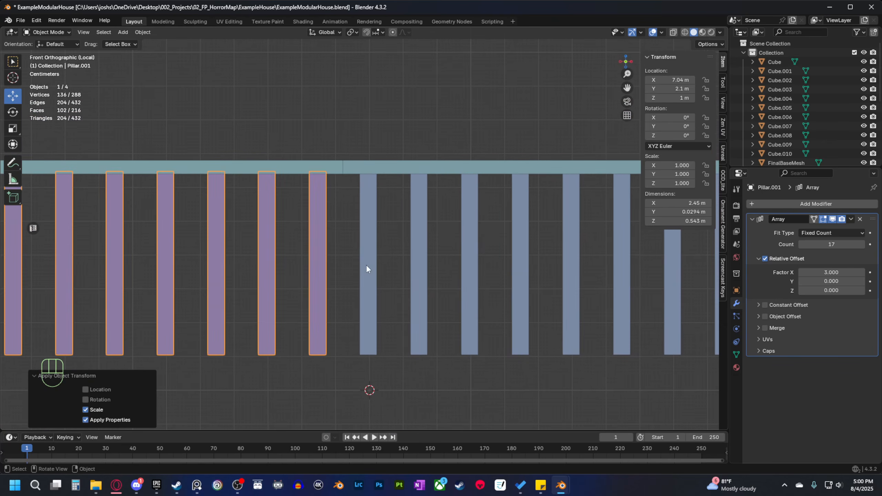
pyautogui.scroll(4, 271, 215)
pyautogui.keyDown('shift'); pyautogui.moveTo(271, 215); pyautogui.dragTo(308, 293, button='middle'); pyautogui.keyUp('shift')
pyautogui.scroll(4, 327, 256)
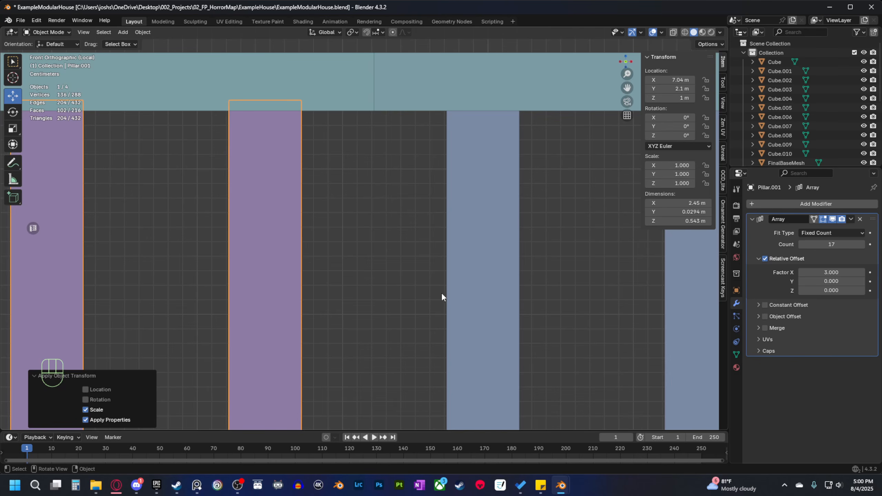
pyautogui.scroll(3, 445, 294)
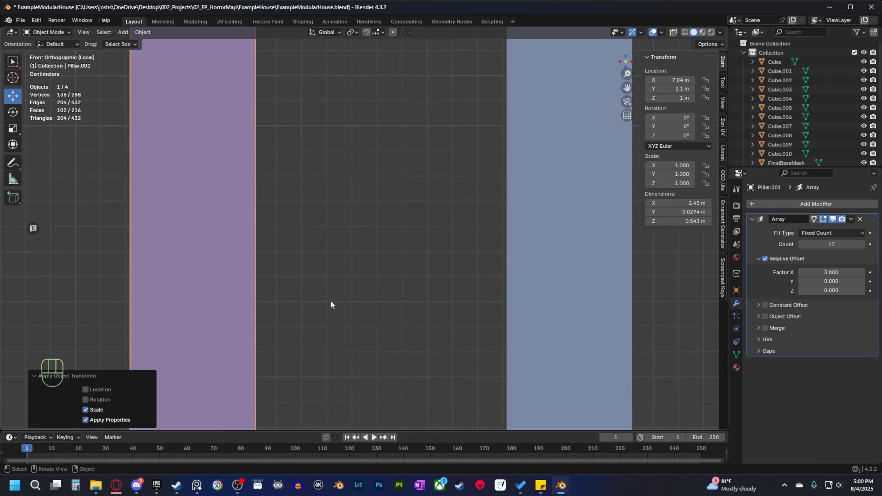
pyautogui.scroll(-7, 330, 304)
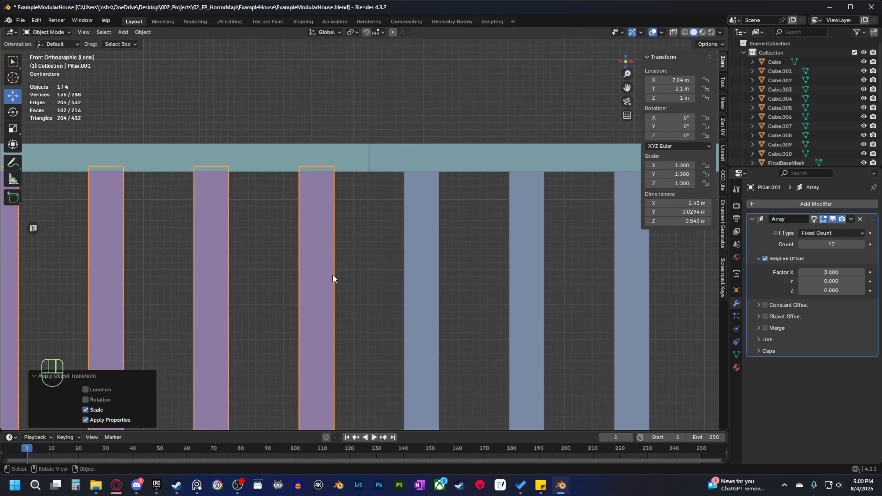
pyautogui.scroll(-7, 352, 275)
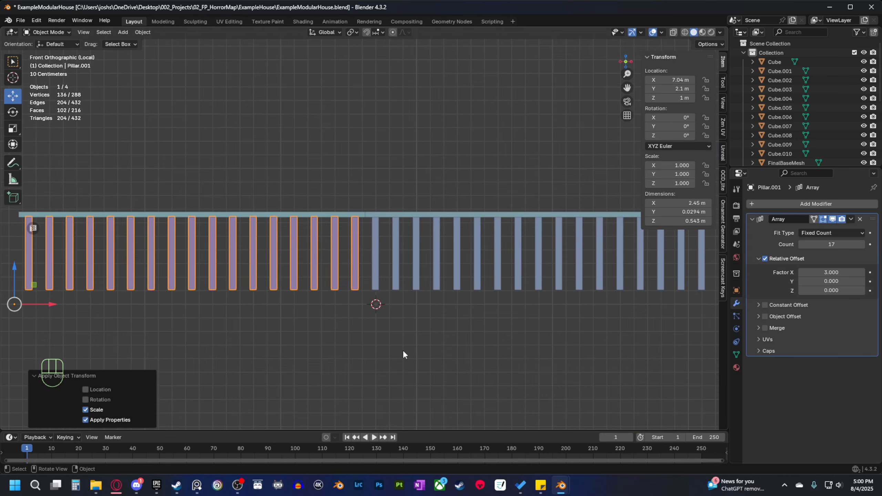
pyautogui.scroll(7, 403, 350)
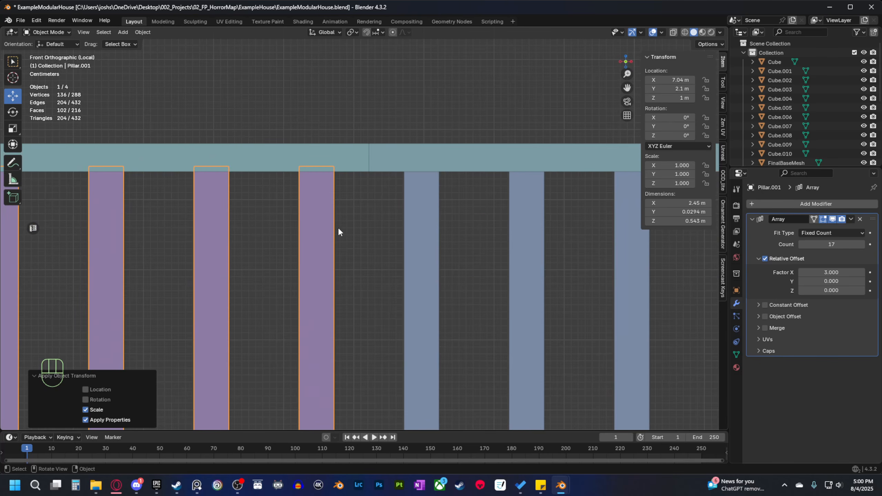
pyautogui.scroll(-10, 315, 262)
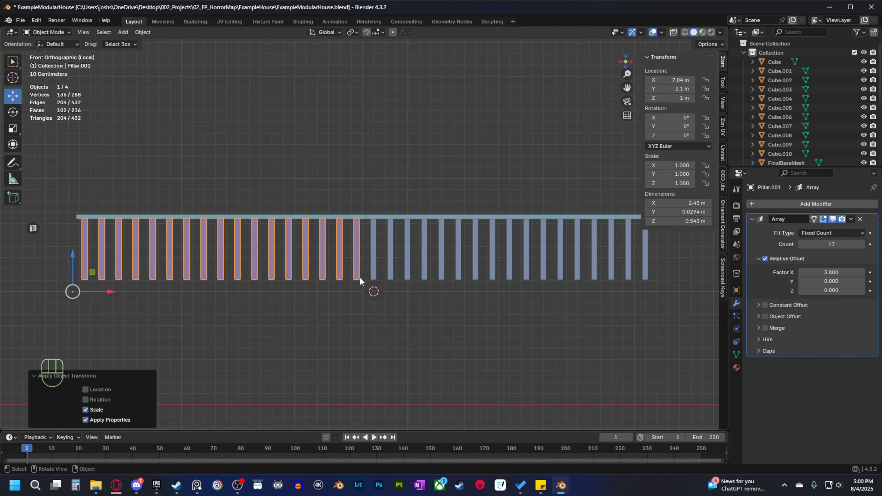
# Leave local view and check both railing sections against the porch pillars.
pyautogui.moveTo(364, 290); pyautogui.dragTo(385, 287, button='middle')
pyautogui.press('KP_Divide')
pyautogui.scroll(5, 459, 294)
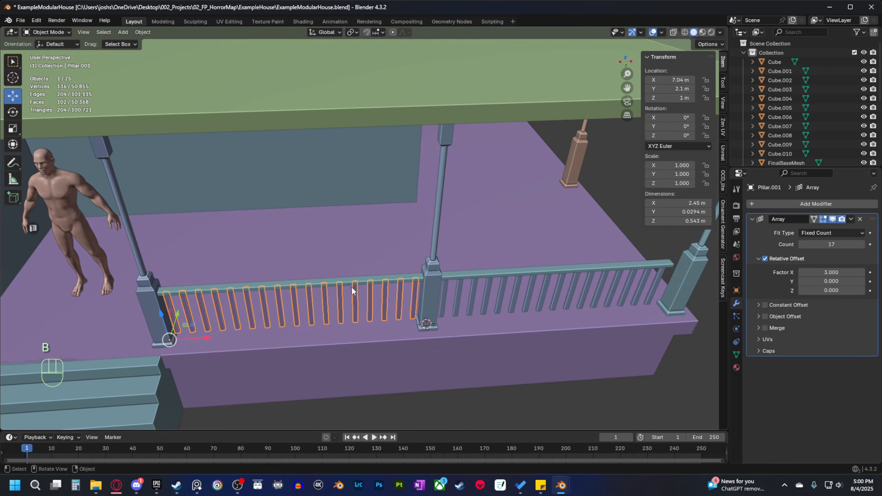
pyautogui.scroll(2, 448, 302)
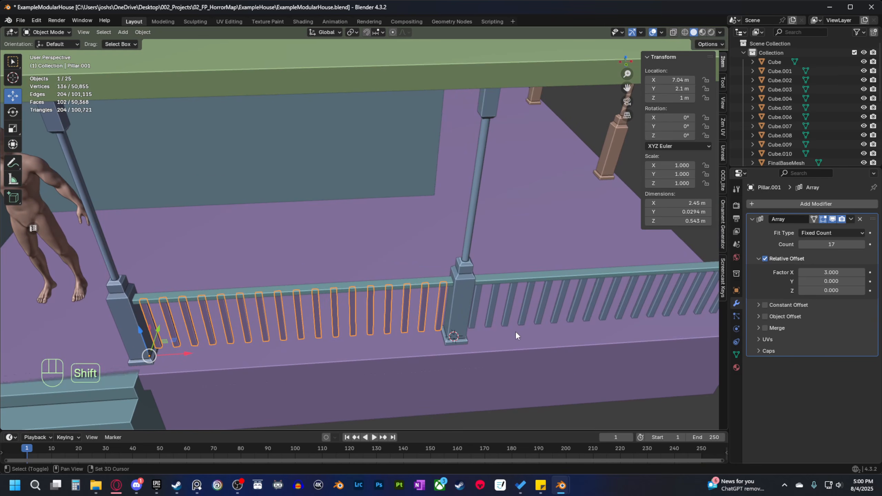
# Select the duplicated section's top rail and balusters and isolate them in local view.
pyautogui.moveTo(515, 331); pyautogui.dragTo(291, 314, button='middle')
pyautogui.click(172, 246)
pyautogui.keyDown('shift'); pyautogui.click(157, 269); pyautogui.keyUp('shift')
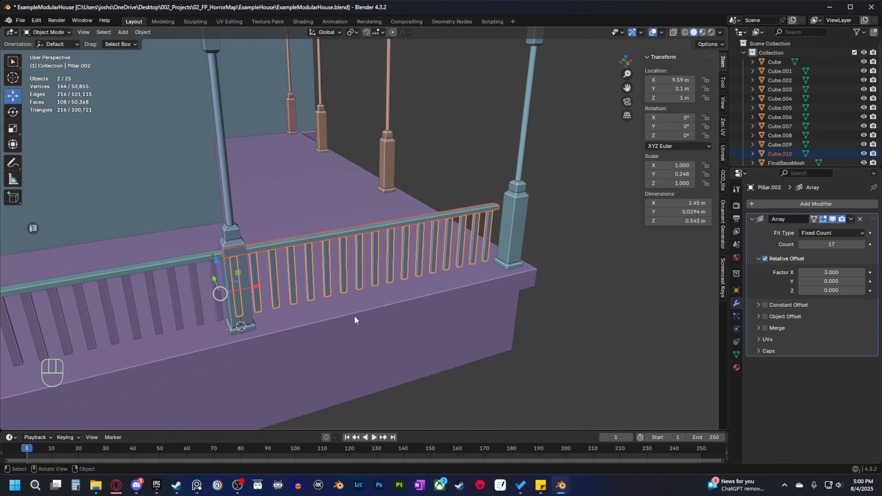
pyautogui.moveTo(355, 317)
pyautogui.mouseDown(button='middle')
pyautogui.moveTo(366, 305)
pyautogui.moveTo(325, 329)
pyautogui.moveTo(360, 316)
pyautogui.mouseUp(button='middle')
pyautogui.press('b')
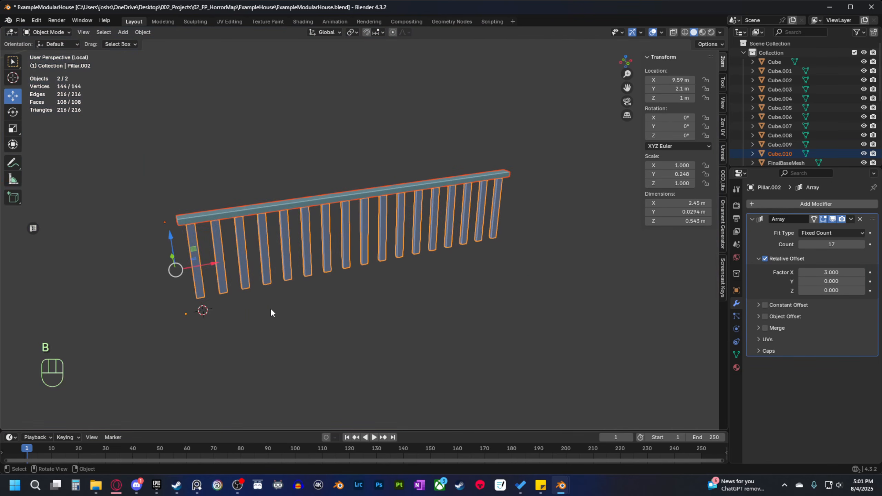
# Add a Mirror modifier to the duplicated section's top rail.
pyautogui.moveTo(271, 313); pyautogui.dragTo(386, 313, button='middle')
pyautogui.click(324, 198)
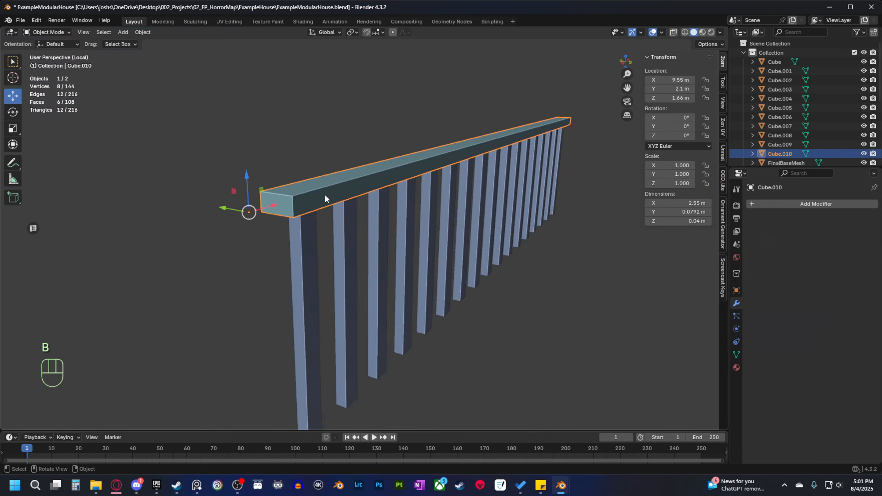
pyautogui.click(798, 204)
pyautogui.moveTo(757, 239)
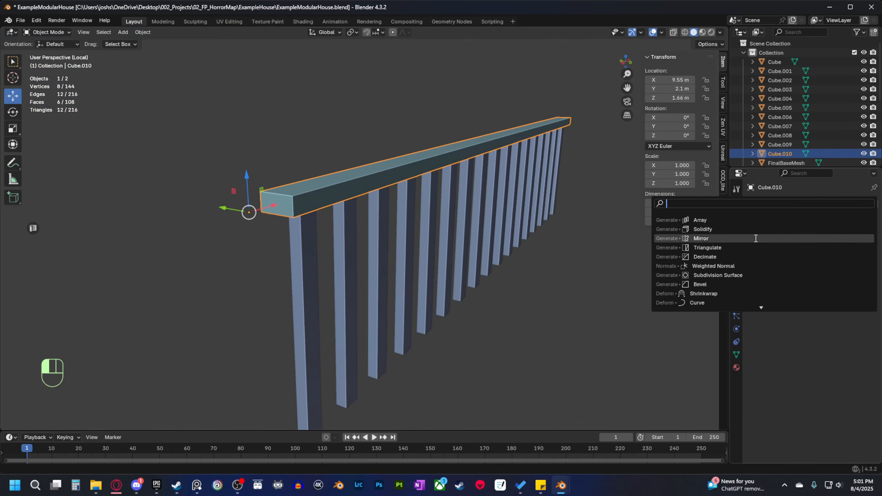
pyautogui.click(799, 283)
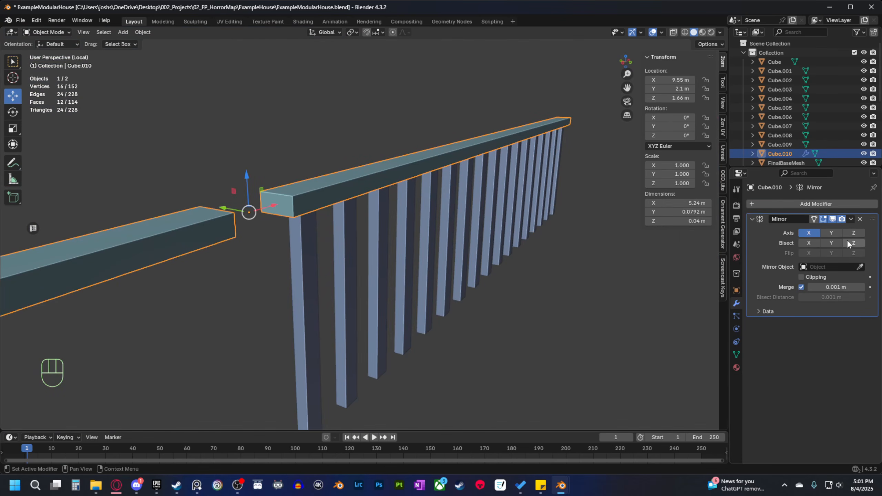
# Set the balusters (Pillar.002) as the rail's mirror object and enable mirroring on the Z axis.
pyautogui.click(860, 266)
pyautogui.click(317, 273)
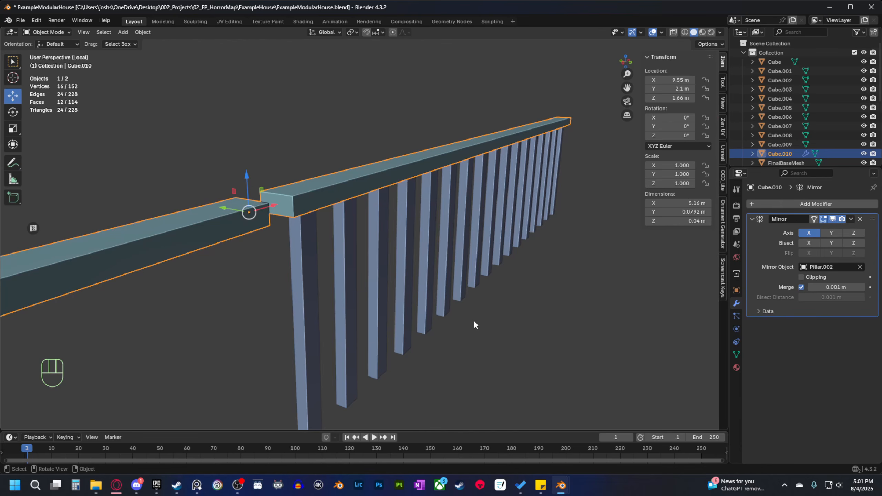
pyautogui.moveTo(474, 324); pyautogui.dragTo(743, 286, button='middle')
pyautogui.click(852, 233)
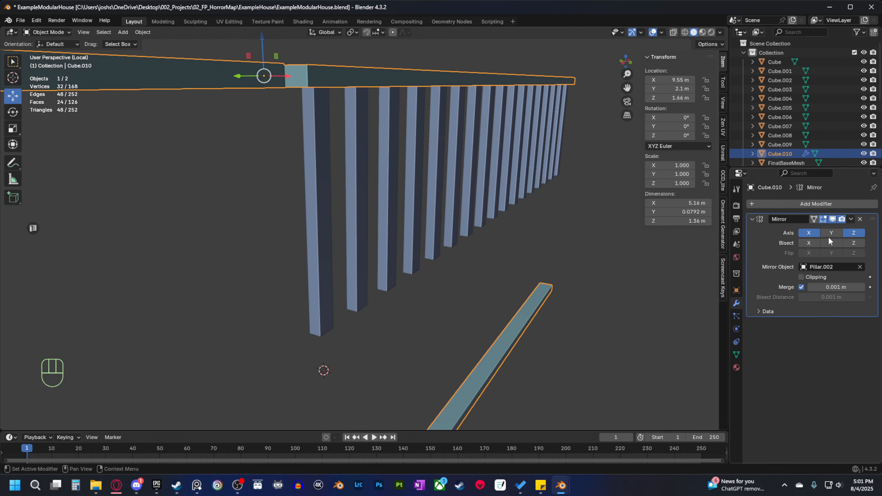
# Turn off the X axis in the top rail's Mirror modifier, leaving only Z mirrored.
pyautogui.click(808, 233)
pyautogui.moveTo(296, 282); pyautogui.dragTo(341, 238, button='middle')
pyautogui.press('Tab')
pyautogui.press('2')
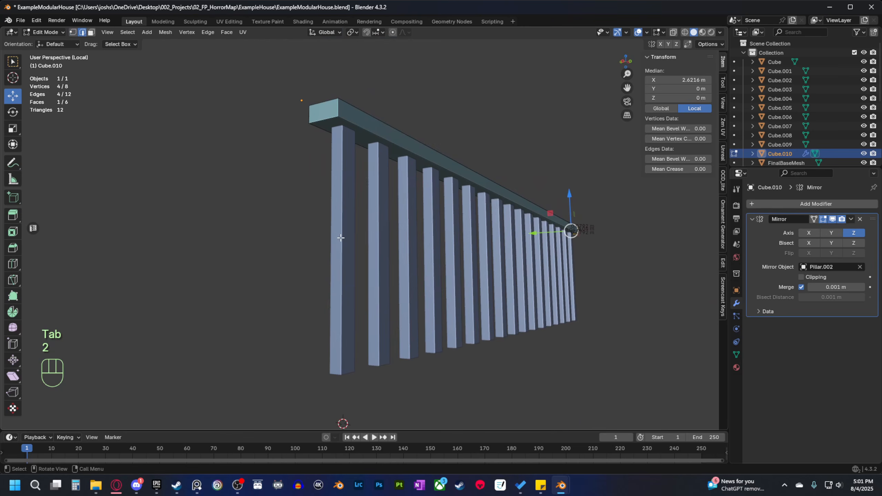
pyautogui.press('3')
pyautogui.click(351, 257)
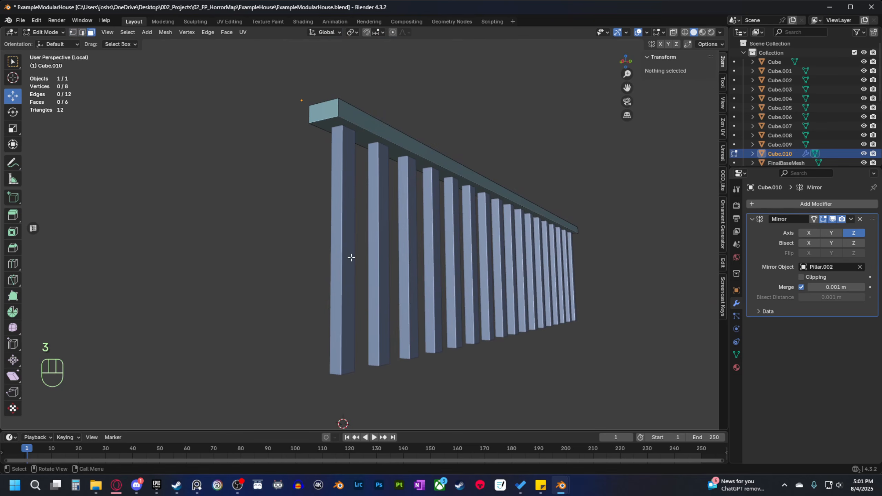
# Snap the 3D cursor to the outer end face of the first baluster.
pyautogui.press('Tab')
pyautogui.click(343, 252)
pyautogui.press('Tab')
pyautogui.press('3')
pyautogui.click(363, 246)
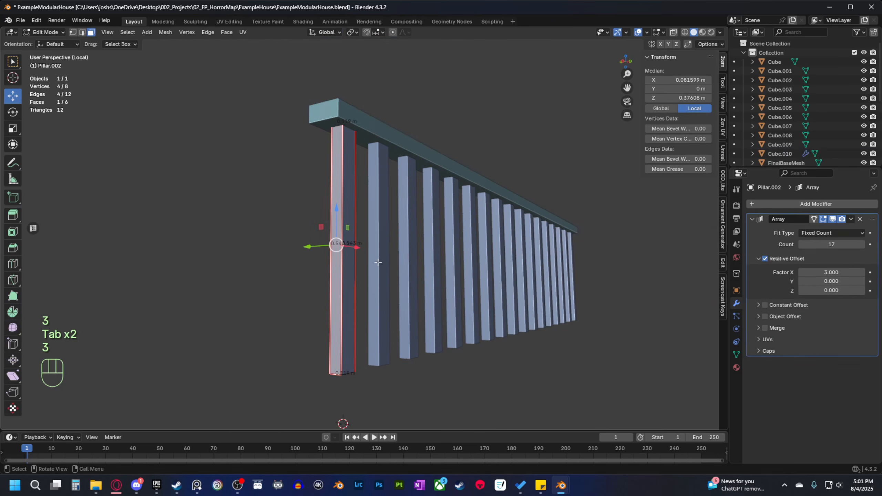
pyautogui.hotkey('shift', 's')
pyautogui.click(390, 318)
pyautogui.press('Tab')
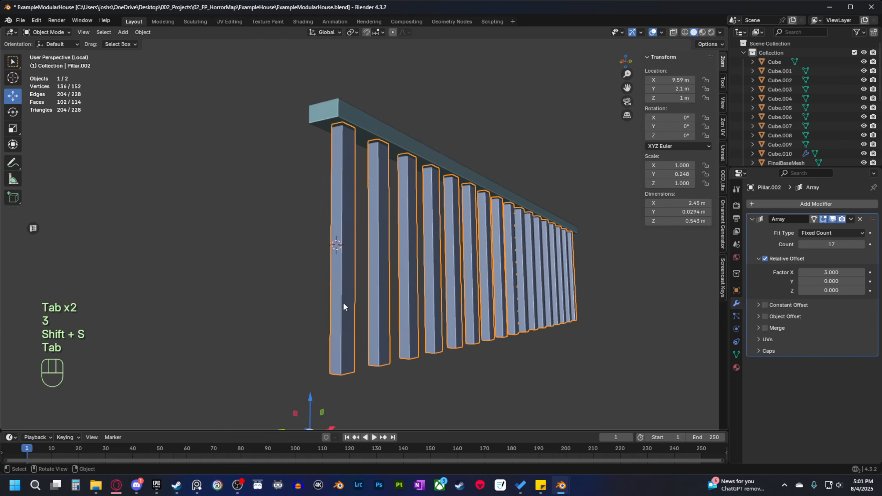
# Set the balusters' origin to their geometry so the rail mirrors onto their lower ends.
pyautogui.rightClick(343, 302)
pyautogui.moveTo(314, 332)
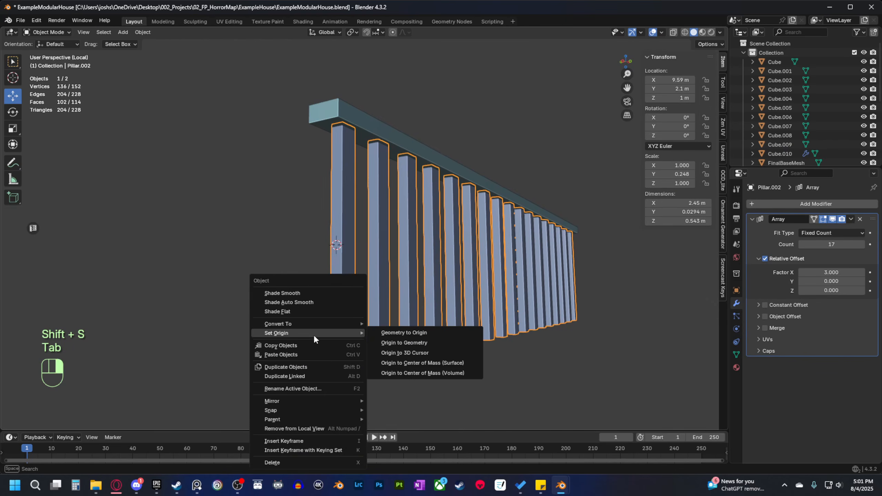
pyautogui.click(404, 343)
pyautogui.moveTo(404, 342); pyautogui.dragTo(329, 252, button='middle')
pyautogui.press('Tab')
pyautogui.click(340, 347)
pyautogui.press('Tab')
pyautogui.scroll(2, 337, 349)
pyautogui.press('Tab')
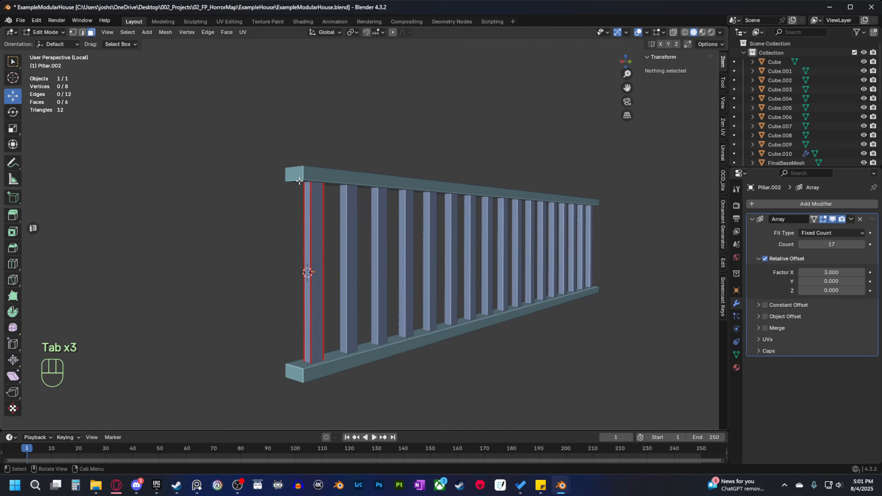
pyautogui.press('Tab')
# Try deleting the end faces at both ends of the top rail.
pyautogui.click(304, 178)
pyautogui.press('3')
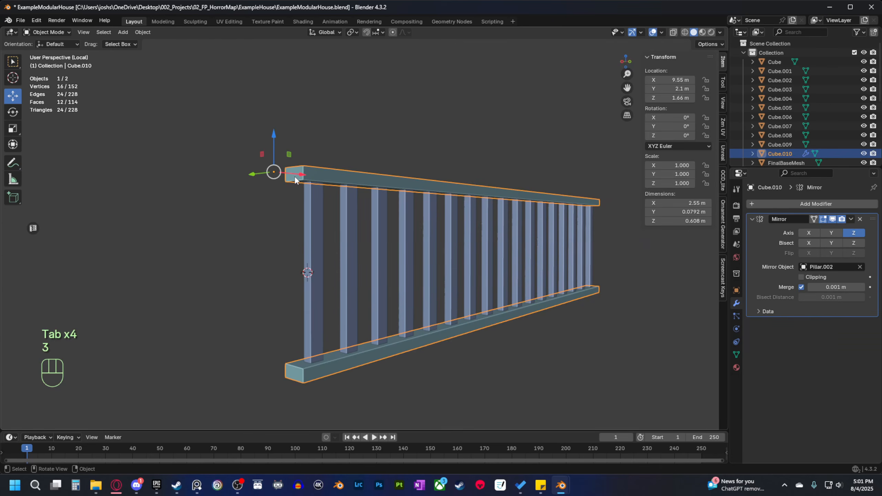
pyautogui.press('Tab')
pyautogui.press('3')
pyautogui.press('x')
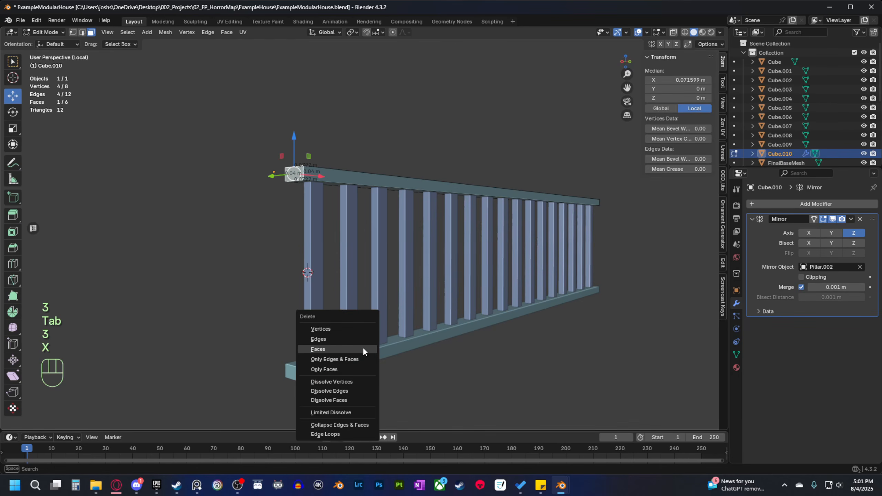
pyautogui.click(362, 347)
pyautogui.scroll(2, 409, 365)
pyautogui.keyDown('shift'); pyautogui.moveTo(409, 364); pyautogui.dragTo(399, 344, button='middle'); pyautogui.keyUp('shift')
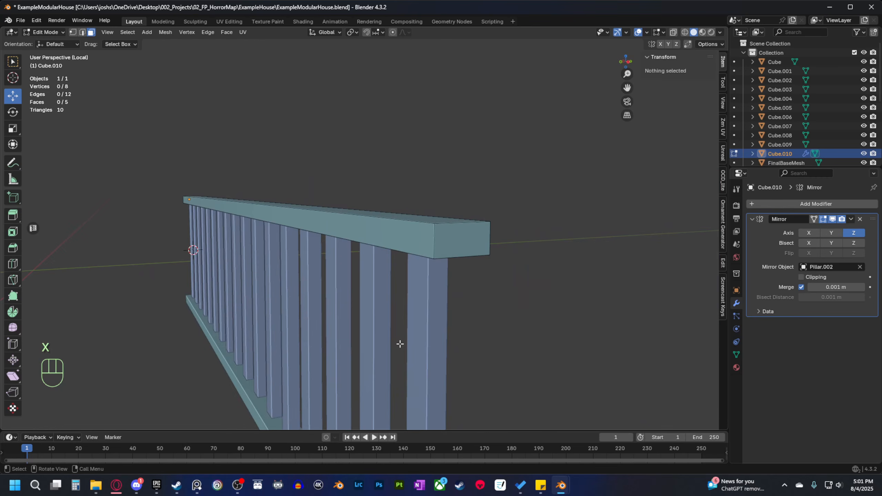
pyautogui.click(454, 239)
pyautogui.press('x')
pyautogui.click(482, 287)
# Undo the deletion of the top rail's end faces.
pyautogui.scroll(-3, 482, 289)
pyautogui.keyDown('shift'); pyautogui.moveTo(482, 289); pyautogui.dragTo(439, 297, button='middle'); pyautogui.keyUp('shift')
pyautogui.moveTo(325, 306); pyautogui.dragTo(379, 307, button='middle')
pyautogui.hotkey('ctrl', 'z')
pyautogui.hotkey('ctrl', 'z')
pyautogui.hotkey('ctrl', 'z')
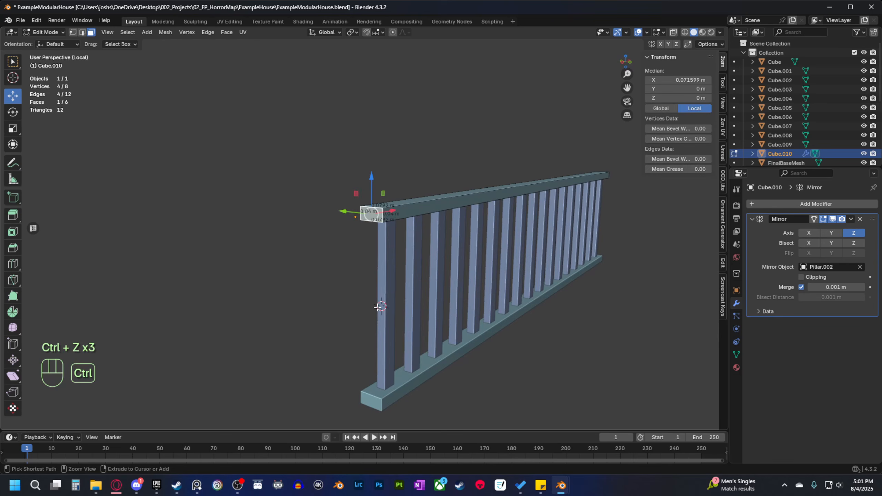
# Leave edit mode and local view to bring back the whole porch around the railing.
pyautogui.press('Tab')
pyautogui.click(477, 359)
pyautogui.moveTo(477, 356); pyautogui.dragTo(466, 282, button='middle')
pyautogui.scroll(-1, 346, 325)
pyautogui.scroll(-1, 346, 325)
pyautogui.press('b')
pyautogui.scroll(-2, 318, 319)
# Select the mirrored section's rails and balusters and move them 0.1 m along X.
pyautogui.click(353, 221)
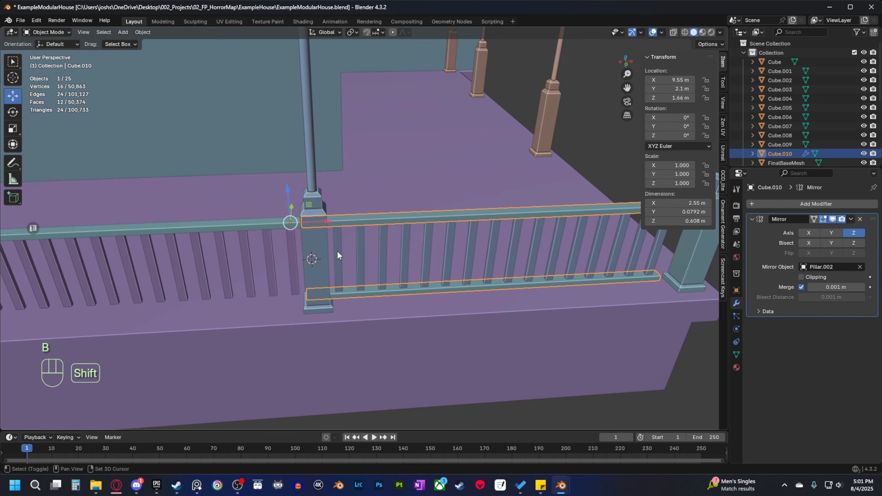
pyautogui.keyDown('shift'); pyautogui.click(337, 251); pyautogui.keyUp('shift')
pyautogui.click(339, 251)
pyautogui.keyDown('shift'); pyautogui.click(344, 216); pyautogui.keyUp('shift')
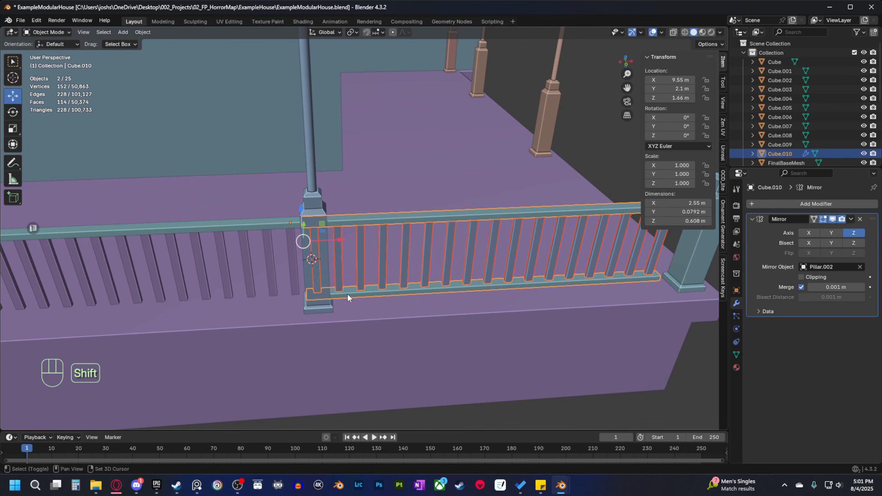
pyautogui.press('g')
pyautogui.rightClick(459, 298)
pyautogui.keyDown('shift'); pyautogui.moveTo(460, 298); pyautogui.dragTo(382, 296, button='middle'); pyautogui.keyUp('shift')
pyautogui.keyDown('ctrl'); pyautogui.moveTo(256, 233); pyautogui.dragTo(19, 232); pyautogui.keyUp('ctrl')
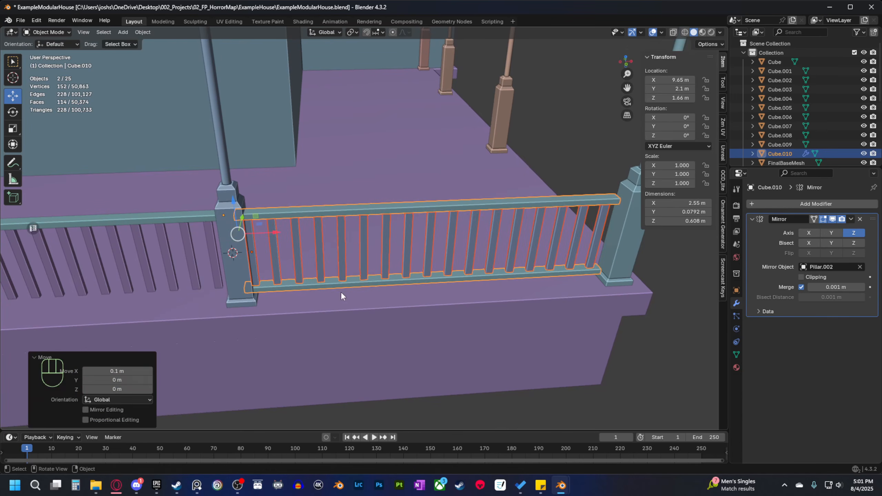
# In front view, shift the section another 0.05 m along X to fit between the two pillars.
pyautogui.press('`')
pyautogui.click(314, 265)
pyautogui.keyDown('shift'); pyautogui.moveTo(334, 268); pyautogui.dragTo(312, 279, button='middle'); pyautogui.keyUp('shift')
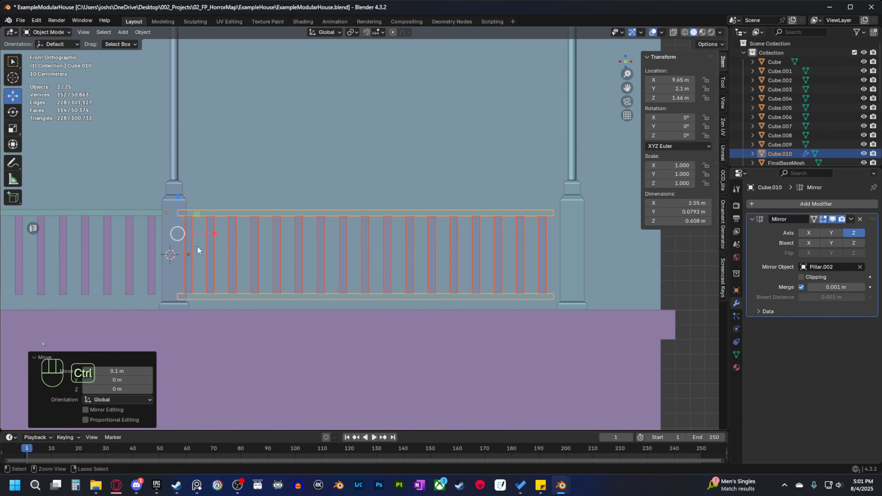
pyautogui.keyDown('ctrl'); pyautogui.keyDown('shift'); pyautogui.moveTo(213, 236); pyautogui.dragTo(284, 244); pyautogui.keyUp('shift'); pyautogui.keyUp('ctrl')
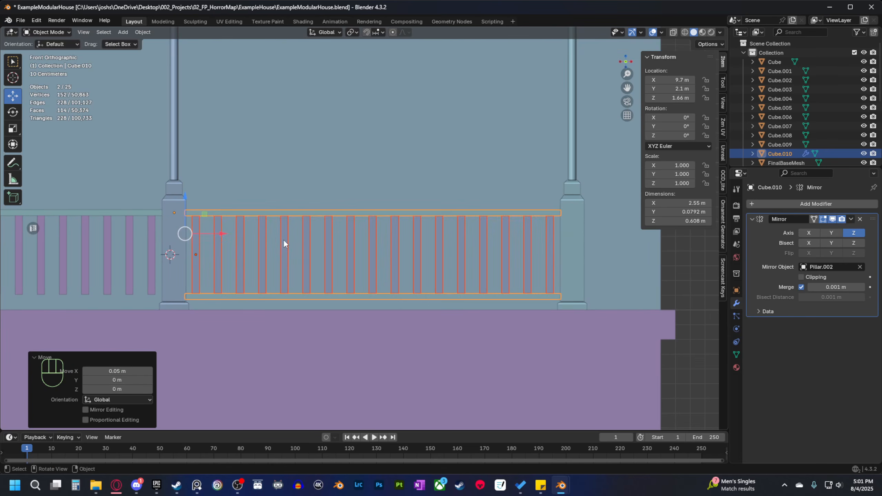
pyautogui.scroll(-4, 285, 244)
pyautogui.click(597, 336)
# Delete the neighbouring railing section that has no lower rail, including its top rail and balusters.
pyautogui.moveTo(572, 302); pyautogui.dragTo(530, 332, button='middle')
pyautogui.scroll(3, 451, 313)
pyautogui.keyDown('shift'); pyautogui.moveTo(361, 295); pyautogui.dragTo(309, 210, button='middle'); pyautogui.keyUp('shift')
pyautogui.click(335, 220)
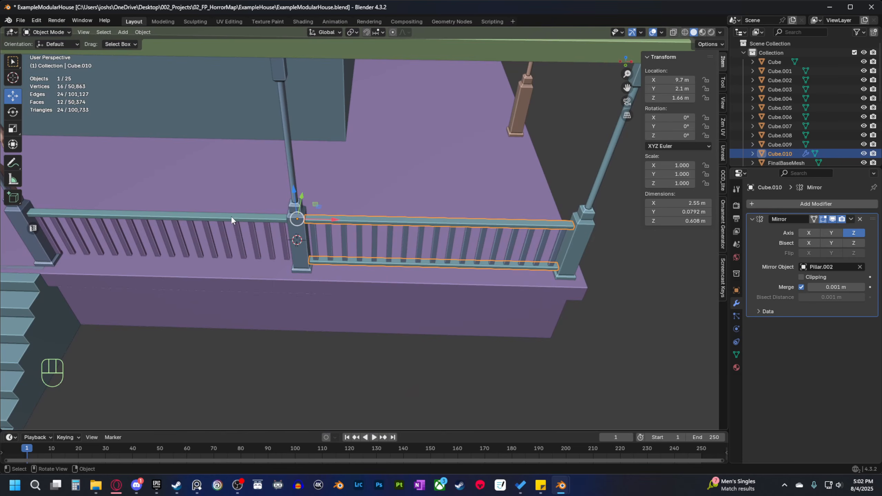
pyautogui.click(230, 215)
pyautogui.keyDown('shift'); pyautogui.click(239, 232); pyautogui.keyUp('shift')
pyautogui.press('Delete')
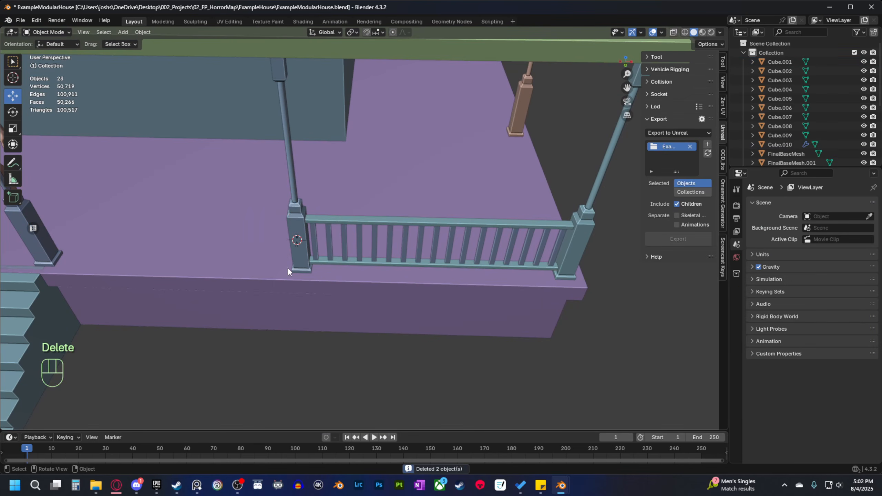
# Duplicate the remaining railing section's rails and balusters and move the copy 6 m along X, away from the porch.
pyautogui.click(340, 235)
pyautogui.keyDown('shift'); pyautogui.click(344, 234); pyautogui.keyUp('shift')
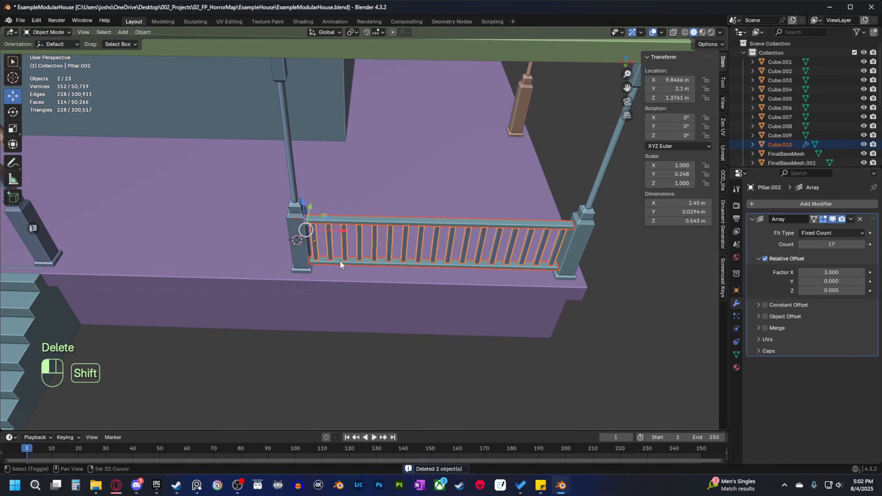
pyautogui.keyDown('shift'); pyautogui.click(339, 260); pyautogui.keyUp('shift')
pyautogui.scroll(-2, 345, 265)
pyautogui.press('g')
pyautogui.rightClick(392, 232)
pyautogui.keyDown('shift'); pyautogui.moveTo(425, 271); pyautogui.dragTo(336, 262, button='middle'); pyautogui.keyUp('shift')
pyautogui.hotkey('shift', 'd')
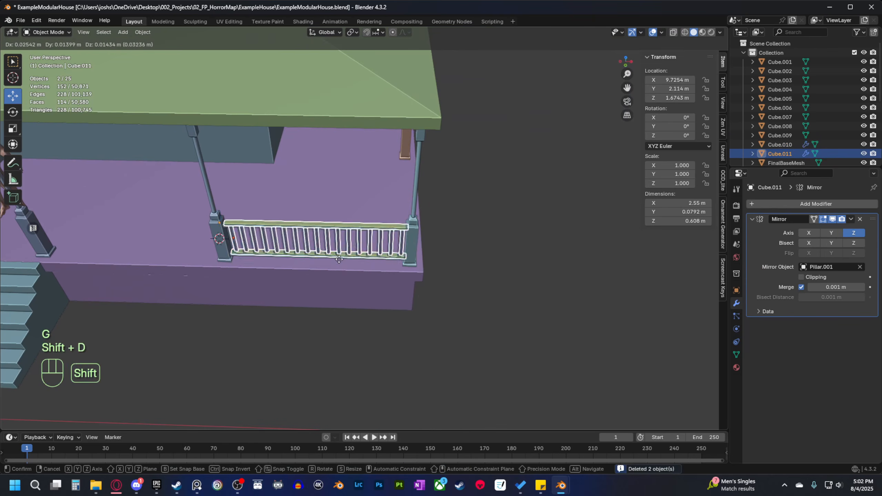
pyautogui.rightClick(339, 258)
pyautogui.keyDown('ctrl'); pyautogui.moveTo(257, 232); pyautogui.dragTo(675, 267); pyautogui.keyUp('ctrl')
pyautogui.moveTo(560, 307); pyautogui.dragTo(560, 296, button='middle')
pyautogui.keyDown('shift'); pyautogui.moveTo(311, 231); pyautogui.dragTo(295, 267, button='middle'); pyautogui.keyUp('shift')
pyautogui.scroll(3, 295, 268)
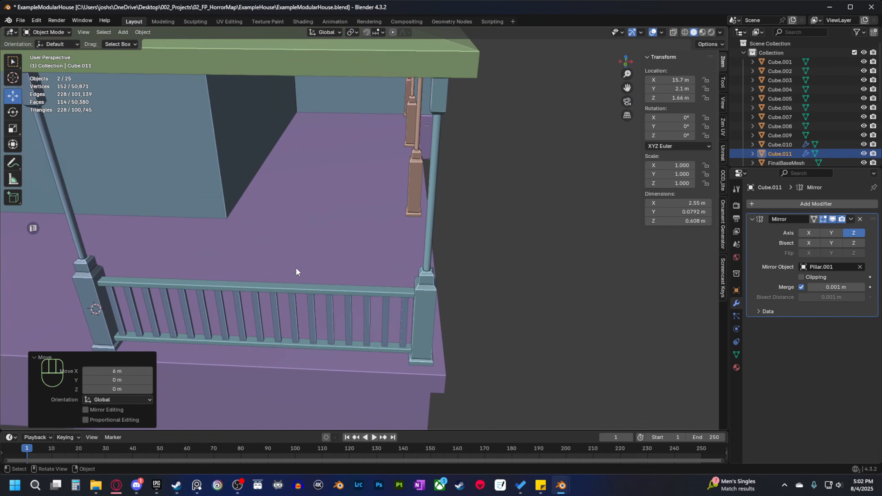
# Duplicate the porch railing section again and move the copy 2.6 m along X to the corner pillar.
pyautogui.click(251, 288)
pyautogui.keyDown('shift'); pyautogui.click(239, 318); pyautogui.keyUp('shift')
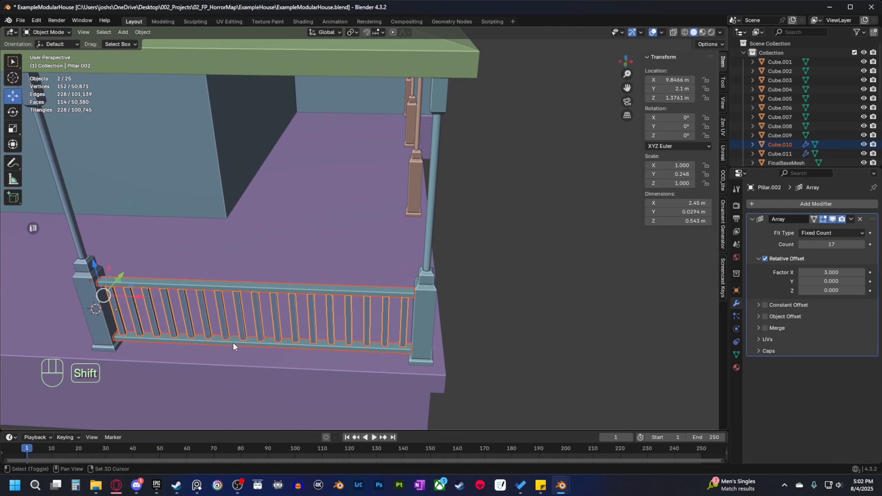
pyautogui.keyDown('shift'); pyautogui.moveTo(310, 349); pyautogui.dragTo(361, 315, button='middle'); pyautogui.keyUp('shift')
pyautogui.hotkey('shift', 'd')
pyautogui.rightClick(418, 320)
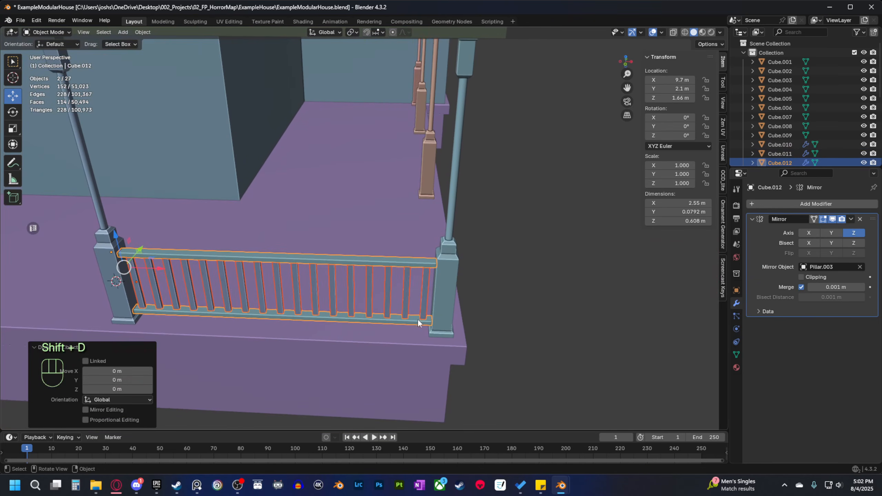
pyautogui.moveTo(417, 320); pyautogui.dragTo(380, 313, button='middle')
pyautogui.keyDown('ctrl'); pyautogui.moveTo(182, 233); pyautogui.dragTo(491, 345); pyautogui.keyUp('ctrl')
# Rotate the copied section 90° about Z so it runs along the side of the porch.
pyautogui.press('r')
pyautogui.press('z')
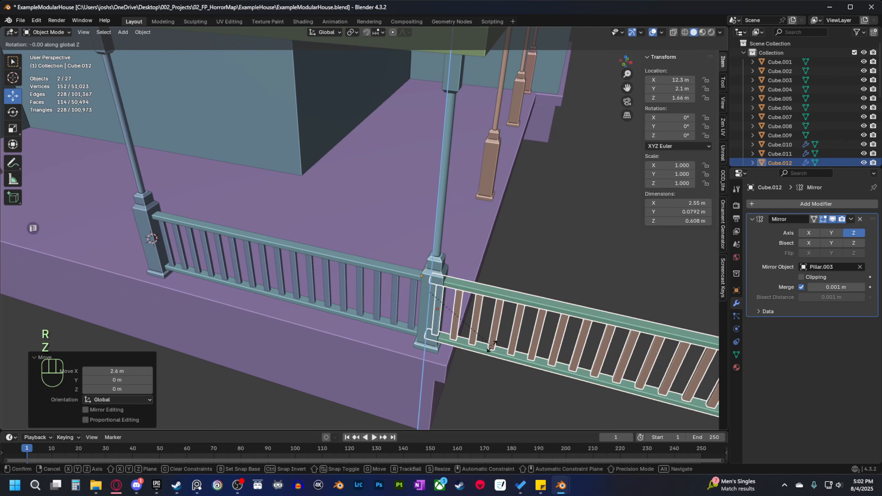
pyautogui.keyDown('ctrl'); pyautogui.click(488, 230); pyautogui.keyUp('ctrl')
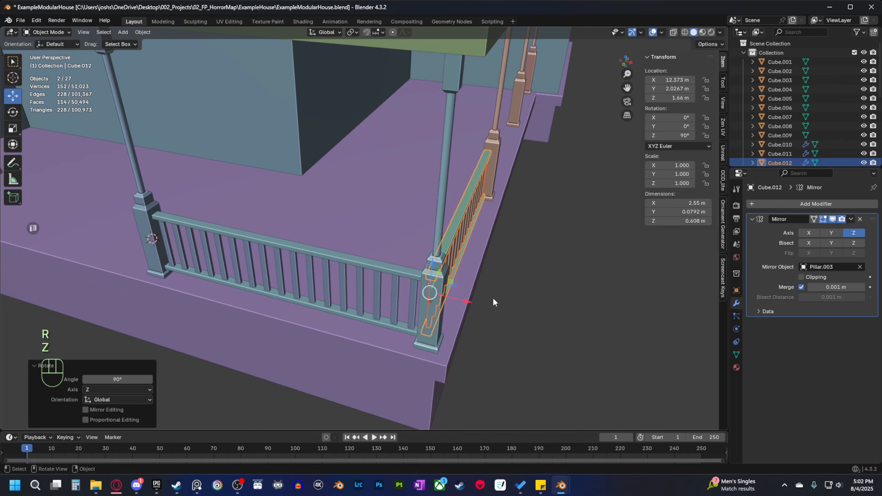
pyautogui.moveTo(495, 348); pyautogui.dragTo(424, 307, button='middle')
# In front view, move the side section 0.03 m along X to centre it on the corner pillar.
pyautogui.press('`')
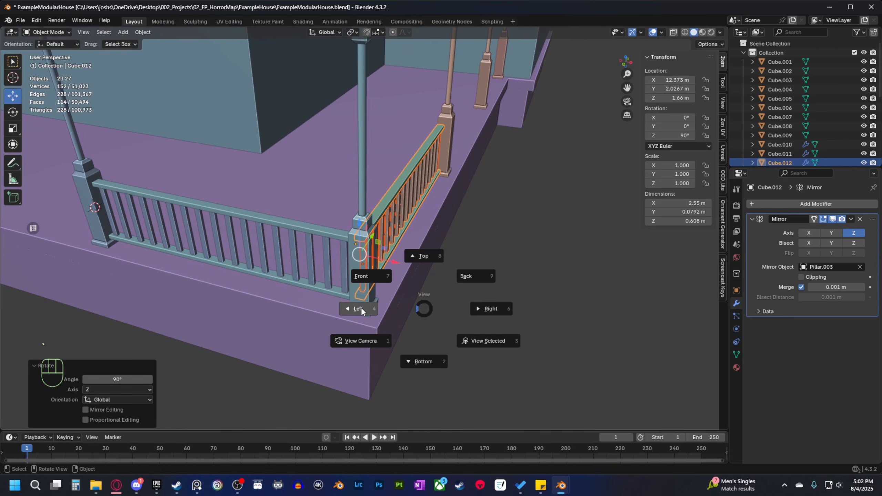
pyautogui.click(373, 273)
pyautogui.scroll(6, 384, 292)
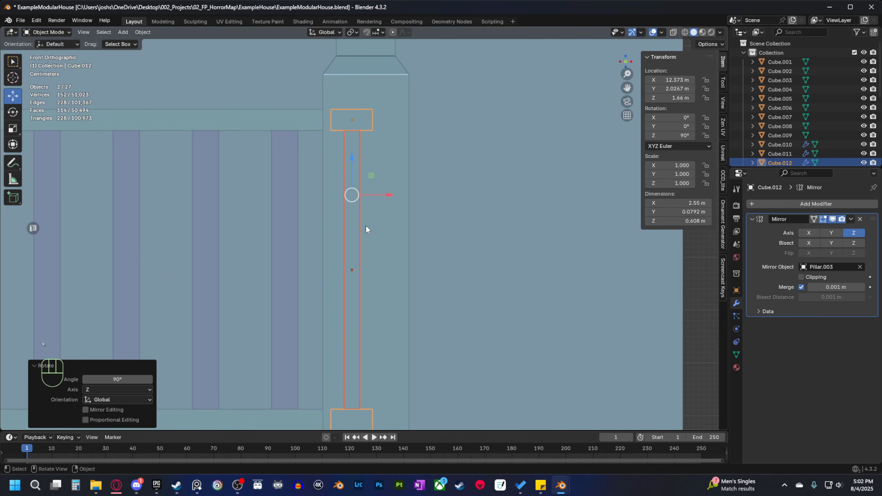
pyautogui.keyDown('ctrl'); pyautogui.moveTo(387, 198); pyautogui.dragTo(404, 197); pyautogui.keyUp('ctrl')
pyautogui.moveTo(403, 196); pyautogui.dragTo(607, 279, button='middle')
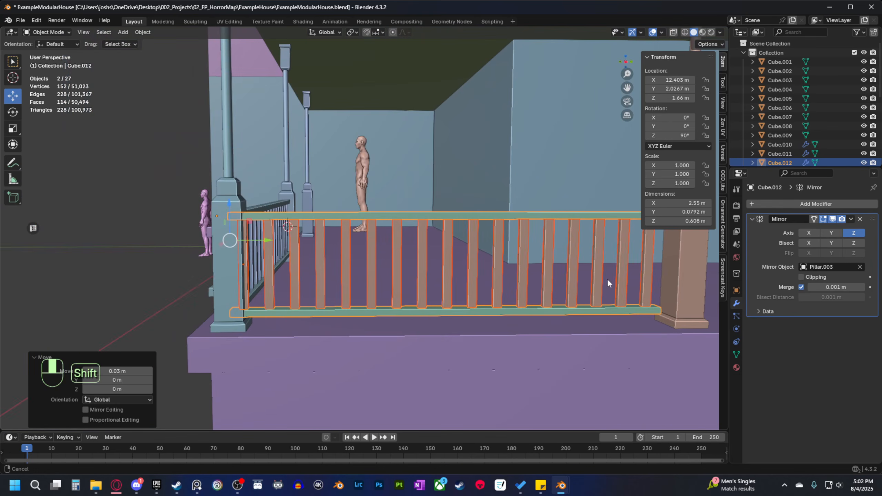
# Move the side section 0.1 m along Y, then -0.02 m in right view, to fit between its pillars.
pyautogui.keyDown('shift'); pyautogui.moveTo(469, 312); pyautogui.dragTo(359, 299, button='middle'); pyautogui.keyUp('shift')
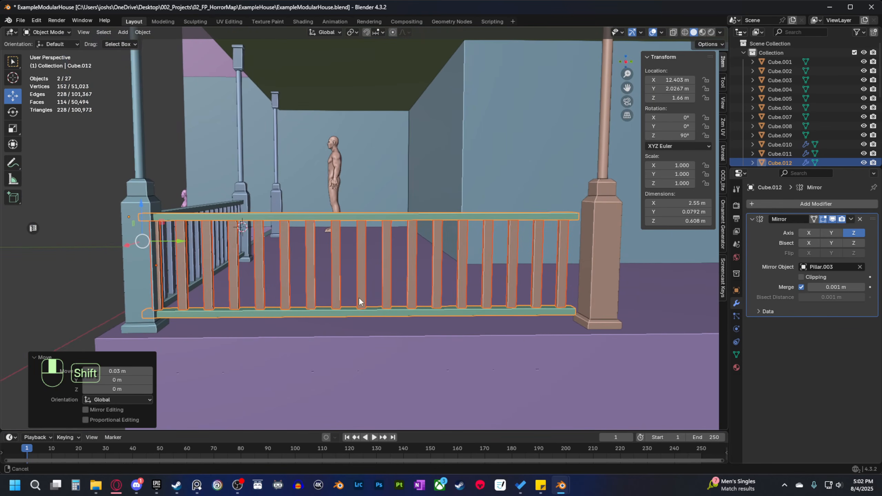
pyautogui.keyDown('ctrl'); pyautogui.moveTo(174, 241); pyautogui.dragTo(239, 250); pyautogui.keyUp('ctrl')
pyautogui.press('`')
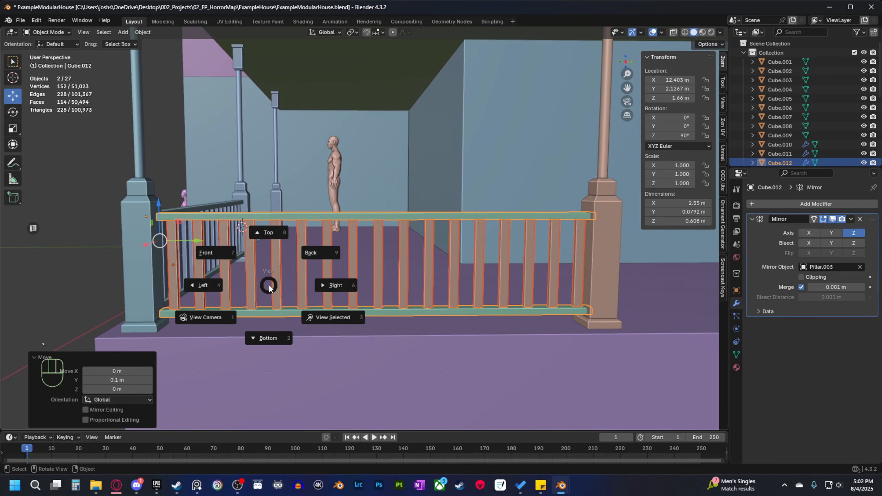
pyautogui.click(347, 285)
pyautogui.keyDown('ctrl'); pyautogui.keyDown('shift'); pyautogui.moveTo(189, 237); pyautogui.dragTo(181, 240); pyautogui.keyUp('shift'); pyautogui.keyUp('ctrl')
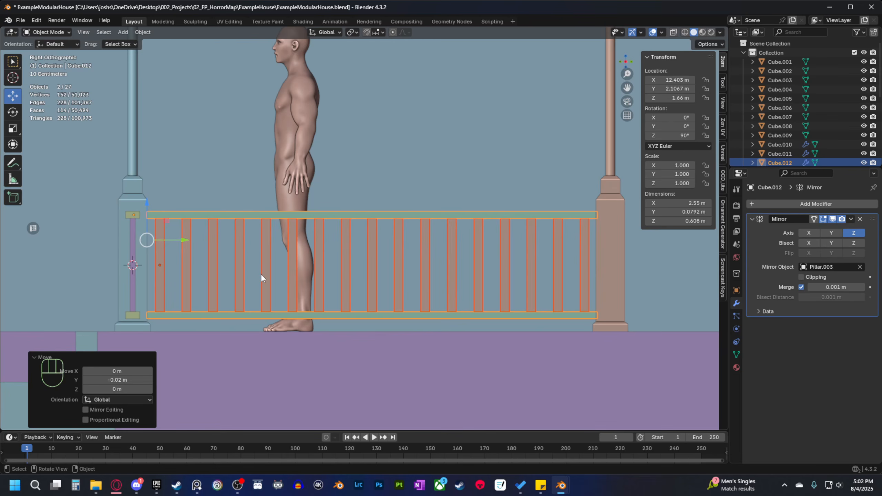
pyautogui.scroll(-2, 267, 268)
pyautogui.moveTo(262, 264); pyautogui.dragTo(323, 297, button='middle')
pyautogui.scroll(-2, 280, 259)
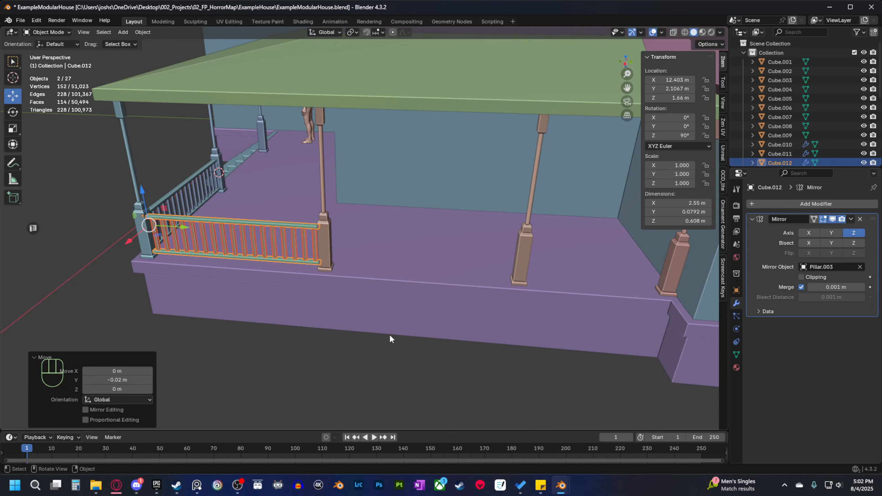
# In right view, move the side section 5.38 m along Y to the narrower gap between the last two side pillars.
pyautogui.keyDown('shift'); pyautogui.moveTo(390, 334); pyautogui.dragTo(365, 346, button='middle'); pyautogui.keyUp('shift')
pyautogui.press('`')
pyautogui.click(505, 250)
pyautogui.keyDown('shift'); pyautogui.moveTo(504, 253); pyautogui.dragTo(469, 293, button='middle'); pyautogui.keyUp('shift')
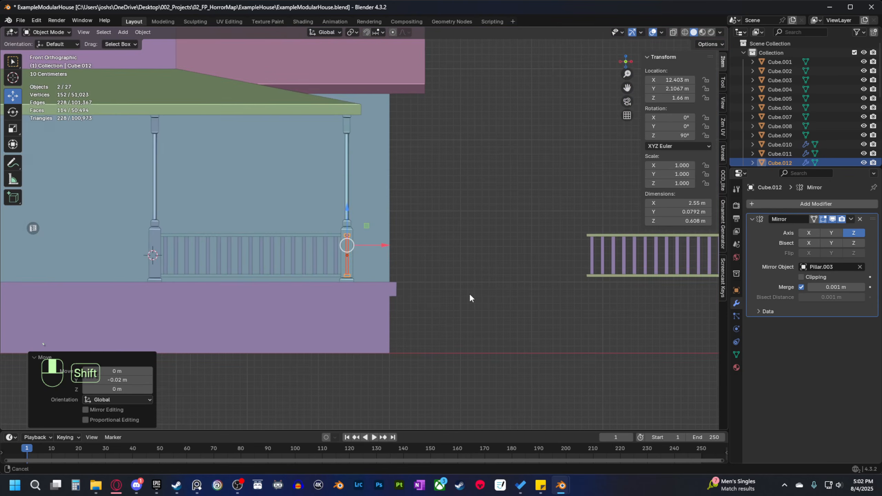
pyautogui.press('`')
pyautogui.click(510, 292)
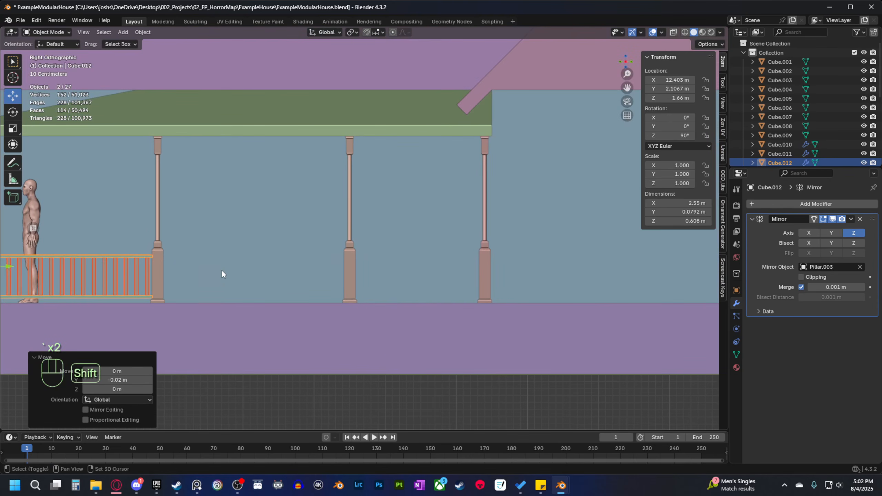
pyautogui.keyDown('shift'); pyautogui.moveTo(221, 269); pyautogui.dragTo(279, 262, button='middle'); pyautogui.keyUp('shift')
pyautogui.keyDown('ctrl'); pyautogui.moveTo(67, 260); pyautogui.dragTo(477, 303); pyautogui.keyUp('ctrl')
pyautogui.keyDown('shift'); pyautogui.moveTo(477, 302); pyautogui.dragTo(195, 260, button='middle'); pyautogui.keyUp('shift')
pyautogui.scroll(6, 462, 294)
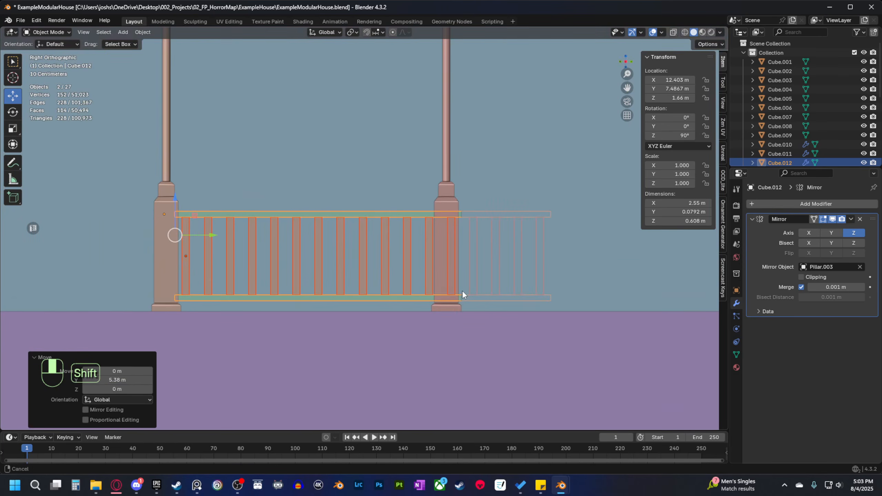
pyautogui.scroll(2, 324, 290)
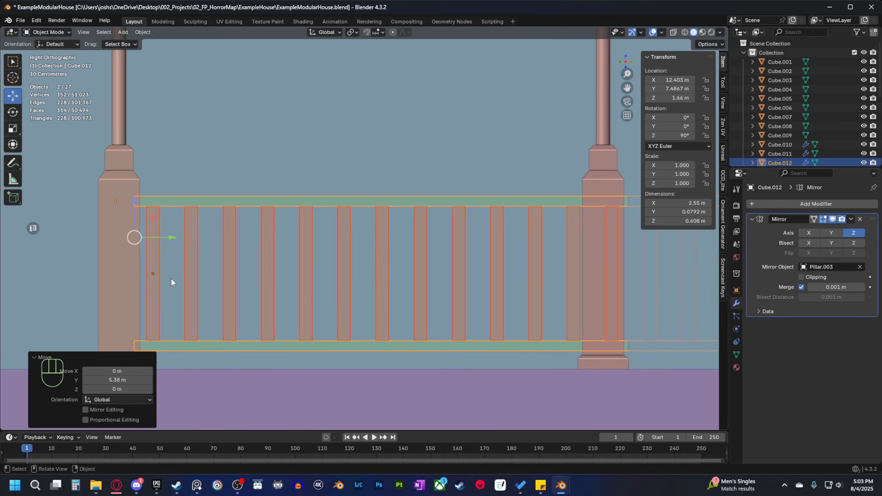
# Nudge the side section -0.01 m along Y so its rails start inside the pillar at its near end.
pyautogui.keyDown('ctrl'); pyautogui.keyDown('shift'); pyautogui.moveTo(170, 238); pyautogui.dragTo(701, 232); pyautogui.keyUp('shift'); pyautogui.keyUp('ctrl')
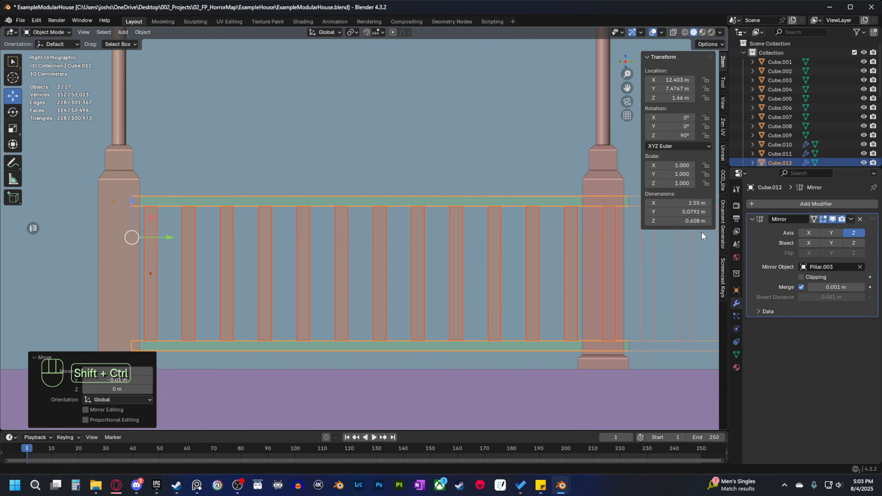
pyautogui.scroll(-2, 617, 326)
pyautogui.keyDown('shift'); pyautogui.moveTo(603, 327); pyautogui.dragTo(423, 328, button='middle'); pyautogui.keyUp('shift')
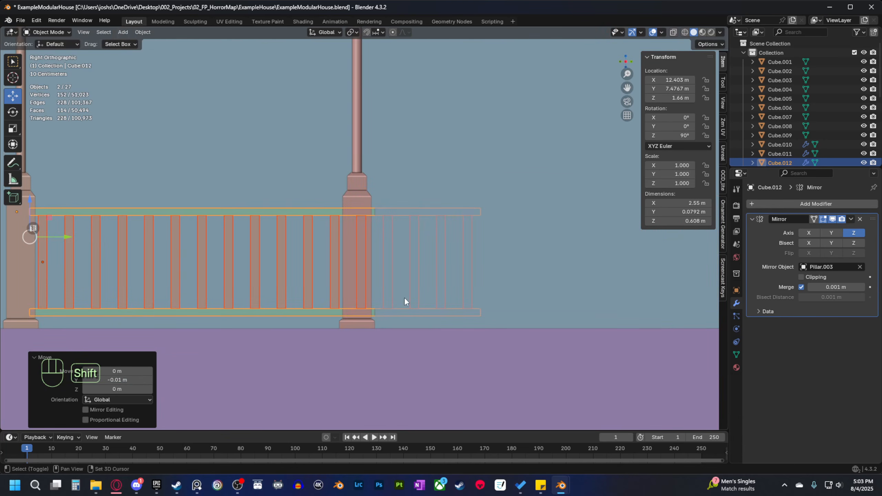
# Turn on X-ray display so the rail ends overshooting the last side pillar can be selected through the geometry.
pyautogui.keyDown('shift'); pyautogui.moveTo(406, 299); pyautogui.dragTo(425, 284, button='middle'); pyautogui.keyUp('shift')
pyautogui.scroll(2, 430, 285)
pyautogui.press('Tab')
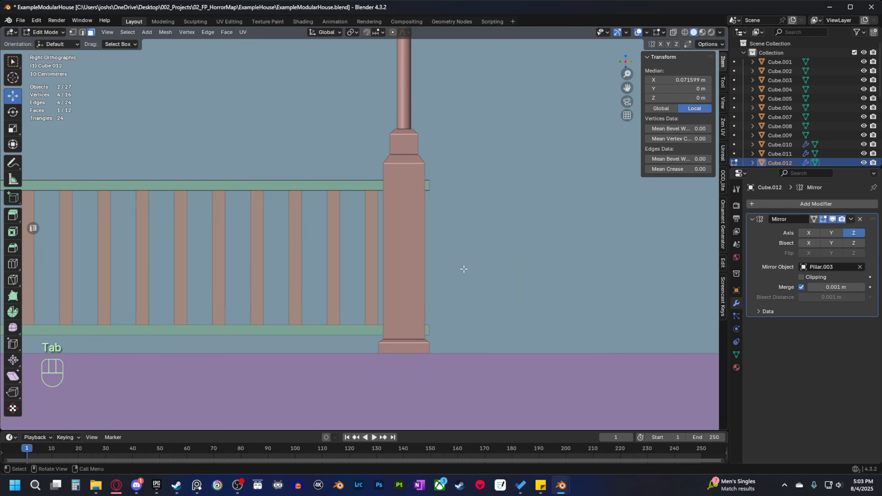
pyautogui.press('Tab')
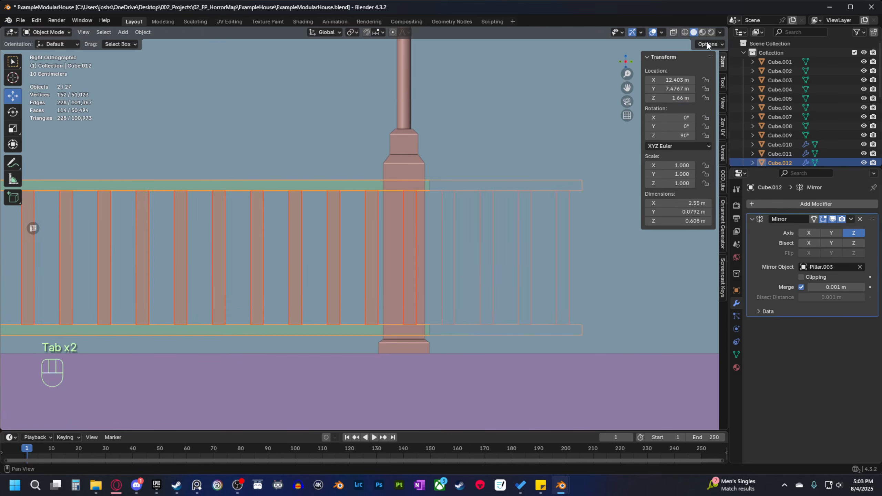
pyautogui.click(673, 32)
pyautogui.keyDown('shift'); pyautogui.moveTo(409, 255); pyautogui.dragTo(371, 257, button='middle'); pyautogui.keyUp('shift')
pyautogui.scroll(-1, 416, 274)
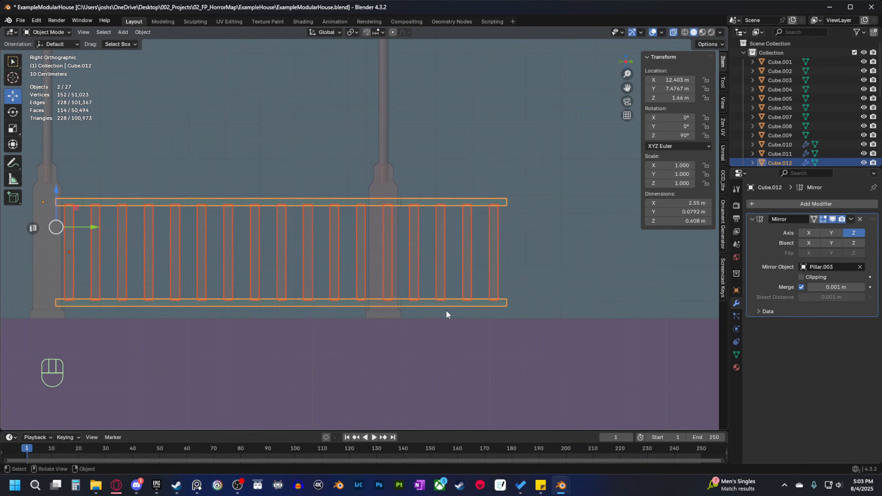
# Shorten the side section's rails by moving their overhanging end vertices -0.7 m along Y into the last pillar.
pyautogui.press('Tab')
pyautogui.press('Tab')
pyautogui.press('1')
pyautogui.press('Tab')
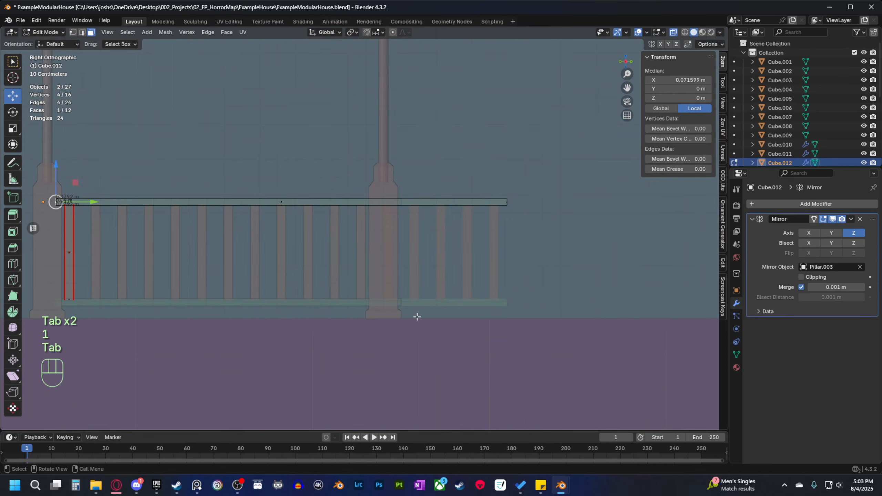
pyautogui.press('1')
pyautogui.moveTo(523, 189); pyautogui.dragTo(461, 320)
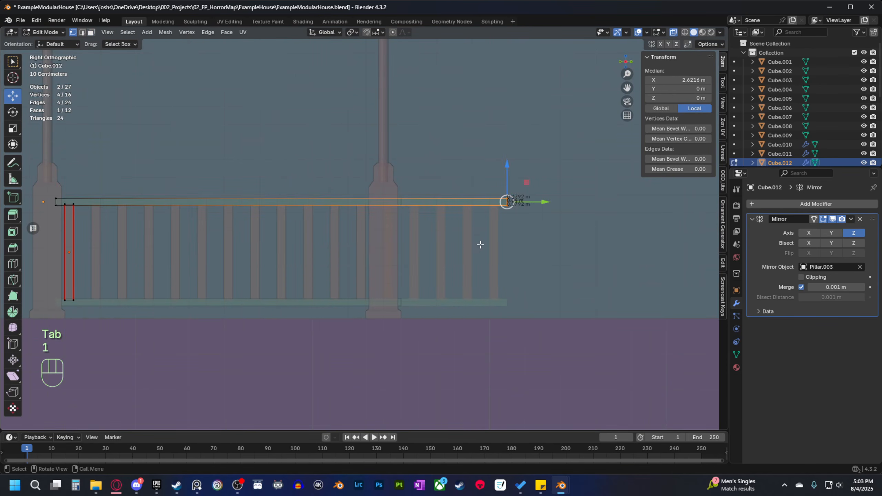
pyautogui.scroll(3, 478, 212)
pyautogui.keyDown('shift'); pyautogui.moveTo(478, 196); pyautogui.dragTo(506, 247, button='middle'); pyautogui.keyUp('shift')
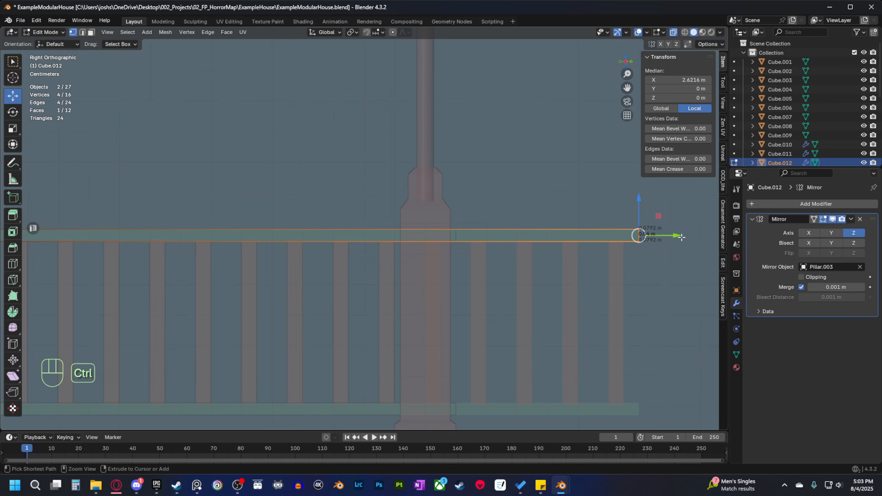
pyautogui.keyDown('ctrl'); pyautogui.moveTo(681, 237); pyautogui.dragTo(471, 245); pyautogui.keyUp('ctrl')
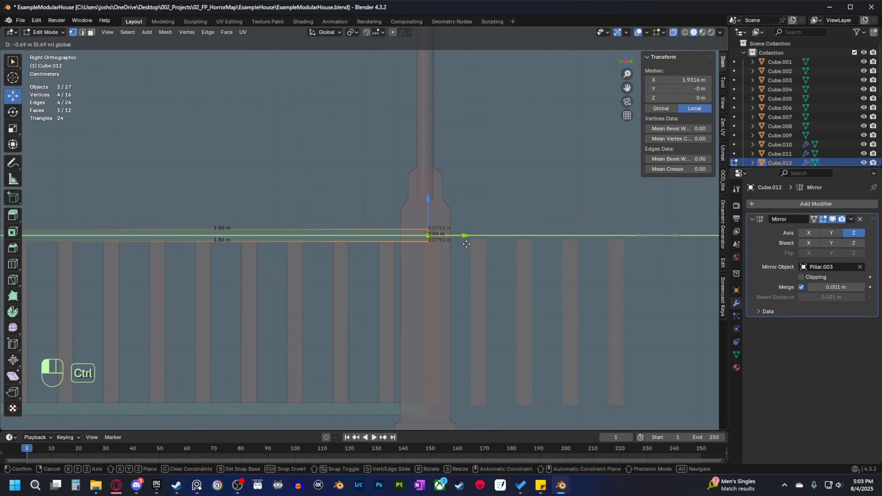
pyautogui.keyDown('ctrl'); pyautogui.moveTo(466, 244); pyautogui.dragTo(465, 244); pyautogui.keyUp('ctrl')
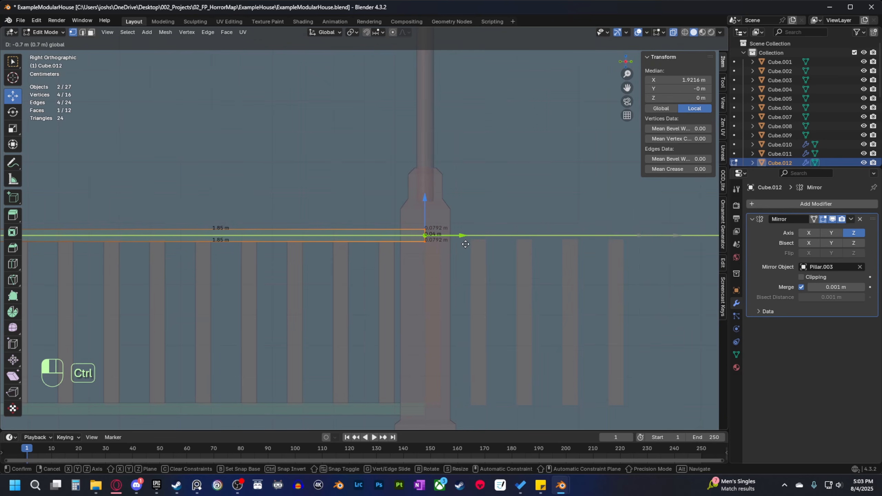
pyautogui.keyDown('ctrl'); pyautogui.moveTo(465, 244); pyautogui.dragTo(466, 244); pyautogui.keyUp('ctrl')
pyautogui.scroll(-4, 391, 276)
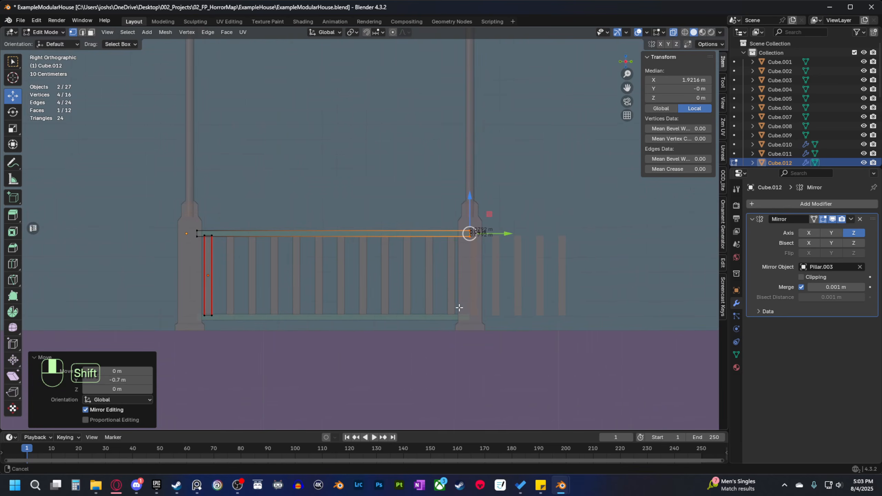
# Select the shortened rail's side face to check its length and fit in the pillar, and return to Object Mode.
pyautogui.scroll(1, 451, 302)
pyautogui.press('3')
pyautogui.click(342, 236)
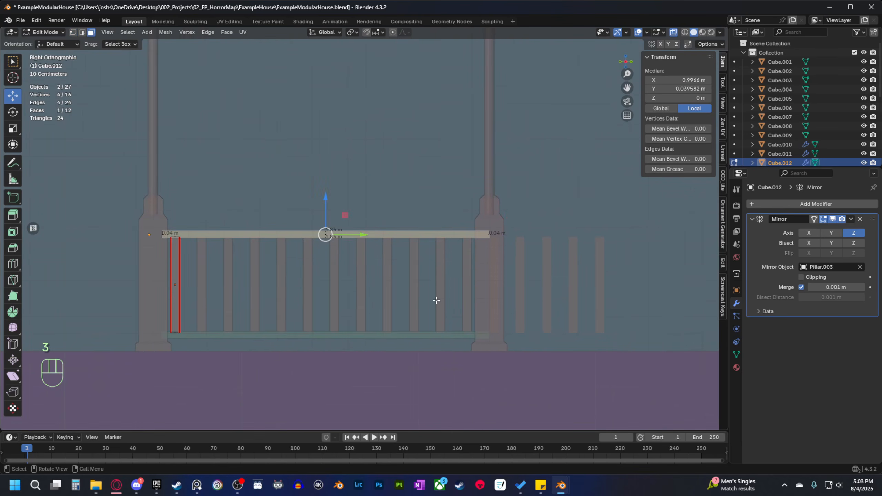
pyautogui.scroll(3, 429, 295)
pyautogui.keyDown('shift'); pyautogui.moveTo(331, 301); pyautogui.dragTo(431, 307, button='middle'); pyautogui.keyUp('shift')
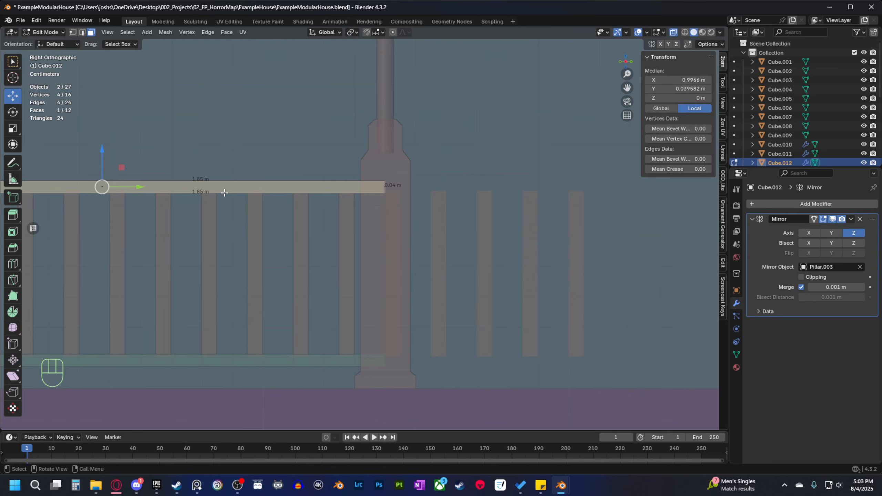
pyautogui.keyDown('shift'); pyautogui.moveTo(406, 372); pyautogui.dragTo(414, 318, button='middle'); pyautogui.keyUp('shift')
pyautogui.press('Tab')
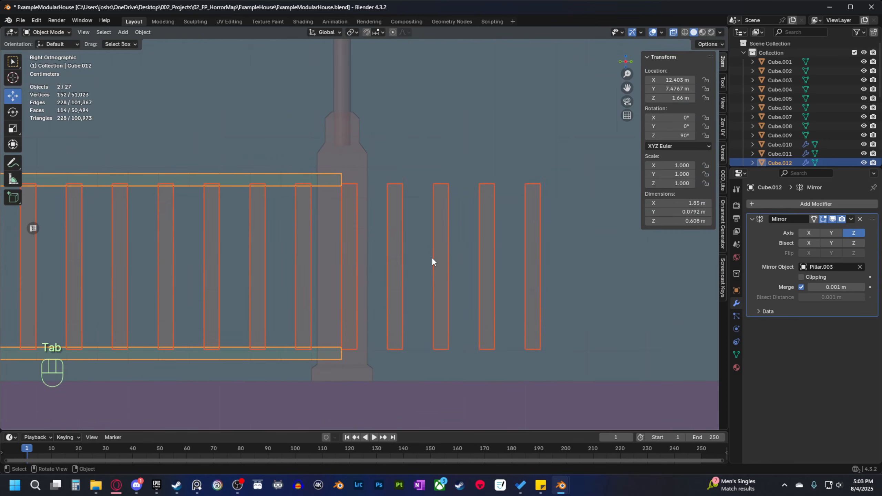
# Reduce the side section's baluster Array count to 12 so no balusters extend past the pillar.
pyautogui.click(443, 261)
pyautogui.click(341, 259)
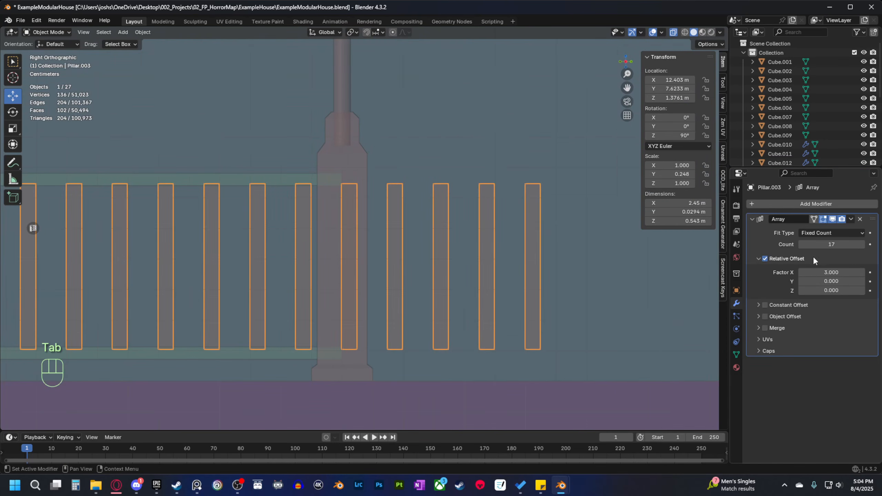
pyautogui.click(801, 244)
pyautogui.click(801, 245)
pyautogui.click(801, 244)
pyautogui.click(801, 244)
pyautogui.click(801, 245)
pyautogui.scroll(-3, 414, 277)
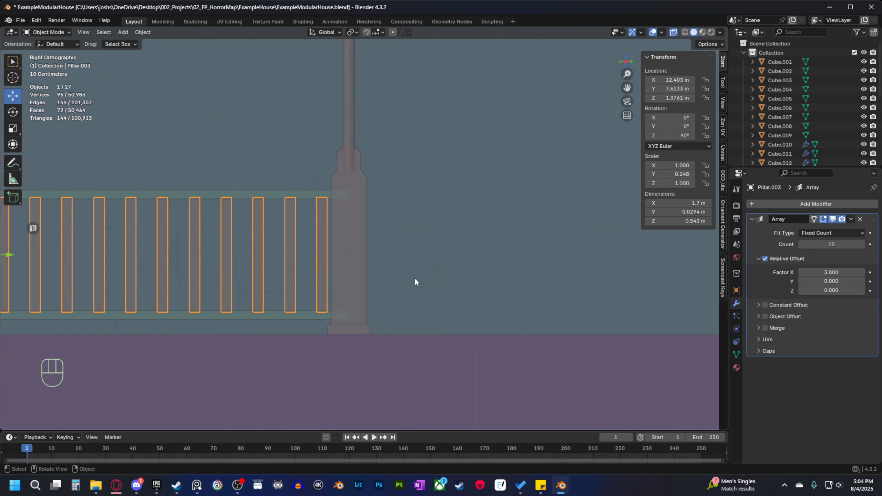
pyautogui.keyDown('shift'); pyautogui.moveTo(414, 278); pyautogui.dragTo(381, 291, button='middle'); pyautogui.keyUp('shift')
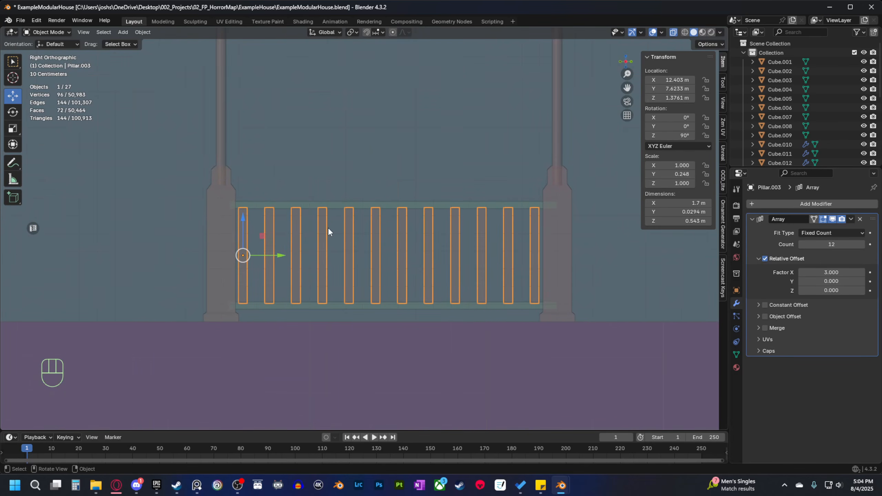
# Review the shortened side section in perspective against the rest of the porch.
pyautogui.moveTo(326, 232); pyautogui.dragTo(299, 234, button='middle')
pyautogui.scroll(-10, 264, 200)
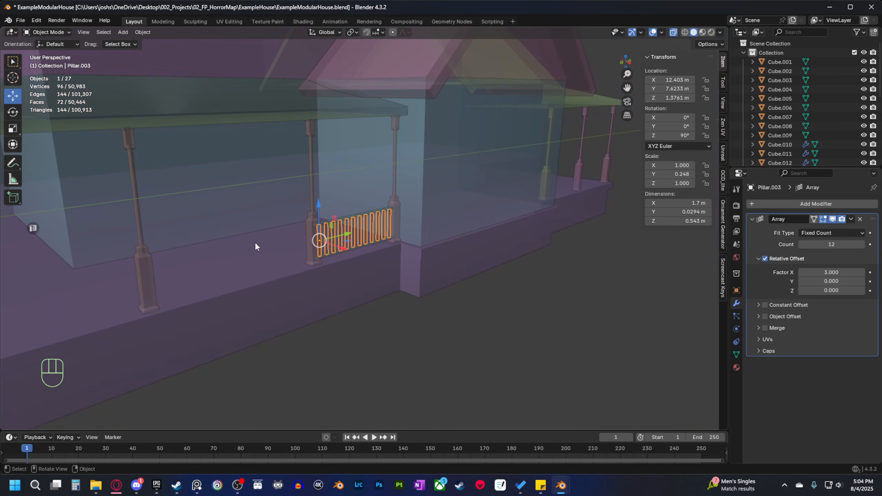
pyautogui.keyDown('shift'); pyautogui.moveTo(219, 266); pyautogui.dragTo(310, 324, button='middle'); pyautogui.keyUp('shift')
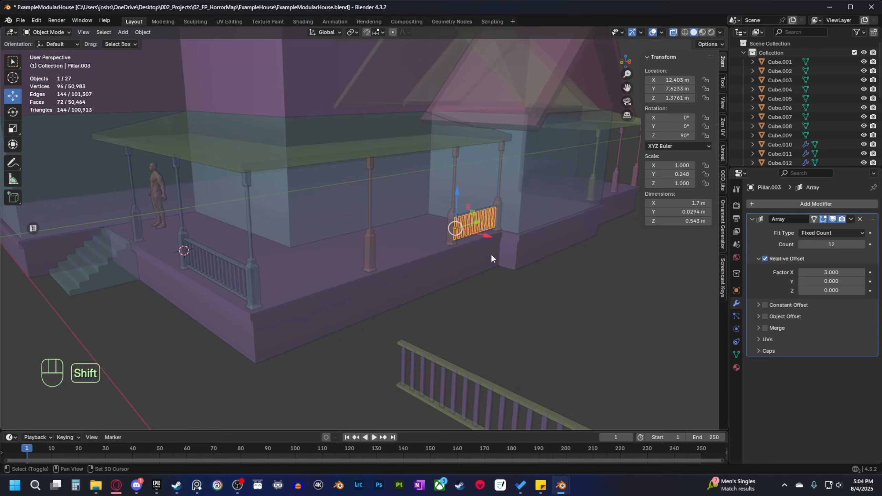
pyautogui.moveTo(490, 258); pyautogui.dragTo(303, 278, button='middle')
pyautogui.moveTo(328, 312); pyautogui.dragTo(233, 274, button='middle')
pyautogui.scroll(8, 249, 281)
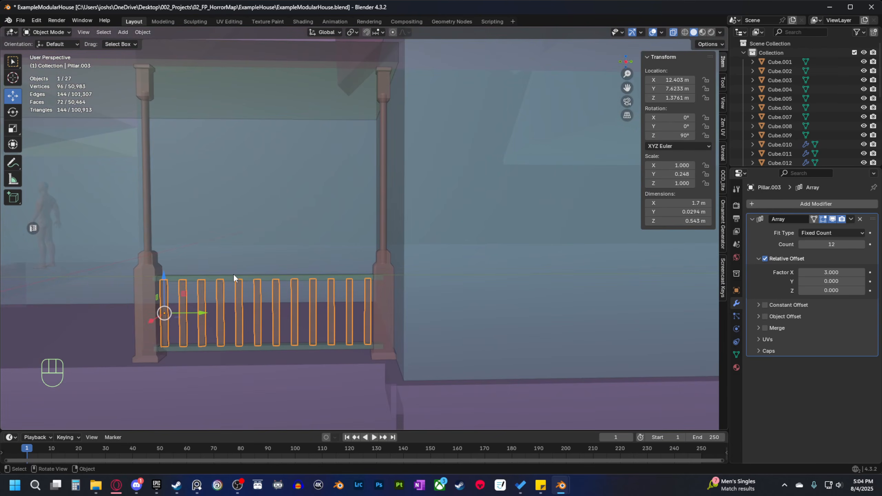
# Duplicate the short section's rails and balusters and move the copy 6.8 m along Y to the porch beyond the projecting wall.
pyautogui.keyDown('shift'); pyautogui.click(223, 278); pyautogui.keyUp('shift')
pyautogui.click(217, 277)
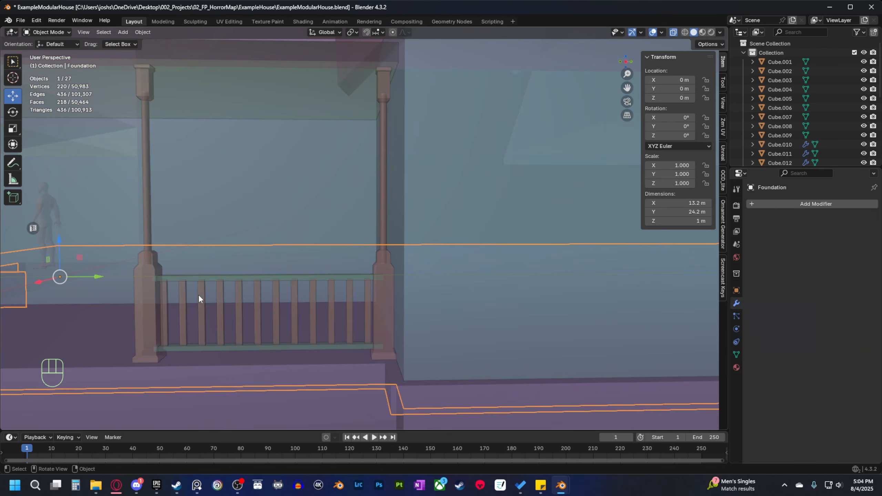
pyautogui.click(200, 278)
pyautogui.keyDown('shift'); pyautogui.click(200, 296); pyautogui.keyUp('shift')
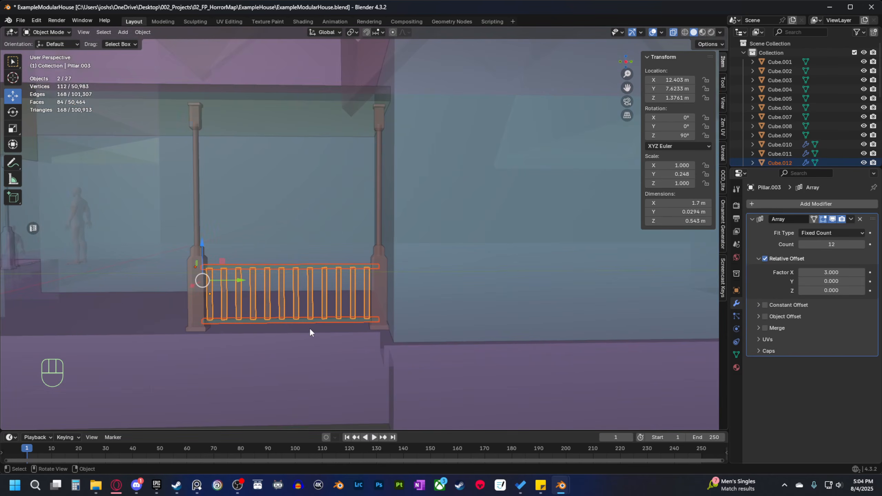
pyautogui.press('`')
pyautogui.click(321, 316)
pyautogui.press('`')
pyautogui.click(403, 314)
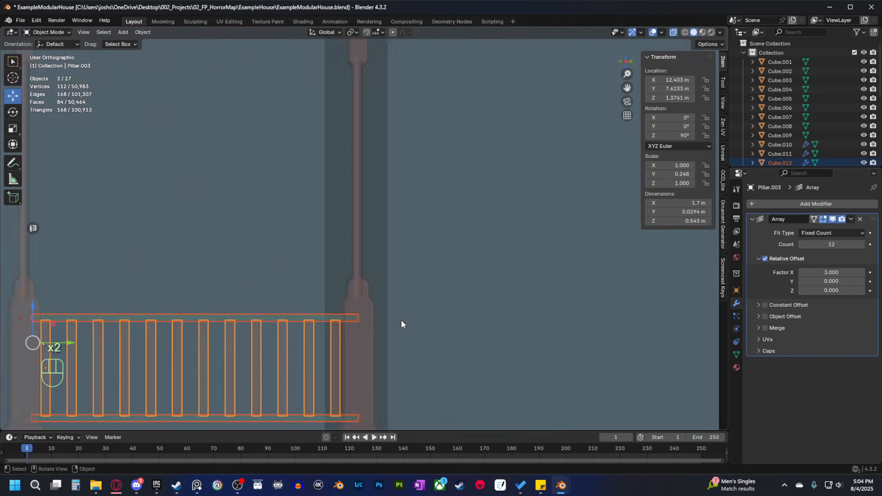
pyautogui.scroll(-3, 441, 316)
pyautogui.keyDown('shift'); pyautogui.moveTo(441, 316); pyautogui.dragTo(366, 301, button='middle'); pyautogui.keyUp('shift')
pyautogui.scroll(-2, 472, 314)
pyautogui.keyDown('shift'); pyautogui.moveTo(472, 316); pyautogui.dragTo(324, 330, button='middle'); pyautogui.keyUp('shift')
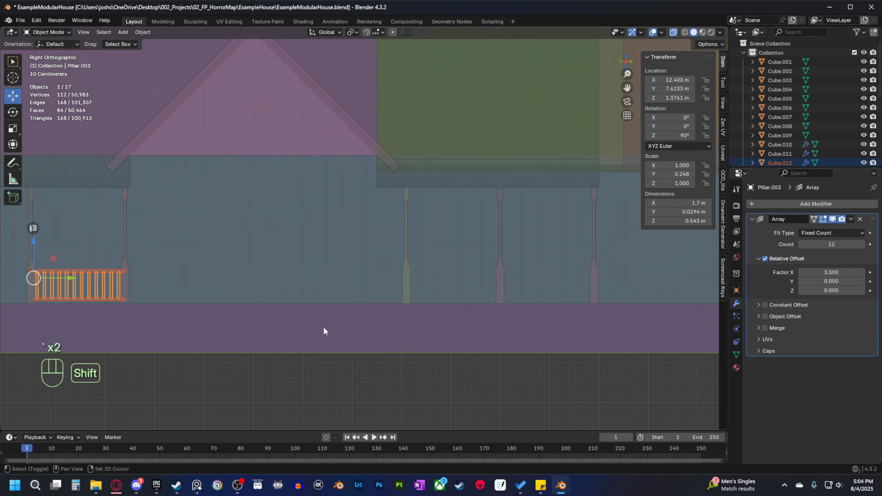
pyautogui.hotkey('shift', 'd')
pyautogui.rightClick(334, 309)
pyautogui.keyDown('ctrl'); pyautogui.moveTo(72, 279); pyautogui.dragTo(402, 309); pyautogui.keyUp('ctrl')
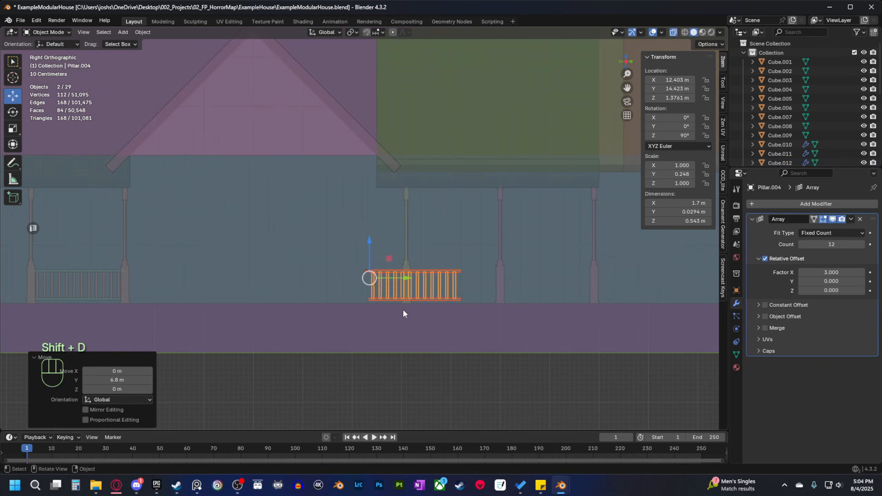
# Turn off X-ray and move the duplicated section 0.11 m along Y in right view so it starts at the wall.
pyautogui.scroll(5, 402, 308)
pyautogui.scroll(3, 323, 188)
pyautogui.scroll(-6, 349, 248)
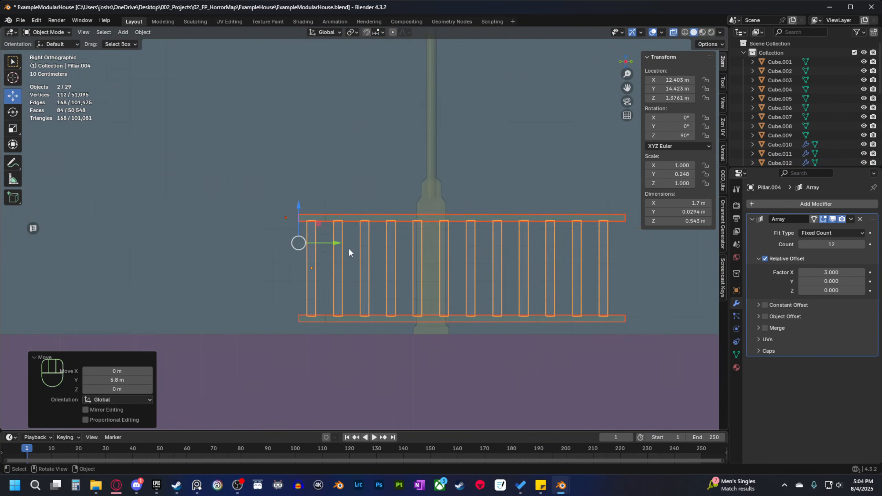
pyautogui.moveTo(373, 228)
pyautogui.mouseDown(button='middle')
pyautogui.moveTo(349, 251)
pyautogui.moveTo(381, 231)
pyautogui.moveTo(363, 225)
pyautogui.mouseUp(button='middle')
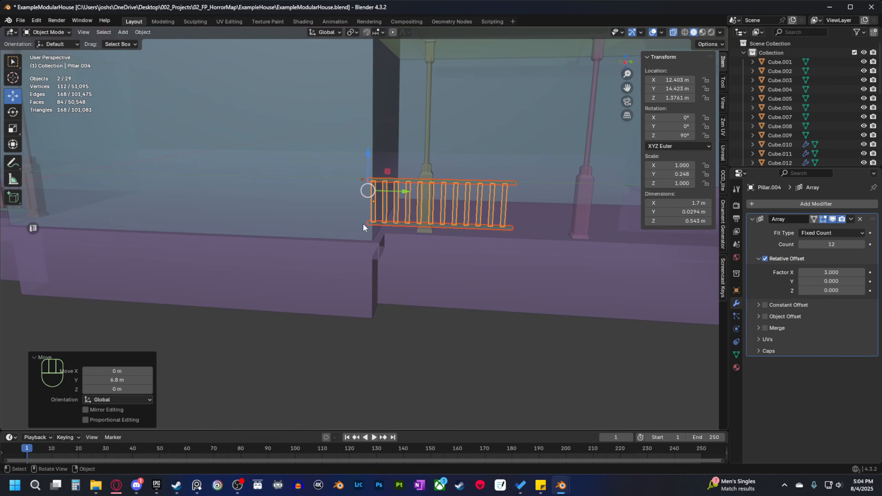
pyautogui.press('`')
pyautogui.click(310, 192)
pyautogui.press('`')
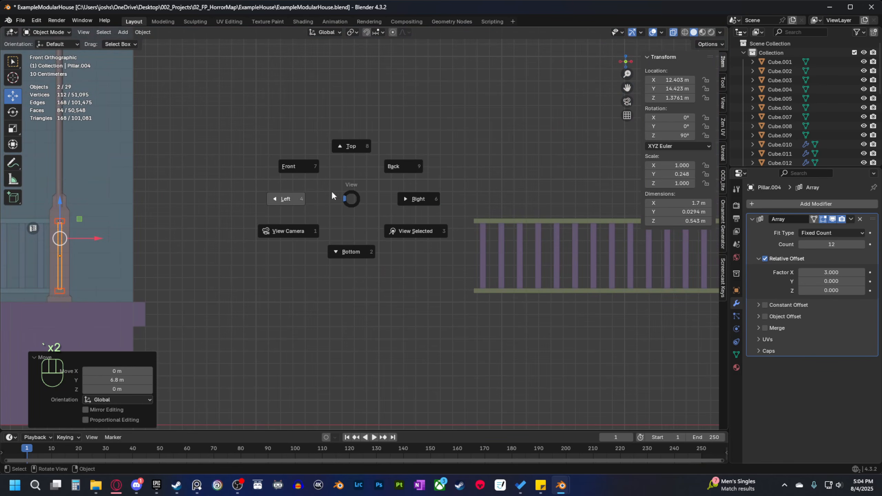
pyautogui.click(436, 198)
pyautogui.click(672, 32)
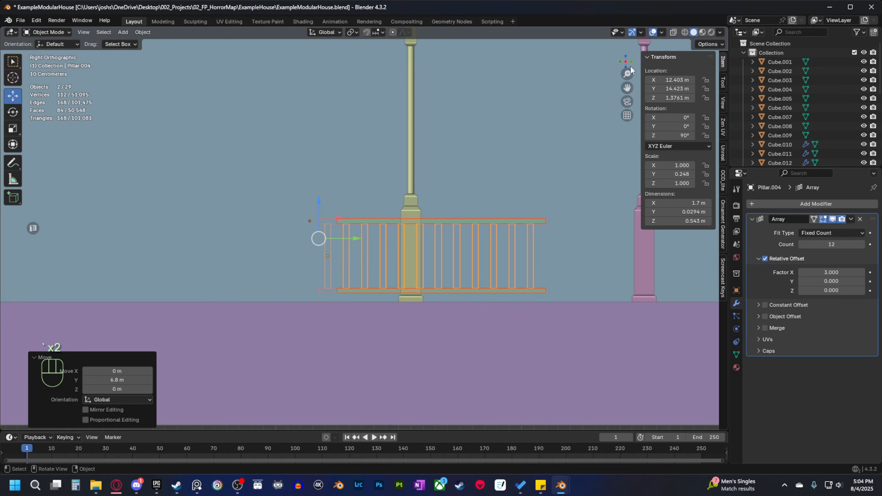
pyautogui.scroll(5, 306, 248)
pyautogui.keyDown('shift'); pyautogui.moveTo(420, 230); pyautogui.dragTo(268, 275, button='middle'); pyautogui.keyUp('shift')
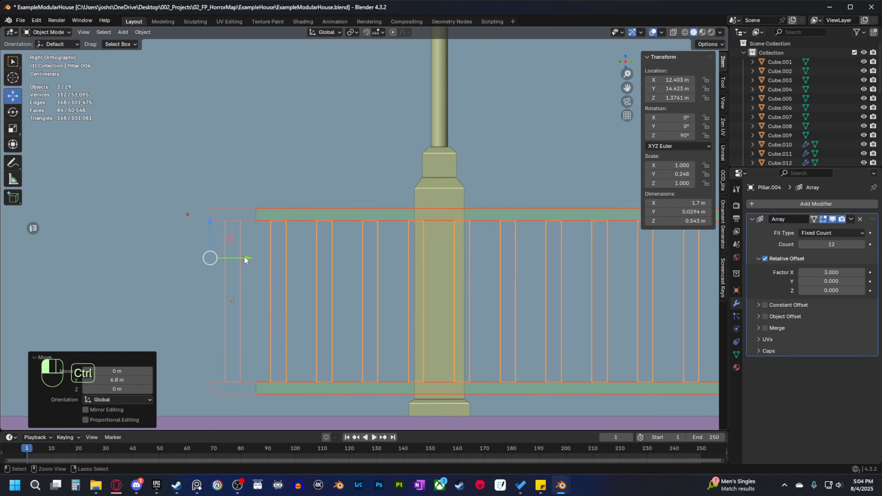
pyautogui.keyDown('ctrl'); pyautogui.moveTo(244, 257); pyautogui.dragTo(279, 265); pyautogui.keyUp('ctrl')
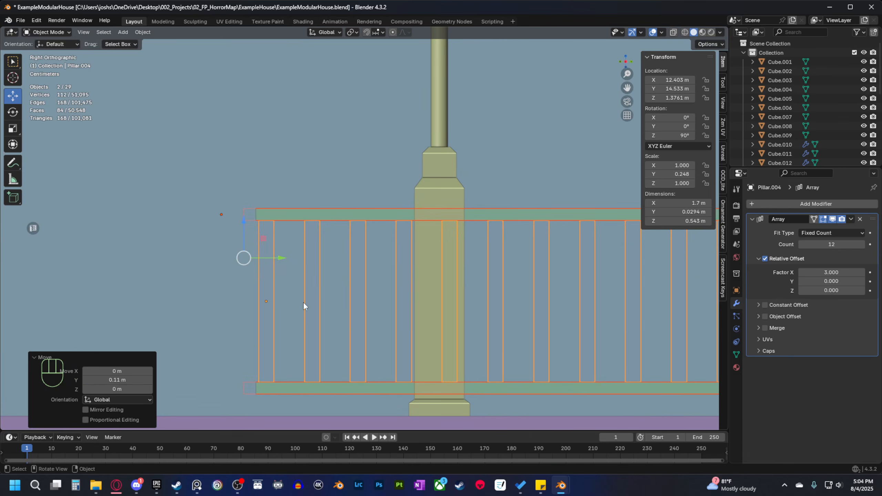
# With X-ray on, shorten the duplicated section's rails by moving their far-end vertices -1.25 m along Y into the nearest pillar.
pyautogui.keyDown('shift'); pyautogui.moveTo(452, 326); pyautogui.dragTo(219, 298, button='middle'); pyautogui.keyUp('shift')
pyautogui.scroll(-3, 229, 296)
pyautogui.keyDown('shift'); pyautogui.moveTo(302, 282); pyautogui.dragTo(331, 288, button='middle'); pyautogui.keyUp('shift')
pyautogui.press('Tab')
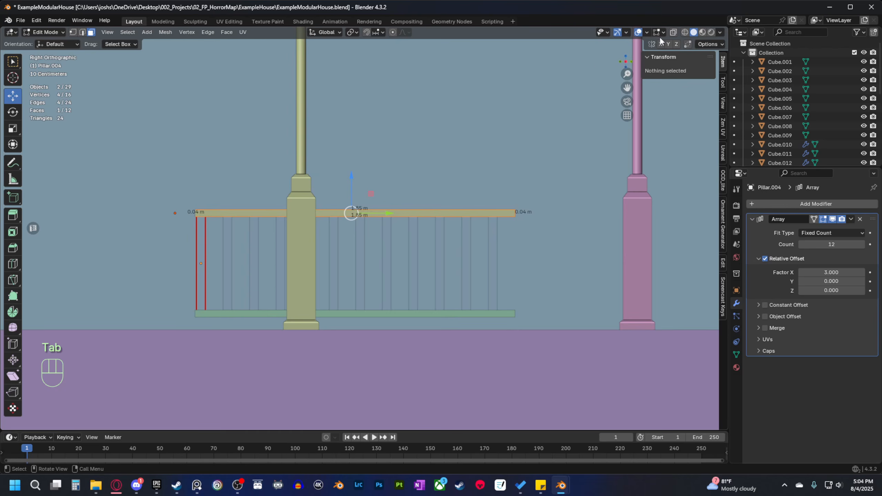
pyautogui.click(673, 33)
pyautogui.moveTo(527, 200); pyautogui.dragTo(494, 257)
pyautogui.keyDown('shift'); pyautogui.moveTo(489, 273); pyautogui.dragTo(524, 258, button='middle'); pyautogui.keyUp('shift')
pyautogui.scroll(3, 464, 318)
pyautogui.keyDown('ctrl'); pyautogui.moveTo(652, 250); pyautogui.dragTo(281, 255); pyautogui.keyUp('ctrl')
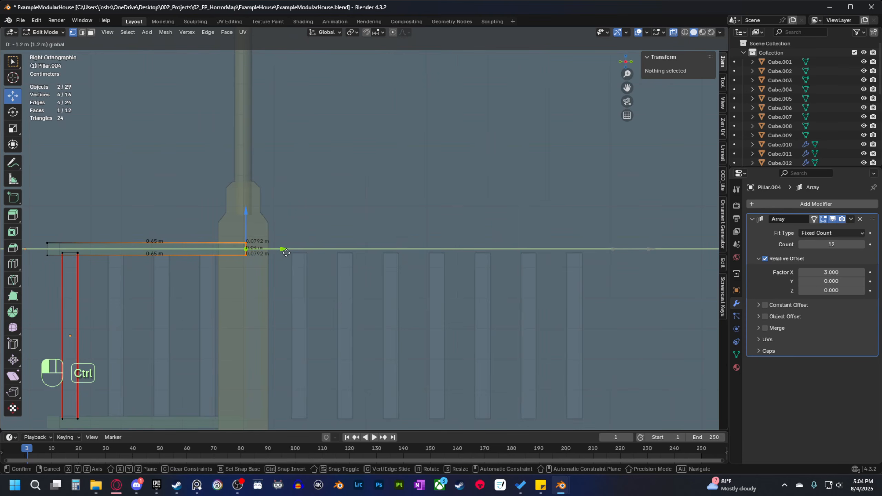
pyautogui.keyDown('ctrl'); pyautogui.moveTo(286, 253); pyautogui.dragTo(264, 256); pyautogui.keyUp('ctrl')
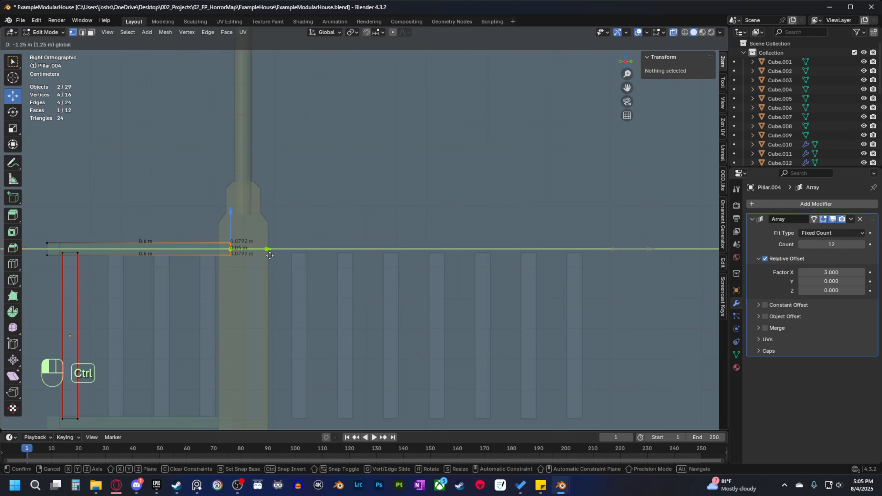
pyautogui.keyDown('ctrl'); pyautogui.moveTo(270, 256); pyautogui.dragTo(269, 256); pyautogui.keyUp('ctrl')
pyautogui.keyDown('shift'); pyautogui.moveTo(233, 314); pyautogui.dragTo(316, 284, button='middle'); pyautogui.keyUp('shift')
pyautogui.keyDown('shift'); pyautogui.moveTo(354, 347); pyautogui.dragTo(433, 321, button='middle'); pyautogui.keyUp('shift')
pyautogui.scroll(2, 337, 294)
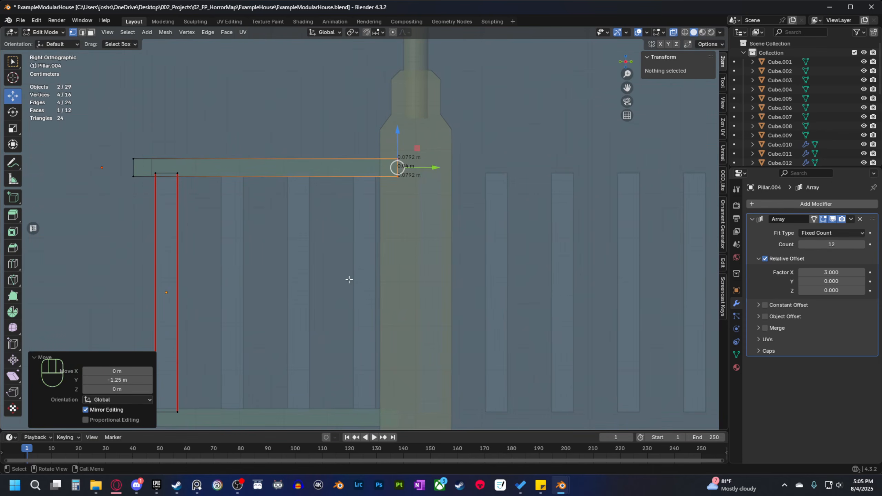
# Set the array count of the shortened section's balusters to 4 and turn off X-ray.
pyautogui.scroll(-4, 326, 289)
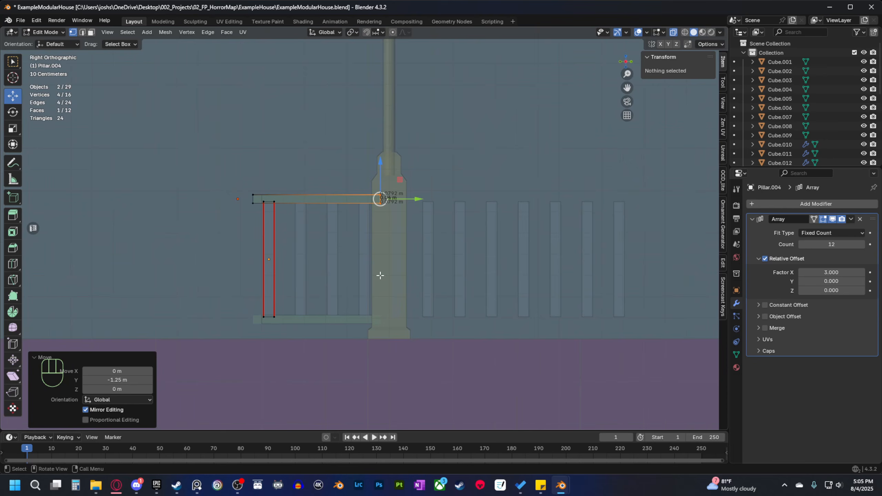
pyautogui.press('Tab')
pyautogui.click(498, 275)
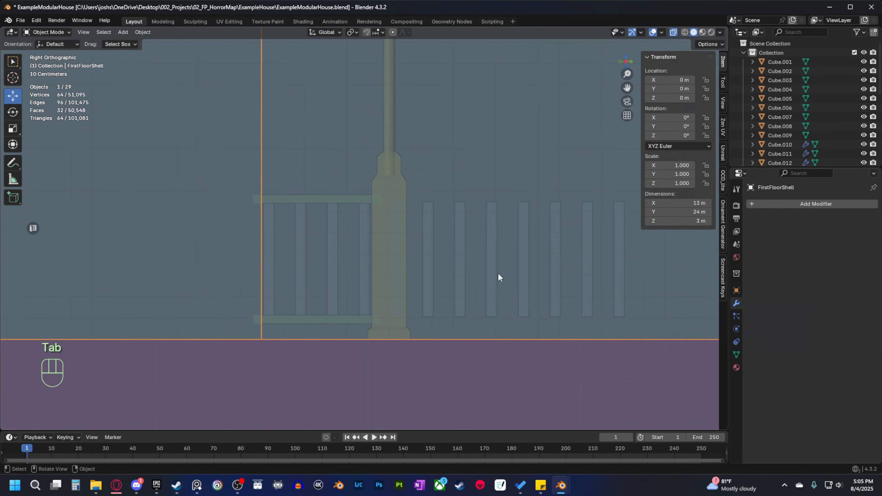
pyautogui.click(458, 259)
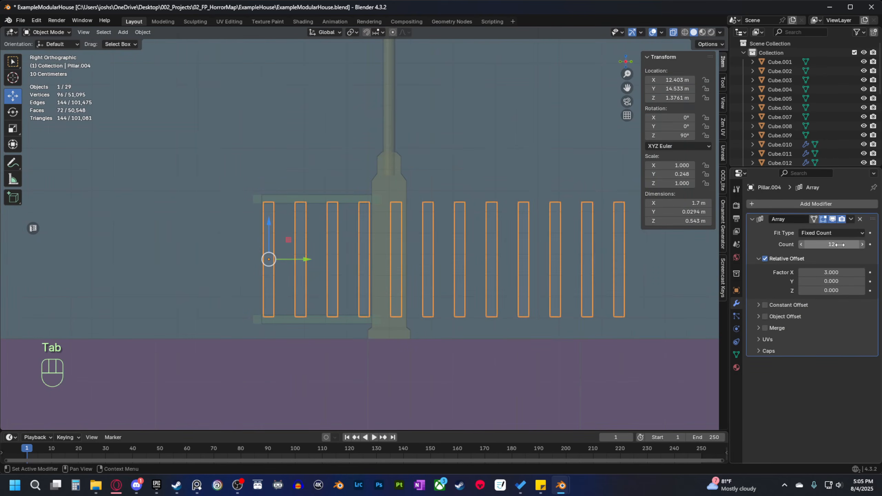
pyautogui.moveTo(839, 244); pyautogui.dragTo(798, 244)
pyautogui.scroll(-3, 416, 273)
pyautogui.press('Tab')
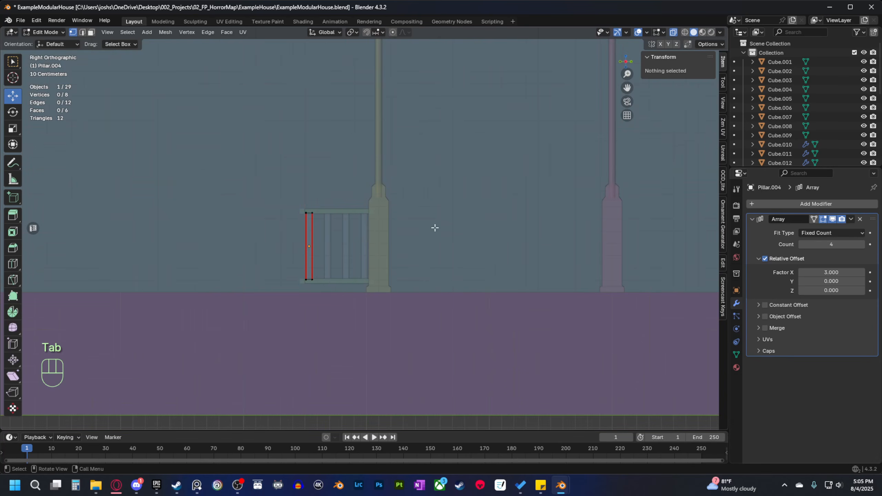
pyautogui.press('Tab')
pyautogui.click(673, 33)
# Examine the four-baluster section beside the projecting wall and compare it with the other railings around the porch.
pyautogui.moveTo(386, 257); pyautogui.dragTo(367, 314, button='middle')
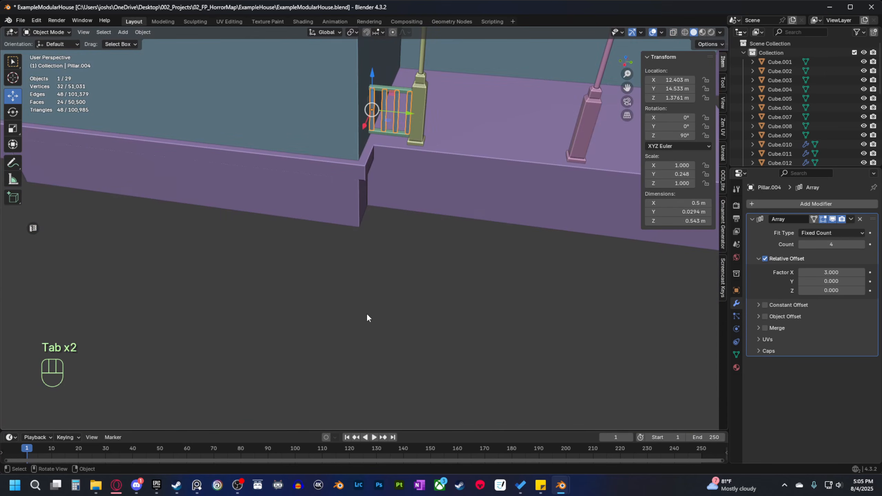
pyautogui.click(425, 261)
pyautogui.scroll(3, 365, 250)
pyautogui.keyDown('shift'); pyautogui.moveTo(397, 188); pyautogui.dragTo(413, 223, button='middle'); pyautogui.keyUp('shift')
pyautogui.keyDown('shift'); pyautogui.moveTo(413, 224); pyautogui.dragTo(432, 244, button='middle'); pyautogui.keyUp('shift')
pyautogui.moveTo(255, 276)
pyautogui.mouseDown(button='middle')
pyautogui.moveTo(231, 285)
pyautogui.moveTo(263, 288)
pyautogui.mouseUp(button='middle')
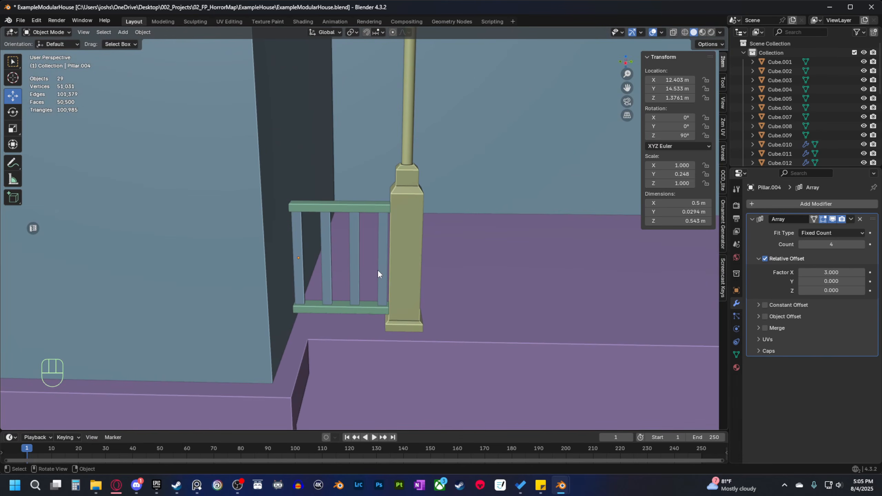
pyautogui.scroll(-8, 386, 282)
pyautogui.keyDown('shift'); pyautogui.moveTo(180, 292); pyautogui.dragTo(548, 325, button='middle'); pyautogui.keyUp('shift')
pyautogui.scroll(1, 346, 283)
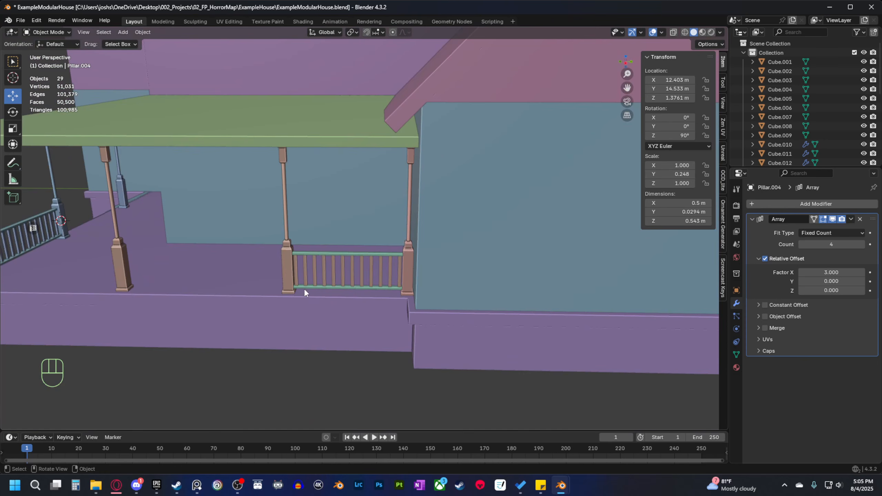
pyautogui.scroll(-6, 304, 288)
pyautogui.moveTo(117, 288); pyautogui.dragTo(183, 275, button='middle')
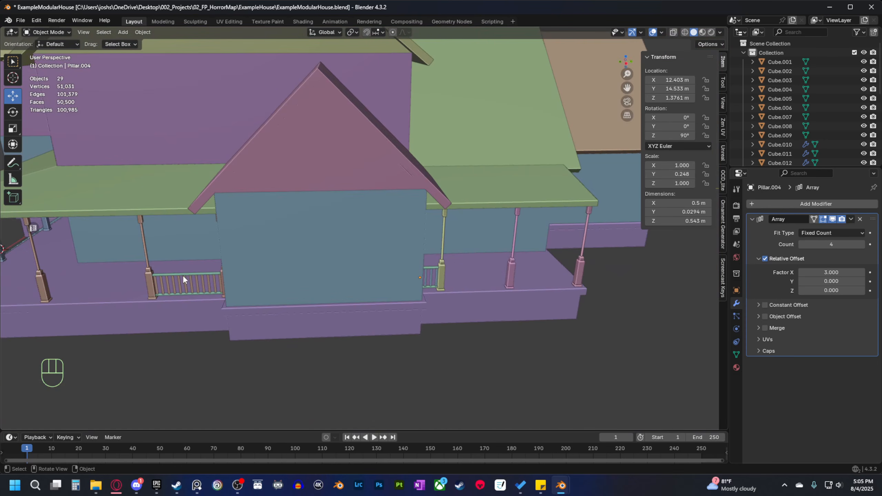
pyautogui.moveTo(482, 318); pyautogui.dragTo(306, 322, button='middle')
pyautogui.keyDown('shift'); pyautogui.moveTo(305, 323); pyautogui.dragTo(338, 327, button='middle'); pyautogui.keyUp('shift')
pyautogui.moveTo(187, 324); pyautogui.dragTo(378, 300, button='middle')
pyautogui.scroll(5, 378, 300)
pyautogui.keyDown('shift'); pyautogui.moveTo(283, 330); pyautogui.dragTo(375, 265, button='middle'); pyautogui.keyUp('shift')
pyautogui.scroll(3, 375, 265)
# Isolate the front railing's rail, mark all its sharp edges as seams, and return to the full scene in Object Mode.
pyautogui.click(372, 257)
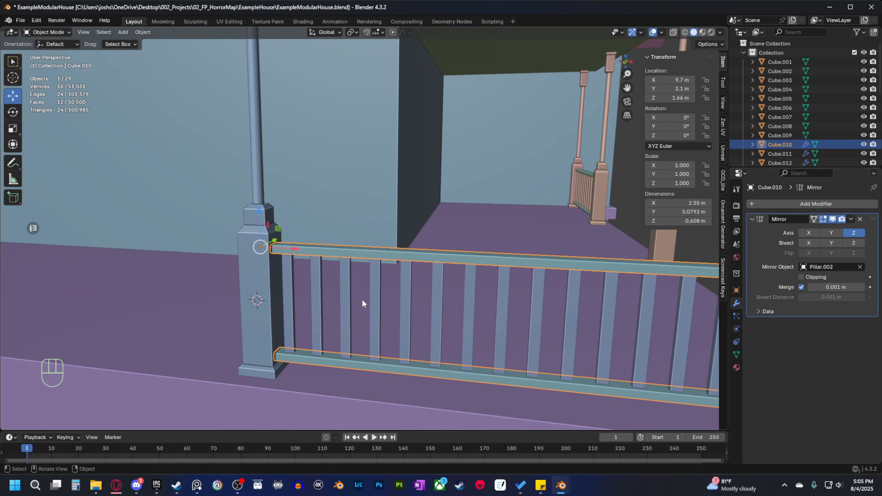
pyautogui.keyDown('shift'); pyautogui.moveTo(400, 316); pyautogui.dragTo(451, 271, button='middle'); pyautogui.keyUp('shift')
pyautogui.press('b')
pyautogui.scroll(2, 301, 323)
pyautogui.press('Tab')
pyautogui.keyDown('shift'); pyautogui.moveTo(300, 323); pyautogui.dragTo(355, 263, button='middle'); pyautogui.keyUp('shift')
pyautogui.press('q')
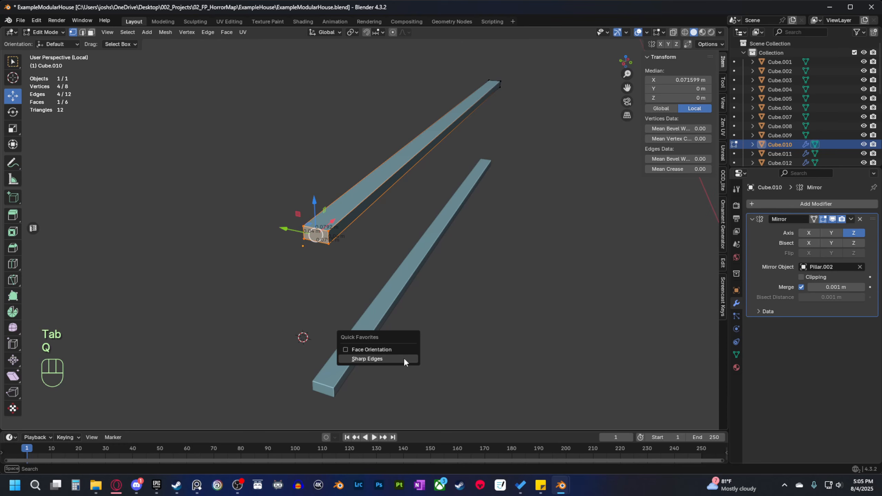
pyautogui.click(404, 358)
pyautogui.rightClick(466, 368)
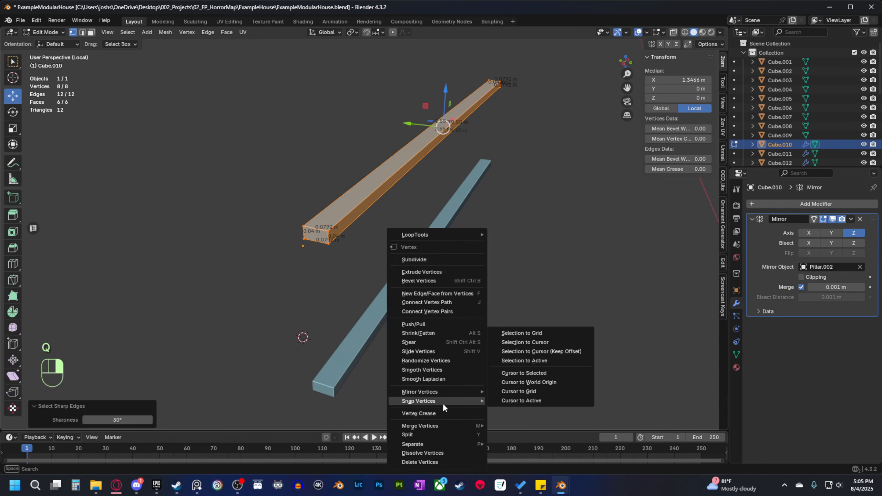
pyautogui.press('2')
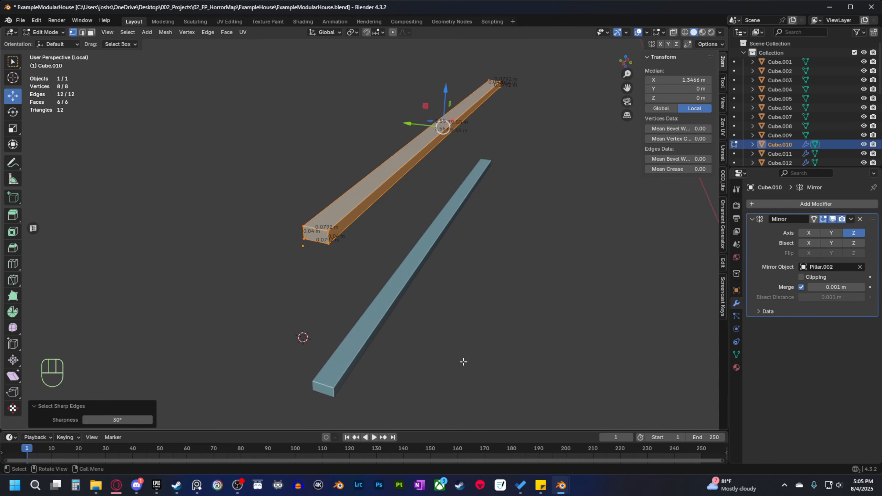
pyautogui.rightClick(458, 359)
pyautogui.click(439, 350)
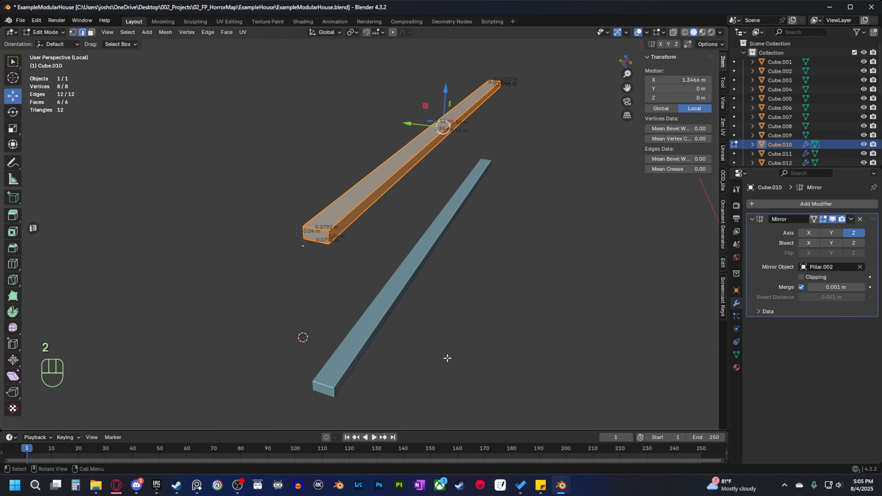
pyautogui.press('Tab')
pyautogui.moveTo(442, 357); pyautogui.dragTo(392, 343, button='middle')
pyautogui.press('Tab')
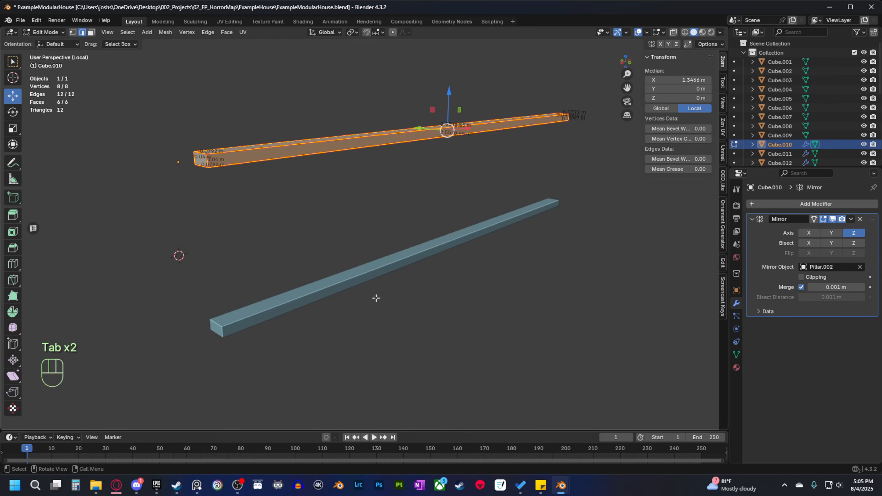
pyautogui.press('b')
pyautogui.press('Tab')
# Isolate the front railing's balusters and delete the source baluster's hidden top and bottom faces.
pyautogui.click(231, 275)
pyautogui.press('Tab')
pyautogui.moveTo(292, 333); pyautogui.dragTo(416, 261, button='middle')
pyautogui.press('b')
pyautogui.scroll(10, 402, 273)
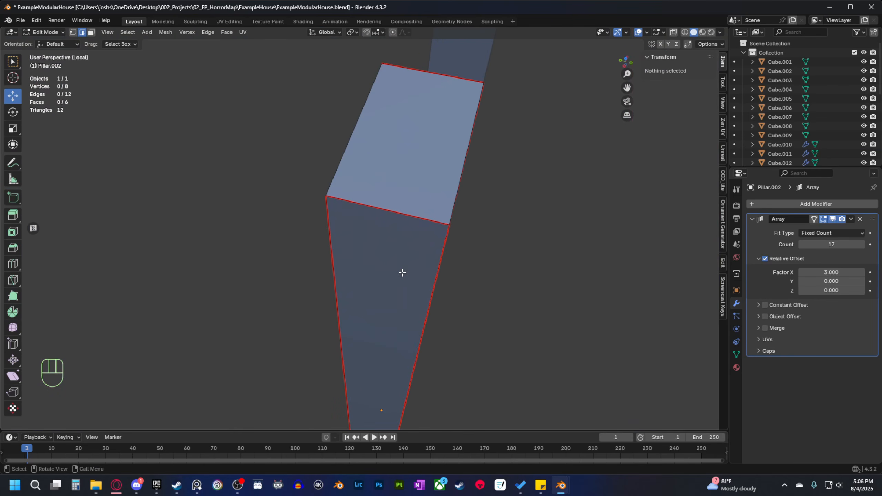
pyautogui.scroll(-5, 402, 273)
pyautogui.press('Tab')
pyautogui.press('Tab')
pyautogui.press('3')
pyautogui.click(376, 209)
pyautogui.moveTo(377, 209); pyautogui.dragTo(415, 212, button='middle')
pyautogui.keyDown('shift'); pyautogui.moveTo(416, 211); pyautogui.dragTo(406, 275, button='middle'); pyautogui.keyUp('shift')
pyautogui.moveTo(406, 274); pyautogui.dragTo(335, 322, button='middle')
pyautogui.keyDown('shift'); pyautogui.click(315, 314); pyautogui.keyUp('shift')
pyautogui.press('x')
pyautogui.click(334, 308)
pyautogui.press('b')
pyautogui.moveTo(461, 305); pyautogui.dragTo(352, 257, button='middle')
pyautogui.press('Tab')
# Apply the scale to the front railing's rails and balusters together.
pyautogui.keyDown('shift'); pyautogui.click(319, 224); pyautogui.keyUp('shift')
pyautogui.keyDown('shift'); pyautogui.click(307, 245); pyautogui.keyUp('shift')
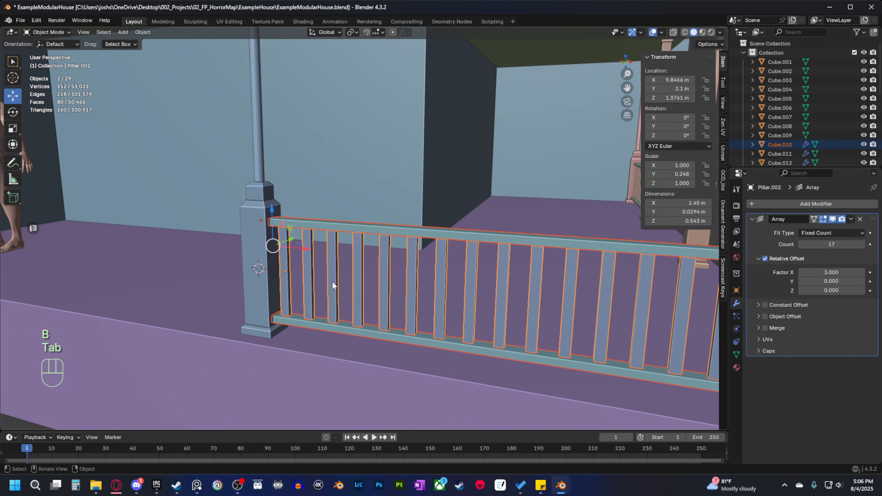
pyautogui.hotkey('ctrl', 'a')
pyautogui.click(345, 292)
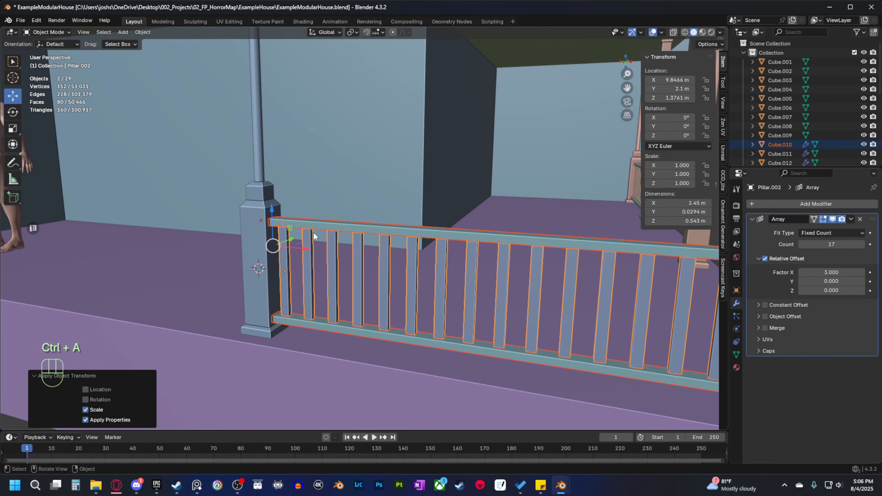
# Inspect the front railing and the side porch railing from several angles.
pyautogui.moveTo(313, 232); pyautogui.dragTo(316, 251, button='middle')
pyautogui.scroll(-3, 316, 250)
pyautogui.scroll(3, 363, 261)
pyautogui.moveTo(277, 275); pyautogui.dragTo(312, 270, button='middle')
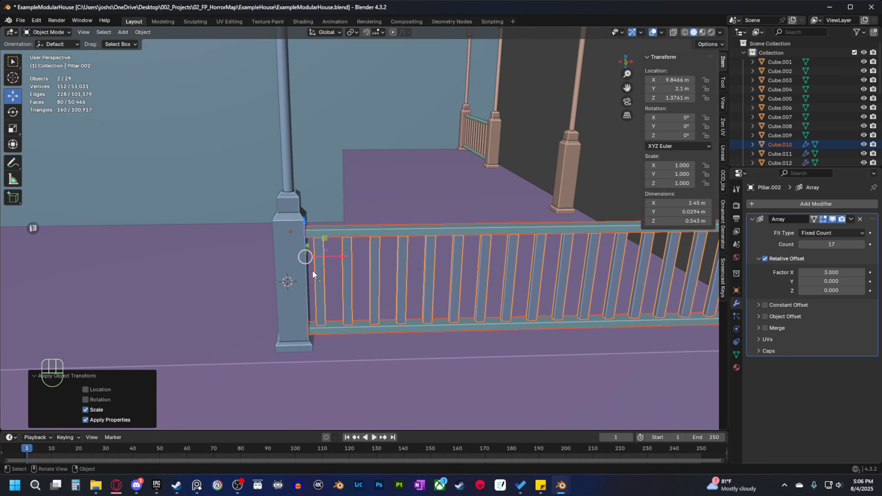
pyautogui.click(318, 284)
pyautogui.scroll(-3, 384, 295)
pyautogui.moveTo(385, 295); pyautogui.dragTo(356, 289, button='middle')
pyautogui.scroll(-3, 347, 292)
pyautogui.scroll(-5, 356, 288)
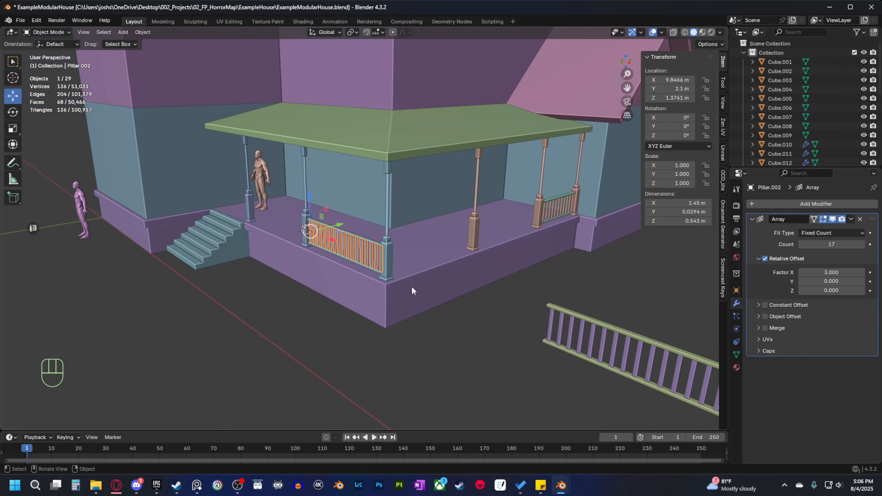
pyautogui.moveTo(411, 287); pyautogui.dragTo(205, 291, button='middle')
pyautogui.scroll(2, 342, 288)
pyautogui.scroll(3, 344, 289)
pyautogui.keyDown('shift'); pyautogui.moveTo(353, 301); pyautogui.dragTo(319, 279, button='middle'); pyautogui.keyUp('shift')
pyautogui.scroll(3, 334, 269)
pyautogui.scroll(-6, 209, 252)
pyautogui.moveTo(204, 252); pyautogui.dragTo(354, 200, button='middle')
pyautogui.scroll(-5, 354, 200)
pyautogui.moveTo(361, 237); pyautogui.dragTo(329, 238, button='middle')
pyautogui.keyDown('shift'); pyautogui.moveTo(379, 214); pyautogui.dragTo(328, 246, button='middle'); pyautogui.keyUp('shift')
pyautogui.scroll(5, 328, 247)
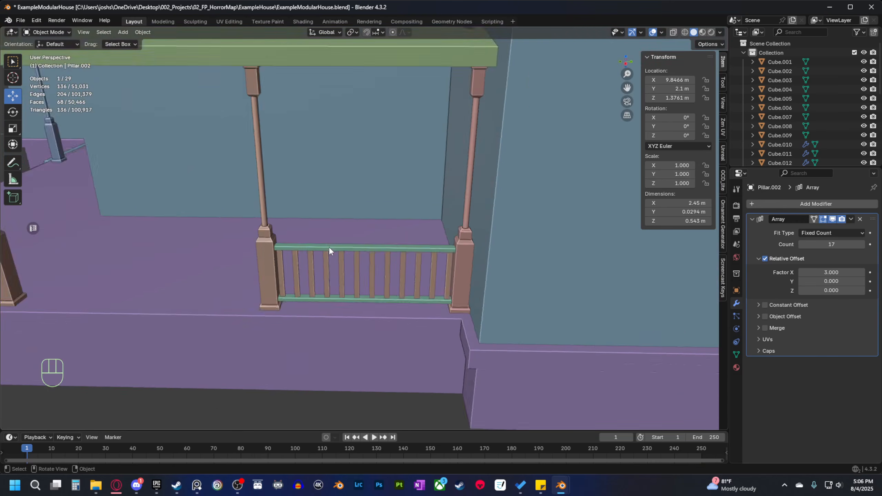
# Select the rails and balusters of both side porch sections and move them -6 m along Y.
pyautogui.click(295, 258)
pyautogui.keyDown('shift'); pyautogui.click(266, 291); pyautogui.keyUp('shift')
pyautogui.scroll(-6, 268, 288)
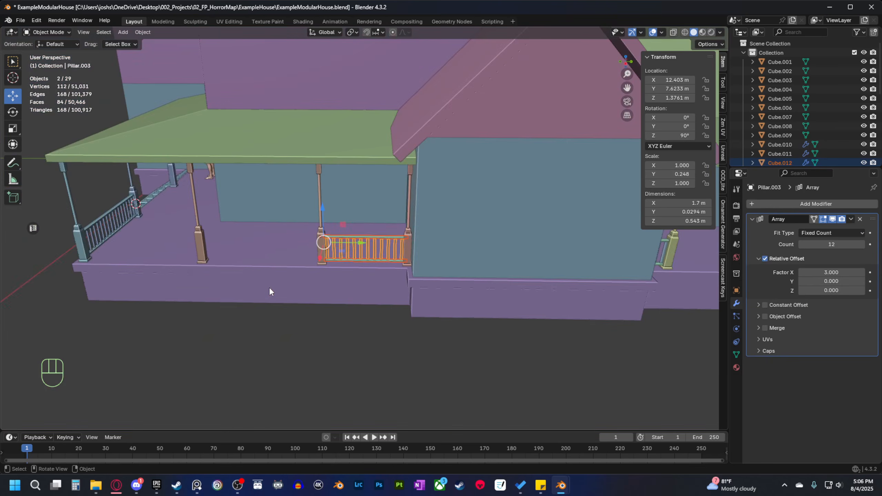
pyautogui.moveTo(268, 287); pyautogui.dragTo(366, 274, button='middle')
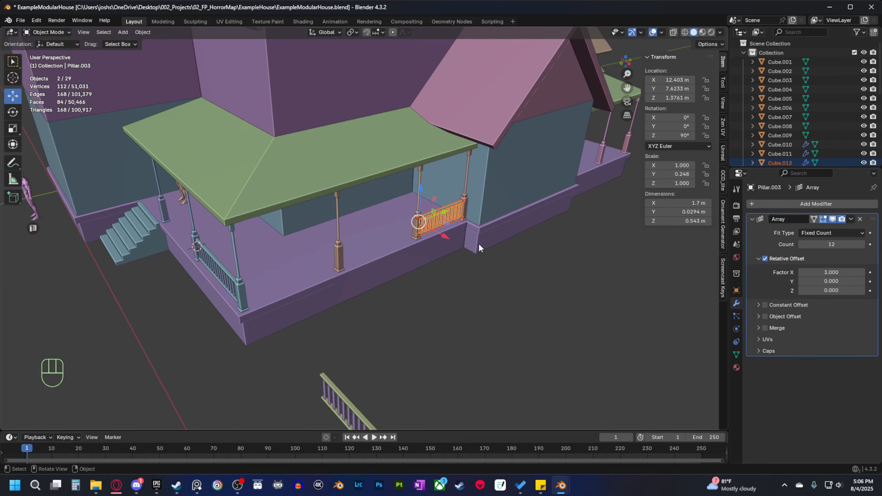
pyautogui.moveTo(478, 243); pyautogui.dragTo(431, 245, button='middle')
pyautogui.keyDown('shift'); pyautogui.moveTo(430, 245); pyautogui.dragTo(378, 245, button='middle'); pyautogui.keyUp('shift')
pyautogui.scroll(4, 402, 244)
pyautogui.scroll(2, 335, 244)
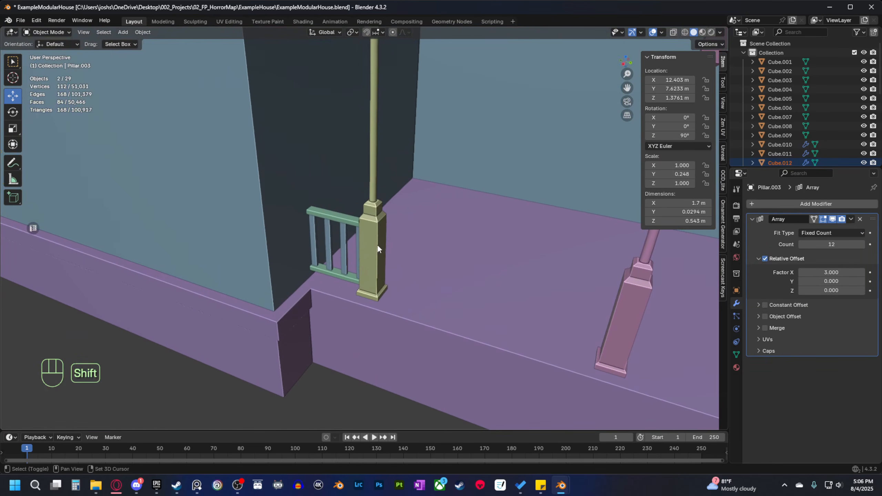
pyautogui.keyDown('shift'); pyautogui.click(335, 219); pyautogui.keyUp('shift')
pyautogui.keyDown('shift'); pyautogui.click(327, 238); pyautogui.keyUp('shift')
pyautogui.scroll(-5, 292, 247)
pyautogui.moveTo(291, 248); pyautogui.dragTo(426, 263, button='middle')
pyautogui.keyDown('ctrl'); pyautogui.moveTo(532, 222); pyautogui.dragTo(349, 260); pyautogui.keyUp('ctrl')
pyautogui.moveTo(276, 308); pyautogui.dragTo(400, 344, button='middle')
# Rotate both selected side sections -90° about Z and move them out in front of the porch, parallel to the front railing.
pyautogui.press('r')
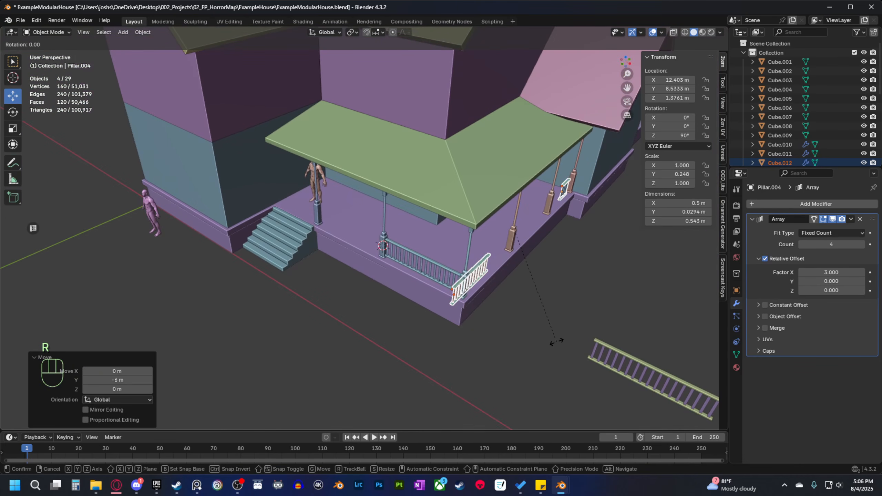
pyautogui.press('z')
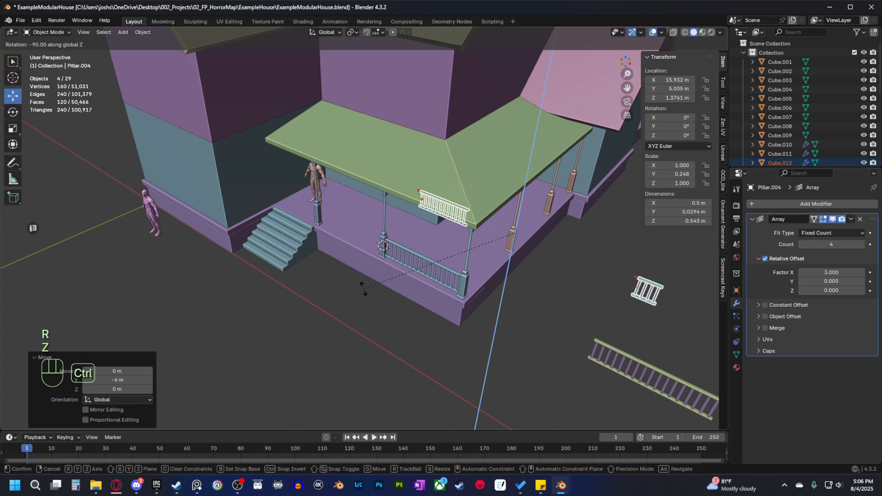
pyautogui.click(368, 282)
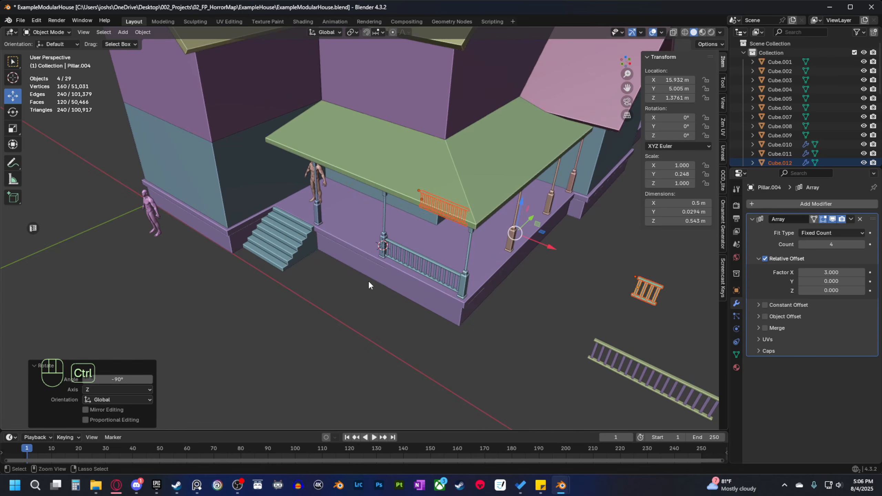
pyautogui.keyDown('ctrl'); pyautogui.moveTo(531, 217); pyautogui.dragTo(453, 289); pyautogui.keyUp('ctrl')
pyautogui.moveTo(453, 290); pyautogui.dragTo(482, 312, button='middle')
# Select the end face of the front railing's top rail in Edit Mode and snap the 3D cursor to it.
pyautogui.press('`')
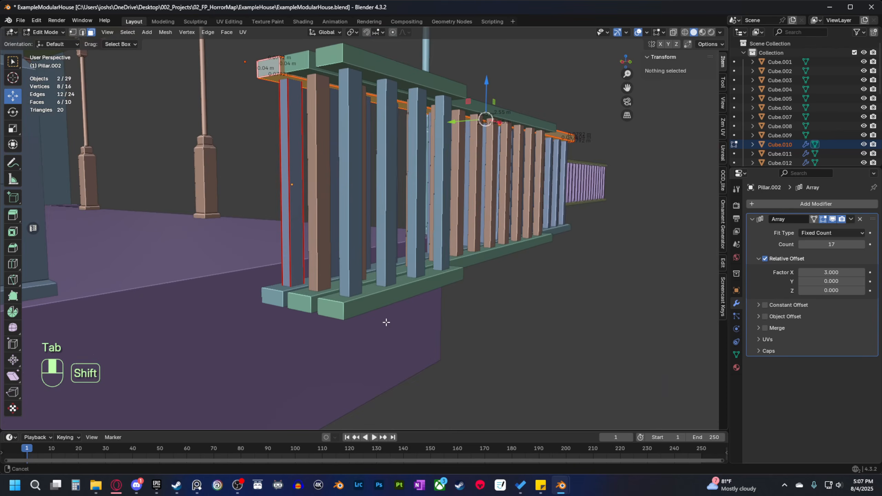
pyautogui.moveTo(388, 321); pyautogui.dragTo(361, 320, button='middle')
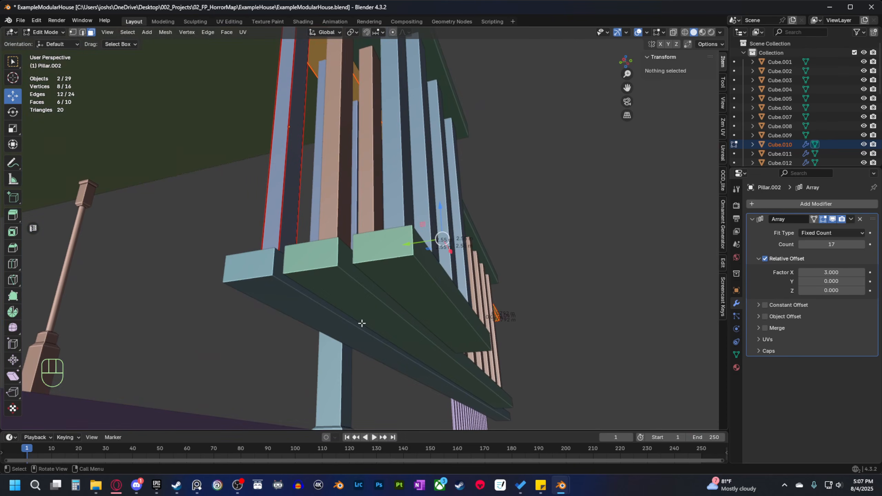
pyautogui.press('Tab')
pyautogui.press('Tab')
pyautogui.press('3')
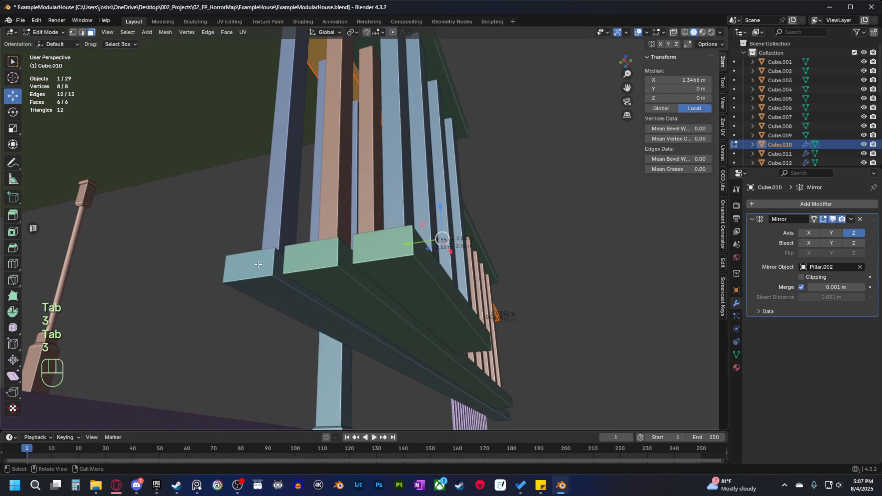
pyautogui.scroll(-3, 268, 262)
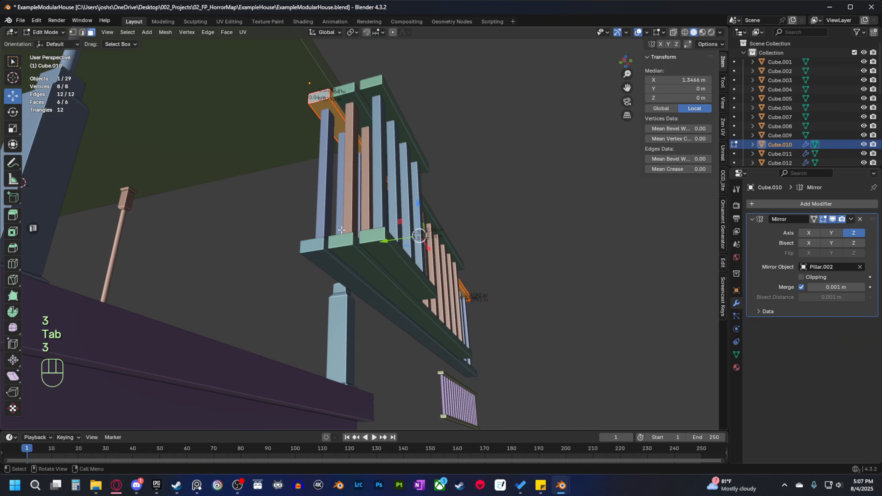
pyautogui.moveTo(358, 195); pyautogui.dragTo(334, 263, button='middle')
pyautogui.press('2')
pyautogui.press('3')
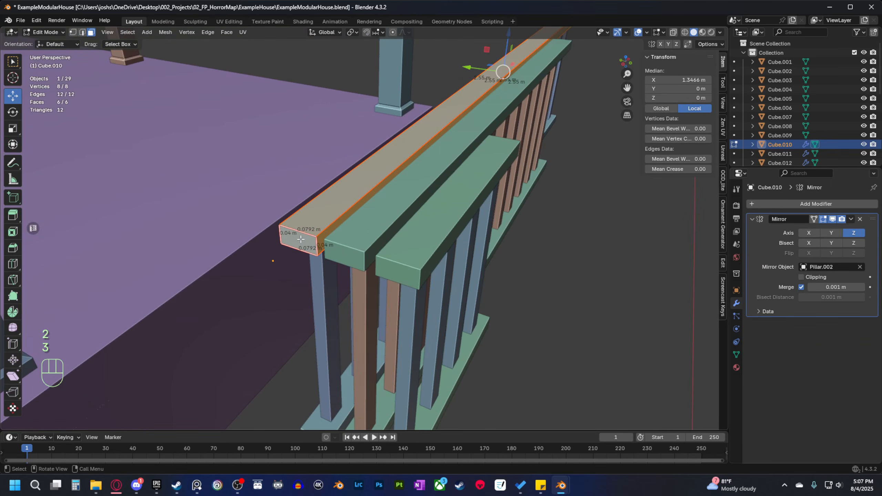
pyautogui.click(300, 240)
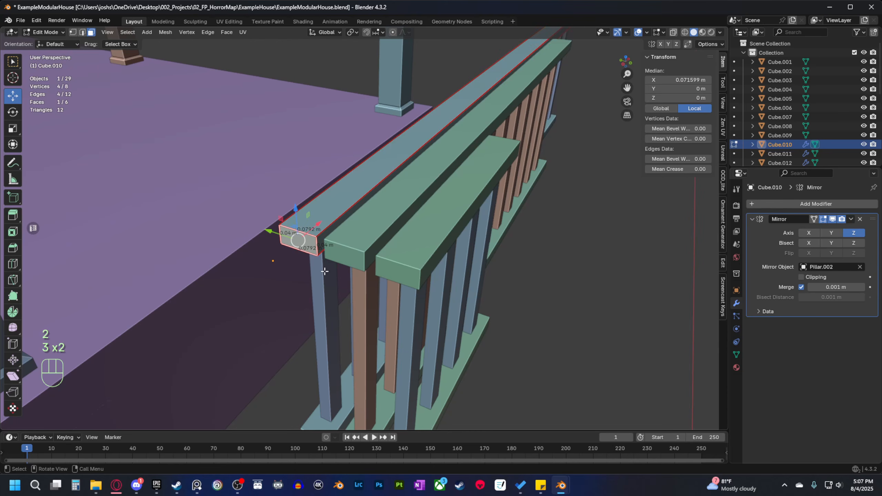
pyautogui.moveTo(300, 240); pyautogui.dragTo(345, 253, button='middle')
pyautogui.hotkey('shift', 's')
pyautogui.click(343, 305)
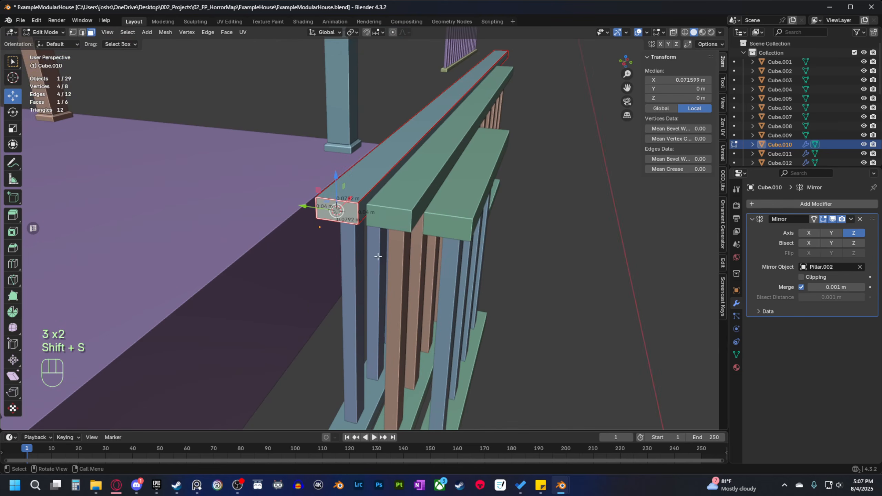
# Set the origin of the front railing's balusters to the 3D cursor and select the neighbouring section's rail.
pyautogui.press('Tab')
pyautogui.click(343, 271)
pyautogui.rightClick(347, 270)
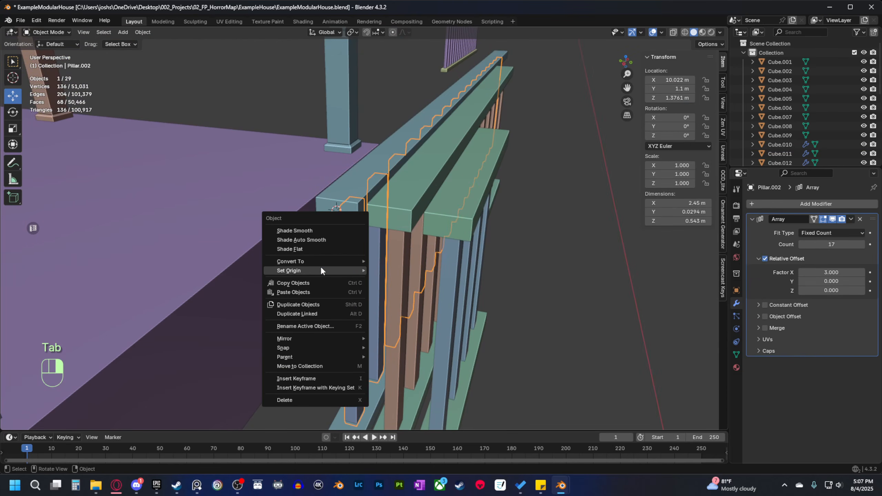
pyautogui.moveTo(324, 267)
pyautogui.click(386, 290)
pyautogui.click(401, 225)
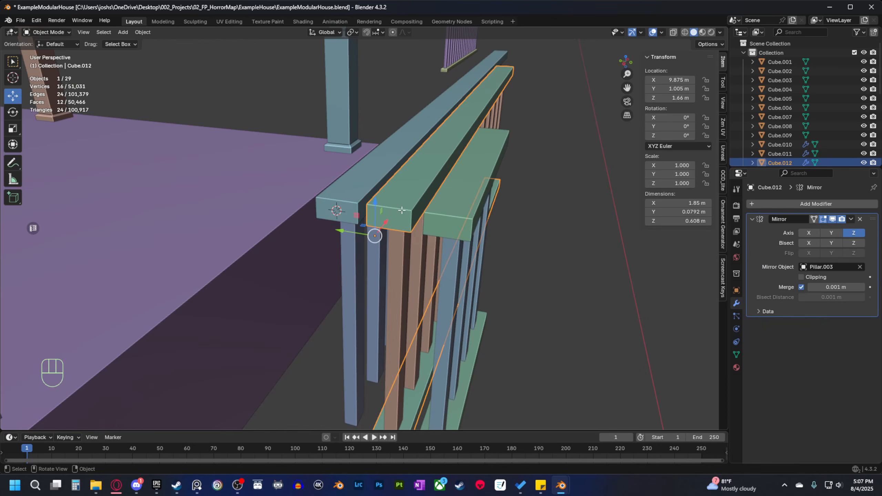
# Snap the 3D cursor to the end face of the middle railing section's top rail and set the rail's origin to the cursor.
pyautogui.press('Tab')
pyautogui.press('3')
pyautogui.click(389, 219)
pyautogui.hotkey('shift', 's')
pyautogui.click(395, 275)
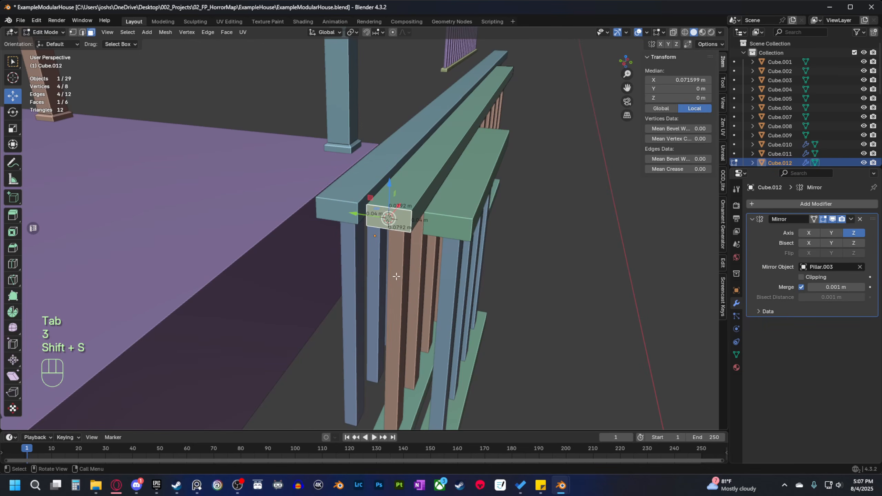
pyautogui.press('Tab')
pyautogui.rightClick(398, 213)
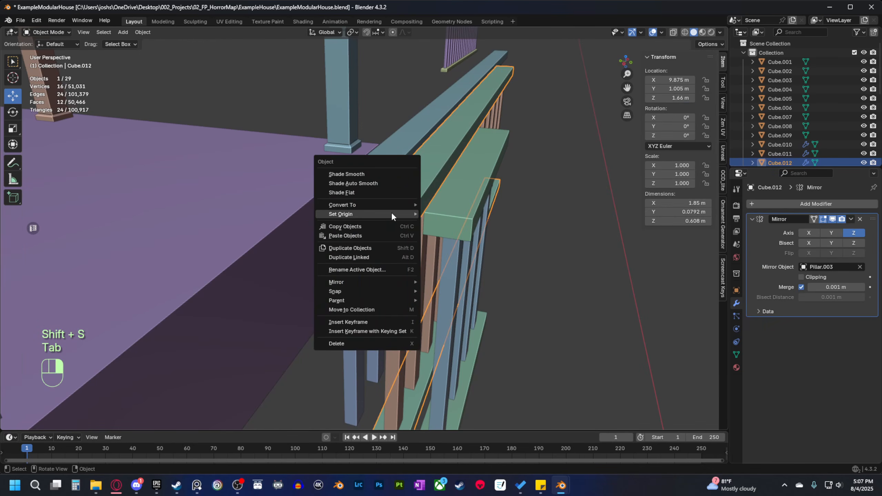
pyautogui.moveTo(392, 213)
pyautogui.click(472, 233)
# Snap the 3D cursor to the end face of the shortest section's top rail and set that rail's origin to the cursor.
pyautogui.click(449, 220)
pyautogui.press('Tab')
pyautogui.press('3')
pyautogui.click(449, 226)
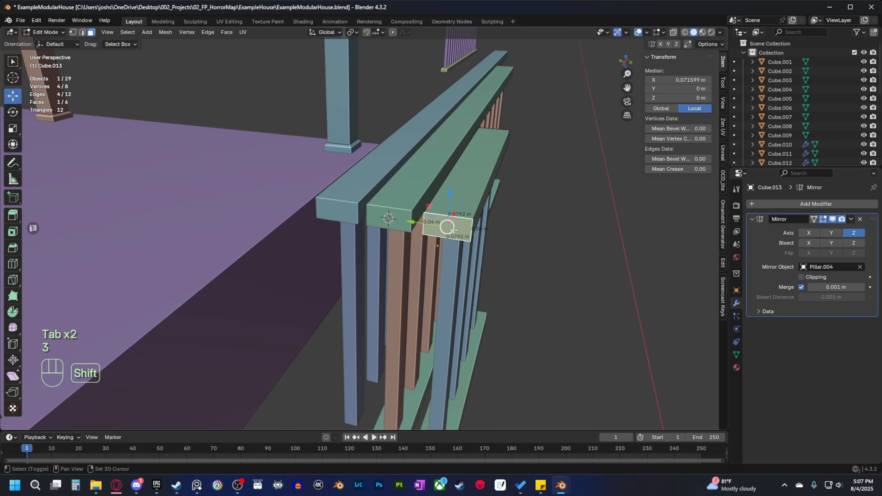
pyautogui.hotkey('shift', 's')
pyautogui.click(458, 262)
pyautogui.press('Tab')
pyautogui.rightClick(456, 228)
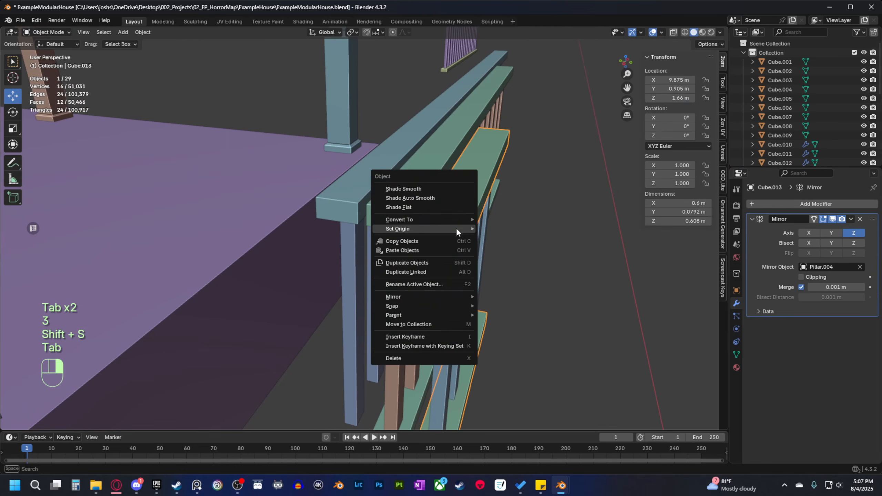
pyautogui.moveTo(458, 229)
pyautogui.click(516, 249)
# Isolate the middle section's balusters in local view.
pyautogui.moveTo(517, 251); pyautogui.dragTo(377, 301, button='middle')
pyautogui.click(354, 206)
pyautogui.click(390, 254)
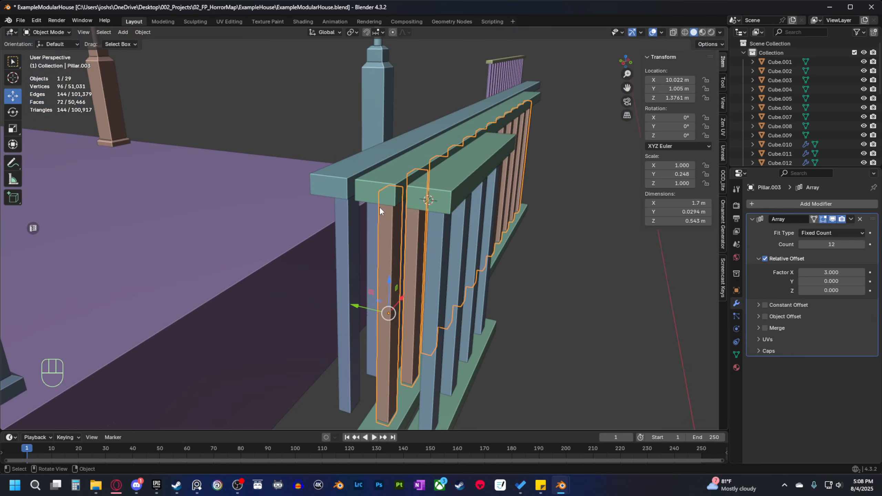
pyautogui.keyDown('shift'); pyautogui.click(379, 188); pyautogui.keyUp('shift')
pyautogui.press('b')
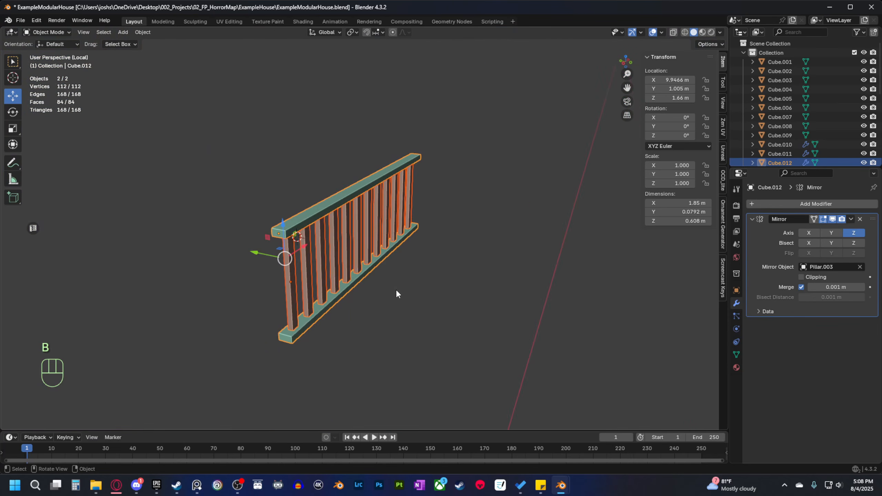
pyautogui.press('b')
pyautogui.click(386, 287)
pyautogui.press('b')
pyautogui.moveTo(397, 299); pyautogui.dragTo(403, 248, button='middle')
pyautogui.scroll(3, 409, 329)
# Delete the top and bottom end faces of the middle section's arrayed baluster and leave local view.
pyautogui.press('Tab')
pyautogui.press('3')
pyautogui.click(371, 195)
pyautogui.moveTo(368, 192); pyautogui.dragTo(349, 184, button='middle')
pyautogui.press('x')
pyautogui.click(445, 258)
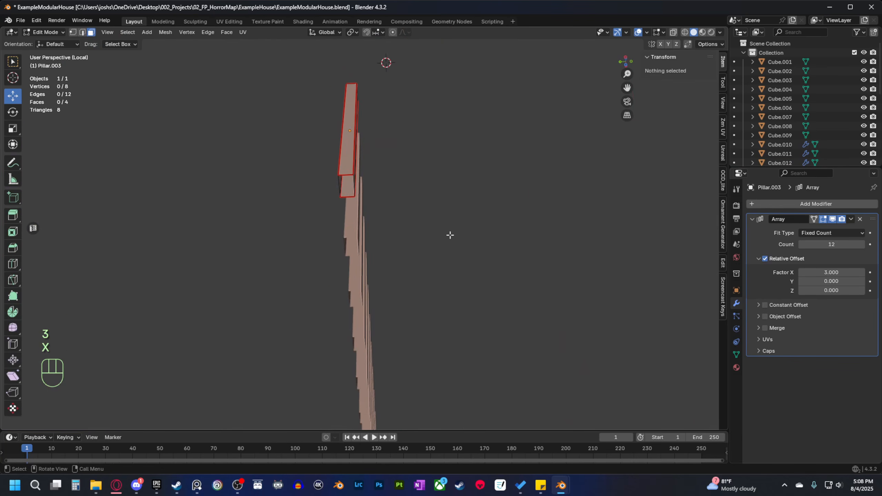
pyautogui.moveTo(448, 236); pyautogui.dragTo(366, 223, button='middle')
pyautogui.press('b')
pyautogui.press('Tab')
# Edit the middle section's rail and baluster together, select their sharp edges and mark them as seams.
pyautogui.click(345, 158)
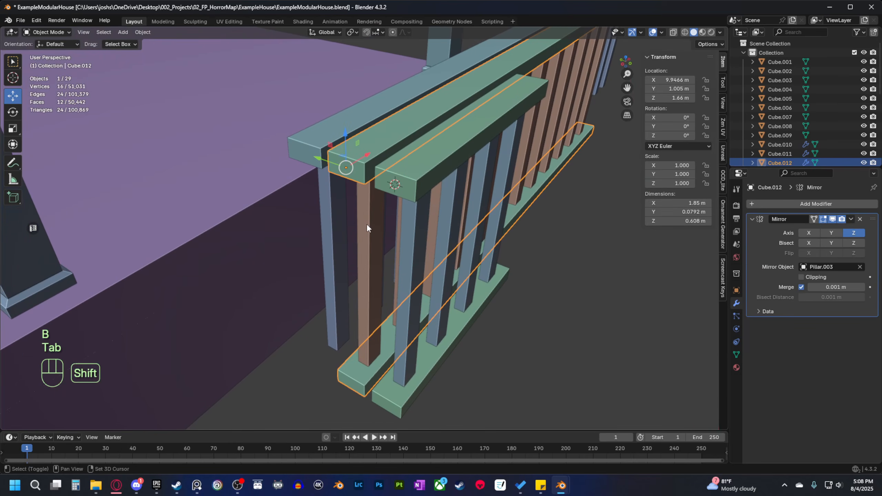
pyautogui.keyDown('shift'); pyautogui.click(365, 236); pyautogui.keyUp('shift')
pyautogui.press('Tab')
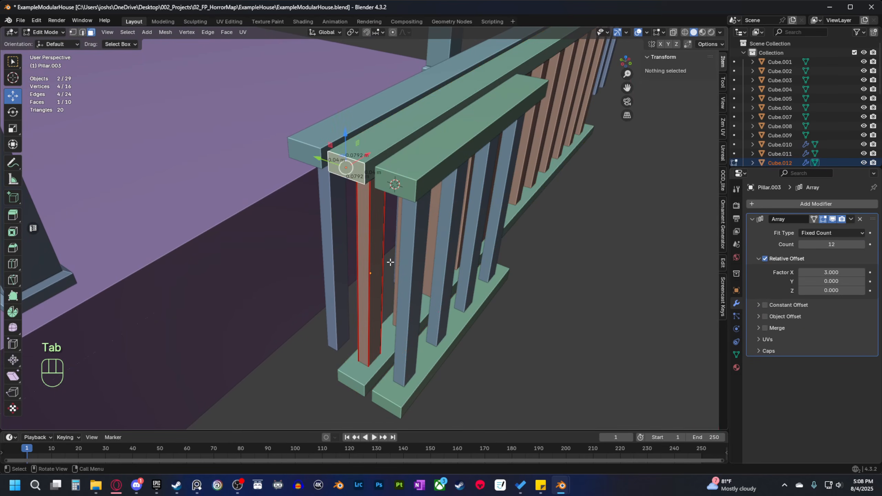
pyautogui.click(573, 404)
pyautogui.press('q')
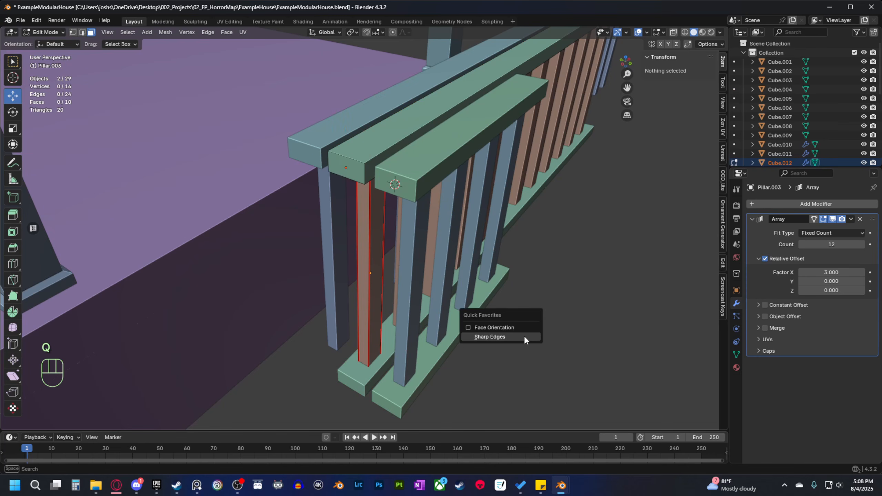
pyautogui.click(524, 336)
pyautogui.rightClick(523, 336)
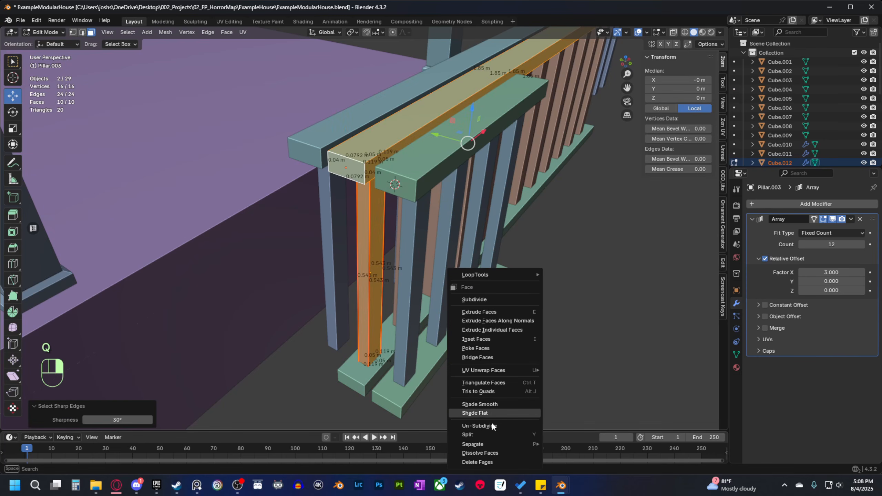
pyautogui.press('Escape')
pyautogui.press('2')
pyautogui.rightClick(487, 353)
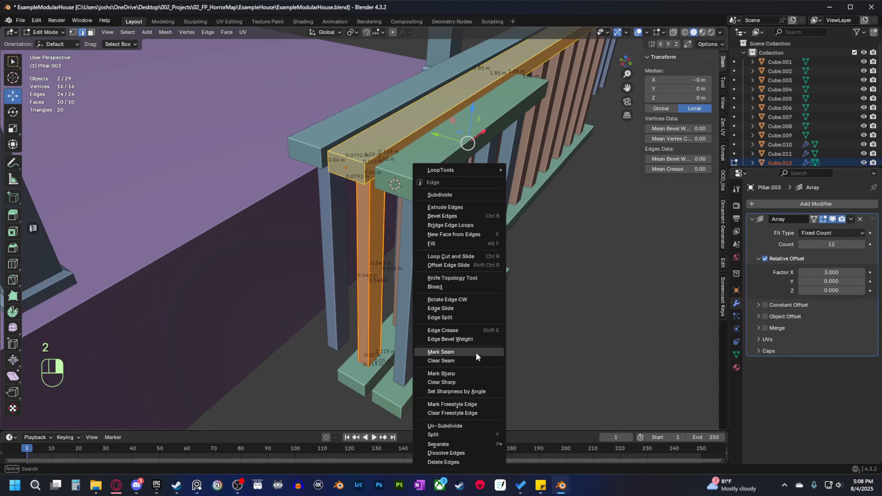
pyautogui.click(476, 353)
pyautogui.moveTo(475, 352); pyautogui.dragTo(436, 347, button='middle')
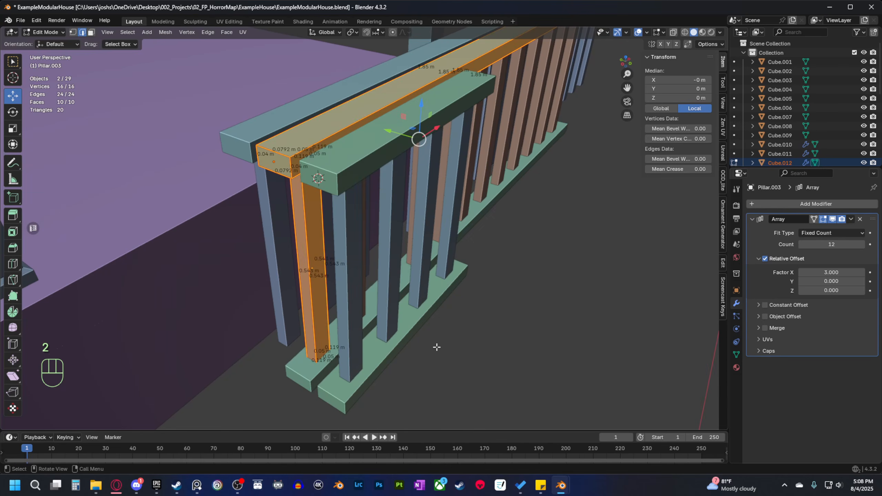
# Apply the scale of the middle section's rail and balusters in Object Mode.
pyautogui.press('Tab')
pyautogui.hotkey('ctrl', 'a')
pyautogui.click(411, 328)
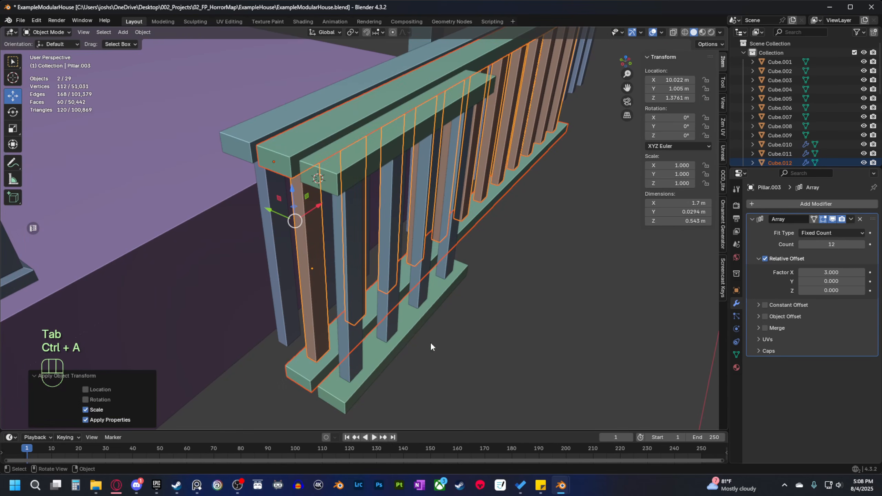
# Select the shortest section's balusters and rail and apply their scale.
pyautogui.click(351, 285)
pyautogui.keyDown('shift'); pyautogui.click(410, 311); pyautogui.keyUp('shift')
pyautogui.rightClick(480, 335)
pyautogui.click(447, 355)
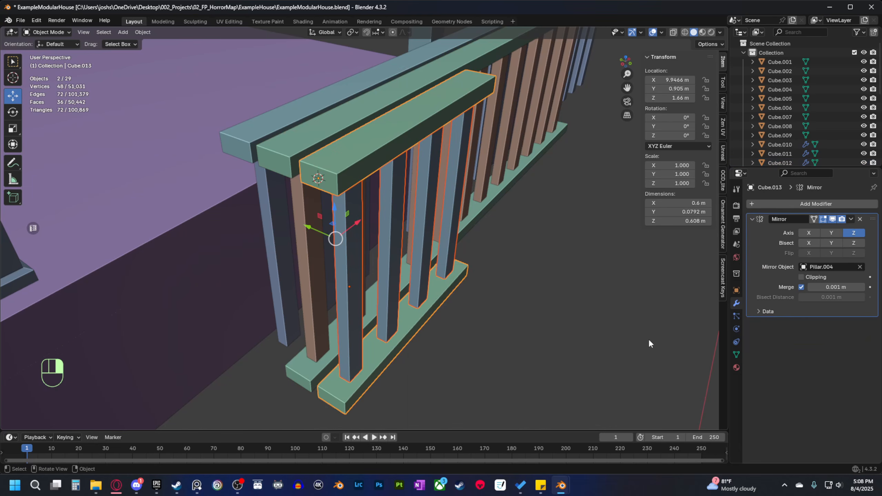
pyautogui.hotkey('ctrl', 'a')
pyautogui.click(480, 375)
pyautogui.hotkey('ctrl', 'z')
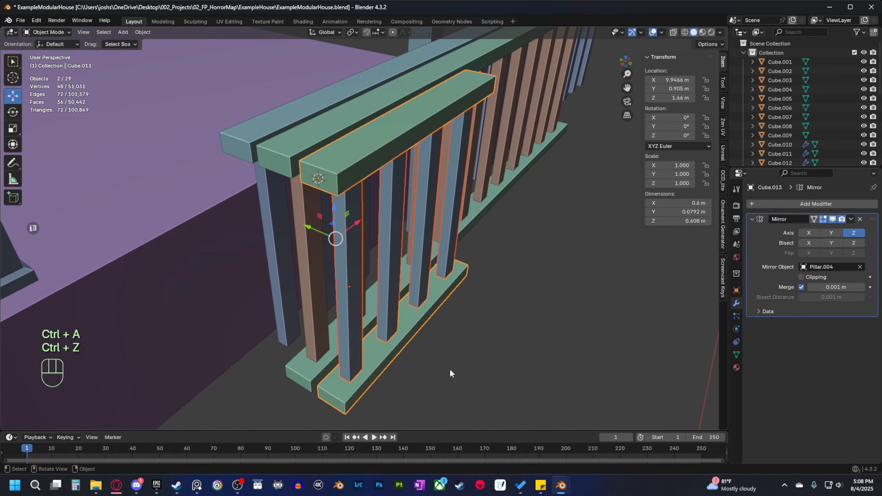
pyautogui.hotkey('ctrl', 'a')
pyautogui.click(441, 350)
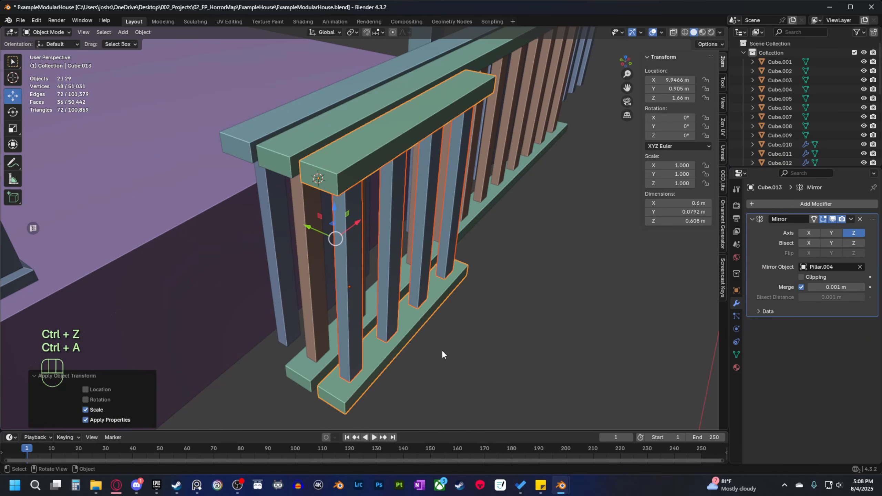
pyautogui.moveTo(441, 350); pyautogui.dragTo(427, 306, button='middle')
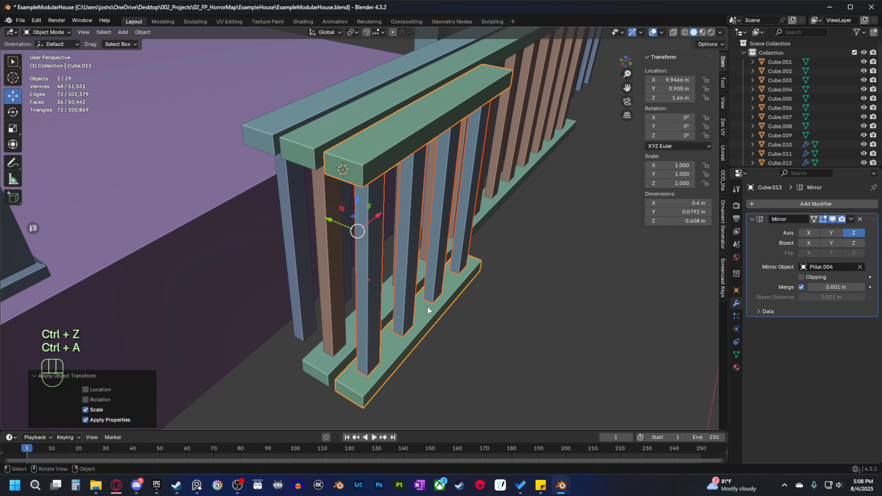
pyautogui.click(363, 179)
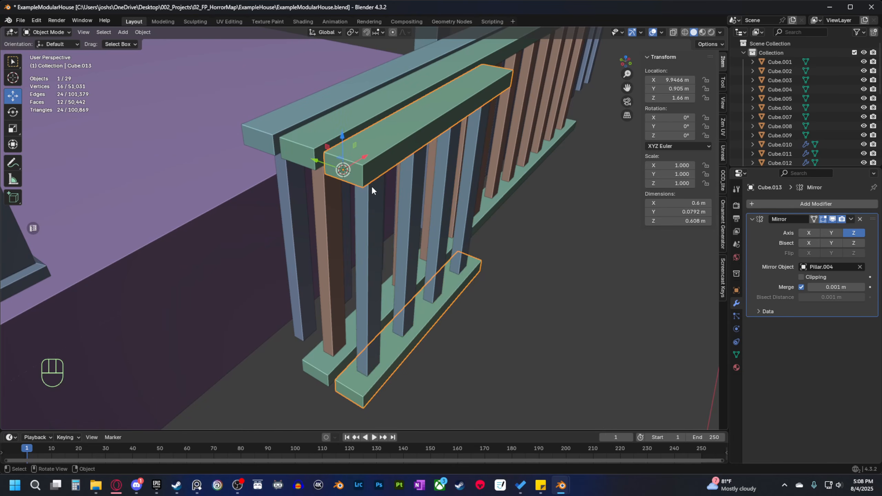
pyautogui.press('Tab')
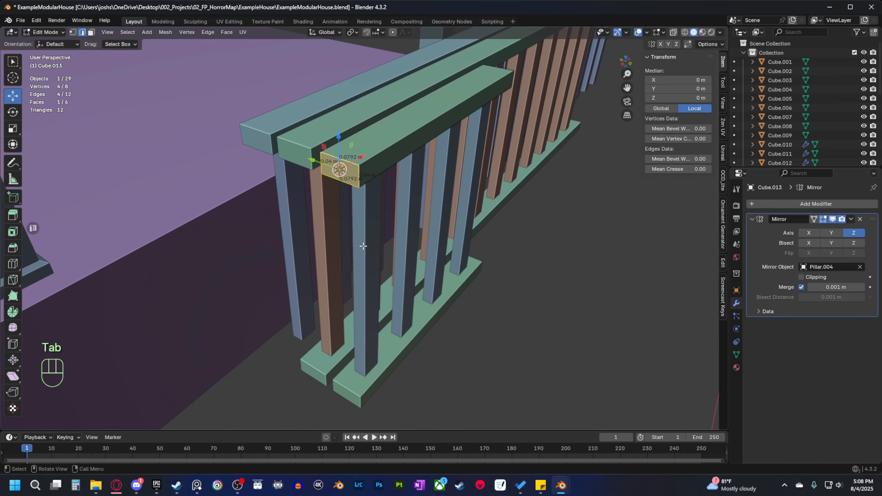
pyautogui.press('Tab')
pyautogui.press('Tab')
pyautogui.press('Tab')
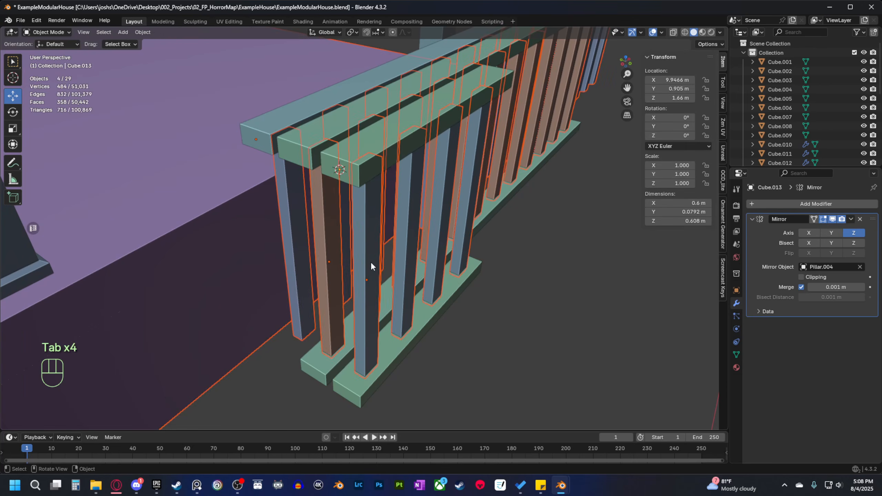
# Isolate the shortest section's balusters in local view and enter Edit Mode with face selection.
pyautogui.click(371, 262)
pyautogui.press('Tab')
pyautogui.press('b')
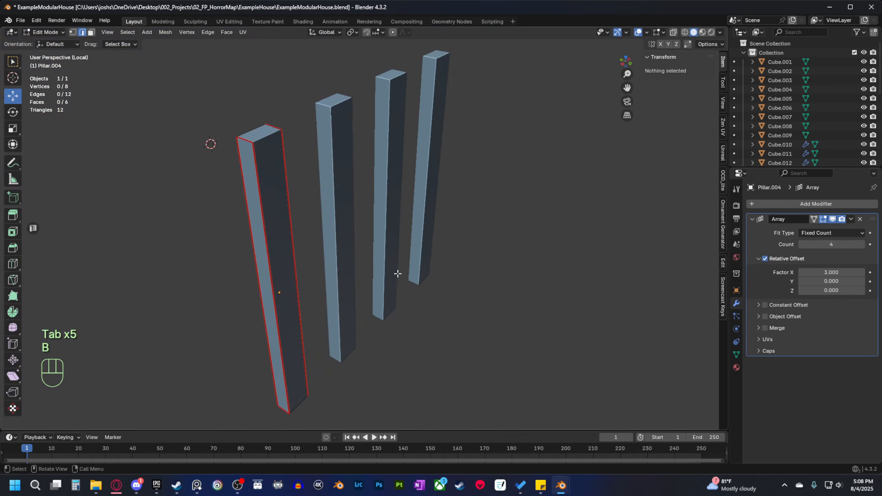
pyautogui.press('Tab')
pyautogui.press('3')
pyautogui.press('Tab')
pyautogui.press('3')
# Delete the top and bottom end faces of the shortest section's arrayed baluster and return to the full scene.
pyautogui.click(281, 196)
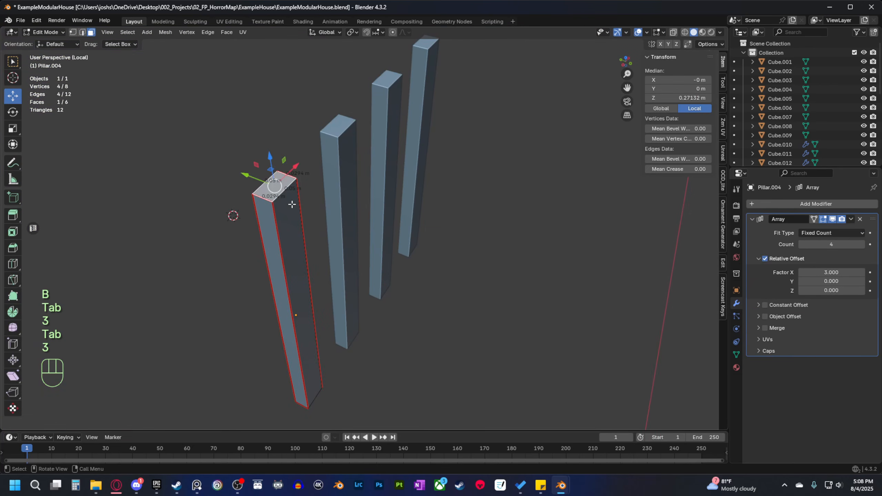
pyautogui.moveTo(281, 196); pyautogui.dragTo(423, 187, button='middle')
pyautogui.press('x')
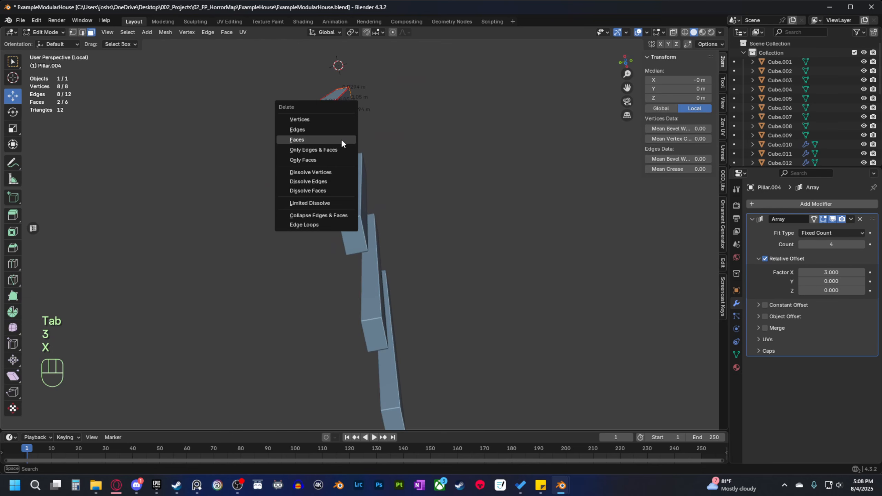
pyautogui.click(341, 139)
pyautogui.moveTo(341, 140); pyautogui.dragTo(412, 259, button='middle')
pyautogui.press('Tab')
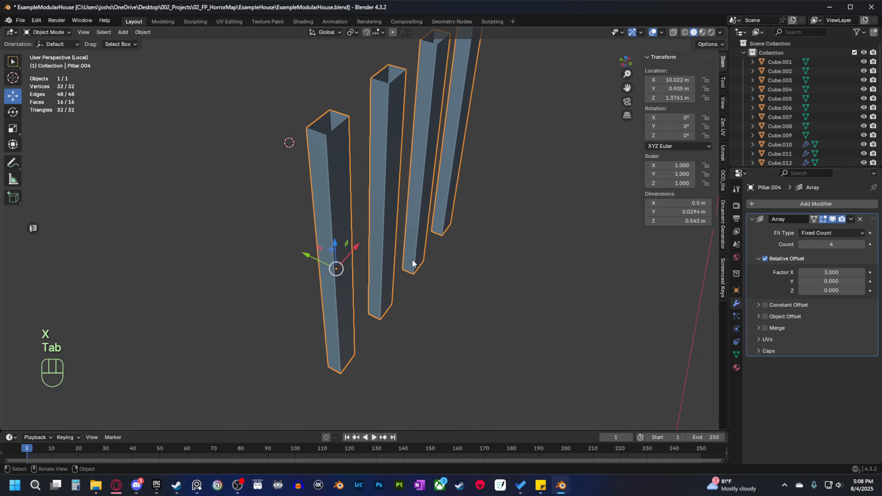
pyautogui.press('b')
# Edit the shortest section's baluster and rail together, mark their sharp edges as seams and return to Object Mode.
pyautogui.press('Tab')
pyautogui.press('2')
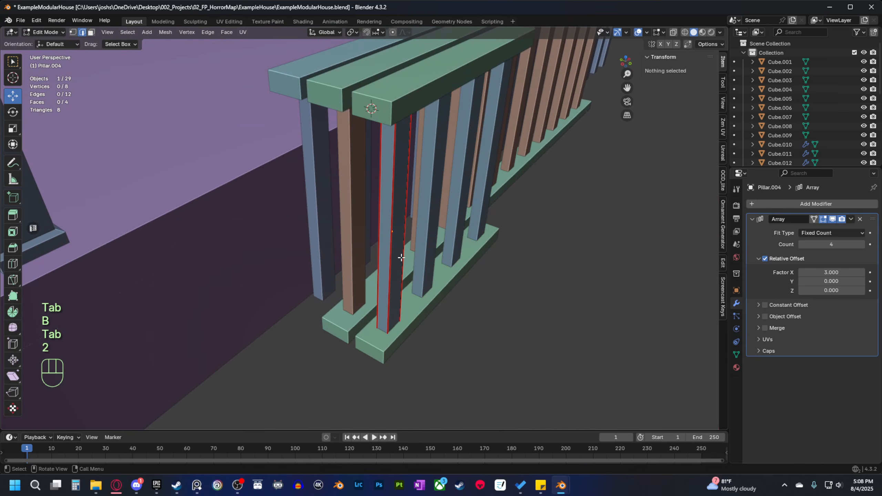
pyautogui.moveTo(401, 256); pyautogui.dragTo(347, 189, button='middle')
pyautogui.press('Tab')
pyautogui.keyDown('shift'); pyautogui.click(413, 276); pyautogui.keyUp('shift')
pyautogui.press('Tab')
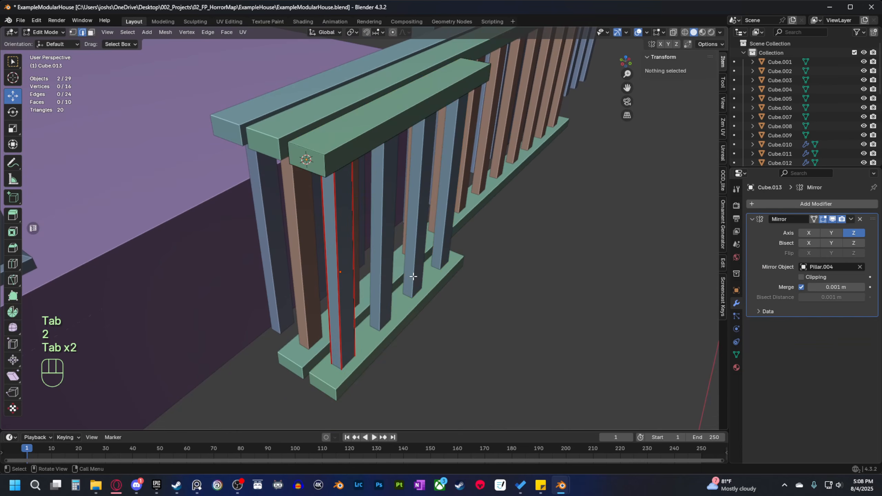
pyautogui.press('q')
pyautogui.click(509, 380)
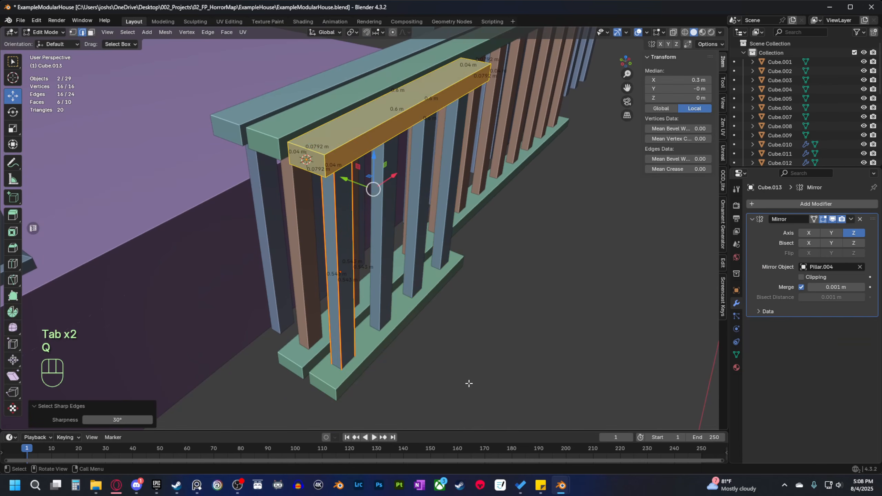
pyautogui.rightClick(467, 382)
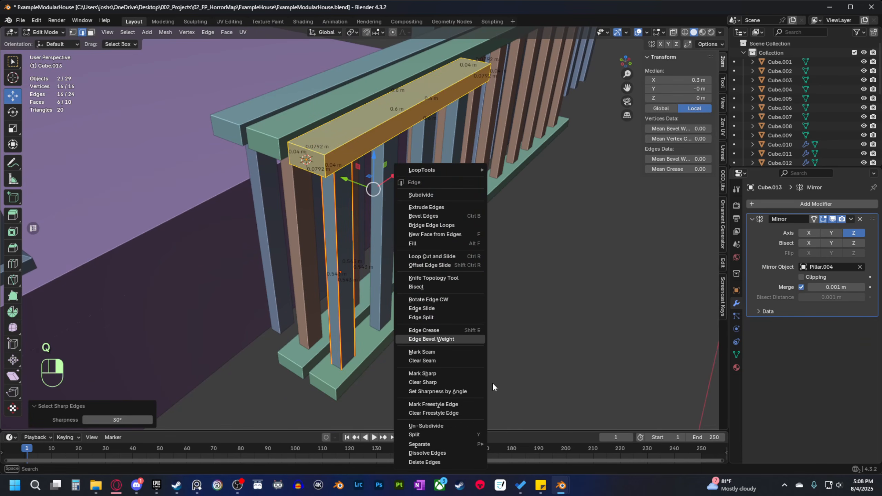
pyautogui.click(449, 351)
pyautogui.keyDown('shift'); pyautogui.moveTo(472, 351); pyautogui.dragTo(412, 316, button='middle'); pyautogui.keyUp('shift')
pyautogui.scroll(-3, 539, 337)
pyautogui.moveTo(357, 315); pyautogui.dragTo(457, 264, button='middle')
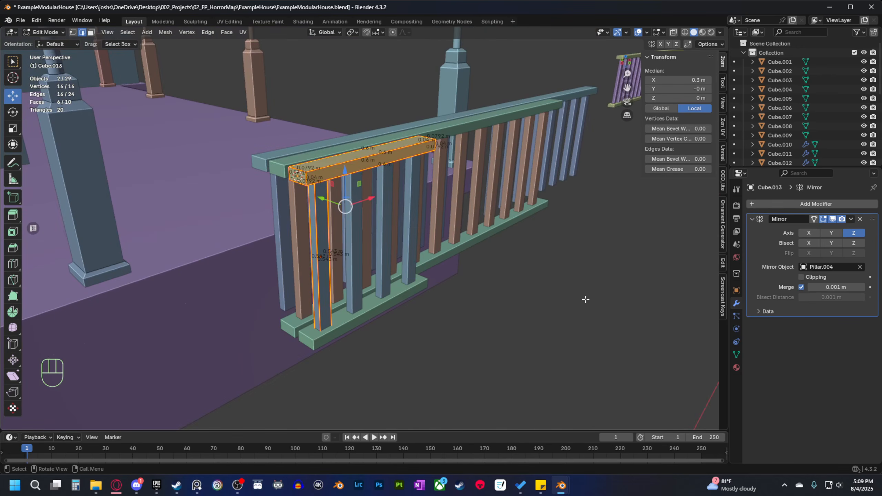
pyautogui.keyDown('shift'); pyautogui.moveTo(426, 290); pyautogui.dragTo(460, 287, button='middle'); pyautogui.keyUp('shift')
pyautogui.scroll(1, 419, 300)
pyautogui.scroll(-2, 425, 297)
pyautogui.keyDown('shift'); pyautogui.moveTo(422, 262); pyautogui.dragTo(422, 321, button='middle'); pyautogui.keyUp('shift')
pyautogui.press('Tab')
# Isolate the longest railing section's rail and balusters in local view and select its rail.
pyautogui.click(342, 219)
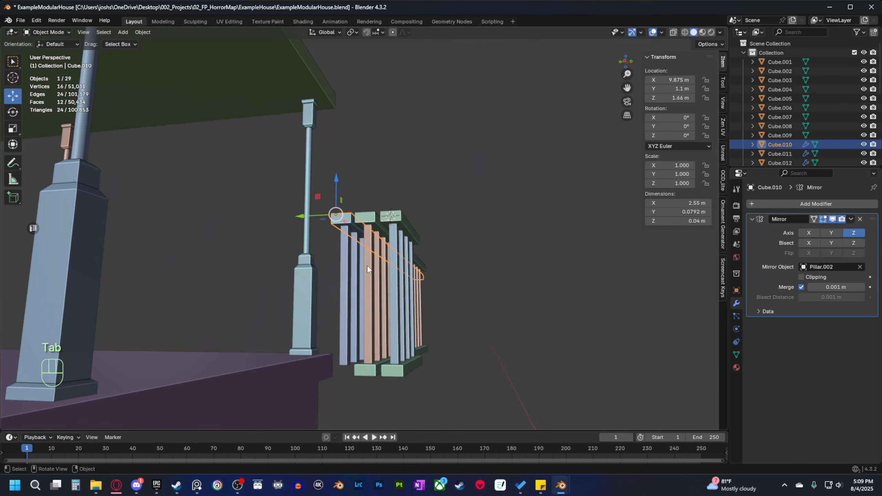
pyautogui.moveTo(368, 270); pyautogui.dragTo(400, 305, button='middle')
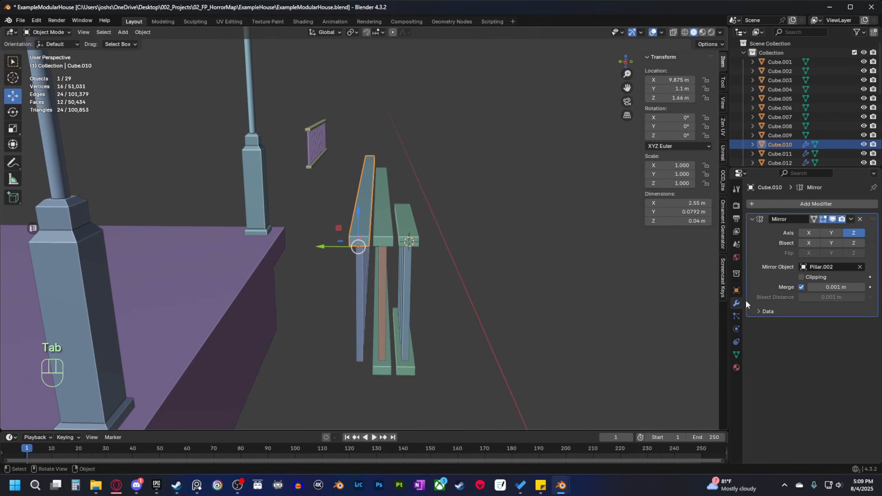
pyautogui.moveTo(480, 342); pyautogui.dragTo(456, 326, button='middle')
pyautogui.press('b')
pyautogui.press('b')
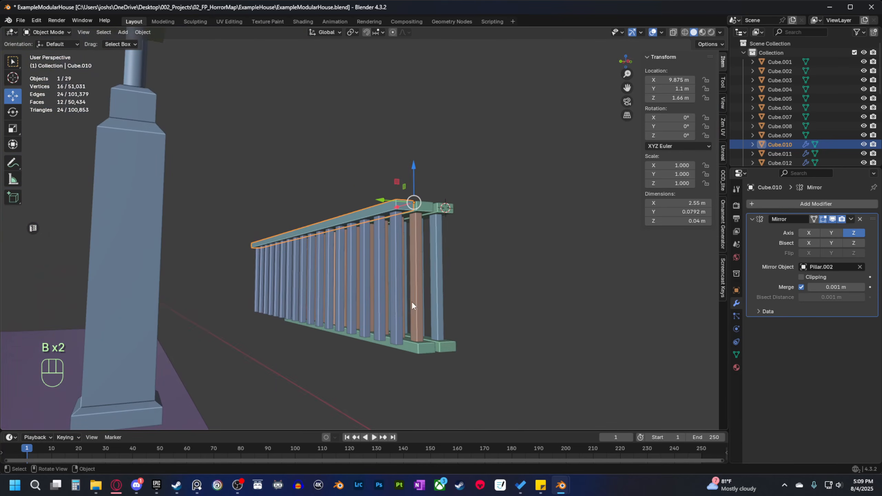
pyautogui.keyDown('shift'); pyautogui.click(397, 283); pyautogui.keyUp('shift')
pyautogui.press('b')
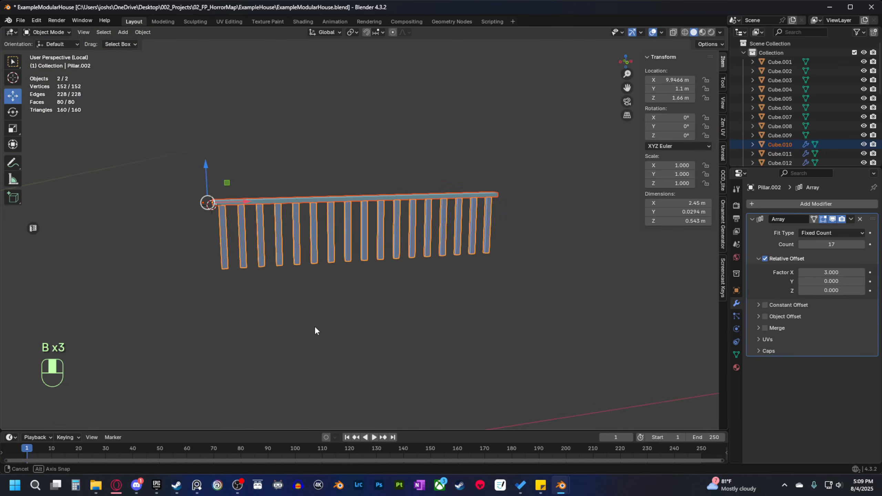
pyautogui.click(267, 200)
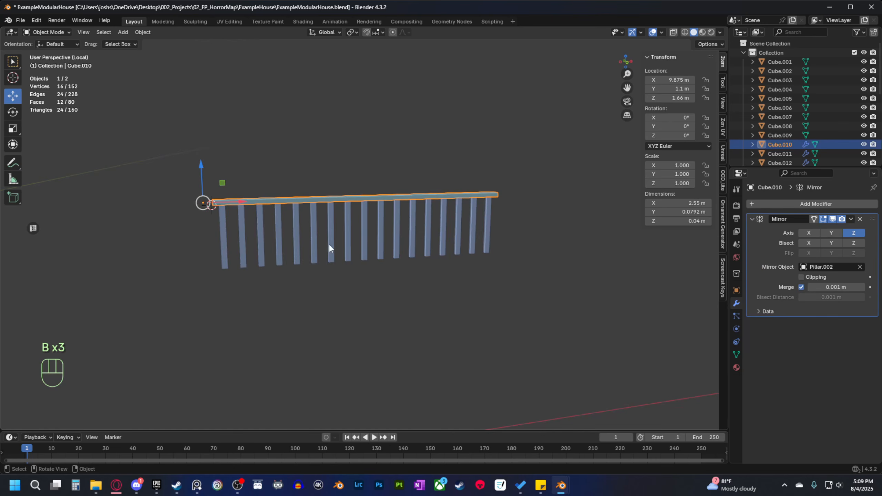
# Return to the full scene and reassign the longest section's balusters as the mirror object of its rail.
pyautogui.moveTo(331, 248); pyautogui.dragTo(479, 287, button='middle')
pyautogui.press('b')
pyautogui.scroll(3, 379, 276)
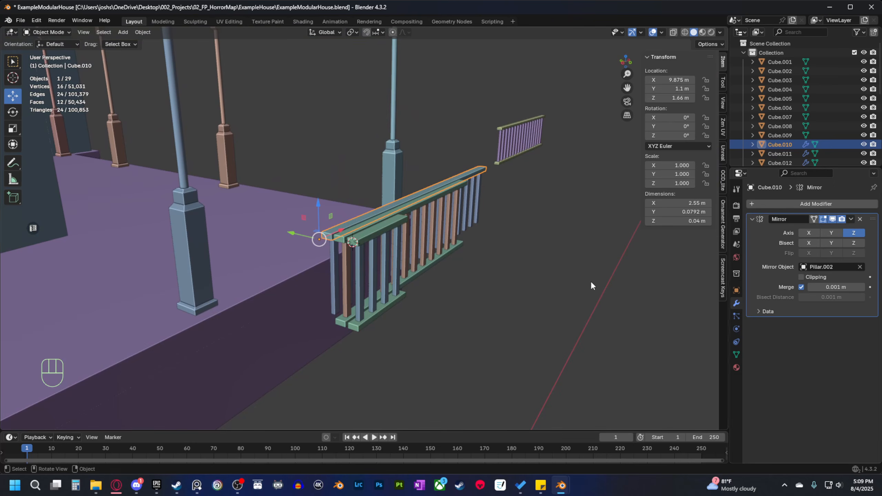
pyautogui.moveTo(591, 285); pyautogui.dragTo(573, 306, button='middle')
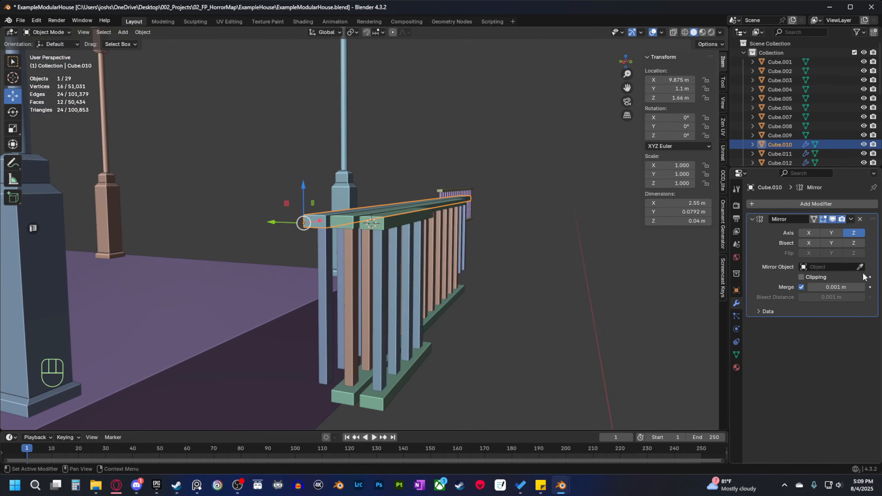
pyautogui.click(859, 267)
pyautogui.click(363, 296)
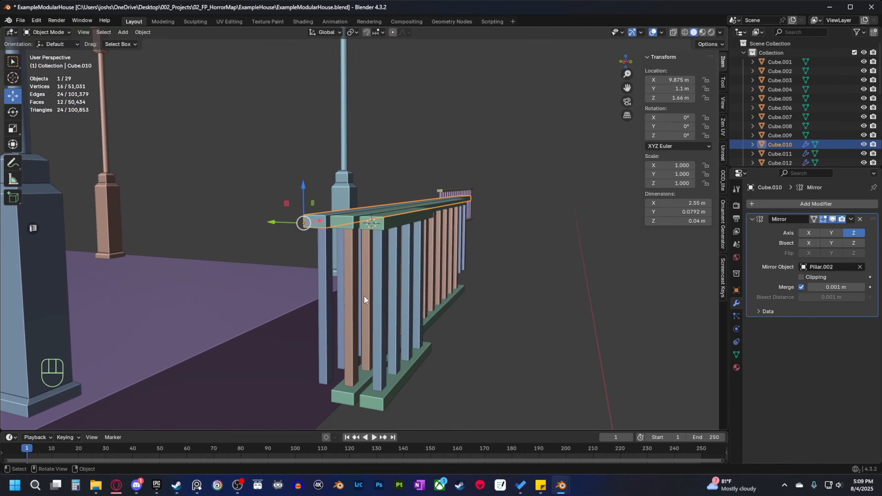
pyautogui.moveTo(486, 307); pyautogui.dragTo(294, 278, button='middle')
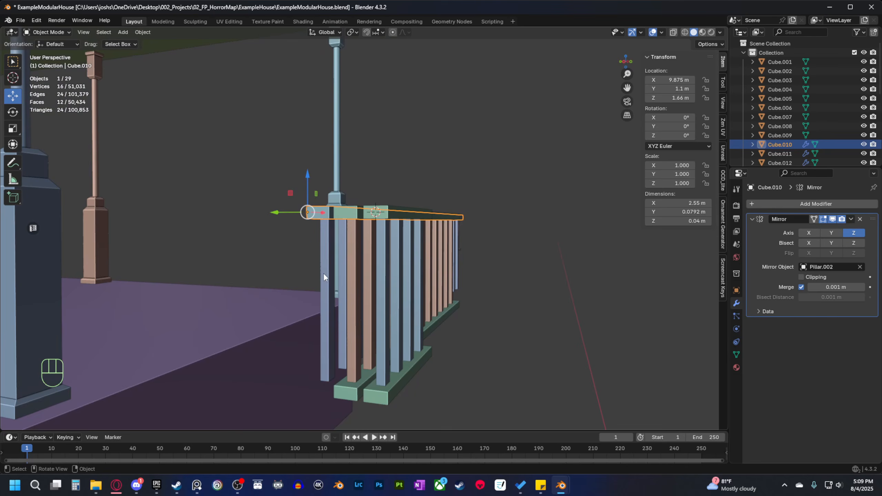
pyautogui.click(339, 306)
pyautogui.moveTo(343, 332); pyautogui.dragTo(354, 271, button='middle')
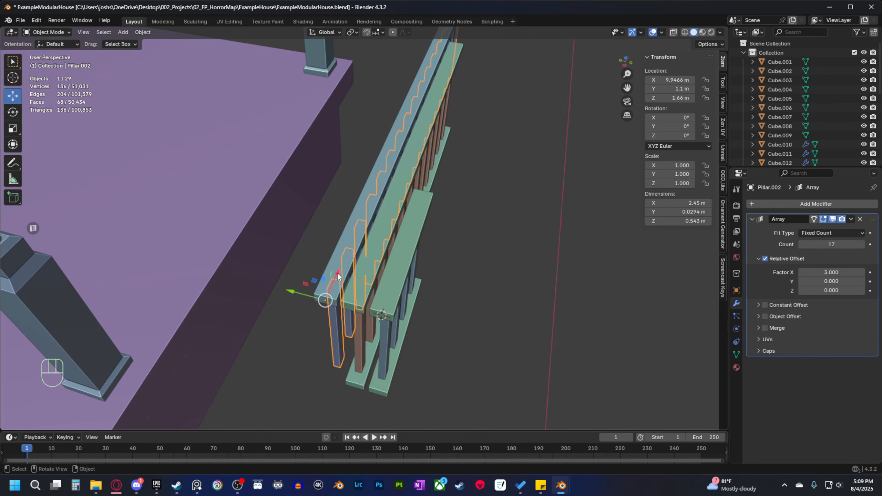
pyautogui.click(343, 272)
pyautogui.press('g')
pyautogui.rightClick(320, 235)
pyautogui.moveTo(392, 301); pyautogui.dragTo(325, 279, button='middle')
# Edit the longest section's balusters in face selection and snap the 3D cursor to a side face of the first baluster.
pyautogui.click(365, 322)
pyautogui.moveTo(365, 321); pyautogui.dragTo(345, 288, button='middle')
pyautogui.press('Tab')
pyautogui.press('3')
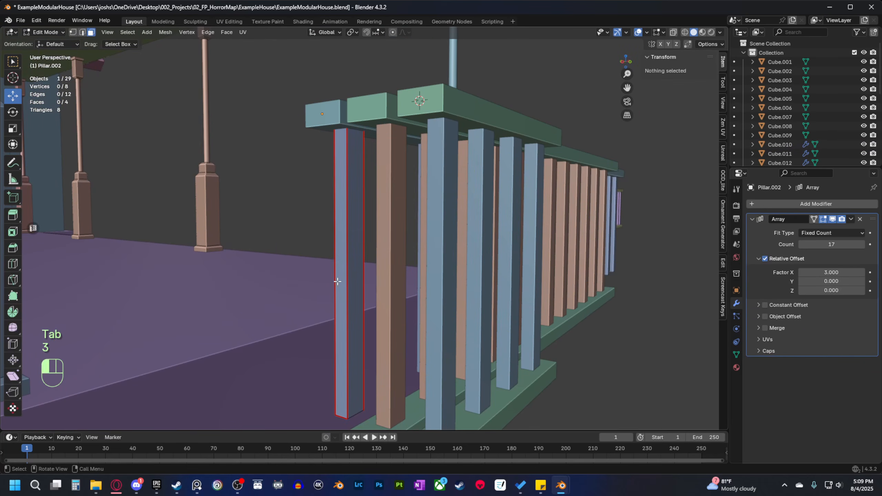
pyautogui.click(342, 295)
pyautogui.hotkey('shift', 's')
pyautogui.click(386, 350)
pyautogui.moveTo(386, 351); pyautogui.dragTo(353, 275, button='middle')
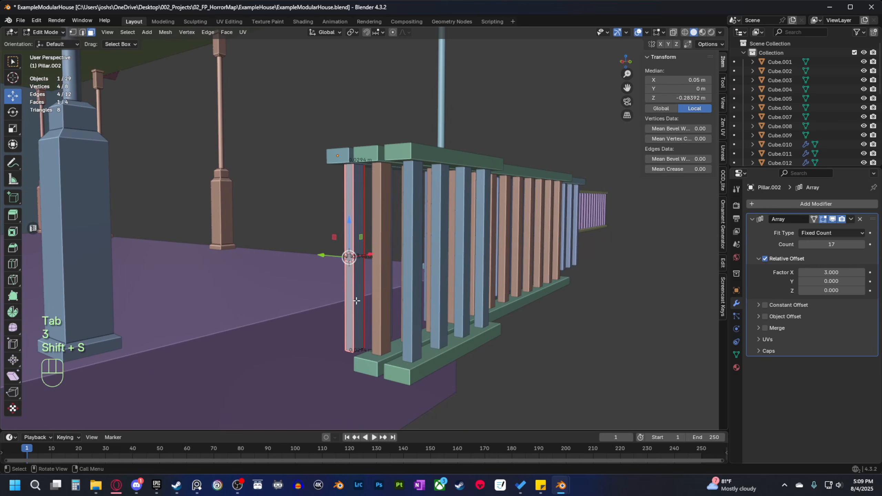
# Return to Object Mode and set the longest section's baluster origin to the 3D cursor.
pyautogui.press('Tab')
pyautogui.rightClick(352, 275)
pyautogui.moveTo(336, 277)
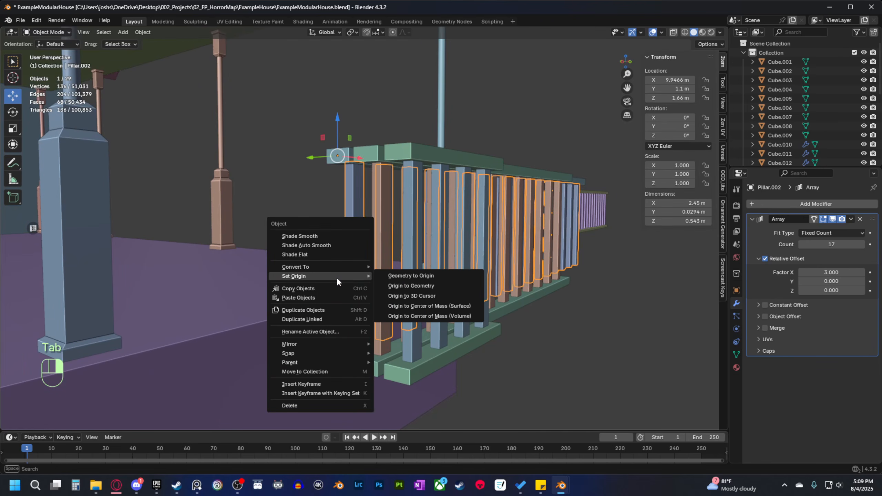
pyautogui.click(434, 293)
pyautogui.moveTo(391, 280); pyautogui.dragTo(358, 287, button='middle')
# Edit the longest section's rail and snap the 3D cursor to its near end face.
pyautogui.click(336, 178)
pyautogui.press('Tab')
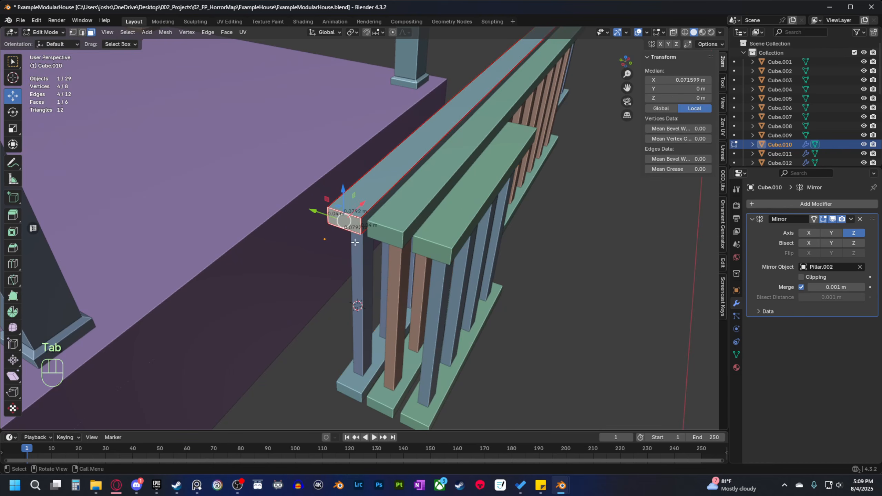
pyautogui.press('3')
pyautogui.hotkey('shift', 's')
pyautogui.click(341, 282)
# Leave Edit Mode and set the longest section's rail origin to the 3D cursor.
pyautogui.press('Tab')
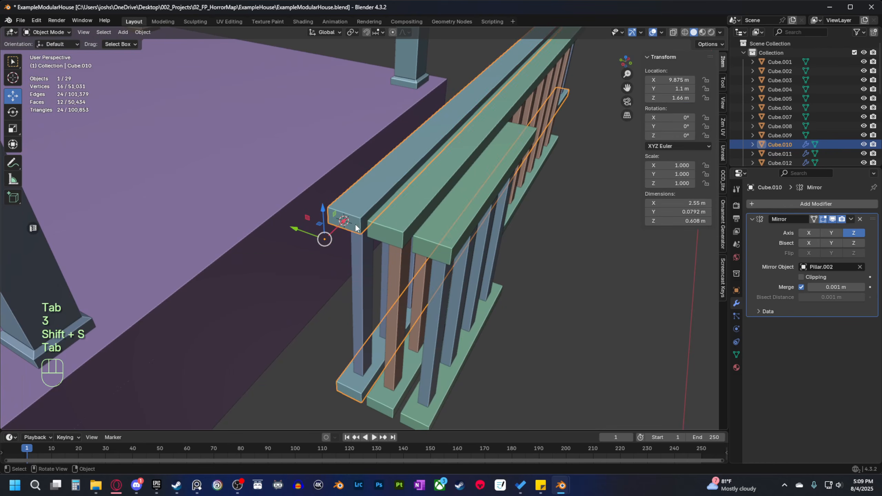
pyautogui.rightClick(358, 202)
pyautogui.moveTo(349, 203)
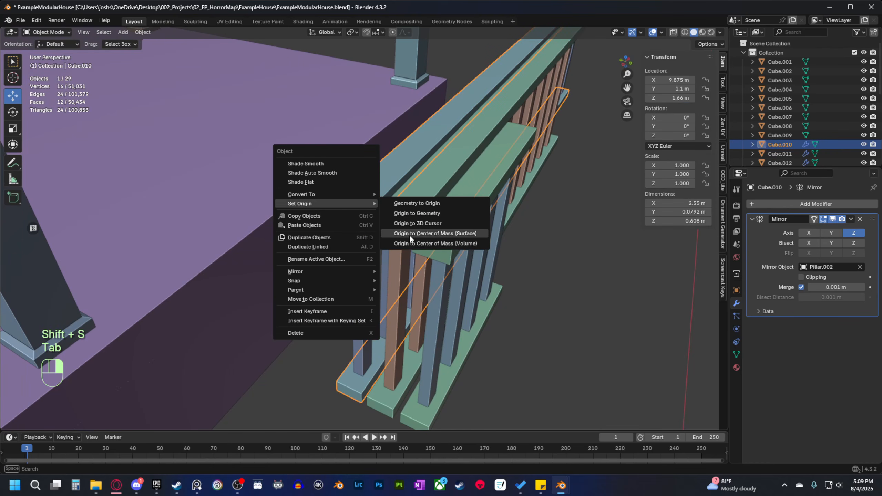
pyautogui.click(431, 224)
pyautogui.moveTo(384, 277); pyautogui.dragTo(348, 267, button='middle')
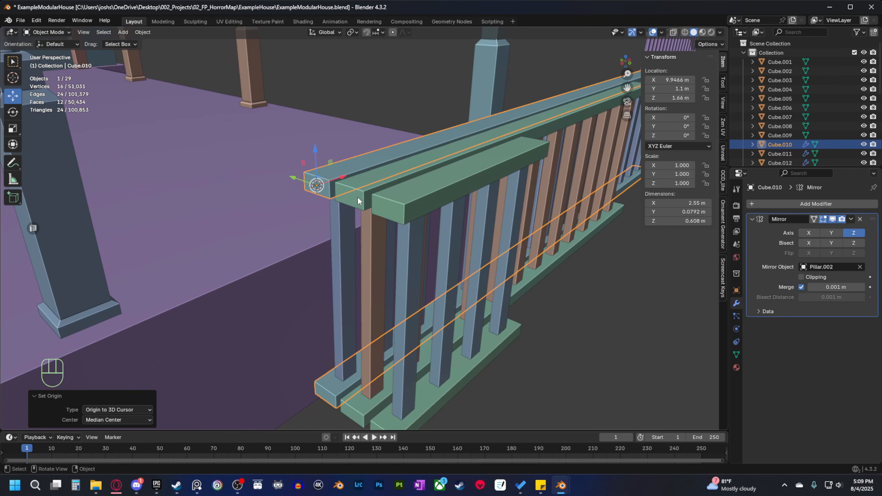
# Select the rails and balusters of all three railing sections together.
pyautogui.click(407, 210)
pyautogui.moveTo(400, 209); pyautogui.dragTo(355, 194, button='middle')
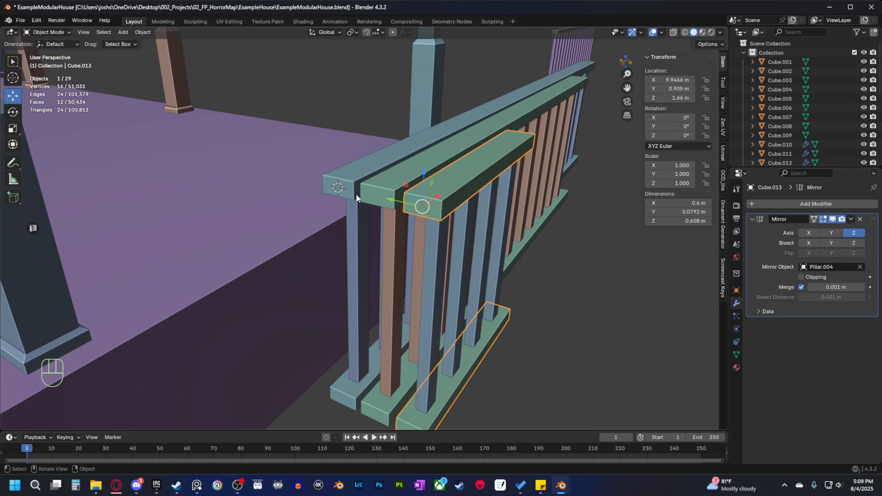
pyautogui.click(354, 193)
pyautogui.moveTo(353, 246); pyautogui.dragTo(320, 261, button='middle')
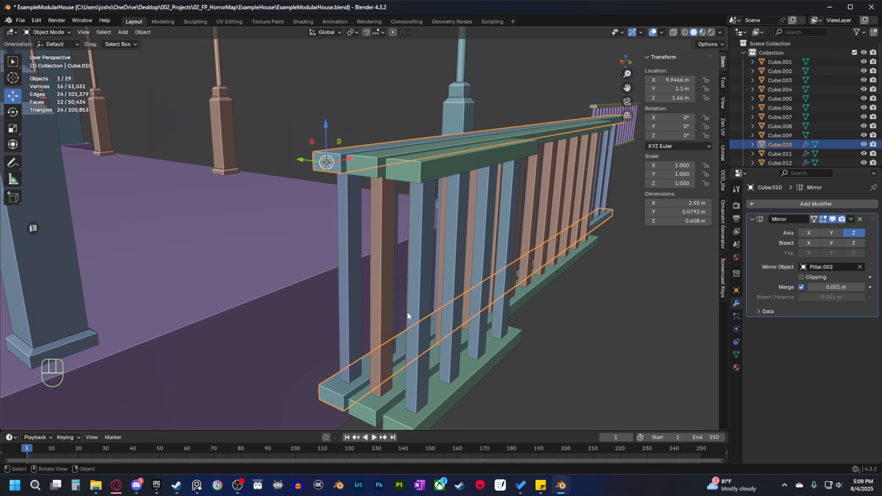
pyautogui.moveTo(406, 312); pyautogui.dragTo(396, 284, button='middle')
pyautogui.keyDown('shift'); pyautogui.click(396, 281); pyautogui.keyUp('shift')
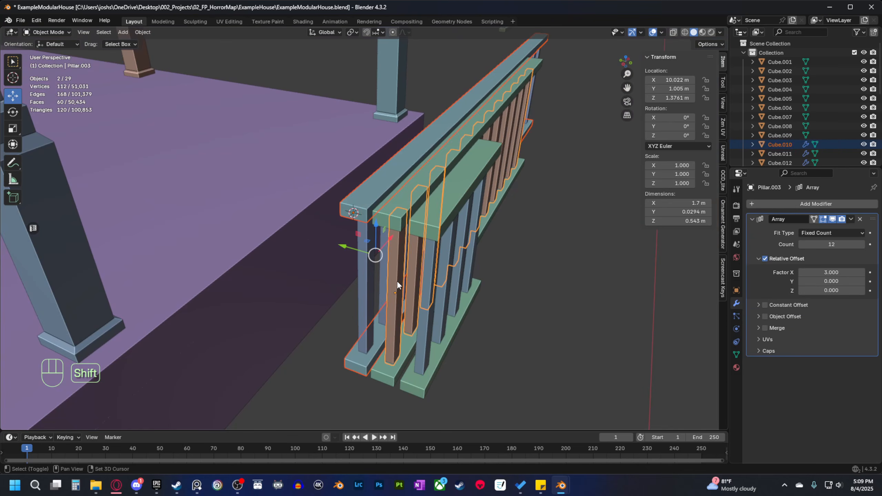
pyautogui.moveTo(418, 248); pyautogui.dragTo(354, 366, button='middle')
pyautogui.moveTo(354, 366); pyautogui.dragTo(497, 271)
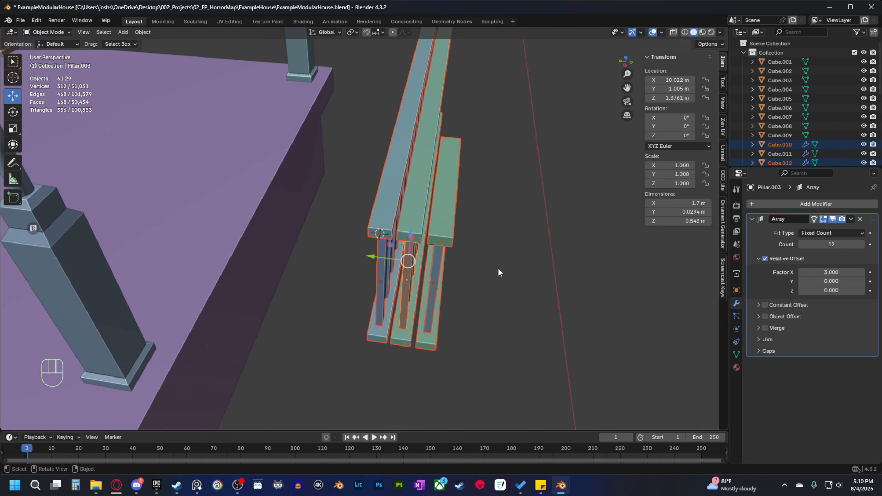
# Add the porch pillar beside the stairs to the railing selection.
pyautogui.moveTo(498, 269); pyautogui.dragTo(447, 270, button='middle')
pyautogui.keyDown('shift'); pyautogui.moveTo(377, 259); pyautogui.dragTo(464, 302, button='middle'); pyautogui.keyUp('shift')
pyautogui.moveTo(349, 267); pyautogui.dragTo(308, 261, button='middle')
pyautogui.keyDown('shift'); pyautogui.moveTo(307, 260); pyautogui.dragTo(467, 266, button='middle'); pyautogui.keyUp('shift')
pyautogui.keyDown('shift'); pyautogui.moveTo(345, 251); pyautogui.dragTo(422, 269, button='middle'); pyautogui.keyUp('shift')
pyautogui.keyDown('shift'); pyautogui.click(337, 252); pyautogui.keyUp('shift')
pyautogui.scroll(-3, 337, 253)
pyautogui.keyDown('shift'); pyautogui.moveTo(422, 270); pyautogui.dragTo(352, 294, button='middle'); pyautogui.keyUp('shift')
pyautogui.scroll(-4, 283, 205)
pyautogui.scroll(1, 341, 272)
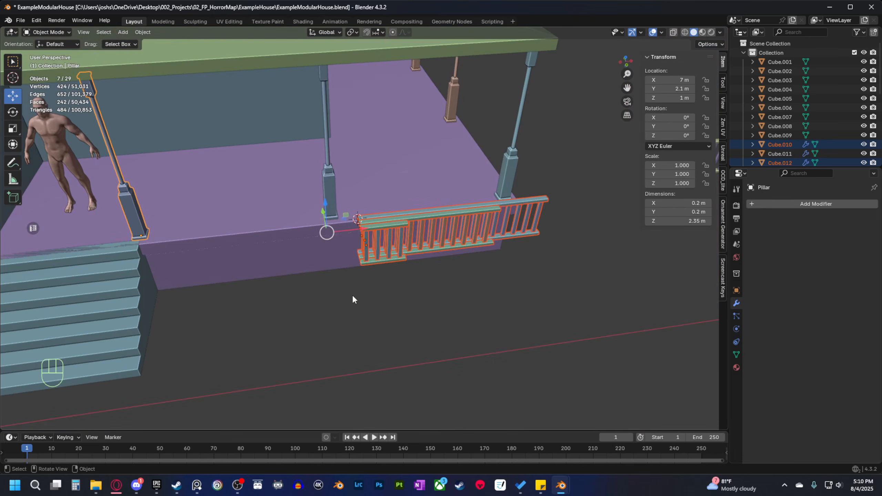
# Edit the pillar and railings together, select all geometry, open the UV editor and unwrap with the Angle Based method.
pyautogui.press('Tab')
pyautogui.press('a')
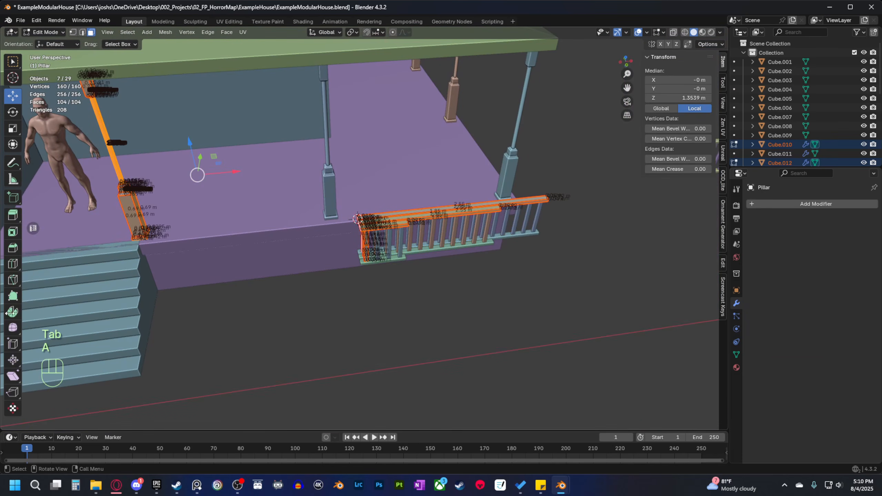
pyautogui.click(33, 229)
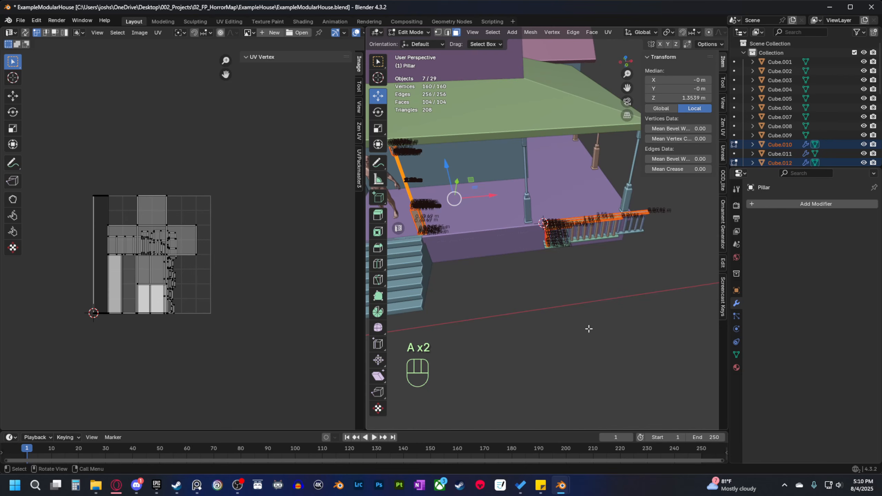
pyautogui.press('u')
pyautogui.click(673, 330)
pyautogui.scroll(2, 206, 260)
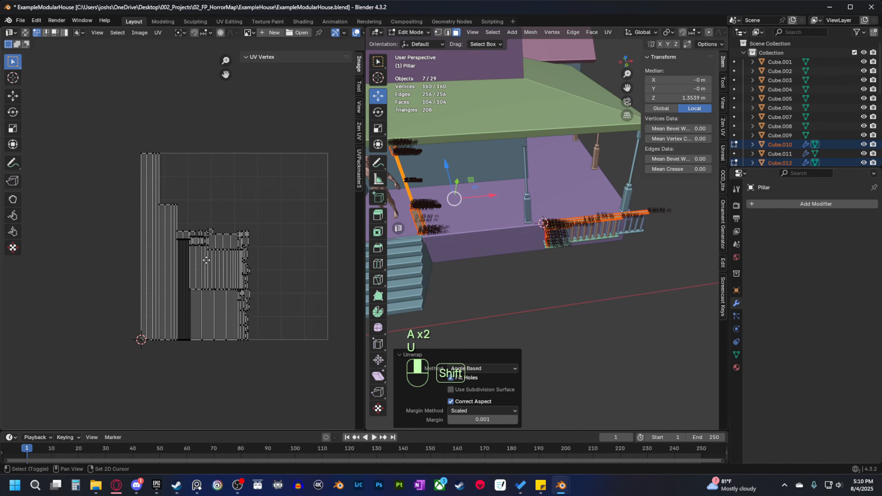
# Select all UV islands and pack them into a single tile with UVPackmaster3.
pyautogui.scroll(4, 307, 265)
pyautogui.keyDown('shift'); pyautogui.moveTo(207, 260); pyautogui.dragTo(149, 243, button='middle'); pyautogui.keyUp('shift')
pyautogui.scroll(2, 149, 242)
pyautogui.scroll(-4, 170, 253)
pyautogui.keyDown('shift'); pyautogui.moveTo(213, 280); pyautogui.dragTo(181, 277, button='middle'); pyautogui.keyUp('shift')
pyautogui.click(358, 167)
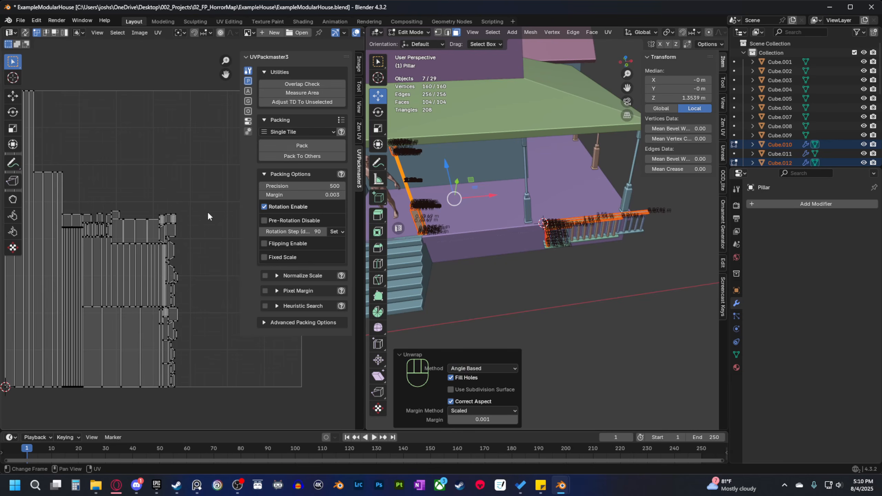
pyautogui.press('a')
pyautogui.click(302, 145)
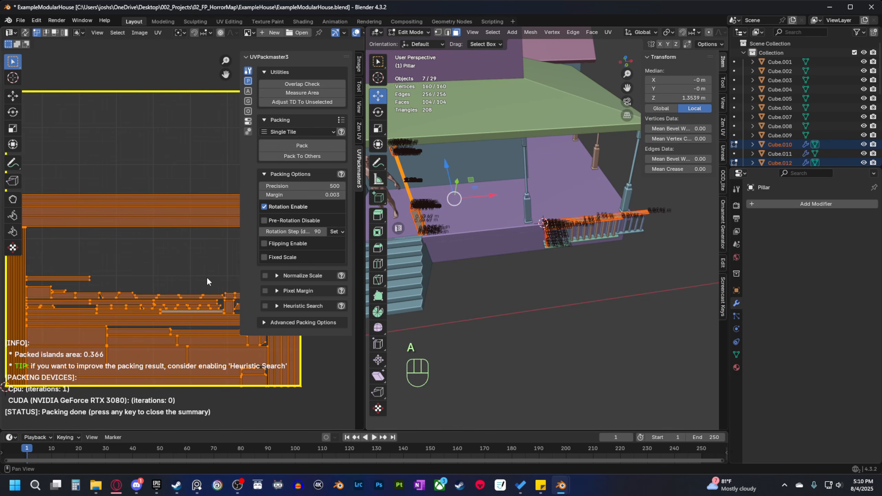
pyautogui.scroll(-3, 208, 278)
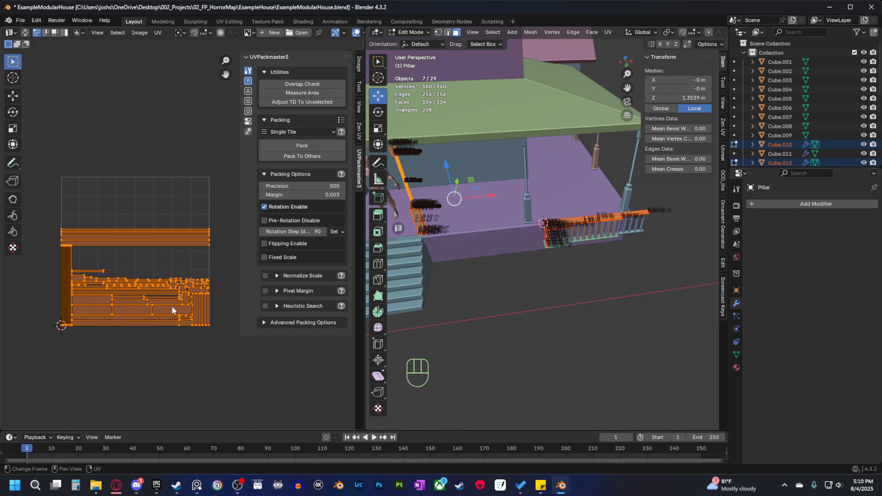
# Dismiss the packing summary, close the UV editor and return to Object Mode.
pyautogui.click(399, 230)
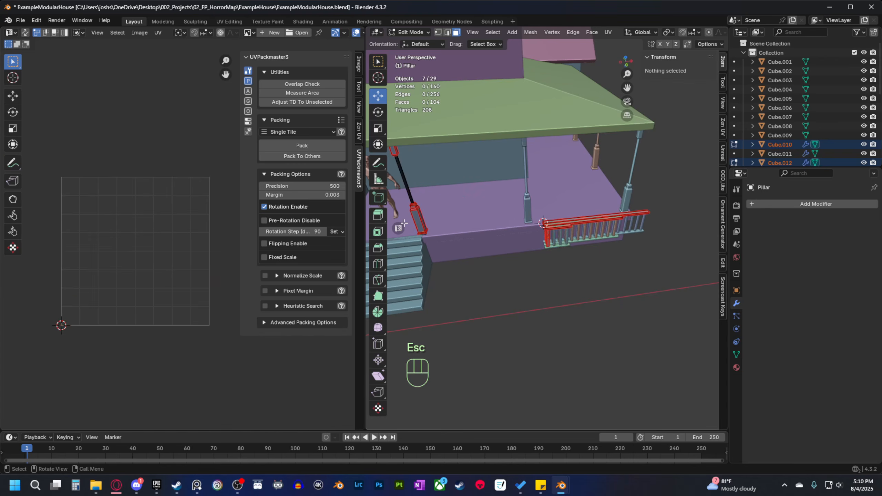
pyautogui.click(399, 229)
pyautogui.moveTo(445, 271); pyautogui.dragTo(370, 259, button='middle')
pyautogui.scroll(4, 404, 278)
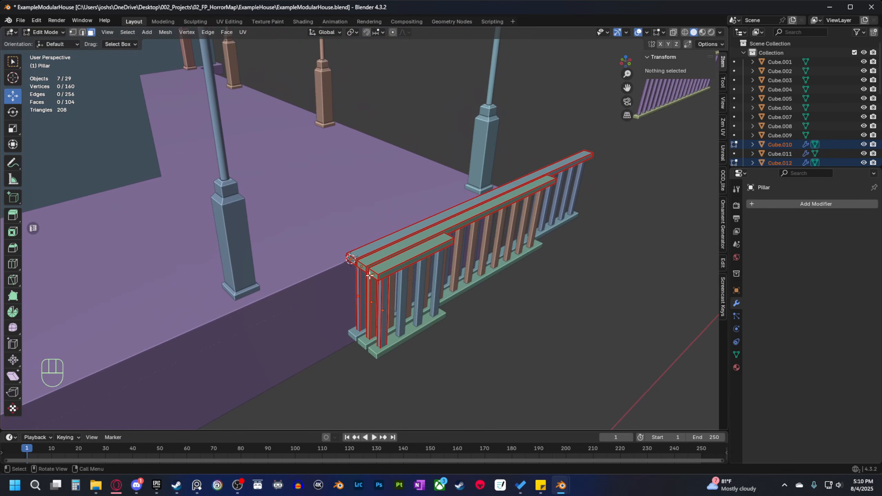
pyautogui.press('Tab')
# Apply the longest section's Mirror modifier on its rail and Array modifier on its balusters.
pyautogui.click(370, 258)
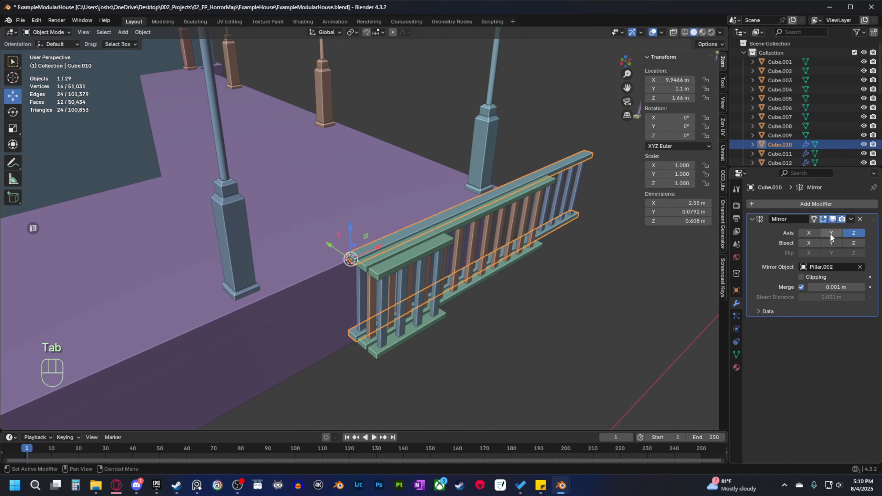
pyautogui.click(850, 218)
pyautogui.click(819, 235)
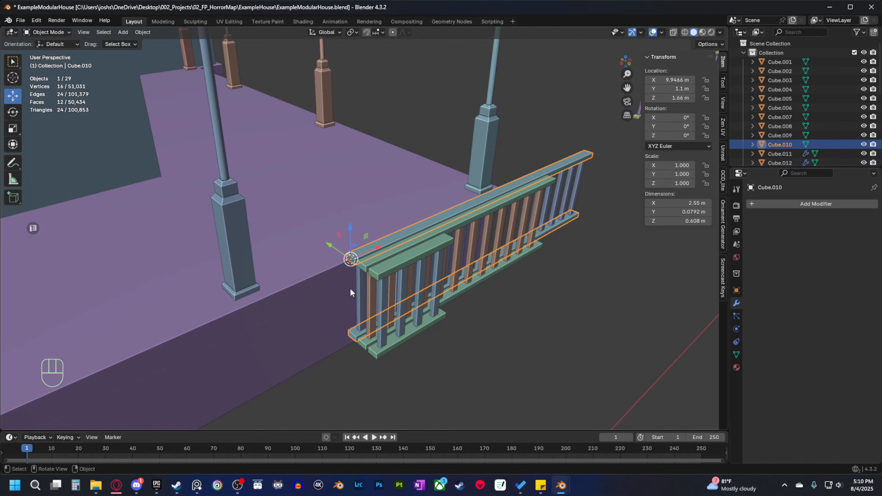
pyautogui.click(361, 287)
pyautogui.click(850, 219)
pyautogui.click(832, 233)
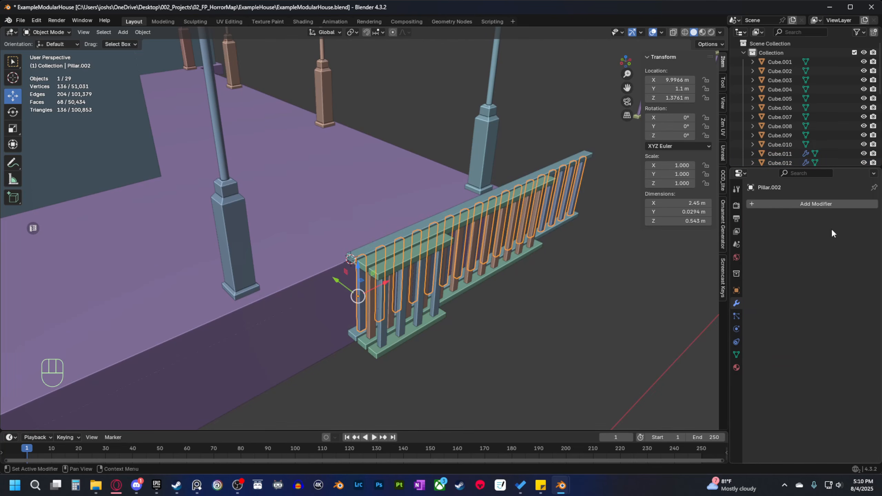
# Join the longest section's balusters and rail into one object, keeping the rail as the active object.
pyautogui.keyDown('shift'); pyautogui.click(361, 250); pyautogui.keyUp('shift')
pyautogui.rightClick(361, 250)
pyautogui.click(339, 282)
pyautogui.scroll(3, 379, 328)
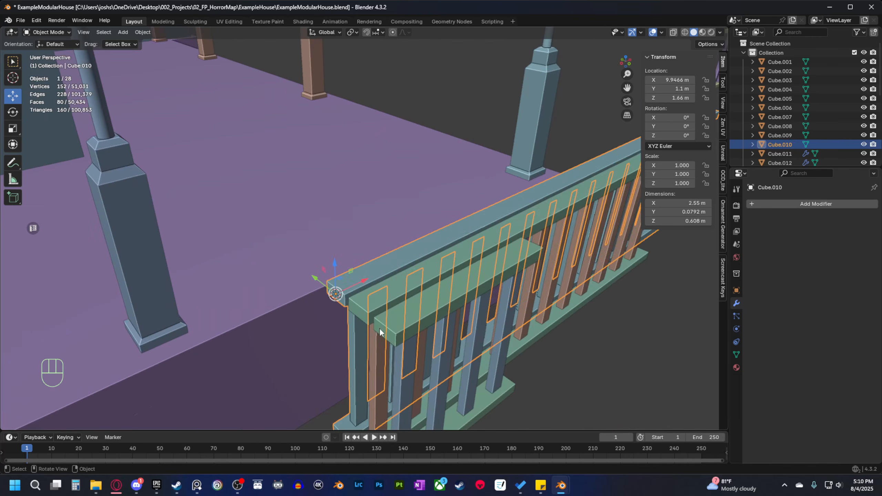
# Apply the Mirror modifiers on the middle and shortest sections' rails.
pyautogui.keyDown('shift'); pyautogui.moveTo(379, 328); pyautogui.dragTo(393, 288, button='middle'); pyautogui.keyUp('shift')
pyautogui.click(388, 190)
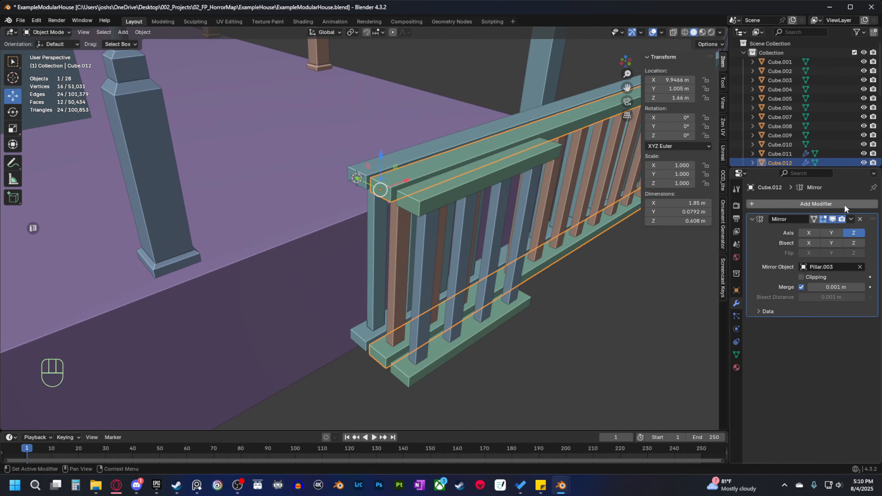
pyautogui.click(850, 219)
pyautogui.click(835, 228)
pyautogui.click(496, 204)
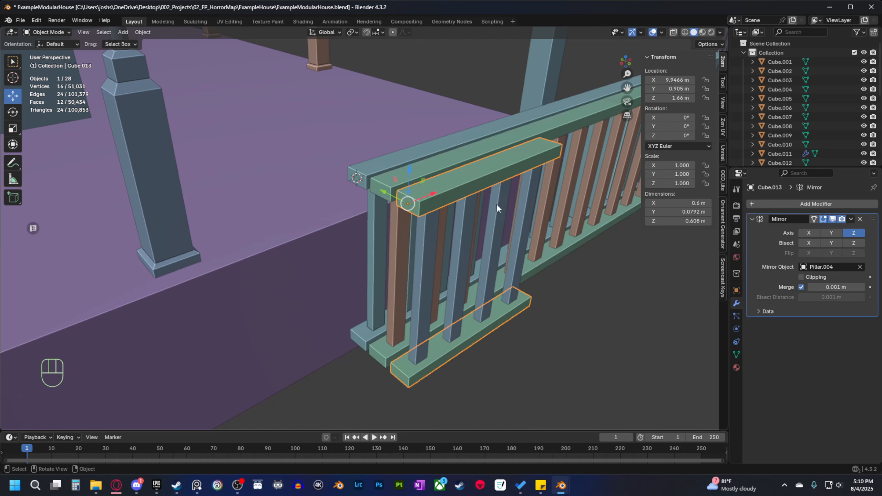
pyautogui.click(849, 219)
pyautogui.click(830, 230)
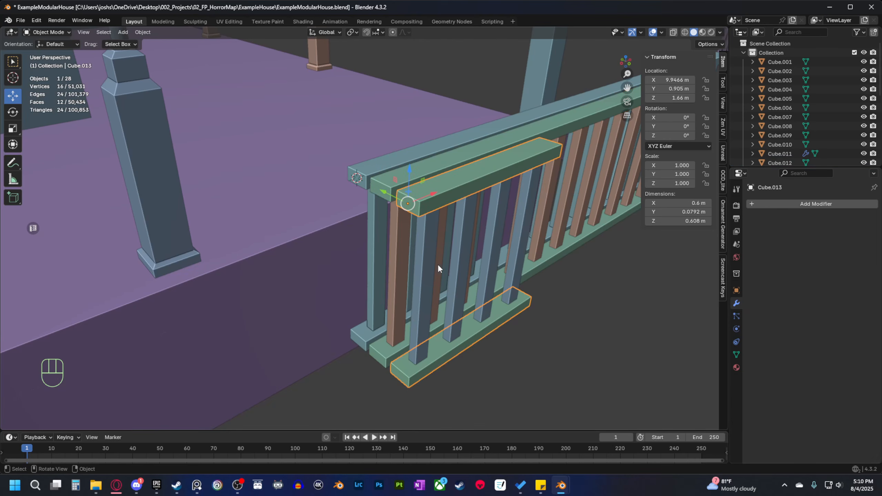
# Apply the Array modifiers on the shortest and middle sections' balusters.
pyautogui.click(420, 267)
pyautogui.click(848, 218)
pyautogui.click(830, 231)
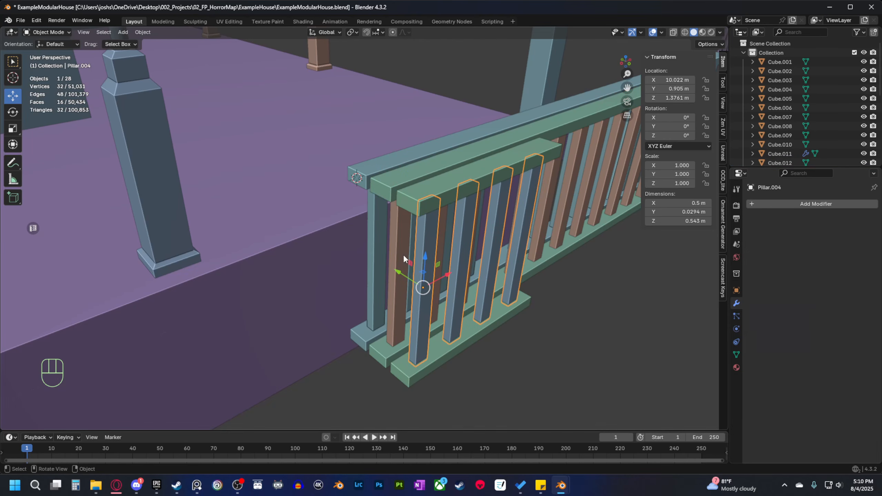
pyautogui.click(395, 244)
pyautogui.click(846, 223)
pyautogui.click(798, 229)
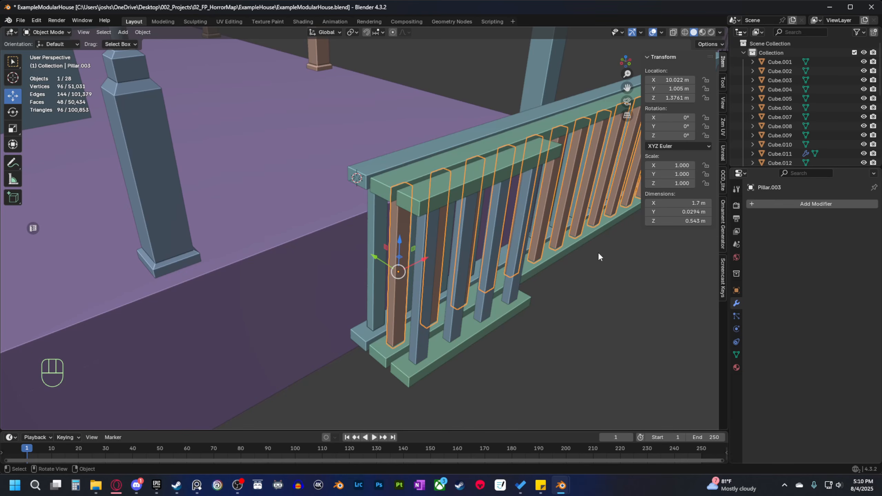
# Join the balusters of the middle and shortest sections to their respective rails, keeping each rail as the active object.
pyautogui.keyDown('shift'); pyautogui.click(400, 201); pyautogui.keyUp('shift')
pyautogui.rightClick(374, 192)
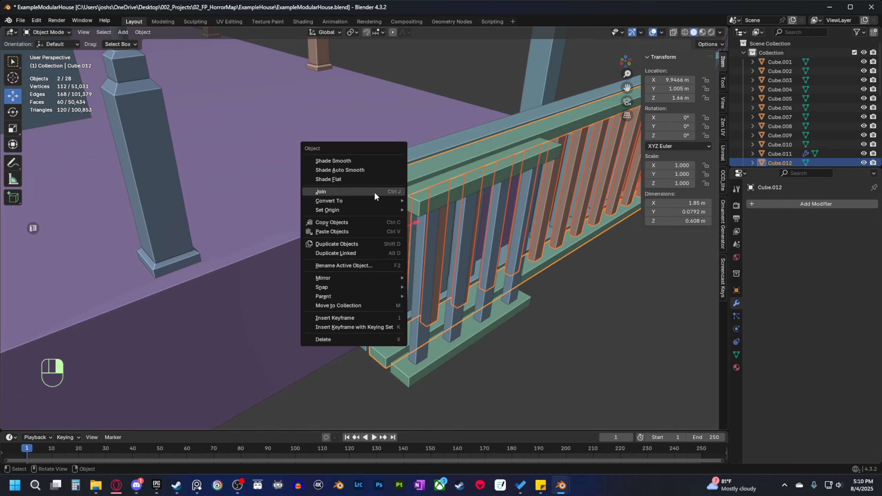
pyautogui.click(374, 192)
pyautogui.click(424, 253)
pyautogui.keyDown('shift'); pyautogui.click(417, 197); pyautogui.keyUp('shift')
pyautogui.rightClick(417, 196)
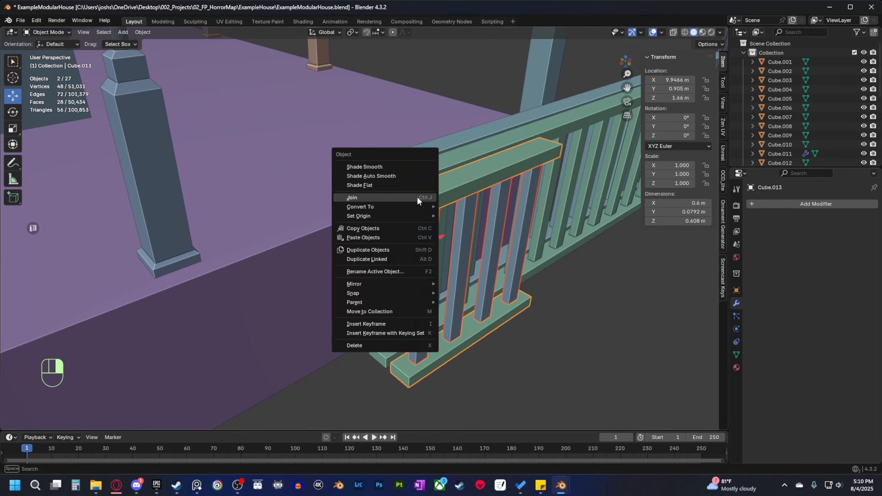
pyautogui.click(398, 197)
# Rename the longest railing section as RailingLarge.
pyautogui.moveTo(495, 363); pyautogui.dragTo(371, 297, button='middle')
pyautogui.click(370, 225)
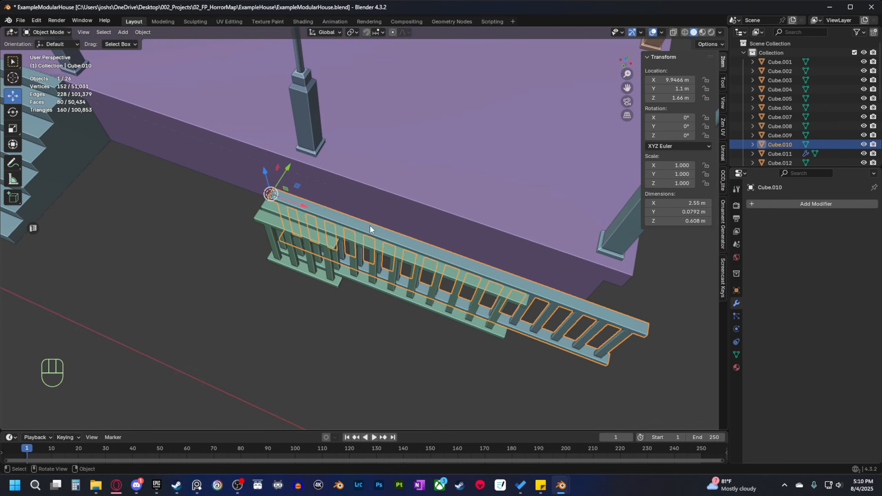
pyautogui.doubleClick(788, 145)
pyautogui.scroll(-3, 789, 145)
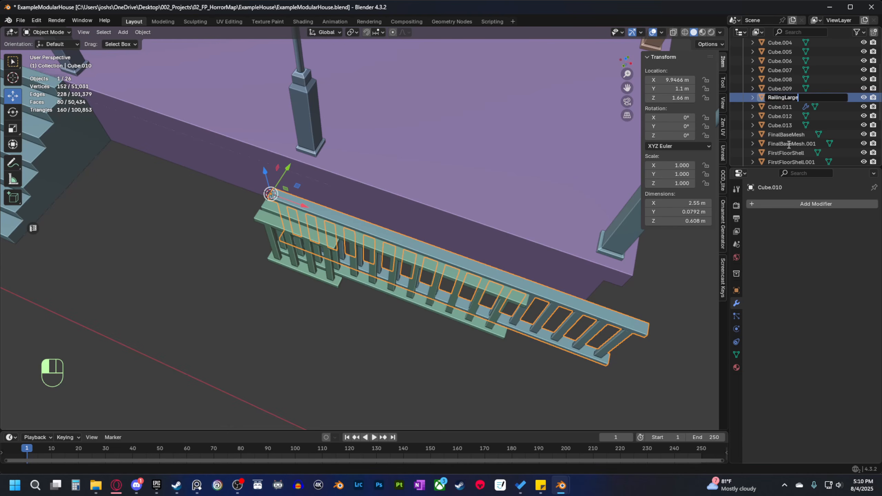
pyautogui.press('Return')
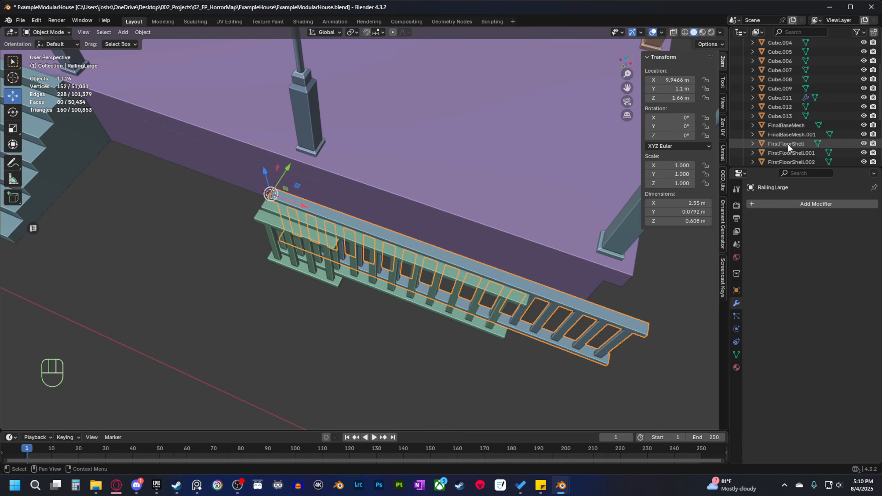
# Rename the middle-length railing section as RailingMedium.
pyautogui.click(469, 285)
pyautogui.doubleClick(781, 106)
pyautogui.write('R')
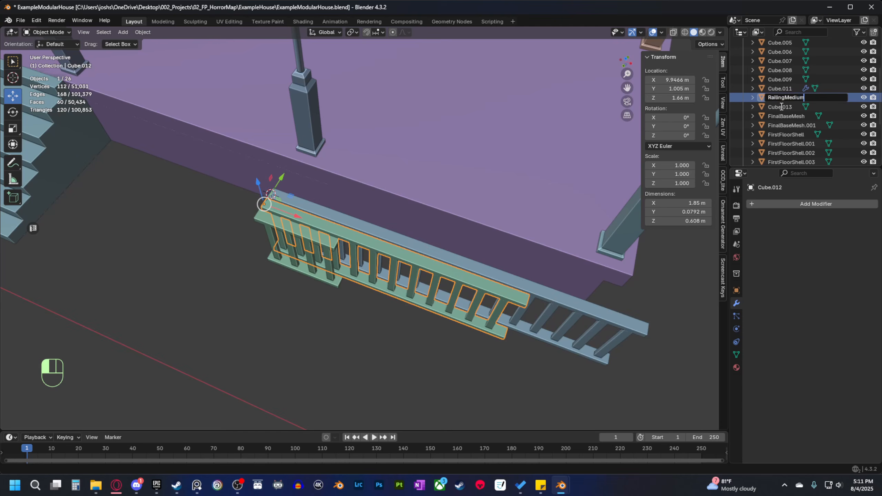
pyautogui.write('ailingMedium')
pyautogui.press('Return')
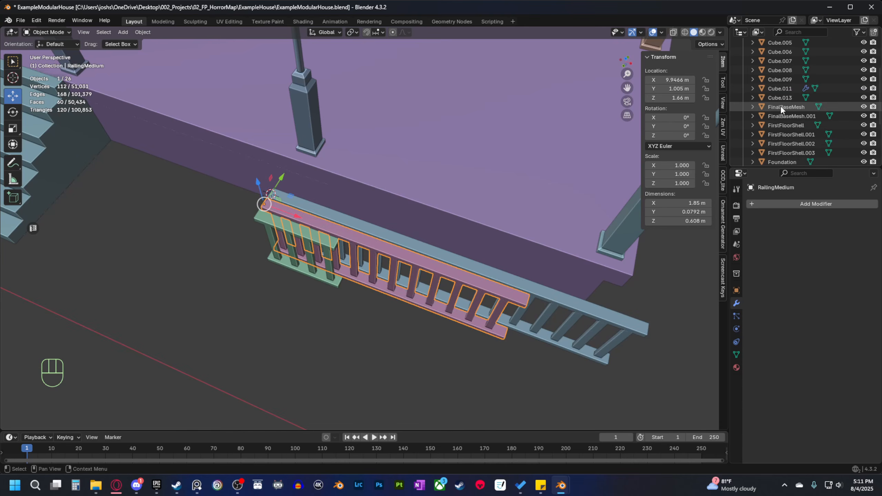
# Rename the shortest railing section as RailingSmall.
pyautogui.click(316, 242)
pyautogui.doubleClick(778, 97)
pyautogui.write('Railing')
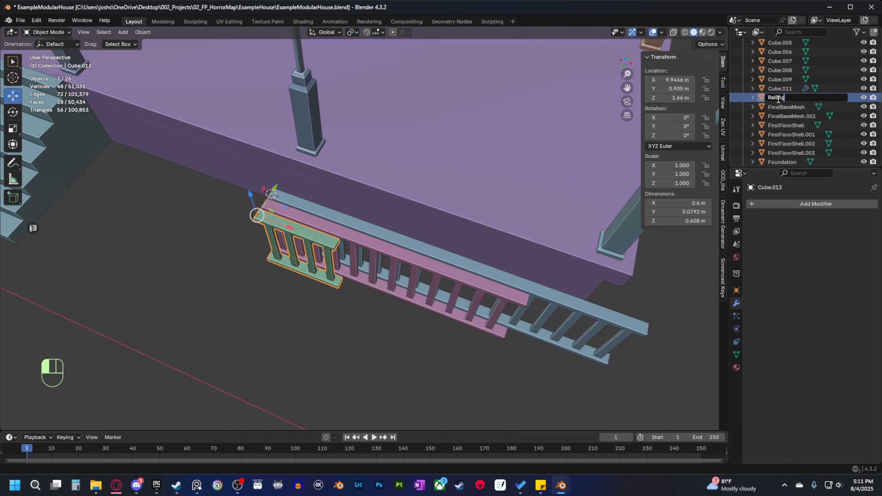
pyautogui.write('Small')
pyautogui.press('Return')
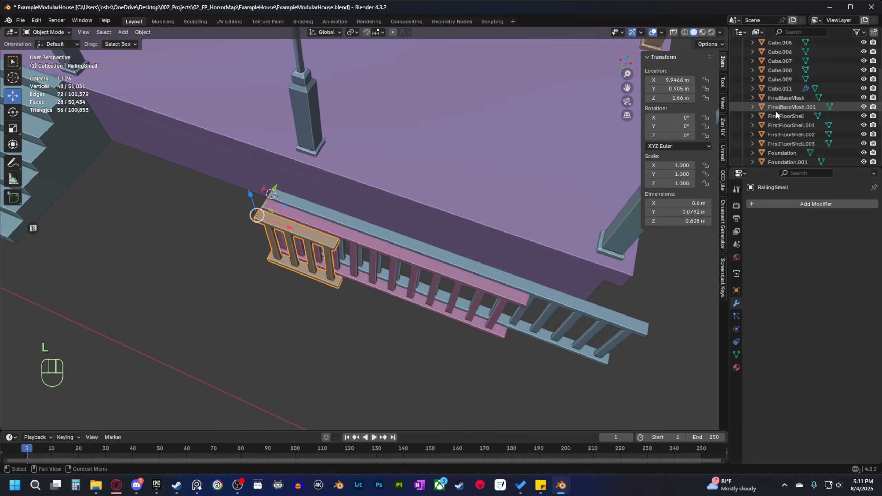
pyautogui.scroll(-5, 775, 110)
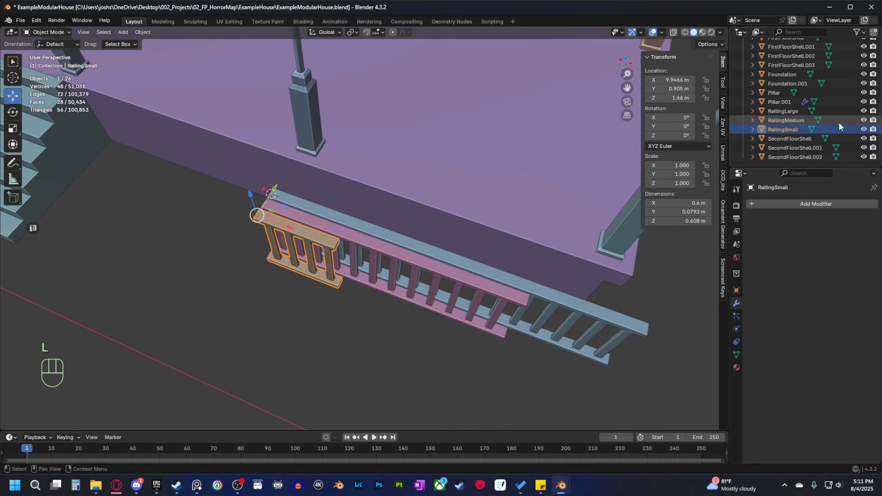
# Deselect the railing and save the Blender file.
pyautogui.click(350, 378)
pyautogui.moveTo(350, 378); pyautogui.dragTo(378, 267, button='middle')
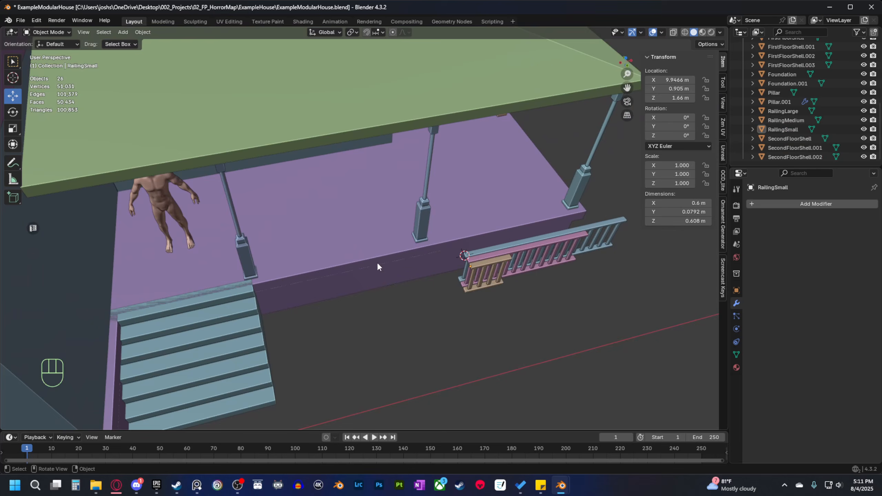
pyautogui.click(21, 20)
pyautogui.click(33, 82)
# Rename the porch staircase object as Steps, then deselect it.
pyautogui.moveTo(324, 261); pyautogui.dragTo(322, 255, button='middle')
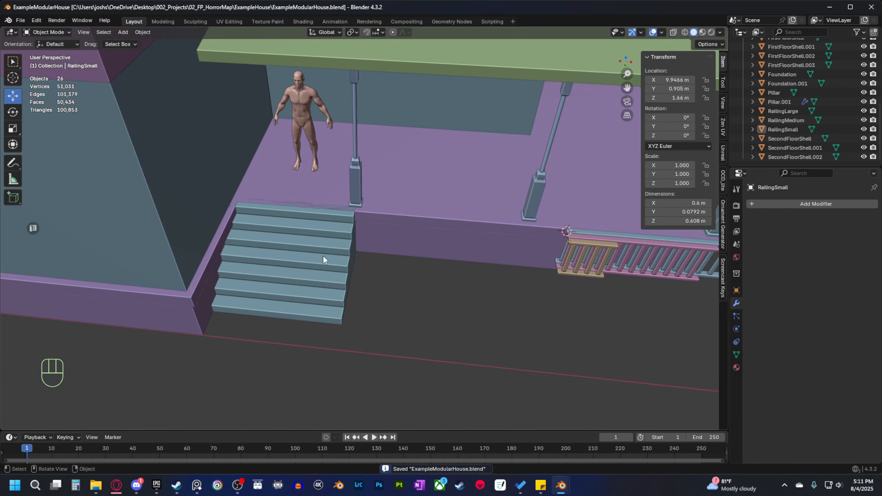
pyautogui.click(322, 254)
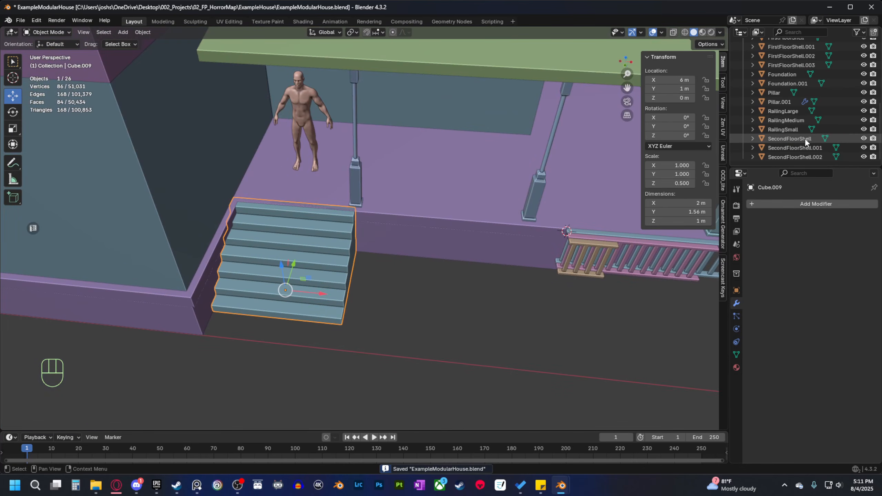
pyautogui.press('KP_Decimal')
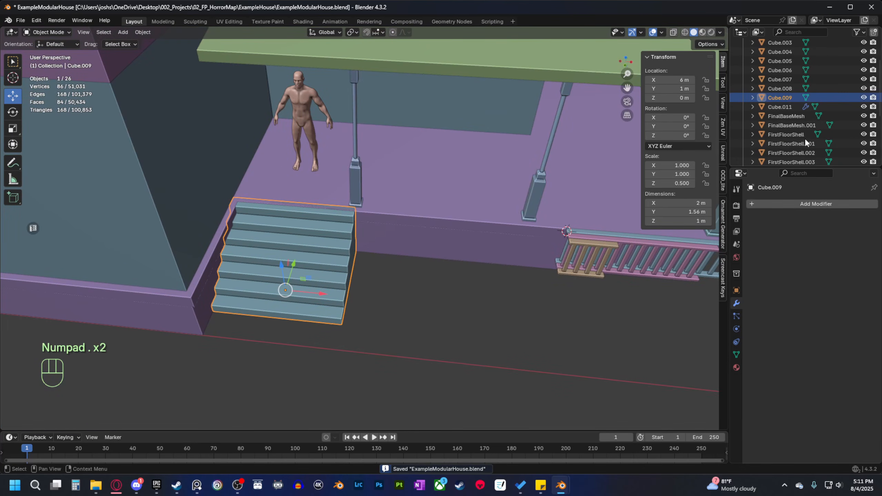
pyautogui.doubleClick(787, 96)
pyautogui.write('Steps')
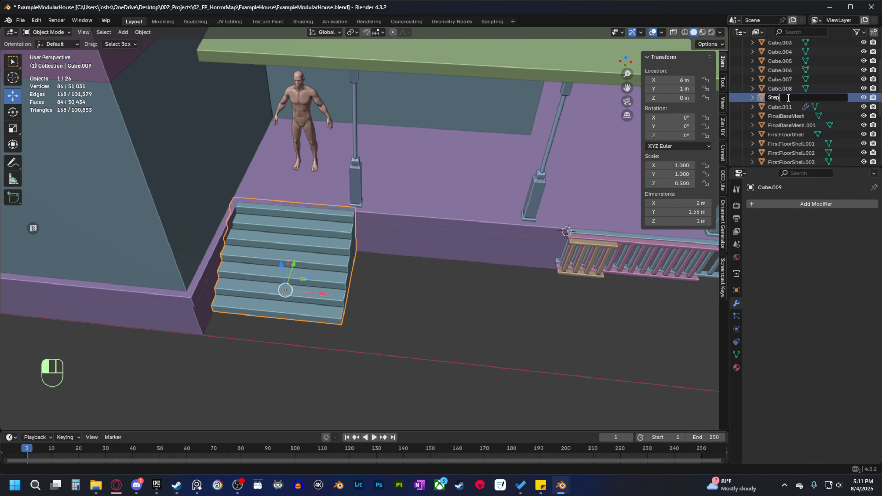
pyautogui.press('Return')
pyautogui.click(497, 316)
# Delete the eight duplicate pillars along the porch's front and side, keeping only the pillar beside the steps.
pyautogui.scroll(-2, 493, 314)
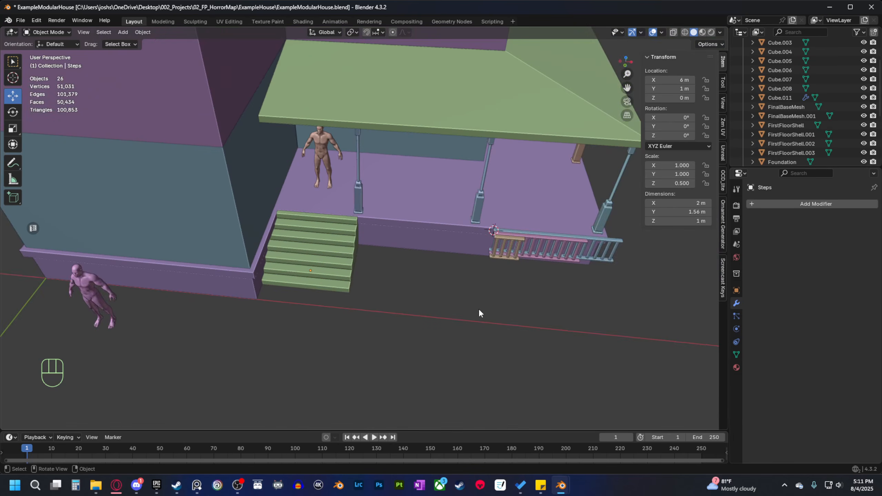
pyautogui.moveTo(479, 309); pyautogui.dragTo(326, 292, button='middle')
pyautogui.click(333, 238)
pyautogui.keyDown('shift'); pyautogui.click(454, 263); pyautogui.keyUp('shift')
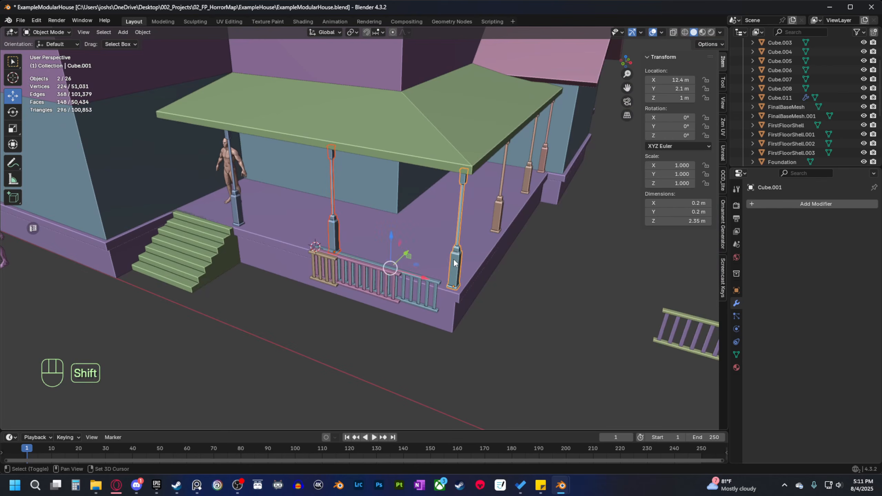
pyautogui.keyDown('shift'); pyautogui.click(499, 211); pyautogui.keyUp('shift')
pyautogui.keyDown('shift'); pyautogui.click(527, 179); pyautogui.keyUp('shift')
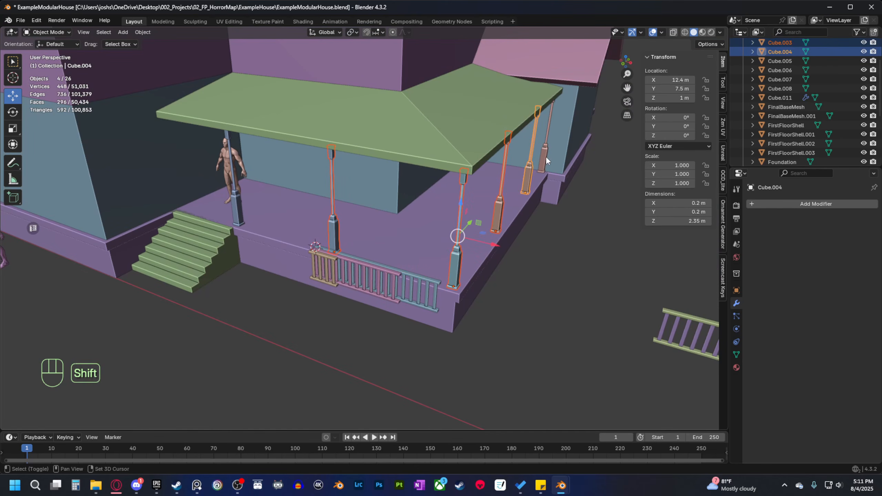
pyautogui.keyDown('shift'); pyautogui.click(546, 156); pyautogui.keyUp('shift')
pyautogui.moveTo(545, 156); pyautogui.dragTo(482, 283, button='middle')
pyautogui.scroll(3, 482, 283)
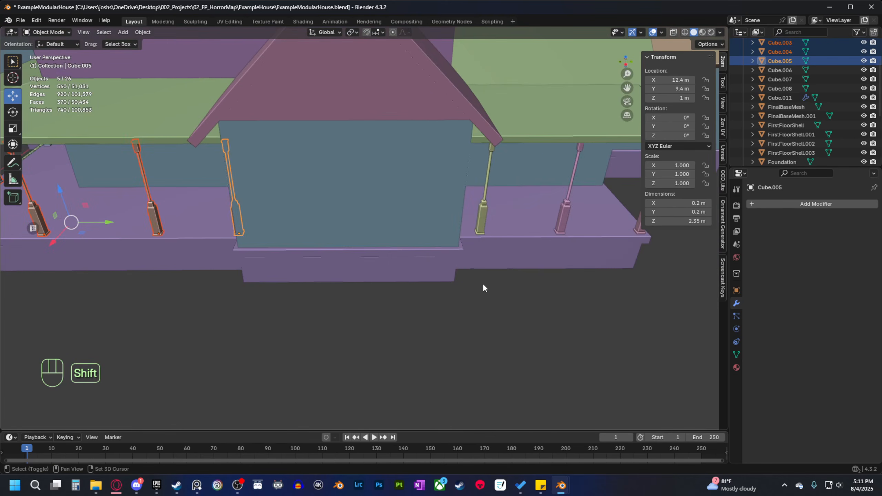
pyautogui.keyDown('shift'); pyautogui.click(481, 216); pyautogui.keyUp('shift')
pyautogui.keyDown('shift'); pyautogui.click(566, 219); pyautogui.keyUp('shift')
pyautogui.keyDown('shift'); pyautogui.moveTo(567, 237); pyautogui.dragTo(518, 235, button='middle'); pyautogui.keyUp('shift')
pyautogui.keyDown('shift'); pyautogui.click(538, 231); pyautogui.keyUp('shift')
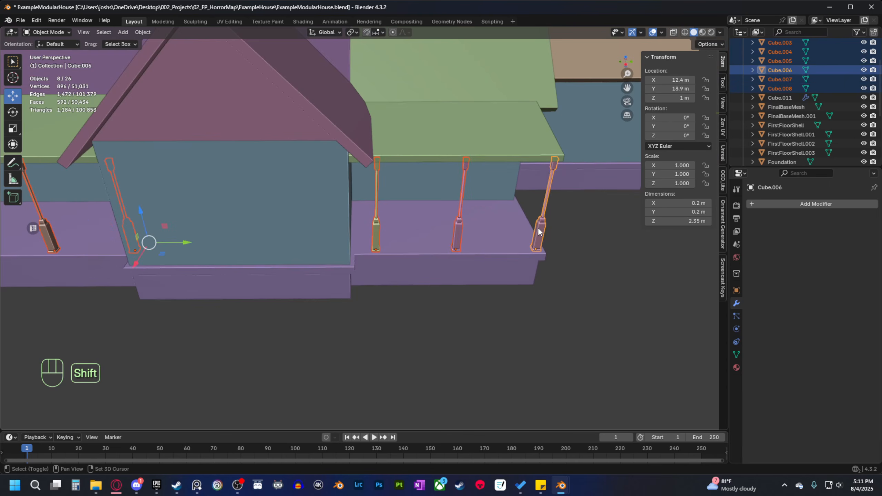
pyautogui.press('Delete')
# Examine the house exterior and its remaining modular pieces from several angles.
pyautogui.moveTo(457, 297); pyautogui.dragTo(534, 267, button='middle')
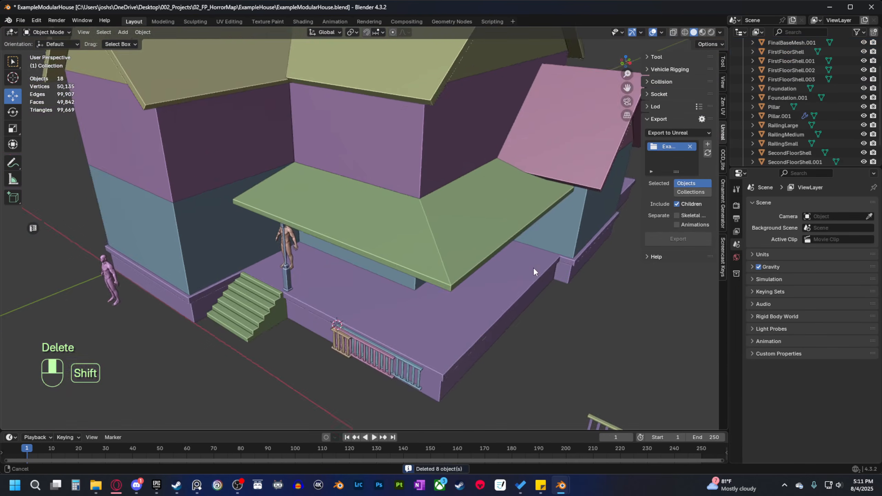
pyautogui.scroll(-3, 401, 315)
pyautogui.moveTo(401, 316); pyautogui.dragTo(324, 267, button='middle')
pyautogui.scroll(2, 325, 332)
pyautogui.moveTo(277, 228); pyautogui.dragTo(411, 282, button='middle')
pyautogui.click(376, 314)
pyautogui.scroll(3, 450, 234)
pyautogui.moveTo(450, 238); pyautogui.dragTo(345, 261, button='middle')
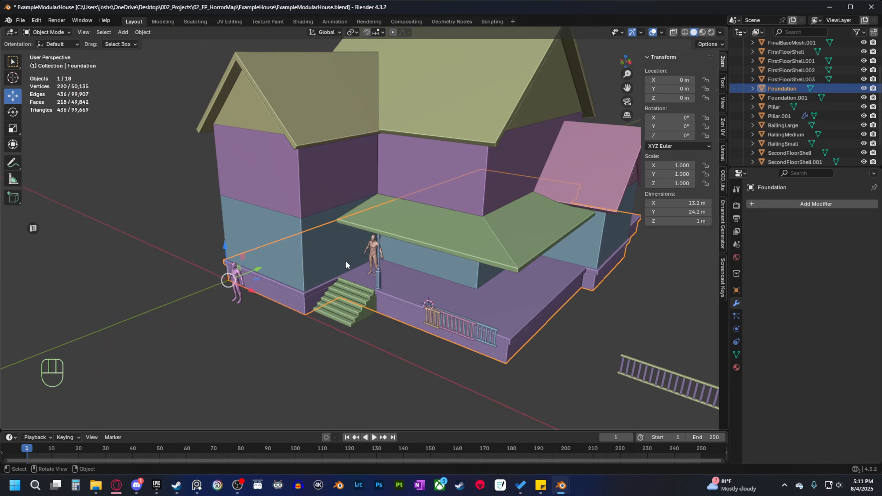
# Isolate the FirstFloorShell object in local view and enter Edit Mode on it.
pyautogui.click(290, 250)
pyautogui.moveTo(289, 250); pyautogui.dragTo(406, 248, button='middle')
pyautogui.keyDown('shift'); pyautogui.moveTo(407, 247); pyautogui.dragTo(355, 283, button='middle'); pyautogui.keyUp('shift')
pyautogui.press('b')
pyautogui.press('Tab')
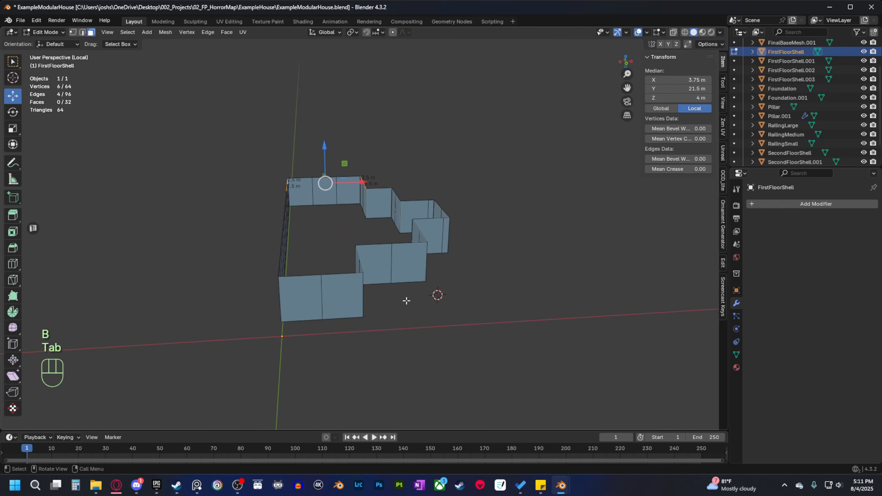
# Select all of the first-floor shell's wall faces and examine the edge lengths of its panels.
pyautogui.moveTo(405, 301); pyautogui.dragTo(413, 325, button='middle')
pyautogui.scroll(3, 396, 265)
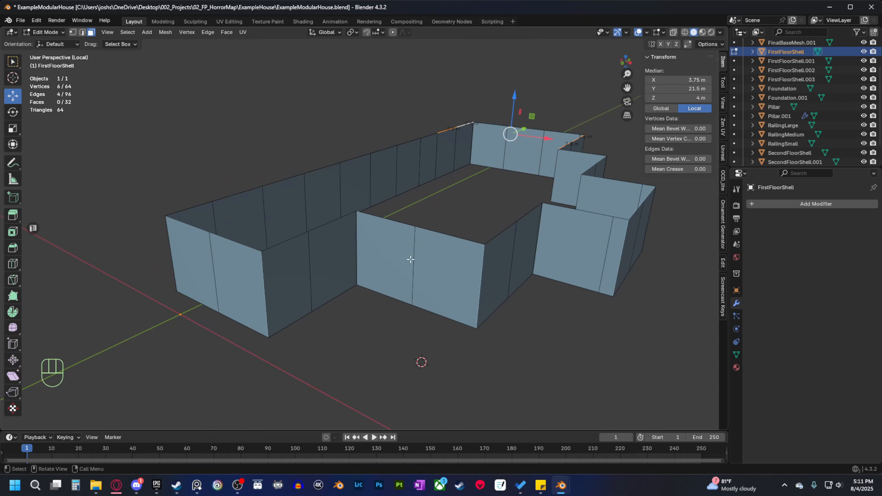
pyautogui.click(347, 338)
pyautogui.moveTo(384, 329); pyautogui.dragTo(317, 326, button='middle')
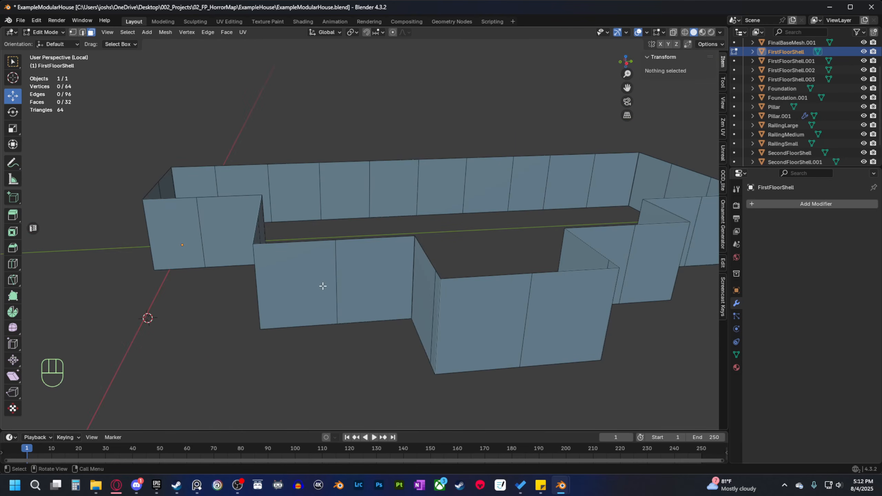
pyautogui.press('a')
pyautogui.moveTo(319, 283); pyautogui.dragTo(456, 270, button='middle')
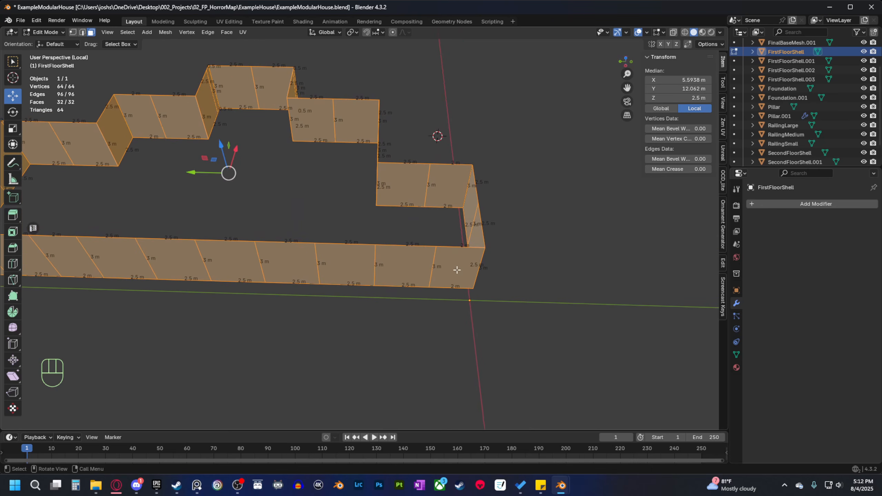
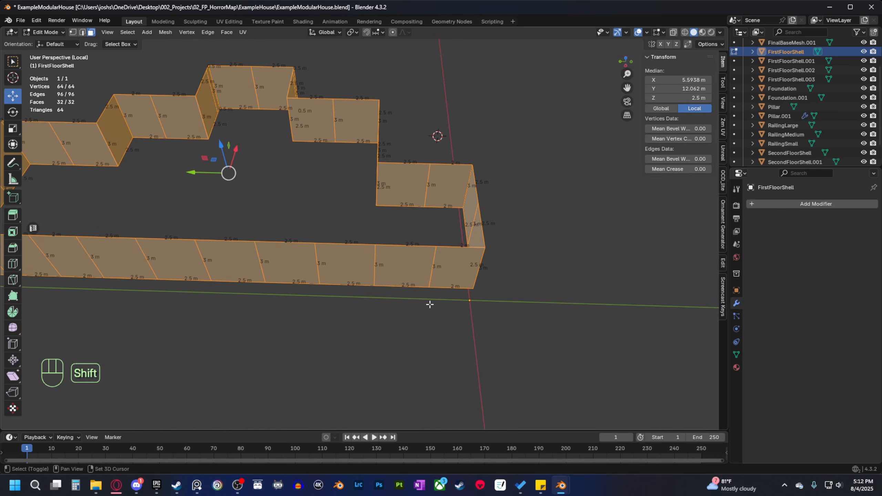
# Leave the first-floor shell's mesh editing and isolated view, and deselect the shell to show the whole house.
pyautogui.keyDown('shift'); pyautogui.moveTo(429, 300); pyautogui.dragTo(396, 275, button='middle'); pyautogui.keyUp('shift')
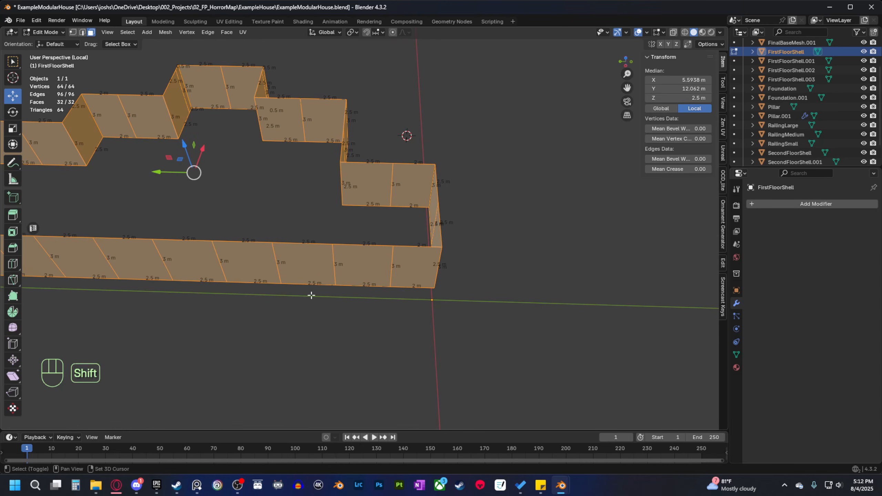
pyautogui.keyDown('shift'); pyautogui.moveTo(311, 296); pyautogui.dragTo(245, 319, button='middle'); pyautogui.keyUp('shift')
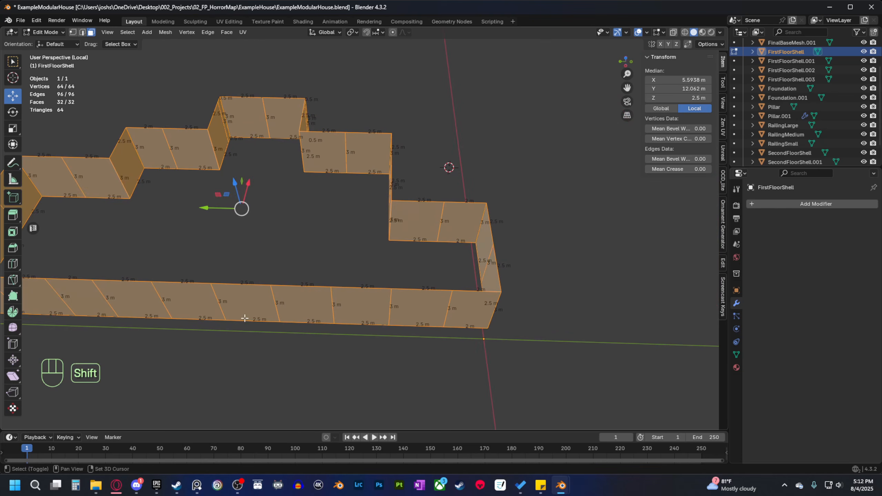
pyautogui.moveTo(420, 319); pyautogui.dragTo(387, 285, button='middle')
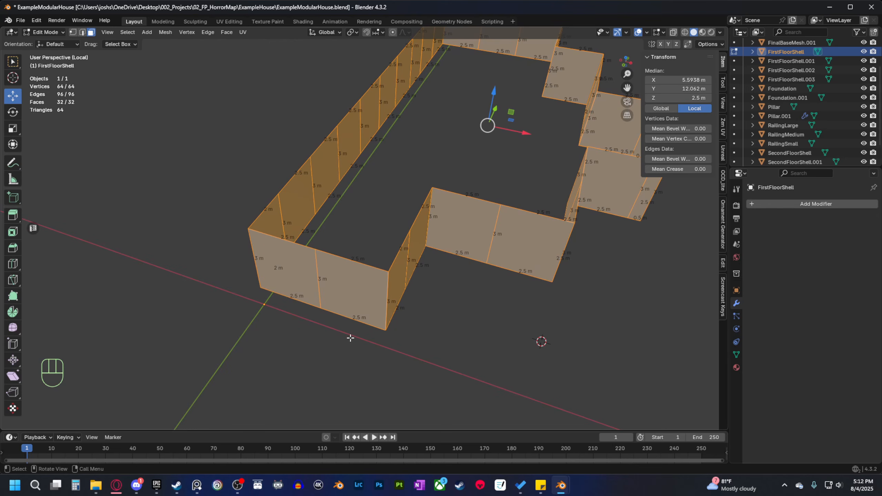
pyautogui.moveTo(350, 338); pyautogui.dragTo(383, 290, button='middle')
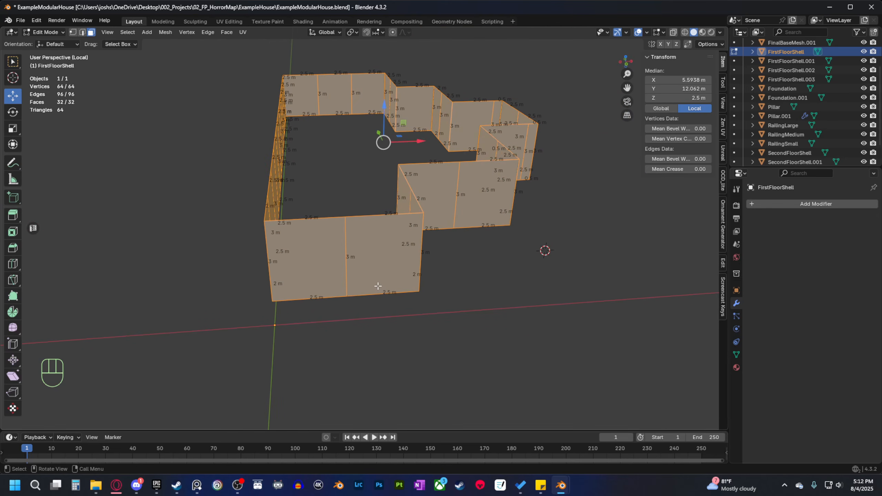
pyautogui.press('b')
pyautogui.press('Tab')
pyautogui.click(422, 334)
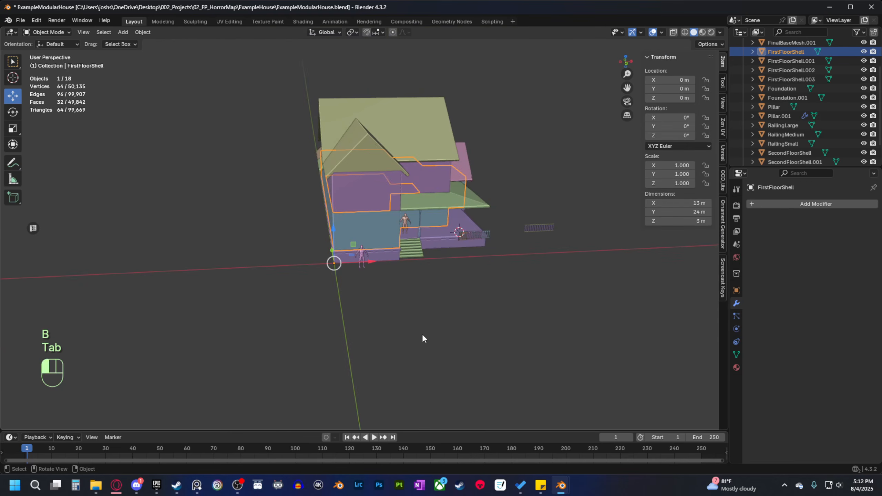
# Select the porch pillar together with the railing pieces and move them -32 m along X.
pyautogui.moveTo(450, 312); pyautogui.dragTo(353, 324, button='middle')
pyautogui.scroll(2, 354, 325)
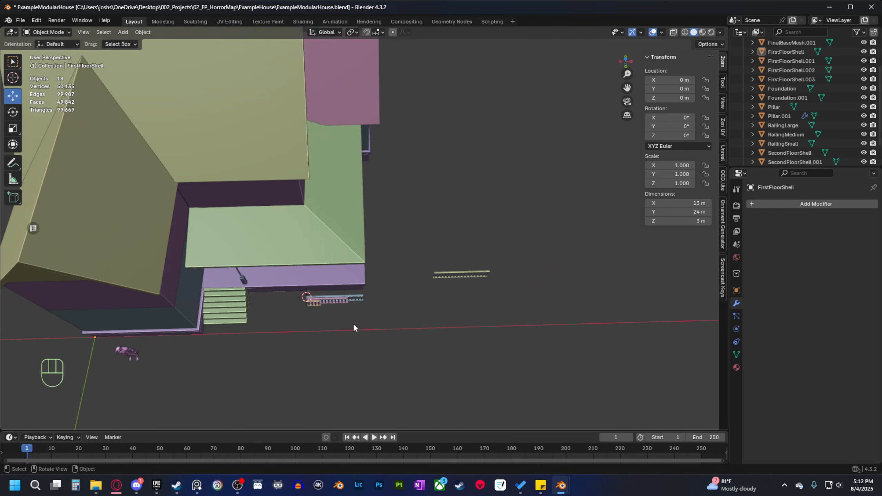
pyautogui.click(244, 279)
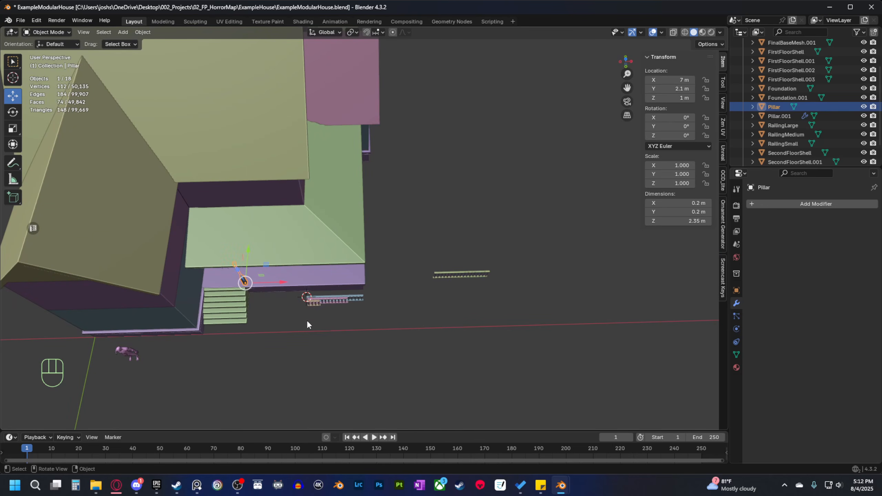
pyautogui.keyDown('shift'); pyautogui.moveTo(306, 320); pyautogui.dragTo(353, 297); pyautogui.keyUp('shift')
pyautogui.keyDown('shift'); pyautogui.moveTo(416, 309); pyautogui.dragTo(487, 265); pyautogui.keyUp('shift')
pyautogui.scroll(-3, 395, 301)
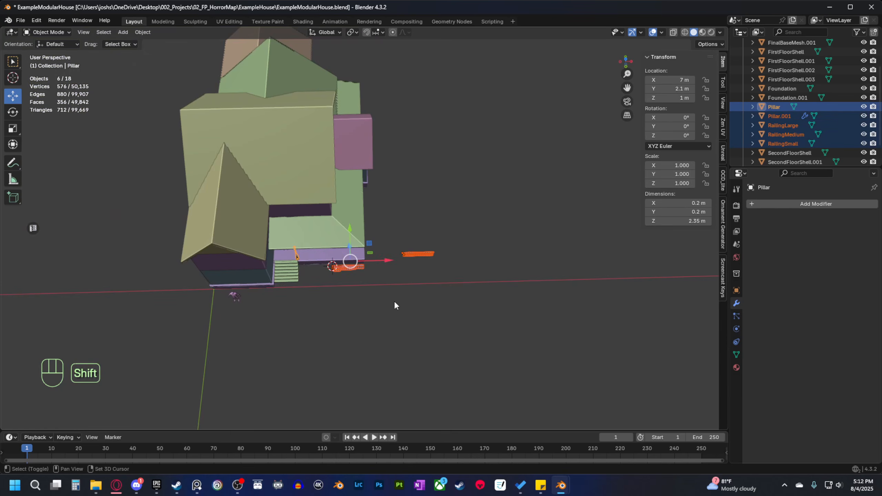
pyautogui.keyDown('shift'); pyautogui.moveTo(394, 300); pyautogui.dragTo(593, 277, button='middle'); pyautogui.keyUp('shift')
pyautogui.keyDown('ctrl'); pyautogui.moveTo(581, 268); pyautogui.dragTo(188, 278); pyautogui.keyUp('ctrl')
# Select the remaining house objects and move them -32 m along X to match the pillar and railings.
pyautogui.moveTo(373, 334); pyautogui.dragTo(335, 320, button='middle')
pyautogui.scroll(-2, 366, 278)
pyautogui.moveTo(326, 335); pyautogui.dragTo(525, 152)
pyautogui.keyDown('ctrl'); pyautogui.moveTo(399, 295); pyautogui.dragTo(138, 276); pyautogui.keyUp('ctrl')
pyautogui.scroll(2, 396, 268)
pyautogui.keyDown('shift'); pyautogui.moveTo(178, 299); pyautogui.dragTo(316, 295, button='middle'); pyautogui.keyUp('shift')
pyautogui.scroll(-2, 326, 295)
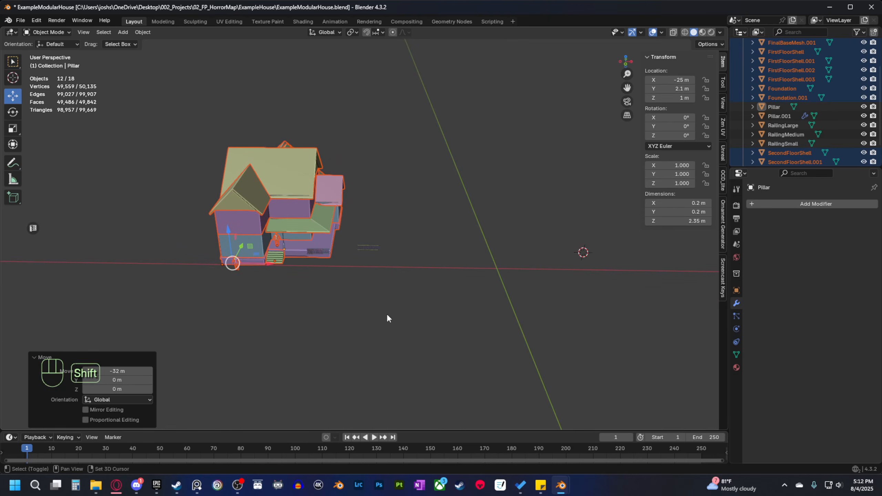
pyautogui.keyDown('shift'); pyautogui.moveTo(386, 314); pyautogui.dragTo(355, 314, button='middle'); pyautogui.keyUp('shift')
pyautogui.hotkey('shift', 'd')
pyautogui.rightClick(356, 313)
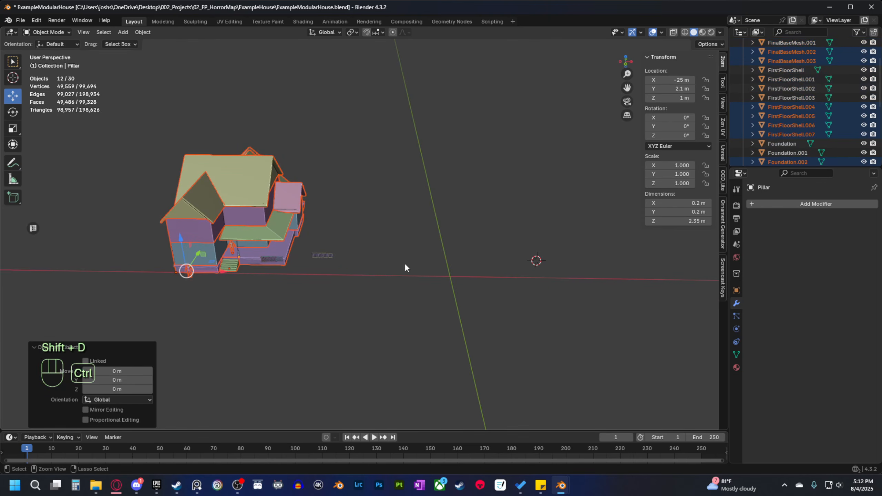
pyautogui.keyDown('ctrl'); pyautogui.moveTo(215, 268); pyautogui.dragTo(455, 280); pyautogui.keyUp('ctrl')
pyautogui.hotkey('ctrl', 'z')
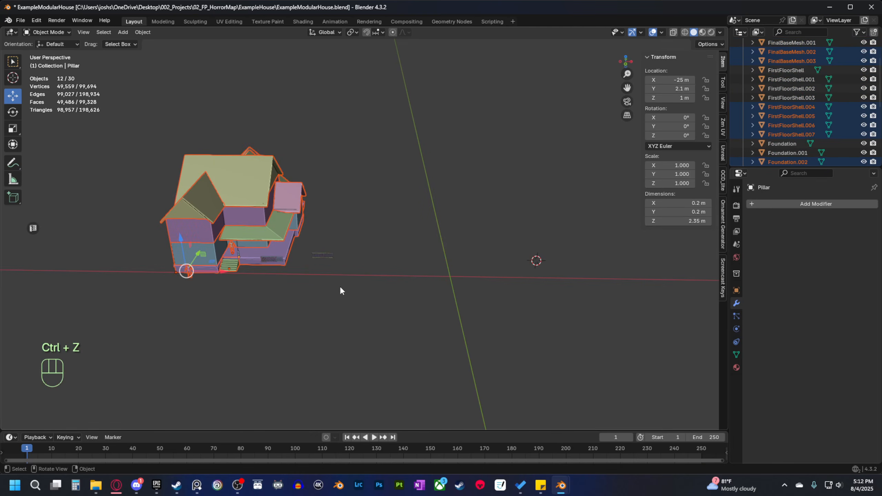
pyautogui.hotkey('ctrl', 'z')
# Duplicate the house foundation and move the copy 32 m along X to the world origin.
pyautogui.moveTo(302, 292); pyautogui.dragTo(302, 272, button='middle')
pyautogui.click(314, 252)
pyautogui.hotkey('shift', 'd')
pyautogui.rightClick(332, 248)
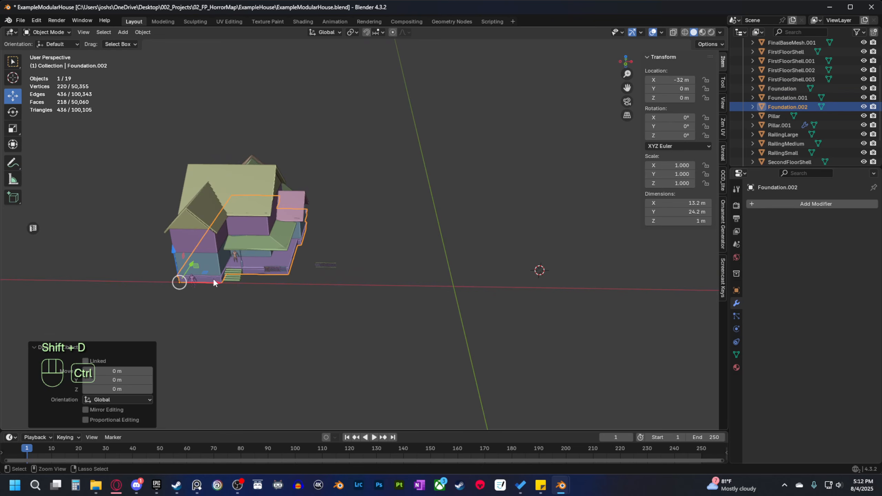
pyautogui.keyDown('ctrl'); pyautogui.moveTo(213, 279); pyautogui.dragTo(490, 305); pyautogui.keyUp('ctrl')
pyautogui.keyDown('shift'); pyautogui.moveTo(491, 305); pyautogui.dragTo(370, 271, button='middle'); pyautogui.keyUp('shift')
pyautogui.moveTo(370, 271); pyautogui.dragTo(356, 310, button='middle')
pyautogui.scroll(2, 360, 286)
pyautogui.scroll(2, 347, 300)
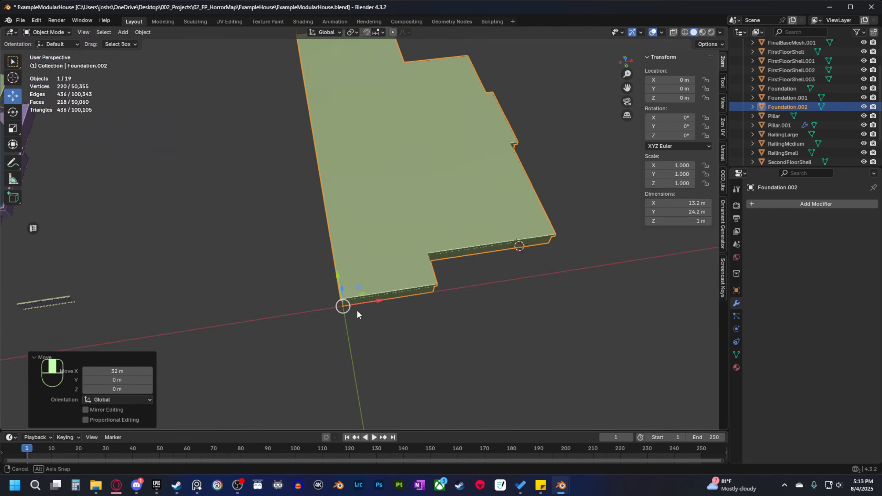
pyautogui.scroll(2, 357, 310)
# In Edit Mode with X-ray on, separate the foundation copy's fourth segment from the origin along the long side into its own object.
pyautogui.press('Tab')
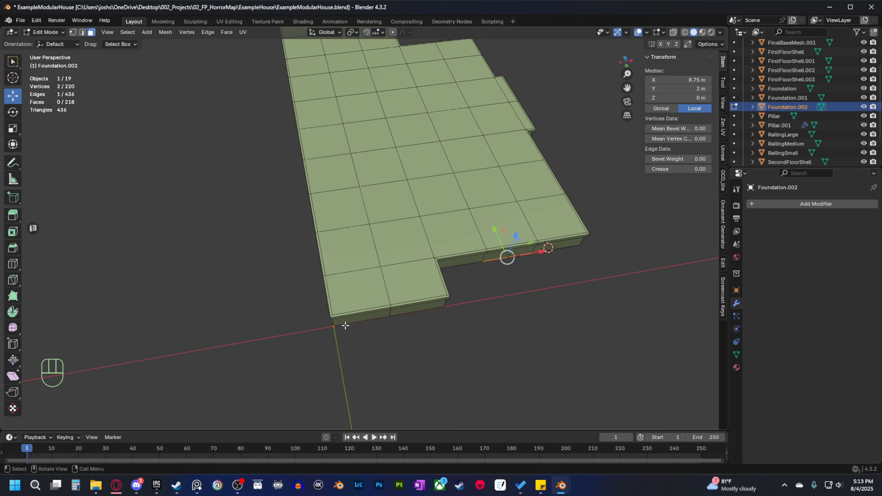
pyautogui.moveTo(464, 329); pyautogui.dragTo(410, 306, button='middle')
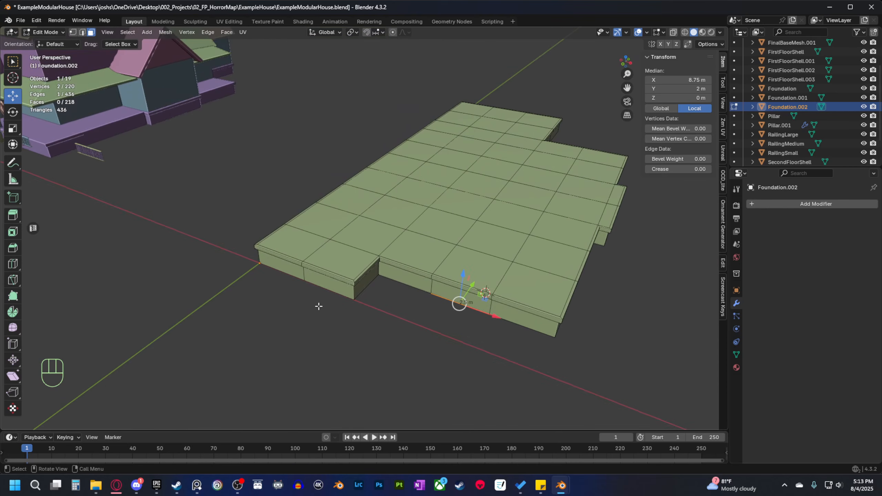
pyautogui.moveTo(318, 307); pyautogui.dragTo(391, 311, button='middle')
pyautogui.scroll(1, 384, 313)
pyautogui.moveTo(391, 310); pyautogui.dragTo(443, 335, button='middle')
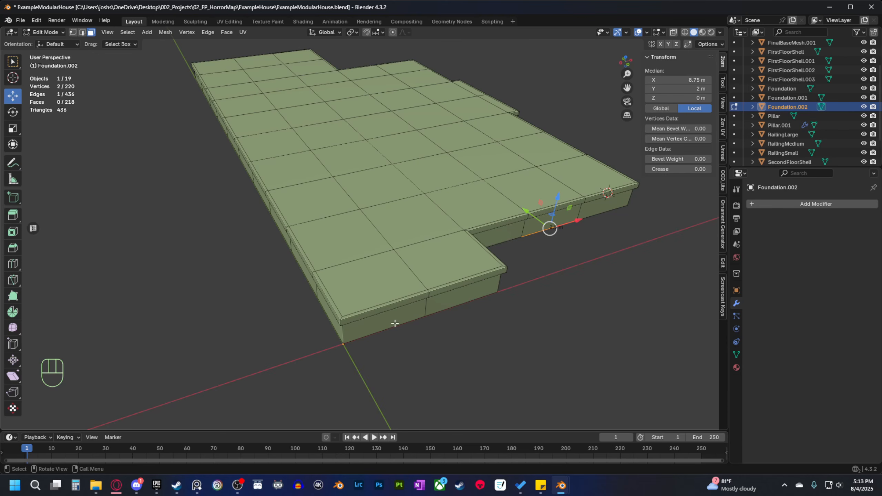
pyautogui.moveTo(375, 320)
pyautogui.mouseDown(button='middle')
pyautogui.moveTo(393, 321)
pyautogui.moveTo(387, 324)
pyautogui.mouseUp(button='middle')
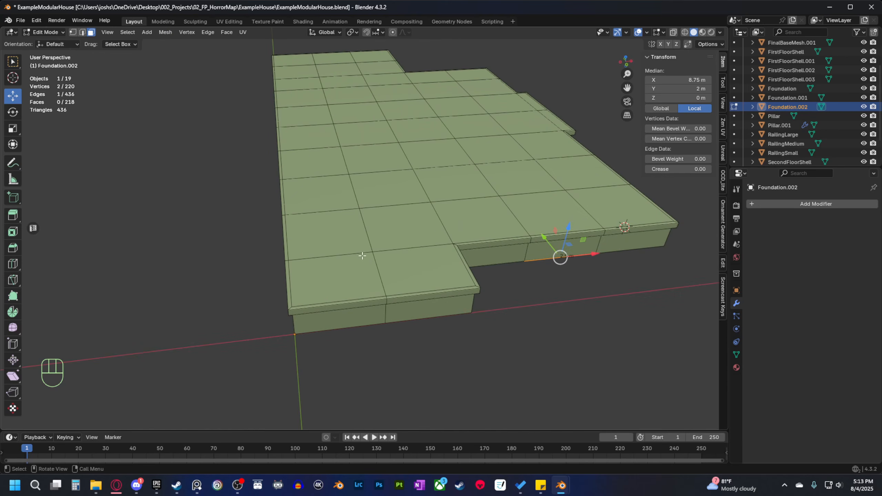
pyautogui.moveTo(362, 255); pyautogui.dragTo(410, 319, button='middle')
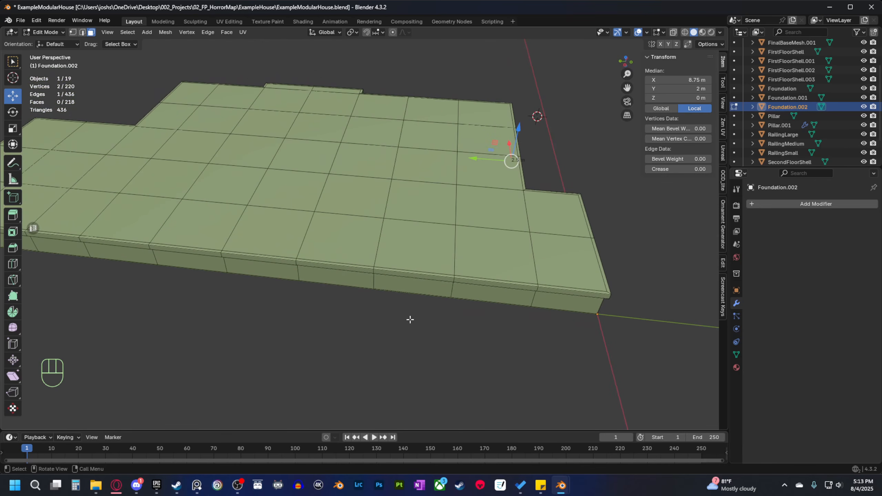
pyautogui.click(675, 33)
pyautogui.scroll(3, 374, 299)
pyautogui.moveTo(340, 314); pyautogui.dragTo(354, 254)
pyautogui.moveTo(379, 305)
pyautogui.mouseDown(button='middle')
pyautogui.moveTo(357, 290)
pyautogui.moveTo(379, 294)
pyautogui.mouseUp(button='middle')
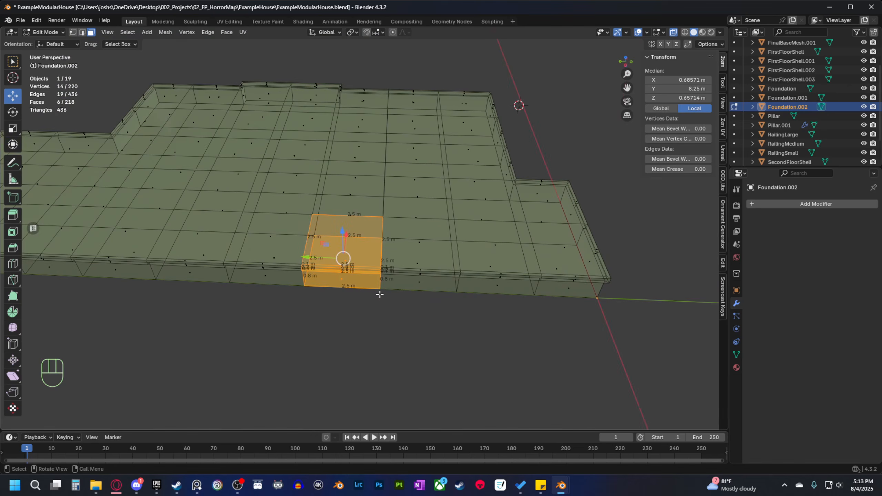
pyautogui.press('p')
pyautogui.click(379, 294)
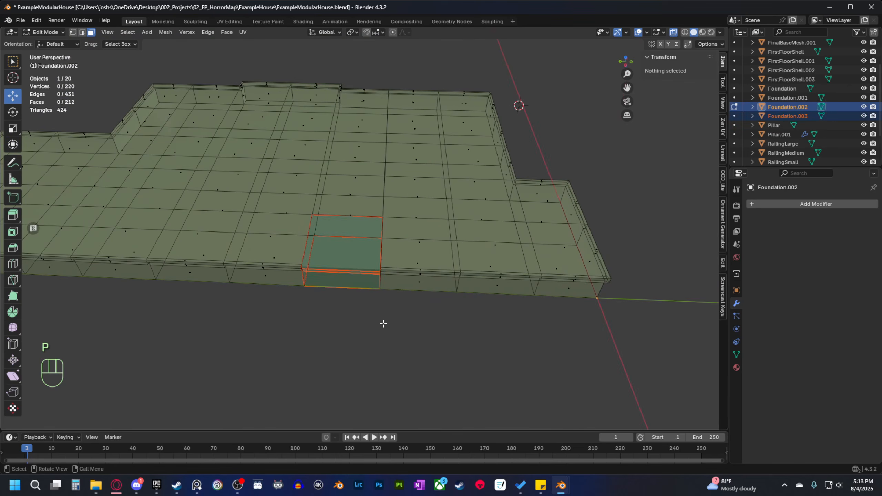
# Leave mesh editing with X-ray off, select the separated foundation segment and try moving it.
pyautogui.click(675, 33)
pyautogui.moveTo(389, 323); pyautogui.dragTo(404, 333, button='middle')
pyautogui.press('Tab')
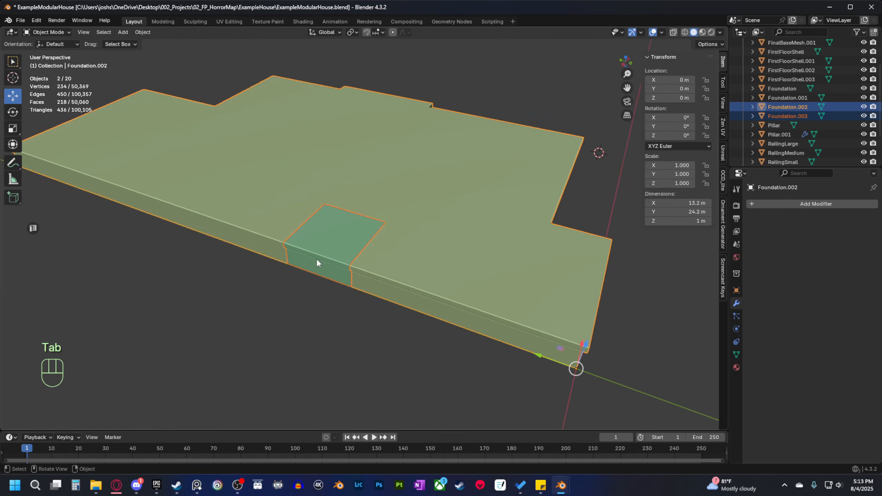
pyautogui.click(316, 258)
pyautogui.press('g')
pyautogui.rightClick(363, 264)
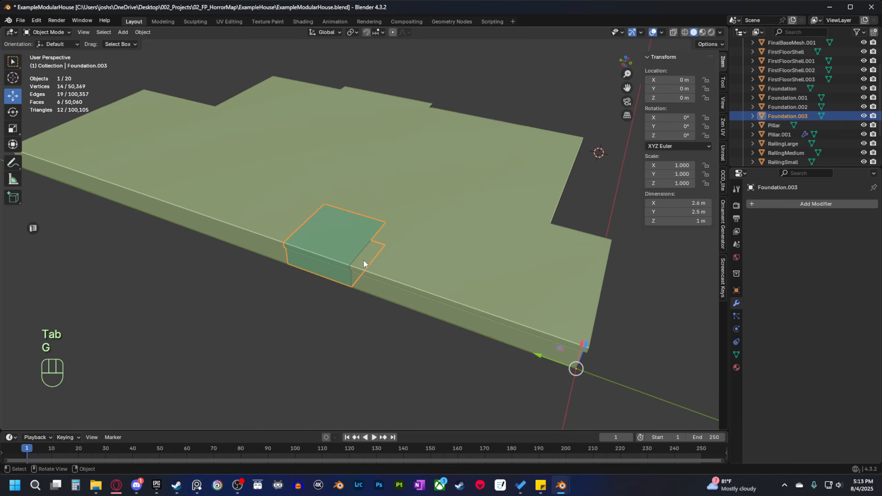
# Turn on X-ray, select the remaining foundation copy and open its mesh for editing.
pyautogui.click(674, 33)
pyautogui.moveTo(462, 232); pyautogui.dragTo(475, 260, button='middle')
pyautogui.press('Tab')
pyautogui.press('Tab')
pyautogui.click(428, 275)
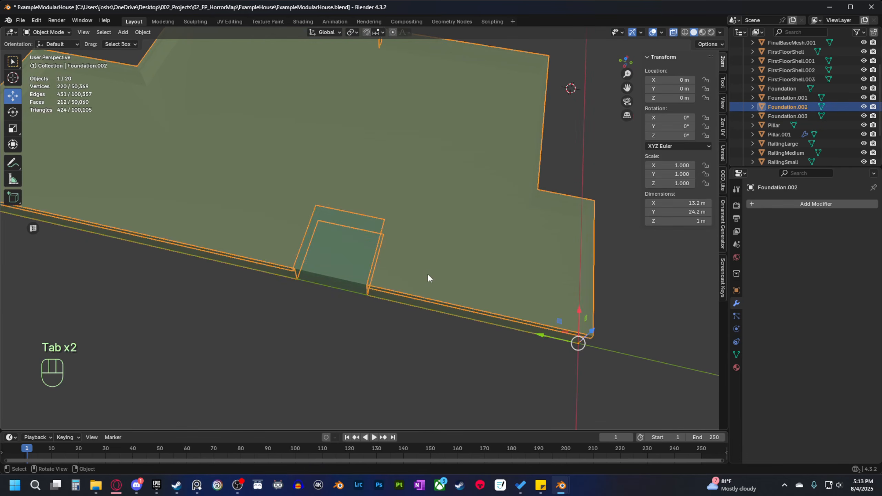
pyautogui.press('Tab')
pyautogui.scroll(-2, 434, 275)
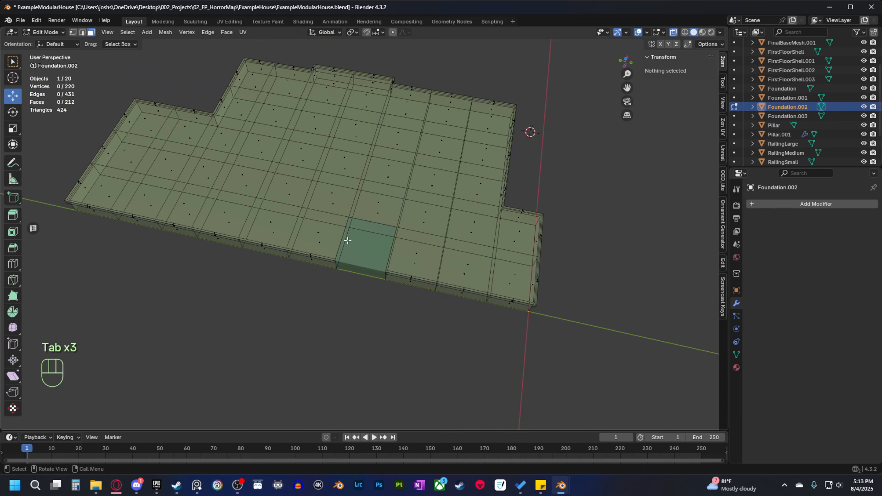
# Select the two 2.5 m edge segments next to the separated piece on the side towards the origin corner.
pyautogui.moveTo(422, 311); pyautogui.dragTo(395, 321, button='middle')
pyautogui.scroll(2, 391, 289)
pyautogui.moveTo(385, 344); pyautogui.dragTo(404, 293)
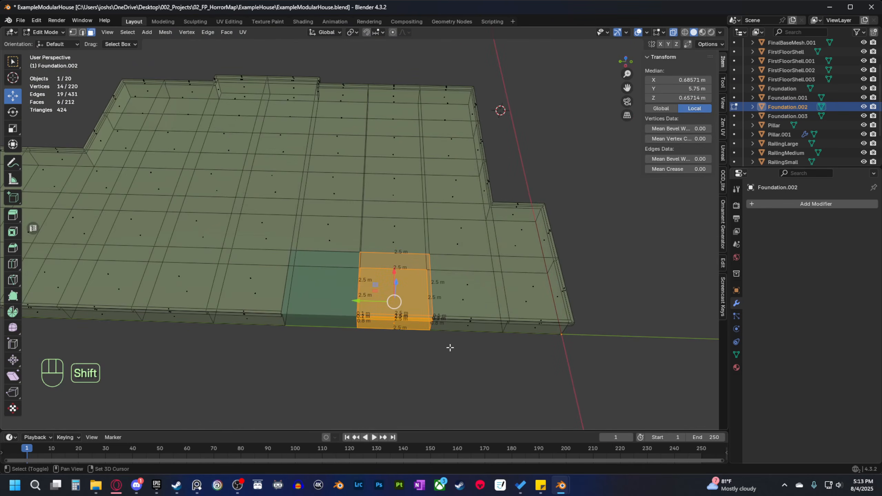
pyautogui.keyDown('shift'); pyautogui.moveTo(448, 348); pyautogui.dragTo(483, 271); pyautogui.keyUp('shift')
pyautogui.keyDown('shift'); pyautogui.moveTo(377, 336); pyautogui.dragTo(385, 376, button='middle'); pyautogui.keyUp('shift')
# In top view, add the foundation's long-side edge segments beyond the separated piece to the selection.
pyautogui.press('`')
pyautogui.click(386, 324)
pyautogui.keyDown('shift'); pyautogui.moveTo(397, 339); pyautogui.dragTo(441, 301, button='middle'); pyautogui.keyUp('shift')
pyautogui.keyDown('shift'); pyautogui.moveTo(311, 347); pyautogui.dragTo(384, 167); pyautogui.keyUp('shift')
pyautogui.scroll(-4, 354, 324)
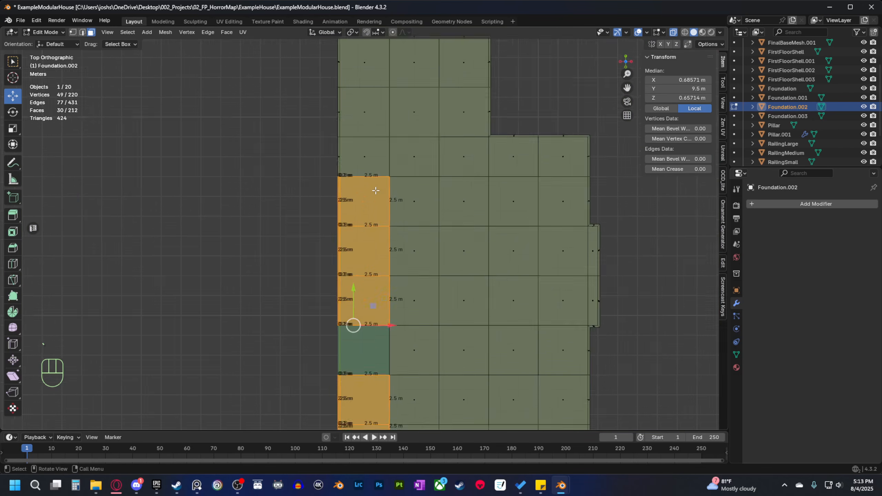
pyautogui.scroll(3, 344, 182)
pyautogui.keyDown('shift'); pyautogui.moveTo(344, 181); pyautogui.dragTo(335, 238, button='middle'); pyautogui.keyUp('shift')
pyautogui.keyDown('shift'); pyautogui.moveTo(273, 263); pyautogui.dragTo(352, 228); pyautogui.keyUp('shift')
pyautogui.keyDown('shift'); pyautogui.moveTo(576, 311); pyautogui.dragTo(498, 310, button='middle'); pyautogui.keyUp('shift')
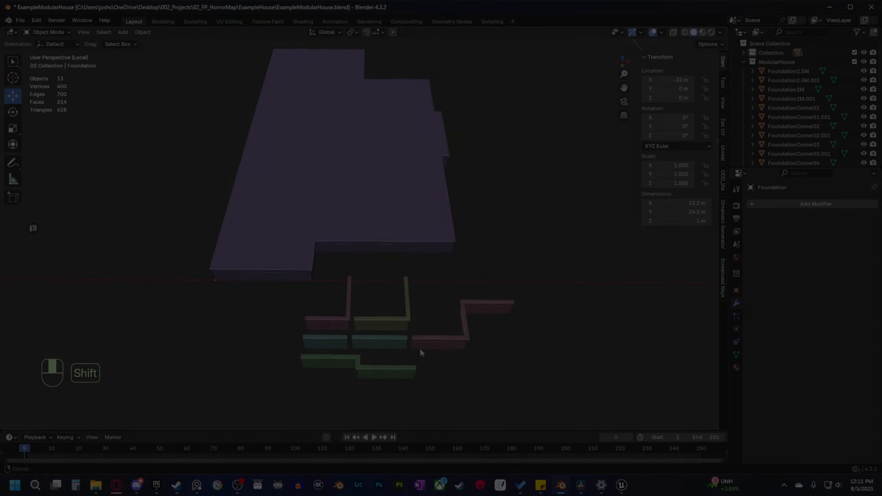
# Examine the full foundation against the modular foundation pieces in front of it, and select all six pieces.
pyautogui.keyDown('shift'); pyautogui.moveTo(420, 349); pyautogui.dragTo(423, 349, button='middle'); pyautogui.keyUp('shift')
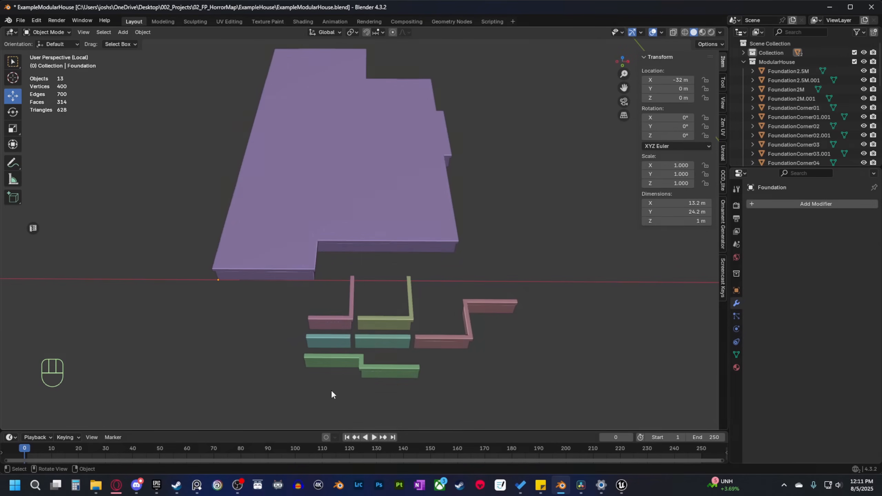
pyautogui.keyDown('shift'); pyautogui.moveTo(323, 391); pyautogui.dragTo(343, 388, button='middle'); pyautogui.keyUp('shift')
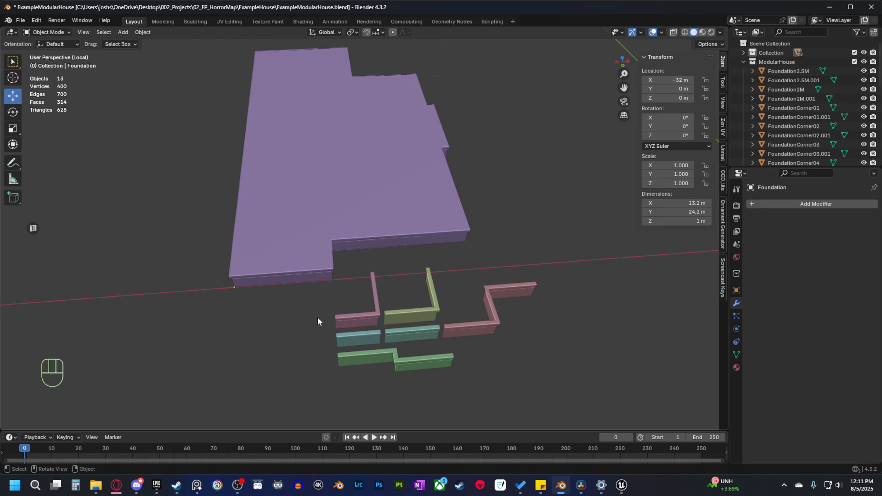
pyautogui.moveTo(400, 374); pyautogui.dragTo(398, 379, button='middle')
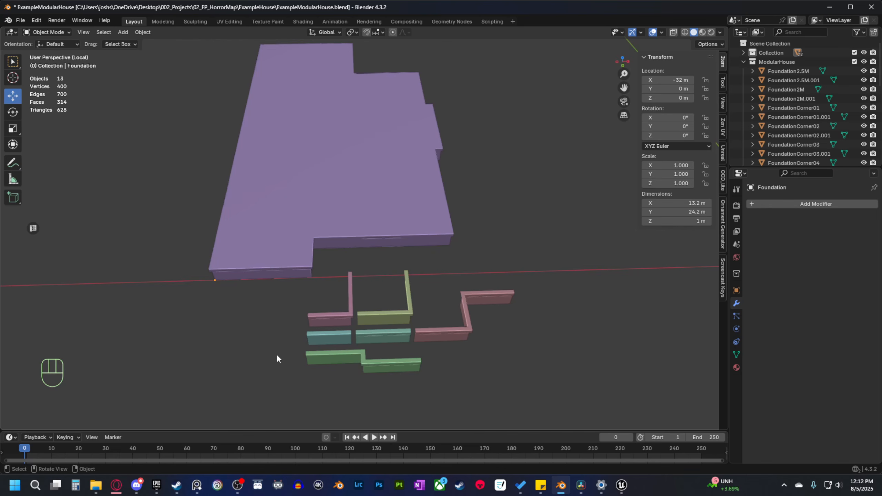
pyautogui.click(292, 232)
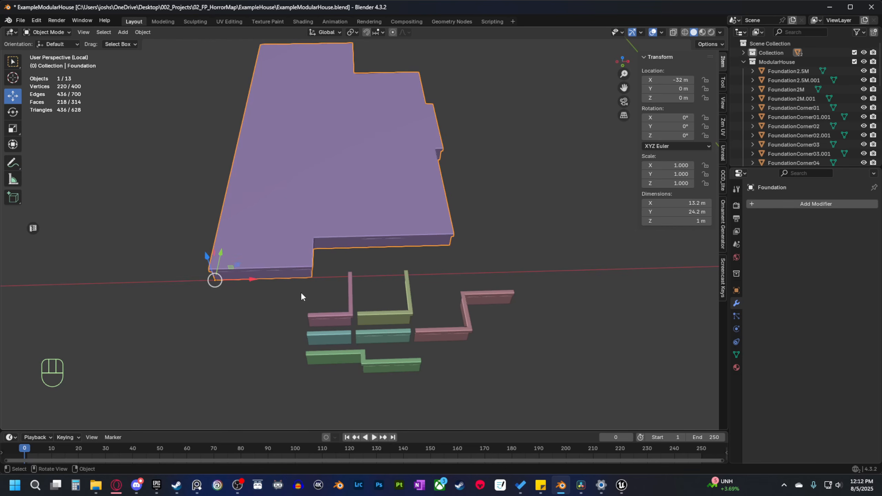
pyautogui.keyDown('shift'); pyautogui.moveTo(367, 323); pyautogui.dragTo(358, 313, button='middle'); pyautogui.keyUp('shift')
pyautogui.scroll(2, 369, 282)
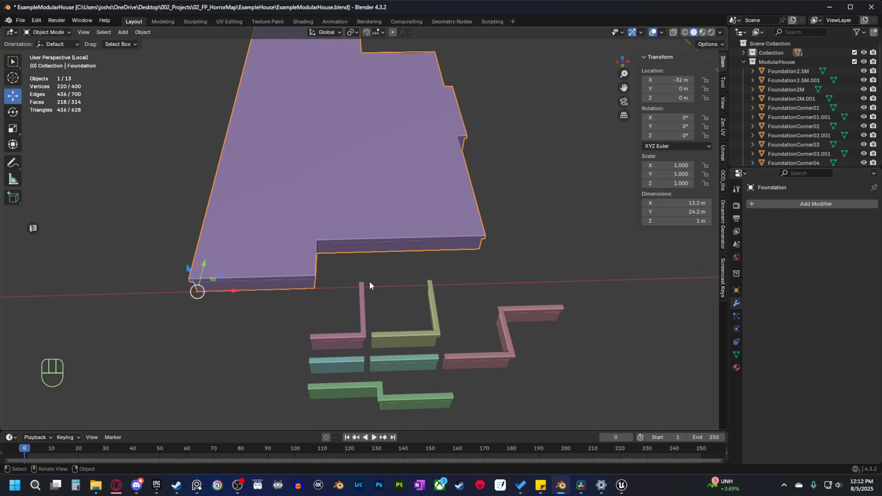
pyautogui.keyDown('shift'); pyautogui.moveTo(370, 282); pyautogui.dragTo(389, 273, button='middle'); pyautogui.keyUp('shift')
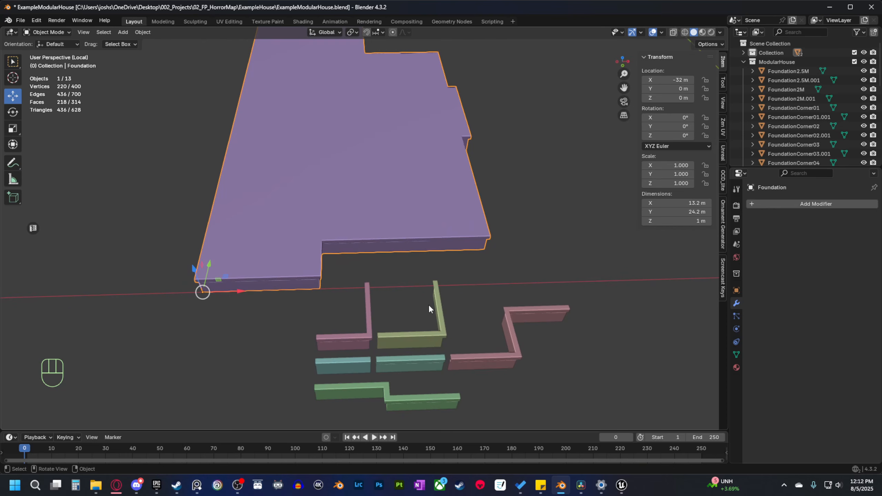
pyautogui.keyDown('shift'); pyautogui.moveTo(462, 331); pyautogui.dragTo(433, 330, button='middle'); pyautogui.keyUp('shift')
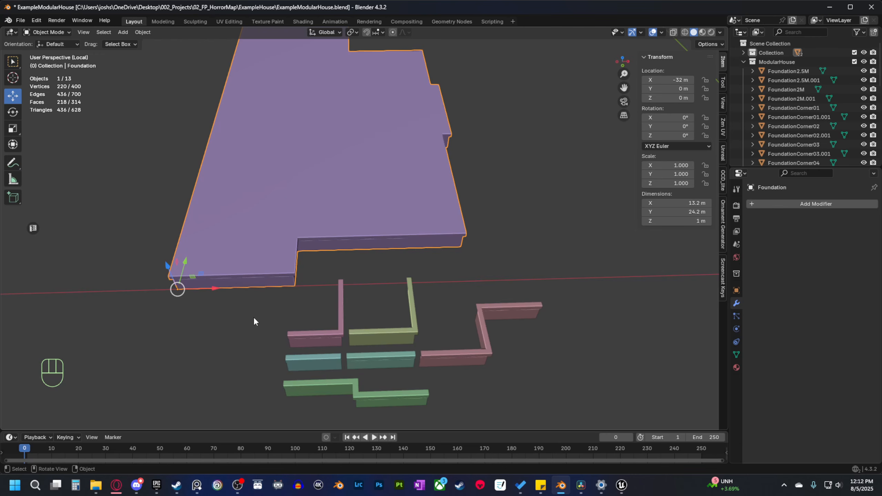
pyautogui.moveTo(255, 312); pyautogui.dragTo(547, 397)
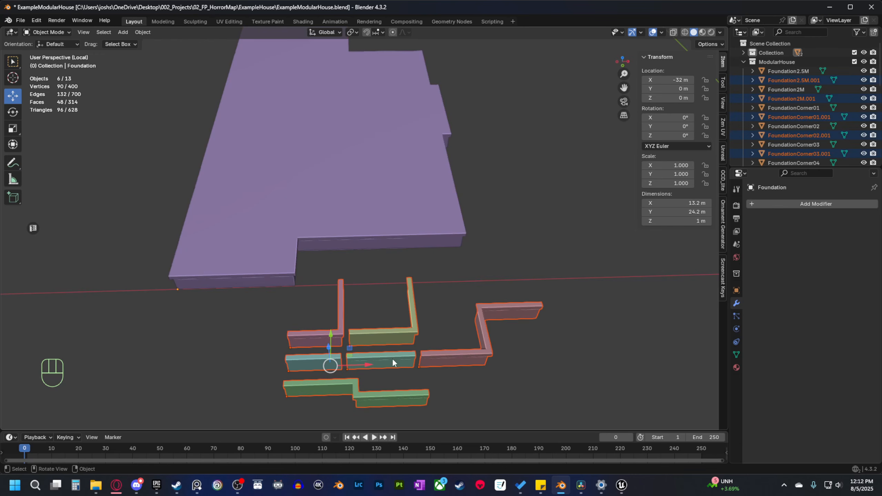
# Box-select the modular foundation pieces in front of the house foundation and clear the selection again.
pyautogui.click(232, 344)
pyautogui.moveTo(249, 324); pyautogui.dragTo(515, 403)
pyautogui.click(246, 347)
pyautogui.keyDown('ctrl'); pyautogui.scroll(-2, 423, 350); pyautogui.keyUp('ctrl')
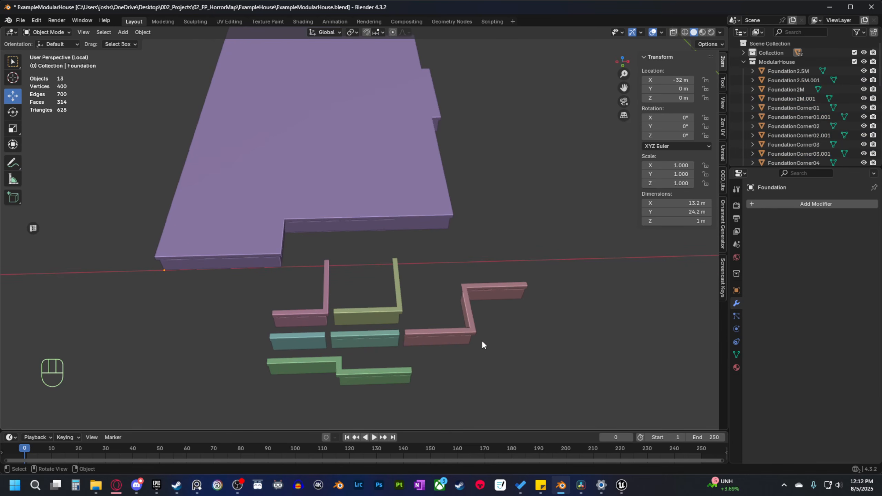
# In top view, open the full foundation's mesh and select its 2.5 m by 2 m top face at the origin corner.
pyautogui.press('`')
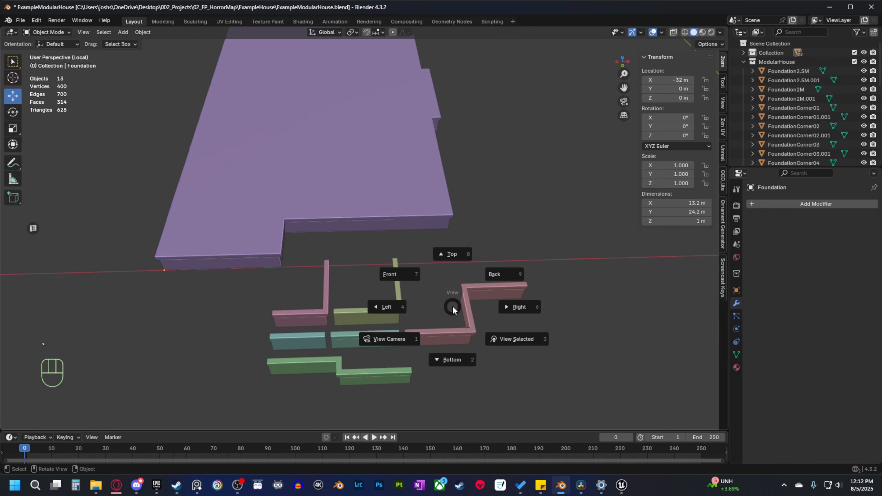
pyautogui.click(455, 253)
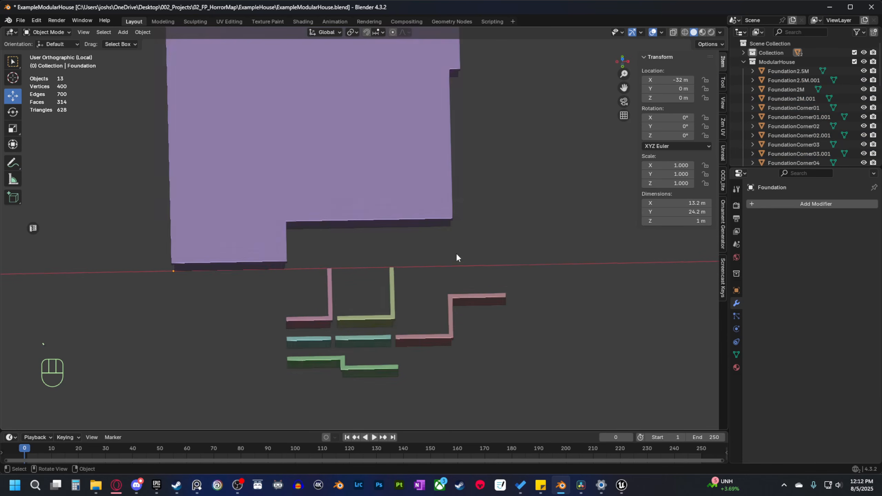
pyautogui.click(236, 248)
pyautogui.press('Tab')
pyautogui.scroll(-3, 349, 326)
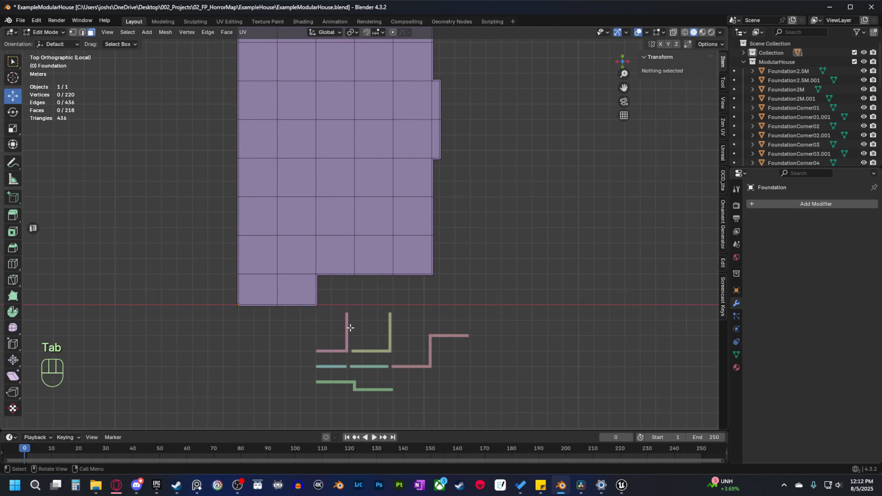
pyautogui.press('3')
pyautogui.click(263, 292)
pyautogui.scroll(-2, 289, 291)
pyautogui.keyDown('shift'); pyautogui.moveTo(317, 259); pyautogui.dragTo(318, 345, button='middle'); pyautogui.keyUp('shift')
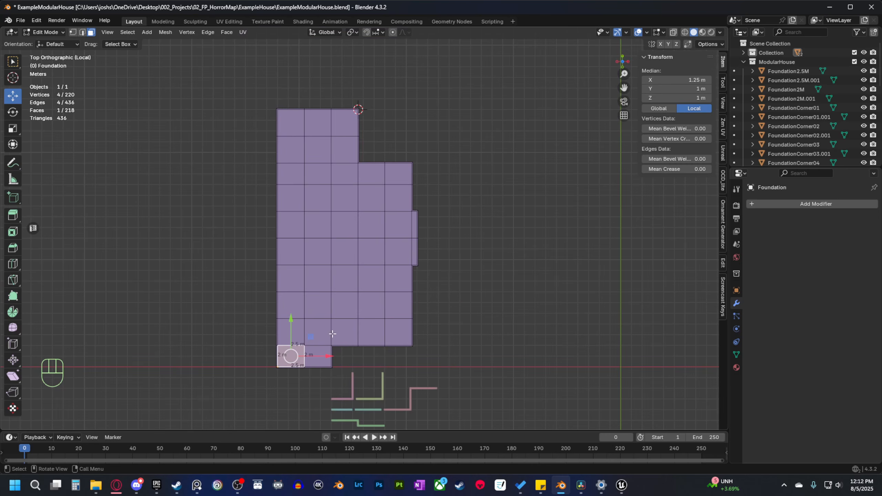
pyautogui.moveTo(355, 342); pyautogui.dragTo(239, 271, button='middle')
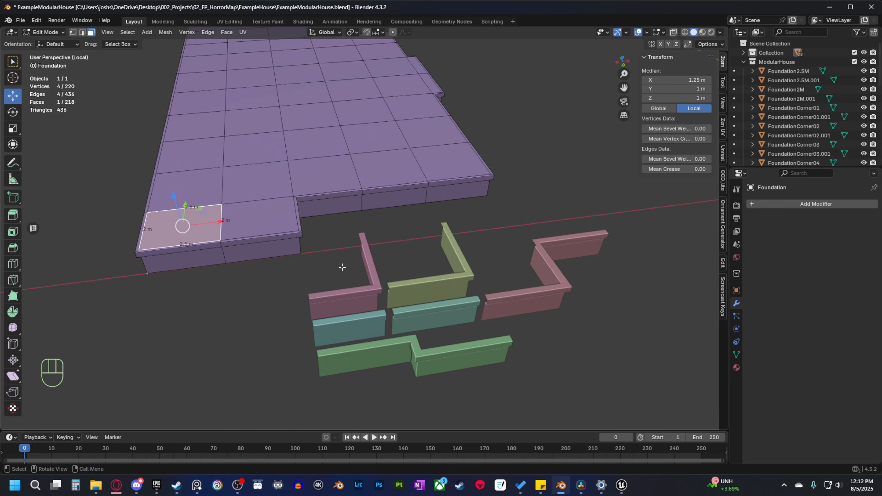
pyautogui.moveTo(342, 343)
pyautogui.keyDown('shift'); pyautogui.mouseDown(button='middle')
pyautogui.moveTo(284, 359)
pyautogui.moveTo(329, 350)
pyautogui.mouseUp(button='middle'); pyautogui.keyUp('shift')
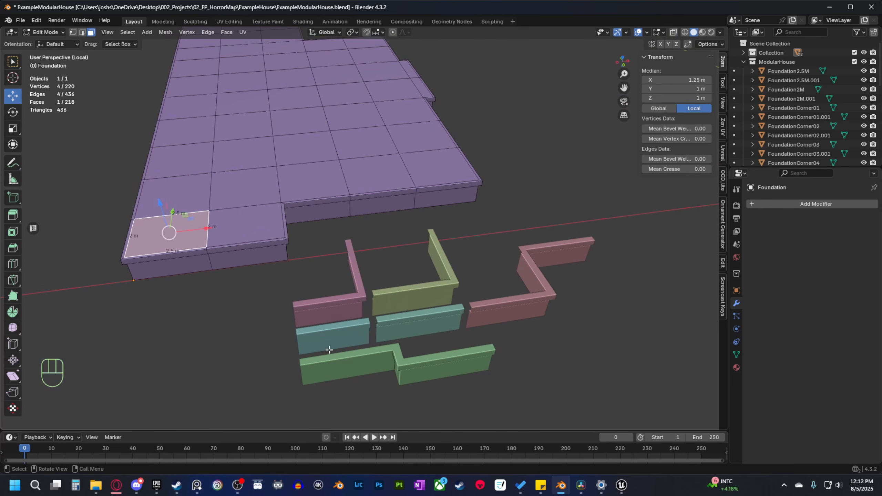
# Open the six modular foundation pieces for mesh editing together with the full foundation and deselect all geometry.
pyautogui.press('Tab')
pyautogui.moveTo(290, 405); pyautogui.dragTo(615, 269)
pyautogui.press('Tab')
pyautogui.moveTo(461, 357); pyautogui.dragTo(485, 361, button='middle')
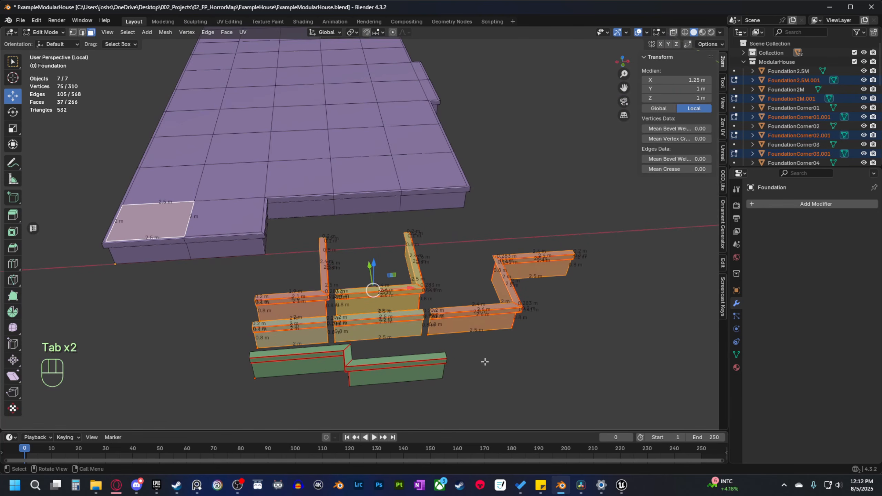
pyautogui.click(506, 374)
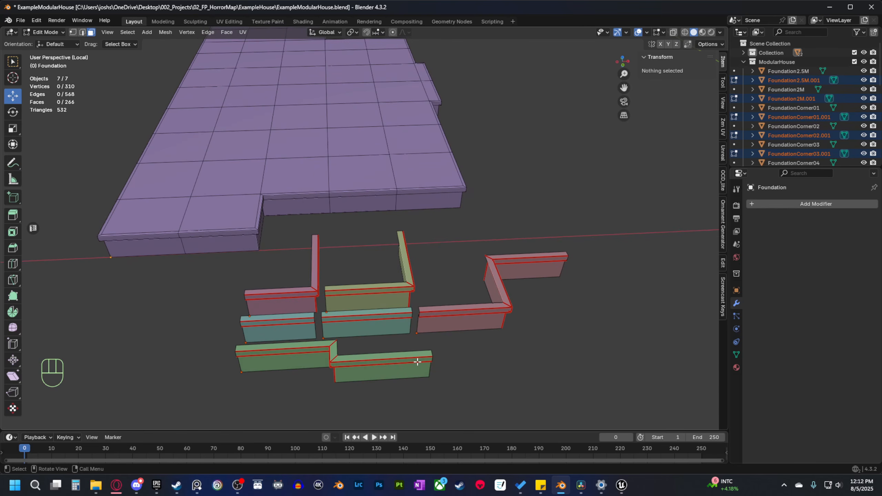
pyautogui.keyDown('shift'); pyautogui.moveTo(420, 361); pyautogui.dragTo(401, 362, button='middle'); pyautogui.keyUp('shift')
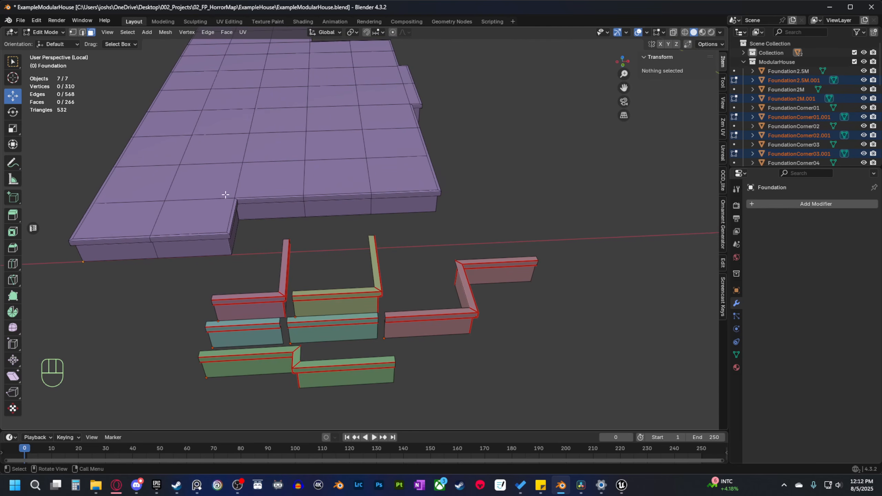
pyautogui.keyDown('shift'); pyautogui.moveTo(306, 180); pyautogui.dragTo(354, 233, button='middle'); pyautogui.keyUp('shift')
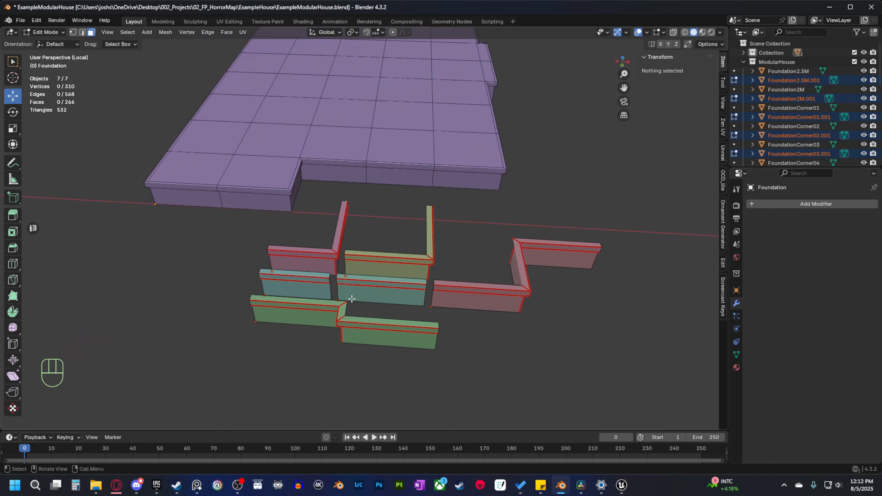
# Examine the straight and corner foundation pieces up close, comparing their segment lengths and corner shapes.
pyautogui.moveTo(351, 299); pyautogui.dragTo(367, 295, button='middle')
pyautogui.scroll(2, 328, 297)
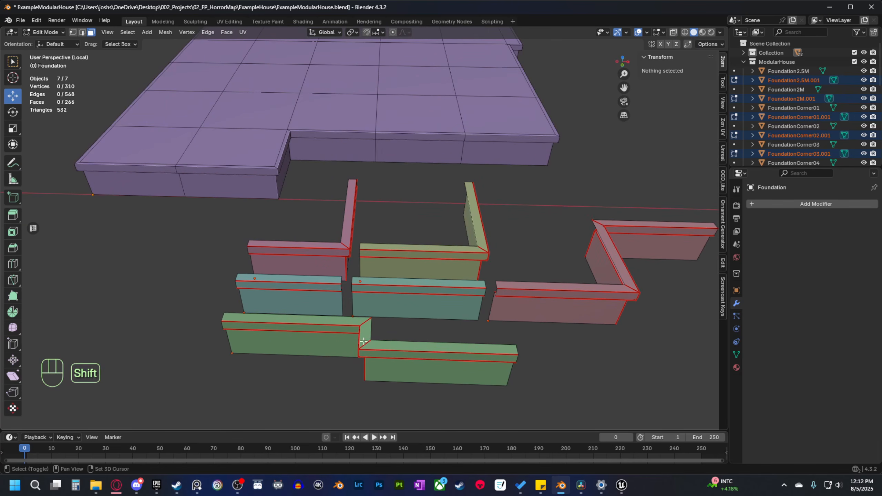
pyautogui.keyDown('shift'); pyautogui.moveTo(319, 321); pyautogui.dragTo(288, 323, button='middle'); pyautogui.keyUp('shift')
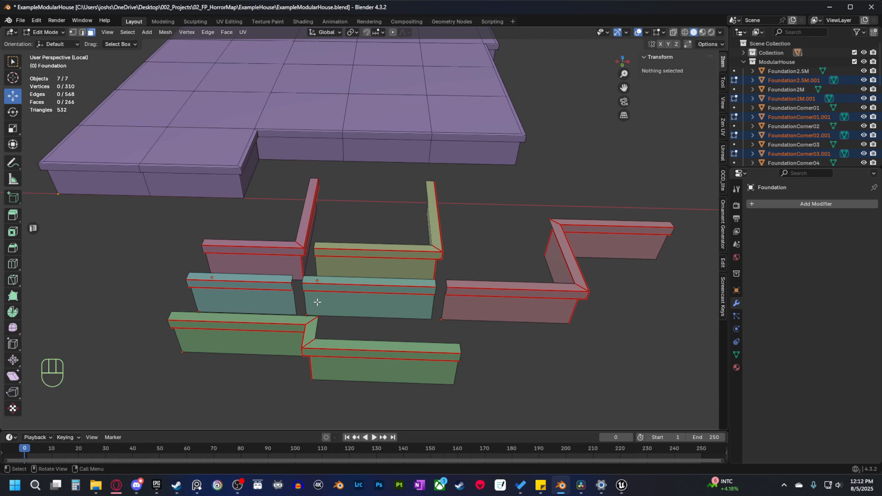
pyautogui.keyDown('shift'); pyautogui.moveTo(284, 310); pyautogui.dragTo(349, 304, button='middle'); pyautogui.keyUp('shift')
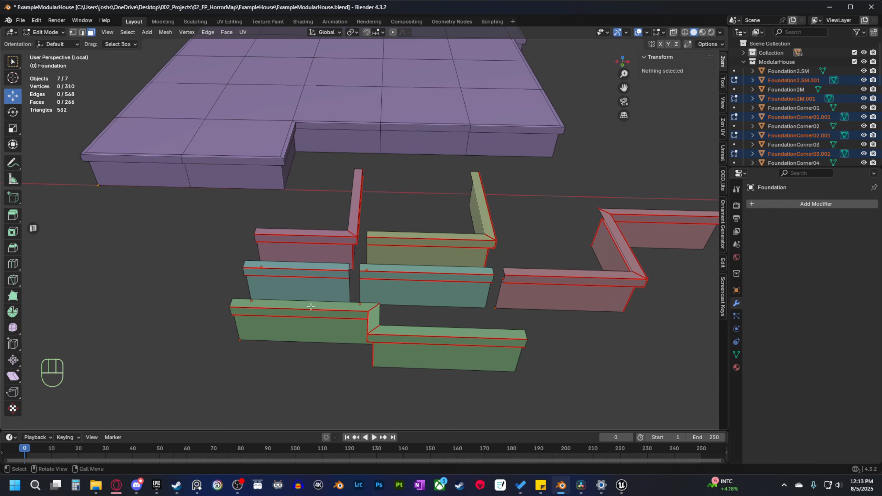
pyautogui.keyDown('shift'); pyautogui.moveTo(380, 280); pyautogui.dragTo(398, 282, button='middle'); pyautogui.keyUp('shift')
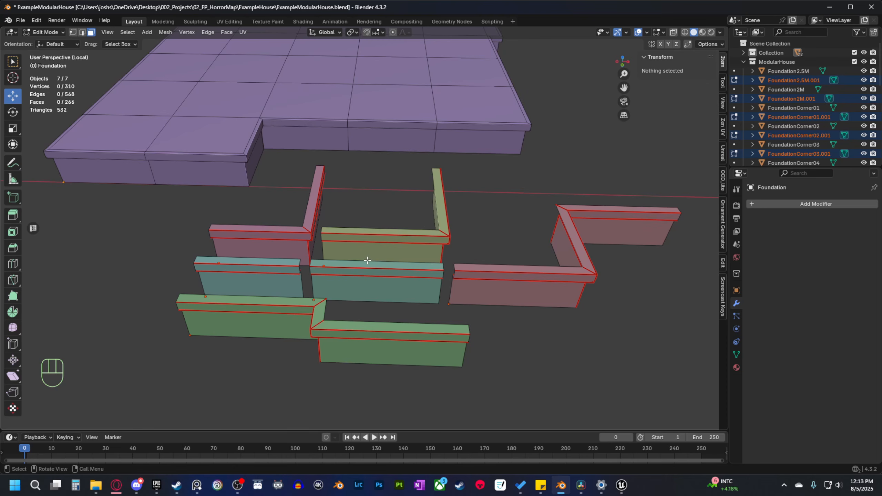
pyautogui.keyDown('shift'); pyautogui.moveTo(367, 260); pyautogui.dragTo(410, 268, button='middle'); pyautogui.keyUp('shift')
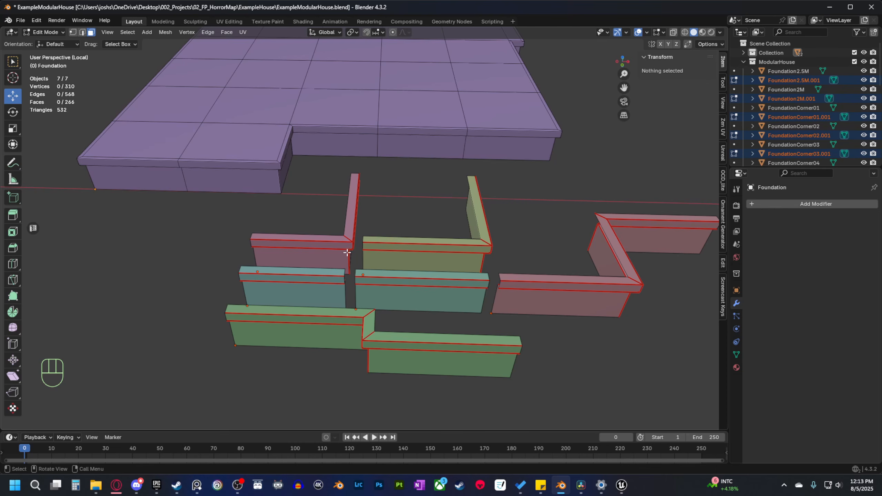
pyautogui.keyDown('shift'); pyautogui.moveTo(501, 321); pyautogui.dragTo(382, 274, button='middle'); pyautogui.keyUp('shift')
pyautogui.keyDown('shift'); pyautogui.moveTo(482, 271); pyautogui.dragTo(451, 299, button='middle'); pyautogui.keyUp('shift')
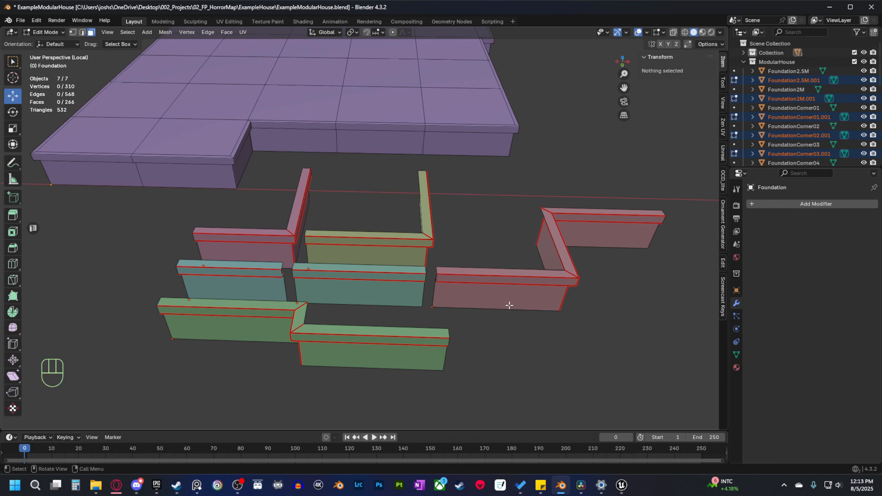
pyautogui.keyDown('shift'); pyautogui.moveTo(446, 294); pyautogui.dragTo(470, 294, button='middle'); pyautogui.keyUp('shift')
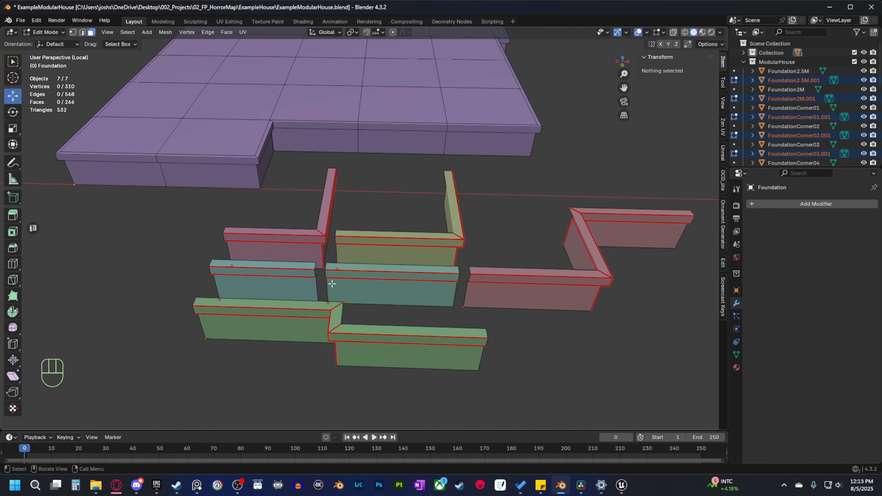
pyautogui.keyDown('shift'); pyautogui.moveTo(301, 339); pyautogui.dragTo(341, 326, button='middle'); pyautogui.keyUp('shift')
pyautogui.press('q')
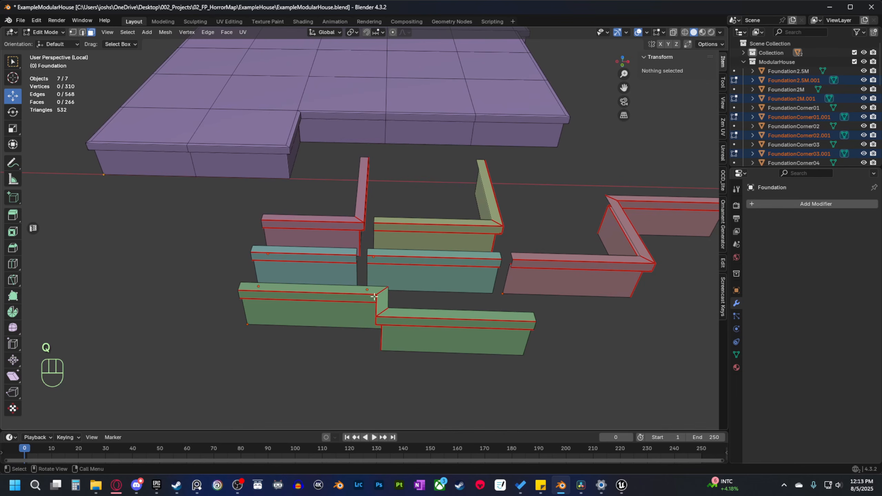
# Leave mesh editing, select the small-step corner foundation piece and check its name among the listed objects.
pyautogui.press('Tab')
pyautogui.click(341, 311)
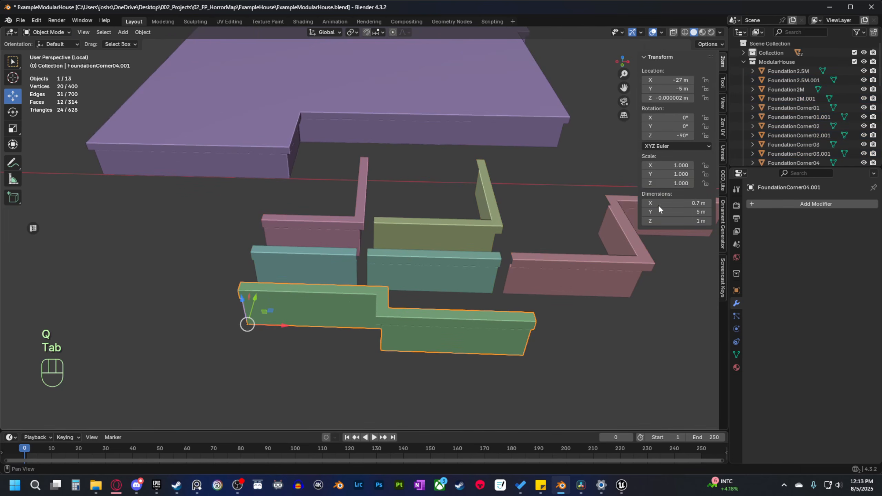
pyautogui.scroll(-5, 793, 130)
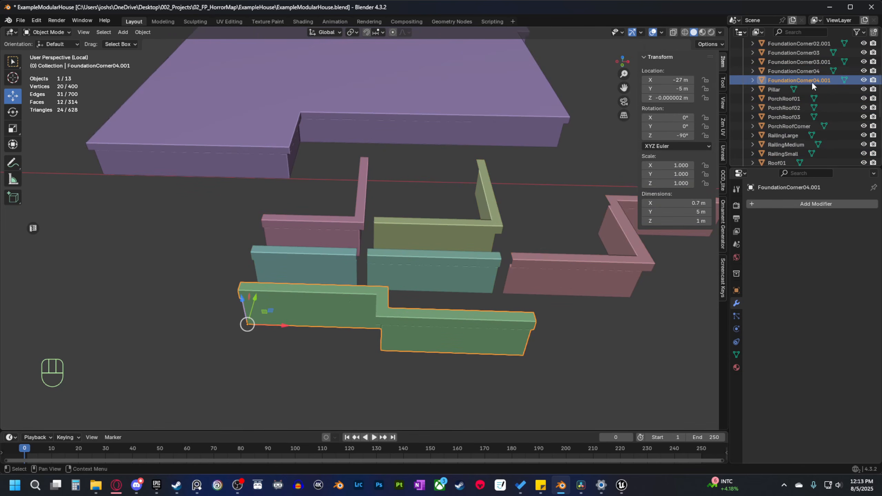
pyautogui.scroll(1, 809, 119)
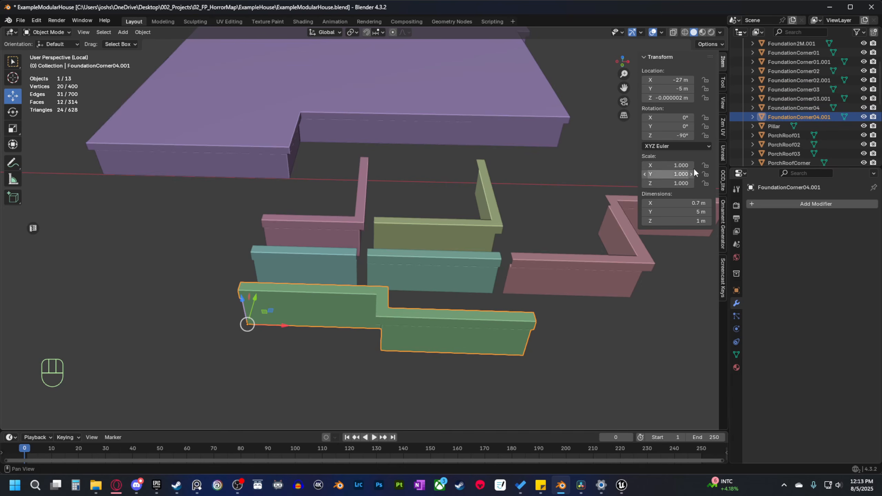
pyautogui.scroll(3, 320, 263)
# Select the 2 m straight foundation piece and the corner piece behind it in turn to check their names.
pyautogui.click(320, 263)
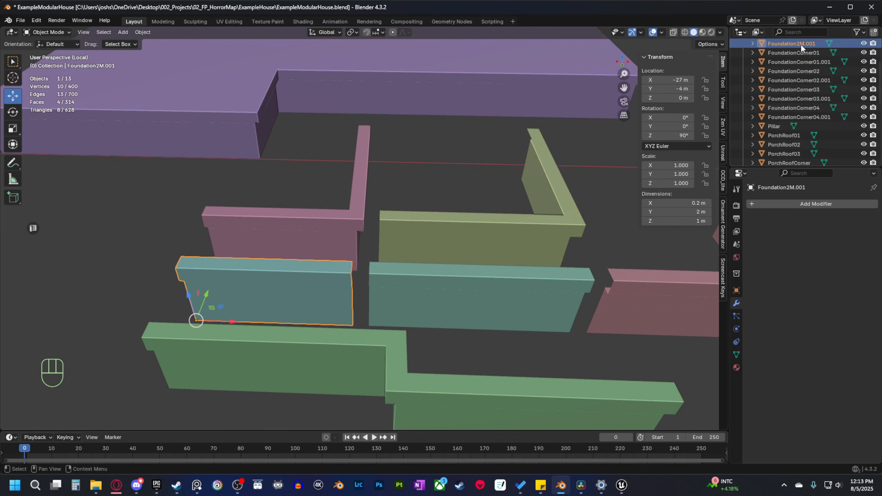
pyautogui.click(298, 228)
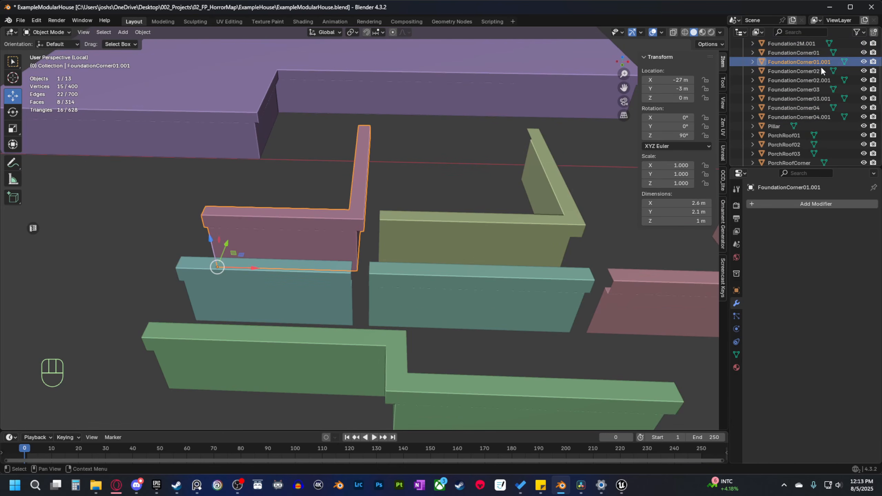
pyautogui.scroll(-4, 444, 267)
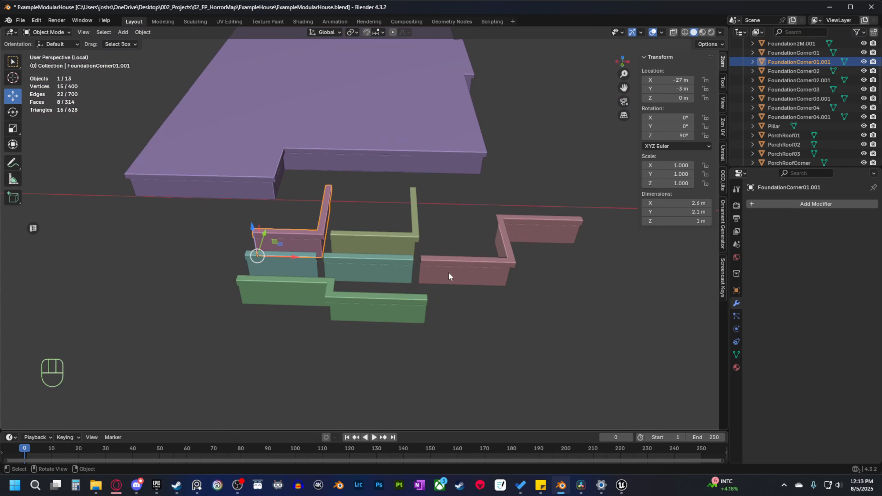
pyautogui.keyDown('shift'); pyautogui.moveTo(401, 250); pyautogui.dragTo(409, 308, button='middle'); pyautogui.keyUp('shift')
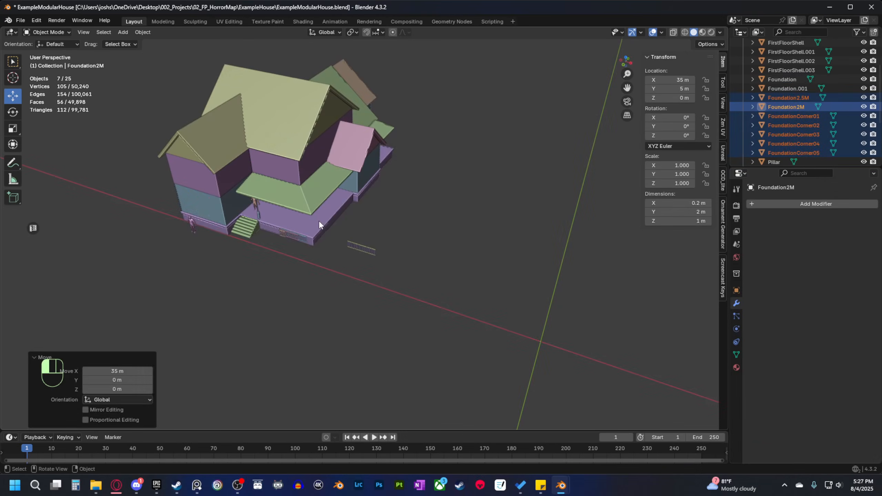
# Duplicate the house's foundation and first-floor shell together and move the copies 32 m along X.
pyautogui.click(318, 220)
pyautogui.moveTo(318, 221); pyautogui.dragTo(260, 237, button='middle')
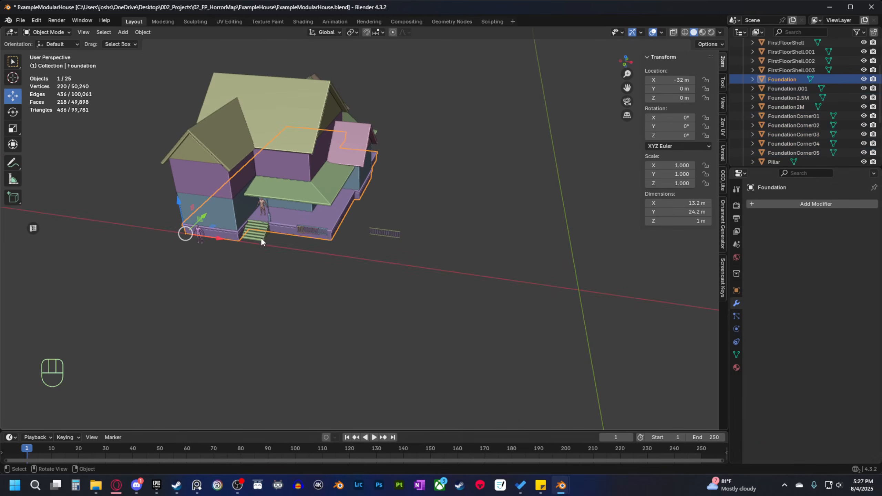
pyautogui.keyDown('shift'); pyautogui.click(228, 219); pyautogui.keyUp('shift')
pyautogui.keyDown('shift'); pyautogui.moveTo(322, 286); pyautogui.dragTo(285, 276, button='middle'); pyautogui.keyUp('shift')
pyautogui.hotkey('shift', 'd')
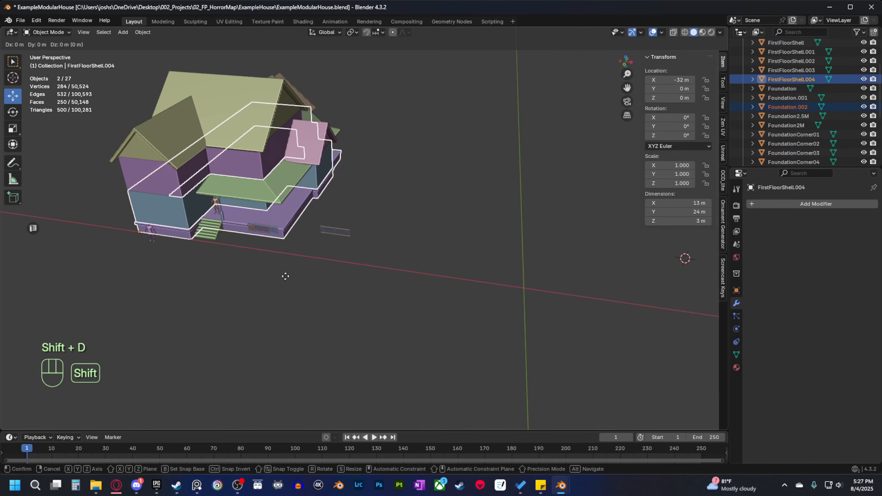
pyautogui.rightClick(216, 250)
pyautogui.moveTo(170, 237); pyautogui.dragTo(552, 301)
pyautogui.scroll(4, 394, 311)
pyautogui.click(396, 310)
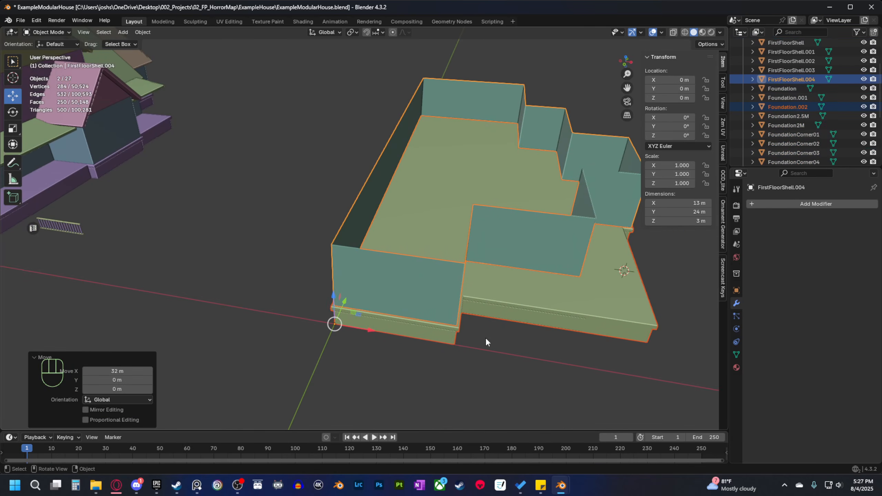
# Open the copied first-floor shell's mesh for editing and inspect its wall segments from several sides.
pyautogui.moveTo(485, 338); pyautogui.dragTo(431, 322, button='middle')
pyautogui.scroll(4, 336, 241)
pyautogui.scroll(-2, 356, 265)
pyautogui.press('Tab')
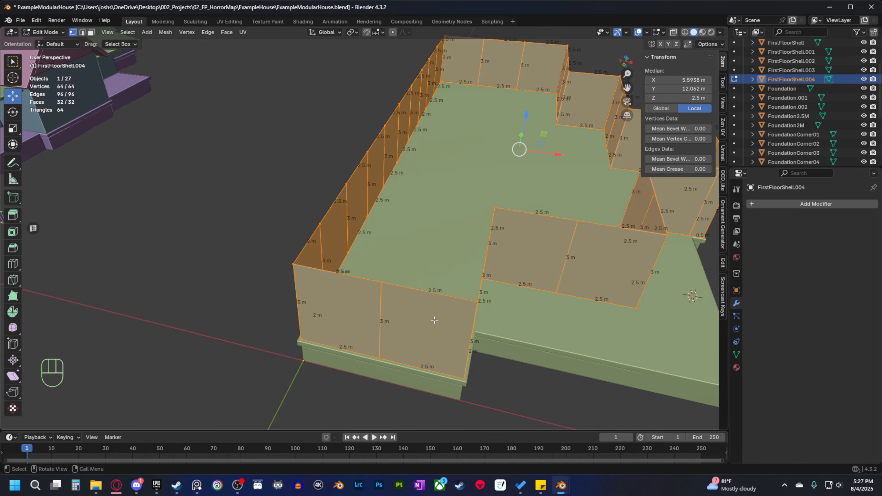
pyautogui.moveTo(529, 330); pyautogui.dragTo(507, 326, button='middle')
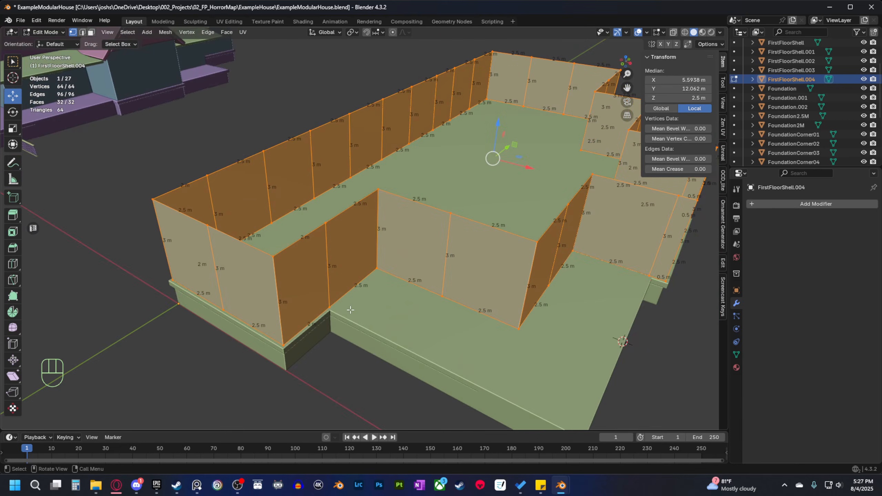
pyautogui.keyDown('shift'); pyautogui.moveTo(351, 310); pyautogui.dragTo(381, 305, button='middle'); pyautogui.keyUp('shift')
pyautogui.keyDown('shift'); pyautogui.moveTo(347, 305); pyautogui.dragTo(388, 307, button='middle'); pyautogui.keyUp('shift')
pyautogui.moveTo(372, 307); pyautogui.dragTo(409, 298, button='middle')
pyautogui.hotkey('ctrl', 'r')
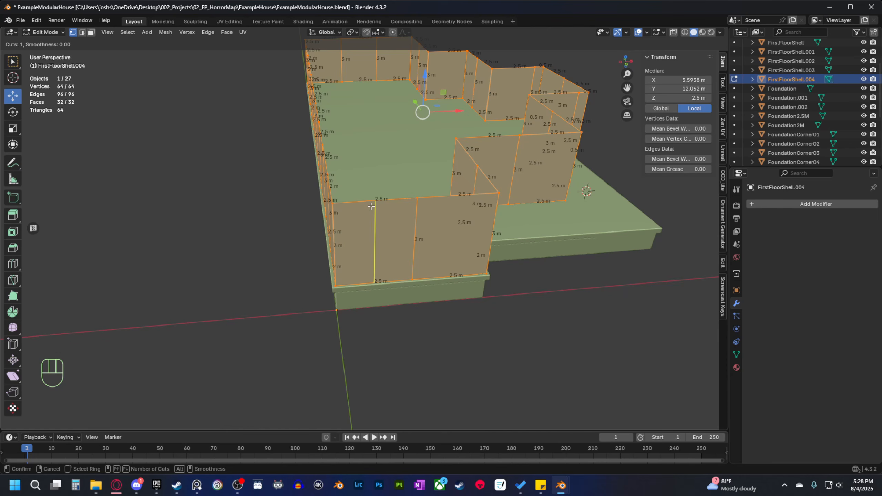
pyautogui.rightClick(371, 206)
pyautogui.moveTo(371, 206); pyautogui.dragTo(382, 262, button='middle')
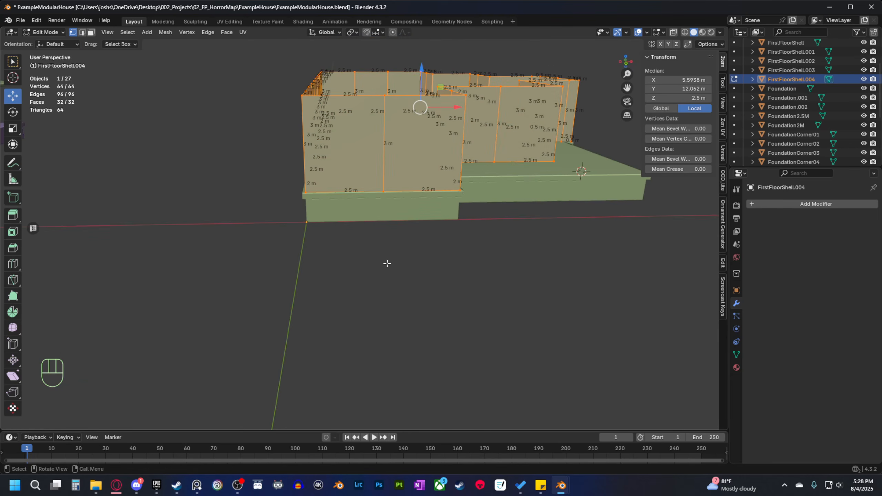
# Add a vertical loop cut to the front wall panel beside the outer corner and place it 0.5 m from the corner along X.
pyautogui.click(339, 133)
pyautogui.keyDown('shift'); pyautogui.moveTo(339, 133); pyautogui.dragTo(396, 238, button='middle'); pyautogui.keyUp('shift')
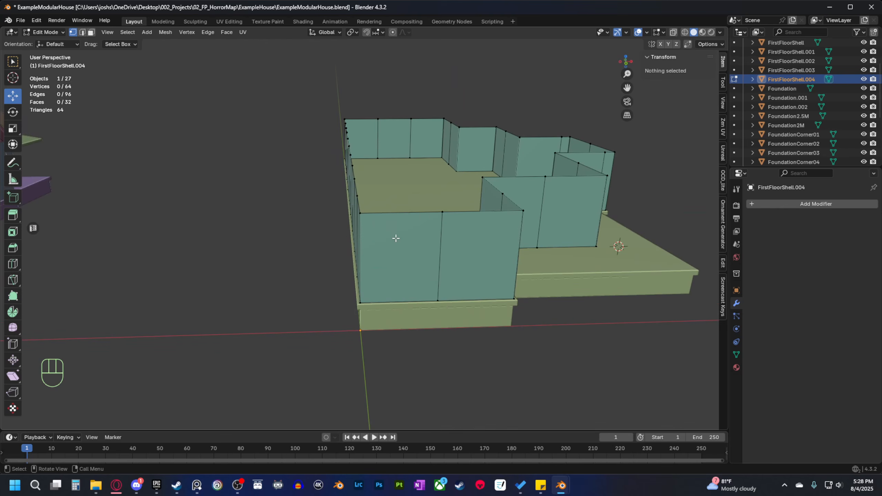
pyautogui.hotkey('ctrl', 'r')
pyautogui.click(387, 225)
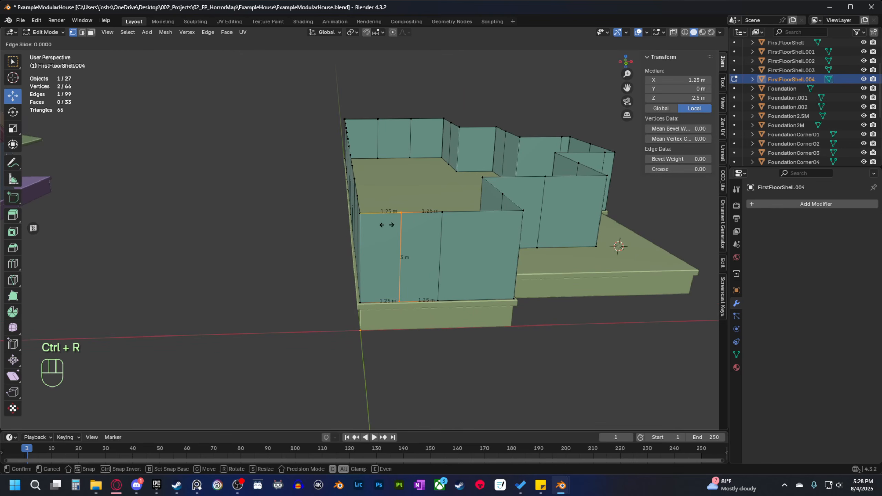
pyautogui.click(321, 229)
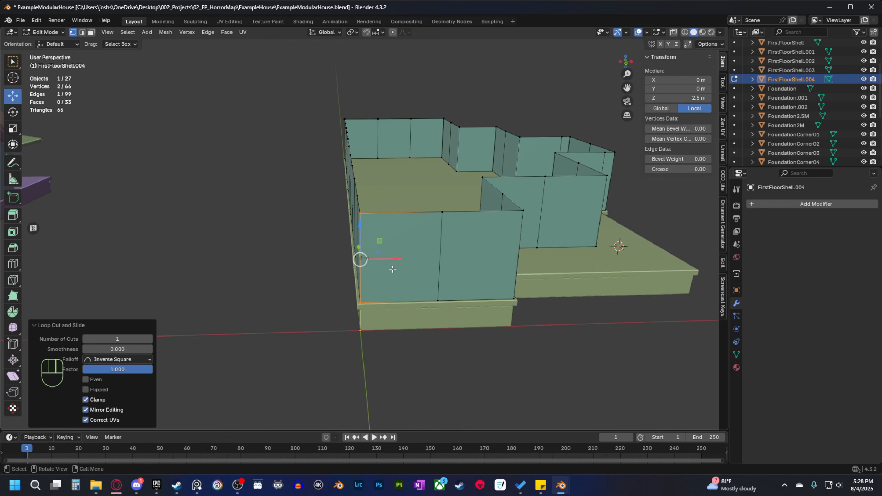
pyautogui.press('`')
pyautogui.click(356, 236)
pyautogui.scroll(2, 356, 236)
pyautogui.keyDown('shift'); pyautogui.moveTo(388, 228); pyautogui.dragTo(401, 296, button='middle'); pyautogui.keyUp('shift')
pyautogui.scroll(2, 322, 333)
pyautogui.keyDown('ctrl'); pyautogui.moveTo(381, 247); pyautogui.dragTo(409, 251); pyautogui.keyUp('ctrl')
# Add a centred vertical loop cut to the adjoining side wall's panel nearest the same corner.
pyautogui.scroll(-2, 389, 276)
pyautogui.moveTo(390, 275); pyautogui.dragTo(436, 277, button='middle')
pyautogui.scroll(-2, 566, 301)
pyautogui.keyDown('shift'); pyautogui.moveTo(566, 302); pyautogui.dragTo(403, 262, button='middle'); pyautogui.keyUp('shift')
pyautogui.scroll(1, 358, 258)
pyautogui.press('v')
pyautogui.hotkey('ctrl', 'r')
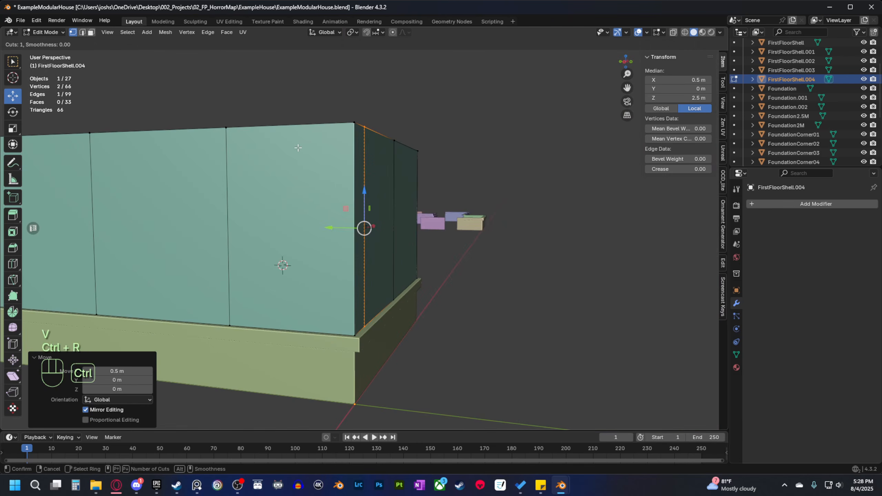
pyautogui.click(298, 127)
pyautogui.rightClick(298, 127)
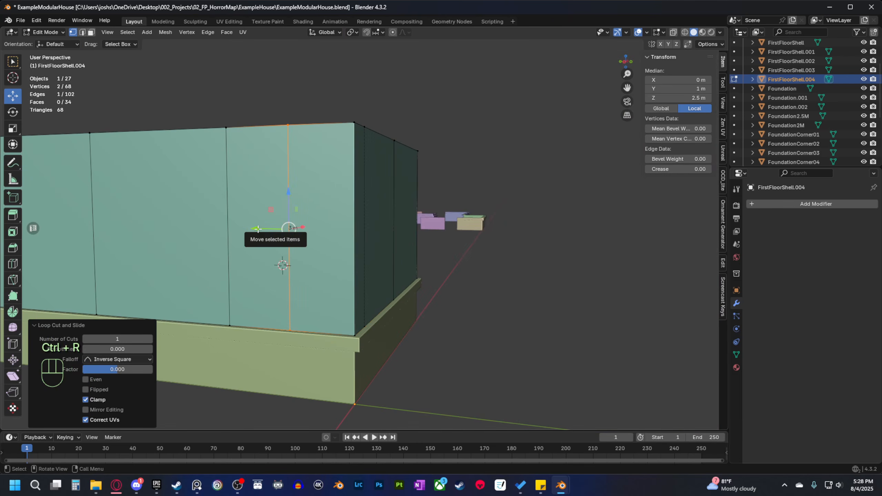
# Slide the side wall's new cut onto the corner edge and offset it 0.5 m from there along Y.
pyautogui.moveTo(257, 229); pyautogui.dragTo(395, 245)
pyautogui.hotkey('ctrl', 'z')
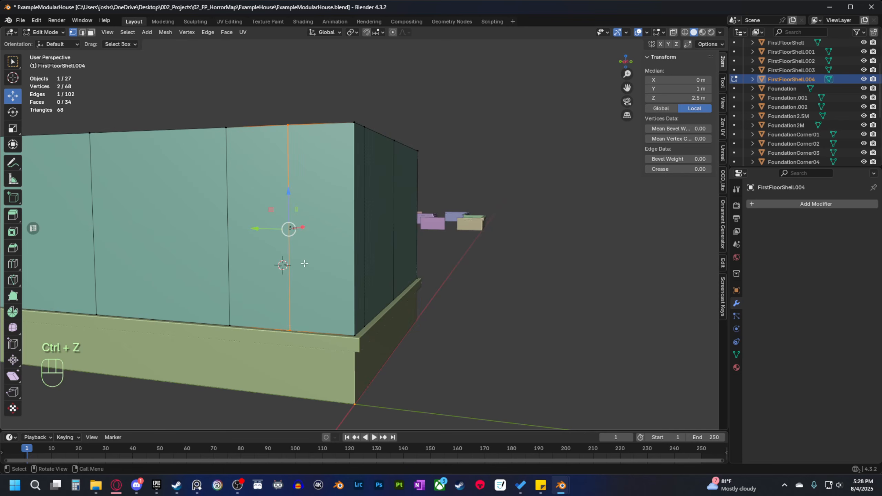
pyautogui.press('g')
pyautogui.press('g')
pyautogui.click(479, 261)
pyautogui.moveTo(466, 261); pyautogui.dragTo(486, 281, button='middle')
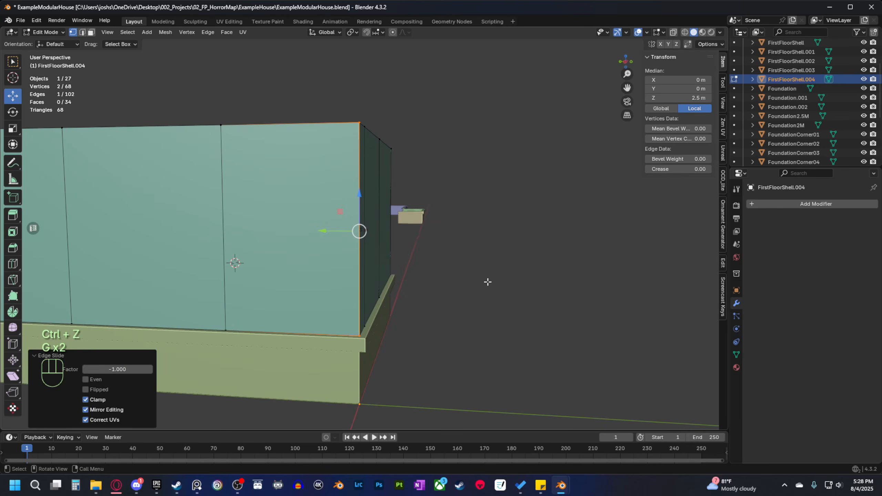
pyautogui.press('`')
pyautogui.rightClick(475, 283)
pyautogui.keyDown('shift'); pyautogui.moveTo(409, 265); pyautogui.dragTo(445, 279, button='middle'); pyautogui.keyUp('shift')
pyautogui.keyDown('ctrl'); pyautogui.moveTo(359, 244); pyautogui.dragTo(227, 249); pyautogui.keyUp('ctrl')
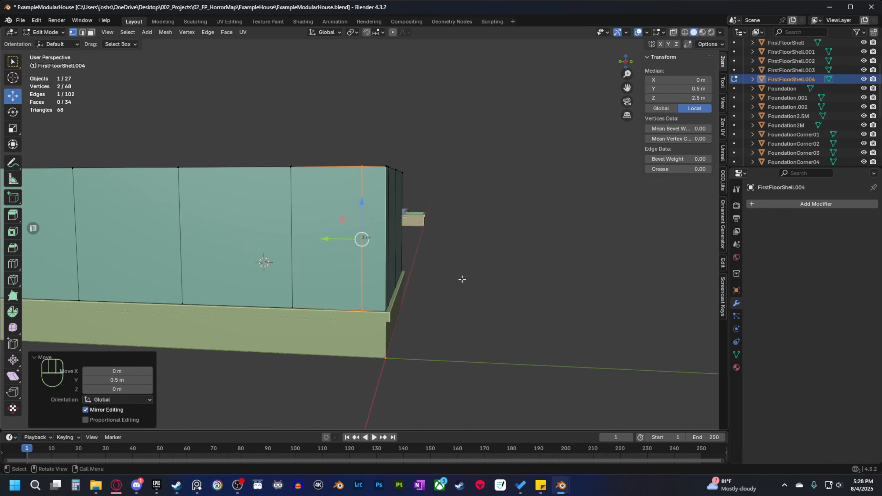
# Separate the two 0.5 m wide faces at the outer corner from the first-floor shell as their own object.
pyautogui.moveTo(462, 277); pyautogui.dragTo(466, 337, button='middle')
pyautogui.press('3')
pyautogui.click(337, 268)
pyautogui.scroll(3, 338, 269)
pyautogui.keyDown('shift'); pyautogui.click(348, 278); pyautogui.keyUp('shift')
pyautogui.press('p')
pyautogui.click(418, 336)
pyautogui.moveTo(360, 234); pyautogui.dragTo(310, 312, button='middle')
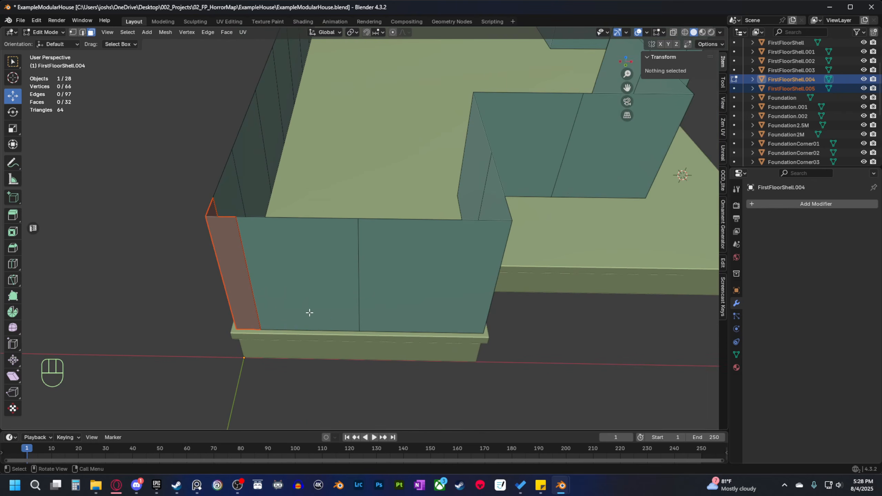
pyautogui.click(241, 307)
pyautogui.keyDown('shift'); pyautogui.moveTo(267, 341); pyautogui.dragTo(375, 295, button='middle'); pyautogui.keyUp('shift')
# Snap the 3D cursor to the corner piece's bottom vertex at the side-wall seam.
pyautogui.press('Tab')
pyautogui.click(326, 263)
pyautogui.scroll(2, 375, 296)
pyautogui.moveTo(378, 292); pyautogui.dragTo(462, 300, button='middle')
pyautogui.scroll(3, 415, 270)
pyautogui.press('Tab')
pyautogui.press('1')
pyautogui.click(400, 315)
pyautogui.hotkey('shift', 's')
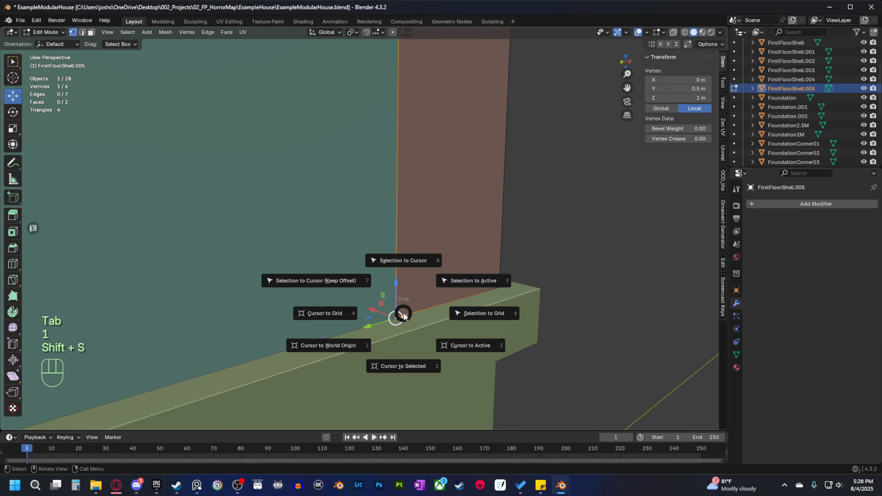
pyautogui.click(400, 364)
# Try to set the corner piece's origin with the Geometry to Origin option.
pyautogui.press('Tab')
pyautogui.rightClick(435, 250)
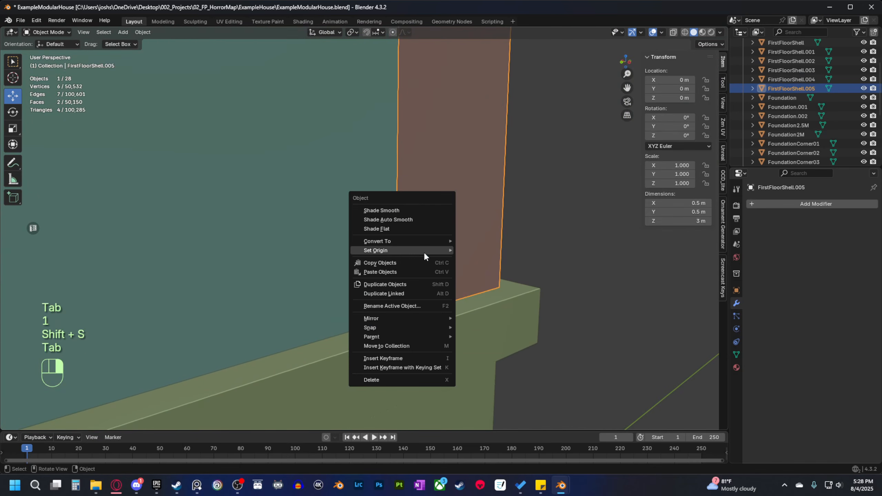
pyautogui.moveTo(427, 251)
pyautogui.click(499, 252)
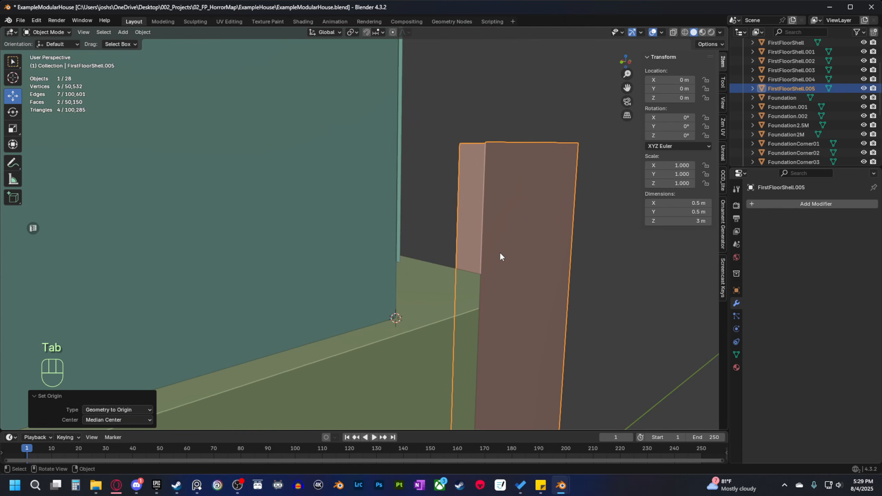
# Undo the origin operation and the corner's separation, back to the two corner faces selected within the shell.
pyautogui.hotkey('ctrl', 'z')
pyautogui.scroll(-5, 511, 288)
pyautogui.keyDown('shift'); pyautogui.moveTo(511, 288); pyautogui.dragTo(422, 319, button='middle'); pyautogui.keyUp('shift')
pyautogui.hotkey('ctrl', 'z')
pyautogui.hotkey('ctrl', 'z')
pyautogui.hotkey('ctrl', 'z')
pyautogui.hotkey('ctrl', 'z')
pyautogui.hotkey('ctrl', 'z')
pyautogui.hotkey('ctrl', 'z')
pyautogui.hotkey('ctrl', 'z')
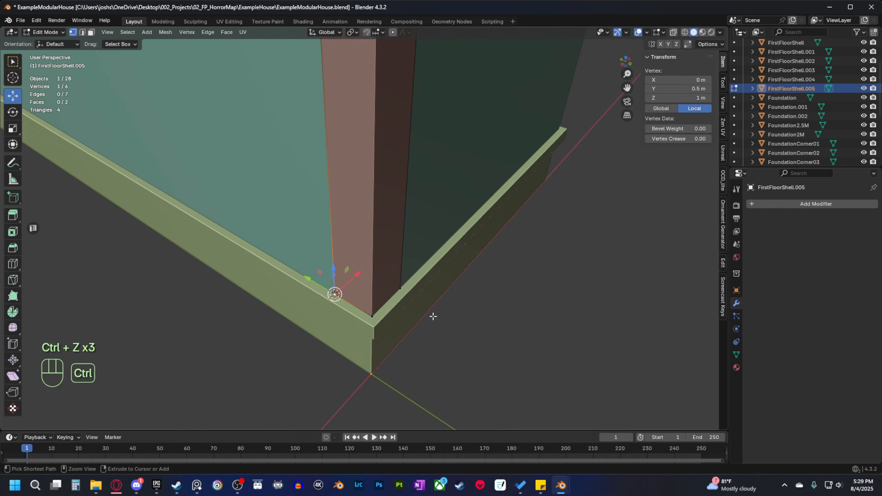
pyautogui.hotkey('ctrl', 'z')
pyautogui.hotkey('ctrl', 'z')
pyautogui.hotkey('ctrl', 'z')
pyautogui.hotkey('ctrl', 'z')
pyautogui.hotkey('ctrl', 'z')
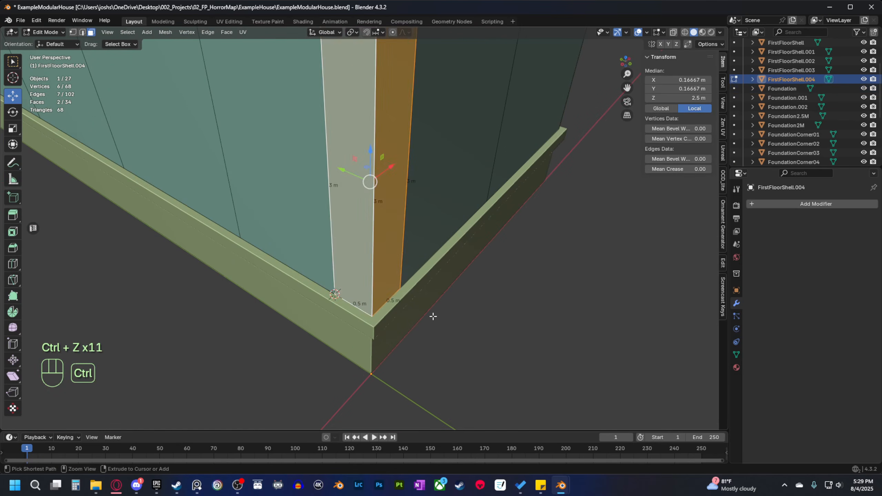
# Leave mesh editing and add a Solidify modifier to the copied first-floor shell.
pyautogui.scroll(-5, 442, 318)
pyautogui.moveTo(458, 320); pyautogui.dragTo(418, 321, button='middle')
pyautogui.keyDown('shift'); pyautogui.moveTo(418, 322); pyautogui.dragTo(389, 323, button='middle'); pyautogui.keyUp('shift')
pyautogui.keyDown('shift'); pyautogui.moveTo(388, 323); pyautogui.dragTo(339, 315, button='middle'); pyautogui.keyUp('shift')
pyautogui.press('Tab')
pyautogui.moveTo(378, 286); pyautogui.dragTo(302, 260, button='middle')
pyautogui.click(769, 205)
pyautogui.click(760, 211)
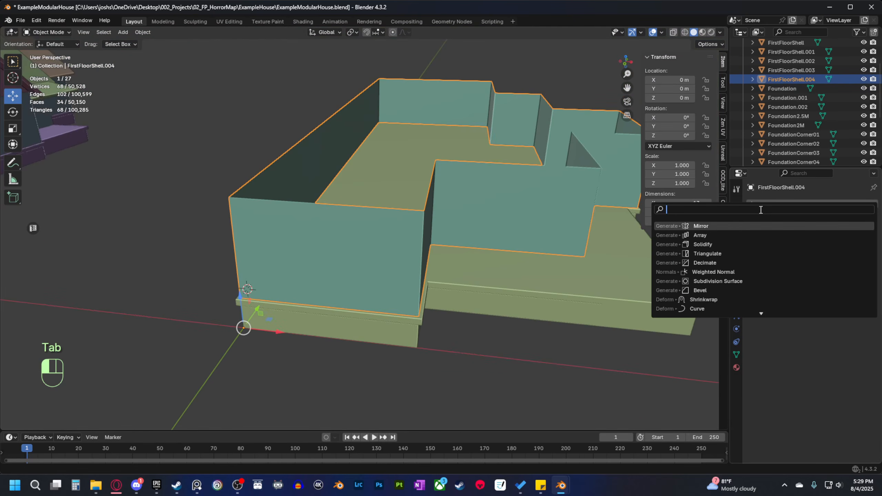
pyautogui.click(702, 244)
# Set the Solidify thickness to 0.1 m and enable Even Thickness.
pyautogui.keyDown('shift'); pyautogui.moveTo(546, 243); pyautogui.dragTo(628, 265, button='middle'); pyautogui.keyUp('shift')
pyautogui.click(841, 245)
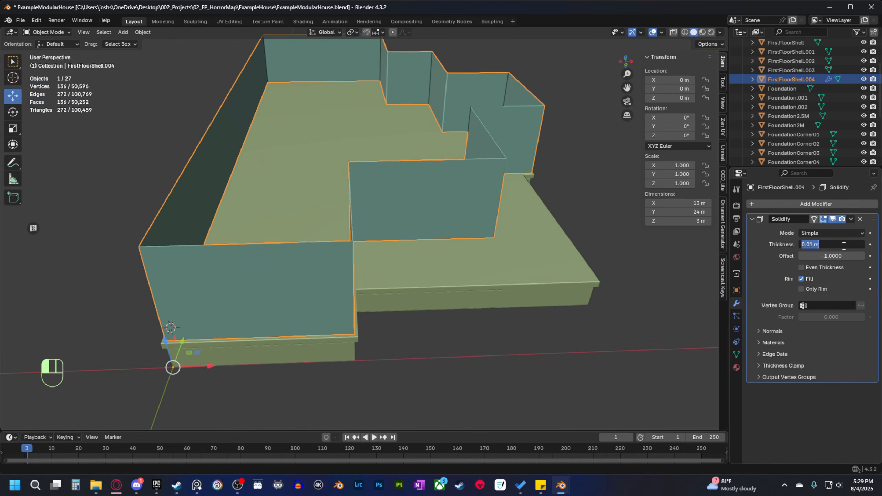
pyautogui.press('Return')
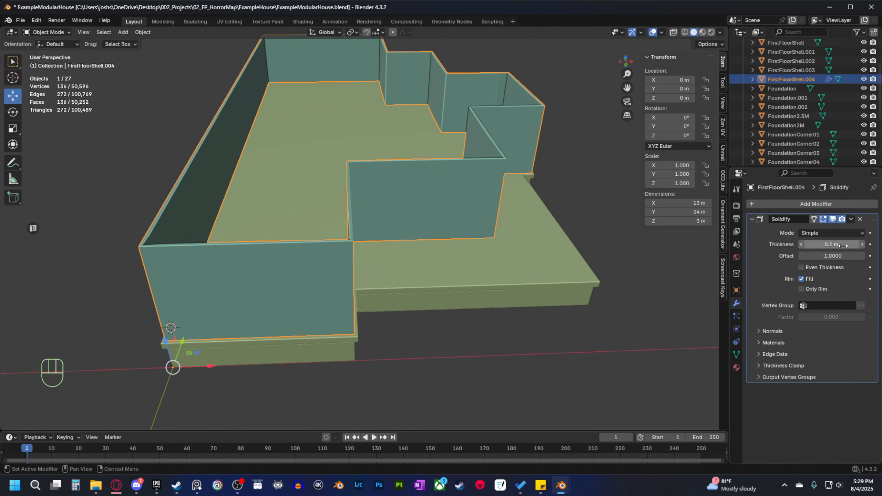
pyautogui.click(801, 267)
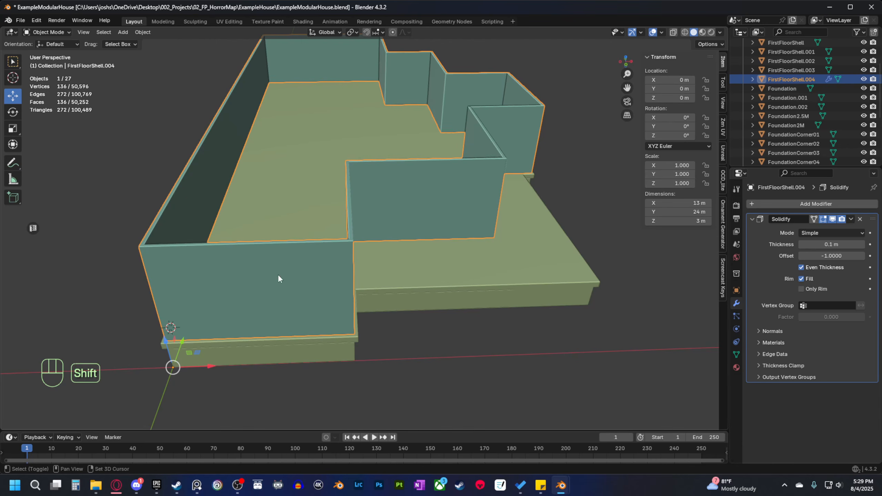
# Inspect the thickened walls around the outer corner from above and from several sides.
pyautogui.scroll(6, 357, 220)
pyautogui.moveTo(402, 256); pyautogui.dragTo(376, 276, button='middle')
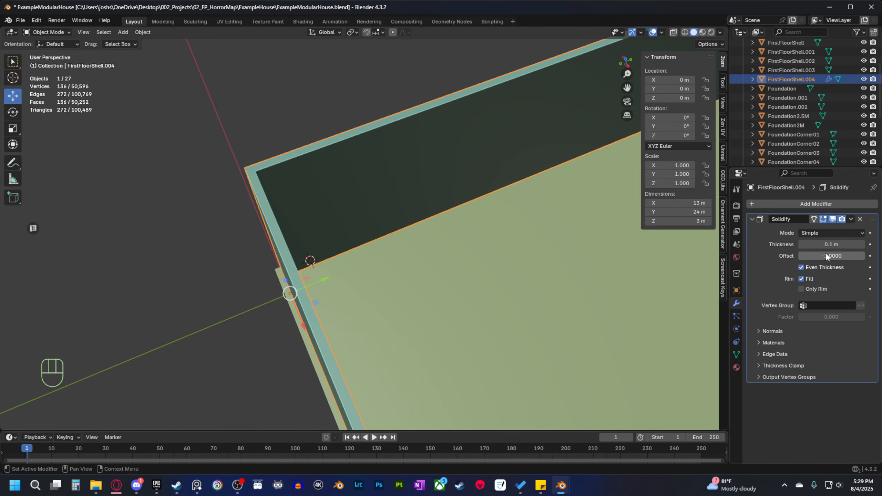
pyautogui.moveTo(376, 279); pyautogui.dragTo(423, 284, button='middle')
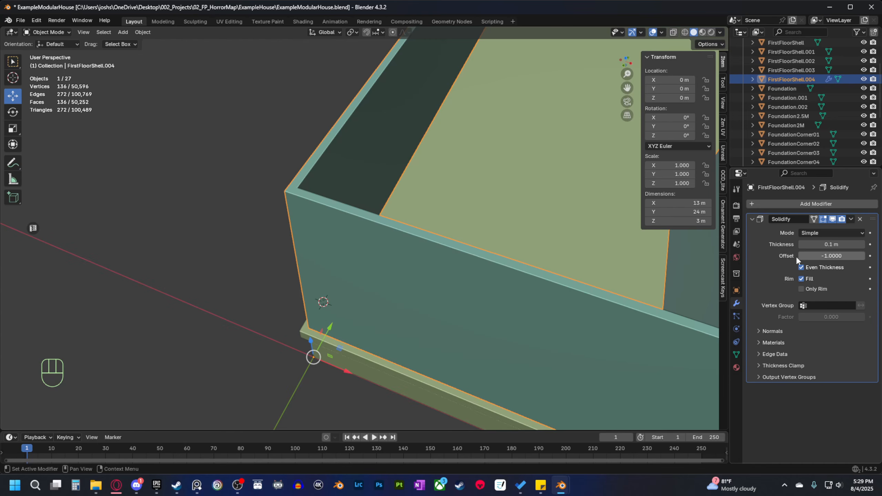
pyautogui.moveTo(323, 254); pyautogui.dragTo(374, 240, button='middle')
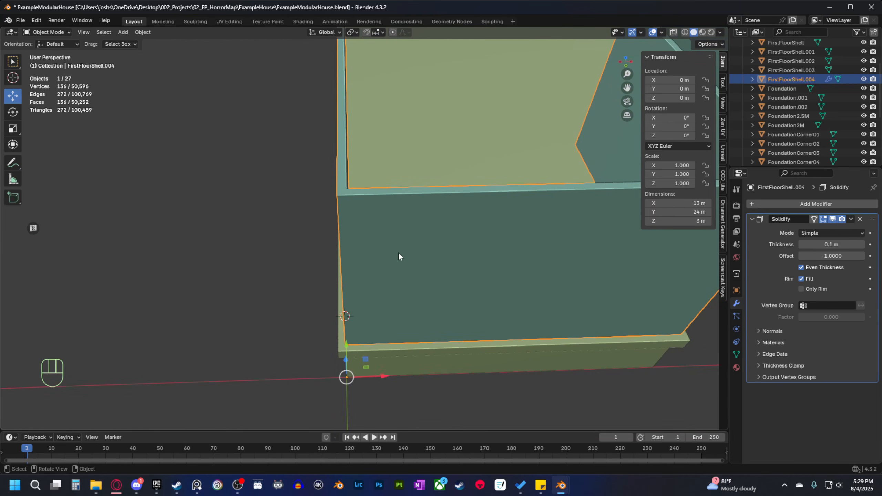
pyautogui.moveTo(399, 252)
pyautogui.mouseDown(button='middle')
pyautogui.moveTo(389, 251)
pyautogui.moveTo(403, 246)
pyautogui.moveTo(381, 248)
pyautogui.moveTo(409, 248)
pyautogui.mouseUp(button='middle')
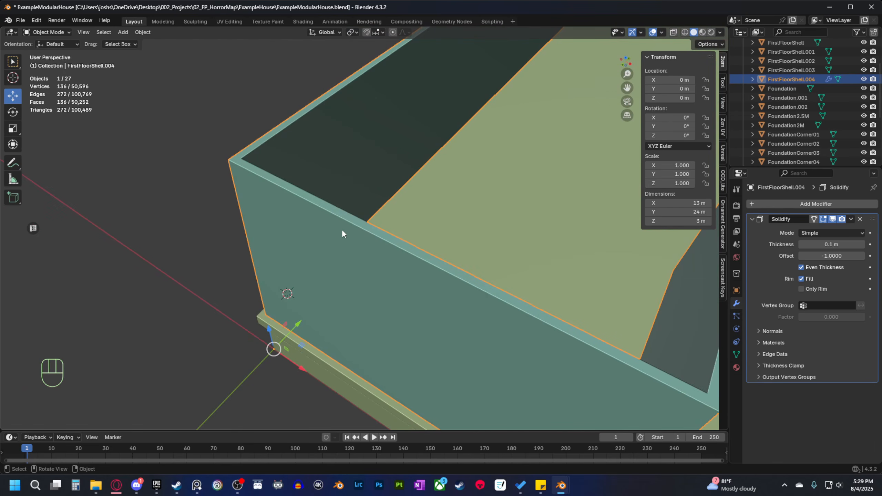
pyautogui.moveTo(352, 238); pyautogui.dragTo(344, 239, button='middle')
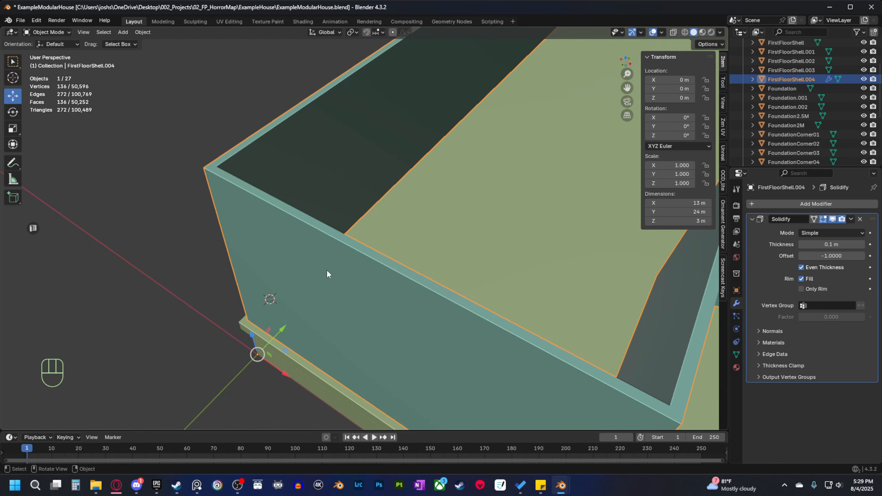
pyautogui.moveTo(327, 273); pyautogui.dragTo(354, 193, button='middle')
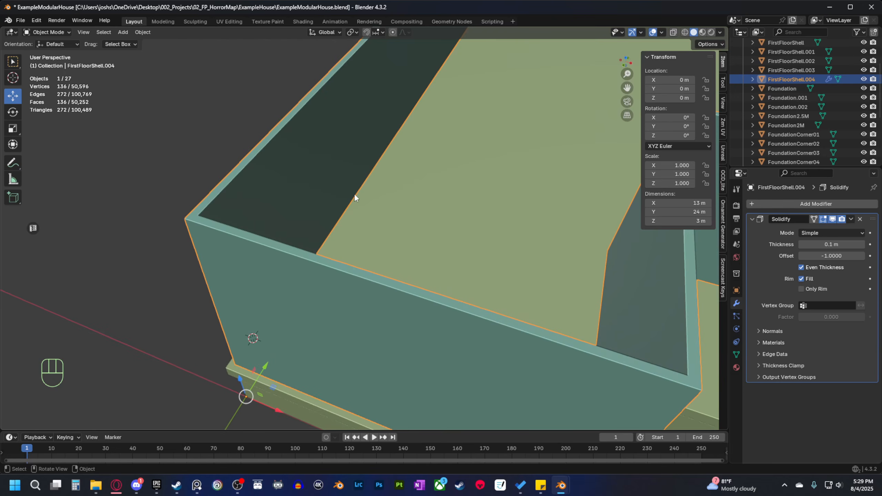
pyautogui.moveTo(404, 242); pyautogui.dragTo(400, 195, button='middle')
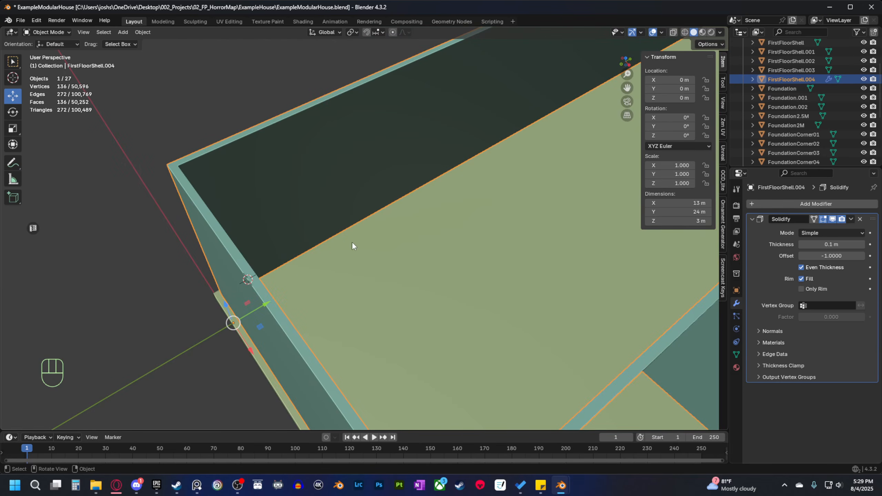
pyautogui.moveTo(345, 242); pyautogui.dragTo(354, 232, button='middle')
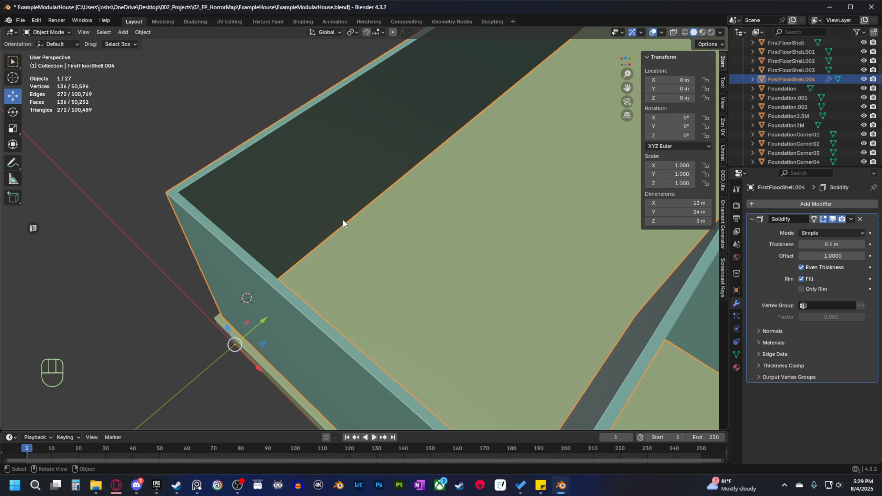
pyautogui.moveTo(318, 194); pyautogui.dragTo(344, 236, button='middle')
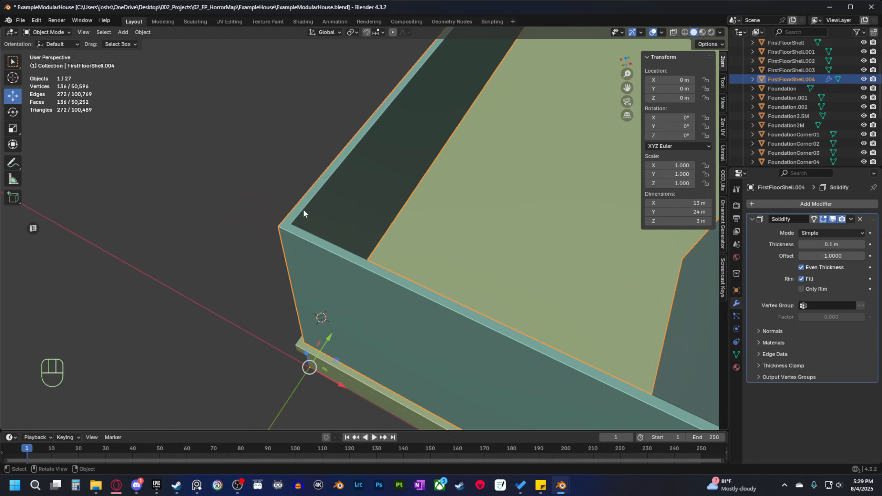
pyautogui.moveTo(303, 211); pyautogui.dragTo(434, 251, button='middle')
# Select the two 0.5 m wide faces at the outer corner of the thickened shell and separate them into a new object.
pyautogui.press('Tab')
pyautogui.scroll(3, 357, 285)
pyautogui.press('3')
pyautogui.click(335, 272)
pyautogui.keyDown('shift'); pyautogui.click(394, 278); pyautogui.keyUp('shift')
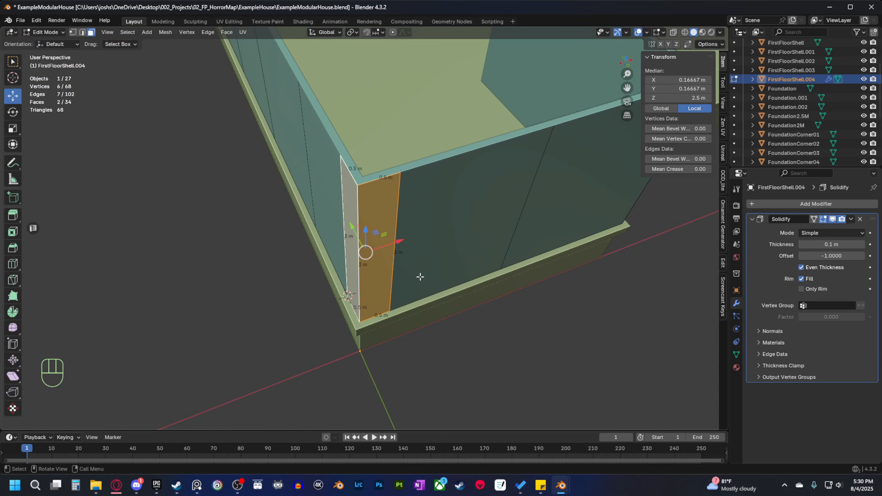
pyautogui.press('Tab')
pyautogui.press('Tab')
pyautogui.press('p')
pyautogui.click(424, 275)
# Select the separated wall corner piece and set its origin to the 3D cursor.
pyautogui.press('Tab')
pyautogui.moveTo(423, 276); pyautogui.dragTo(453, 334, button='middle')
pyautogui.click(355, 258)
pyautogui.scroll(5, 453, 334)
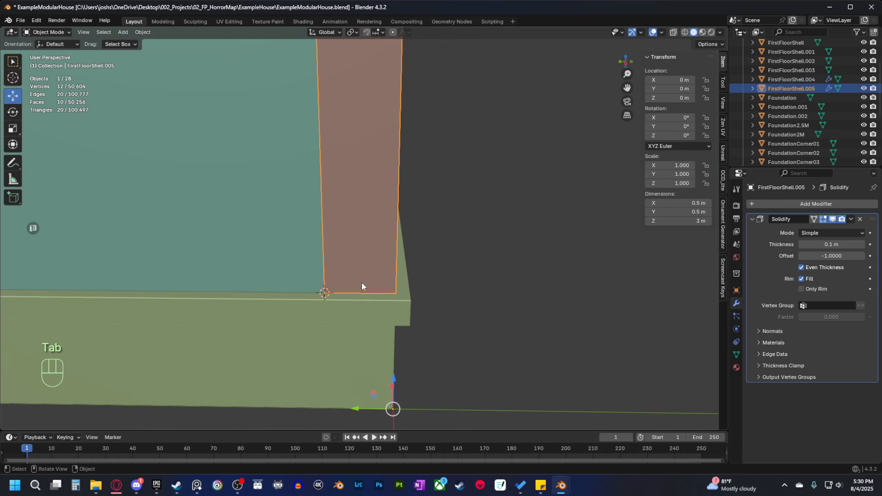
pyautogui.moveTo(362, 285); pyautogui.dragTo(361, 290, button='middle')
pyautogui.rightClick(370, 270)
pyautogui.moveTo(367, 270)
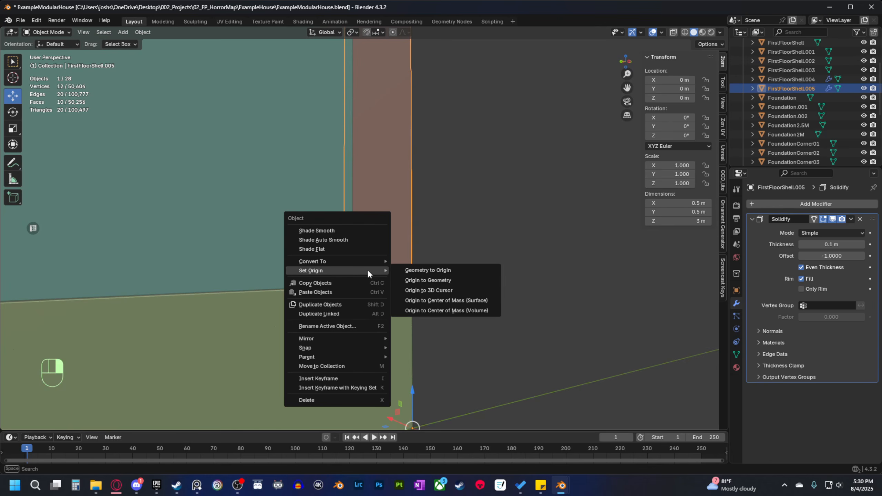
pyautogui.click(427, 289)
# Duplicate the wall corner piece and move the copy 5 m along X to the front wall's other end.
pyautogui.moveTo(429, 284); pyautogui.dragTo(421, 207, button='middle')
pyautogui.click(445, 280)
pyautogui.press('Tab')
pyautogui.scroll(-2, 417, 208)
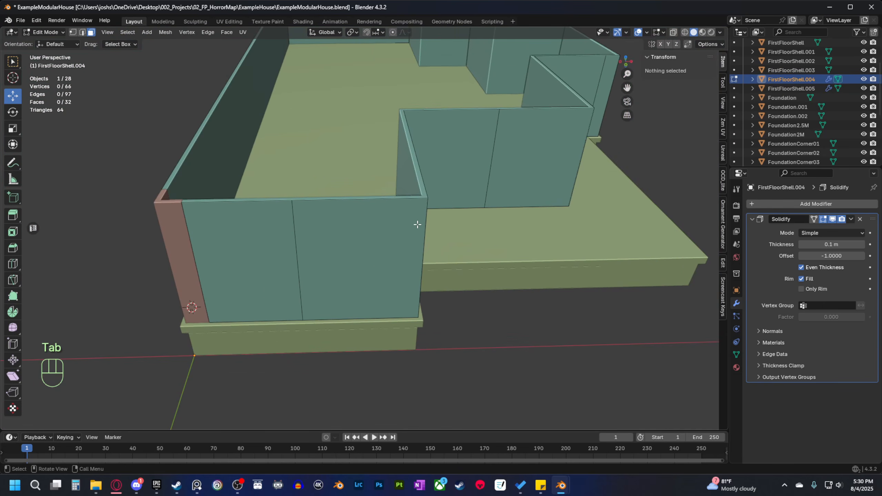
pyautogui.press('Tab')
pyautogui.click(204, 280)
pyautogui.hotkey('shift', 'd')
pyautogui.rightClick(243, 310)
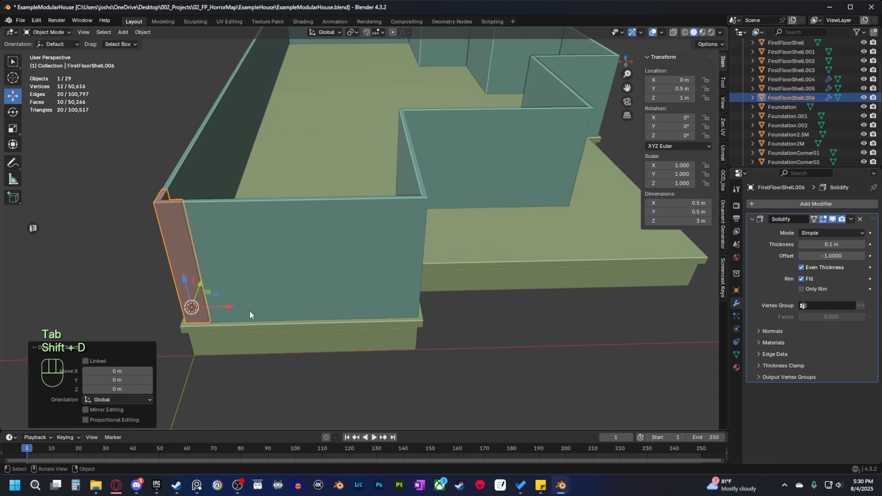
pyautogui.keyDown('ctrl'); pyautogui.moveTo(221, 310); pyautogui.dragTo(447, 313); pyautogui.keyUp('ctrl')
pyautogui.keyDown('shift'); pyautogui.moveTo(447, 313); pyautogui.dragTo(385, 295, button='middle'); pyautogui.keyUp('shift')
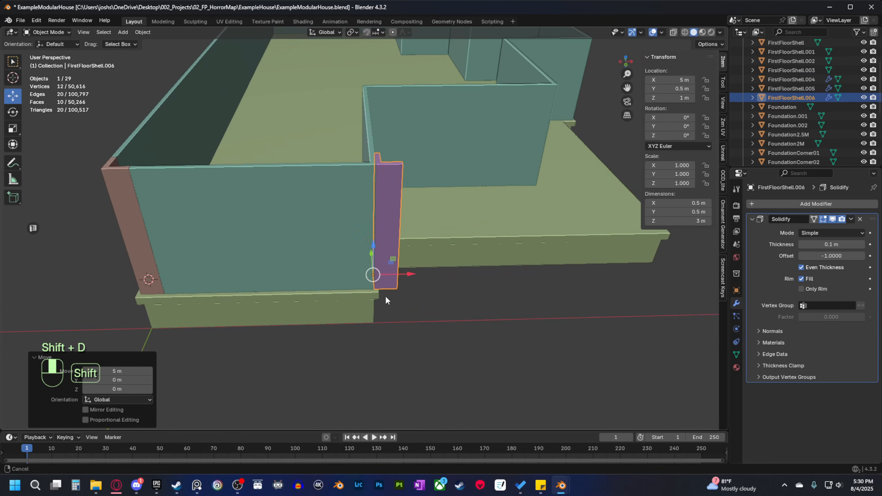
# Rotate the corner copy 90° about Z, then move it -0.5 m along X and back along Y into the outer corner.
pyautogui.scroll(3, 426, 280)
pyautogui.press('r')
pyautogui.press('z')
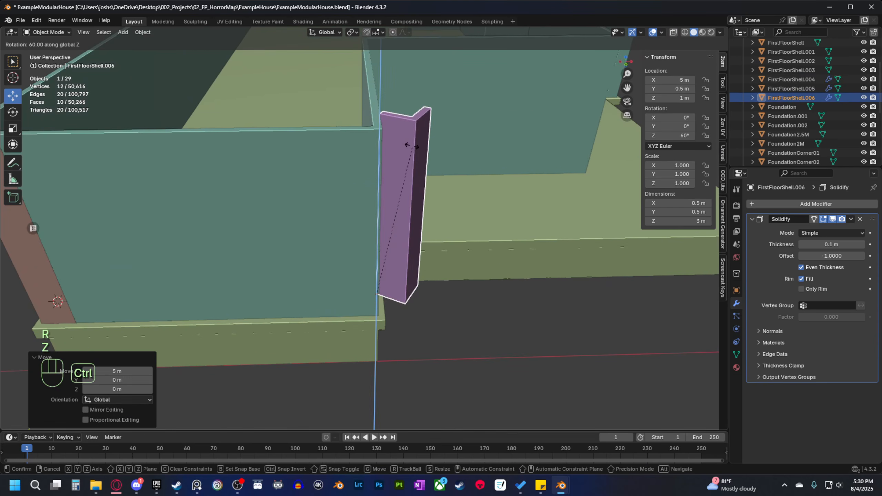
pyautogui.click(314, 76)
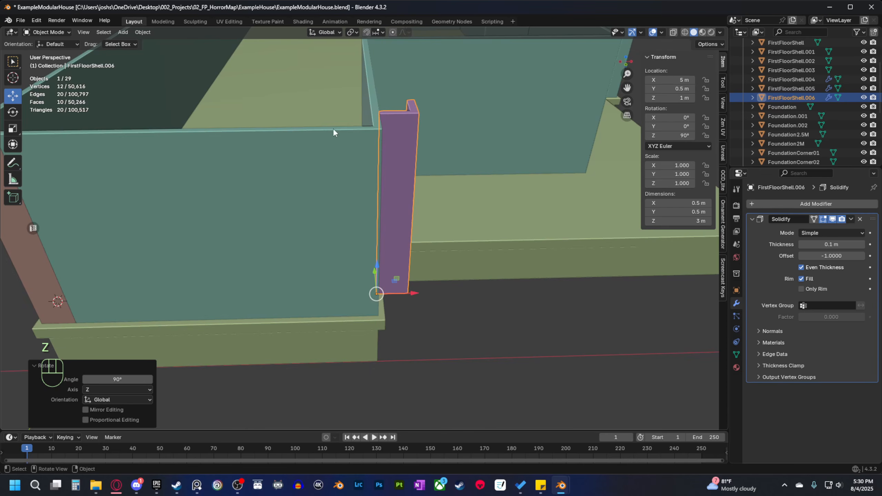
pyautogui.keyDown('ctrl'); pyautogui.moveTo(409, 297); pyautogui.dragTo(297, 304); pyautogui.keyUp('ctrl')
pyautogui.moveTo(297, 304); pyautogui.dragTo(380, 243, button='middle')
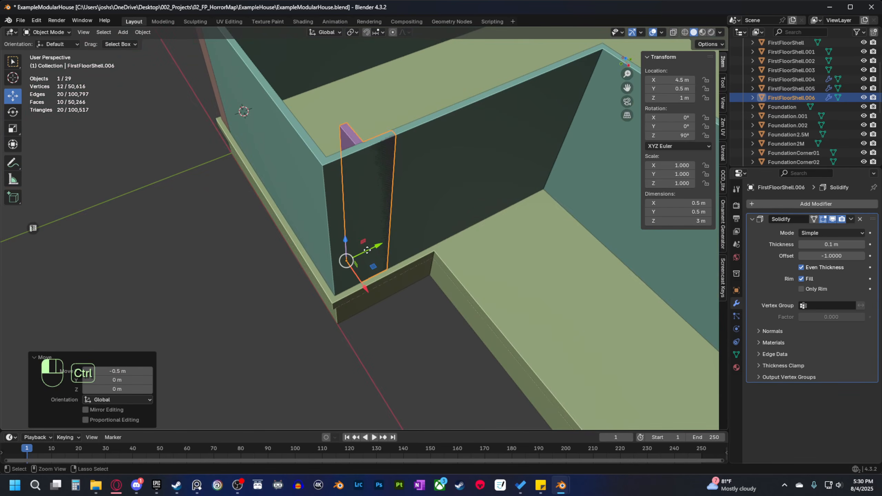
pyautogui.keyDown('ctrl'); pyautogui.keyDown('shift'); pyautogui.moveTo(367, 249); pyautogui.dragTo(207, 342); pyautogui.keyUp('shift'); pyautogui.keyUp('ctrl')
pyautogui.moveTo(208, 342); pyautogui.dragTo(371, 256, button='middle')
# Separate the 2 m wide front wall face beside the first corner piece from the shell into a new object.
pyautogui.scroll(-2, 290, 317)
pyautogui.click(344, 229)
pyautogui.press('Tab')
pyautogui.moveTo(371, 257)
pyautogui.keyDown('shift'); pyautogui.mouseDown(button='middle')
pyautogui.moveTo(415, 270)
pyautogui.moveTo(361, 263)
pyautogui.moveTo(368, 250)
pyautogui.mouseUp(button='middle'); pyautogui.keyUp('shift')
pyautogui.press('Tab')
pyautogui.press('Tab')
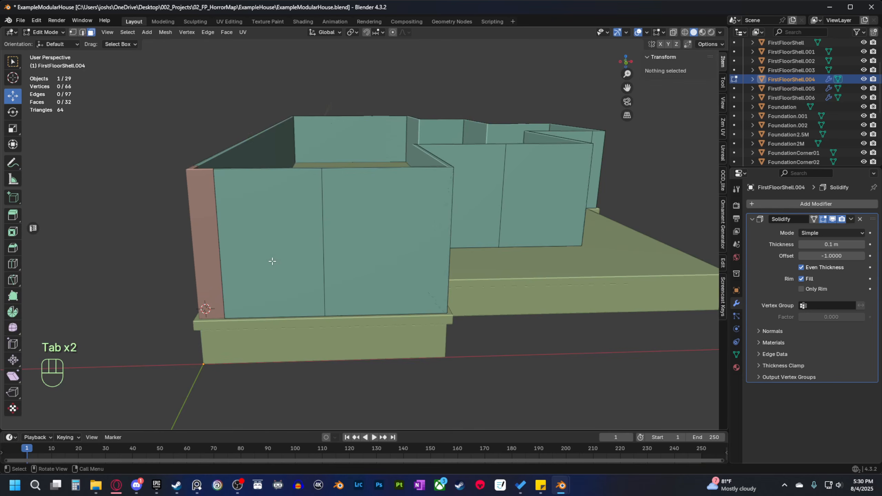
pyautogui.press('3')
pyautogui.click(293, 271)
pyautogui.moveTo(307, 282); pyautogui.dragTo(327, 296, button='middle')
pyautogui.keyDown('shift'); pyautogui.moveTo(327, 296); pyautogui.dragTo(393, 275, button='middle'); pyautogui.keyUp('shift')
pyautogui.moveTo(393, 276); pyautogui.dragTo(392, 293, button='middle')
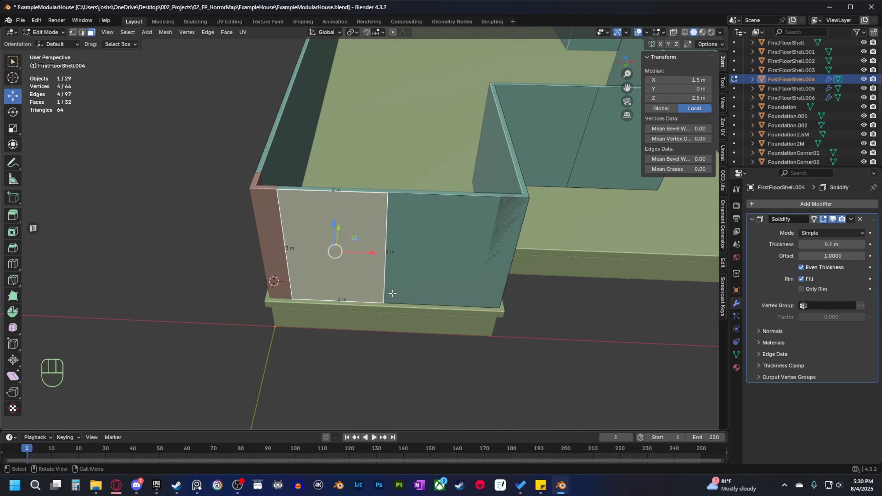
pyautogui.scroll(1, 357, 309)
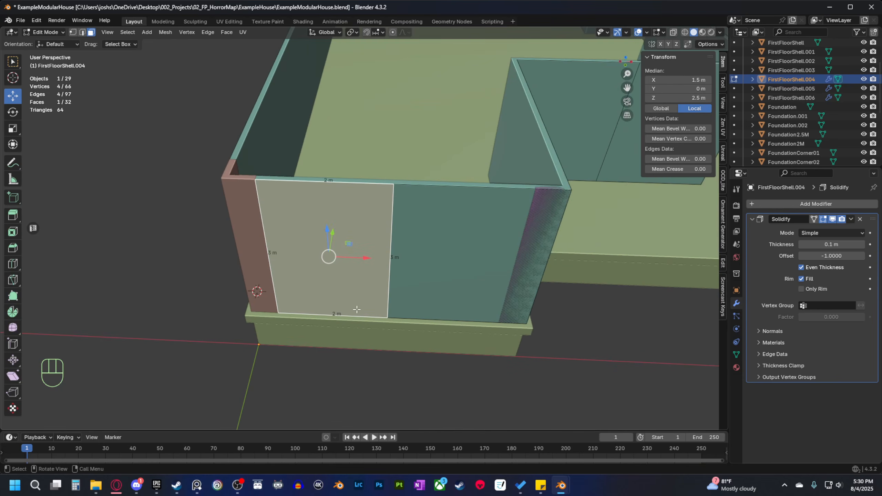
pyautogui.press('p')
pyautogui.click(398, 351)
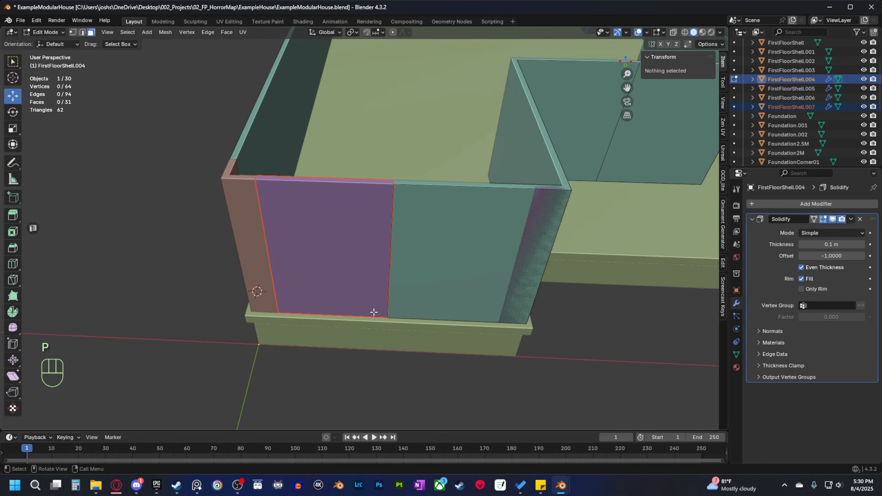
# Snap the 3D cursor to the separated 2 m wall segment's lower vertex beside the corner piece.
pyautogui.press('Tab')
pyautogui.click(369, 288)
pyautogui.scroll(4, 360, 318)
pyautogui.moveTo(349, 328); pyautogui.dragTo(398, 275, button='middle')
pyautogui.press('Tab')
pyautogui.press('1')
pyautogui.click(355, 255)
pyautogui.hotkey('shift', 's')
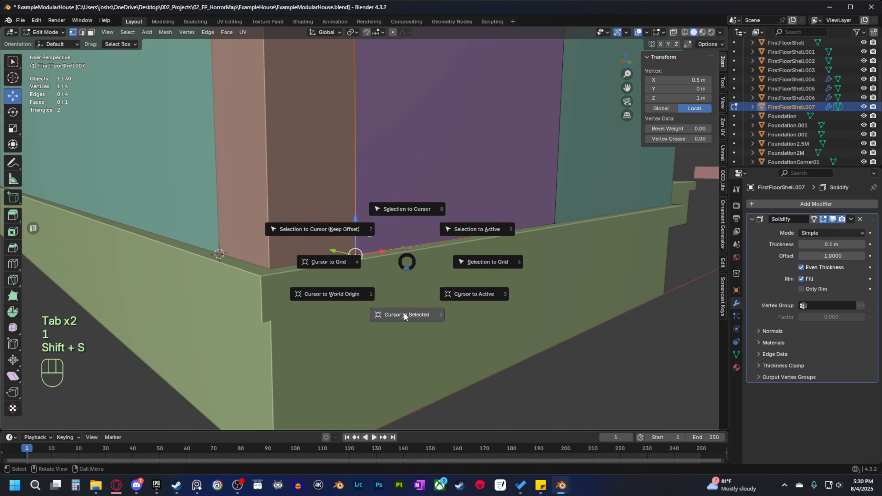
pyautogui.click(404, 314)
# Set the 2 m wall segment's origin to the 3D cursor.
pyautogui.press('Tab')
pyautogui.click(398, 201)
pyautogui.rightClick(398, 201)
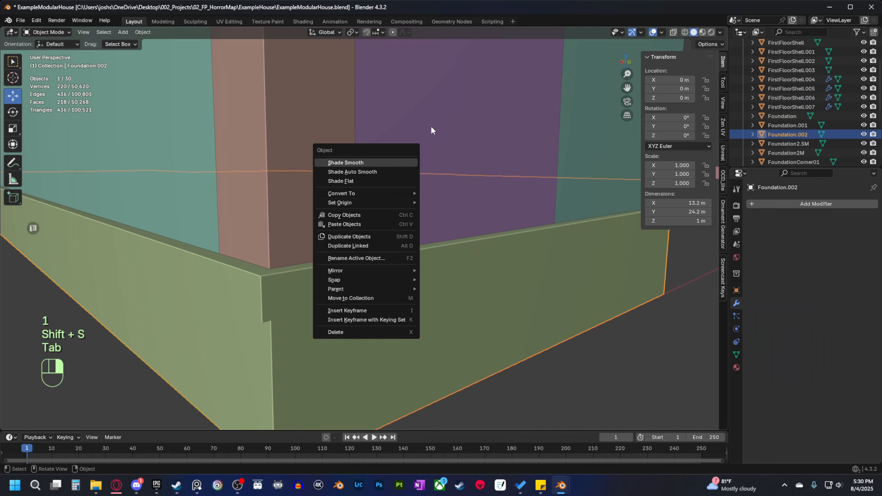
pyautogui.click(424, 160)
pyautogui.click(424, 160)
pyautogui.rightClick(423, 160)
pyautogui.moveTo(423, 163)
pyautogui.click(503, 181)
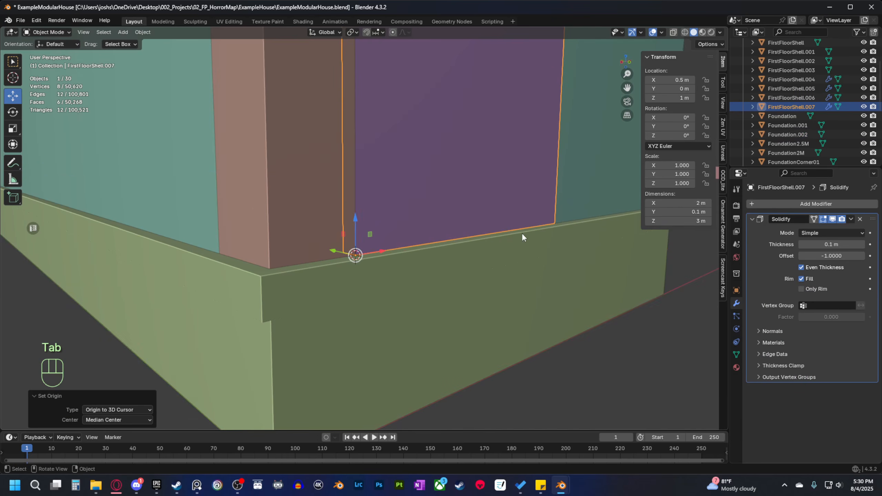
# Separate the remaining 2.5 m front wall face and the adjoining 2 m side face from the shell, and delete the separated piece.
pyautogui.moveTo(522, 234); pyautogui.dragTo(415, 246, button='middle')
pyautogui.scroll(-3, 332, 286)
pyautogui.click(424, 246)
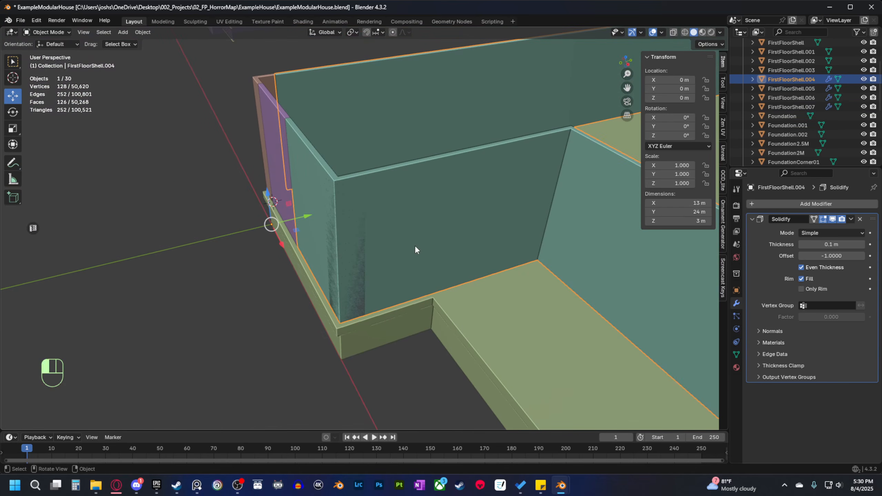
pyautogui.press('Tab')
pyautogui.moveTo(446, 283); pyautogui.dragTo(411, 283, button='middle')
pyautogui.press('3')
pyautogui.click(392, 281)
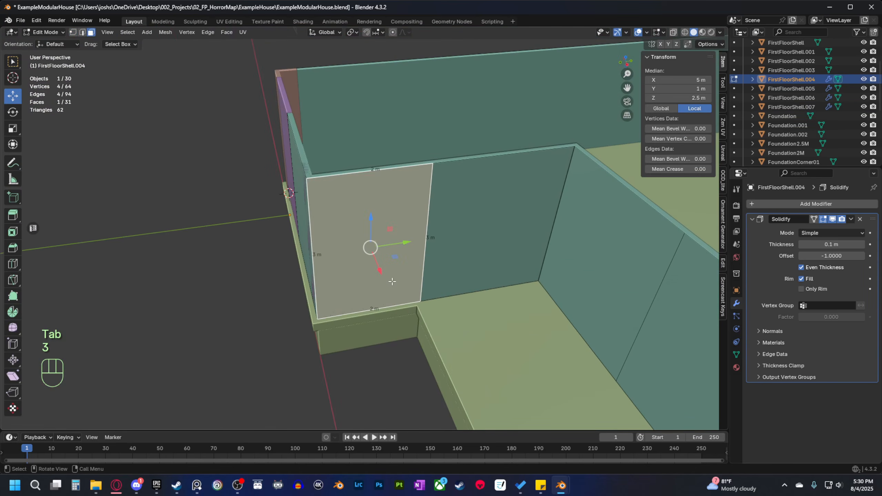
pyautogui.moveTo(397, 281); pyautogui.dragTo(351, 241, button='middle')
pyautogui.moveTo(368, 295); pyautogui.dragTo(392, 293, button='middle')
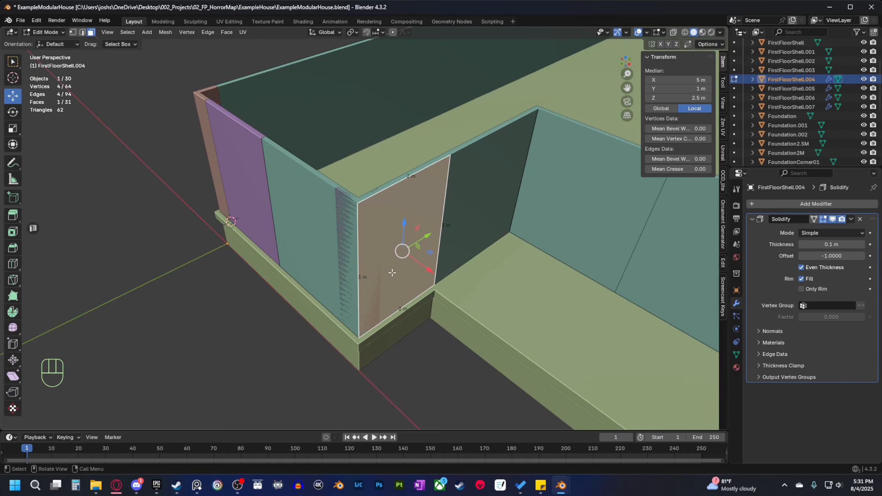
pyautogui.press('Tab')
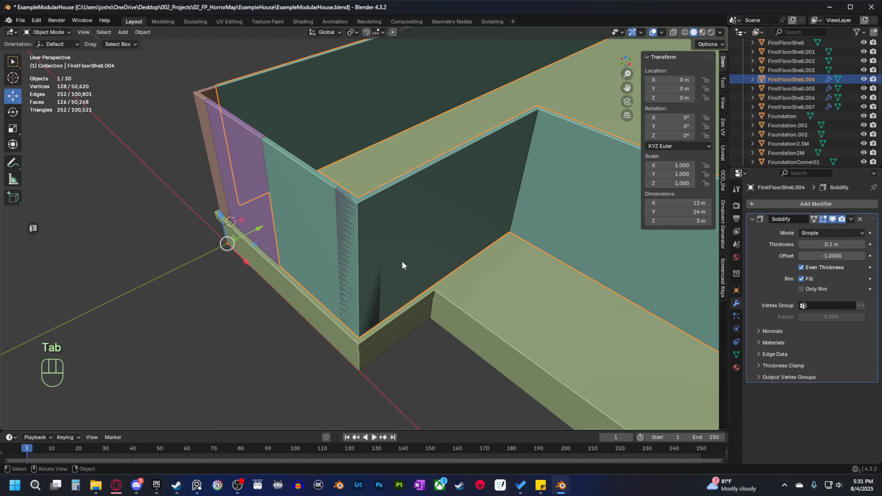
pyautogui.moveTo(402, 265); pyautogui.dragTo(319, 233, button='middle')
pyautogui.press('Tab')
pyautogui.keyDown('shift'); pyautogui.click(320, 233); pyautogui.keyUp('shift')
pyautogui.press('Delete')
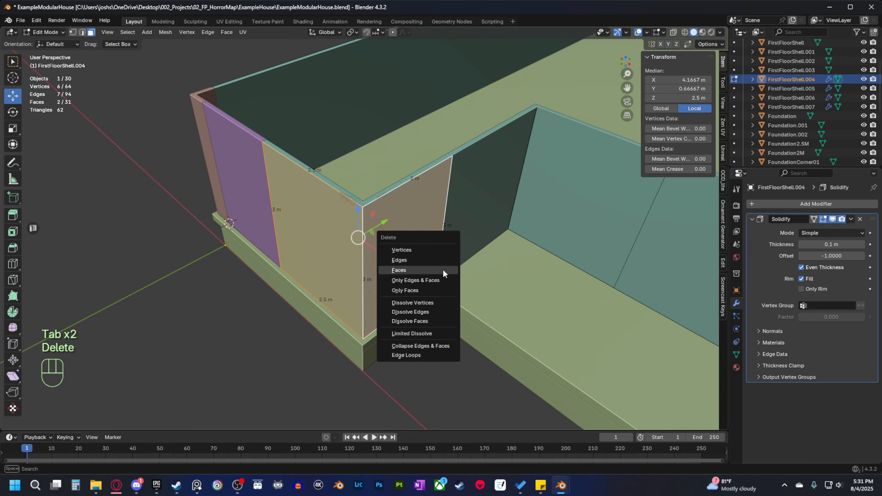
pyautogui.press('p')
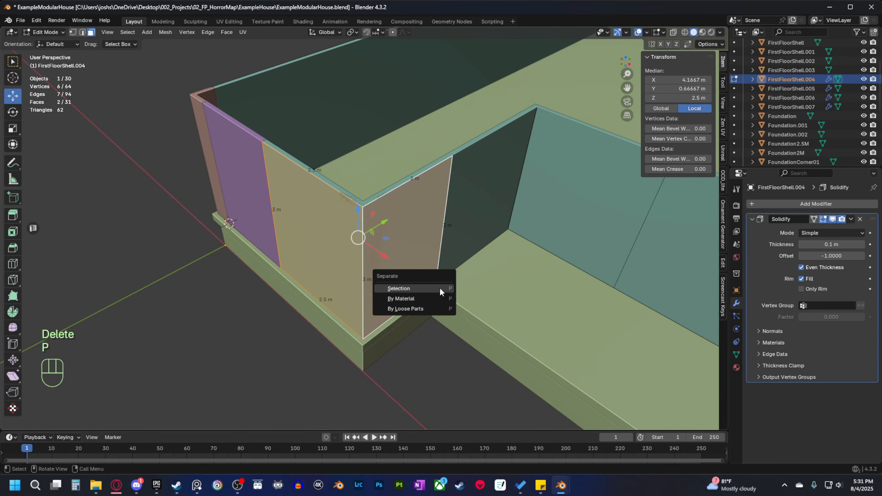
pyautogui.click(439, 288)
pyautogui.press('Tab')
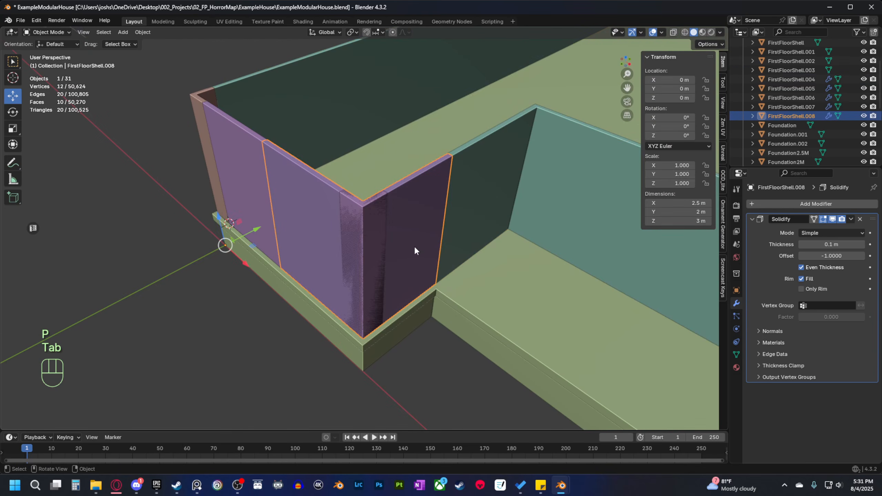
pyautogui.press('Delete')
# Duplicate the 2 m front wall segment and move the copy 2 m along X to fill the gap before the second corner.
pyautogui.moveTo(347, 223); pyautogui.dragTo(338, 271, button='middle')
pyautogui.click(277, 249)
pyautogui.moveTo(277, 250); pyautogui.dragTo(295, 275, button='middle')
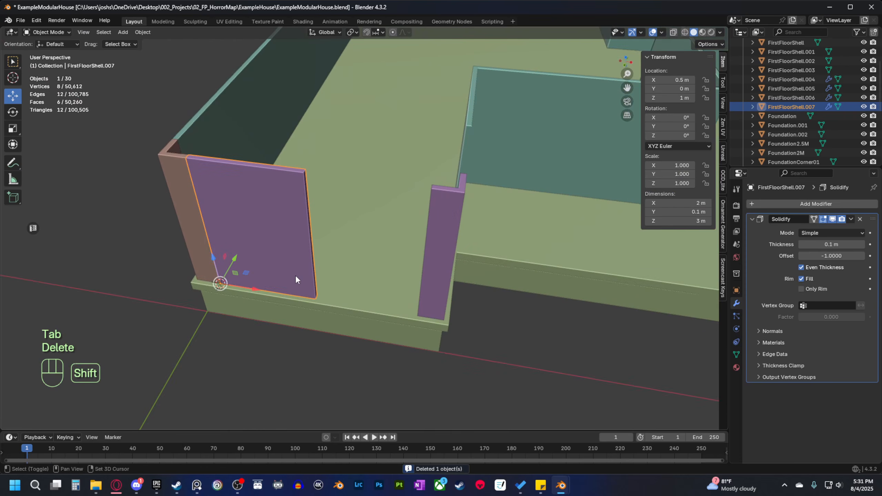
pyautogui.hotkey('shift', 'd')
pyautogui.rightClick(295, 277)
pyautogui.keyDown('ctrl'); pyautogui.moveTo(257, 290); pyautogui.dragTo(360, 312); pyautogui.keyUp('ctrl')
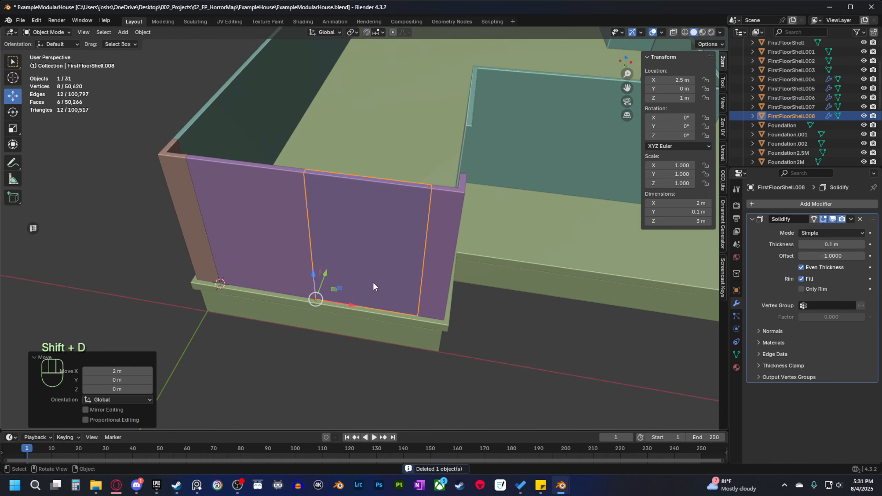
# Duplicate the second front wall segment, move the copy 2.5 m along X and rotate it 90° about Z along the side wall.
pyautogui.moveTo(372, 282); pyautogui.dragTo(361, 303, button='middle')
pyautogui.hotkey('shift', 'd')
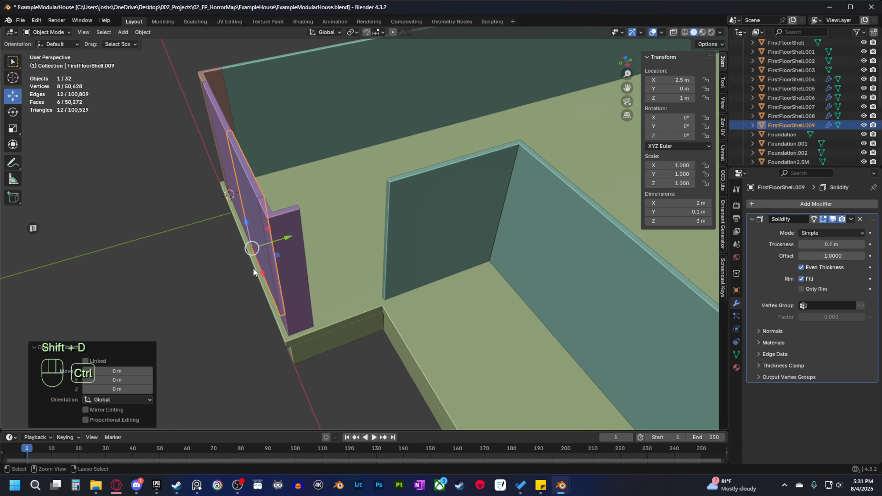
pyautogui.keyDown('ctrl'); pyautogui.moveTo(328, 371); pyautogui.dragTo(270, 188); pyautogui.keyUp('ctrl')
pyautogui.click(267, 180)
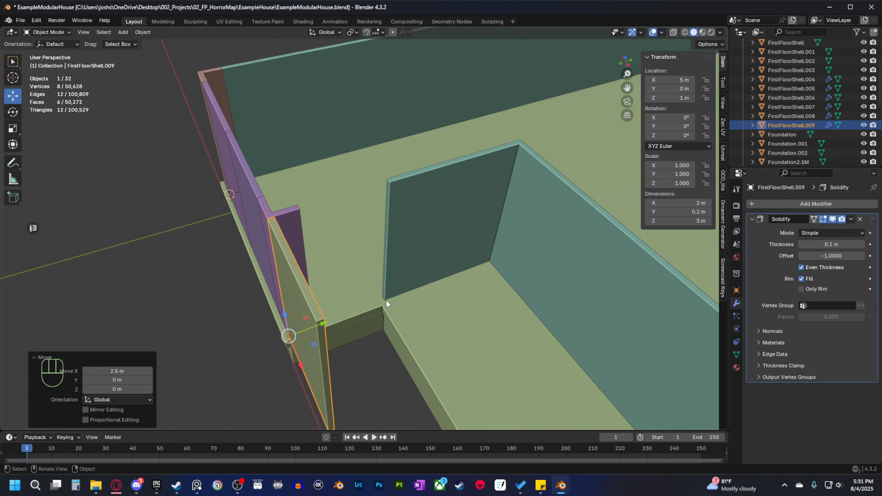
pyautogui.press('r')
pyautogui.press('z')
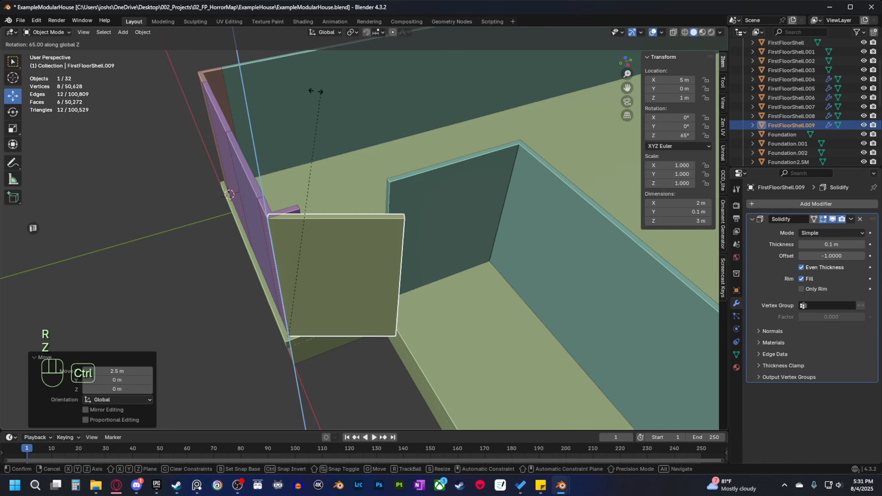
pyautogui.keyDown('ctrl'); pyautogui.click(209, 87); pyautogui.keyUp('ctrl')
# Move the rotated side wall segment 0.5 m along Y so it starts at the corner piece's end.
pyautogui.keyDown('shift'); pyautogui.moveTo(361, 189); pyautogui.dragTo(297, 219, button='middle'); pyautogui.keyUp('shift')
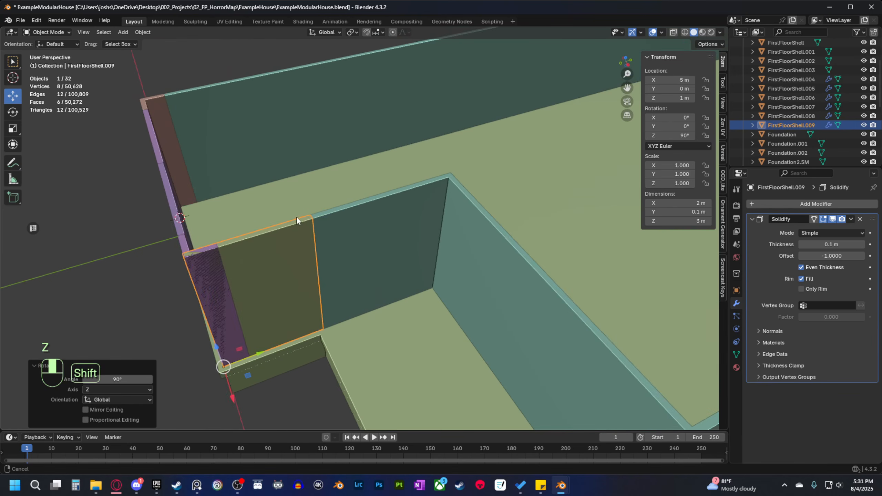
pyautogui.moveTo(256, 348); pyautogui.dragTo(120, 389)
pyautogui.keyDown('shift'); pyautogui.moveTo(375, 339); pyautogui.dragTo(437, 273, button='middle'); pyautogui.keyUp('shift')
pyautogui.scroll(3, 463, 276)
pyautogui.keyDown('shift'); pyautogui.moveTo(438, 273); pyautogui.dragTo(365, 320, button='middle'); pyautogui.keyUp('shift')
pyautogui.scroll(-1, 414, 307)
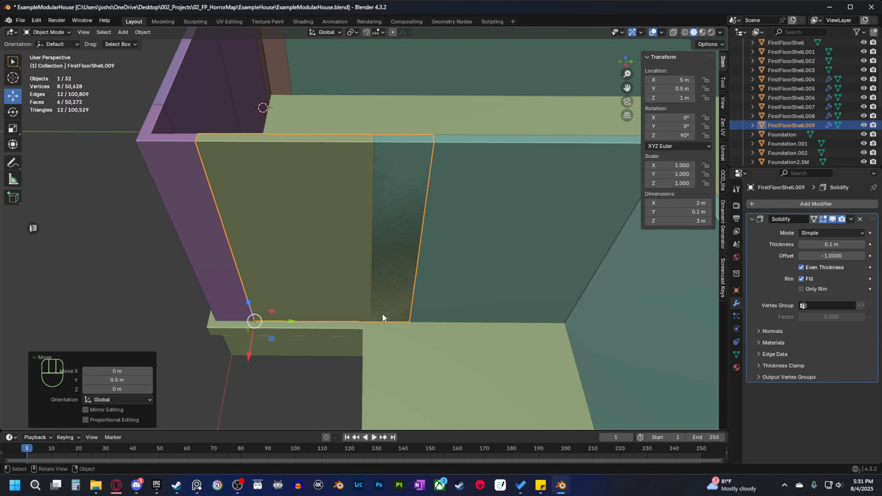
# Shorten the side wall segment by moving its far vertical edge -0.5 m along Y to meet the remaining shell wall.
pyautogui.press('Tab')
pyautogui.press('2')
pyautogui.click(413, 226)
pyautogui.keyDown('ctrl'); pyautogui.keyDown('shift'); pyautogui.moveTo(448, 251); pyautogui.dragTo(175, 243); pyautogui.keyUp('shift'); pyautogui.keyUp('ctrl')
pyautogui.keyDown('ctrl'); pyautogui.keyDown('shift'); pyautogui.moveTo(119, 243); pyautogui.dragTo(118, 243); pyautogui.keyUp('shift'); pyautogui.keyUp('ctrl')
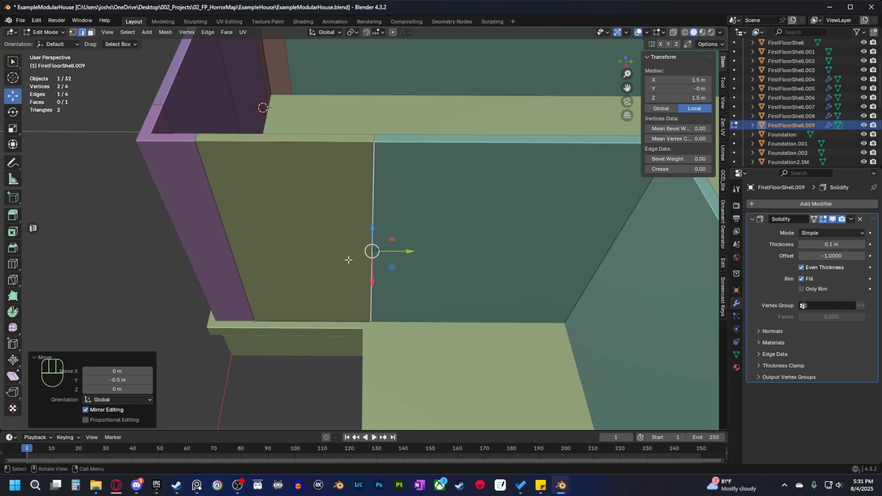
pyautogui.press('Tab')
pyautogui.keyDown('shift'); pyautogui.moveTo(372, 308); pyautogui.dragTo(297, 307, button='middle'); pyautogui.keyUp('shift')
pyautogui.scroll(-3, 297, 310)
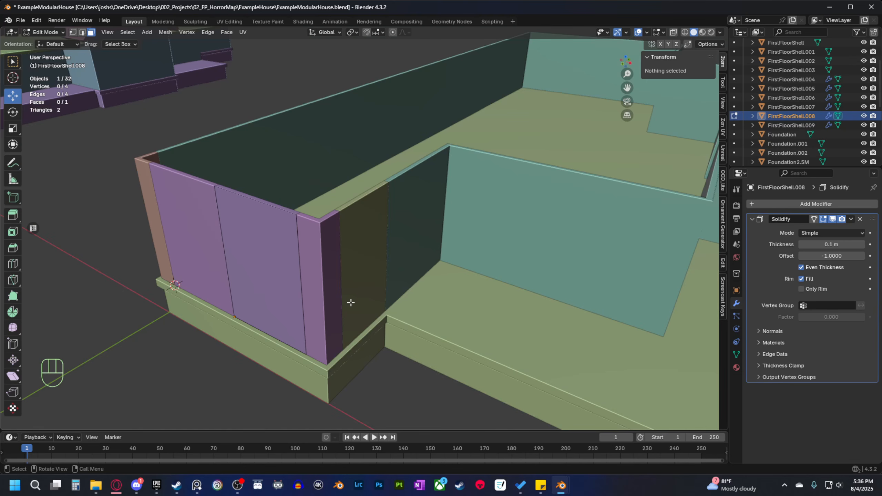
# Inspect the second front wall segment's edge lengths and how the pieces meet around the outer corner.
pyautogui.keyDown('shift'); pyautogui.moveTo(342, 306); pyautogui.dragTo(372, 295, button='middle'); pyautogui.keyUp('shift')
pyautogui.scroll(1, 367, 306)
pyautogui.click(270, 269)
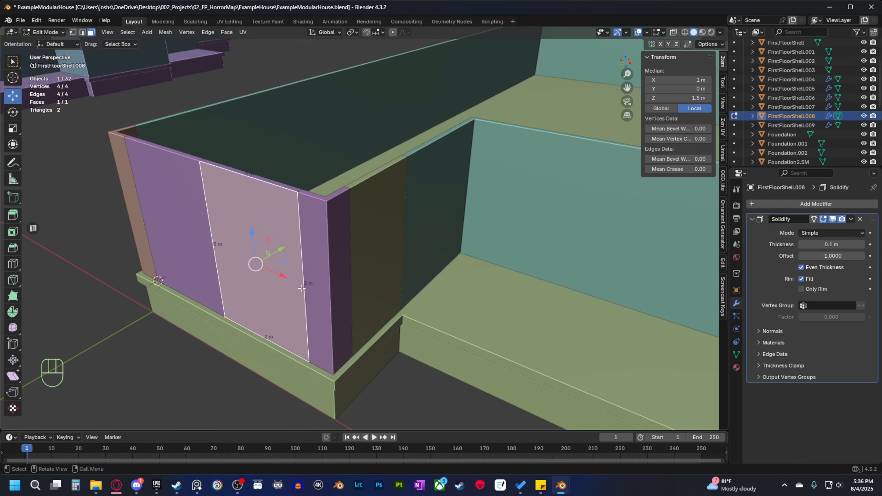
pyautogui.scroll(-2, 427, 308)
pyautogui.keyDown('shift'); pyautogui.moveTo(430, 308); pyautogui.dragTo(305, 301, button='middle'); pyautogui.keyUp('shift')
pyautogui.keyDown('shift'); pyautogui.moveTo(305, 302); pyautogui.dragTo(330, 283, button='middle'); pyautogui.keyUp('shift')
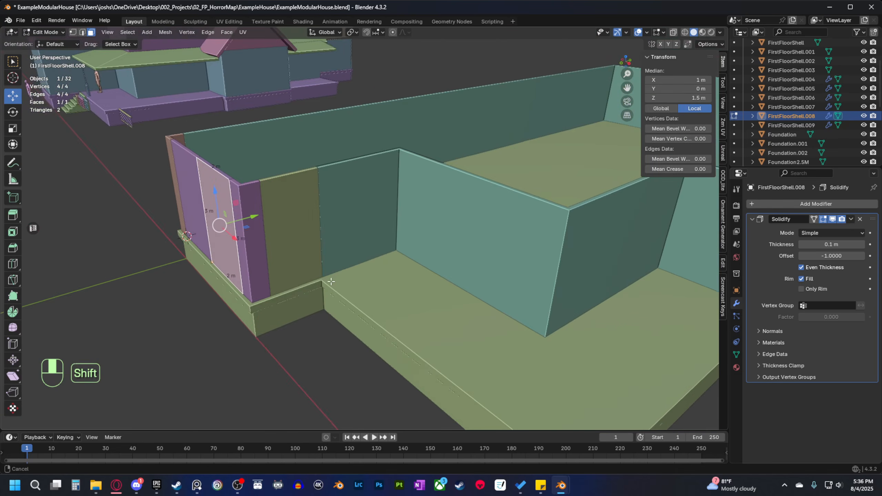
pyautogui.moveTo(277, 307); pyautogui.dragTo(399, 286, button='middle')
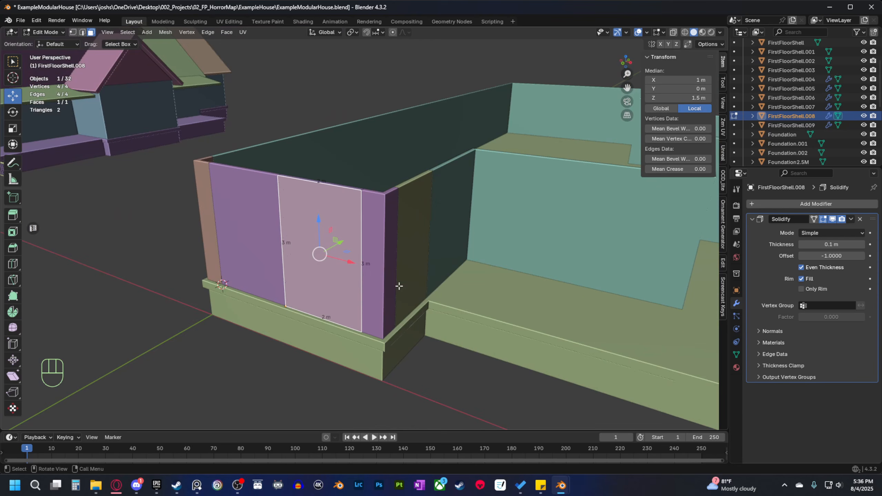
pyautogui.click(407, 241)
pyautogui.scroll(-2, 413, 269)
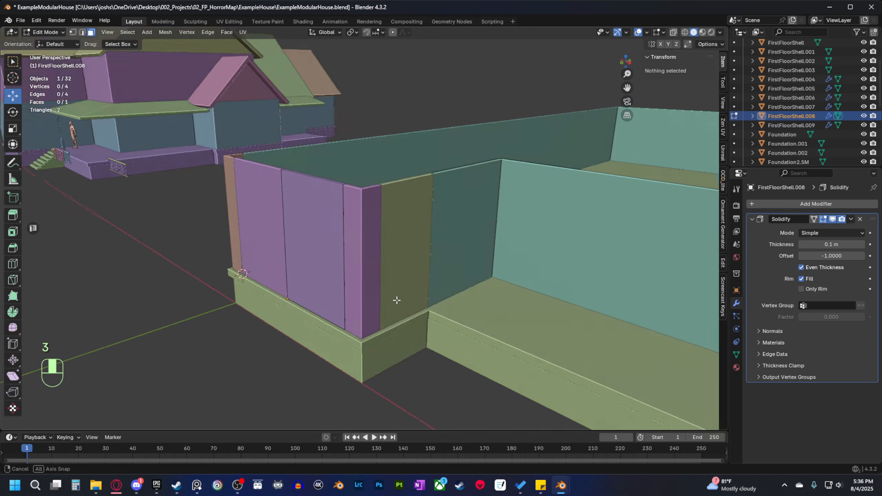
pyautogui.moveTo(399, 289); pyautogui.dragTo(403, 262, button='middle')
# Open the side segment, second front segment and corner piece together for mesh editing and check their face widths.
pyautogui.press('Tab')
pyautogui.click(408, 294)
pyautogui.keyDown('shift'); pyautogui.click(298, 255); pyautogui.keyUp('shift')
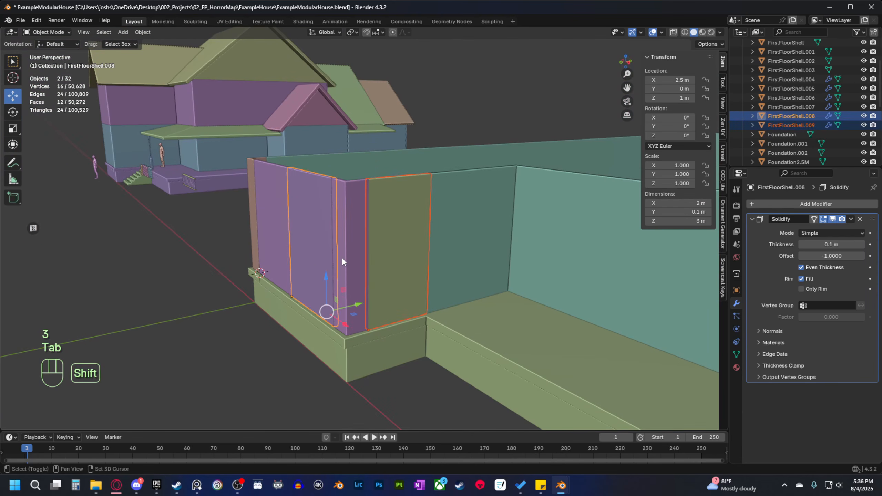
pyautogui.keyDown('shift'); pyautogui.click(341, 257); pyautogui.keyUp('shift')
pyautogui.press('Tab')
pyautogui.press('3')
pyautogui.click(393, 276)
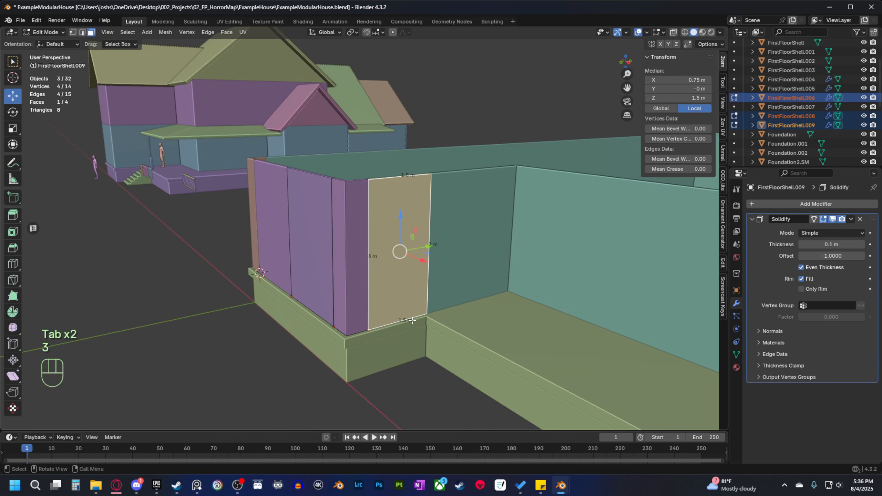
pyautogui.moveTo(412, 320); pyautogui.dragTo(408, 325, button='middle')
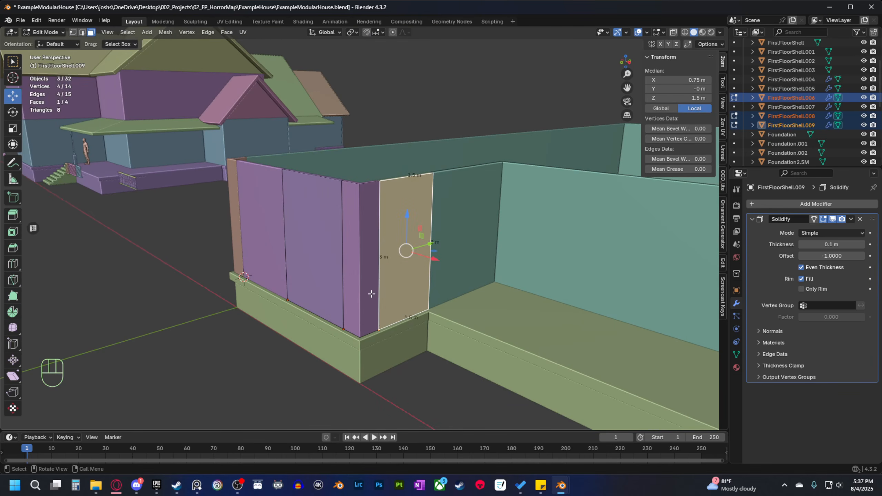
pyautogui.click(362, 301)
pyautogui.moveTo(358, 306); pyautogui.dragTo(368, 321, button='middle')
pyautogui.click(366, 313)
pyautogui.scroll(1, 394, 317)
pyautogui.scroll(-2, 418, 323)
pyautogui.moveTo(368, 321)
pyautogui.keyDown('shift'); pyautogui.mouseDown(button='middle')
pyautogui.moveTo(403, 311)
pyautogui.moveTo(434, 328)
pyautogui.moveTo(459, 315)
pyautogui.mouseUp(button='middle'); pyautogui.keyUp('shift')
# Open the remaining shell for face editing and check the widths of the long side wall's faces near the first corner.
pyautogui.press('Tab')
pyautogui.click(311, 288)
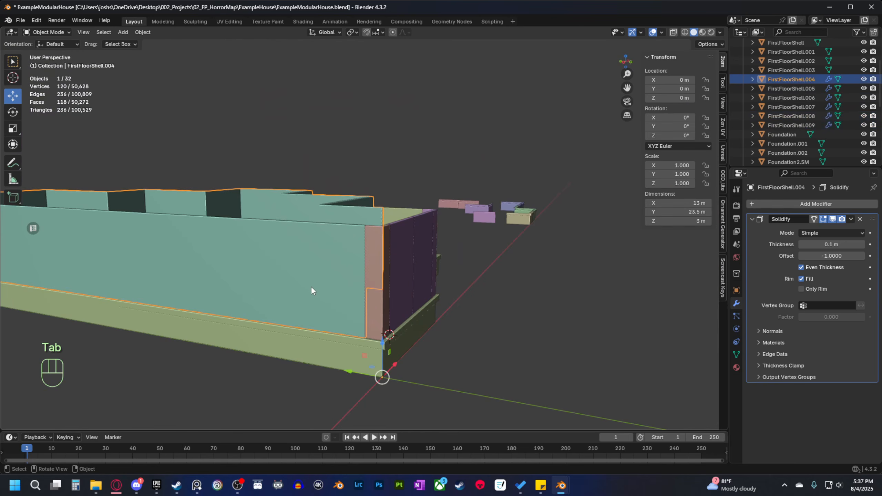
pyautogui.press('Tab')
pyautogui.moveTo(311, 288); pyautogui.dragTo(342, 296, button='middle')
pyautogui.press('3')
pyautogui.click(332, 311)
pyautogui.keyDown('shift'); pyautogui.moveTo(437, 312); pyautogui.dragTo(363, 293, button='middle'); pyautogui.keyUp('shift')
pyautogui.click(380, 261)
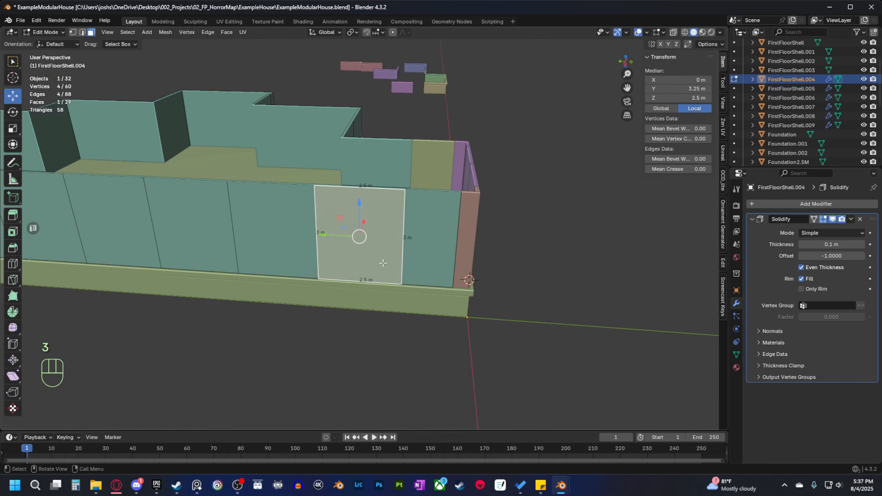
# Separate the selected 2.5 m wide face of the long side wall from the shell into its own object.
pyautogui.moveTo(382, 262); pyautogui.dragTo(393, 288, button='middle')
pyautogui.scroll(2, 412, 291)
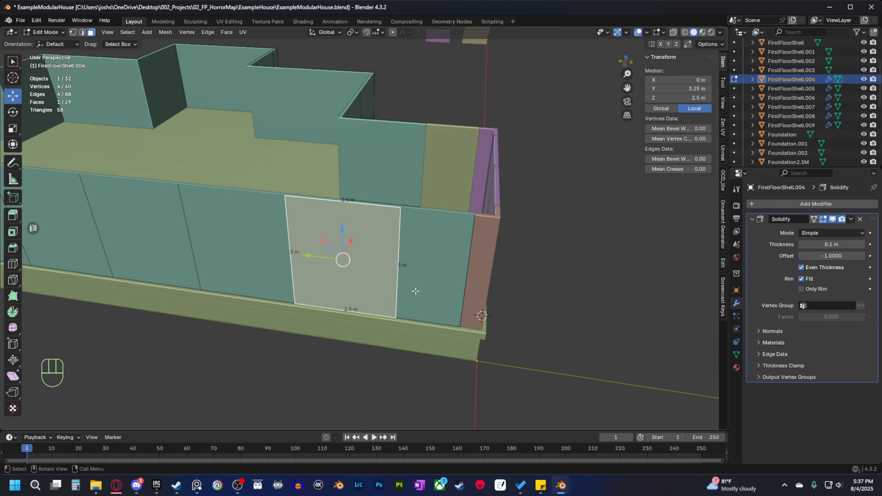
pyautogui.click(360, 268)
pyautogui.keyDown('shift'); pyautogui.moveTo(383, 288); pyautogui.dragTo(347, 259, button='middle'); pyautogui.keyUp('shift')
pyautogui.press('p')
pyautogui.click(382, 292)
# Delete the 0.5 m and adjoining 2.5 m shell faces at the projecting outer corner, then return to object editing.
pyautogui.scroll(-2, 453, 265)
pyautogui.keyDown('shift'); pyautogui.moveTo(420, 256); pyautogui.dragTo(289, 248, button='middle'); pyautogui.keyUp('shift')
pyautogui.moveTo(494, 283); pyautogui.dragTo(366, 292, button='middle')
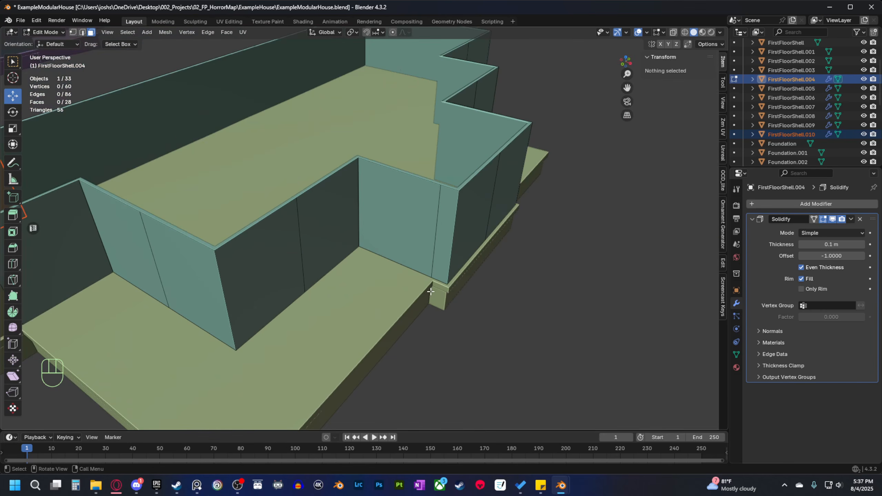
pyautogui.press('Tab')
pyautogui.press('Tab')
pyautogui.scroll(3, 441, 339)
pyautogui.keyDown('shift'); pyautogui.moveTo(409, 319); pyautogui.dragTo(352, 219, button='middle'); pyautogui.keyUp('shift')
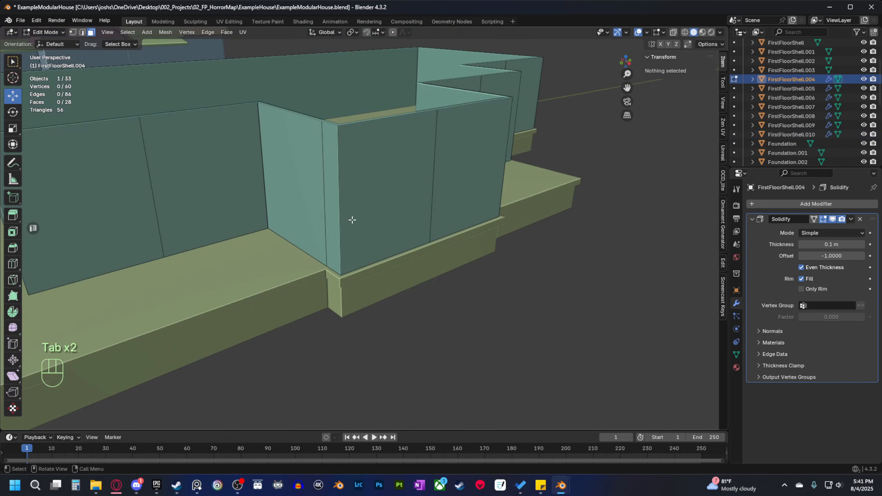
pyautogui.scroll(-2, 363, 204)
pyautogui.moveTo(313, 189); pyautogui.dragTo(374, 278, button='middle')
pyautogui.scroll(2, 344, 244)
pyautogui.scroll(-2, 352, 242)
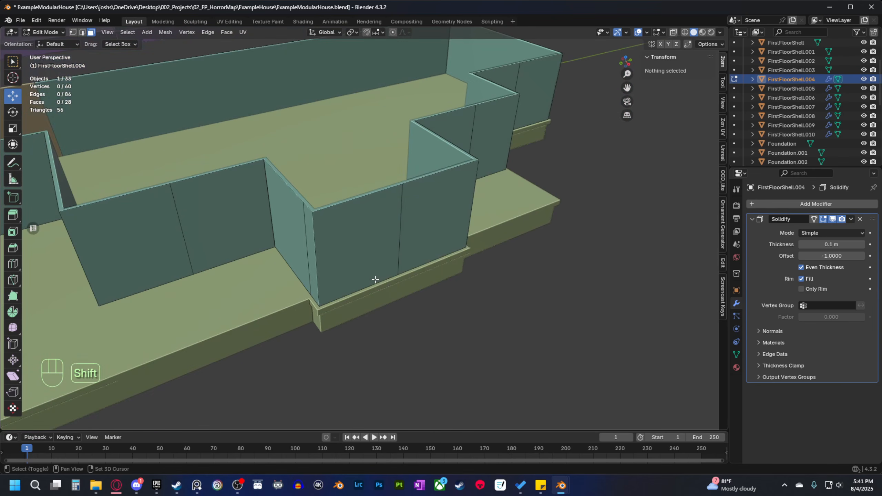
pyautogui.scroll(3, 392, 256)
pyautogui.click(394, 253)
pyautogui.keyDown('shift'); pyautogui.click(338, 267); pyautogui.keyUp('shift')
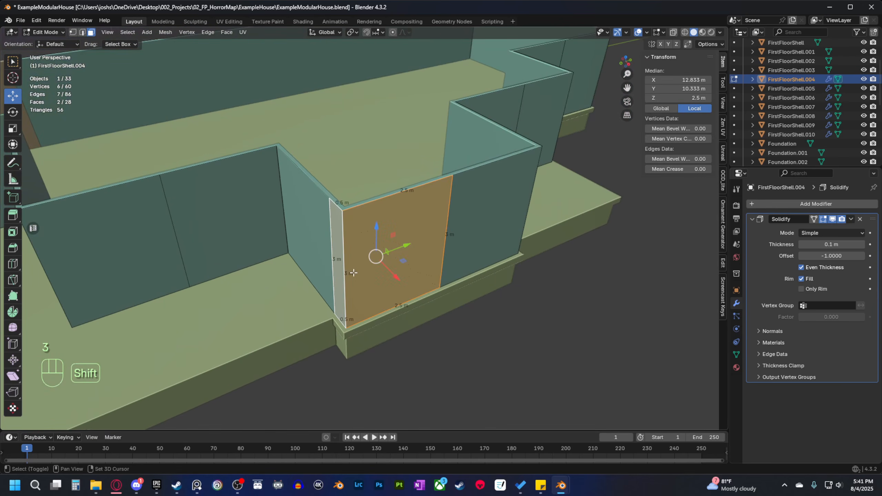
pyautogui.press('x')
pyautogui.click(361, 275)
pyautogui.scroll(-3, 317, 288)
pyautogui.keyDown('shift'); pyautogui.moveTo(317, 289); pyautogui.dragTo(382, 281, button='middle'); pyautogui.keyUp('shift')
pyautogui.press('Tab')
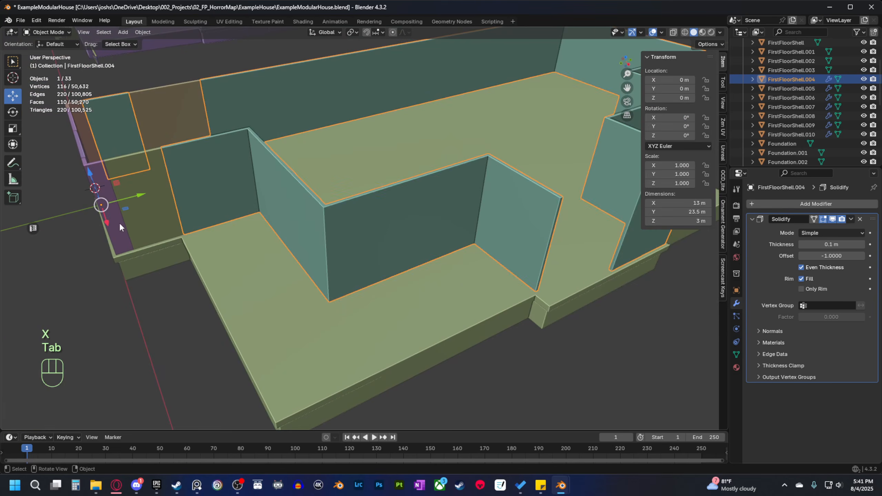
# Duplicate the purple front corner piece and move the copy to the opening at the projecting outer corner.
pyautogui.click(114, 215)
pyautogui.hotkey('shift', 'd')
pyautogui.rightClick(150, 254)
pyautogui.moveTo(151, 237); pyautogui.dragTo(610, 267)
pyautogui.moveTo(610, 263); pyautogui.dragTo(304, 198, button='middle')
pyautogui.keyDown('shift'); pyautogui.moveTo(224, 214); pyautogui.dragTo(312, 228, button='middle'); pyautogui.keyUp('shift')
pyautogui.keyDown('shift'); pyautogui.moveTo(313, 227); pyautogui.dragTo(321, 253, button='middle'); pyautogui.keyUp('shift')
# Duplicate the 2 m straight wall segment and move the copy 11 m along Y and 10 m along X.
pyautogui.click(265, 287)
pyautogui.moveTo(400, 305); pyautogui.dragTo(364, 320, button='middle')
pyautogui.keyDown('shift'); pyautogui.moveTo(364, 319); pyautogui.dragTo(277, 291, button='middle'); pyautogui.keyUp('shift')
pyautogui.hotkey('shift', 'd')
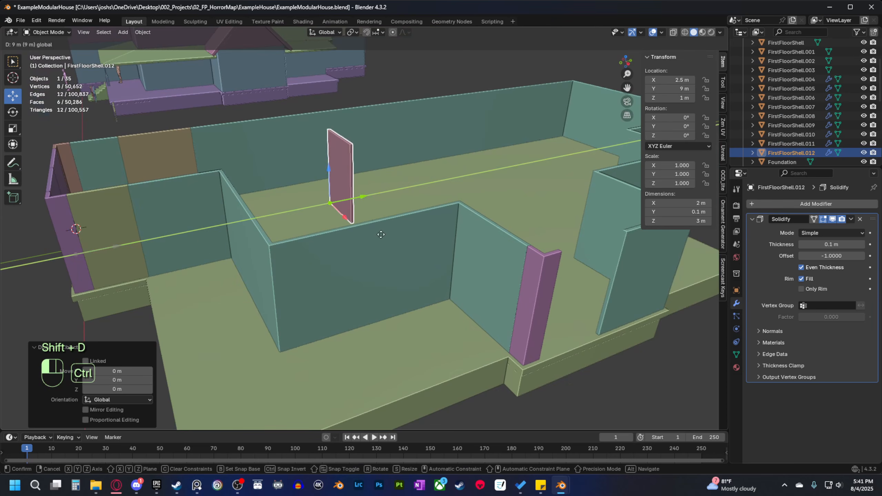
pyautogui.click(420, 237)
pyautogui.moveTo(420, 237); pyautogui.dragTo(321, 204, button='middle')
pyautogui.press('g')
pyautogui.press('x')
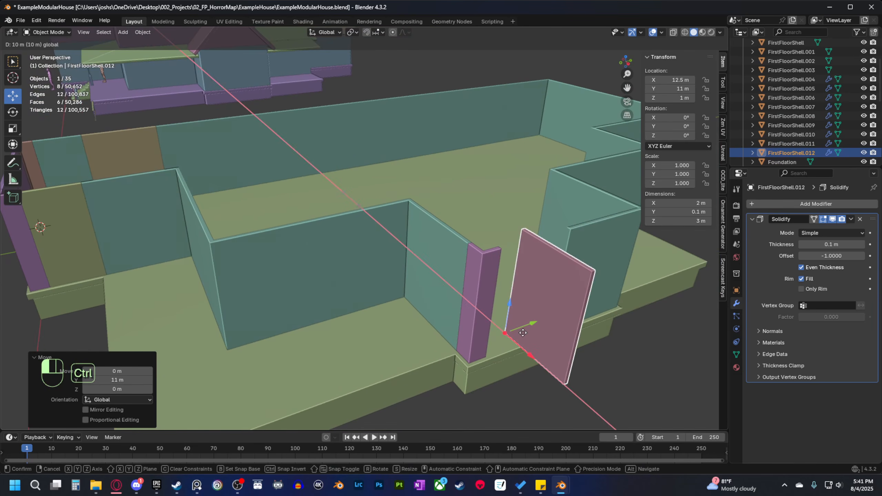
pyautogui.click(536, 341)
# Rotate the copied 2 m segment 90° about Z and place it against the corner piece at X 13 m, Y 10 m.
pyautogui.moveTo(509, 370); pyautogui.dragTo(373, 325, button='middle')
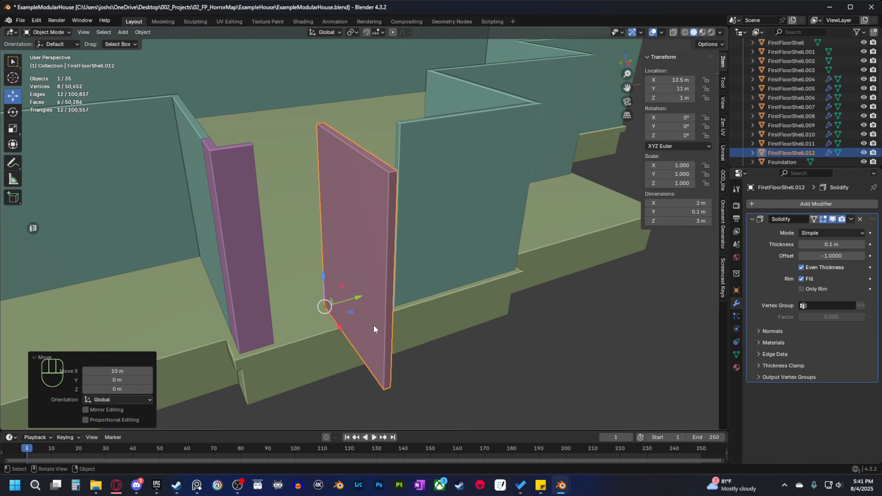
pyautogui.press('r')
pyautogui.press('z')
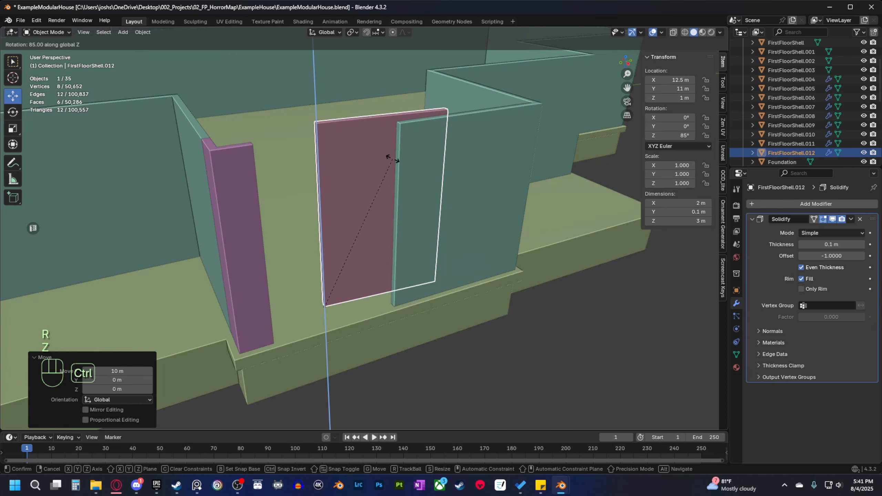
pyautogui.click(383, 158)
pyautogui.keyDown('ctrl'); pyautogui.moveTo(377, 270); pyautogui.dragTo(237, 260); pyautogui.keyUp('ctrl')
pyautogui.moveTo(238, 260); pyautogui.dragTo(486, 335, button='middle')
pyautogui.click(411, 363)
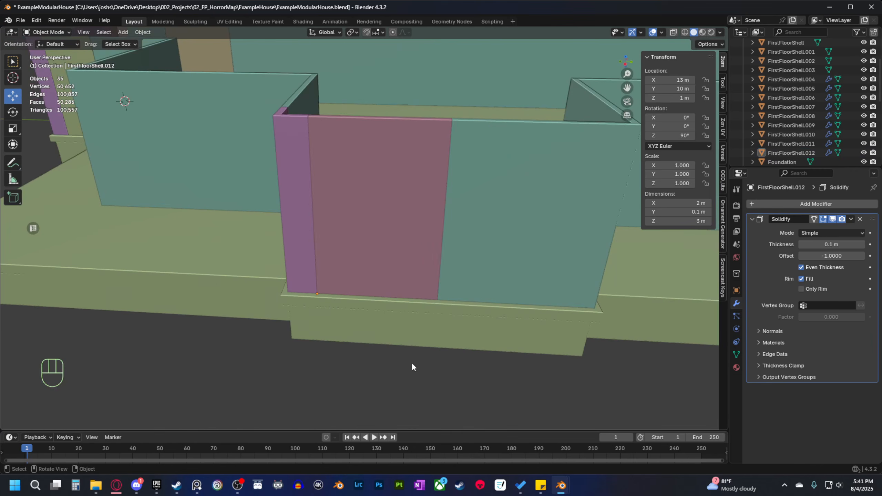
# Examine how the placed wall segments and corner pieces meet around the front walls and the inner corner.
pyautogui.keyDown('shift'); pyautogui.moveTo(412, 363); pyautogui.dragTo(417, 316, button='middle'); pyautogui.keyUp('shift')
pyautogui.scroll(-2, 410, 321)
pyautogui.scroll(-3, 396, 315)
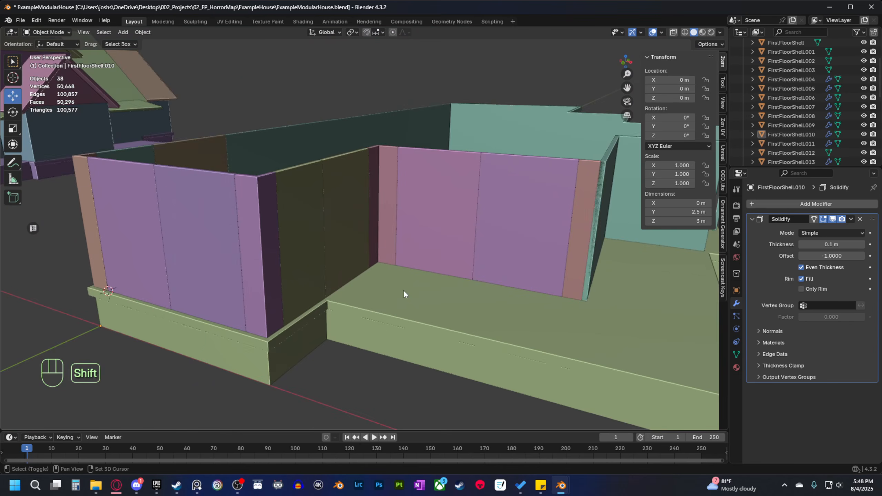
pyautogui.keyDown('shift'); pyautogui.moveTo(404, 293); pyautogui.dragTo(329, 292, button='middle'); pyautogui.keyUp('shift')
pyautogui.scroll(-3, 392, 275)
pyautogui.scroll(10, 390, 263)
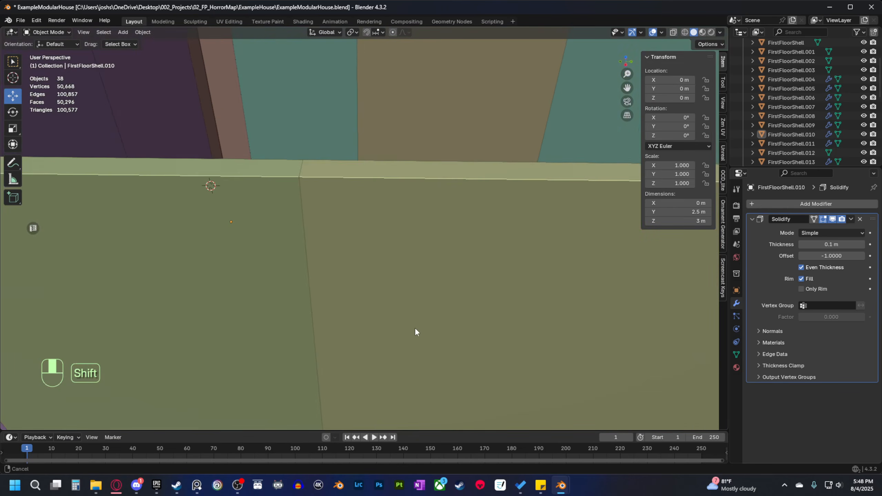
pyautogui.scroll(-5, 416, 332)
pyautogui.keyDown('shift'); pyautogui.moveTo(362, 309); pyautogui.dragTo(348, 277, button='middle'); pyautogui.keyUp('shift')
pyautogui.scroll(-4, 364, 282)
pyautogui.scroll(3, 408, 278)
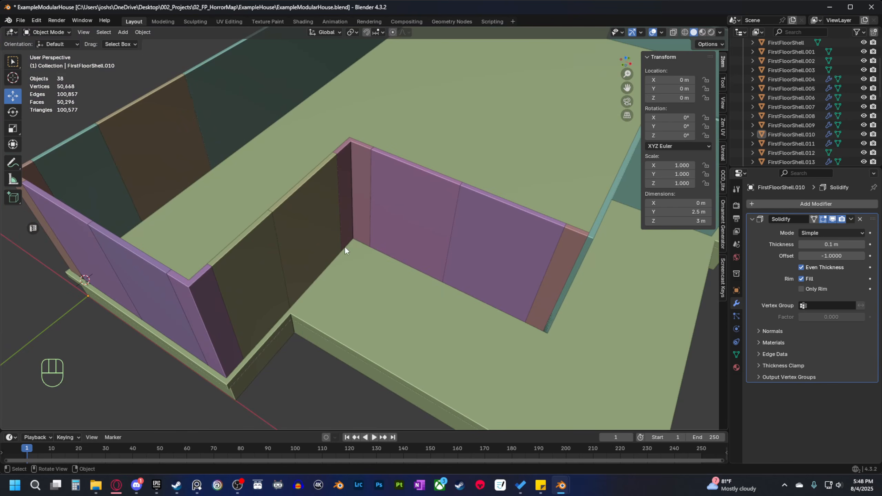
pyautogui.moveTo(345, 246)
pyautogui.mouseDown(button='middle')
pyautogui.moveTo(354, 276)
pyautogui.moveTo(369, 271)
pyautogui.moveTo(340, 271)
pyautogui.moveTo(347, 257)
pyautogui.mouseUp(button='middle')
# Duplicate the 0.5 m outer corner piece, move the copy 4 m along Y and rotate it -180° about Z.
pyautogui.click(369, 226)
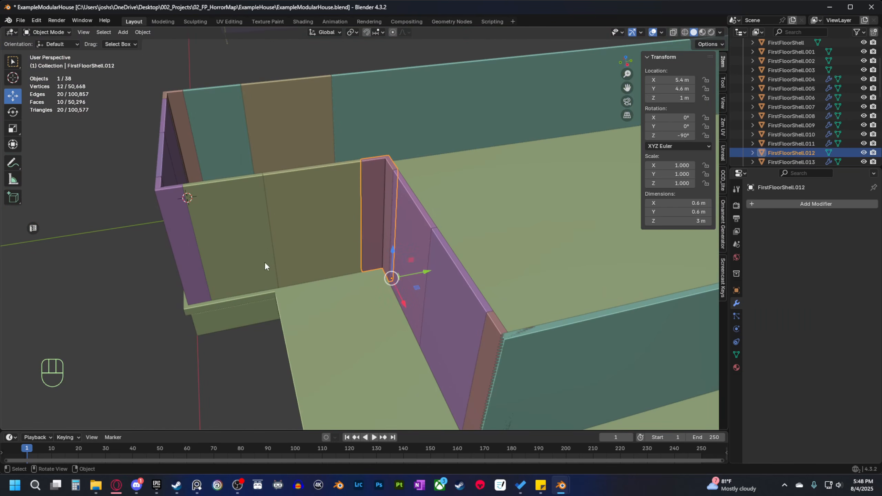
pyautogui.moveTo(370, 207); pyautogui.dragTo(299, 277, button='middle')
pyautogui.click(299, 277)
pyautogui.hotkey('shift', 'd')
pyautogui.rightClick(333, 282)
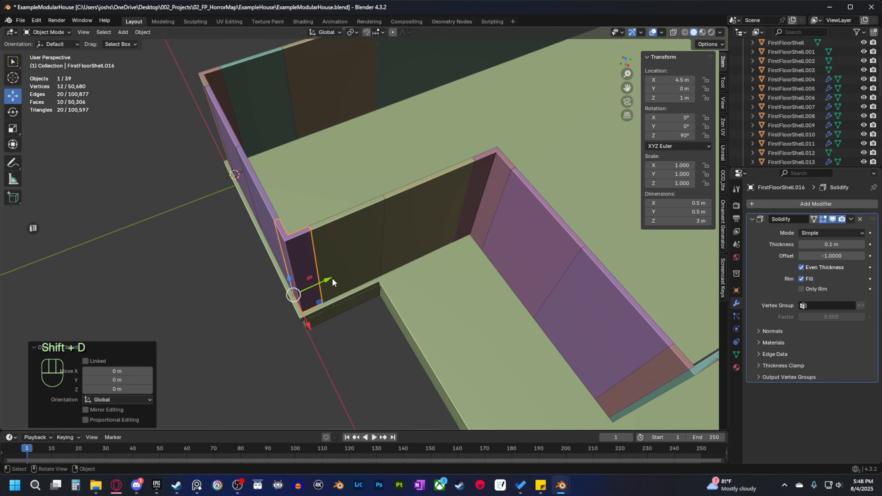
pyautogui.keyDown('ctrl'); pyautogui.moveTo(332, 282); pyautogui.dragTo(491, 226); pyautogui.keyUp('ctrl')
pyautogui.keyDown('shift'); pyautogui.moveTo(491, 225); pyautogui.dragTo(404, 311, button='middle'); pyautogui.keyUp('shift')
pyautogui.press('r')
pyautogui.press('z')
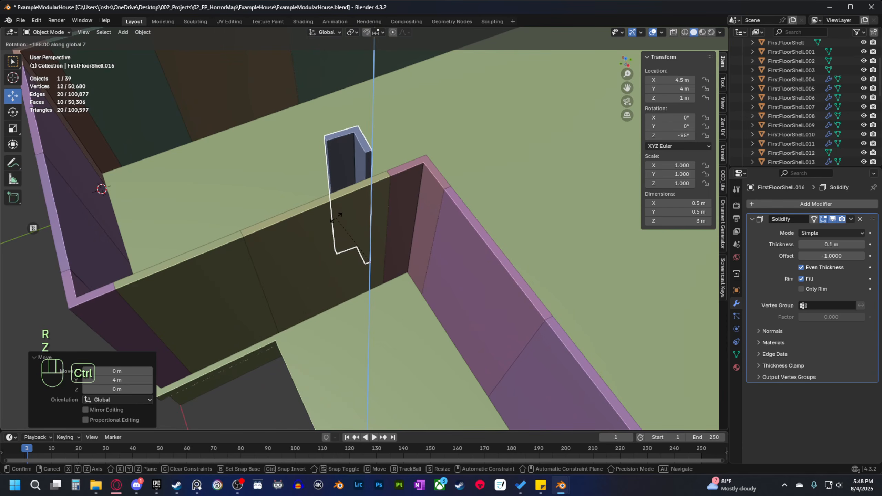
pyautogui.click(333, 220)
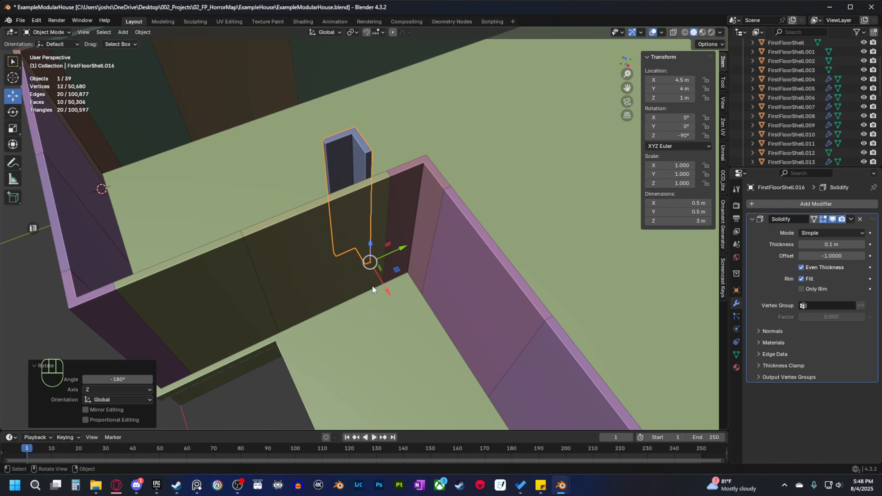
# Move the copied corner piece 0.9 m along X and 0.6 m along Y into the inner corner.
pyautogui.keyDown('shift'); pyautogui.moveTo(372, 289); pyautogui.dragTo(416, 333, button='middle'); pyautogui.keyUp('shift')
pyautogui.hotkey('ctrl', 'z')
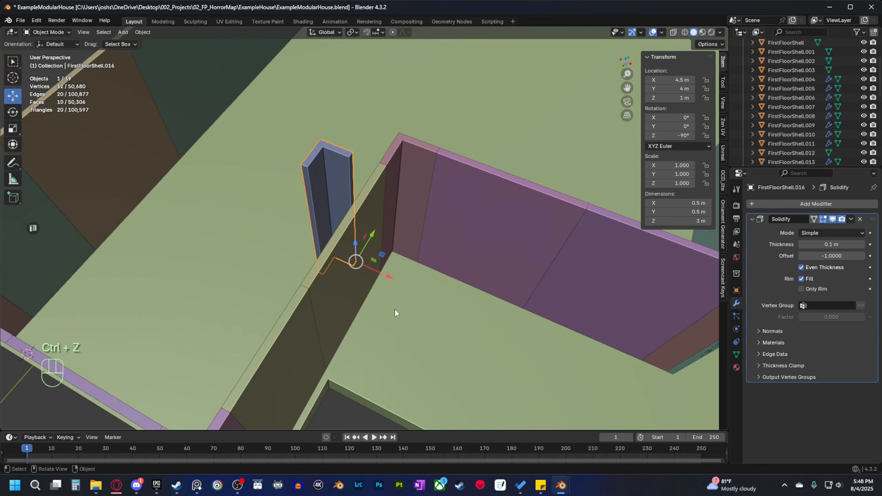
pyautogui.keyDown('ctrl'); pyautogui.moveTo(390, 276); pyautogui.dragTo(448, 302); pyautogui.keyUp('ctrl')
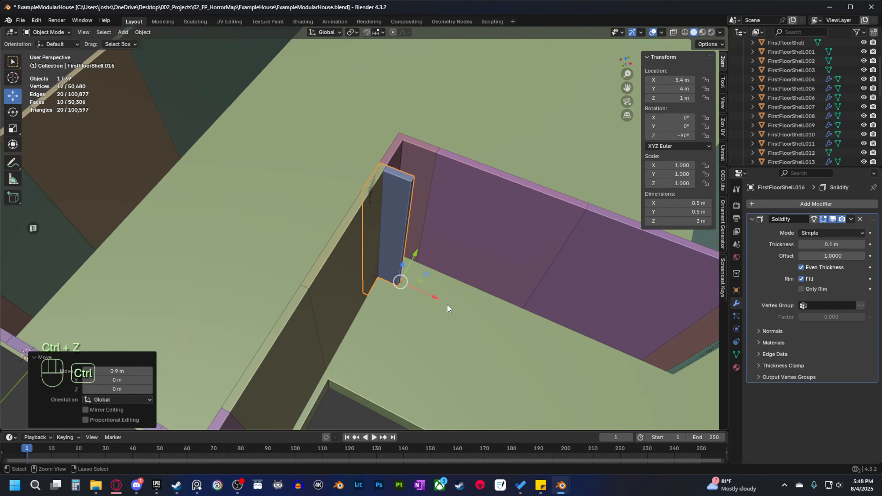
pyautogui.moveTo(449, 302); pyautogui.dragTo(426, 289, button='middle')
pyautogui.keyDown('ctrl'); pyautogui.keyDown('shift'); pyautogui.moveTo(428, 286); pyautogui.dragTo(431, 210); pyautogui.keyUp('shift'); pyautogui.keyUp('ctrl')
# Move the original 0.6 m inner corner piece 3 m along Y, clear of the inner corner.
pyautogui.click(436, 232)
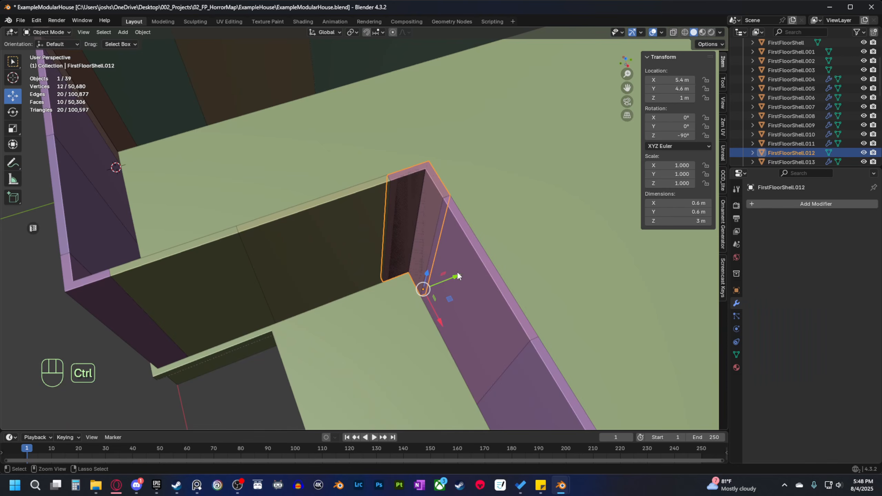
pyautogui.keyDown('ctrl'); pyautogui.moveTo(457, 277); pyautogui.dragTo(583, 211); pyautogui.keyUp('ctrl')
pyautogui.moveTo(583, 212); pyautogui.dragTo(402, 213, button='middle')
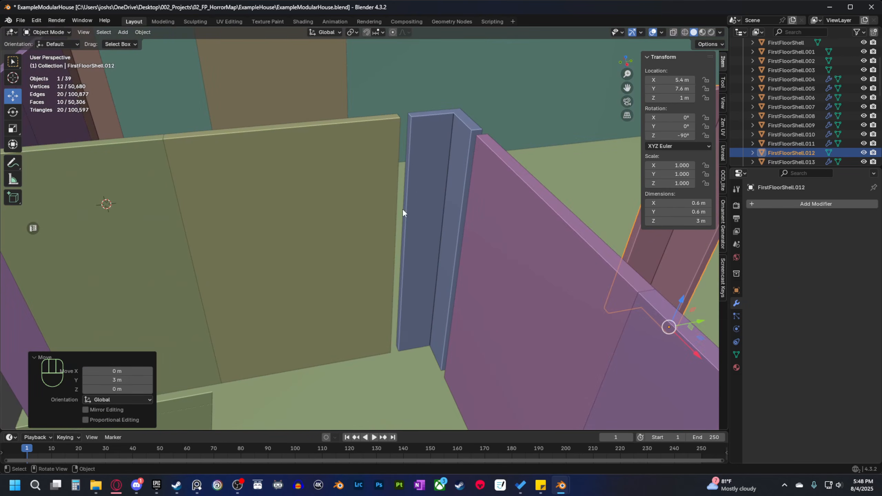
pyautogui.scroll(-4, 407, 261)
pyautogui.moveTo(394, 260); pyautogui.dragTo(393, 194, button='middle')
# Open the new inner corner piece for face editing and check its outer face width and the gaps to neighbouring segments.
pyautogui.click(348, 223)
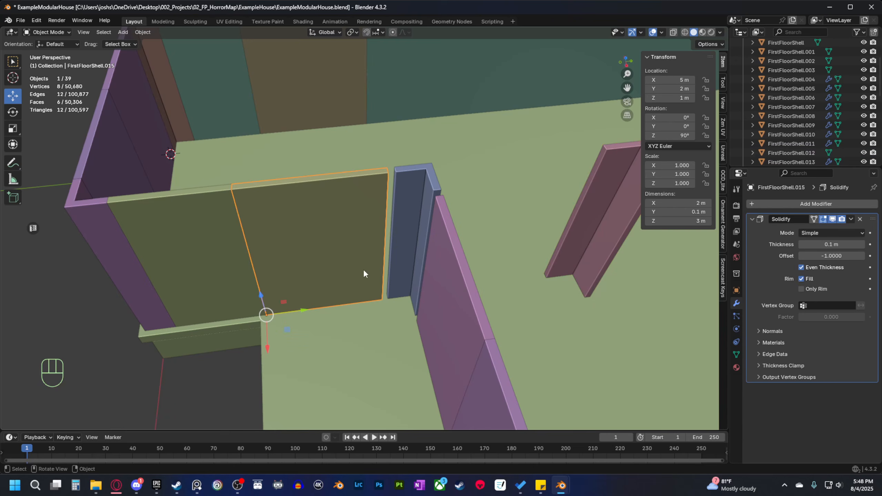
pyautogui.moveTo(363, 269); pyautogui.dragTo(405, 297, button='middle')
pyautogui.click(366, 270)
pyautogui.press('Tab')
pyautogui.scroll(1, 412, 285)
pyautogui.click(372, 223)
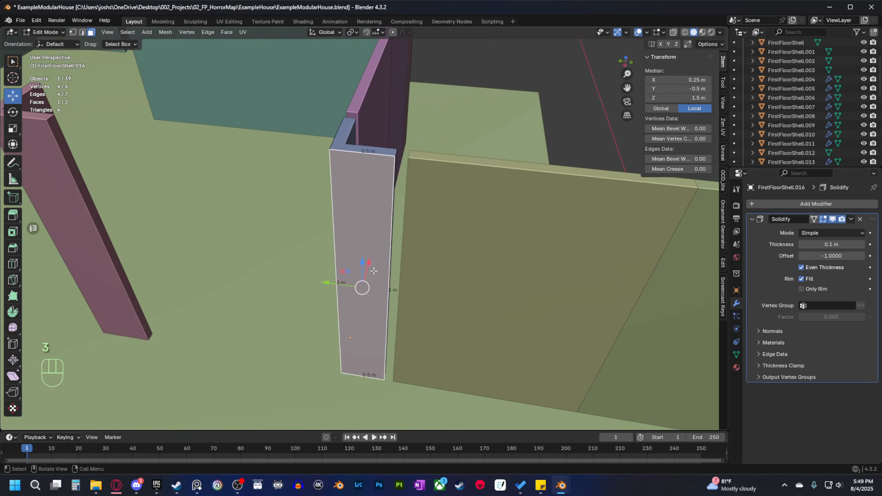
pyautogui.moveTo(376, 155); pyautogui.dragTo(301, 207, button='middle')
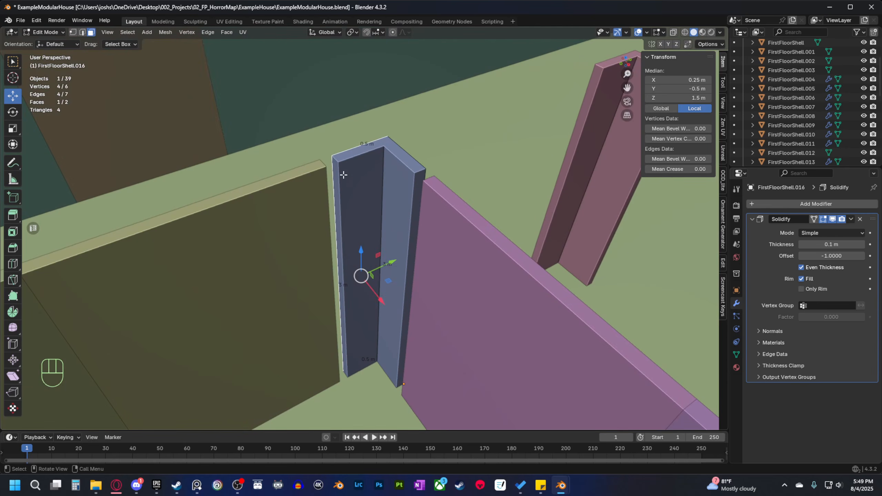
pyautogui.moveTo(371, 199); pyautogui.dragTo(397, 188, button='middle')
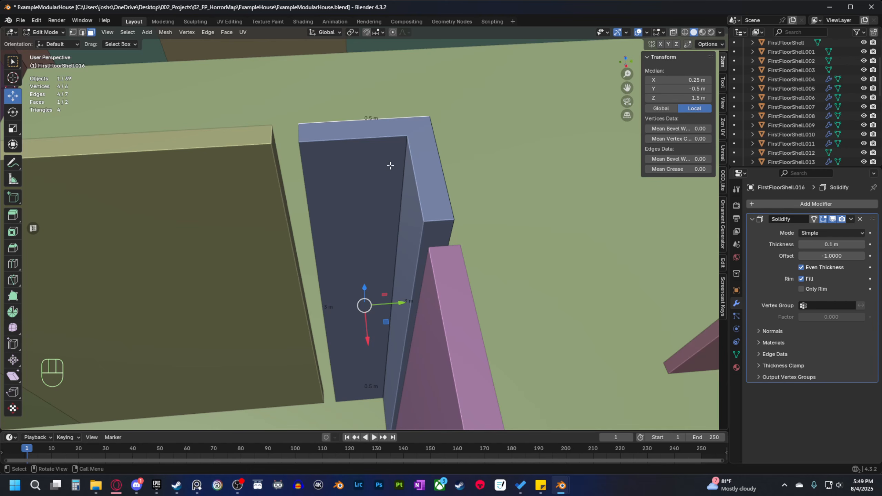
pyautogui.moveTo(390, 166); pyautogui.dragTo(386, 211, button='middle')
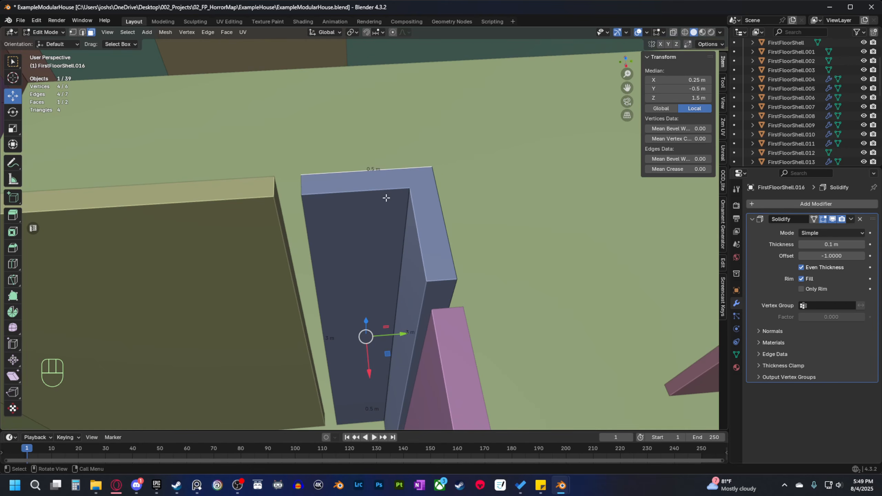
# Apply the new inner corner piece's Solidify modifier and open its mesh to check the inner face width.
pyautogui.keyDown('shift'); pyautogui.moveTo(336, 258); pyautogui.dragTo(377, 256, button='middle'); pyautogui.keyUp('shift')
pyautogui.press('Tab')
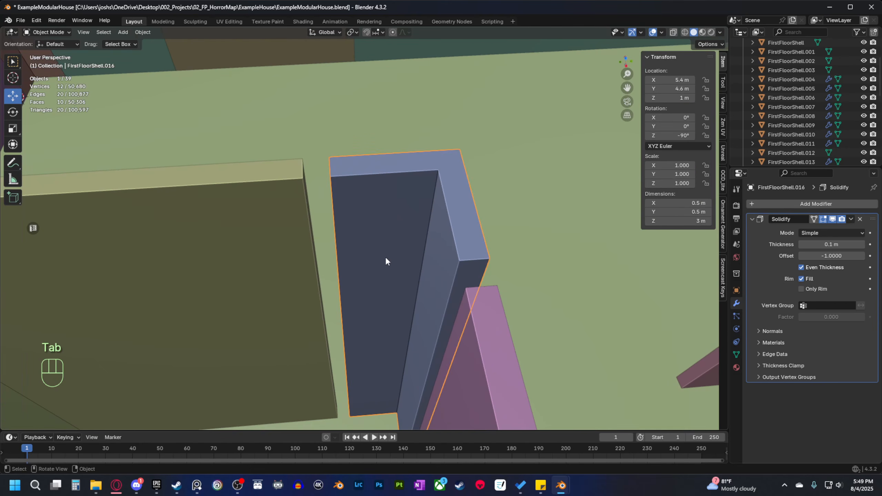
pyautogui.click(850, 219)
pyautogui.click(825, 231)
pyautogui.keyDown('shift'); pyautogui.moveTo(505, 274); pyautogui.dragTo(525, 256, button='middle'); pyautogui.keyUp('shift')
pyautogui.press('Tab')
pyautogui.press('3')
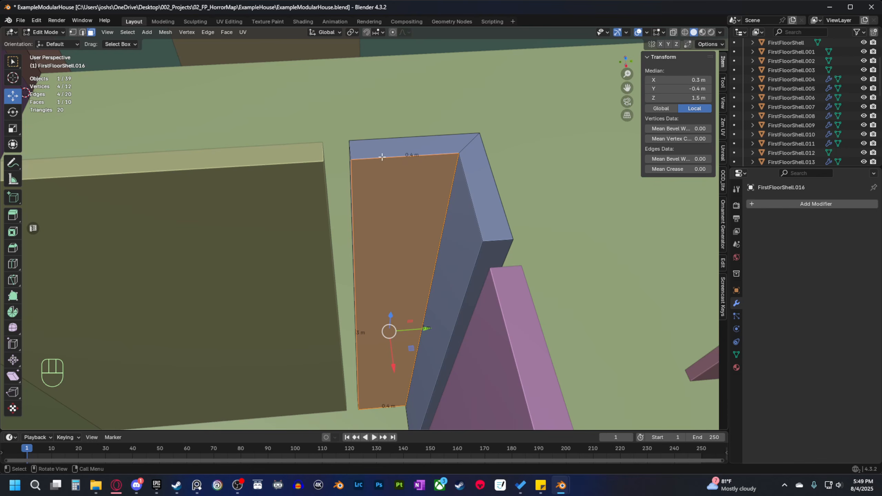
# In top view with X-ray on, move the end vertices of the corner's Y-direction leg -0.1 m along Y to meet the wall segment.
pyautogui.press('`')
pyautogui.click(387, 195)
pyautogui.keyDown('shift'); pyautogui.moveTo(378, 255); pyautogui.dragTo(359, 259, button='middle'); pyautogui.keyUp('shift')
pyautogui.scroll(2, 357, 228)
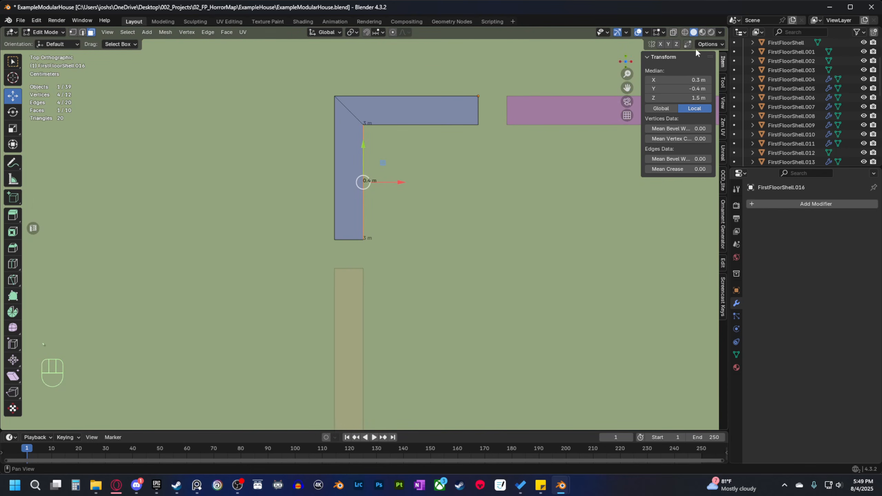
pyautogui.click(674, 33)
pyautogui.press('1')
pyautogui.moveTo(305, 258); pyautogui.dragTo(373, 241)
pyautogui.moveTo(352, 203); pyautogui.dragTo(352, 235)
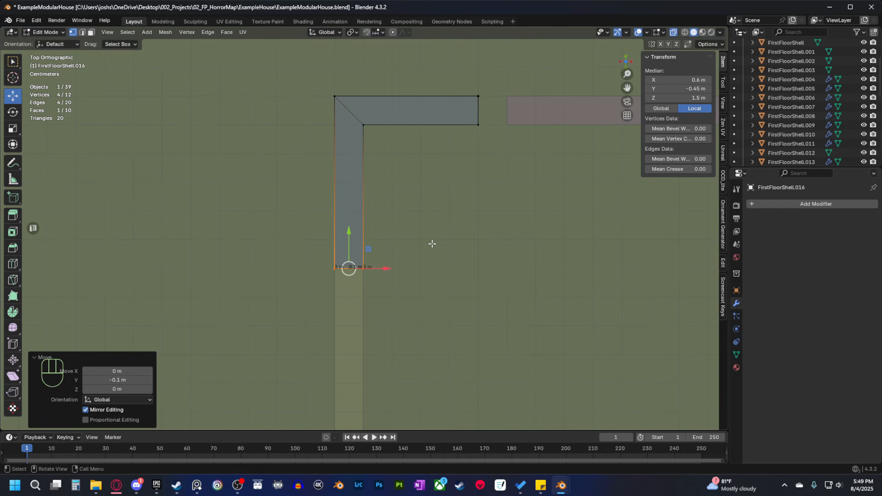
# Move the end vertices of the corner's other leg 0.1 m along X to meet the purple segment, and turn X-ray off.
pyautogui.keyDown('shift'); pyautogui.moveTo(469, 136); pyautogui.dragTo(401, 226, button='middle'); pyautogui.keyUp('shift')
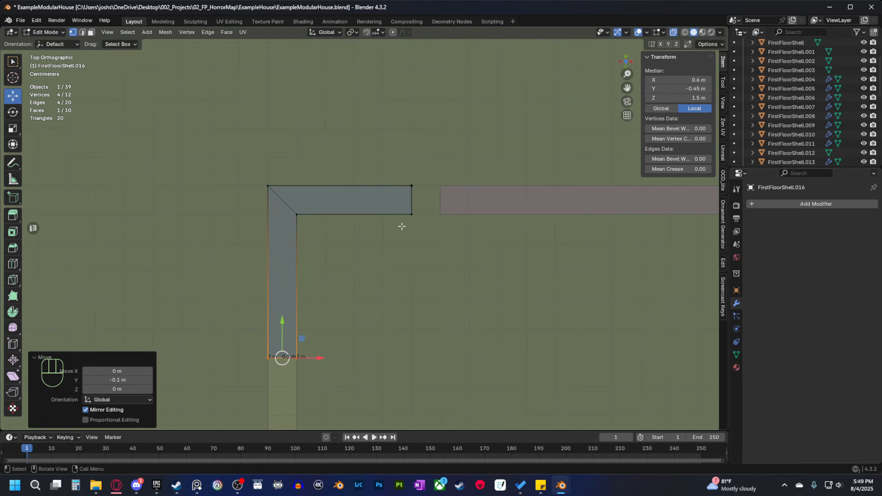
pyautogui.moveTo(392, 241); pyautogui.dragTo(392, 239)
pyautogui.keyDown('ctrl'); pyautogui.moveTo(449, 200); pyautogui.dragTo(479, 198); pyautogui.keyUp('ctrl')
pyautogui.moveTo(424, 325); pyautogui.dragTo(661, 69, button='middle')
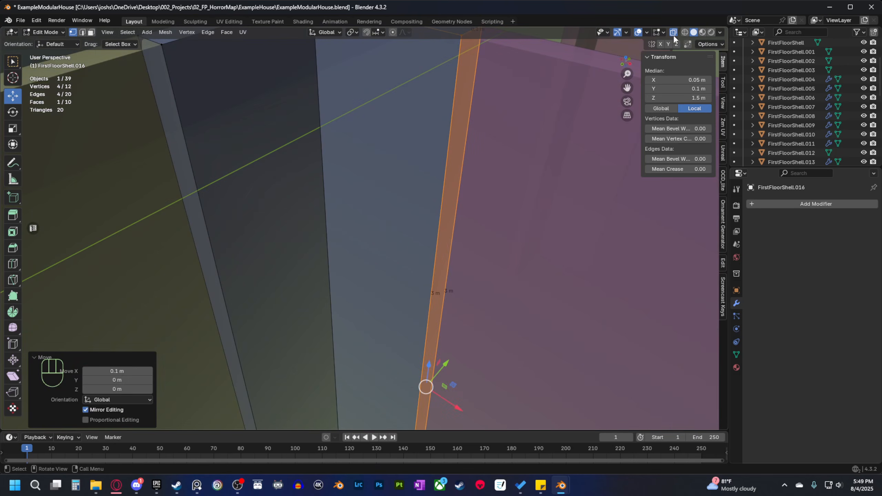
pyautogui.moveTo(673, 35); pyautogui.dragTo(490, 173, button='middle')
# Select the adjusted corner piece's inner vertical edge and adjoining inner face to check the face width.
pyautogui.press('3')
pyautogui.press('2')
pyautogui.click(348, 208)
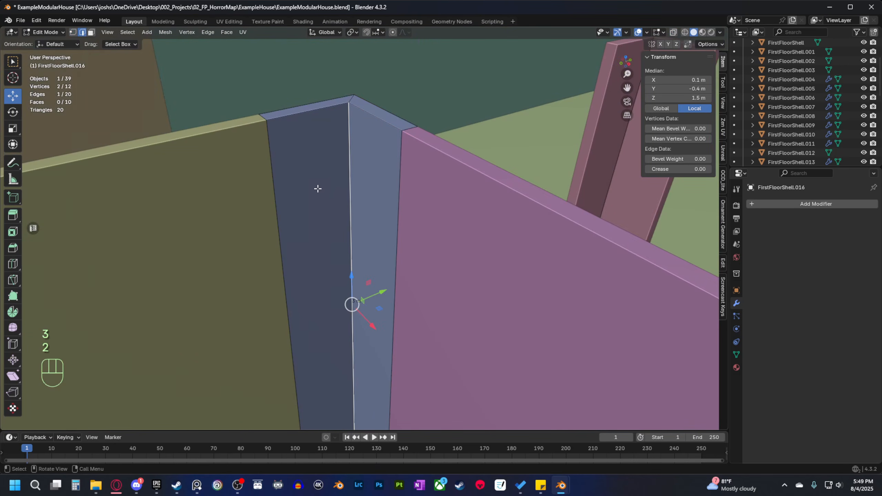
pyautogui.press('3')
pyautogui.click(313, 199)
pyautogui.scroll(-1, 337, 136)
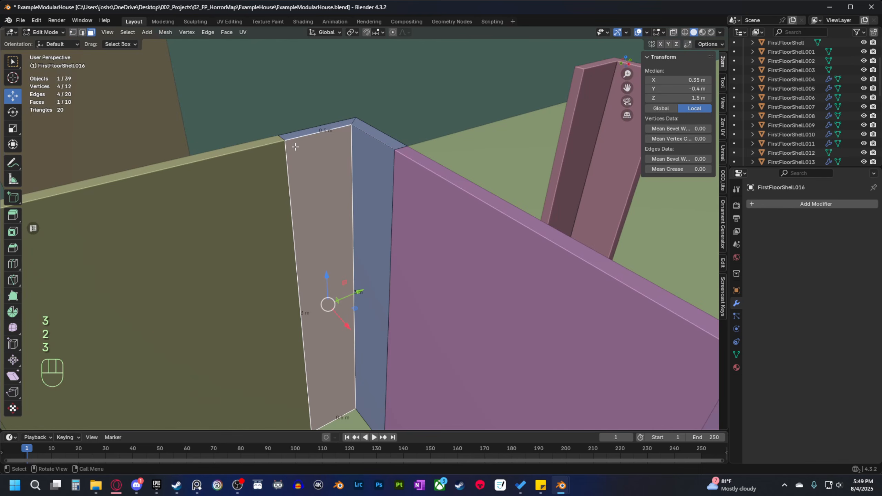
# Select the corner piece's other inner face to check its width, and return to Object Mode.
pyautogui.click(362, 144)
pyautogui.moveTo(363, 144); pyautogui.dragTo(394, 162, button='middle')
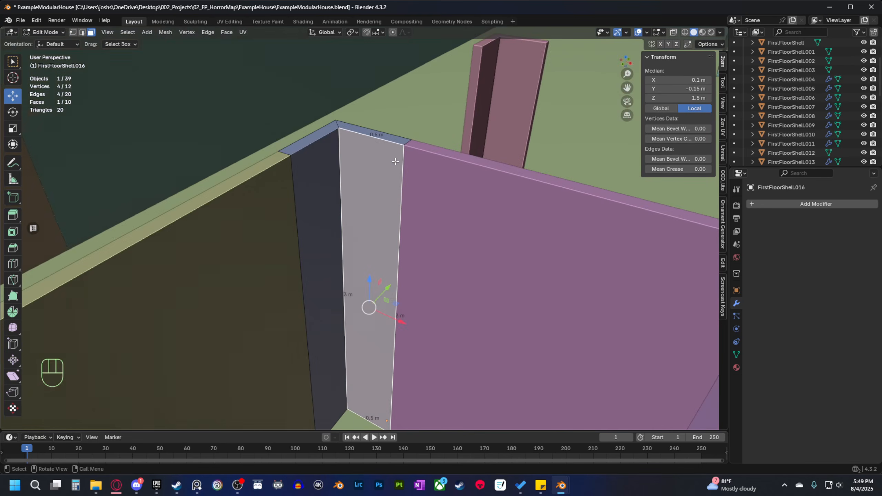
pyautogui.scroll(-3, 367, 158)
pyautogui.keyDown('shift'); pyautogui.moveTo(415, 248); pyautogui.dragTo(431, 218, button='middle'); pyautogui.keyUp('shift')
pyautogui.scroll(-2, 430, 218)
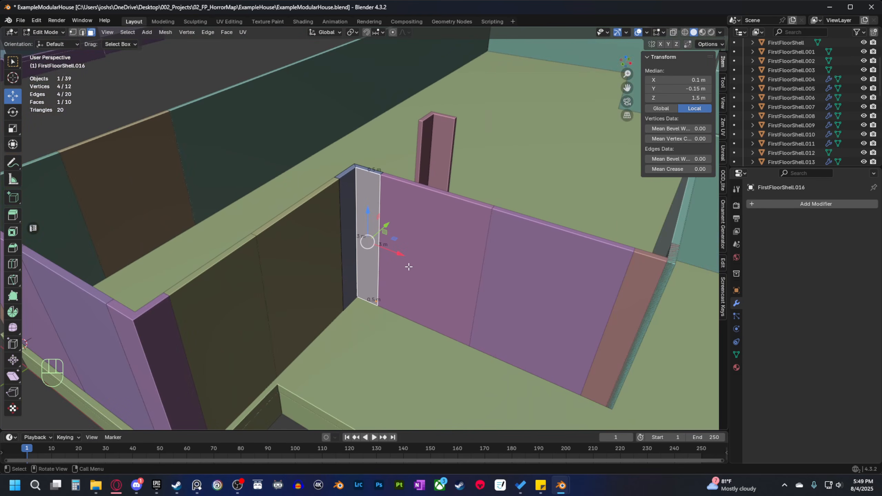
pyautogui.press('Tab')
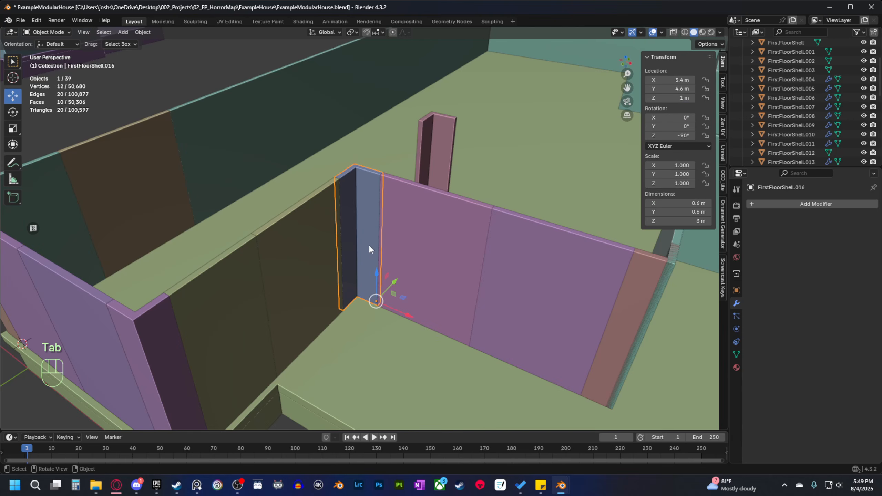
# Delete the adjusted corner piece and move the spare inner corner -3 m along Y into its place.
pyautogui.press('Delete')
pyautogui.click(442, 159)
pyautogui.scroll(-3, 397, 222)
pyautogui.moveTo(442, 159); pyautogui.dragTo(424, 206, button='middle')
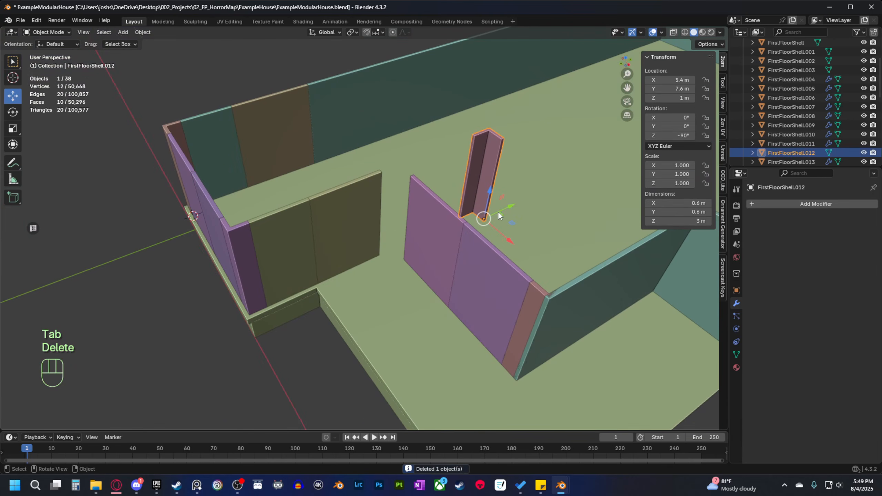
pyautogui.keyDown('ctrl'); pyautogui.moveTo(502, 209); pyautogui.dragTo(422, 240); pyautogui.keyUp('ctrl')
# Select the outer corner, the adjoining front segment, both side-wall segments and the inner corner, and move them together -5 m along Y.
pyautogui.moveTo(418, 245); pyautogui.dragTo(365, 287, button='middle')
pyautogui.click(262, 298)
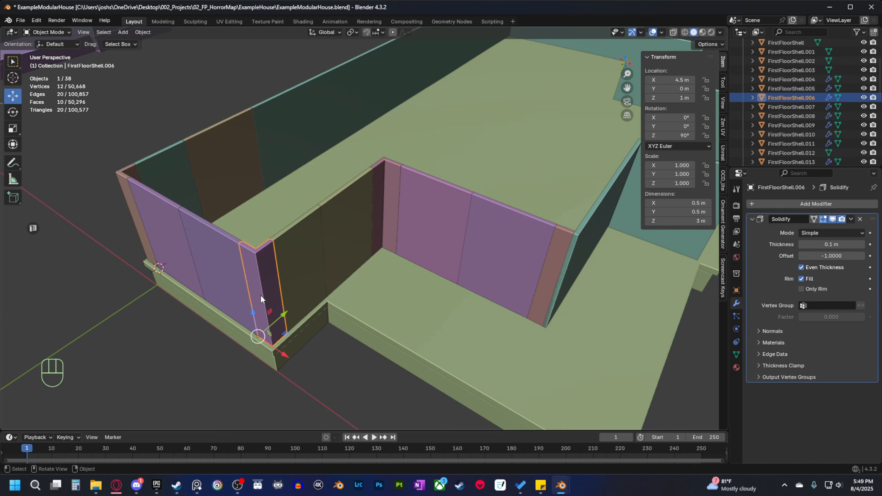
pyautogui.keyDown('shift'); pyautogui.click(218, 280); pyautogui.keyUp('shift')
pyautogui.keyDown('shift'); pyautogui.click(294, 272); pyautogui.keyUp('shift')
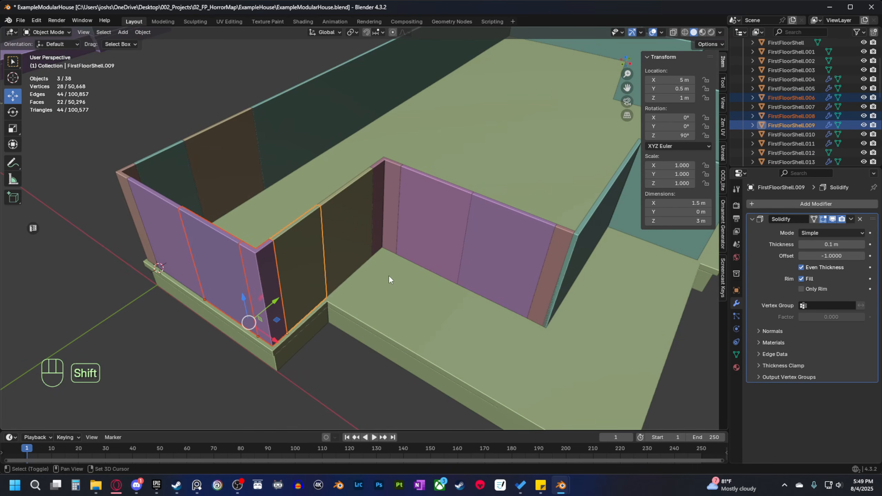
pyautogui.keyDown('shift'); pyautogui.click(344, 228); pyautogui.keyUp('shift')
pyautogui.keyDown('shift'); pyautogui.click(379, 210); pyautogui.keyUp('shift')
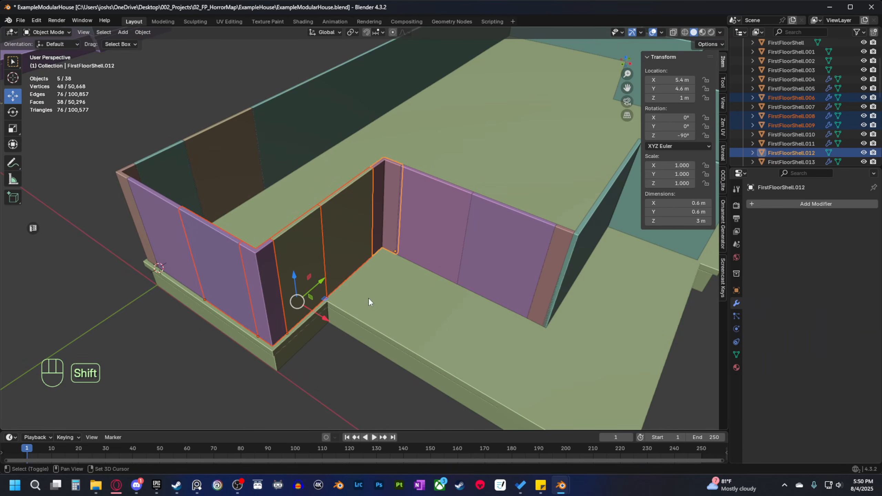
pyautogui.moveTo(368, 298); pyautogui.dragTo(378, 255, button='middle')
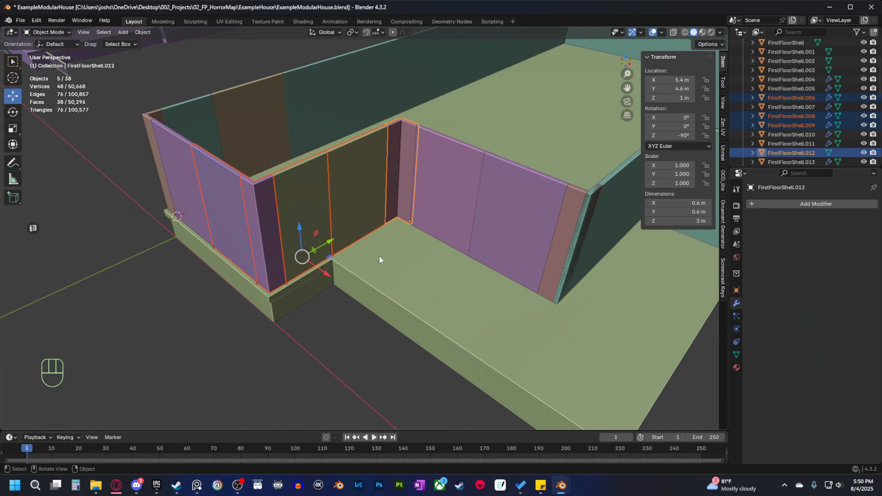
pyautogui.keyDown('ctrl'); pyautogui.moveTo(335, 242); pyautogui.dragTo(119, 355); pyautogui.keyUp('ctrl')
pyautogui.moveTo(348, 330)
pyautogui.mouseDown(button='middle')
pyautogui.moveTo(480, 277)
pyautogui.moveTo(367, 276)
pyautogui.moveTo(432, 278)
pyautogui.moveTo(447, 260)
pyautogui.moveTo(405, 304)
pyautogui.moveTo(362, 321)
pyautogui.mouseUp(button='middle')
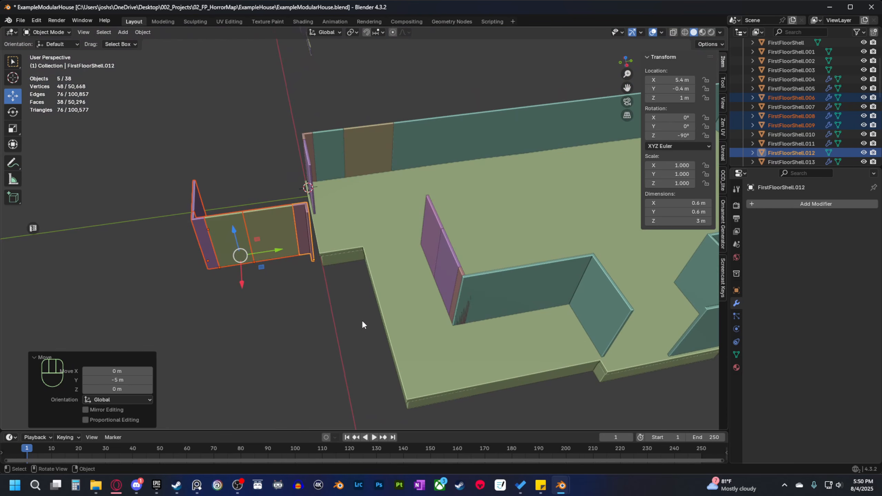
# Move the brown 2.5 m back-wall segment 5 m along X and then along Y to sit just past the inner corner piece.
pyautogui.click(369, 142)
pyautogui.keyDown('ctrl'); pyautogui.moveTo(332, 192); pyautogui.dragTo(199, 312); pyautogui.keyUp('ctrl')
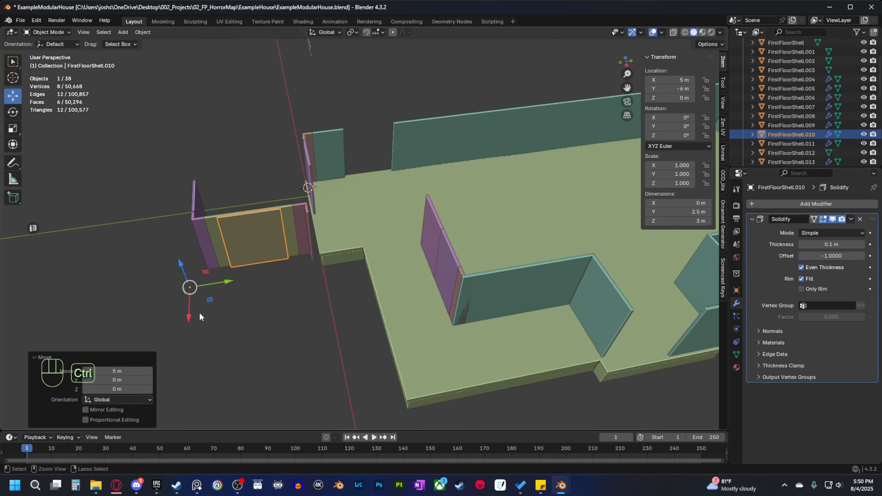
pyautogui.keyDown('ctrl'); pyautogui.moveTo(222, 282); pyautogui.dragTo(247, 278); pyautogui.keyUp('ctrl')
pyautogui.moveTo(246, 278); pyautogui.dragTo(287, 296, button='middle')
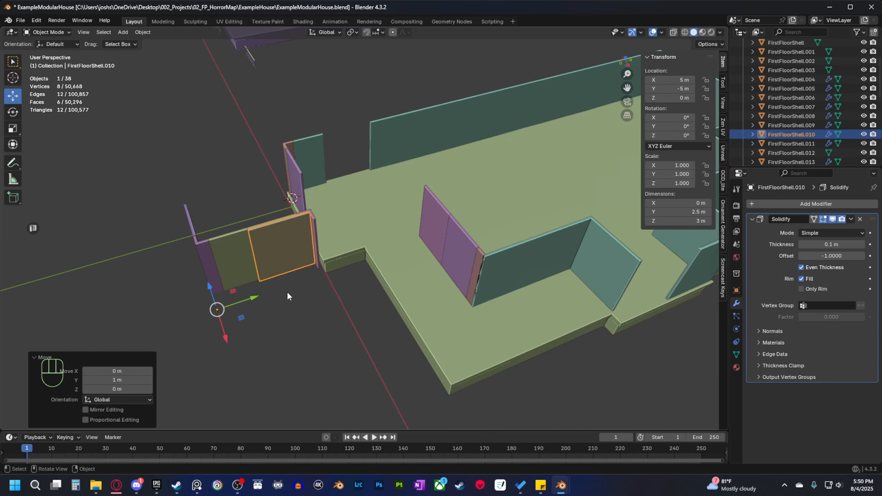
pyautogui.keyDown('ctrl'); pyautogui.moveTo(261, 296); pyautogui.dragTo(323, 284); pyautogui.keyUp('ctrl')
pyautogui.moveTo(307, 295); pyautogui.dragTo(325, 279, button='middle')
# Add the inner corner, side segments, outer corner and front segment to the selection and move all six pieces -4 m along Y.
pyautogui.keyDown('shift'); pyautogui.click(312, 242); pyautogui.keyUp('shift')
pyautogui.keyDown('shift'); pyautogui.click(287, 260); pyautogui.keyUp('shift')
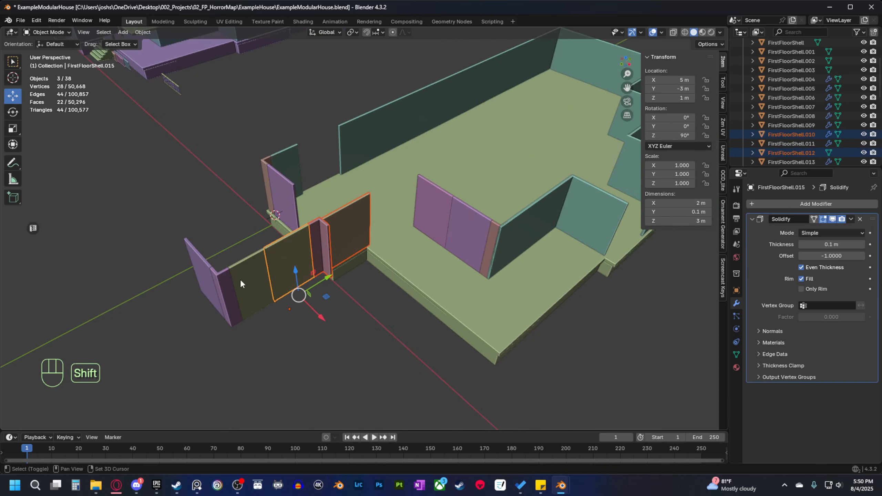
pyautogui.keyDown('shift'); pyautogui.click(240, 279); pyautogui.keyUp('shift')
pyautogui.keyDown('shift'); pyautogui.click(222, 287); pyautogui.keyUp('shift')
pyautogui.keyDown('shift'); pyautogui.click(197, 274); pyautogui.keyUp('shift')
pyautogui.keyDown('shift'); pyautogui.moveTo(197, 274); pyautogui.dragTo(322, 241, button='middle'); pyautogui.keyUp('shift')
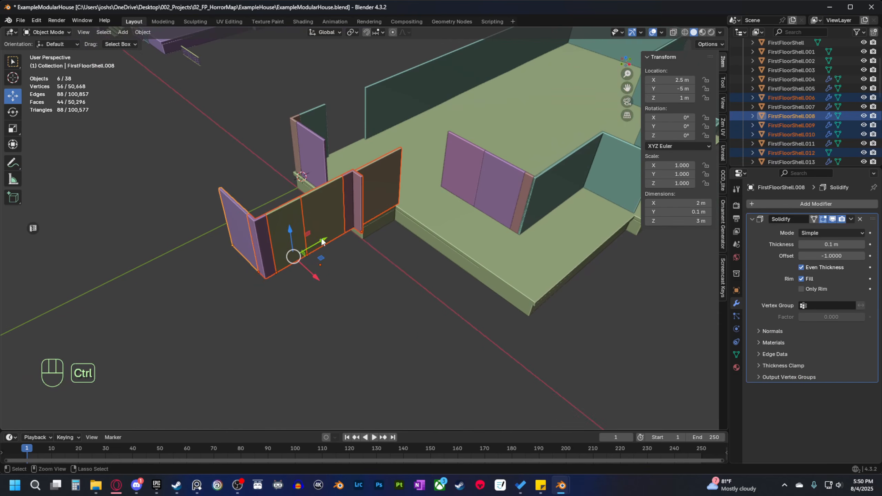
pyautogui.keyDown('ctrl'); pyautogui.moveTo(322, 242); pyautogui.dragTo(262, 307); pyautogui.keyUp('ctrl')
pyautogui.moveTo(262, 307); pyautogui.dragTo(395, 309, button='middle')
# Select the 2.5 m segment, shift it -0.1 m along X, and deselect it.
pyautogui.click(429, 299)
pyautogui.scroll(2, 370, 325)
pyautogui.click(372, 217)
pyautogui.scroll(2, 398, 270)
pyautogui.scroll(-2, 386, 337)
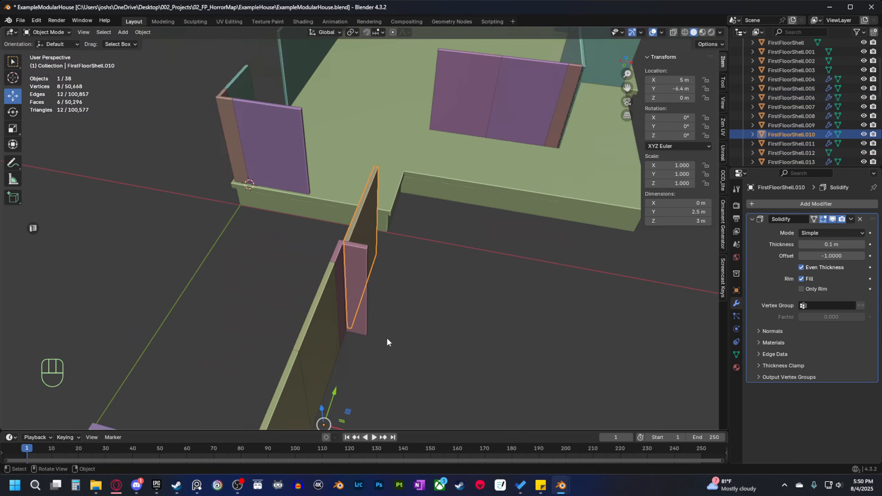
pyautogui.scroll(-2, 387, 337)
pyautogui.keyDown('ctrl'); pyautogui.keyDown('shift'); pyautogui.moveTo(395, 352); pyautogui.dragTo(403, 345); pyautogui.keyUp('shift'); pyautogui.keyUp('ctrl')
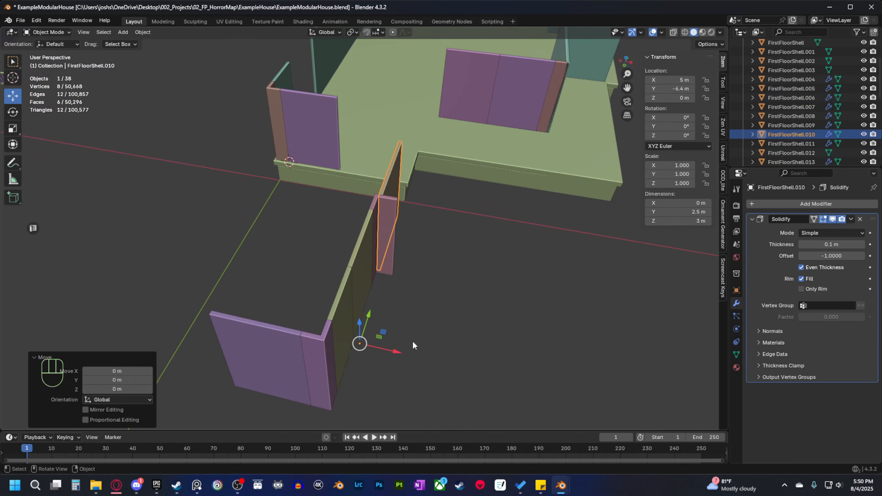
pyautogui.hotkey('ctrl', 'z')
pyautogui.moveTo(399, 354); pyautogui.dragTo(422, 362, button='middle')
pyautogui.keyDown('ctrl'); pyautogui.keyDown('shift'); pyautogui.moveTo(426, 355); pyautogui.dragTo(419, 353); pyautogui.keyUp('shift'); pyautogui.keyUp('ctrl')
pyautogui.moveTo(499, 365); pyautogui.dragTo(430, 260, button='middle')
pyautogui.click(393, 328)
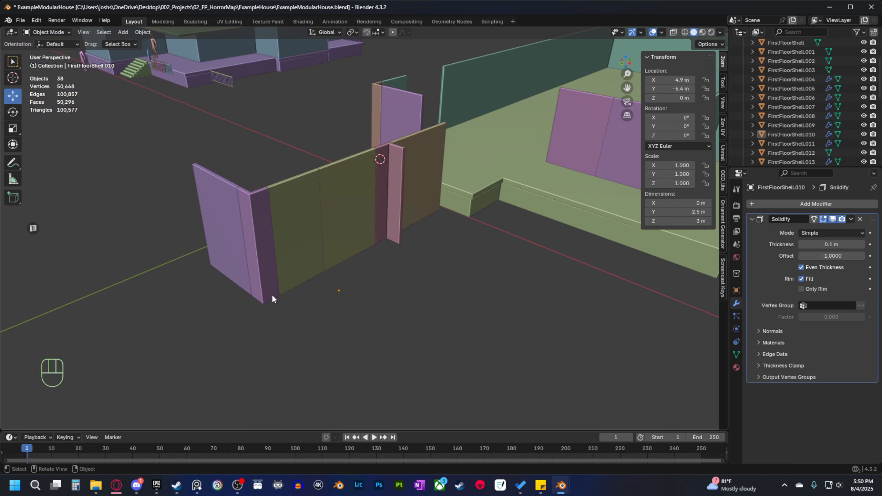
# Examine the row of relocated pieces and inspect the 2 m front segment isolated in front view.
pyautogui.moveTo(271, 294); pyautogui.dragTo(409, 270, button='middle')
pyautogui.moveTo(340, 291); pyautogui.dragTo(402, 263, button='middle')
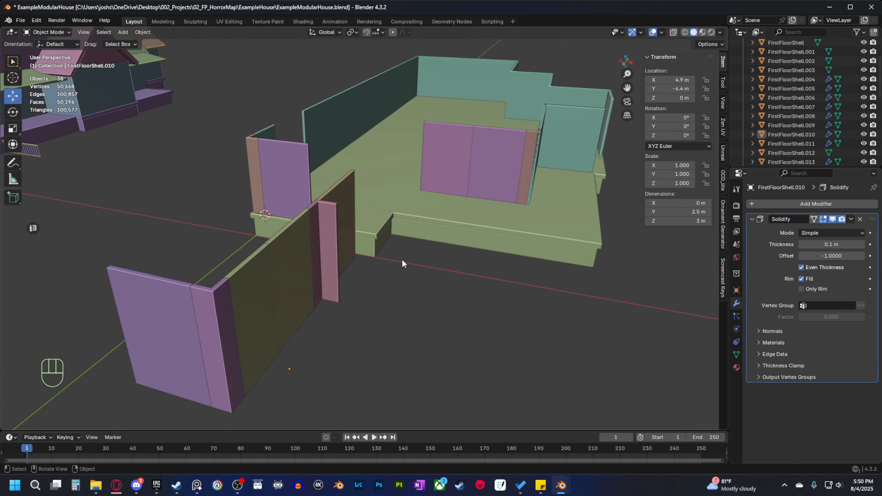
pyautogui.moveTo(370, 288); pyautogui.dragTo(326, 308, button='middle')
pyautogui.click(250, 292)
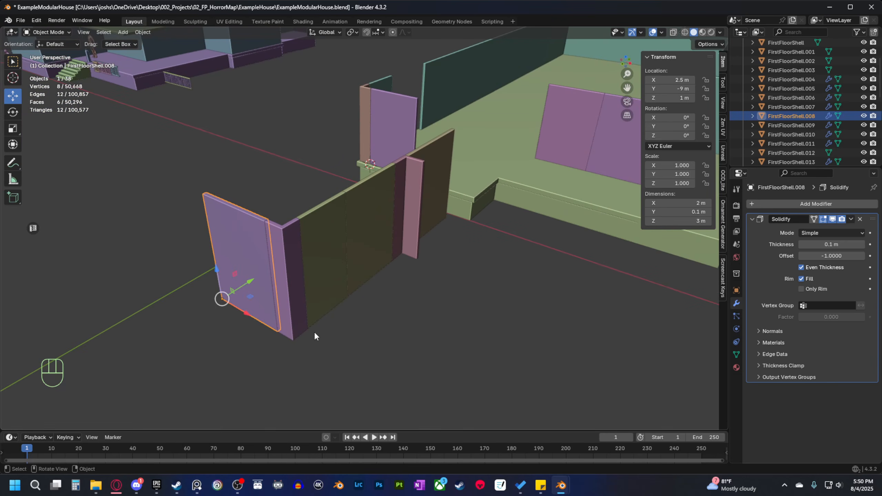
pyautogui.press('KP_Divide')
pyautogui.press('`')
pyautogui.click(250, 290)
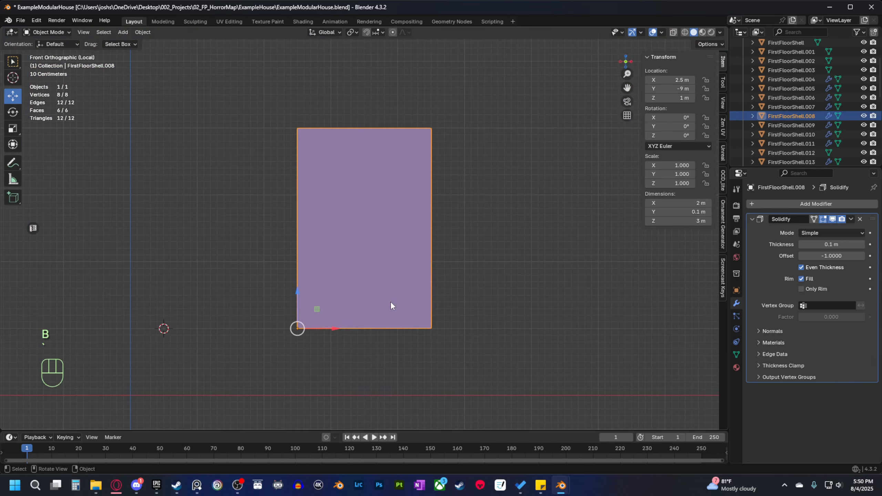
pyautogui.press('KP_Divide')
# Duplicate the 2 m front segment and move the copy 4 m along X.
pyautogui.moveTo(390, 301); pyautogui.dragTo(400, 299, button='middle')
pyautogui.hotkey('shift', 'd')
pyautogui.rightClick(435, 267)
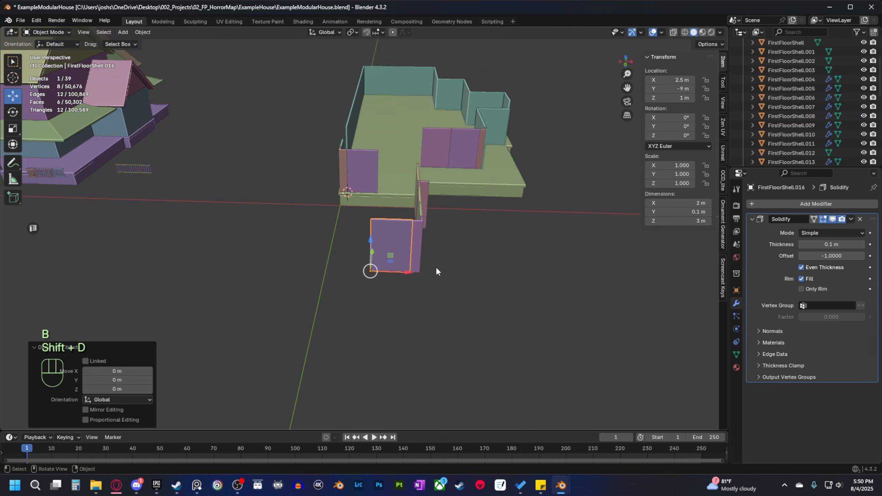
pyautogui.keyDown('ctrl'); pyautogui.moveTo(406, 276); pyautogui.dragTo(472, 276); pyautogui.keyUp('ctrl')
# Delete the two purple segments and corner by the recess, plus the segment and corner at the house's front corner.
pyautogui.moveTo(446, 292); pyautogui.dragTo(386, 221, button='middle')
pyautogui.click(393, 221)
pyautogui.keyDown('shift'); pyautogui.click(378, 221); pyautogui.keyUp('shift')
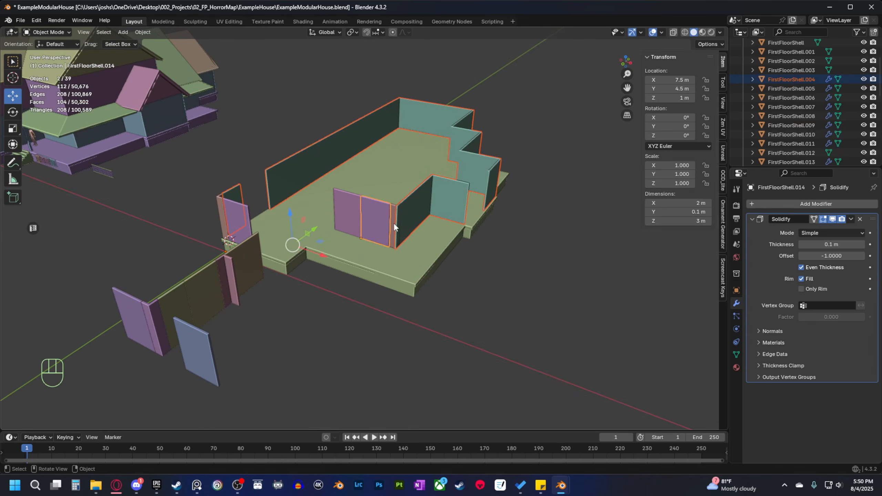
pyautogui.keyDown('shift'); pyautogui.click(354, 222); pyautogui.keyUp('shift')
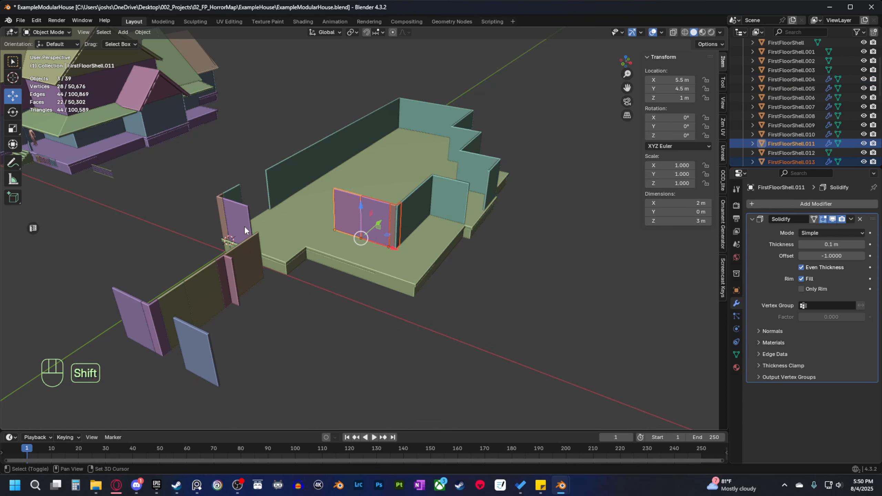
pyautogui.keyDown('shift'); pyautogui.click(225, 216); pyautogui.keyUp('shift')
pyautogui.keyDown('shift'); pyautogui.click(219, 211); pyautogui.keyUp('shift')
pyautogui.press('Delete')
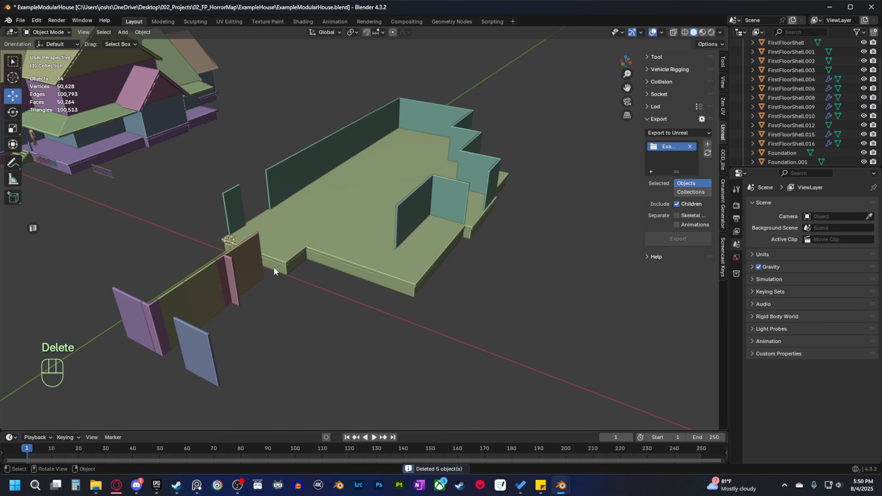
# In front view, add a centred vertical loop cut to the copied 2 m segment and bevel it by 0.6 m for a 1.2 m wide strip.
pyautogui.keyDown('shift'); pyautogui.moveTo(273, 267); pyautogui.dragTo(400, 199, button='middle'); pyautogui.keyUp('shift')
pyautogui.scroll(1, 398, 206)
pyautogui.click(389, 232)
pyautogui.press('`')
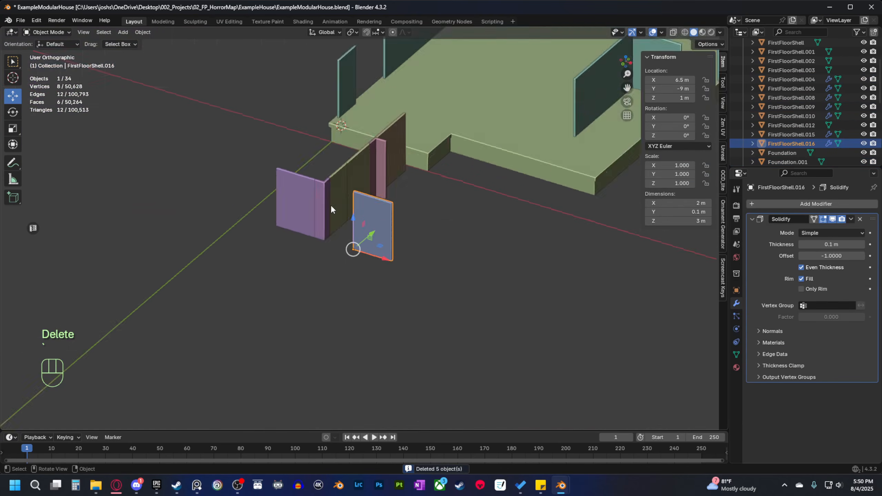
pyautogui.scroll(5, 385, 284)
pyautogui.press('Tab')
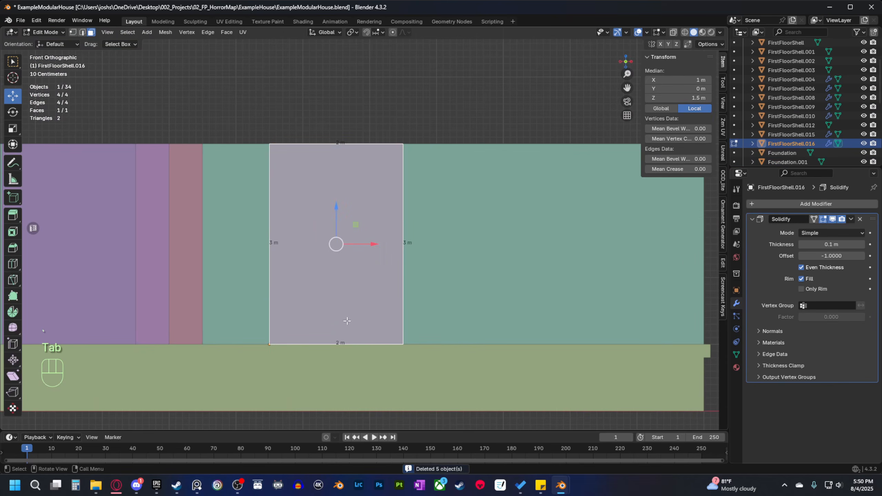
pyautogui.hotkey('ctrl', 'r')
pyautogui.click(343, 329)
pyautogui.rightClick(343, 330)
pyautogui.hotkey('ctrl', 'b')
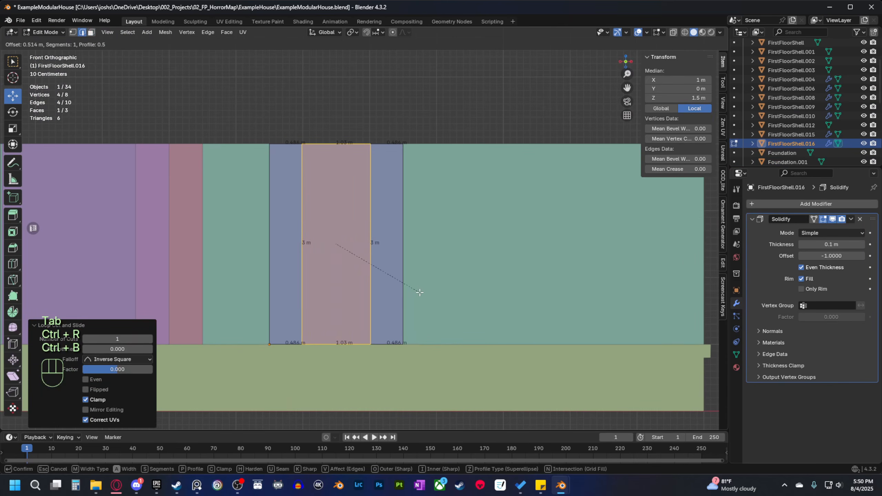
pyautogui.press('ctrl')
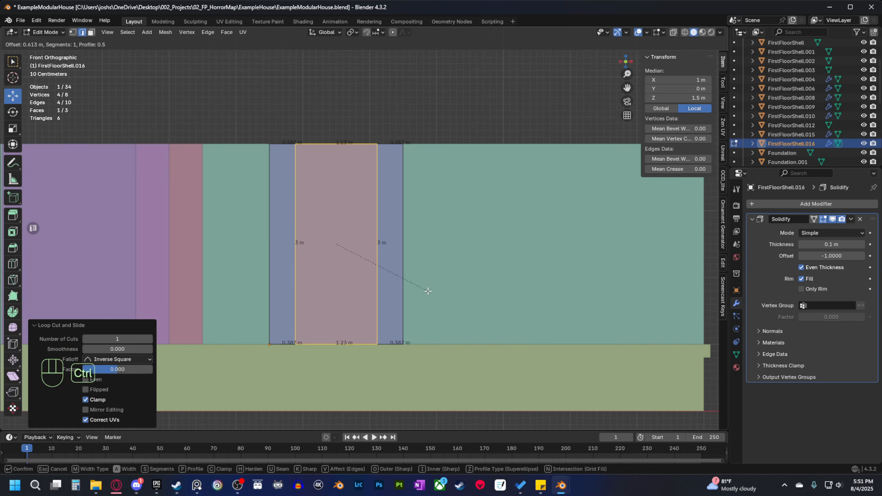
pyautogui.click(432, 295)
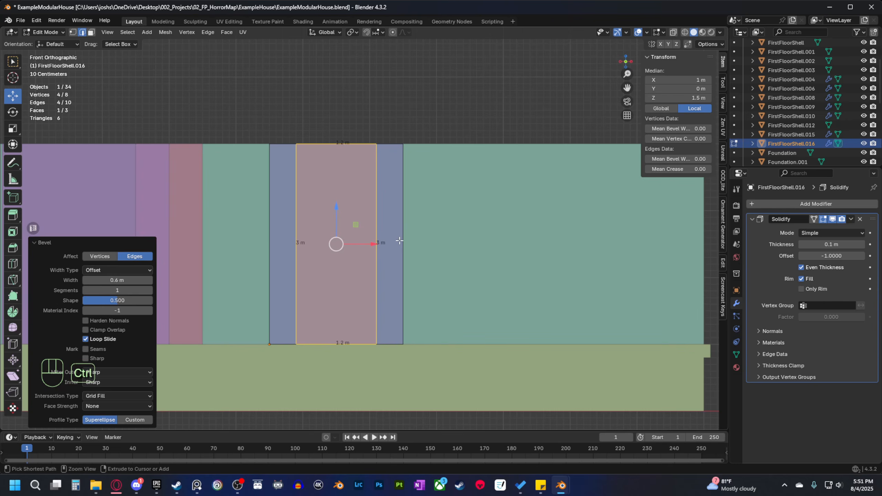
pyautogui.hotkey('ctrl', 't')
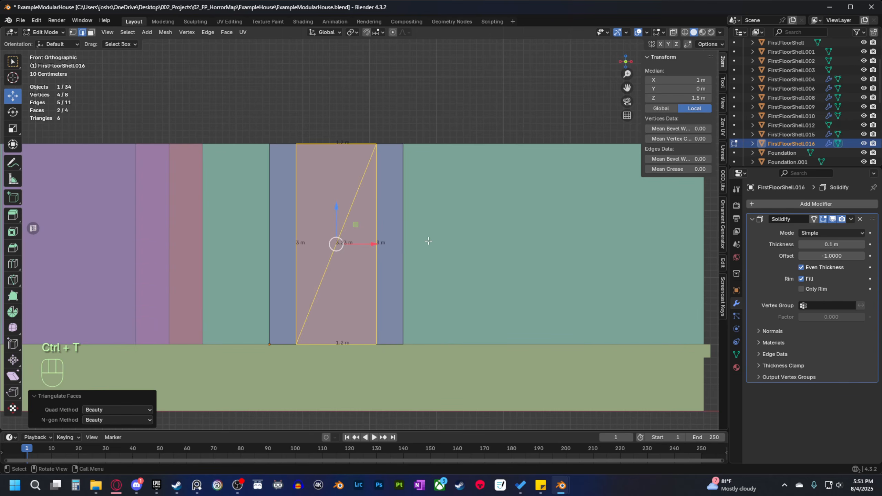
pyautogui.rightClick(422, 239)
pyautogui.hotkey('ctrl', 'z')
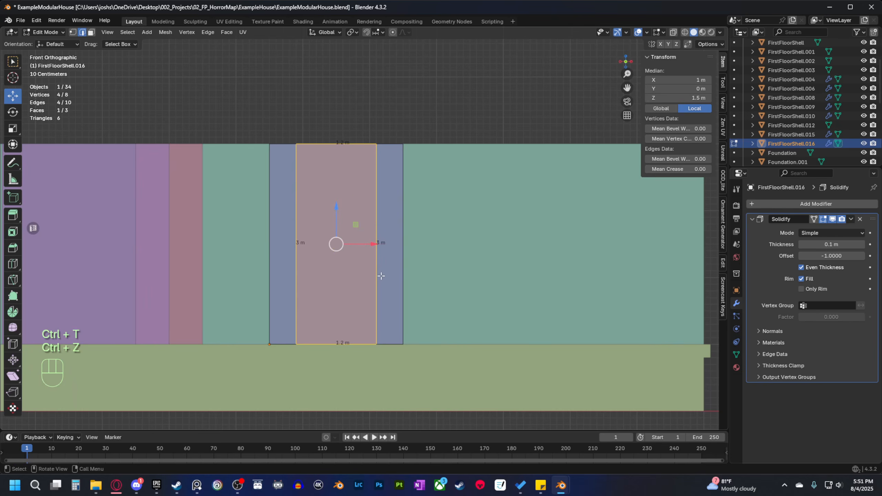
# Add a horizontal loop cut across the segment at a height of about 2.2 m.
pyautogui.hotkey('ctrl', 'r')
pyautogui.click(399, 264)
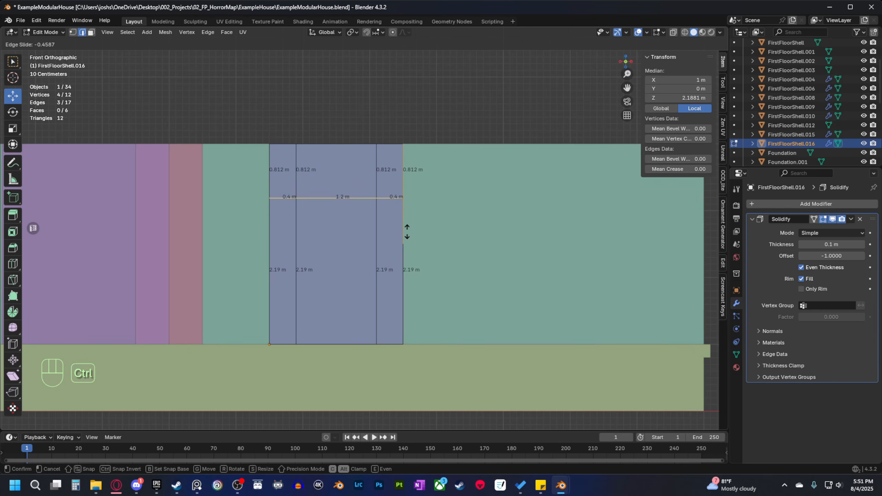
pyautogui.click(408, 231)
pyautogui.moveTo(408, 231); pyautogui.dragTo(366, 301, button='middle')
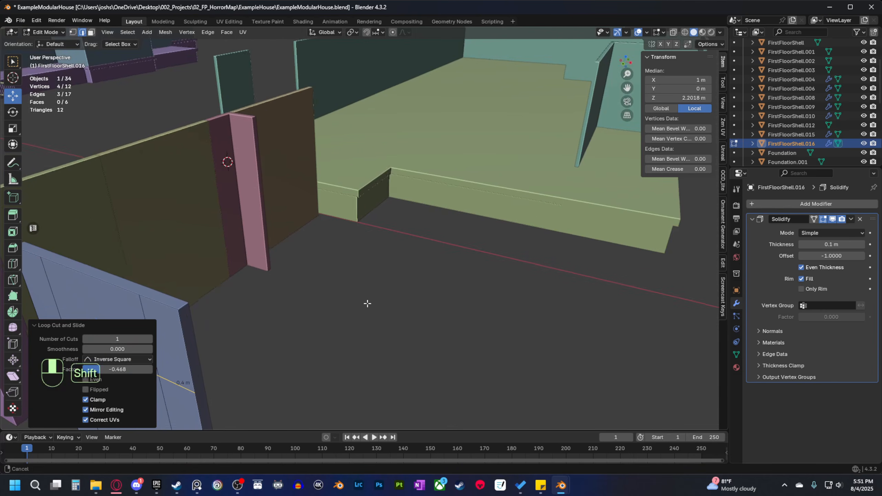
# Delete the lower middle face of the segment to open a doorway, and return to Object Mode.
pyautogui.scroll(3, 293, 309)
pyautogui.press('3')
pyautogui.press('4')
pyautogui.click(301, 305)
pyautogui.moveTo(301, 305); pyautogui.dragTo(437, 276, button='middle')
pyautogui.click(331, 288)
pyautogui.click(439, 305)
pyautogui.press('x')
pyautogui.click(441, 313)
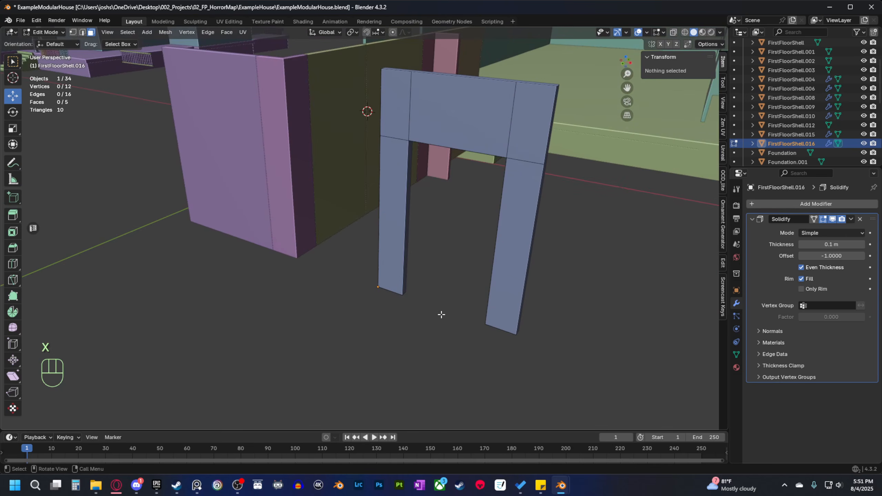
pyautogui.moveTo(441, 313); pyautogui.dragTo(430, 328, button='middle')
pyautogui.press('Tab')
# Duplicate the plain 2 m front segment and move the copy 6 m along X, next to the doorway piece.
pyautogui.click(297, 266)
pyautogui.keyDown('shift'); pyautogui.moveTo(297, 266); pyautogui.dragTo(289, 359, button='middle'); pyautogui.keyUp('shift')
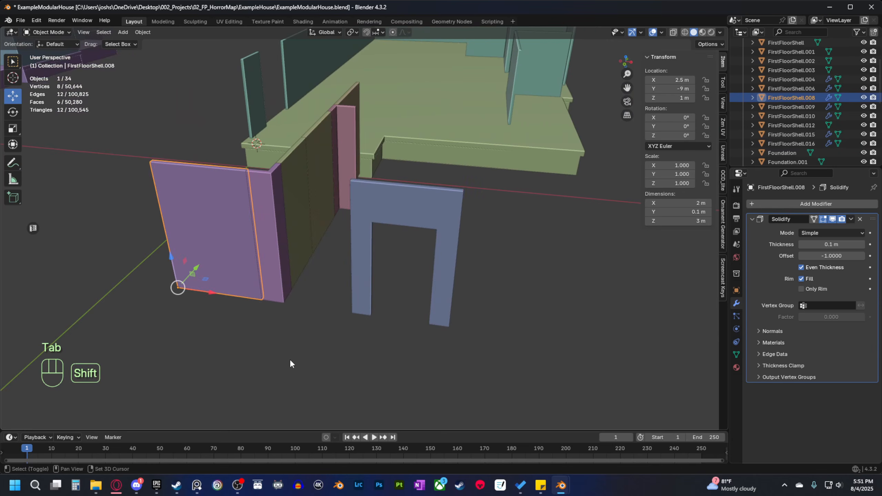
pyautogui.hotkey('shift', 'd')
pyautogui.rightClick(237, 306)
pyautogui.keyDown('ctrl'); pyautogui.moveTo(209, 290); pyautogui.dragTo(448, 353); pyautogui.keyUp('ctrl')
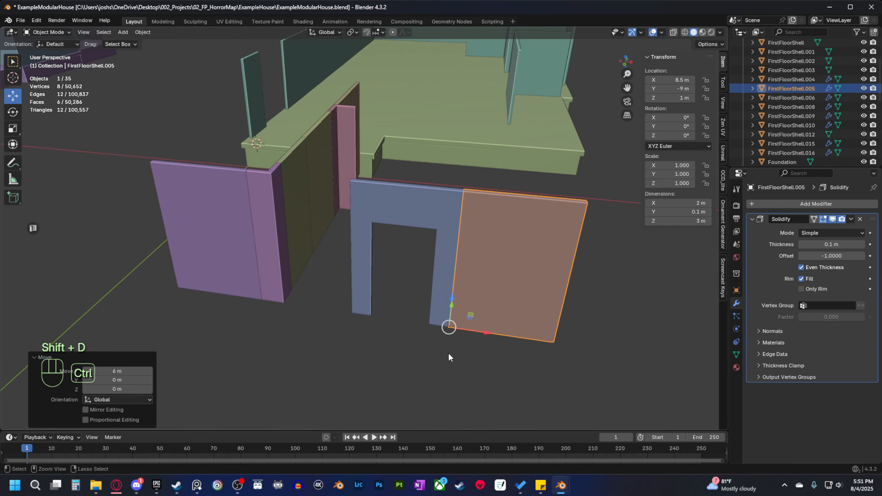
# Add one horizontal and one vertical loop cut through the centre of the new 2 m wall segment.
pyautogui.keyDown('ctrl'); pyautogui.scroll(-4, 343, 351); pyautogui.keyUp('ctrl')
pyautogui.moveTo(348, 362); pyautogui.dragTo(383, 334, button='middle')
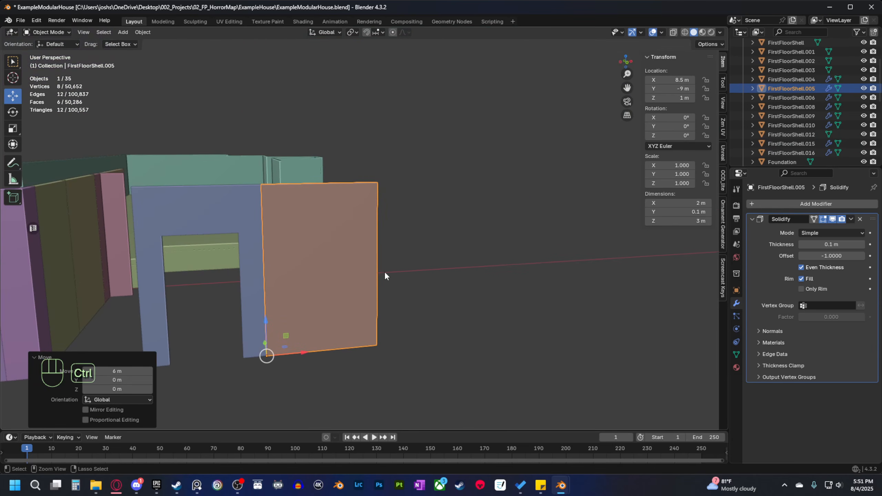
pyautogui.press('Tab')
pyautogui.hotkey('ctrl', 'r')
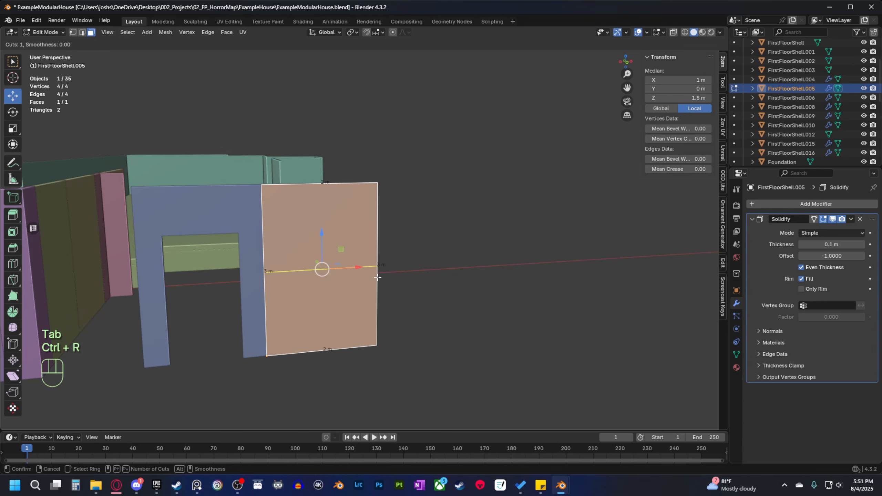
pyautogui.hotkey('ctrl', 'r')
pyautogui.click(381, 277)
pyautogui.hotkey('ctrl', 'r')
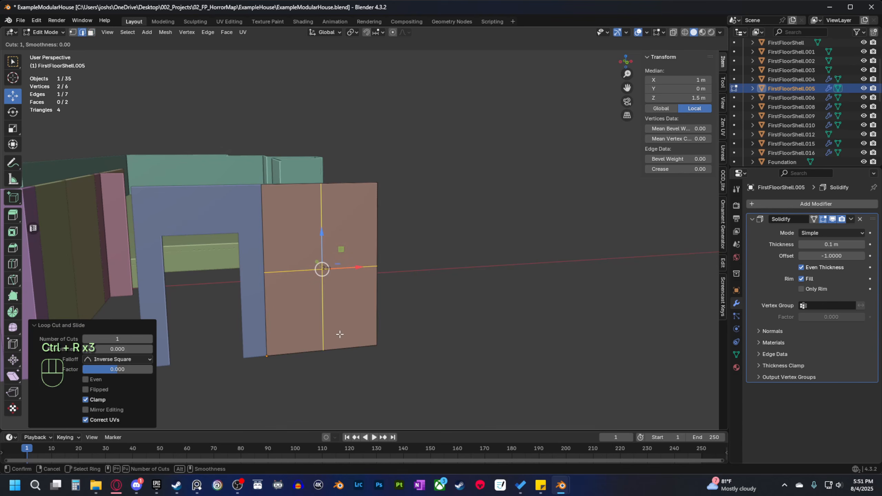
pyautogui.click(340, 334)
pyautogui.rightClick(344, 293)
# Bevel both centre loops of the segment by about 0.5 m to frame a square of about 1 m.
pyautogui.press('2')
pyautogui.hotkey('ctrl', 'b')
pyautogui.hotkey('ctrl', 'v')
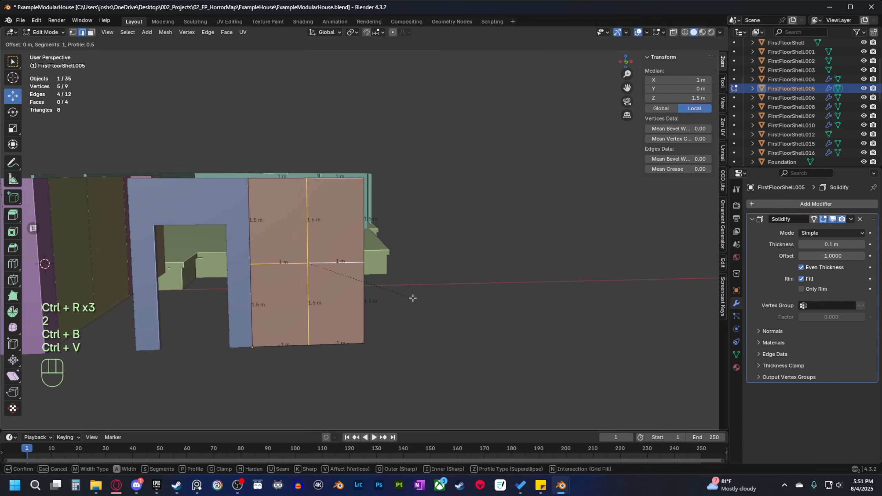
pyautogui.rightClick(418, 299)
pyautogui.hotkey('ctrl', 'b')
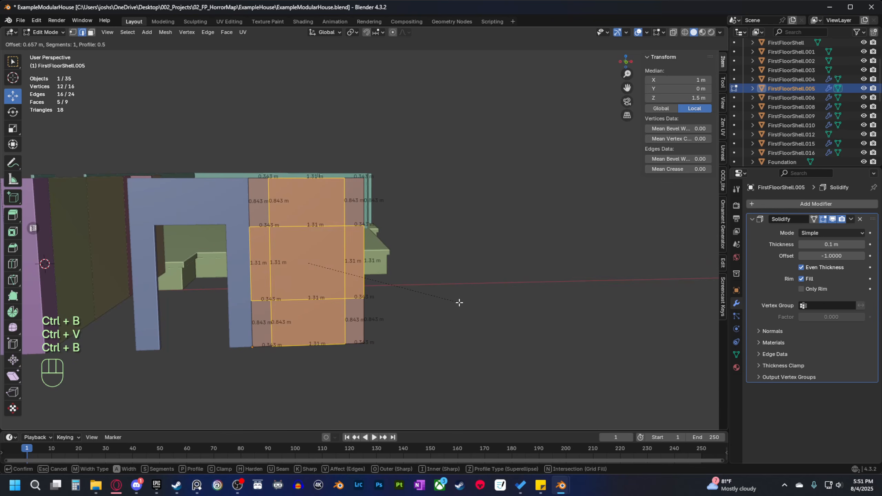
pyautogui.press('shift')
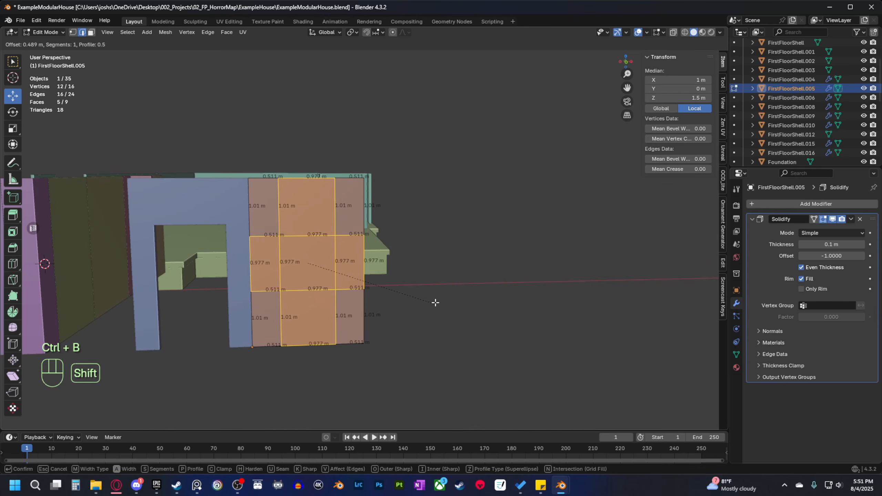
pyautogui.click(441, 300)
pyautogui.scroll(3, 438, 251)
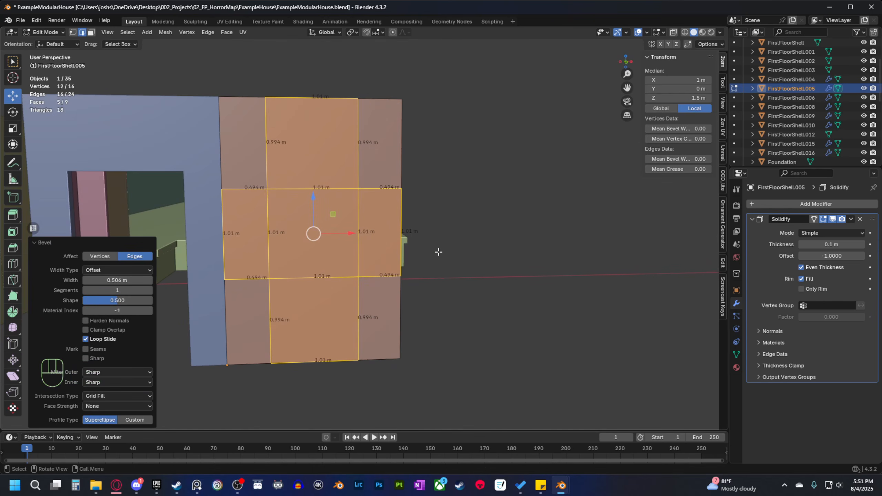
pyautogui.scroll(-1, 410, 273)
# Return to Object Mode, duplicate the cut segment and move the copy along X so it sits flush beside the original.
pyautogui.press('Tab')
pyautogui.keyDown('shift'); pyautogui.moveTo(431, 294); pyautogui.dragTo(389, 289, button='middle'); pyautogui.keyUp('shift')
pyautogui.hotkey('shift', 'd')
pyautogui.rightClick(387, 280)
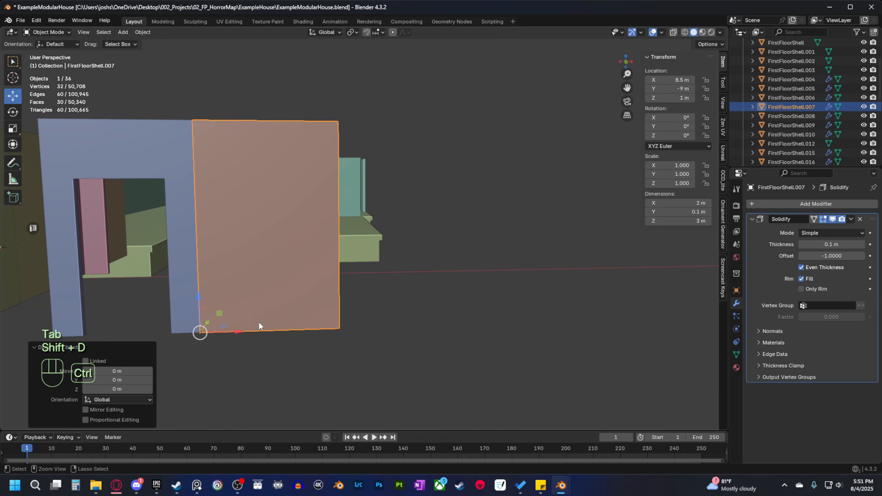
pyautogui.keyDown('ctrl'); pyautogui.moveTo(258, 325); pyautogui.dragTo(389, 321); pyautogui.keyUp('ctrl')
# Scale the copy's two vertical edge loops apart along X so the centre face is about 1.45 m wide.
pyautogui.press('Tab')
pyautogui.keyDown('shift'); pyautogui.moveTo(508, 272); pyautogui.dragTo(384, 276, button='middle'); pyautogui.keyUp('shift')
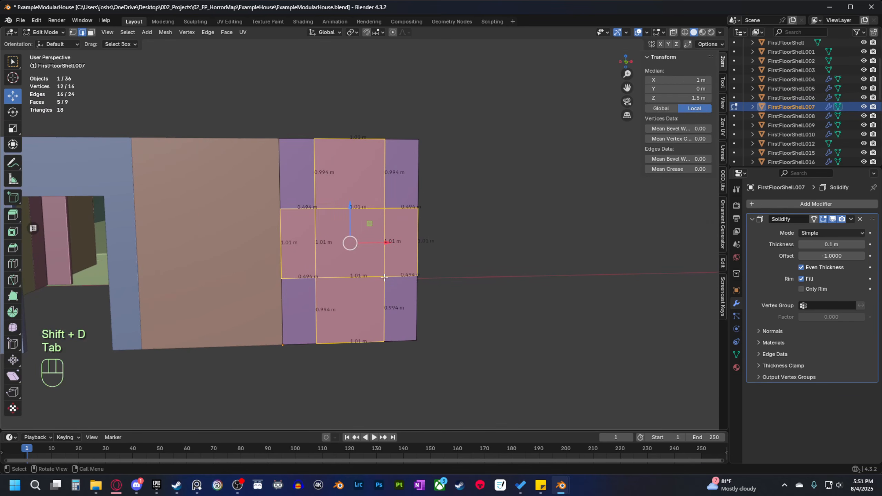
pyautogui.keyDown('alt'); pyautogui.click(358, 277); pyautogui.keyUp('alt')
pyautogui.keyDown('alt'); pyautogui.keyDown('shift'); pyautogui.click(361, 207); pyautogui.keyUp('shift'); pyautogui.keyUp('alt')
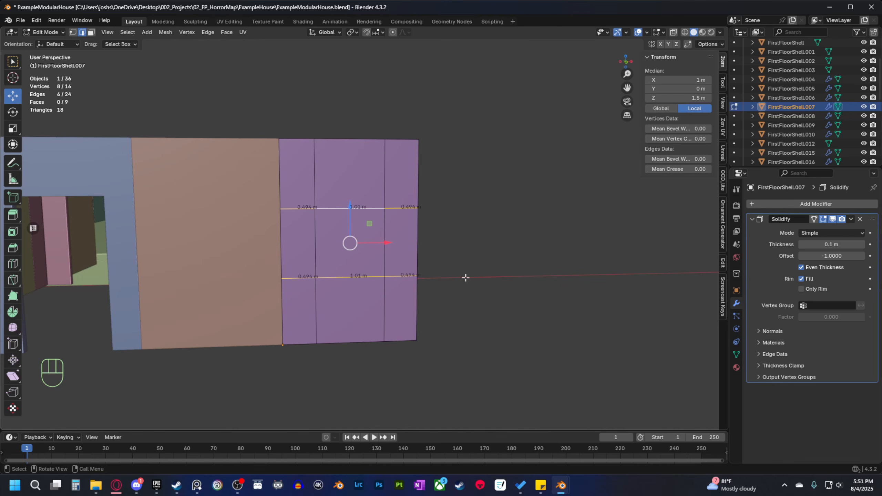
pyautogui.keyDown('alt'); pyautogui.keyDown('shift'); pyautogui.click(381, 252); pyautogui.keyUp('shift'); pyautogui.keyUp('alt')
pyautogui.keyDown('alt'); pyautogui.keyDown('shift'); pyautogui.click(333, 245); pyautogui.keyUp('shift'); pyautogui.keyUp('alt')
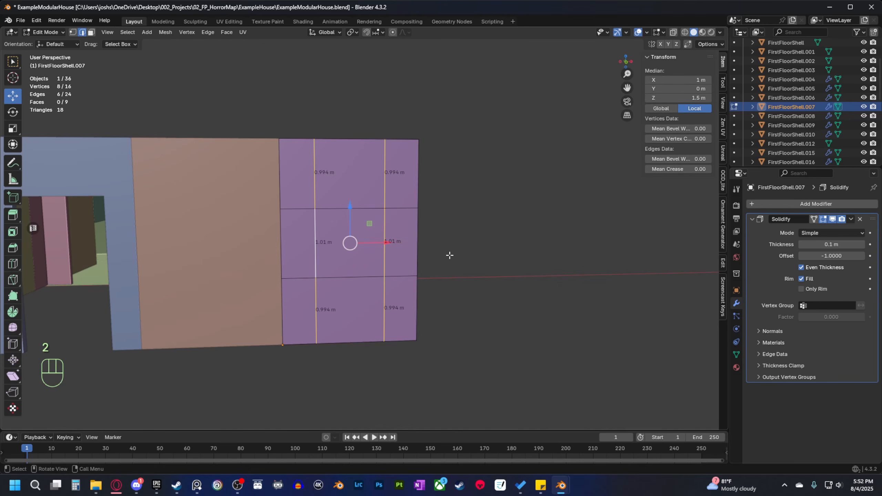
pyautogui.press('s')
pyautogui.press('x')
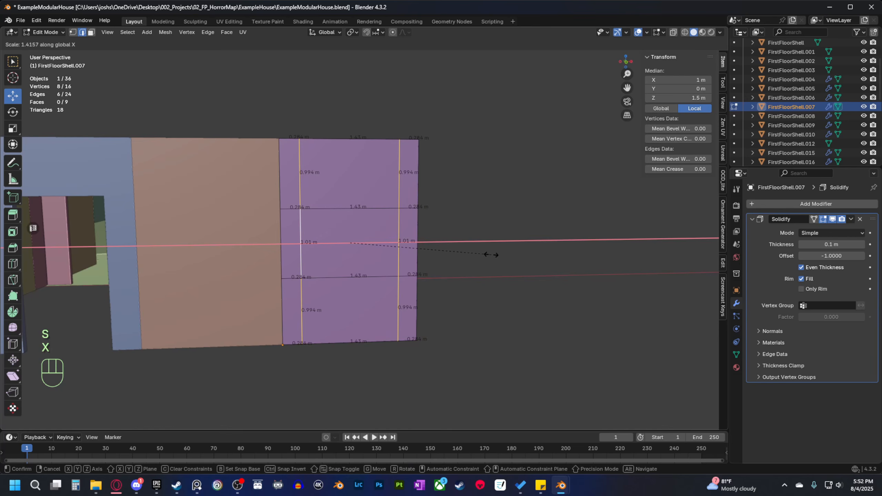
pyautogui.click(493, 254)
# Scale the copy's two horizontal edge loops apart along Z so the centre face is about 1.2 m high.
pyautogui.click(361, 277)
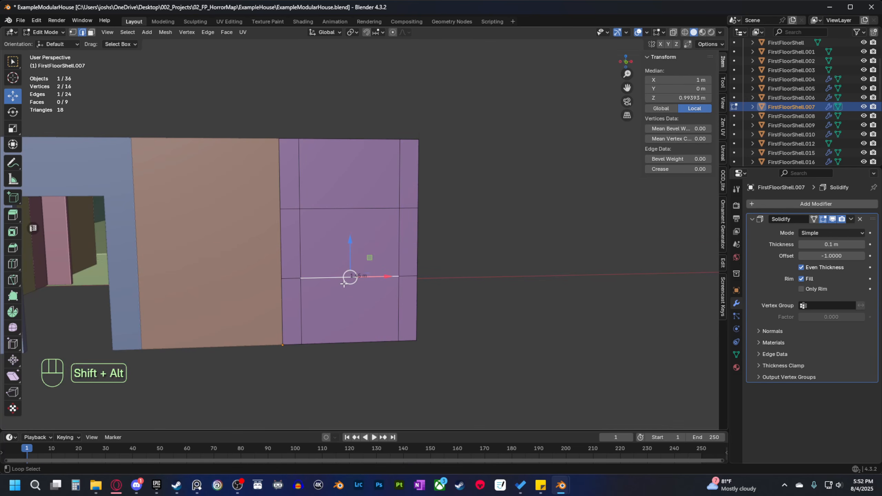
pyautogui.keyDown('alt'); pyautogui.keyDown('shift'); pyautogui.click(345, 278); pyautogui.keyUp('shift'); pyautogui.keyUp('alt')
pyautogui.keyDown('alt'); pyautogui.keyDown('shift'); pyautogui.click(347, 279); pyautogui.keyUp('shift'); pyautogui.keyUp('alt')
pyautogui.keyDown('alt'); pyautogui.keyDown('shift'); pyautogui.click(371, 209); pyautogui.keyUp('shift'); pyautogui.keyUp('alt')
pyautogui.press('s')
pyautogui.press('z')
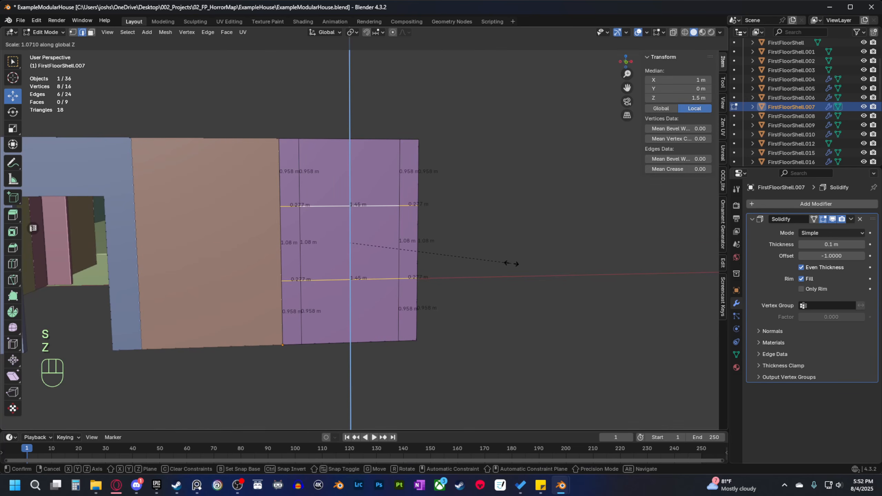
pyautogui.click(439, 279)
# Delete the copy's centre face to open a wide window, and return to Object Mode.
pyautogui.press('3')
pyautogui.press('x')
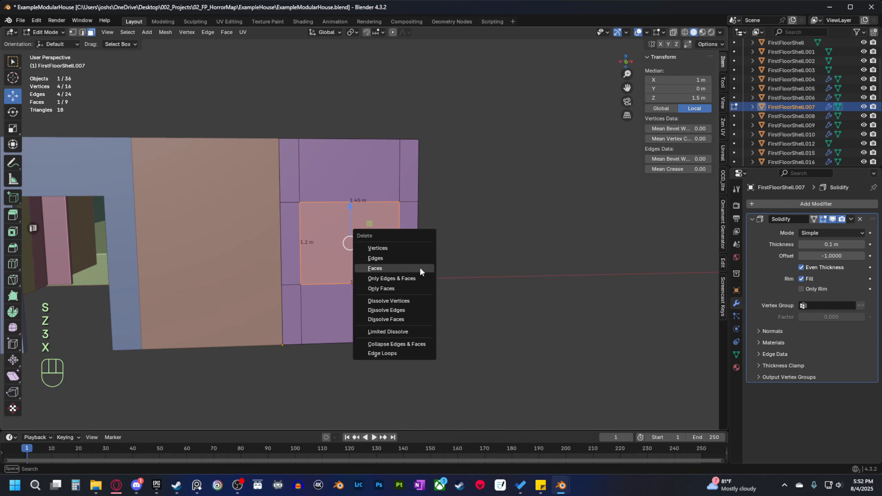
pyautogui.click(420, 267)
pyautogui.keyDown('shift'); pyautogui.moveTo(419, 267); pyautogui.dragTo(465, 267, button='middle'); pyautogui.keyUp('shift')
pyautogui.press('Tab')
# Delete the centre face of the neighbouring segment to open a small square window, and return to Object Mode.
pyautogui.click(260, 275)
pyautogui.press('Tab')
pyautogui.press('3')
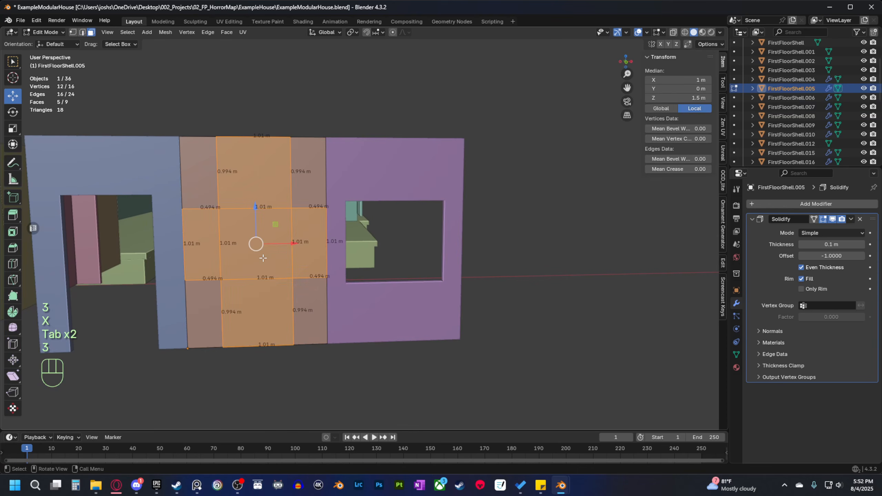
pyautogui.click(262, 257)
pyautogui.press('x')
pyautogui.click(262, 256)
pyautogui.scroll(-3, 263, 257)
pyautogui.moveTo(365, 284); pyautogui.dragTo(319, 331, button='middle')
pyautogui.press('Tab')
pyautogui.scroll(-2, 385, 316)
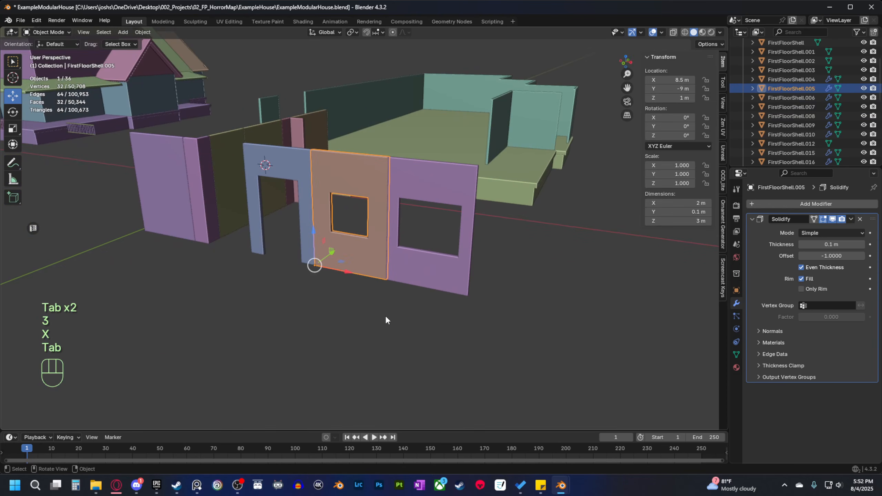
pyautogui.moveTo(385, 316)
pyautogui.keyDown('shift'); pyautogui.mouseDown(button='middle')
pyautogui.moveTo(394, 313)
pyautogui.moveTo(370, 324)
pyautogui.mouseUp(button='middle'); pyautogui.keyUp('shift')
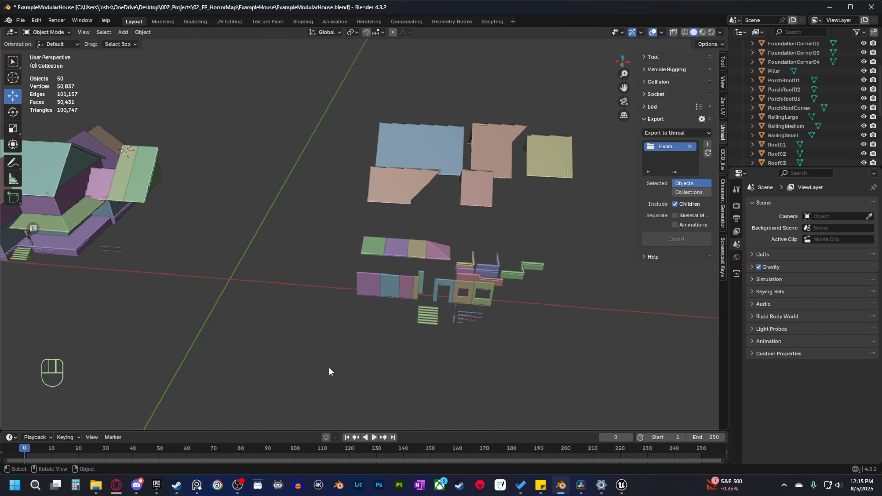
# Look over the blockout house and its roofs beside the laid-out modular pieces.
pyautogui.keyDown('shift'); pyautogui.moveTo(382, 368); pyautogui.dragTo(423, 361, button='middle'); pyautogui.keyUp('shift')
pyautogui.keyDown('shift'); pyautogui.moveTo(254, 267); pyautogui.dragTo(259, 261, button='middle'); pyautogui.keyUp('shift')
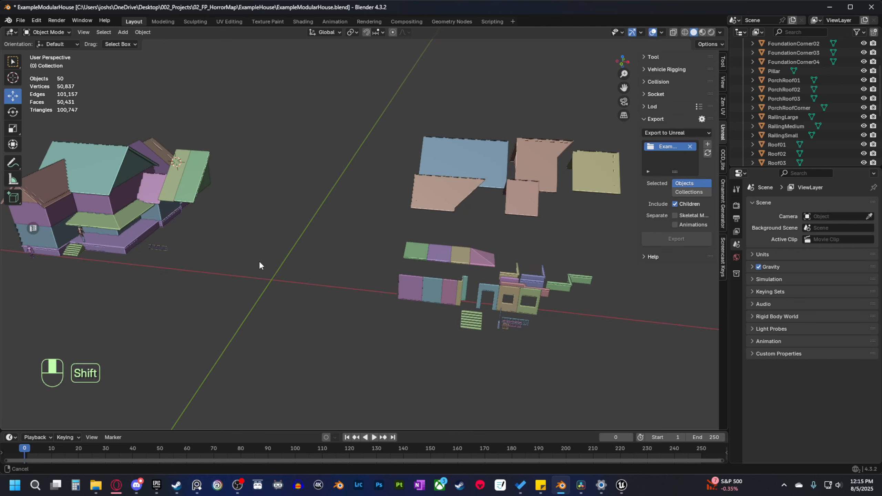
pyautogui.keyDown('shift'); pyautogui.moveTo(411, 292); pyautogui.dragTo(363, 294, button='middle'); pyautogui.keyUp('shift')
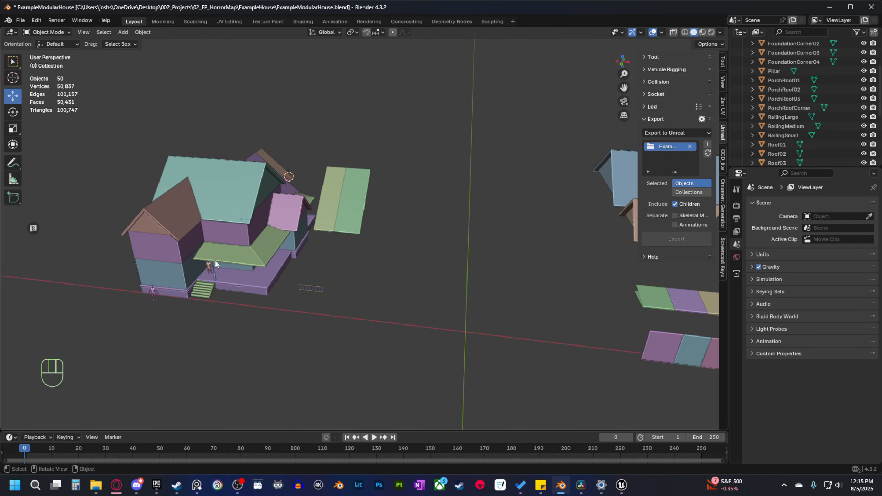
pyautogui.click(211, 196)
pyautogui.click(175, 207)
pyautogui.moveTo(211, 227); pyautogui.dragTo(363, 337, button='middle')
pyautogui.scroll(2, 281, 245)
pyautogui.keyDown('shift'); pyautogui.moveTo(569, 330); pyautogui.dragTo(160, 237, button='middle'); pyautogui.keyUp('shift')
pyautogui.moveTo(237, 334); pyautogui.dragTo(358, 271, button='middle')
# Inspect the separated roof modules one by one, selecting each to check its shape and dimensions.
pyautogui.click(353, 266)
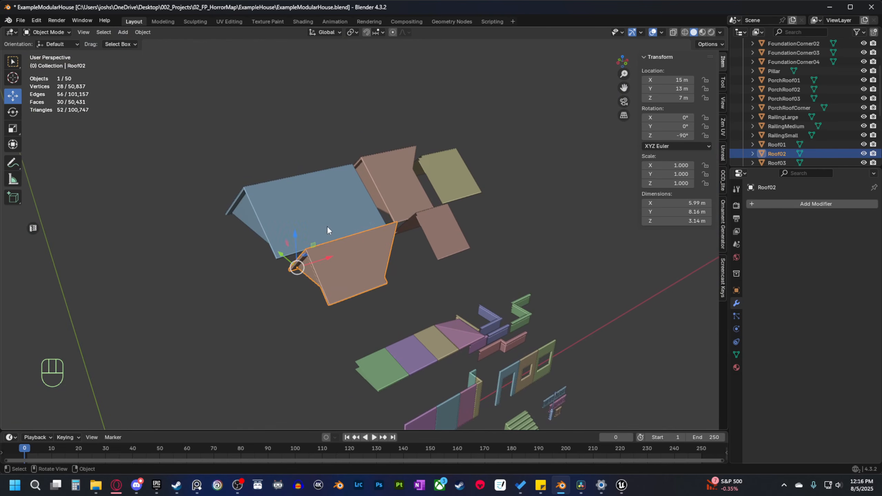
pyautogui.click(327, 226)
pyautogui.click(408, 196)
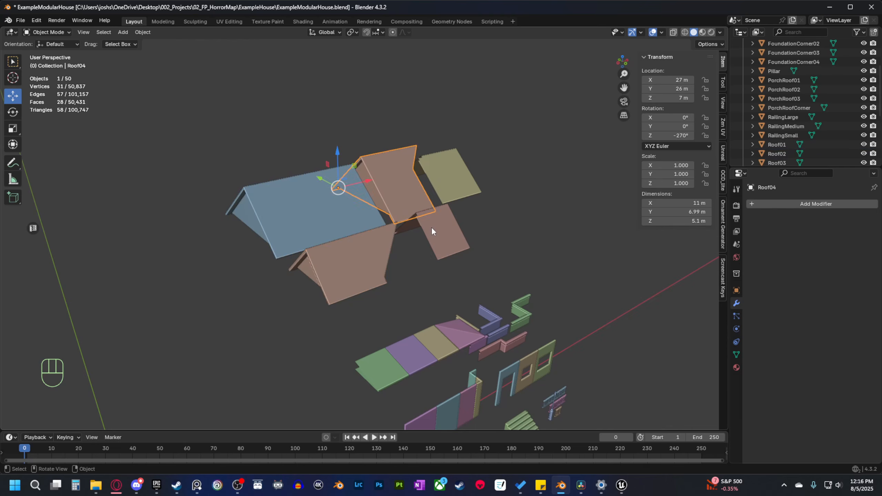
pyautogui.click(431, 232)
pyautogui.click(439, 182)
pyautogui.moveTo(484, 233); pyautogui.dragTo(447, 233, button='middle')
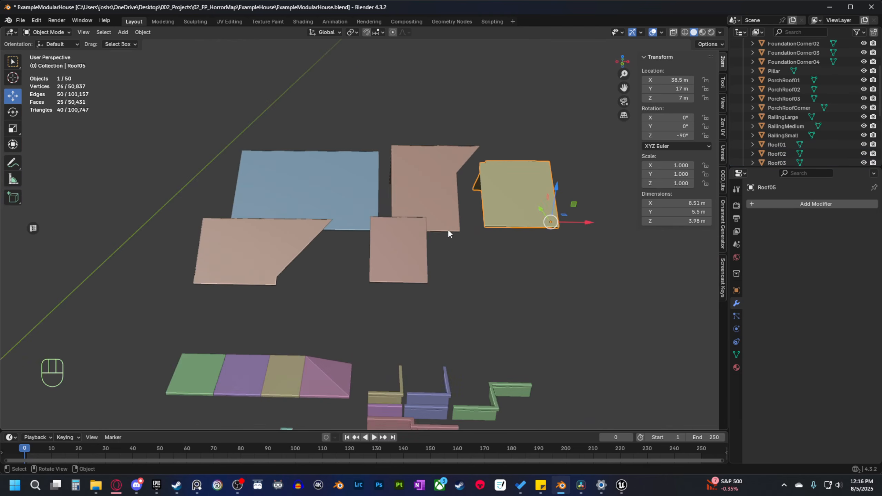
pyautogui.moveTo(437, 291); pyautogui.dragTo(348, 299, button='middle')
pyautogui.click(366, 285)
pyautogui.click(212, 195)
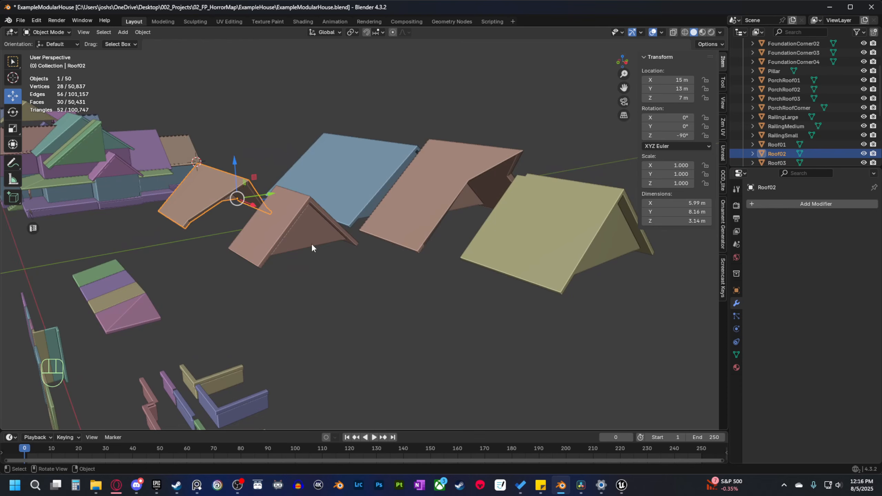
pyautogui.click(365, 186)
pyautogui.click(412, 230)
pyautogui.click(485, 253)
pyautogui.scroll(-2, 508, 246)
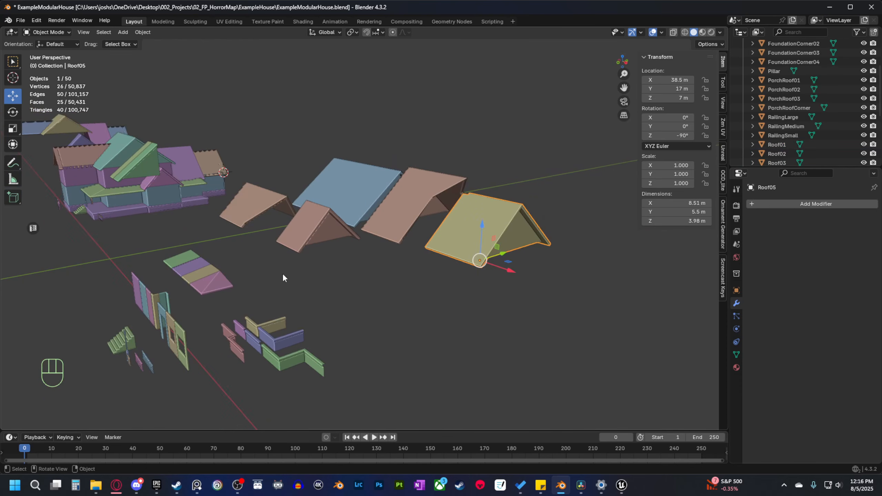
# Examine the two roof slices beside the house and compare them with the large main roof.
pyautogui.moveTo(282, 273); pyautogui.dragTo(497, 315, button='middle')
pyautogui.moveTo(400, 295); pyautogui.dragTo(424, 295, button='middle')
pyautogui.keyDown('shift'); pyautogui.moveTo(423, 296); pyautogui.dragTo(380, 262, button='middle'); pyautogui.keyUp('shift')
pyautogui.scroll(3, 452, 305)
pyautogui.scroll(3, 346, 302)
pyautogui.click(380, 262)
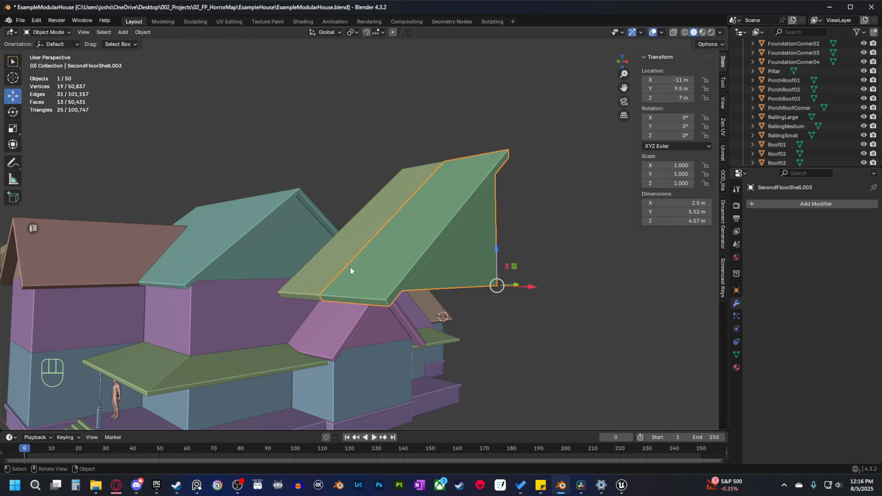
pyautogui.click(333, 264)
pyautogui.click(220, 236)
pyautogui.moveTo(220, 236); pyautogui.dragTo(260, 290, button='middle')
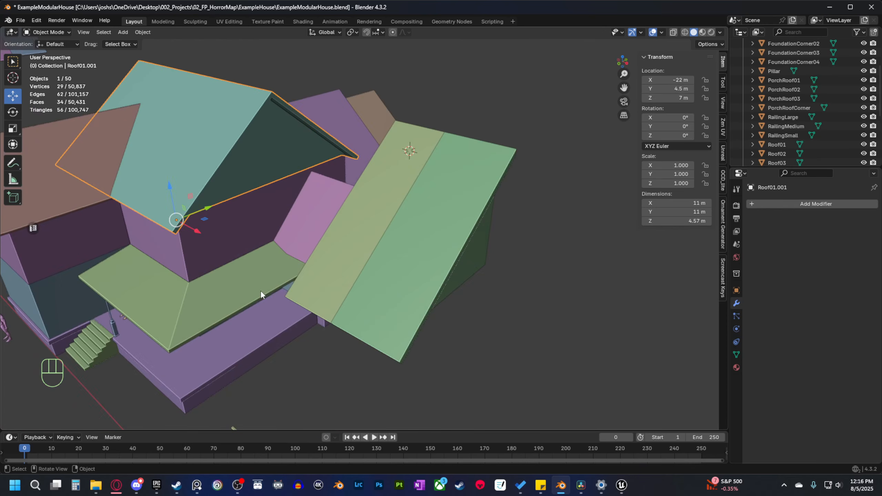
pyautogui.click(410, 301)
pyautogui.moveTo(410, 300); pyautogui.dragTo(452, 230, button='middle')
pyautogui.moveTo(412, 259); pyautogui.dragTo(364, 282, button='middle')
pyautogui.click(348, 272)
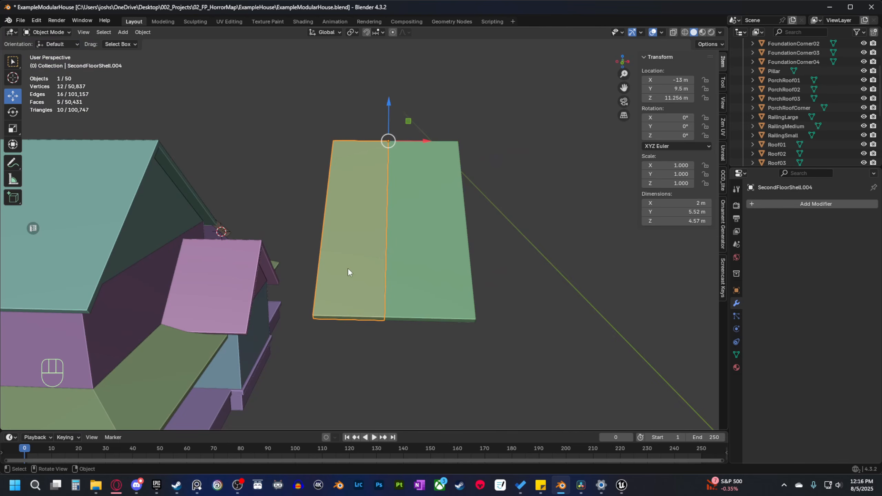
# Check the edge lengths of the sloped face on the 2 m roof slice, and inspect the main roof's mesh.
pyautogui.press('Tab')
pyautogui.press('3')
pyautogui.click(359, 285)
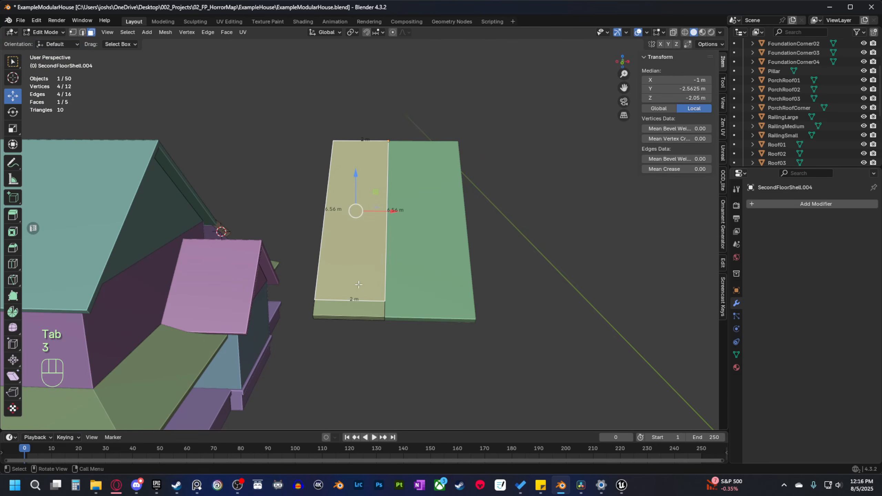
pyautogui.scroll(-1, 346, 294)
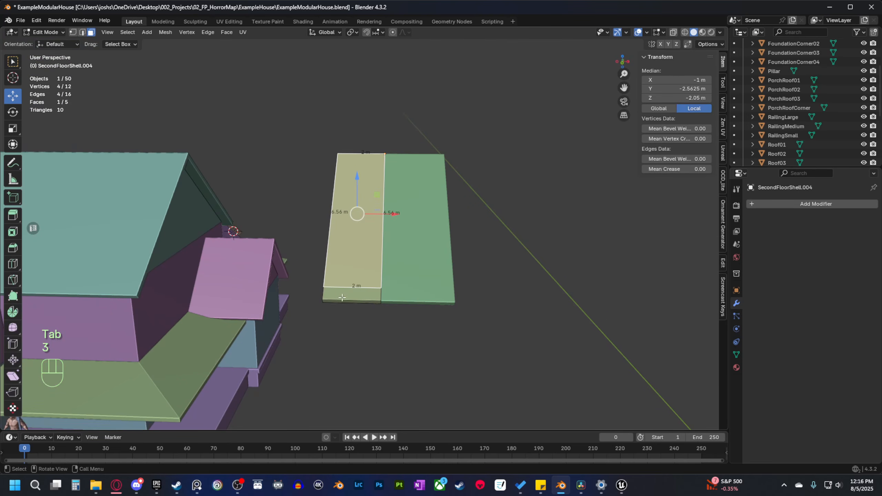
pyautogui.keyDown('shift'); pyautogui.moveTo(346, 294); pyautogui.dragTo(468, 317, button='middle'); pyautogui.keyUp('shift')
pyautogui.press('Tab')
pyautogui.click(323, 266)
pyautogui.press('Tab')
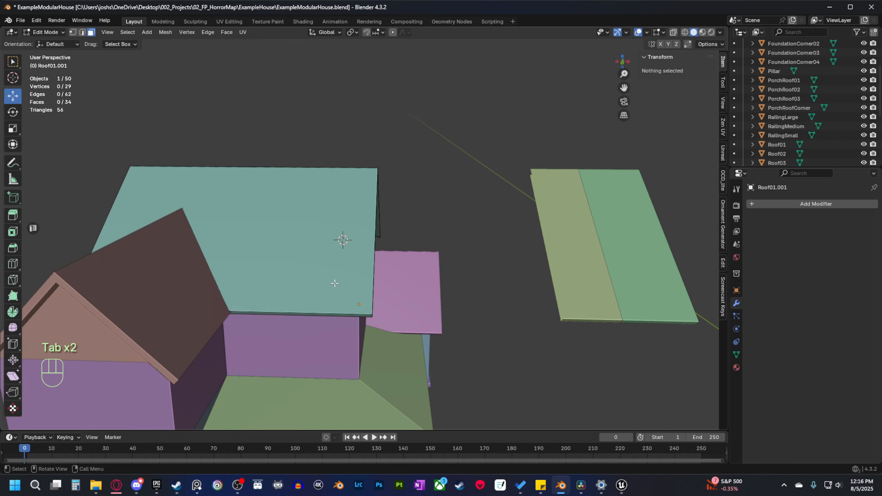
pyautogui.press('Tab')
# Duplicate the 2.5 m gable-end roof slice in place and mirror the copy with a Y scale of -1.
pyautogui.scroll(-2, 336, 284)
pyautogui.moveTo(336, 285); pyautogui.dragTo(500, 332, button='middle')
pyautogui.keyDown('shift'); pyautogui.moveTo(330, 230); pyautogui.dragTo(364, 294, button='middle'); pyautogui.keyUp('shift')
pyautogui.click(343, 250)
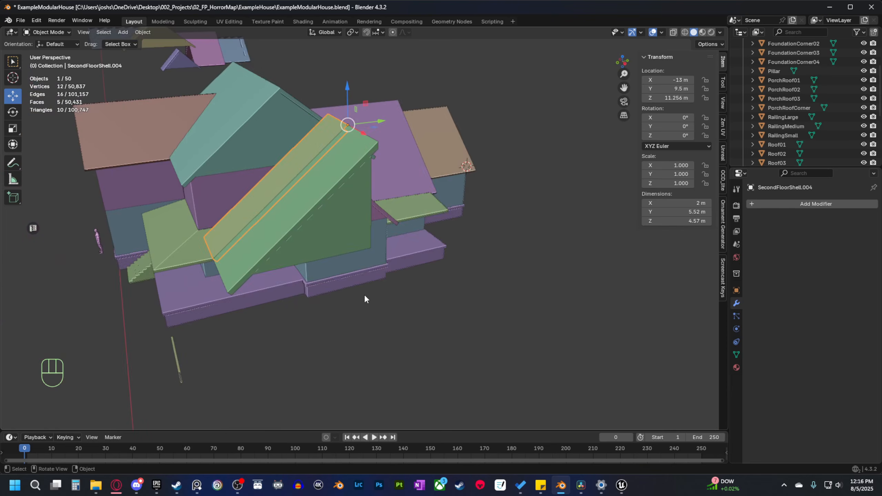
pyautogui.click(327, 238)
pyautogui.moveTo(346, 245); pyautogui.dragTo(290, 223, button='middle')
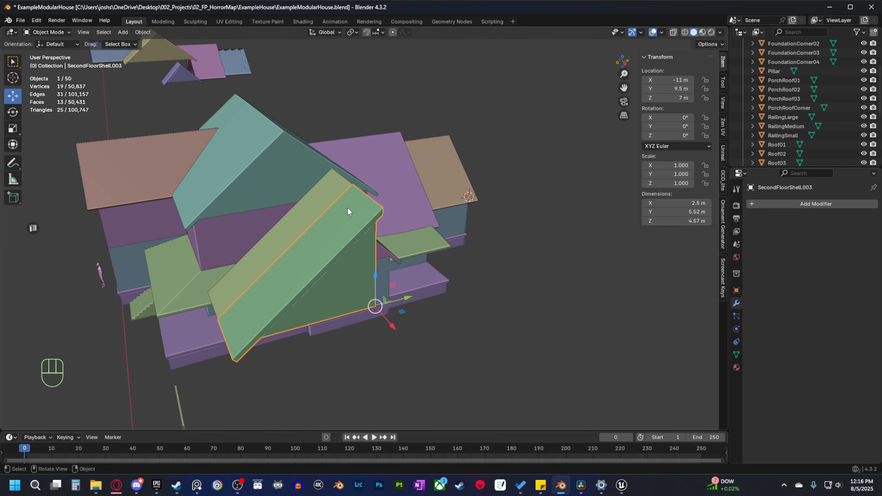
pyautogui.hotkey('shift', 'd')
pyautogui.rightClick(409, 272)
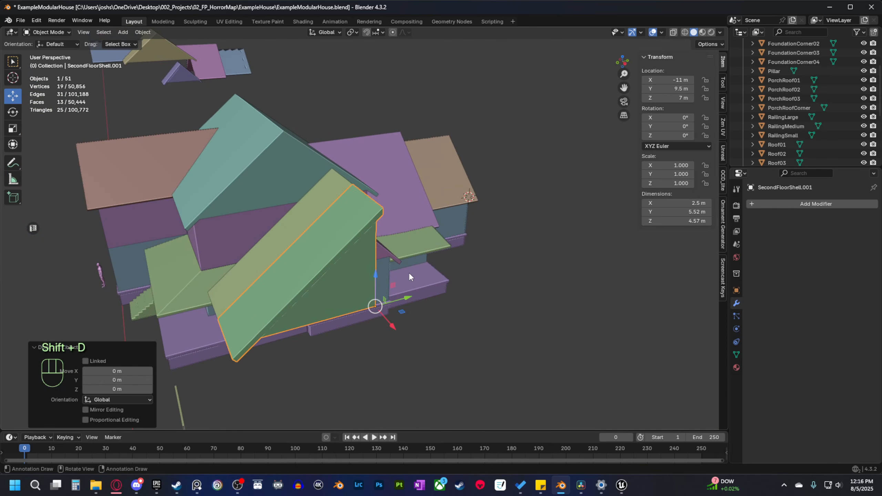
pyautogui.press('s')
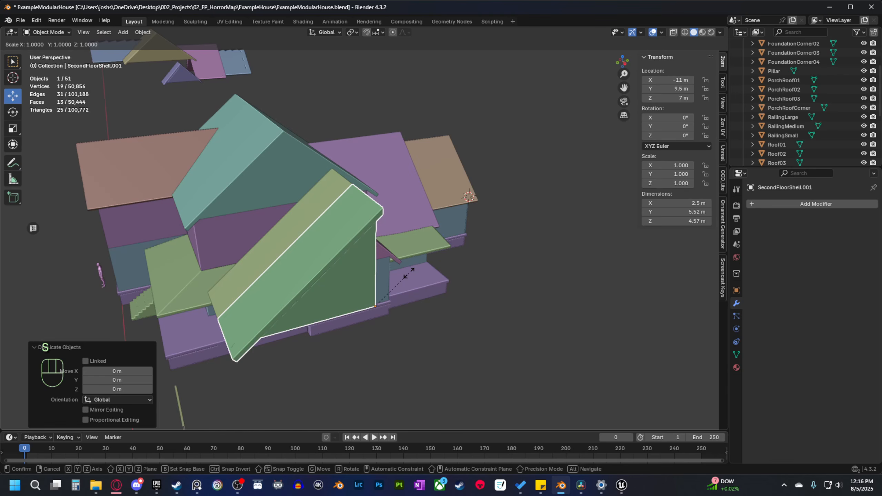
pyautogui.write('y-1')
pyautogui.press('Return')
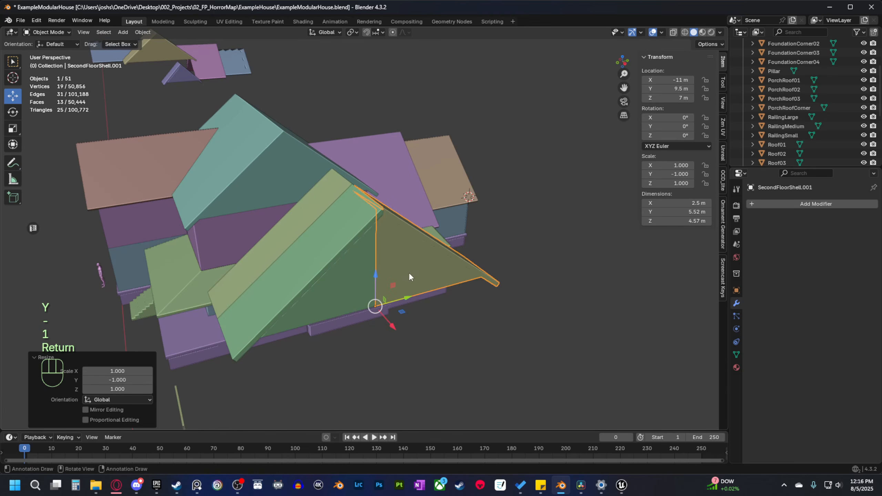
# Check the mirrored roof slice against its neighbours, and delete the mirrored copy.
pyautogui.click(460, 377)
pyautogui.moveTo(461, 373)
pyautogui.mouseDown(button='middle')
pyautogui.moveTo(503, 370)
pyautogui.moveTo(473, 362)
pyautogui.mouseUp(button='middle')
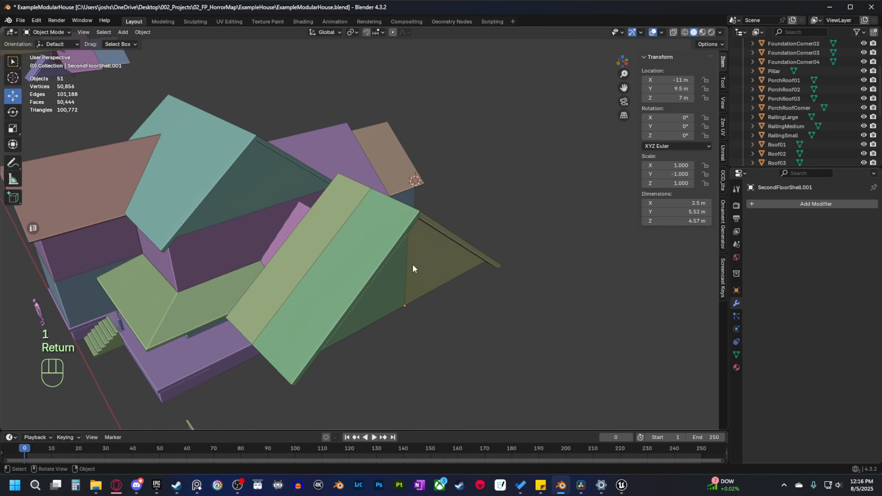
pyautogui.moveTo(387, 276); pyautogui.dragTo(99, 129, button='middle')
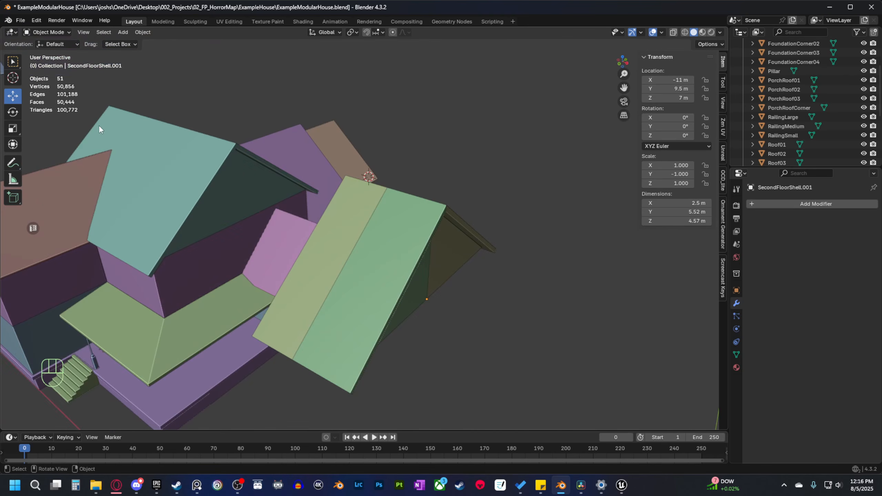
pyautogui.click(342, 240)
pyautogui.moveTo(276, 242); pyautogui.dragTo(432, 307, button='middle')
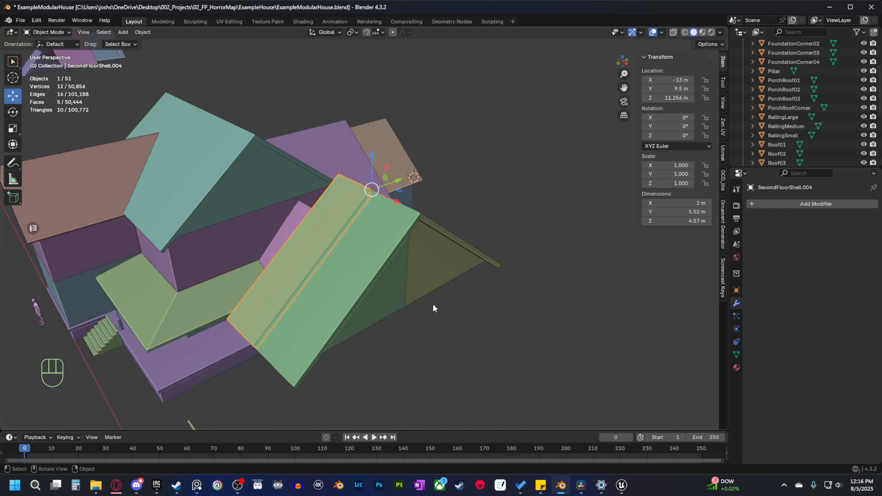
pyautogui.click(443, 264)
pyautogui.press('Delete')
# Compare the two remaining roof slices with the main roof and the intersecting roofs of the house.
pyautogui.moveTo(440, 268); pyautogui.dragTo(506, 326, button='middle')
pyautogui.click(333, 206)
pyautogui.moveTo(300, 268); pyautogui.dragTo(330, 291, button='middle')
pyautogui.click(239, 249)
pyautogui.scroll(2, 446, 282)
pyautogui.moveTo(451, 301); pyautogui.dragTo(394, 297, button='middle')
pyautogui.keyDown('shift'); pyautogui.moveTo(394, 297); pyautogui.dragTo(440, 261, button='middle'); pyautogui.keyUp('shift')
pyautogui.scroll(-3, 399, 290)
pyautogui.click(575, 307)
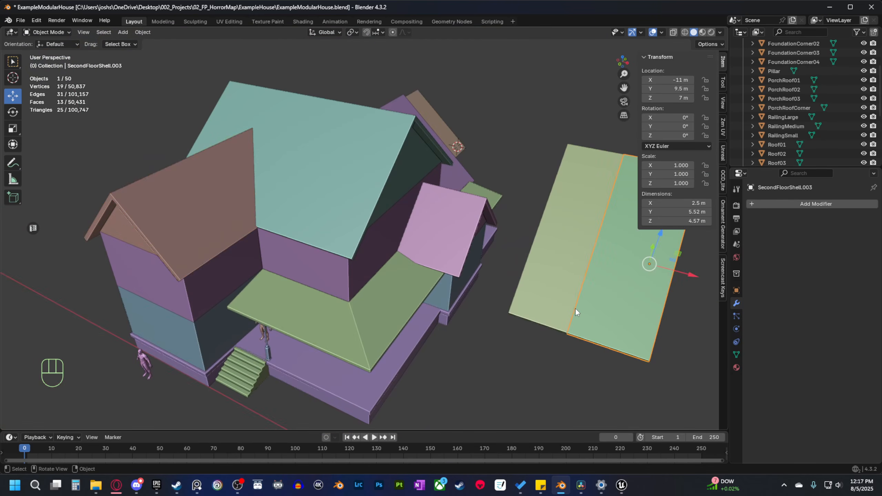
pyautogui.click(552, 300)
pyautogui.moveTo(365, 326); pyautogui.dragTo(388, 334, button='middle')
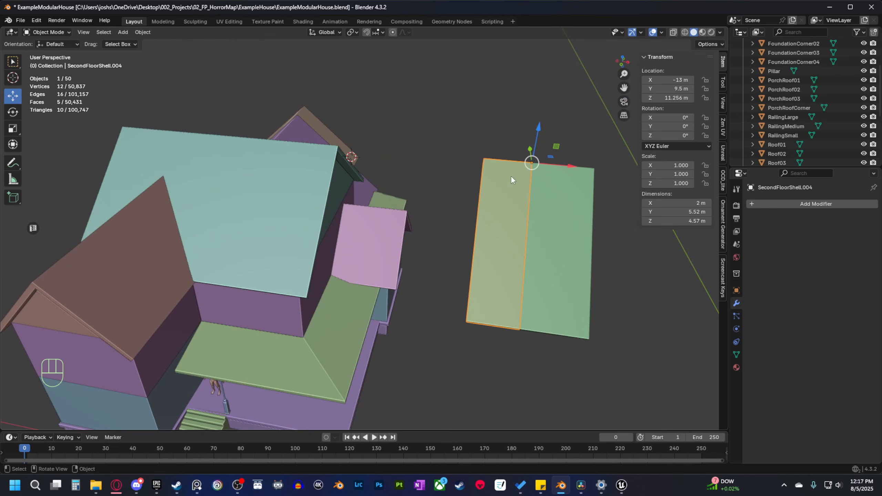
pyautogui.moveTo(316, 262); pyautogui.dragTo(398, 193, button='middle')
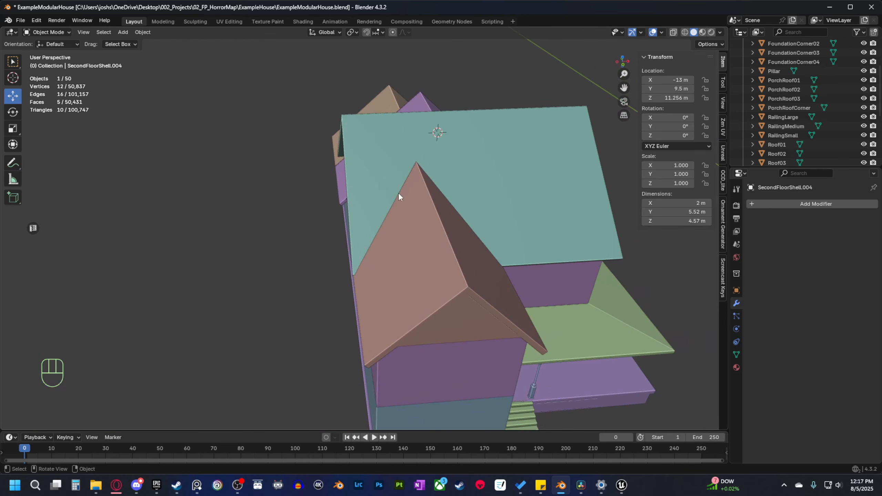
pyautogui.moveTo(301, 208); pyautogui.dragTo(441, 259, button='middle')
pyautogui.moveTo(316, 337); pyautogui.dragTo(395, 247, button='middle')
pyautogui.moveTo(438, 274); pyautogui.dragTo(421, 283, button='middle')
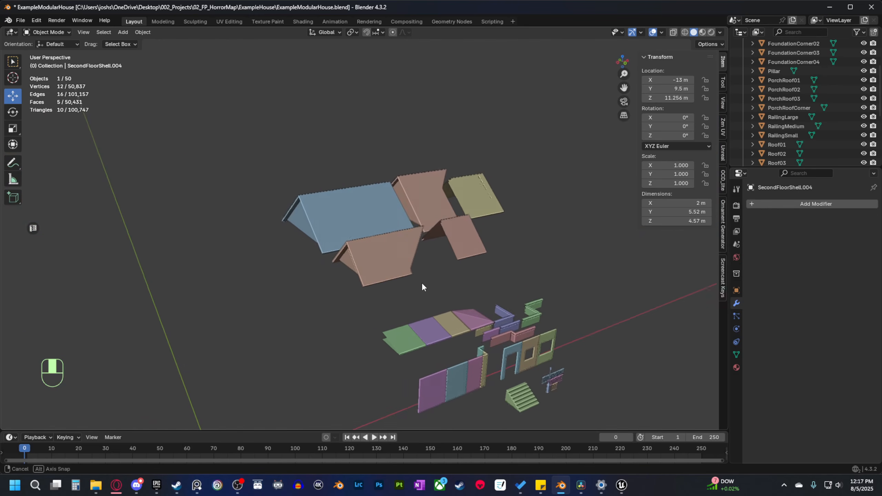
# Inspect the separated full roof modules by selecting the main roof, the side roofs and the end roof.
pyautogui.click(388, 218)
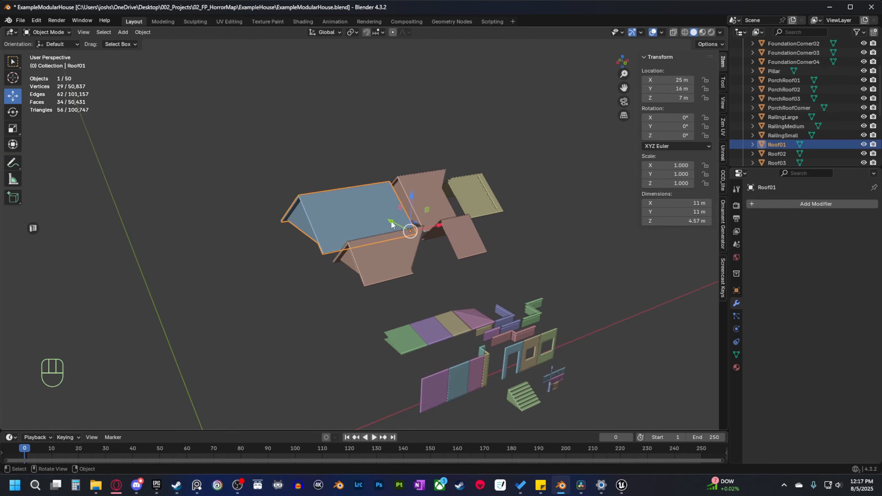
pyautogui.click(462, 244)
pyautogui.keyDown('shift'); pyautogui.moveTo(462, 244); pyautogui.dragTo(382, 313, button='middle'); pyautogui.keyUp('shift')
pyautogui.scroll(3, 398, 297)
pyautogui.keyDown('shift'); pyautogui.moveTo(382, 313); pyautogui.dragTo(444, 299, button='middle'); pyautogui.keyUp('shift')
pyautogui.click(355, 241)
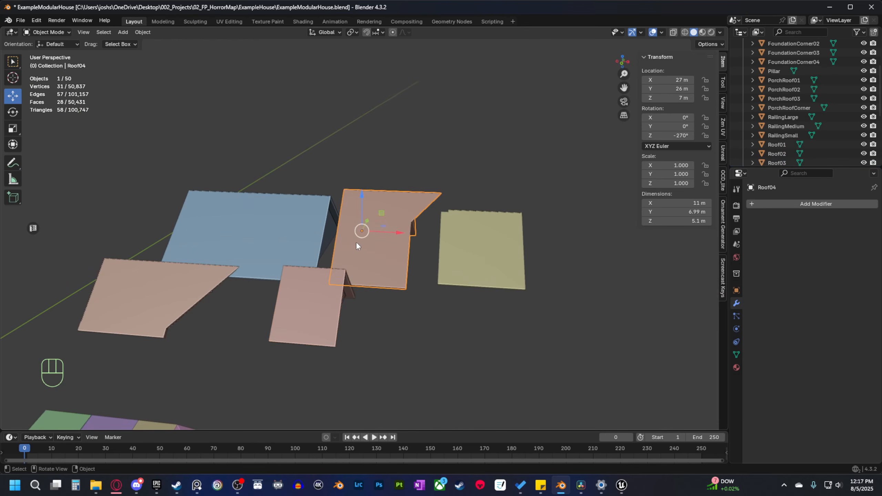
pyautogui.click(466, 266)
pyautogui.scroll(-3, 378, 312)
pyautogui.moveTo(378, 311); pyautogui.dragTo(407, 262, button='middle')
pyautogui.scroll(2, 396, 244)
pyautogui.moveTo(391, 196); pyautogui.dragTo(377, 223, button='middle')
pyautogui.keyDown('shift'); pyautogui.moveTo(434, 293); pyautogui.dragTo(457, 320, button='middle'); pyautogui.keyUp('shift')
pyautogui.scroll(-1, 437, 312)
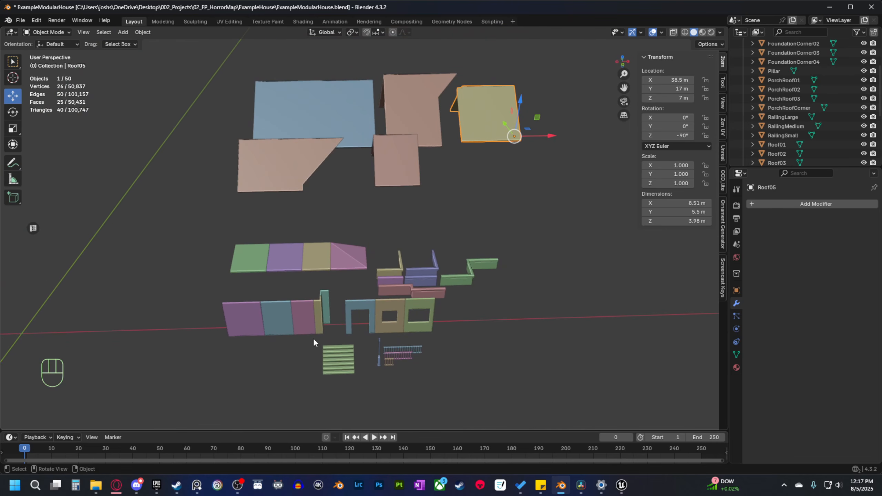
# Review the kit group by group: plain walls, doorway and window walls, foundations, porch roofs and full roofs.
pyautogui.moveTo(334, 304); pyautogui.dragTo(332, 301)
pyautogui.keyDown('shift'); pyautogui.moveTo(332, 300); pyautogui.dragTo(389, 310, button='middle'); pyautogui.keyUp('shift')
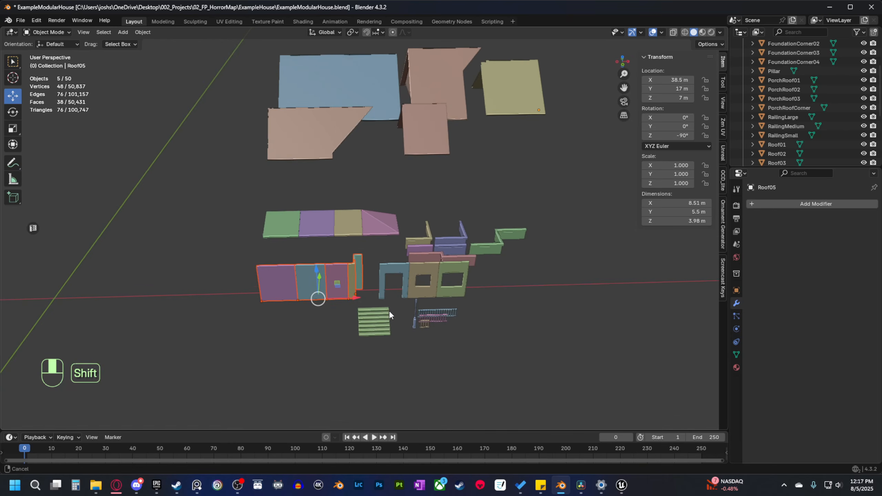
pyautogui.scroll(3, 399, 323)
pyautogui.moveTo(333, 357); pyautogui.dragTo(485, 342)
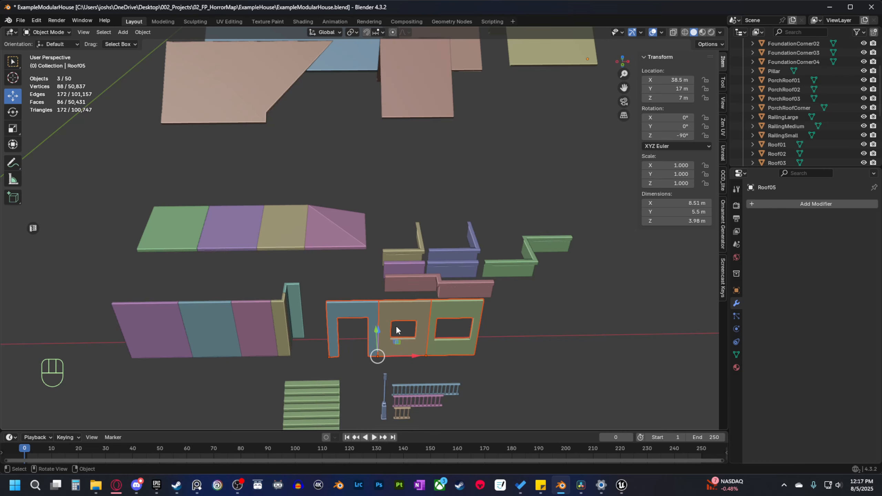
pyautogui.keyDown('shift'); pyautogui.moveTo(490, 360); pyautogui.dragTo(486, 307, button='middle'); pyautogui.keyUp('shift')
pyautogui.moveTo(561, 233); pyautogui.dragTo(386, 331)
pyautogui.keyDown('shift'); pyautogui.moveTo(386, 331); pyautogui.dragTo(506, 320, button='middle'); pyautogui.keyUp('shift')
pyautogui.moveTo(280, 300); pyautogui.dragTo(474, 239)
pyautogui.scroll(-4, 434, 263)
pyautogui.moveTo(295, 276); pyautogui.dragTo(512, 174)
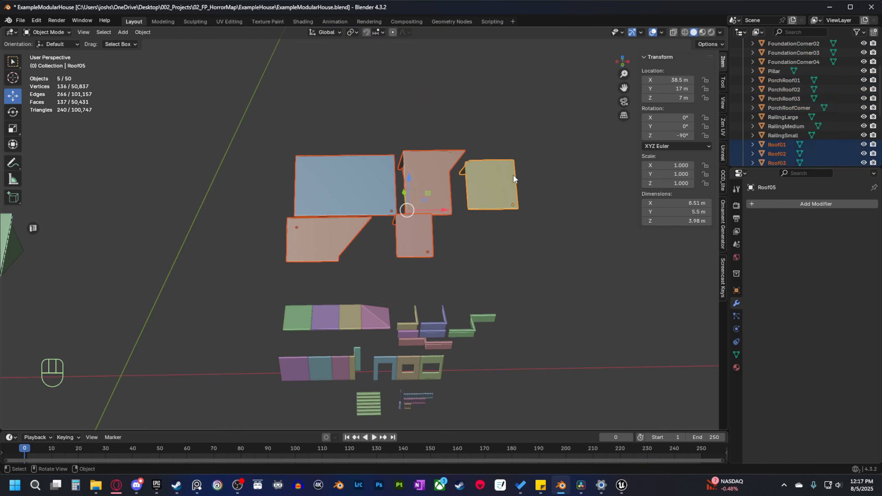
# Review the small kit pieces by selecting the stairs, the railings and the pillar.
pyautogui.keyDown('shift'); pyautogui.scroll(-5, 513, 174); pyautogui.keyUp('shift')
pyautogui.scroll(4, 429, 289)
pyautogui.moveTo(350, 245); pyautogui.dragTo(427, 308)
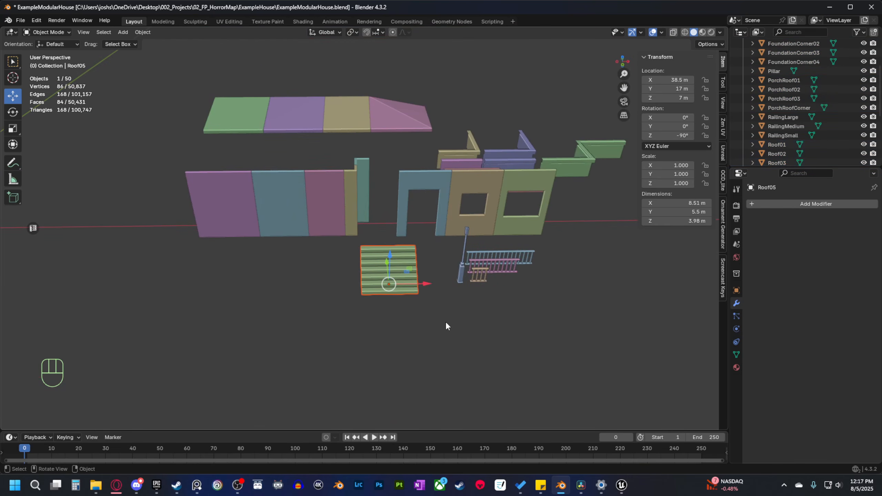
pyautogui.moveTo(445, 321); pyautogui.dragTo(417, 325, button='middle')
pyautogui.moveTo(394, 303); pyautogui.dragTo(493, 259)
pyautogui.scroll(3, 446, 293)
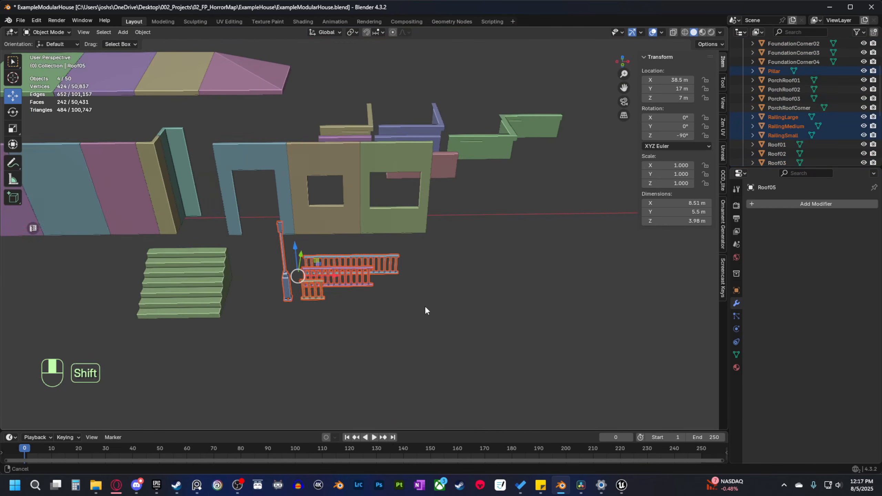
pyautogui.keyDown('shift'); pyautogui.moveTo(425, 306); pyautogui.dragTo(233, 319, button='middle'); pyautogui.keyUp('shift')
pyautogui.click(221, 319)
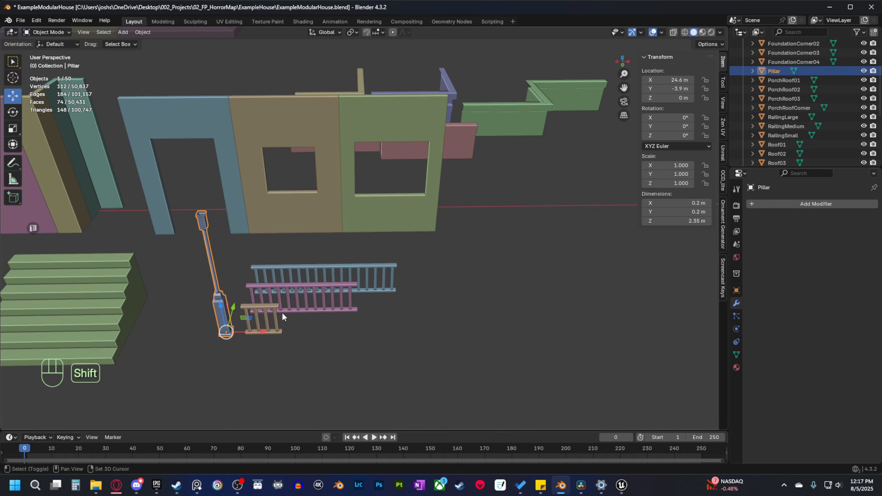
# Show the Unreal export options beside the laid-out modular pieces and clear the selection.
pyautogui.scroll(-5, 313, 309)
pyautogui.keyDown('shift'); pyautogui.moveTo(351, 305); pyautogui.dragTo(469, 301, button='middle'); pyautogui.keyUp('shift')
pyautogui.scroll(-2, 470, 301)
pyautogui.keyDown('shift'); pyautogui.moveTo(265, 303); pyautogui.dragTo(451, 256, button='middle'); pyautogui.keyUp('shift')
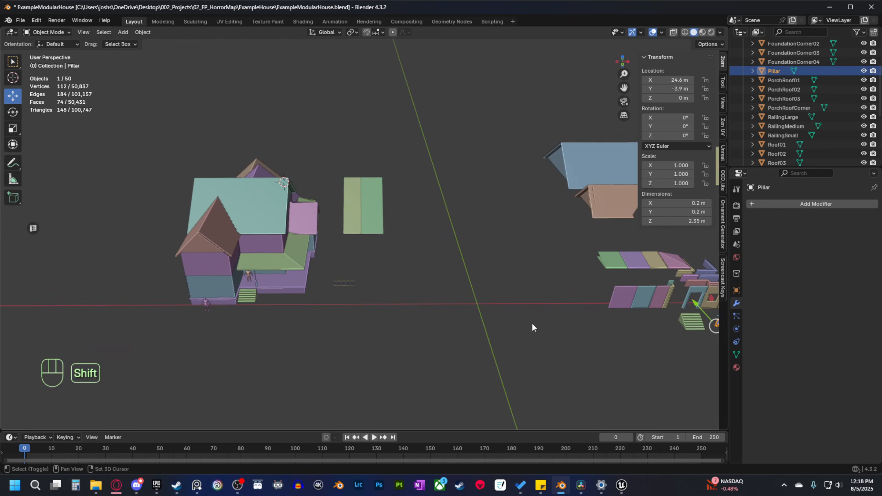
pyautogui.keyDown('shift'); pyautogui.moveTo(531, 325); pyautogui.dragTo(401, 333, button='middle'); pyautogui.keyUp('shift')
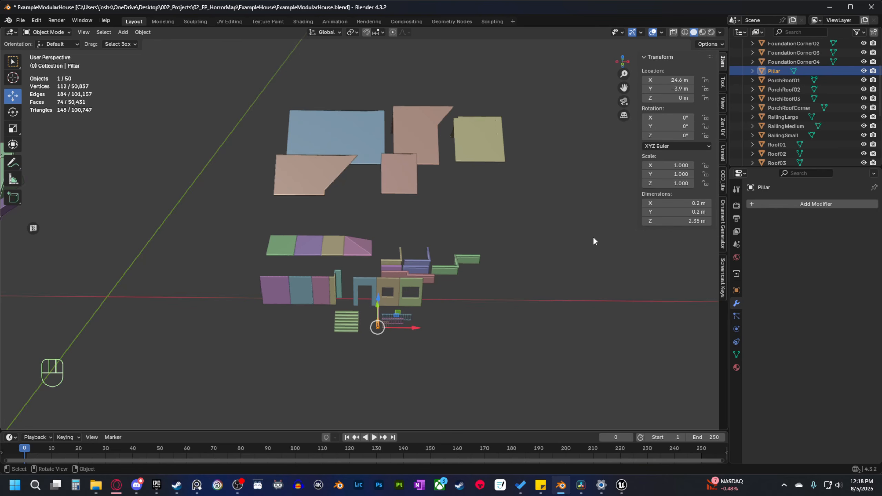
pyautogui.click(721, 158)
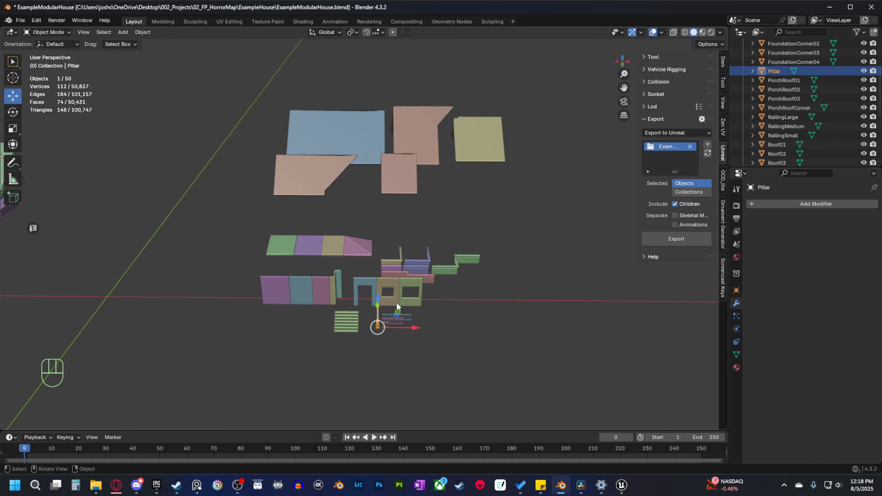
pyautogui.keyDown('shift'); pyautogui.moveTo(397, 306); pyautogui.dragTo(458, 310, button='middle'); pyautogui.keyUp('shift')
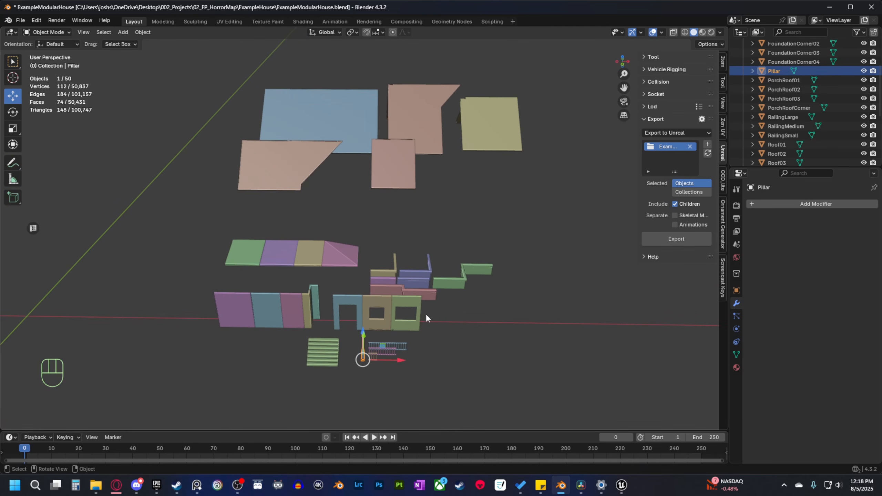
pyautogui.click(198, 380)
pyautogui.keyDown('shift'); pyautogui.moveTo(264, 375); pyautogui.dragTo(271, 375, button='middle'); pyautogui.keyUp('shift')
pyautogui.keyDown('shift'); pyautogui.moveTo(441, 353); pyautogui.dragTo(429, 357, button='middle'); pyautogui.keyUp('shift')
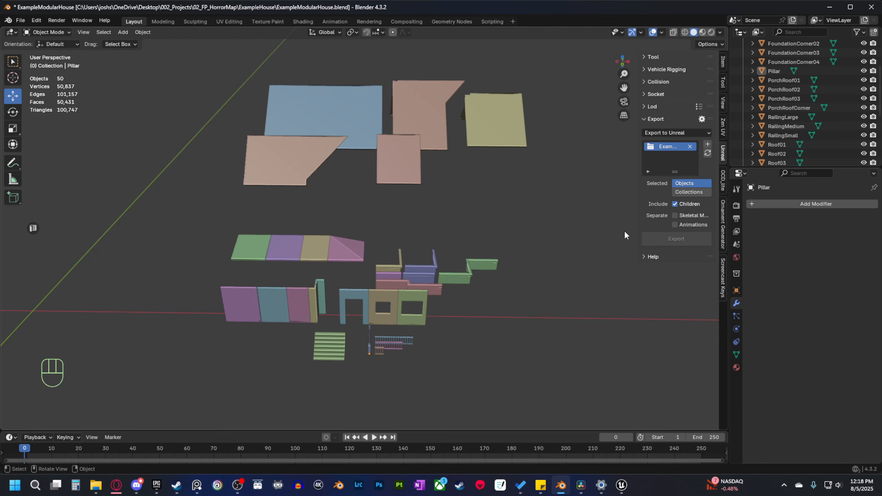
pyautogui.keyDown('shift'); pyautogui.moveTo(467, 308); pyautogui.dragTo(460, 310, button='middle'); pyautogui.keyUp('shift')
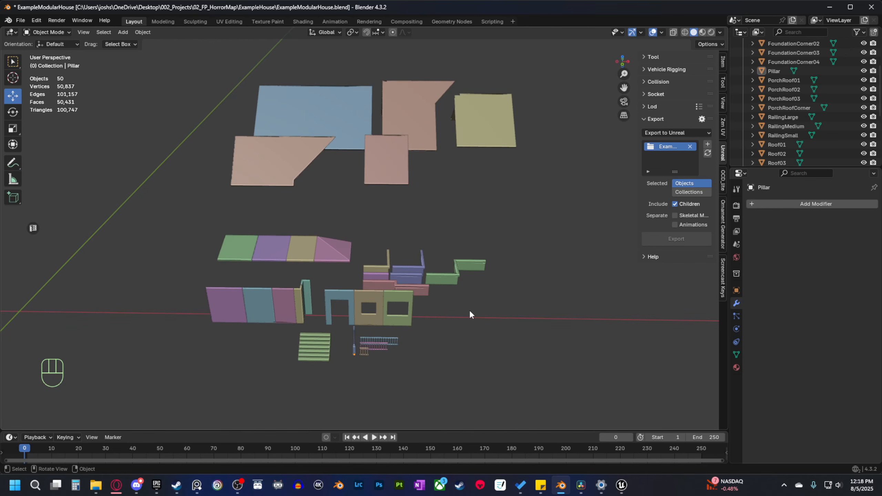
pyautogui.keyDown('shift'); pyautogui.moveTo(317, 371); pyautogui.dragTo(333, 371, button='middle'); pyautogui.keyUp('shift')
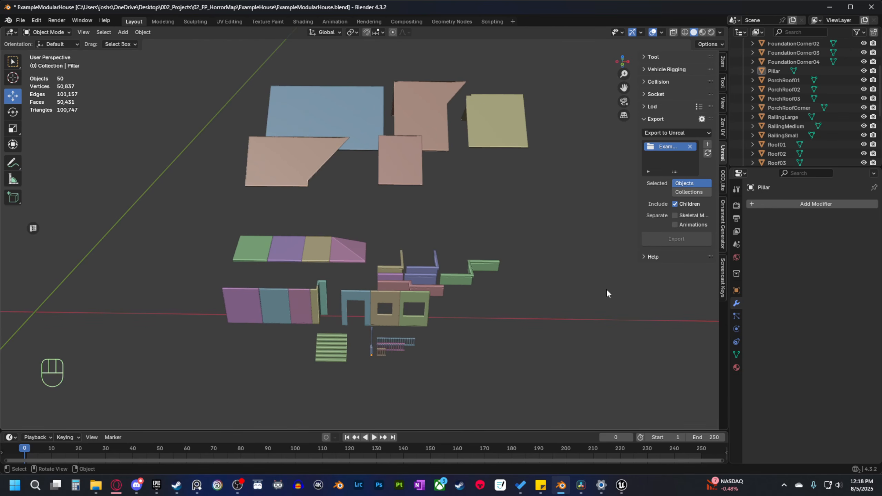
pyautogui.keyDown('shift'); pyautogui.moveTo(497, 289); pyautogui.dragTo(484, 293, button='middle'); pyautogui.keyUp('shift')
pyautogui.keyDown('shift'); pyautogui.moveTo(254, 334); pyautogui.dragTo(313, 301, button='middle'); pyautogui.keyUp('shift')
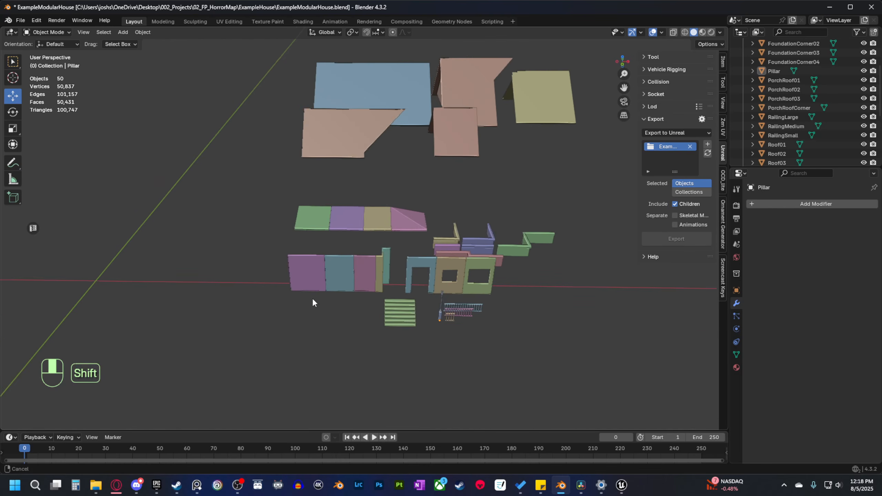
# Select all the laid-out modular pieces together, from the wall pieces up to the full roofs.
pyautogui.scroll(2, 313, 301)
pyautogui.click(294, 303)
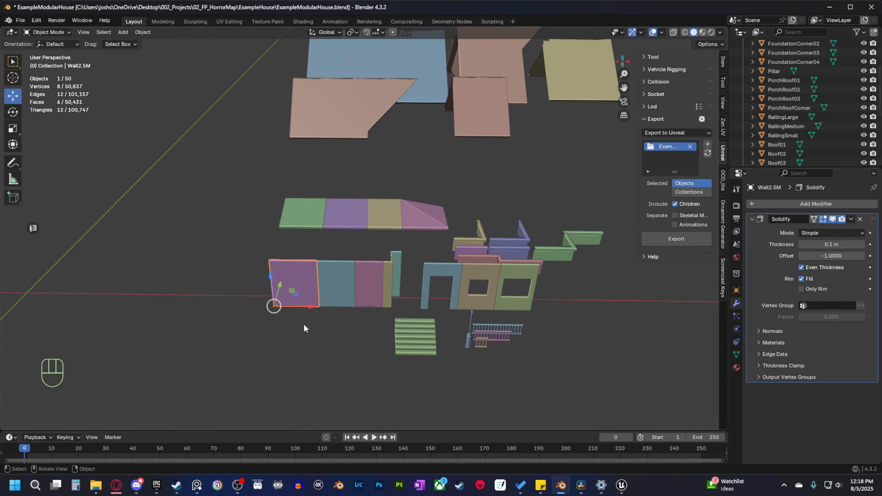
pyautogui.scroll(-2, 305, 322)
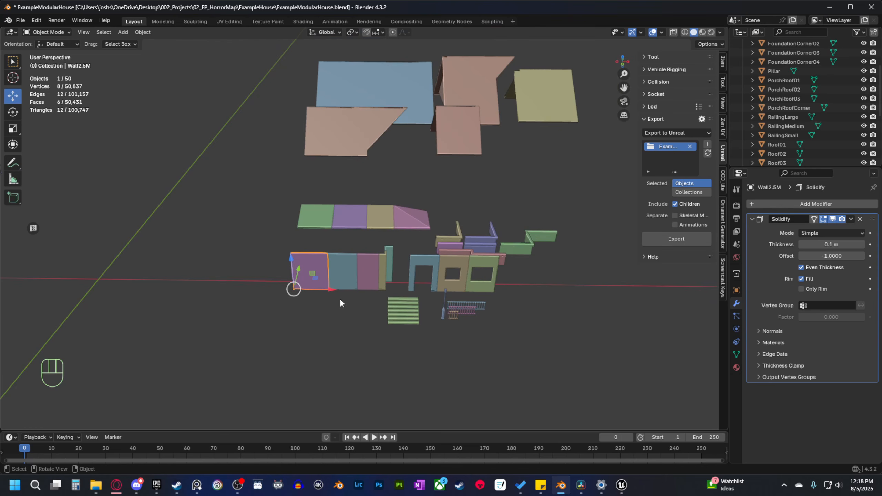
pyautogui.keyDown('shift'); pyautogui.click(341, 275); pyautogui.keyUp('shift')
pyautogui.moveTo(261, 362); pyautogui.dragTo(586, 89)
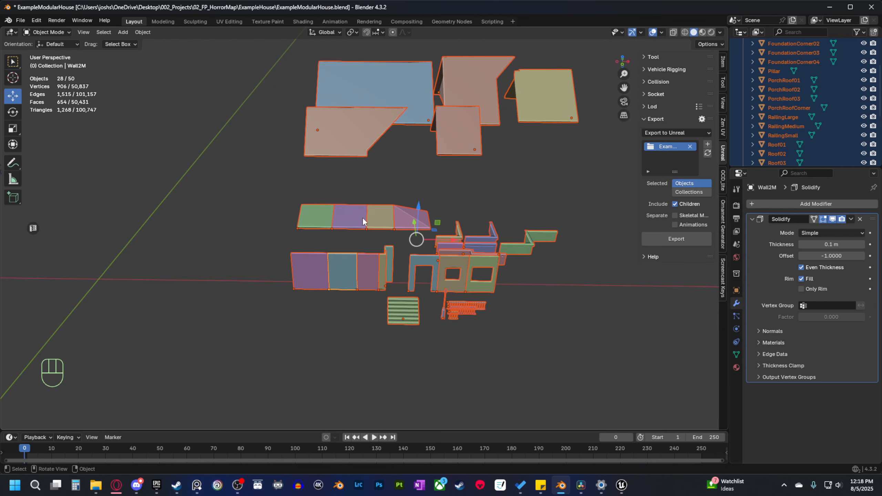
# Check the origin points of the plain wall pieces and the wall corner by selecting each one.
pyautogui.keyDown('shift'); pyautogui.moveTo(340, 299); pyautogui.dragTo(378, 280, button='middle'); pyautogui.keyUp('shift')
pyautogui.scroll(3, 360, 284)
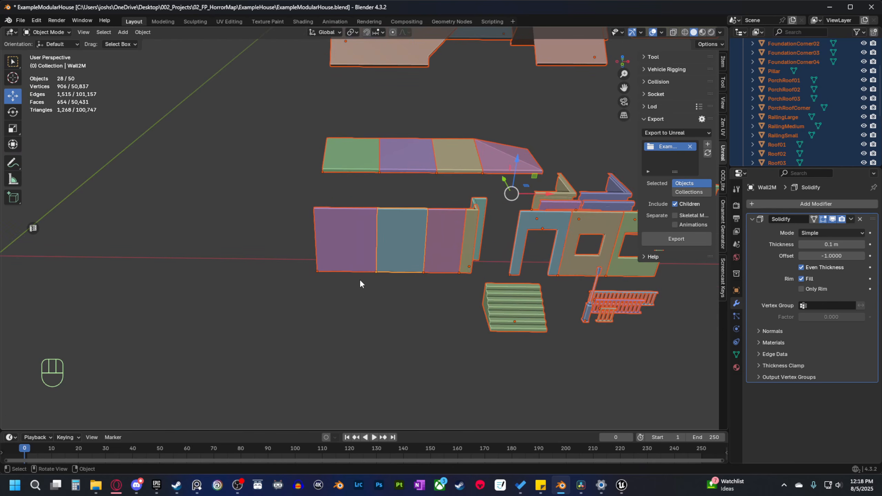
pyautogui.click(317, 269)
pyautogui.click(387, 266)
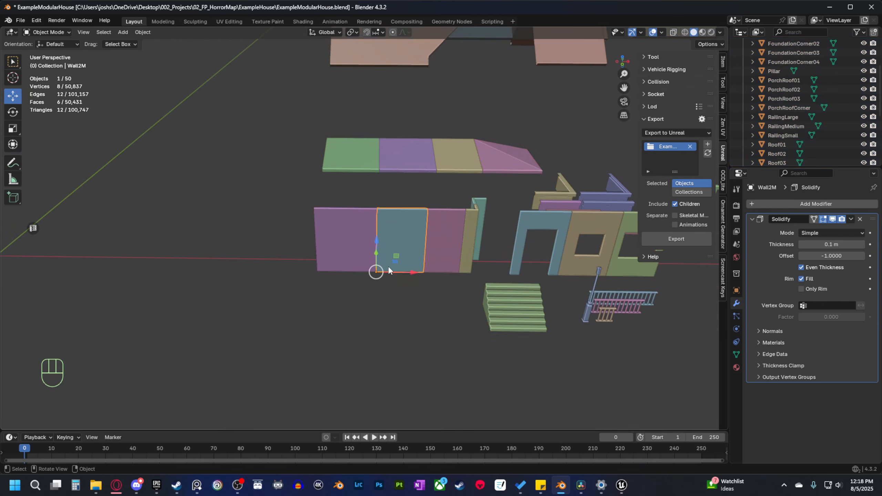
pyautogui.click(433, 267)
pyautogui.click(466, 263)
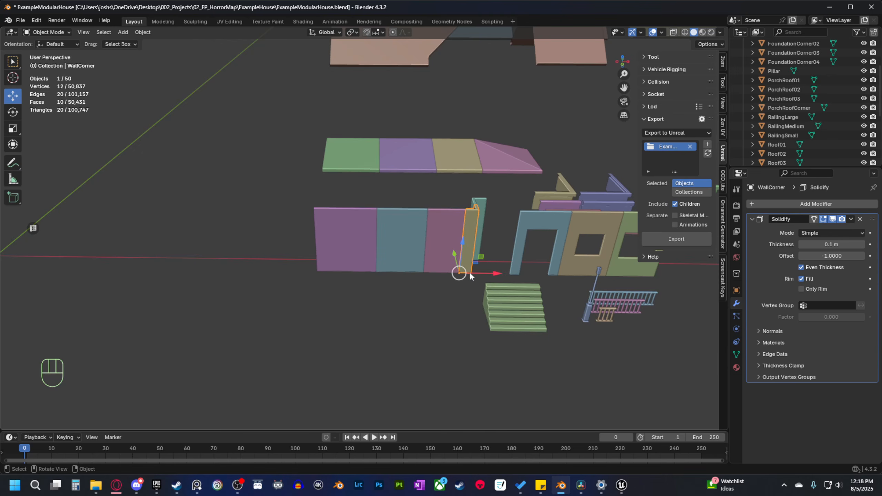
# Select the three plain wall pieces and the wall corner one after another to examine where their origins sit.
pyautogui.keyDown('shift'); pyautogui.moveTo(455, 277); pyautogui.dragTo(393, 283, button='middle'); pyautogui.keyUp('shift')
pyautogui.keyDown('shift'); pyautogui.moveTo(330, 282); pyautogui.dragTo(349, 279, button='middle'); pyautogui.keyUp('shift')
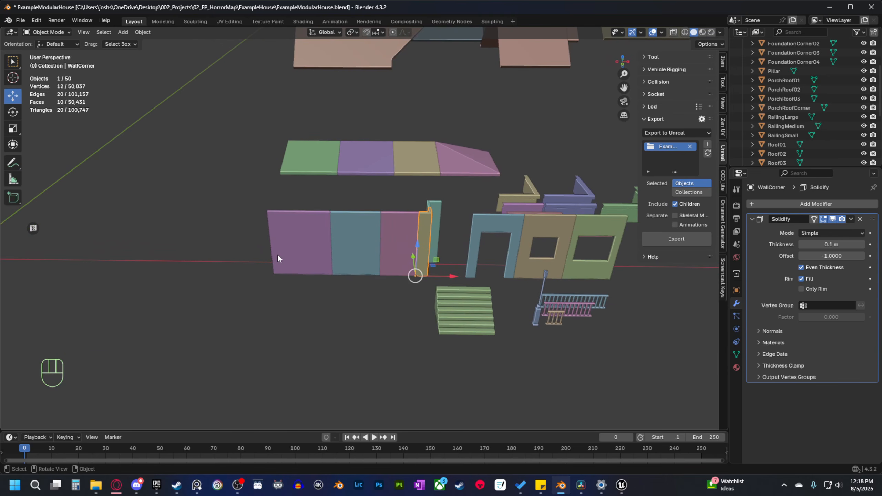
pyautogui.click(281, 266)
pyautogui.click(341, 264)
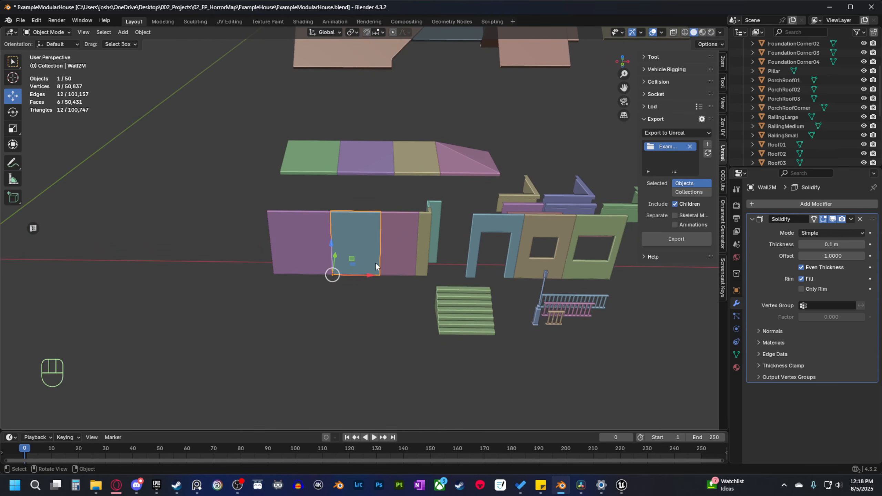
pyautogui.click(399, 261)
pyautogui.click(421, 264)
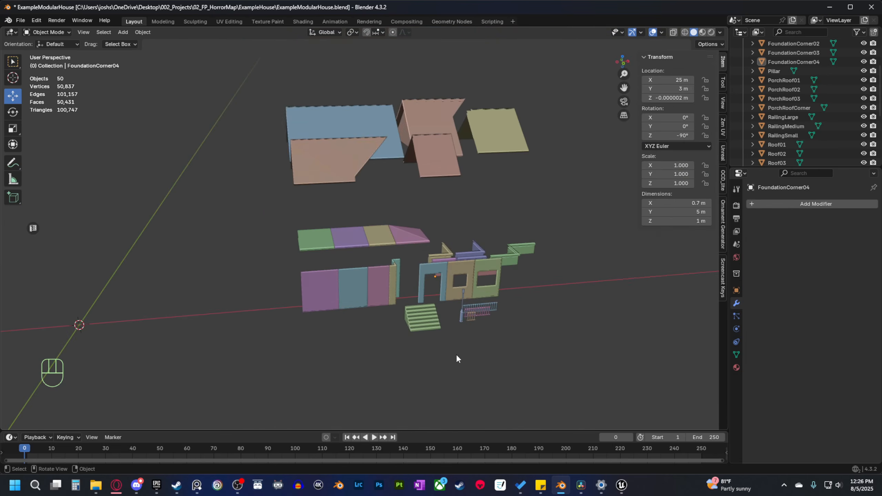
# Select the whole set of laid-out kit pieces, start moving it and cancel the move.
pyautogui.moveTo(456, 354); pyautogui.dragTo(552, 348, button='middle')
pyautogui.moveTo(272, 376); pyautogui.dragTo(578, 129)
pyautogui.moveTo(538, 169); pyautogui.dragTo(517, 252, button='middle')
pyautogui.press('g')
pyautogui.rightClick(557, 196)
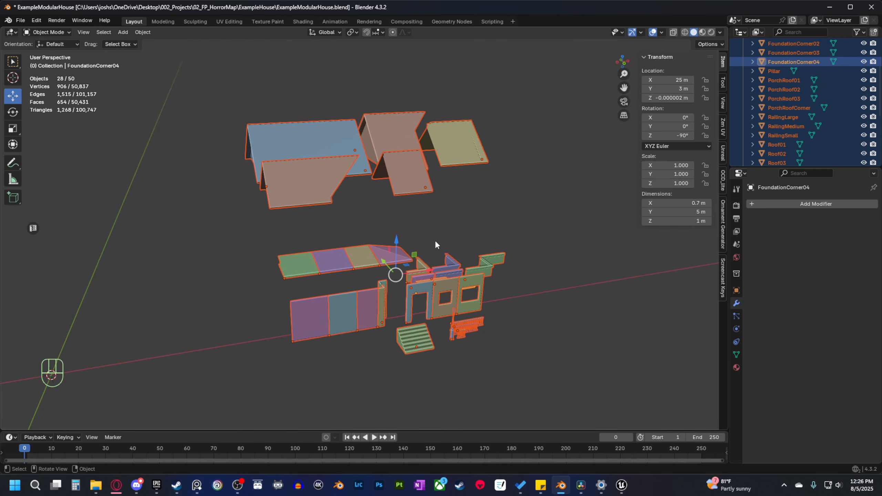
# Select the eight wall pieces together: the three plain walls, outer and inner corners, doorway wall and both window walls.
pyautogui.keyDown('shift'); pyautogui.moveTo(436, 244); pyautogui.dragTo(447, 248, button='middle'); pyautogui.keyUp('shift')
pyautogui.click(326, 323)
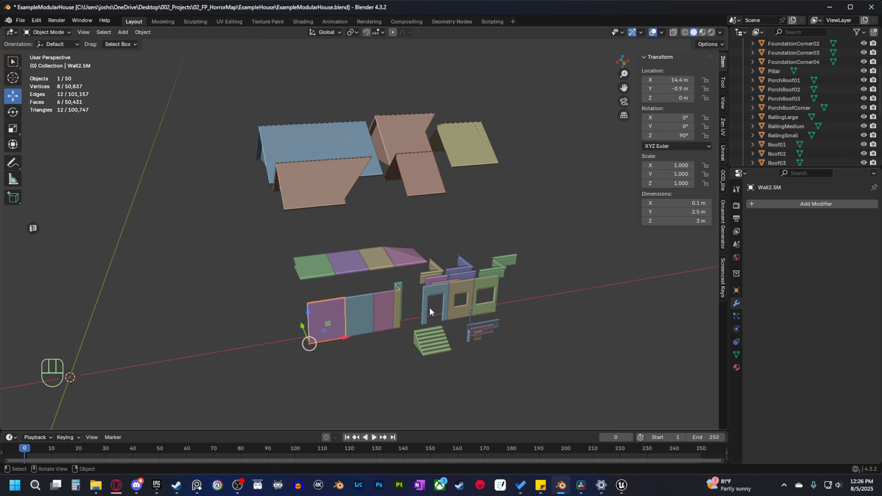
pyautogui.moveTo(422, 293); pyautogui.dragTo(415, 298, button='middle')
pyautogui.moveTo(420, 341); pyautogui.dragTo(428, 340, button='middle')
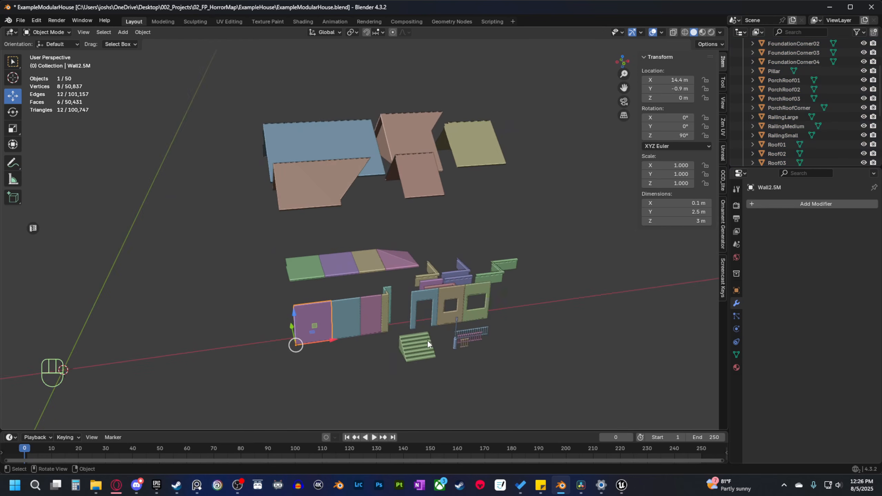
pyautogui.moveTo(384, 302); pyautogui.dragTo(366, 325, button='middle')
pyautogui.keyDown('shift'); pyautogui.moveTo(367, 325); pyautogui.dragTo(378, 300, button='middle'); pyautogui.keyUp('shift')
pyautogui.scroll(1, 378, 299)
pyautogui.keyDown('shift'); pyautogui.moveTo(425, 329); pyautogui.dragTo(372, 331, button='middle'); pyautogui.keyUp('shift')
pyautogui.scroll(1, 372, 330)
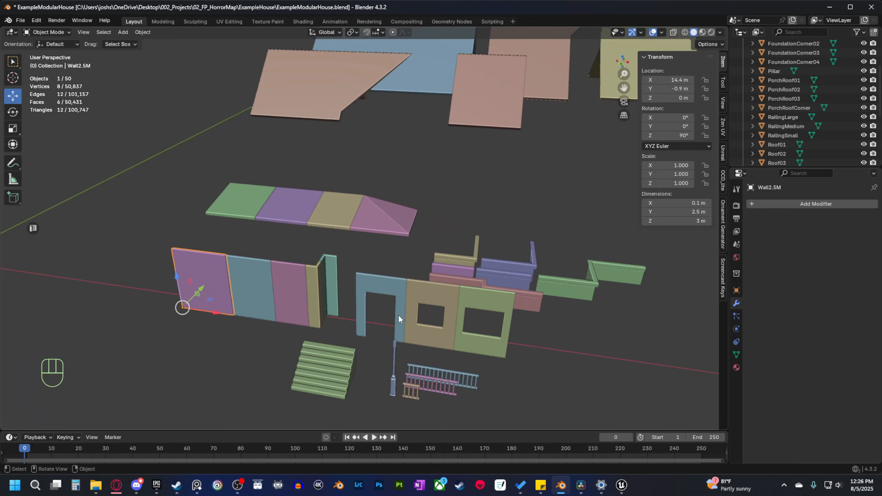
pyautogui.keyDown('shift'); pyautogui.click(269, 297); pyautogui.keyUp('shift')
pyautogui.keyDown('shift'); pyautogui.click(295, 296); pyautogui.keyUp('shift')
pyautogui.keyDown('shift'); pyautogui.click(317, 293); pyautogui.keyUp('shift')
pyautogui.keyDown('shift'); pyautogui.click(325, 282); pyautogui.keyUp('shift')
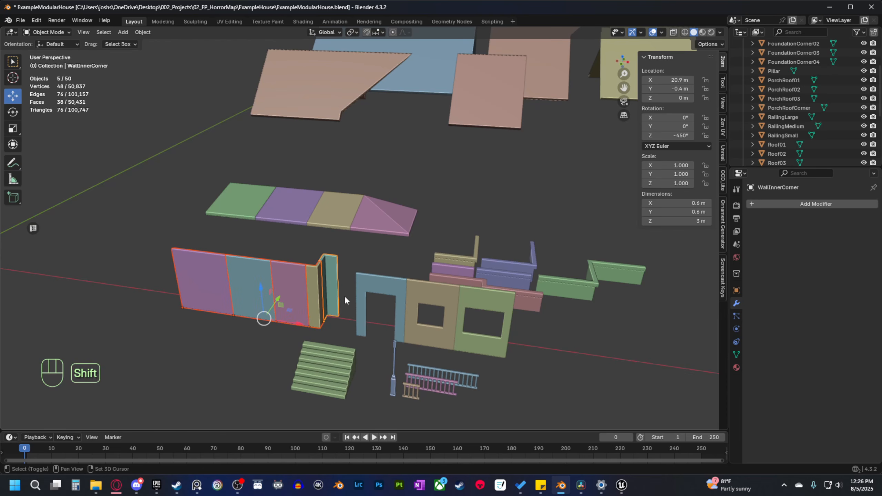
pyautogui.keyDown('shift'); pyautogui.click(376, 284); pyautogui.keyUp('shift')
pyautogui.keyDown('shift'); pyautogui.click(417, 296); pyautogui.keyUp('shift')
pyautogui.keyDown('shift'); pyautogui.click(468, 307); pyautogui.keyUp('shift')
pyautogui.moveTo(468, 306); pyautogui.dragTo(430, 295, button='middle')
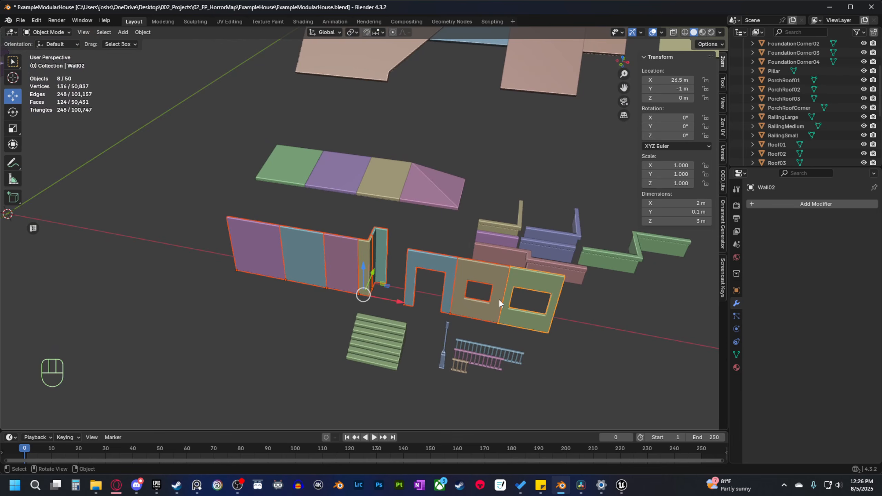
# Examine the combined UV layout of the selected wall pieces in Edit Mode, returning to Object Mode when done.
pyautogui.press('Tab')
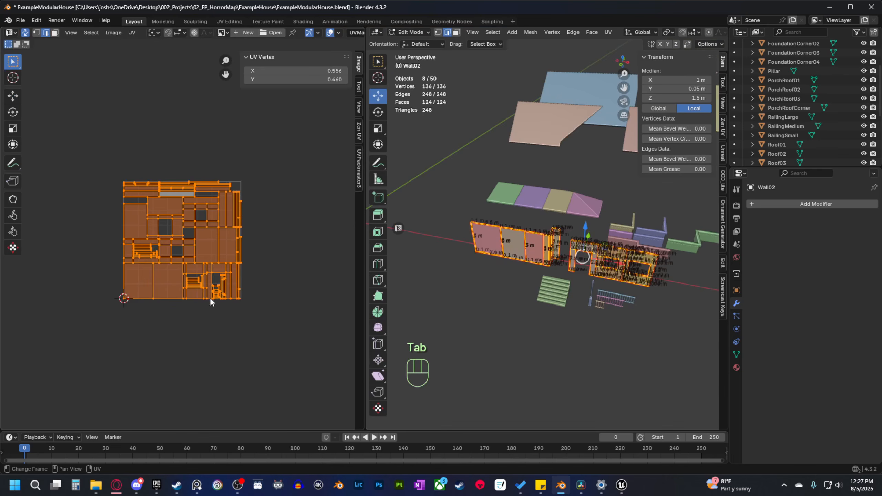
pyautogui.moveTo(514, 332); pyautogui.dragTo(474, 297, button='middle')
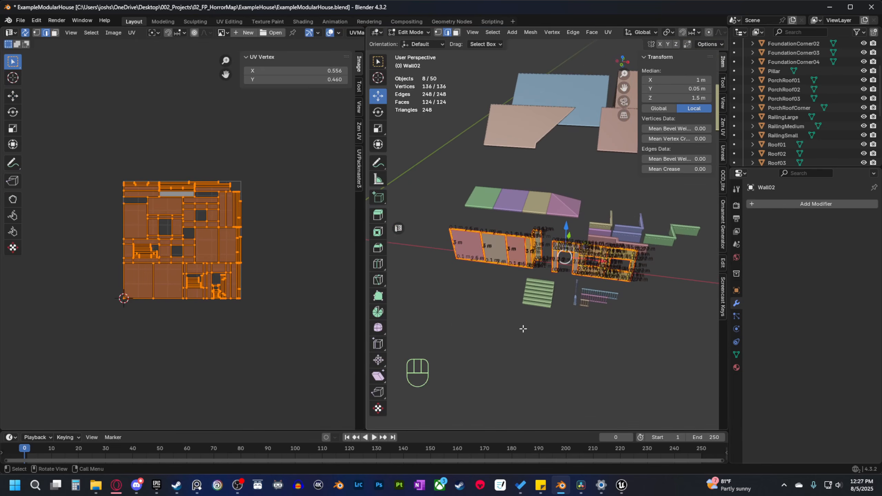
pyautogui.press('Tab')
# Select the three porch roof sections and the porch roof corner together and examine their shared UV layout.
pyautogui.click(497, 204)
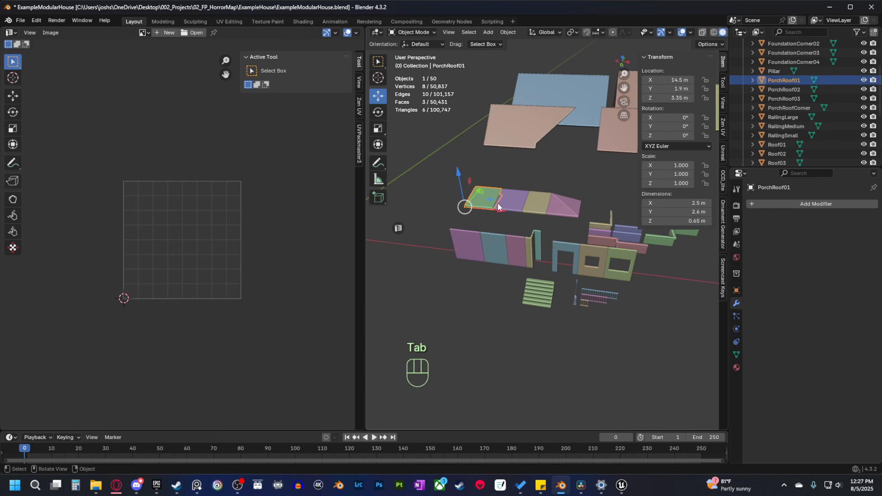
pyautogui.keyDown('shift'); pyautogui.click(520, 202); pyautogui.keyUp('shift')
pyautogui.keyDown('shift'); pyautogui.click(537, 206); pyautogui.keyUp('shift')
pyautogui.keyDown('shift'); pyautogui.click(563, 209); pyautogui.keyUp('shift')
pyautogui.press('Tab')
pyautogui.press('Tab')
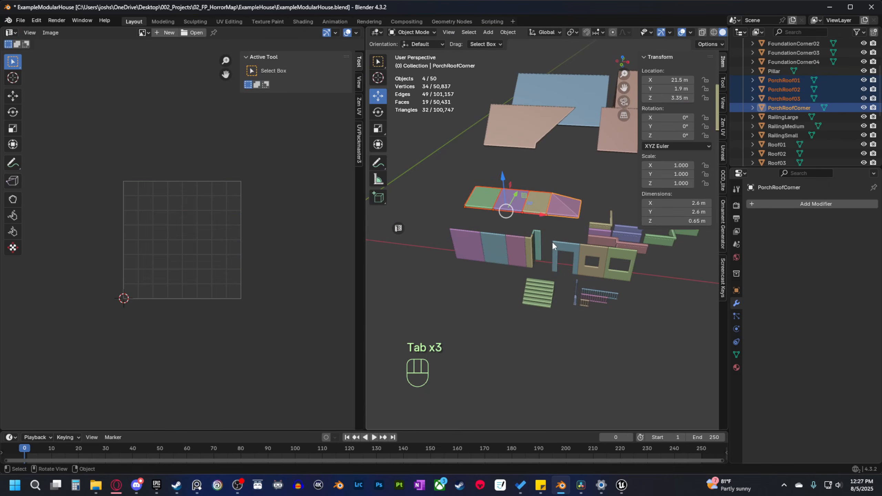
# Return to the enlarged 3D viewport without the UV editor and clear the porch roof selection.
pyautogui.keyDown('shift'); pyautogui.moveTo(592, 263); pyautogui.dragTo(531, 266, button='middle'); pyautogui.keyUp('shift')
pyautogui.moveTo(531, 266); pyautogui.dragTo(474, 262, button='middle')
pyautogui.moveTo(493, 221); pyautogui.dragTo(536, 222, button='middle')
pyautogui.keyDown('shift'); pyautogui.moveTo(536, 222); pyautogui.dragTo(552, 204, button='middle'); pyautogui.keyUp('shift')
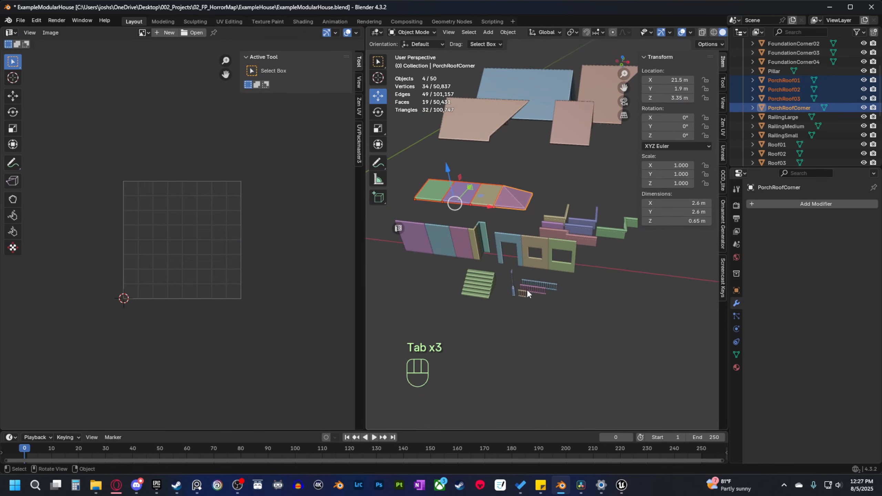
pyautogui.moveTo(526, 289); pyautogui.dragTo(573, 286, button='middle')
pyautogui.hotkey('ctrl', 'space')
pyautogui.moveTo(432, 278); pyautogui.dragTo(492, 331, button='middle')
pyautogui.click(484, 342)
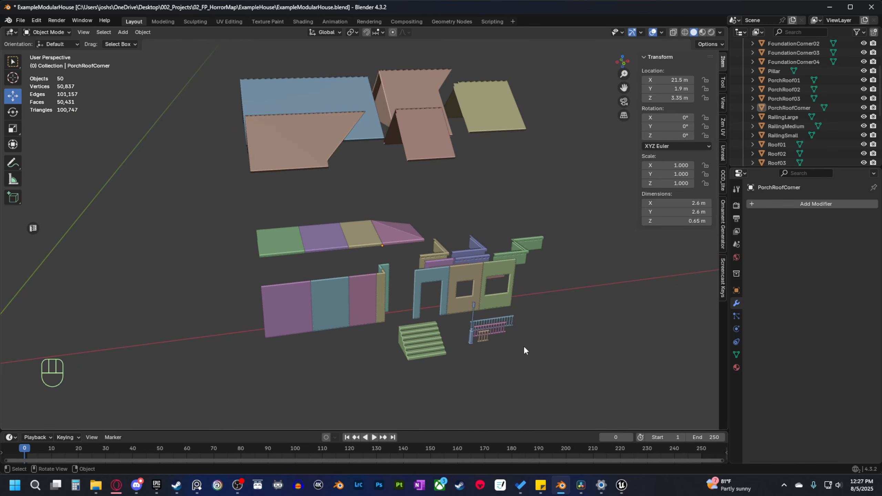
# Select all the laid-out modular pieces, from walls and railings up to the roofs, and export them as objects to Unreal.
pyautogui.moveTo(523, 346)
pyautogui.mouseDown(button='middle')
pyautogui.moveTo(486, 353)
pyautogui.moveTo(510, 353)
pyautogui.mouseUp(button='middle')
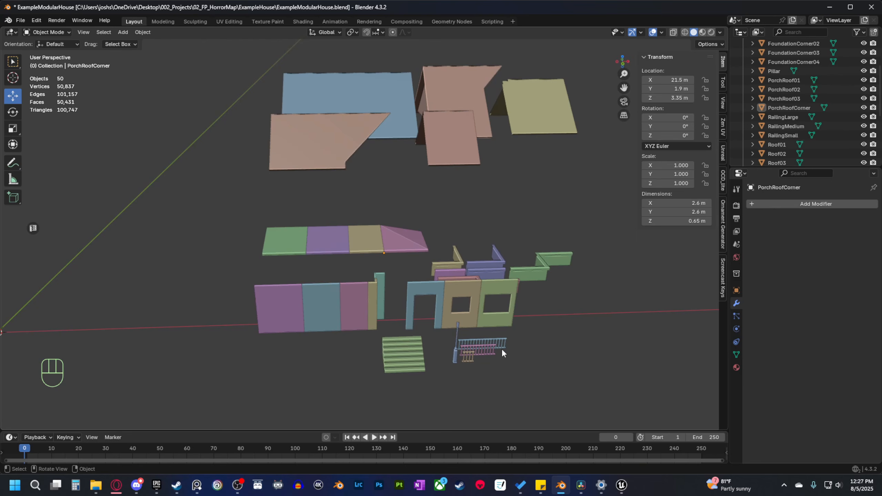
pyautogui.moveTo(456, 299); pyautogui.dragTo(424, 307, button='middle')
pyautogui.scroll(2, 424, 307)
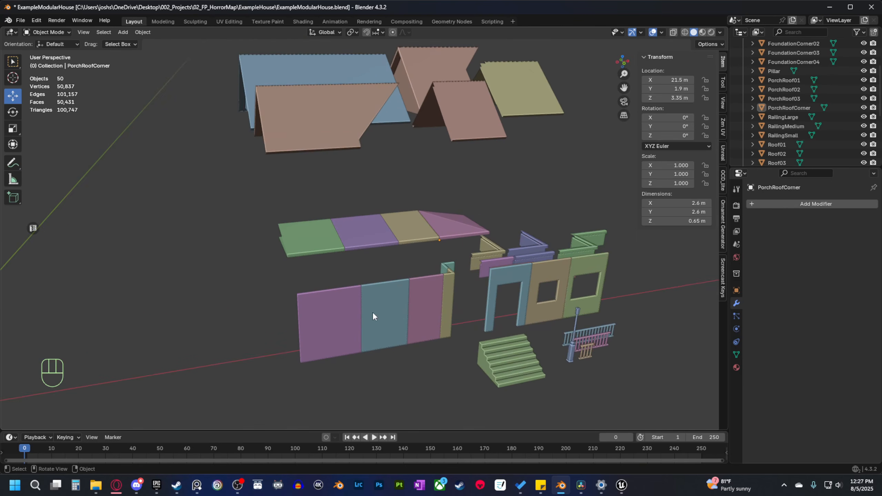
pyautogui.moveTo(393, 329); pyautogui.dragTo(412, 323, button='middle')
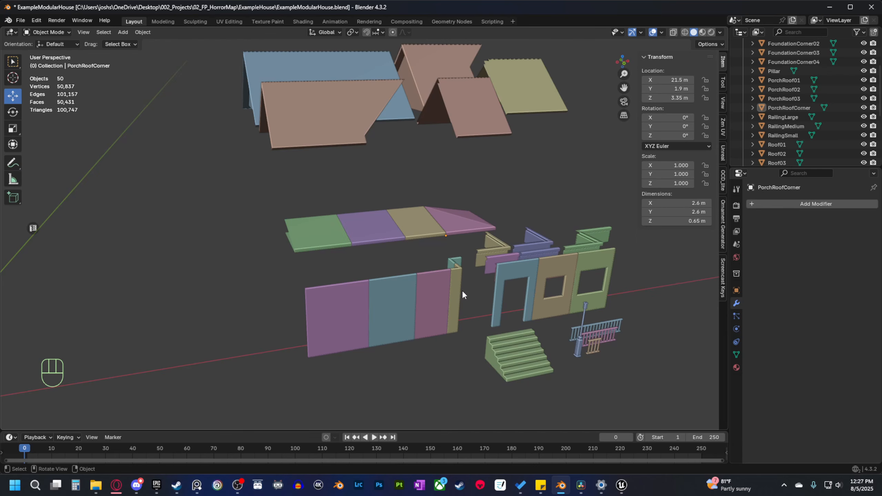
pyautogui.scroll(-2, 506, 317)
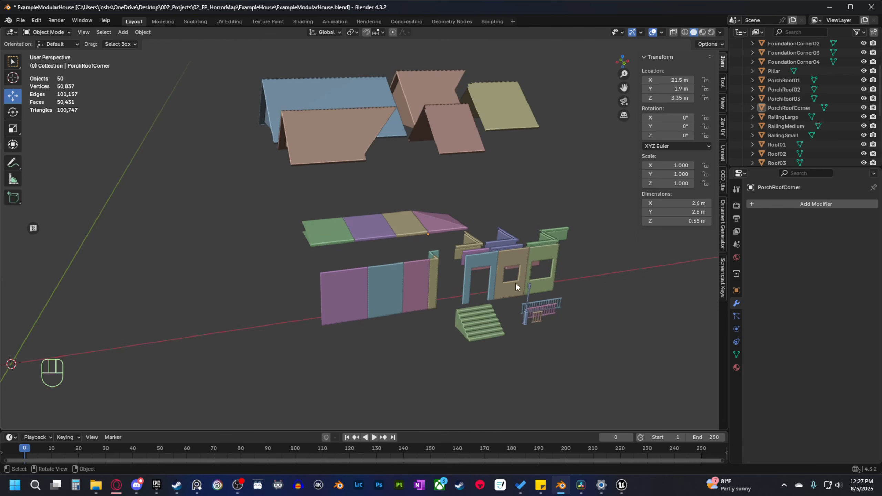
pyautogui.moveTo(515, 283); pyautogui.dragTo(494, 299, button='middle')
pyautogui.scroll(-1, 493, 299)
pyautogui.moveTo(300, 352); pyautogui.dragTo(541, 118)
pyautogui.moveTo(482, 282); pyautogui.dragTo(519, 282, button='middle')
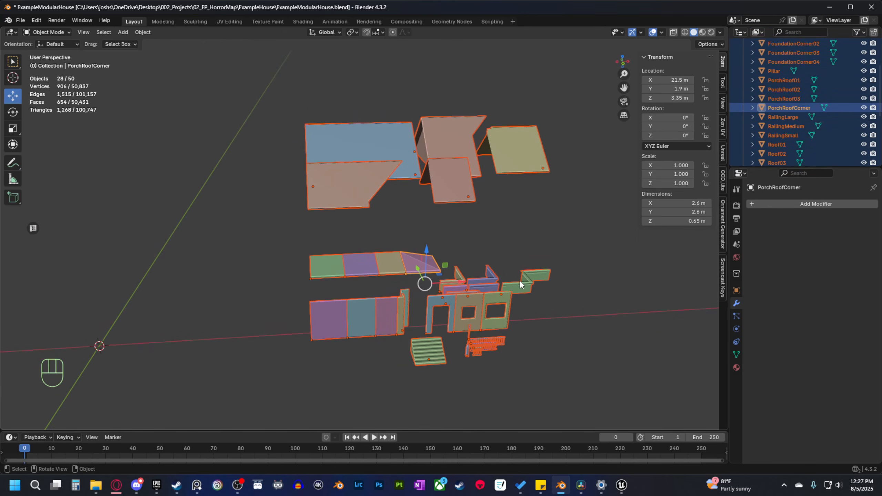
pyautogui.click(722, 154)
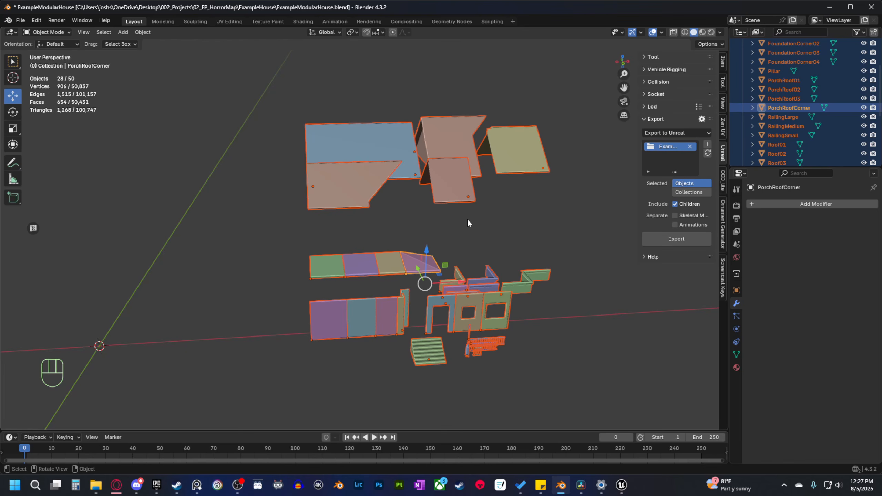
pyautogui.click(676, 239)
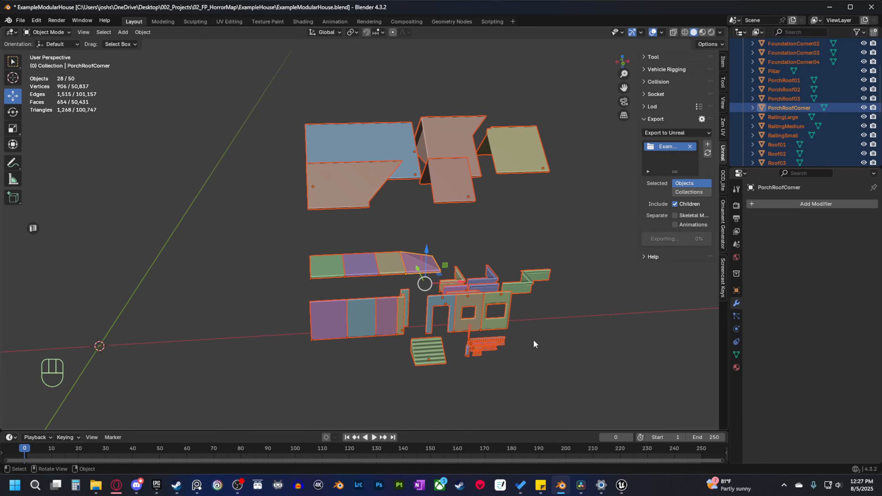
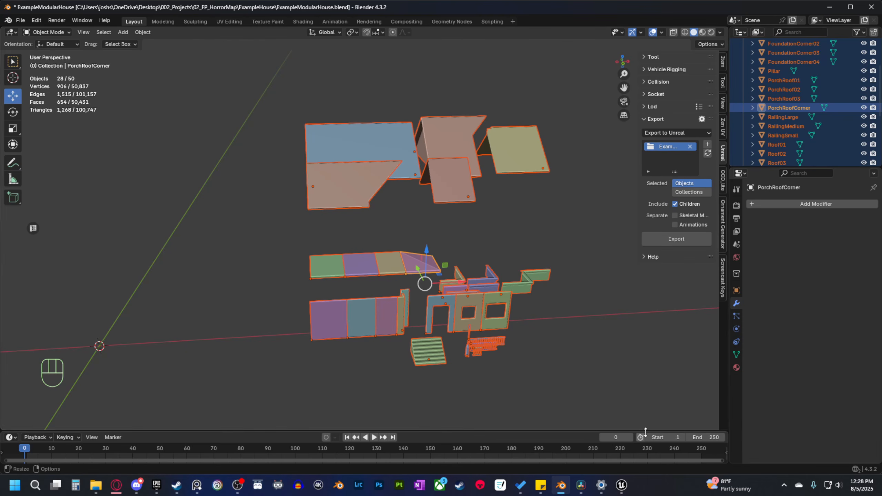
# Switch to Unreal Editor and bring the exported FBX files into the Meshes/ExampleHouse content folder.
pyautogui.click(621, 485)
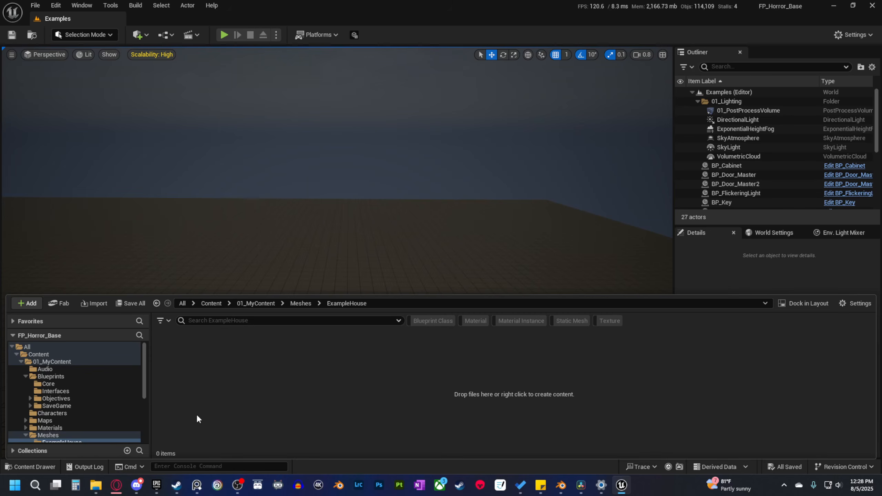
pyautogui.moveTo(96, 485)
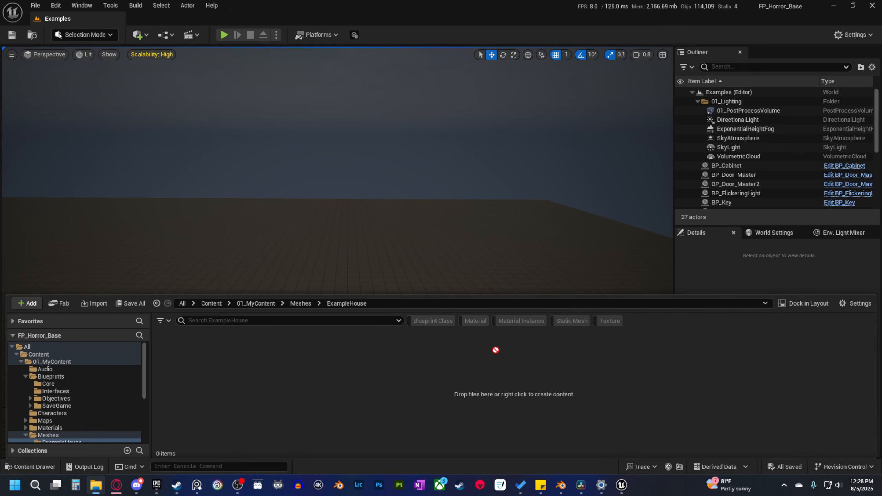
pyautogui.moveTo(331, 368); pyautogui.dragTo(292, 375)
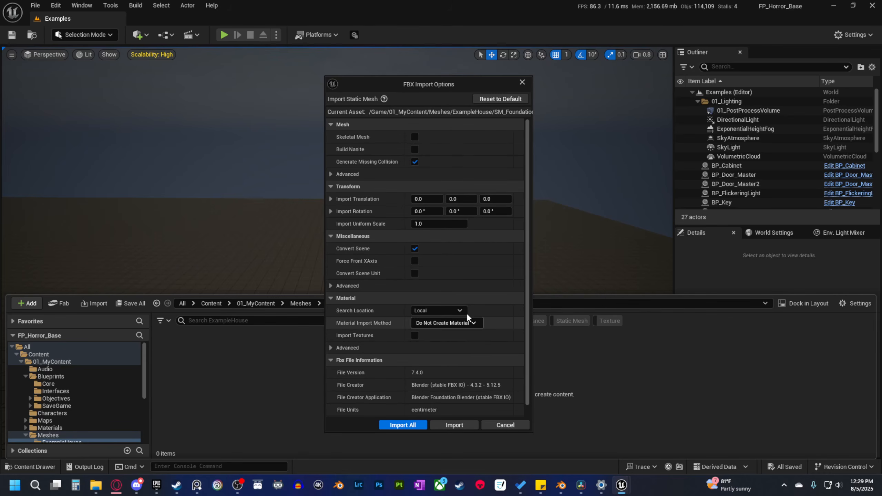
# Review the FBX import options, expand the advanced miscellaneous settings, and import all meshes without creating materials.
pyautogui.moveTo(481, 82); pyautogui.dragTo(471, 80)
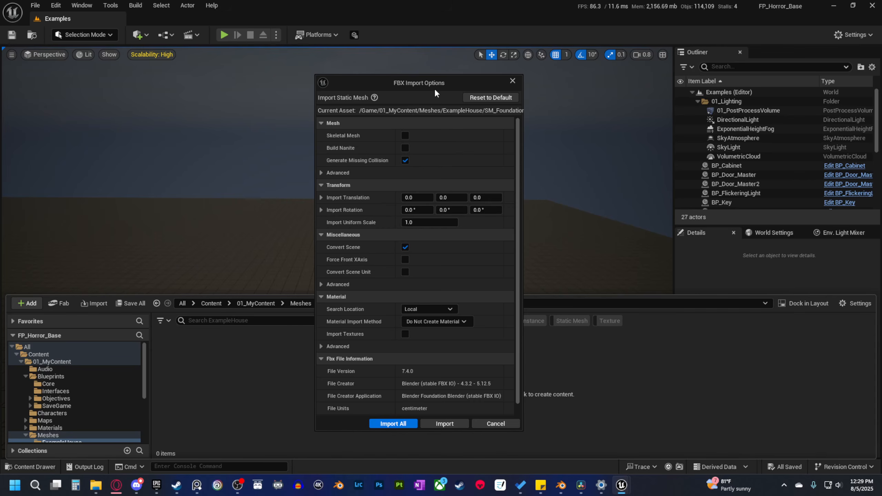
pyautogui.scroll(-1, 484, 277)
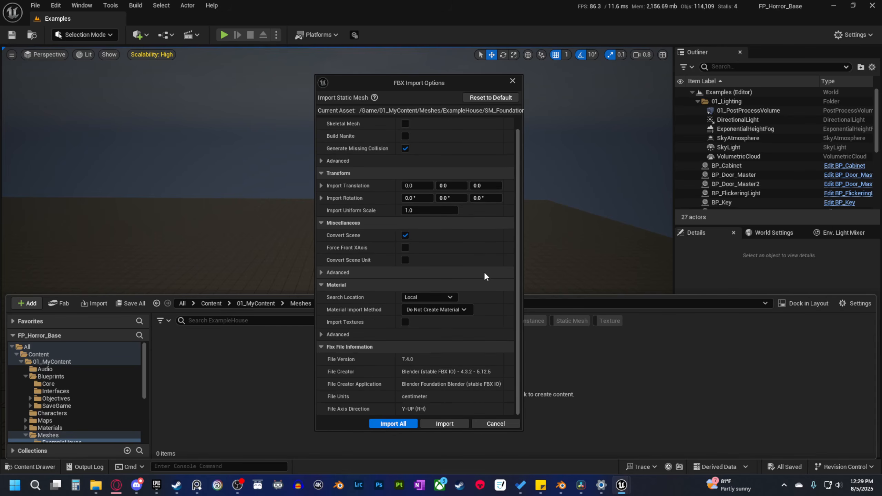
pyautogui.scroll(1, 447, 292)
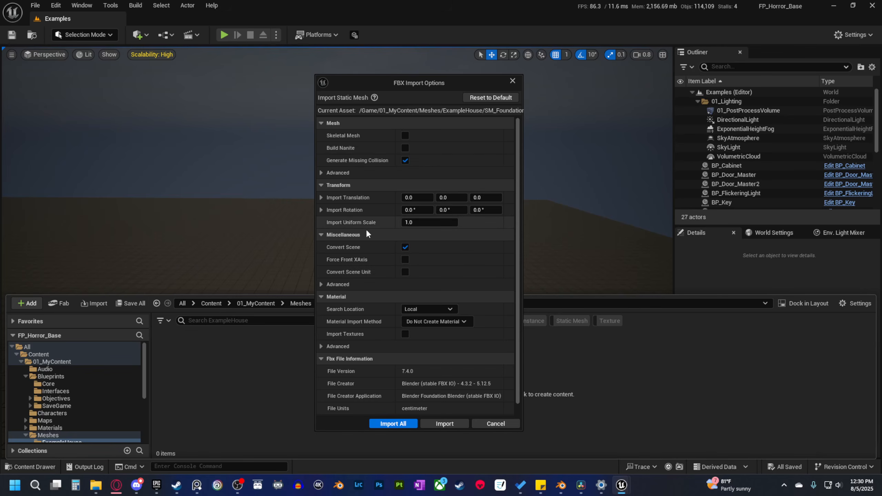
pyautogui.click(478, 283)
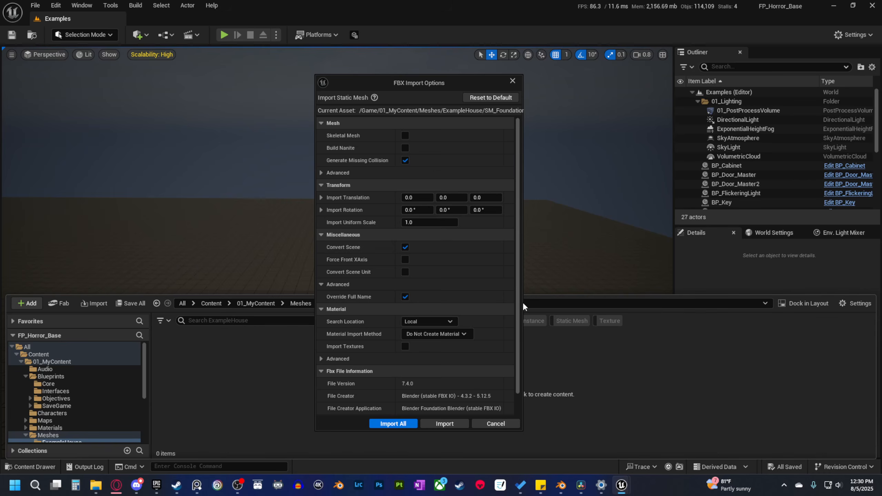
pyautogui.moveTo(517, 302)
pyautogui.mouseDown()
pyautogui.moveTo(520, 320)
pyautogui.moveTo(517, 296)
pyautogui.mouseUp()
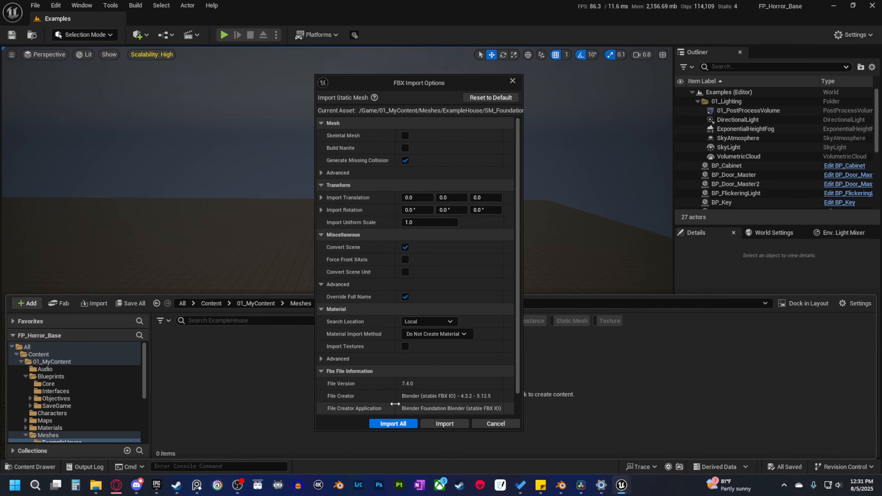
pyautogui.click(399, 425)
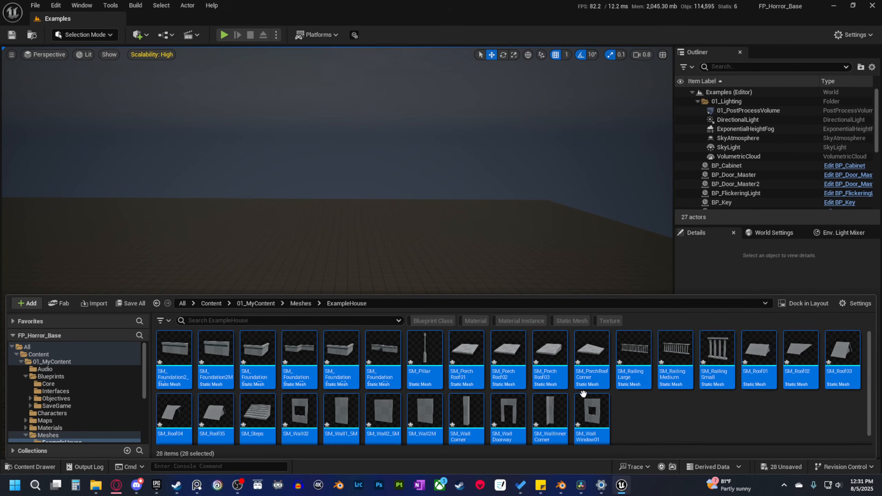
# Switch back to Blender, clear the selection and show face orientation to examine the normals of the kit pieces.
pyautogui.hotkey('alt', 'Tab')
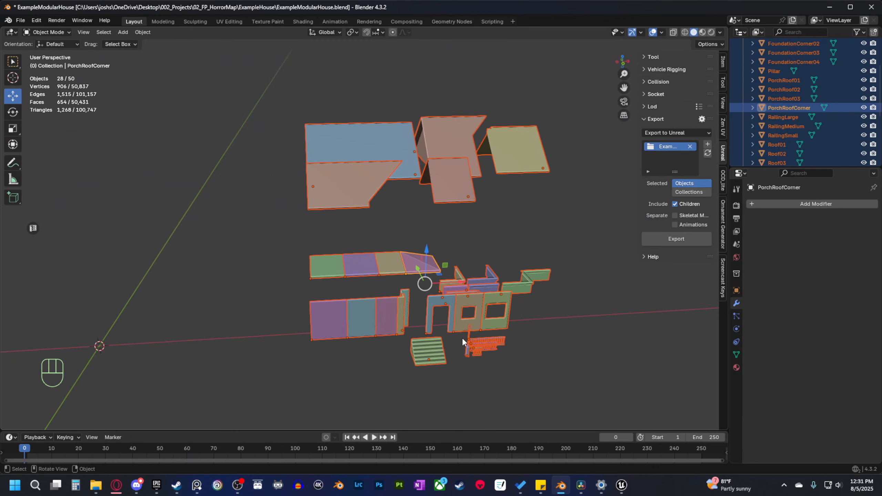
pyautogui.keyDown('shift'); pyautogui.moveTo(463, 340); pyautogui.dragTo(470, 319, button='middle'); pyautogui.keyUp('shift')
pyautogui.press('q')
pyautogui.click(553, 351)
pyautogui.scroll(2, 557, 344)
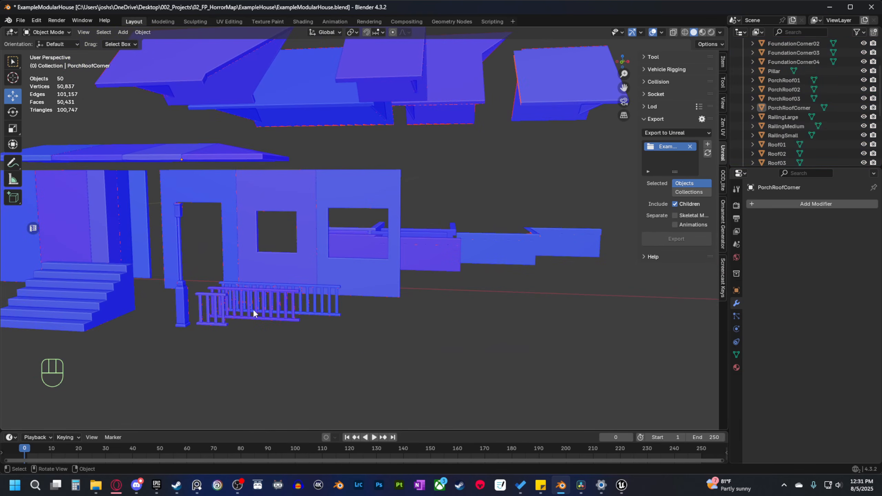
pyautogui.moveTo(303, 242); pyautogui.dragTo(426, 249, button='middle')
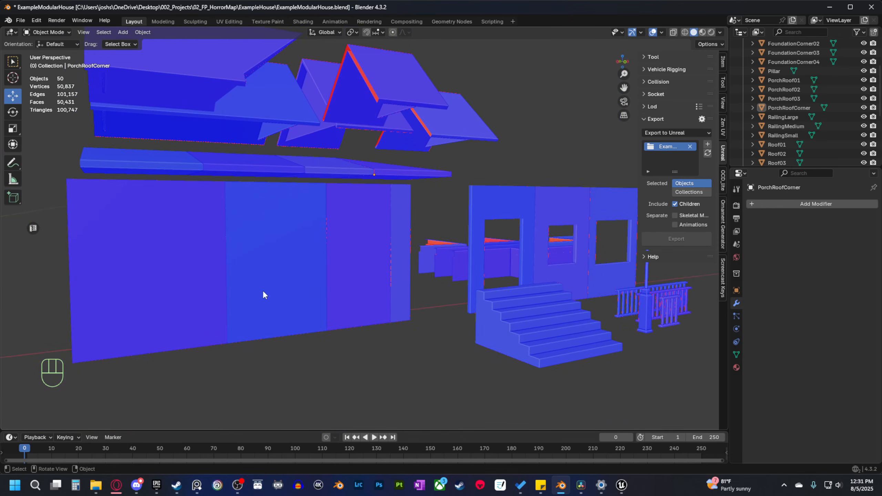
# Turn off face orientation on the kit pieces and switch to Unreal Editor to deselect the imported meshes.
pyautogui.scroll(-3, 339, 305)
pyautogui.moveTo(340, 259); pyautogui.dragTo(452, 245, button='middle')
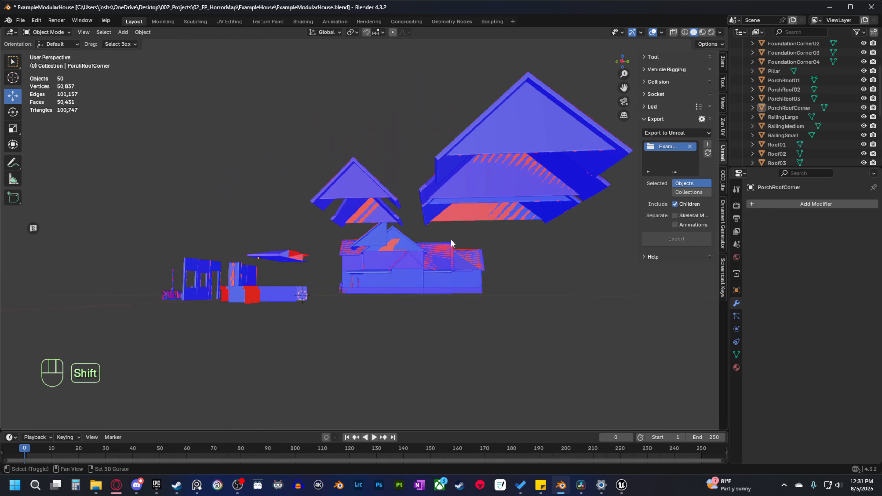
pyautogui.moveTo(403, 274); pyautogui.dragTo(403, 221, button='middle')
pyautogui.press('q')
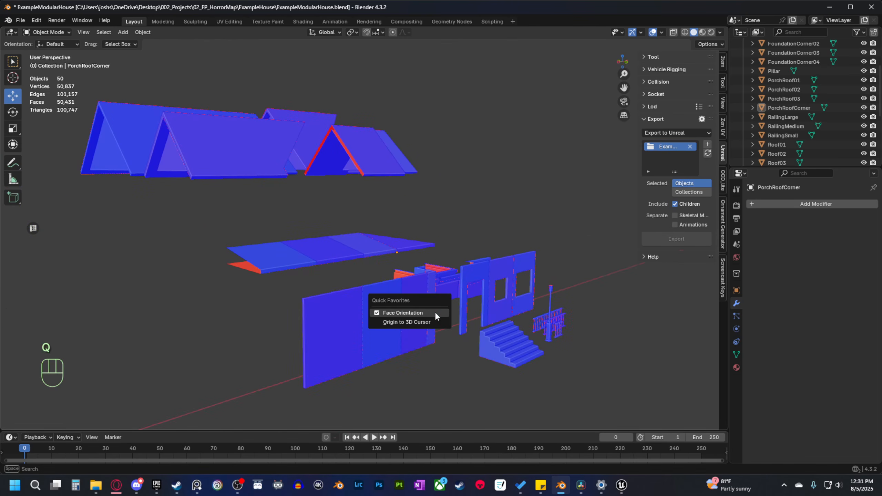
pyautogui.click(435, 311)
pyautogui.click(832, 6)
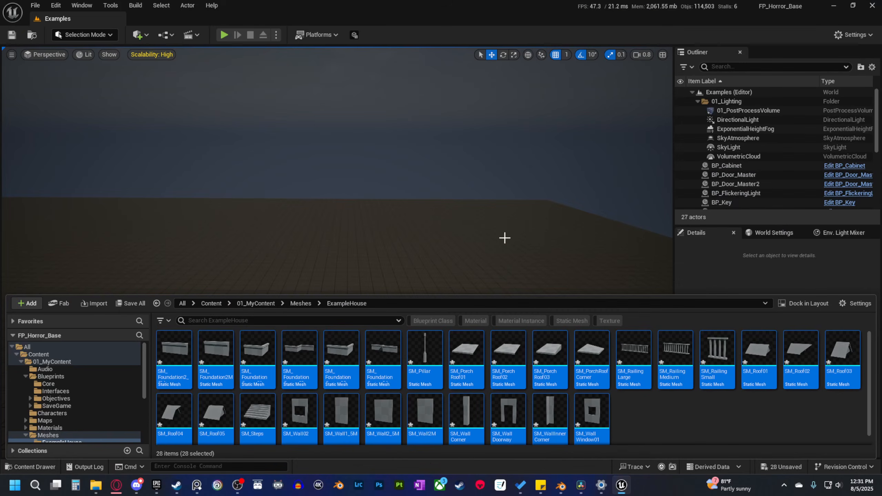
pyautogui.click(642, 436)
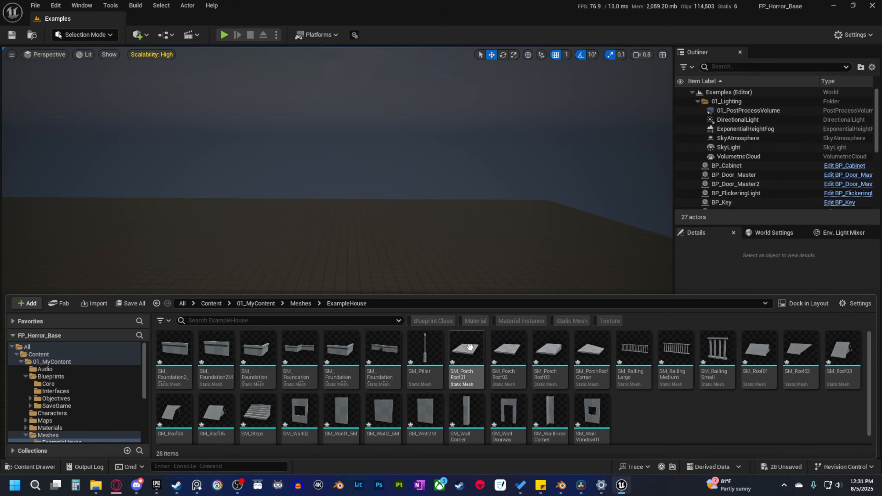
# Switch back to Blender and flip the normals of the tread and riser faces on the lower part of the steps.
pyautogui.hotkey('alt', 'Tab')
pyautogui.keyDown('shift'); pyautogui.moveTo(467, 350); pyautogui.dragTo(363, 337, button='middle'); pyautogui.keyUp('shift')
pyautogui.keyDown('shift'); pyautogui.moveTo(590, 361); pyautogui.dragTo(289, 329, button='middle'); pyautogui.keyUp('shift')
pyautogui.click(289, 328)
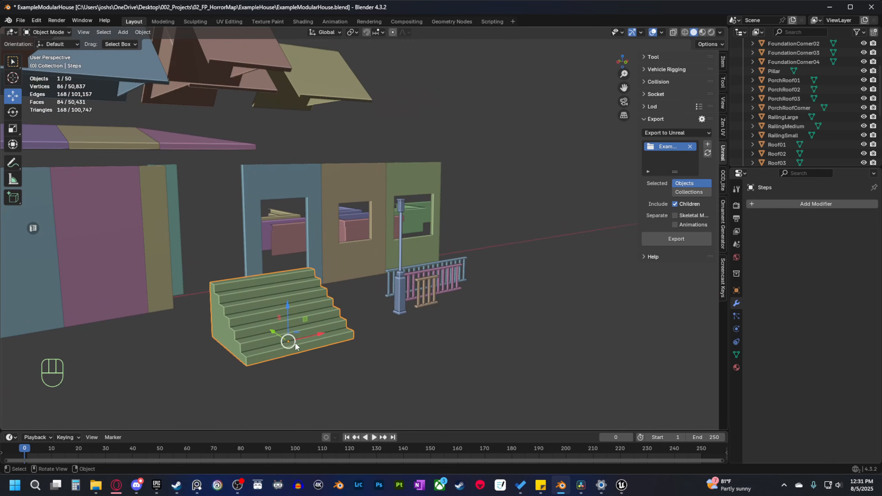
pyautogui.scroll(5, 294, 341)
pyautogui.press('Tab')
pyautogui.press('3')
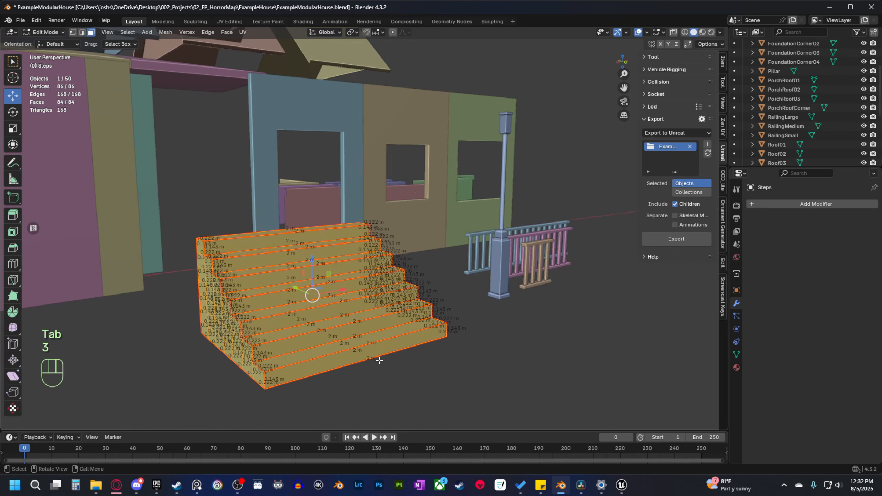
pyautogui.moveTo(319, 296); pyautogui.dragTo(378, 377)
pyautogui.rightClick(346, 331)
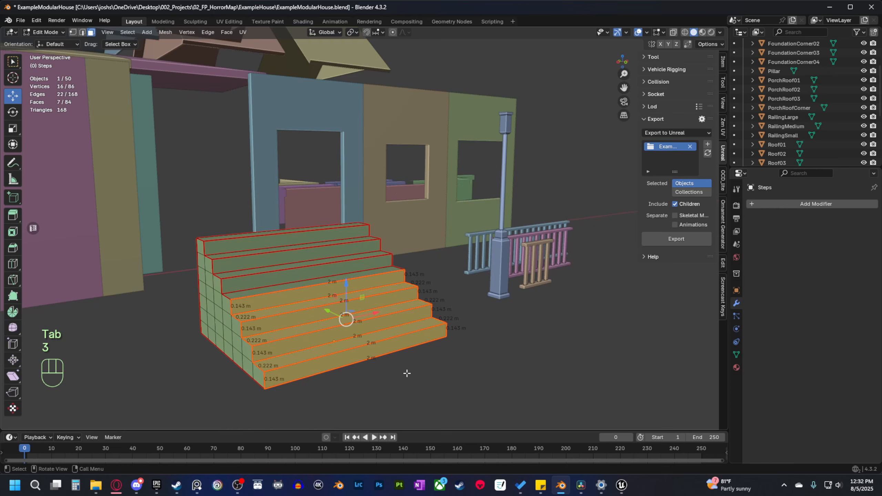
pyautogui.hotkey('alt', 'n')
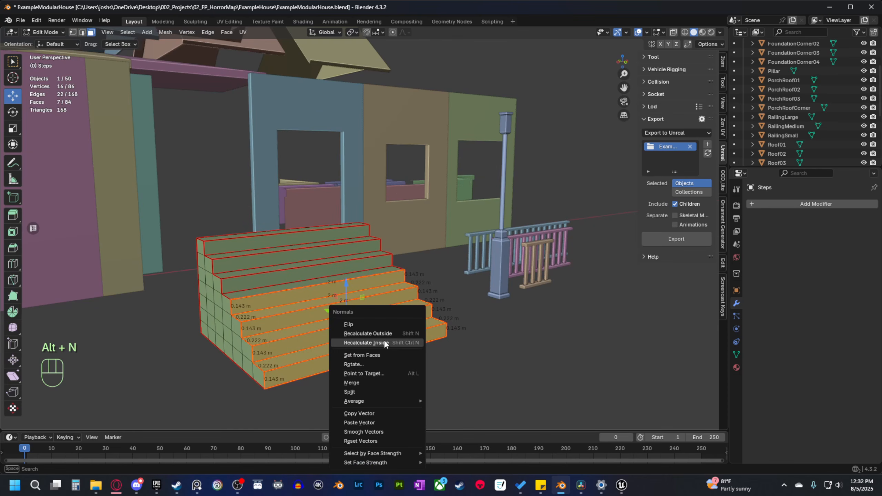
pyautogui.click(381, 325)
pyautogui.scroll(-5, 397, 330)
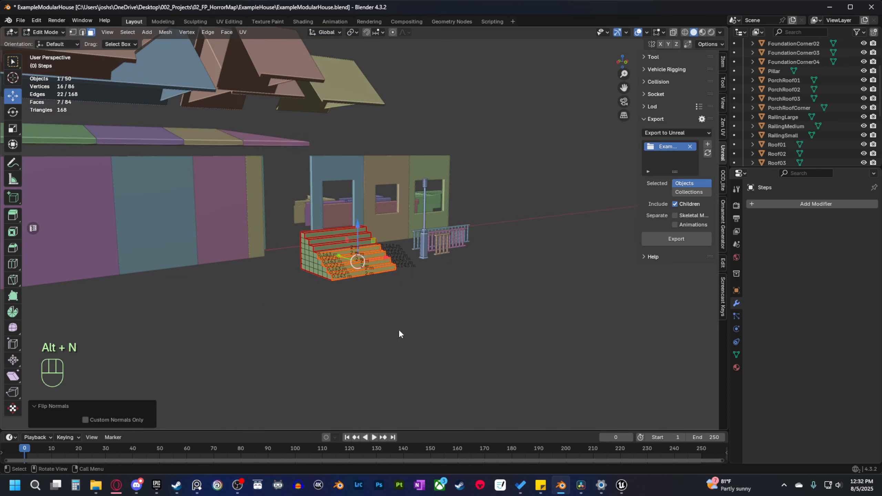
# Show face orientation, return to Object Mode and export the steps with their flipped faces to Unreal.
pyautogui.press('q')
pyautogui.click(396, 334)
pyautogui.press('Tab')
pyautogui.scroll(2, 444, 382)
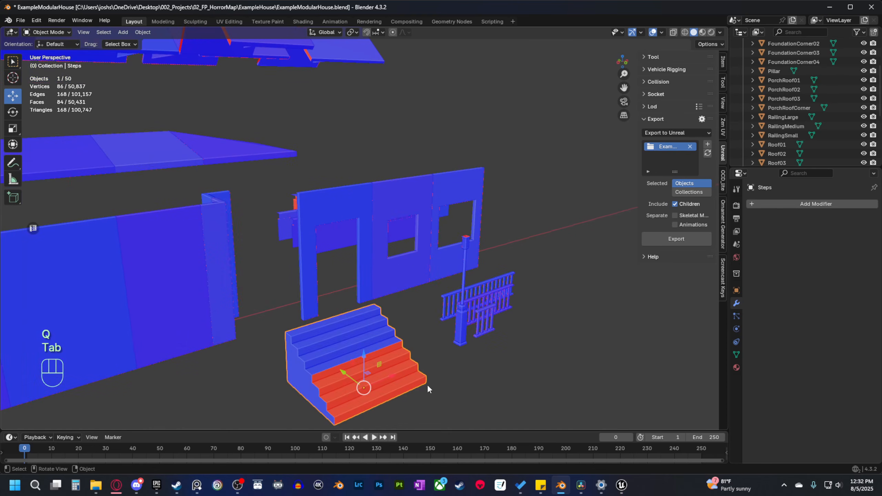
pyautogui.click(676, 238)
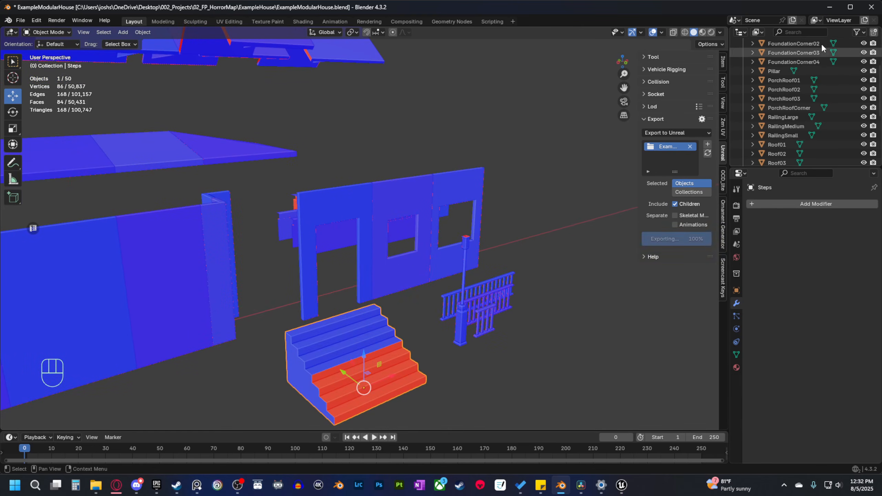
# Switch to Unreal Editor and reimport SM_Steps from the ExampleHouse content folder.
pyautogui.click(620, 485)
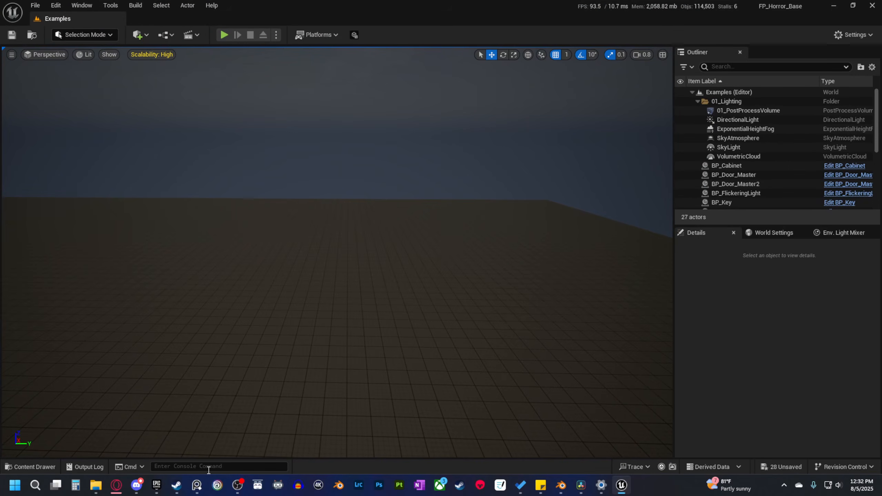
pyautogui.click(31, 466)
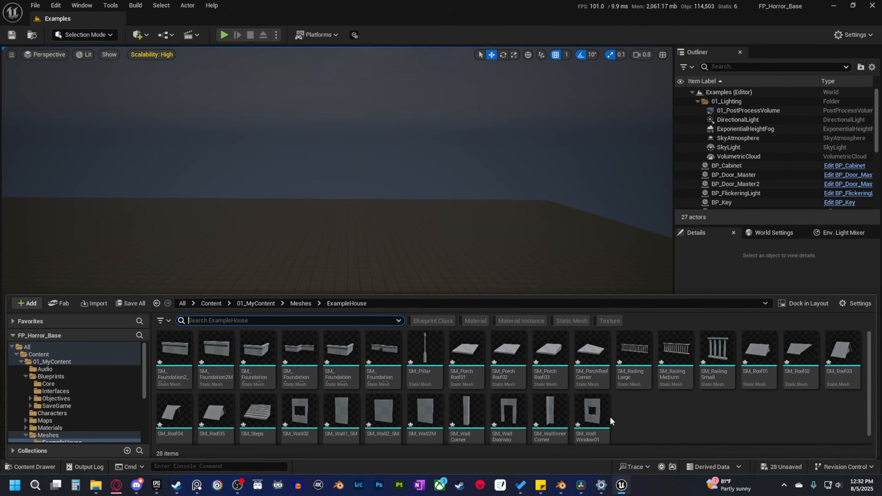
pyautogui.click(716, 426)
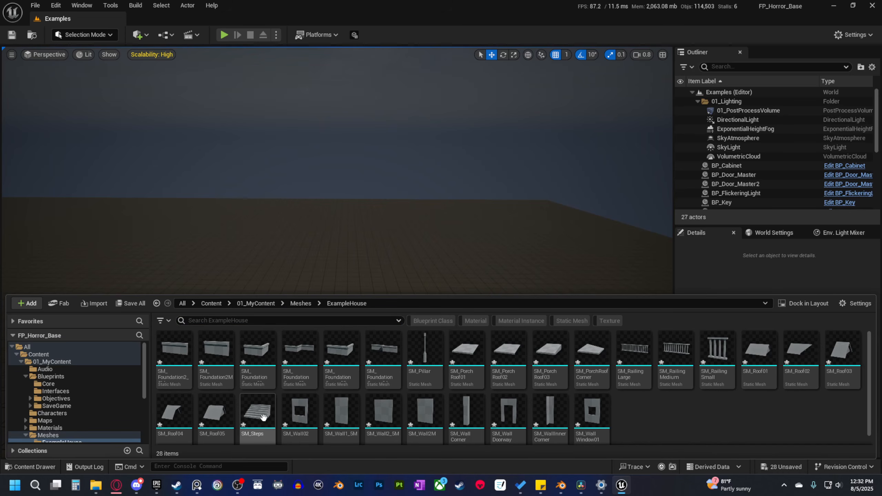
pyautogui.click(249, 417)
pyautogui.rightClick(249, 417)
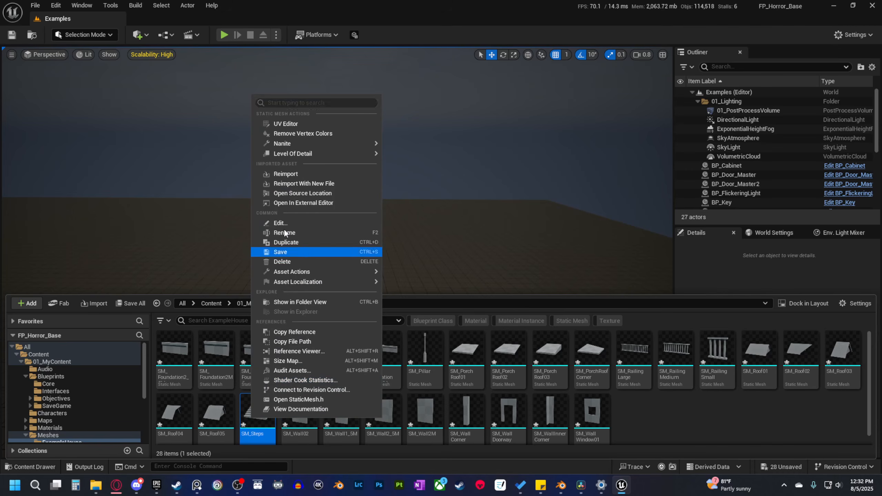
pyautogui.click(304, 178)
# Open SM_Steps in the static mesh editor and examine how its flipped faces render from several angles.
pyautogui.doubleClick(257, 415)
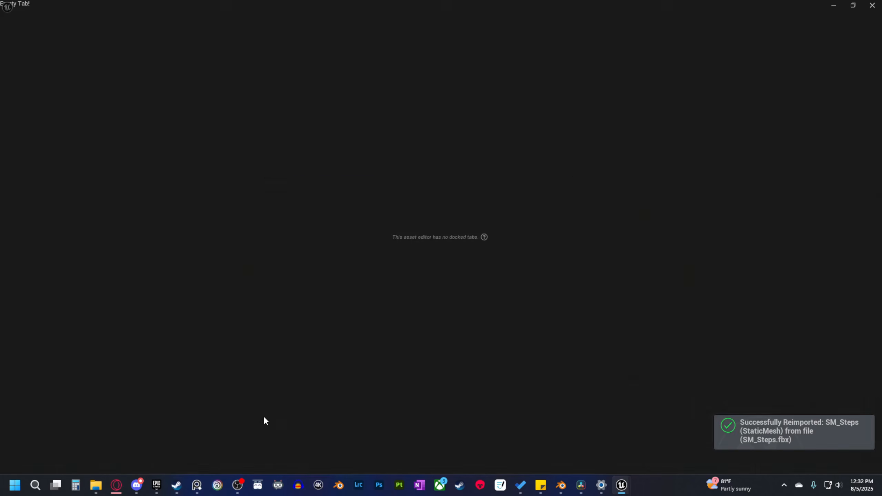
pyautogui.scroll(-3, 352, 274)
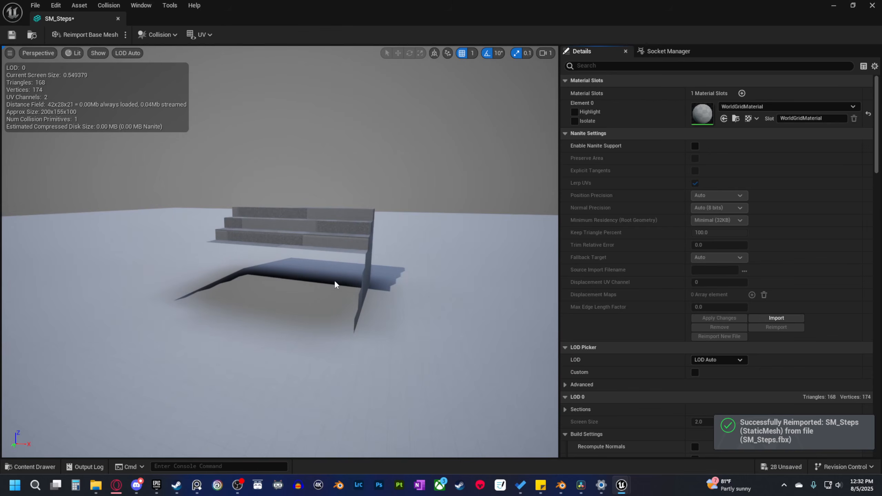
pyautogui.press('a')
pyautogui.moveTo(334, 280); pyautogui.dragTo(313, 278, button='right')
pyautogui.scroll(-1, 334, 280)
pyautogui.press('s')
pyautogui.scroll(-1, 326, 278)
pyautogui.press('d')
pyautogui.press('a')
pyautogui.press('e')
pyautogui.moveTo(248, 266); pyautogui.dragTo(289, 274, button='right')
pyautogui.press('a')
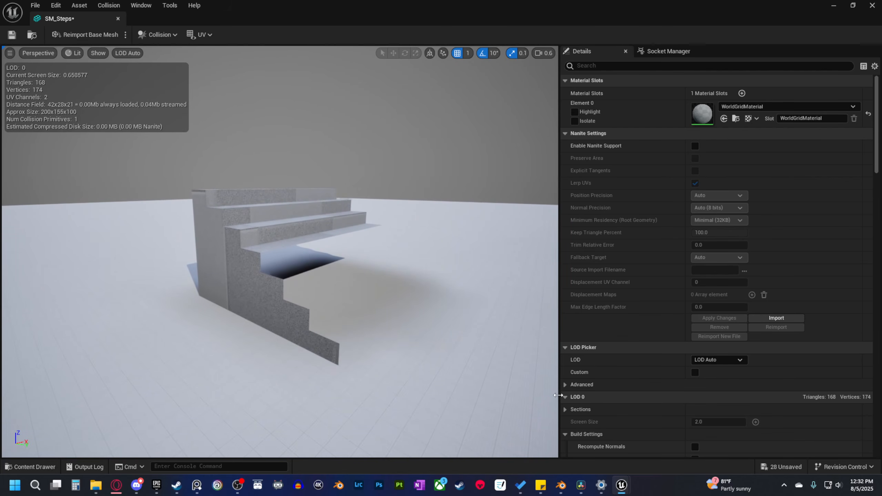
# Switch back to Blender and hide face orientation while viewing the steps.
pyautogui.click(560, 485)
pyautogui.moveTo(426, 362); pyautogui.dragTo(384, 223, button='middle')
pyautogui.keyDown('shift'); pyautogui.moveTo(384, 222); pyautogui.dragTo(377, 269, button='middle'); pyautogui.keyUp('shift')
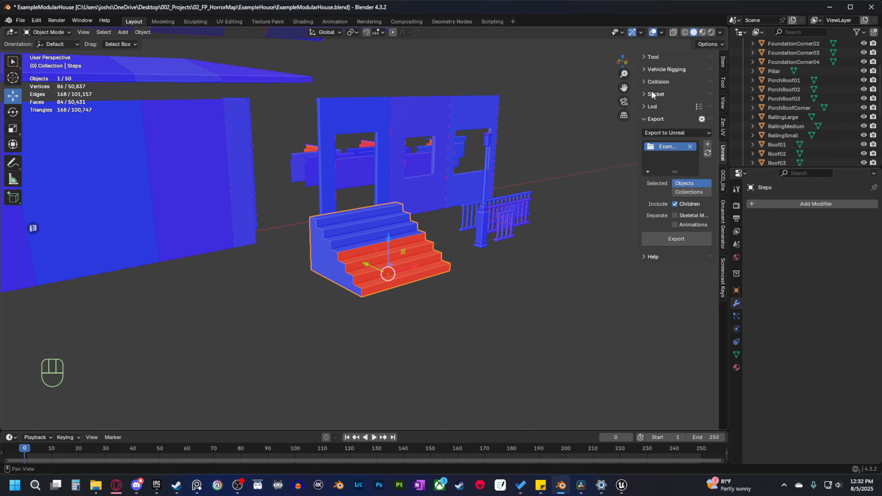
pyautogui.press('q')
pyautogui.click(371, 314)
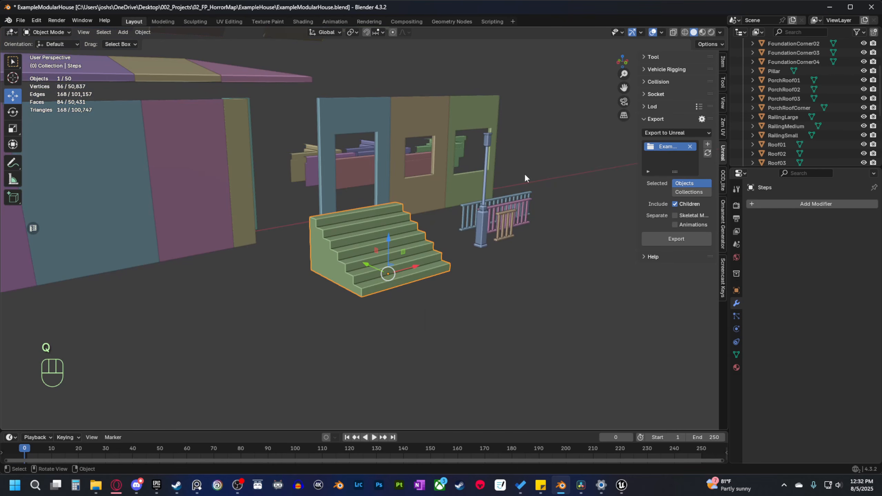
# Enable Face Orientation in the viewport overlay settings.
pyautogui.click(641, 31)
pyautogui.click(661, 32)
pyautogui.keyDown('shift'); pyautogui.moveTo(563, 208); pyautogui.dragTo(535, 241, button='middle'); pyautogui.keyUp('shift')
pyautogui.press('Tab')
pyautogui.press('Tab')
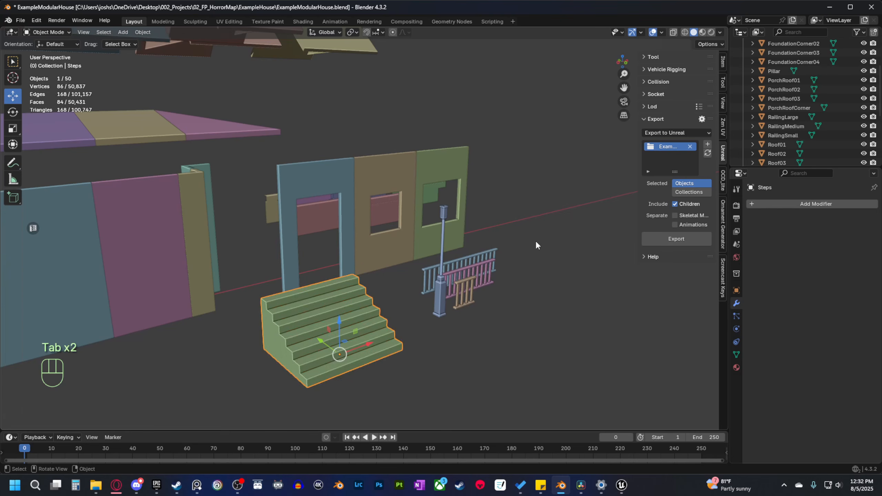
pyautogui.click(661, 32)
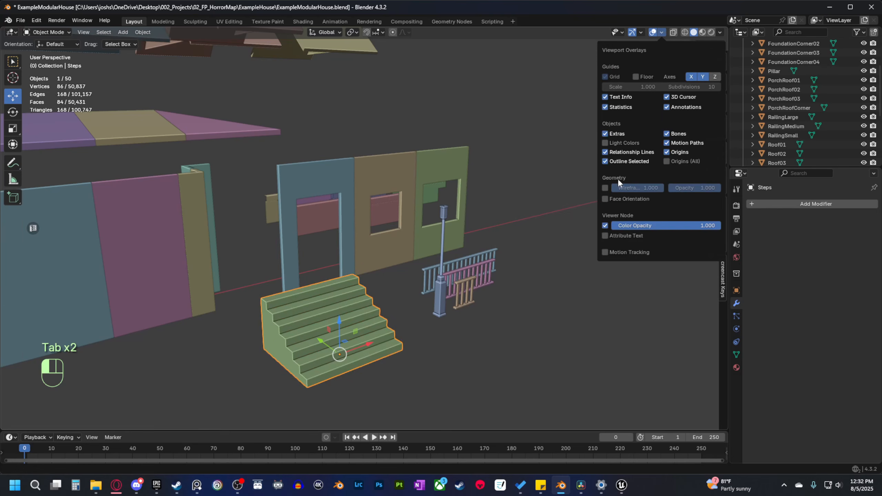
pyautogui.click(605, 199)
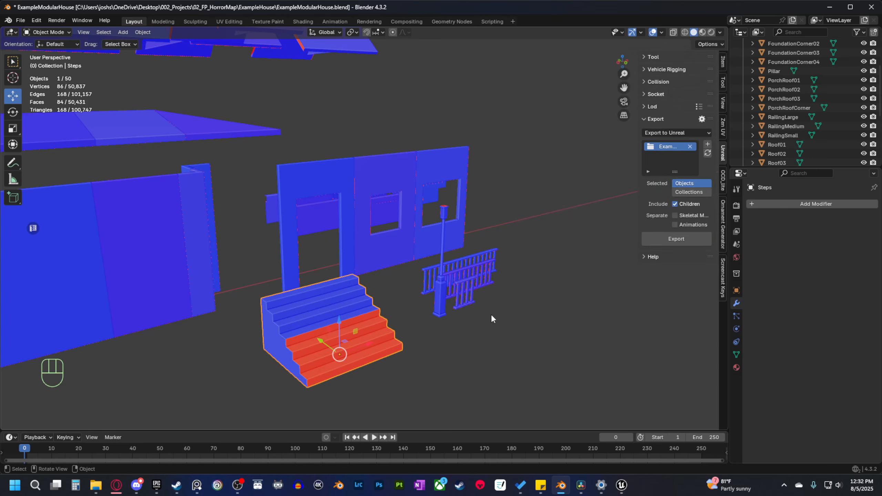
# Select all faces of the steps mesh in Edit Mode and recalculate their normals outside.
pyautogui.moveTo(491, 314); pyautogui.dragTo(466, 297, button='middle')
pyautogui.scroll(3, 451, 305)
pyautogui.press('a')
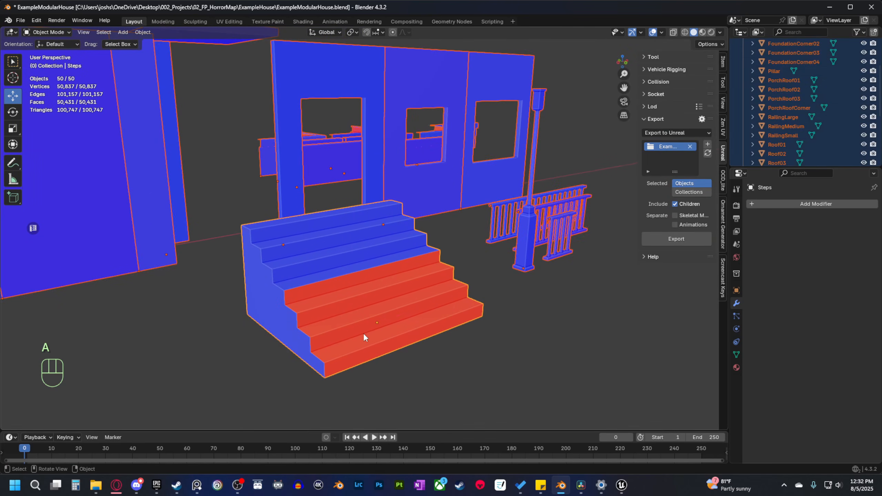
pyautogui.click(363, 333)
pyautogui.press('Tab')
pyautogui.press('a')
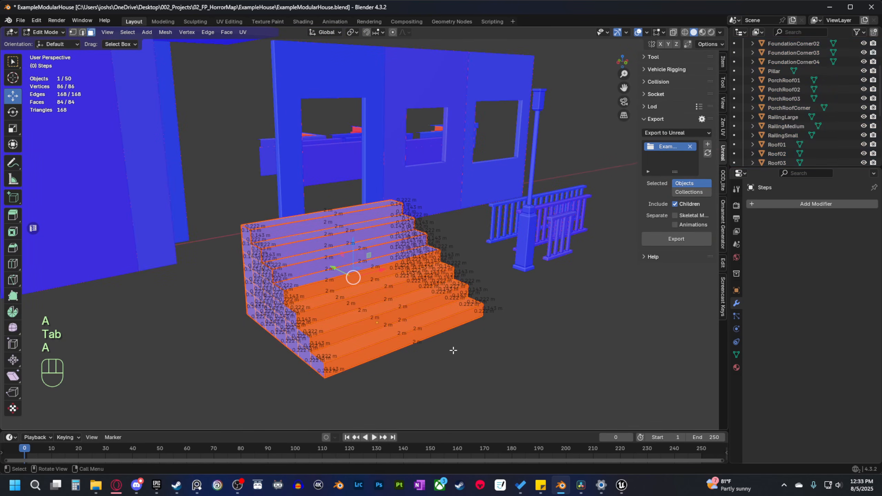
pyautogui.press('alt')
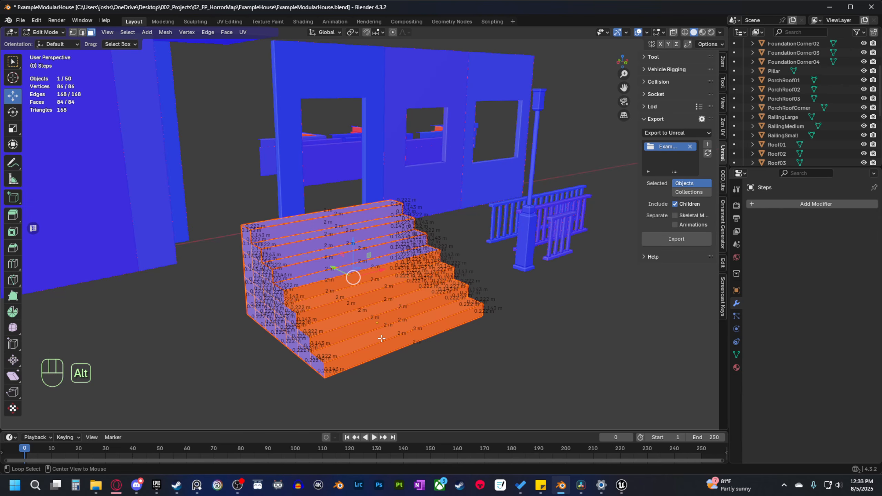
pyautogui.hotkey('alt', 'n')
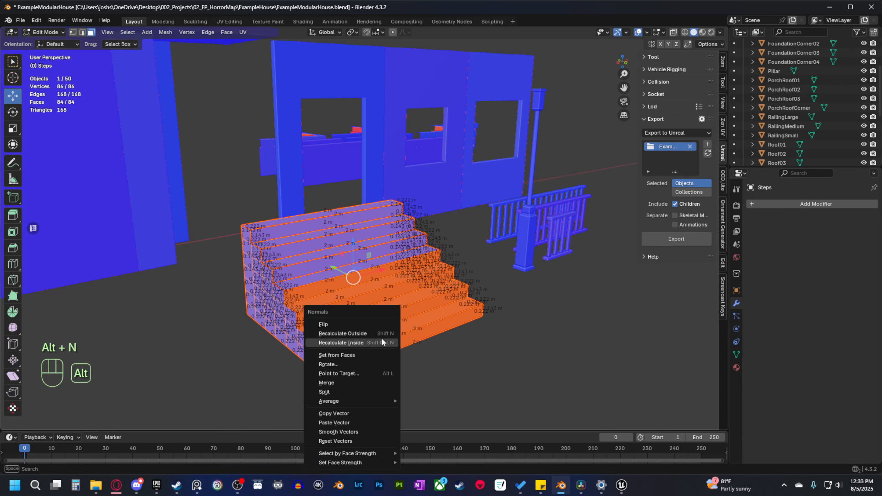
pyautogui.click(359, 334)
# Select a single tread face near the base of the steps and look at the normals options, including Flip.
pyautogui.keyDown('shift'); pyautogui.moveTo(408, 364); pyautogui.dragTo(380, 313, button='middle'); pyautogui.keyUp('shift')
pyautogui.press('Tab')
pyautogui.press('Tab')
pyautogui.press('3')
pyautogui.click(339, 325)
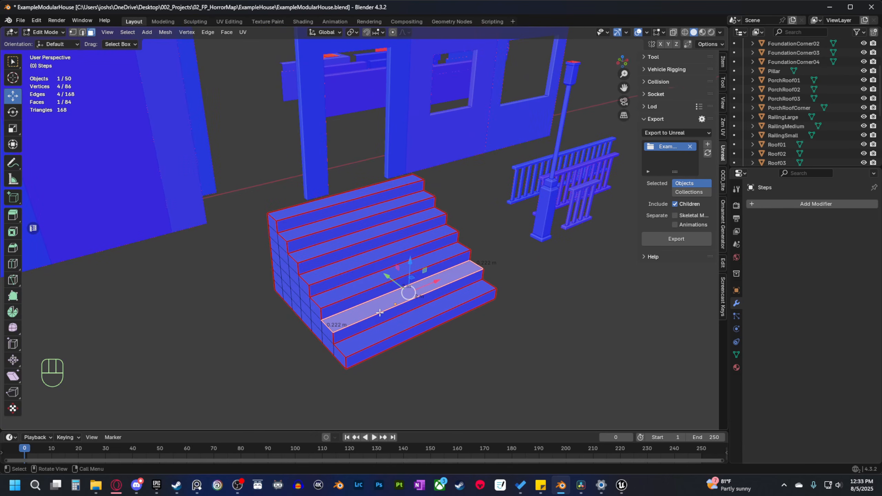
pyautogui.press('alt')
pyautogui.hotkey('alt', 'n')
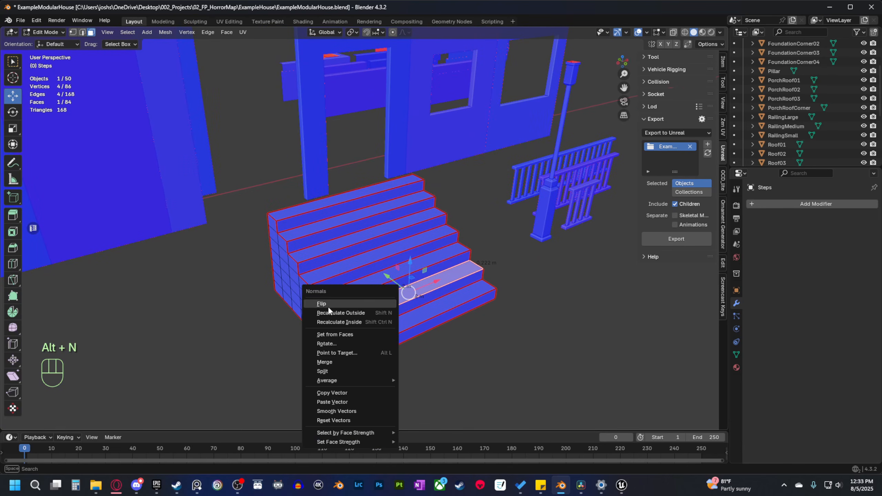
pyautogui.click(382, 302)
# Return to Object Mode and export the corrected steps to Unreal.
pyautogui.keyDown('shift'); pyautogui.moveTo(500, 339); pyautogui.dragTo(426, 343, button='middle'); pyautogui.keyUp('shift')
pyautogui.scroll(-5, 427, 343)
pyautogui.press('Tab')
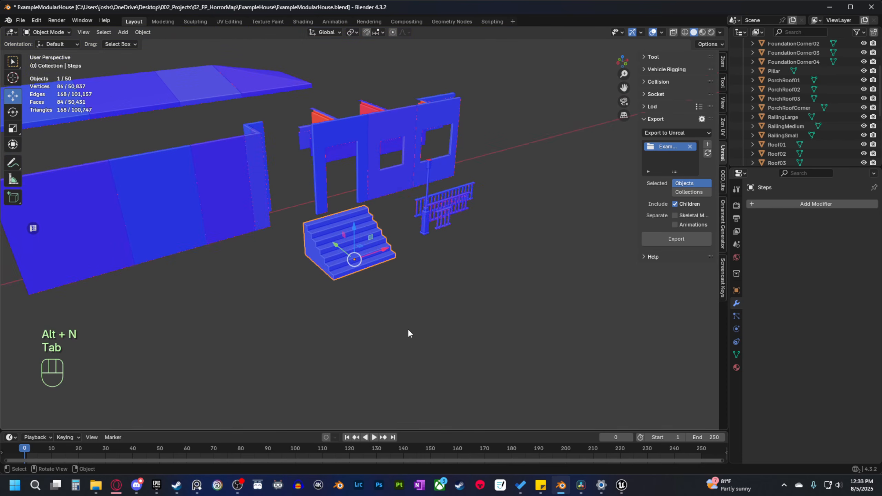
pyautogui.click(357, 257)
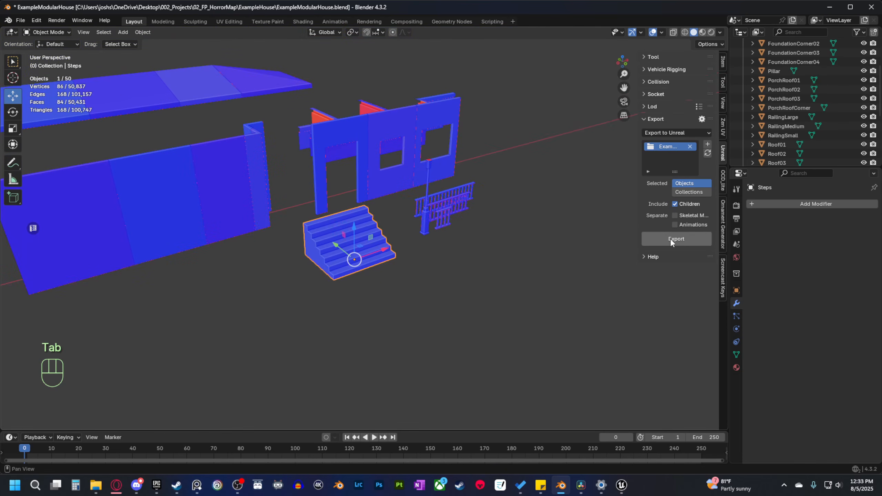
pyautogui.click(679, 241)
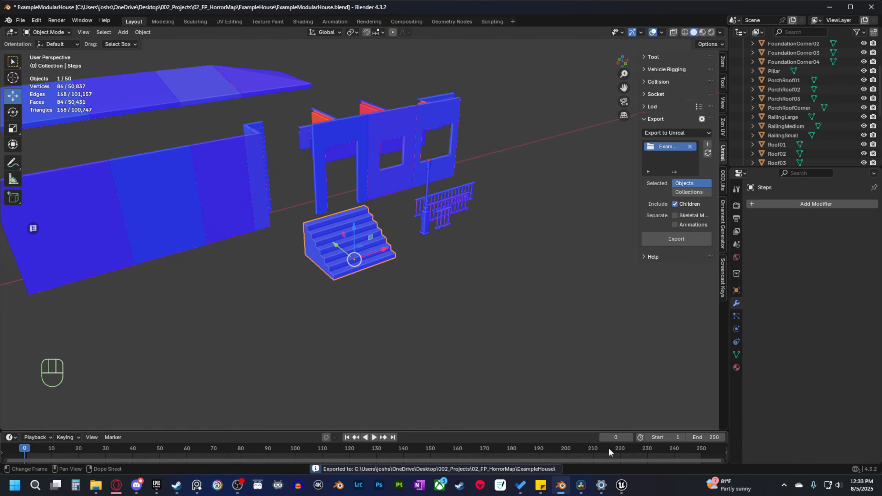
# Switch to Unreal Editor, reimport the base mesh of SM_Steps and close its mesh editor.
pyautogui.moveTo(621, 485)
pyautogui.click(675, 437)
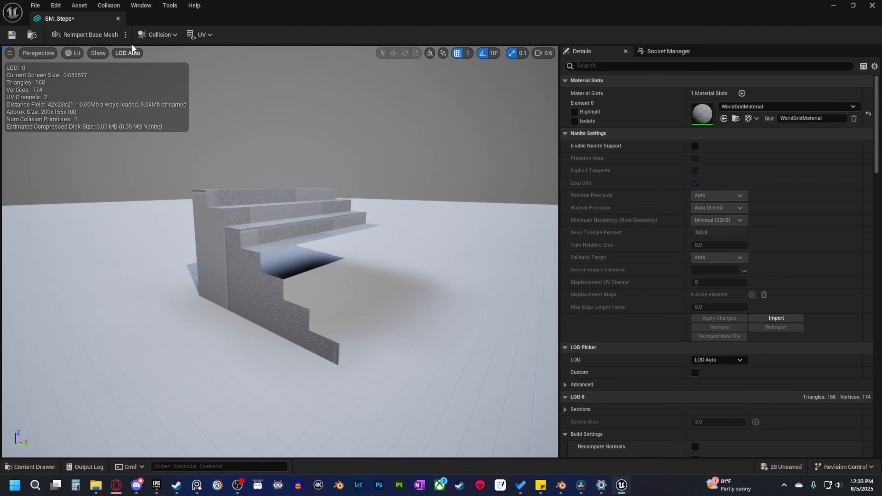
pyautogui.click(86, 36)
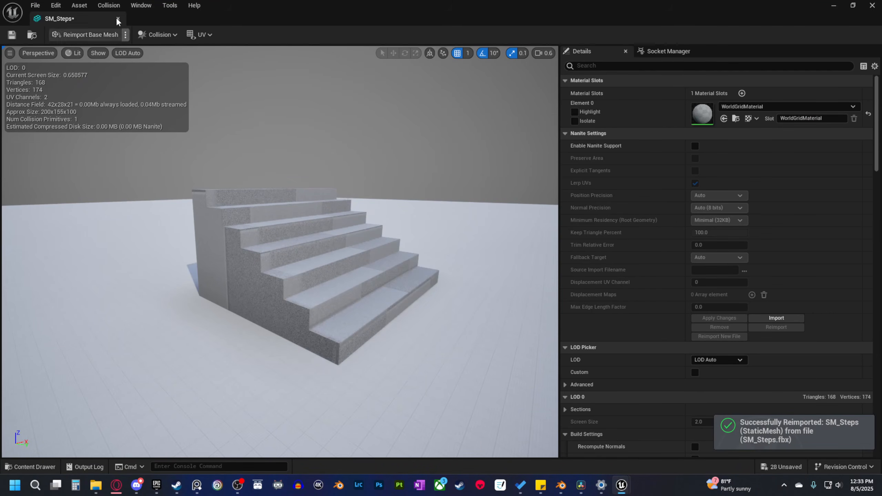
pyautogui.click(118, 19)
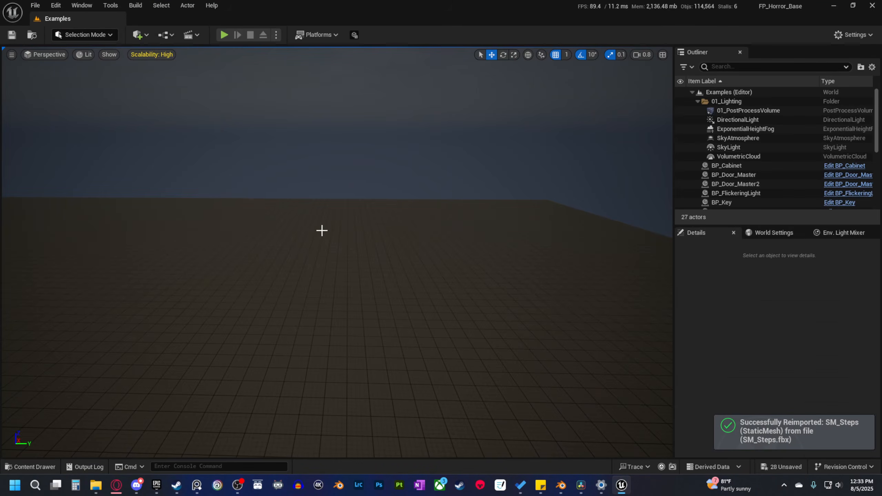
# Place all 28 static meshes from the ExampleHouse folder into the Examples level on the open ground.
pyautogui.click(34, 467)
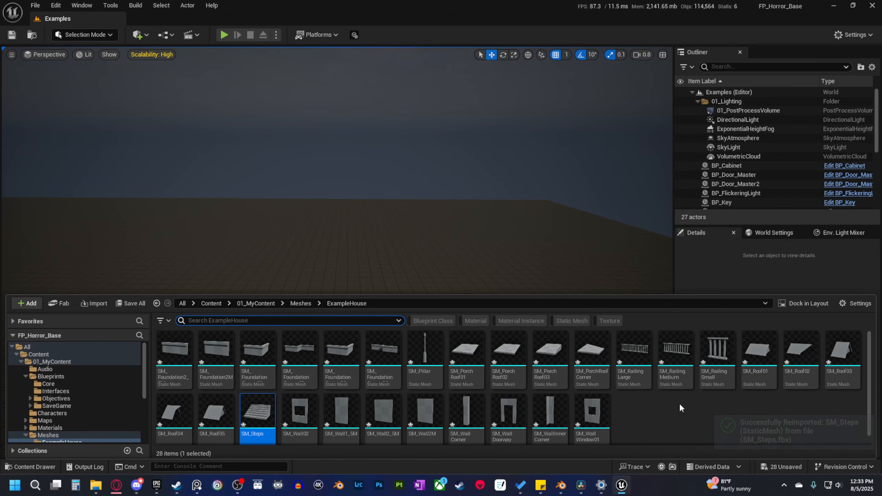
pyautogui.click(173, 356)
pyautogui.keyDown('shift'); pyautogui.click(602, 430); pyautogui.keyUp('shift')
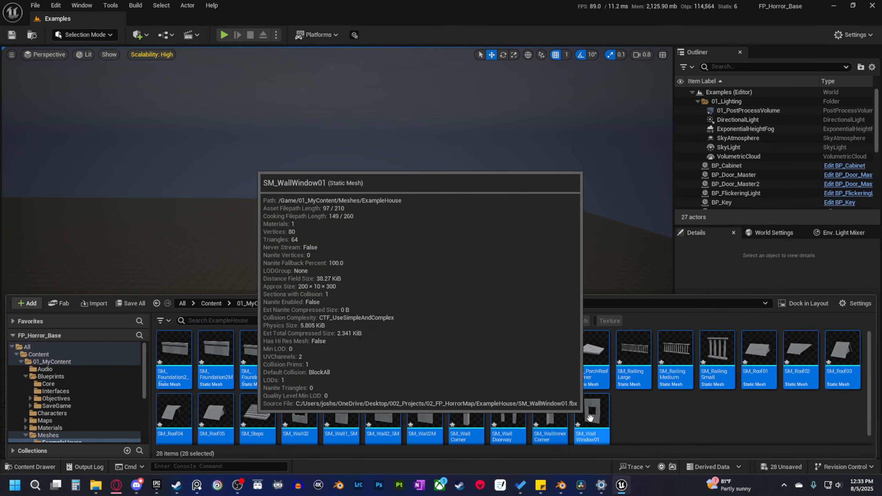
pyautogui.moveTo(173, 350); pyautogui.dragTo(326, 287)
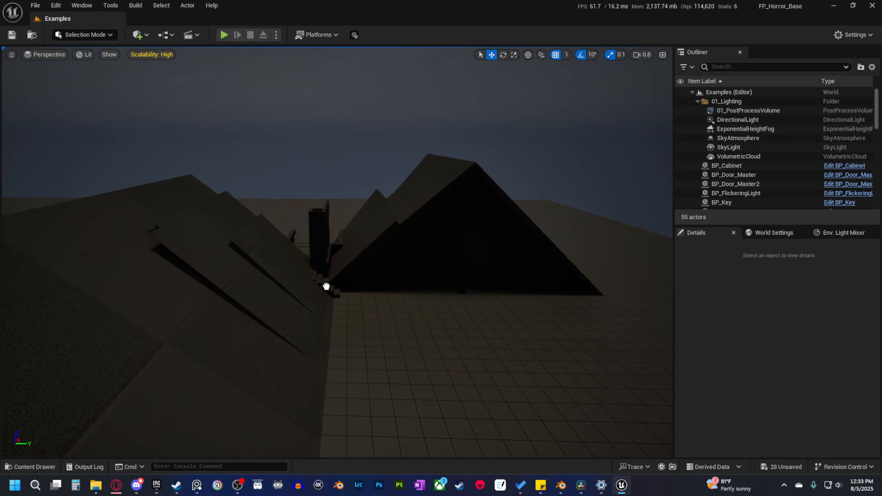
pyautogui.moveTo(405, 364); pyautogui.dragTo(379, 364, button='right')
pyautogui.scroll(-5, 461, 292)
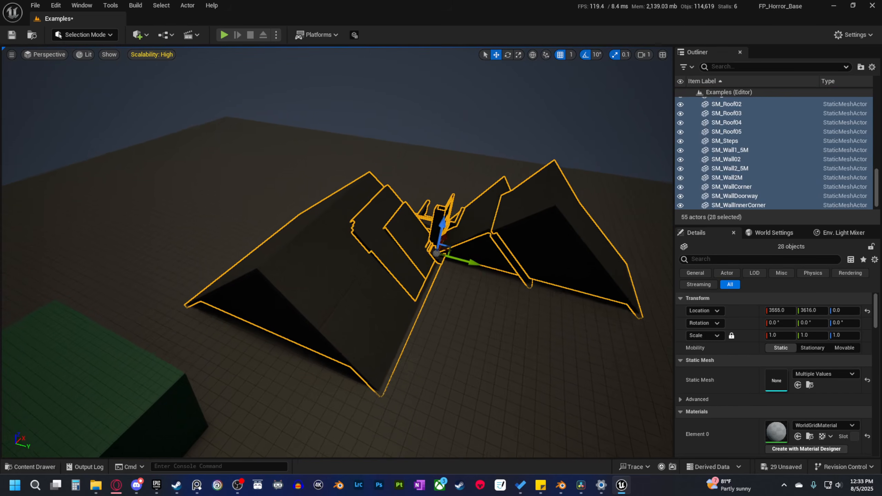
# Rotate all the placed house meshes 90° about Z, and select the SM_Roof04 roof piece on its own.
pyautogui.press('e')
pyautogui.moveTo(458, 293)
pyautogui.mouseDown()
pyautogui.moveTo(500, 268)
pyautogui.moveTo(456, 290)
pyautogui.mouseUp()
pyautogui.press('w')
pyautogui.moveTo(397, 354)
pyautogui.mouseDown(button='right')
pyautogui.moveTo(426, 351)
pyautogui.moveTo(421, 342)
pyautogui.moveTo(404, 347)
pyautogui.mouseUp(button='right')
pyautogui.click(398, 354)
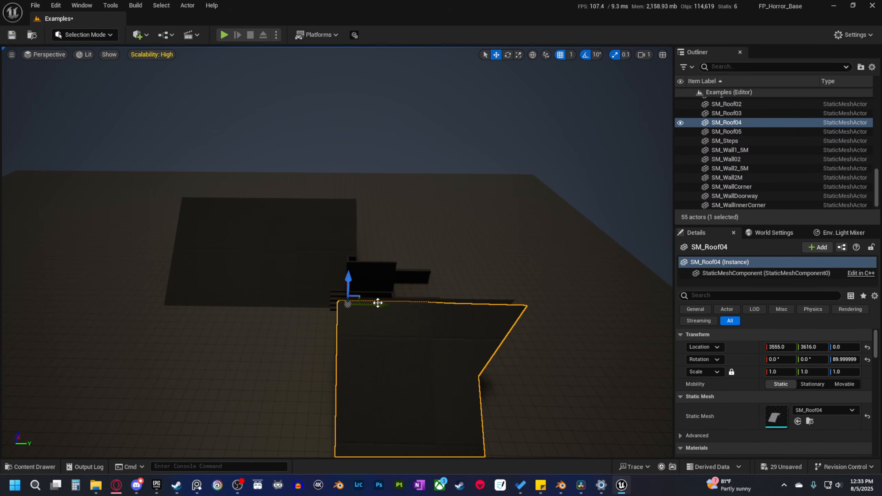
pyautogui.moveTo(378, 301); pyautogui.dragTo(524, 325)
pyautogui.click(393, 350)
pyautogui.moveTo(393, 351); pyautogui.dragTo(441, 353, button='right')
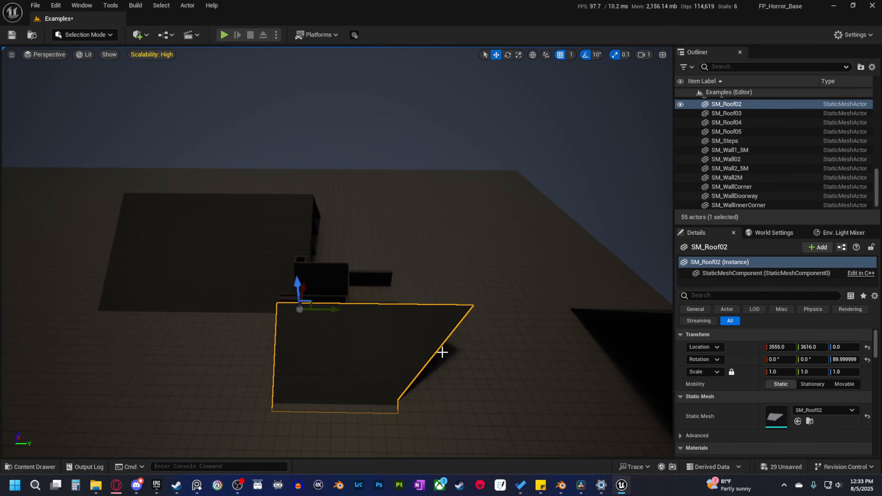
pyautogui.hotkey('ctrl', 'z')
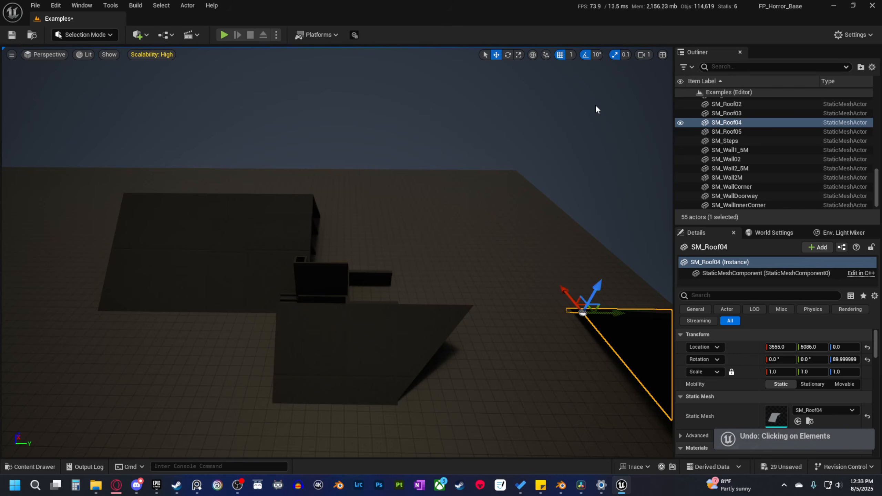
pyautogui.hotkey('ctrl', 'z')
# Set the position grid snap to 10 and move SM_Roof04 and the next roof piece clear of the stacked meshes.
pyautogui.click(571, 54)
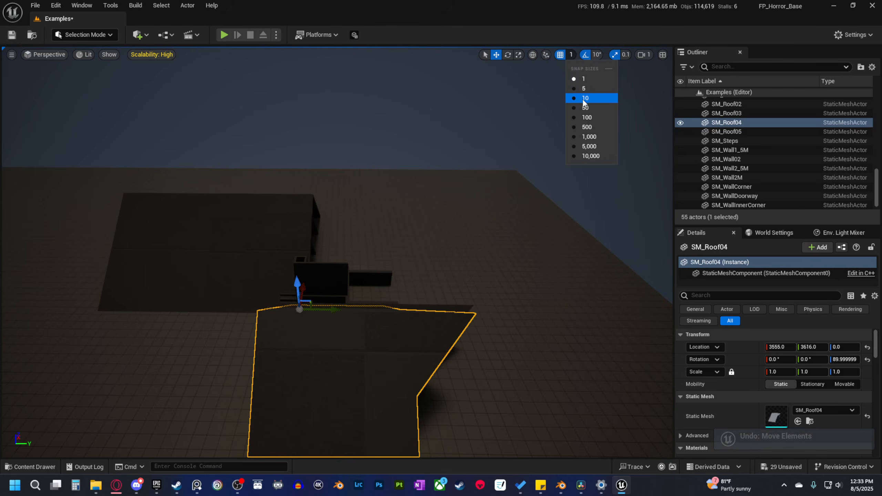
pyautogui.click(585, 98)
pyautogui.moveTo(335, 309); pyautogui.dragTo(668, 316)
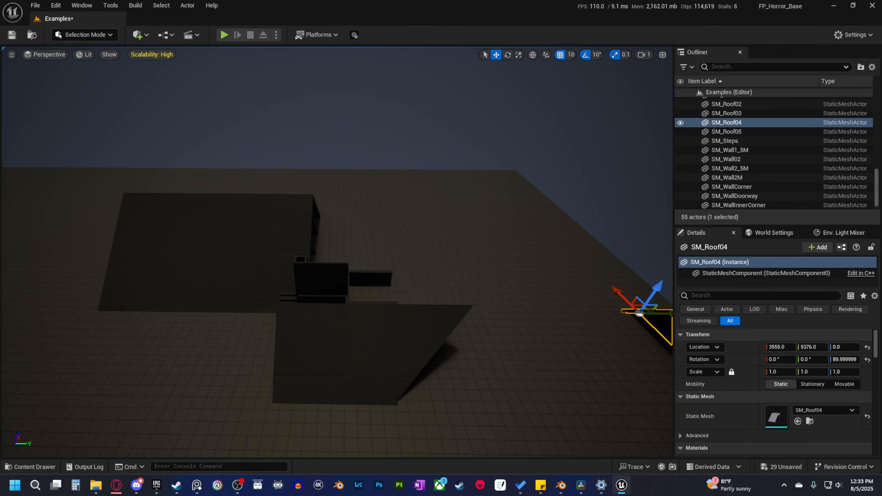
pyautogui.click(403, 341)
pyautogui.moveTo(288, 301); pyautogui.dragTo(557, 281)
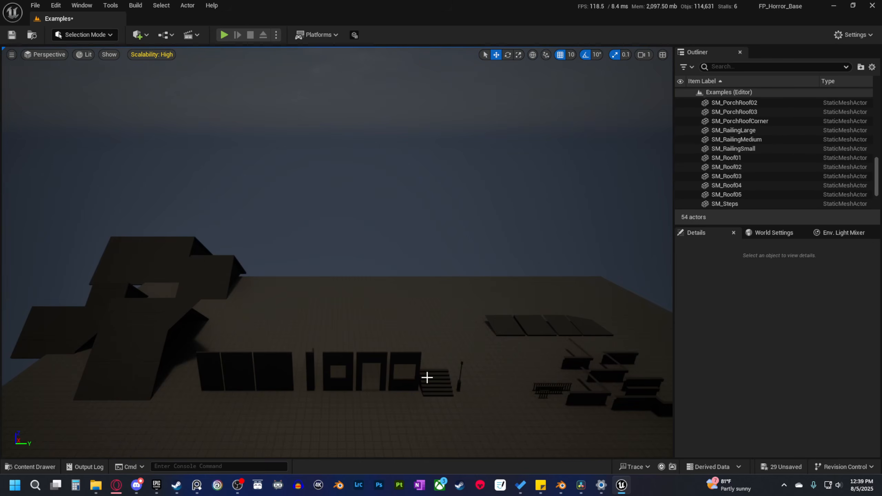
# Look over the house kit laid out in the level, from the roof and wall pieces to the railings and foundations.
pyautogui.moveTo(506, 375); pyautogui.dragTo(517, 376, button='right')
pyautogui.press('s')
pyautogui.moveTo(408, 357); pyautogui.dragTo(608, 364, button='right')
pyautogui.press('w')
pyautogui.press('a')
pyautogui.press('d')
pyautogui.moveTo(397, 369); pyautogui.dragTo(283, 356, button='right')
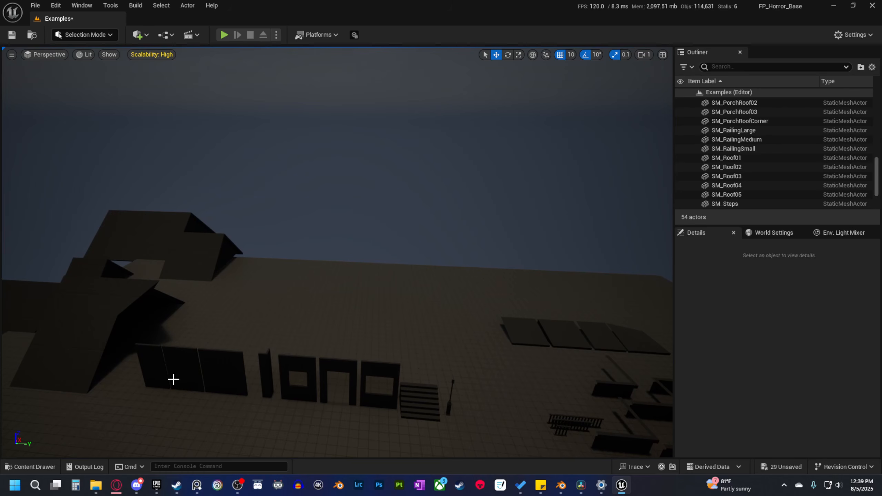
pyautogui.moveTo(412, 374); pyautogui.dragTo(444, 374, button='right')
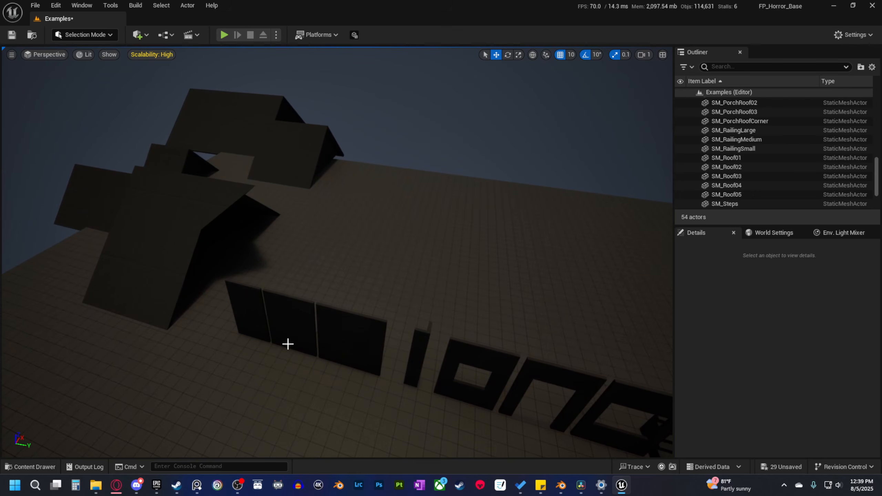
# Duplicate SM_Wall2M and move the copy along X to 4165, into the open area behind the wall row.
pyautogui.click(288, 342)
pyautogui.scroll(3, 319, 329)
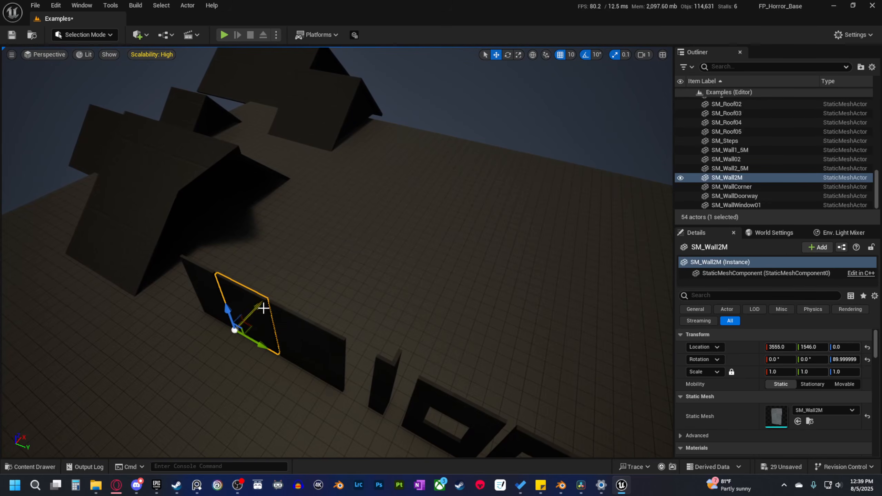
pyautogui.keyDown('alt'); pyautogui.moveTo(262, 316); pyautogui.dragTo(363, 230); pyautogui.keyUp('alt')
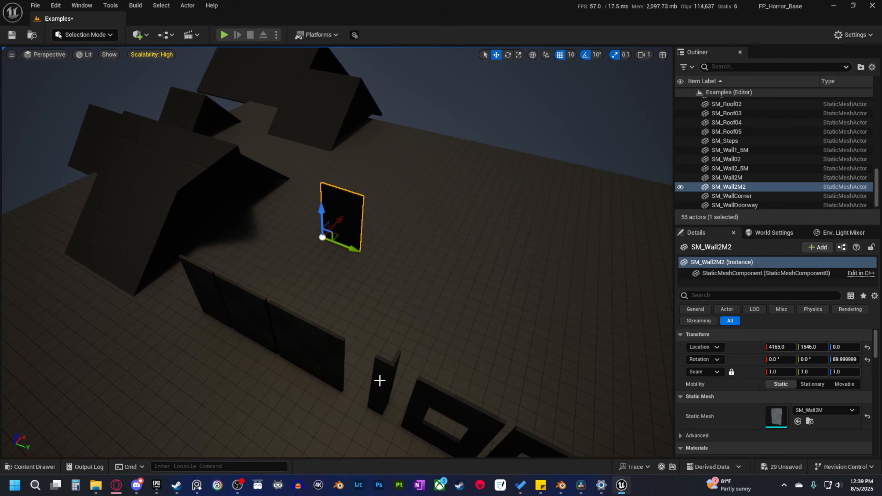
# Duplicate SM_WallCorner and align the copy flush with the end of the duplicated wall, at X 4165 and Y 1746.
pyautogui.click(372, 387)
pyautogui.keyDown('alt'); pyautogui.moveTo(374, 403); pyautogui.dragTo(370, 250); pyautogui.keyUp('alt')
pyautogui.press('w')
pyautogui.moveTo(369, 250); pyautogui.dragTo(386, 255, button='right')
pyautogui.press('w')
pyautogui.scroll(-4, 379, 259)
pyautogui.moveTo(363, 348); pyautogui.dragTo(353, 348)
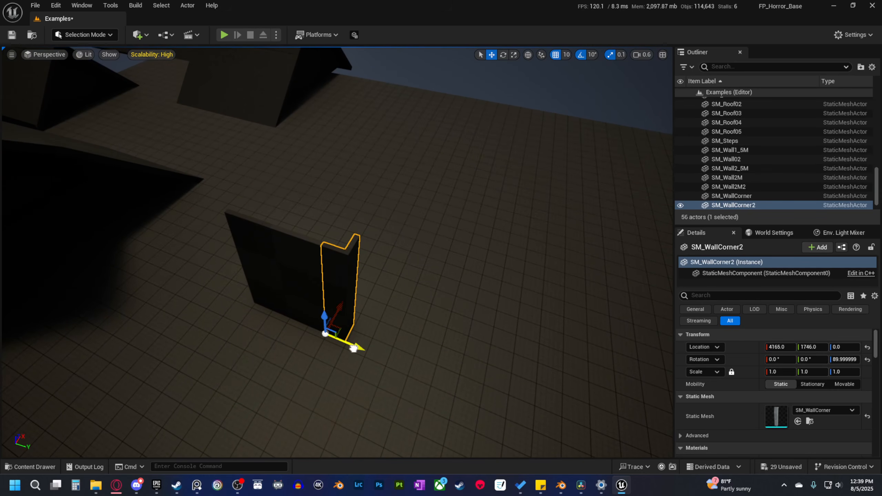
# Duplicate the assembled wall, turn the copy to 0° about Z and attach it to the corner's other side at X 4215, Y 1796.
pyautogui.click(275, 258)
pyautogui.keyDown('alt'); pyautogui.moveTo(285, 311); pyautogui.dragTo(388, 331); pyautogui.keyUp('alt')
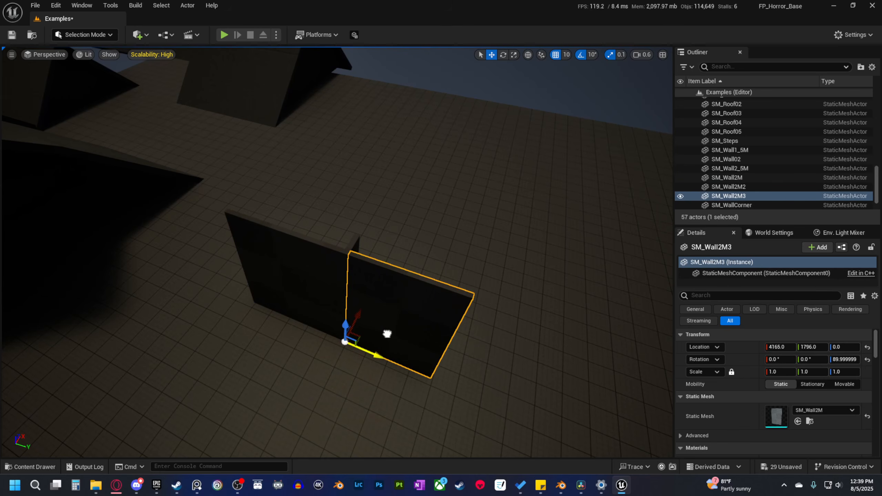
pyautogui.press('e')
pyautogui.moveTo(361, 382); pyautogui.dragTo(306, 368)
pyautogui.press('w')
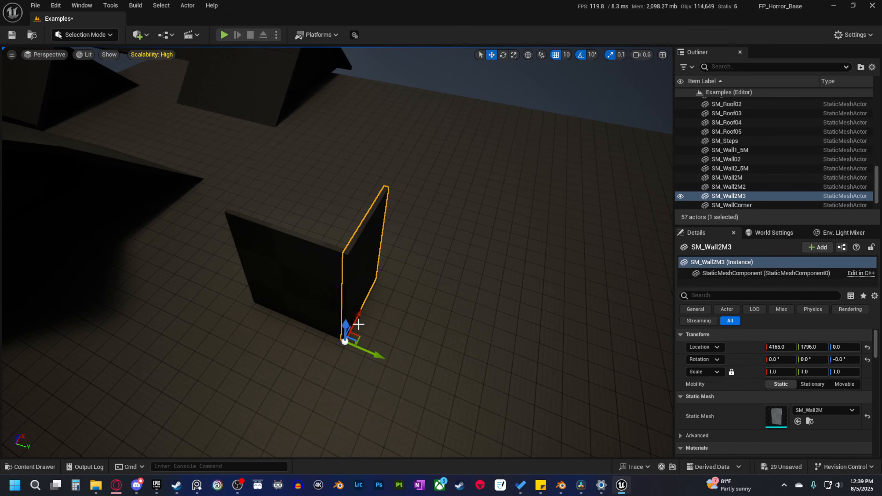
pyautogui.moveTo(358, 324); pyautogui.dragTo(368, 300)
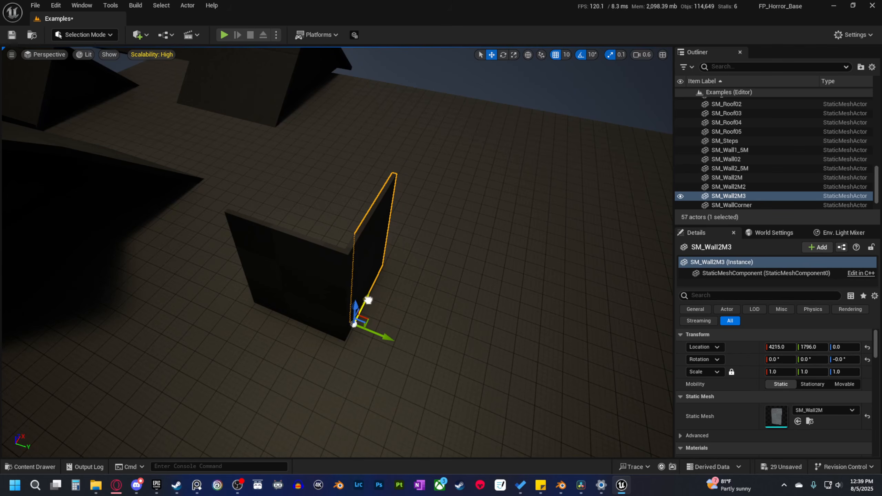
pyautogui.moveTo(394, 307); pyautogui.dragTo(447, 240, button='right')
pyautogui.press('Escape')
# Examine the assembled wall corner alongside the spare wall, window, doorway and steps pieces.
pyautogui.scroll(1, 393, 307)
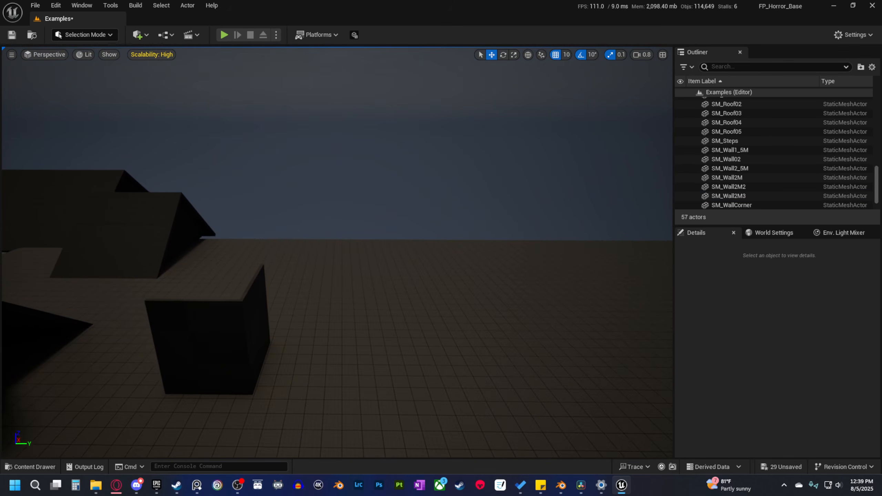
pyautogui.press('s')
pyautogui.scroll(1, 373, 325)
pyautogui.moveTo(373, 325); pyautogui.dragTo(373, 320, button='right')
pyautogui.press('s')
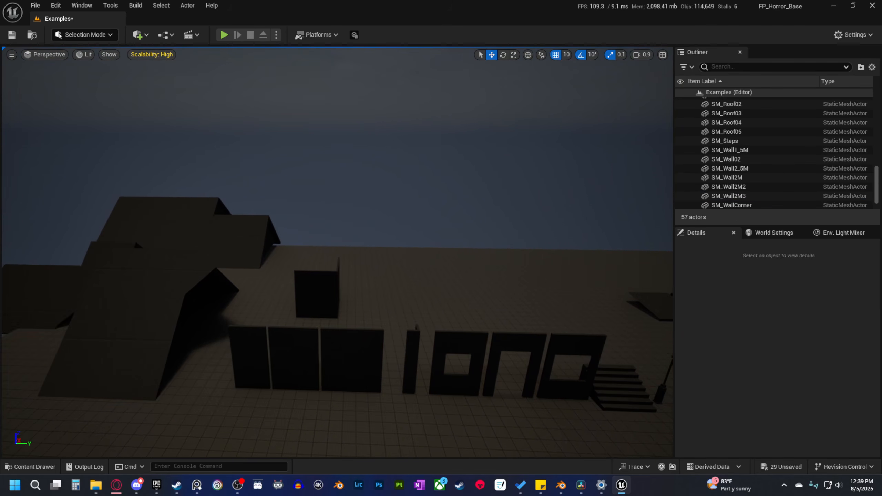
pyautogui.press('d')
pyautogui.press('a')
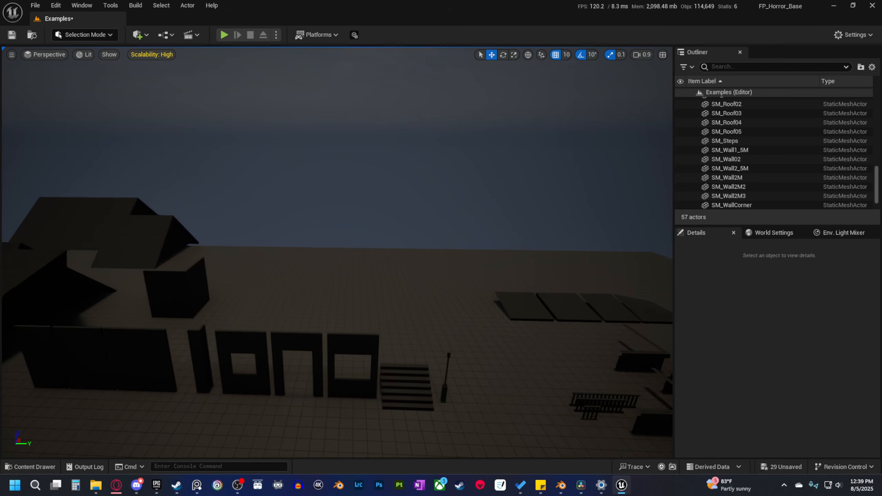
pyautogui.press('w')
pyautogui.press('d')
pyautogui.scroll(1, 374, 325)
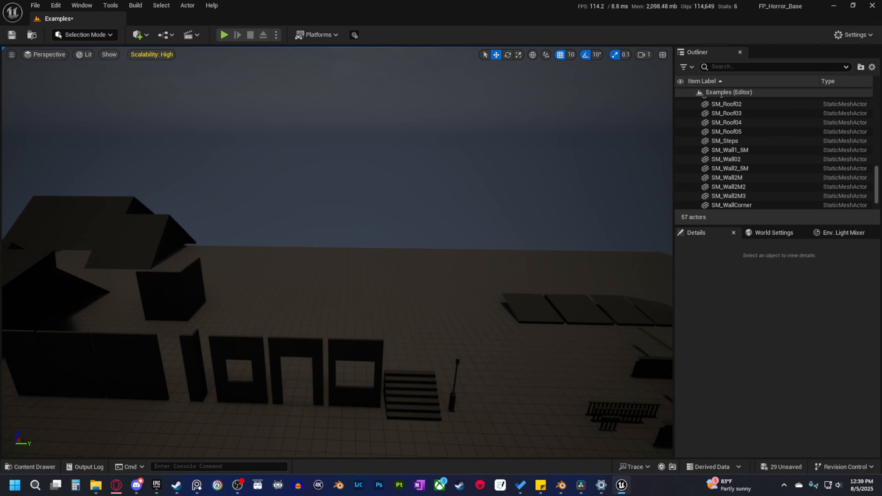
pyautogui.press('s')
pyautogui.press('d')
pyautogui.moveTo(373, 325); pyautogui.dragTo(371, 323, button='right')
pyautogui.press('a')
pyautogui.press('w')
pyautogui.press('d')
pyautogui.press('s')
pyautogui.press('a')
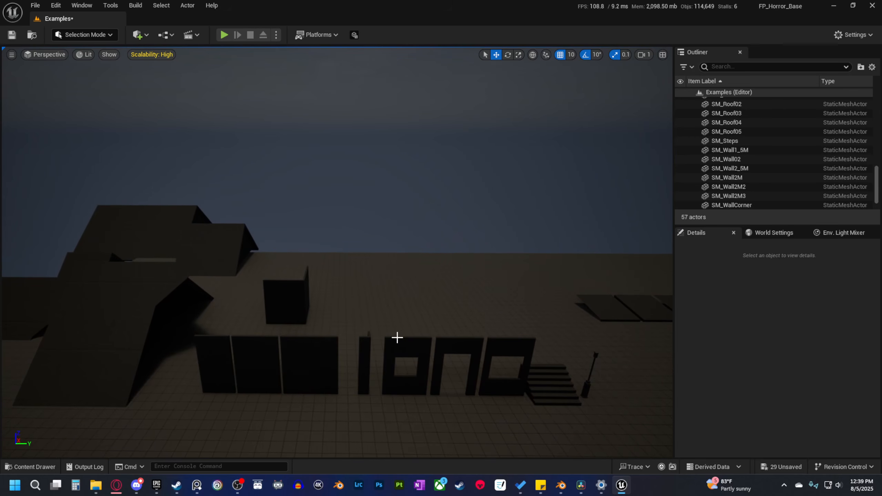